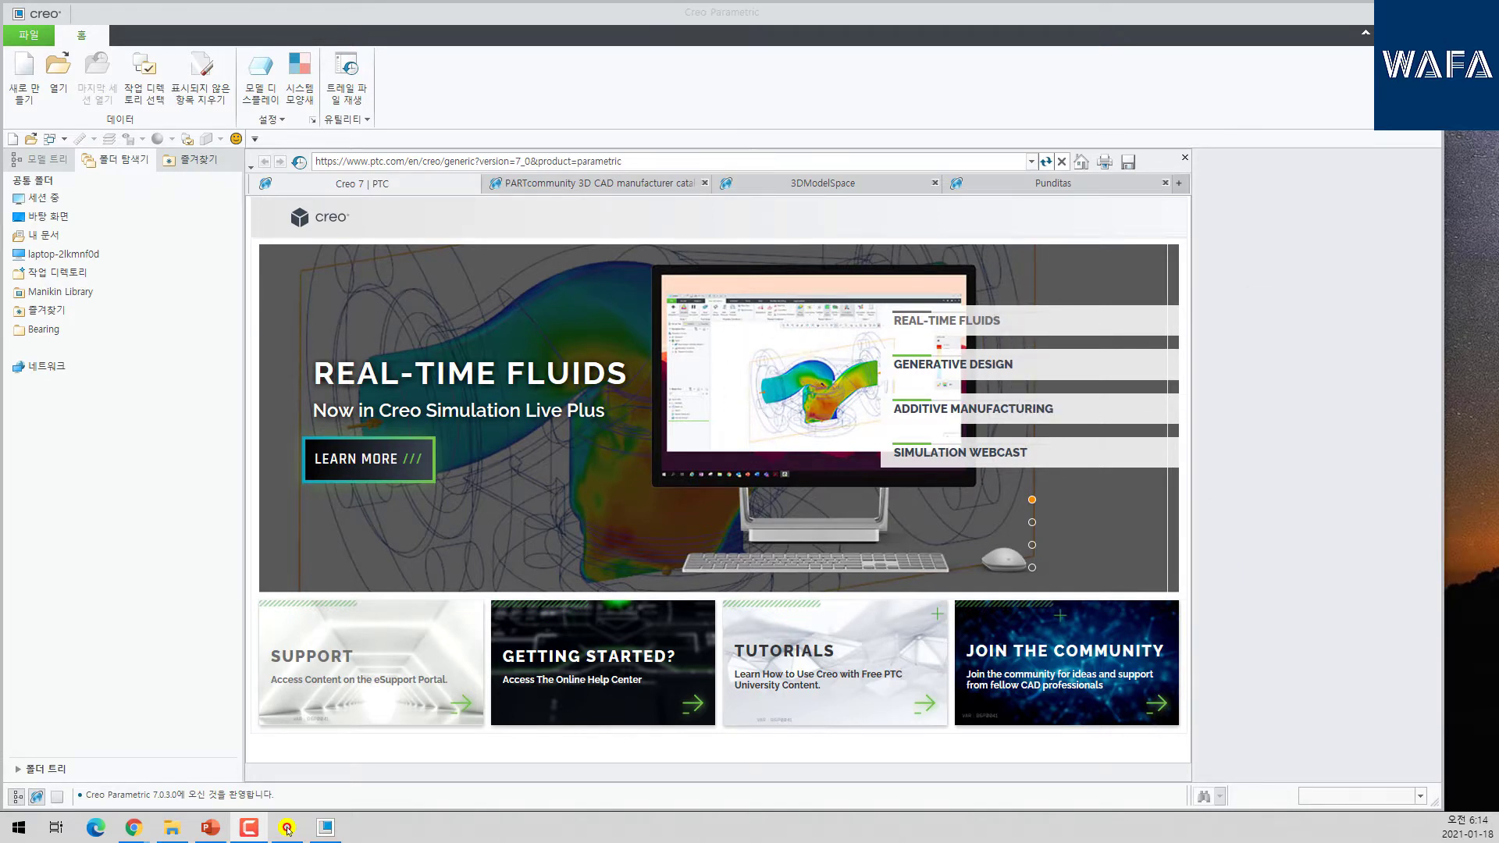
- Create a new solid part using the default template
{"action": "mouse_move", "coordinate": [1498, 62]}
{"action": "left_mouse_down"}
{"action": "mouse_move", "coordinate": [948, 62]}
{"action": "mouse_move", "coordinate": [755, 44]}
{"action": "mouse_move", "coordinate": [1498, 54]}
{"action": "left_mouse_up"}
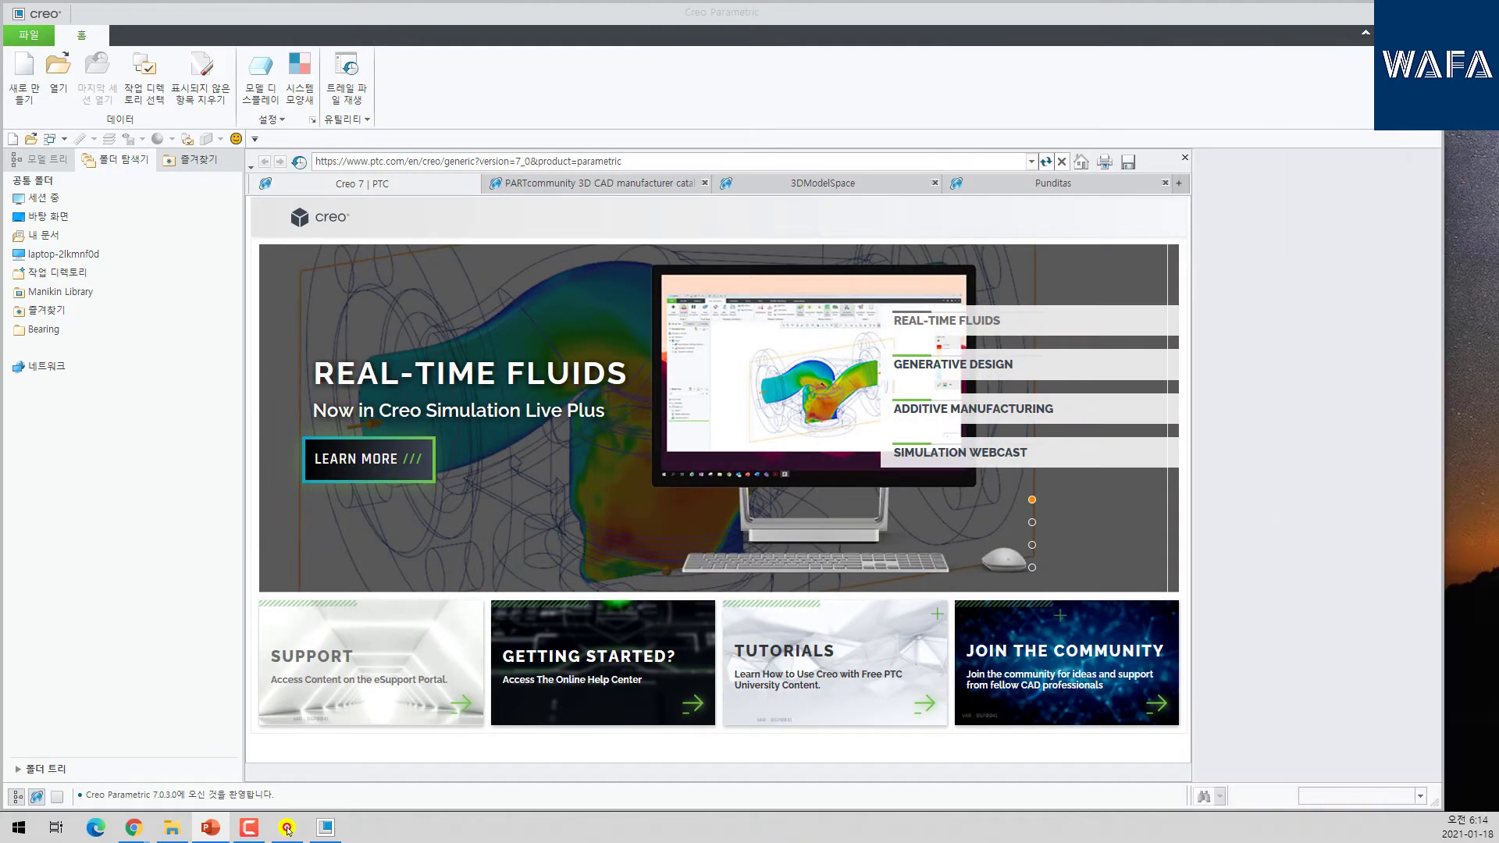
{"action": "left_click", "coordinate": [24, 78]}
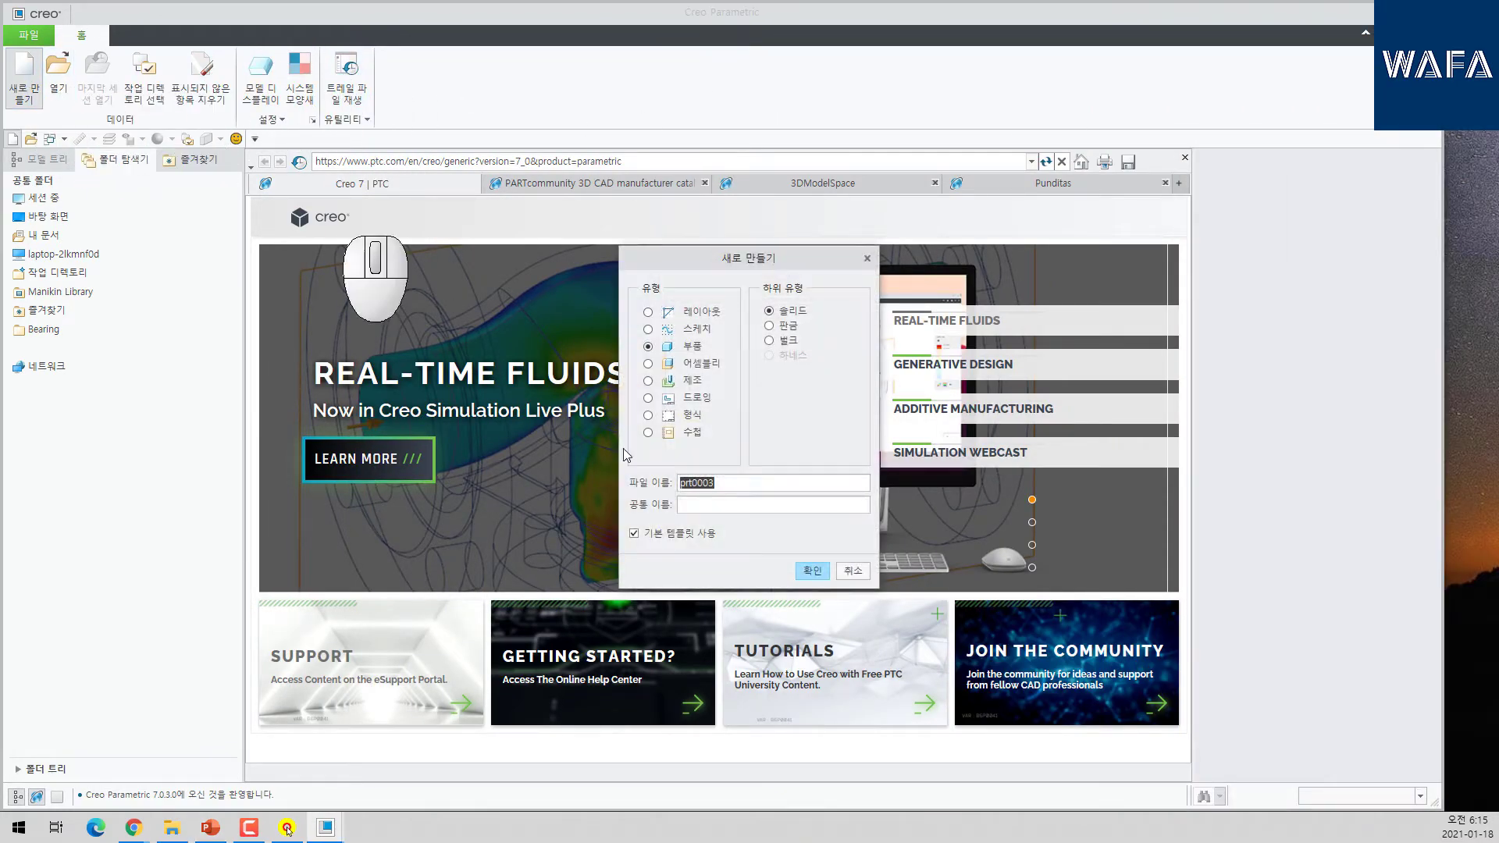
{"action": "left_click", "coordinate": [812, 571]}
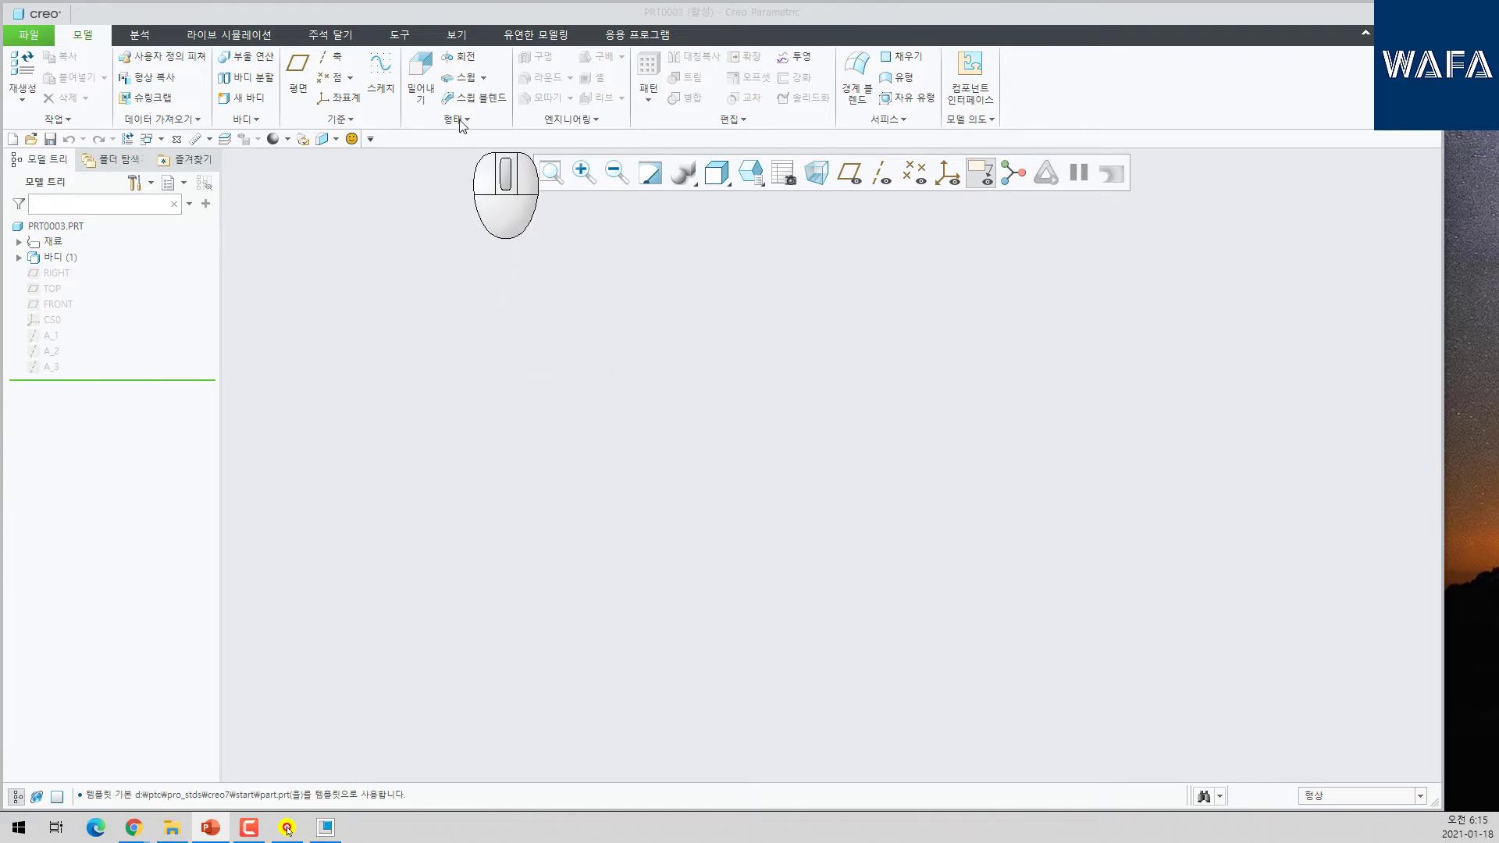
- Start an Extrude sketch on the FRONT plane and add a vertical centreline through the origin
{"action": "left_click", "coordinate": [420, 78]}
{"action": "left_click", "coordinate": [58, 304]}
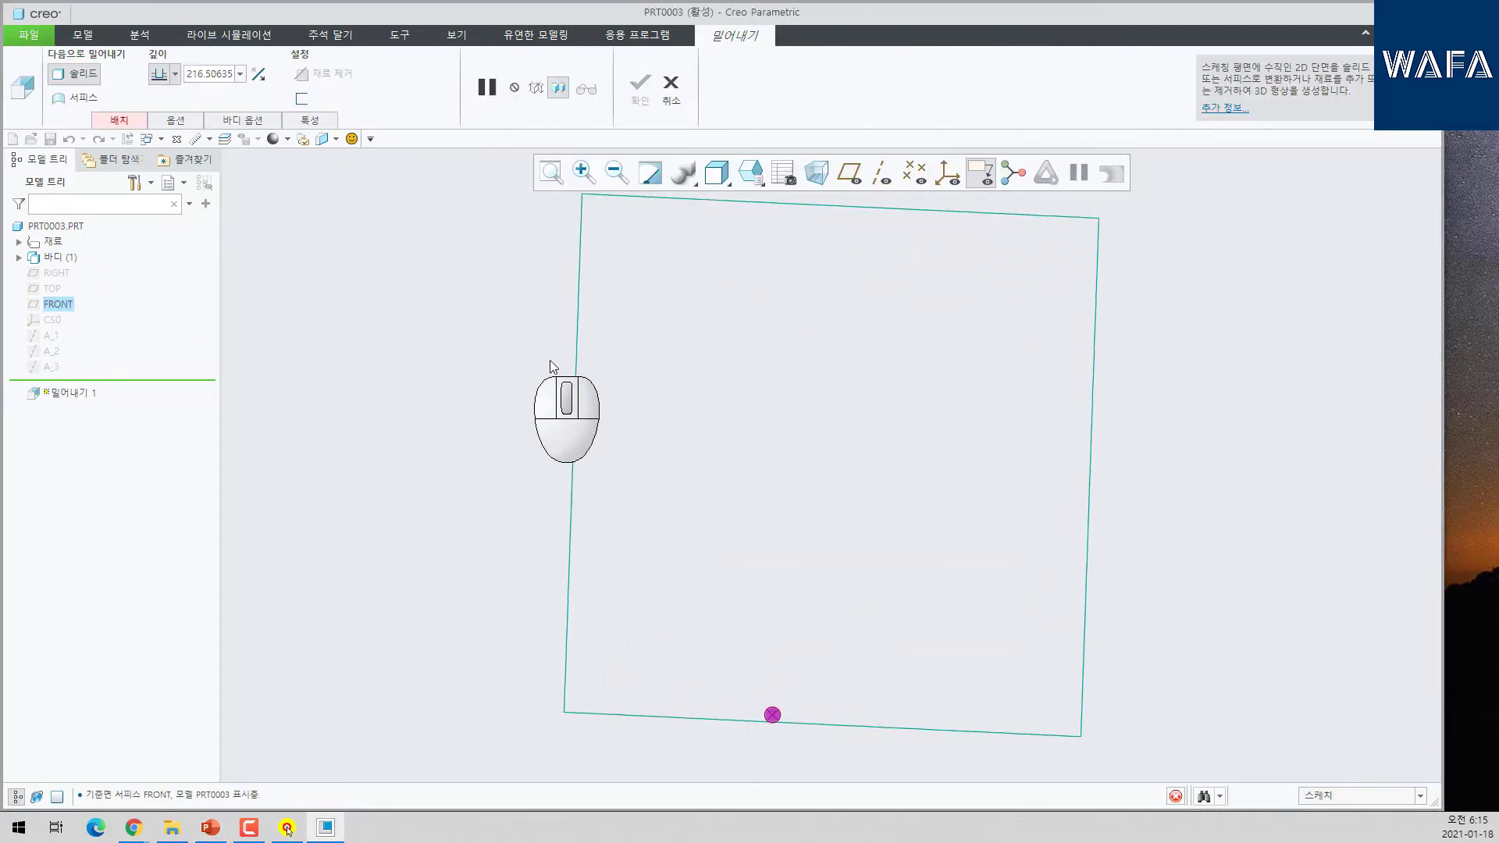
{"action": "left_click", "coordinate": [586, 56]}
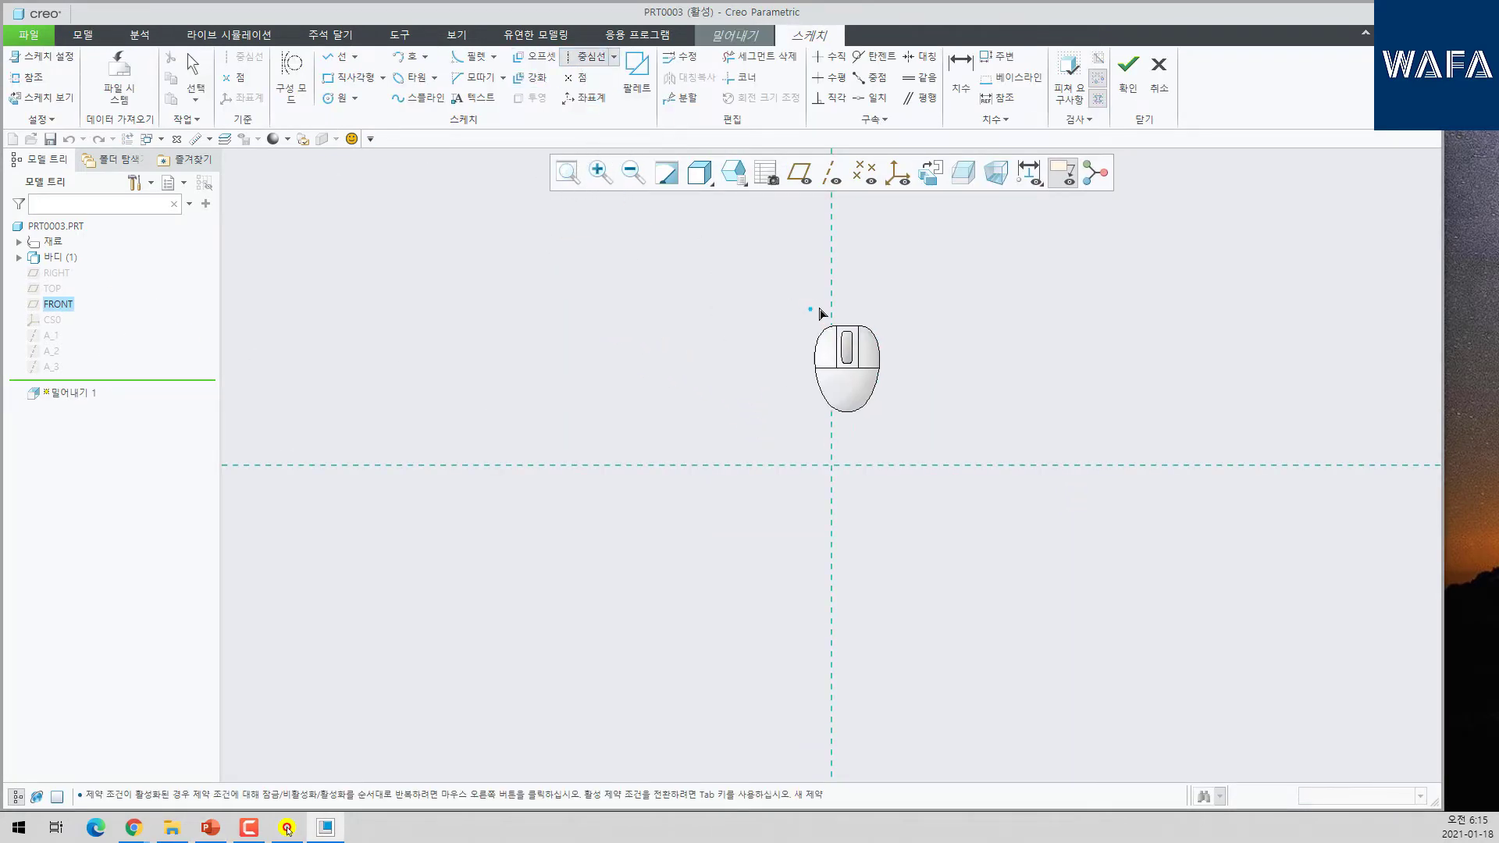
{"action": "left_click", "coordinate": [831, 285]}
{"action": "left_click", "coordinate": [831, 495]}
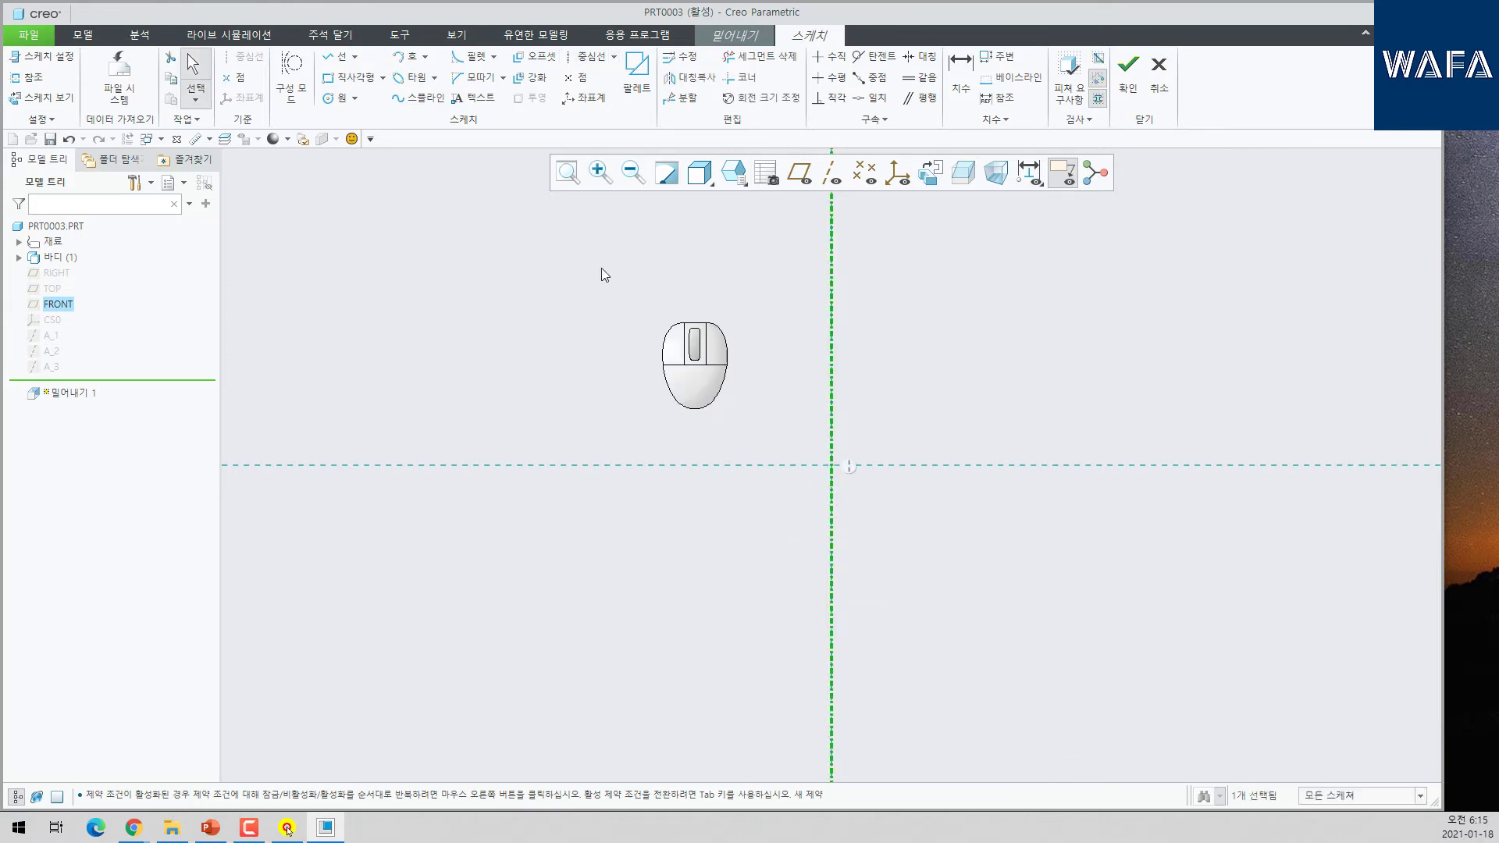
- Sketch a rectangle about 373 wide, symmetric about the vertical centreline, with its bottom edge on the horizontal reference
{"action": "left_click", "coordinate": [352, 78]}
{"action": "left_click", "coordinate": [645, 346]}
{"action": "left_click", "coordinate": [967, 447]}
{"action": "left_click", "coordinate": [1017, 466]}
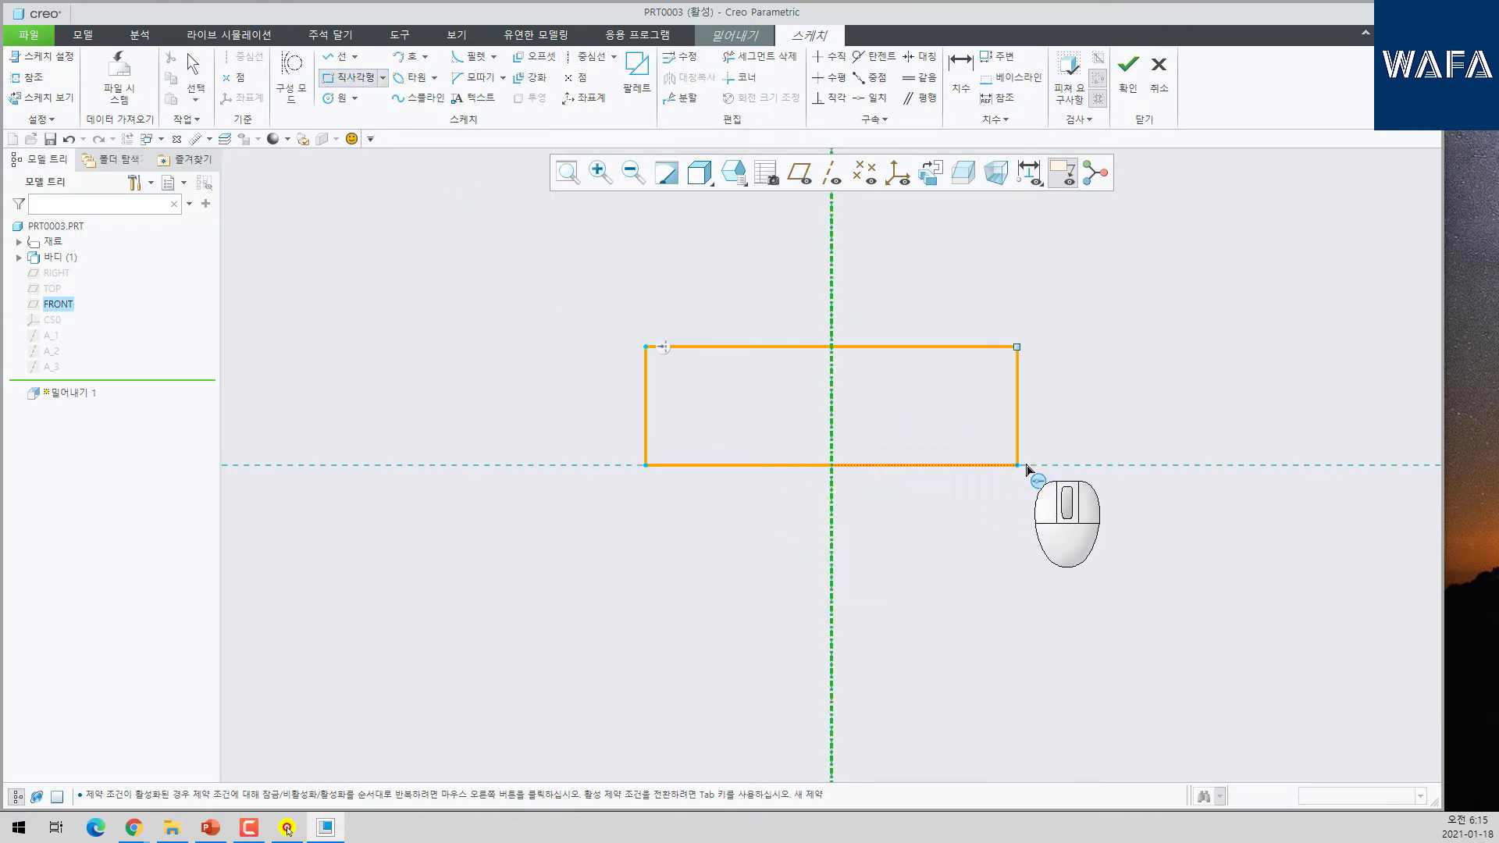
{"action": "middle_click", "coordinate": [1041, 385]}
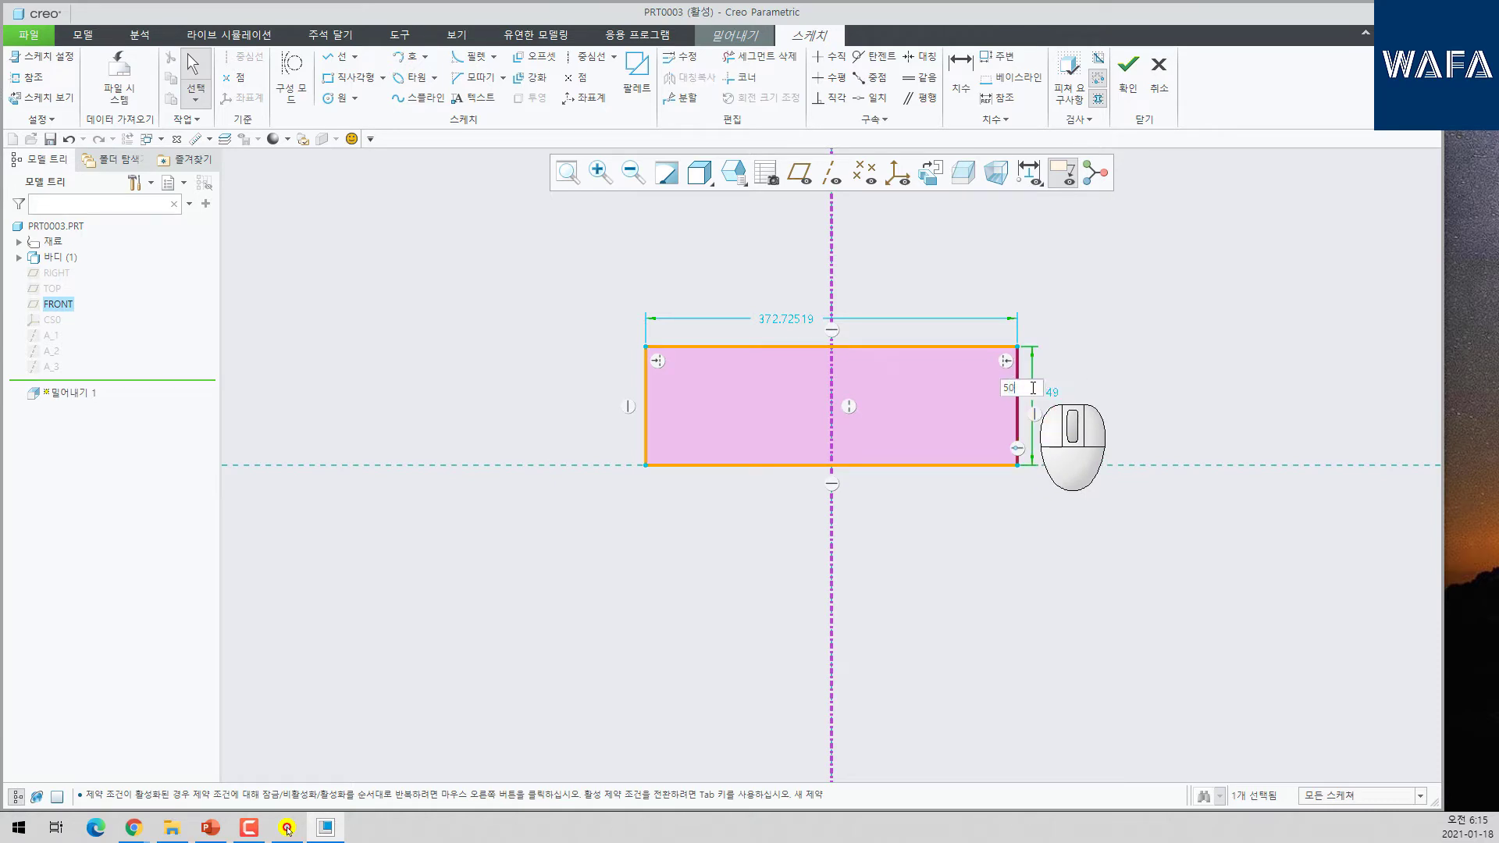
- Set the rectangle's height to 50 and its width to 150
{"action": "key", "text": "Return"}
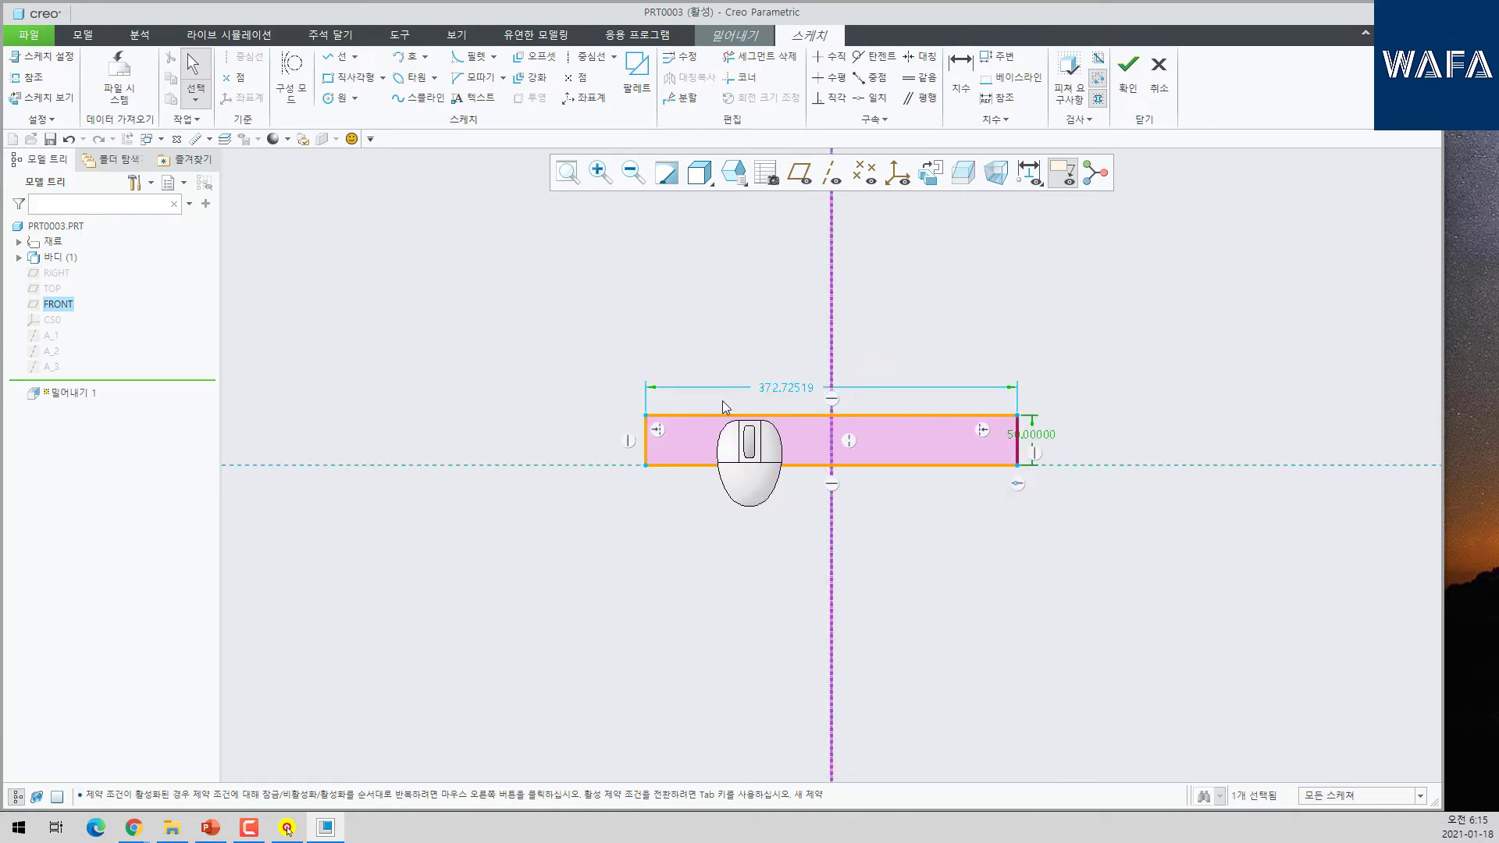
{"action": "left_click", "coordinate": [774, 388]}
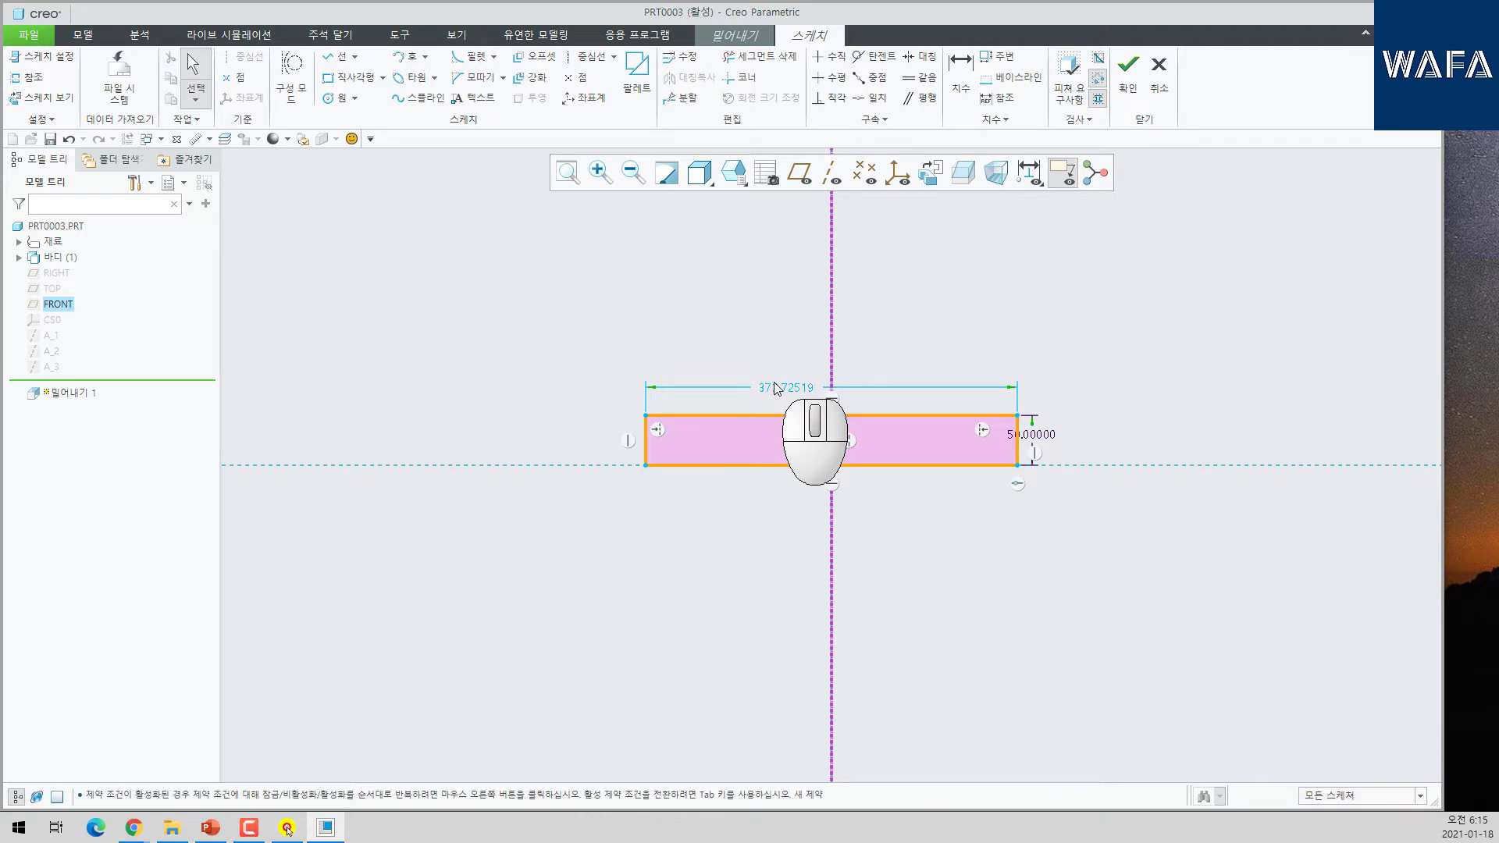
{"action": "left_click", "coordinate": [794, 390]}
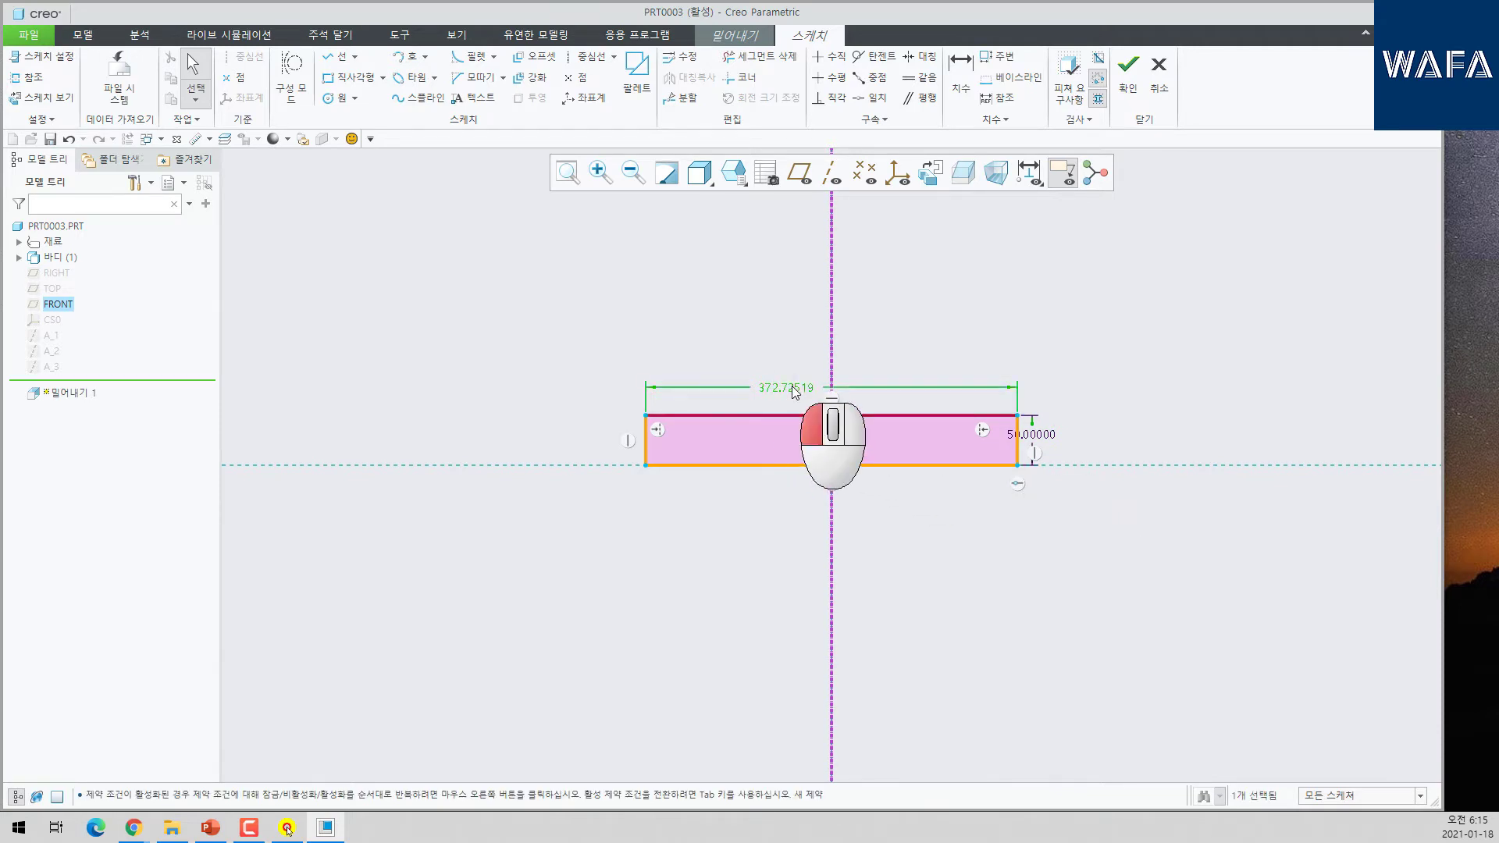
{"action": "type", "text": "150"}
{"action": "key", "text": "Return"}
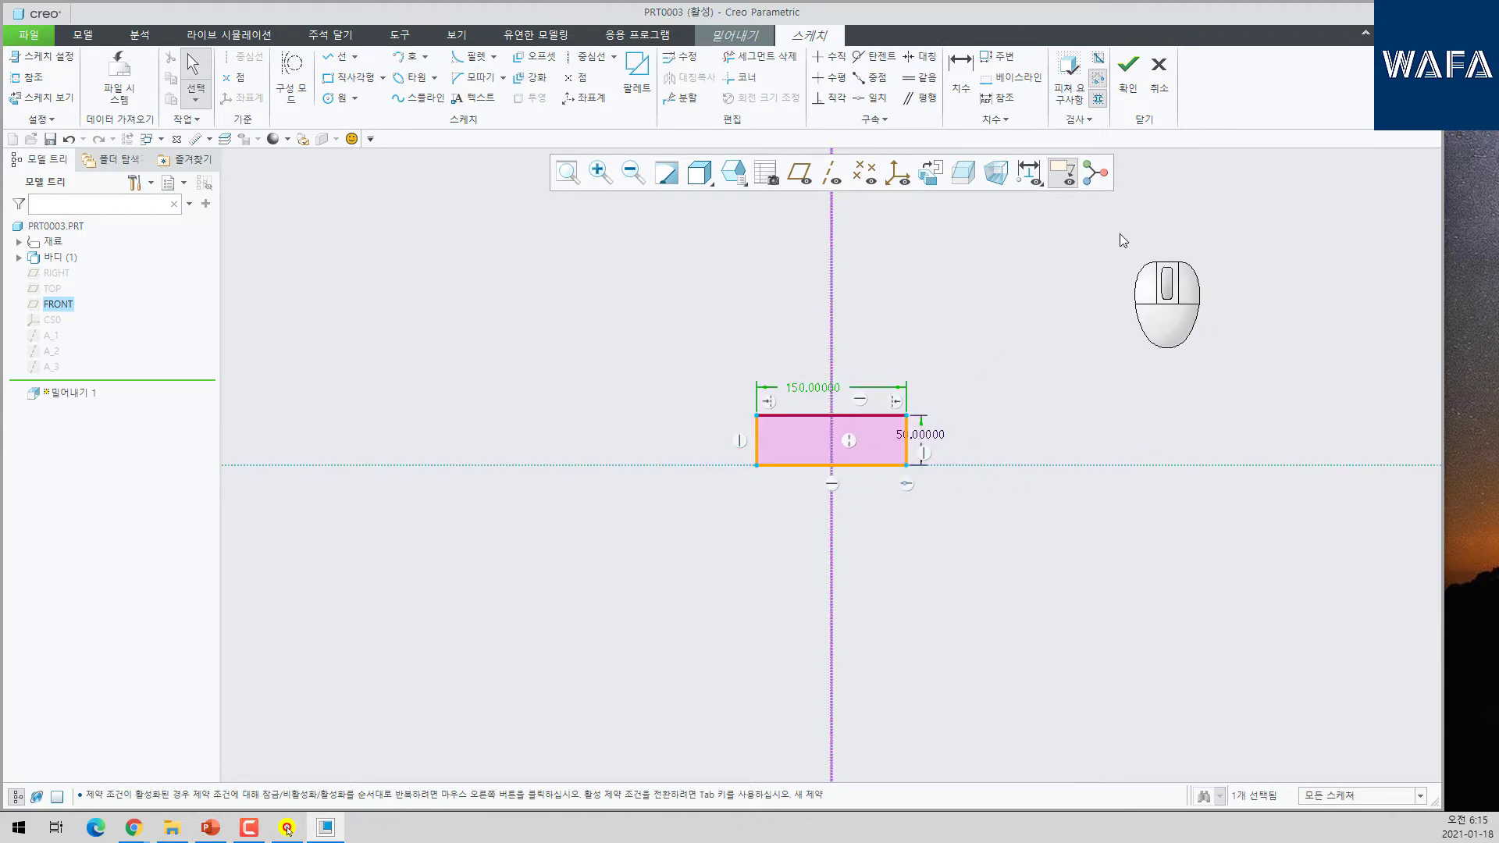
- Finish the sketch, extrude the rectangle to a depth of 50 and restore the standard orientation
{"action": "left_click", "coordinate": [1129, 69]}
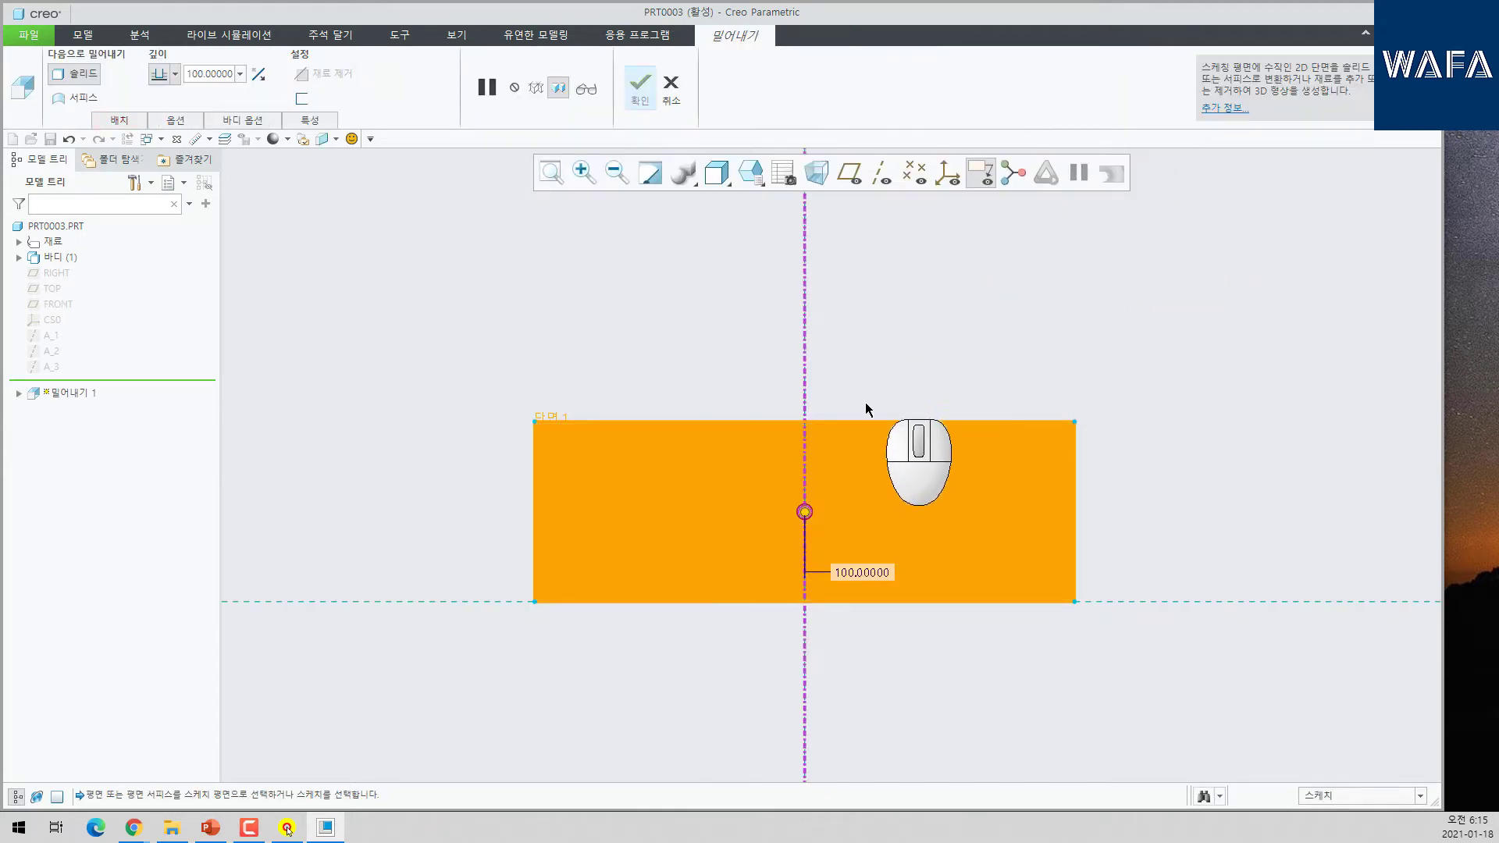
{"action": "double_click", "coordinate": [877, 569]}
{"action": "type", "text": "50"}
{"action": "middle_click", "coordinate": [960, 464]}
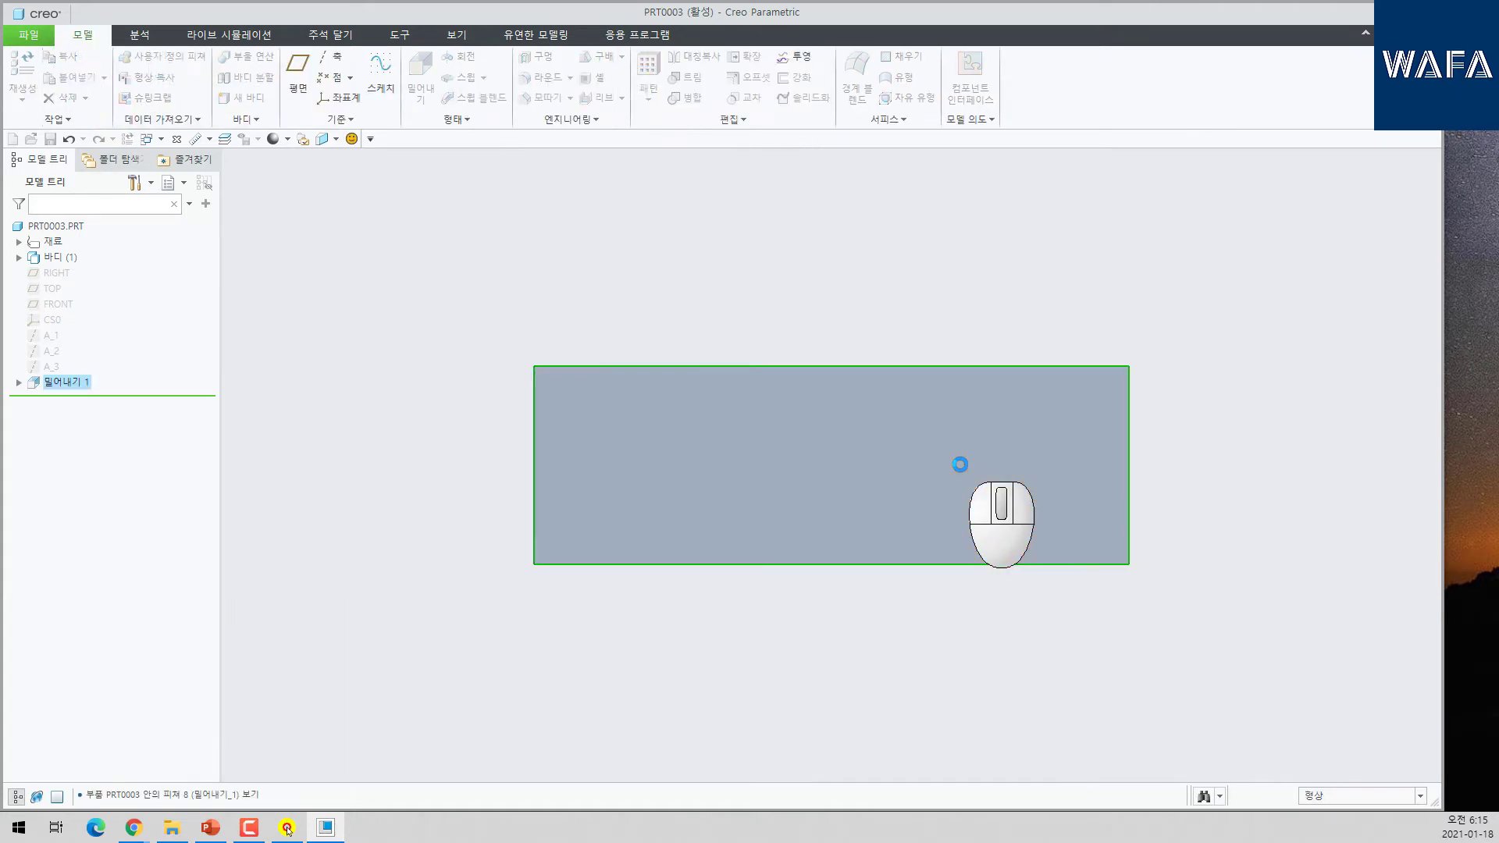
{"action": "key", "text": "ctrl+d"}
{"action": "left_click", "coordinate": [1093, 273]}
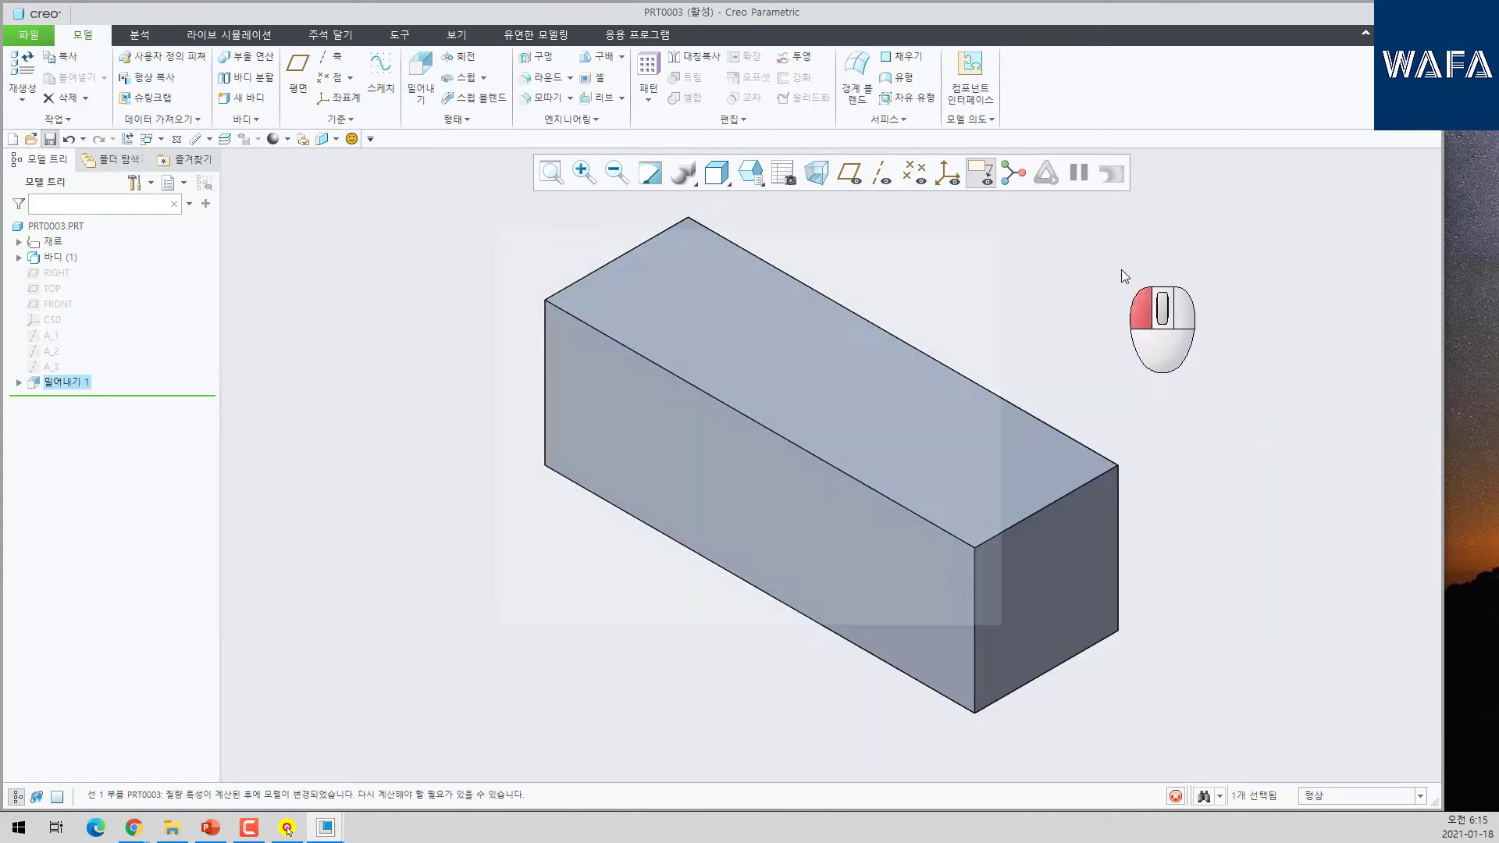
- Try to save the part
{"action": "key", "text": "ctrl+s"}
{"action": "left_click", "coordinate": [886, 606]}
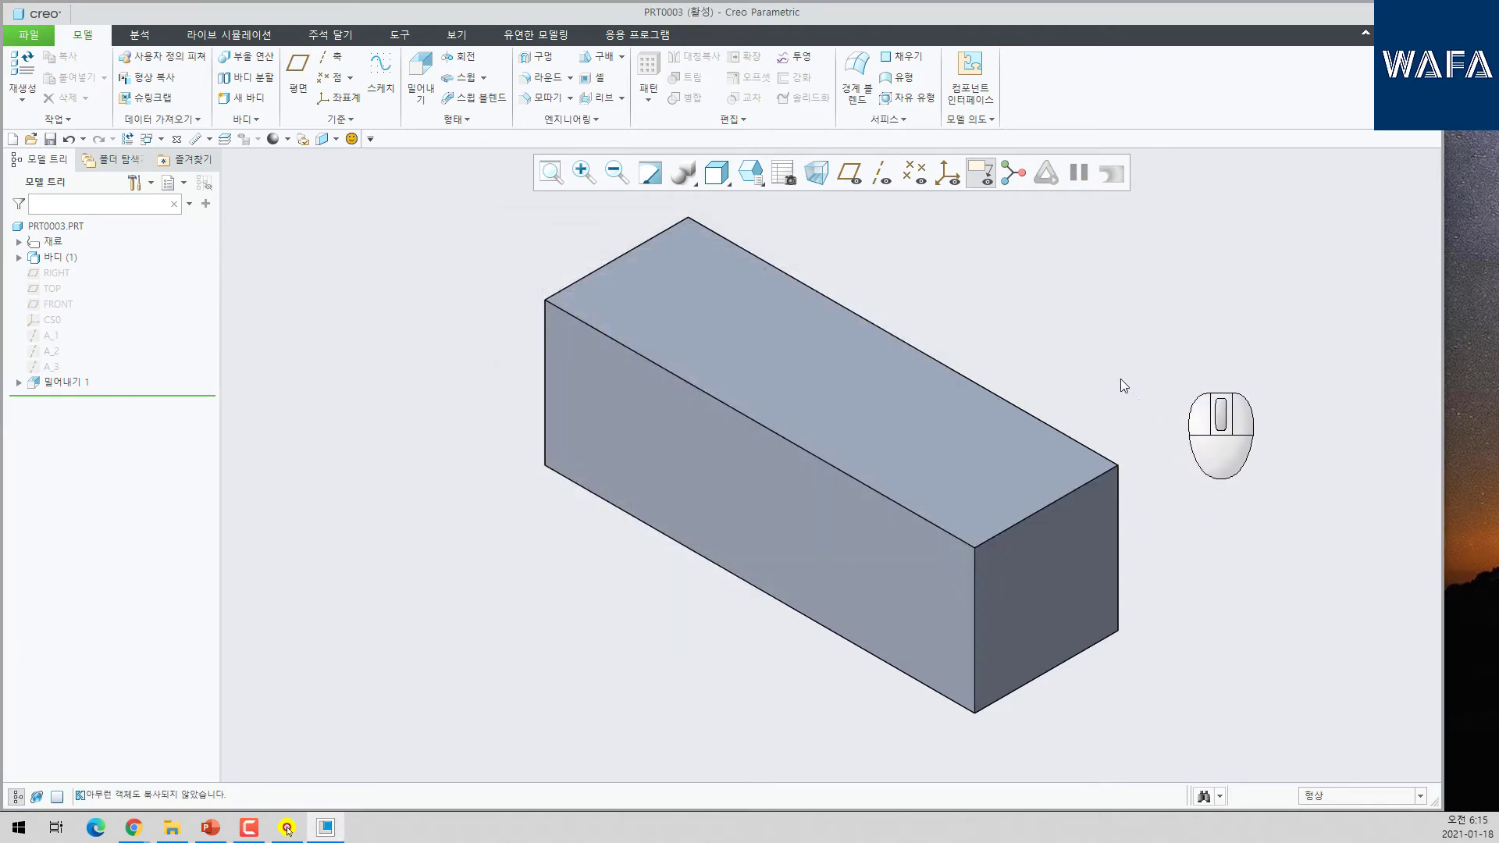
- Edit the extruded block's dimensions and set its length to 100
{"action": "left_click", "coordinate": [838, 372]}
{"action": "double_click", "coordinate": [855, 218]}
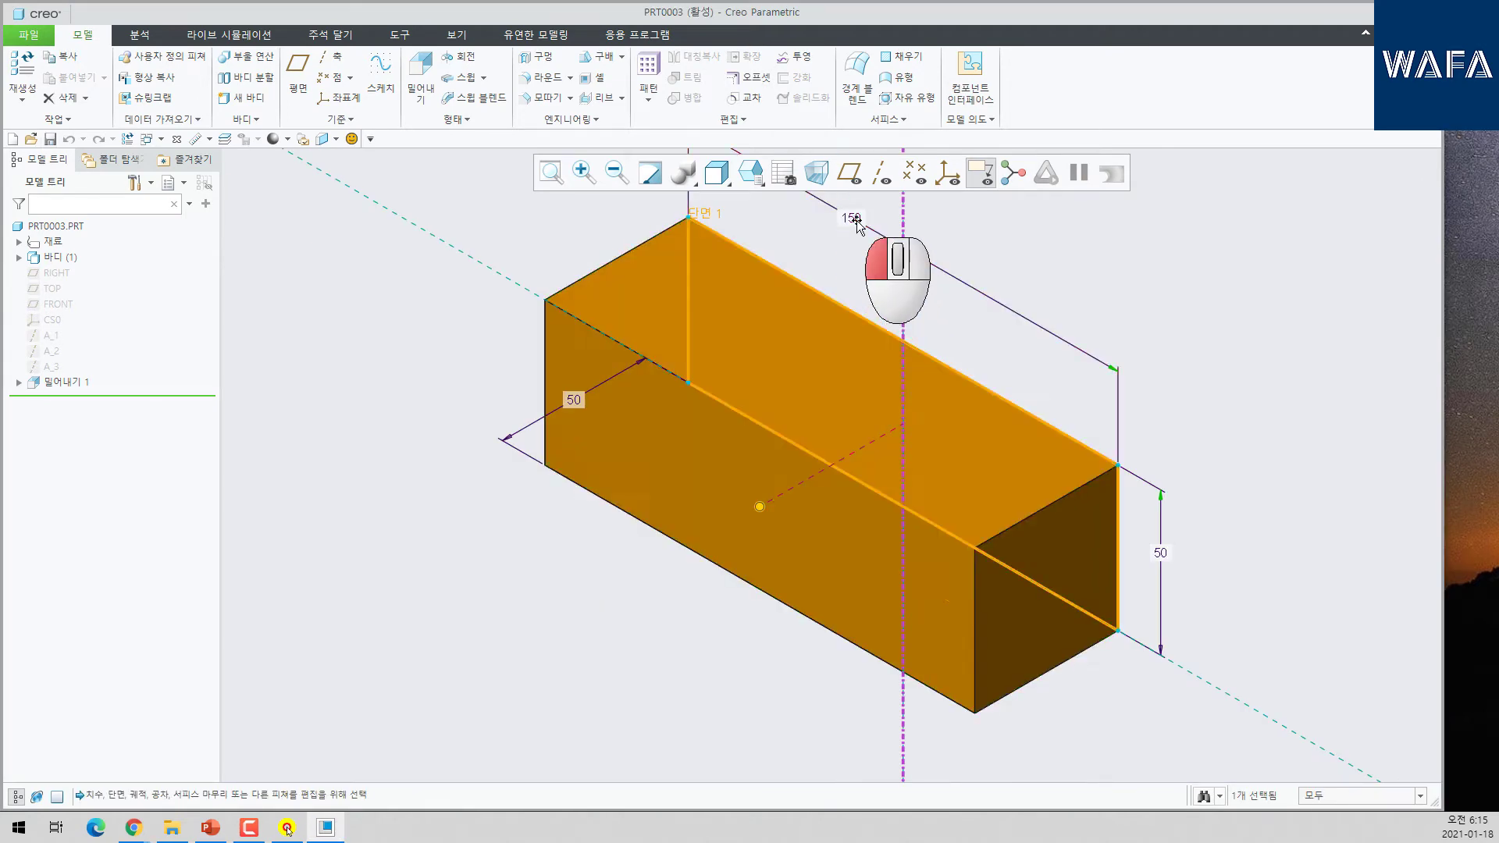
{"action": "type", "text": "100"}
{"action": "key", "text": "Return"}
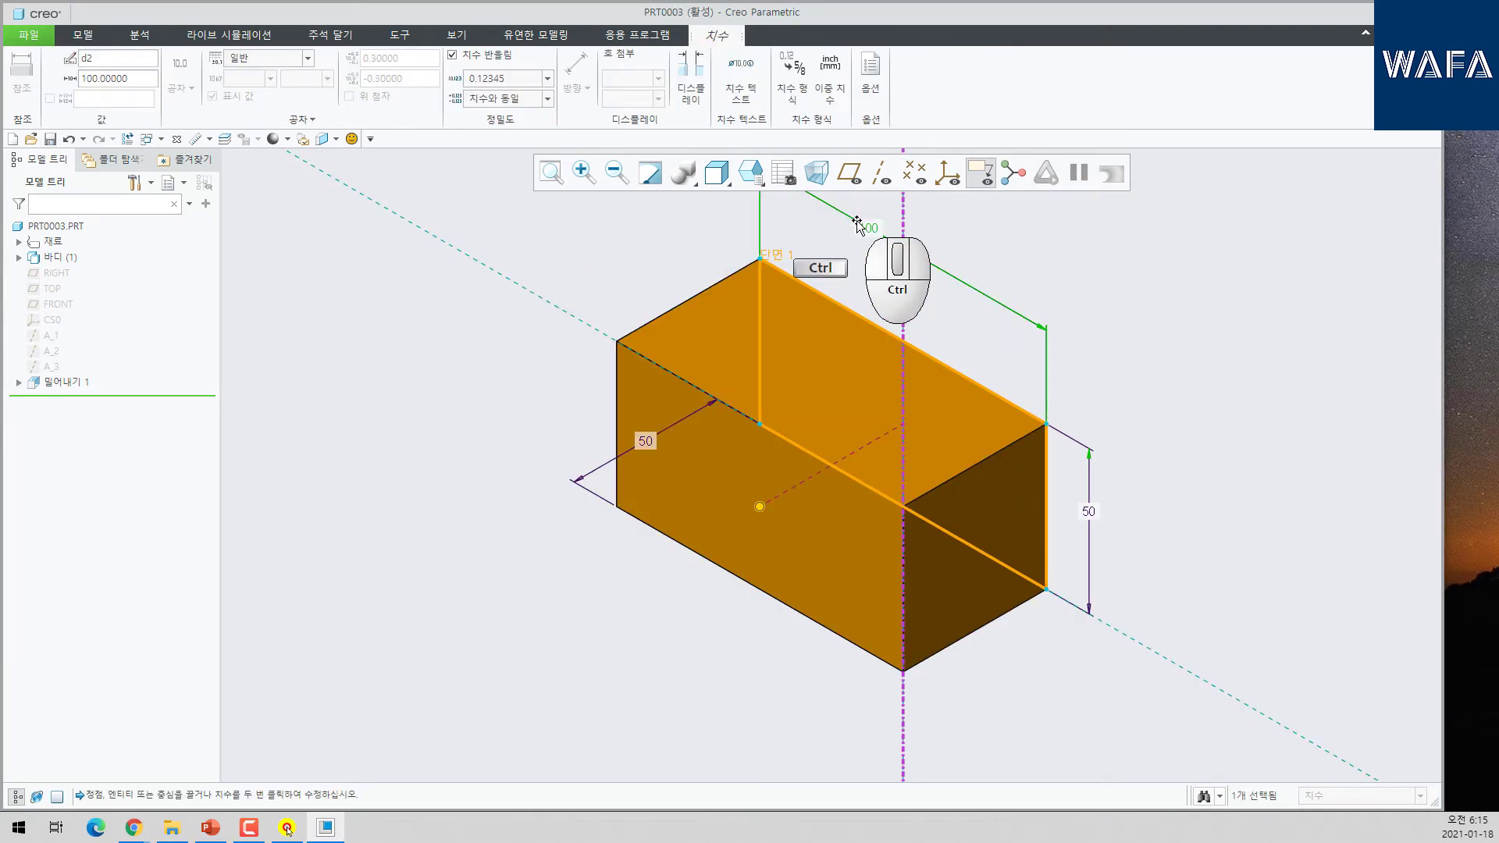
{"action": "left_click", "coordinate": [1073, 279]}
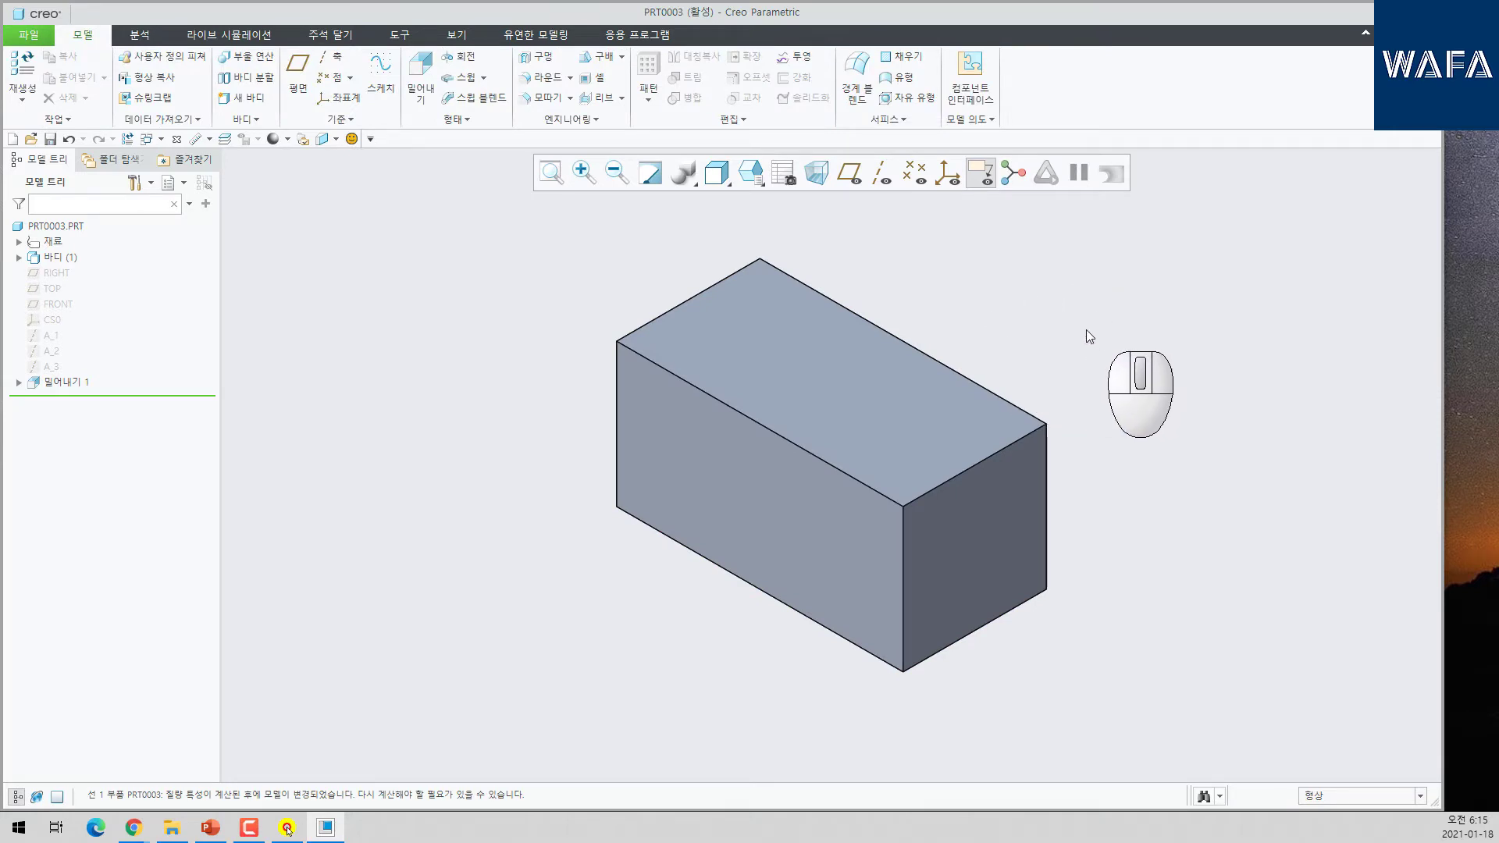
- Start a new sketch on the block's long front face
{"action": "left_click", "coordinate": [385, 85]}
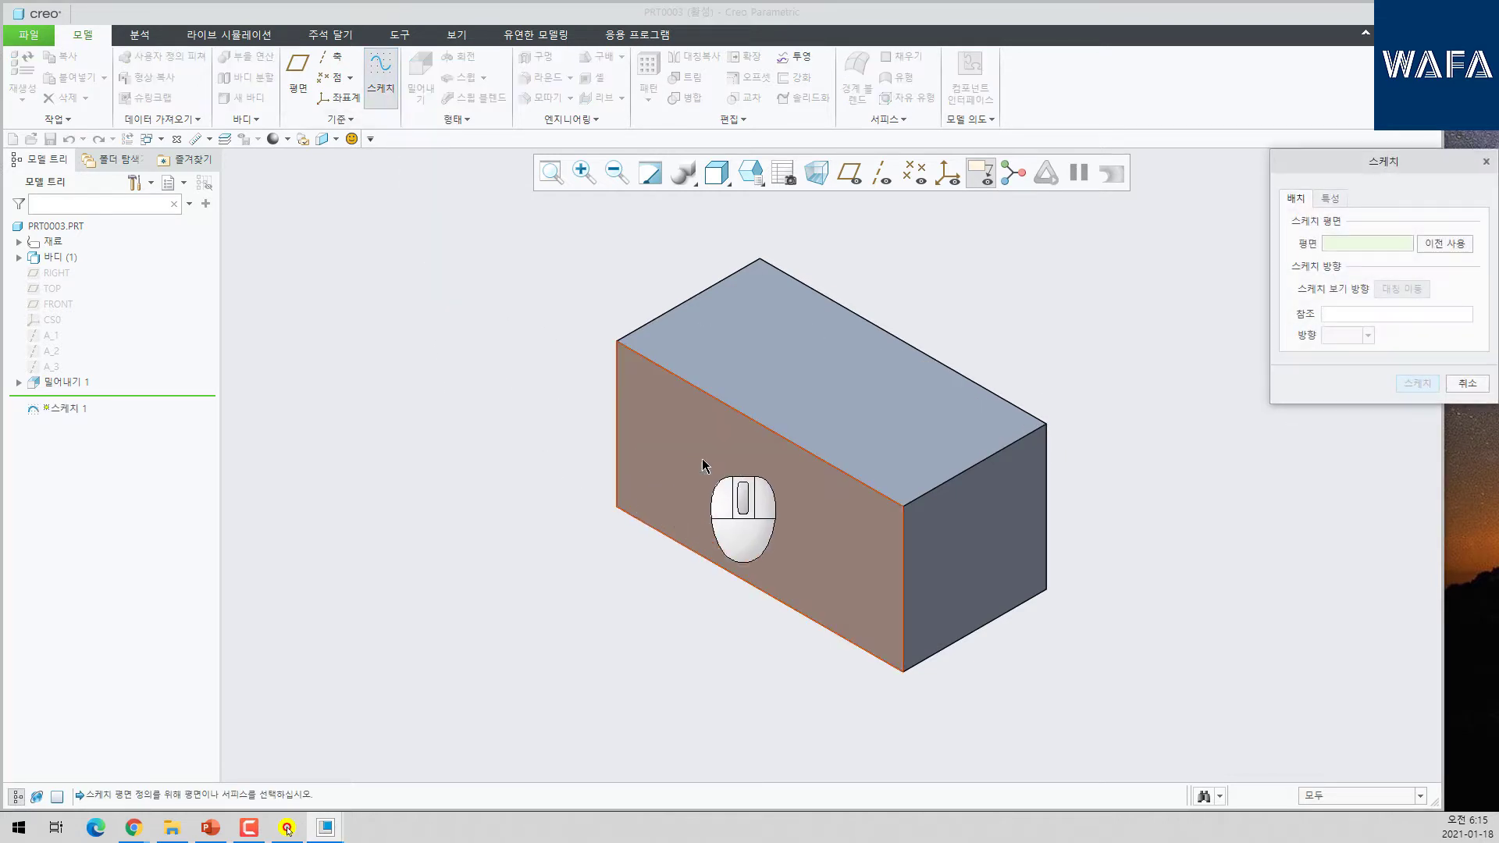
{"action": "left_click", "coordinate": [741, 480]}
{"action": "middle_click", "coordinate": [860, 519]}
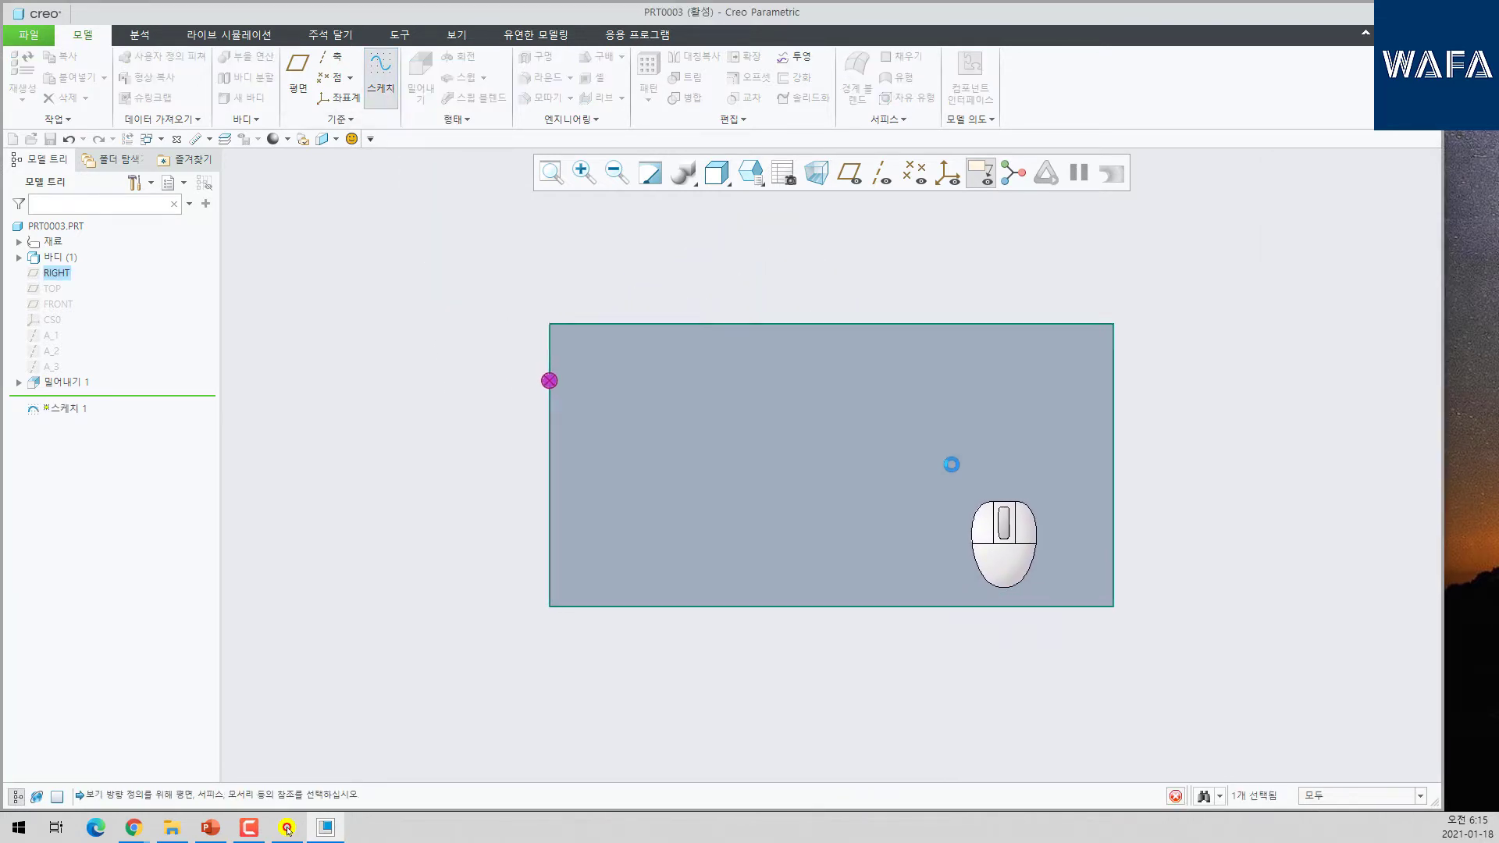
- Draw two connected lines peaking on the vertical reference, with level ends on the face's side edges about 17 above the bottom
{"action": "left_click", "coordinate": [340, 58]}
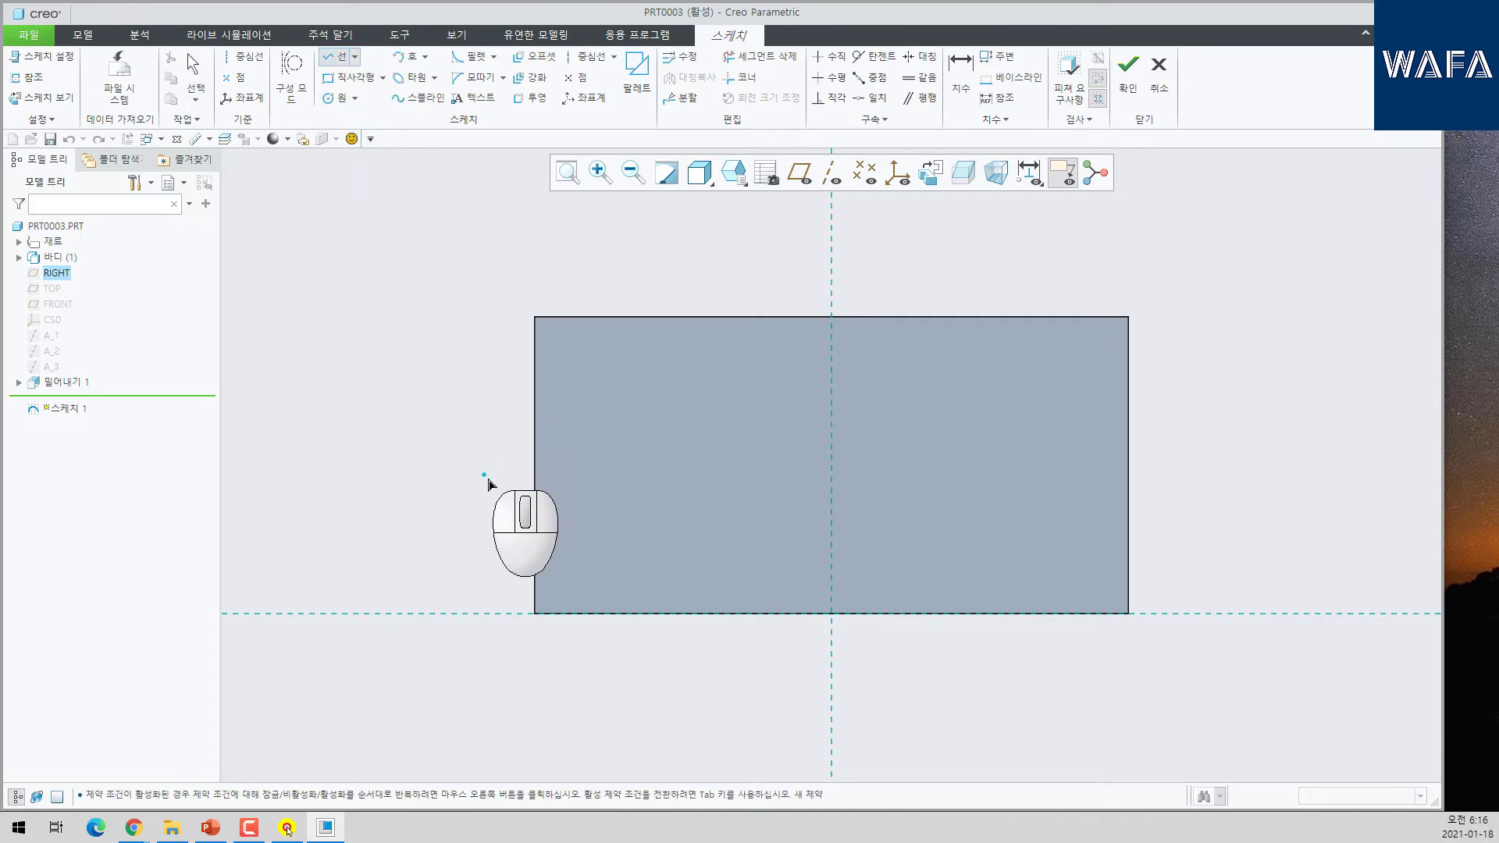
{"action": "middle_click", "coordinate": [583, 525]}
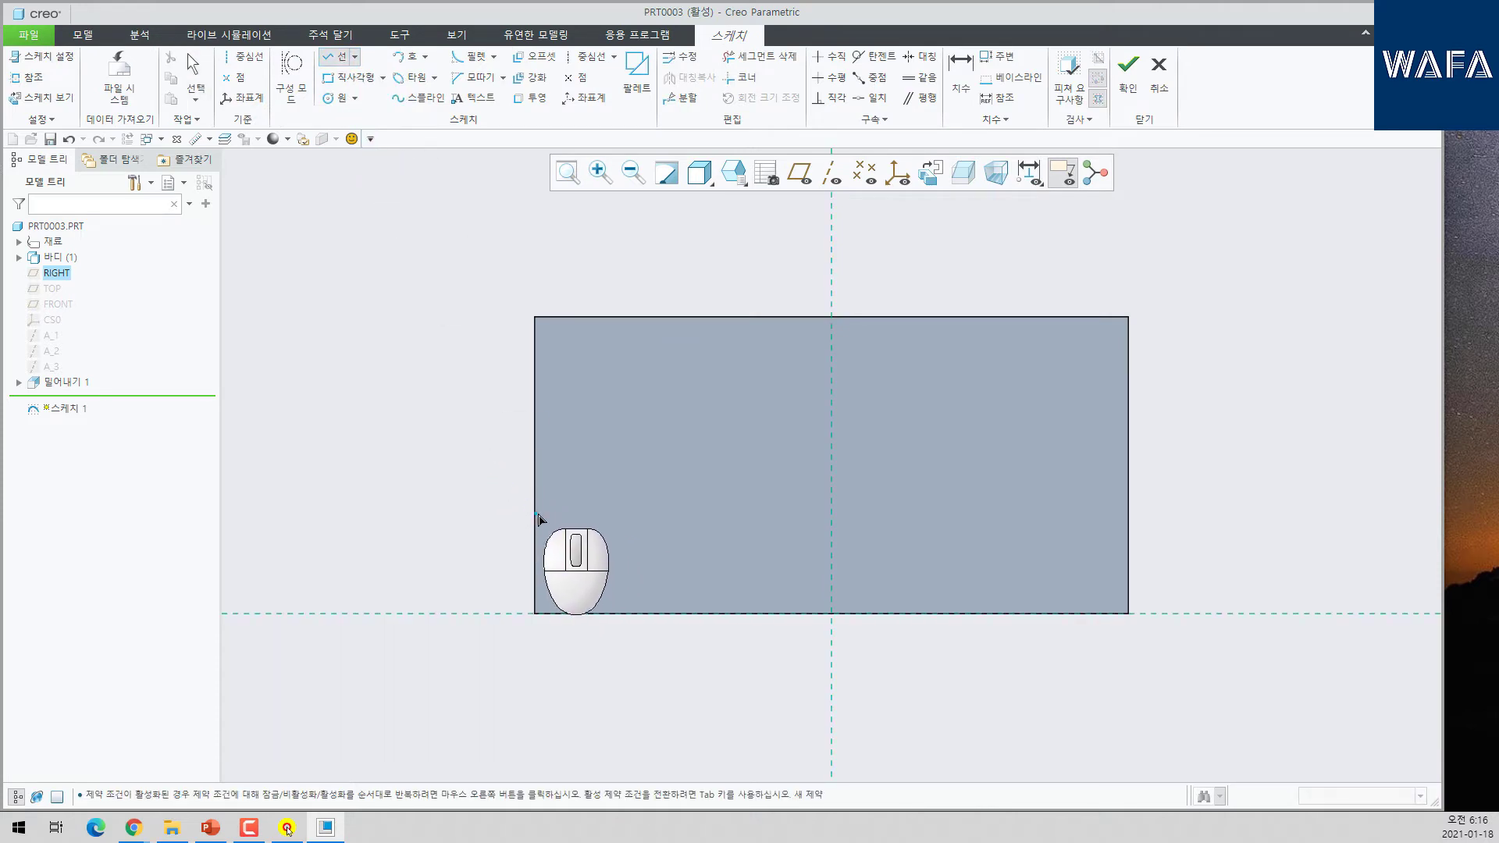
{"action": "left_click", "coordinate": [535, 513]}
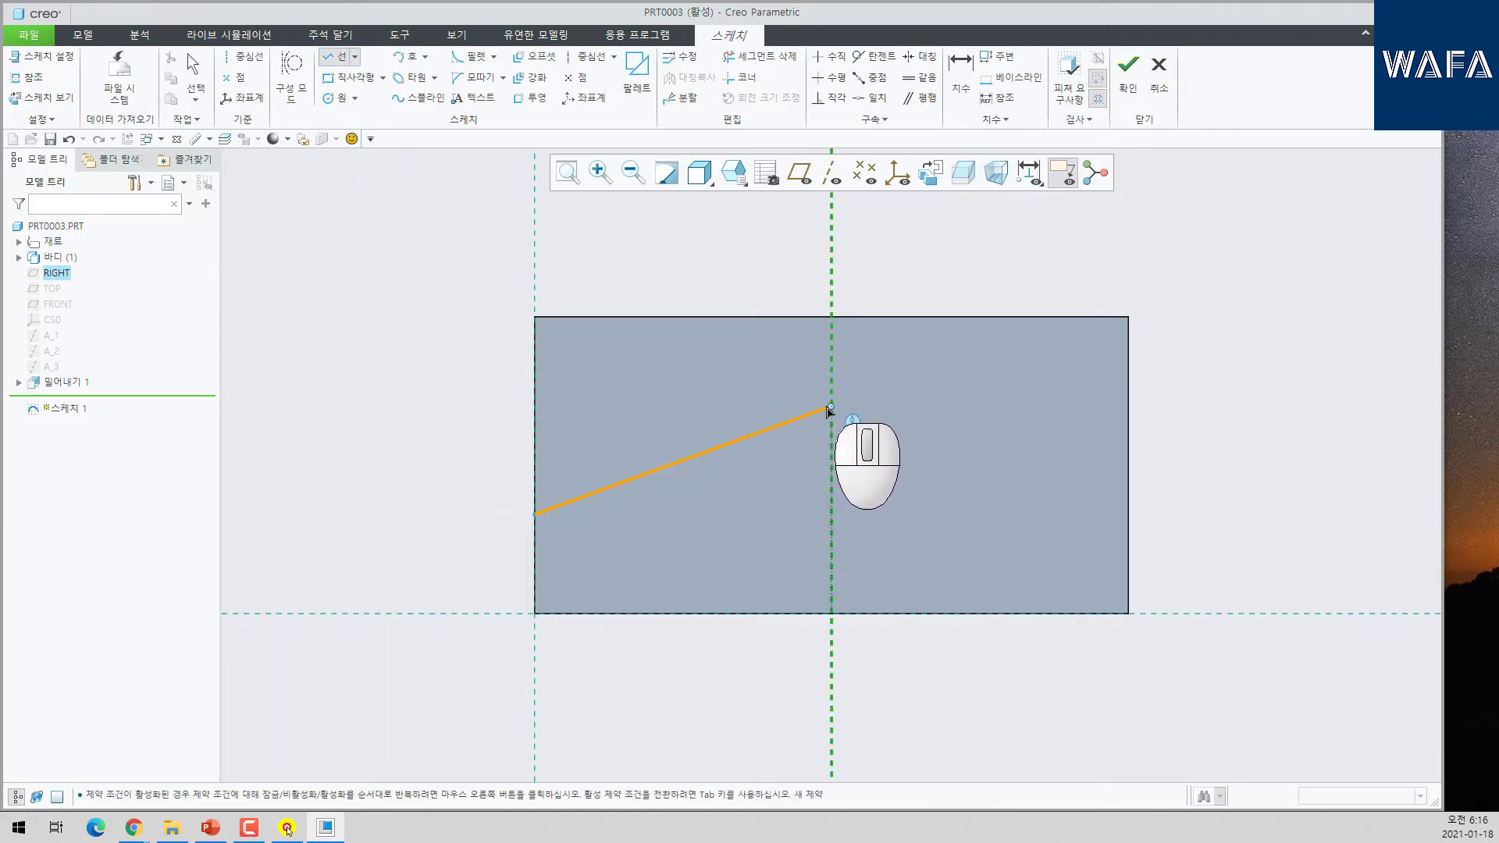
{"action": "left_click", "coordinate": [831, 407]}
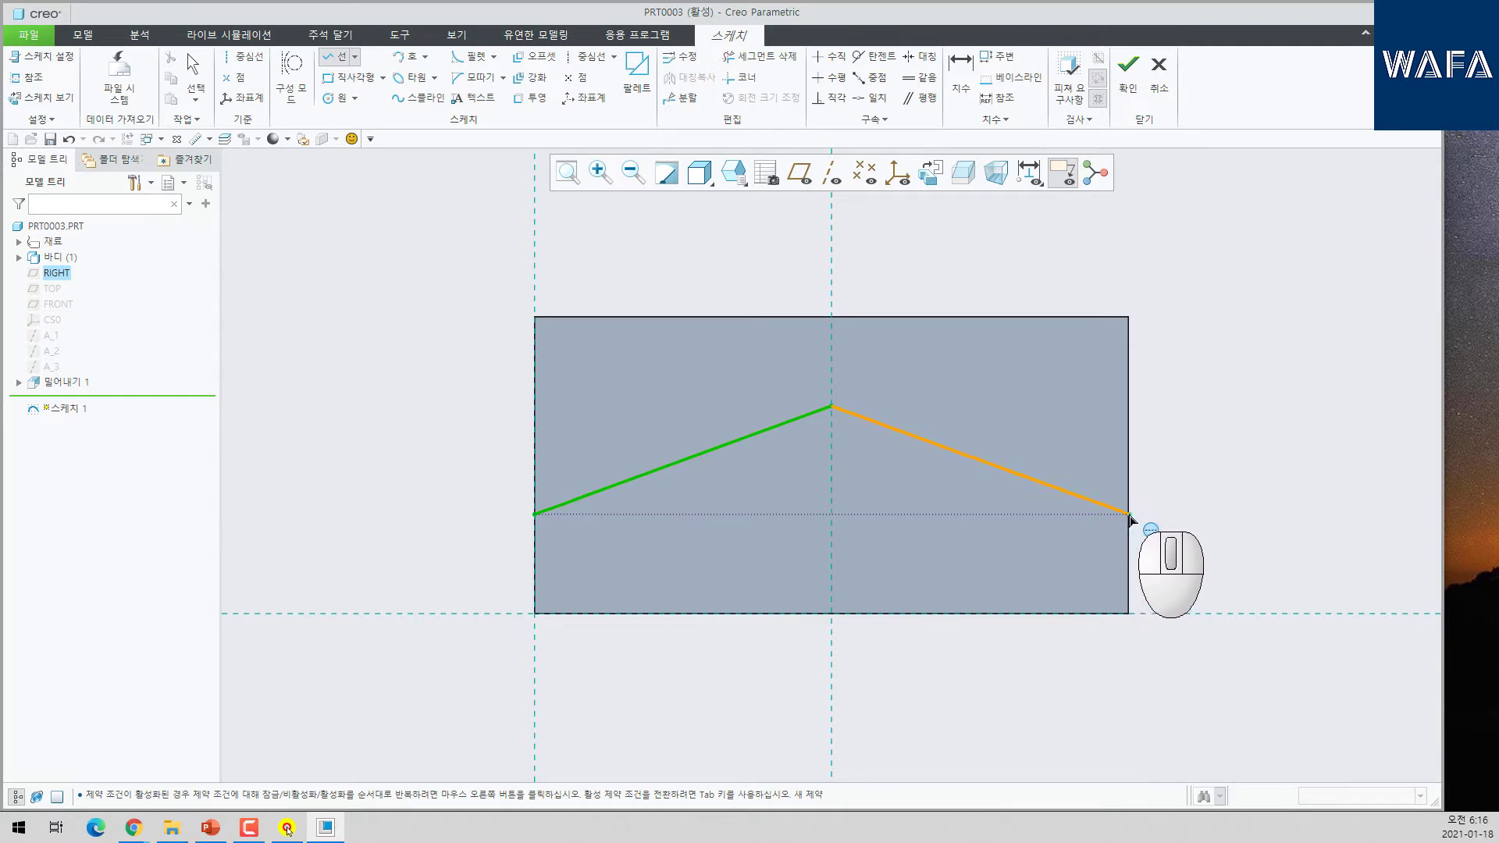
{"action": "left_click", "coordinate": [1129, 514]}
{"action": "middle_click", "coordinate": [1129, 517]}
{"action": "middle_click", "coordinate": [1129, 517]}
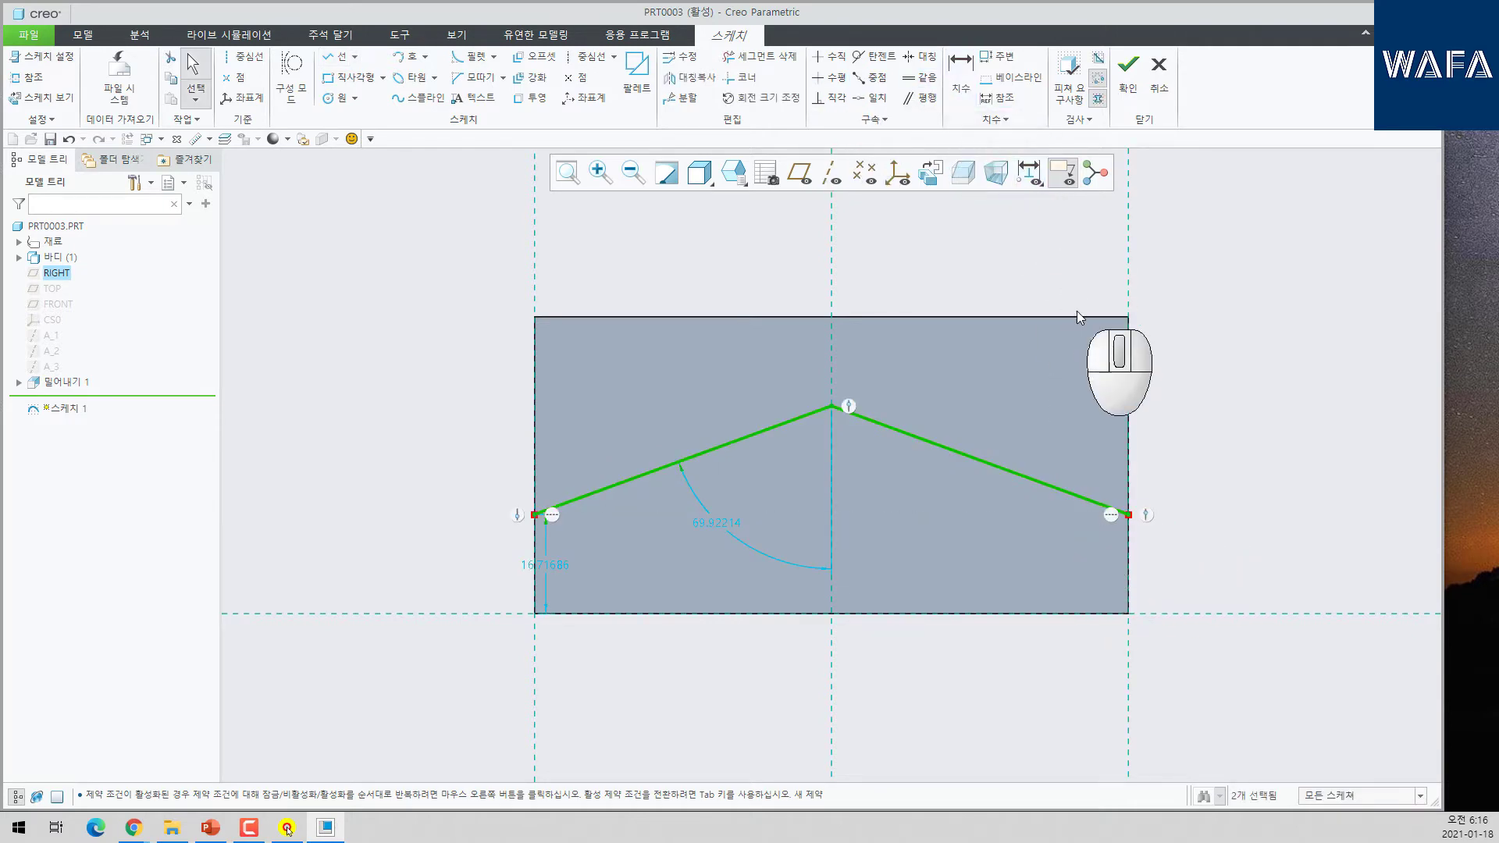
- Dimension the line's right endpoint 20 above the block's bottom edge
{"action": "left_click", "coordinate": [965, 70]}
{"action": "left_click", "coordinate": [1134, 520]}
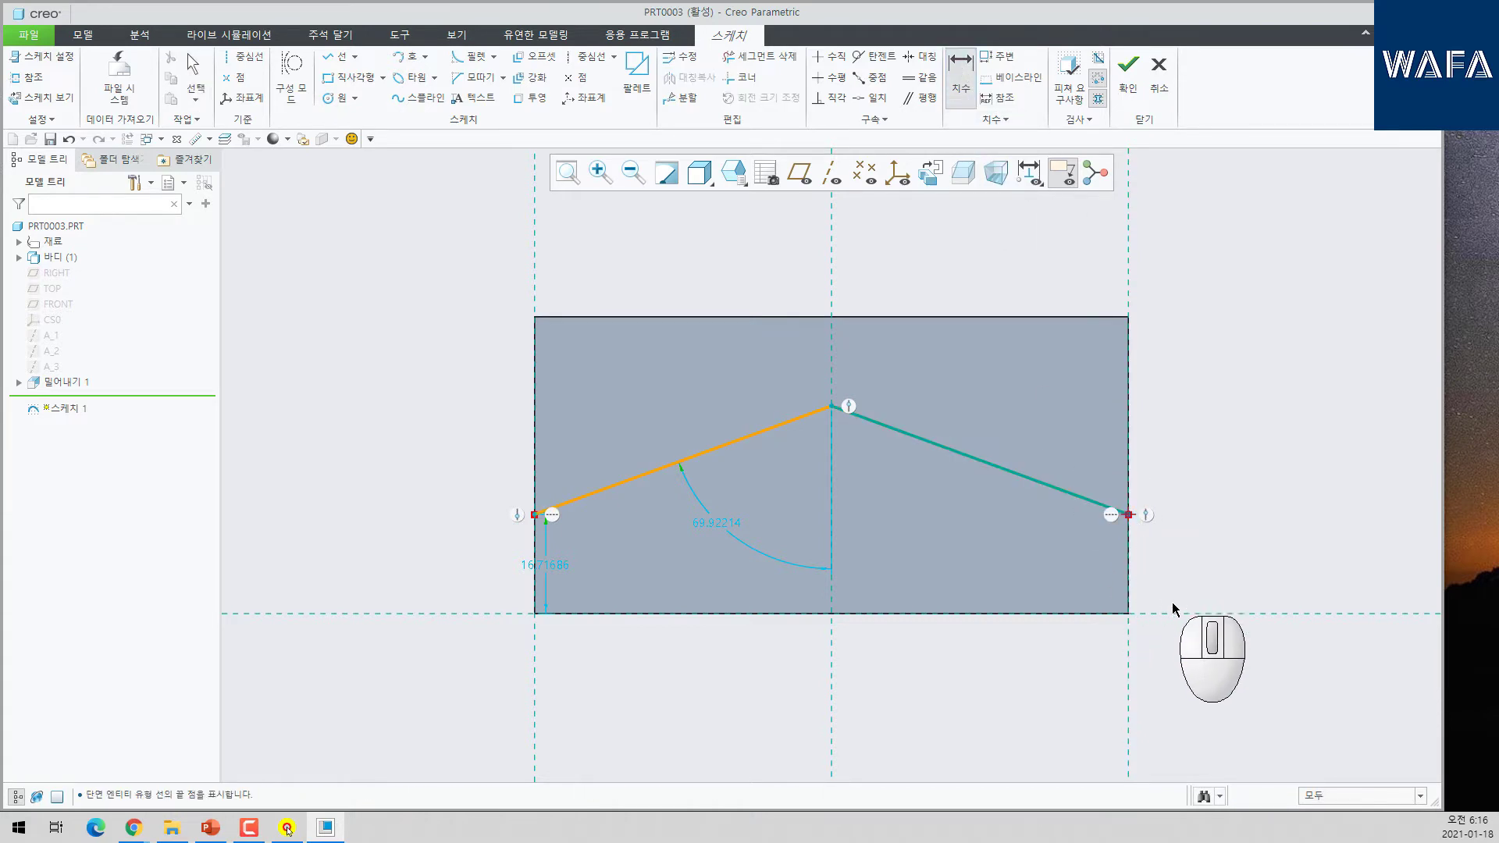
{"action": "left_click", "coordinate": [1173, 615]}
{"action": "middle_click", "coordinate": [1193, 617]}
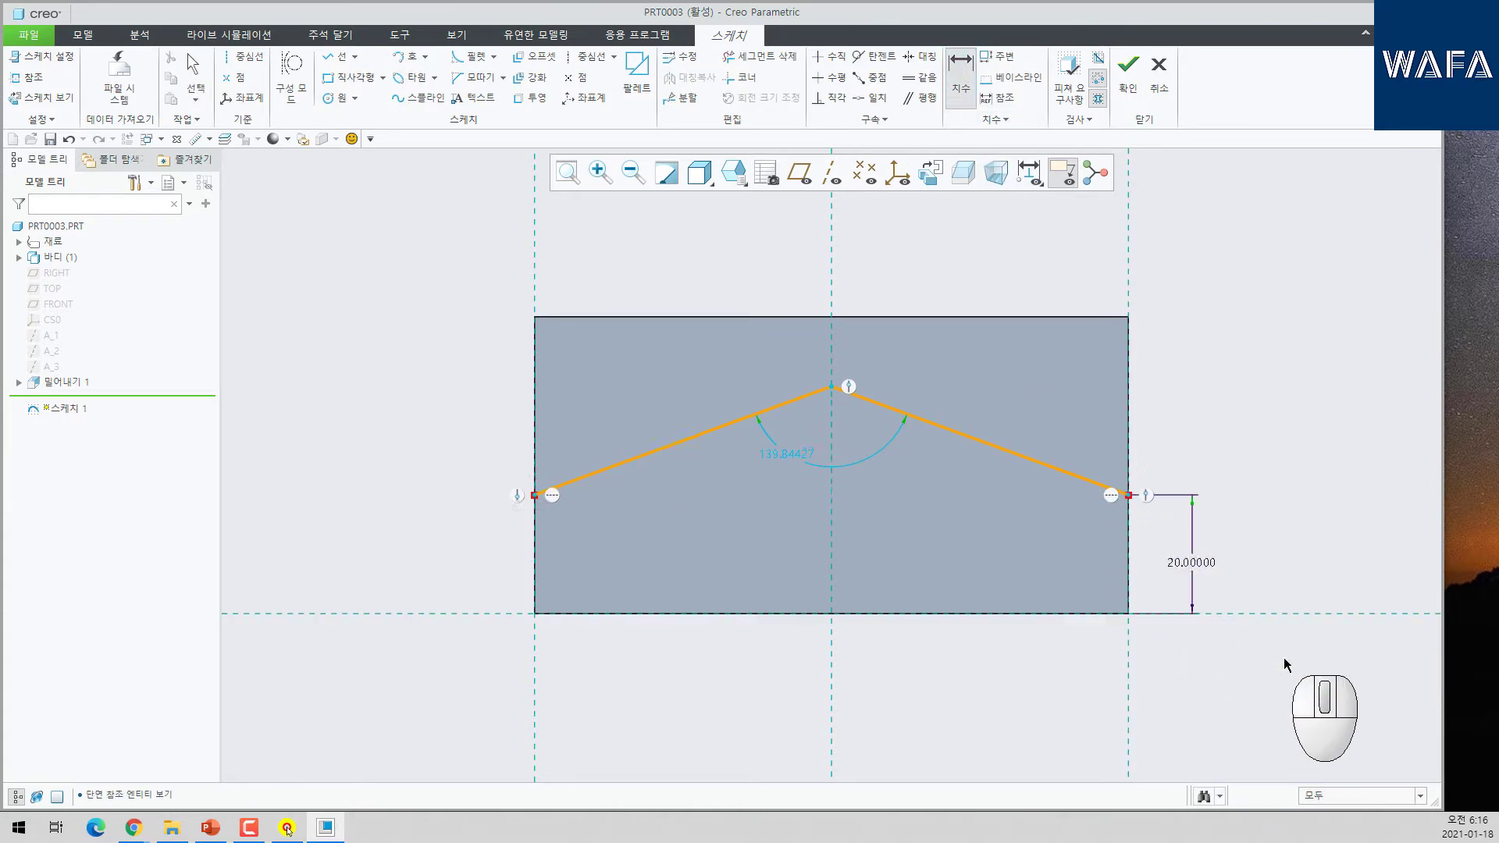
- Dimension the peak point 30 above the block's bottom edge and finish the sketch
{"action": "left_click", "coordinate": [842, 391]}
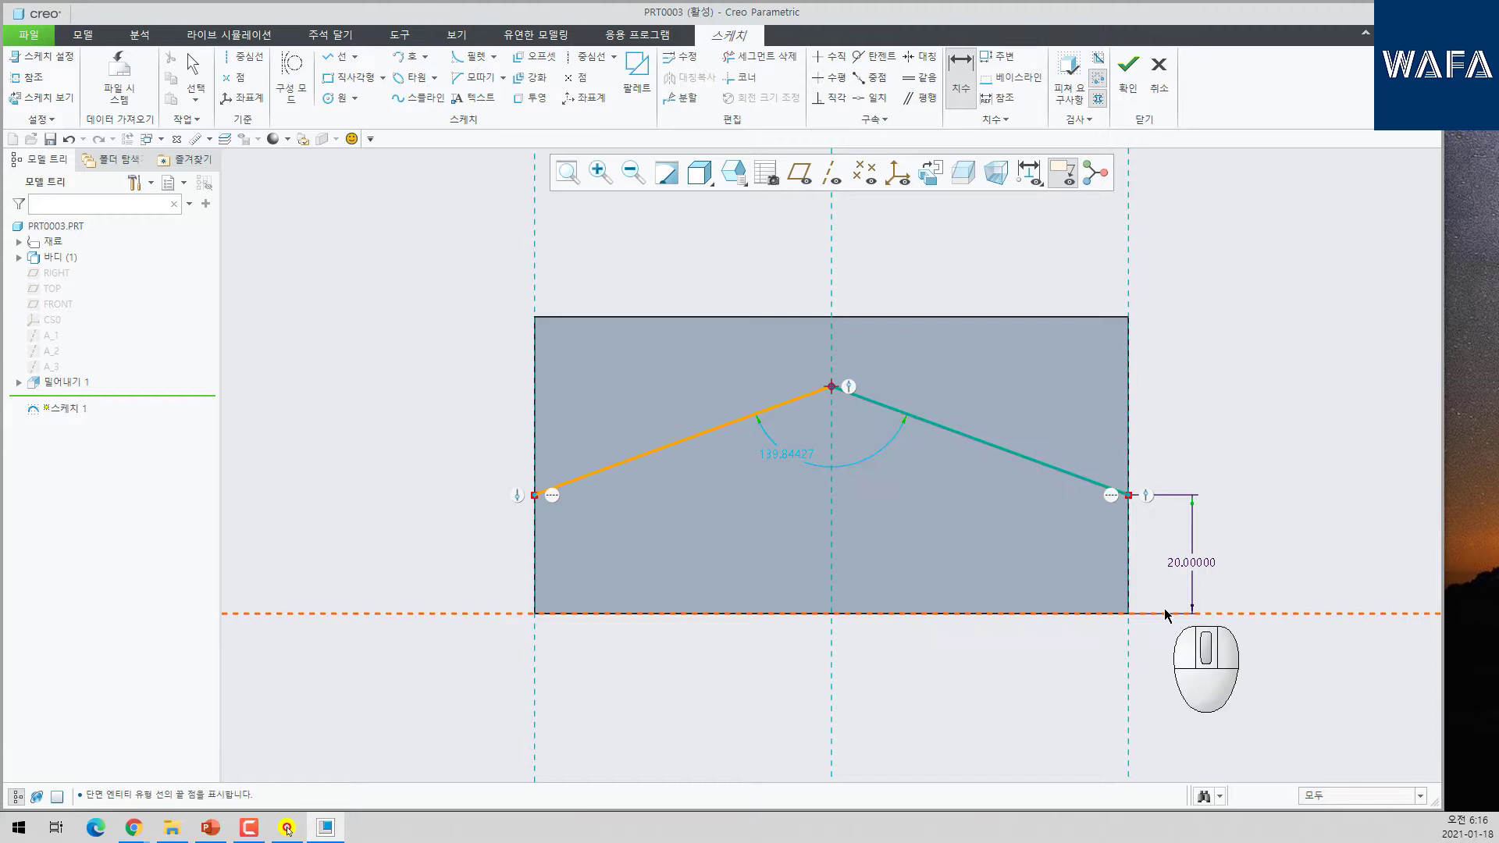
{"action": "left_click", "coordinate": [1223, 617]}
{"action": "middle_click", "coordinate": [1230, 551]}
{"action": "type", "text": "30"}
{"action": "key", "text": "Return"}
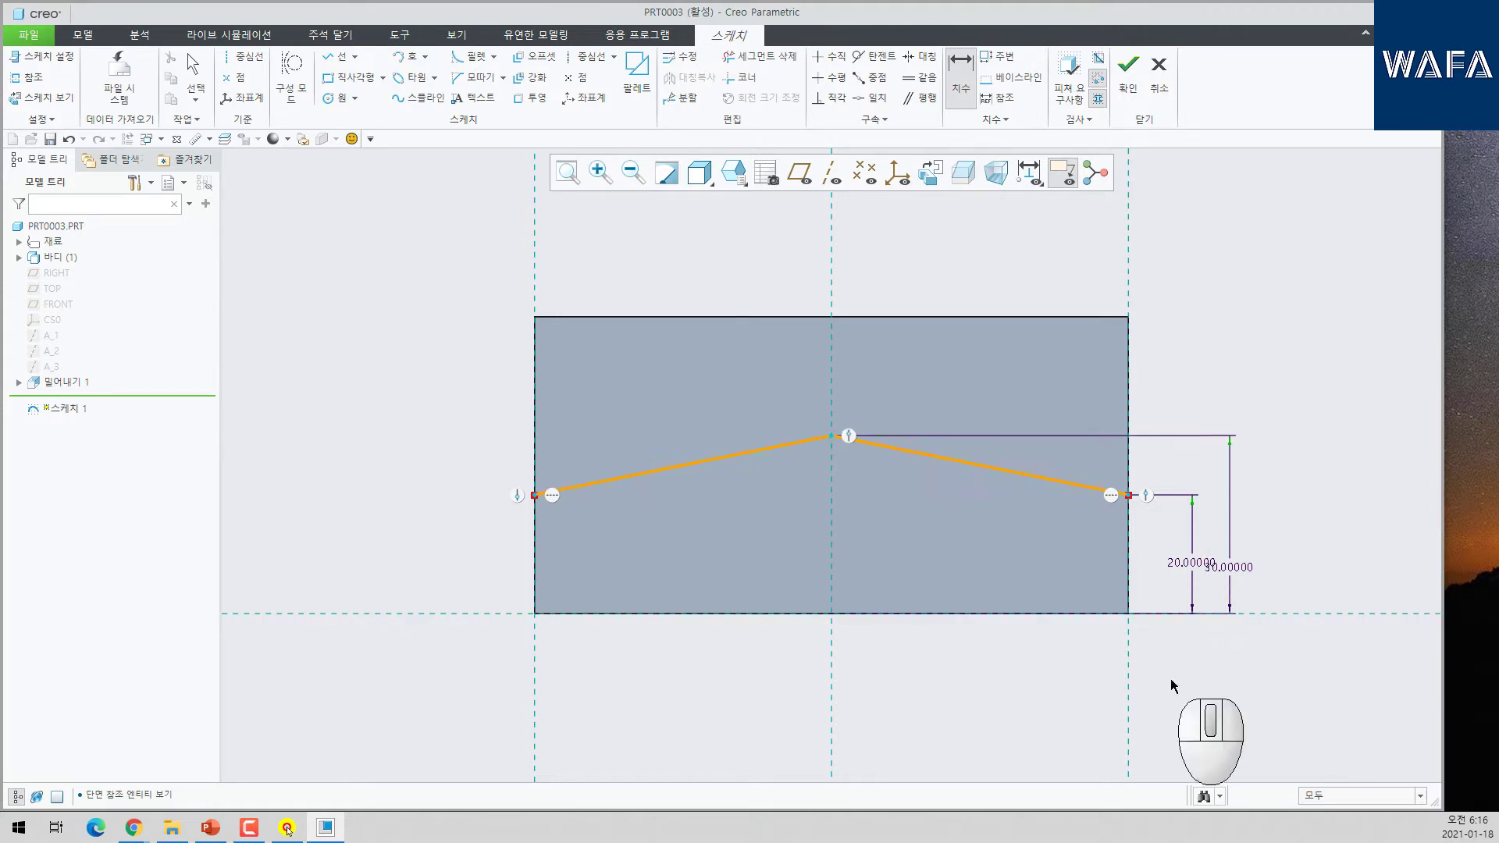
{"action": "middle_click", "coordinate": [1125, 551]}
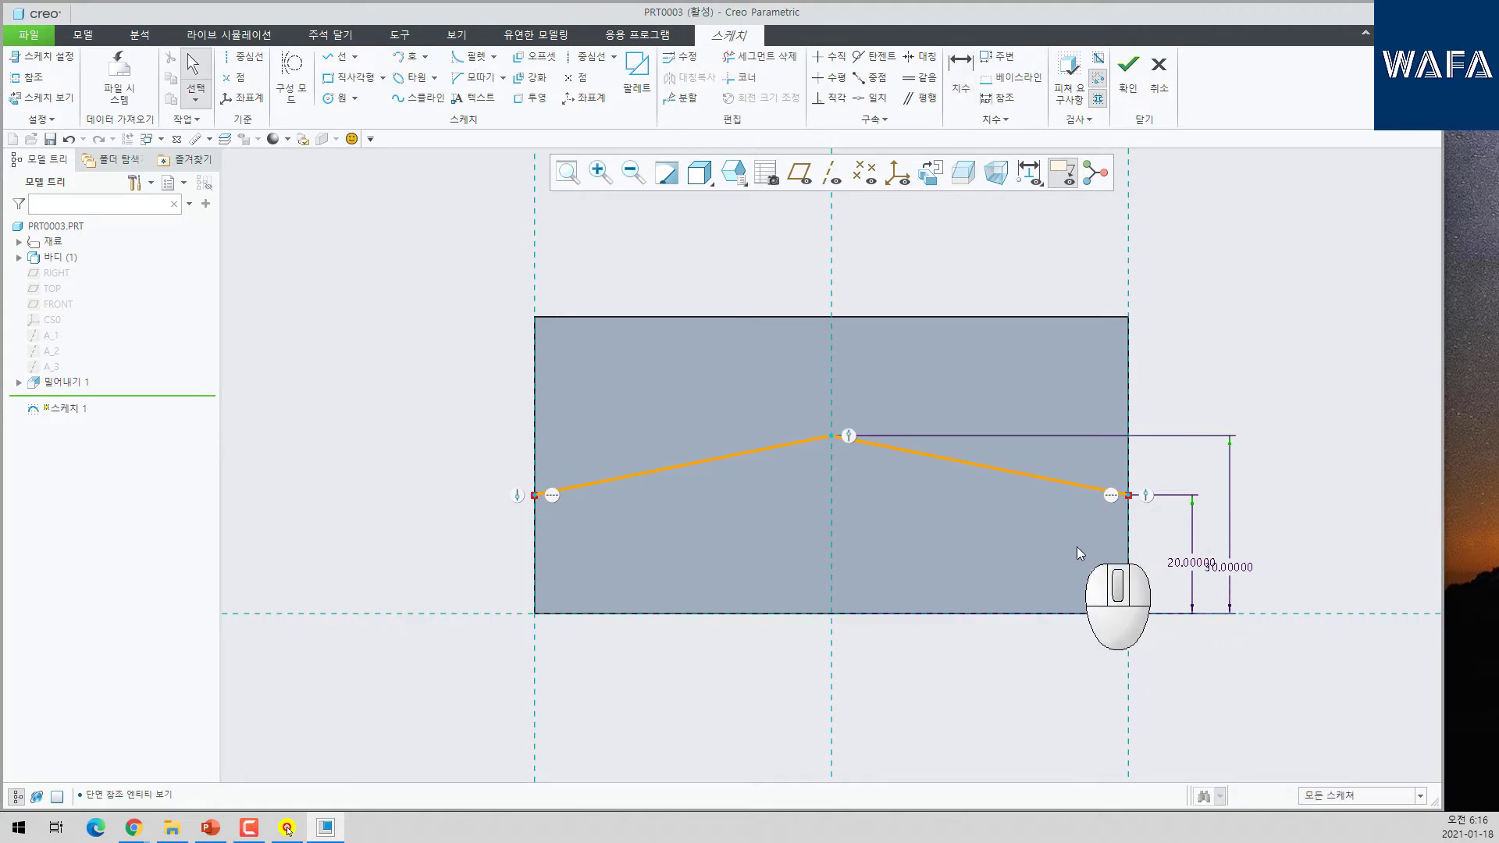
{"action": "left_click", "coordinate": [1122, 99]}
- Start a draft on the block's long front face, using the peaked sketch line as the draft hinge
{"action": "middle_click_drag", "start_coordinate": [970, 331], "coordinate": [954, 355]}
{"action": "middle_click_drag", "start_coordinate": [883, 420], "coordinate": [807, 467]}
{"action": "middle_click_drag", "start_coordinate": [590, 424], "coordinate": [743, 422]}
{"action": "left_click", "coordinate": [429, 257]}
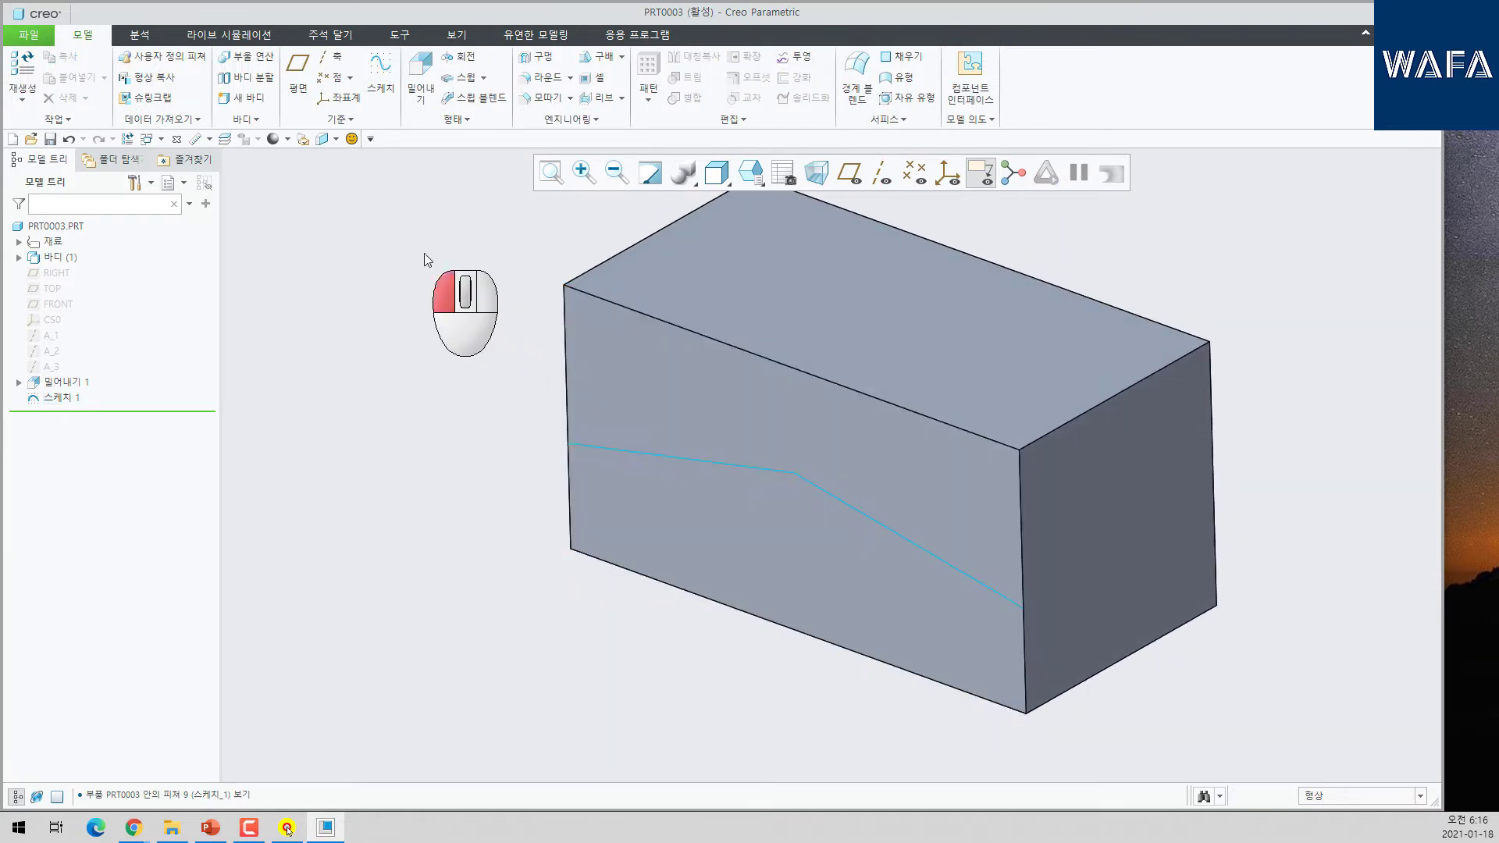
{"action": "left_click", "coordinate": [600, 57]}
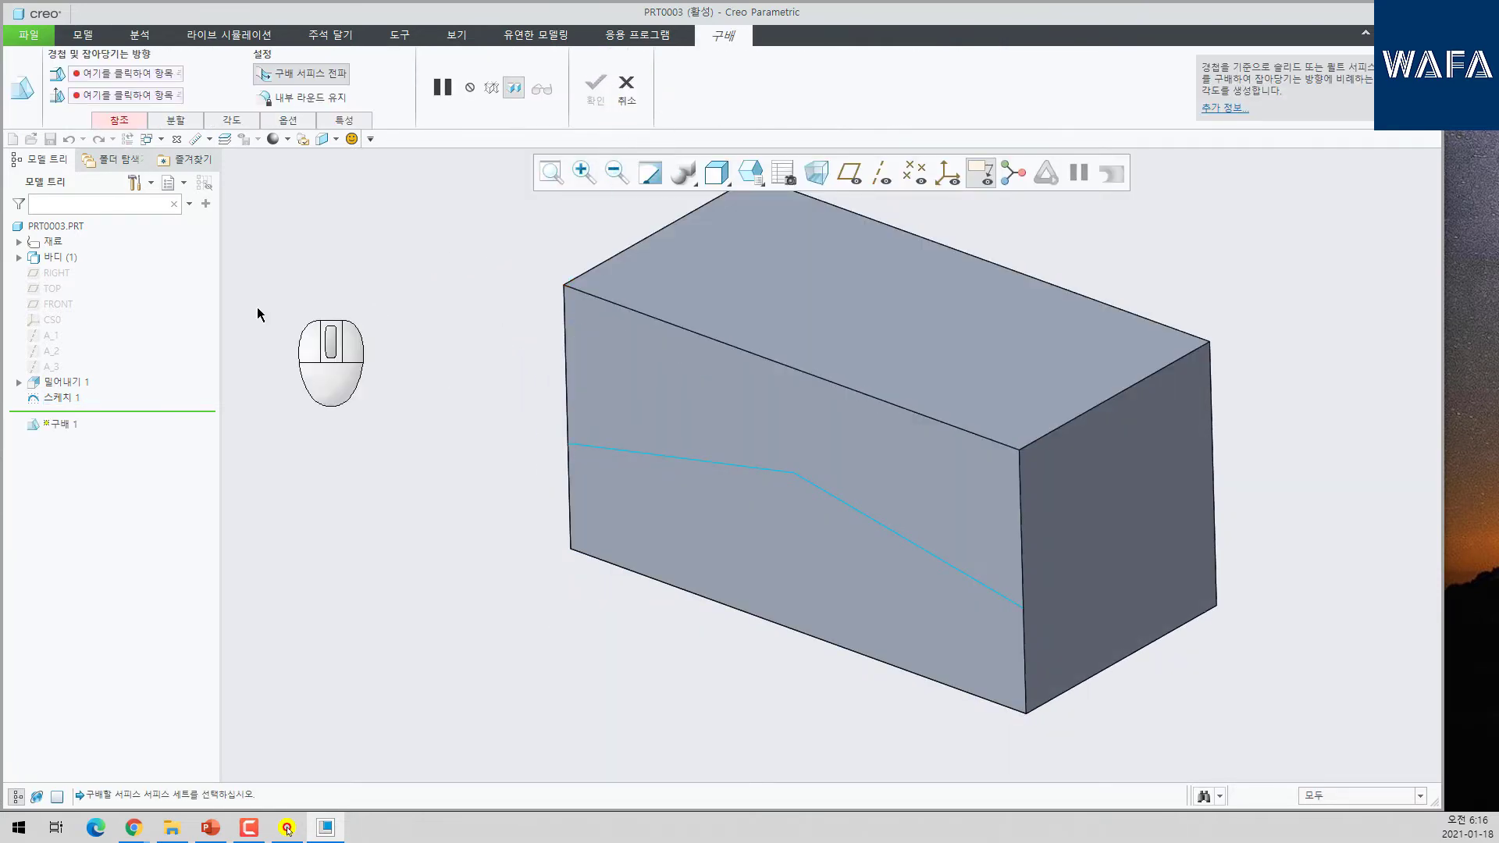
{"action": "left_click", "coordinate": [696, 395]}
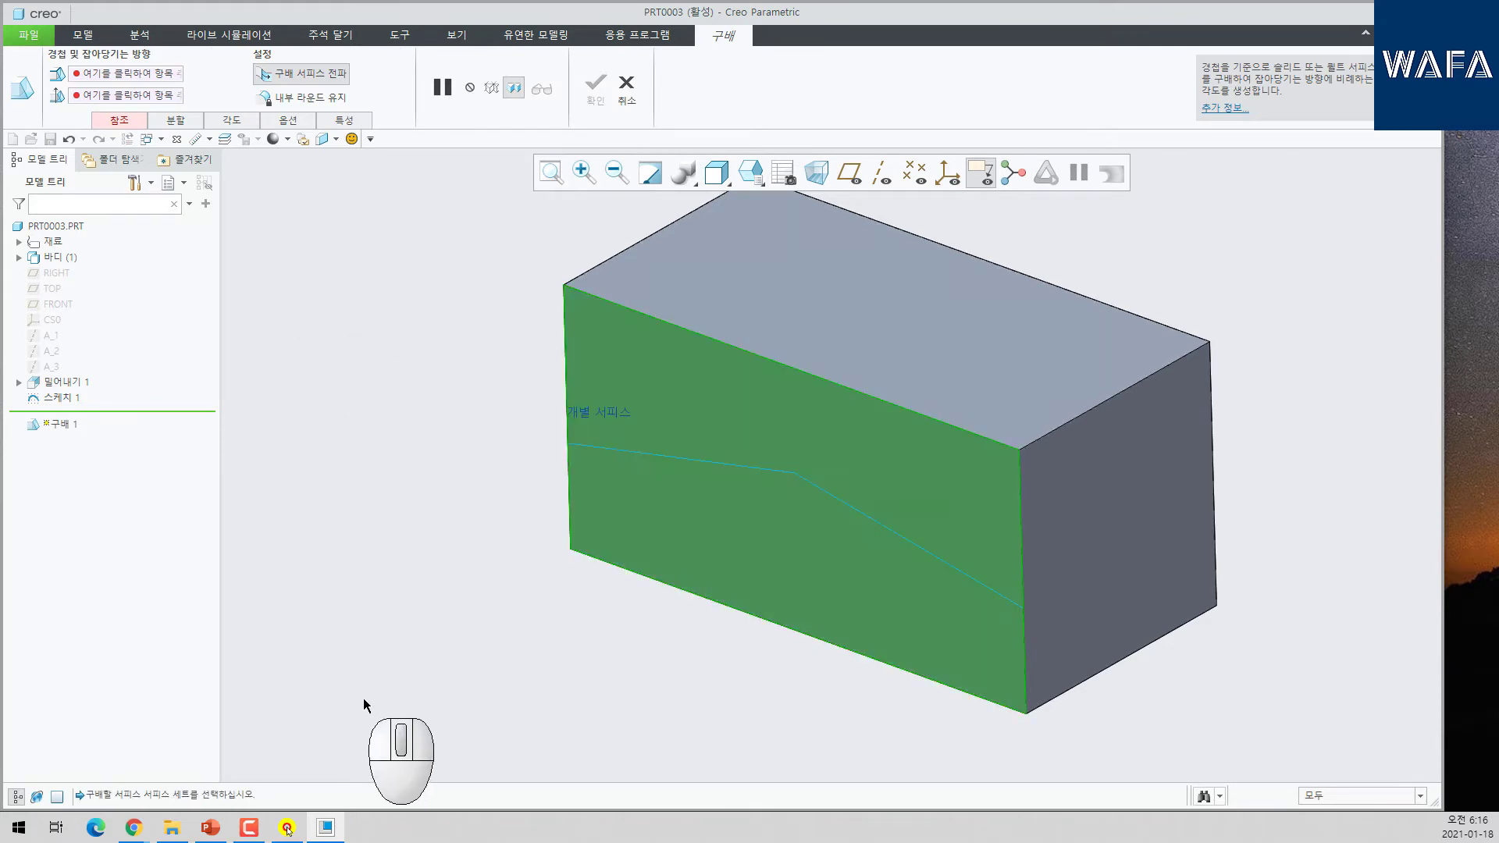
{"action": "right_click", "coordinate": [380, 368]}
{"action": "left_click", "coordinate": [438, 420]}
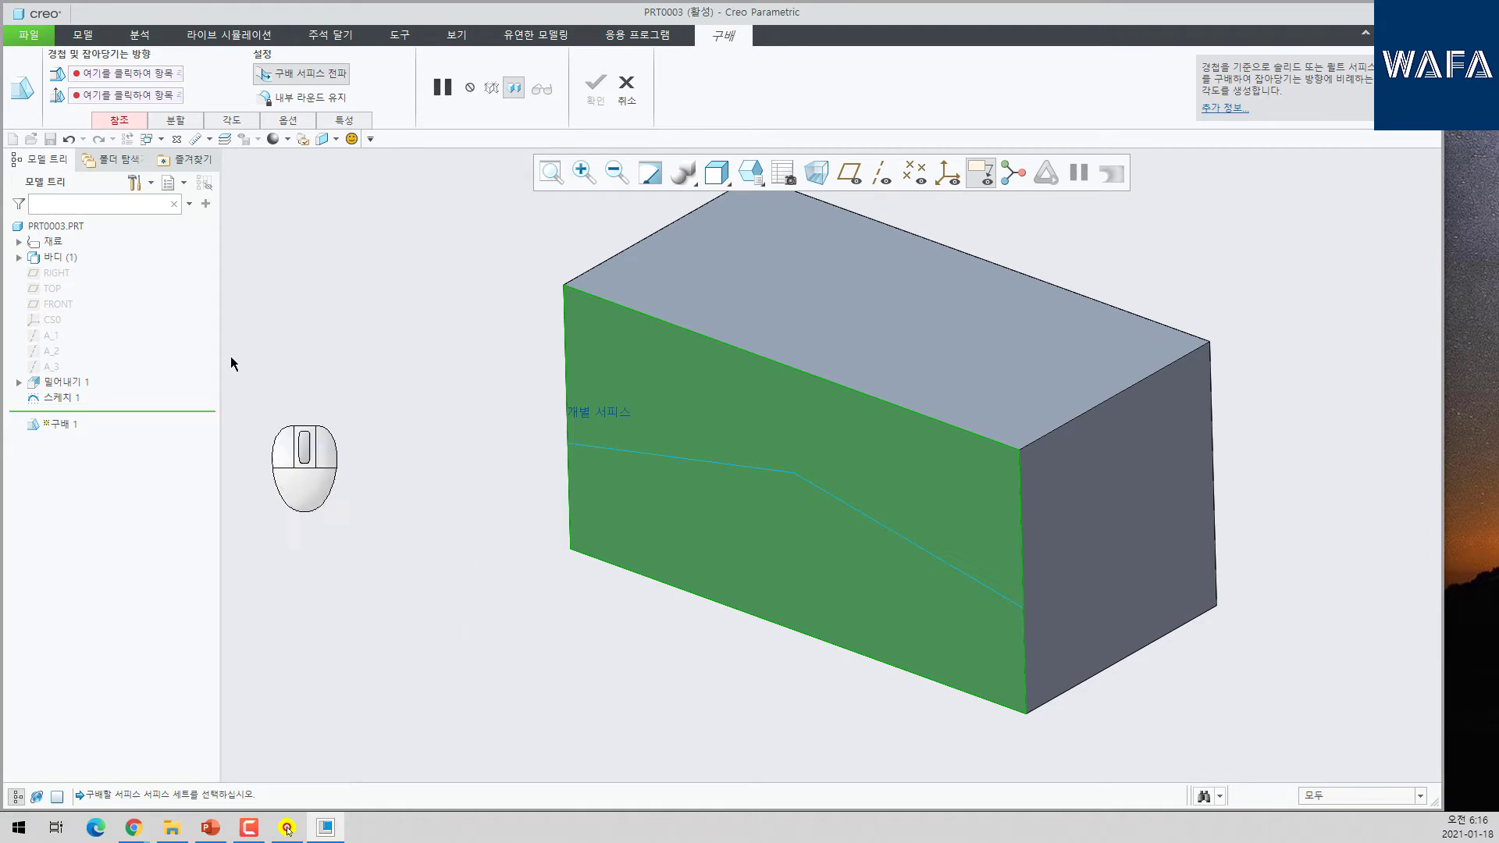
{"action": "left_click", "coordinate": [100, 75]}
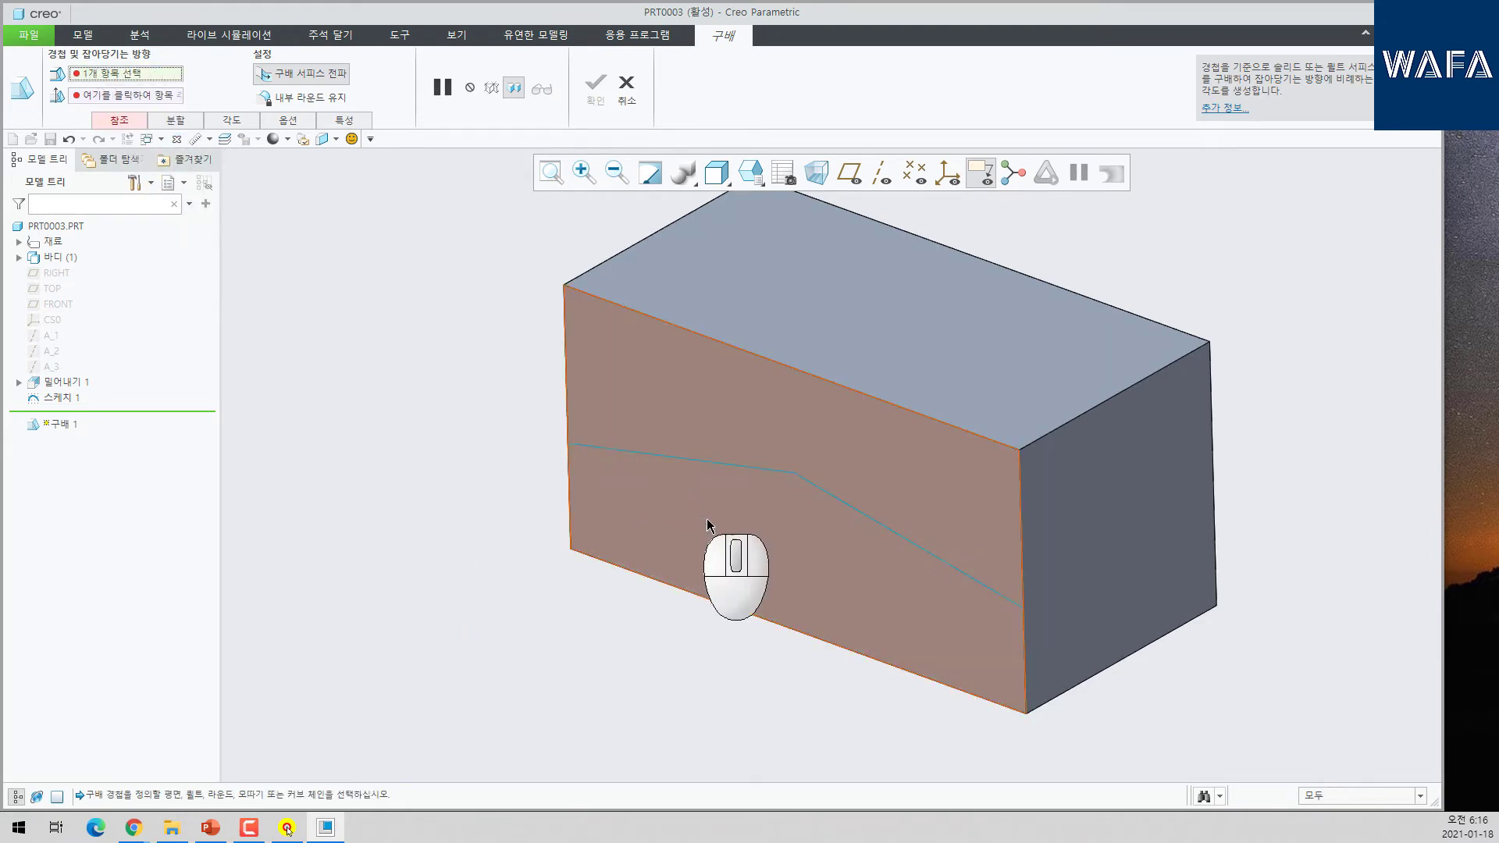
{"action": "left_click", "coordinate": [738, 464]}
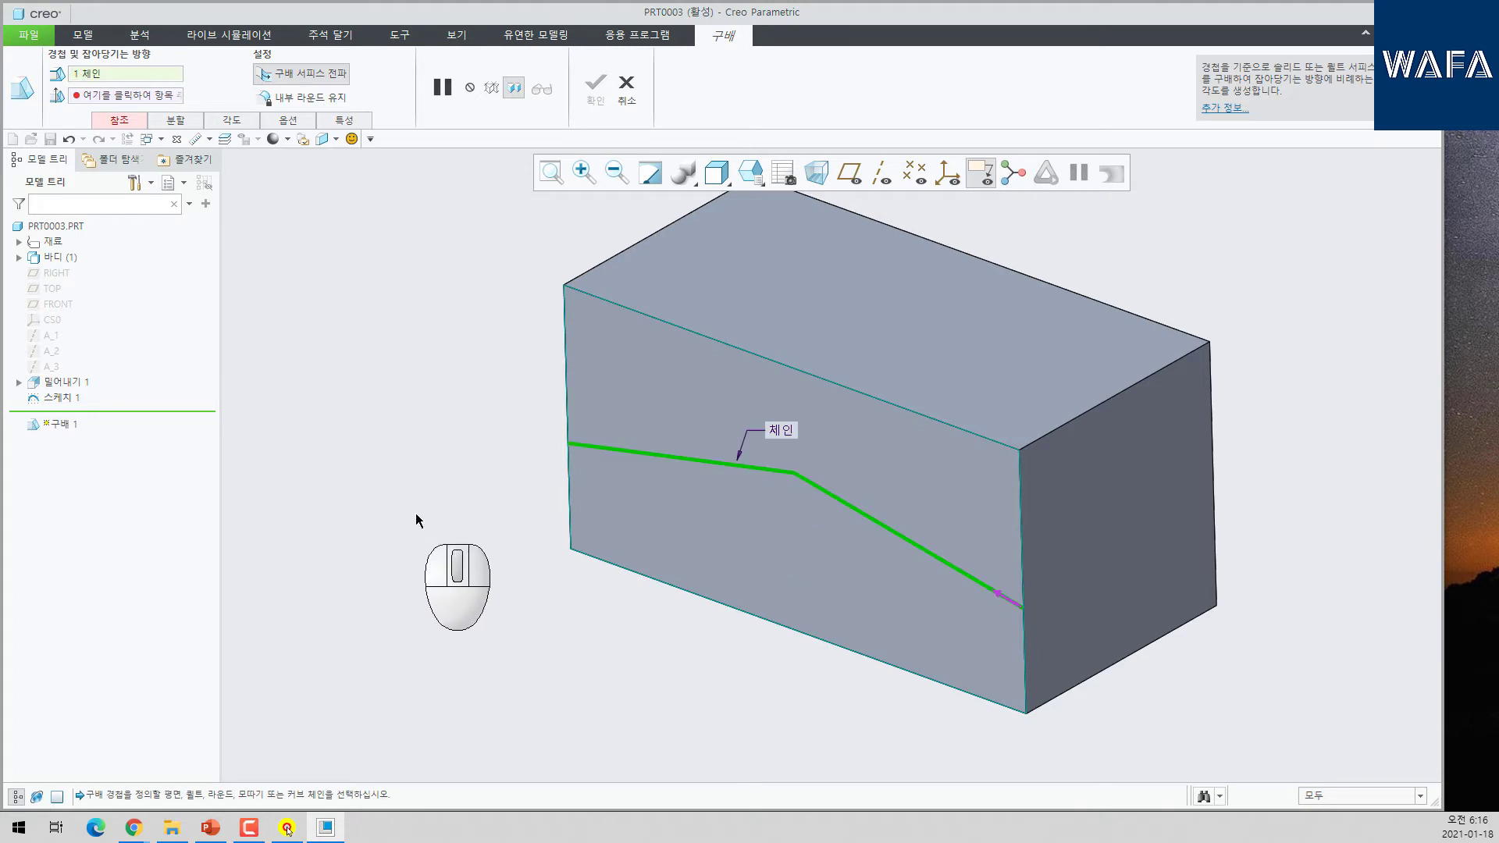
- Set the block's top face as the draft's pull direction
{"action": "left_click", "coordinate": [103, 96]}
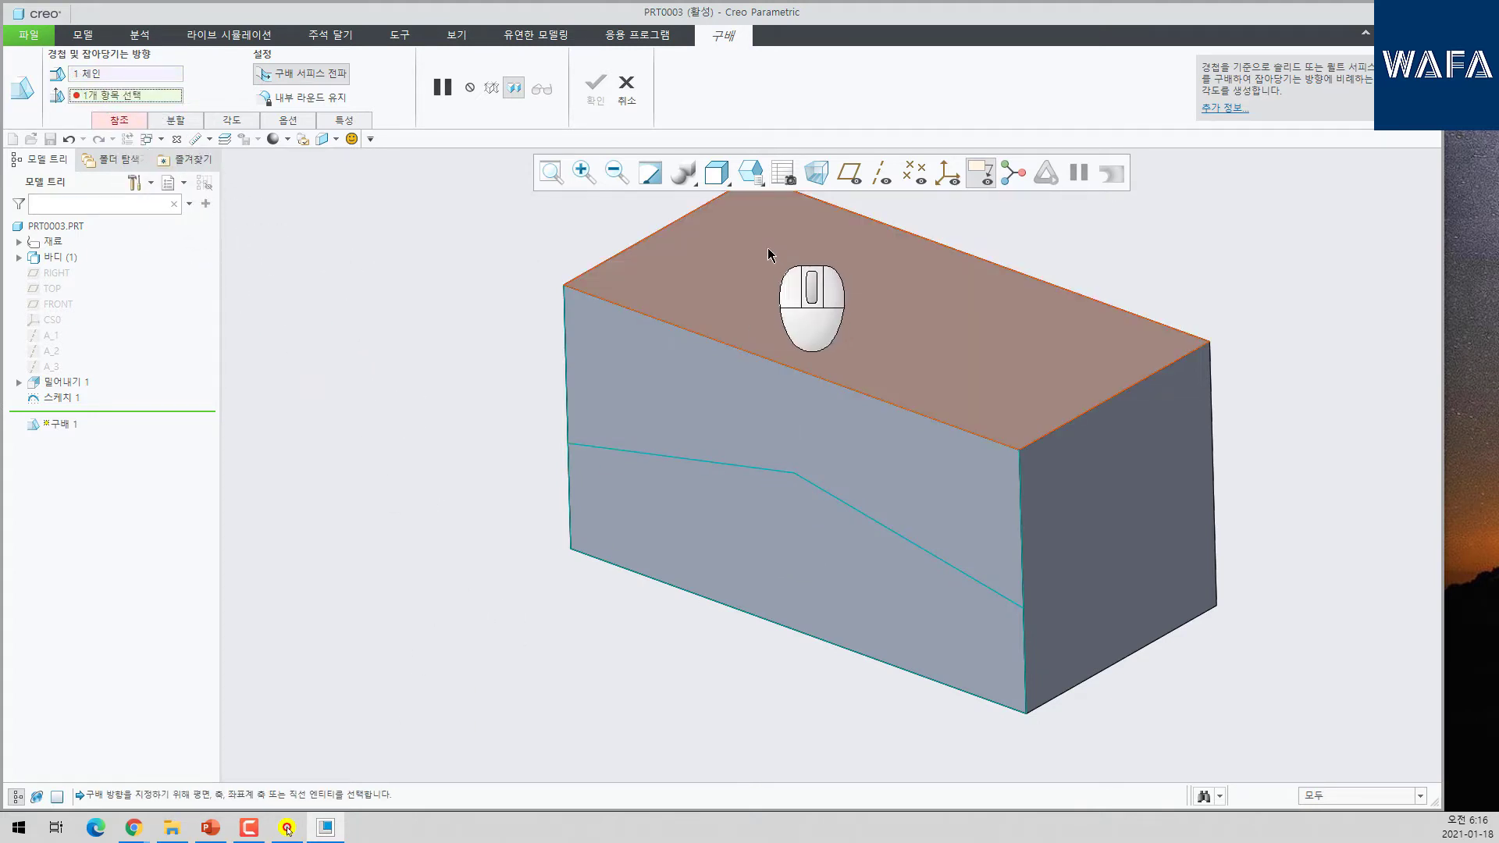
{"action": "middle_click_drag", "start_coordinate": [762, 244], "coordinate": [999, 738]}
{"action": "middle_click_drag", "start_coordinate": [853, 547], "coordinate": [851, 359]}
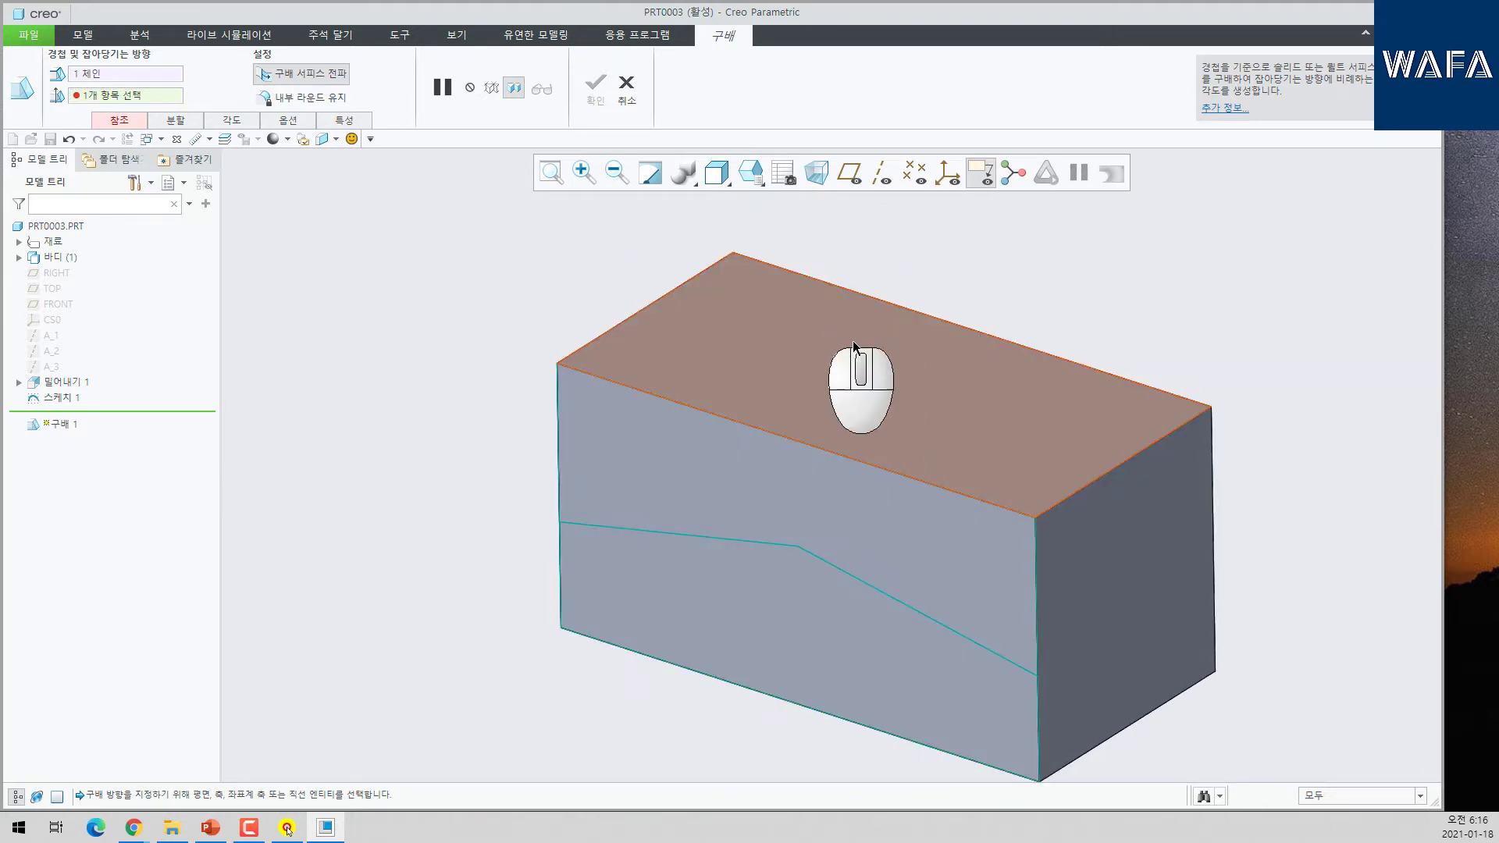
{"action": "key", "text": "ctrl+d"}
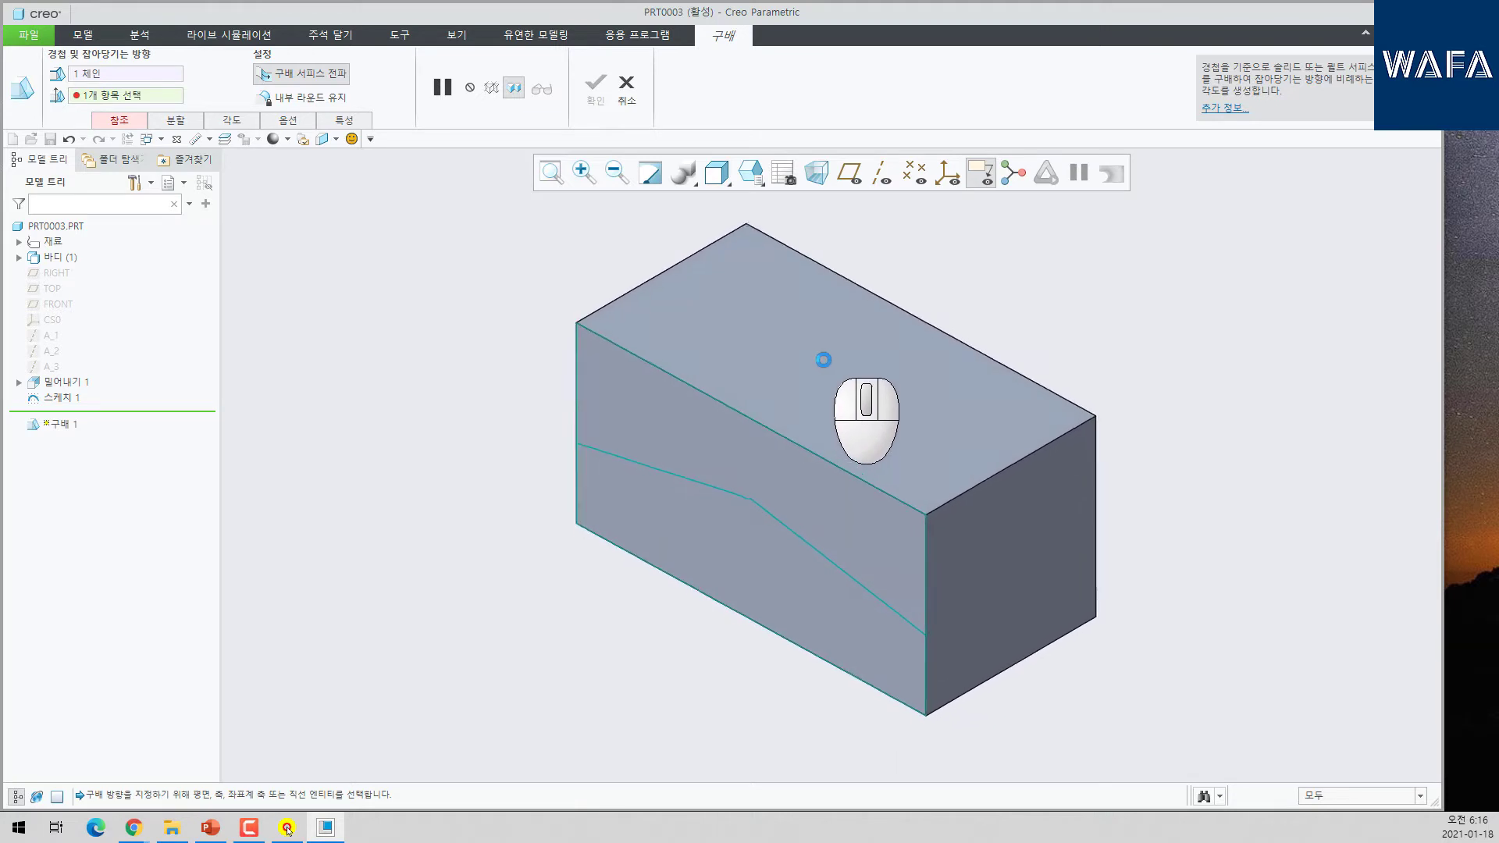
{"action": "left_click", "coordinate": [776, 371]}
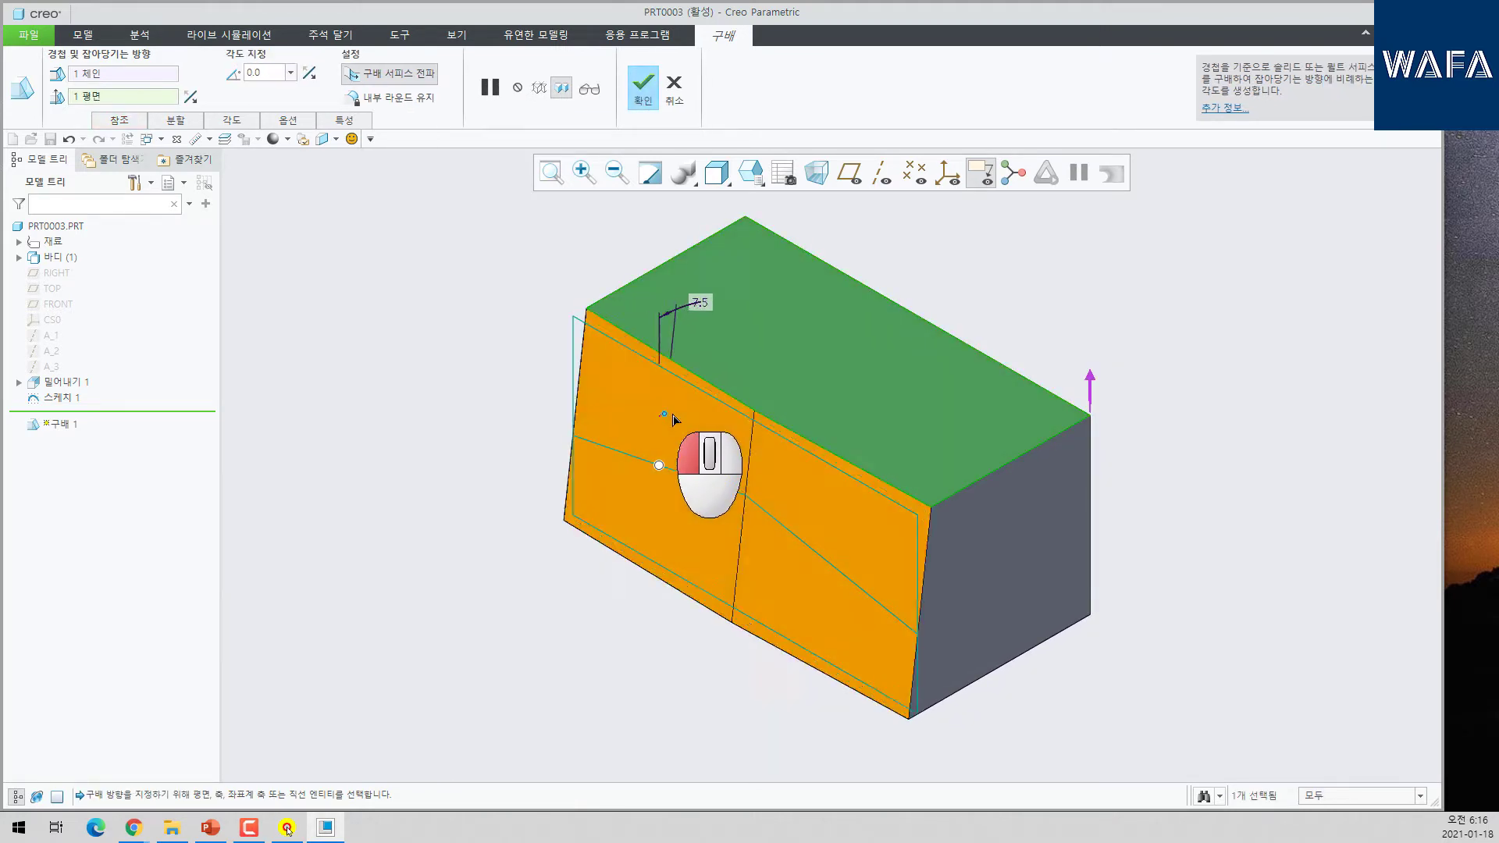
- Adjust the unsplit draft angle freehand to about 34.8 degrees and bring it down to about 16.7 degrees
{"action": "left_click_drag", "start_coordinate": [675, 420], "coordinate": [695, 393]}
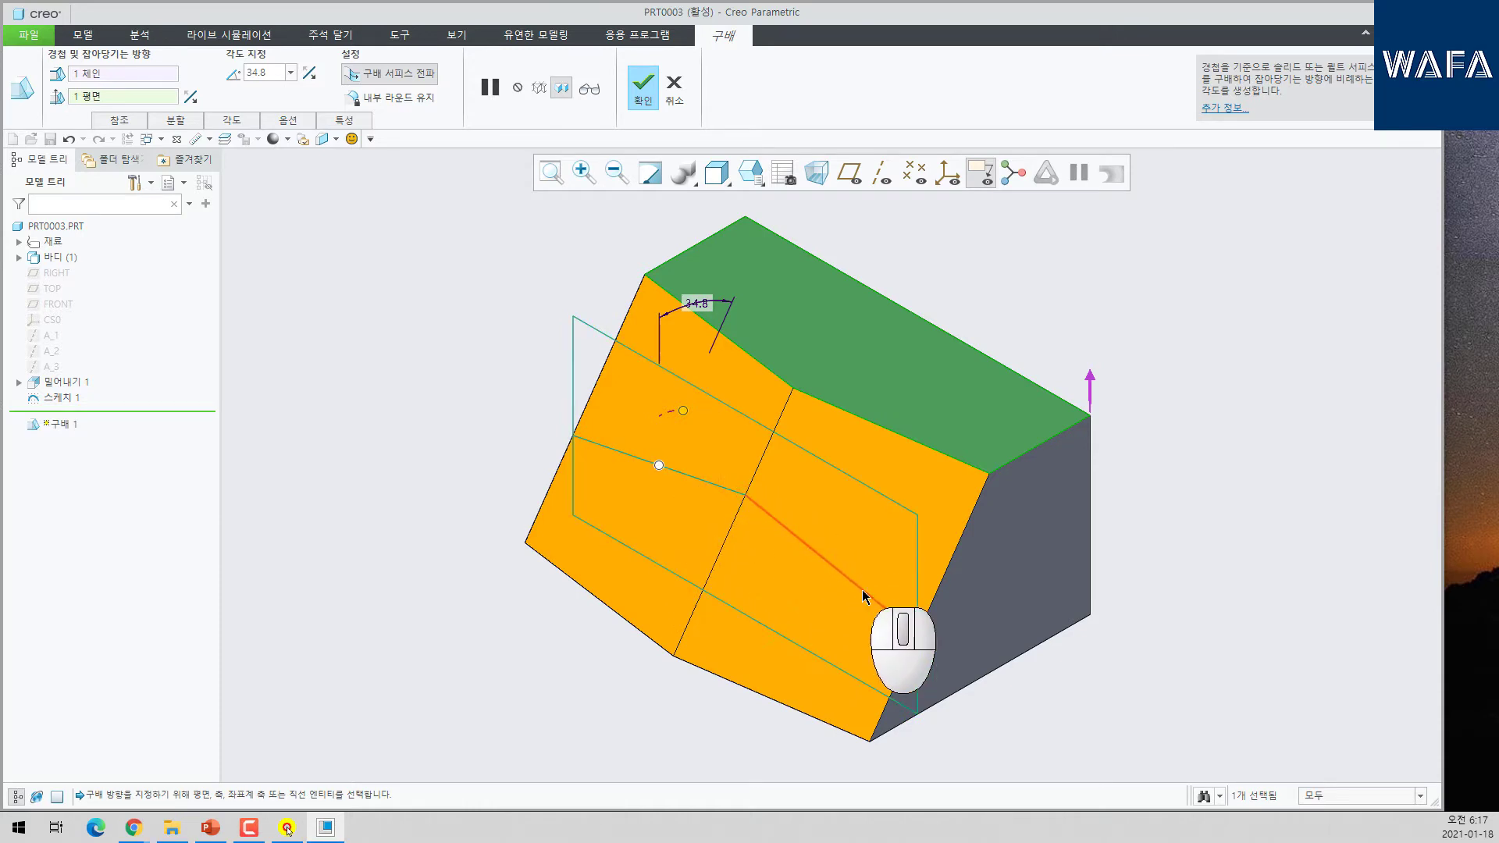
{"action": "left_click", "coordinate": [633, 424]}
{"action": "left_click_drag", "start_coordinate": [632, 424], "coordinate": [670, 408]}
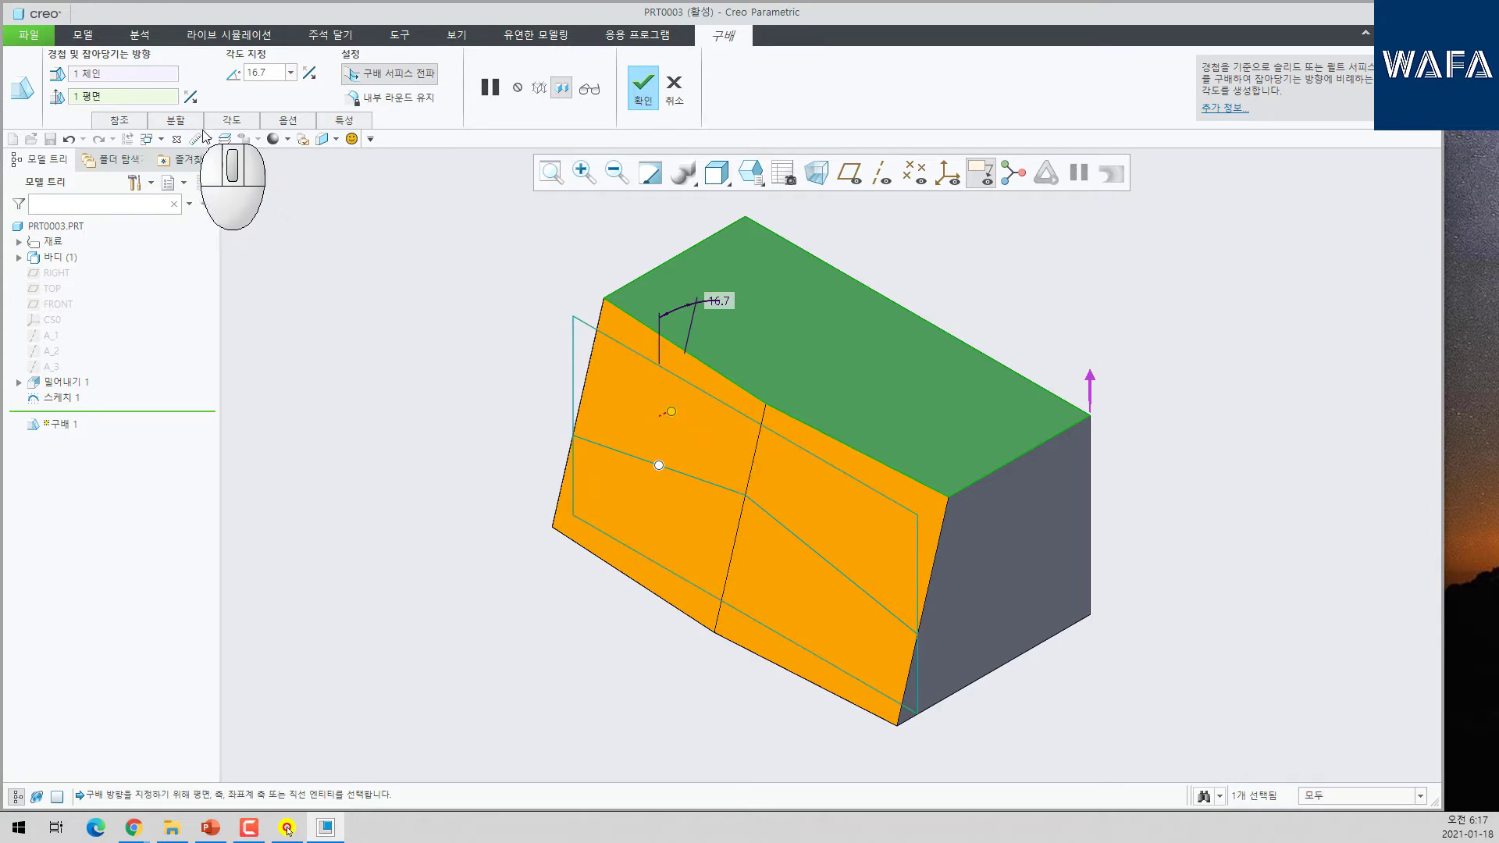
- Split the draft by its hinge and tilt the upper and lower sides independently to about 27 degrees each
{"action": "left_click", "coordinate": [176, 121]}
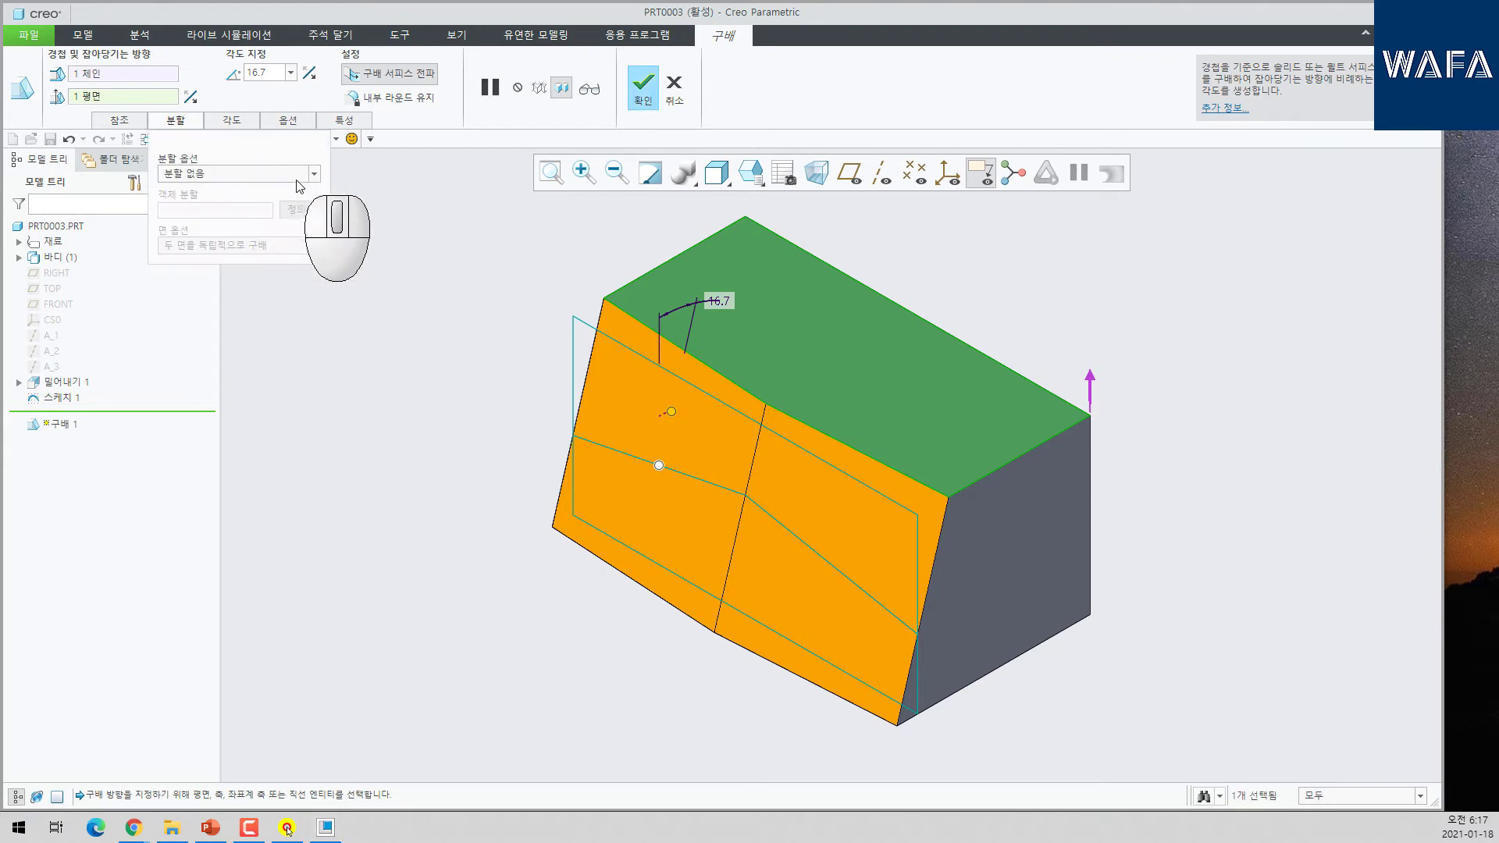
{"action": "left_click", "coordinate": [266, 174]}
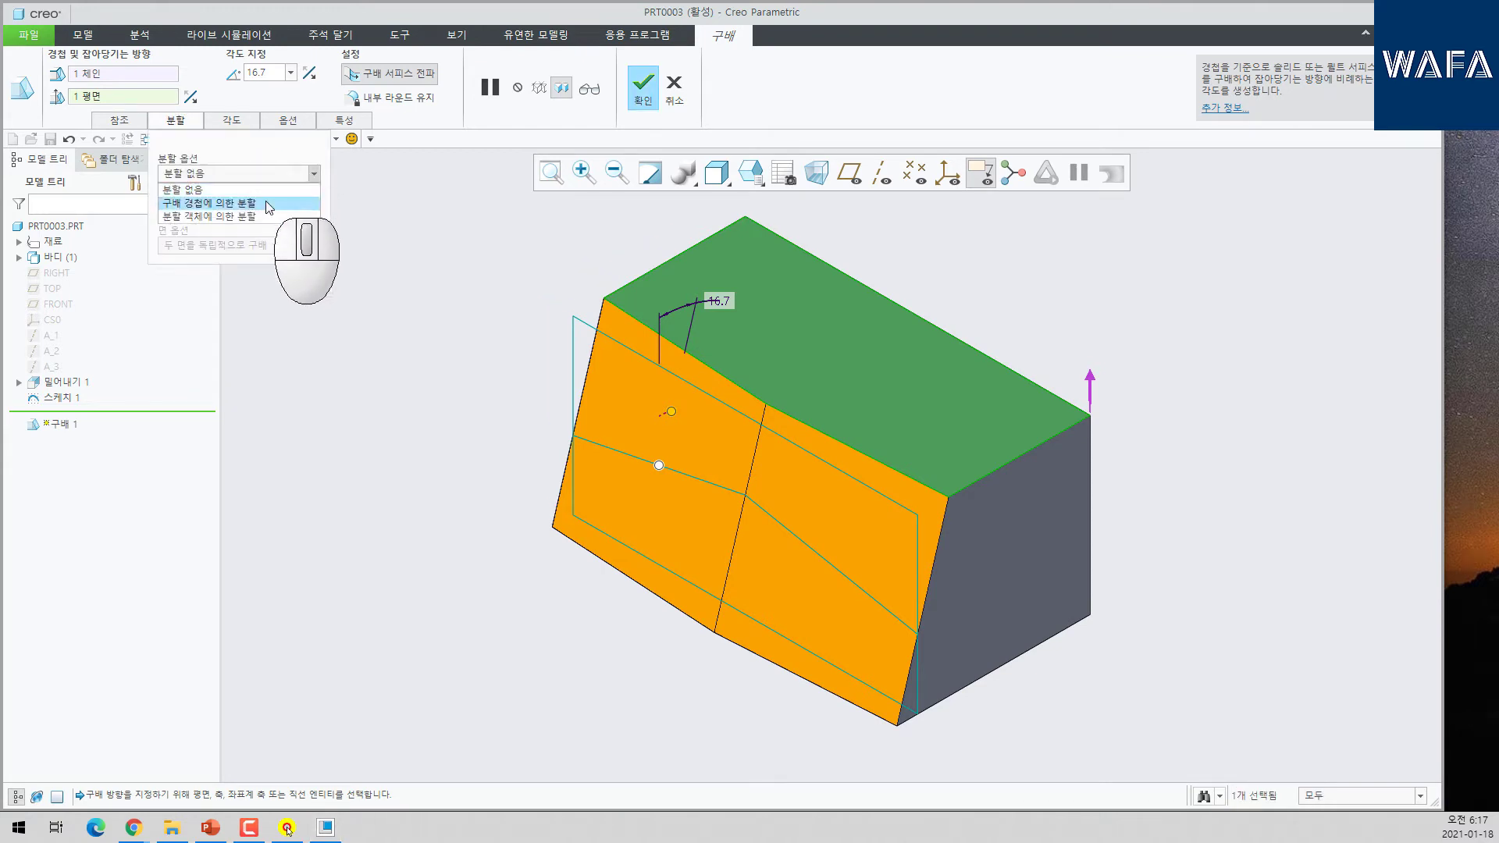
{"action": "left_click", "coordinate": [269, 205]}
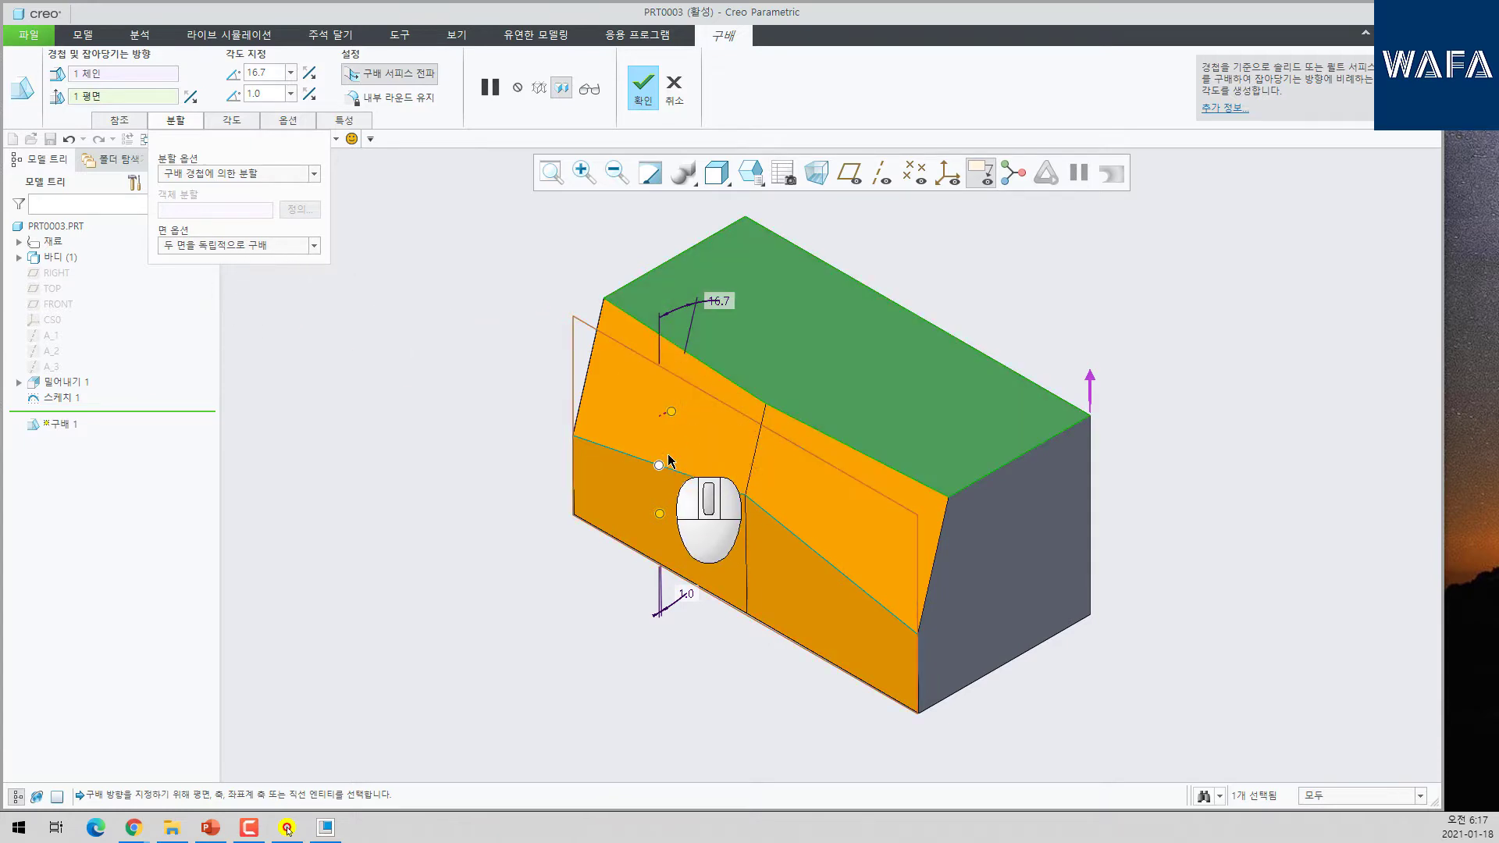
{"action": "left_click_drag", "start_coordinate": [671, 412], "coordinate": [677, 415]}
{"action": "mouse_move", "coordinate": [660, 514]}
{"action": "left_mouse_down"}
{"action": "mouse_move", "coordinate": [575, 506]}
{"action": "mouse_move", "coordinate": [674, 538]}
{"action": "left_mouse_up"}
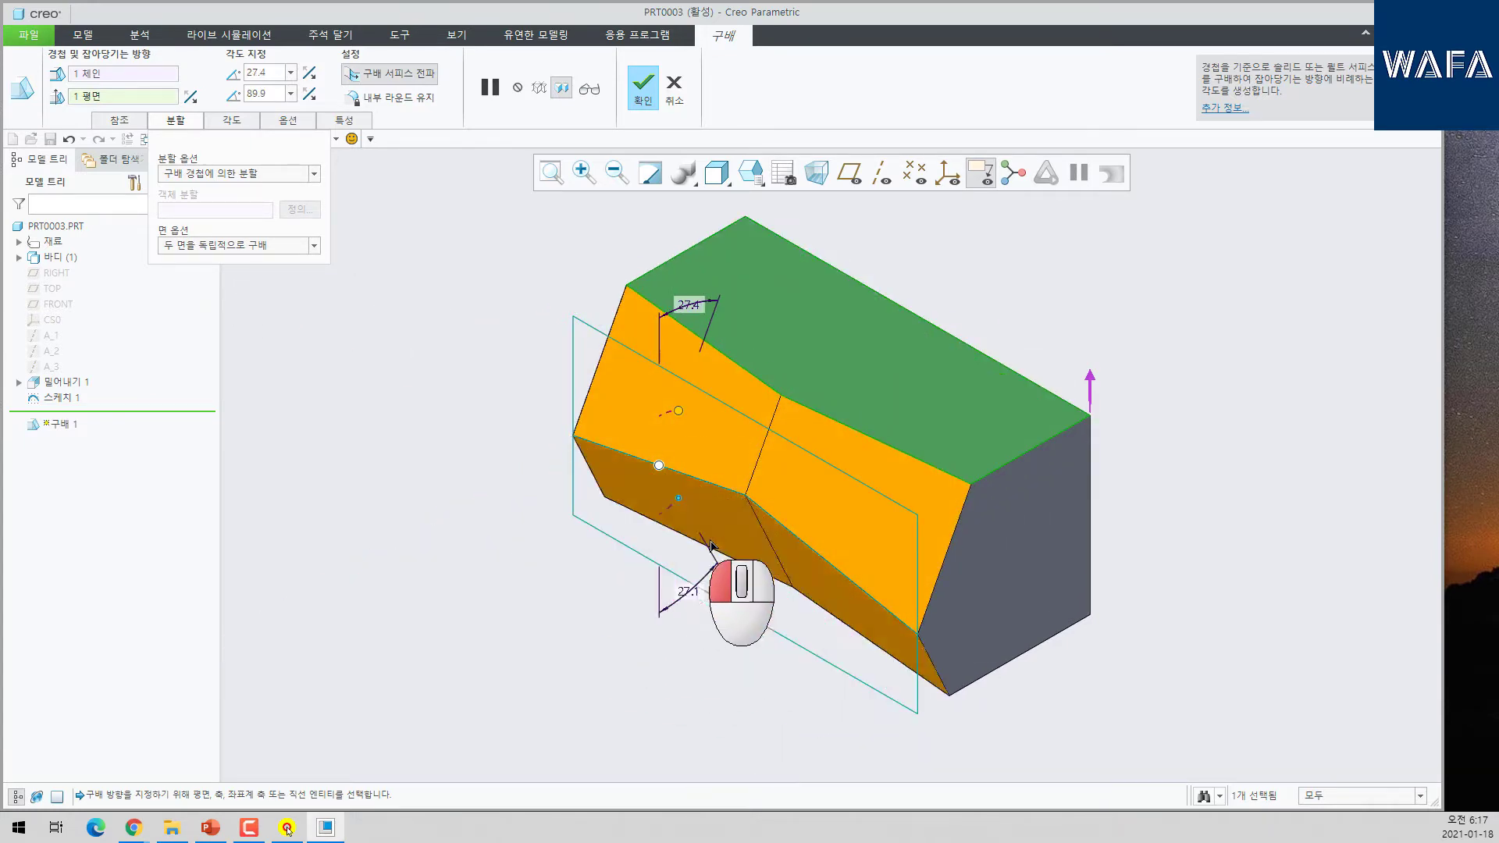
- Draft both sides dependently at about 22.2 degrees, and switch the side option to the first side only
{"action": "left_click", "coordinate": [246, 245]}
{"action": "left_click", "coordinate": [234, 275]}
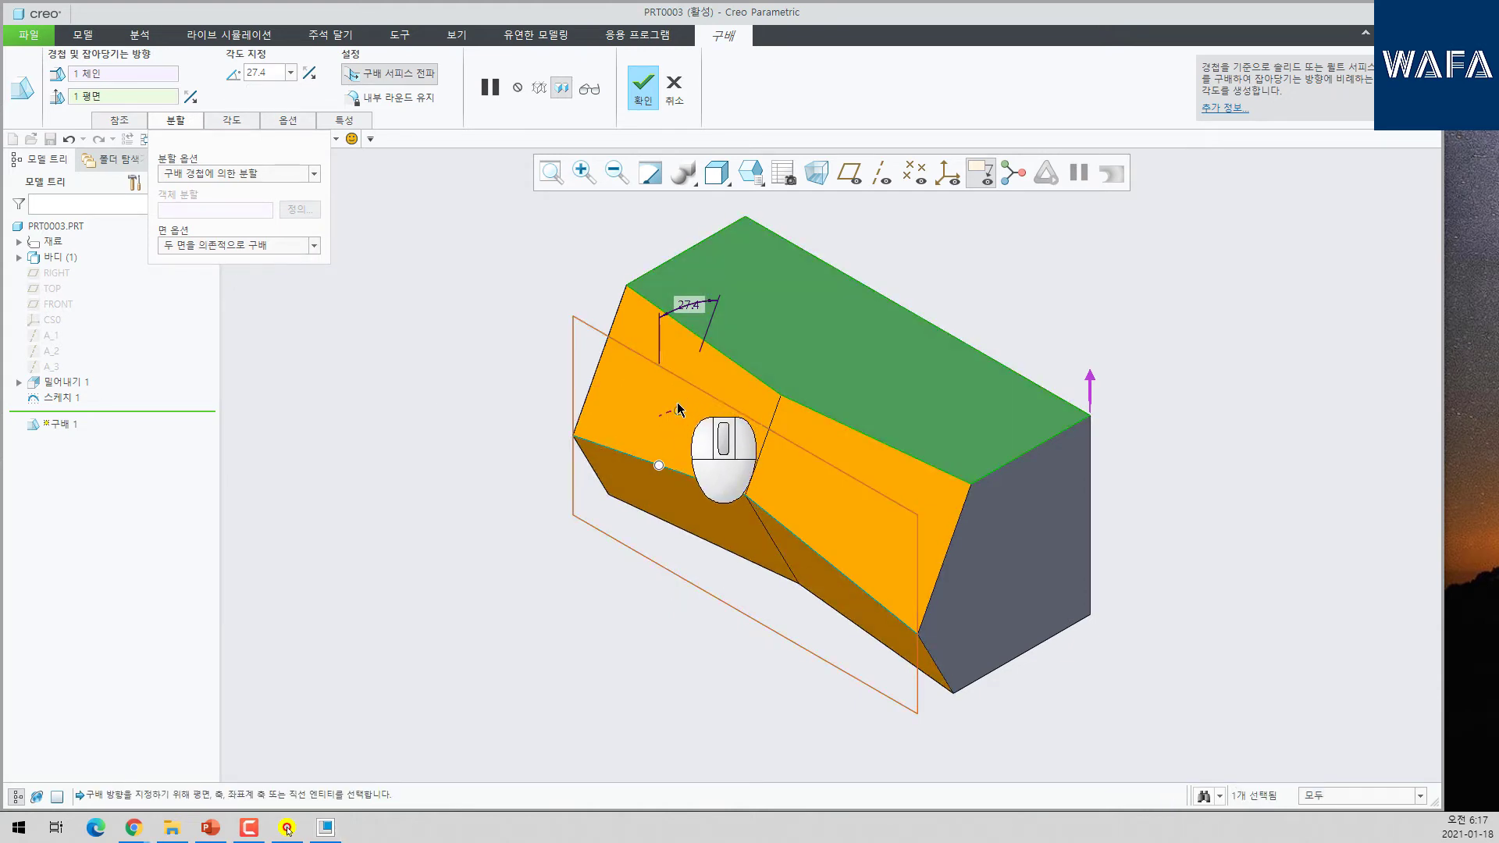
{"action": "left_click_drag", "start_coordinate": [679, 414], "coordinate": [681, 397]}
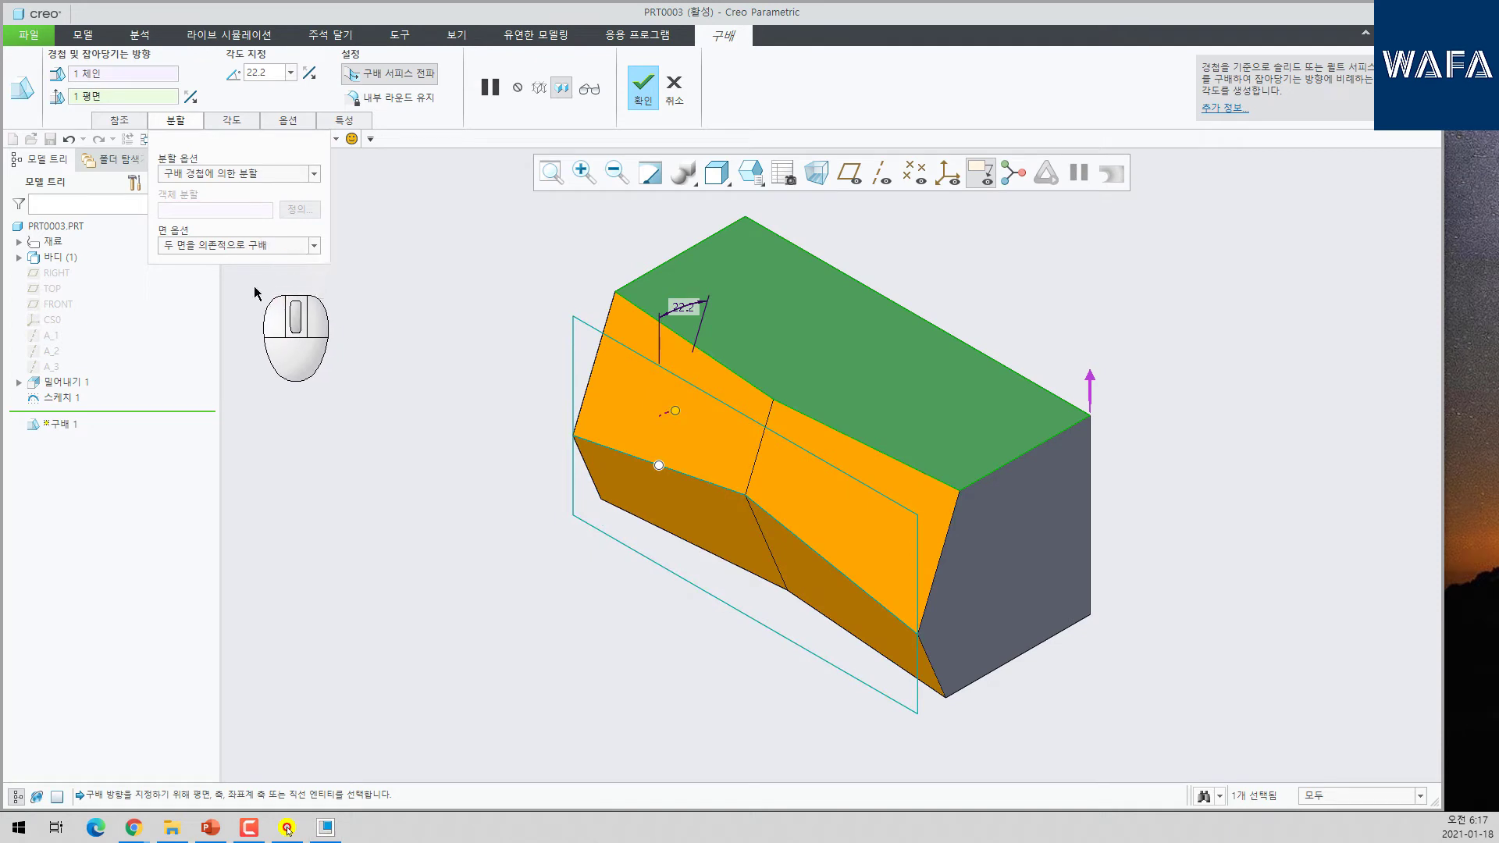
{"action": "left_click", "coordinate": [242, 245]}
{"action": "left_click", "coordinate": [248, 288]}
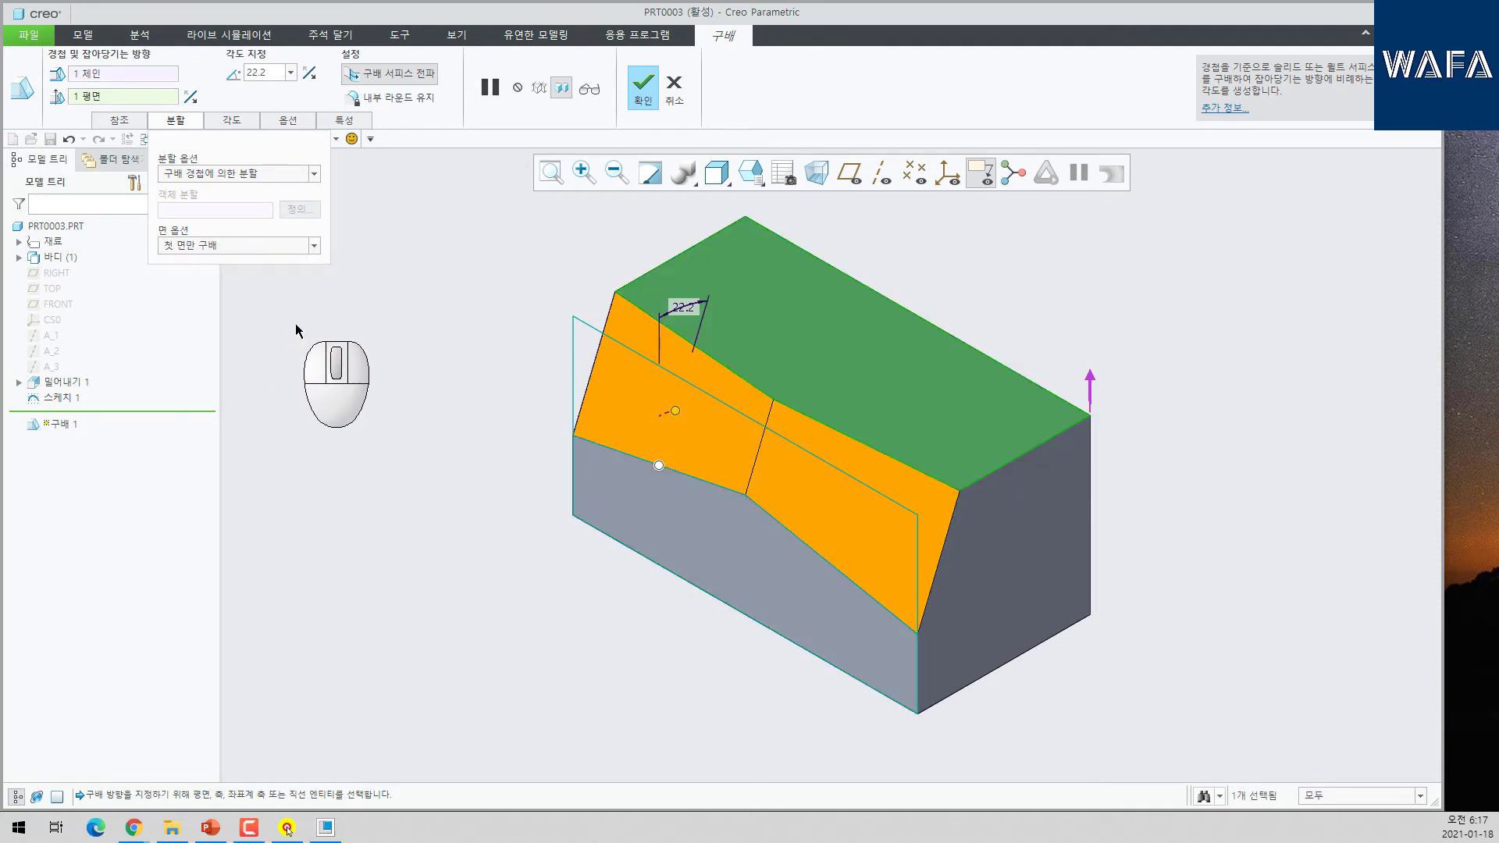
- Draft only the second side, below the peaked line, at about 32.1 degrees and accept the feature
{"action": "left_click", "coordinate": [286, 246]}
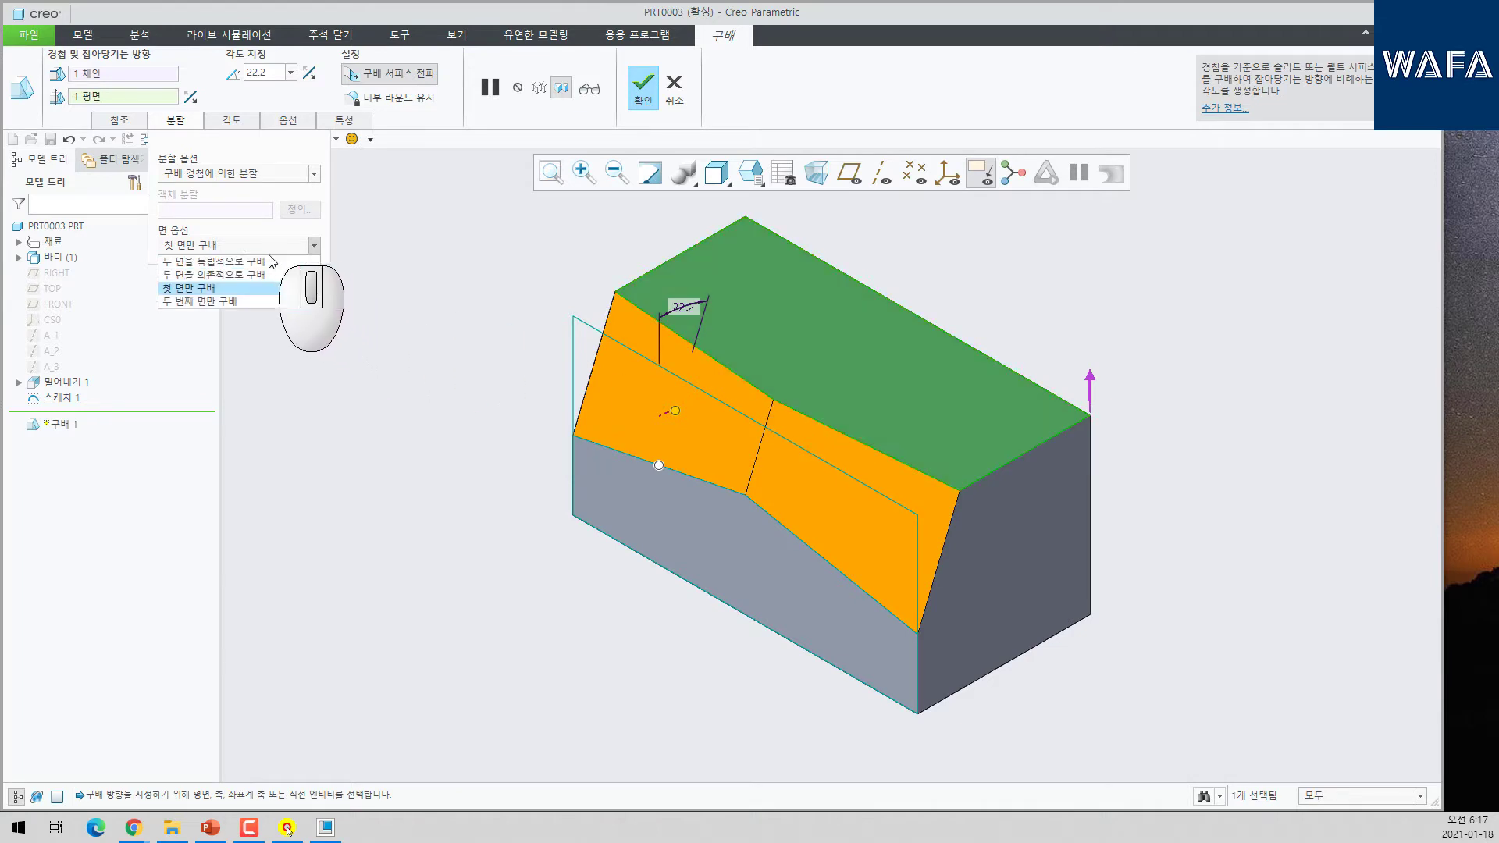
{"action": "left_click", "coordinate": [269, 303]}
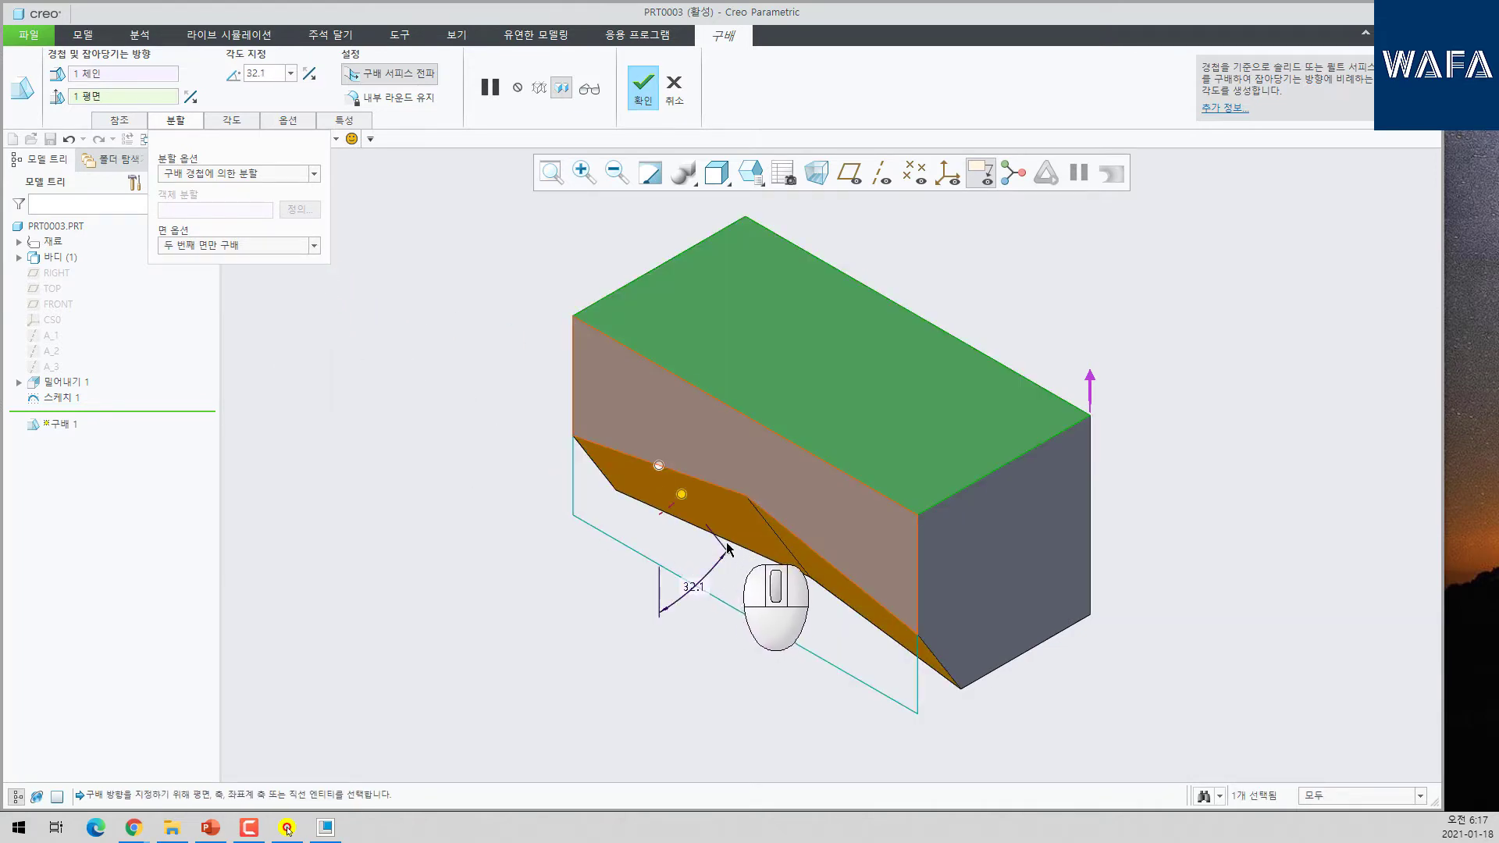
{"action": "key", "text": "Return"}
{"action": "middle_click", "coordinate": [703, 587]}
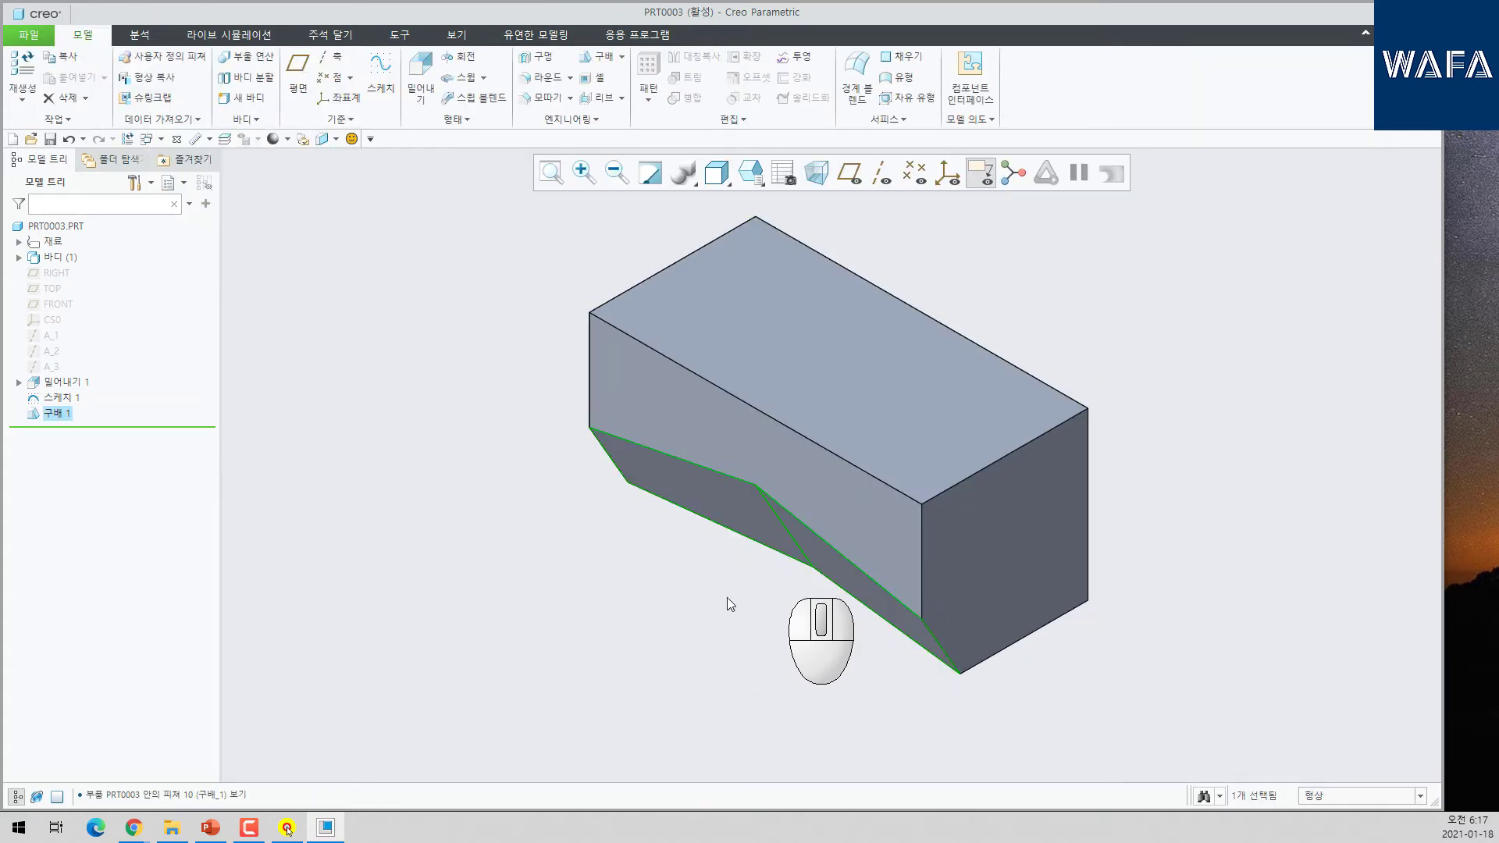
- Hide the peaked-line sketch on the drafted block
{"action": "left_click", "coordinate": [634, 601]}
{"action": "middle_click_drag", "start_coordinate": [634, 601], "coordinate": [712, 543]}
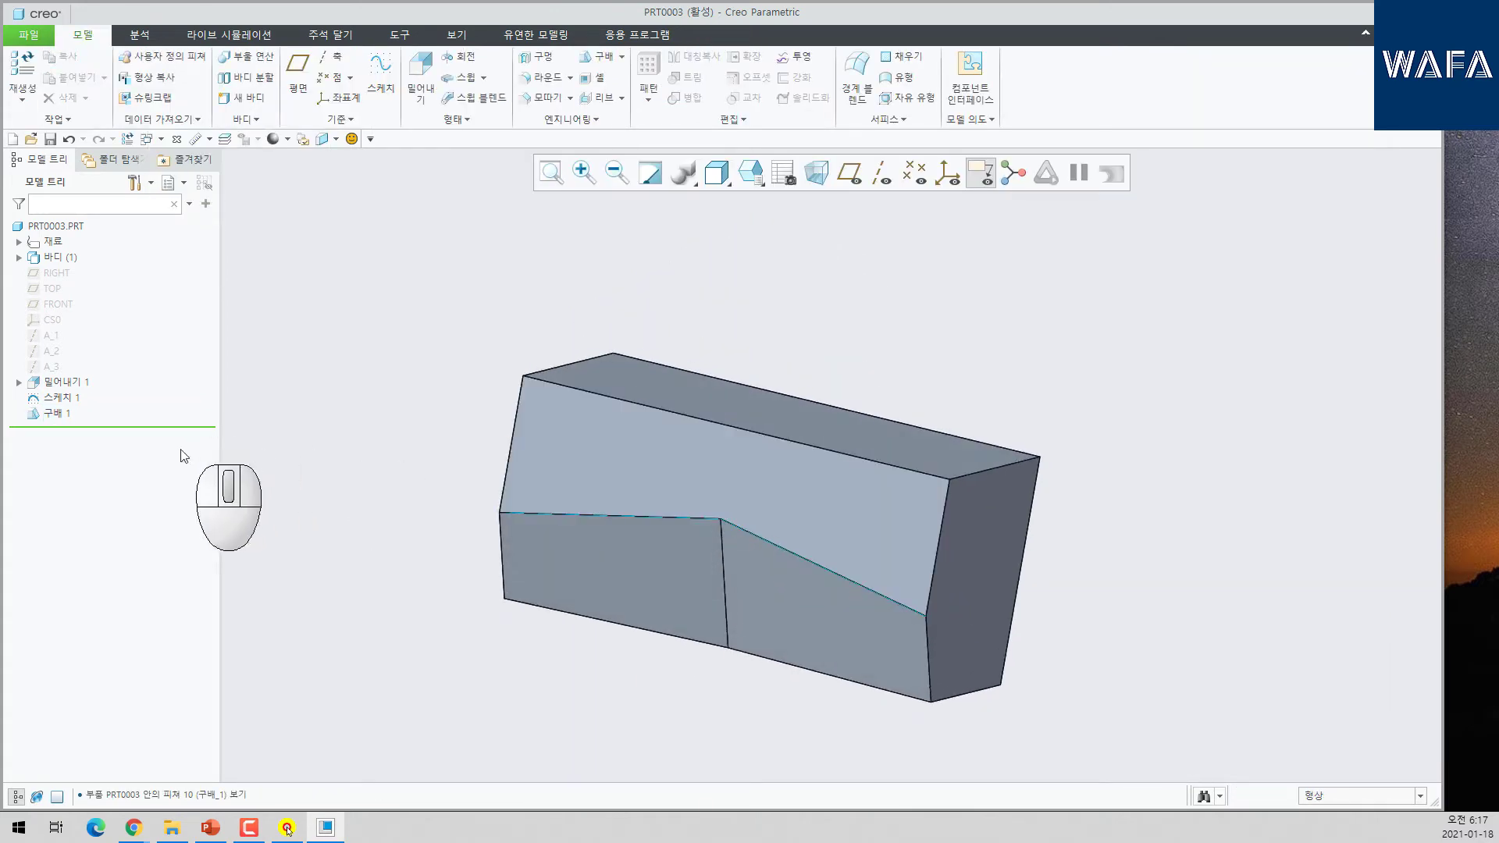
{"action": "left_click", "coordinate": [61, 407]}
{"action": "middle_click_drag", "start_coordinate": [484, 472], "coordinate": [592, 368]}
{"action": "scroll", "coordinate": [592, 372], "scroll_direction": "up", "scroll_amount": 2}
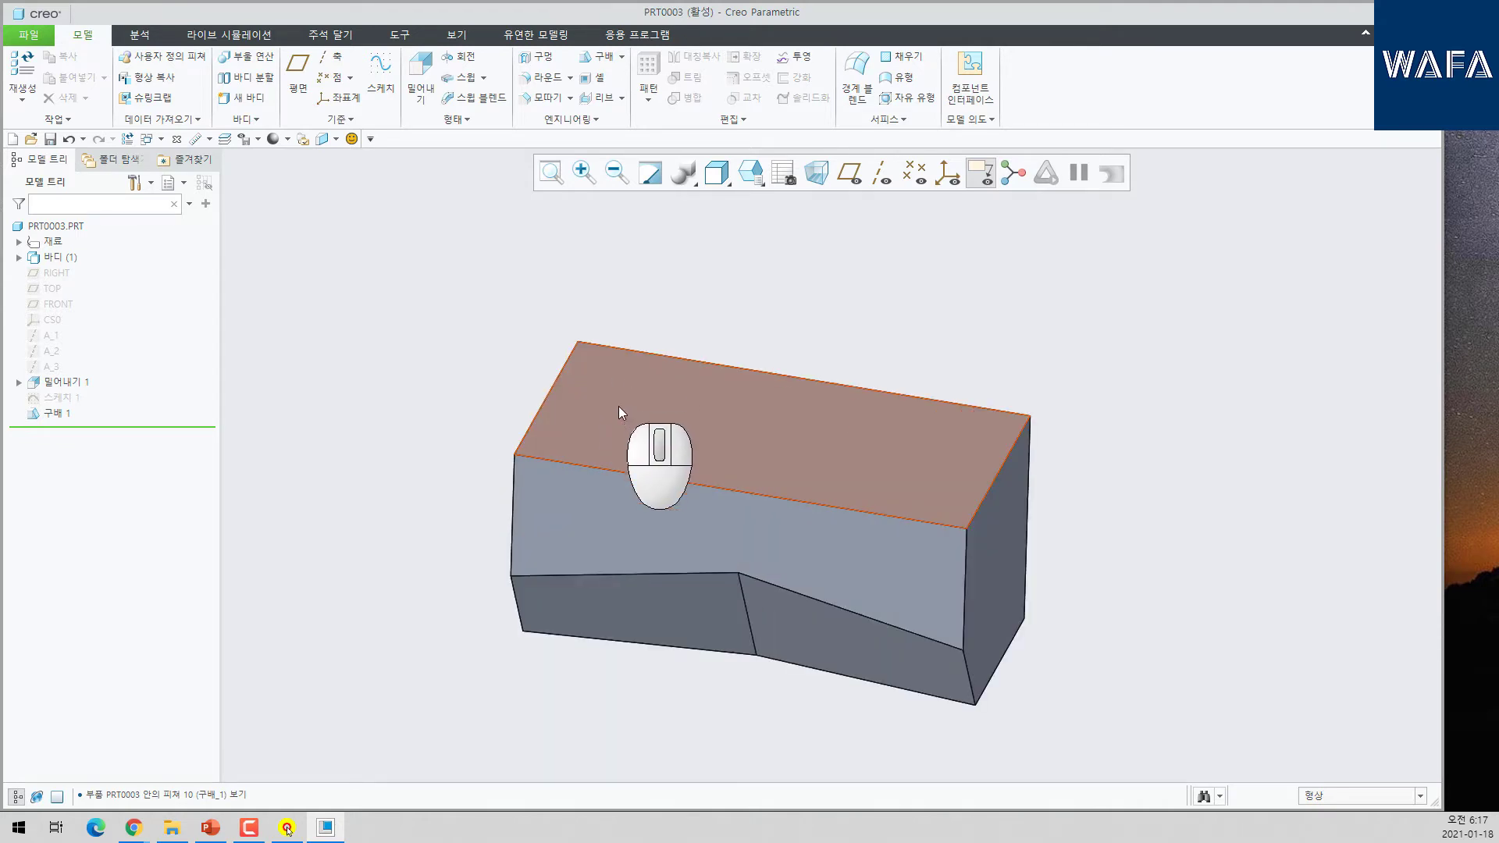
- Shell the drafted block, removing its top face
{"action": "left_click", "coordinate": [593, 77]}
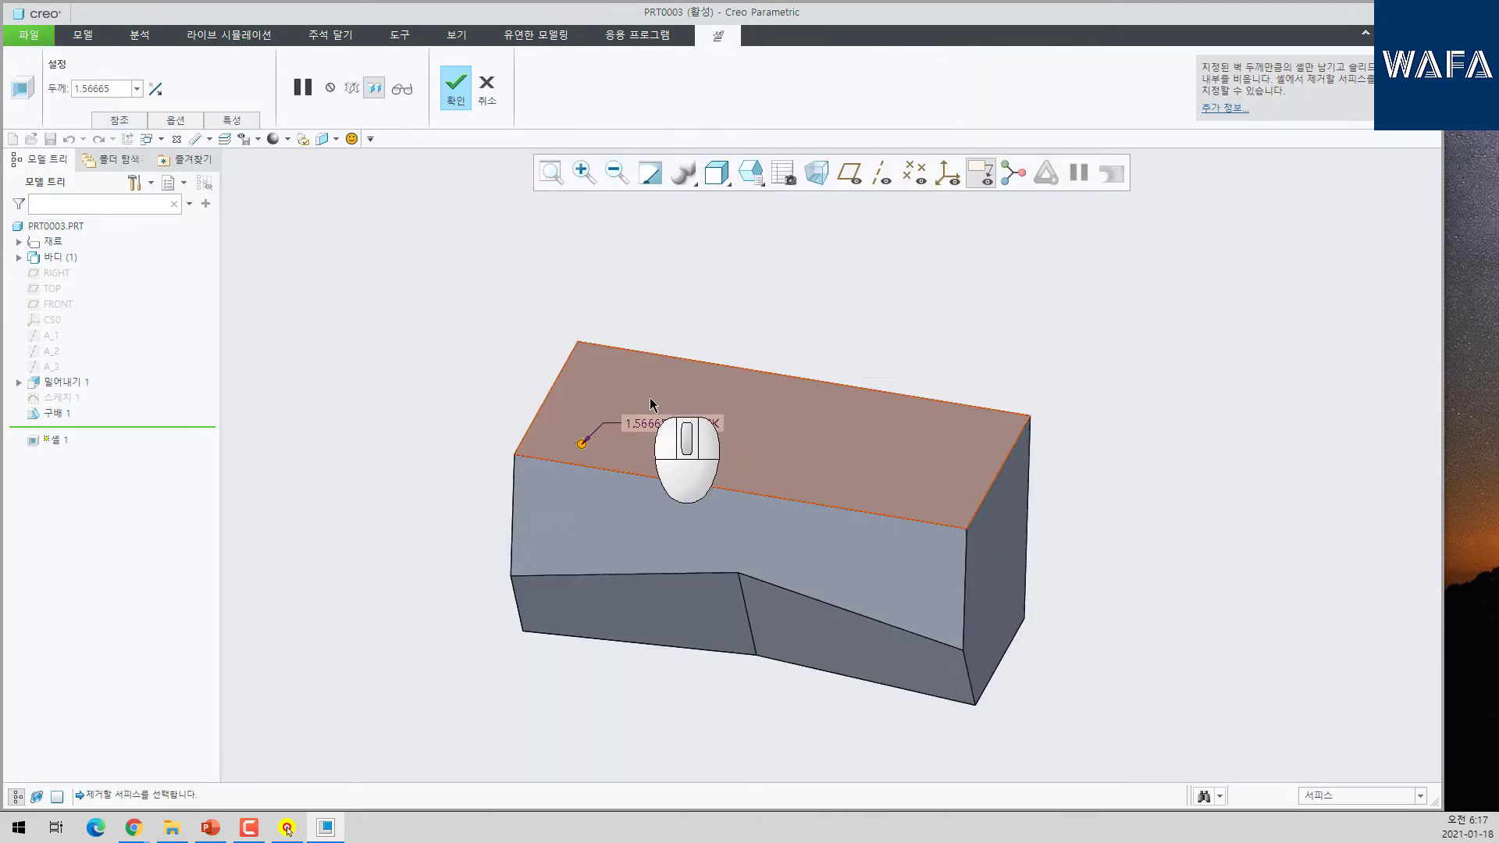
{"action": "left_click", "coordinate": [662, 432]}
{"action": "double_click", "coordinate": [870, 359]}
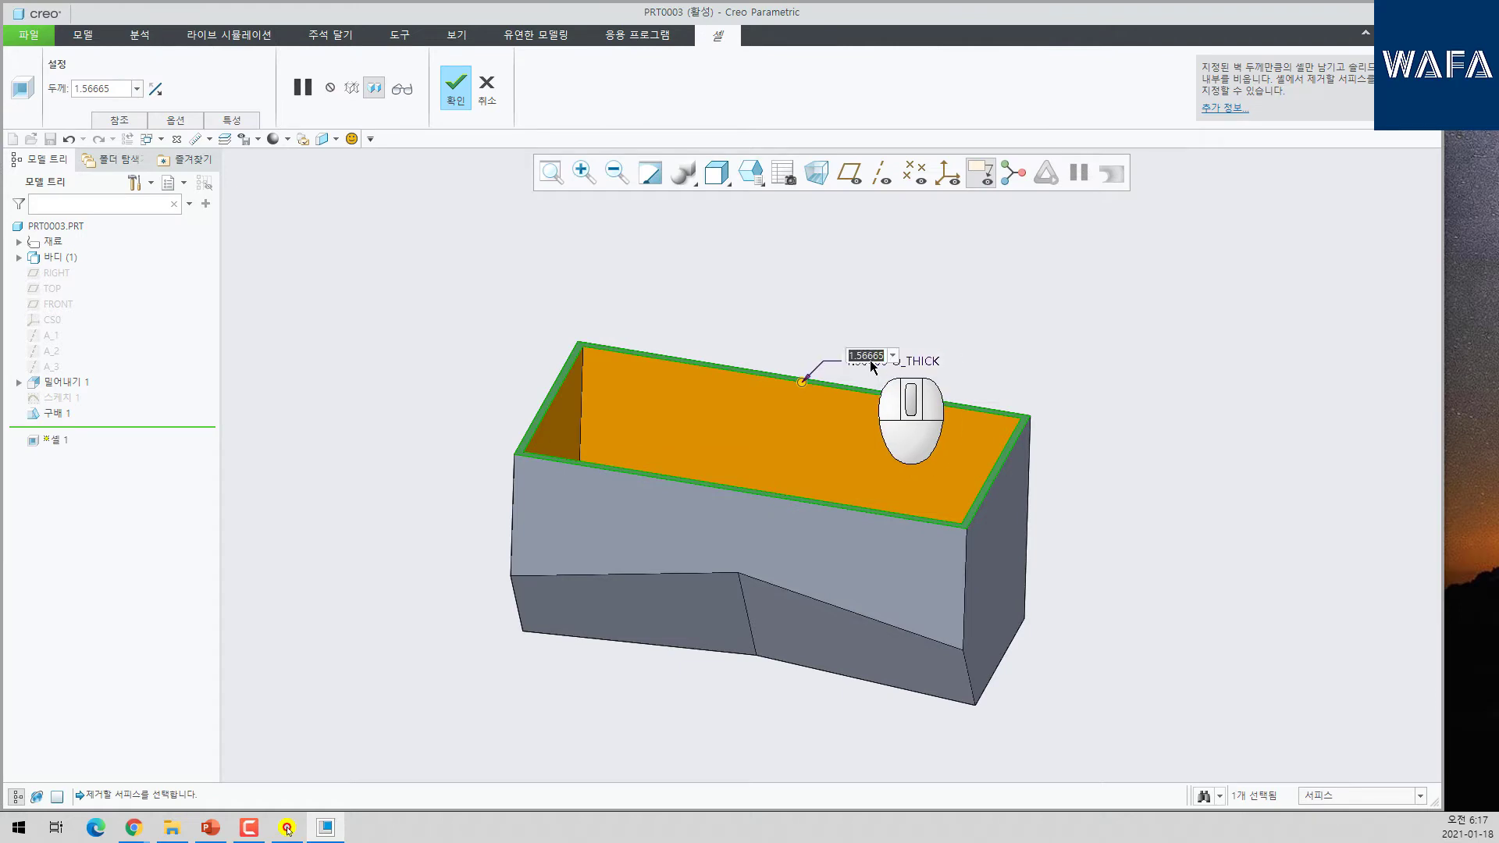
{"action": "middle_click", "coordinate": [869, 359]}
{"action": "middle_click_drag", "start_coordinate": [965, 306], "coordinate": [669, 599]}
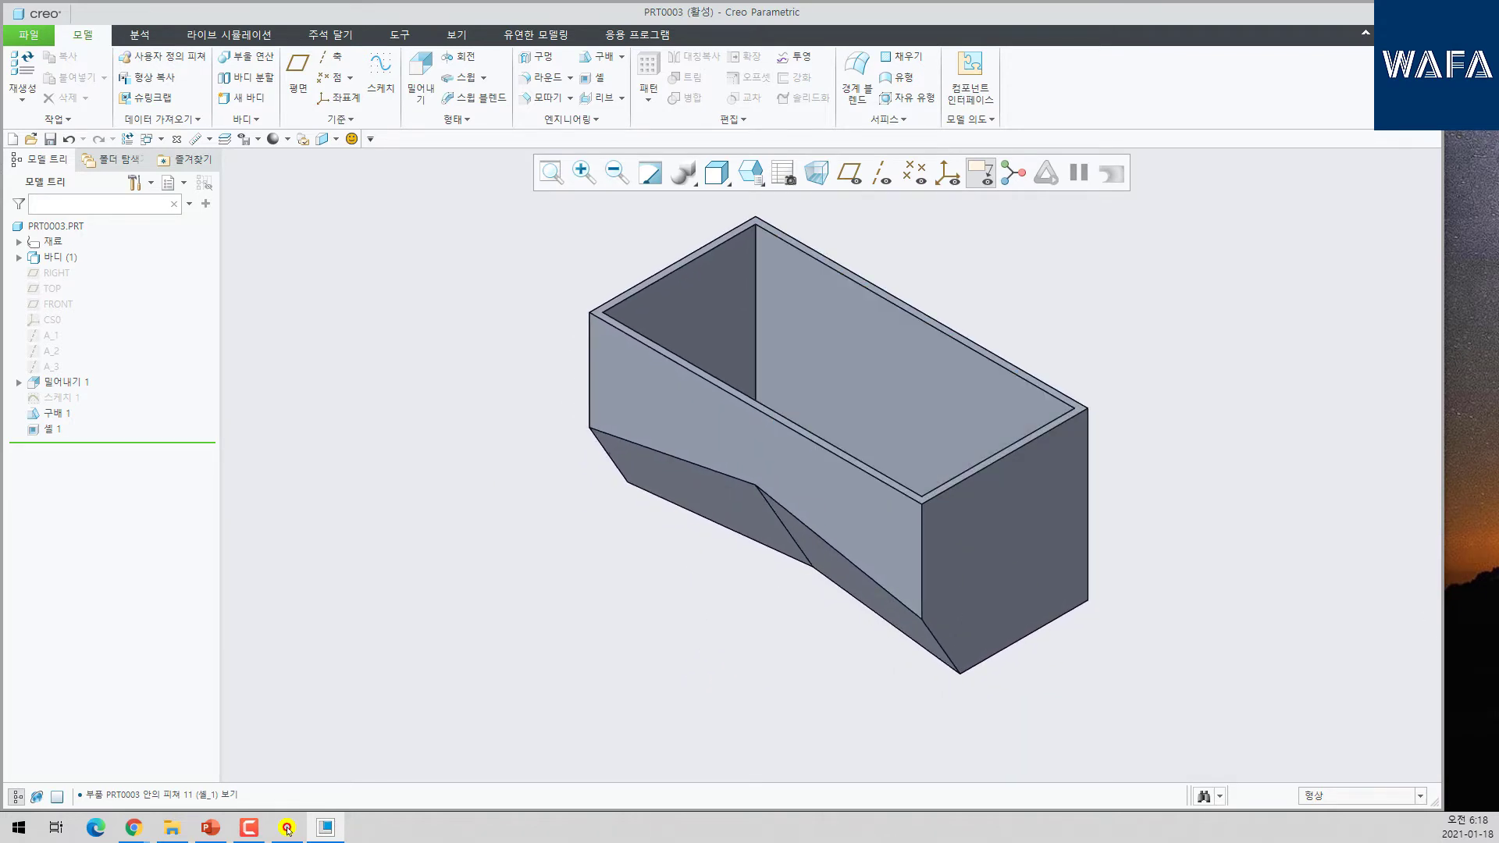
- Close the shelled part and create a new part with the default settings
{"action": "left_click", "coordinate": [178, 139]}
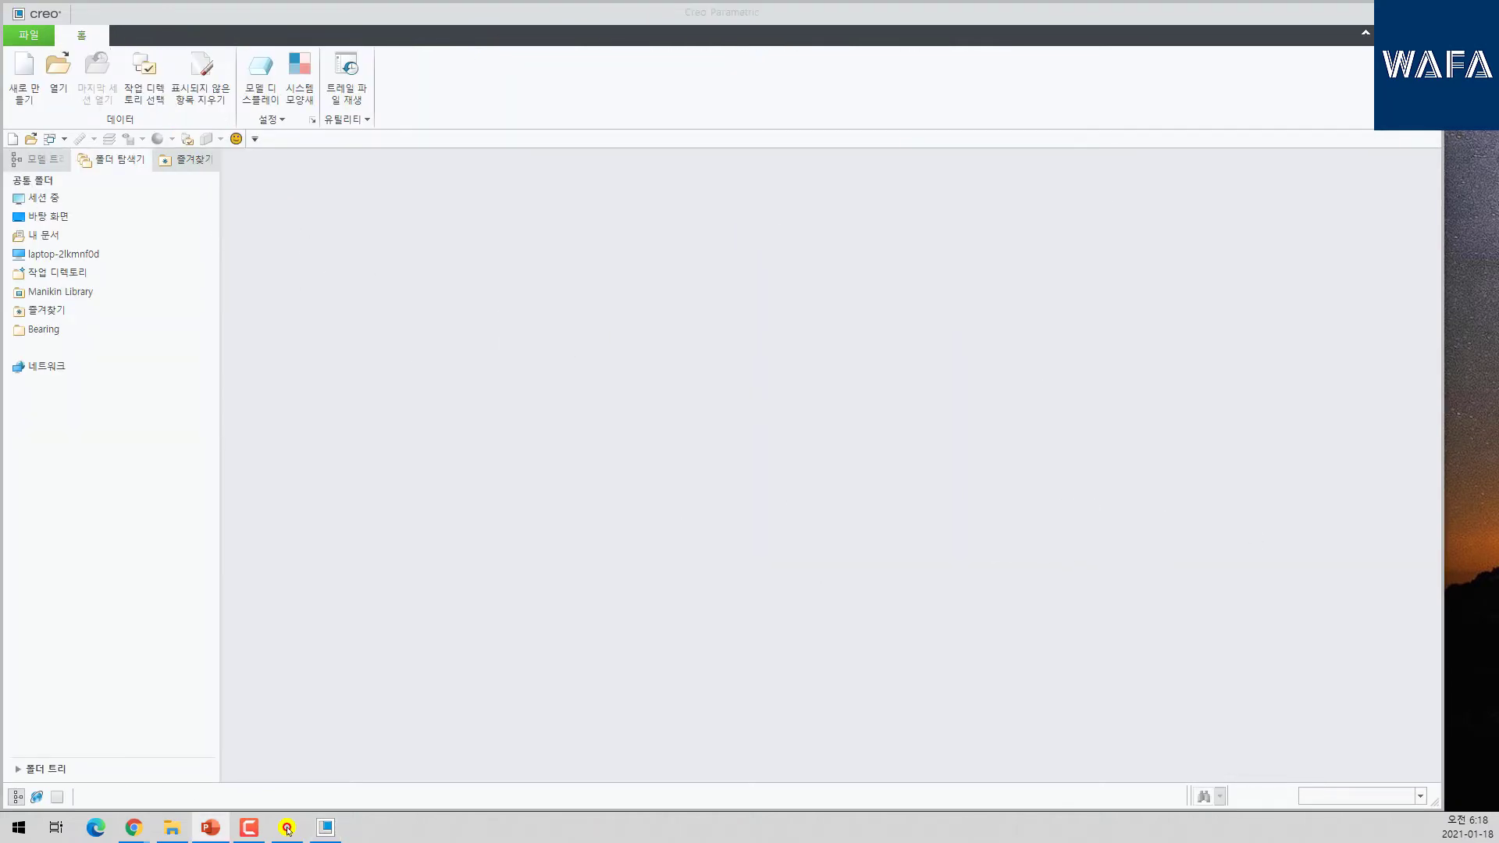
{"action": "mouse_move", "coordinate": [1498, 77]}
{"action": "left_mouse_down"}
{"action": "mouse_move", "coordinate": [818, 51]}
{"action": "mouse_move", "coordinate": [1498, 72]}
{"action": "left_mouse_up"}
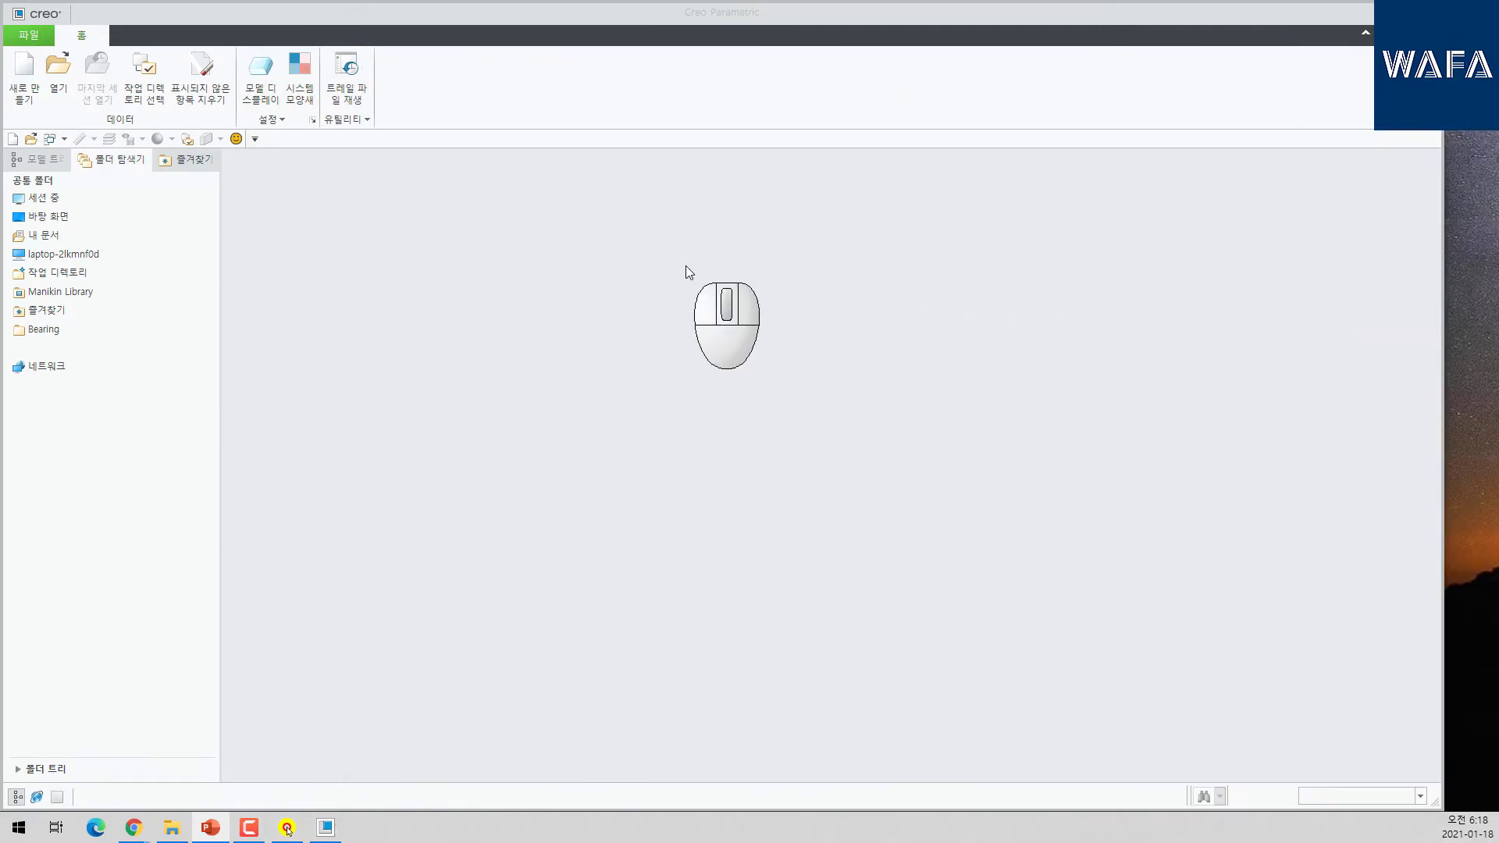
{"action": "left_click", "coordinate": [25, 76]}
{"action": "key", "text": "Return"}
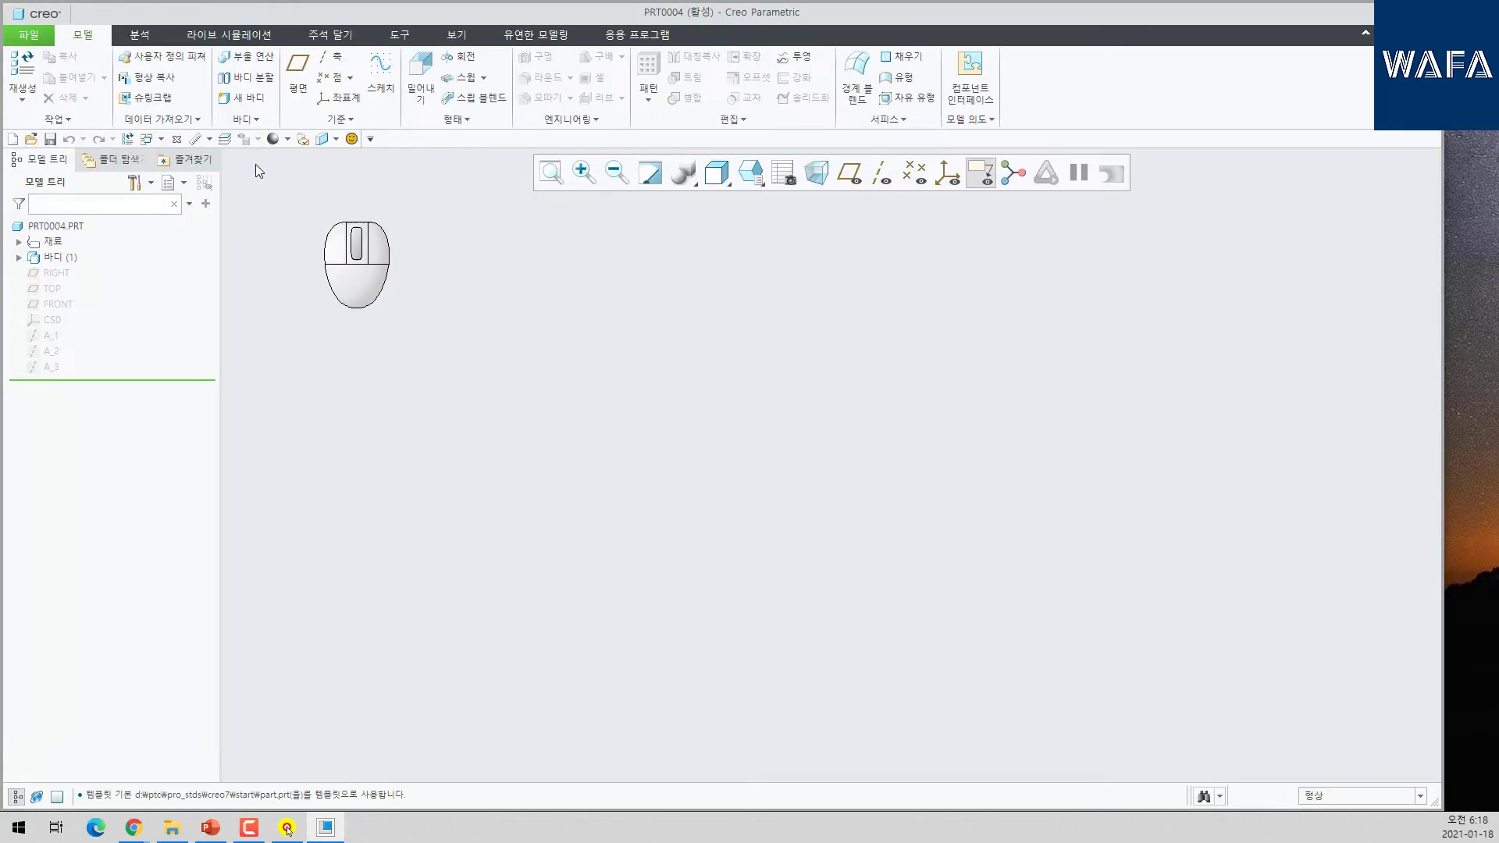
- Start an extrusion on the TOP datum plane and sketch a center rectangle about 279 by 158 at the origin
{"action": "left_click", "coordinate": [393, 86]}
{"action": "left_click", "coordinate": [54, 290]}
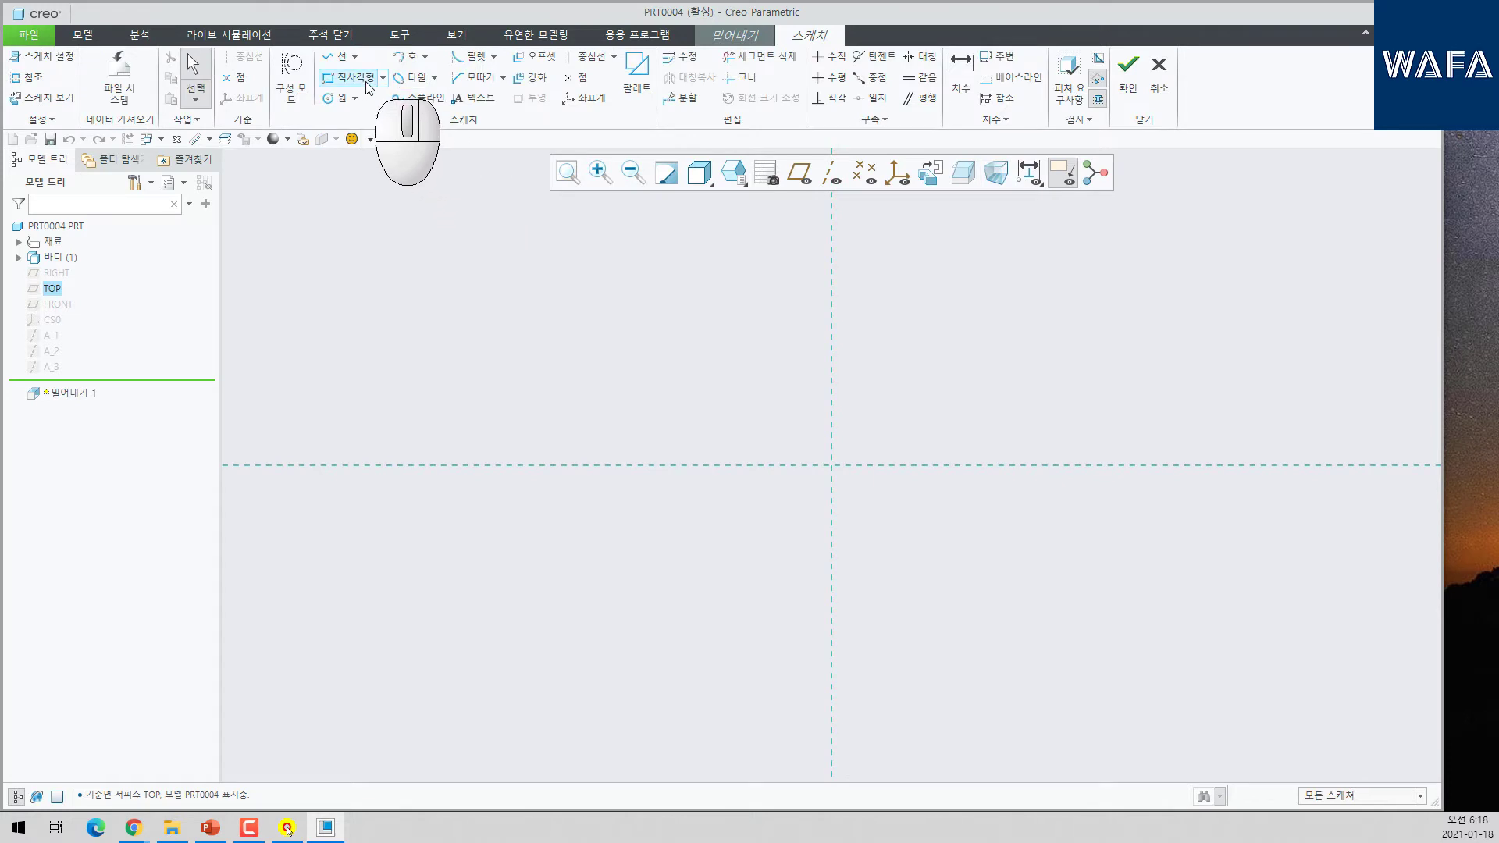
{"action": "left_click", "coordinate": [384, 81]}
{"action": "left_click", "coordinate": [375, 135]}
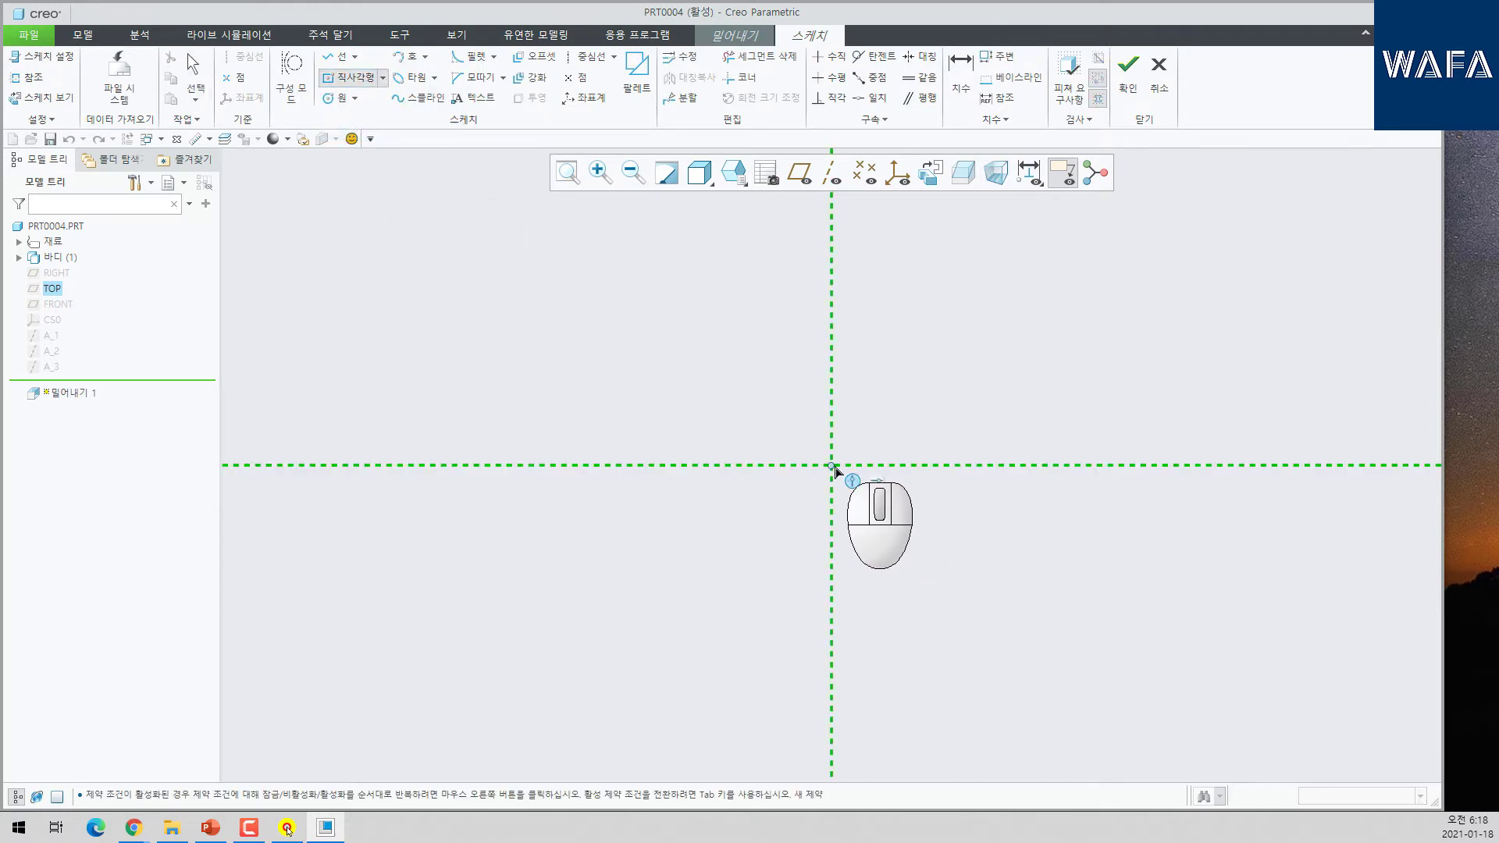
{"action": "left_click", "coordinate": [831, 466]}
{"action": "left_click", "coordinate": [971, 545]}
{"action": "middle_click", "coordinate": [1063, 504]}
- Set the rectangle's width to 100 and its height to 50, and finish the sketch
{"action": "double_click", "coordinate": [800, 522]}
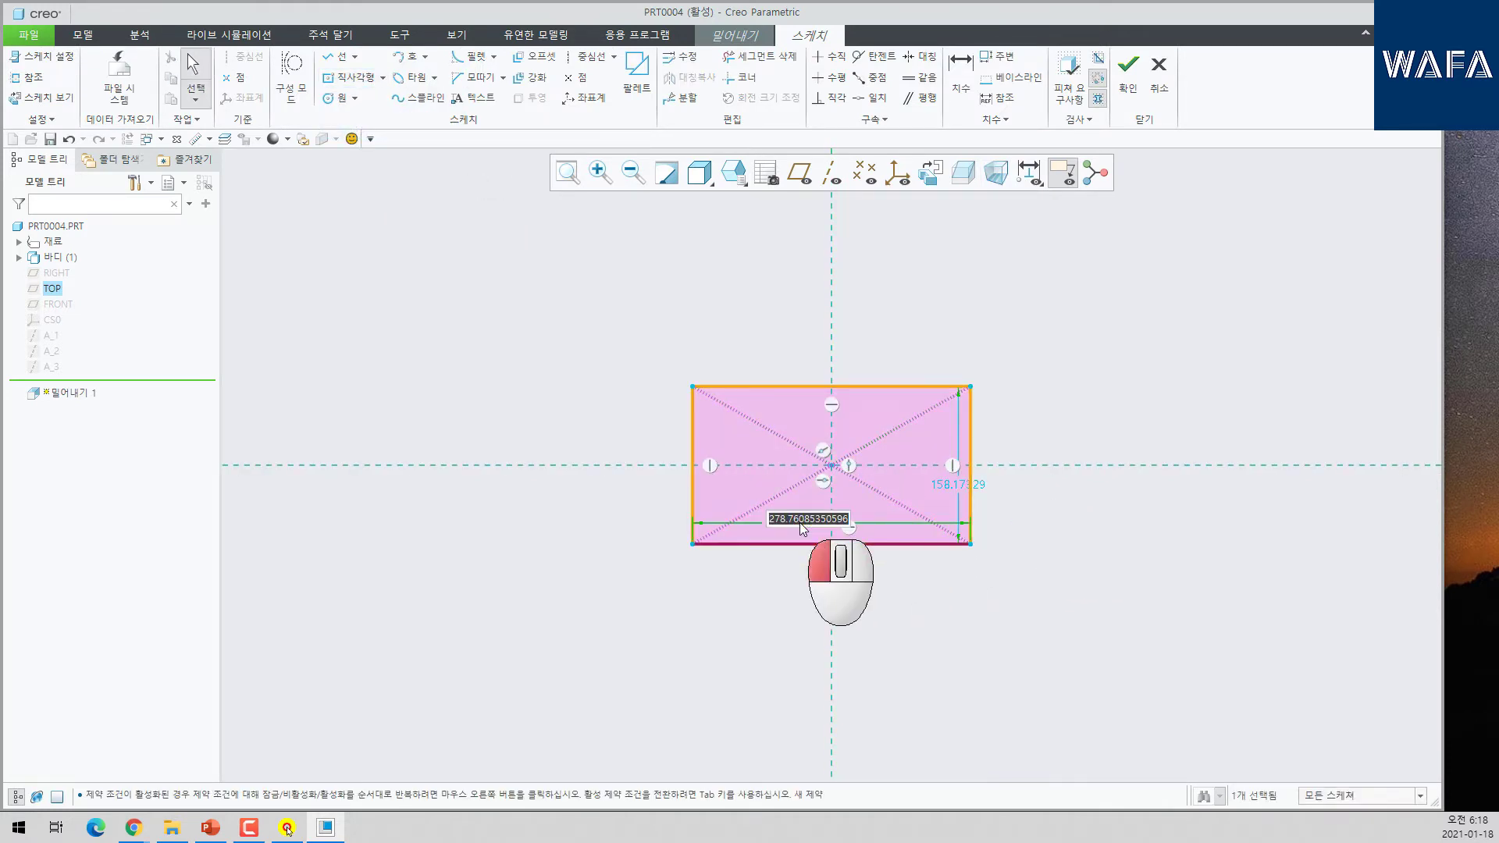
{"action": "type", "text": "100"}
{"action": "key", "text": "Return"}
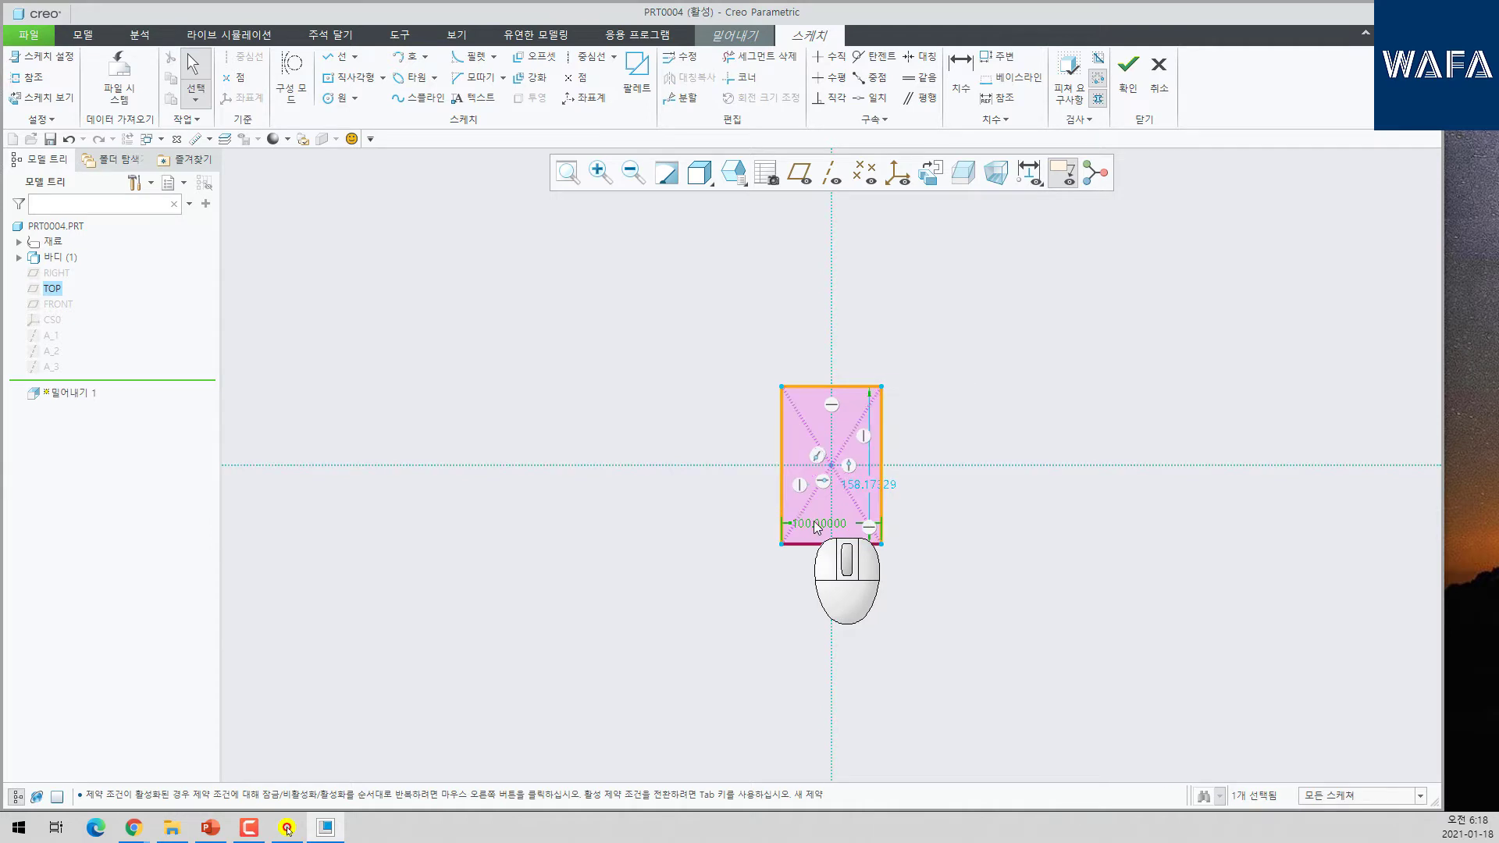
{"action": "left_click", "coordinate": [862, 484]}
{"action": "type", "text": "5.0"}
{"action": "key", "text": "Return"}
{"action": "left_click", "coordinate": [1128, 68]}
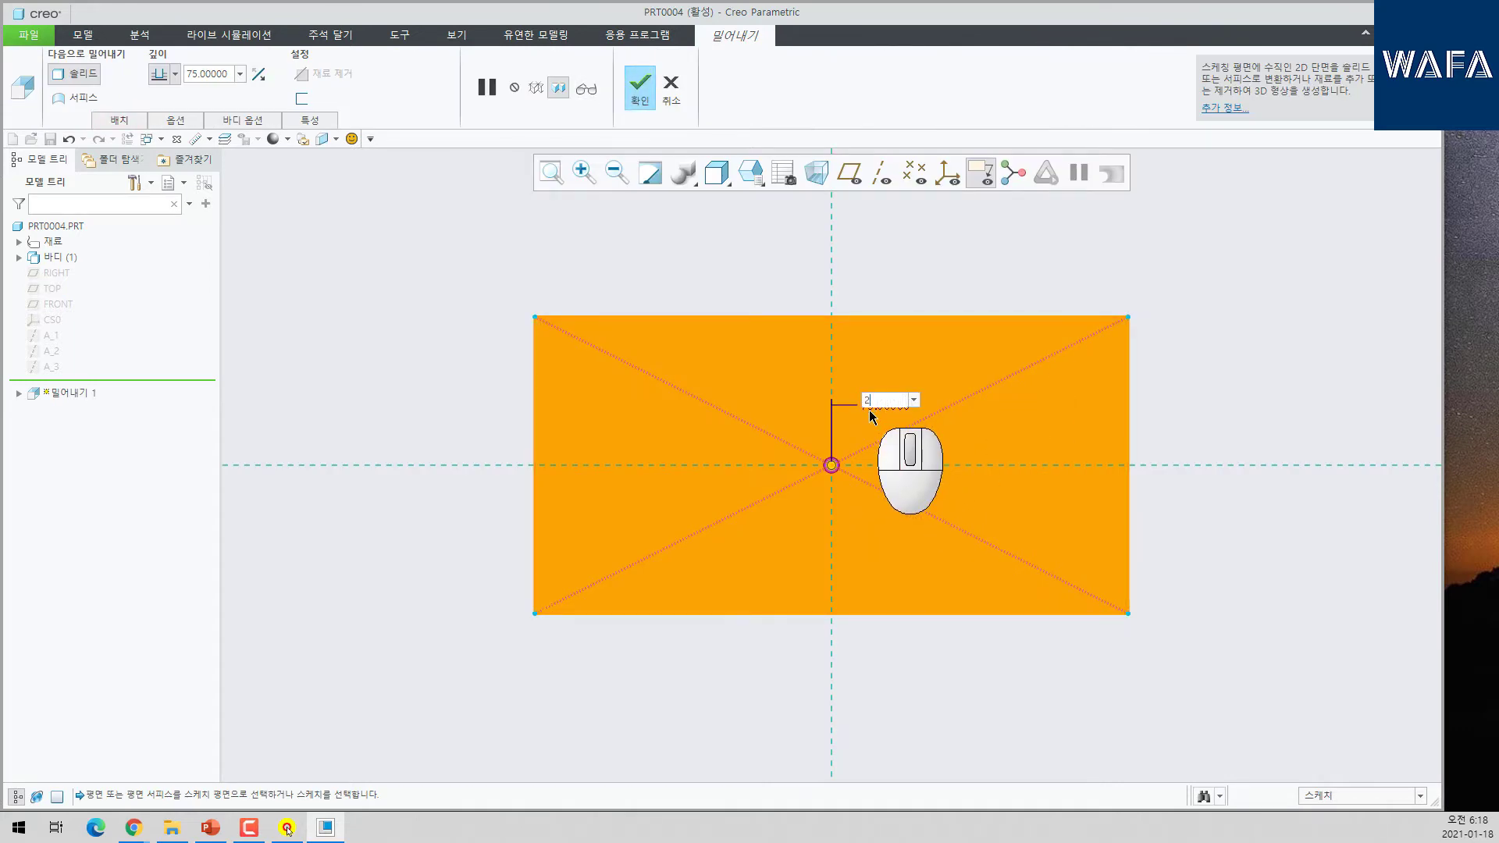
- Finish the block's extrusion and display the RIGHT and FRONT datum planes on the model
{"action": "middle_click", "coordinate": [873, 417]}
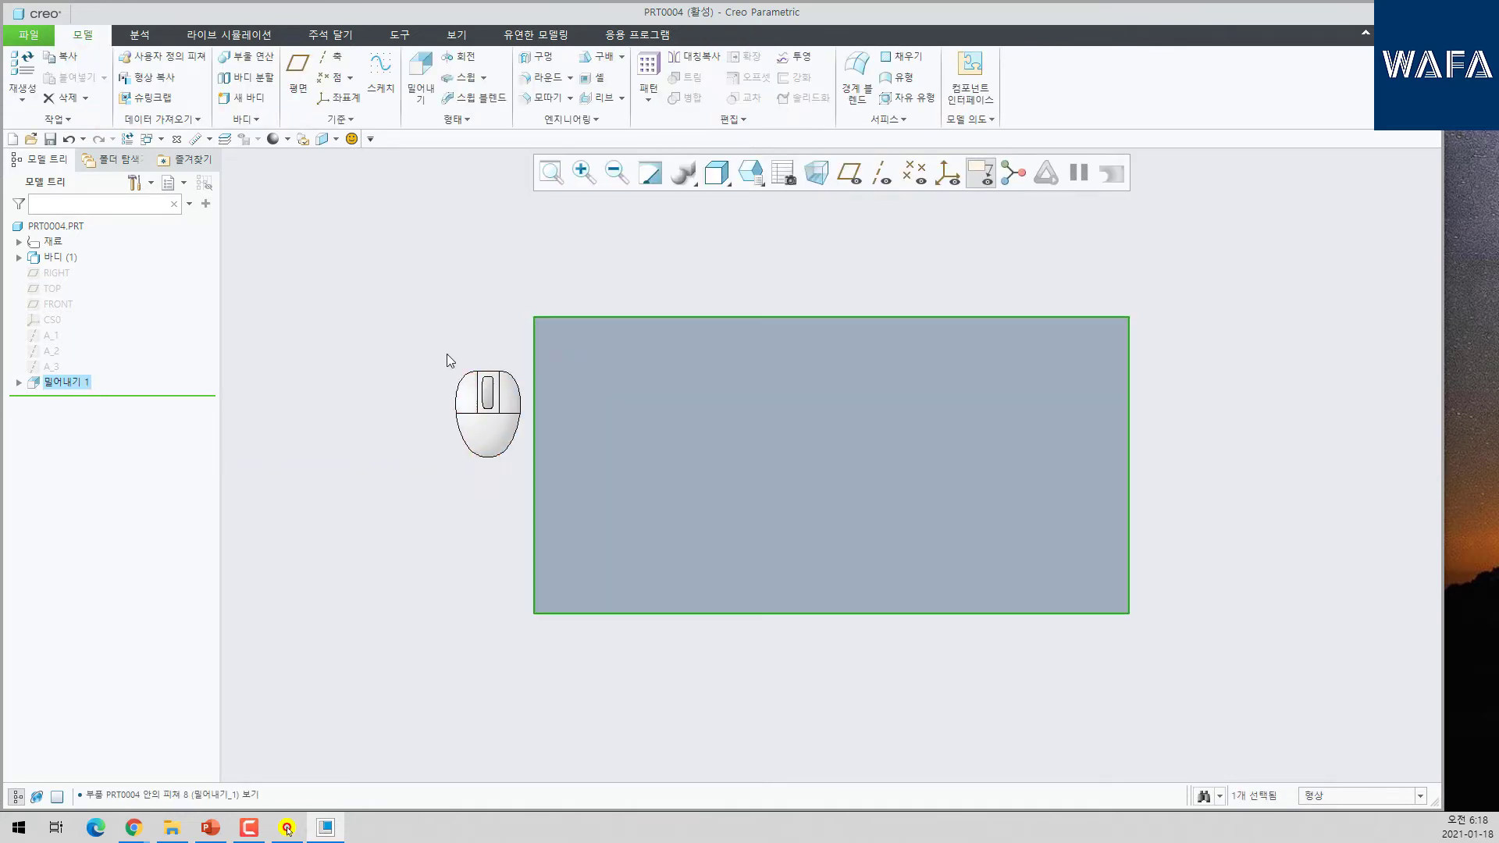
{"action": "key", "text": "ctrl+d"}
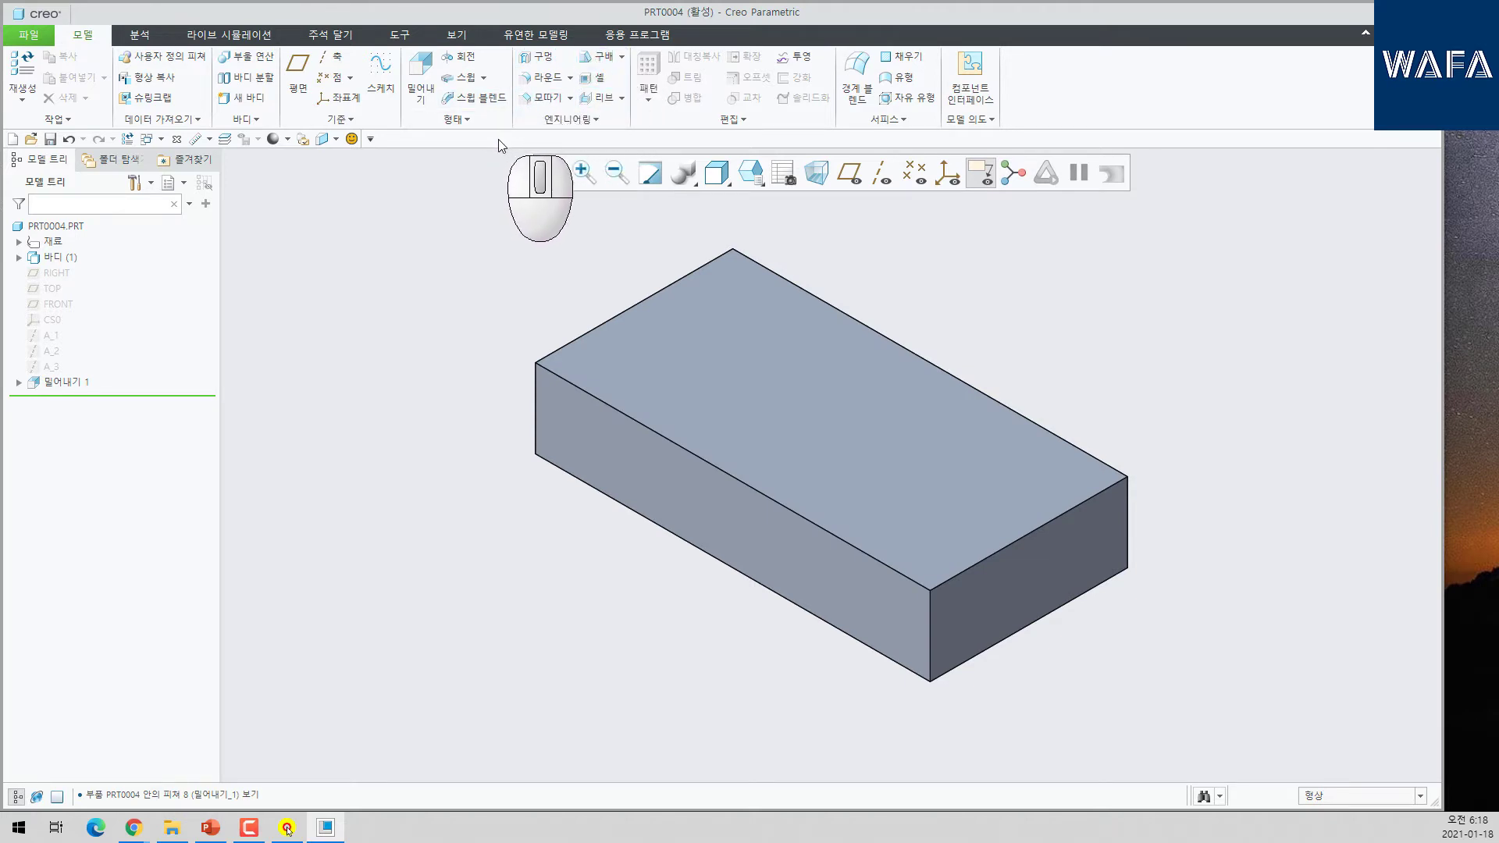
{"action": "left_click", "coordinate": [55, 273]}
{"action": "left_click", "coordinate": [57, 304], "text": "ctrl"}
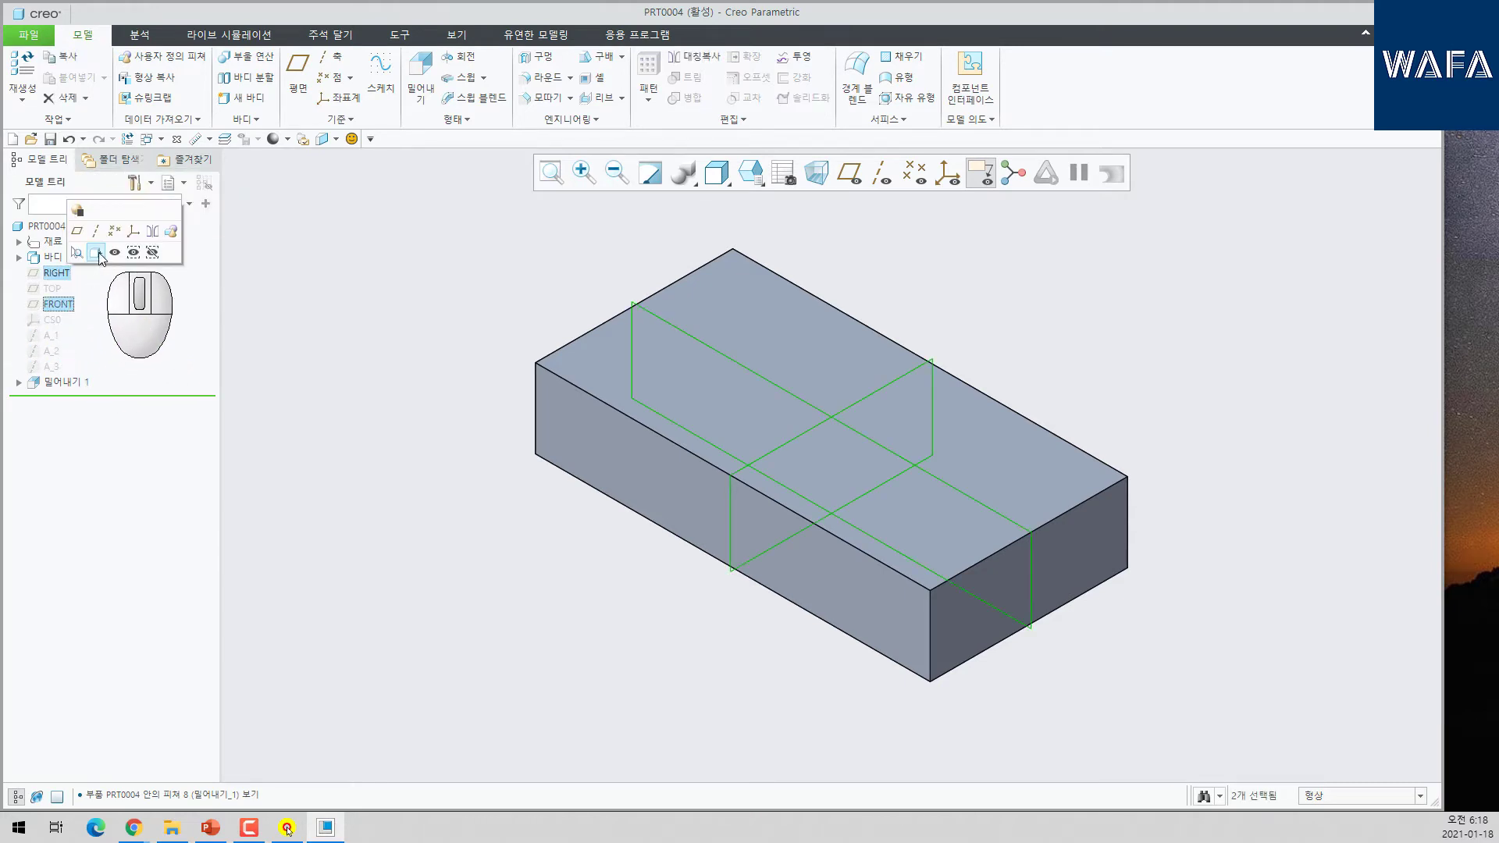
{"action": "left_click", "coordinate": [362, 257]}
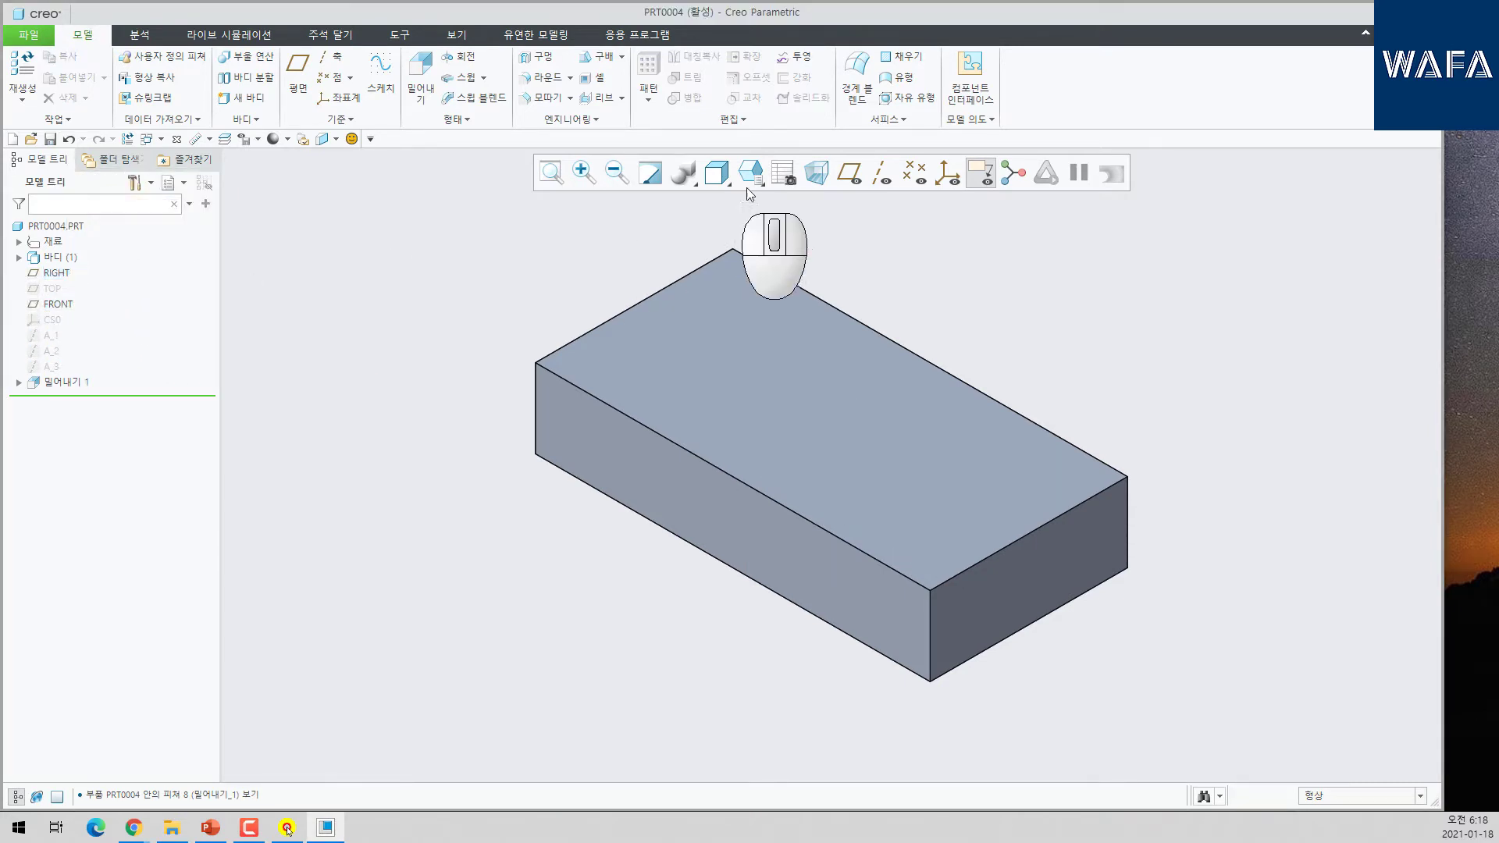
{"action": "left_click", "coordinate": [851, 173]}
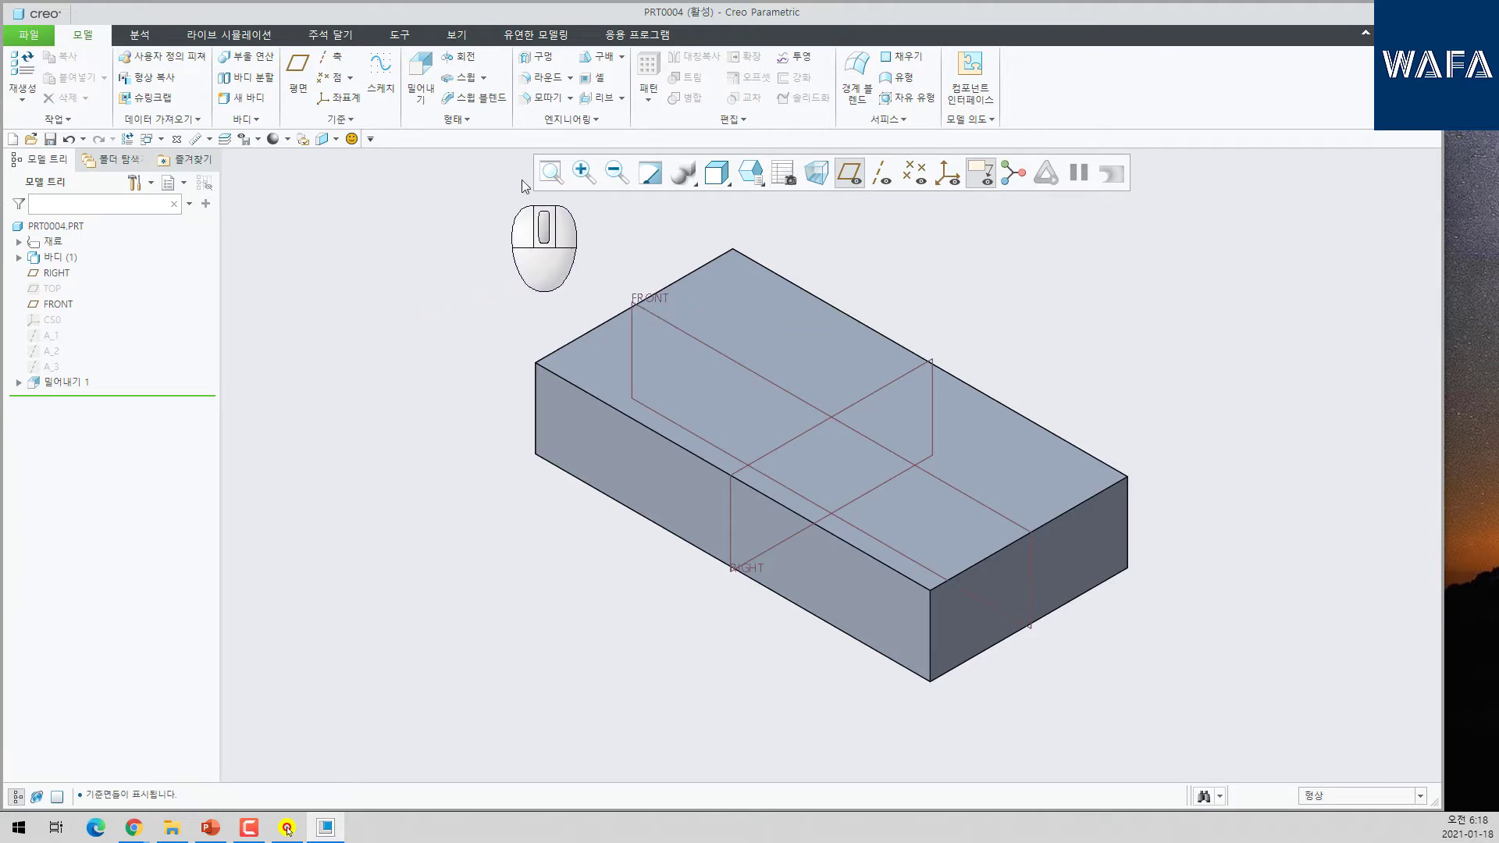
- Place a simple hole on the block's top face, with the RIGHT and FRONT datum planes as offset references
{"action": "left_click", "coordinate": [542, 57]}
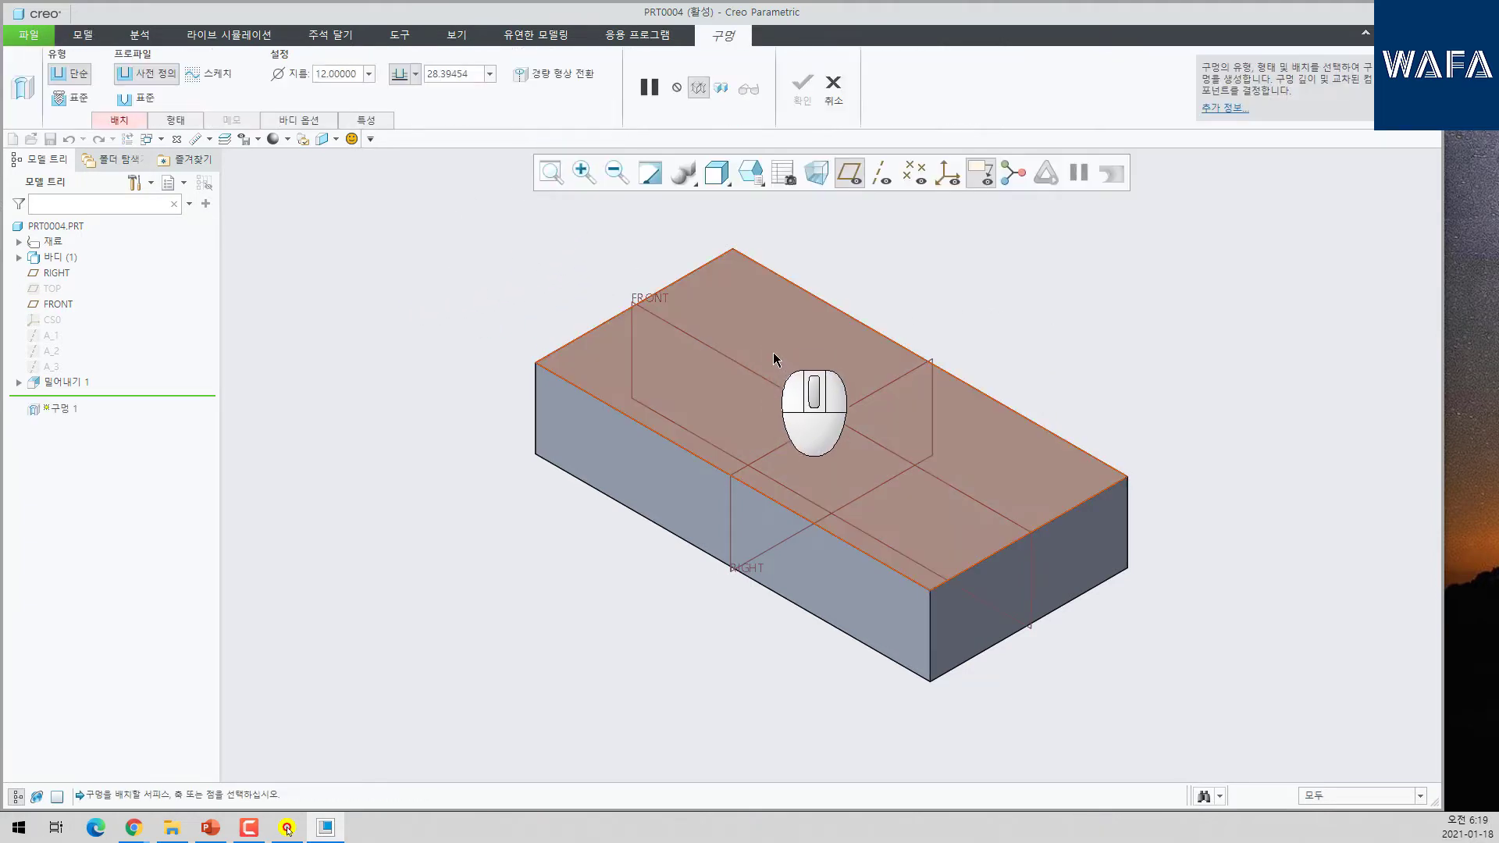
{"action": "left_click", "coordinate": [735, 321]}
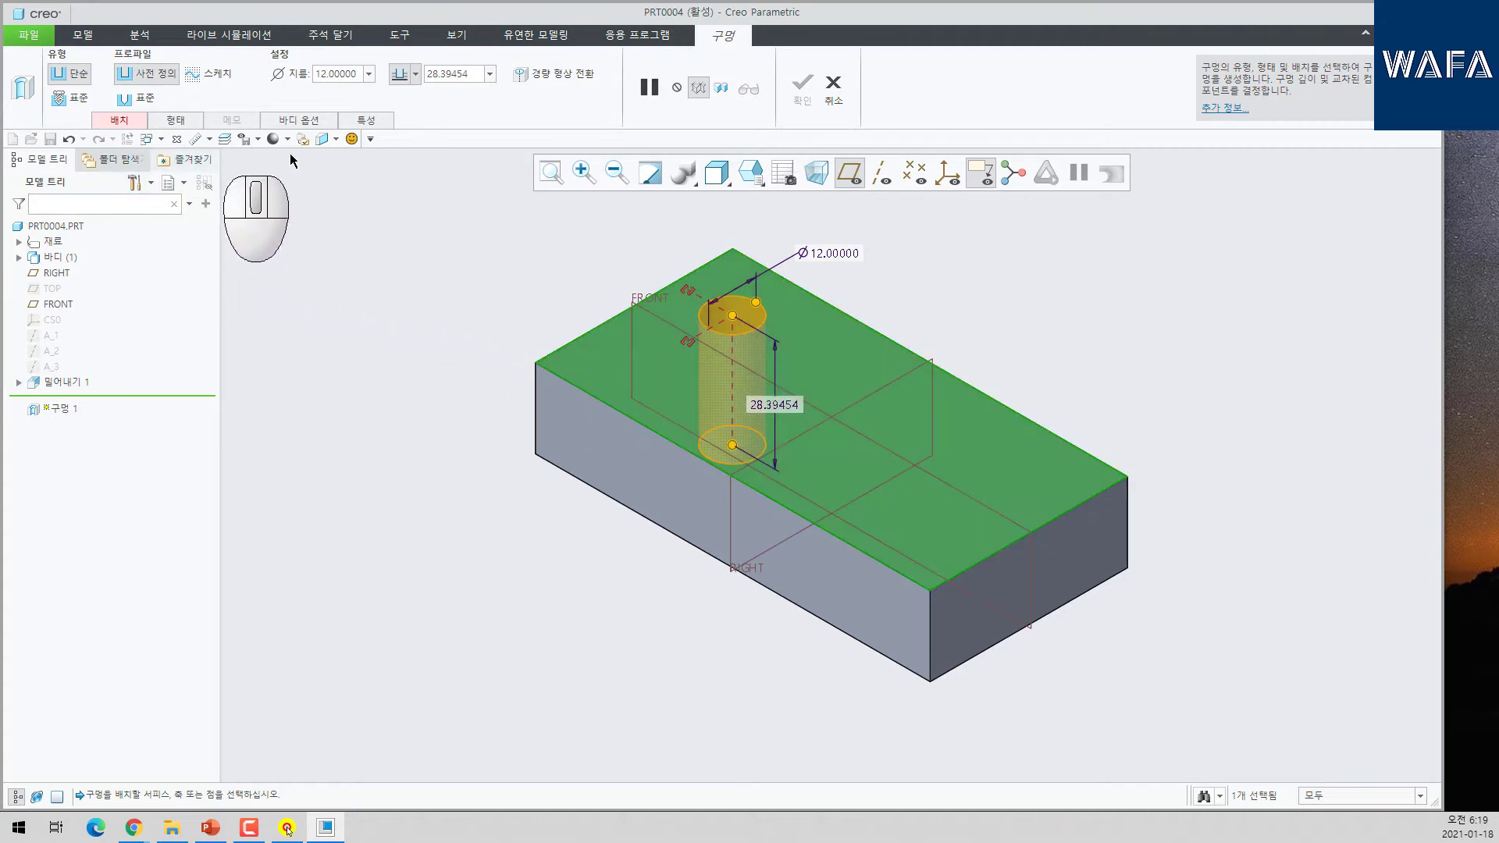
{"action": "left_click", "coordinate": [123, 121]}
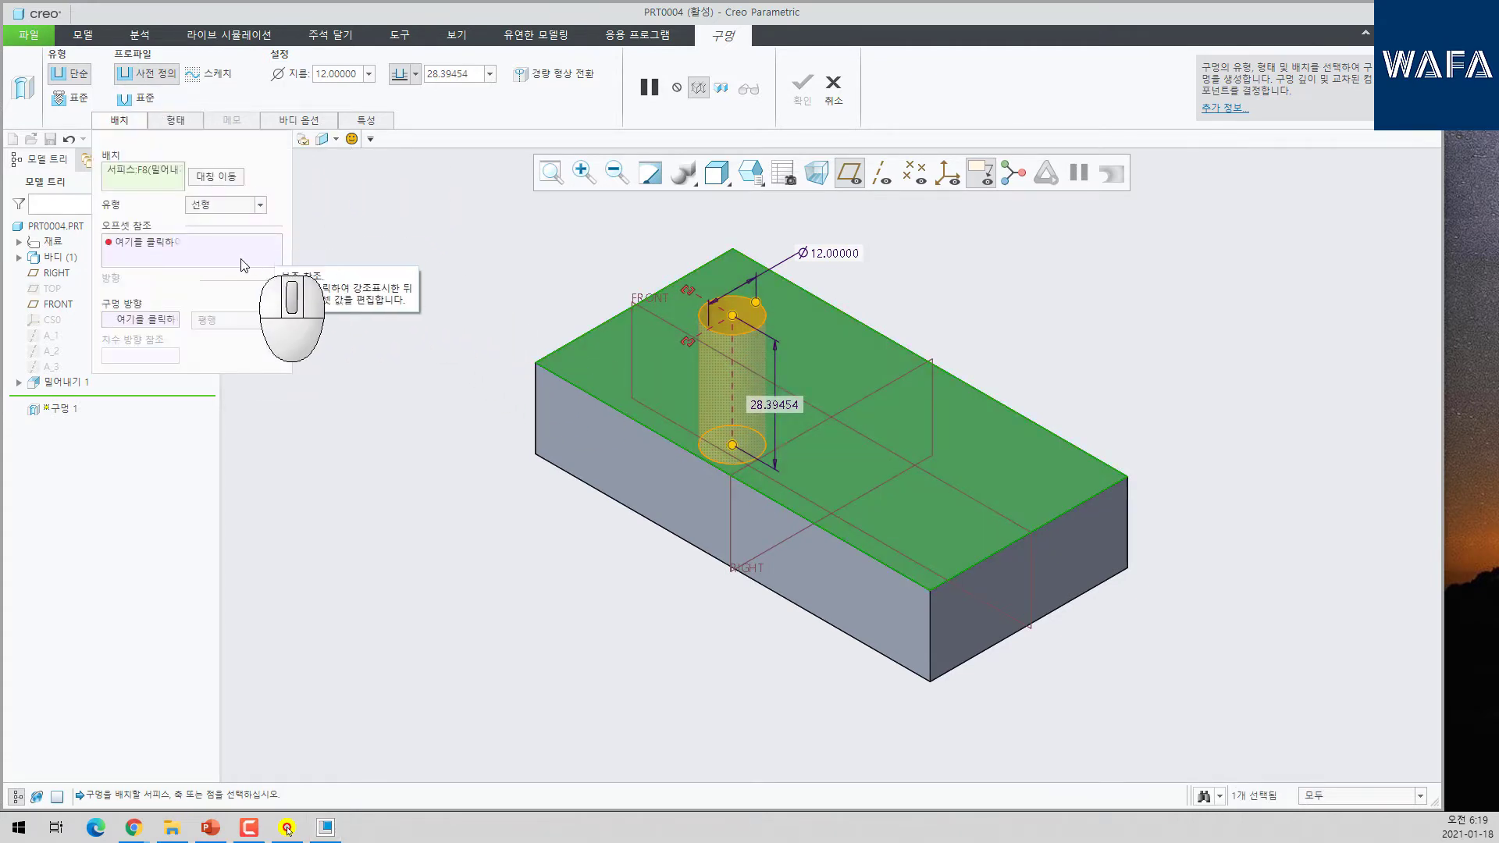
{"action": "left_click", "coordinate": [148, 242]}
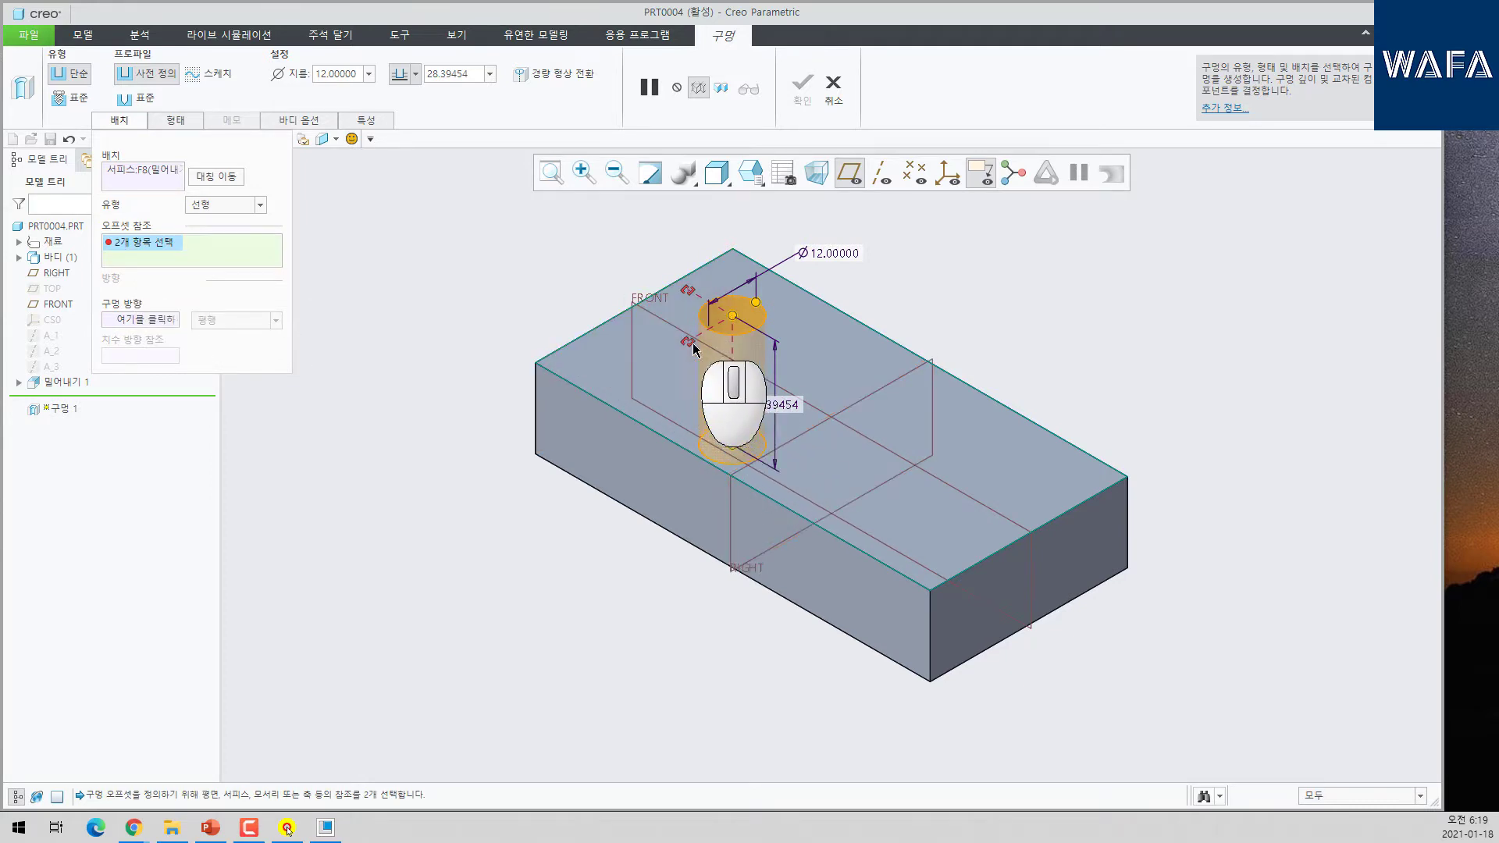
{"action": "left_click", "coordinate": [800, 442]}
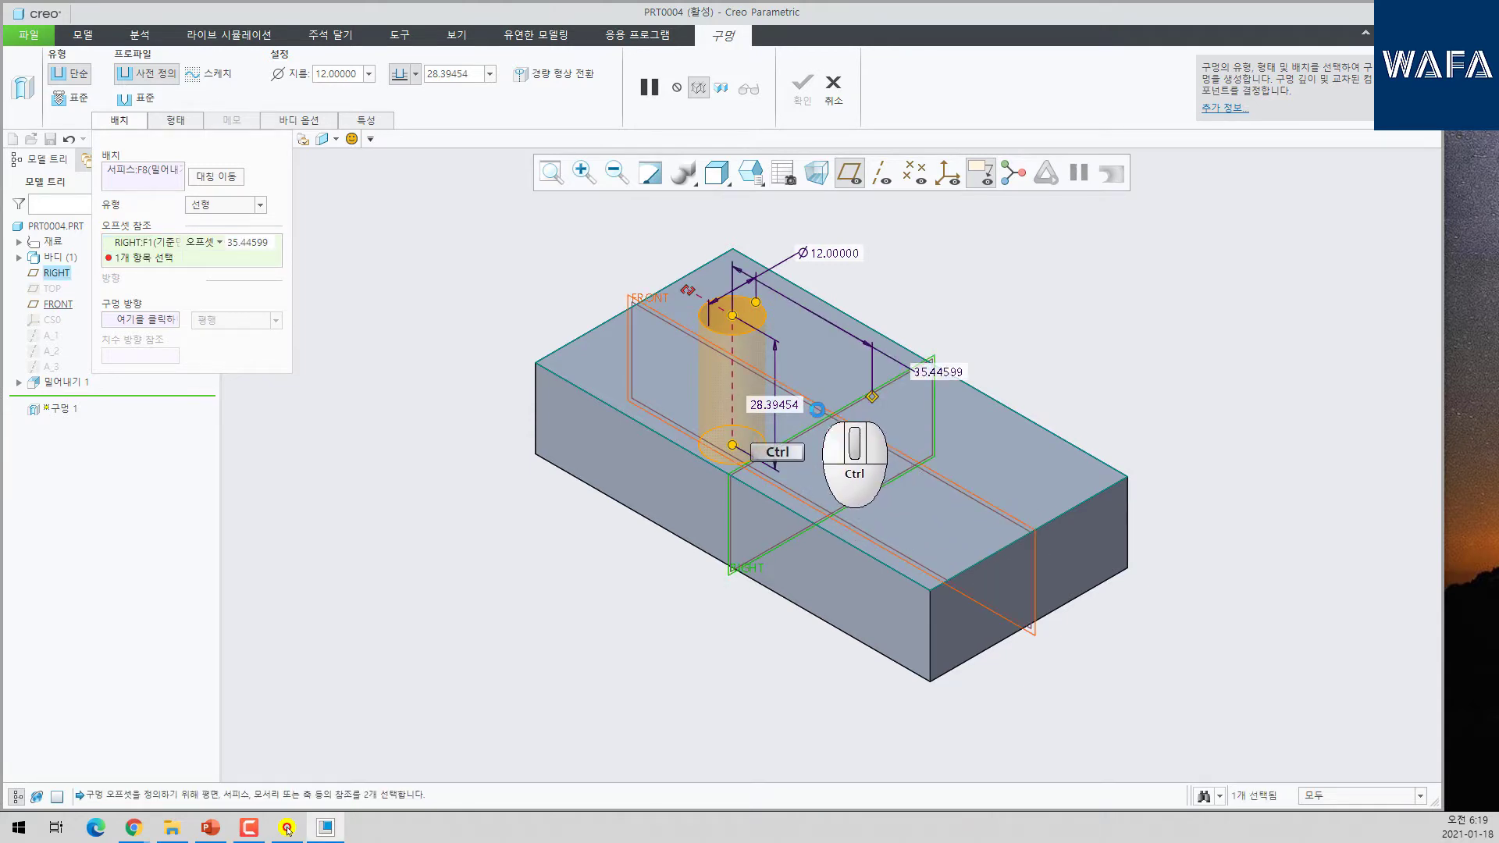
{"action": "left_click", "coordinate": [670, 320], "text": "ctrl"}
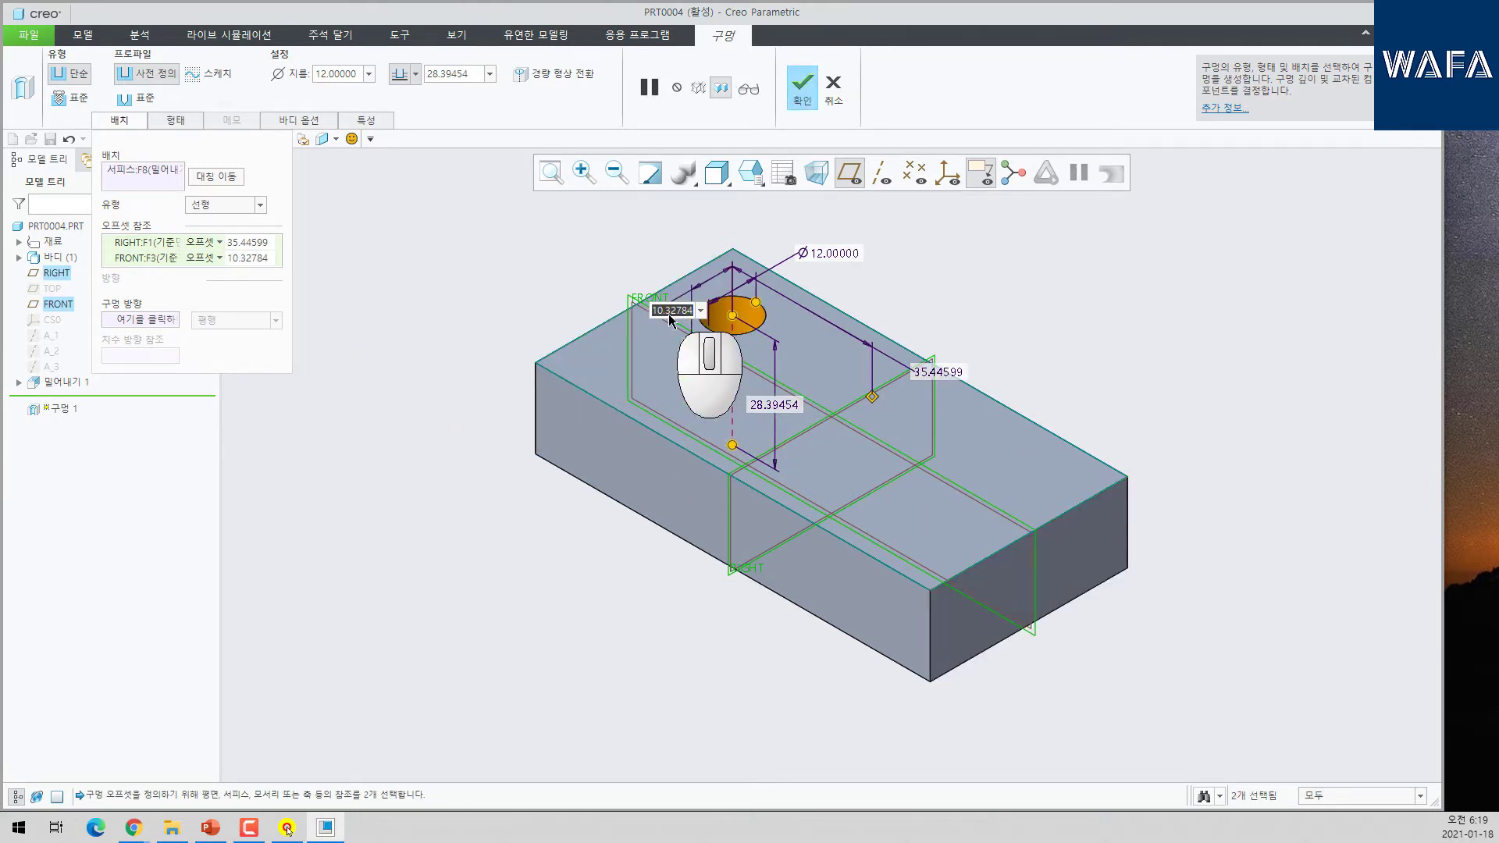
- Align the hole's center with the FRONT plane and set its offset from the RIGHT plane to 30
{"action": "left_click", "coordinate": [202, 259]}
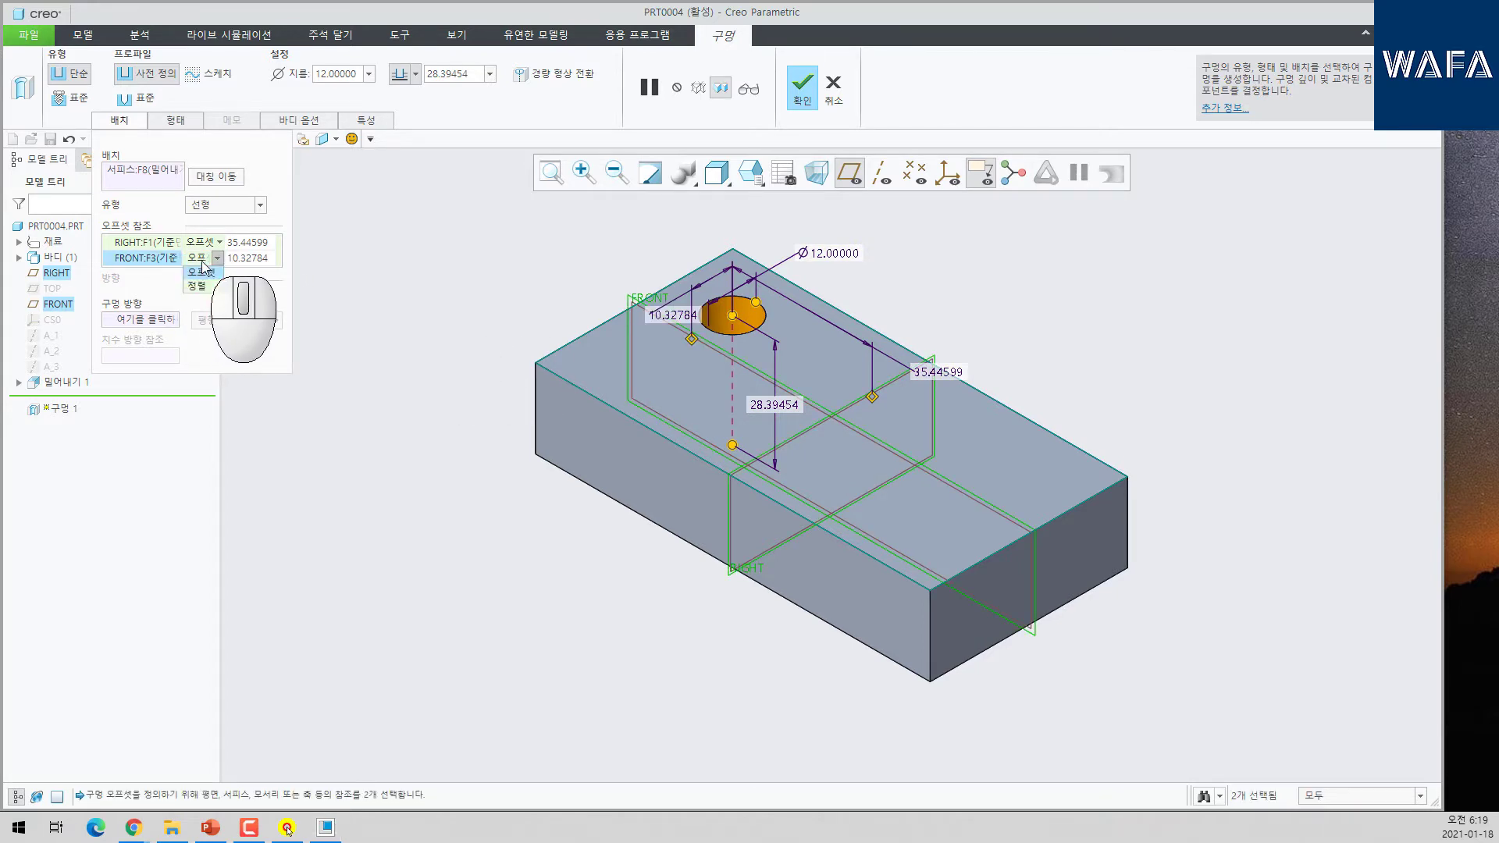
{"action": "left_click", "coordinate": [197, 286]}
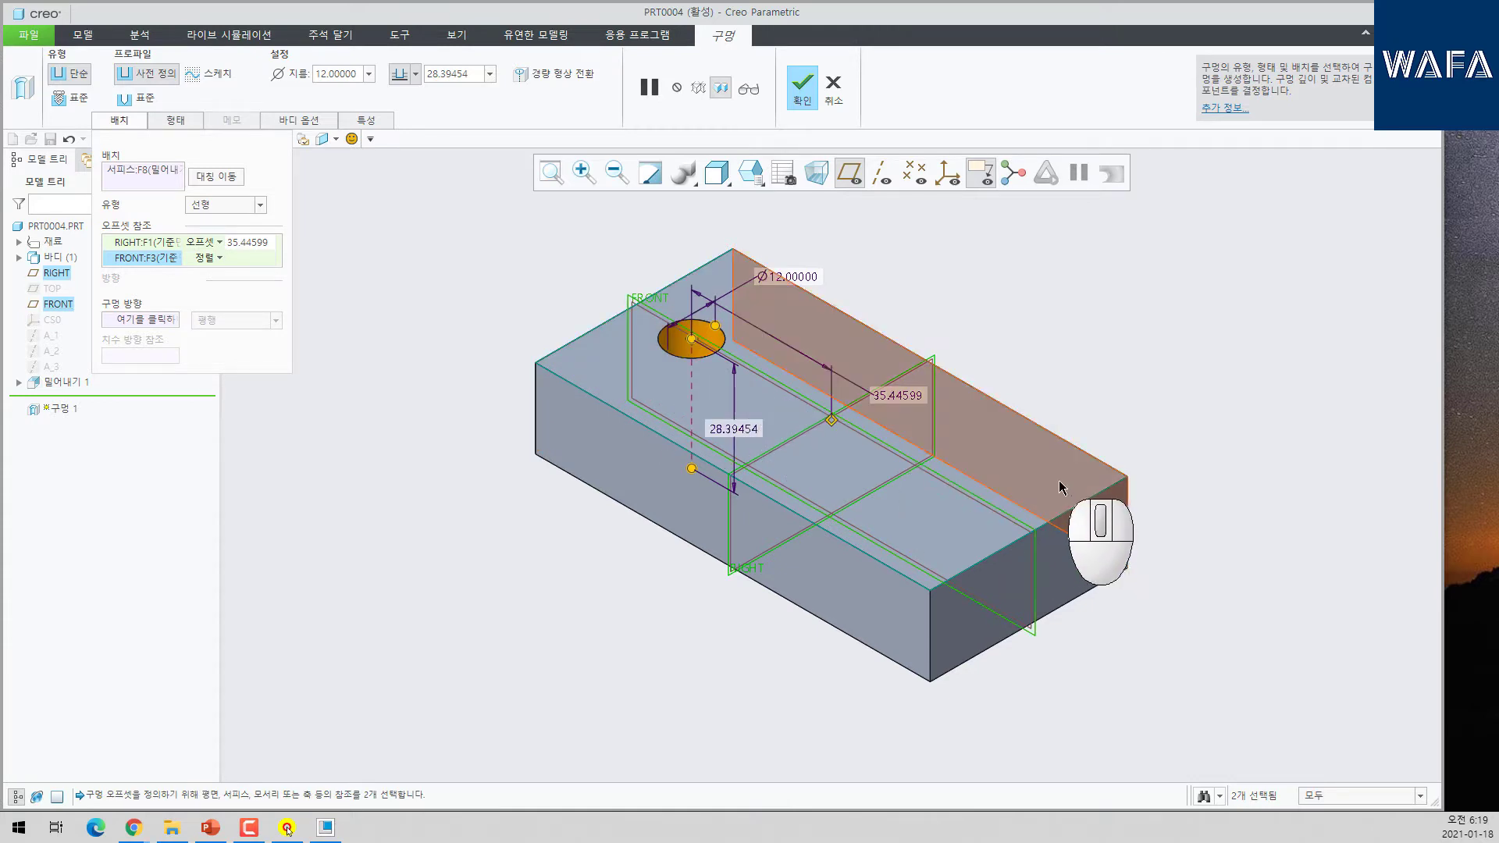
{"action": "double_click", "coordinate": [889, 397]}
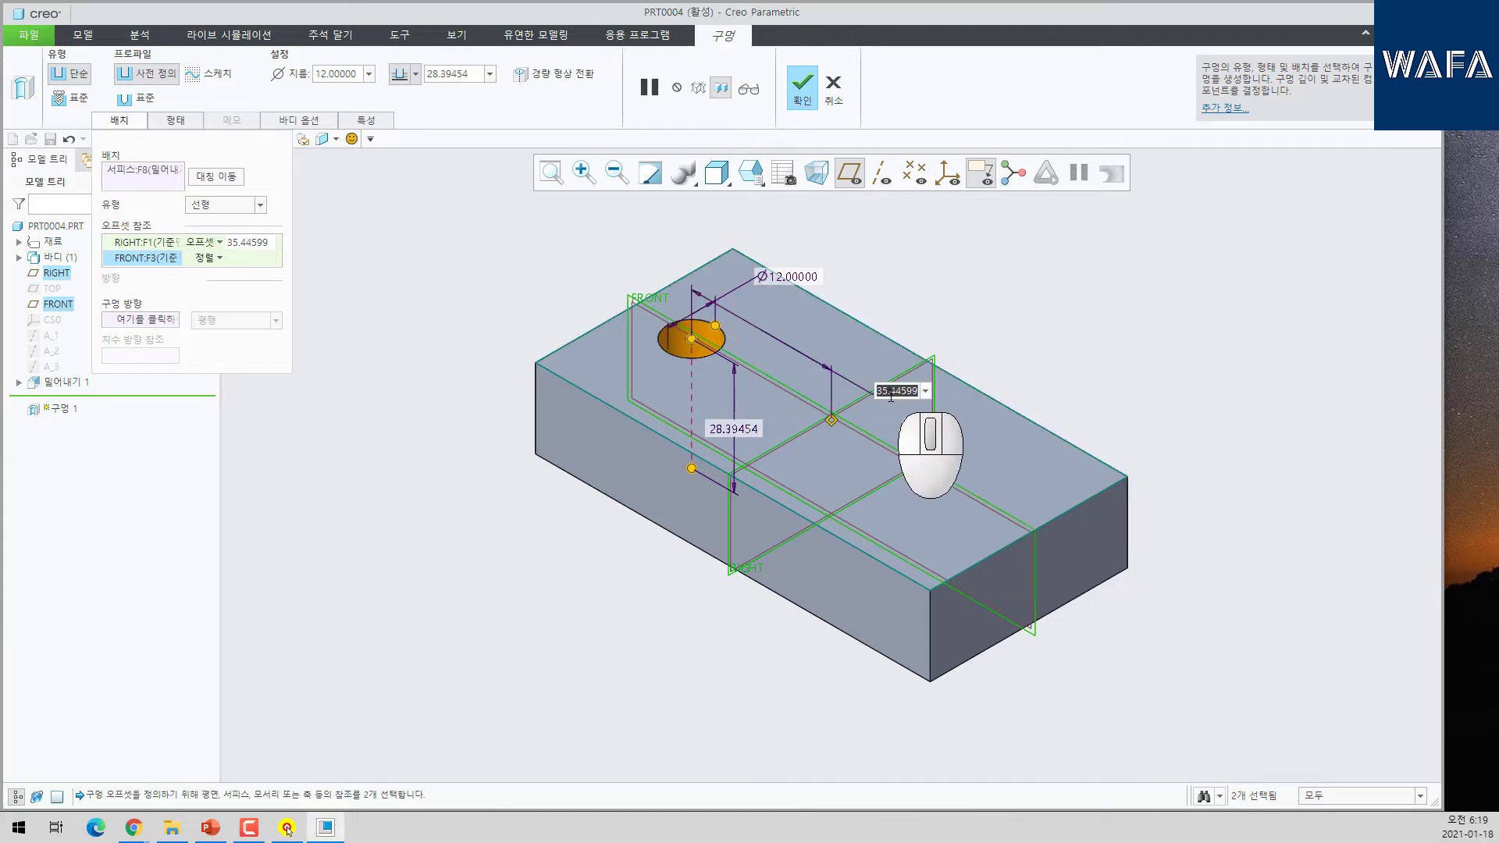
{"action": "key", "text": "Return"}
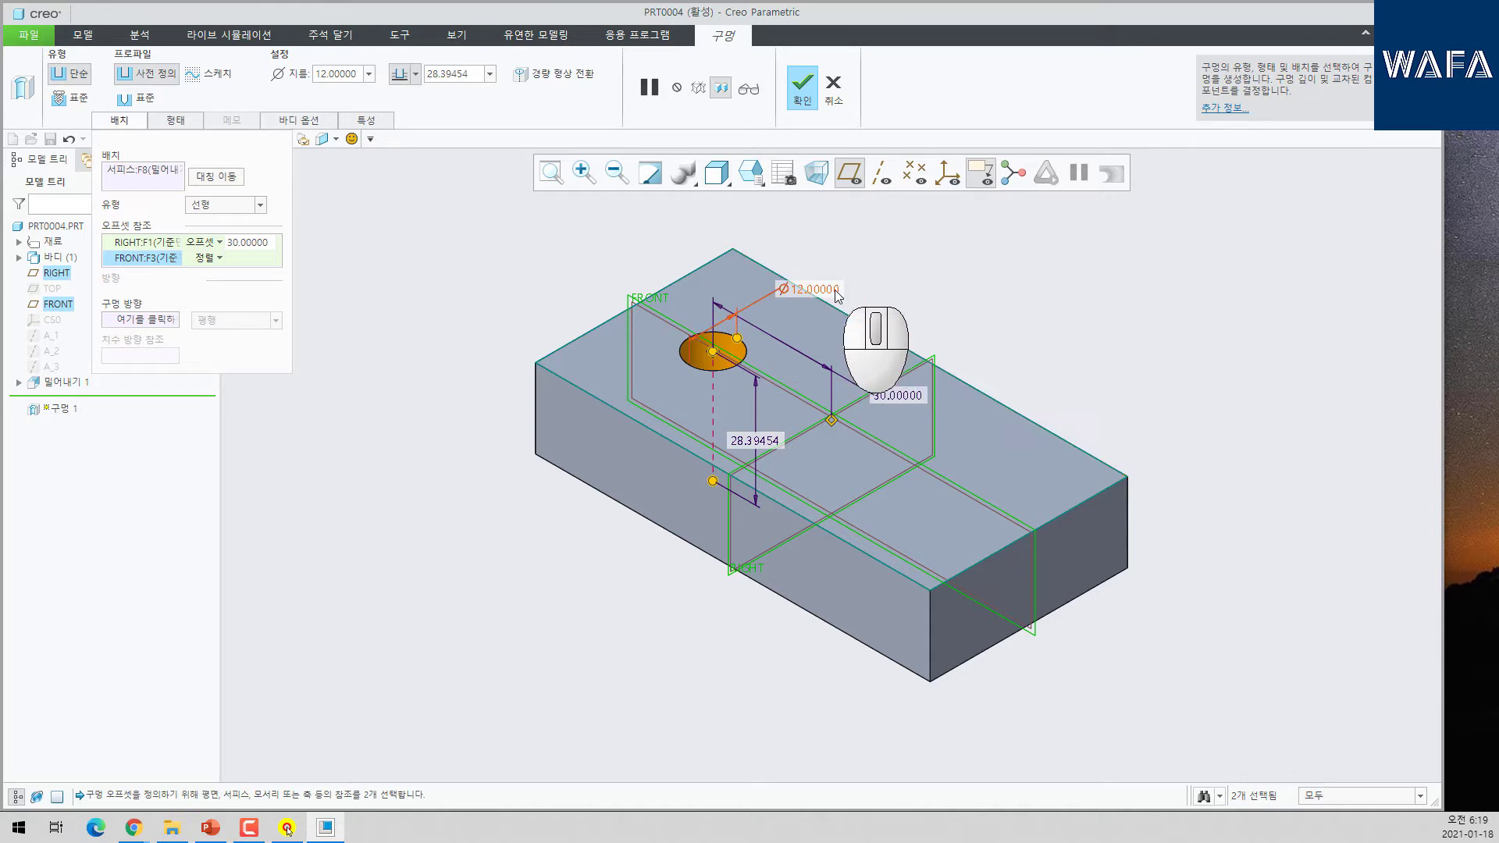
- Set the hole's diameter to 15 with a through-all depth, and complete the hole
{"action": "type", "text": "15"}
{"action": "key", "text": "Return"}
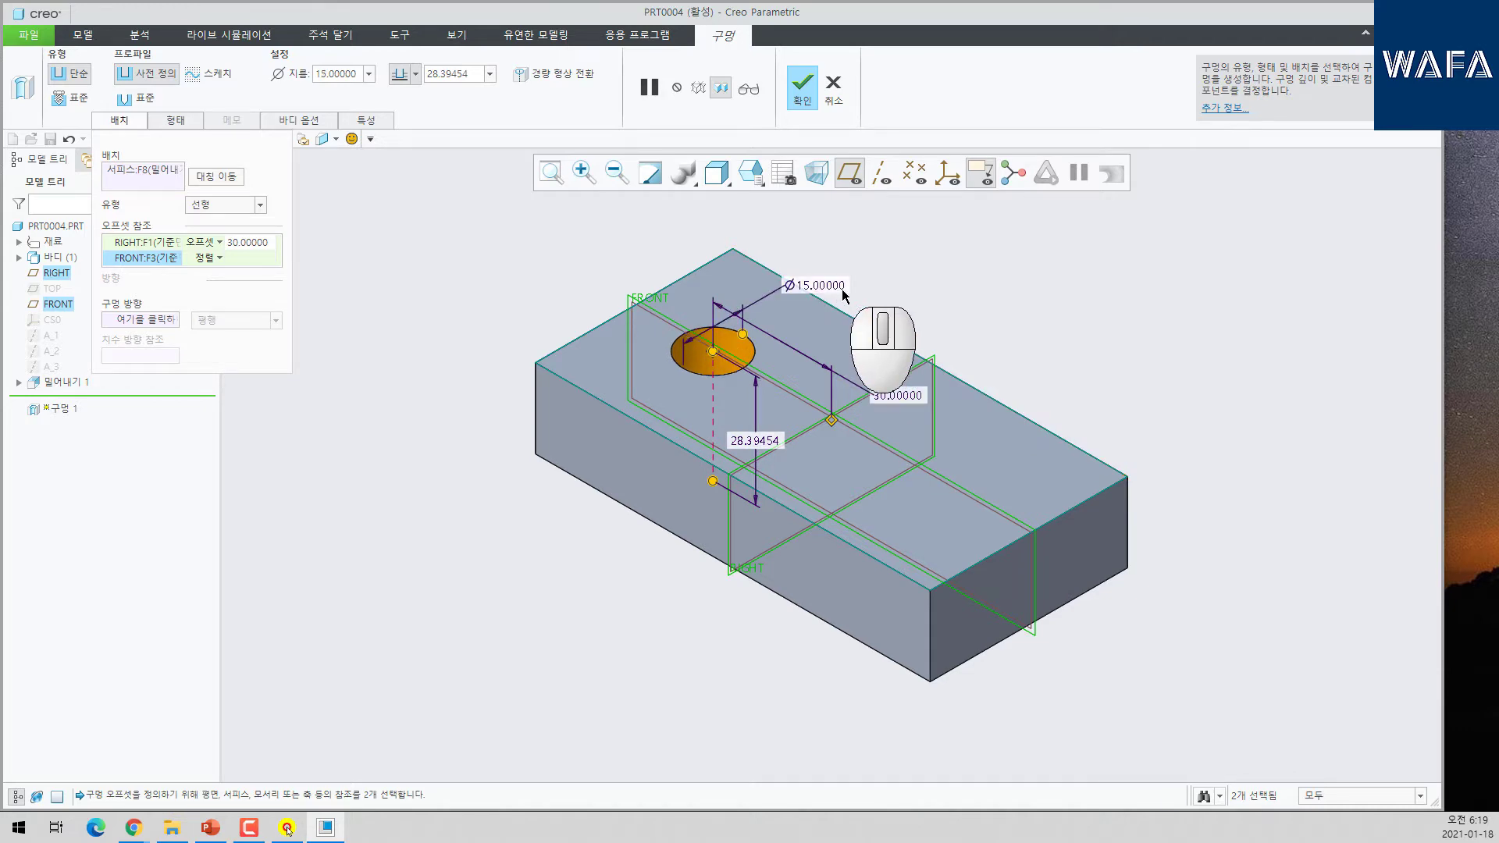
{"action": "middle_click_drag", "start_coordinate": [812, 422], "coordinate": [720, 472]}
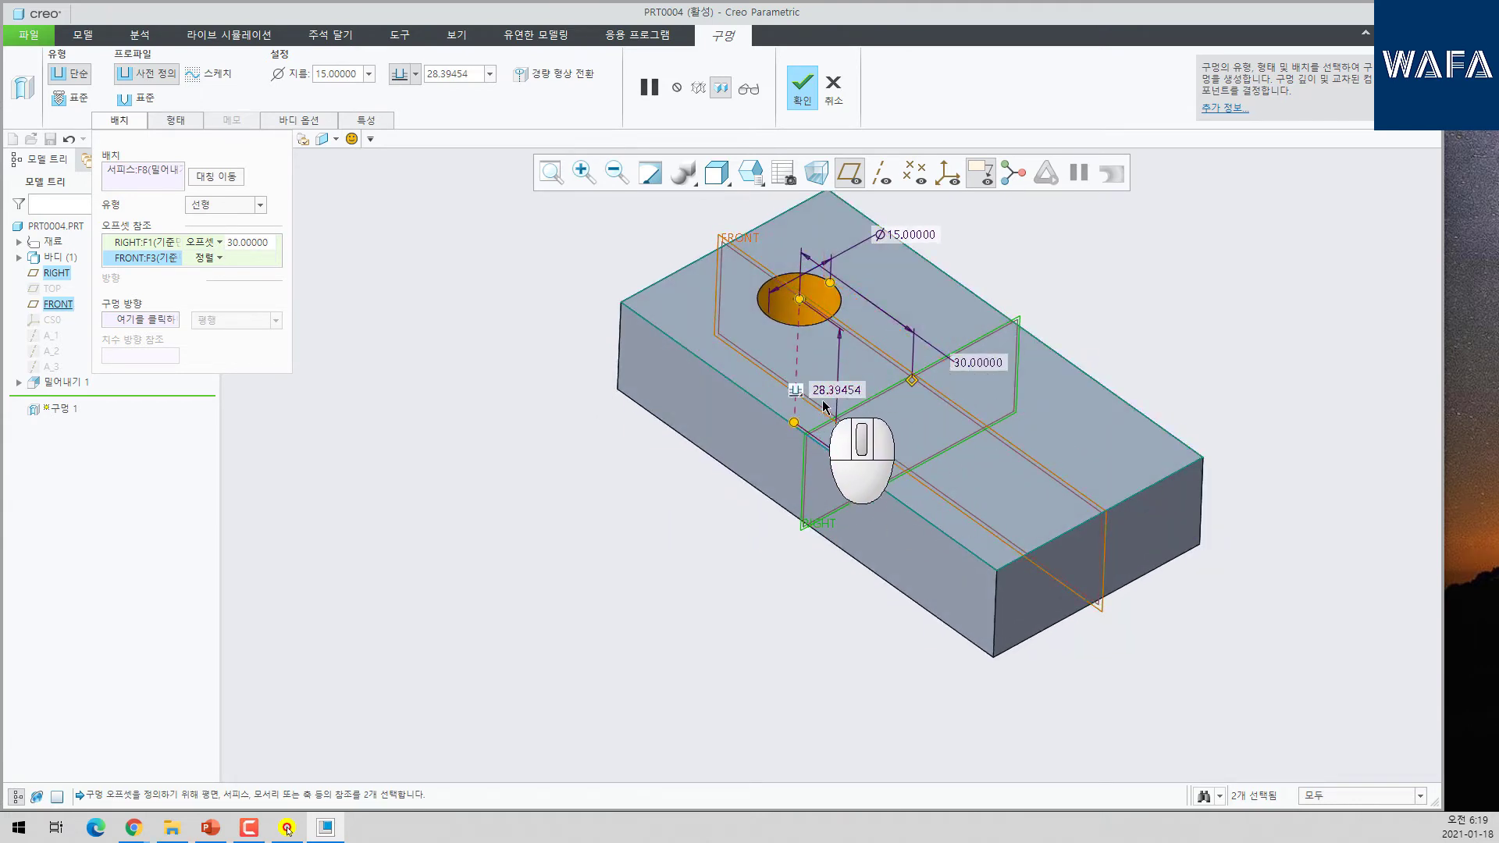
{"action": "left_click", "coordinate": [415, 75]}
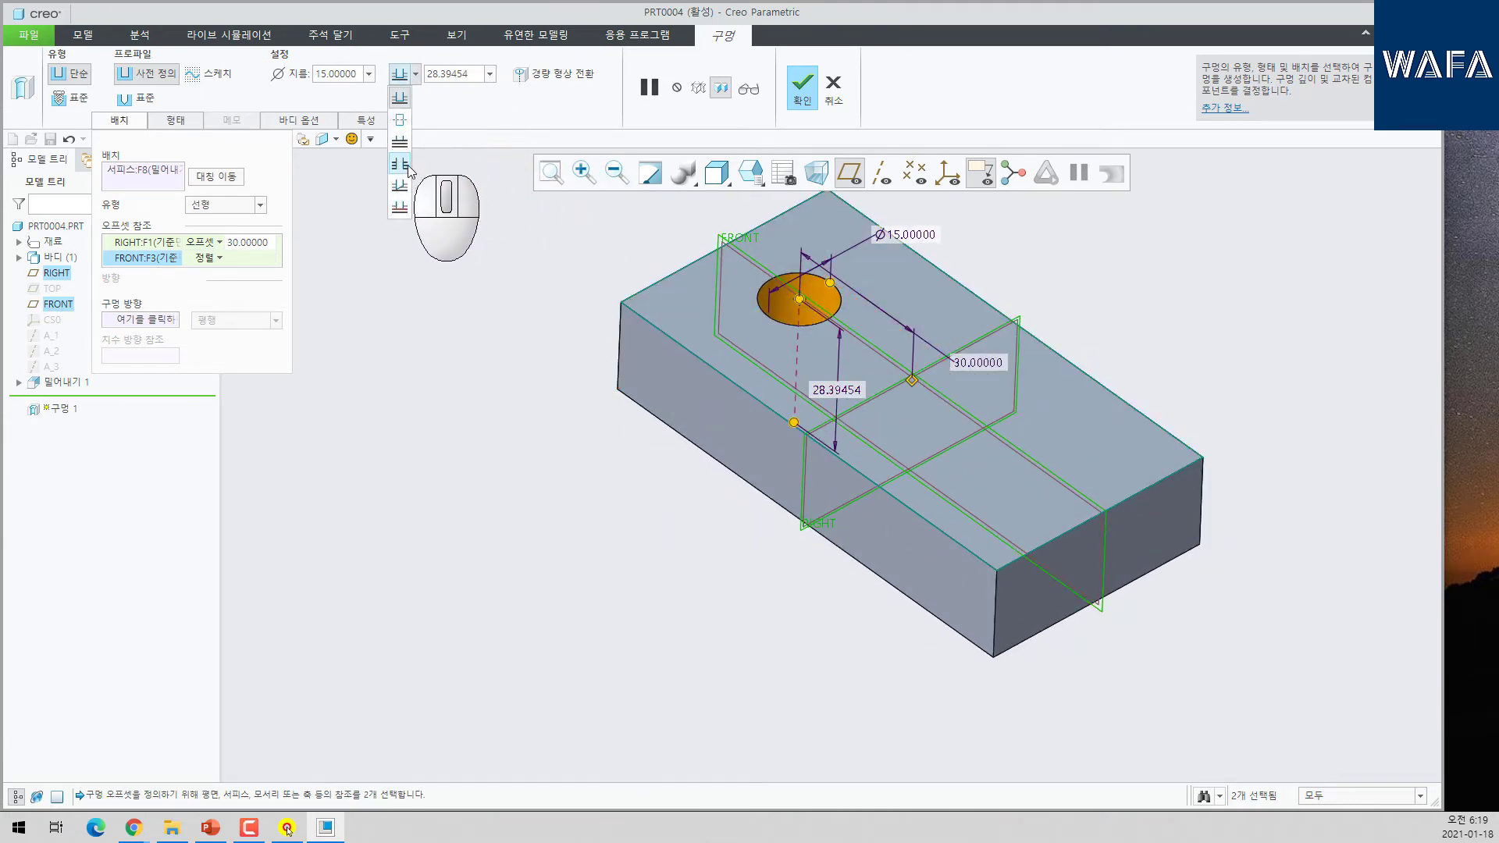
{"action": "left_click", "coordinate": [400, 165]}
{"action": "middle_click", "coordinate": [441, 304]}
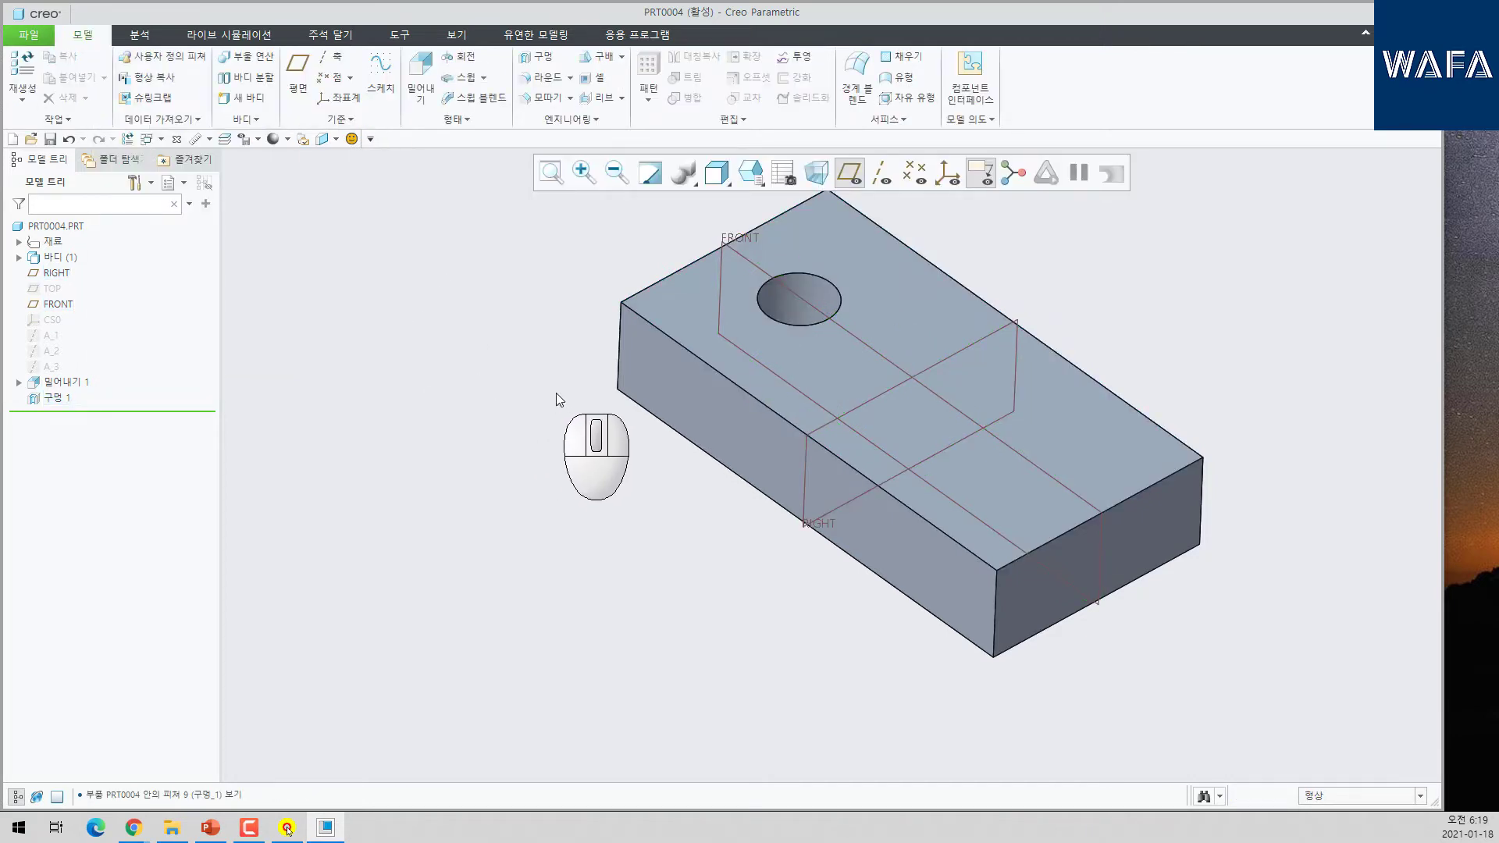
- Place a second hole on the top face, with the FRONT and RIGHT datum planes as offset references
{"action": "middle_click_drag", "start_coordinate": [651, 355], "coordinate": [476, 303], "text": "ctrl"}
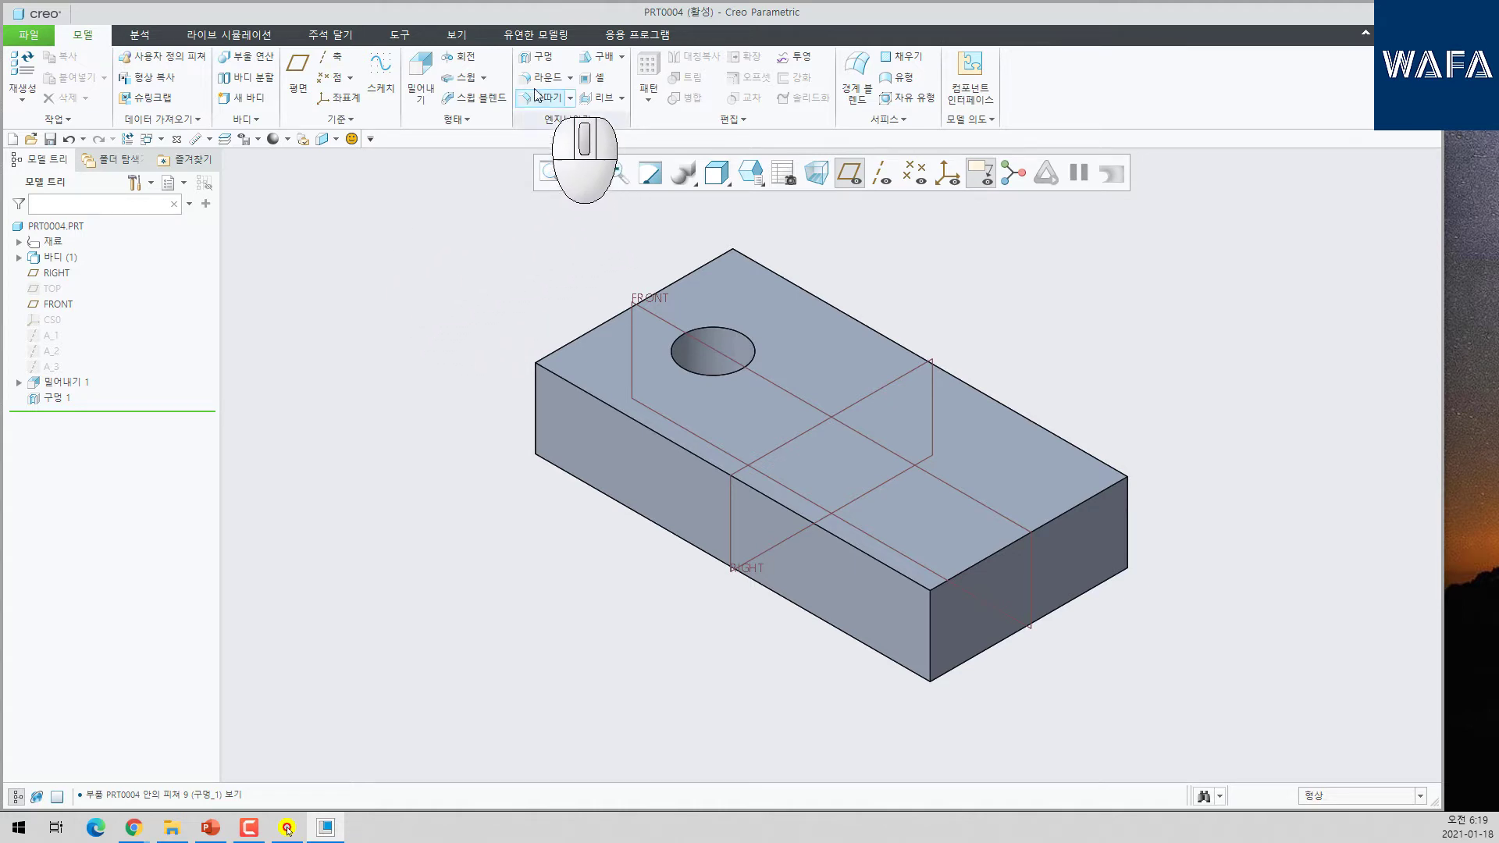
{"action": "left_click", "coordinate": [531, 61]}
{"action": "left_click", "coordinate": [760, 411]}
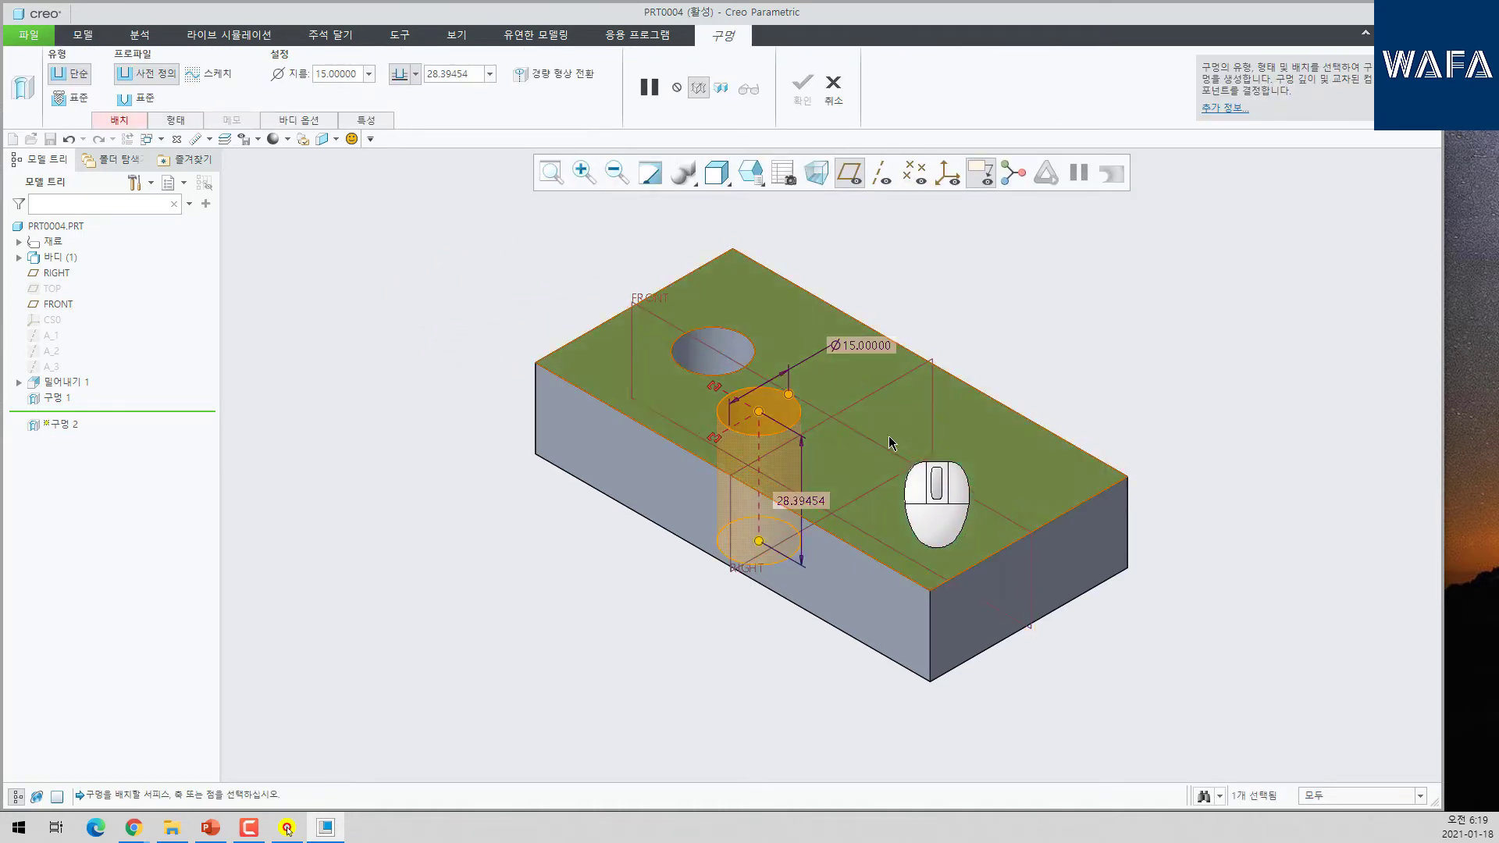
{"action": "right_click", "coordinate": [378, 239]}
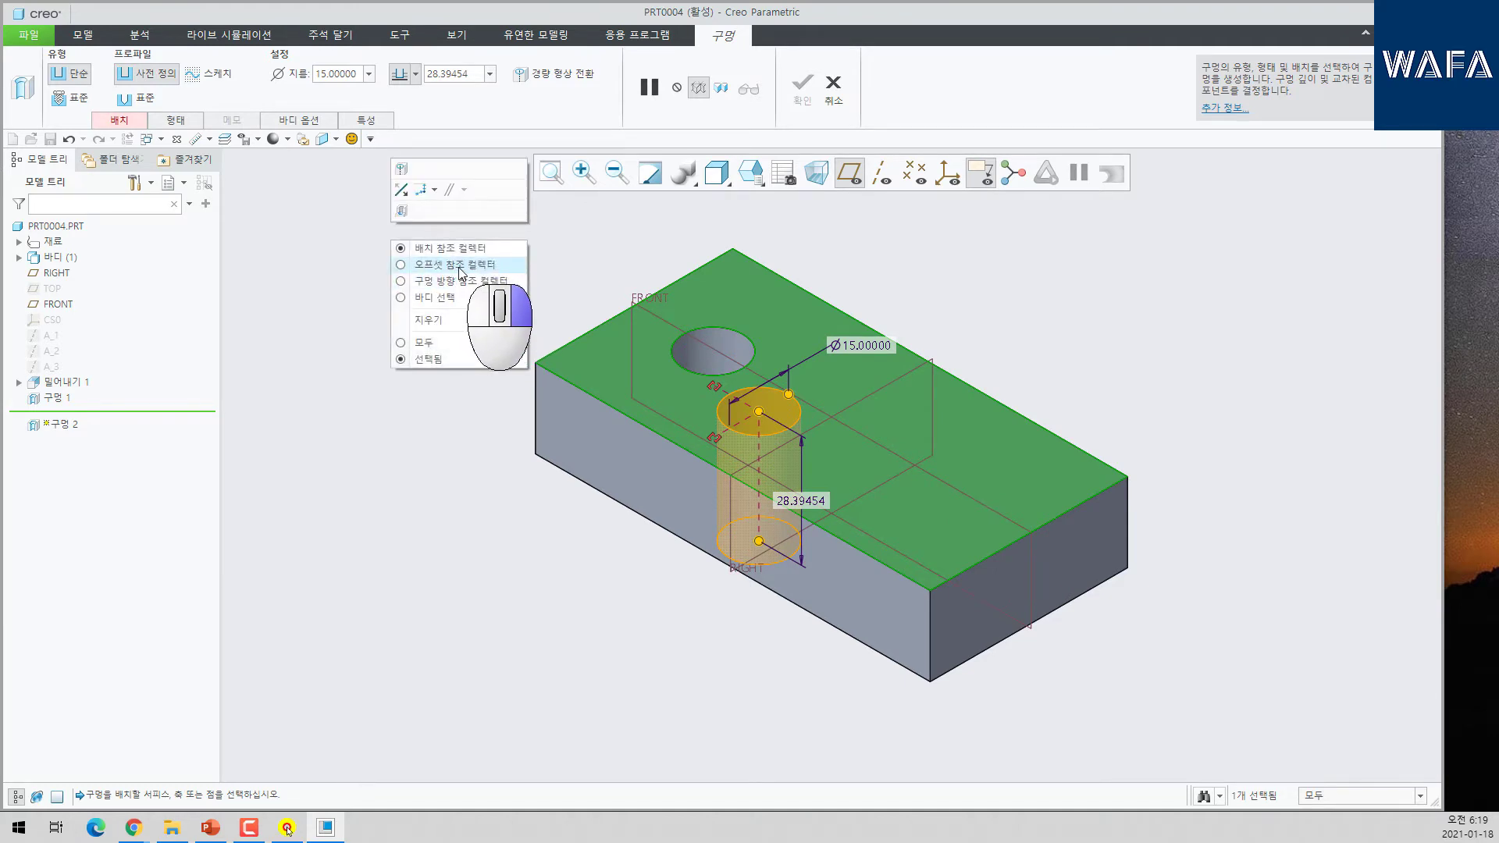
{"action": "left_click", "coordinate": [119, 119]}
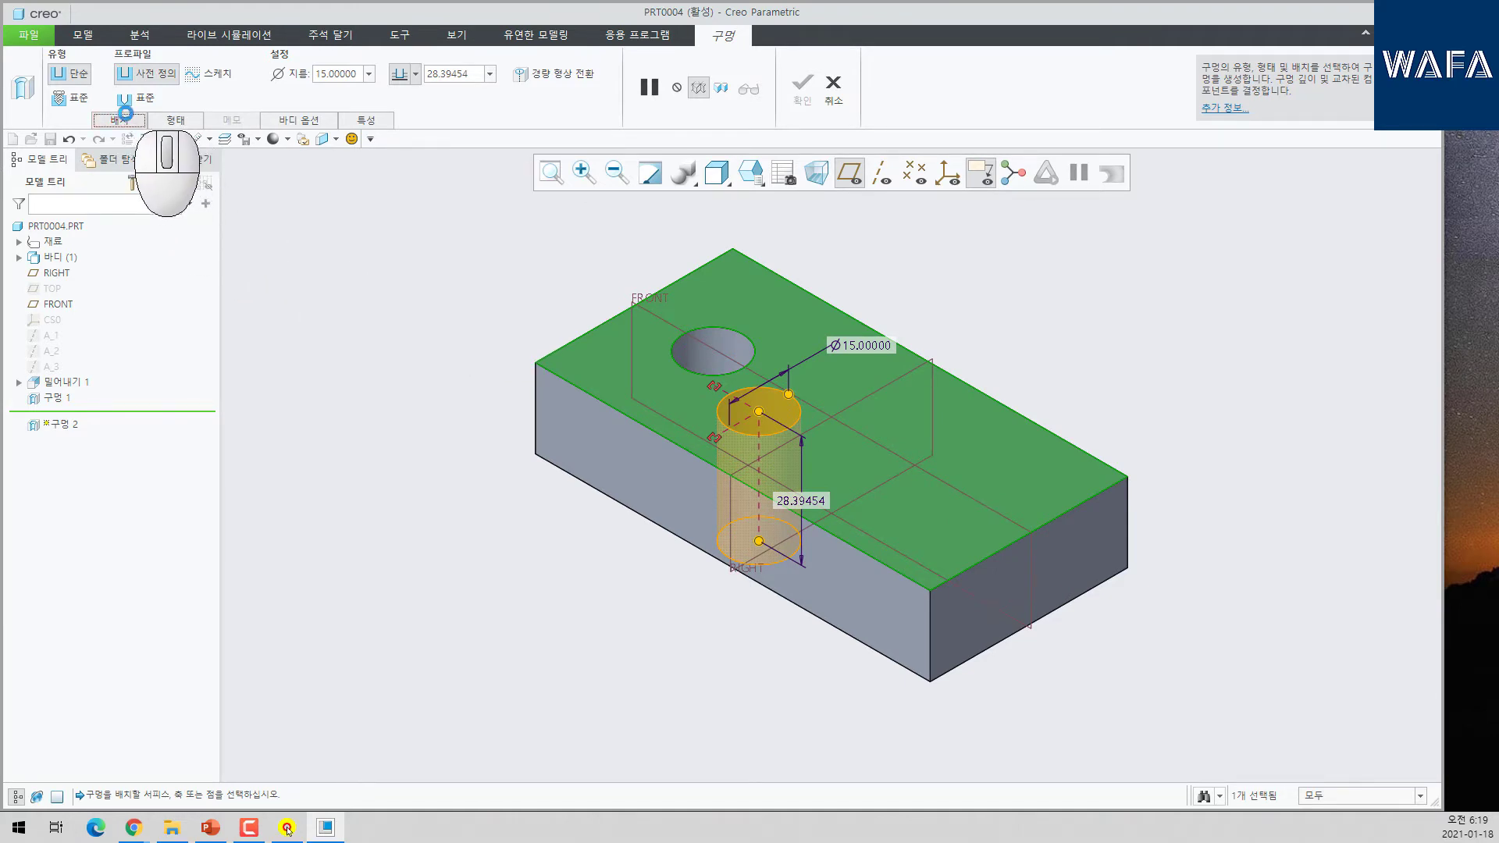
{"action": "left_click", "coordinate": [119, 119]}
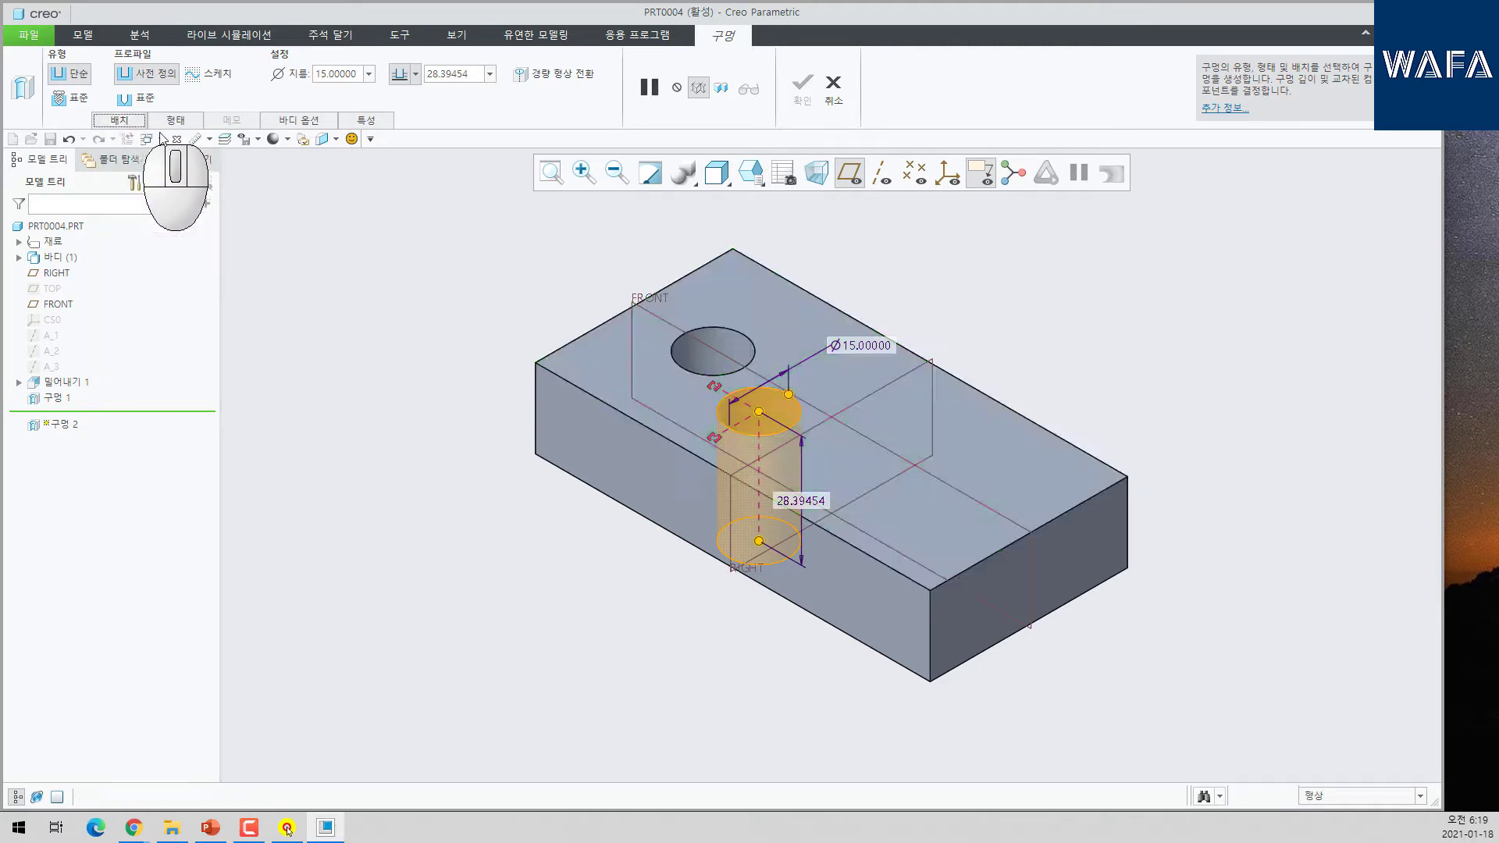
{"action": "right_click", "coordinate": [467, 298]}
{"action": "left_click", "coordinate": [511, 320]}
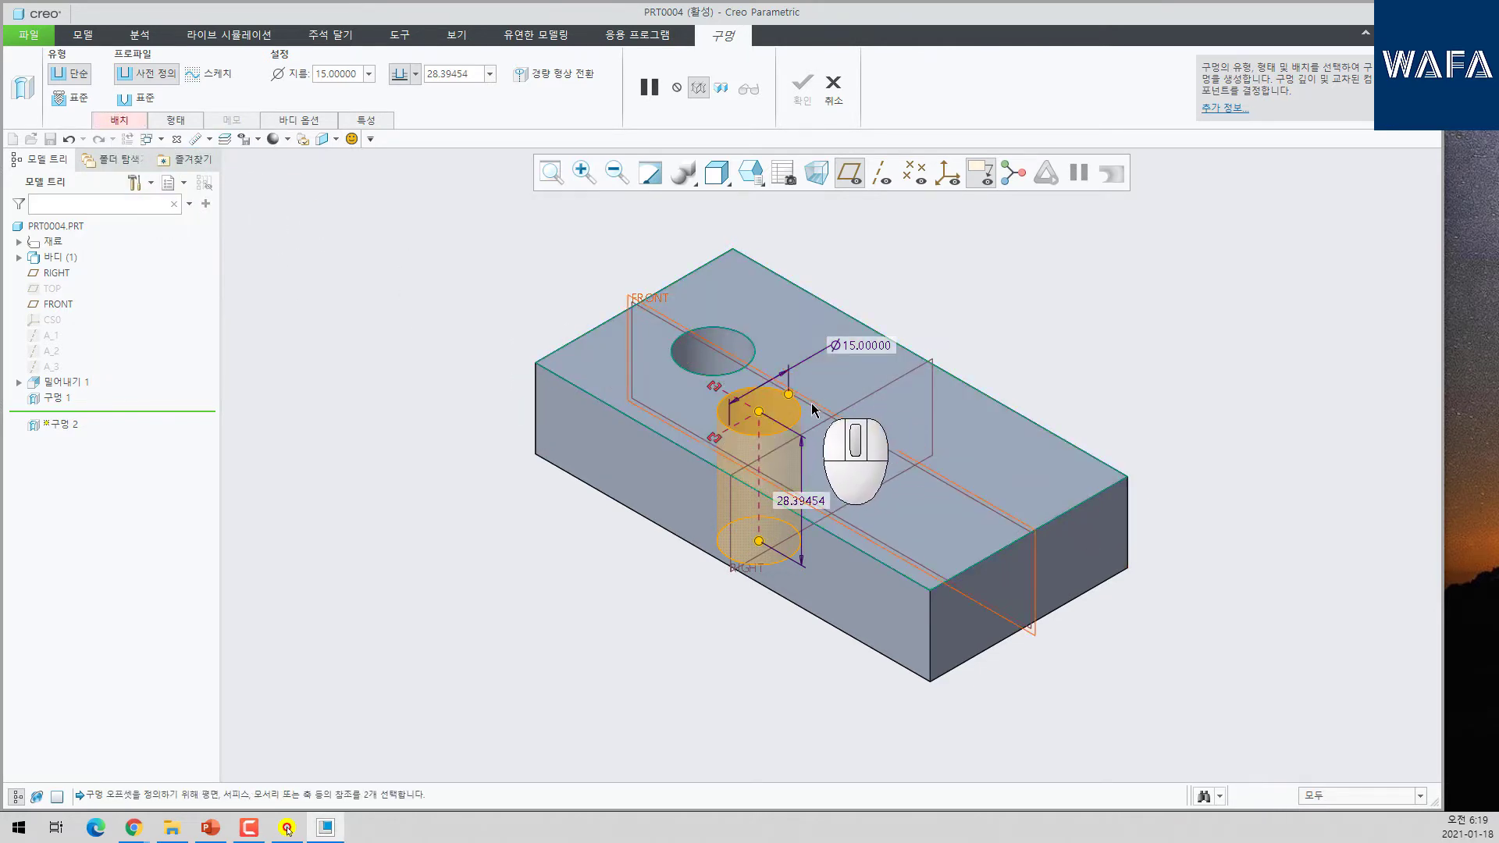
{"action": "left_click", "coordinate": [821, 416]}
{"action": "left_click", "coordinate": [821, 416], "text": "ctrl"}
{"action": "left_click", "coordinate": [874, 393], "text": "ctrl"}
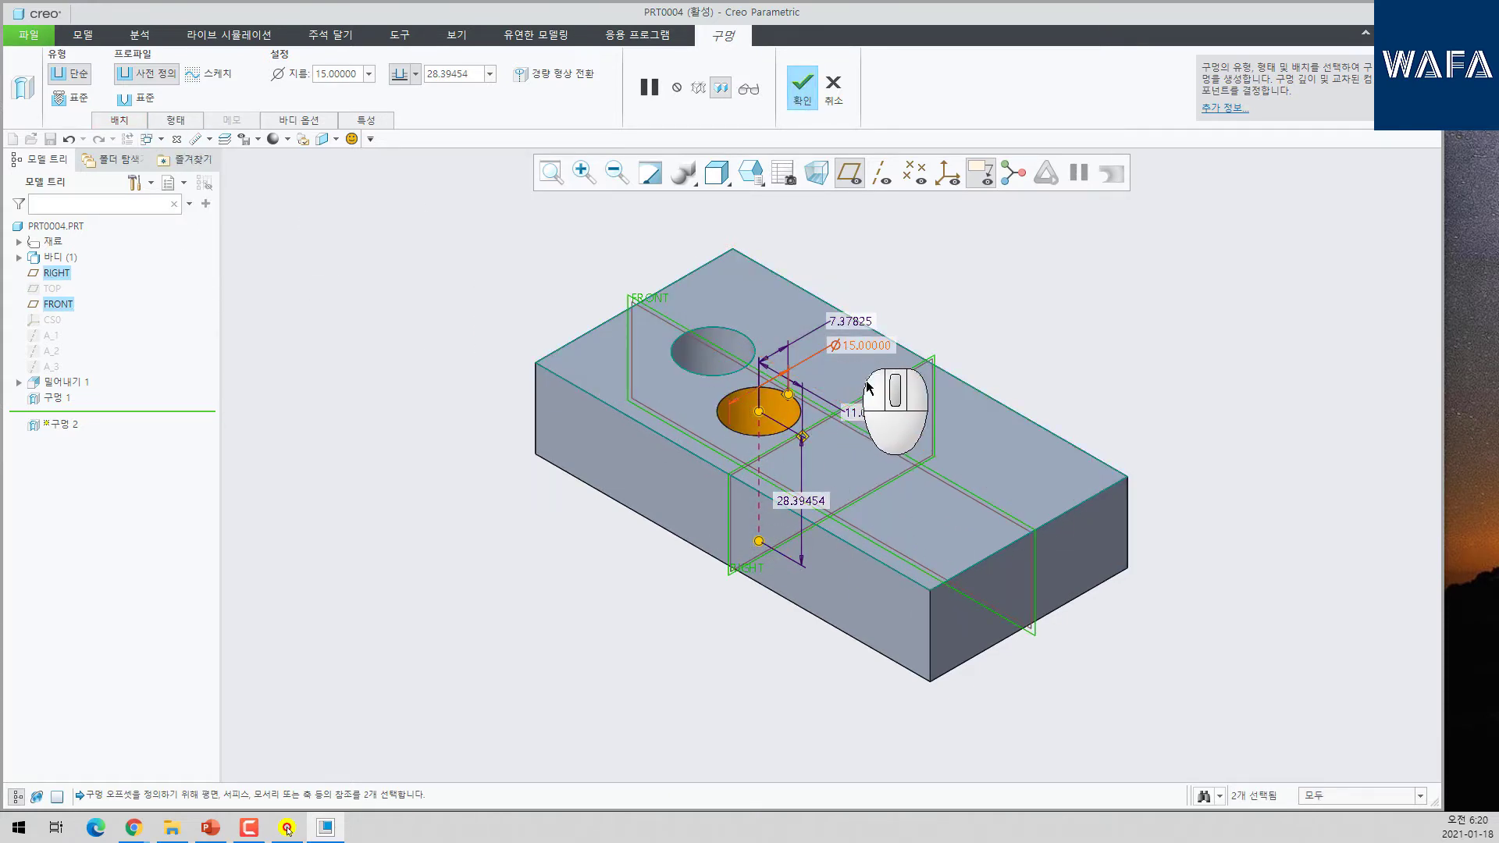
- Align the second hole with both the FRONT and RIGHT planes so that it is centered on the block
{"action": "double_click", "coordinate": [869, 410]}
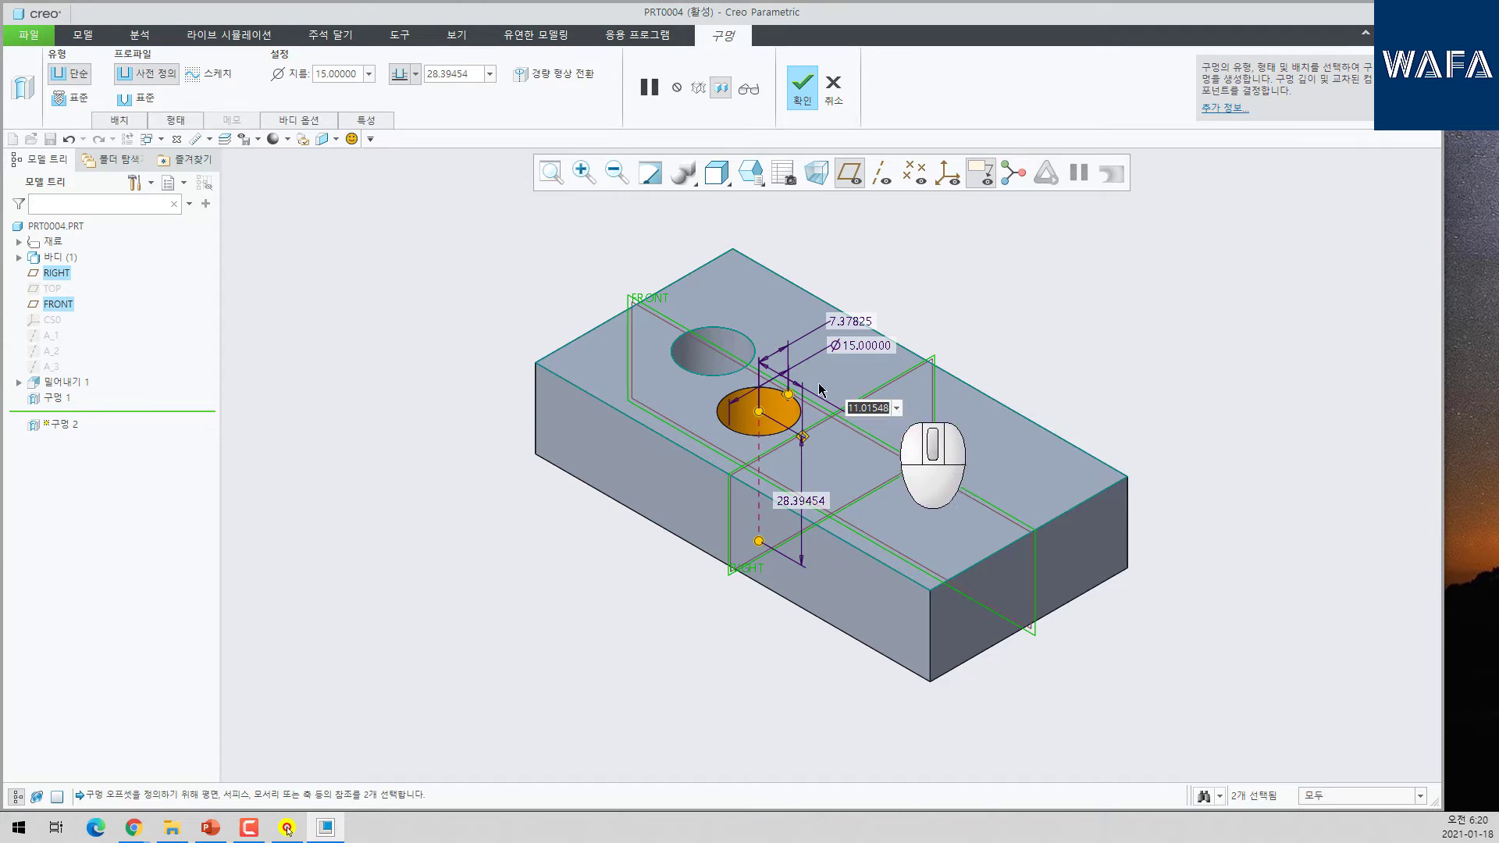
{"action": "left_click", "coordinate": [120, 119]}
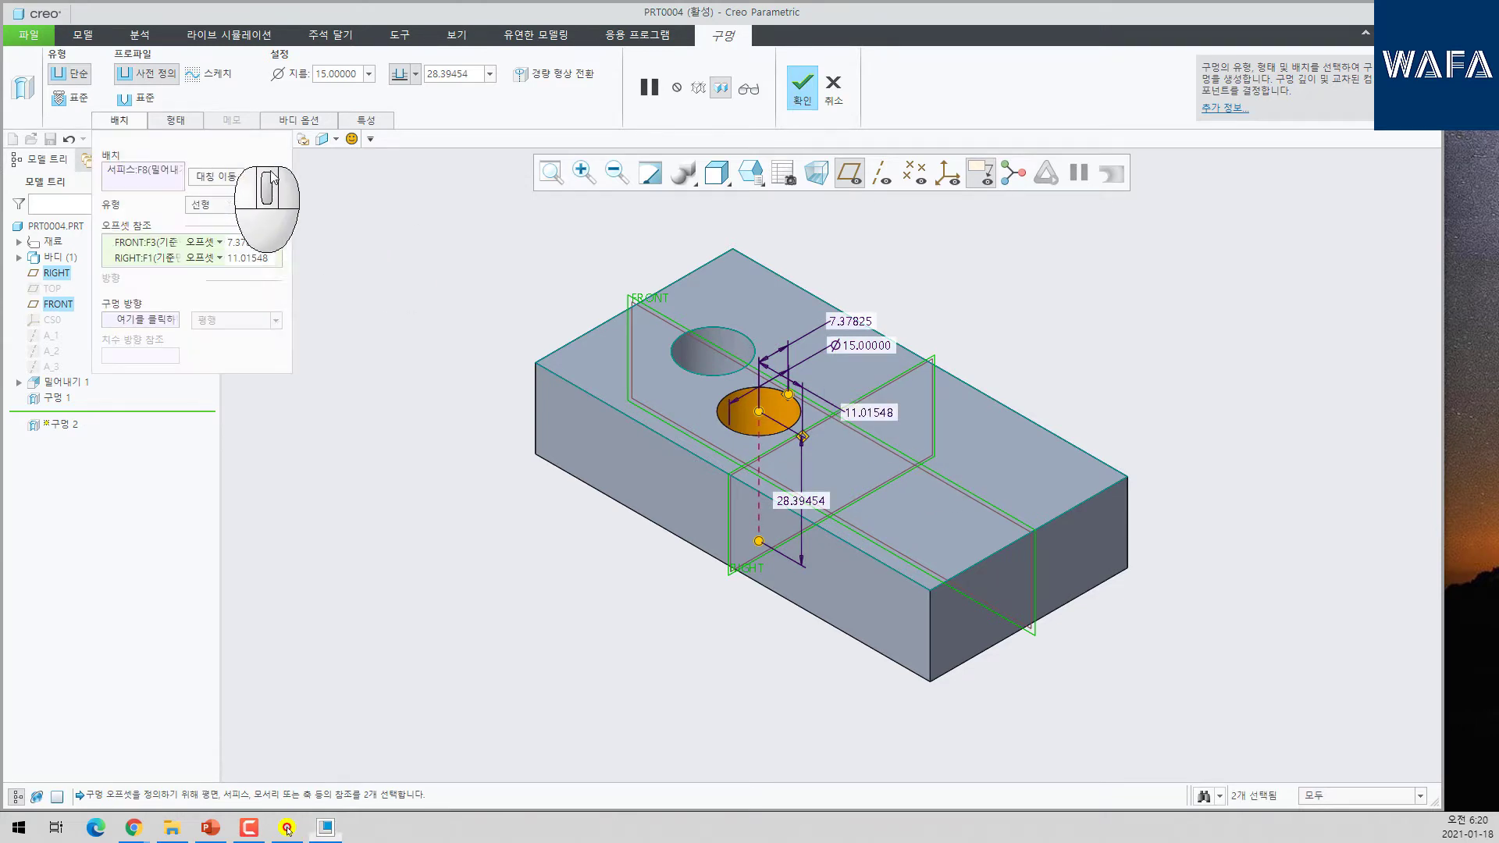
{"action": "left_click", "coordinate": [206, 243]}
{"action": "left_click", "coordinate": [206, 273]}
{"action": "left_click", "coordinate": [207, 259]}
{"action": "left_click", "coordinate": [207, 273]}
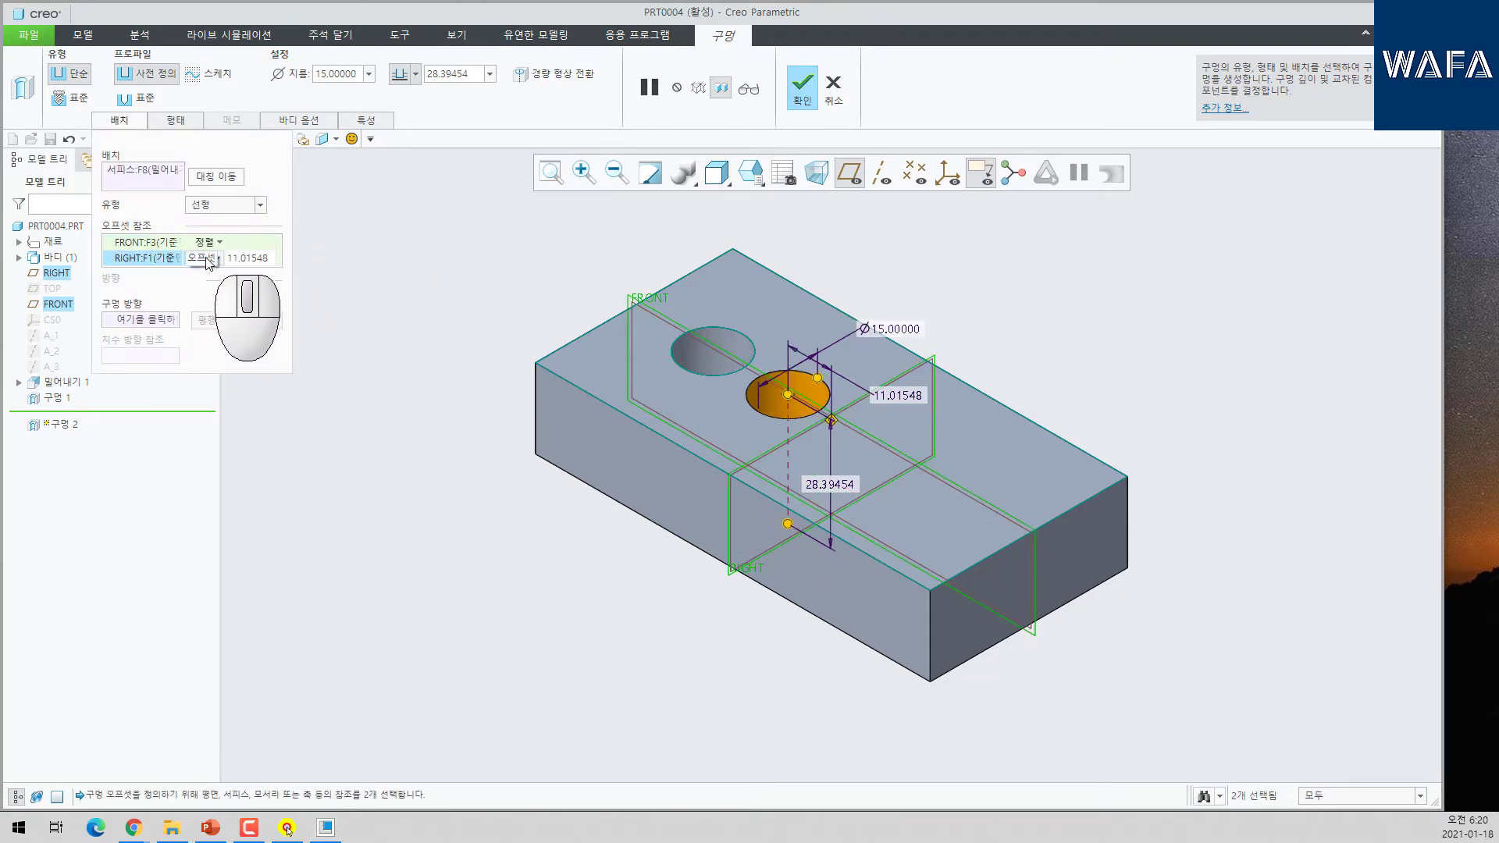
{"action": "left_click", "coordinate": [209, 261]}
{"action": "left_click", "coordinate": [213, 290]}
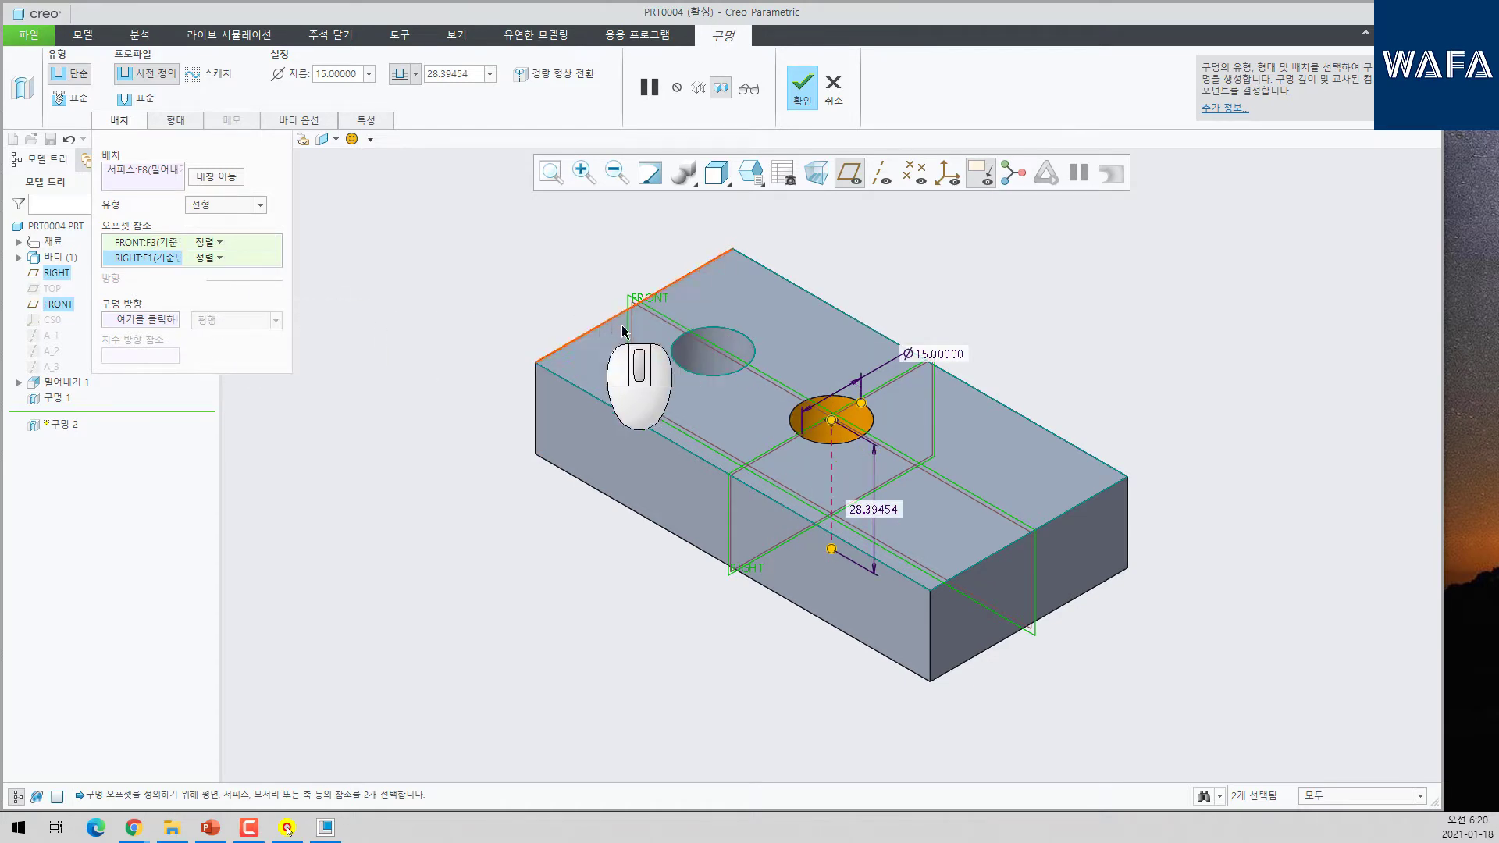
- Make the centered hole go through all and set its diameter to 12
{"action": "left_click", "coordinate": [125, 122]}
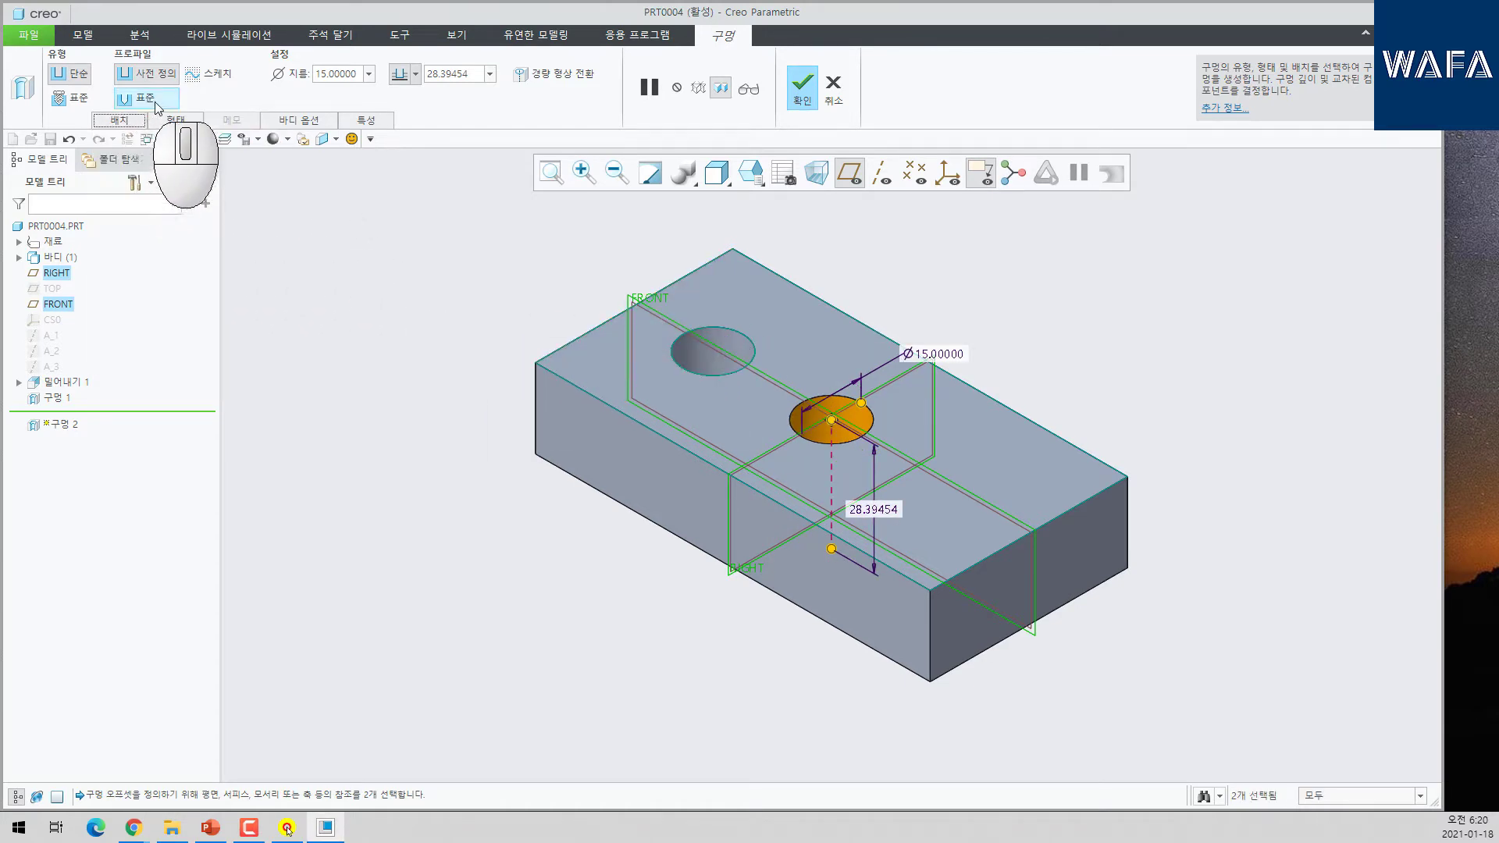
{"action": "left_click", "coordinate": [415, 73]}
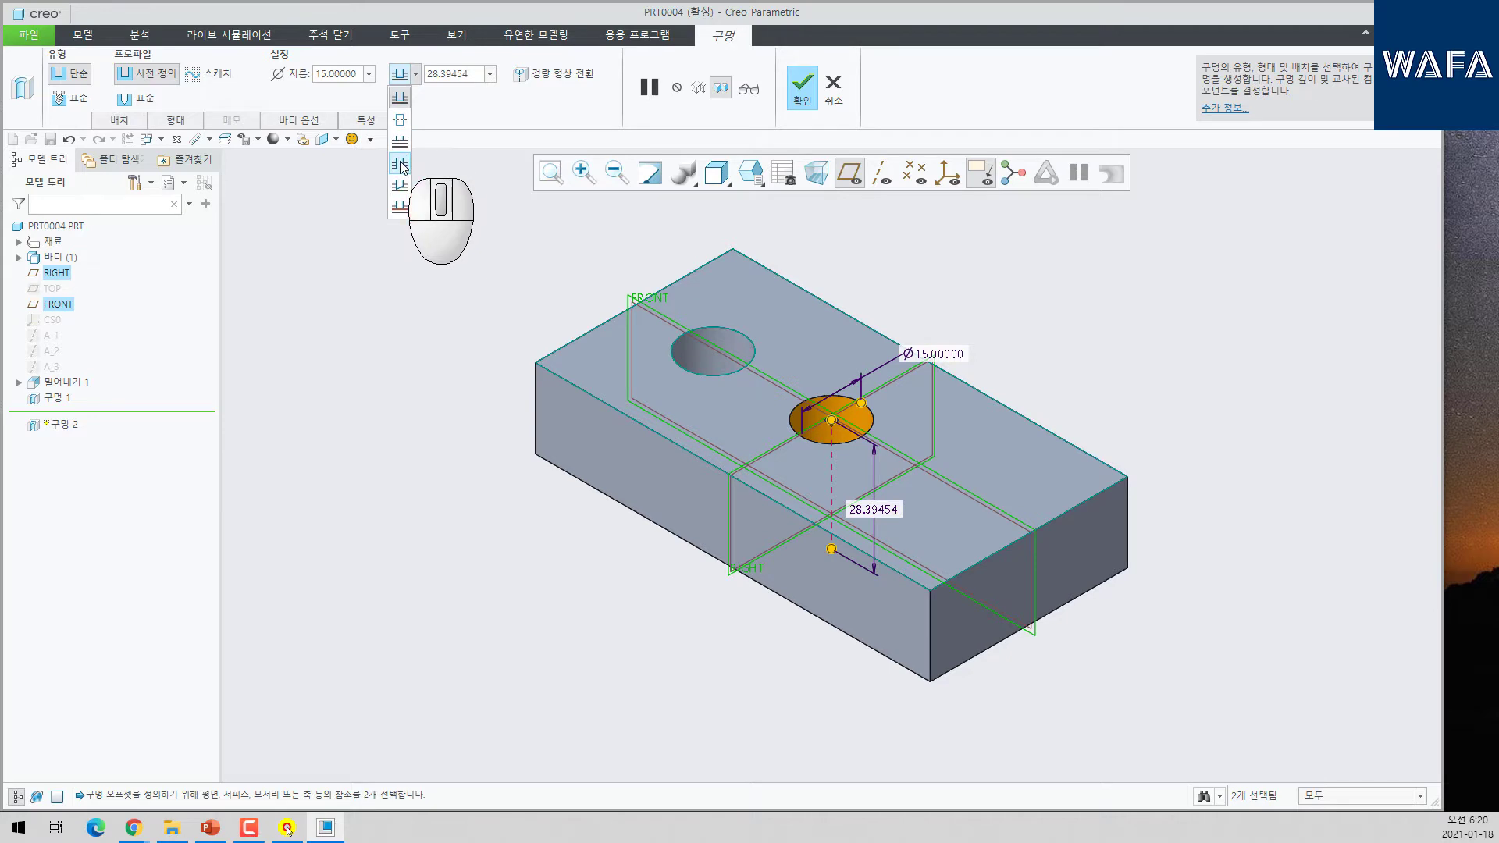
{"action": "left_click", "coordinate": [400, 165]}
{"action": "left_click", "coordinate": [337, 83]}
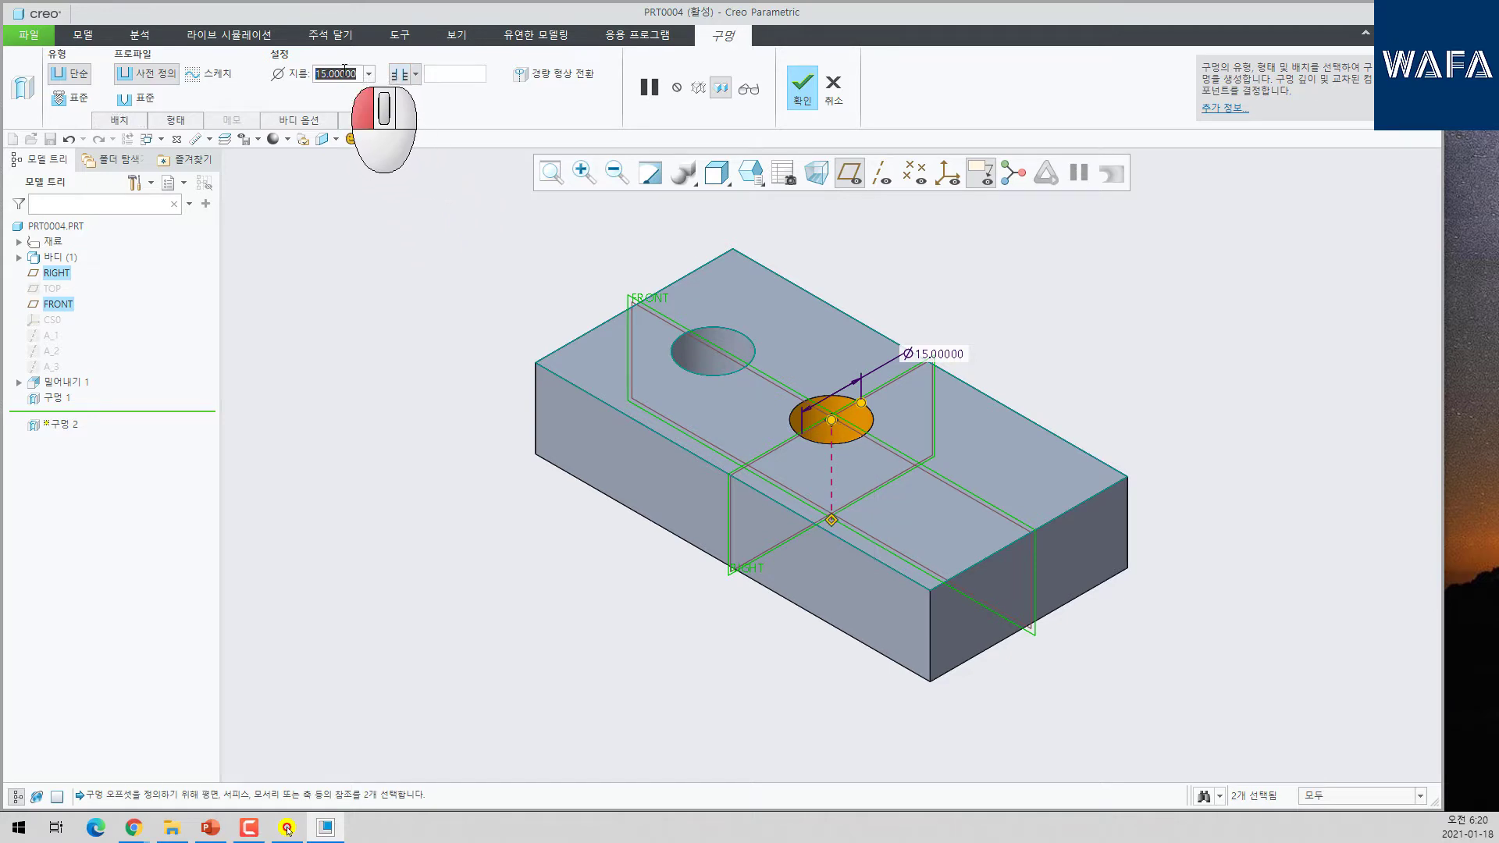
{"action": "type", "text": "12"}
{"action": "key", "text": "Return"}
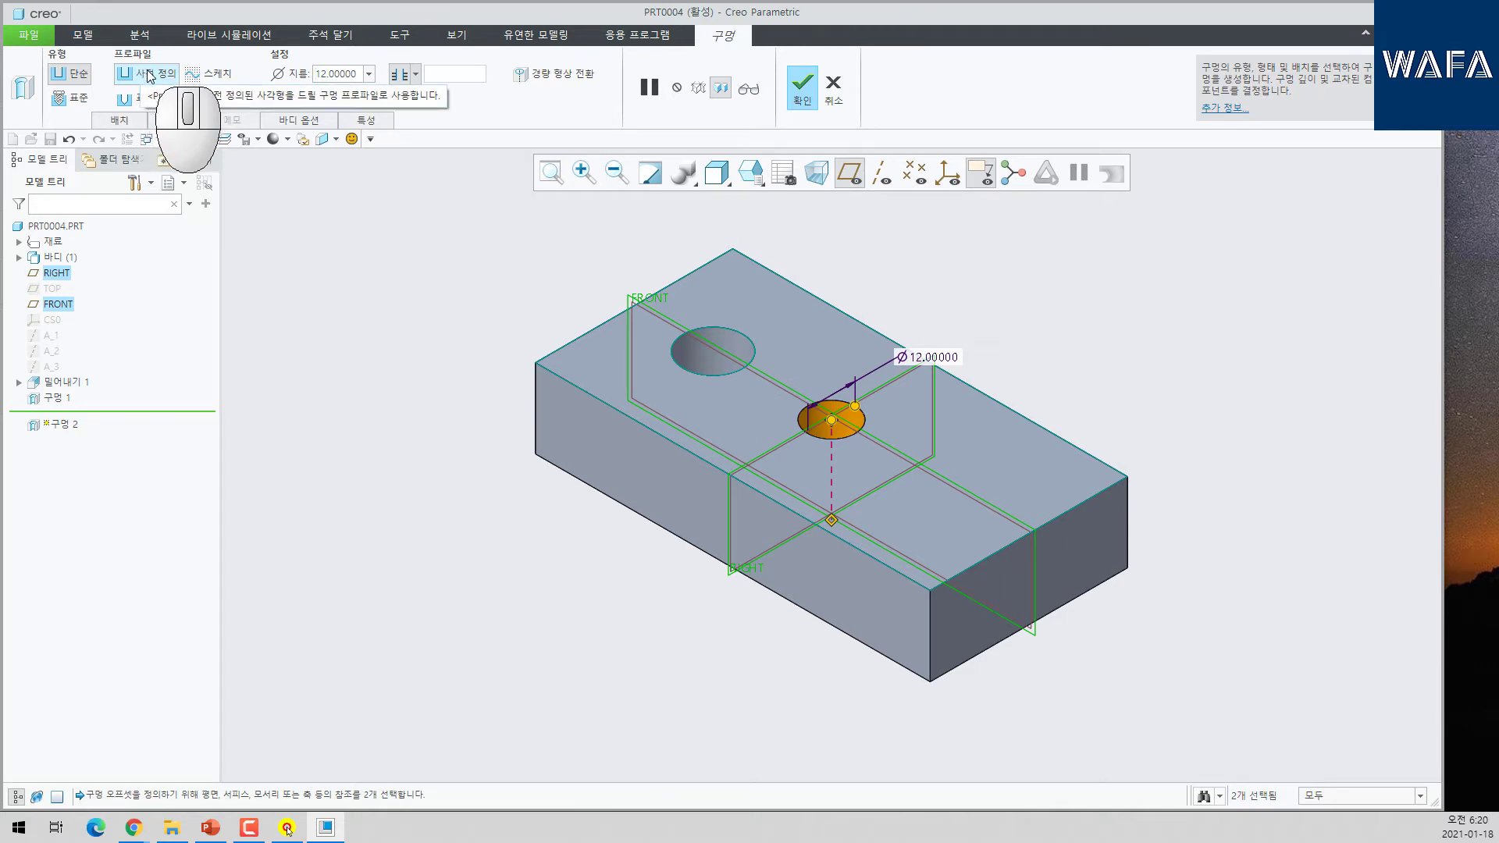
- Give the centered hole a standard counterbored profile with counterbore diameter 20 and depth 11, and complete the hole
{"action": "left_click", "coordinate": [139, 96]}
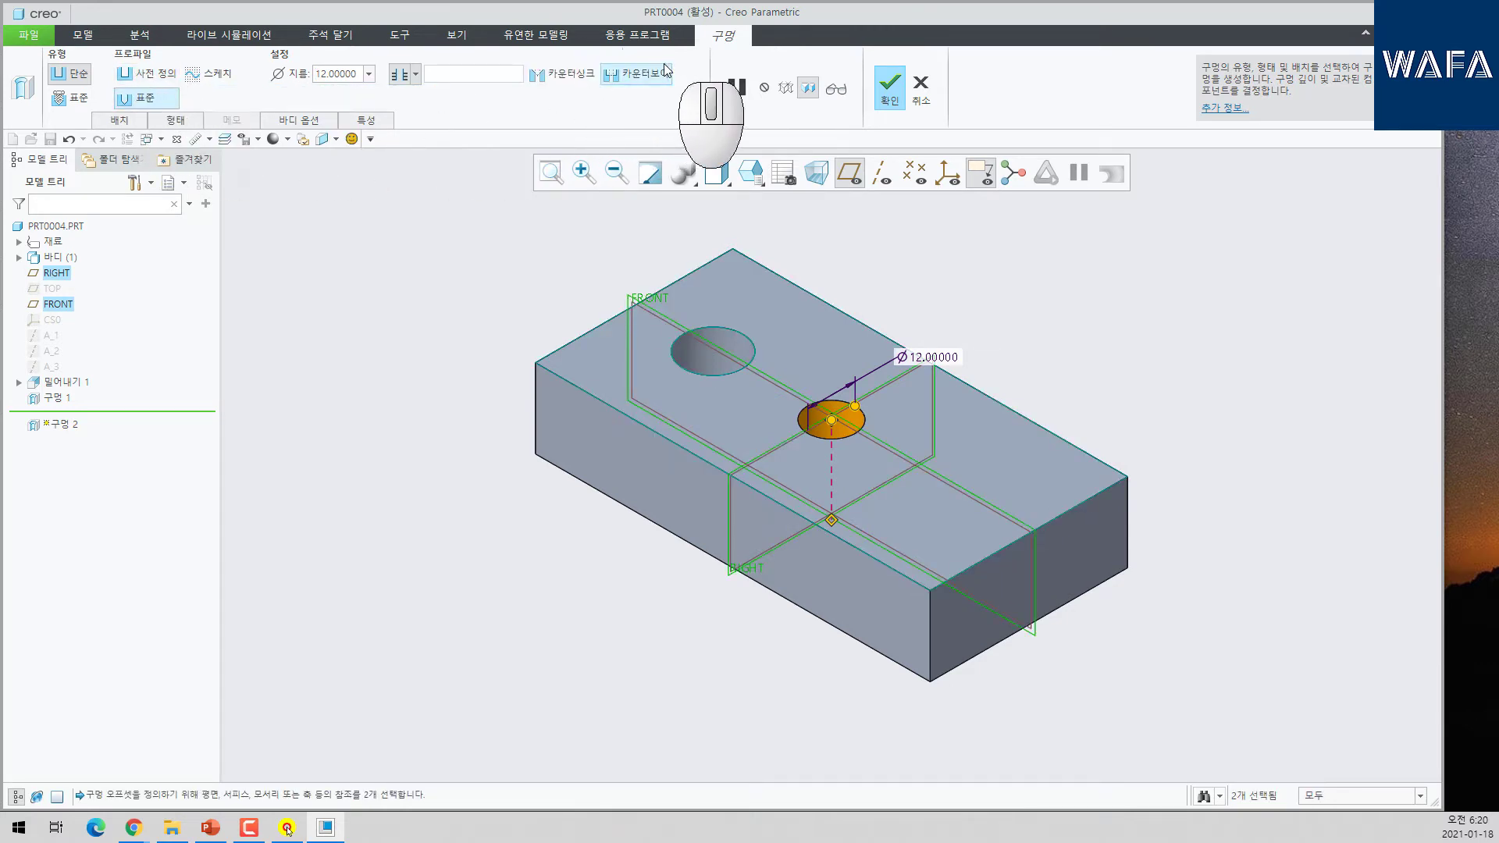
{"action": "left_click", "coordinate": [639, 74]}
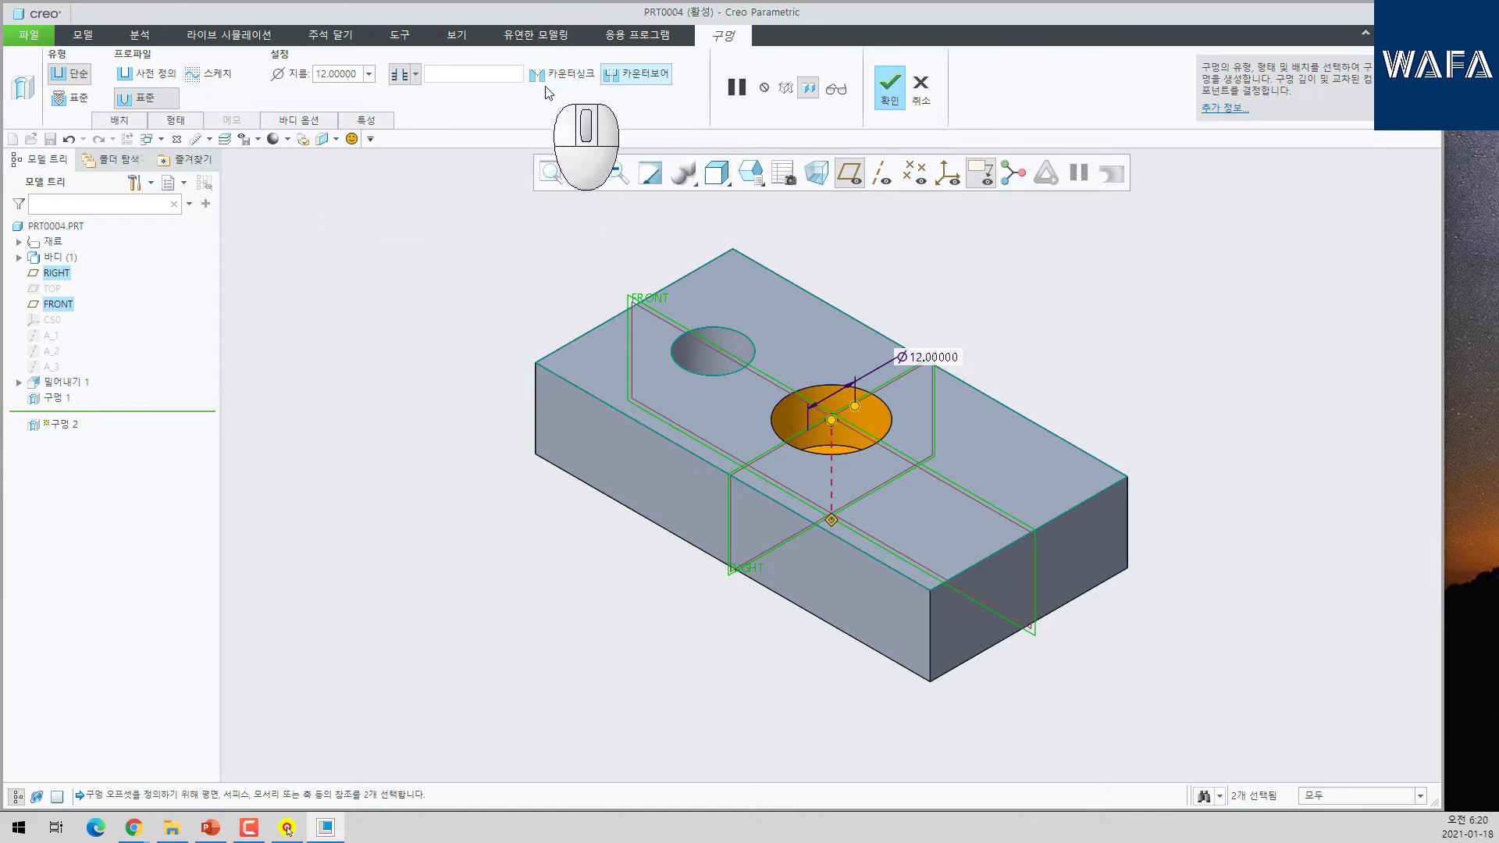
{"action": "left_click", "coordinate": [191, 124]}
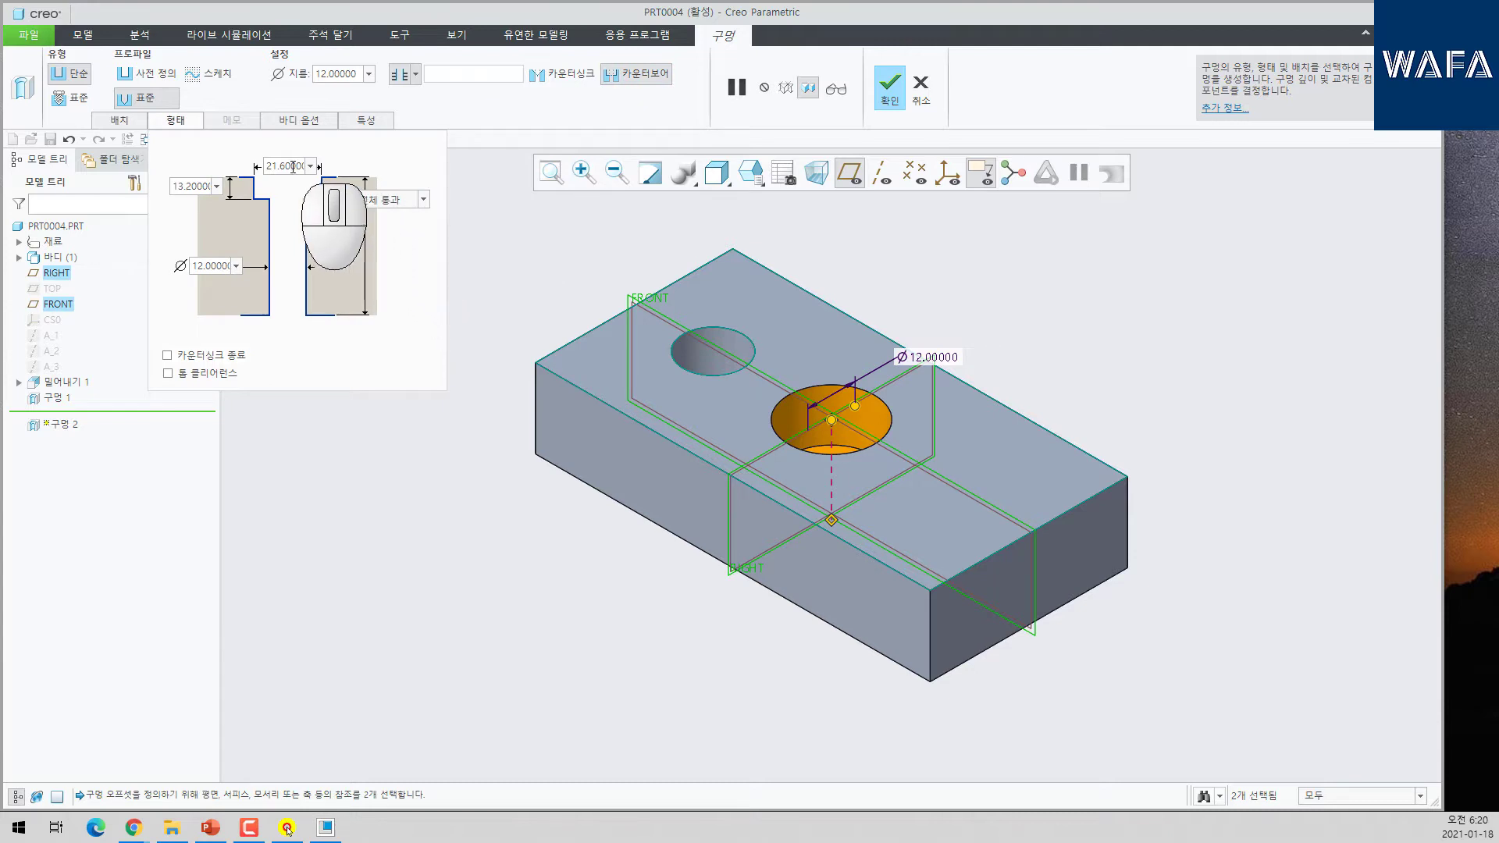
{"action": "type", "text": "20"}
{"action": "key", "text": "Return"}
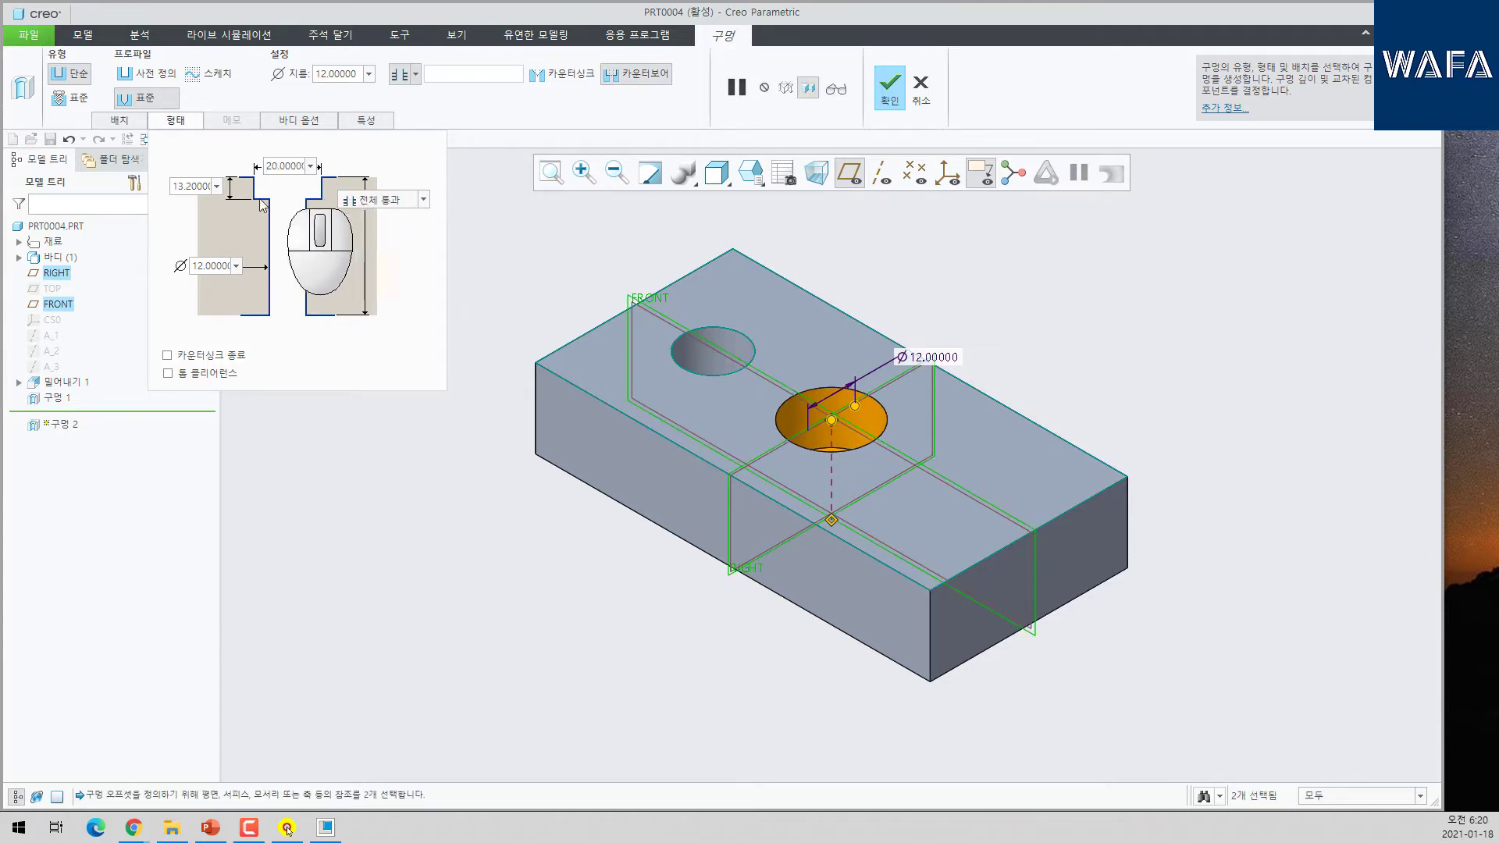
{"action": "double_click", "coordinate": [199, 186]}
{"action": "type", "text": "11"}
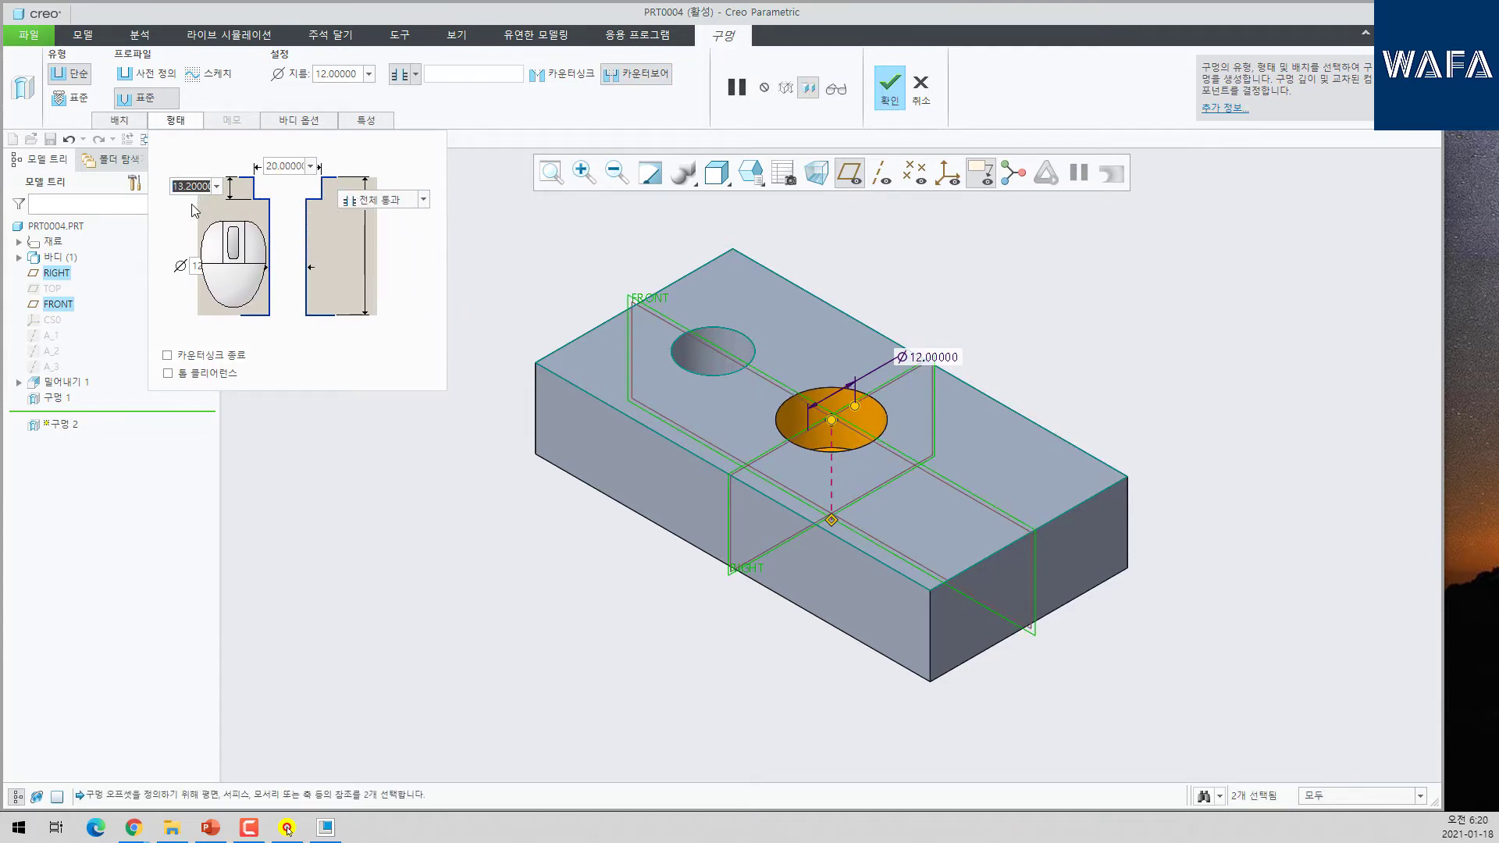
{"action": "key", "text": "Return"}
{"action": "middle_click", "coordinate": [368, 461]}
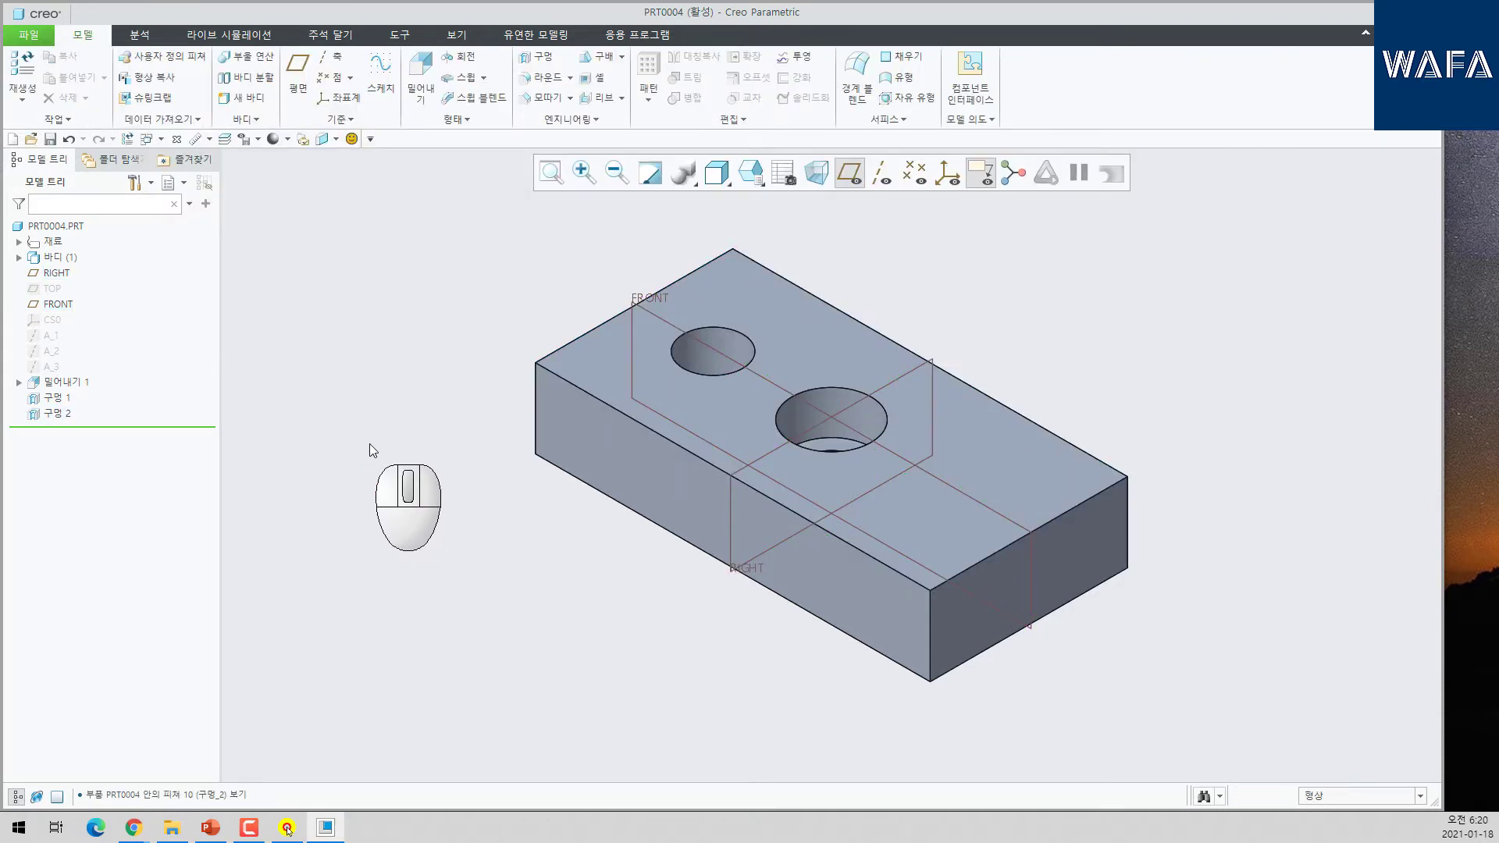
- Place a third hole on the top face between the centered hole and the block's near end, referencing the FRONT and RIGHT planes
{"action": "left_click", "coordinate": [538, 57]}
{"action": "left_click", "coordinate": [966, 448]}
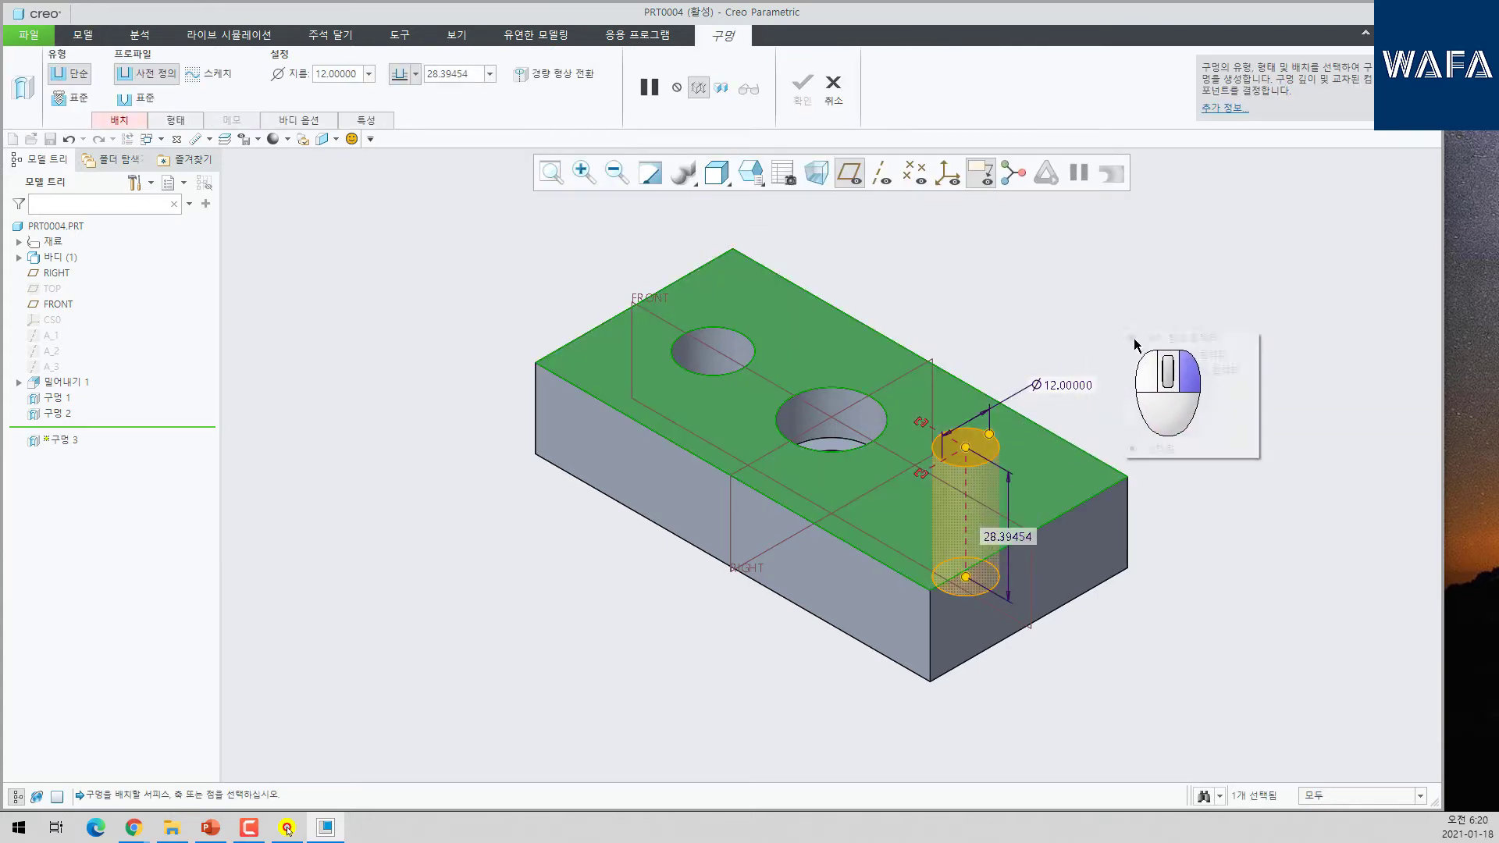
{"action": "right_click", "coordinate": [1138, 344]}
{"action": "left_click", "coordinate": [1171, 355]}
{"action": "left_click_drag", "start_coordinate": [922, 474], "coordinate": [905, 500]}
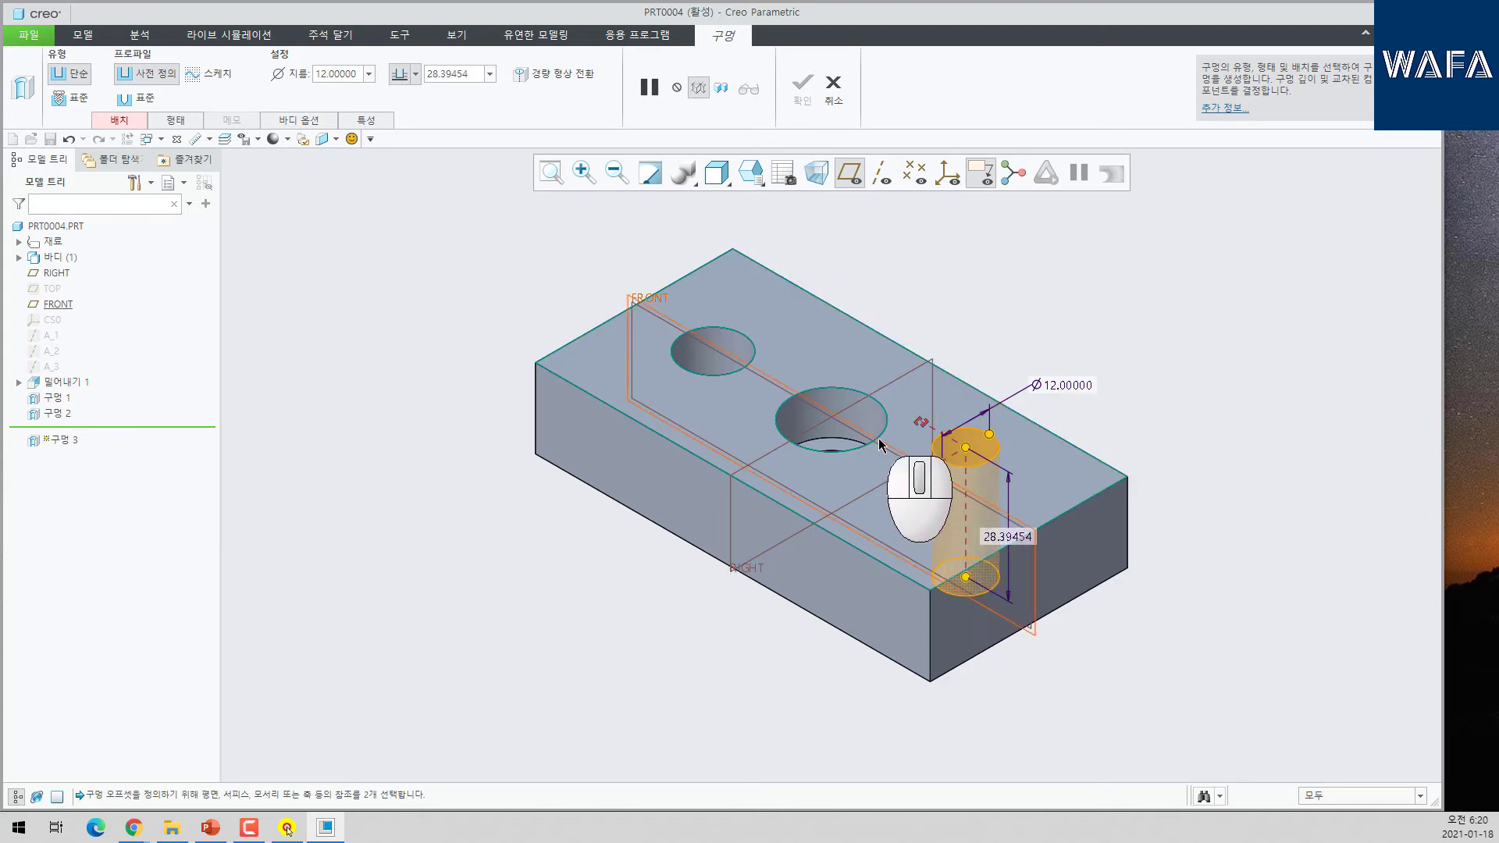
{"action": "left_click_drag", "start_coordinate": [921, 423], "coordinate": [874, 394]}
- Align the third hole with the FRONT plane and set its offset from the RIGHT plane to 30
{"action": "left_click", "coordinate": [121, 119]}
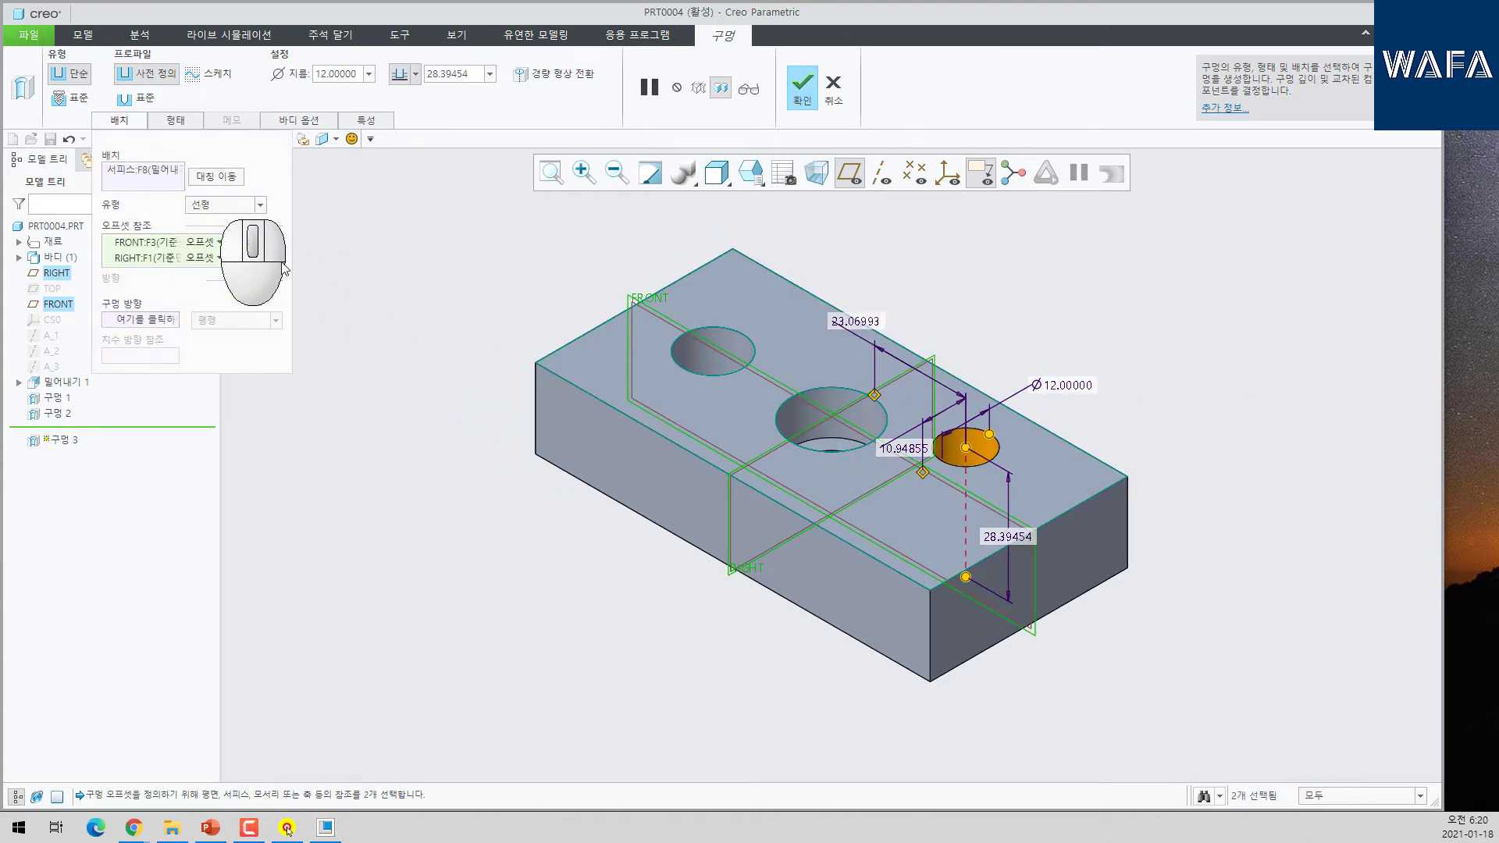
{"action": "left_click", "coordinate": [212, 244]}
{"action": "left_click", "coordinate": [197, 270]}
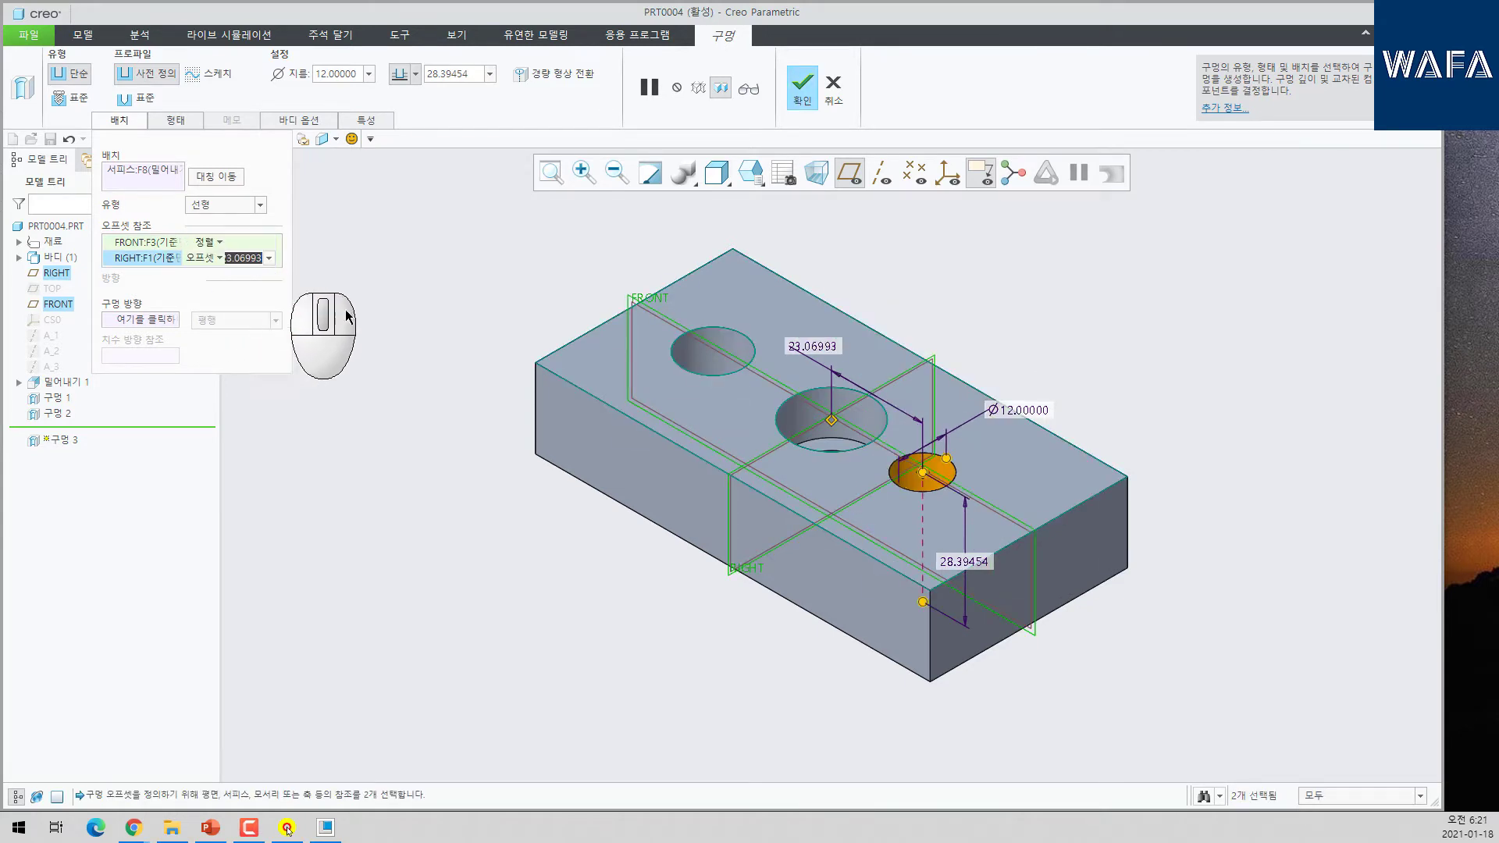
{"action": "type", "text": "30"}
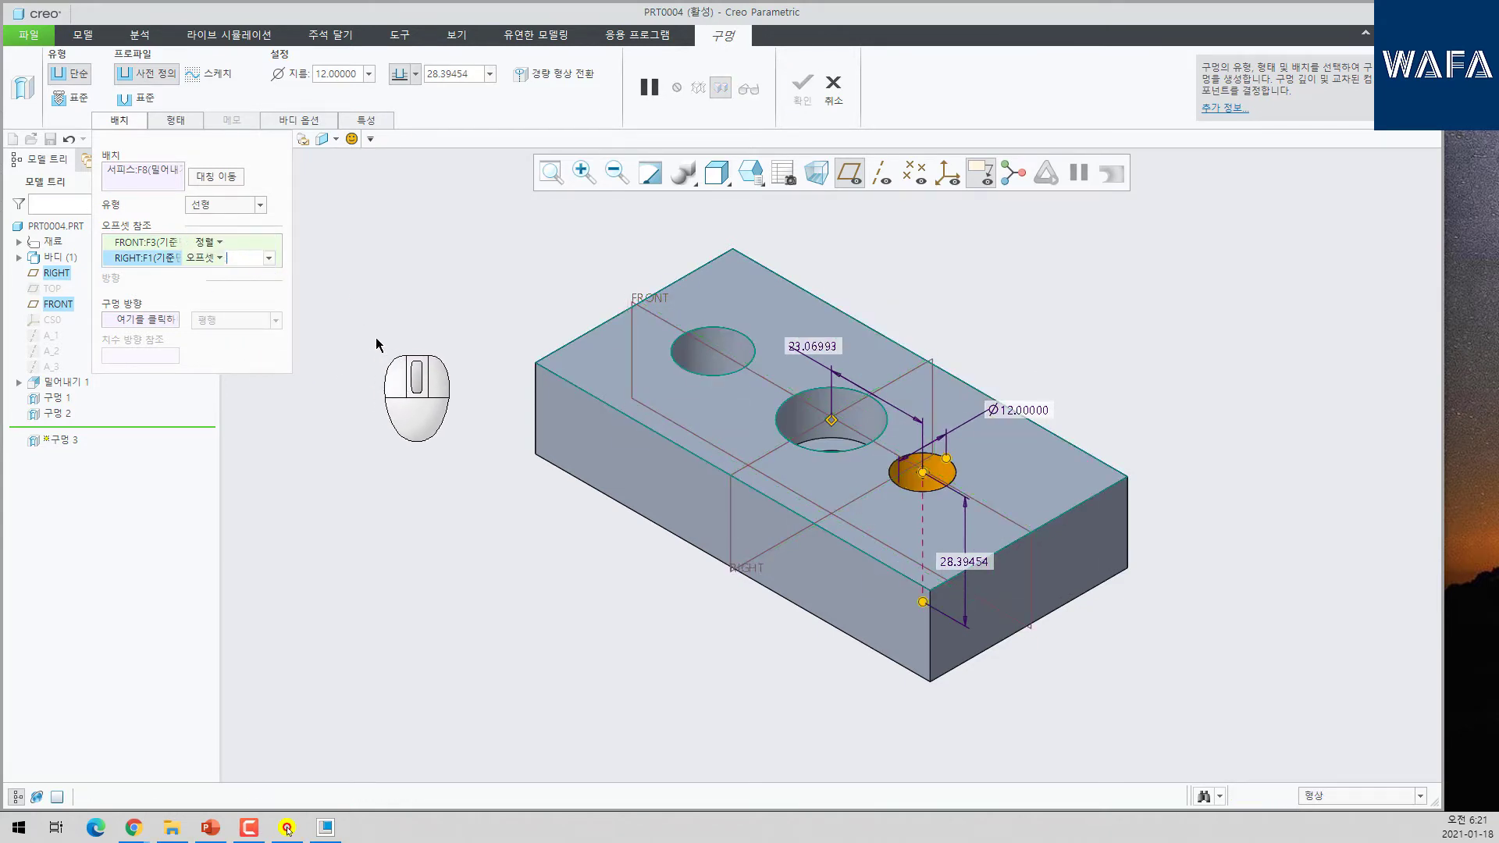
{"action": "key", "text": "Return"}
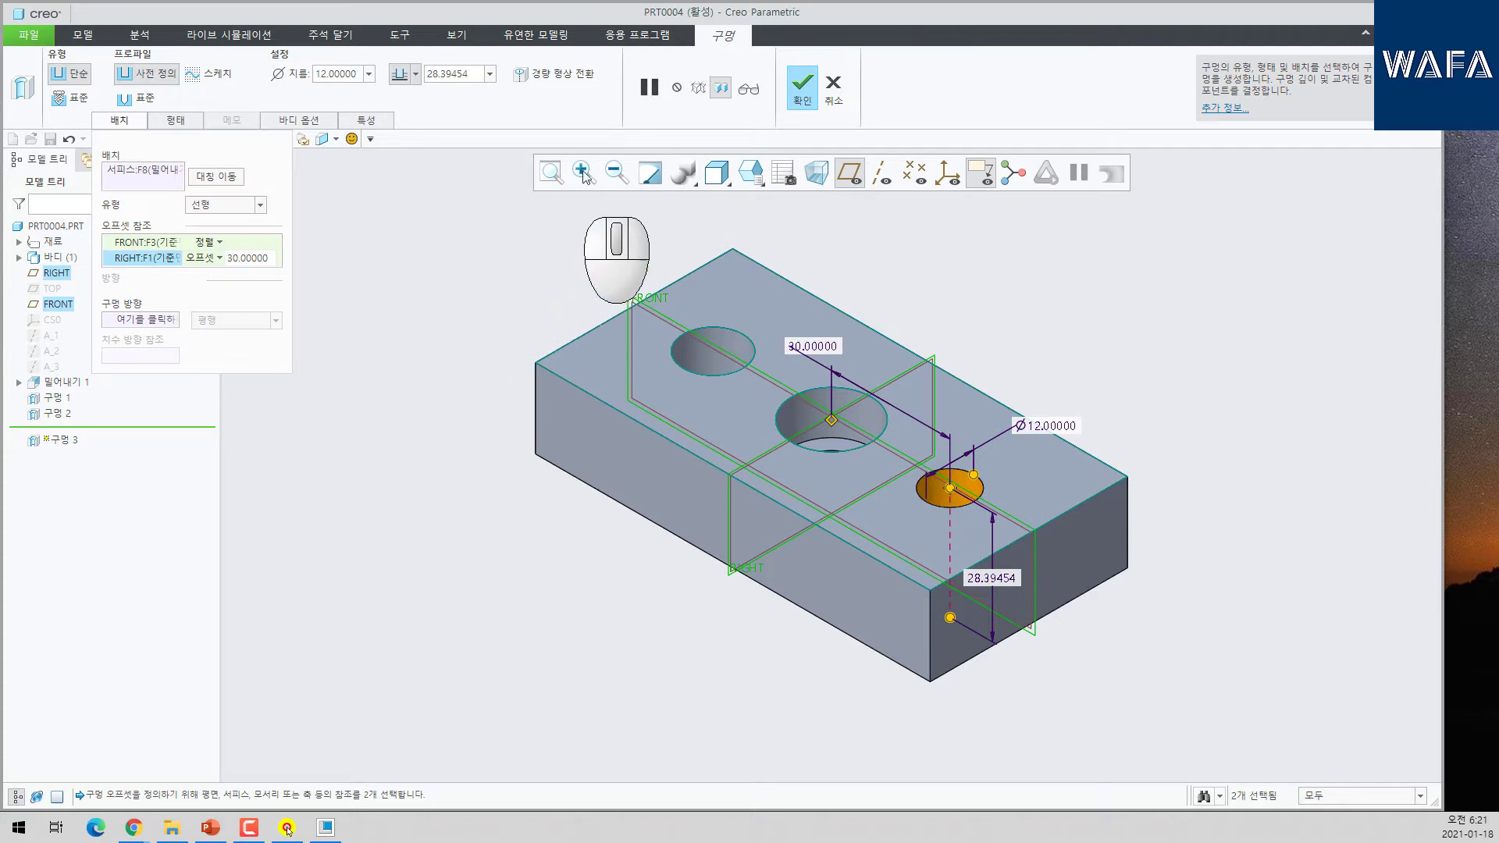
{"action": "left_click", "coordinate": [126, 122]}
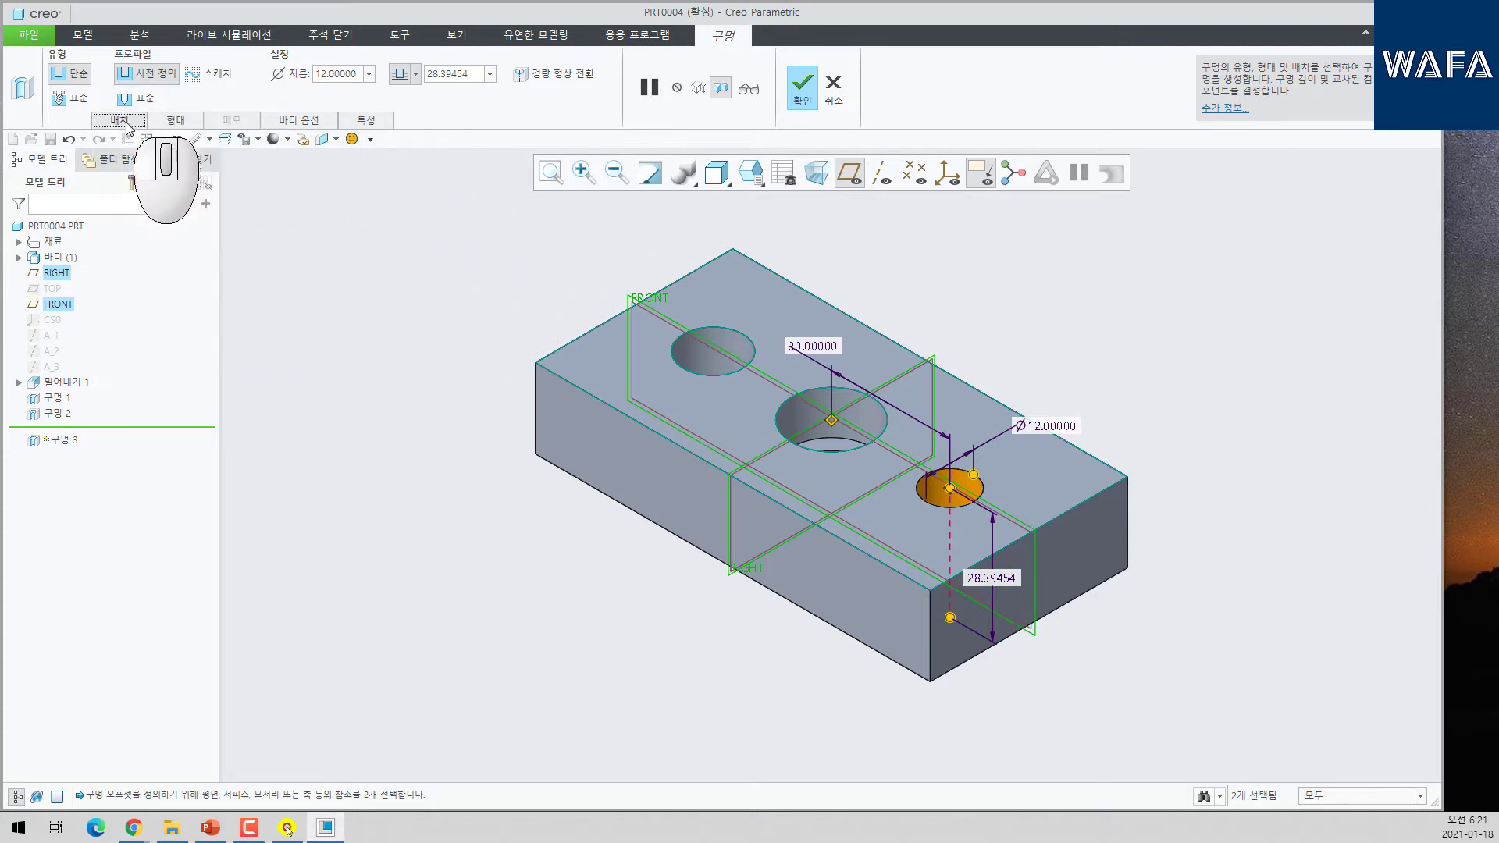
- Switch the third hole to a standard tapped hole, and review the available ISO screw sizes and the hole note
{"action": "left_click", "coordinate": [69, 98]}
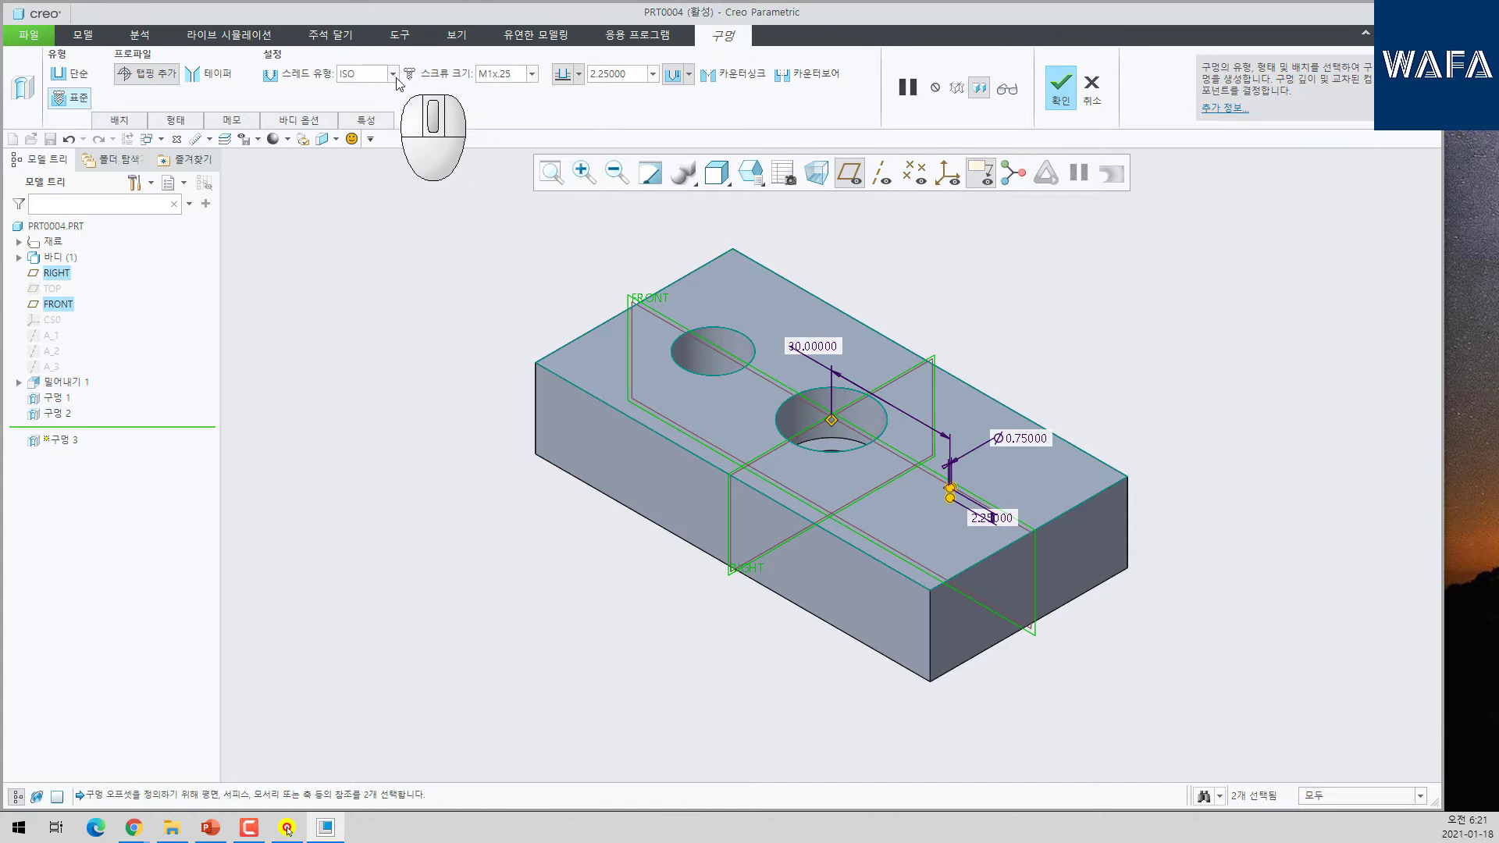
{"action": "left_click", "coordinate": [533, 75]}
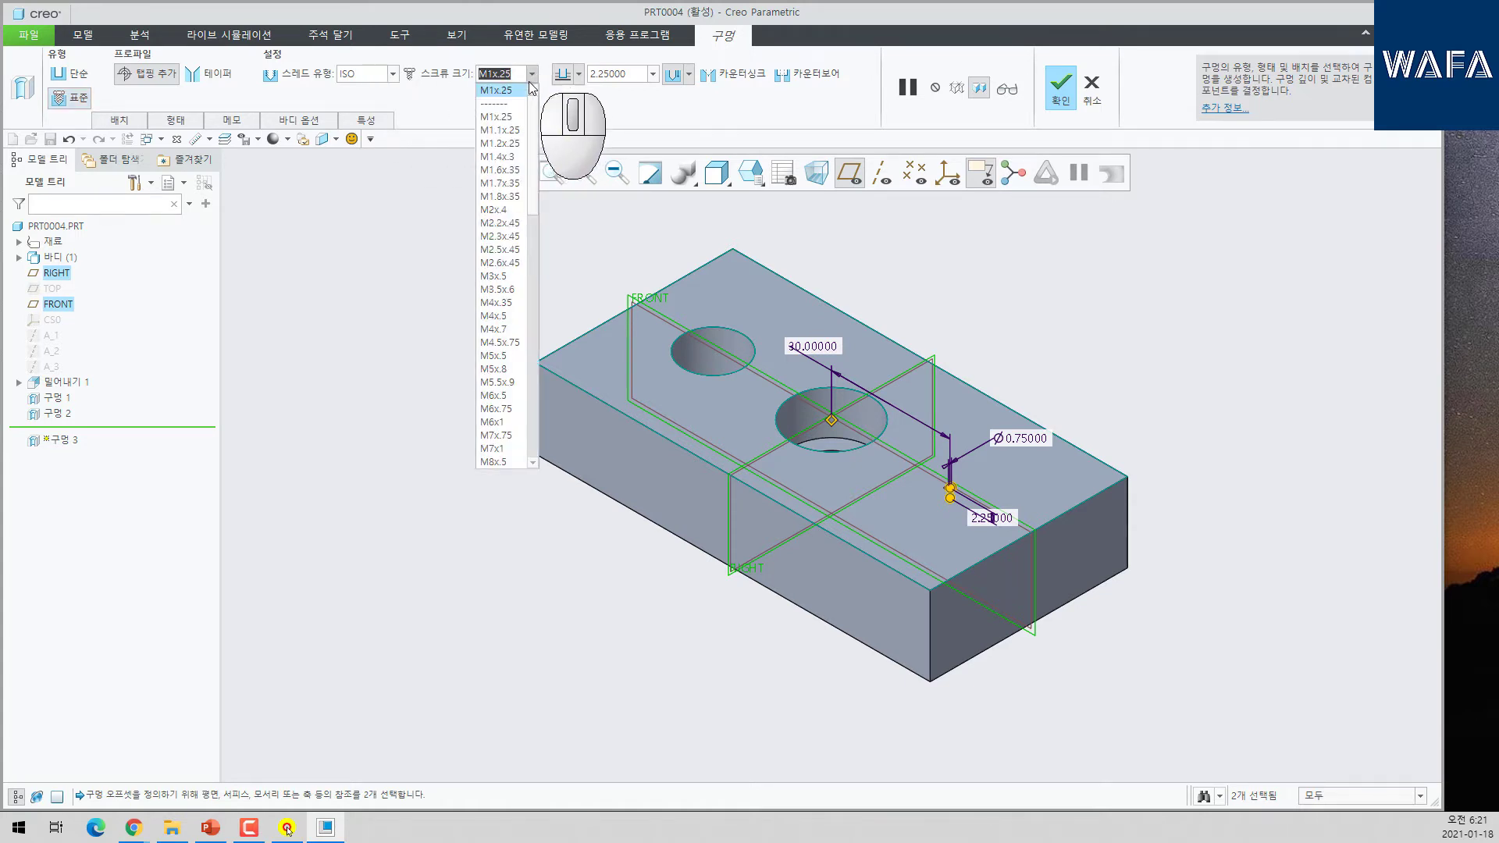
{"action": "scroll", "coordinate": [509, 186], "scroll_direction": "down", "scroll_amount": 5}
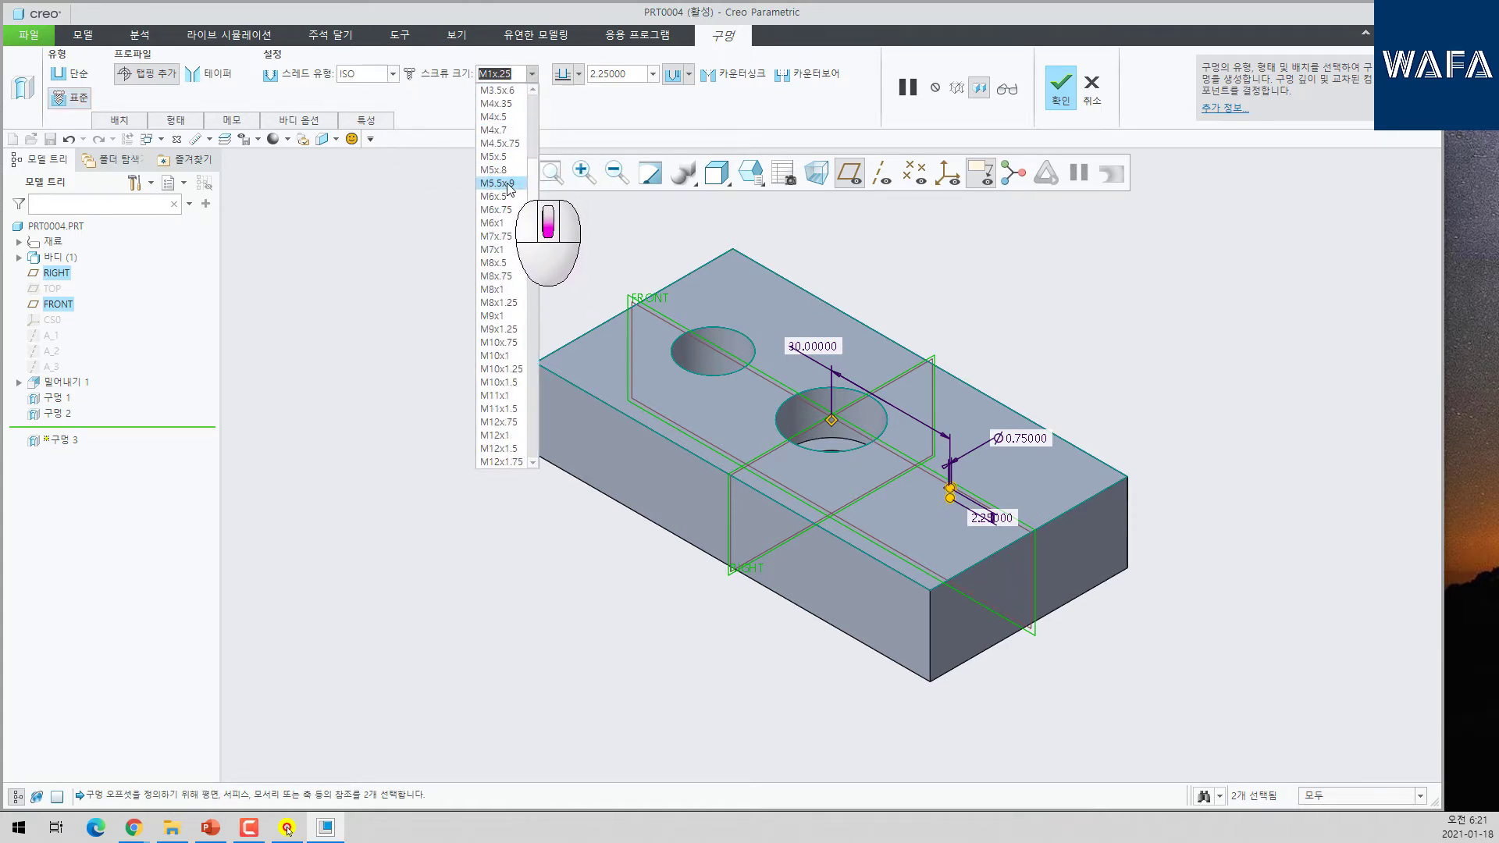
{"action": "left_click", "coordinate": [573, 106]}
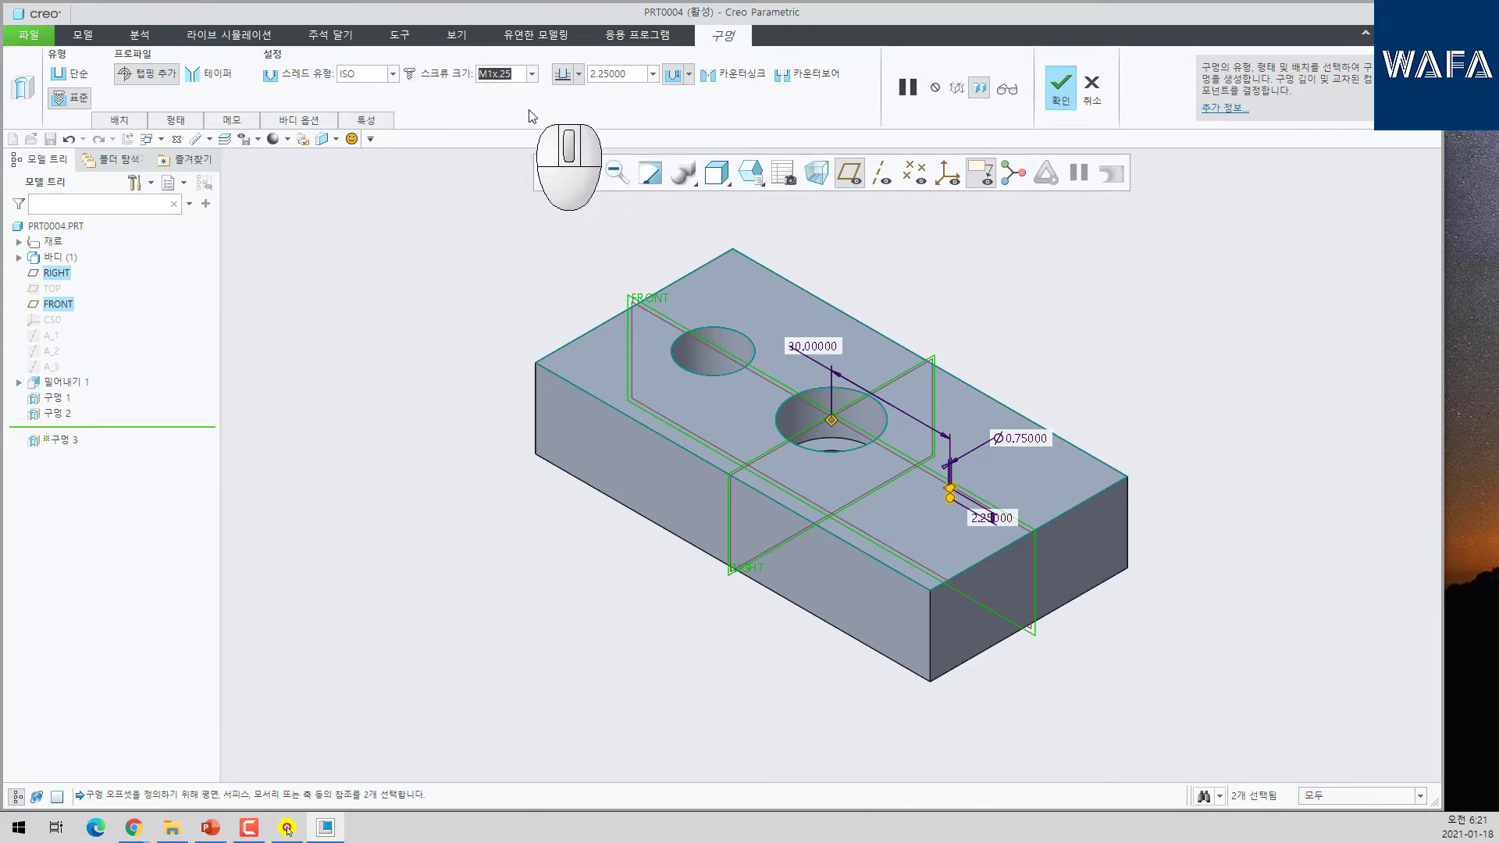
{"action": "left_click", "coordinate": [232, 119]}
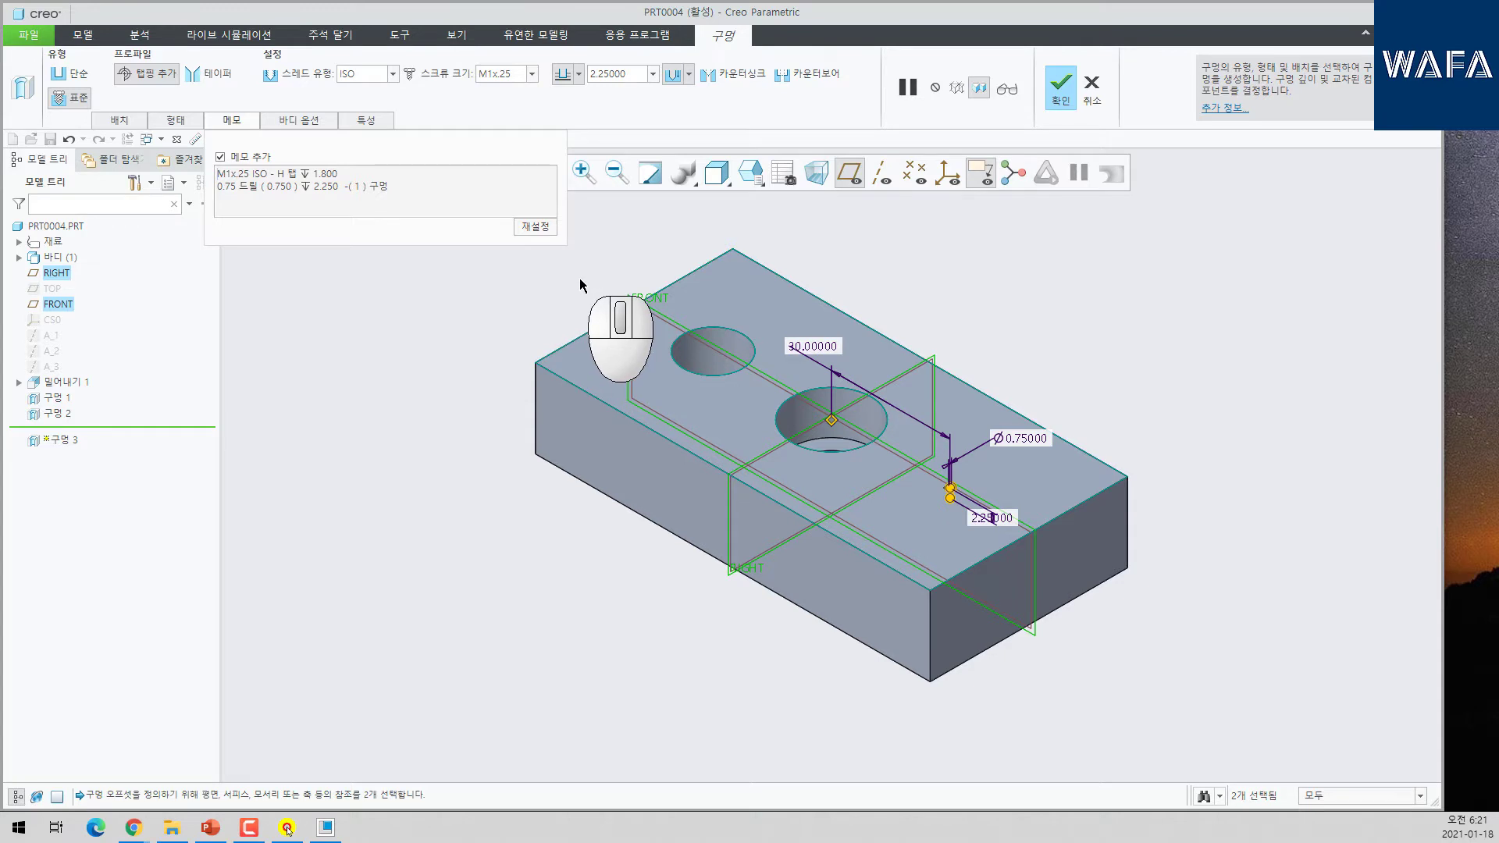
{"action": "left_click", "coordinate": [488, 109]}
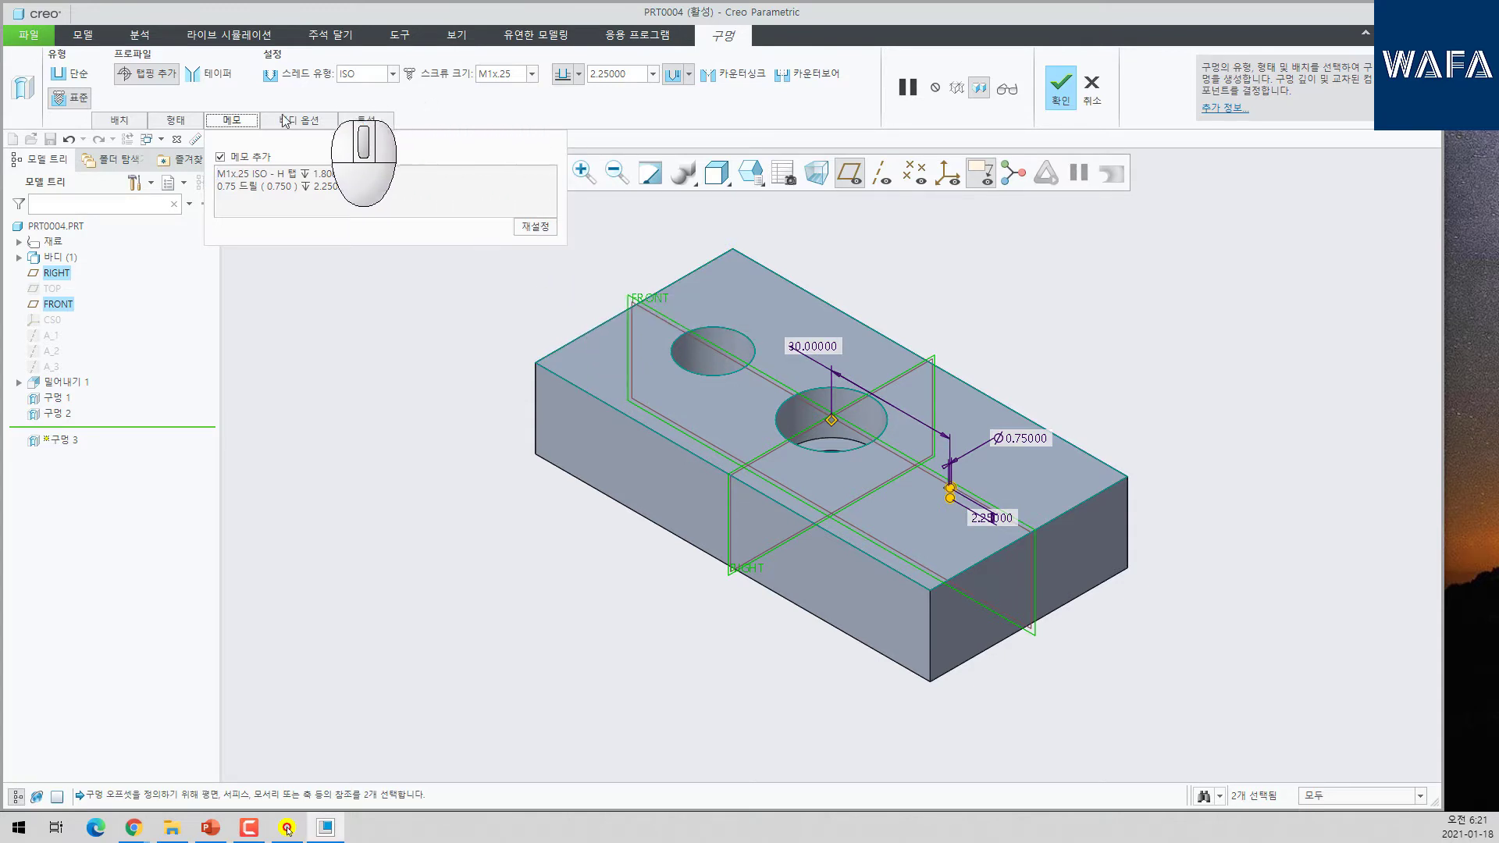
{"action": "left_click", "coordinate": [238, 122]}
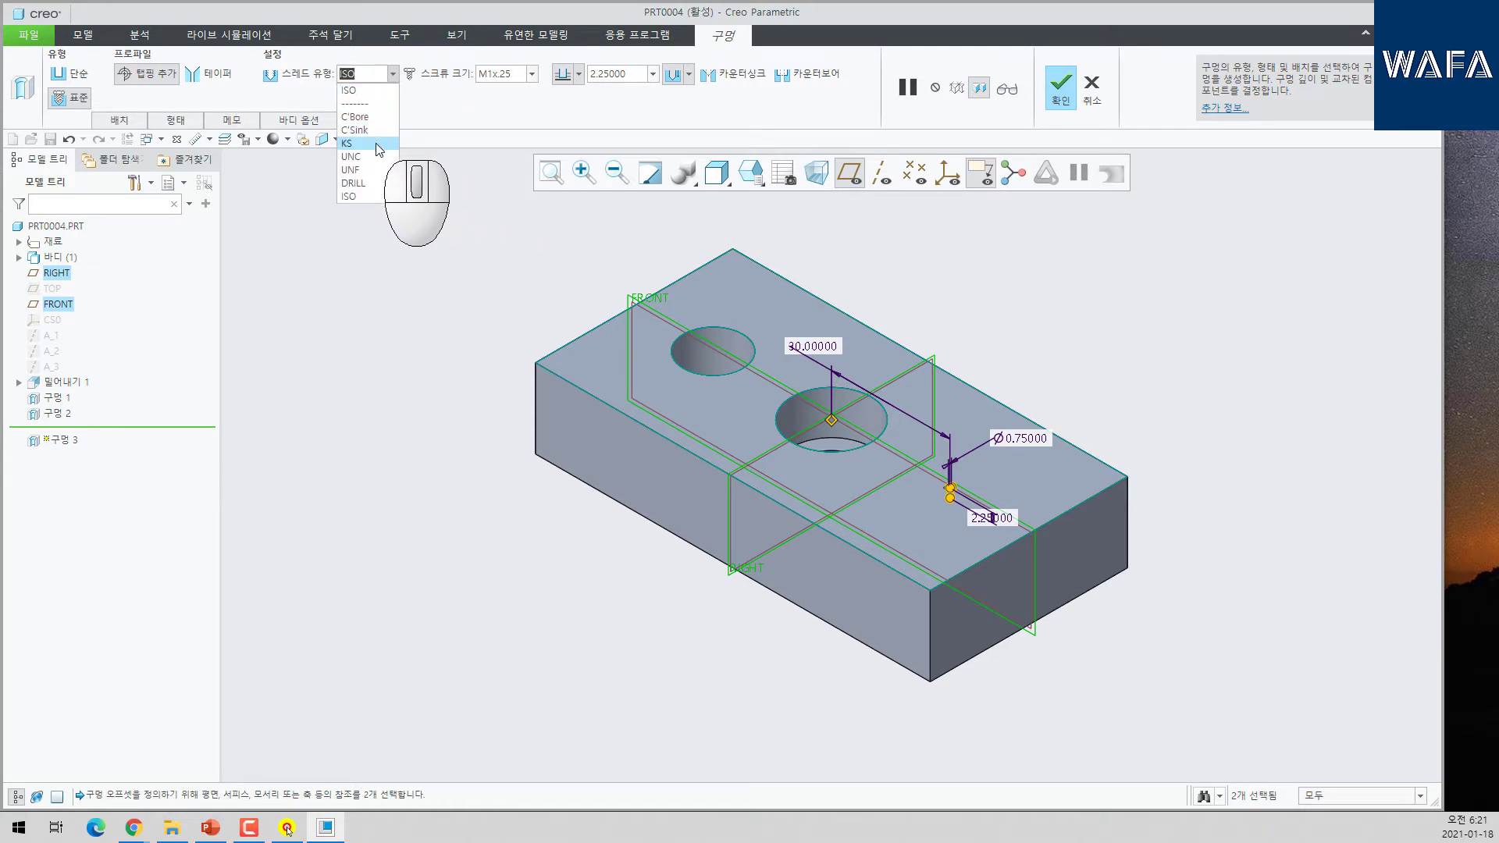
- Set the tapped hole to the KS thread type with screw size M10x1.5 and a through-all depth
{"action": "left_click", "coordinate": [378, 145]}
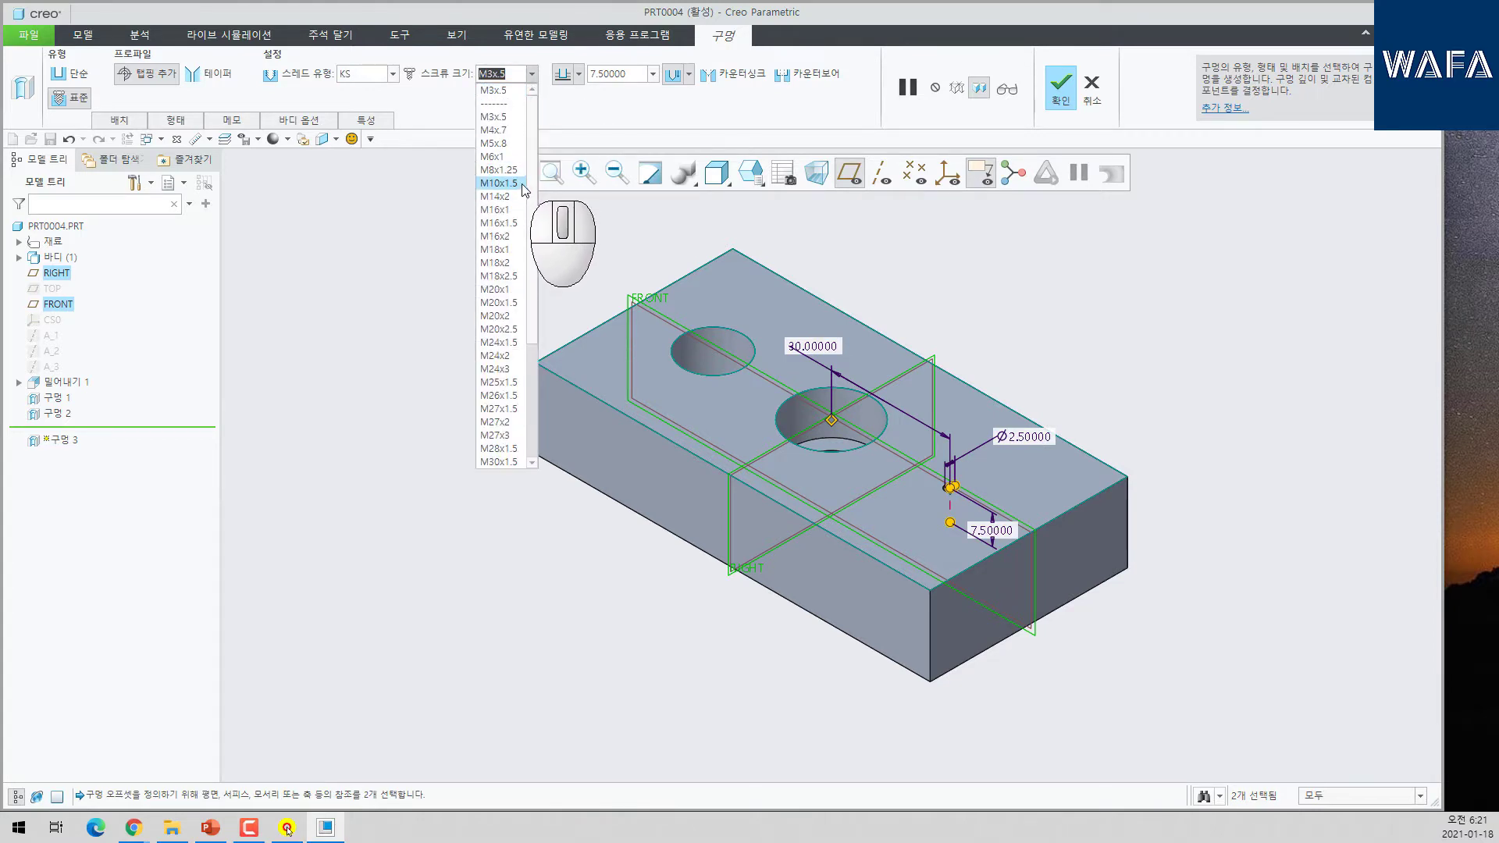
{"action": "left_click", "coordinate": [522, 184]}
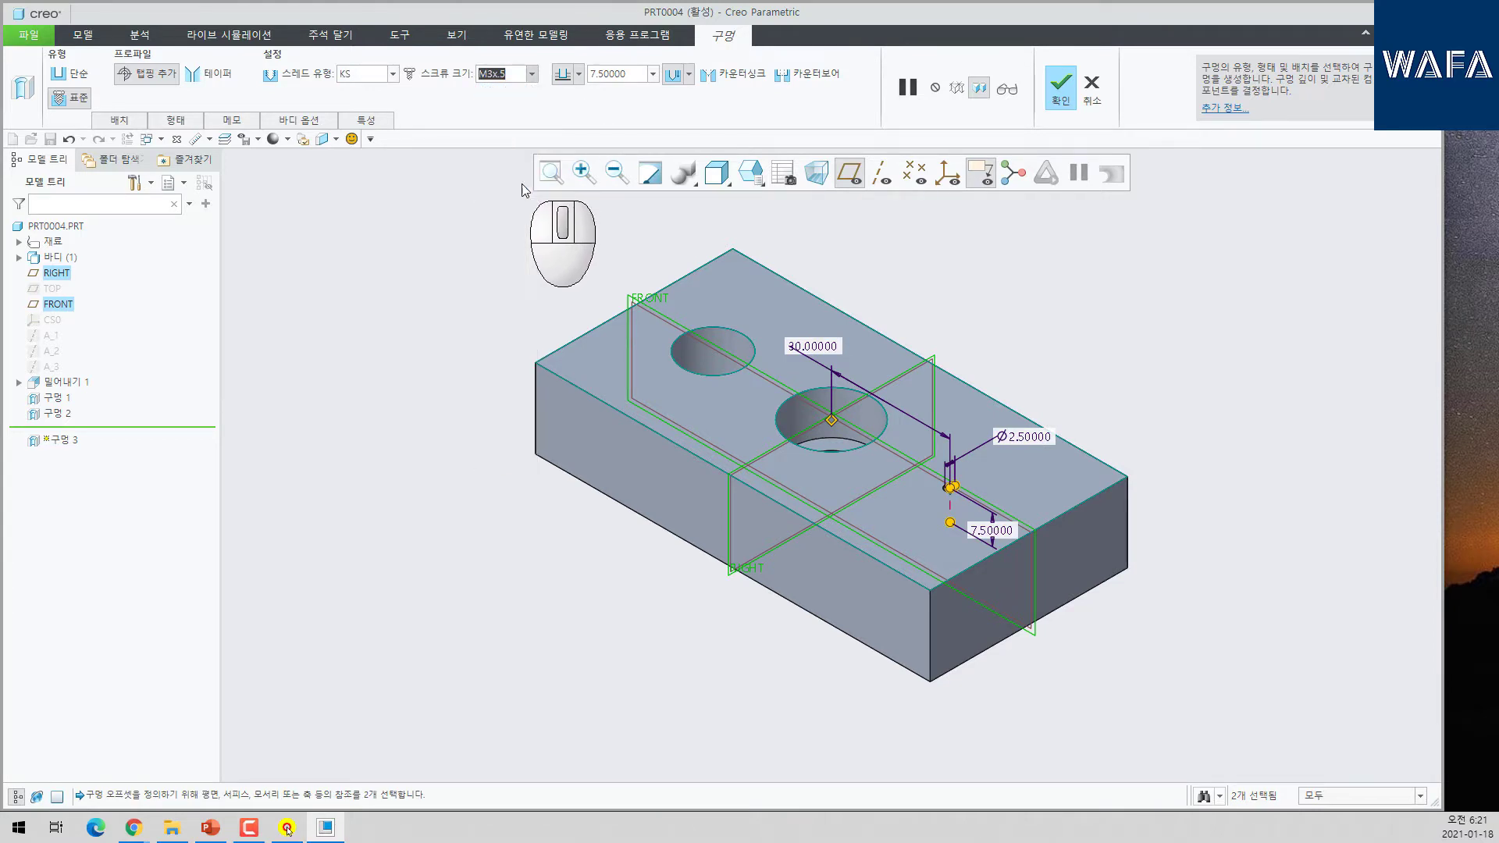
{"action": "left_click", "coordinate": [579, 74]}
{"action": "left_click", "coordinate": [568, 147]}
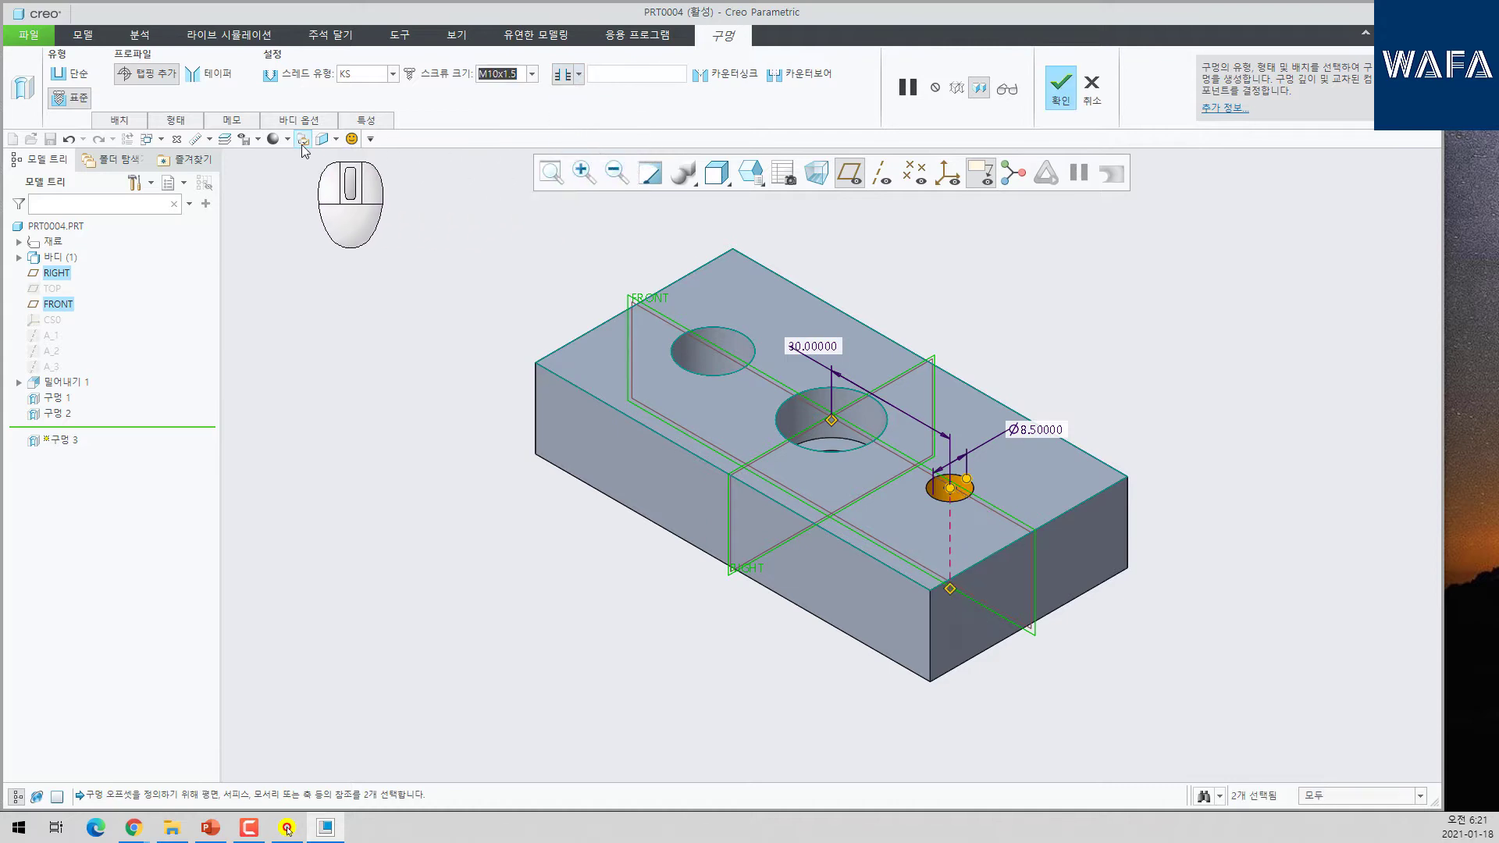
- Run the thread through the full depth of the hole, check the hole note, and complete the hole
{"action": "left_click", "coordinate": [186, 124]}
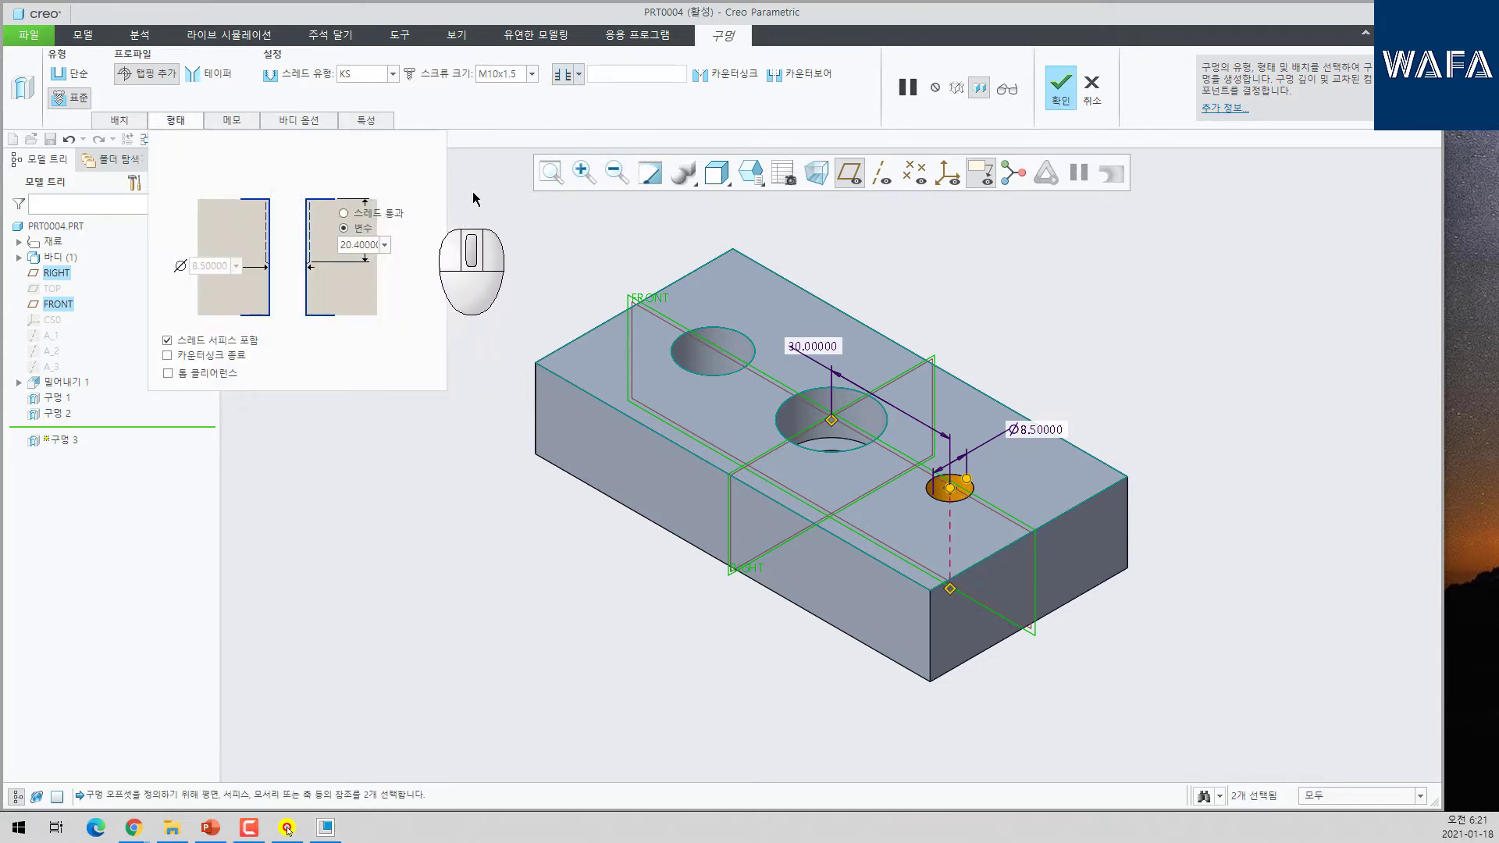
{"action": "left_click", "coordinate": [345, 213]}
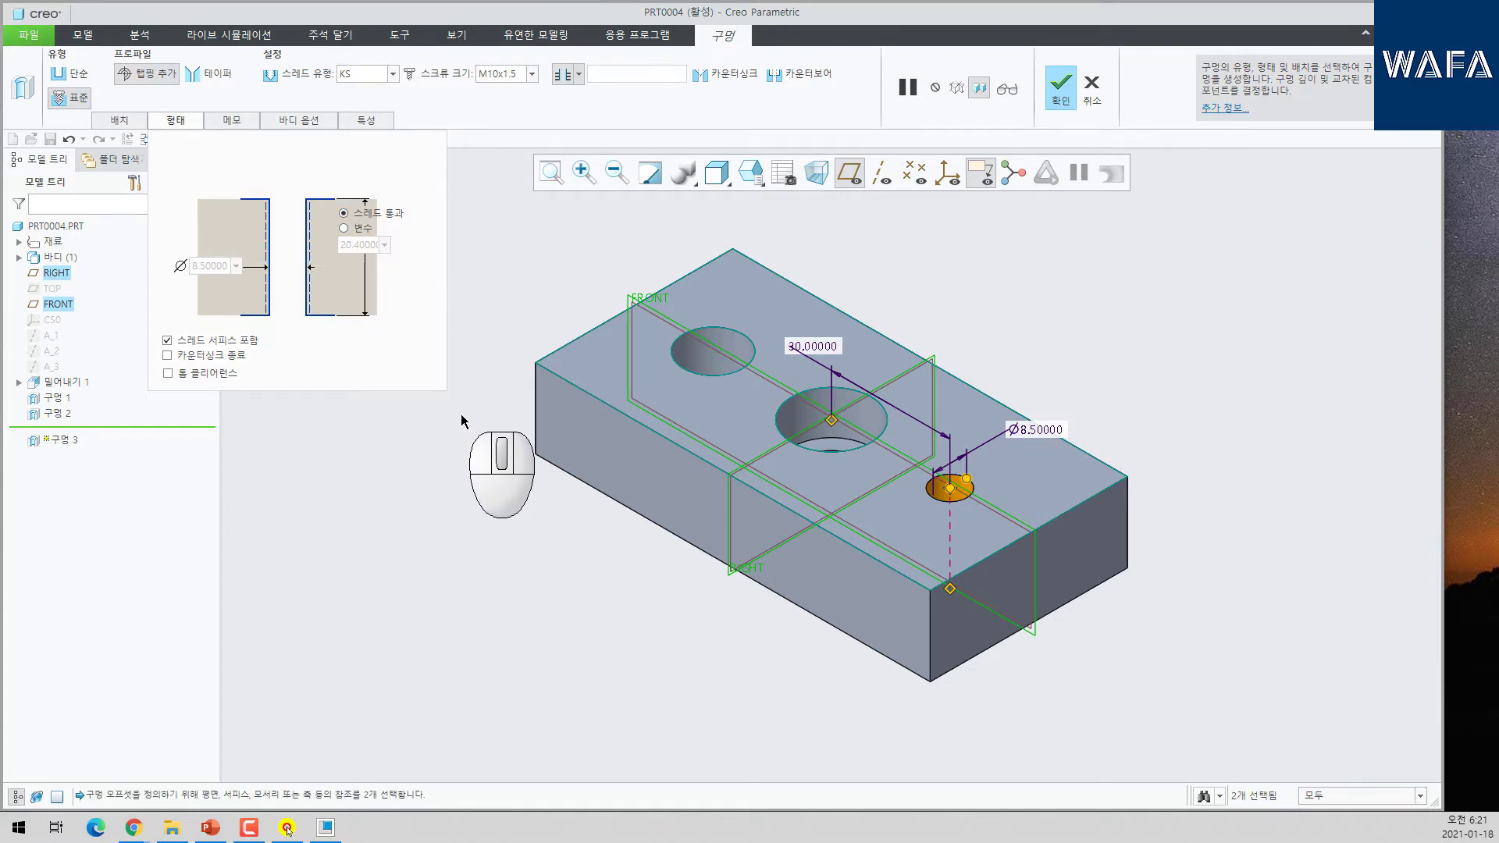
{"action": "left_click", "coordinate": [235, 123]}
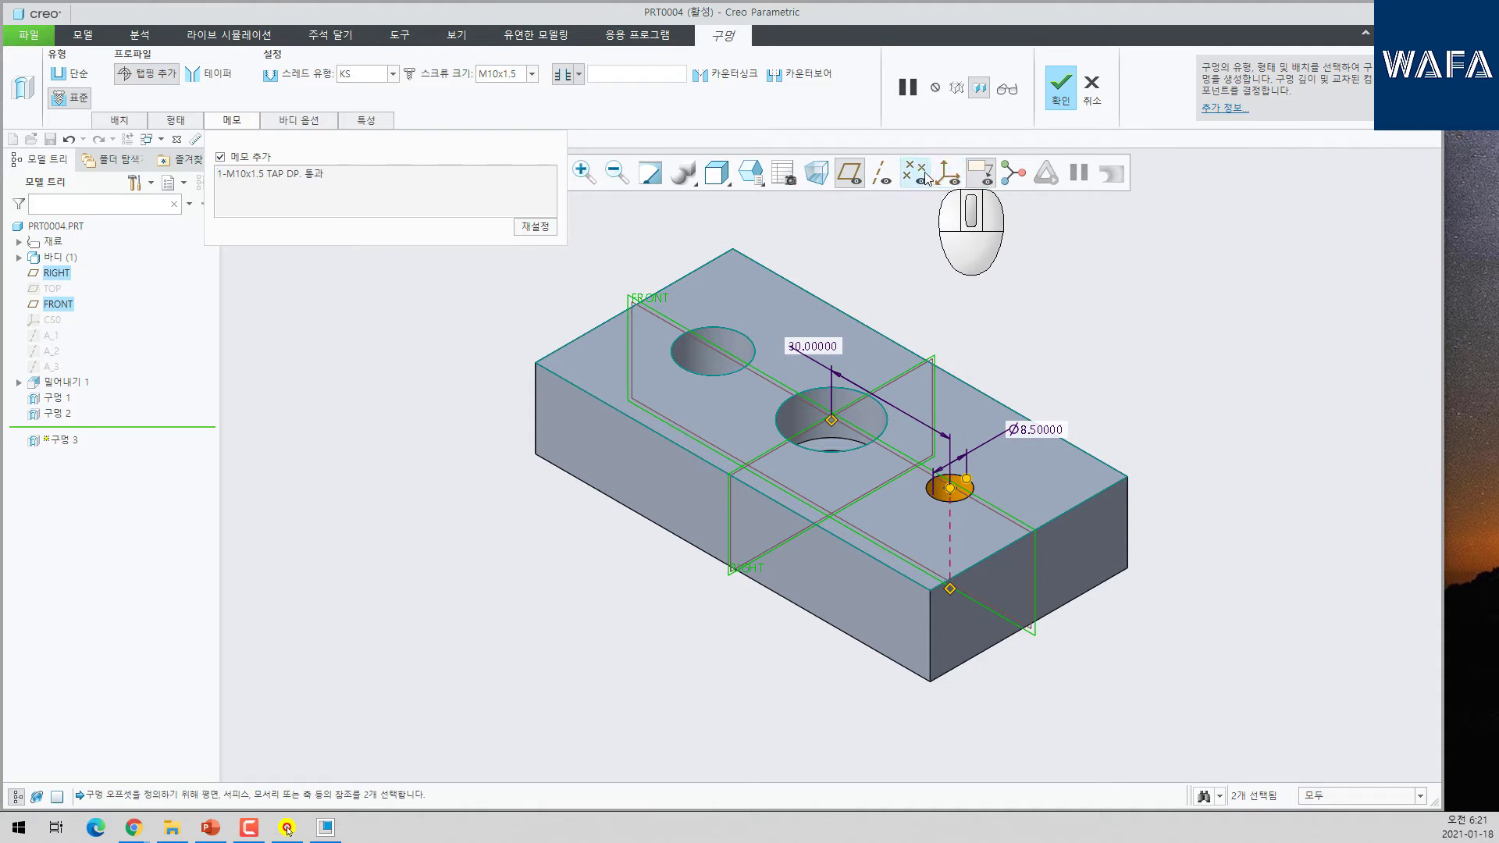
{"action": "left_click", "coordinate": [1061, 92]}
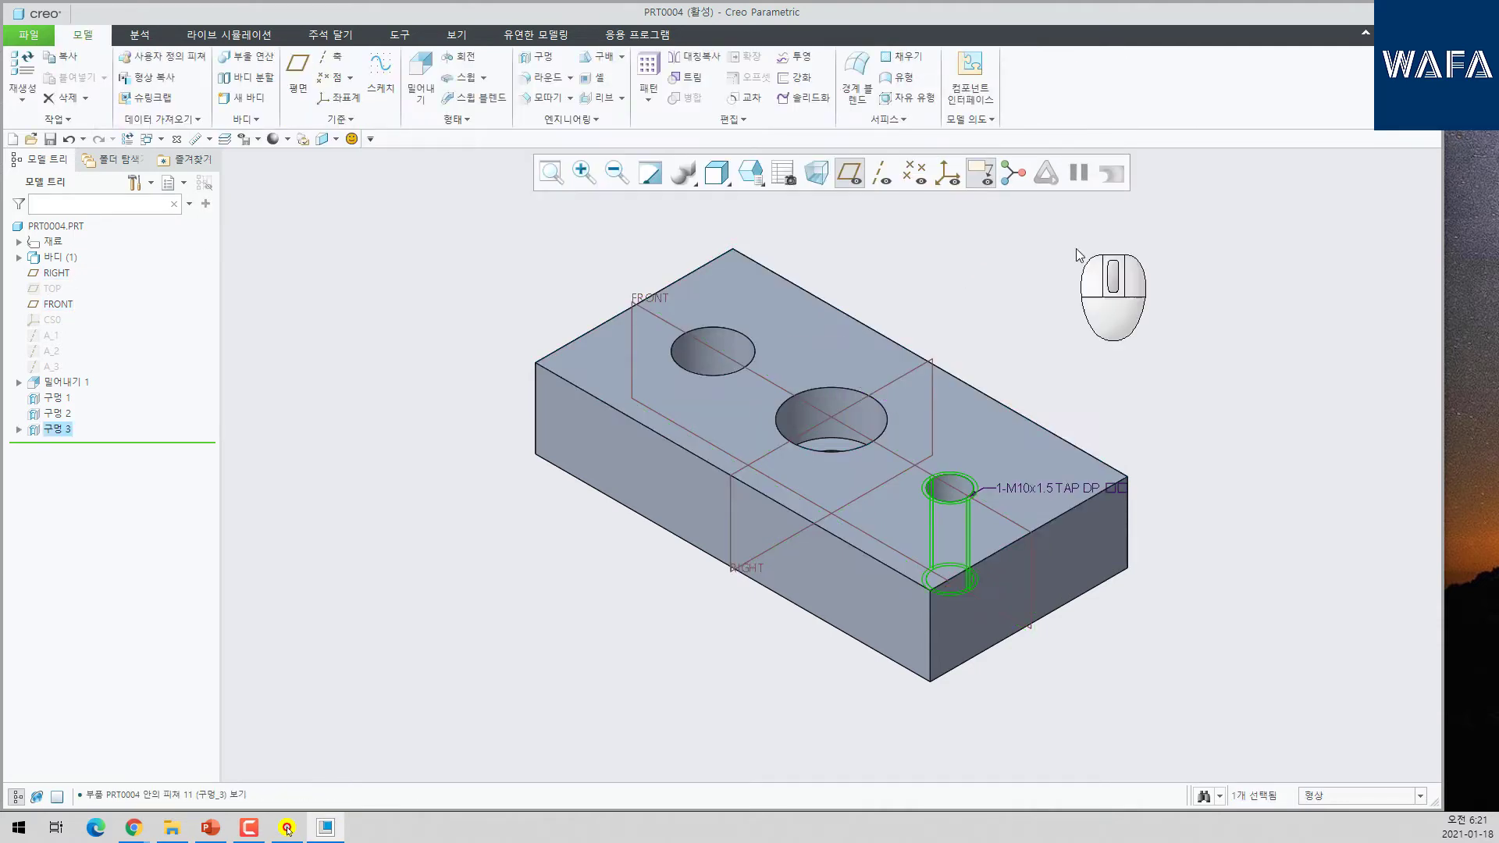
{"action": "left_click", "coordinate": [1114, 306]}
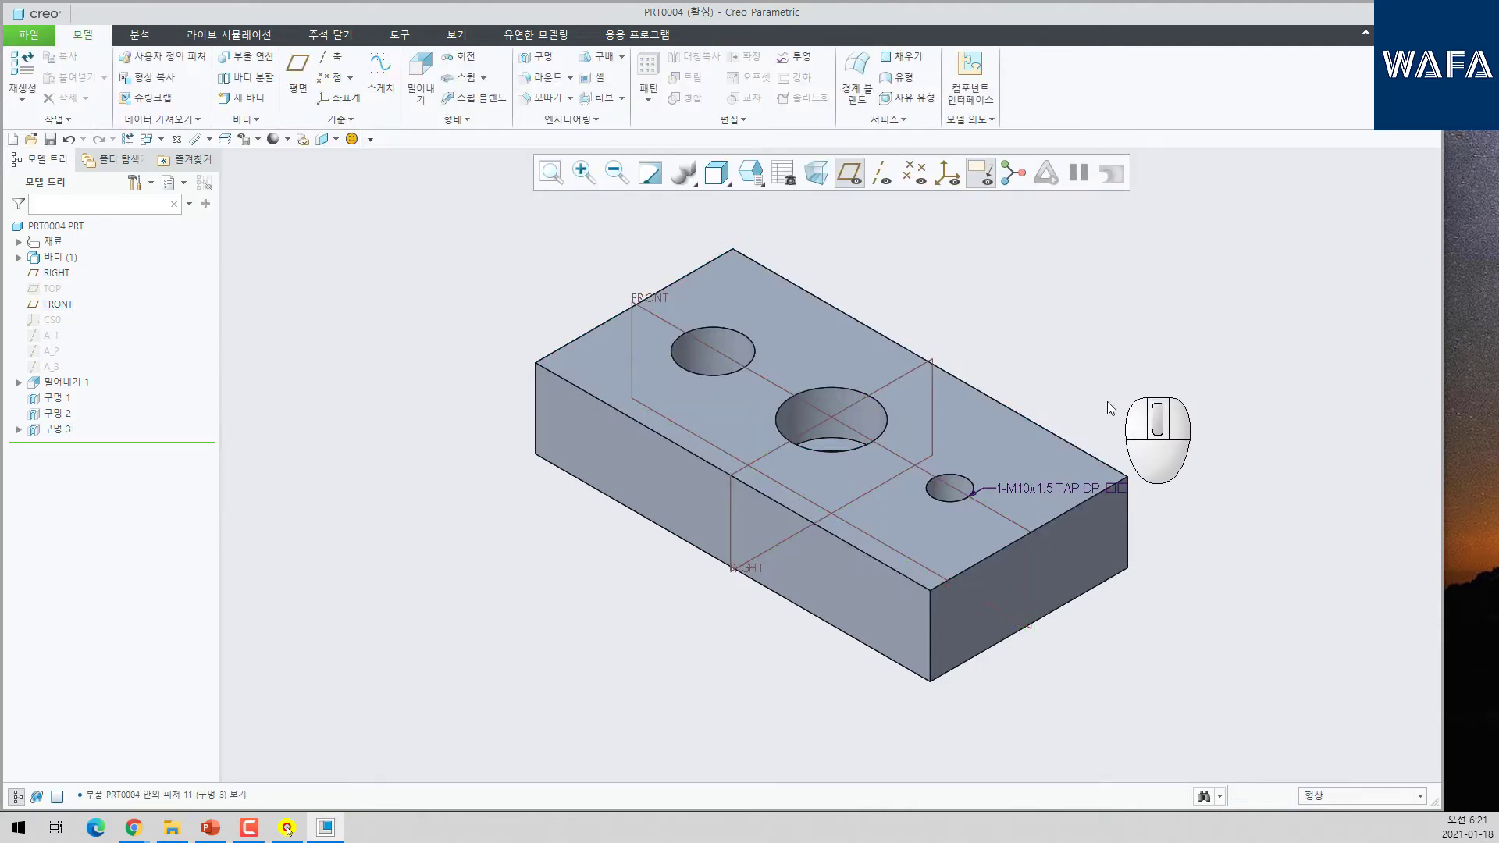
- Hide the datum planes and delete the extruded block together with its three holes
{"action": "left_click", "coordinate": [849, 175]}
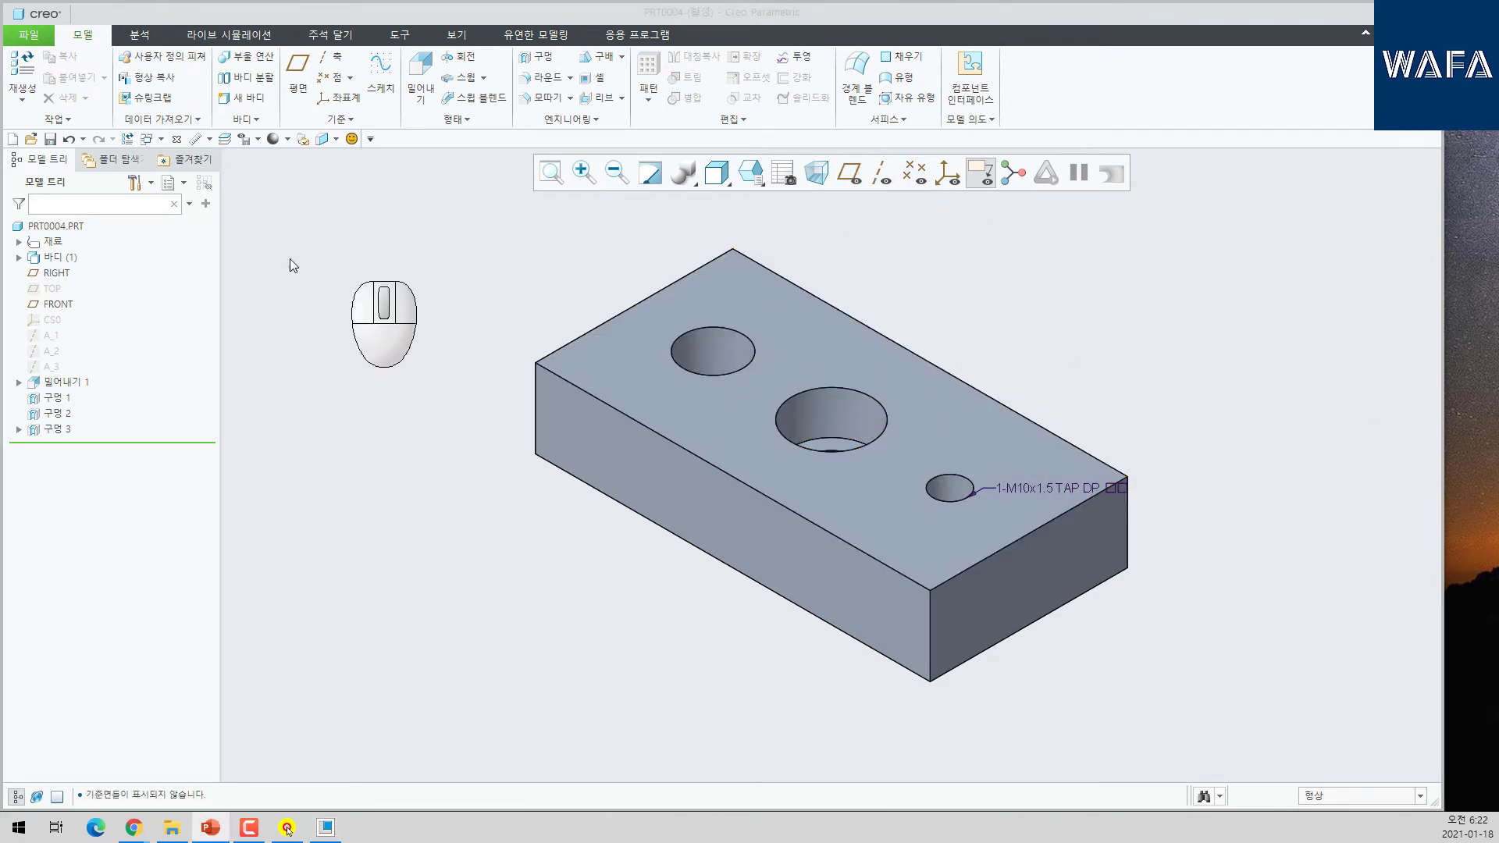
{"action": "left_click", "coordinate": [65, 380]}
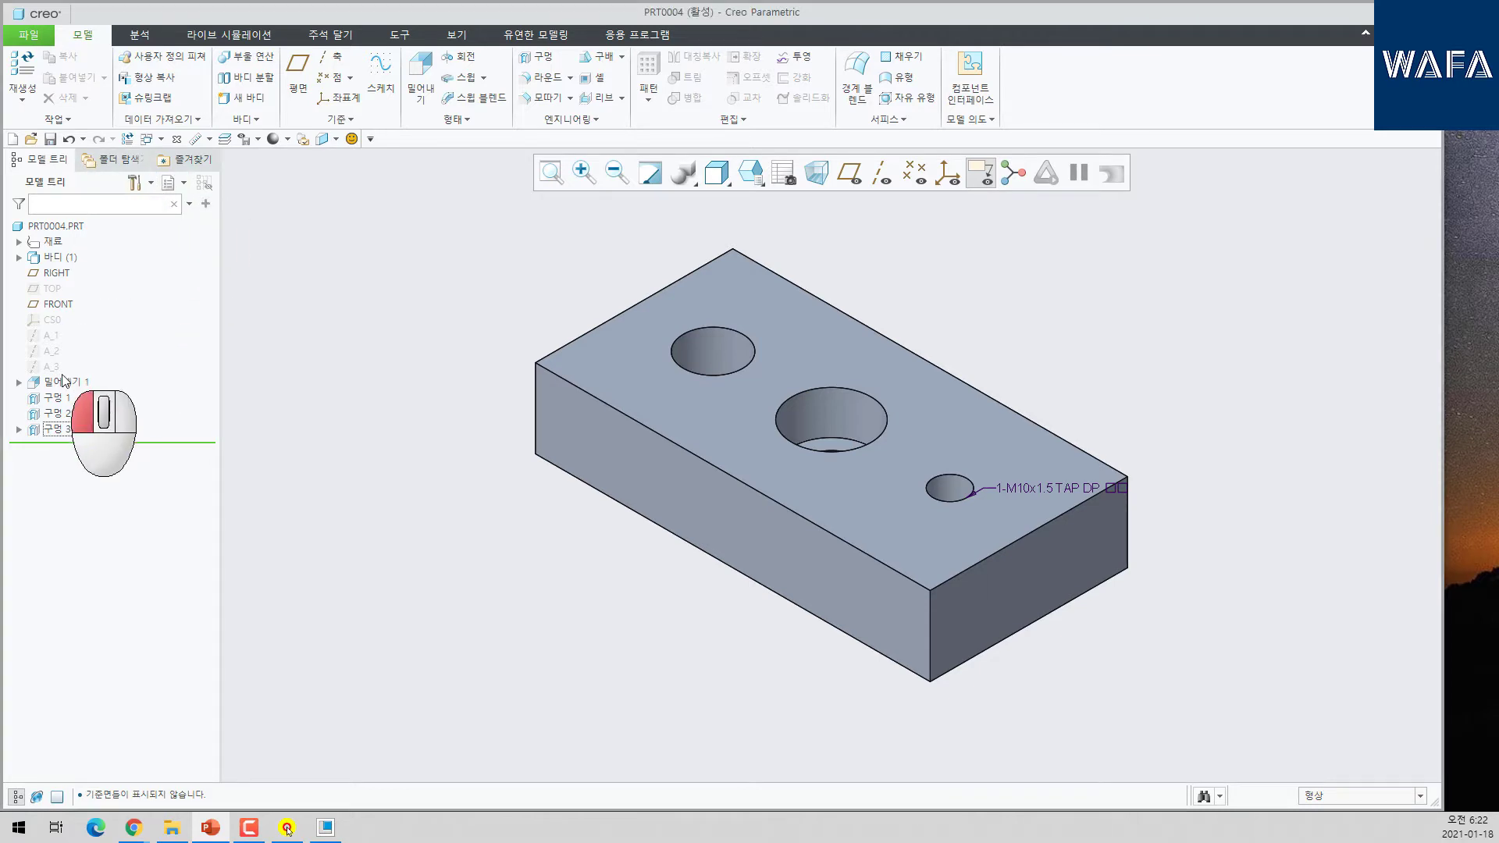
{"action": "key", "text": "Delete"}
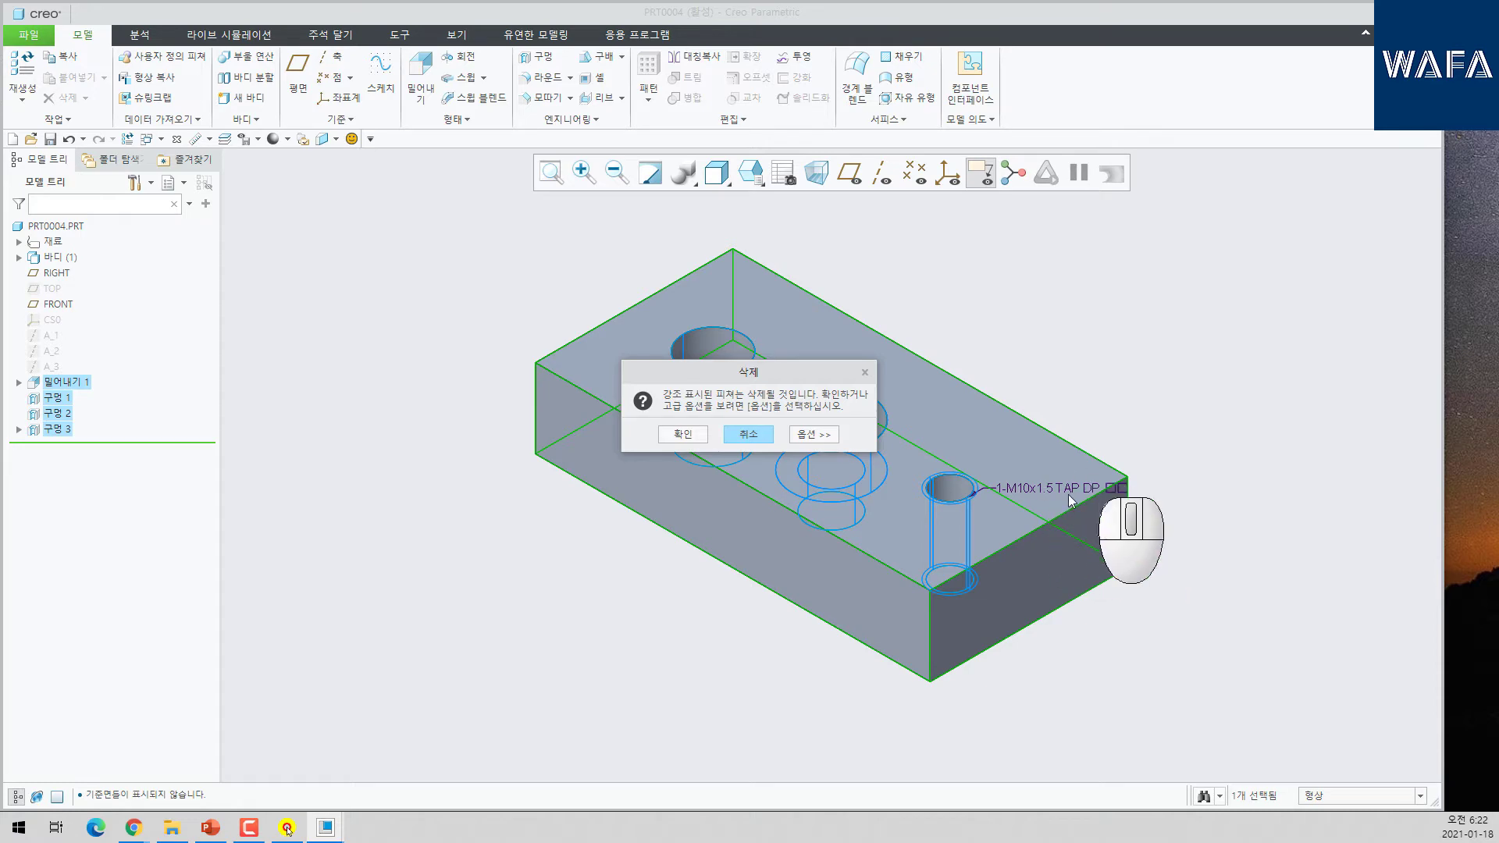
{"action": "left_click", "coordinate": [682, 434]}
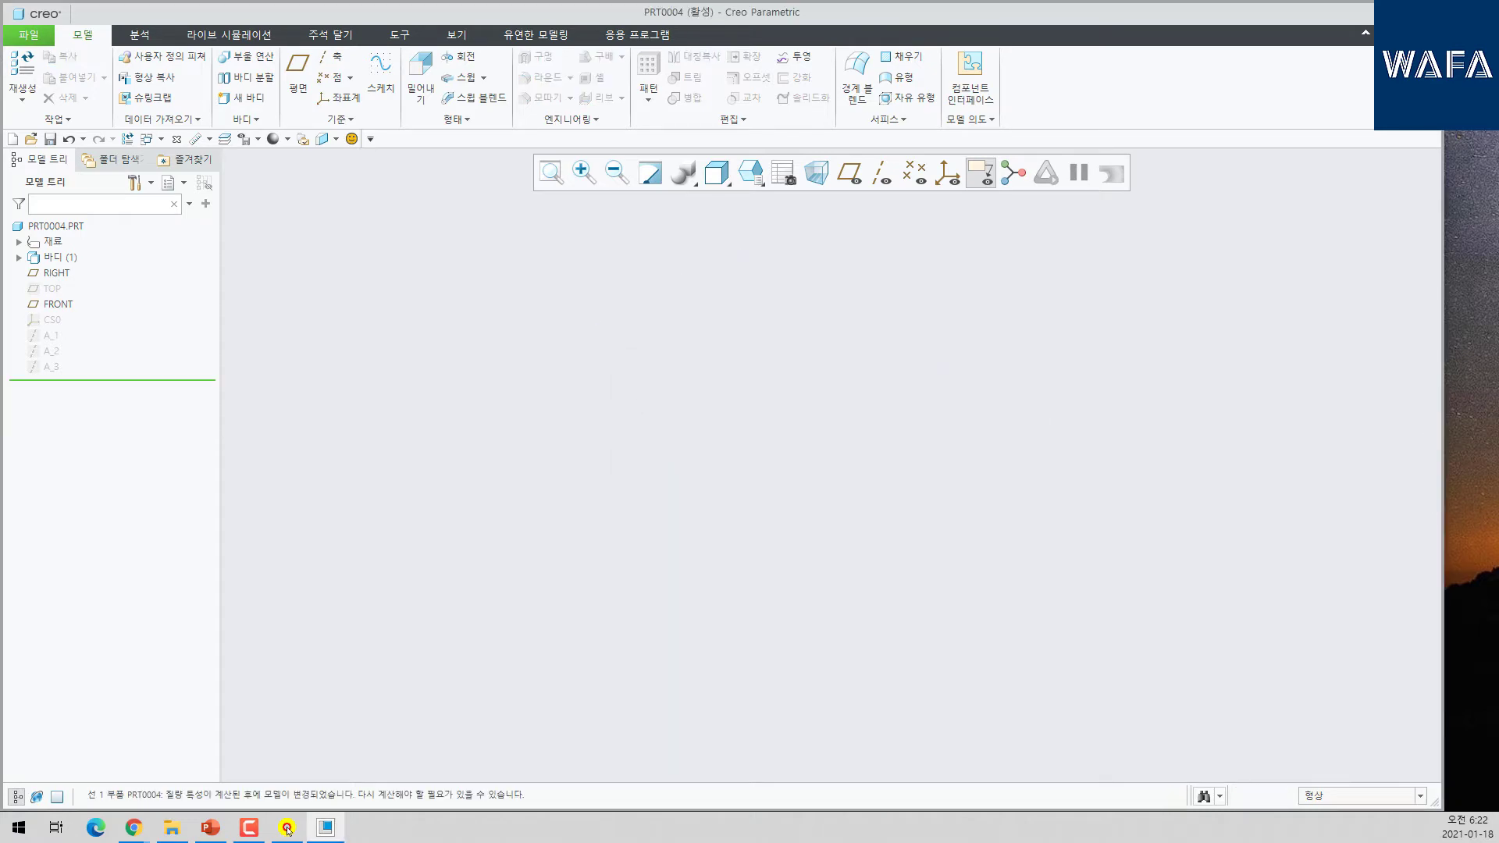
- Check the exercise drawing, start an extrusion on the TOP plane, and sketch a square about 101 mm wide with one corner at the origin
{"action": "left_click_drag", "start_coordinate": [1496, 17], "coordinate": [611, 64]}
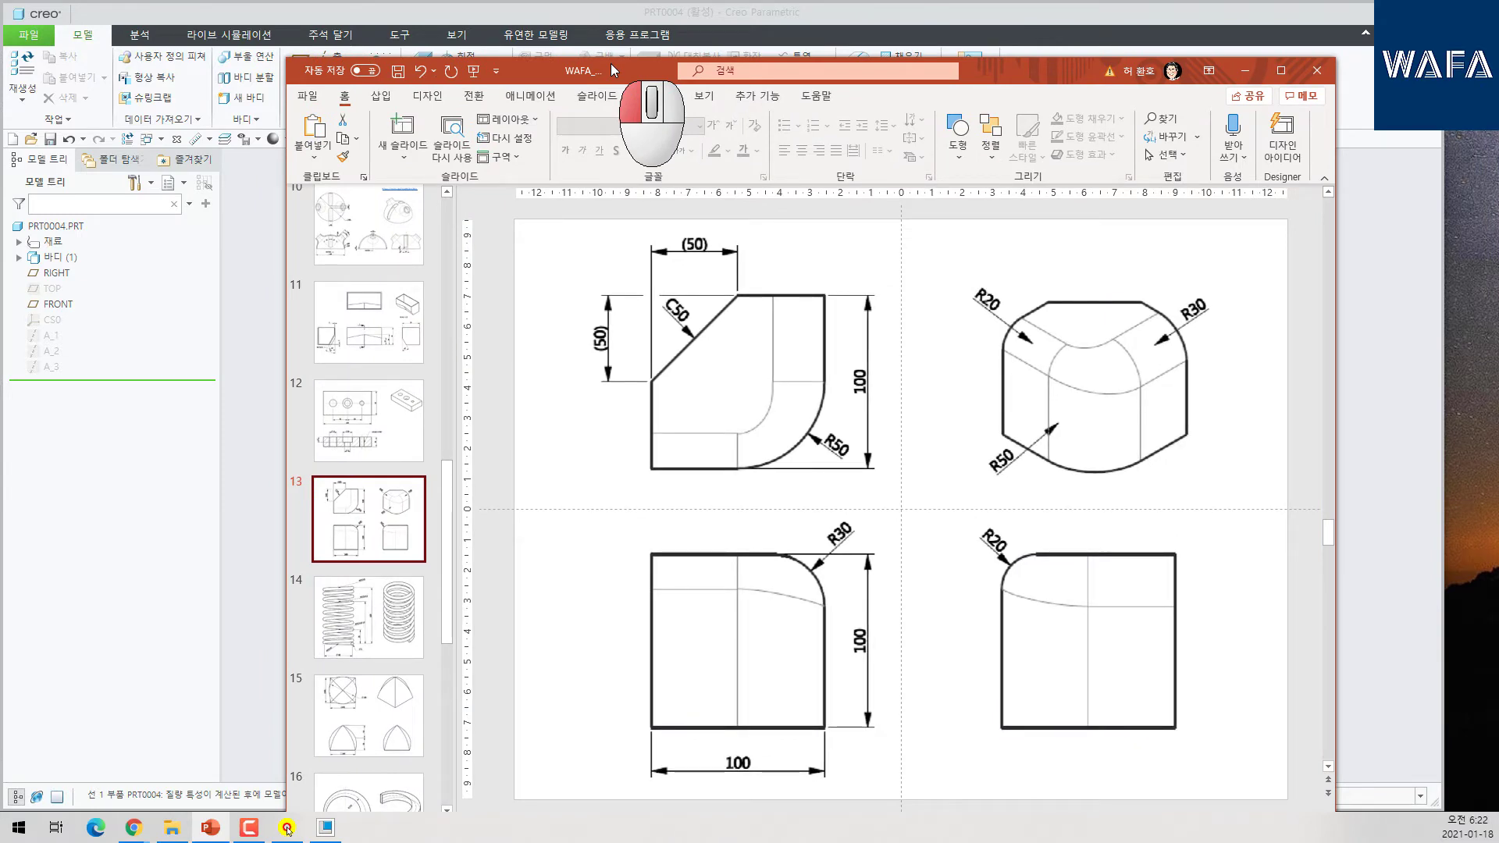
{"action": "left_click_drag", "start_coordinate": [611, 64], "coordinate": [1498, 54]}
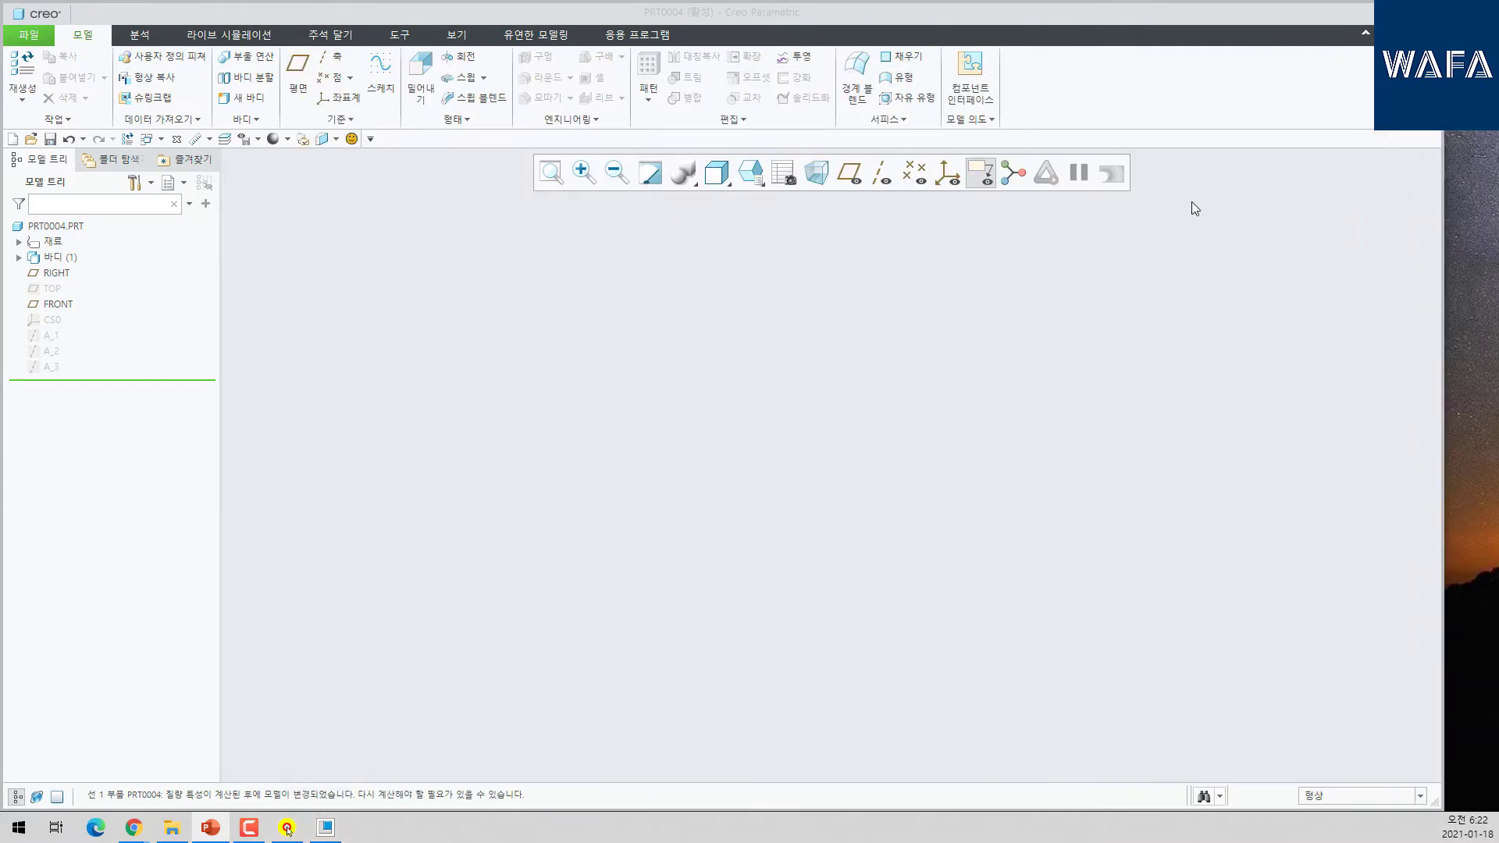
{"action": "left_click", "coordinate": [663, 391]}
{"action": "left_click", "coordinate": [420, 78]}
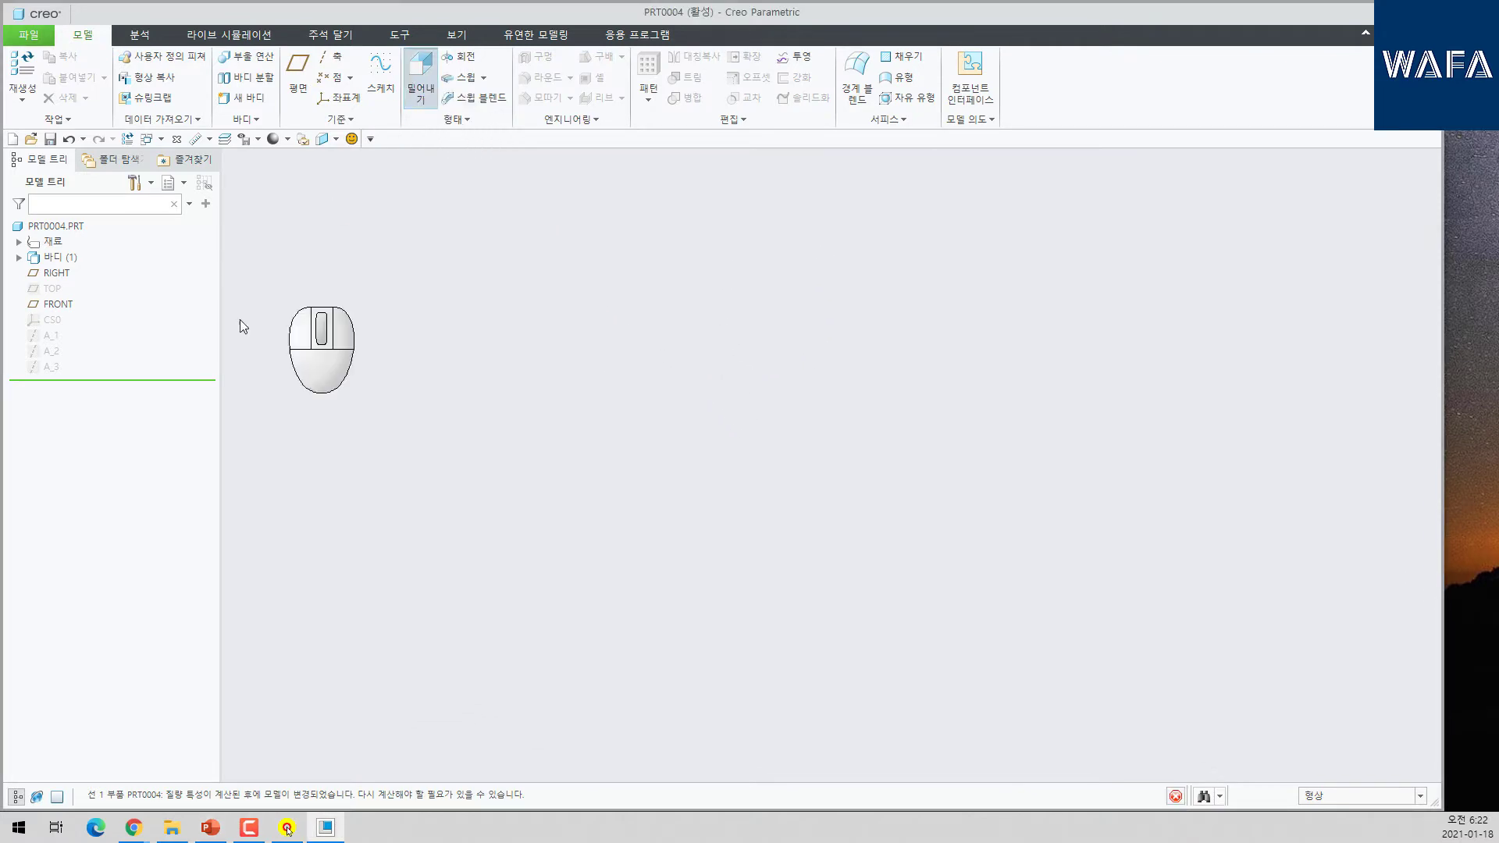
{"action": "left_click", "coordinate": [56, 293]}
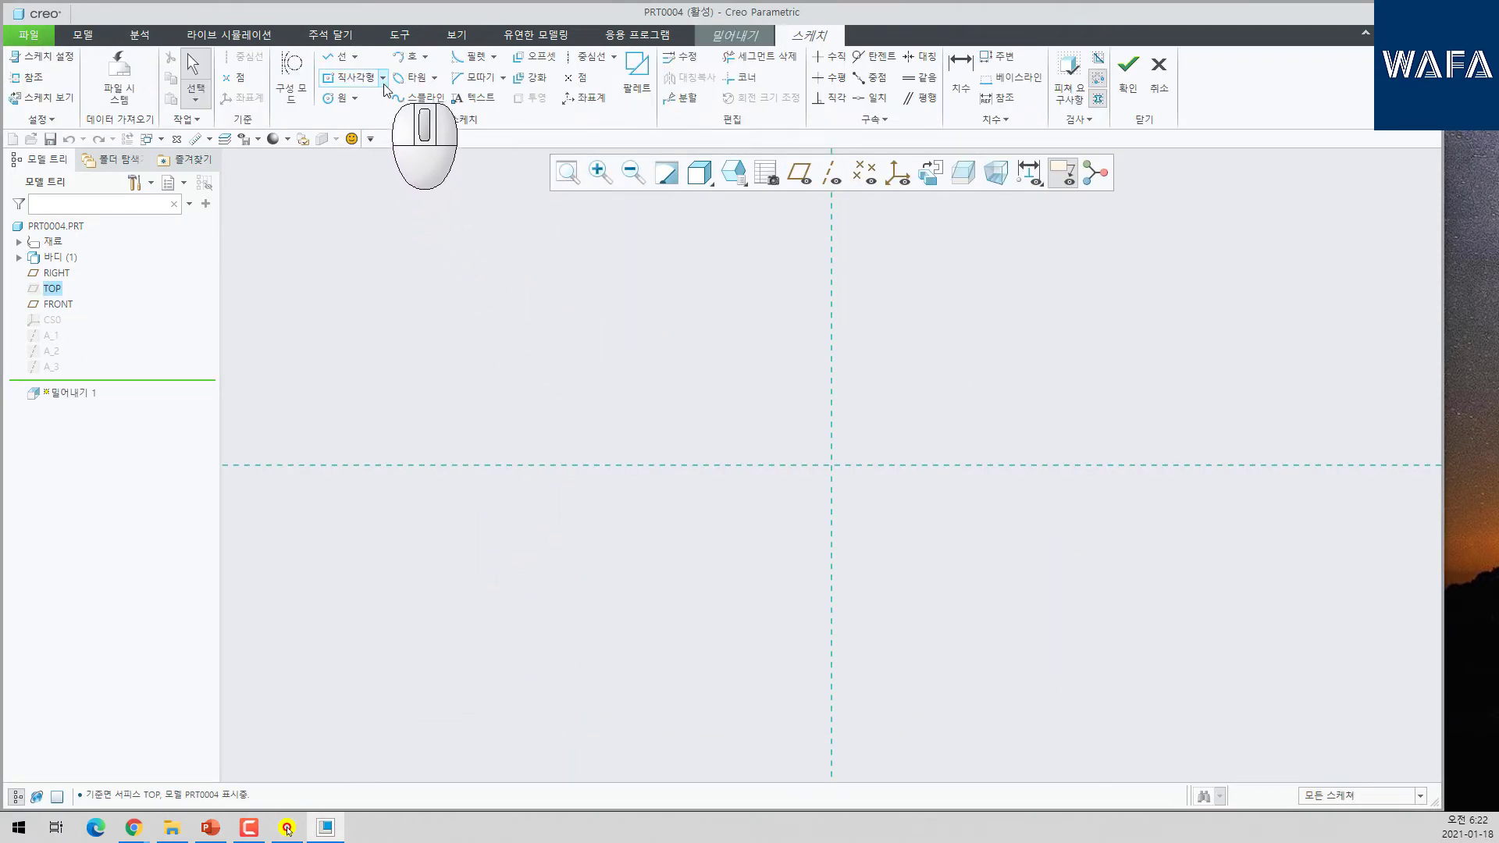
{"action": "left_click", "coordinate": [383, 81]}
{"action": "left_click", "coordinate": [384, 108]}
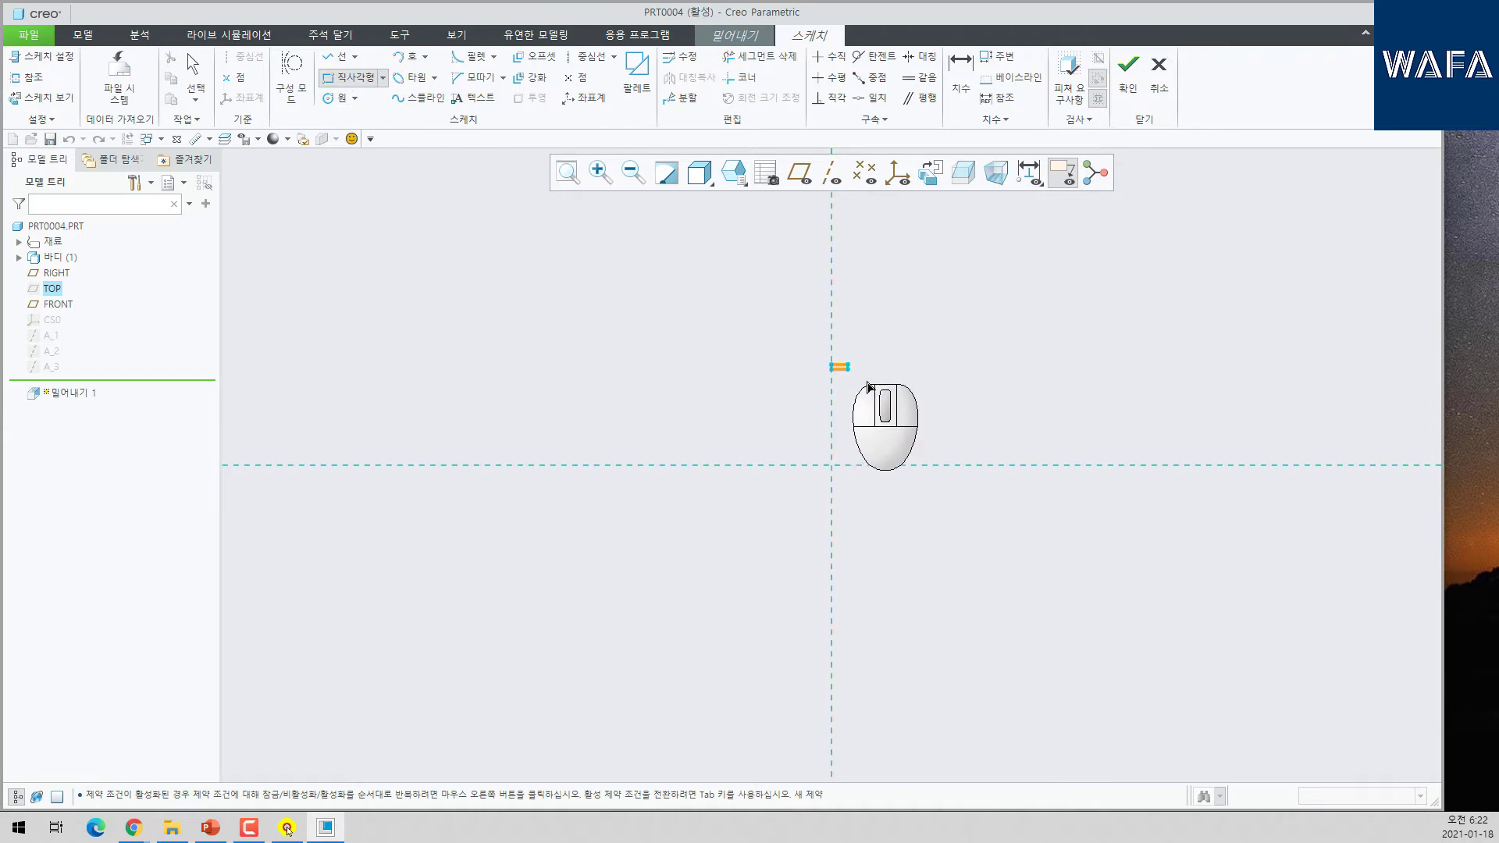
{"action": "left_click", "coordinate": [931, 467]}
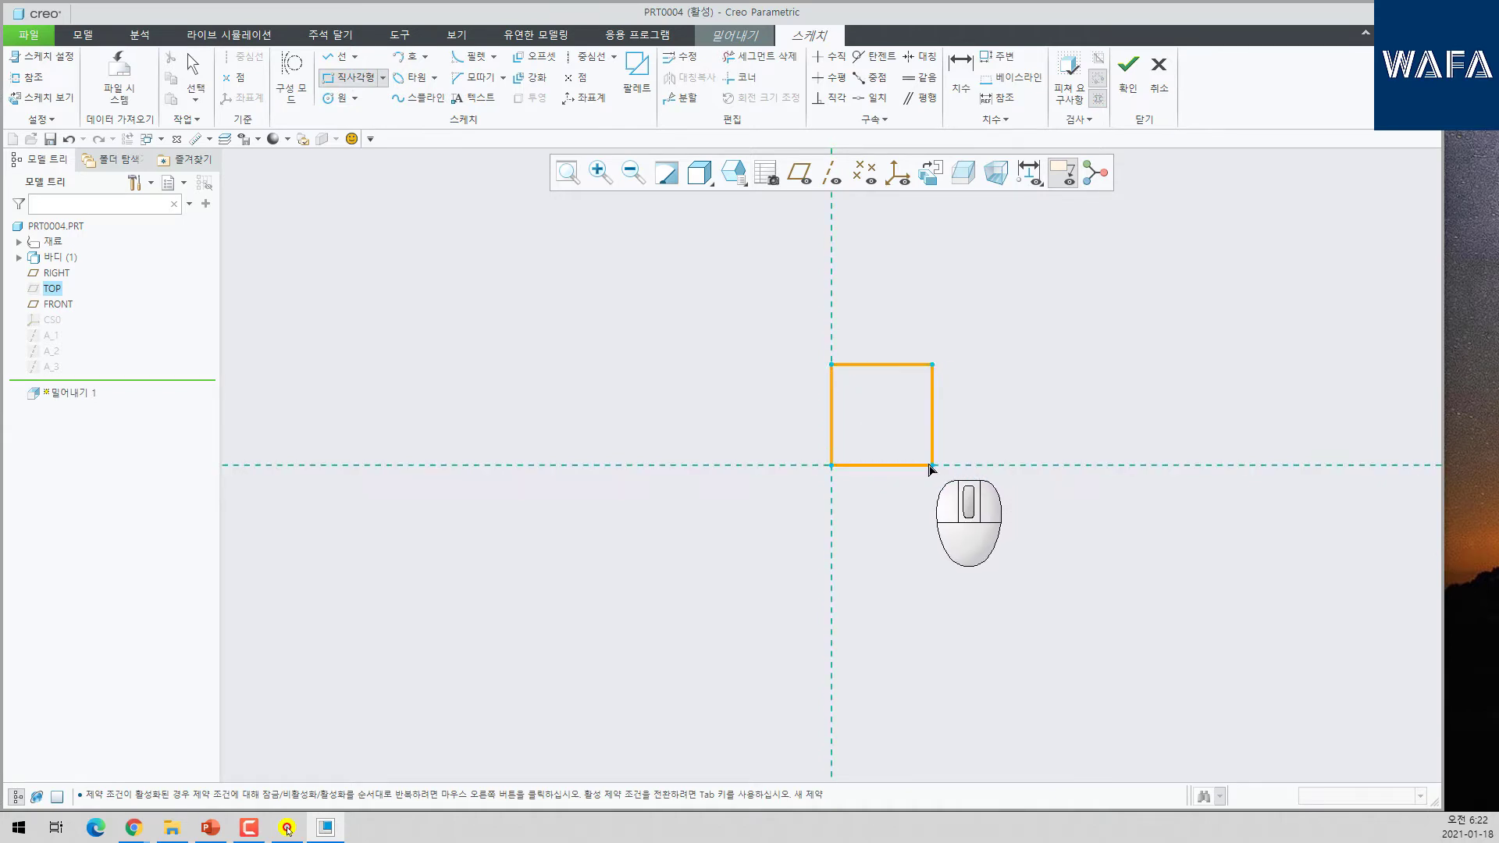
{"action": "middle_click", "coordinate": [997, 485]}
- Set the square's side to 100 mm, extrude it into a cube, and show the solid in the default orientation
{"action": "double_click", "coordinate": [870, 360]}
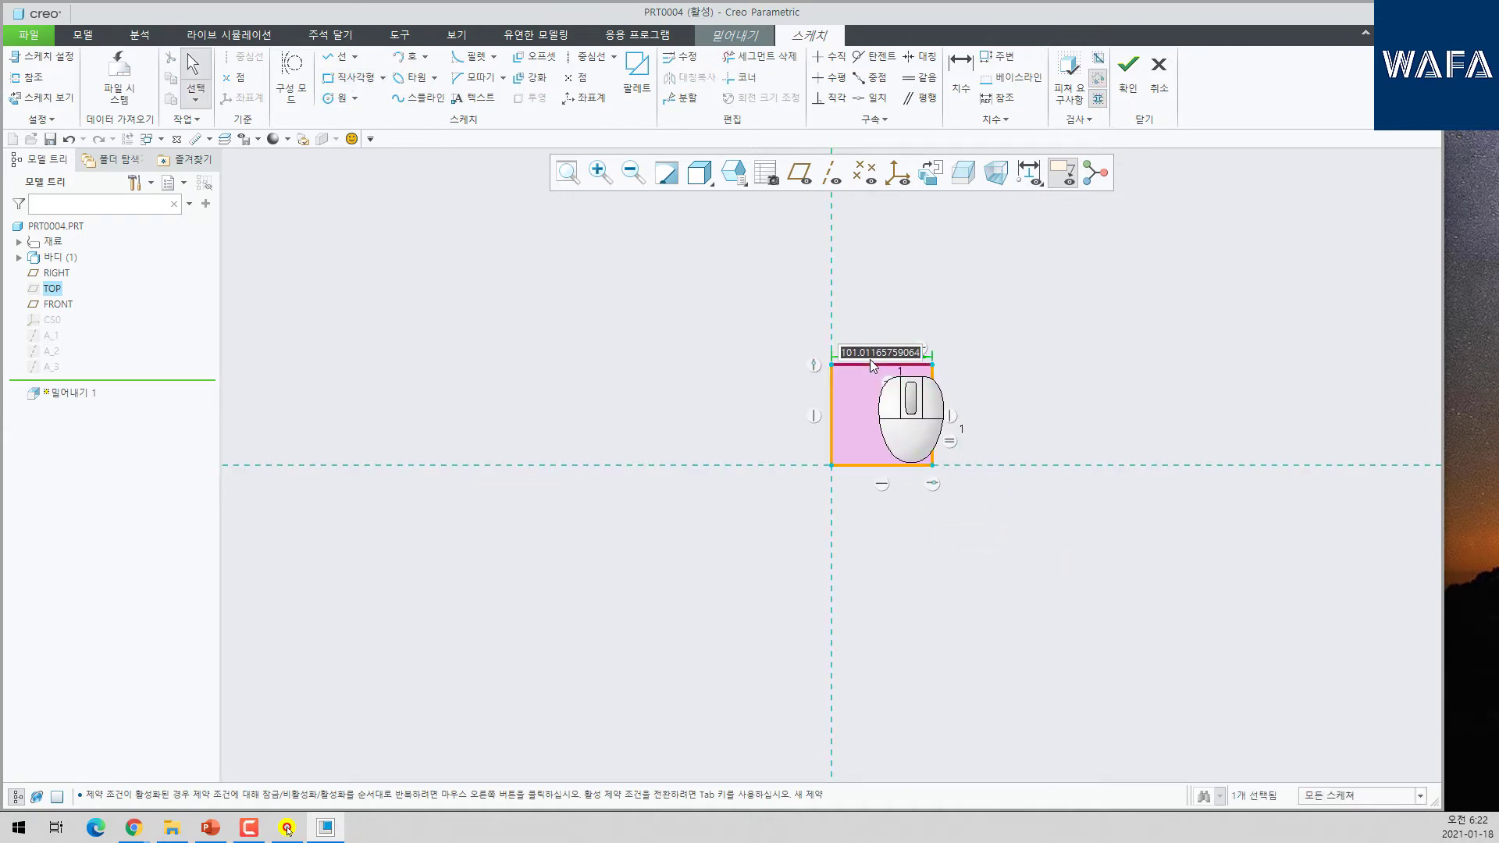
{"action": "left_click", "coordinate": [1128, 74]}
{"action": "middle_click", "coordinate": [942, 430]}
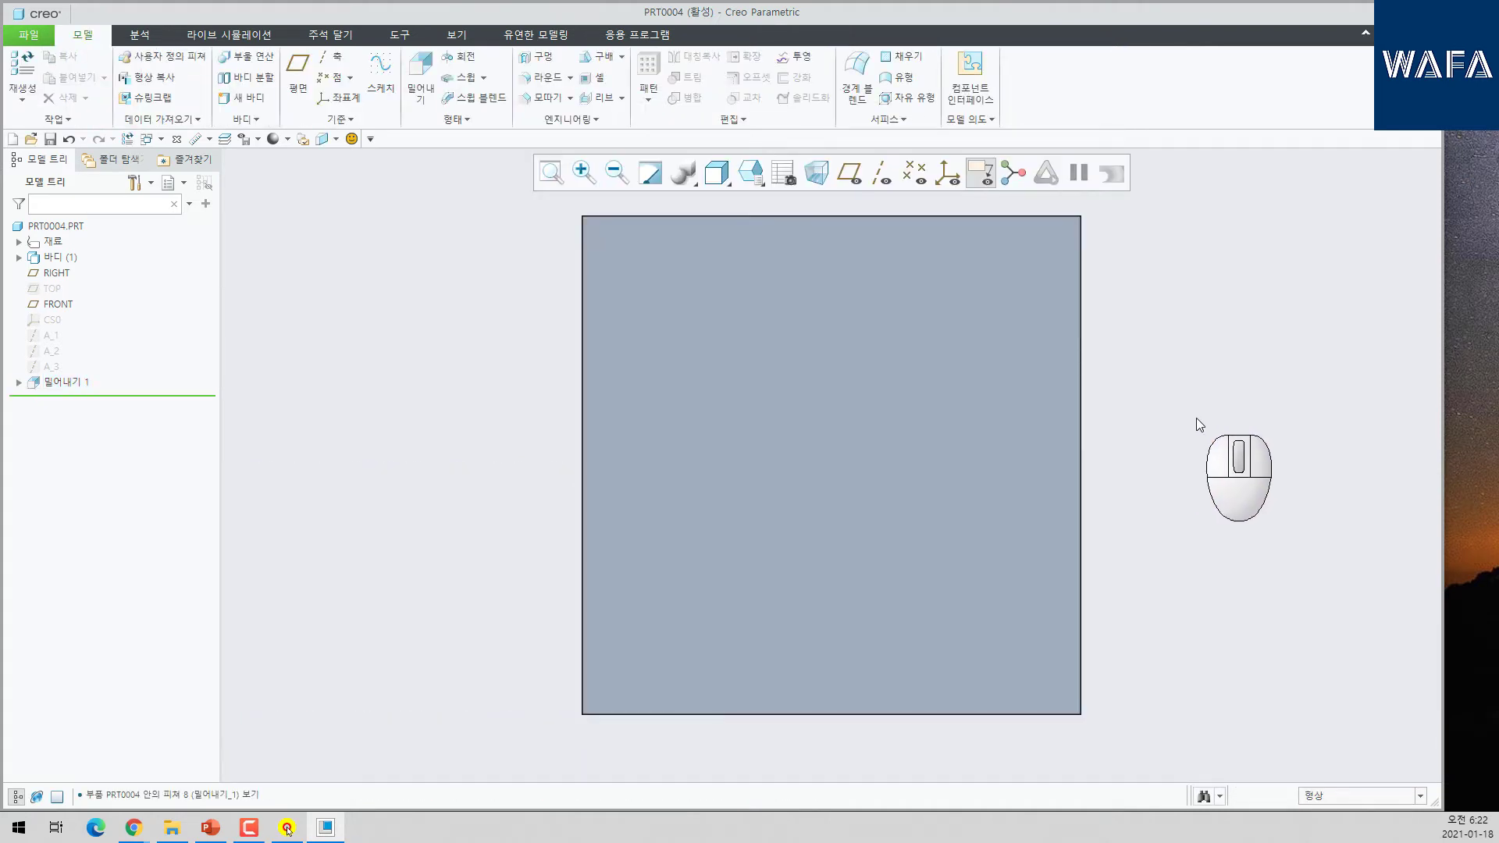
{"action": "key", "text": "ctrl+d"}
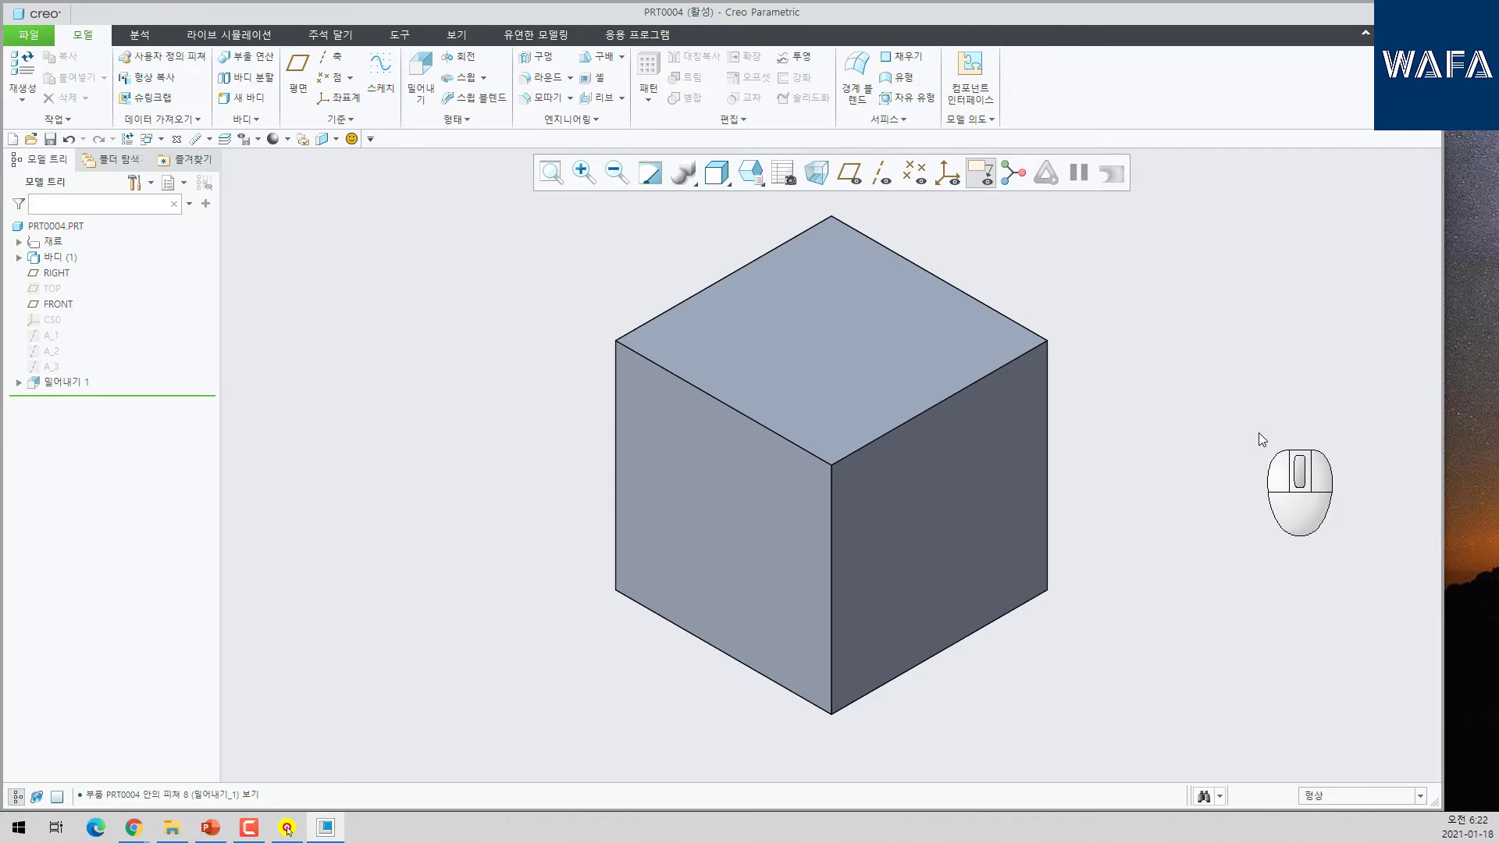
- Check the exercise drawing and chamfer the vertical edge at the cube's back corner by 50 mm
{"action": "left_click_drag", "start_coordinate": [1498, 103], "coordinate": [1034, 77]}
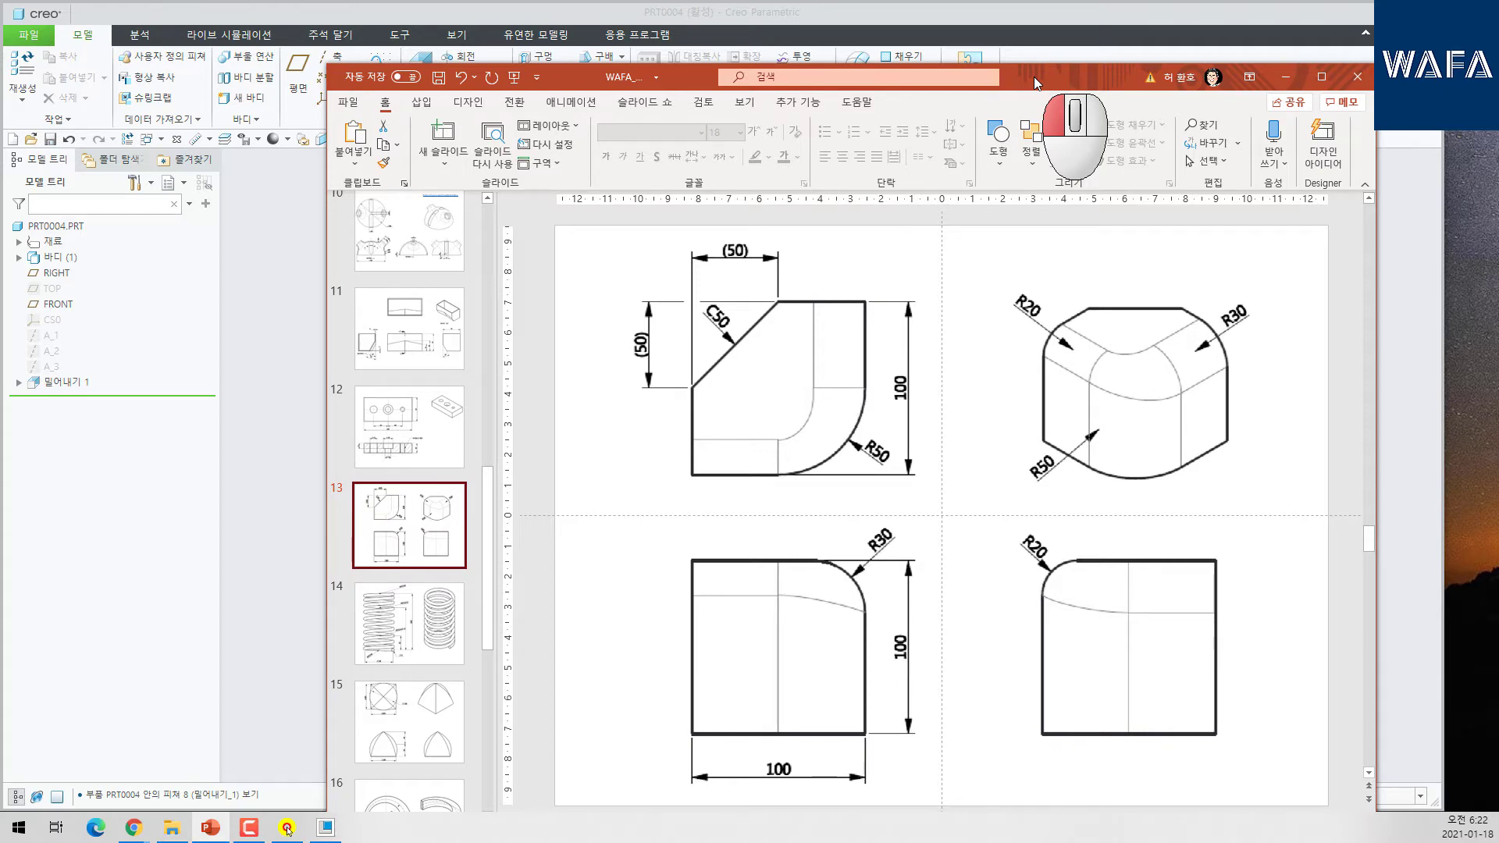
{"action": "left_click_drag", "start_coordinate": [1034, 77], "coordinate": [1498, 219]}
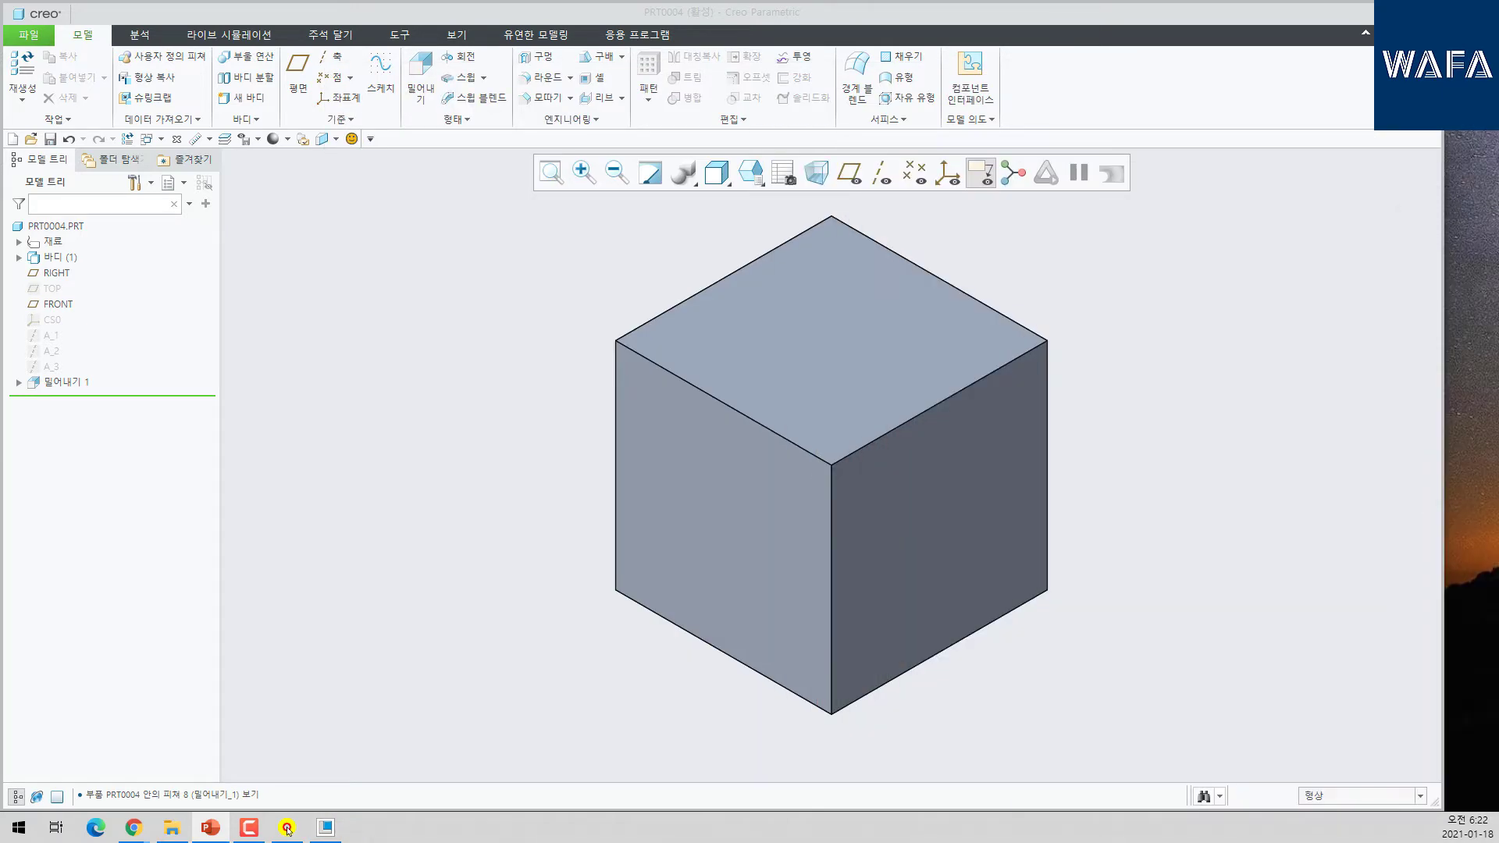
{"action": "middle_click_drag", "start_coordinate": [1023, 331], "coordinate": [1137, 461]}
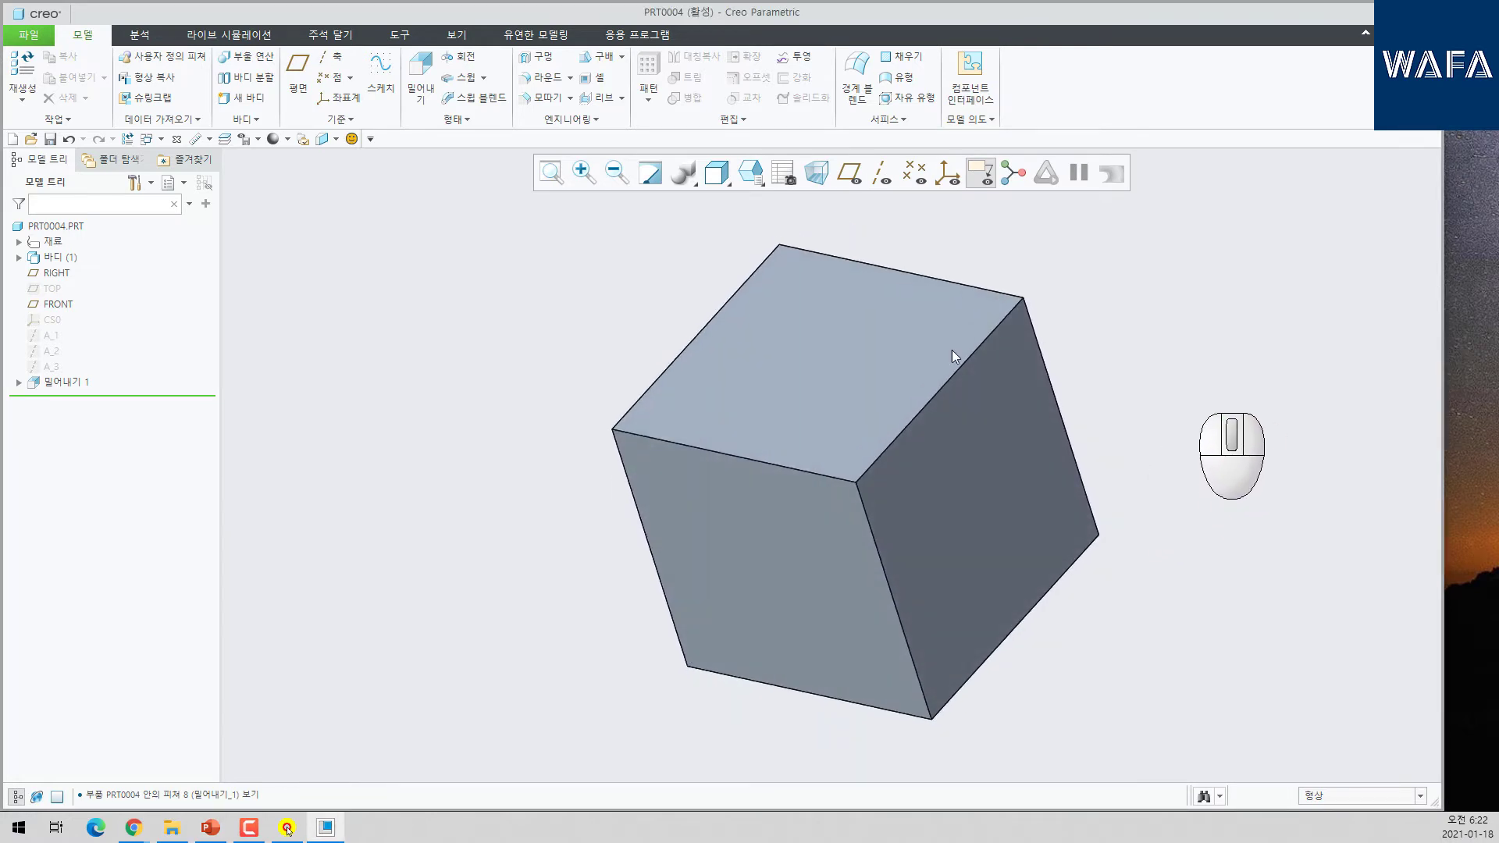
{"action": "left_click", "coordinate": [545, 98]}
{"action": "left_click", "coordinate": [738, 458]}
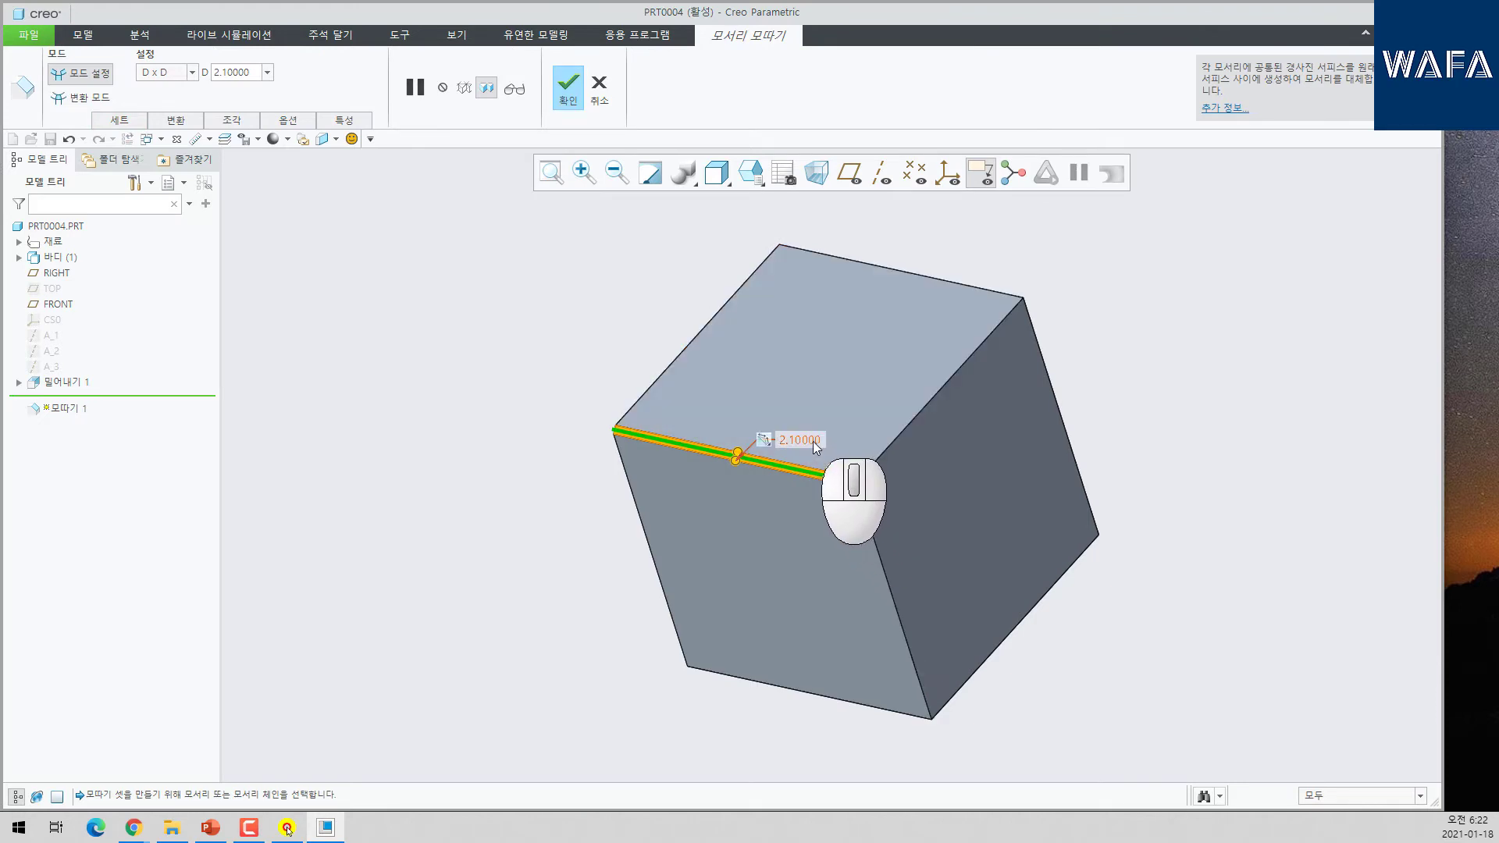
{"action": "double_click", "coordinate": [813, 442]}
{"action": "type", "text": "50"}
{"action": "key", "text": "Return"}
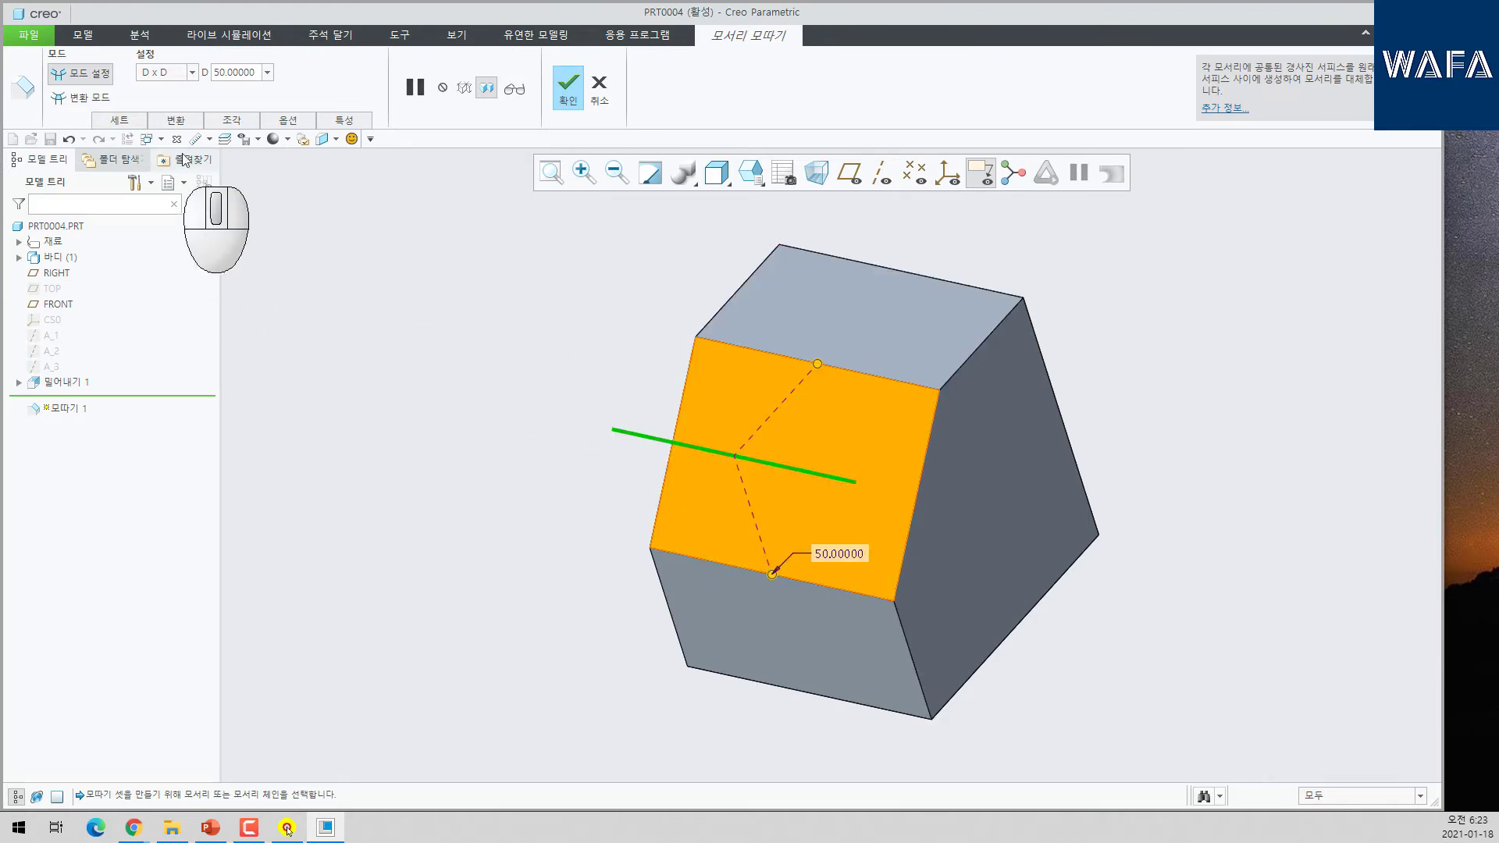
- Change the chamfer's dimensioning scheme to 45 x D and complete the chamfer
{"action": "left_click", "coordinate": [188, 76]}
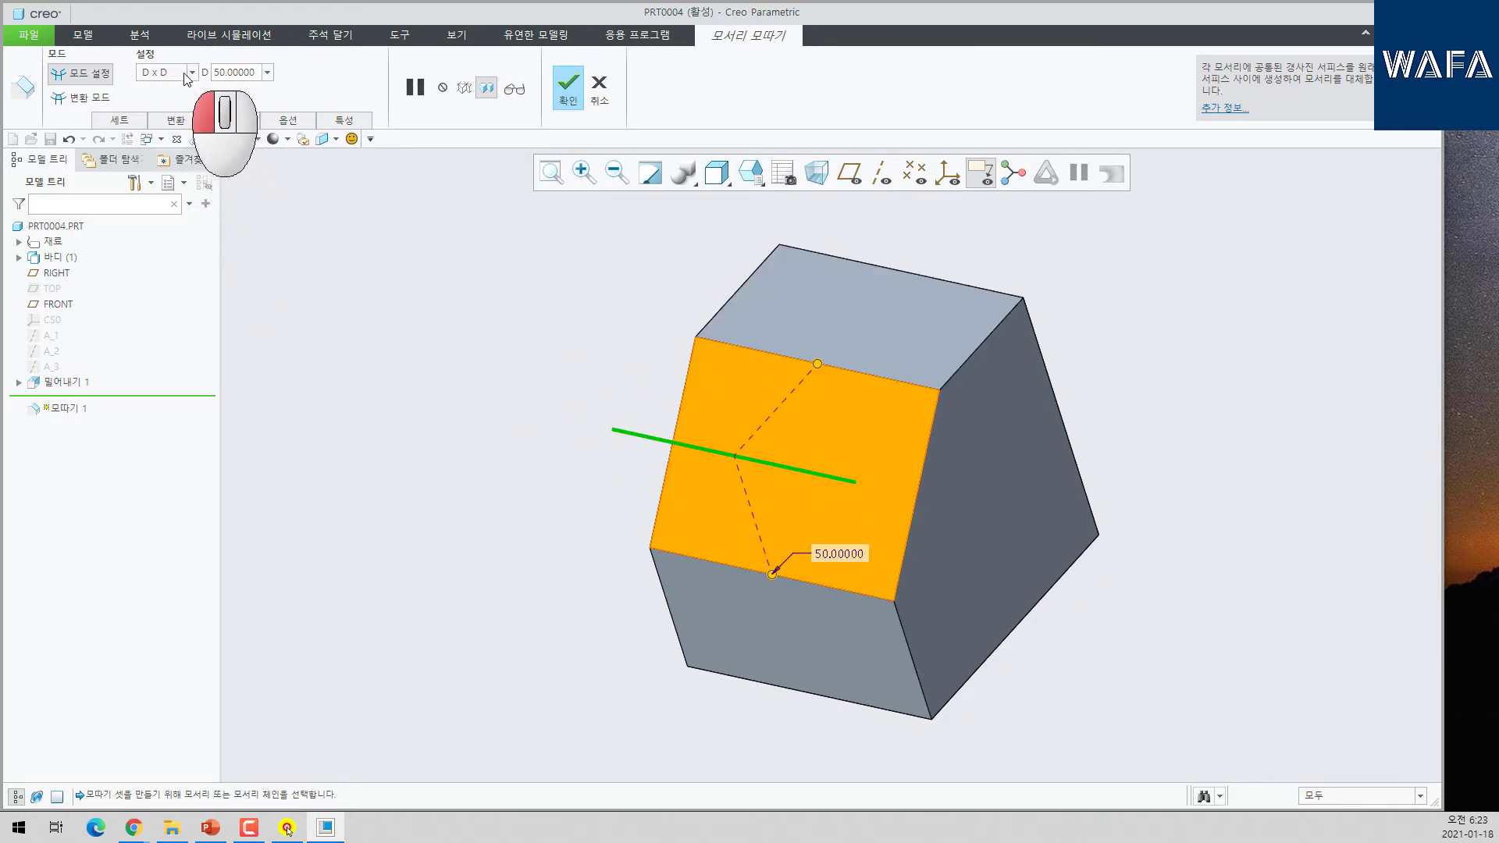
{"action": "left_click", "coordinate": [169, 134]}
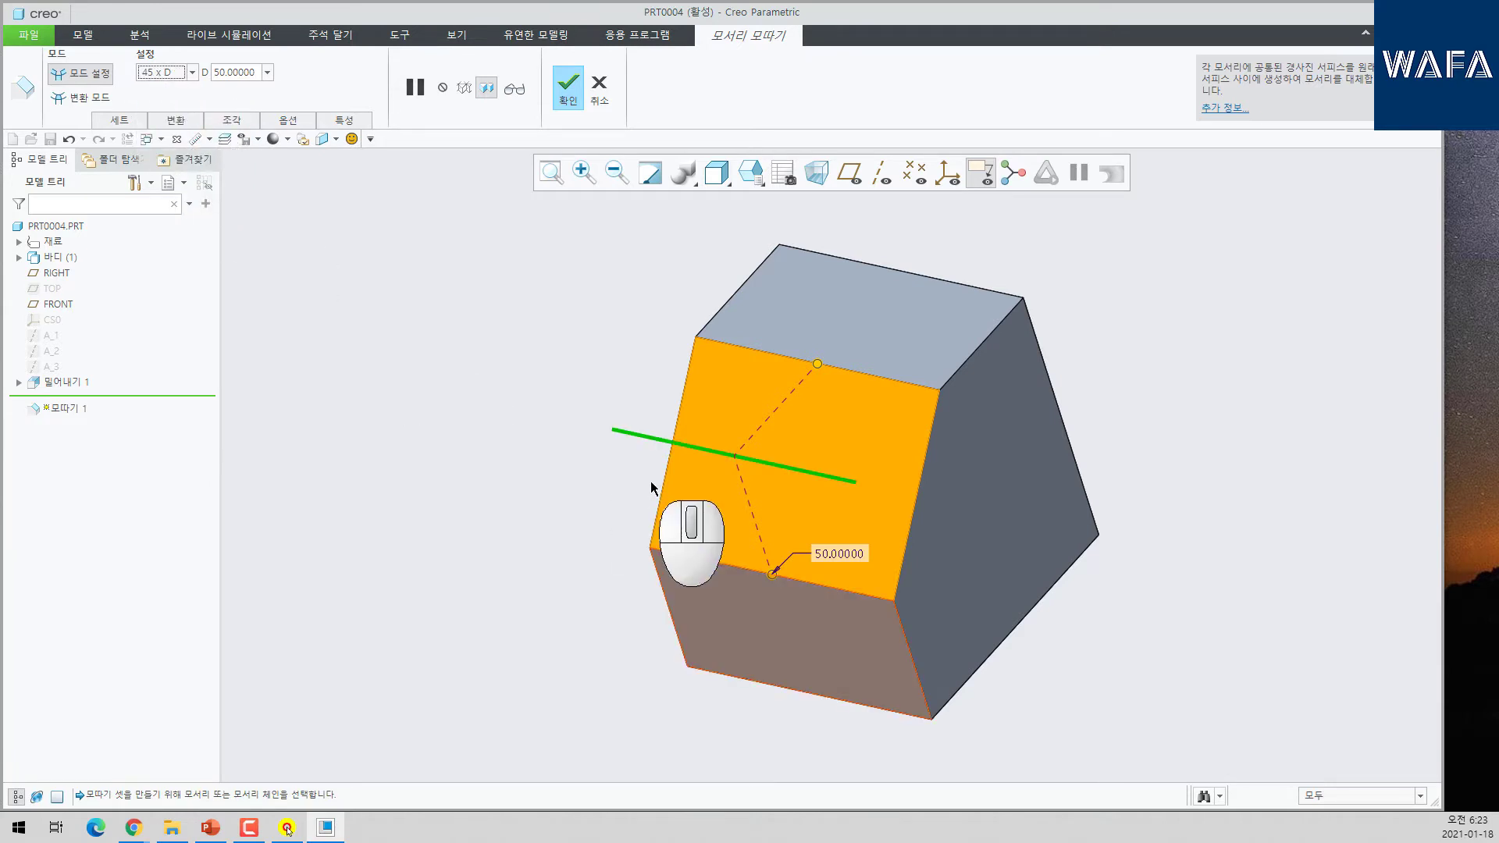
{"action": "middle_click", "coordinate": [495, 410]}
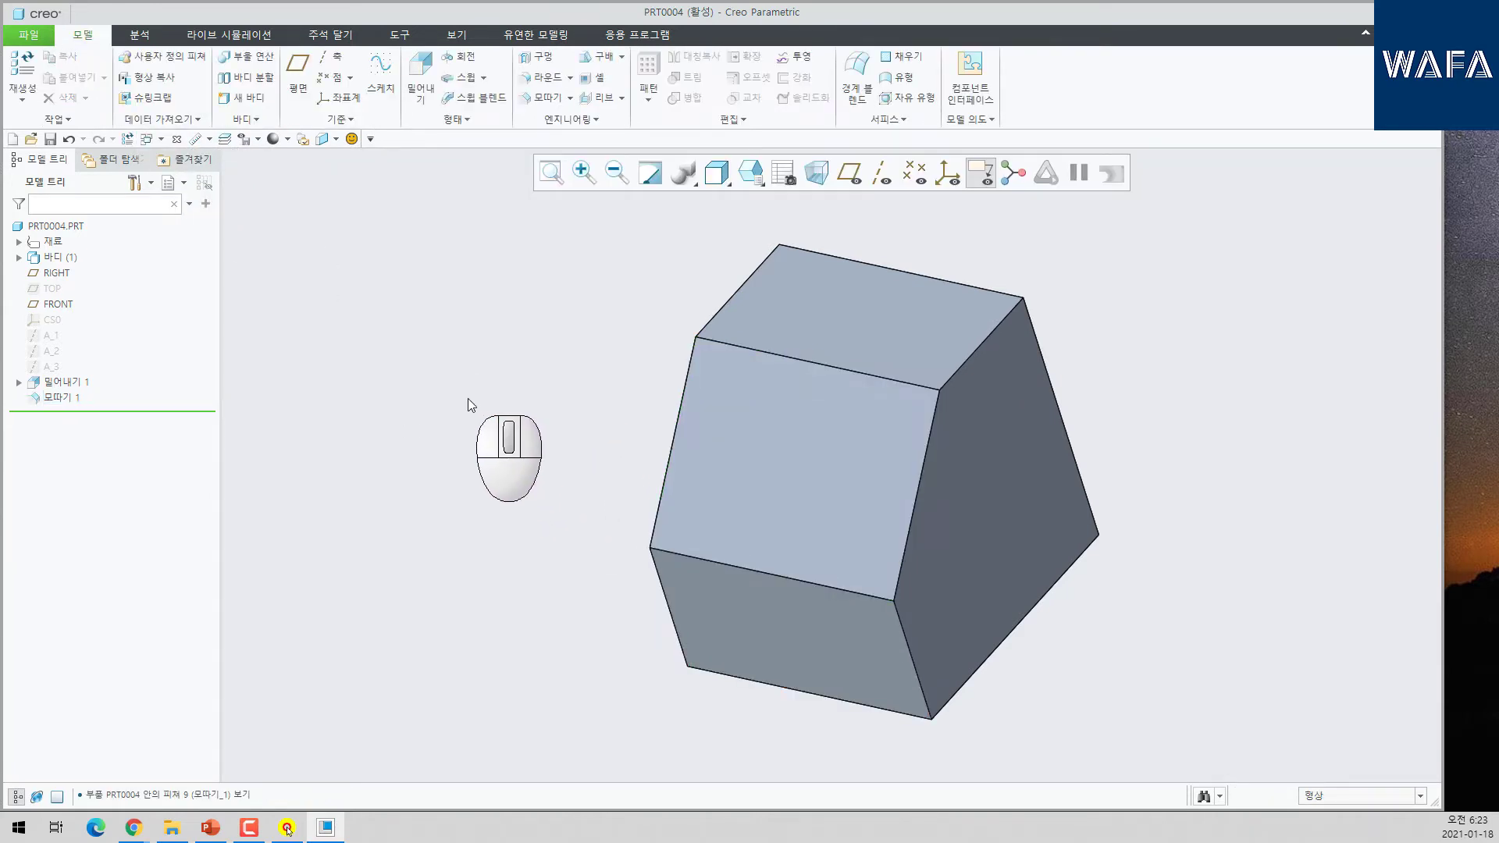
- Round the block's vertical edge opposite the chamfer with a 50 mm radius, and its upper right top edge with a 30 mm radius
{"action": "middle_click_drag", "start_coordinate": [464, 381], "coordinate": [444, 374]}
{"action": "key", "text": "ctrl+d"}
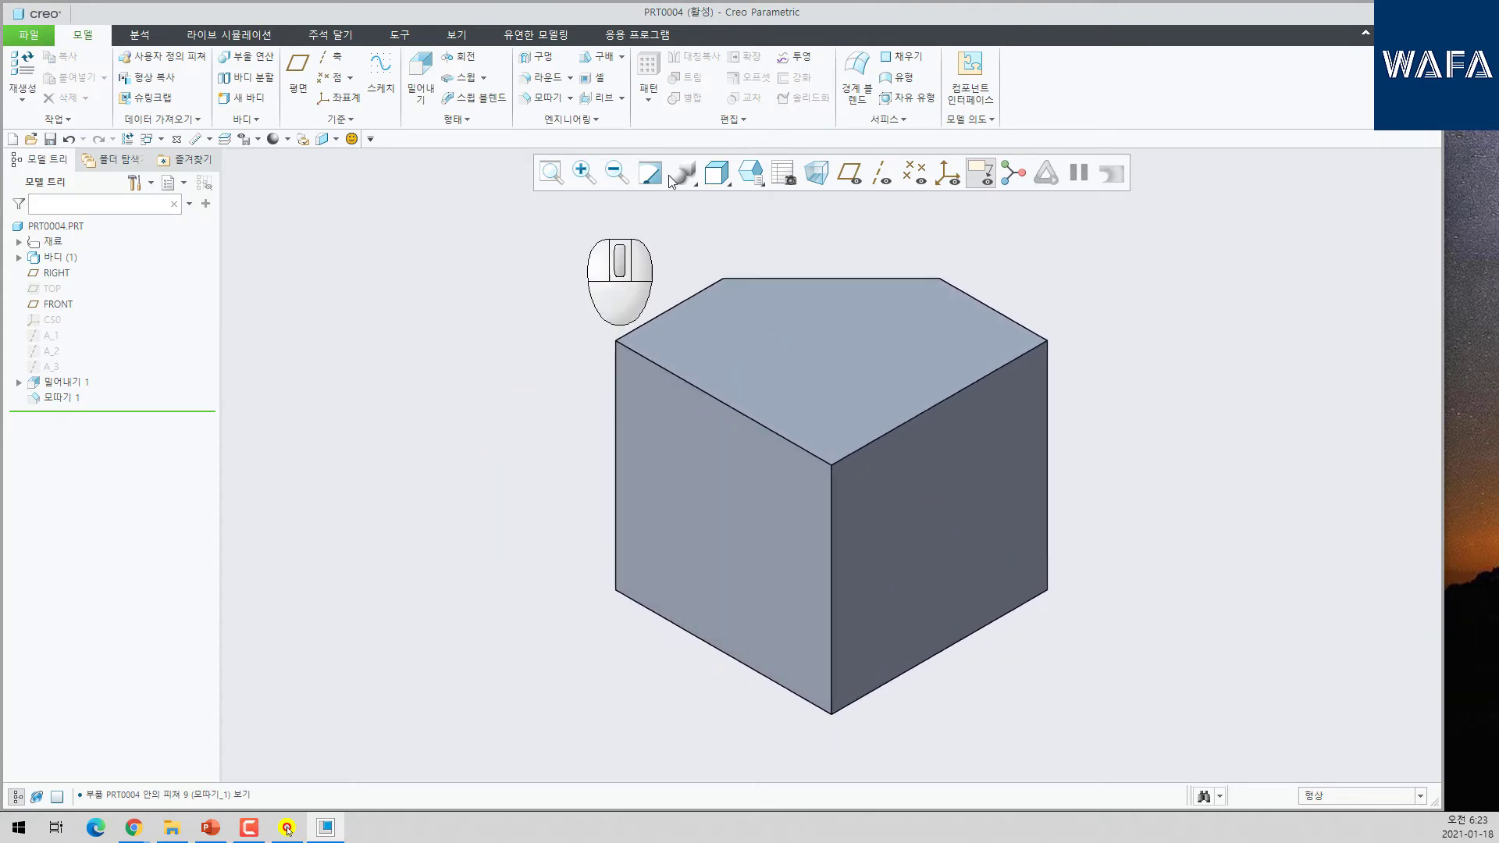
{"action": "left_click", "coordinate": [544, 77]}
{"action": "left_click", "coordinate": [831, 591]}
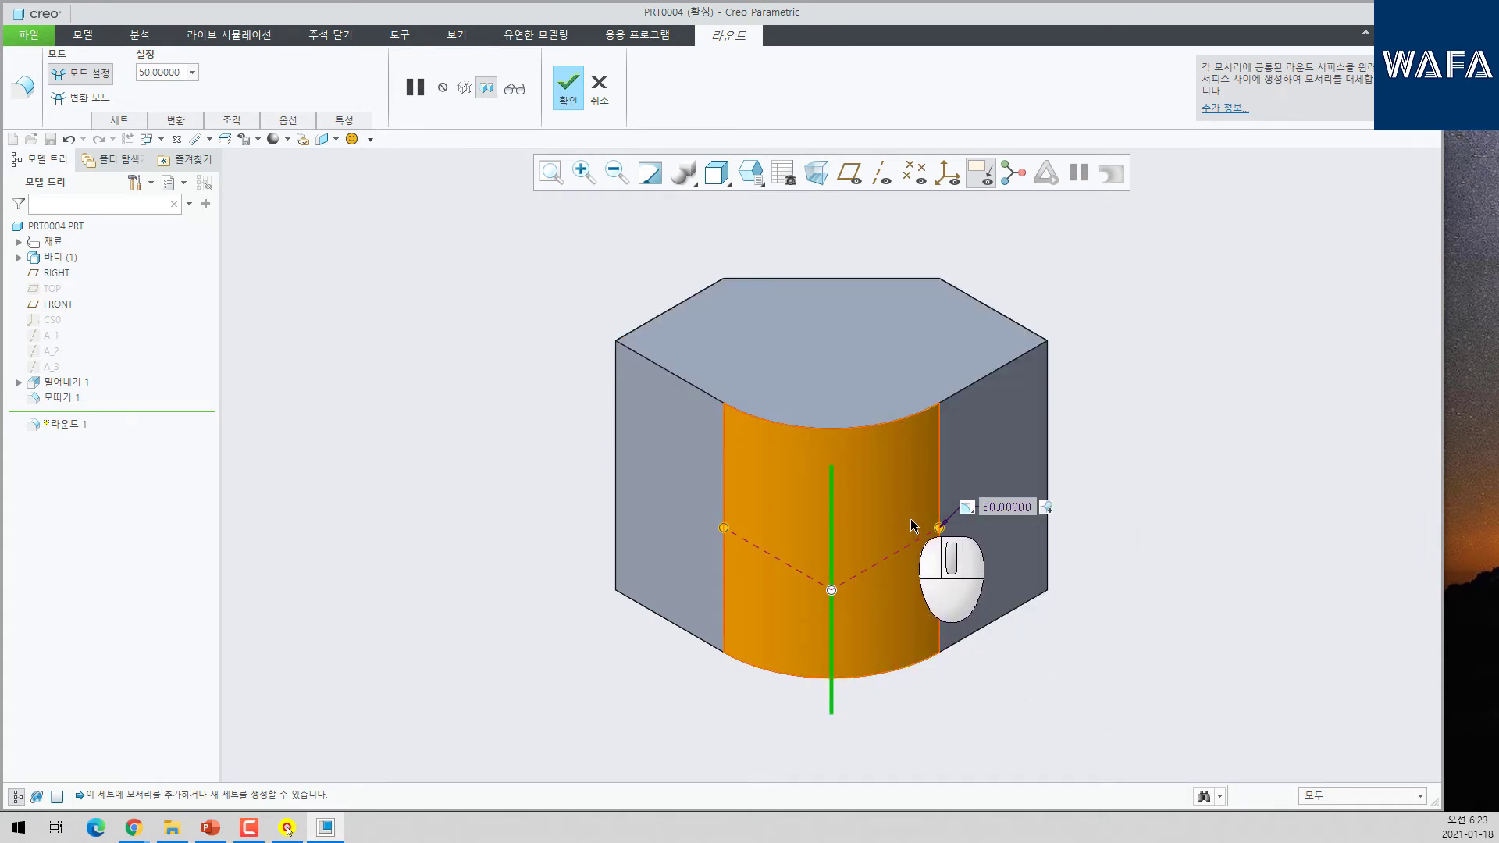
{"action": "left_click", "coordinate": [994, 379]}
{"action": "double_click", "coordinate": [912, 322]}
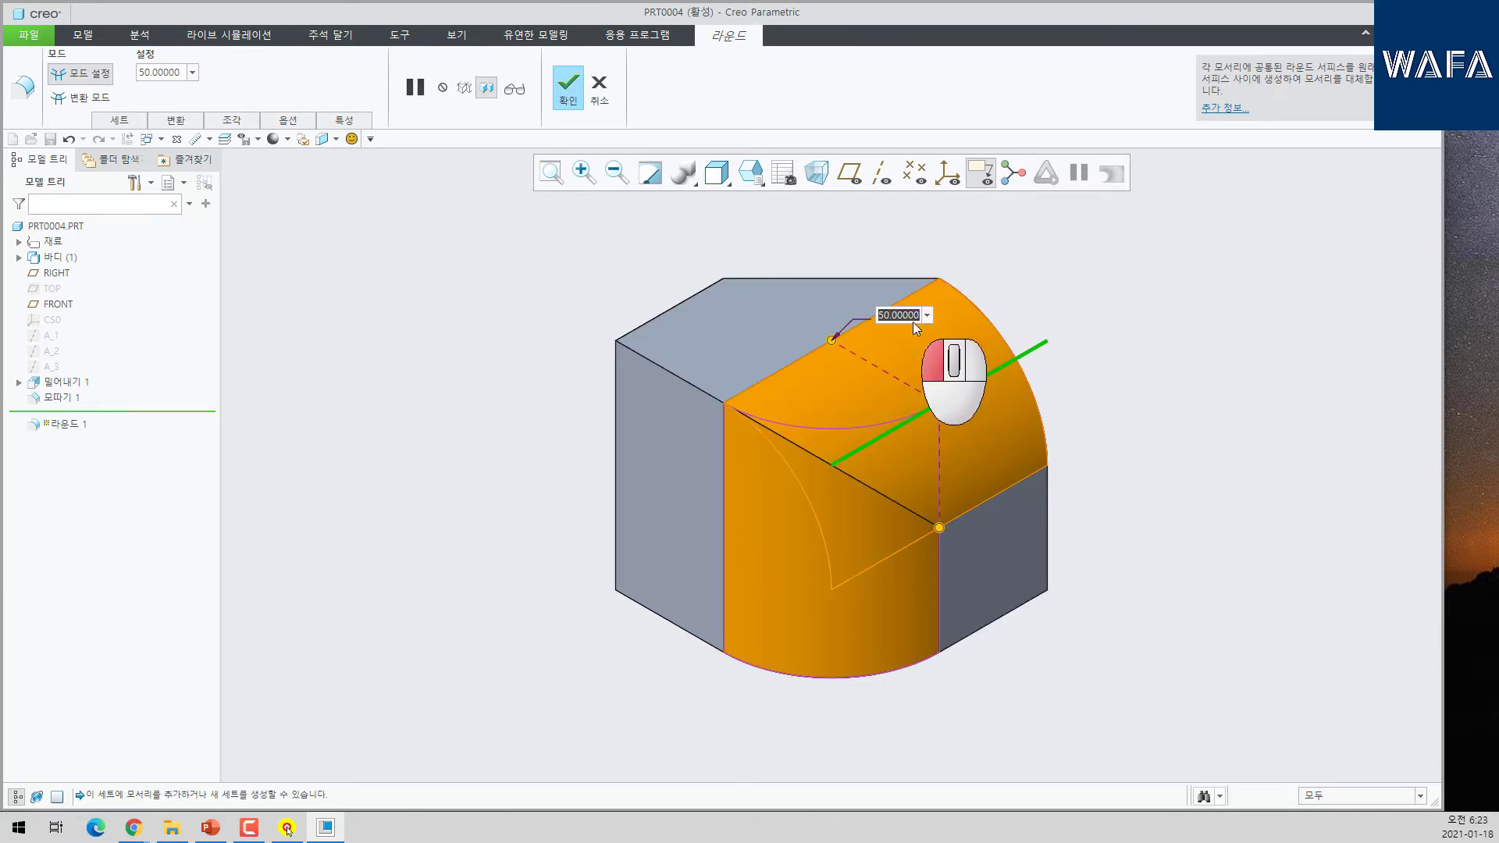
{"action": "type", "text": "30"}
{"action": "key", "text": "Return"}
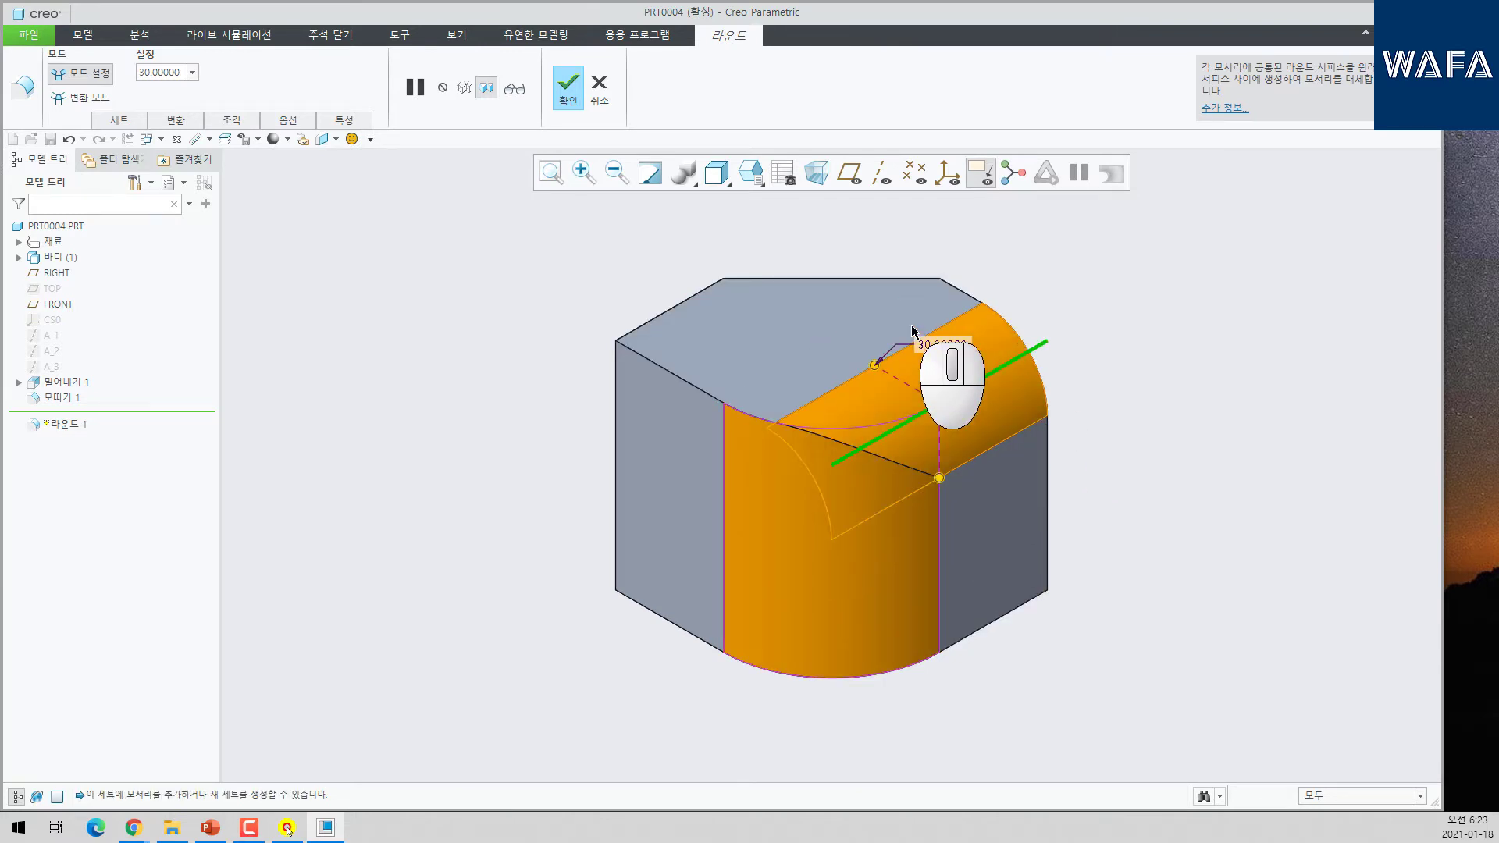
- Round the remaining front top edge on the left with a 20 mm radius, preview the result, and complete the round feature
{"action": "left_click", "coordinate": [662, 373], "text": "ctrl"}
{"action": "double_click", "coordinate": [865, 345]}
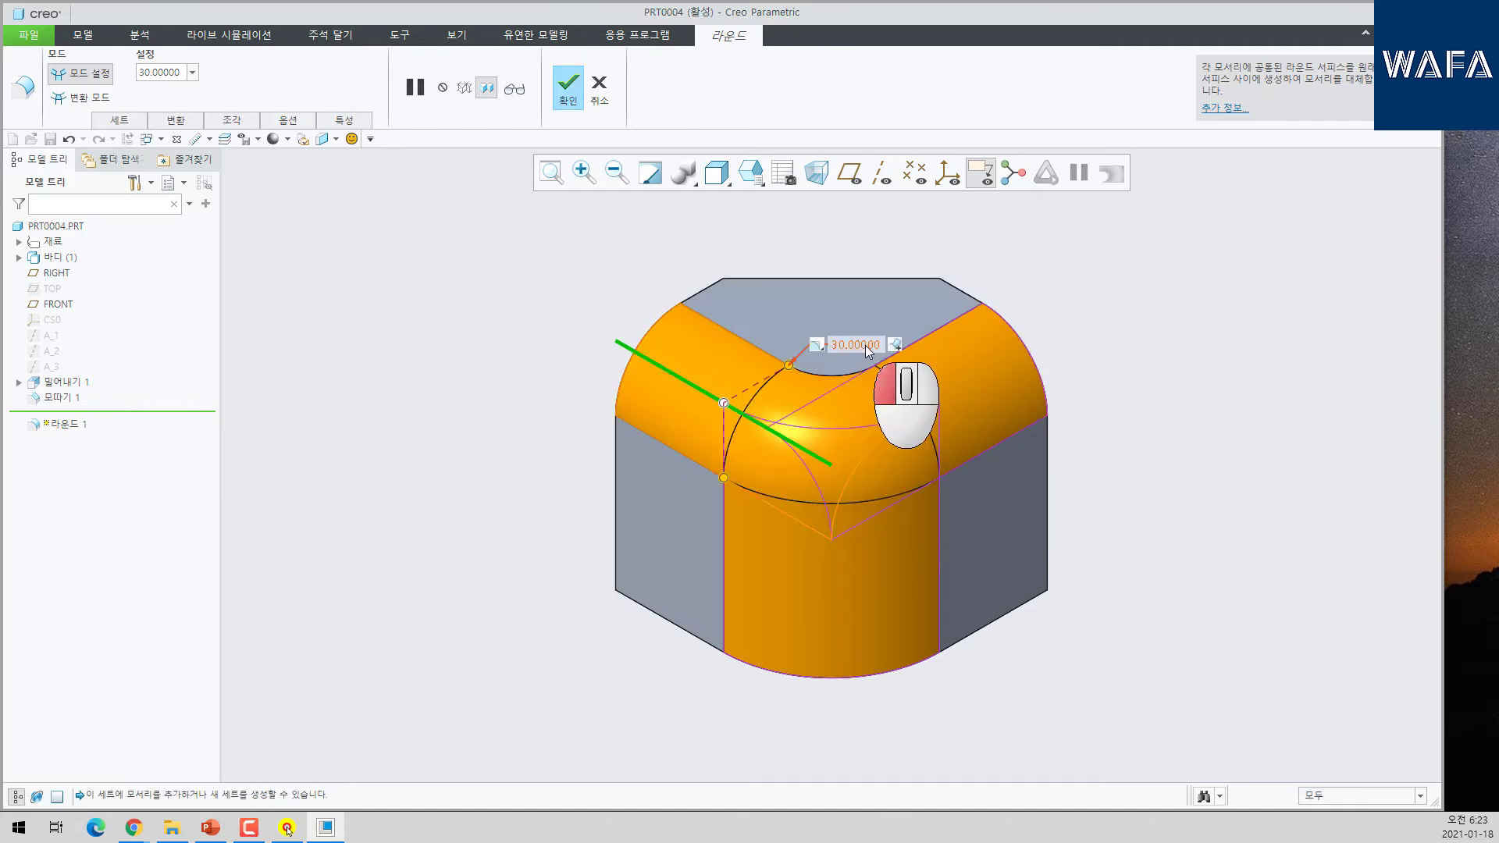
{"action": "type", "text": "20"}
{"action": "key", "text": "Return"}
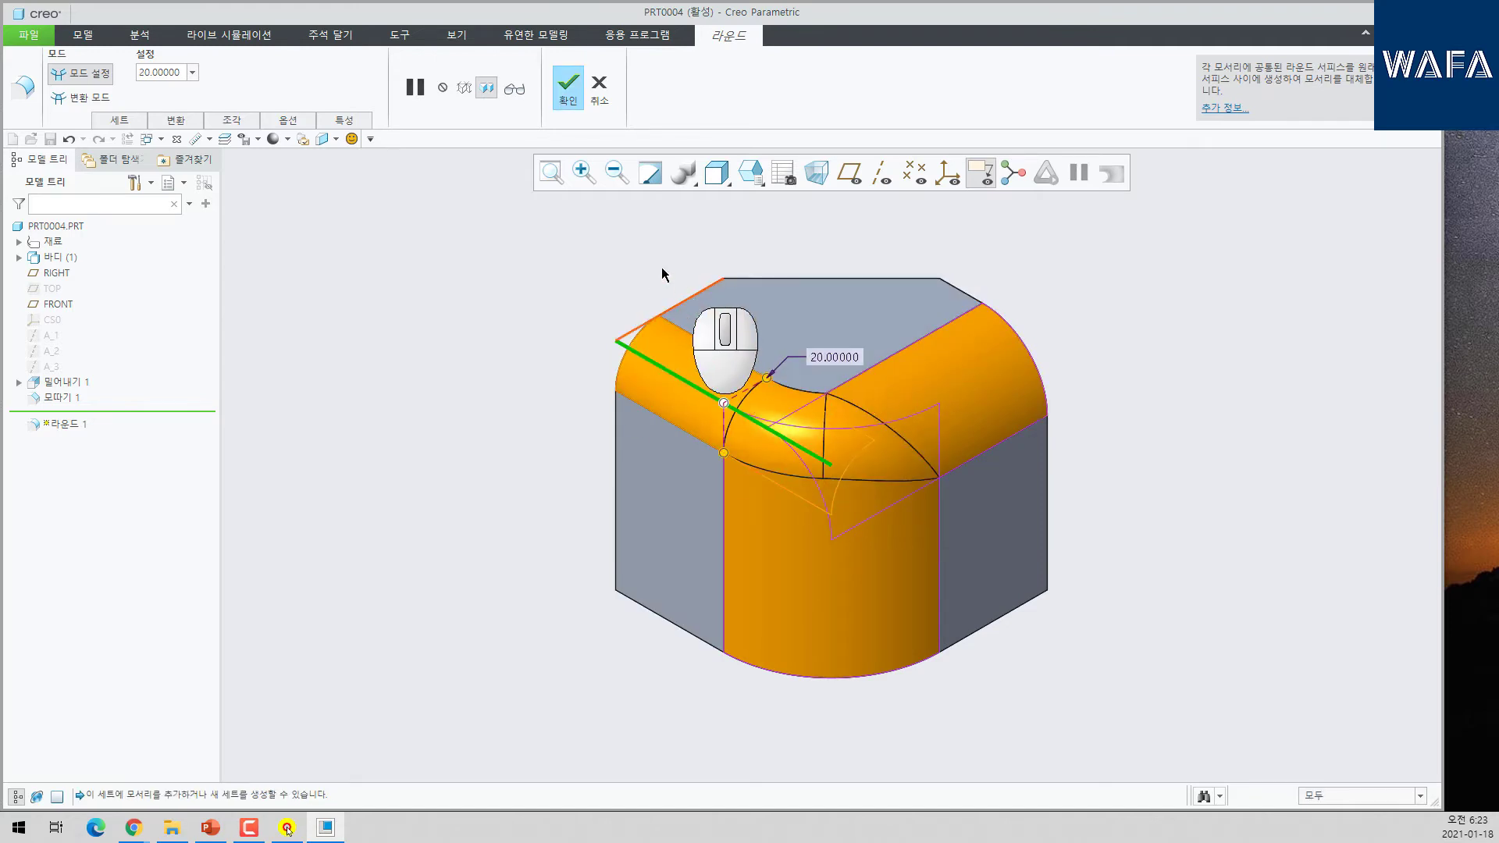
{"action": "left_click", "coordinate": [514, 89]}
{"action": "scroll", "coordinate": [660, 328], "scroll_direction": "down", "scroll_amount": 2}
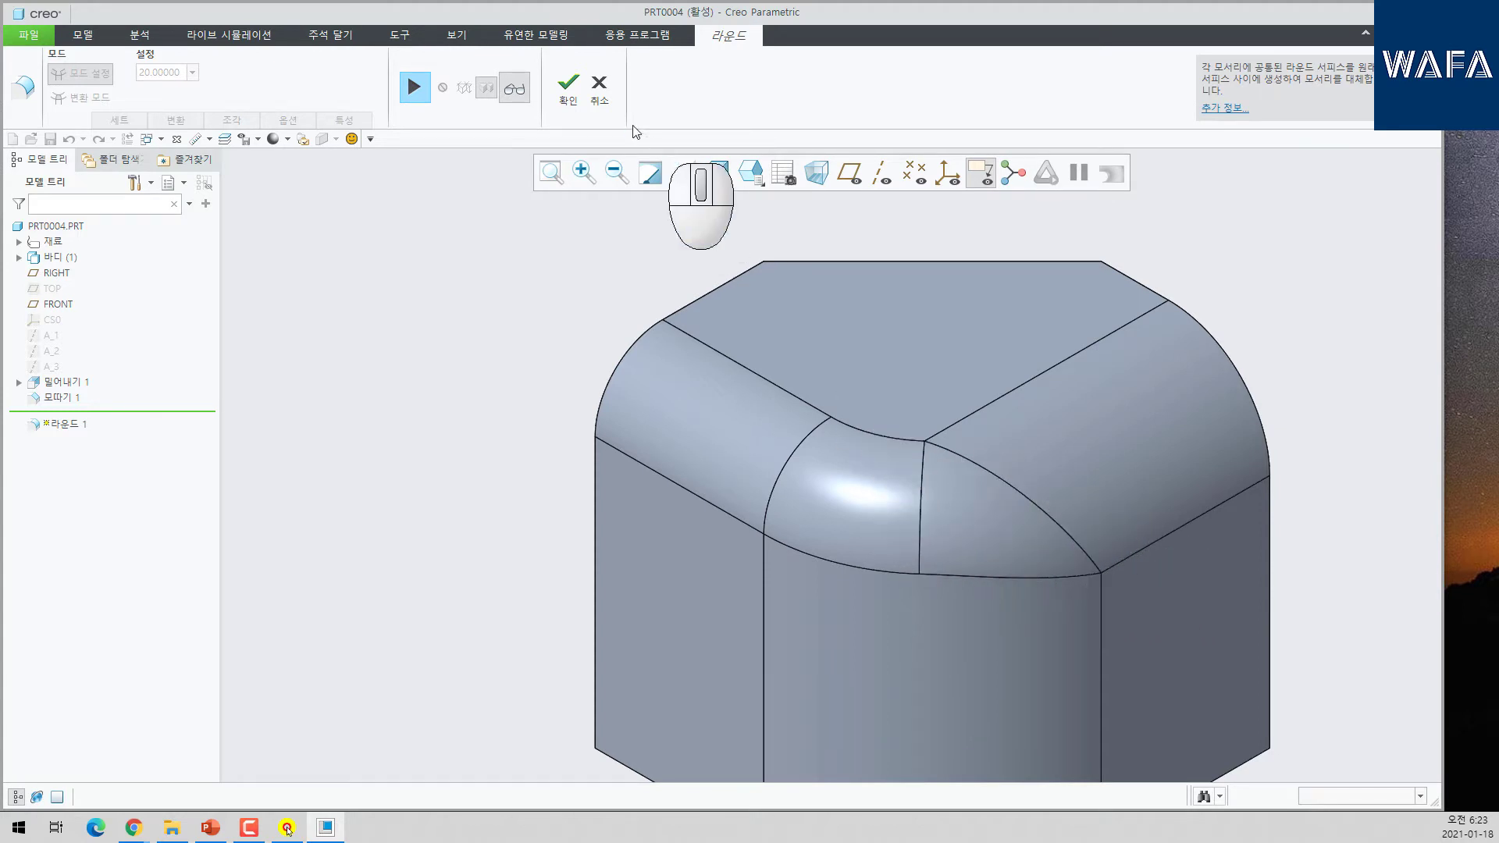
{"action": "left_click", "coordinate": [568, 84]}
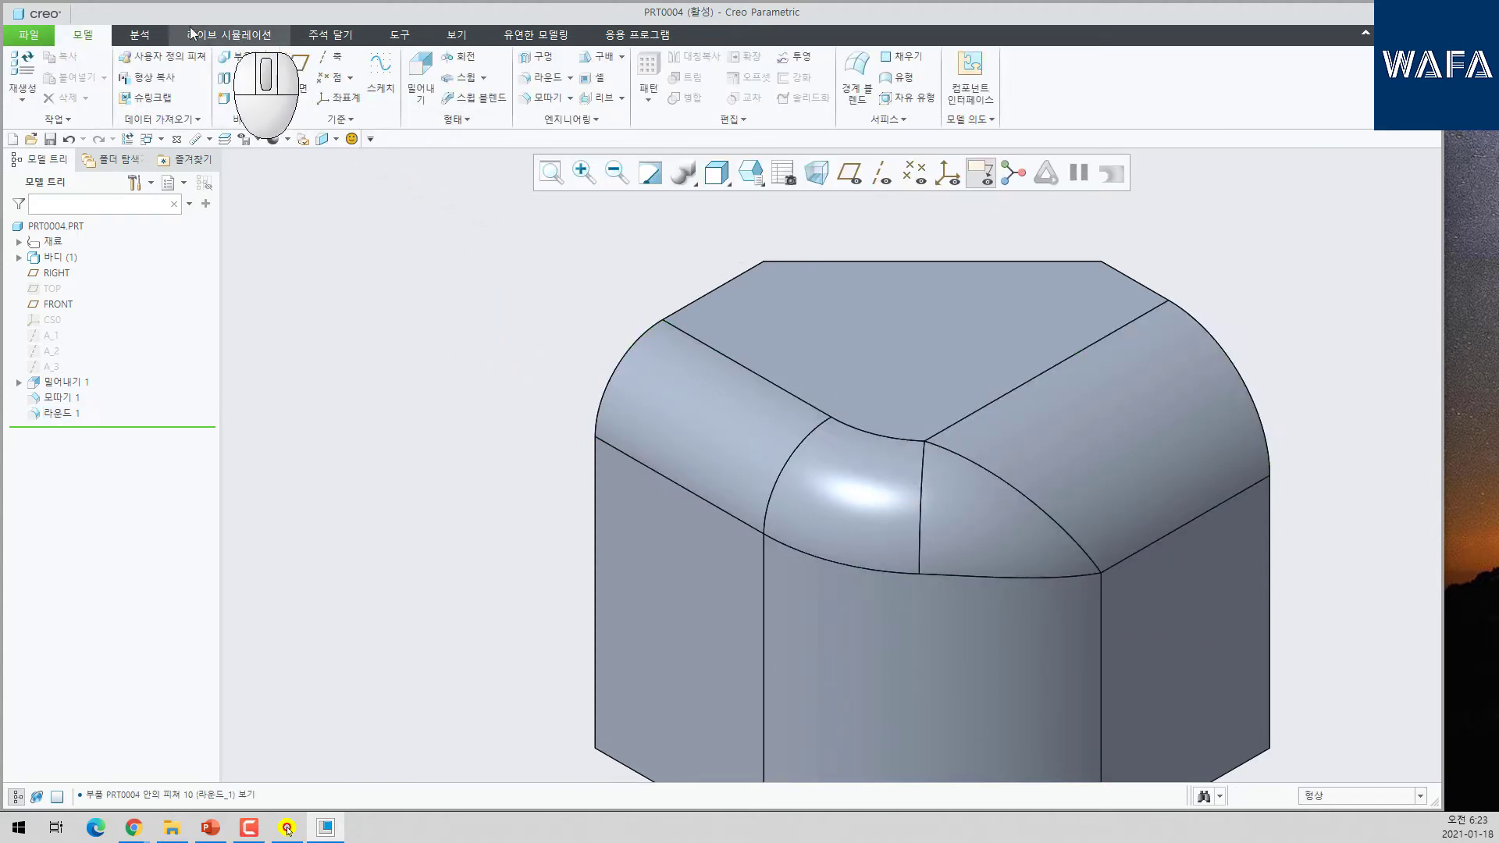
- Examine the shaded Gaussian curvature of all the round and corner transition surfaces, then close the analysis without saving
{"action": "left_click", "coordinate": [140, 34]}
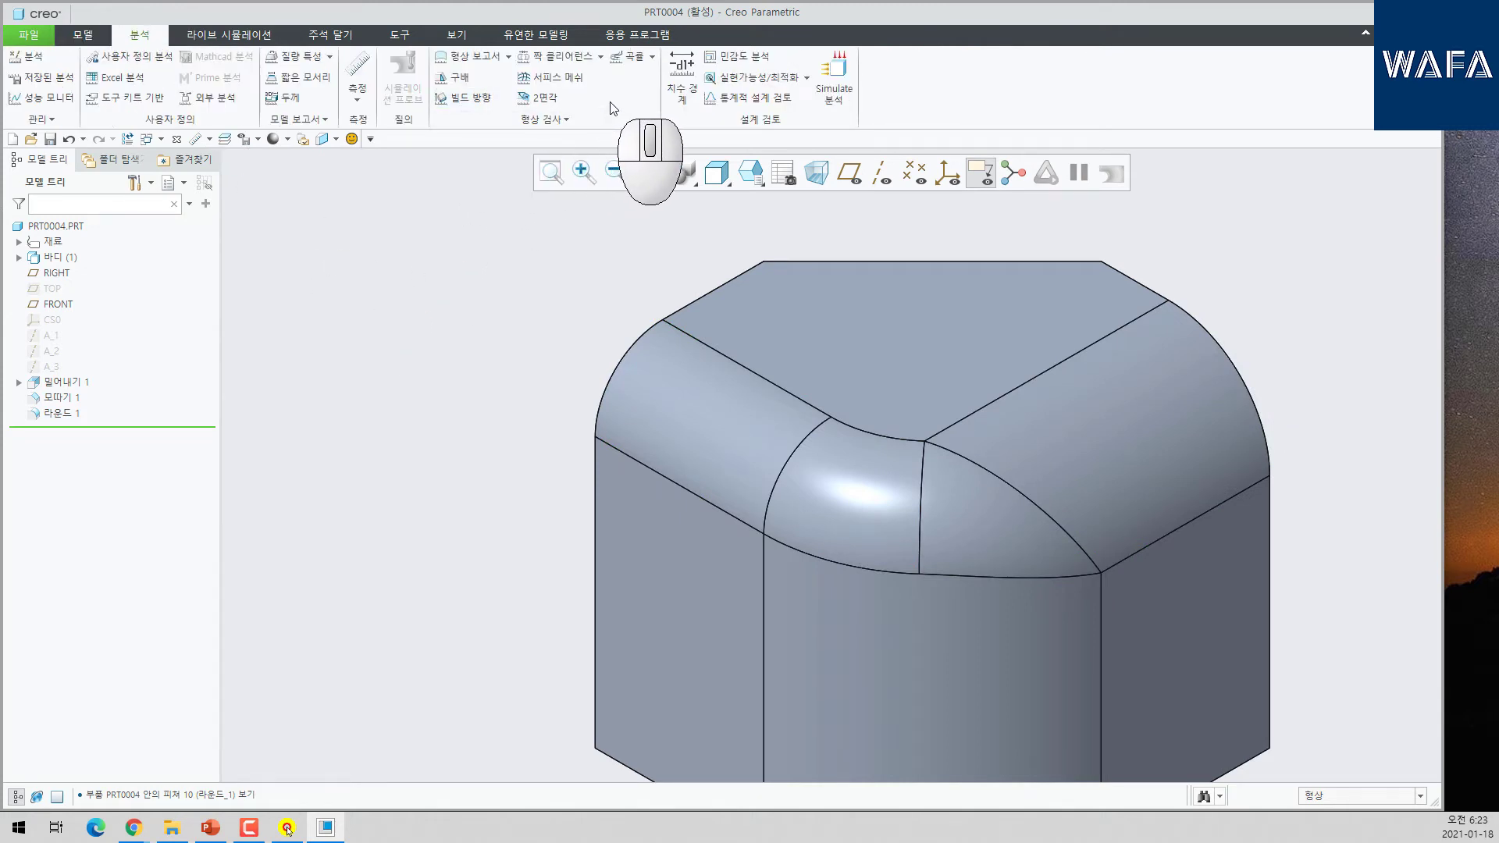
{"action": "left_click", "coordinate": [645, 93]}
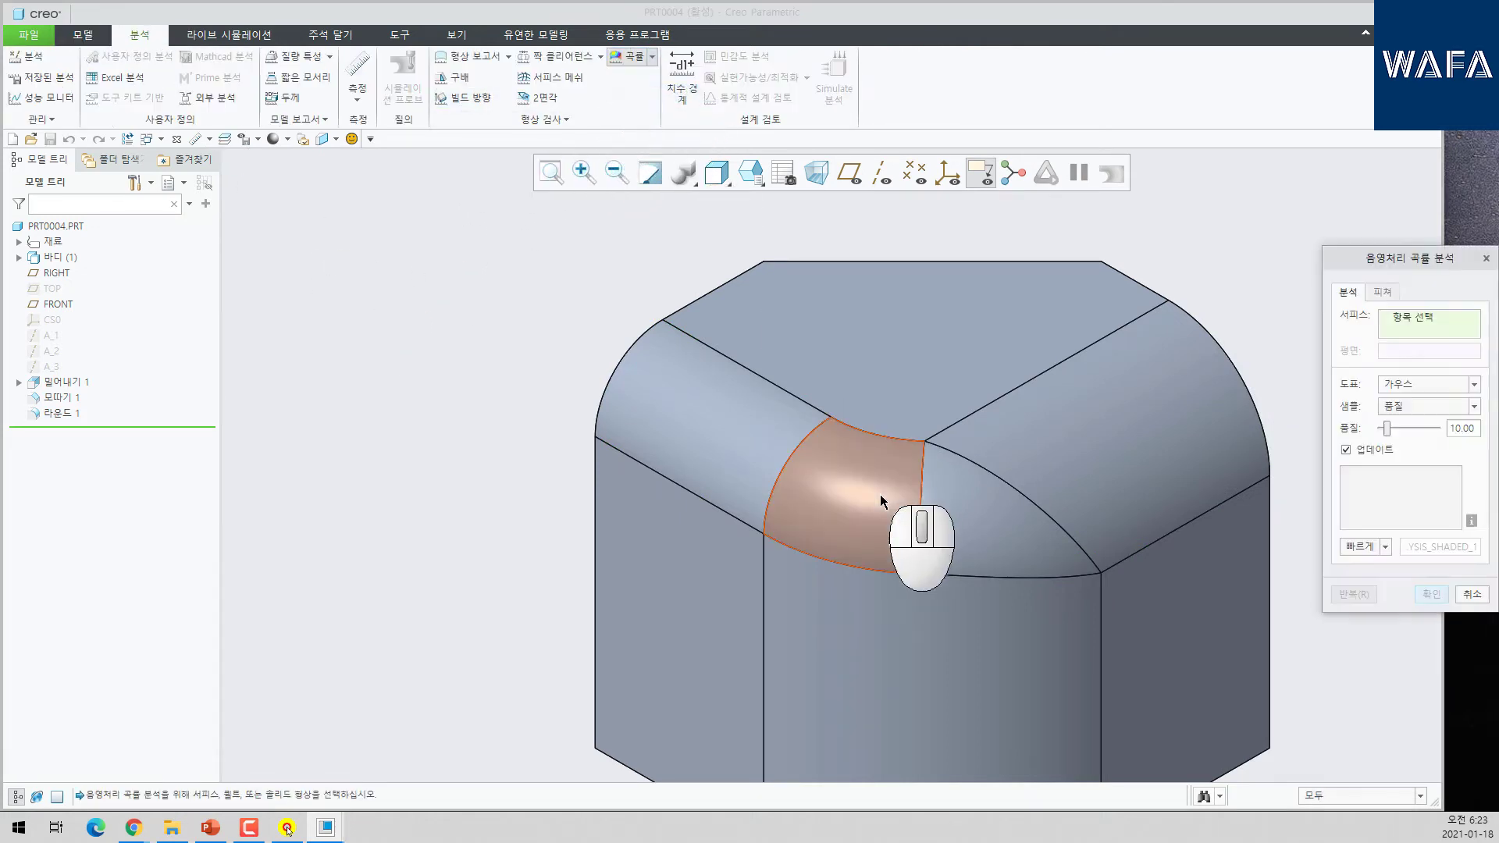
{"action": "left_click", "coordinate": [872, 489]}
{"action": "left_click", "coordinate": [1005, 532], "text": "ctrl"}
{"action": "left_click", "coordinate": [1124, 492], "text": "ctrl"}
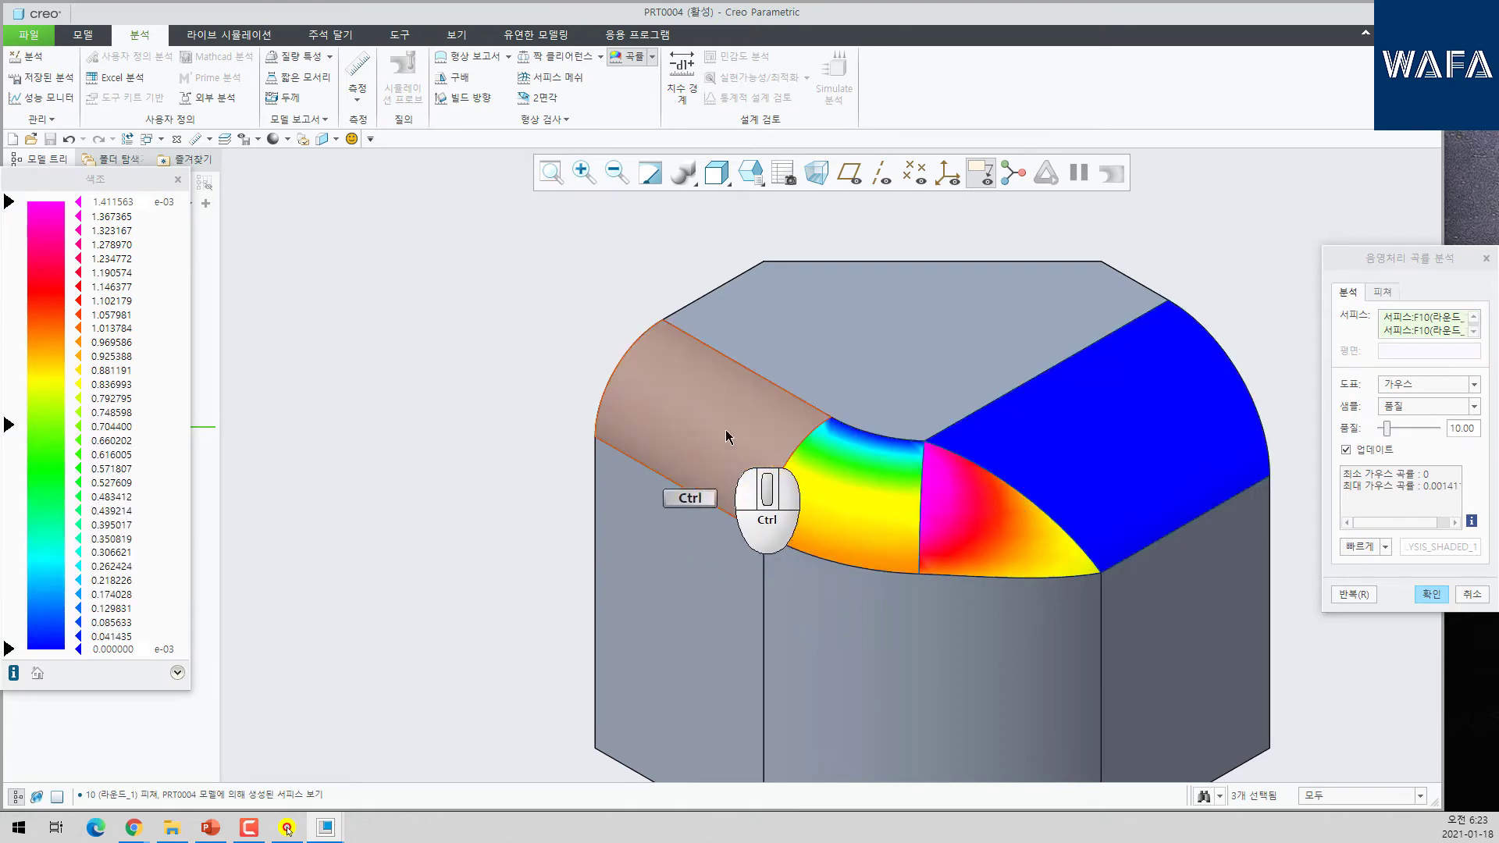
{"action": "left_click", "coordinate": [729, 429], "text": "ctrl"}
{"action": "left_click", "coordinate": [995, 598], "text": "ctrl"}
{"action": "middle_click_drag", "start_coordinate": [980, 638], "coordinate": [986, 523]}
{"action": "left_click", "coordinate": [1467, 598]}
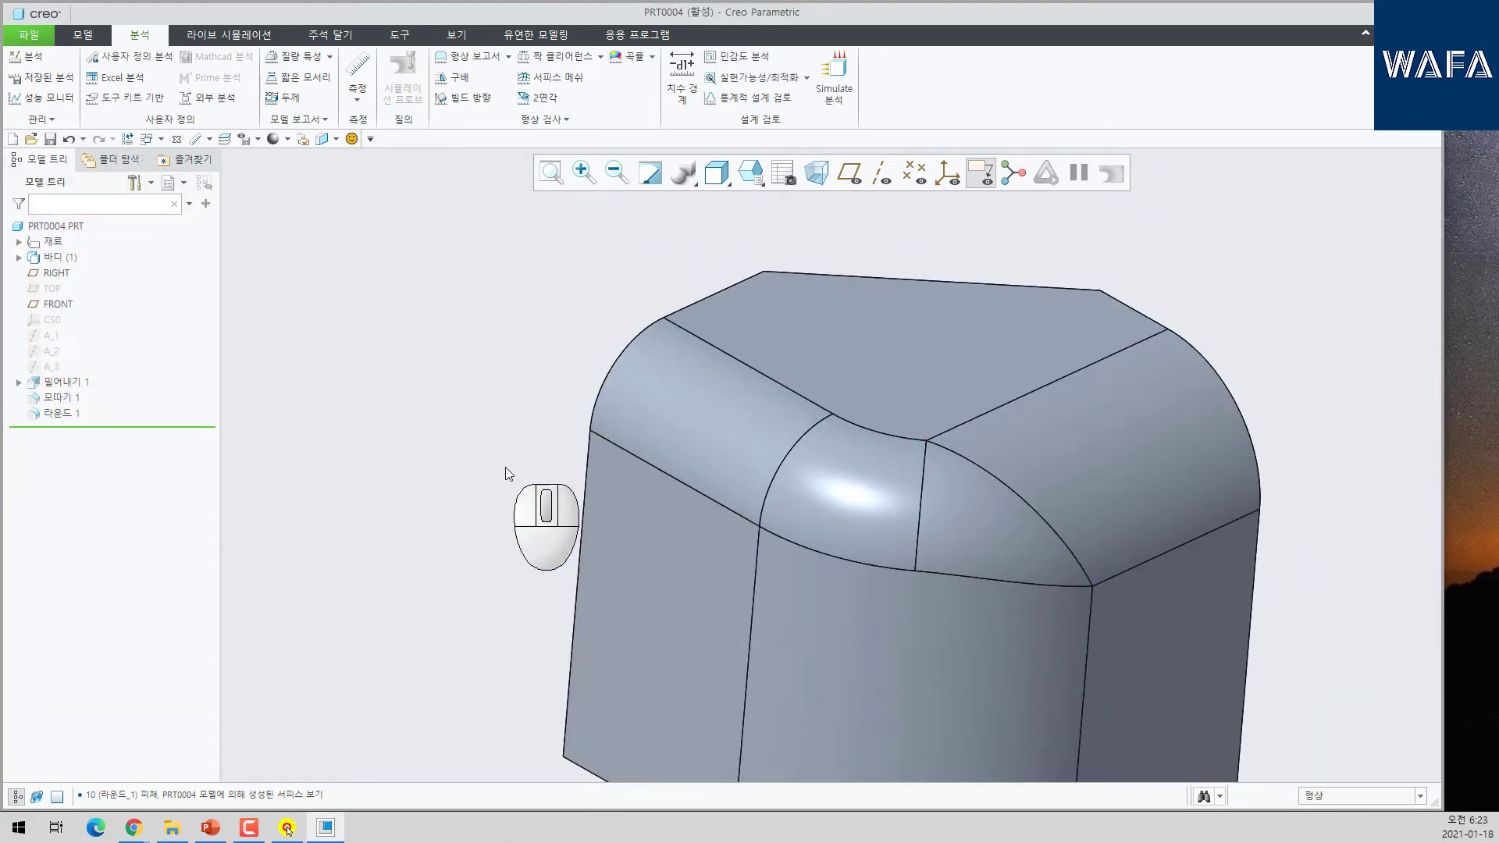
- Redefine the round feature, change the corner transition where the three rounds meet to Intersect, and preview the result
{"action": "middle_click_drag", "start_coordinate": [504, 467], "coordinate": [361, 475]}
{"action": "left_click", "coordinate": [79, 413]}
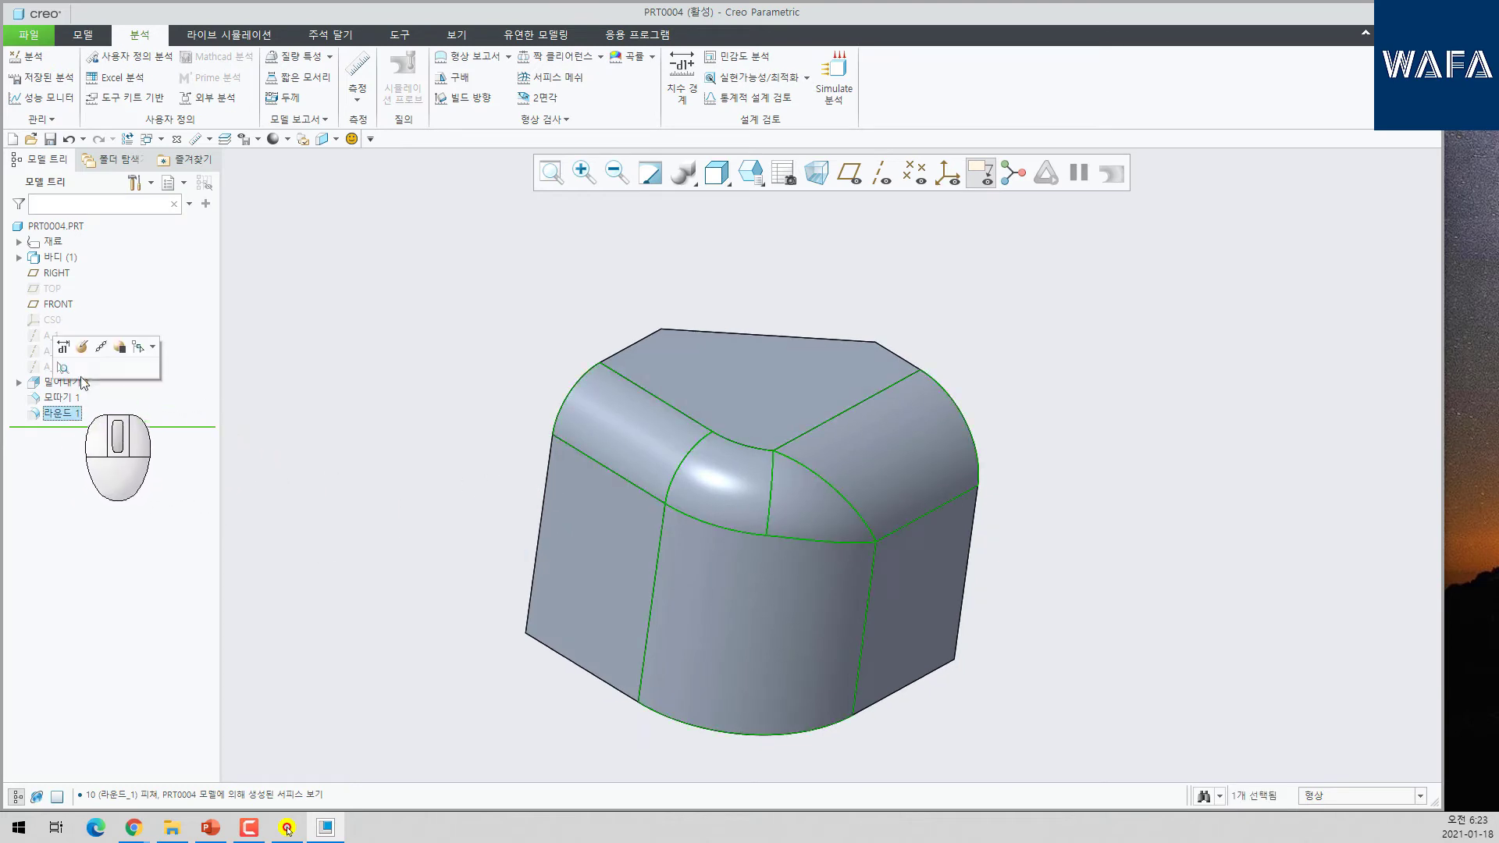
{"action": "left_click", "coordinate": [93, 435]}
{"action": "middle_click_drag", "start_coordinate": [546, 404], "coordinate": [558, 410]}
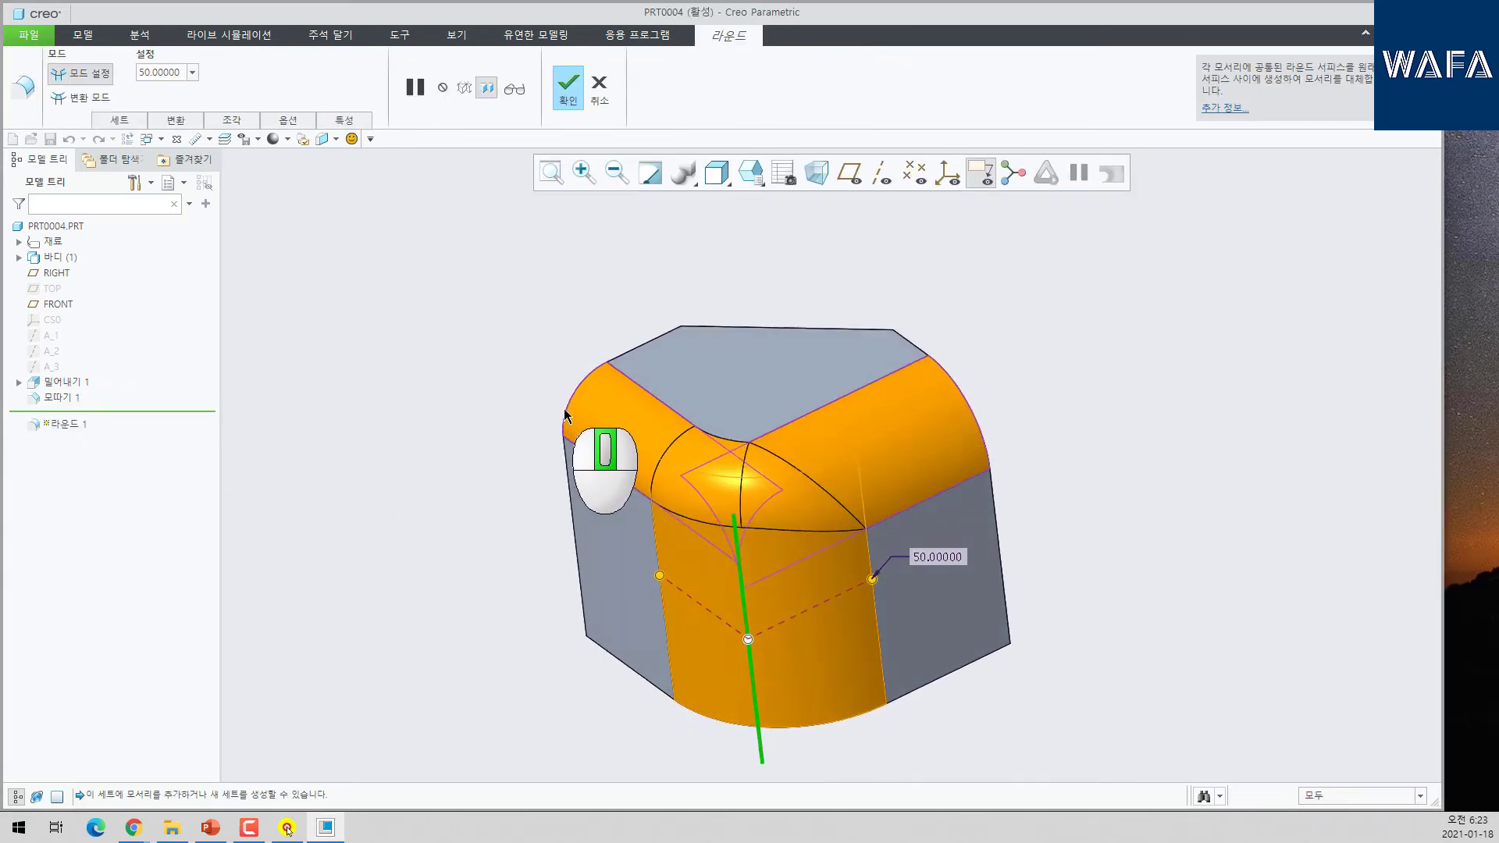
{"action": "left_click", "coordinate": [83, 100]}
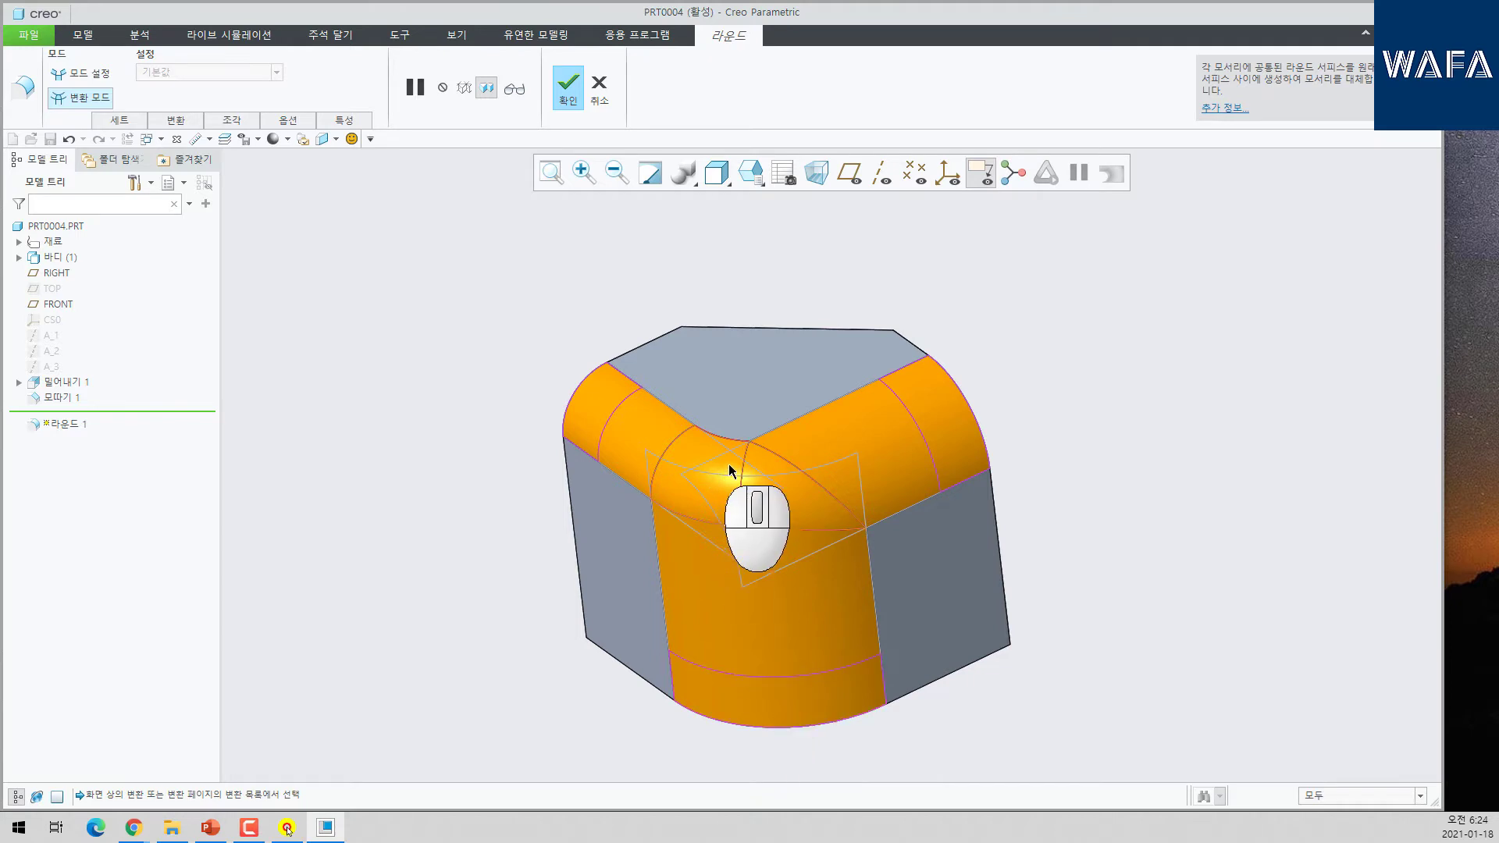
{"action": "middle_click_drag", "start_coordinate": [731, 463], "coordinate": [877, 435]}
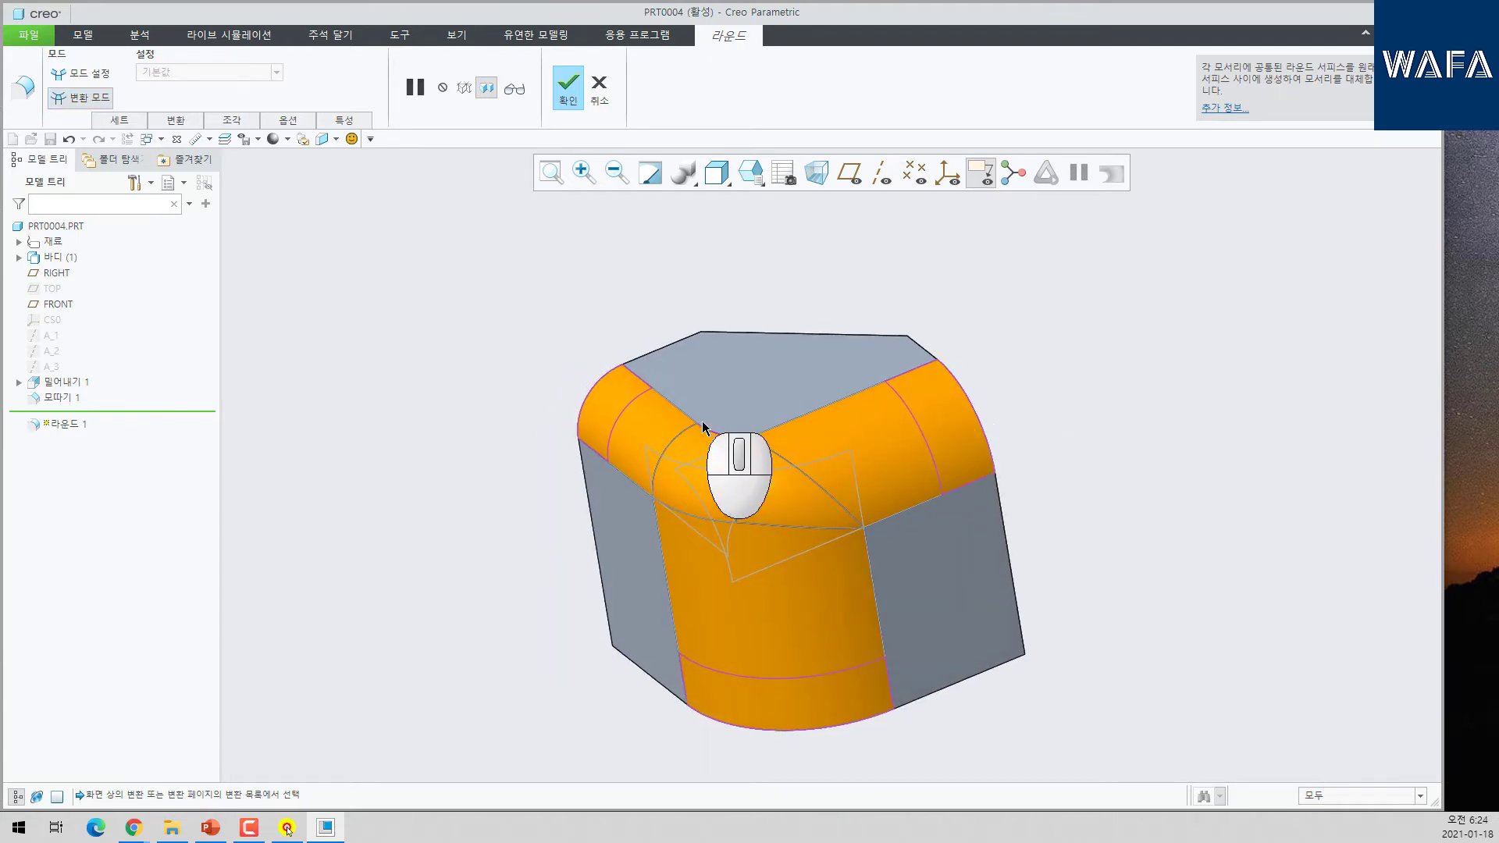
{"action": "left_click", "coordinate": [749, 483]}
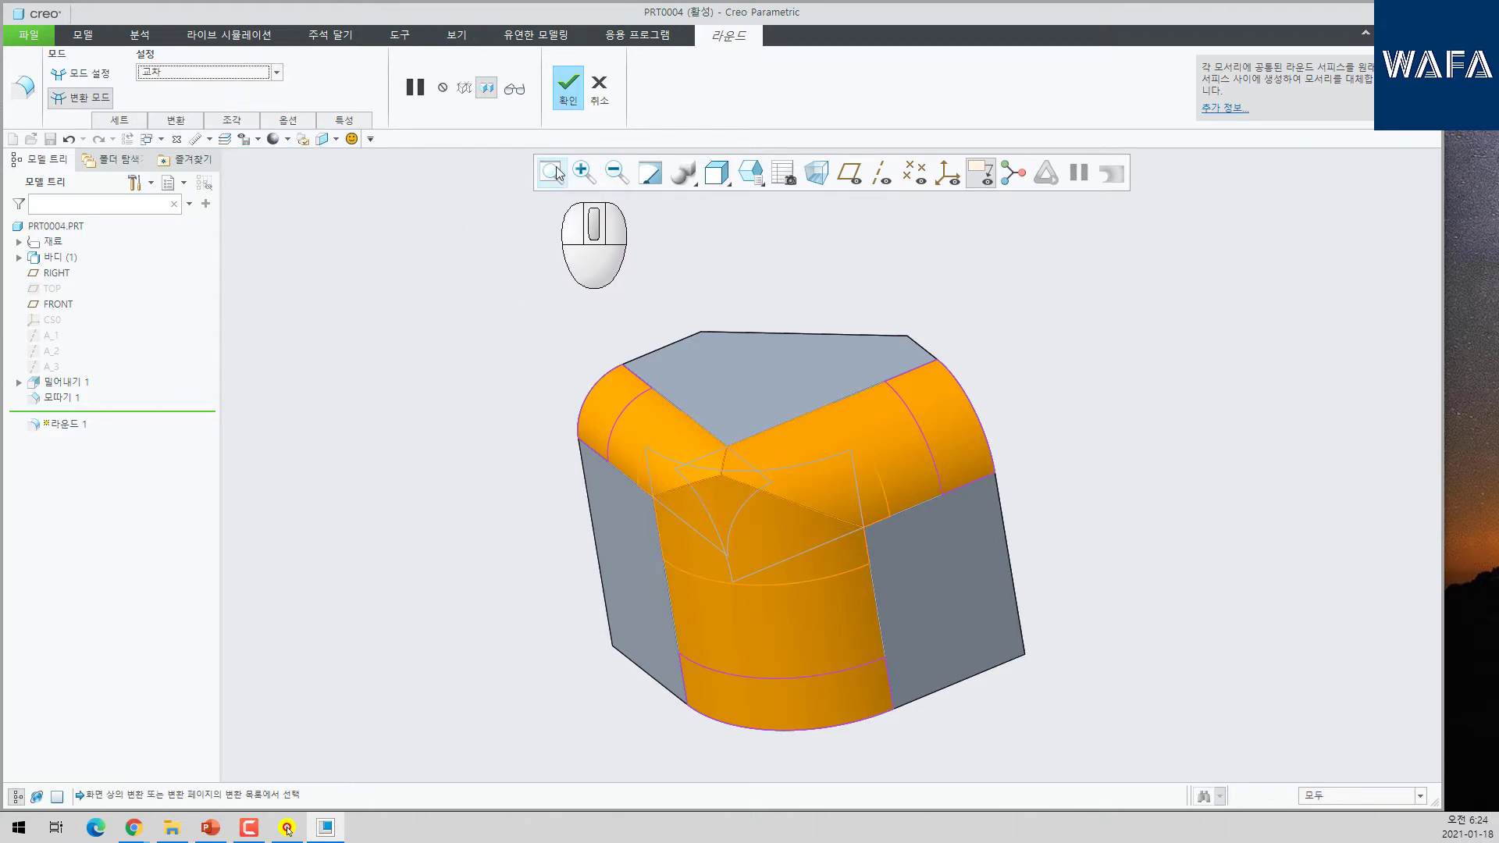
{"action": "left_click", "coordinate": [514, 89]}
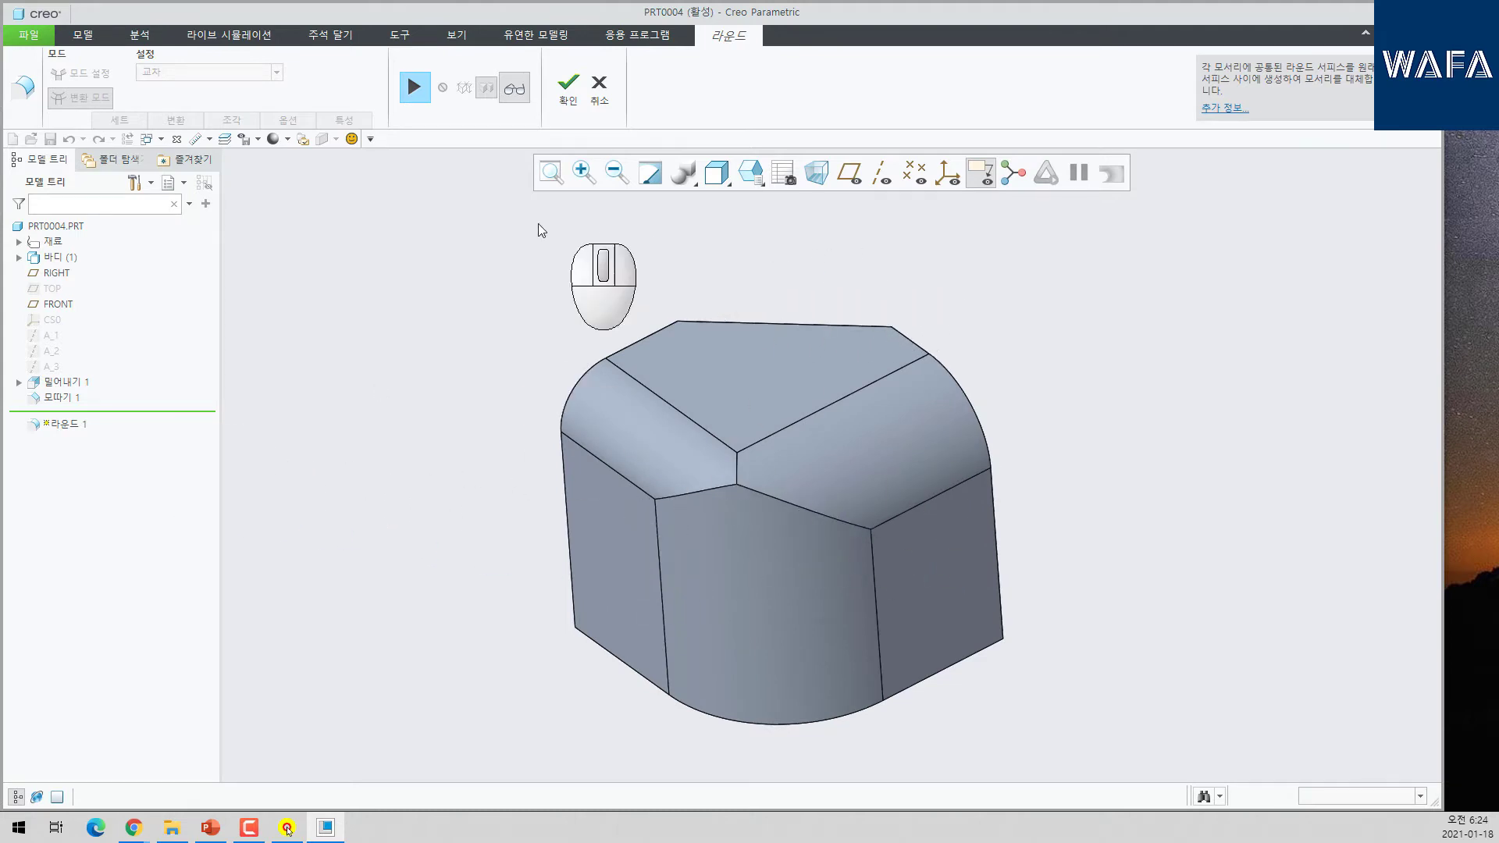
- Change the corner transition where the three rounds meet to Corner Sphere, preview the result, and resume editing
{"action": "left_click", "coordinate": [426, 100]}
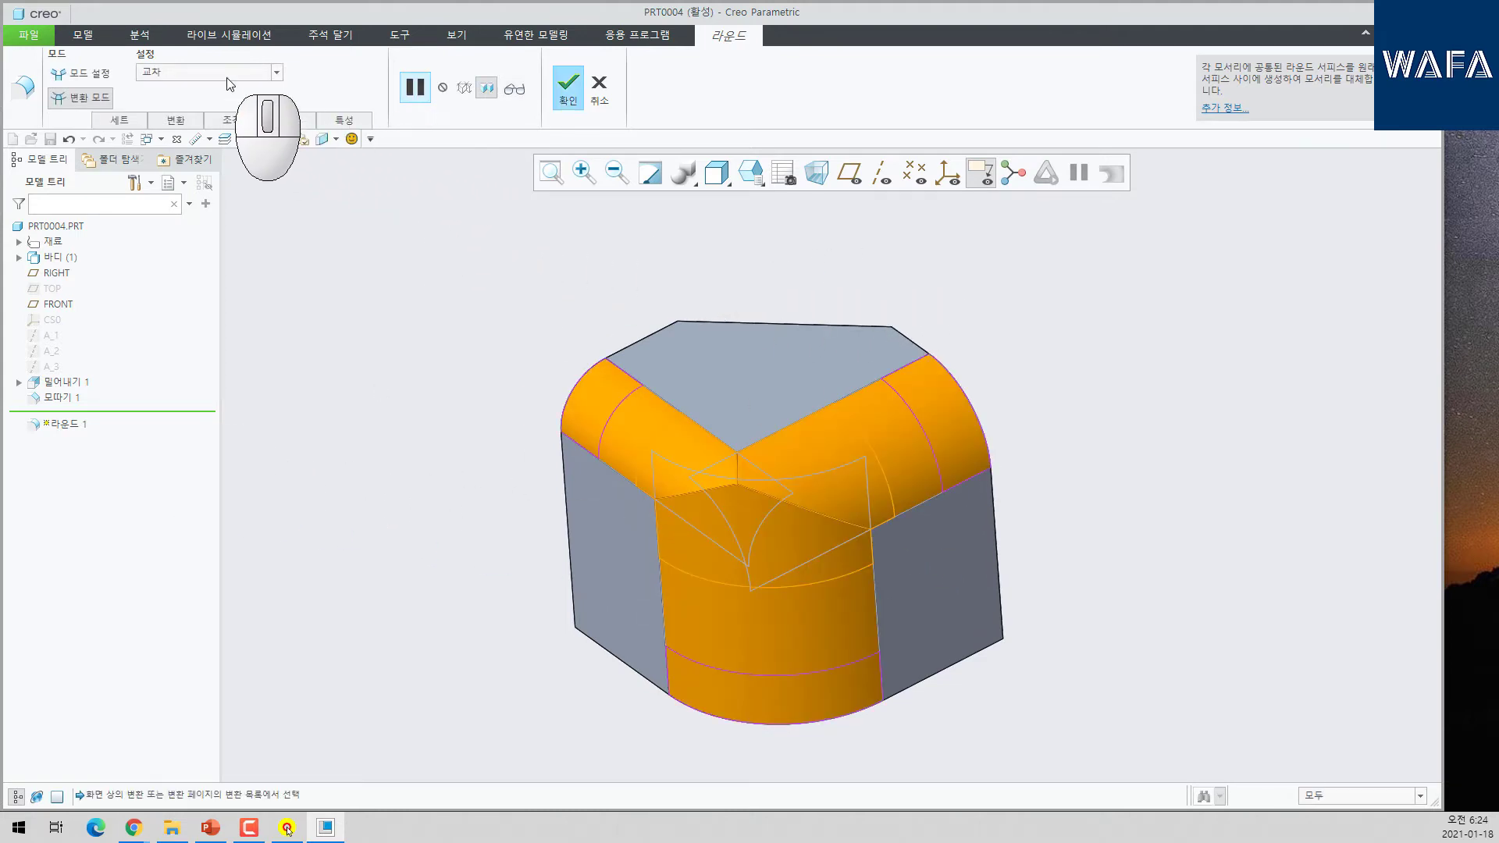
{"action": "left_click", "coordinate": [227, 116]}
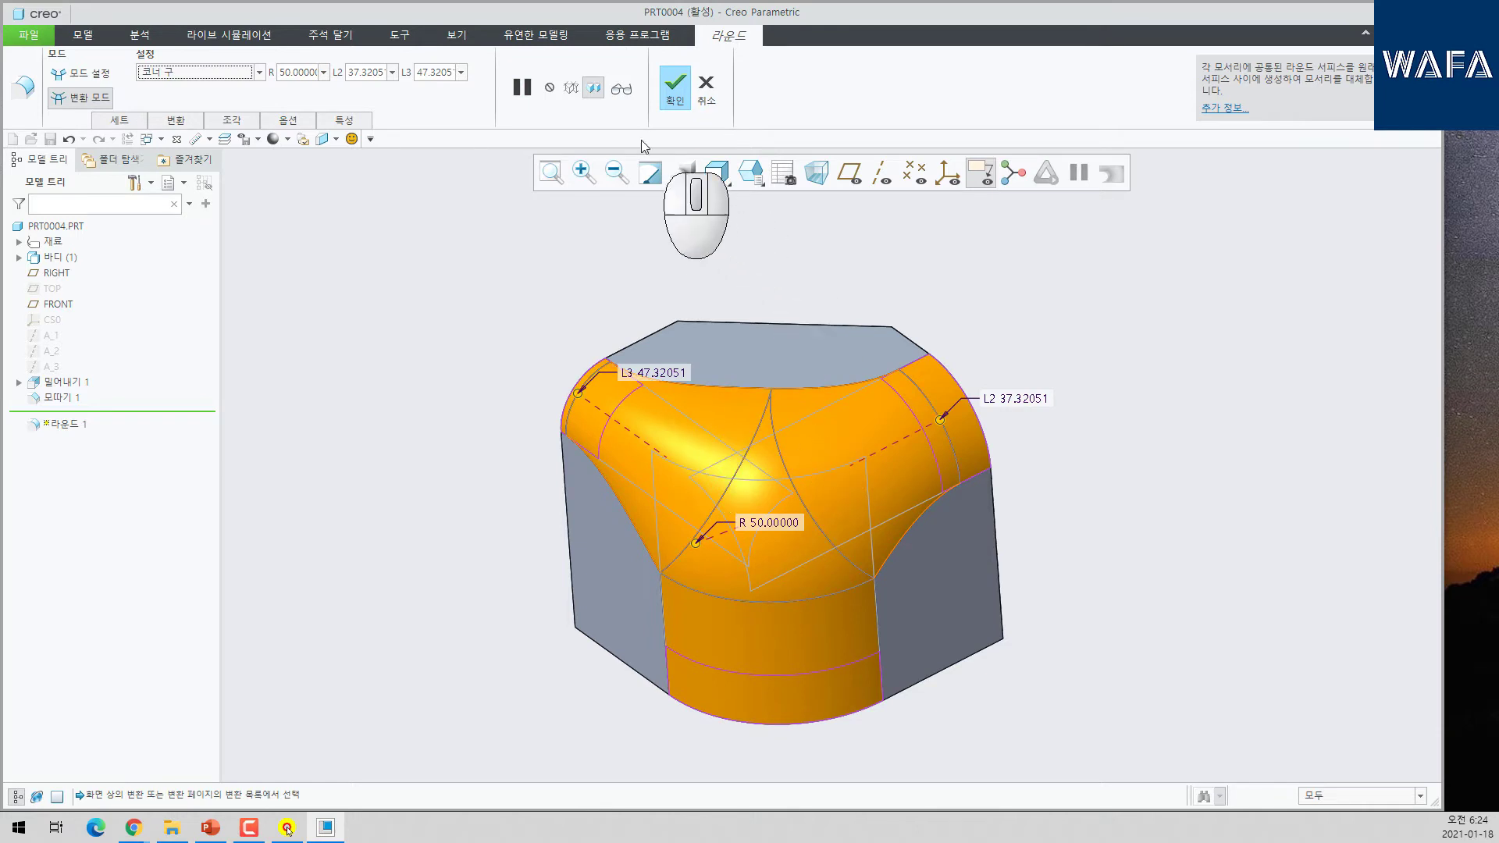
{"action": "left_click", "coordinate": [619, 91]}
{"action": "middle_click_drag", "start_coordinate": [726, 452], "coordinate": [767, 420]}
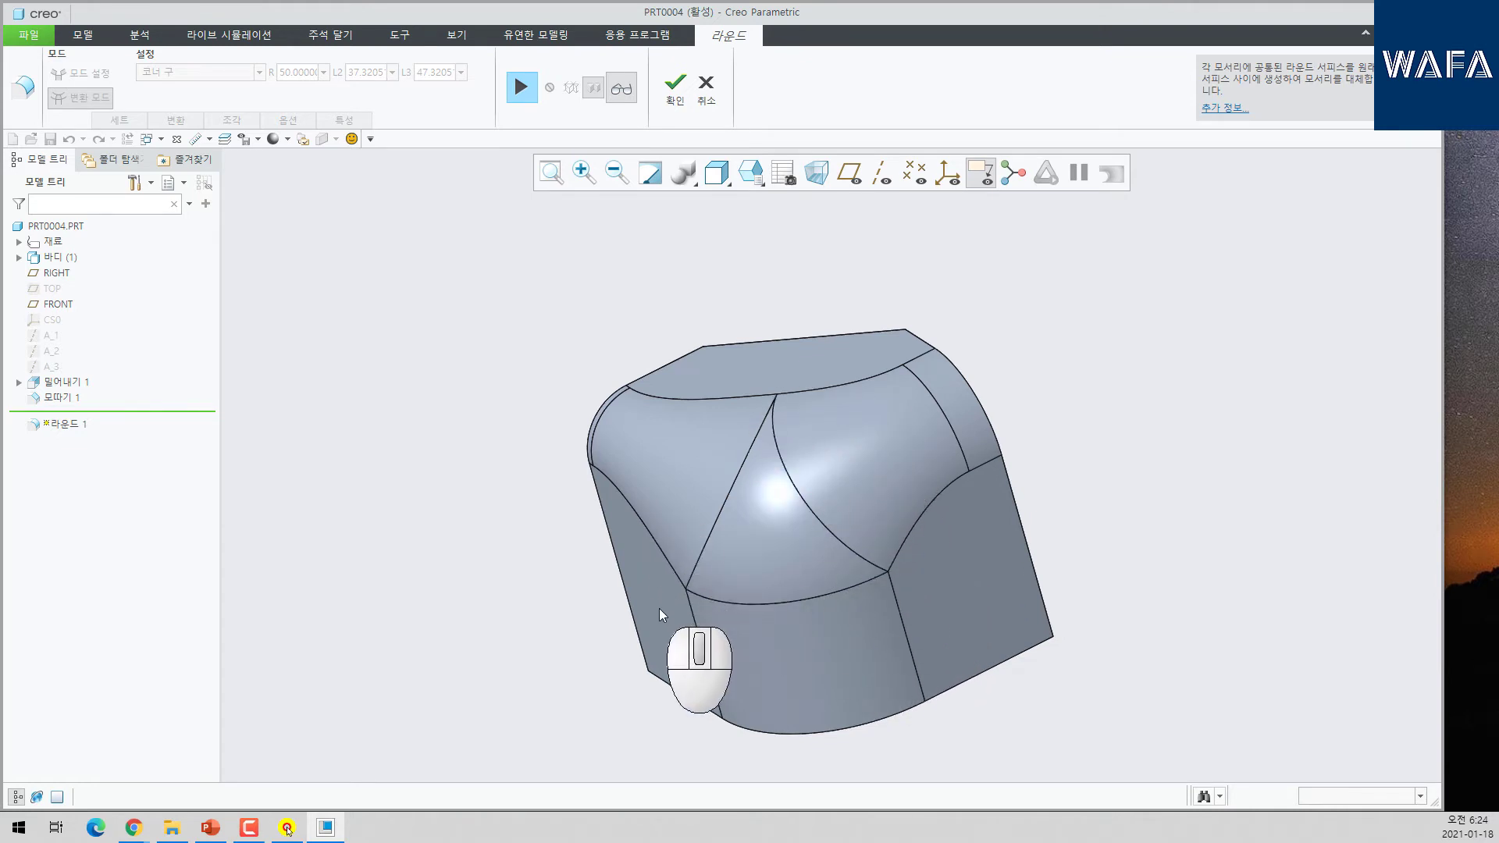
{"action": "left_click", "coordinate": [522, 87]}
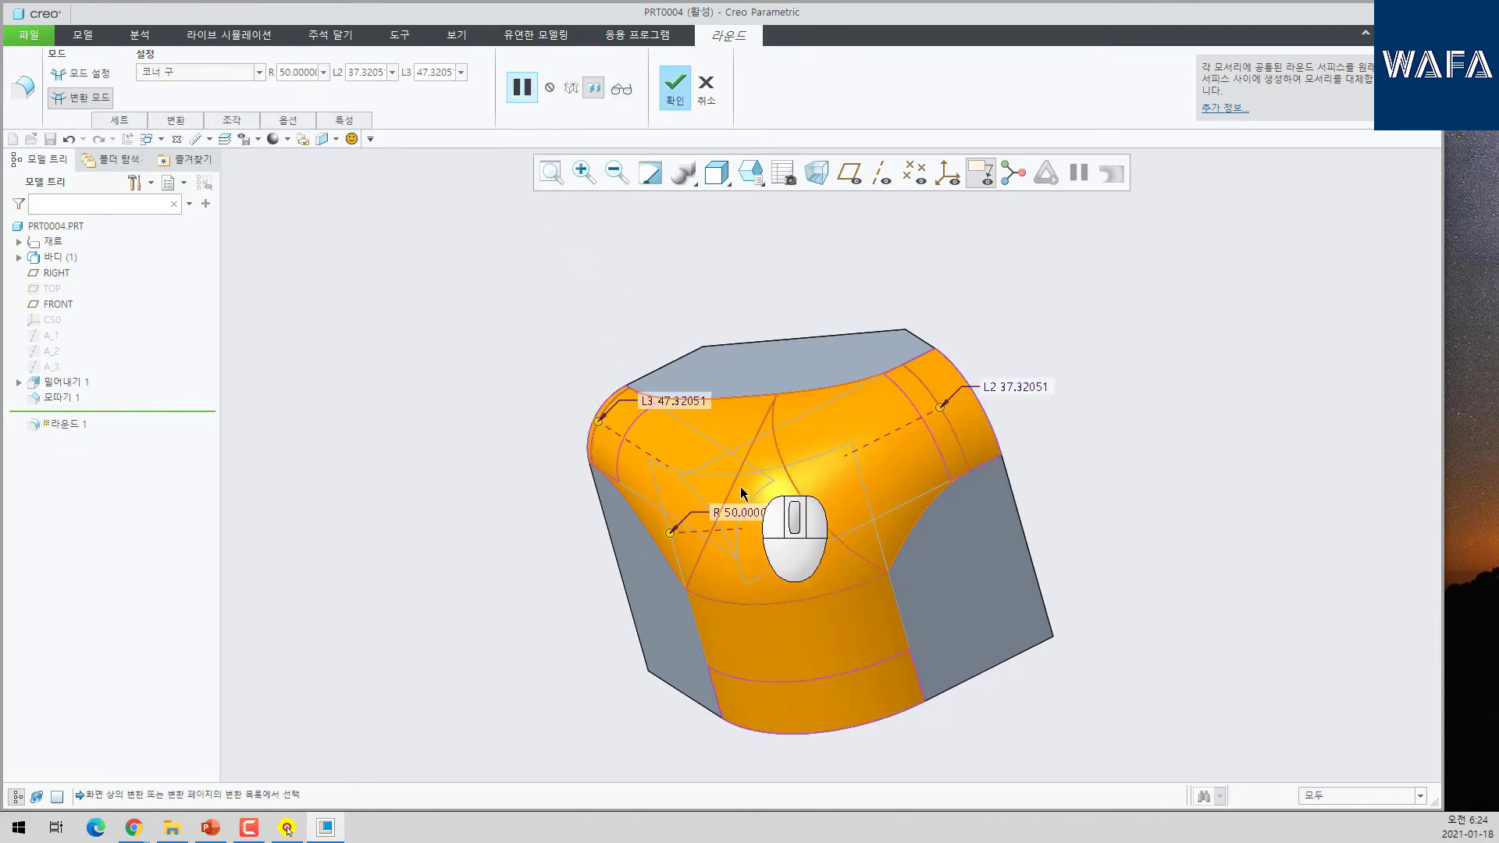
- Set the corner sphere's radius to about 53.04 mm and its L2 transition length to 0.01 mm
{"action": "left_click_drag", "start_coordinate": [676, 536], "coordinate": [667, 535]}
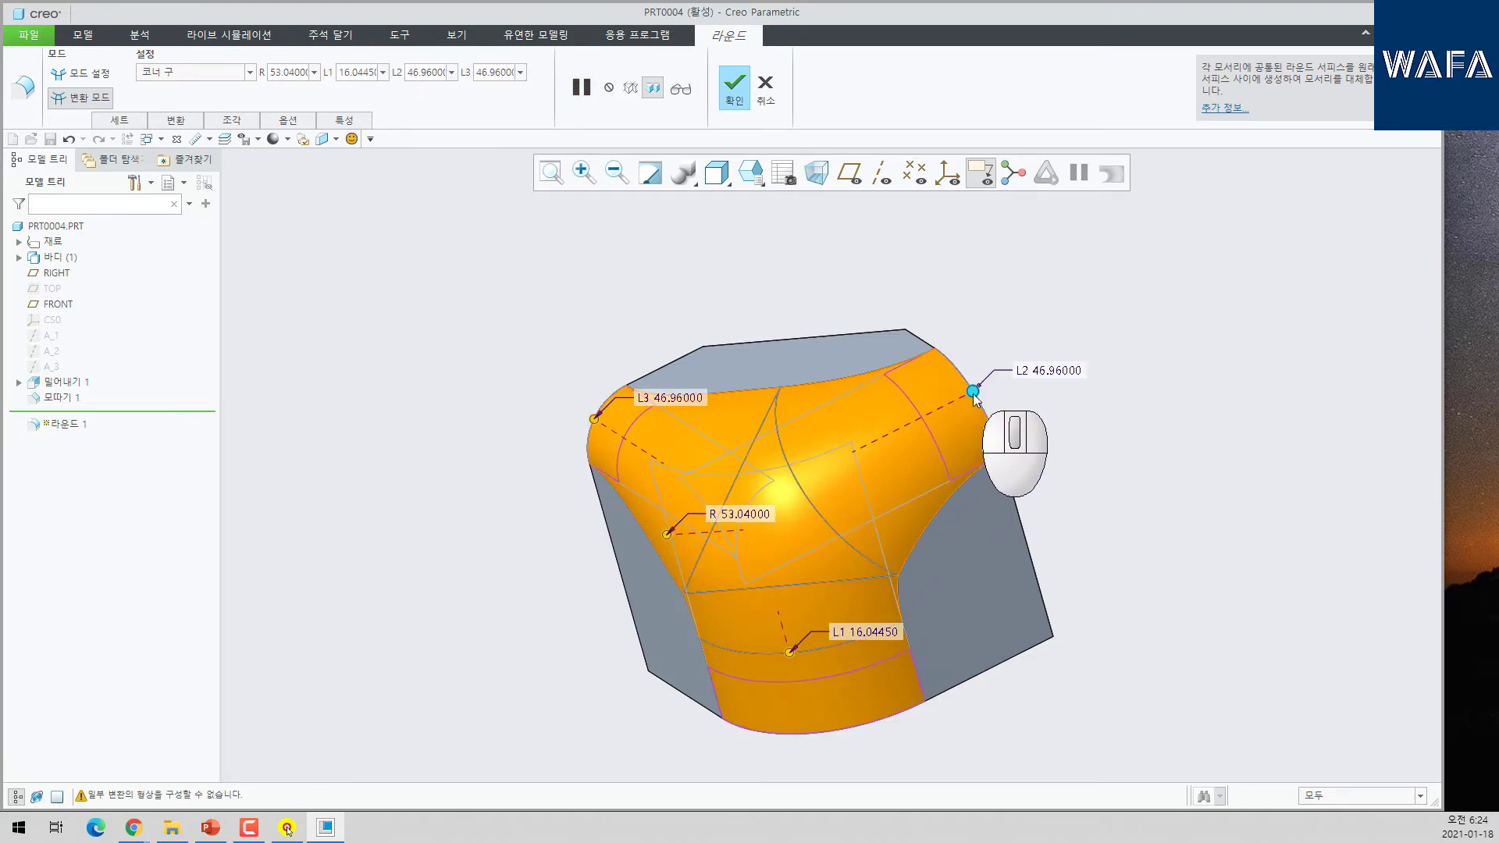
{"action": "left_click_drag", "start_coordinate": [973, 391], "coordinate": [856, 469]}
{"action": "mouse_move", "coordinate": [836, 484]}
{"action": "middle_mouse_down"}
{"action": "mouse_move", "coordinate": [778, 430]}
{"action": "mouse_move", "coordinate": [845, 481]}
{"action": "mouse_move", "coordinate": [845, 461]}
{"action": "middle_mouse_up"}
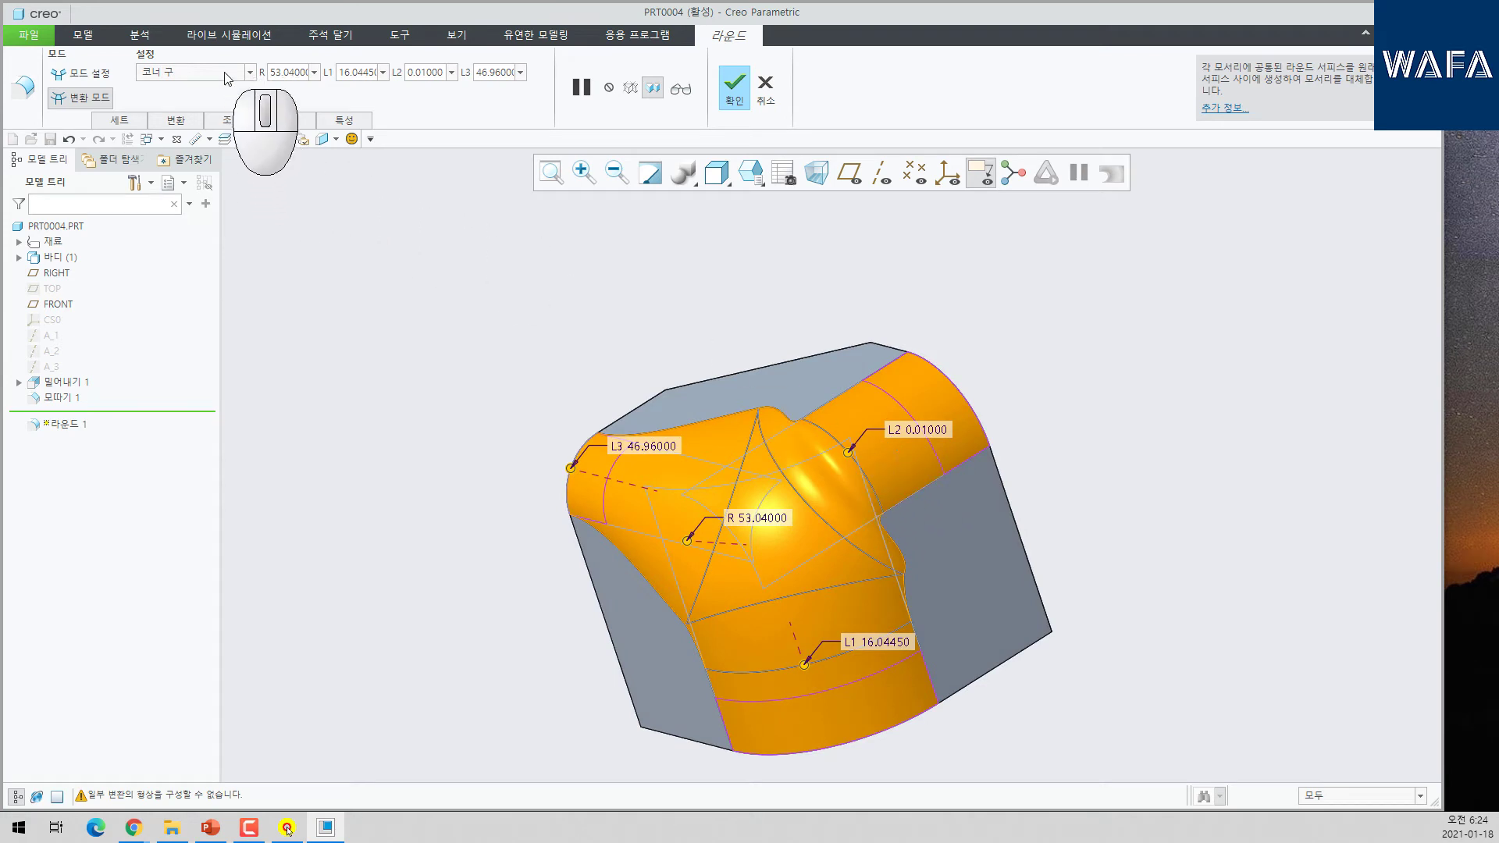
- Change the corner transition to Patch, preview the resulting corner surface, and resume editing
{"action": "left_click", "coordinate": [250, 72]}
{"action": "middle_click_drag", "start_coordinate": [810, 472], "coordinate": [475, 258]}
{"action": "left_click", "coordinate": [203, 72]}
{"action": "left_click", "coordinate": [208, 141]}
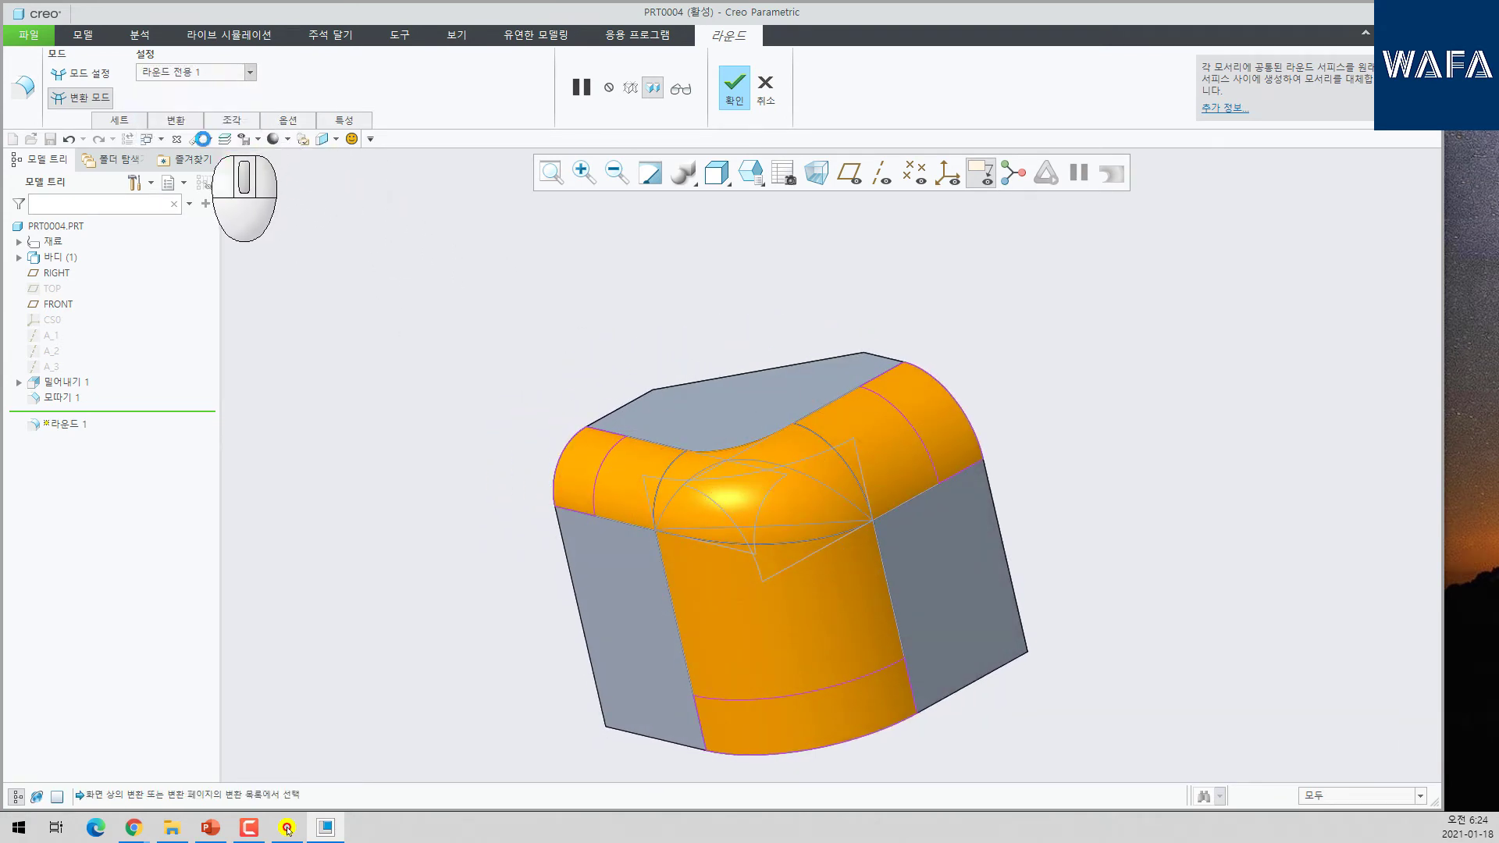
{"action": "left_click", "coordinate": [681, 89]}
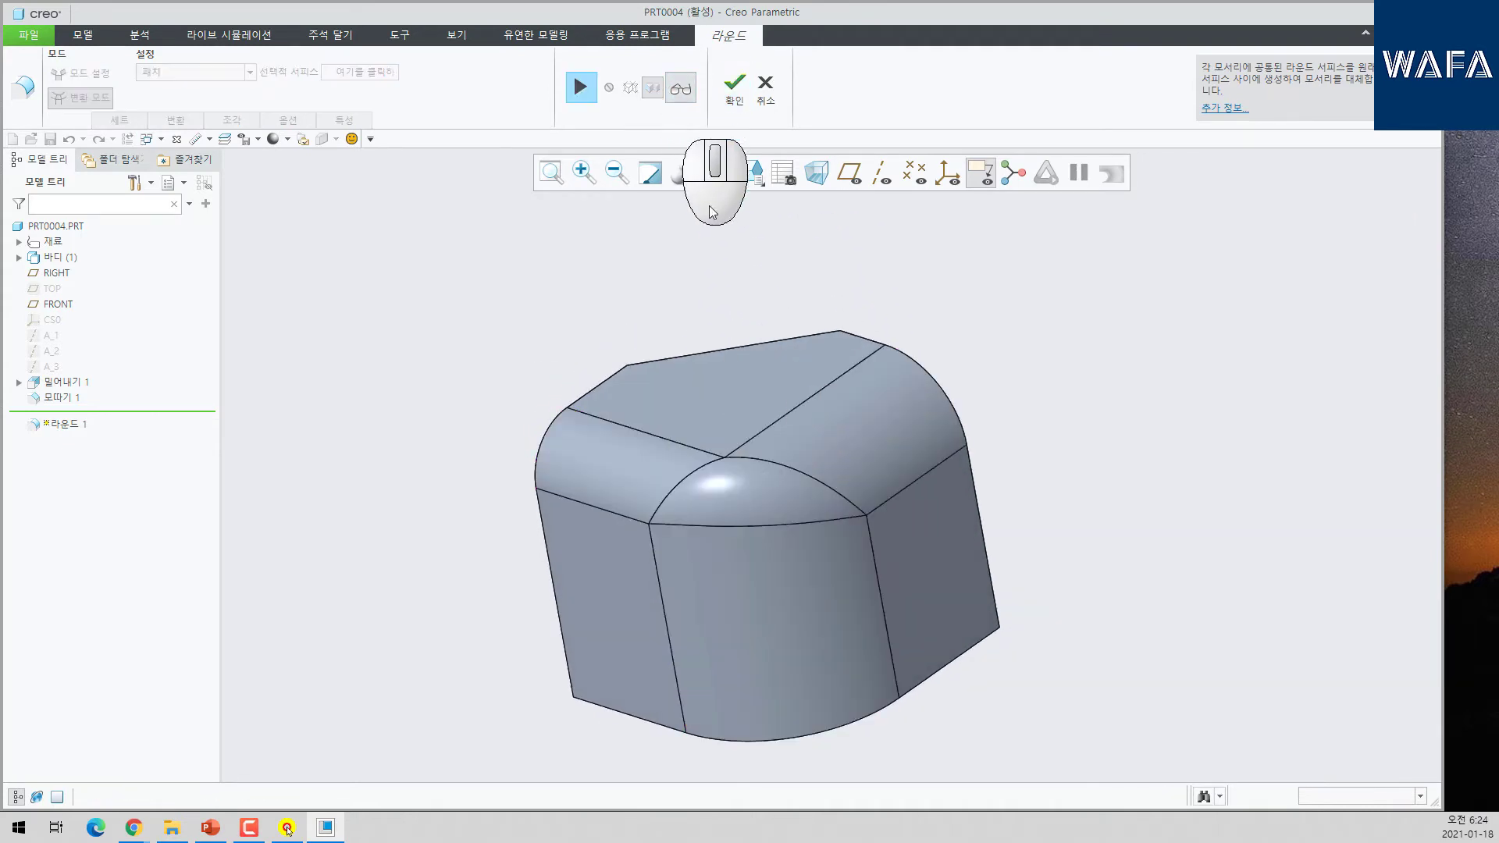
{"action": "scroll", "coordinate": [716, 494], "scroll_direction": "down", "scroll_amount": 1}
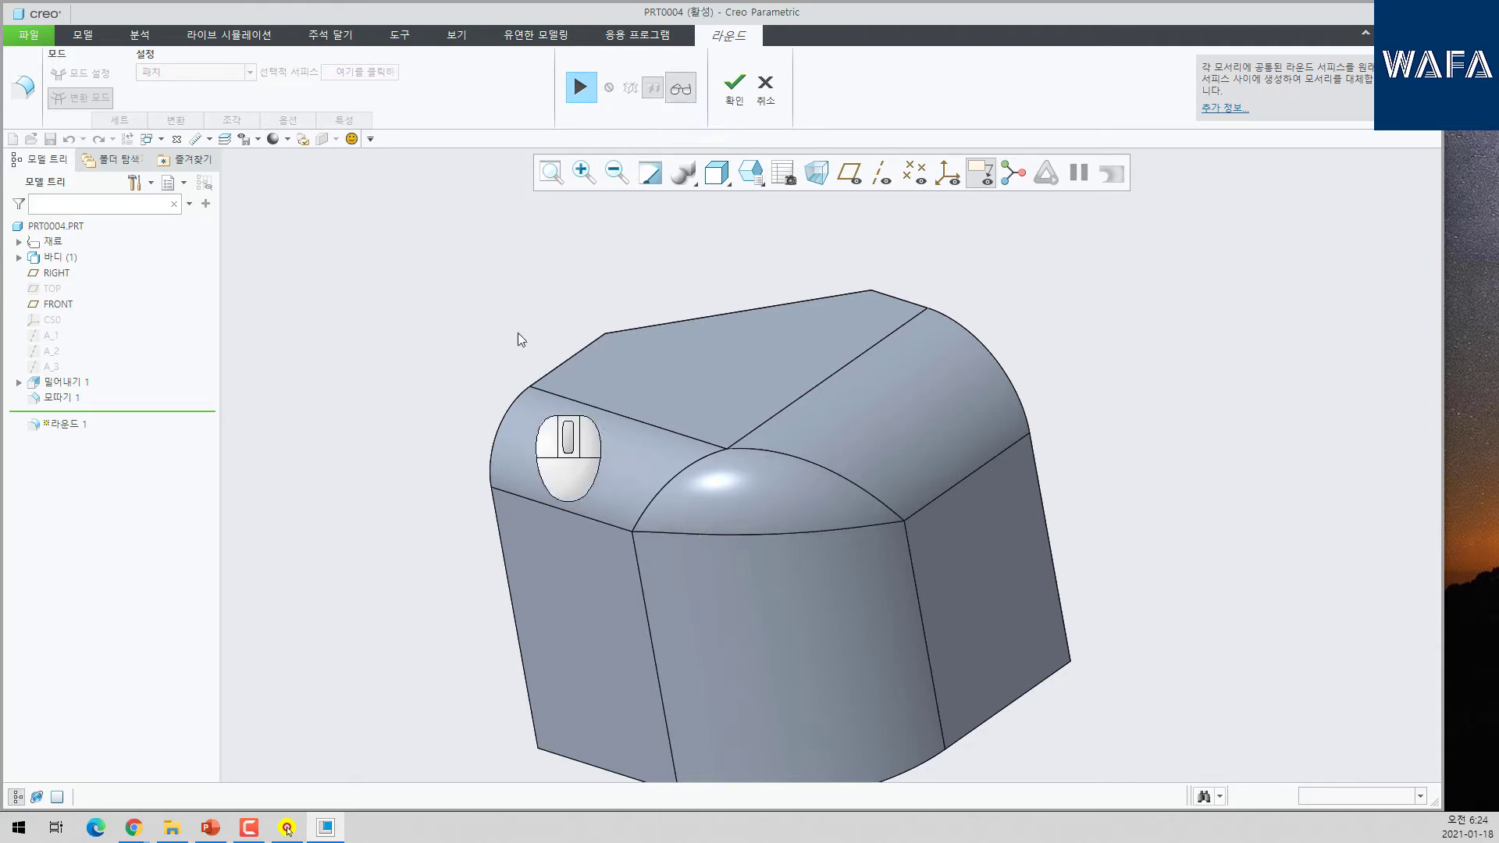
{"action": "left_click", "coordinate": [581, 88]}
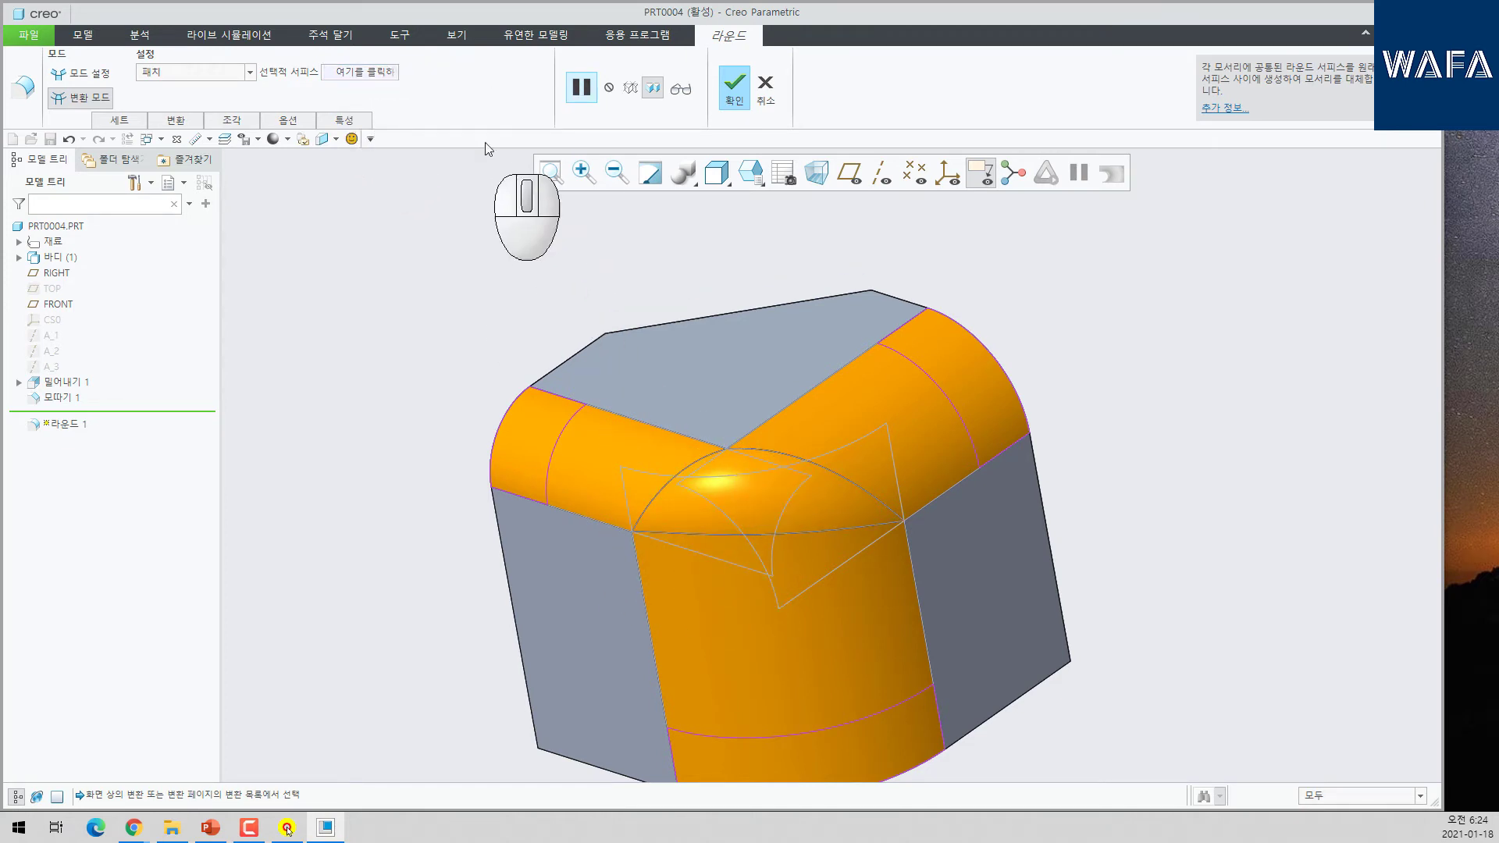
- Add the block's top face as the patch's optional surface, set its fillet radius to about 26.13 mm, and preview the result
{"action": "left_click", "coordinate": [366, 72]}
{"action": "left_click", "coordinate": [710, 413]}
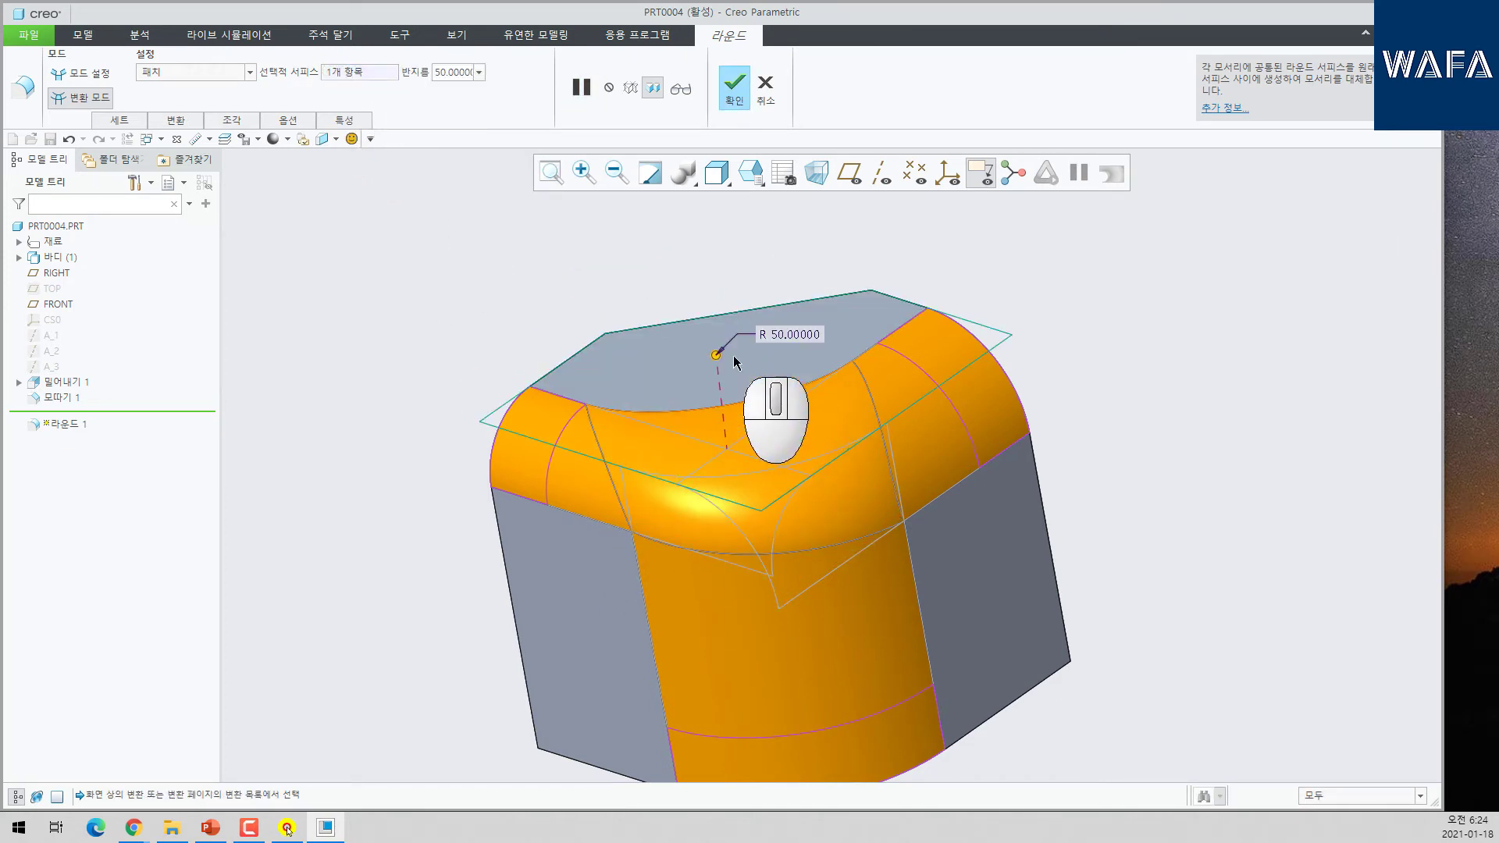
{"action": "left_click_drag", "start_coordinate": [716, 355], "coordinate": [738, 417]}
{"action": "scroll", "coordinate": [825, 432], "scroll_direction": "down", "scroll_amount": 3}
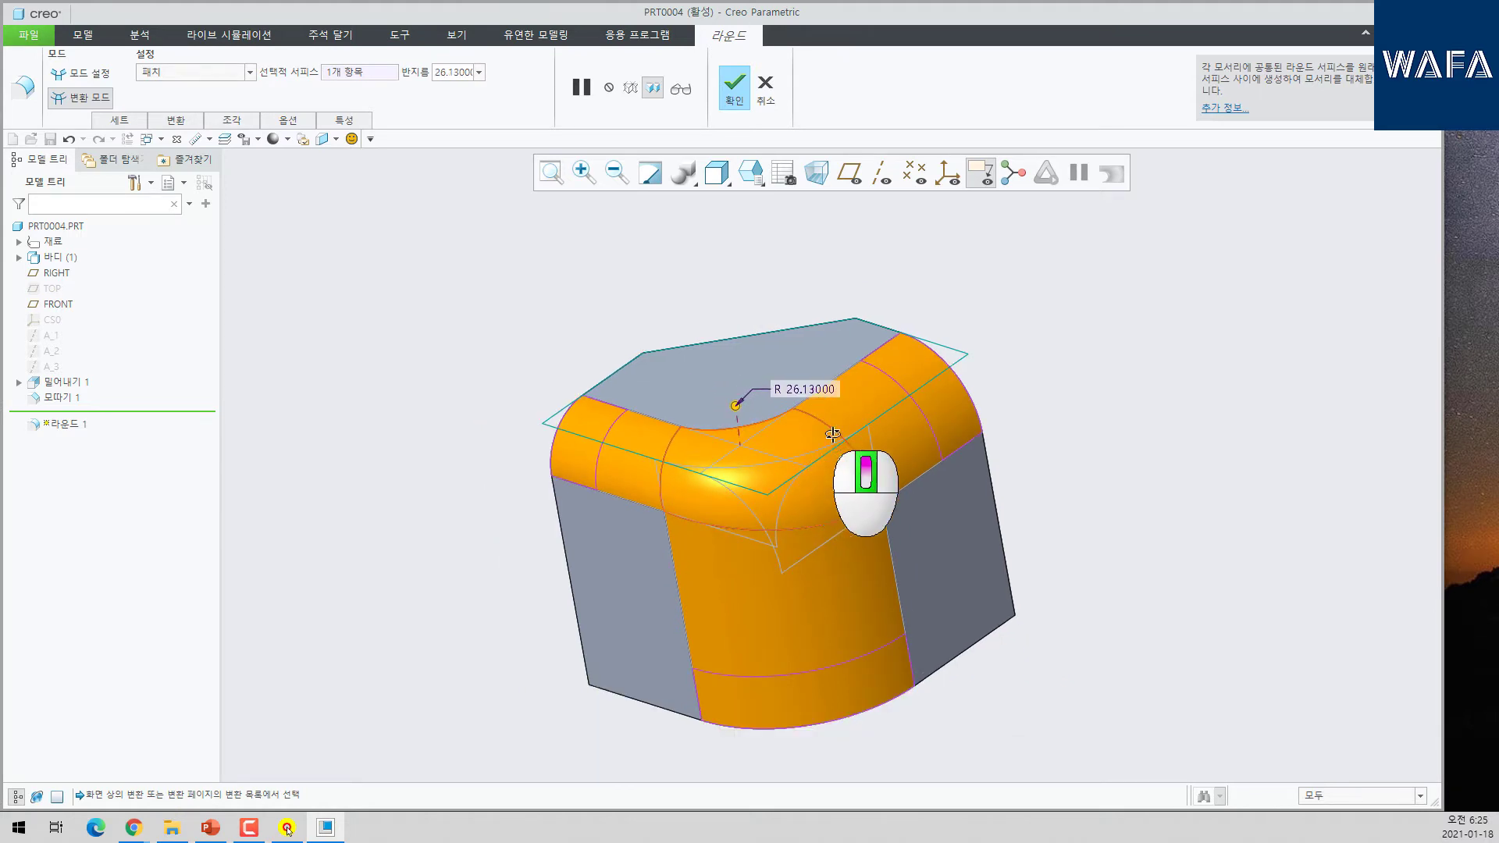
{"action": "left_click", "coordinate": [681, 87]}
{"action": "middle_click_drag", "start_coordinate": [820, 351], "coordinate": [784, 296]}
{"action": "left_click", "coordinate": [582, 89]}
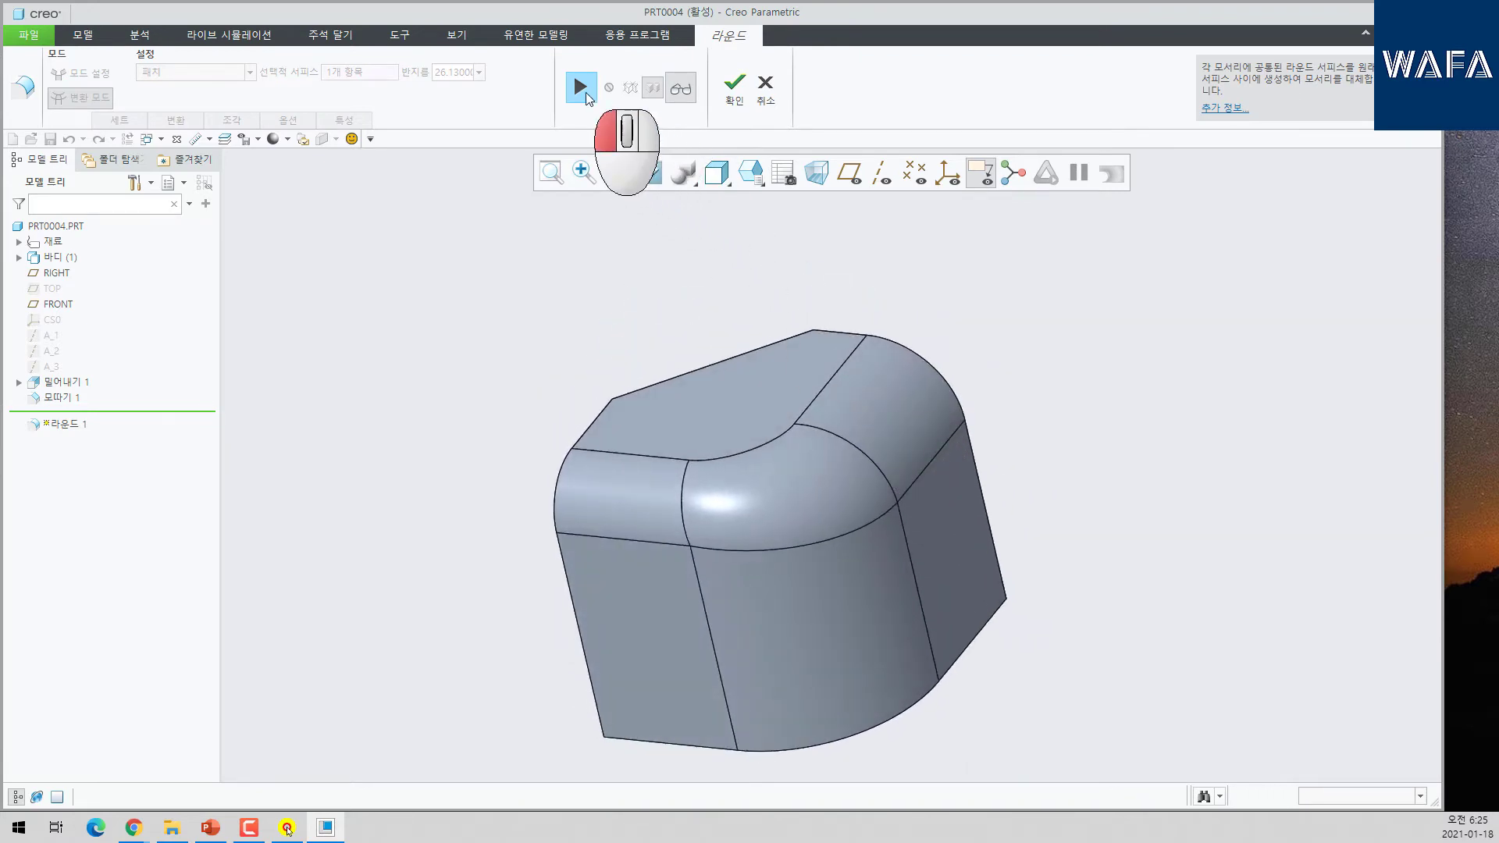
- Try the left front side face, followed by the right side face, as the patch's optional surface
{"action": "left_click", "coordinate": [711, 561]}
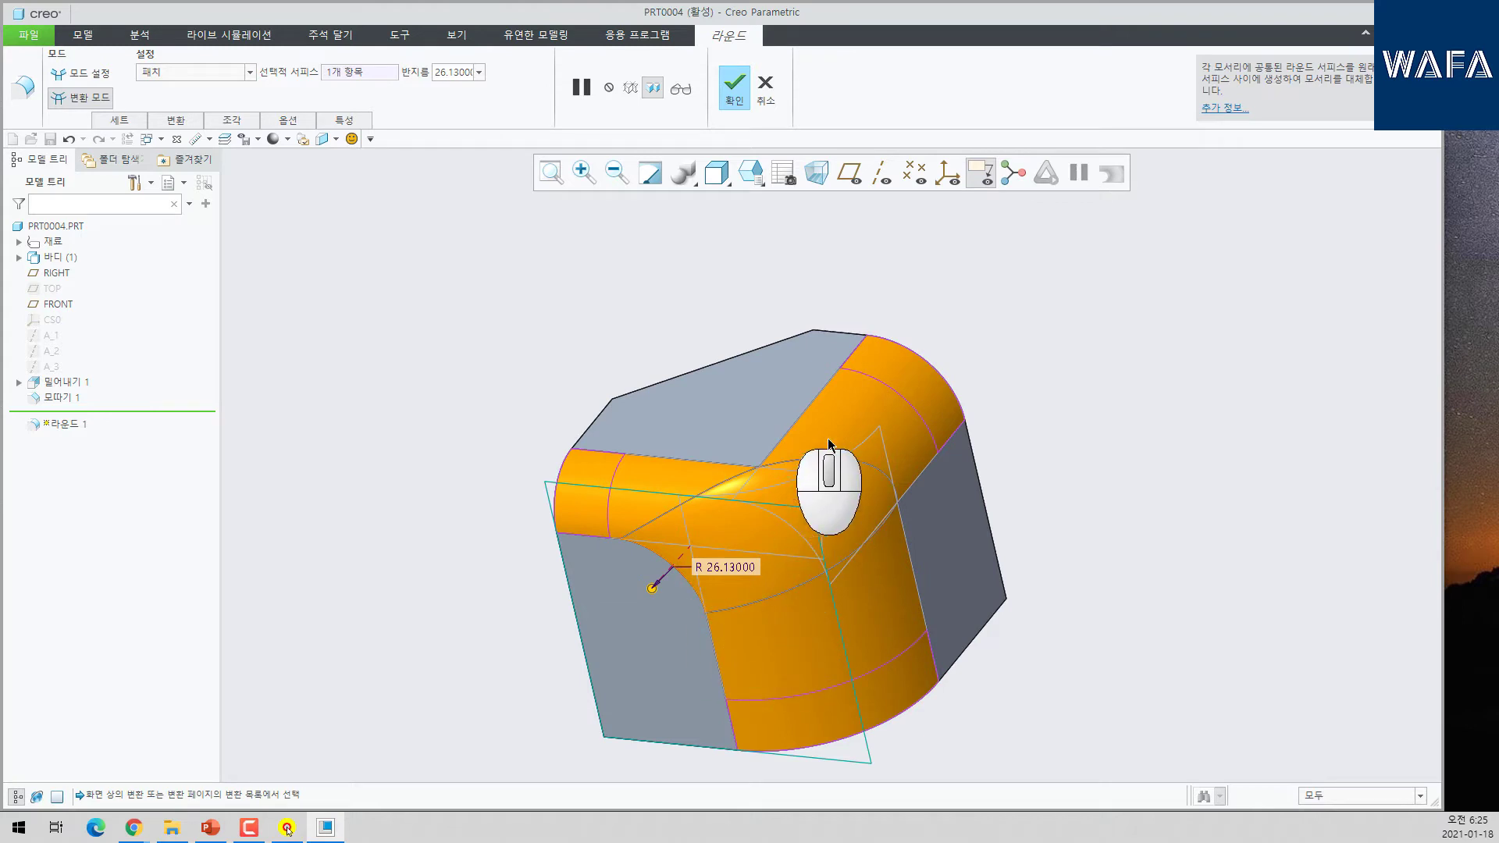
{"action": "middle_click_drag", "start_coordinate": [964, 500], "coordinate": [957, 581]}
{"action": "left_click", "coordinate": [351, 72]}
{"action": "left_click", "coordinate": [972, 526]}
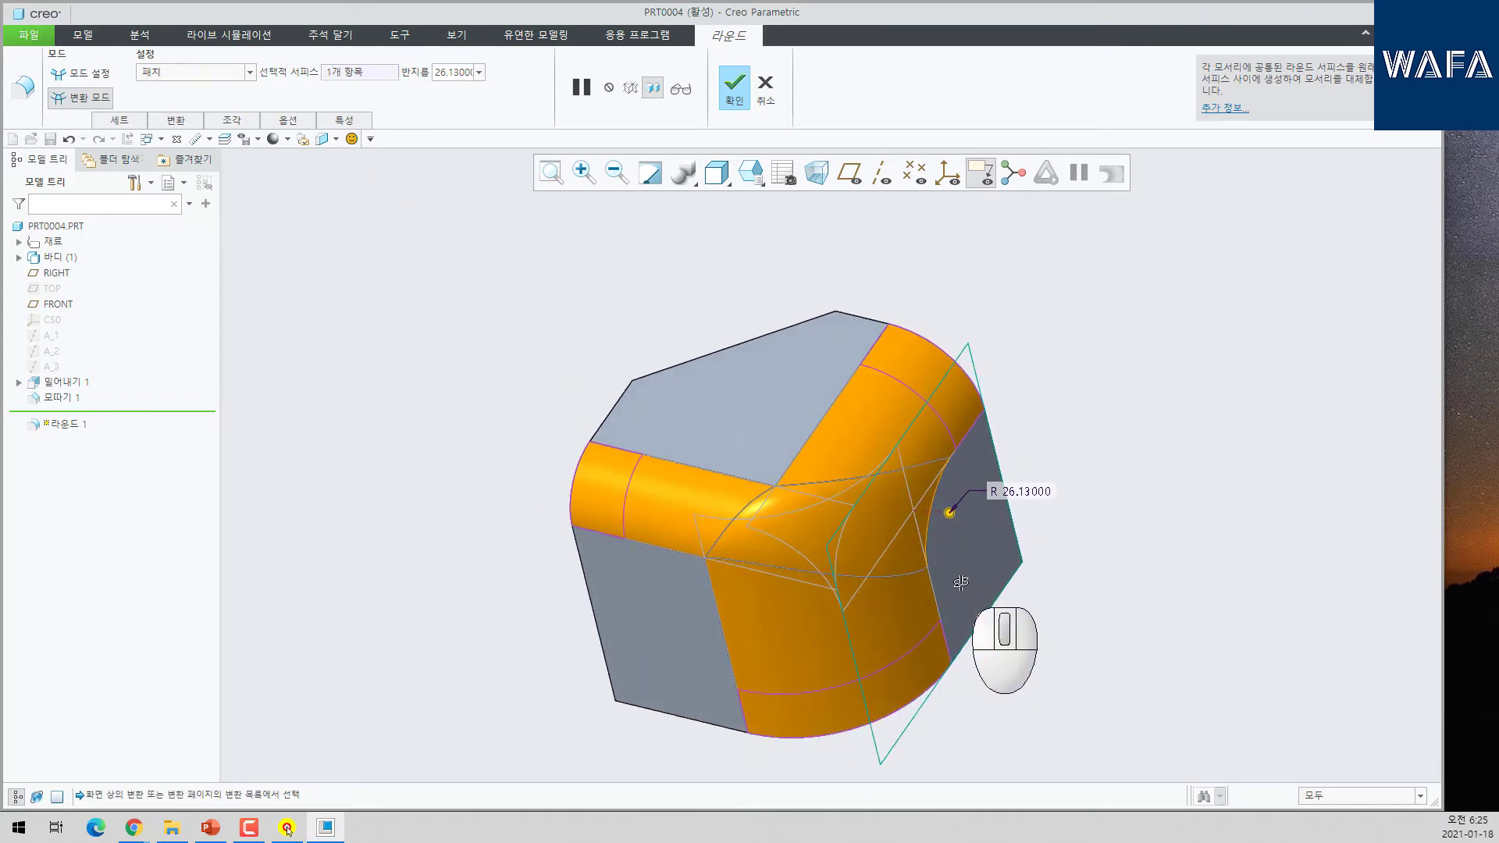
{"action": "right_click", "coordinate": [754, 424]}
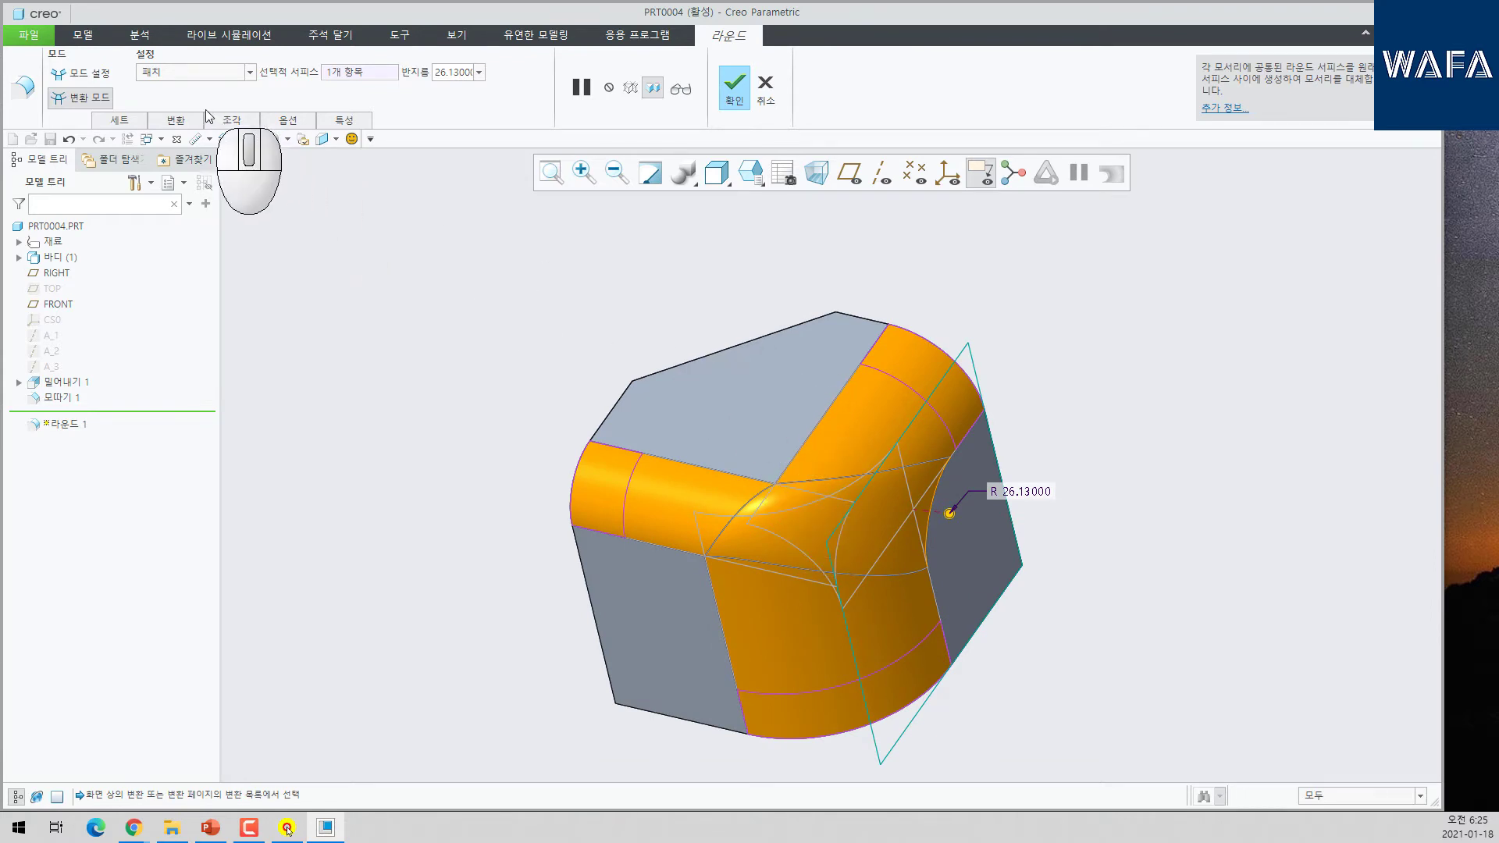
- Change the corner transition to Round Only 1, preview the result, and complete the round feature
{"action": "left_click", "coordinate": [194, 72]}
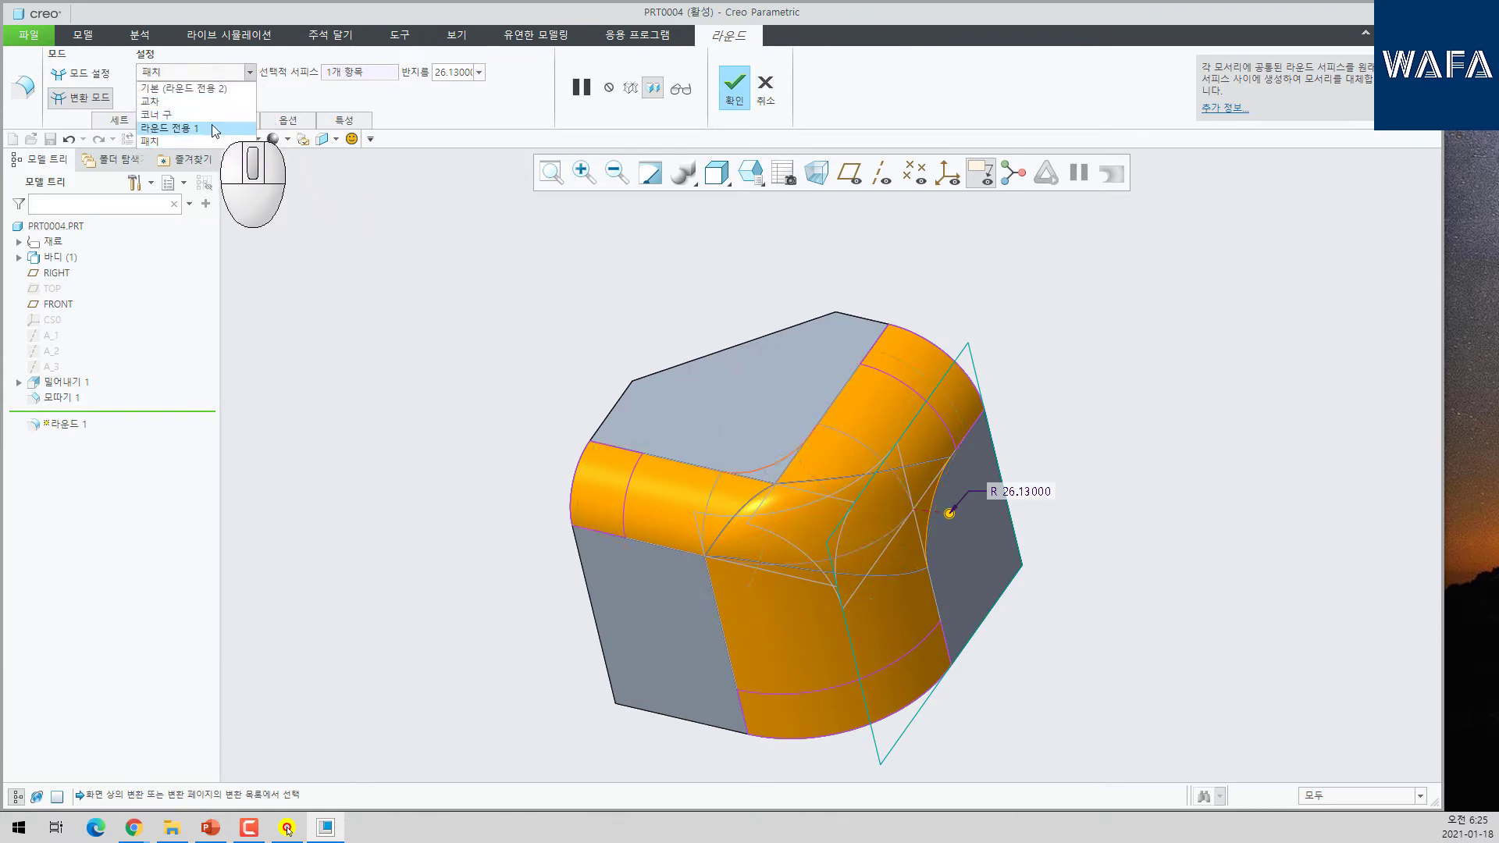
{"action": "left_click", "coordinate": [196, 128]}
{"action": "middle_click_drag", "start_coordinate": [599, 469], "coordinate": [650, 510]}
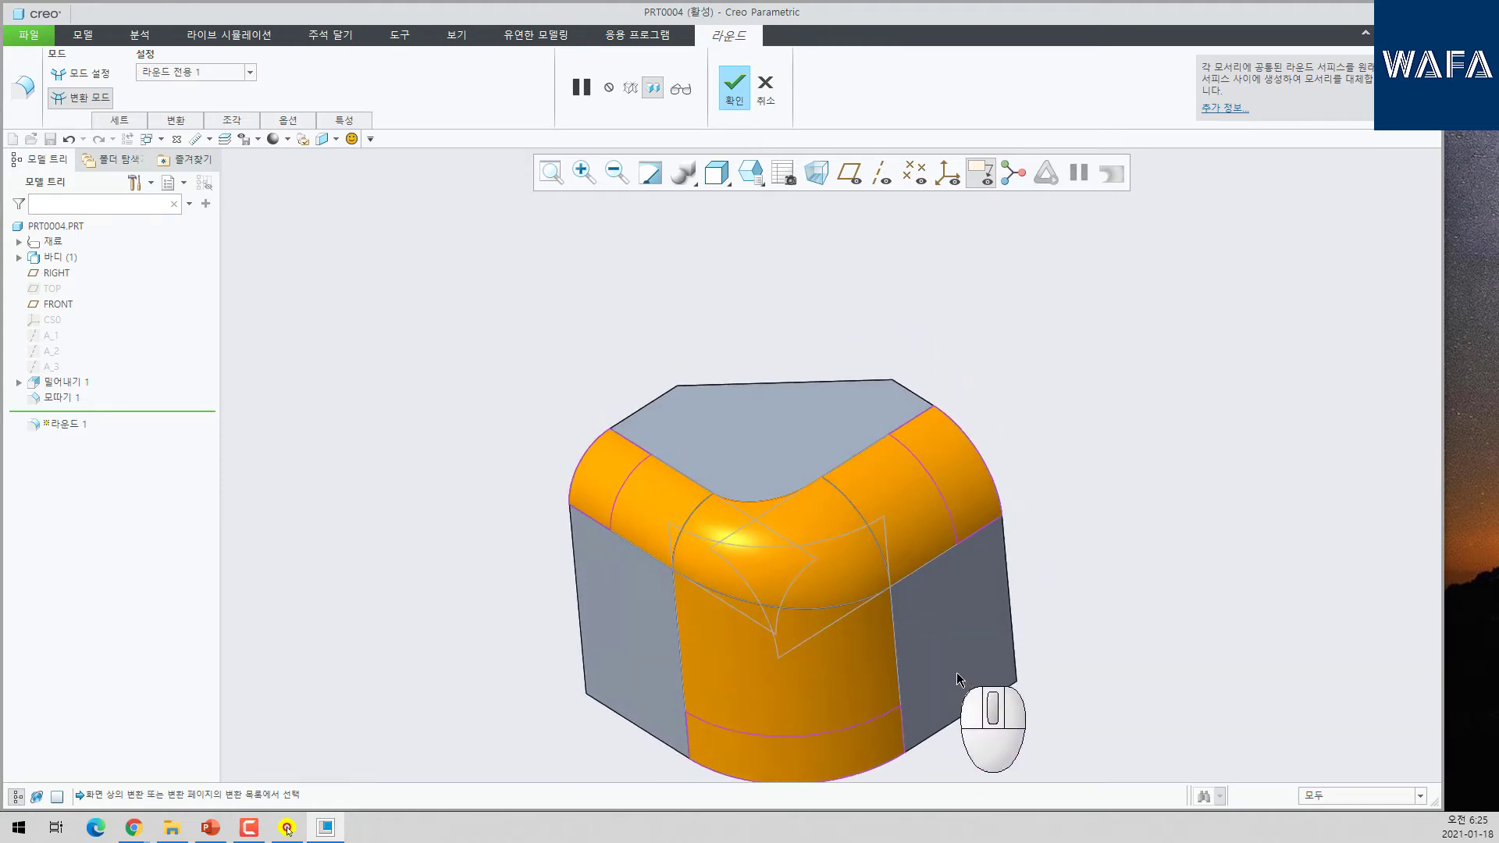
{"action": "scroll", "coordinate": [854, 650], "scroll_direction": "up", "scroll_amount": 2}
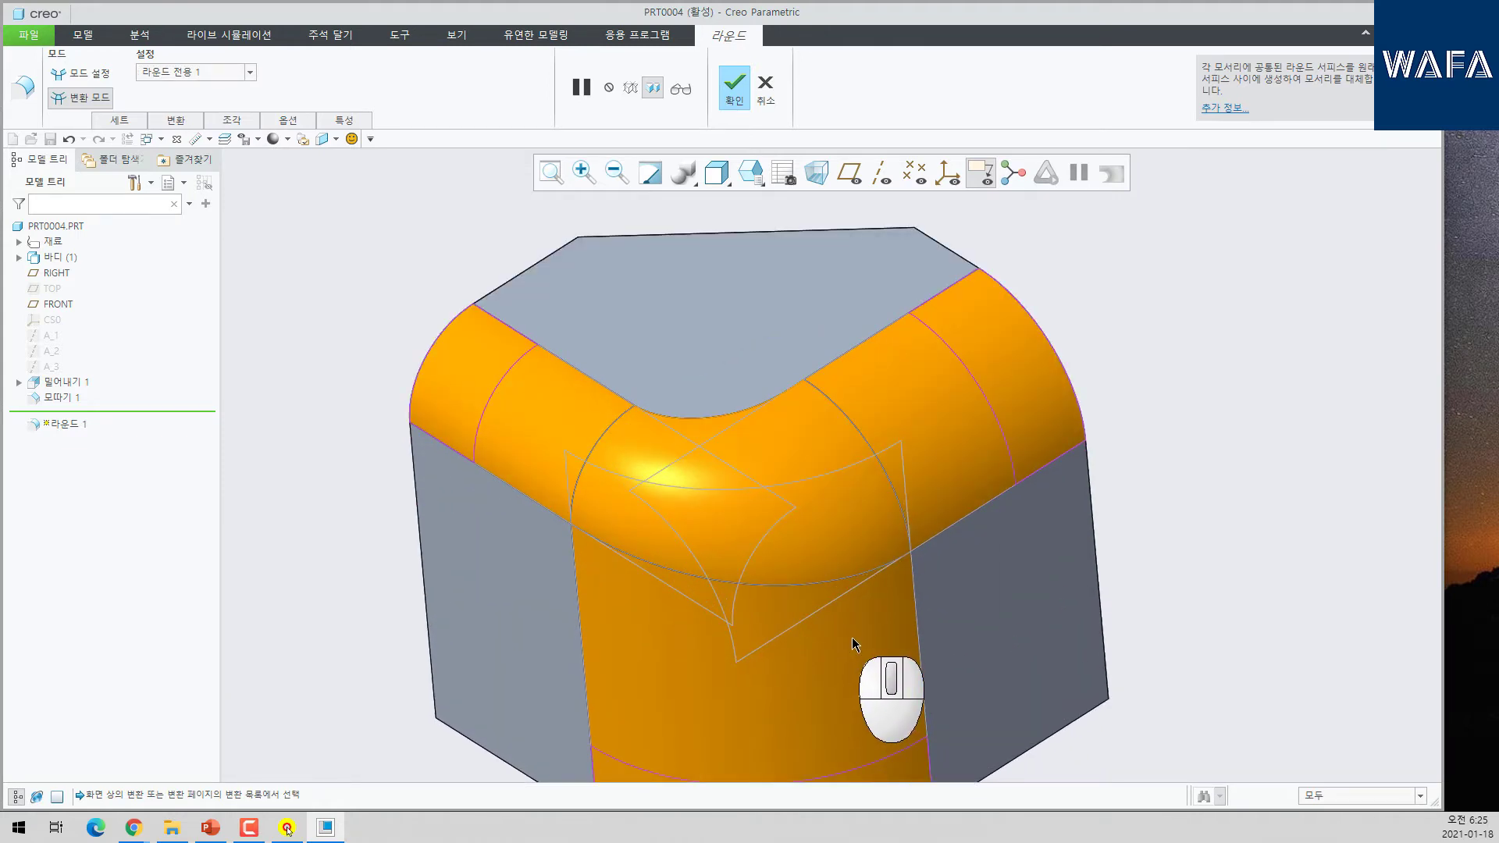
{"action": "left_click", "coordinate": [681, 90]}
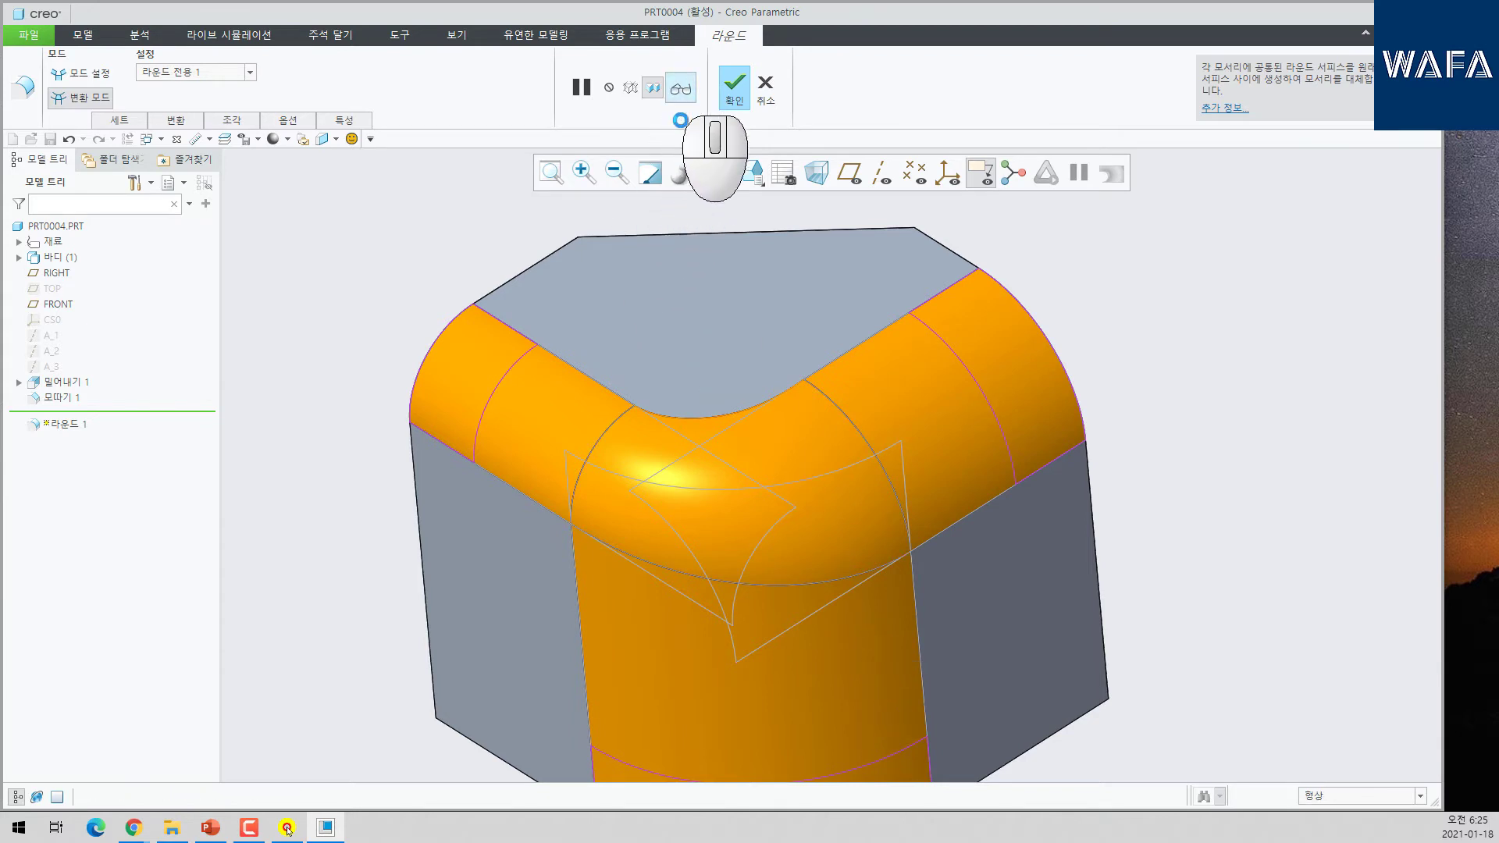
{"action": "scroll", "coordinate": [784, 423], "scroll_direction": "down", "scroll_amount": 3}
{"action": "mouse_move", "coordinate": [784, 423]}
{"action": "middle_mouse_down"}
{"action": "mouse_move", "coordinate": [780, 338]}
{"action": "mouse_move", "coordinate": [780, 441]}
{"action": "middle_mouse_up"}
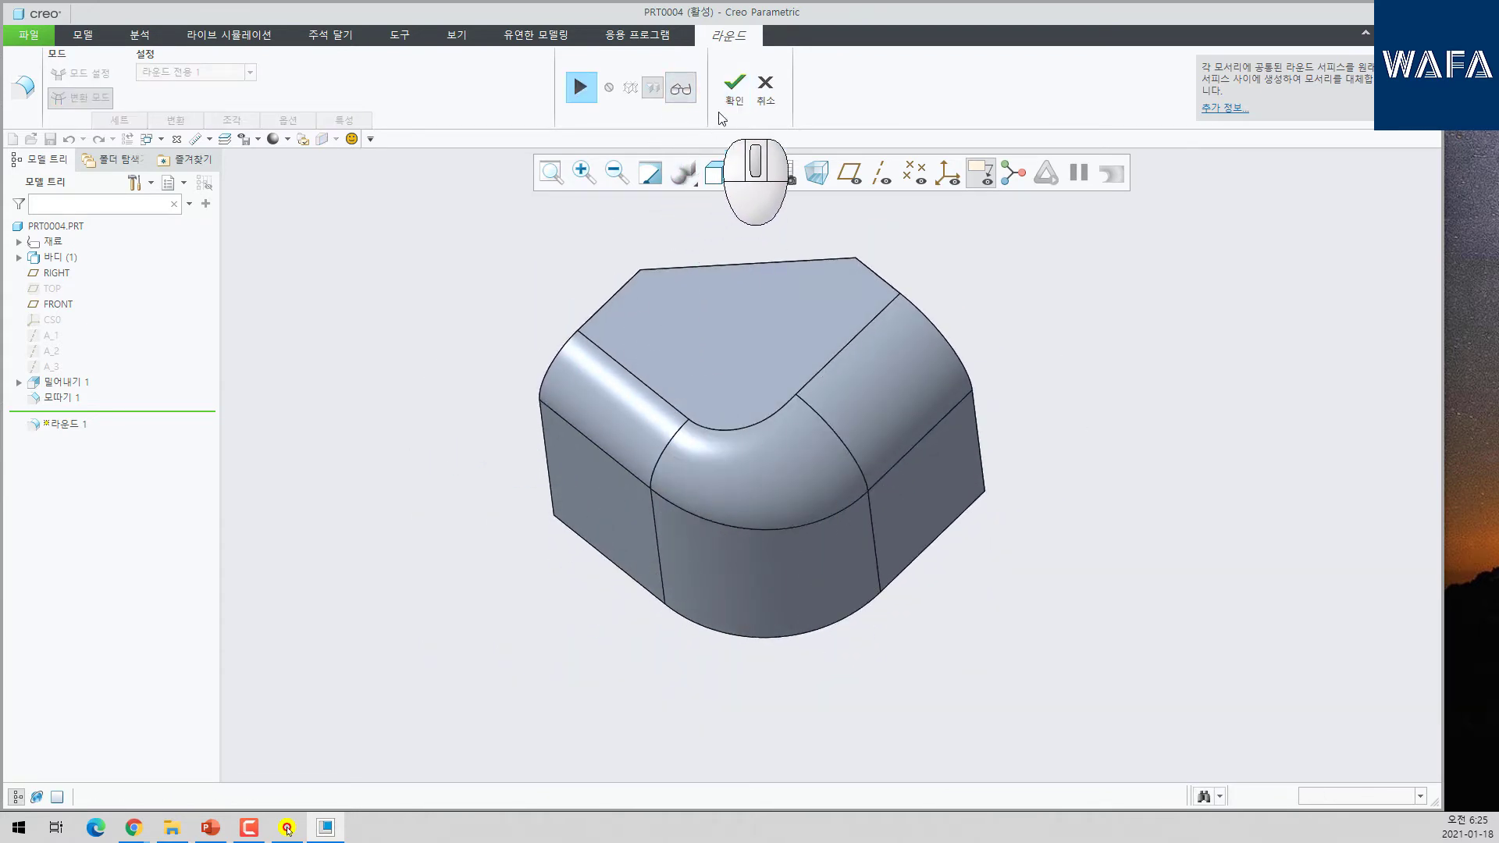
{"action": "left_click", "coordinate": [734, 88]}
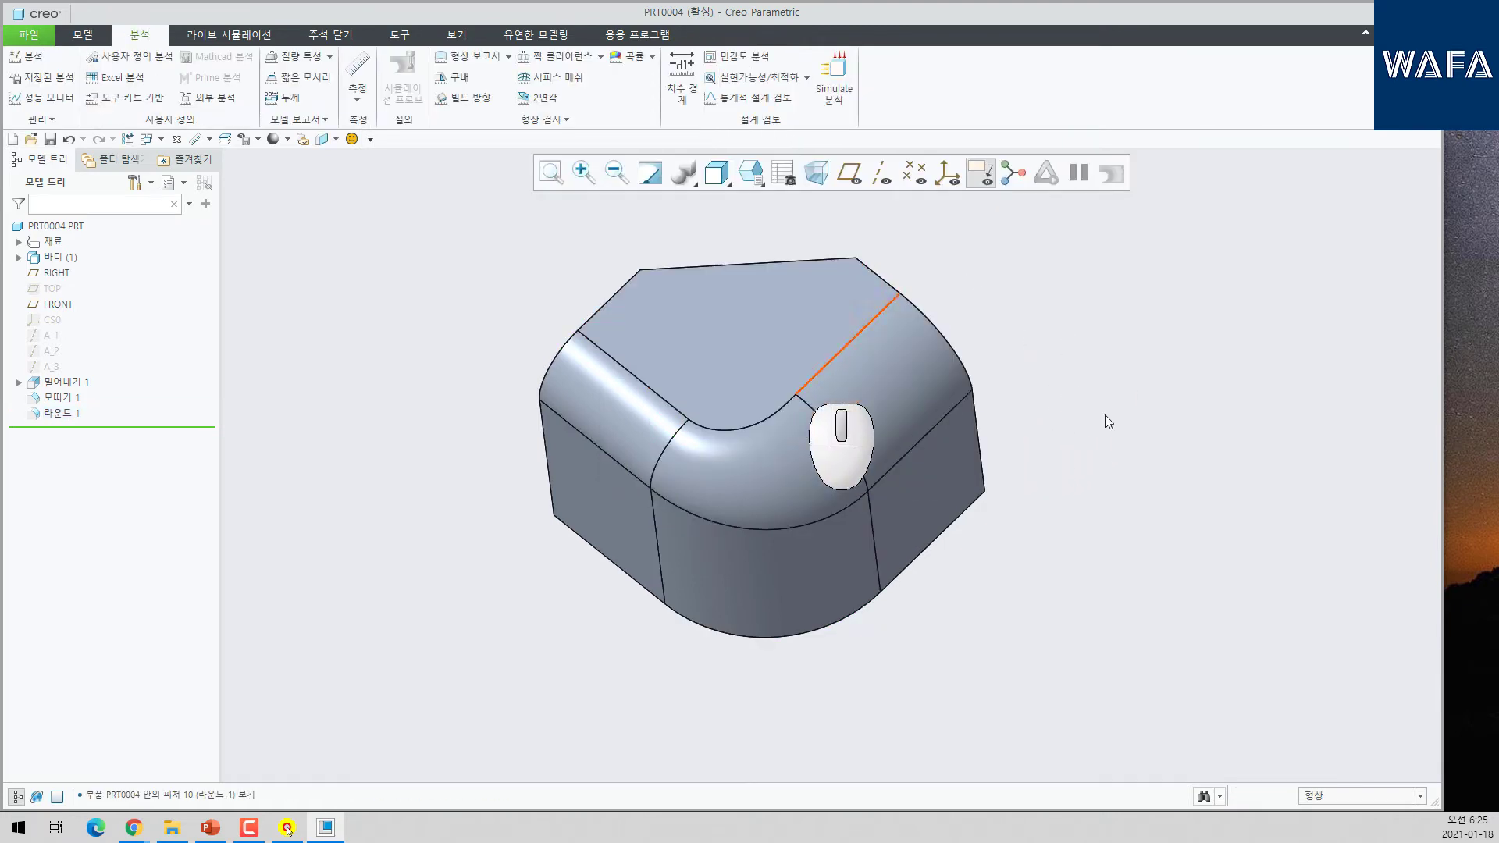
- Switch to PowerPoint, examine the pitches, heights and diameters on the spring drawing in slide 14, and move the window away
{"action": "left_click", "coordinate": [288, 830]}
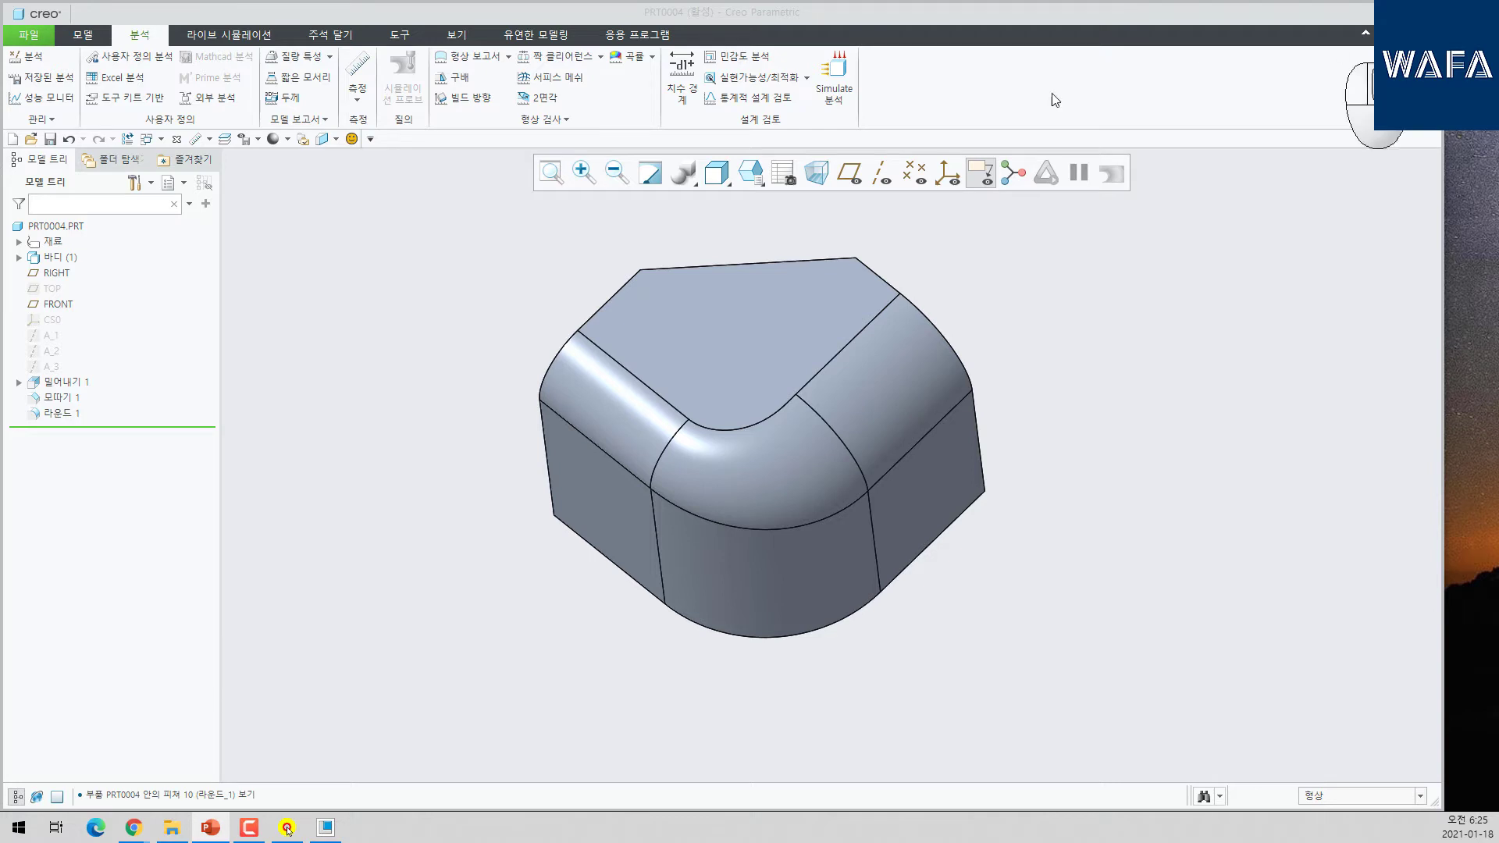
{"action": "left_click_drag", "start_coordinate": [1498, 88], "coordinate": [923, 59]}
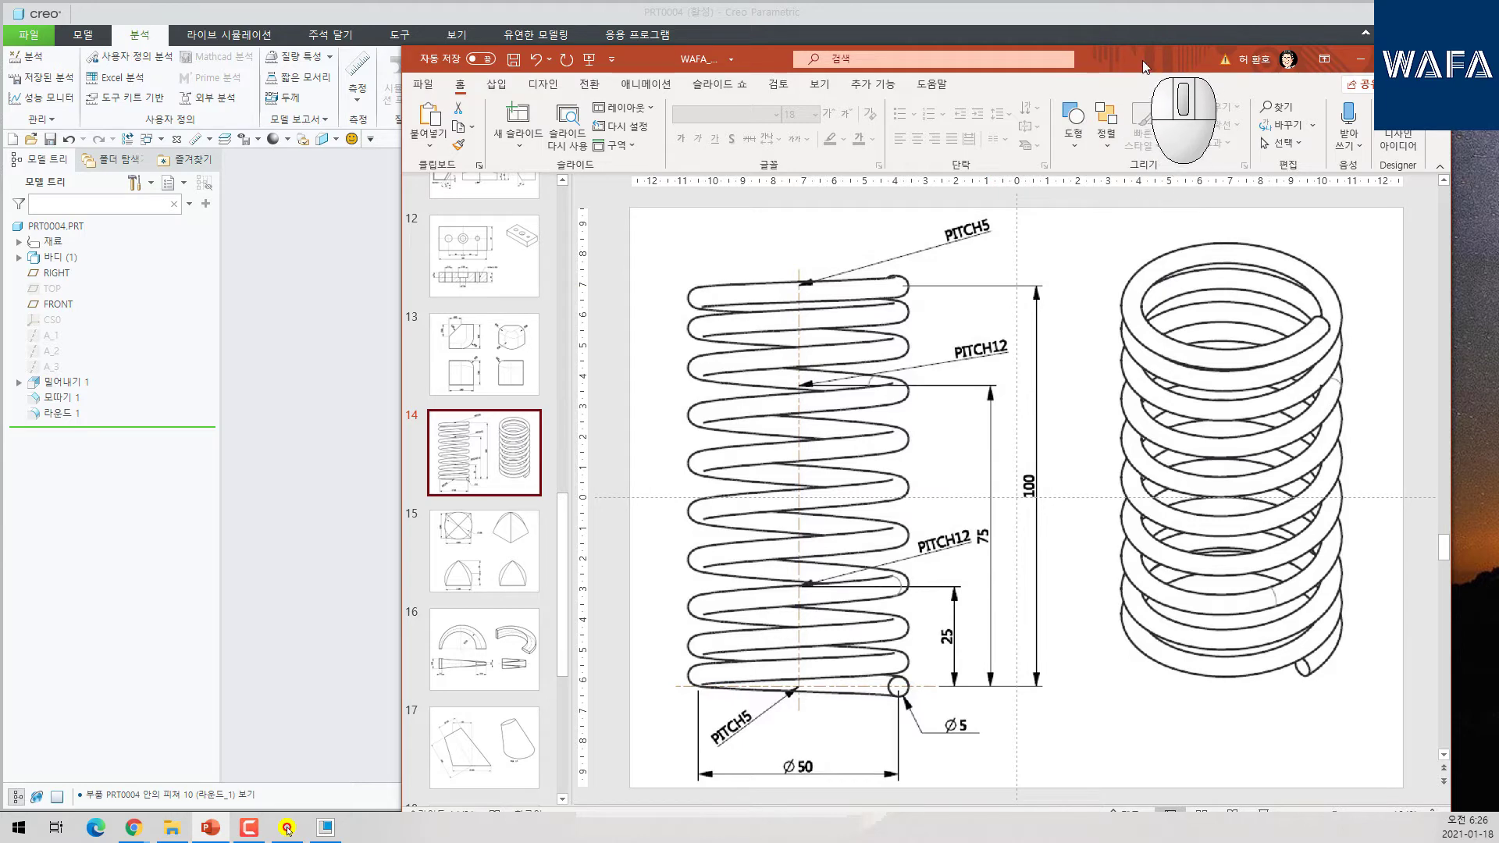
{"action": "left_click_drag", "start_coordinate": [1144, 61], "coordinate": [1498, 63]}
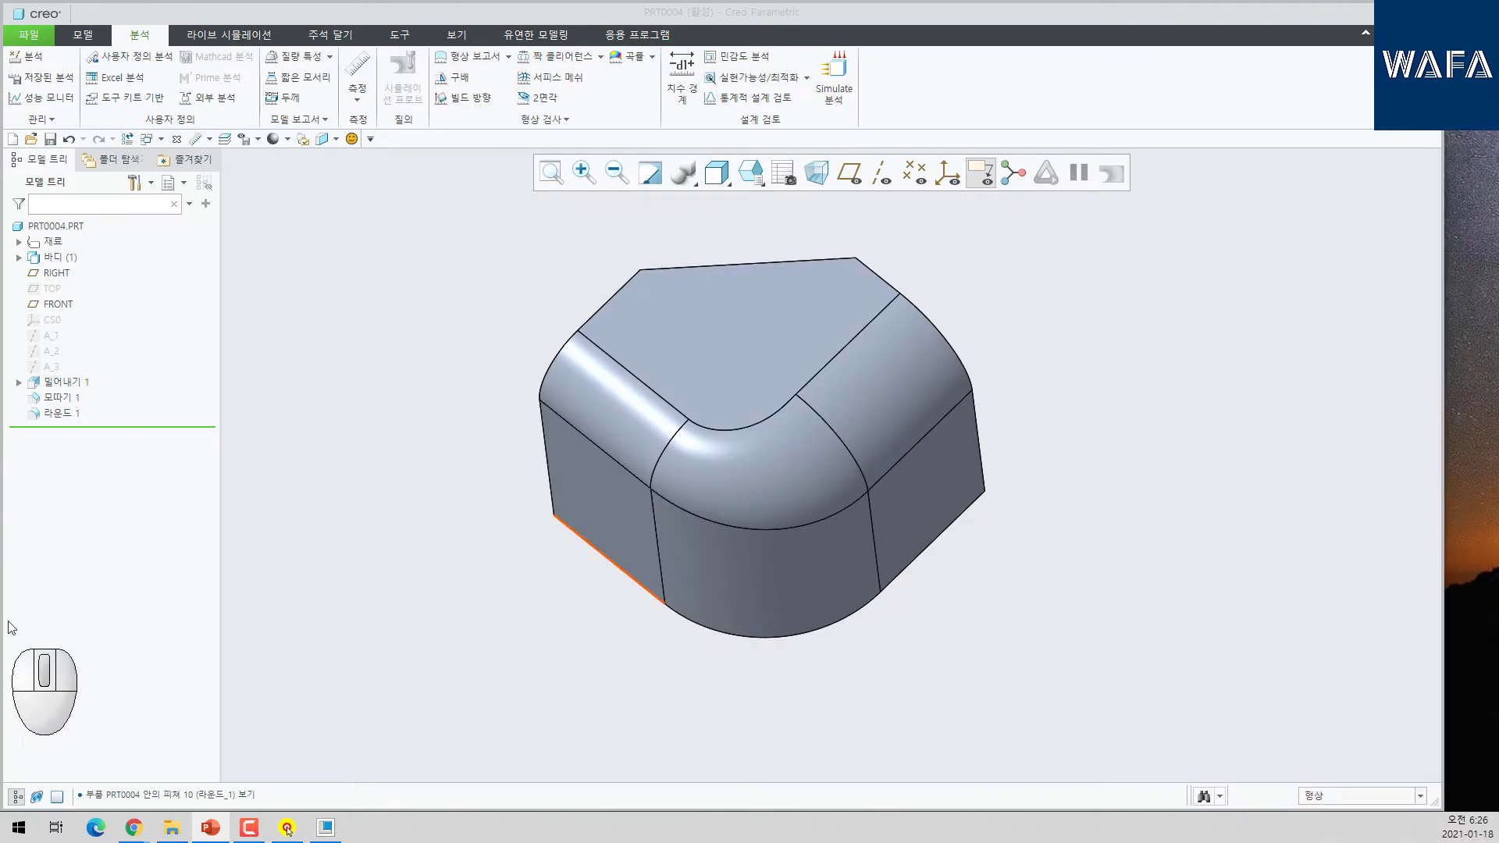
- Delete the block's extrusion together with its dependent chamfer and round
{"action": "left_click", "coordinate": [71, 382]}
{"action": "key", "text": "Delete"}
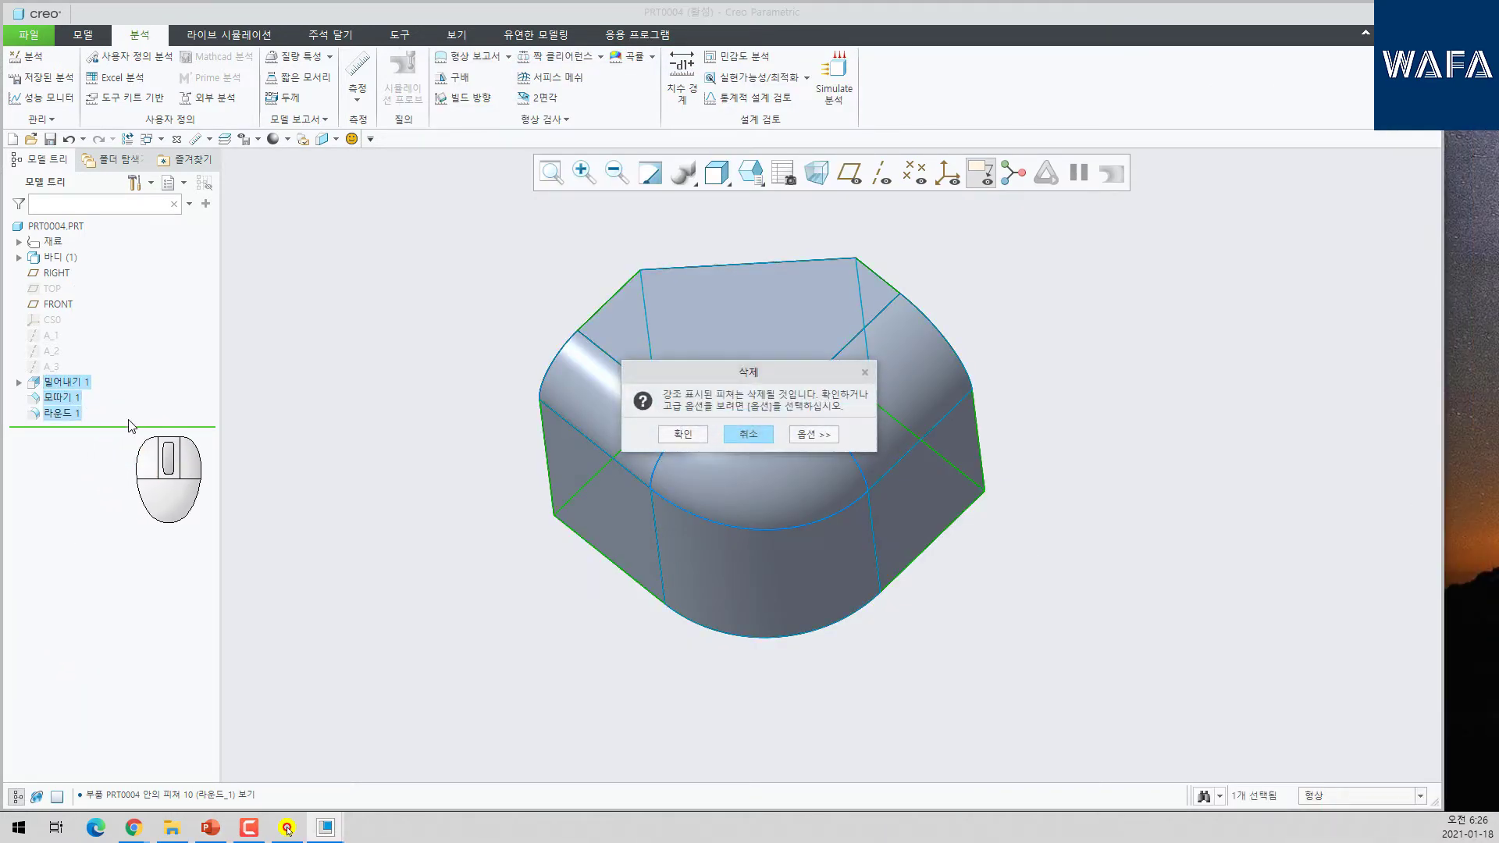
{"action": "left_click", "coordinate": [670, 428]}
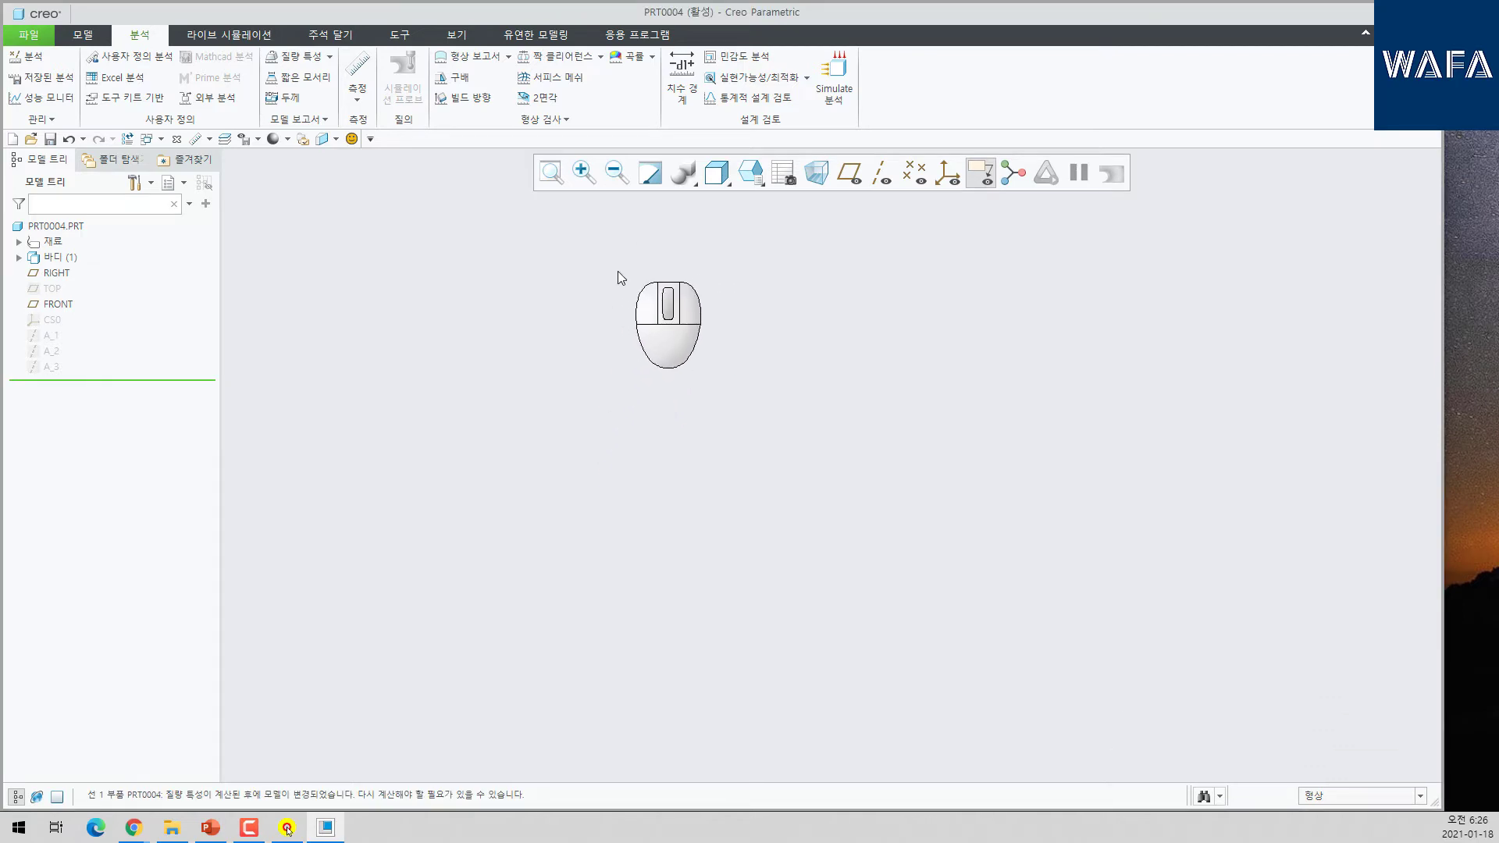
- Start a helical sweep and open an internal sketch for its helix profile on the FRONT plane
{"action": "left_click", "coordinate": [83, 34]}
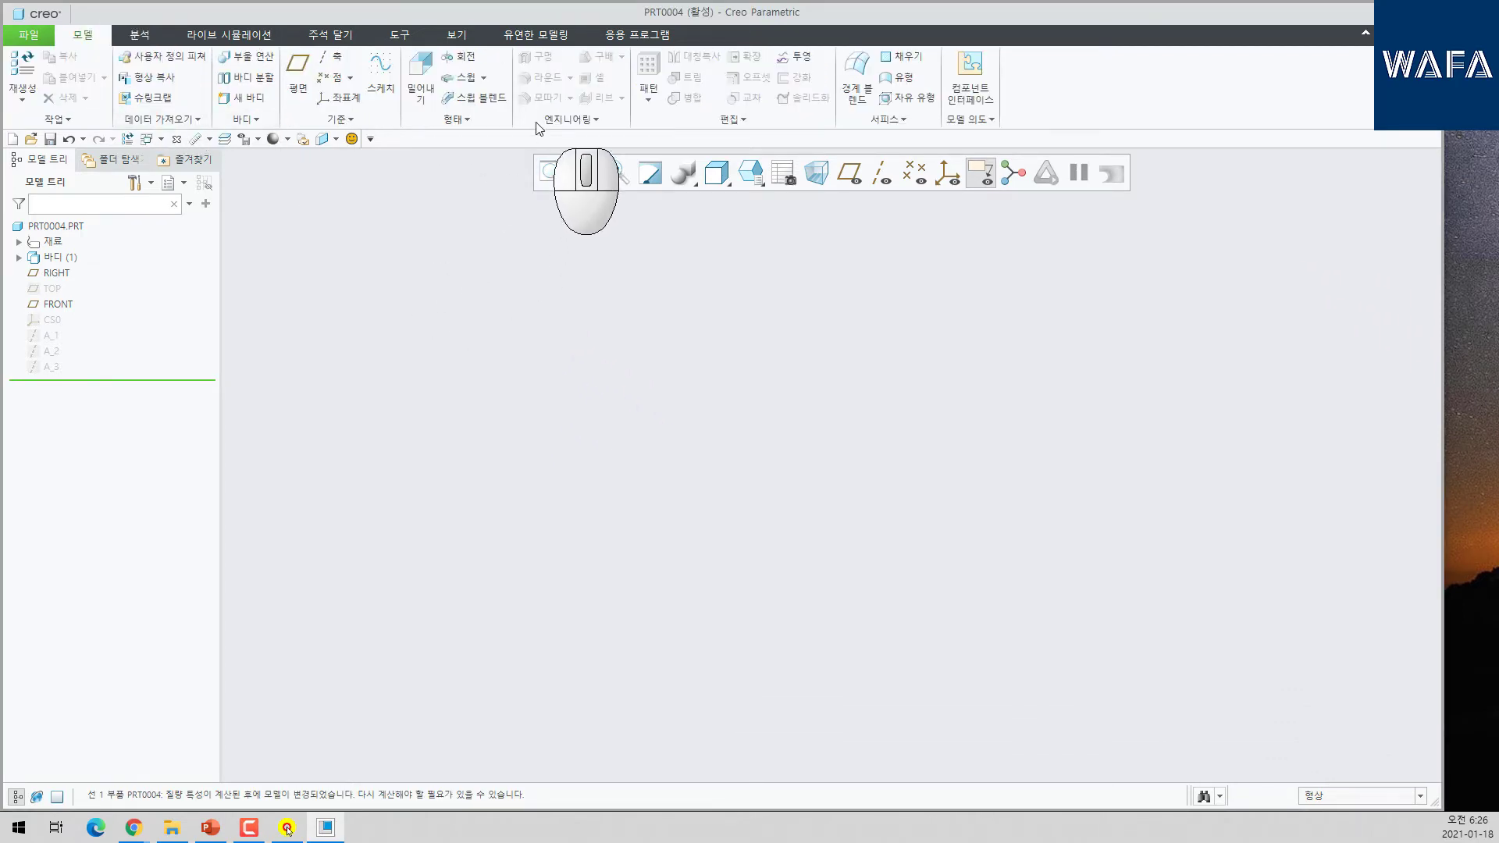
{"action": "left_click", "coordinate": [484, 79]}
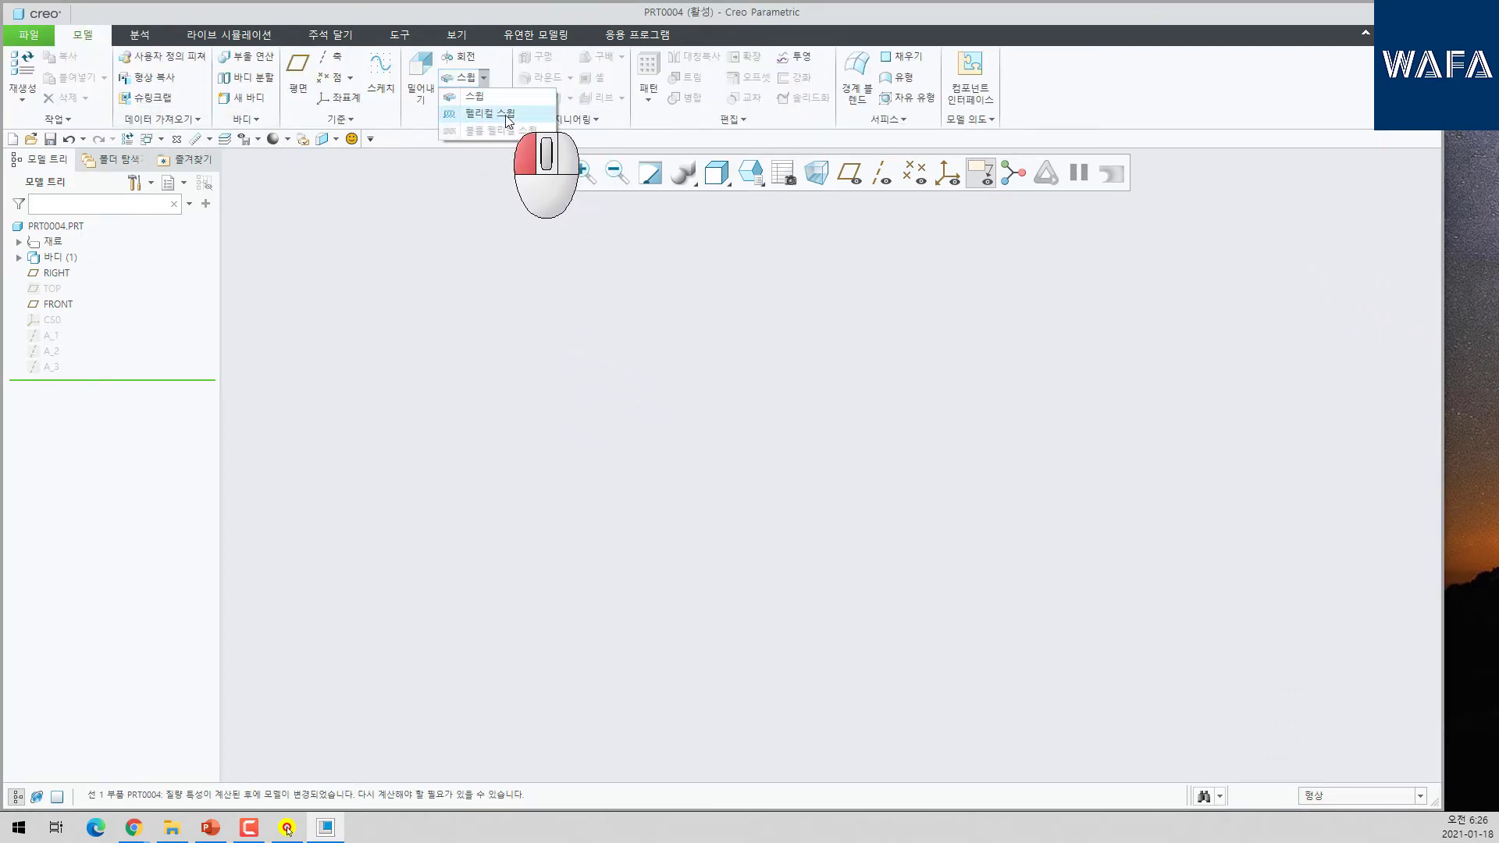
{"action": "left_click", "coordinate": [507, 116]}
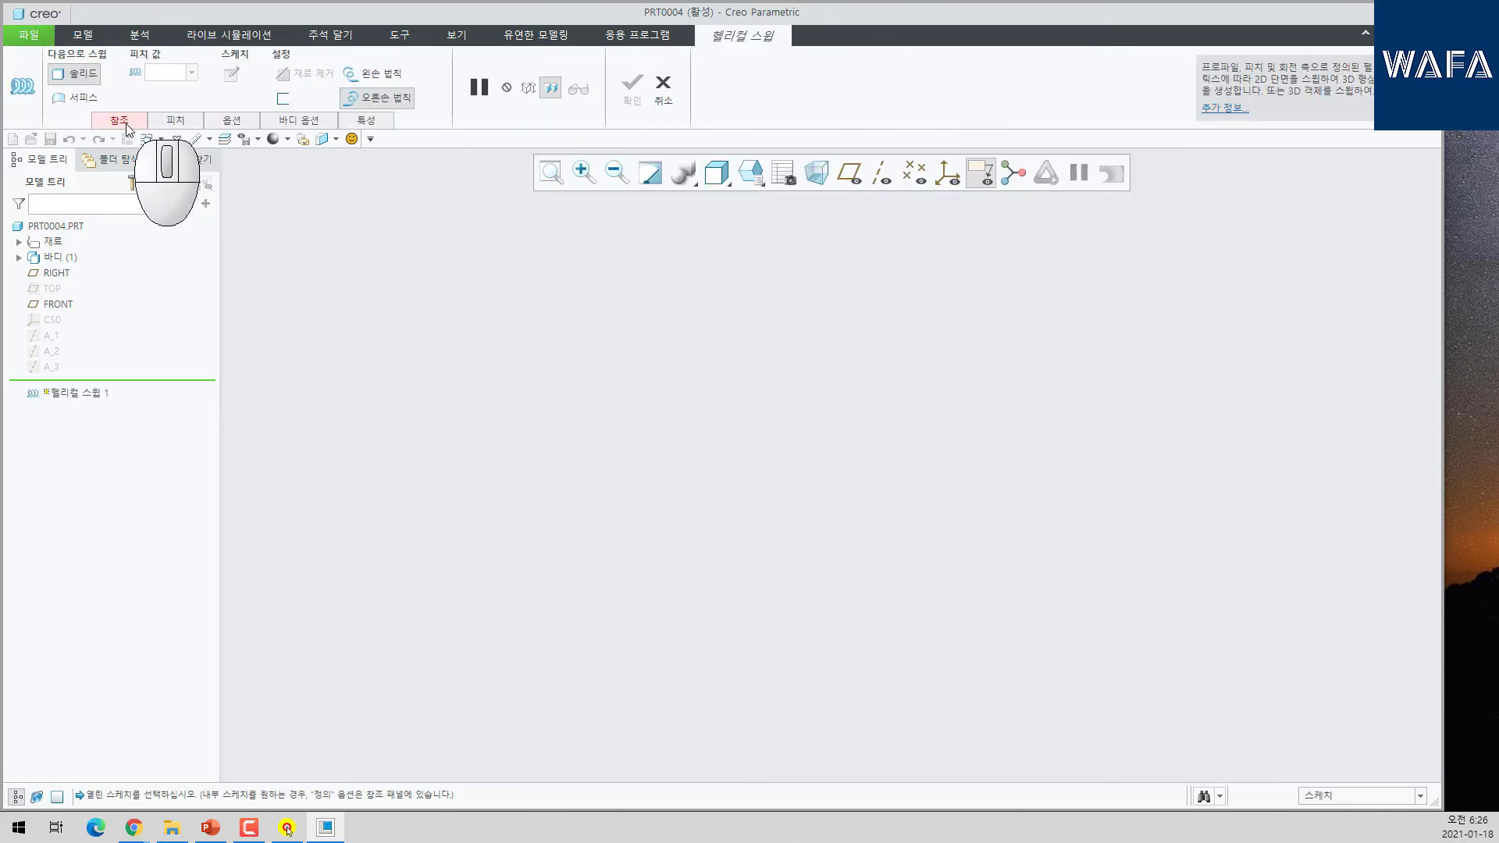
{"action": "left_click", "coordinate": [128, 123]}
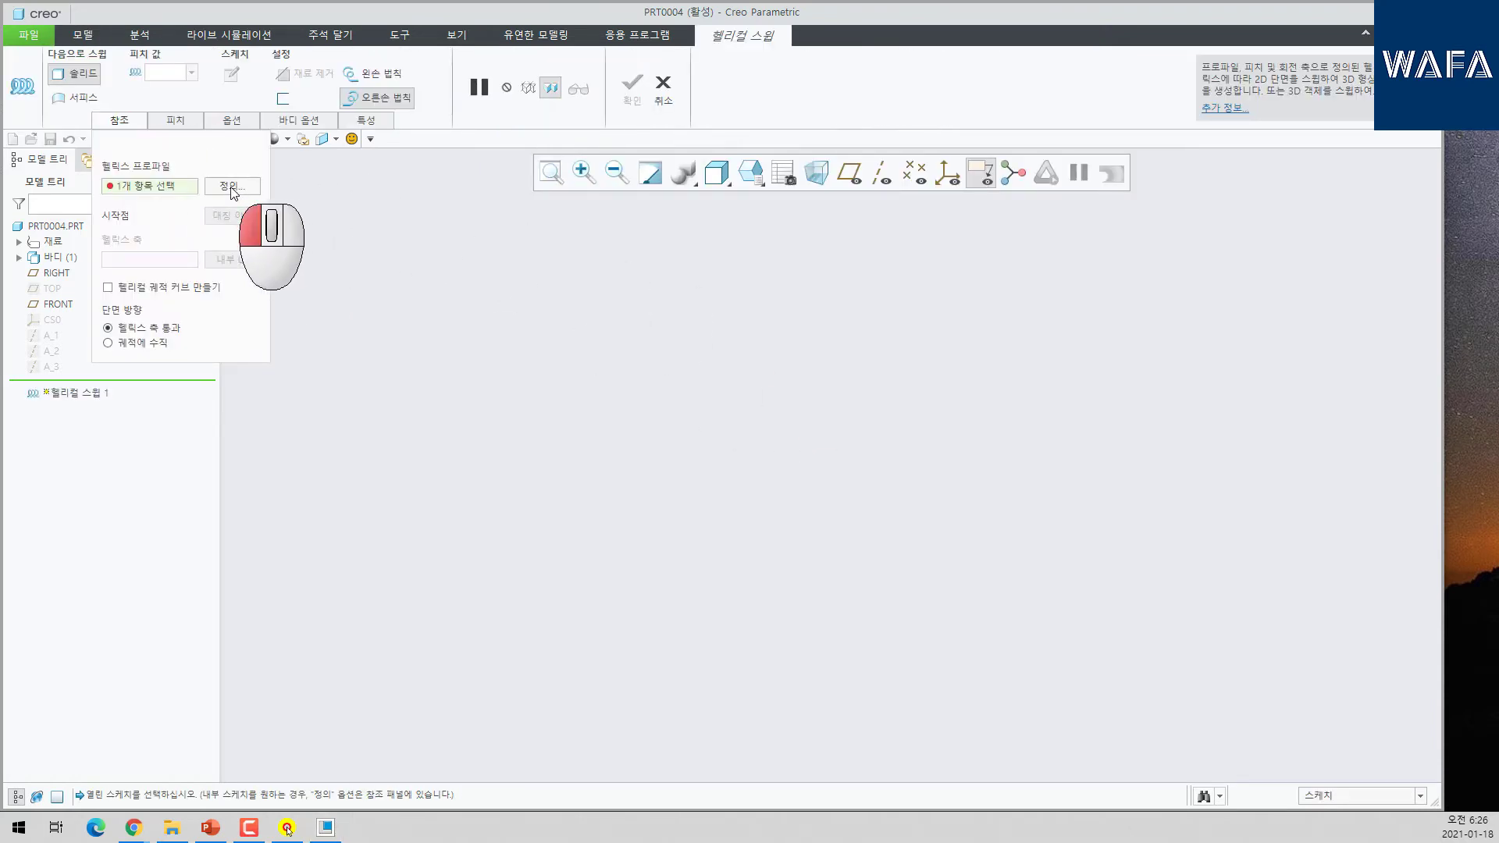
{"action": "left_click", "coordinate": [231, 188]}
{"action": "left_click", "coordinate": [48, 305]}
{"action": "middle_click", "coordinate": [886, 421]}
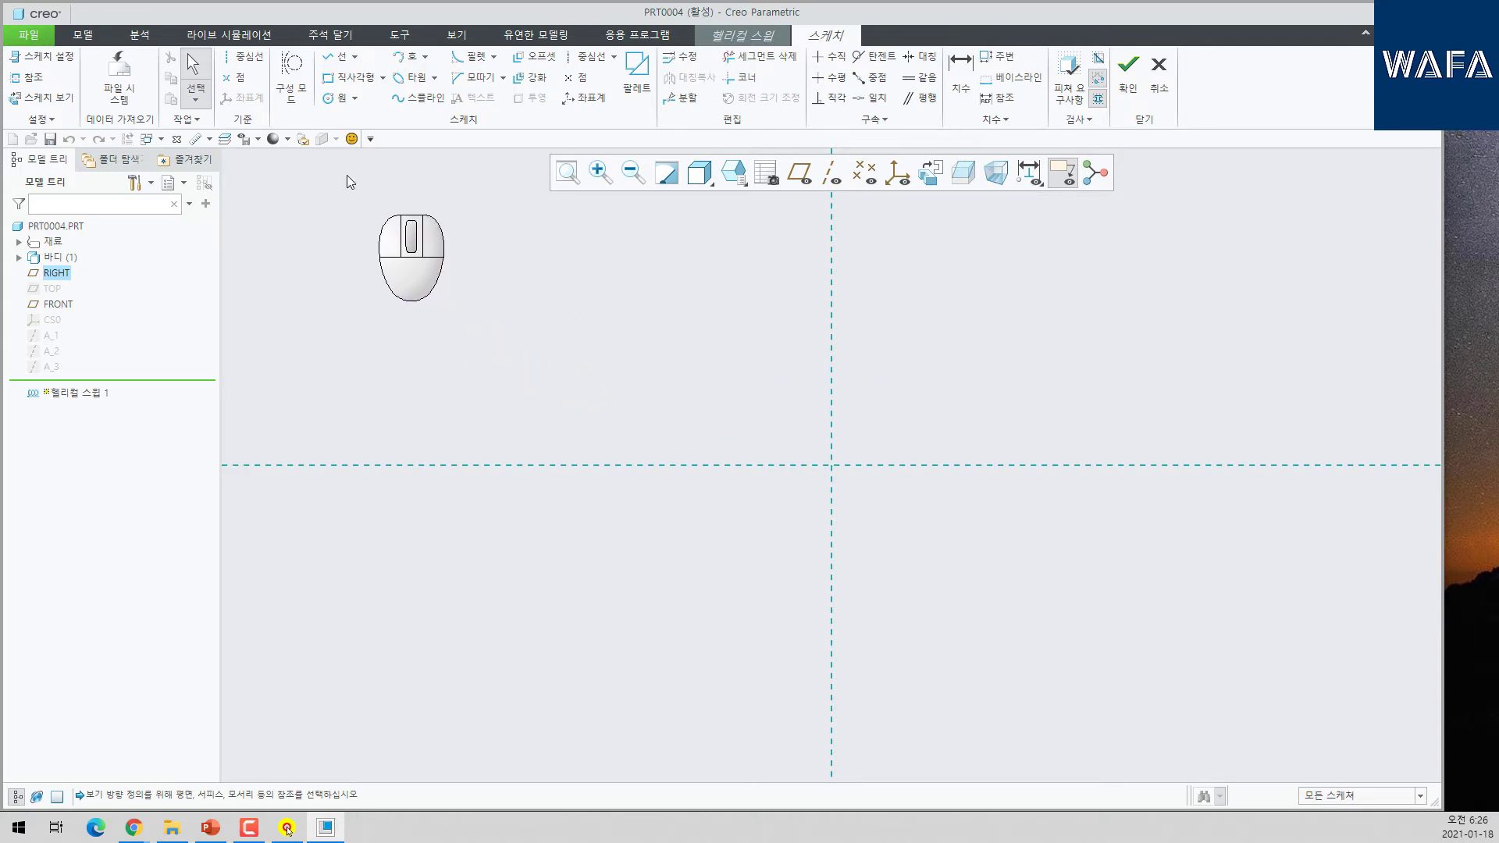
- Place a vertical datum centerline on the vertical reference as the helix axis
{"action": "left_click", "coordinate": [244, 56]}
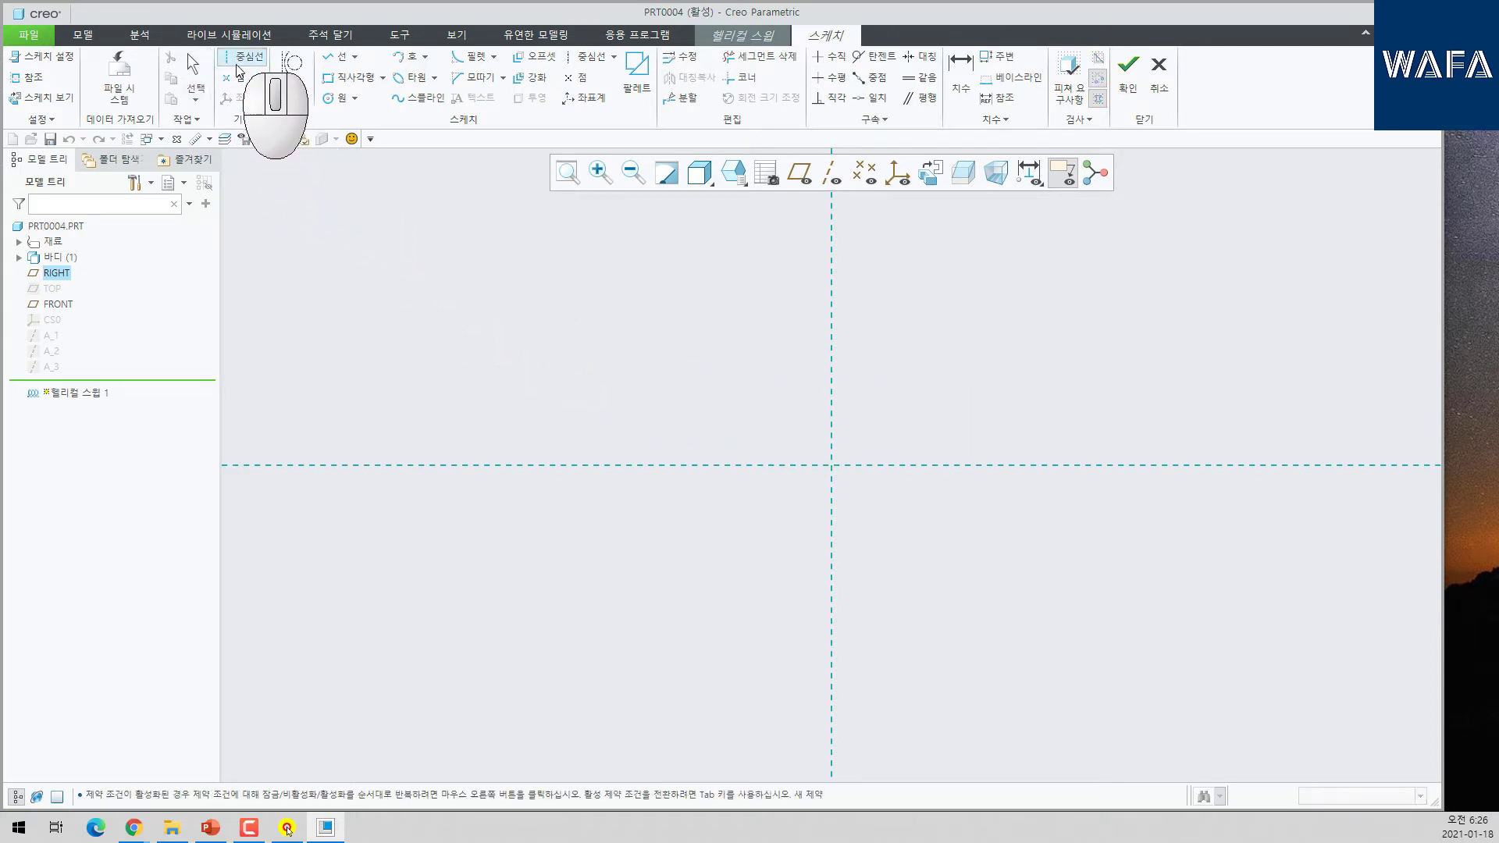
{"action": "left_click", "coordinate": [836, 291]}
{"action": "left_click", "coordinate": [833, 422]}
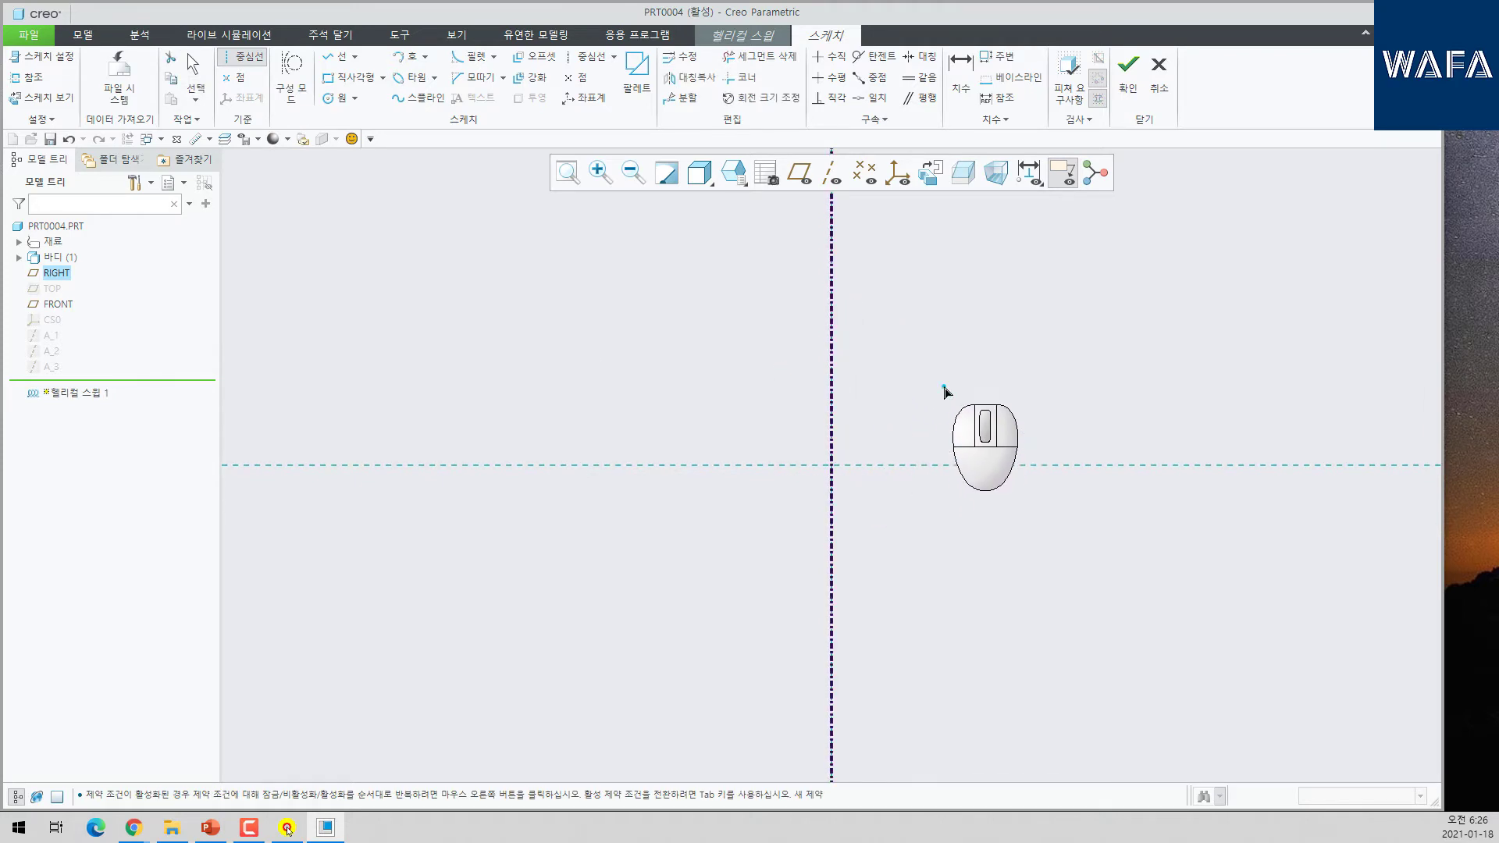
{"action": "middle_click", "coordinate": [948, 391]}
- Sketch a vertical helix profile line up from the horizontal reference, set its diameter about the axis to 50 mm, and finish the sketch
{"action": "left_click", "coordinate": [333, 56]}
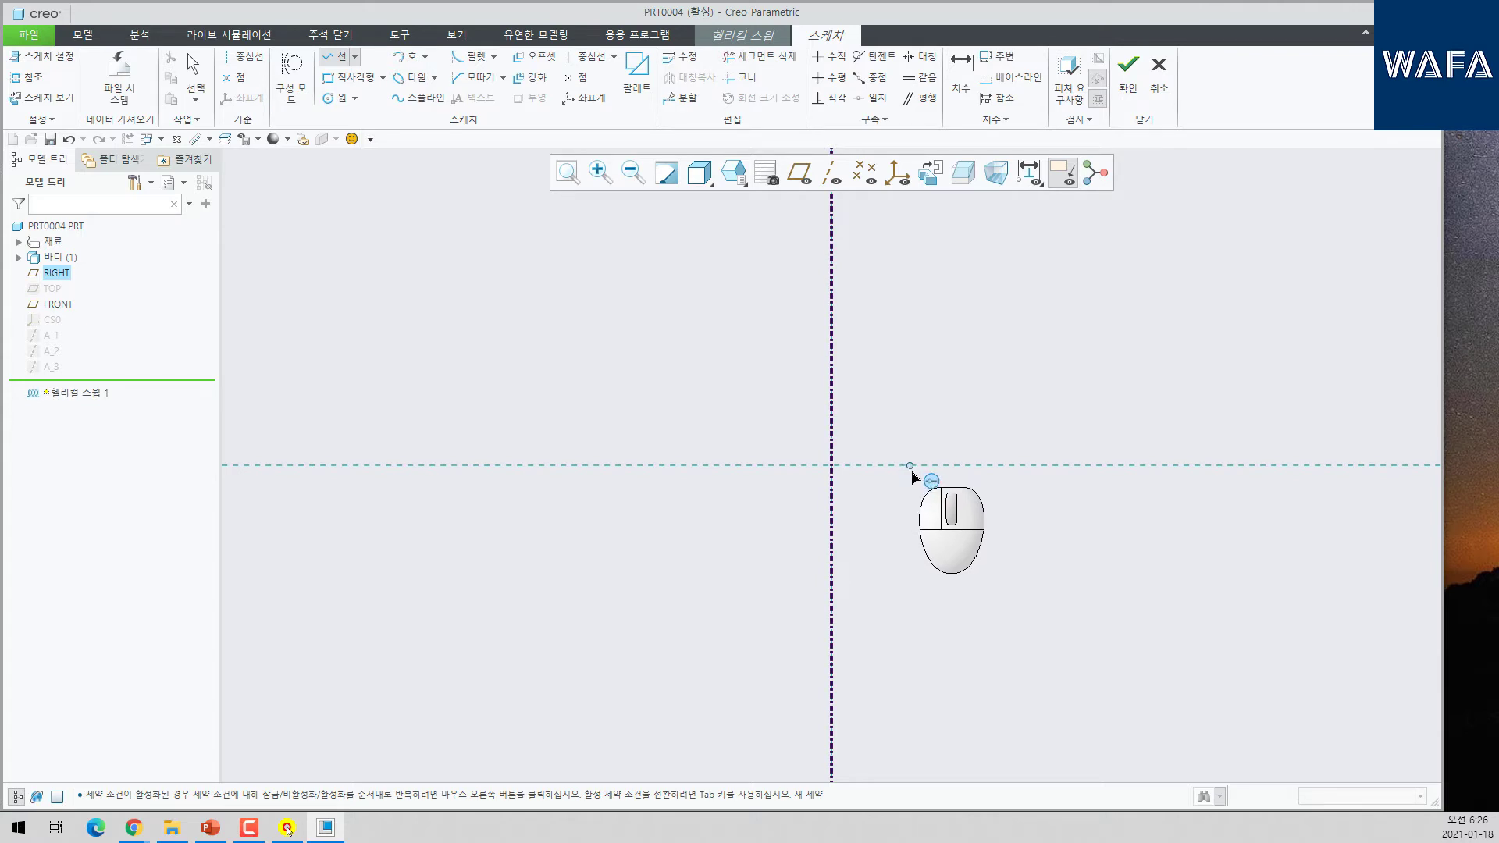
{"action": "left_click", "coordinate": [933, 469]}
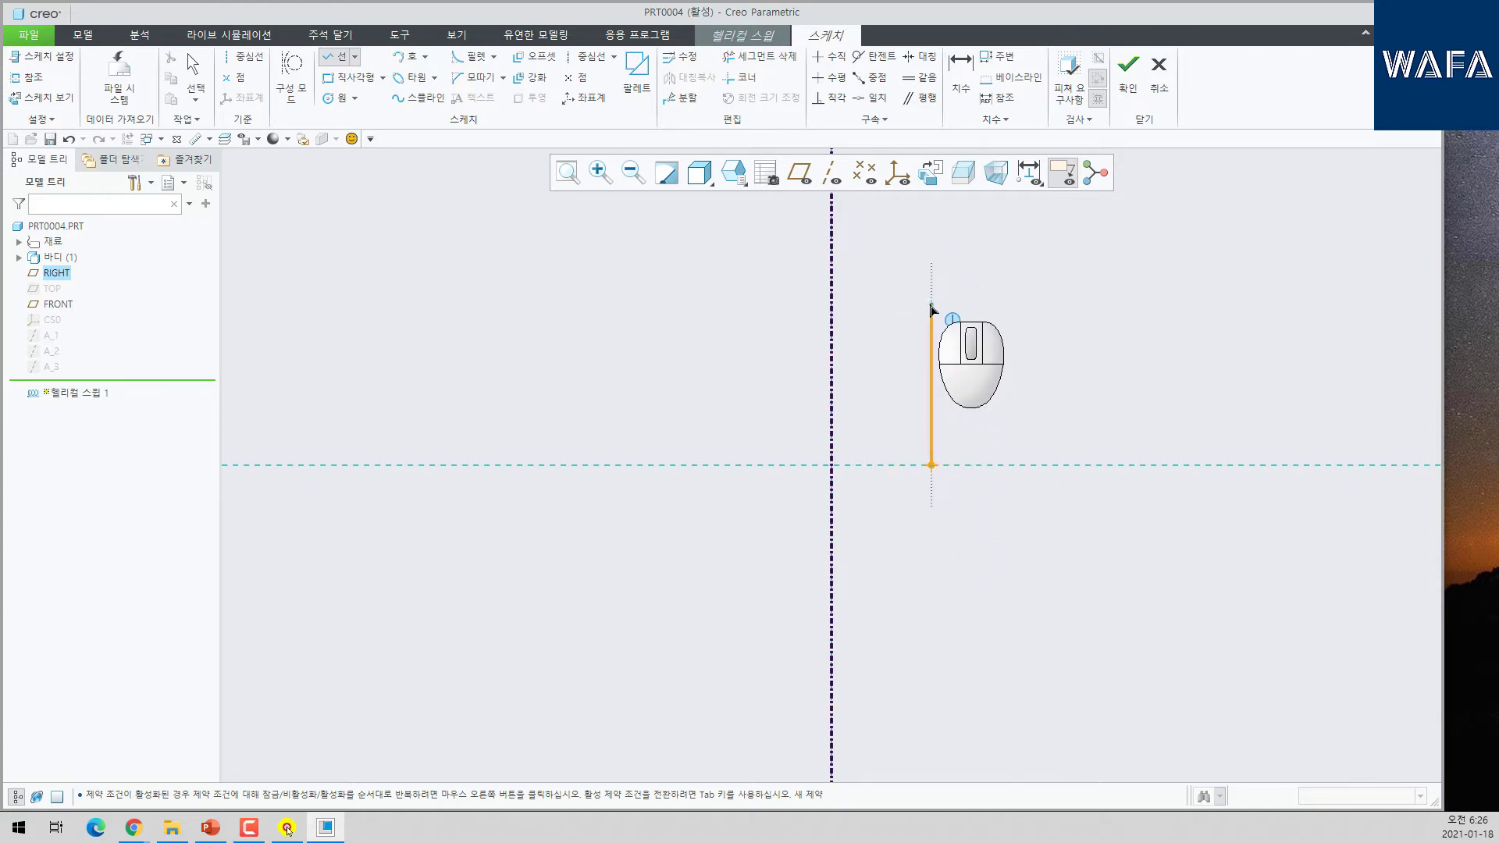
{"action": "left_click", "coordinate": [933, 306]}
{"action": "middle_click", "coordinate": [1002, 472]}
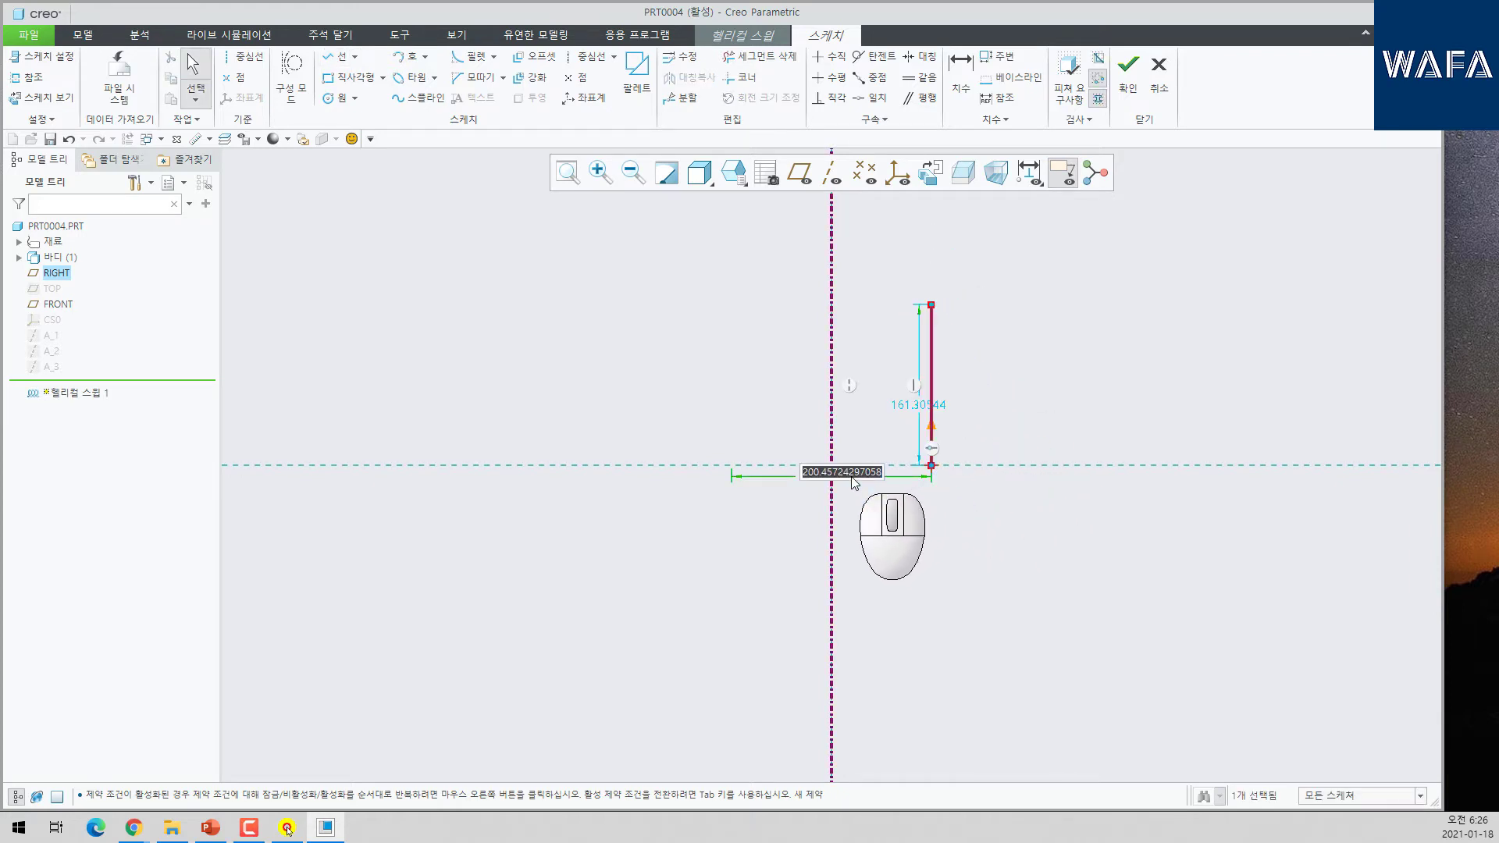
{"action": "type", "text": "50"}
{"action": "key", "text": "Return"}
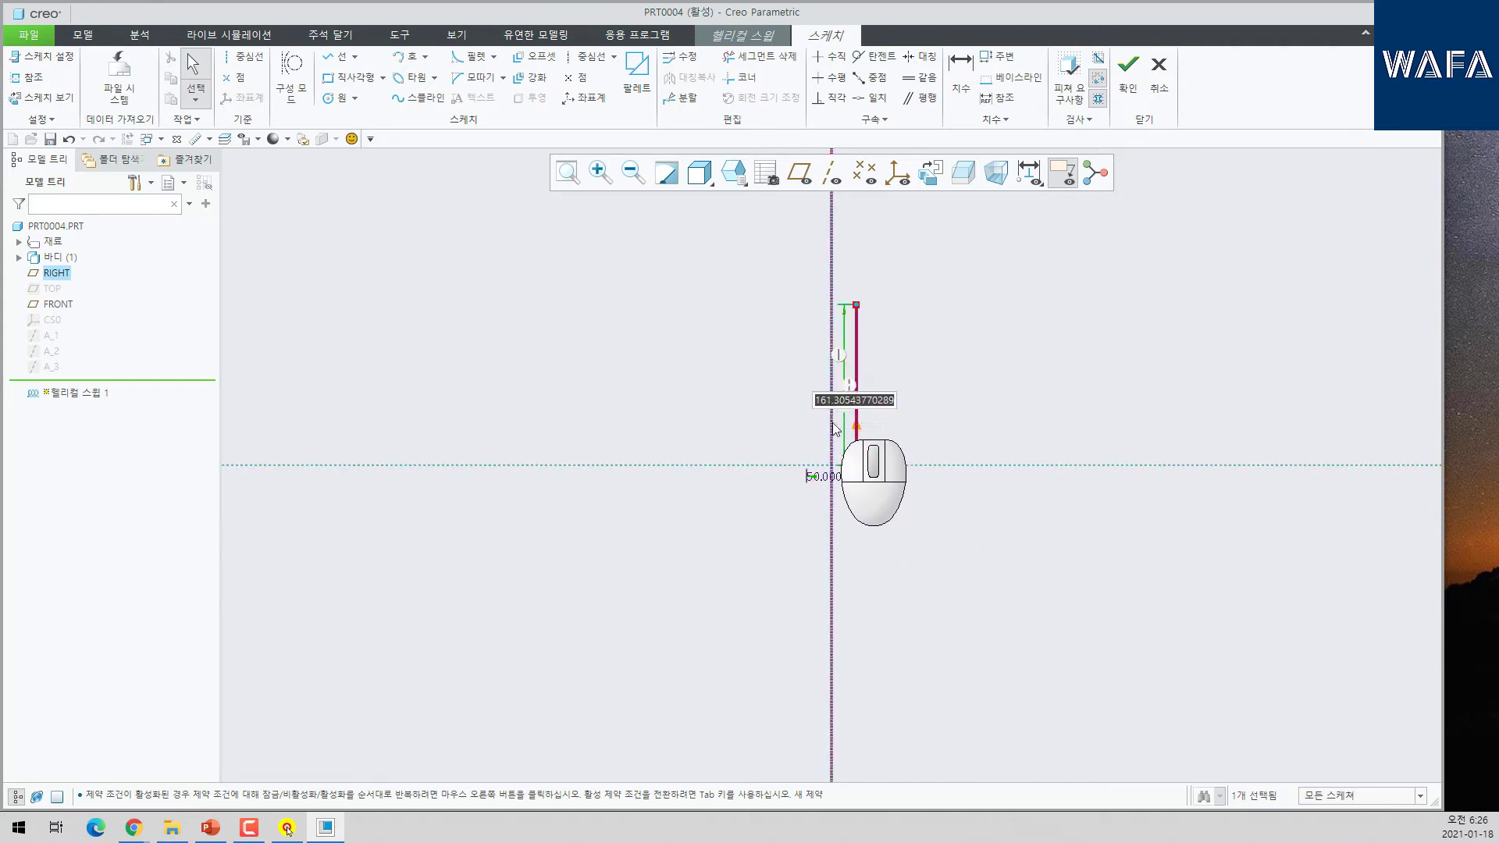
{"action": "left_click", "coordinate": [1130, 75]}
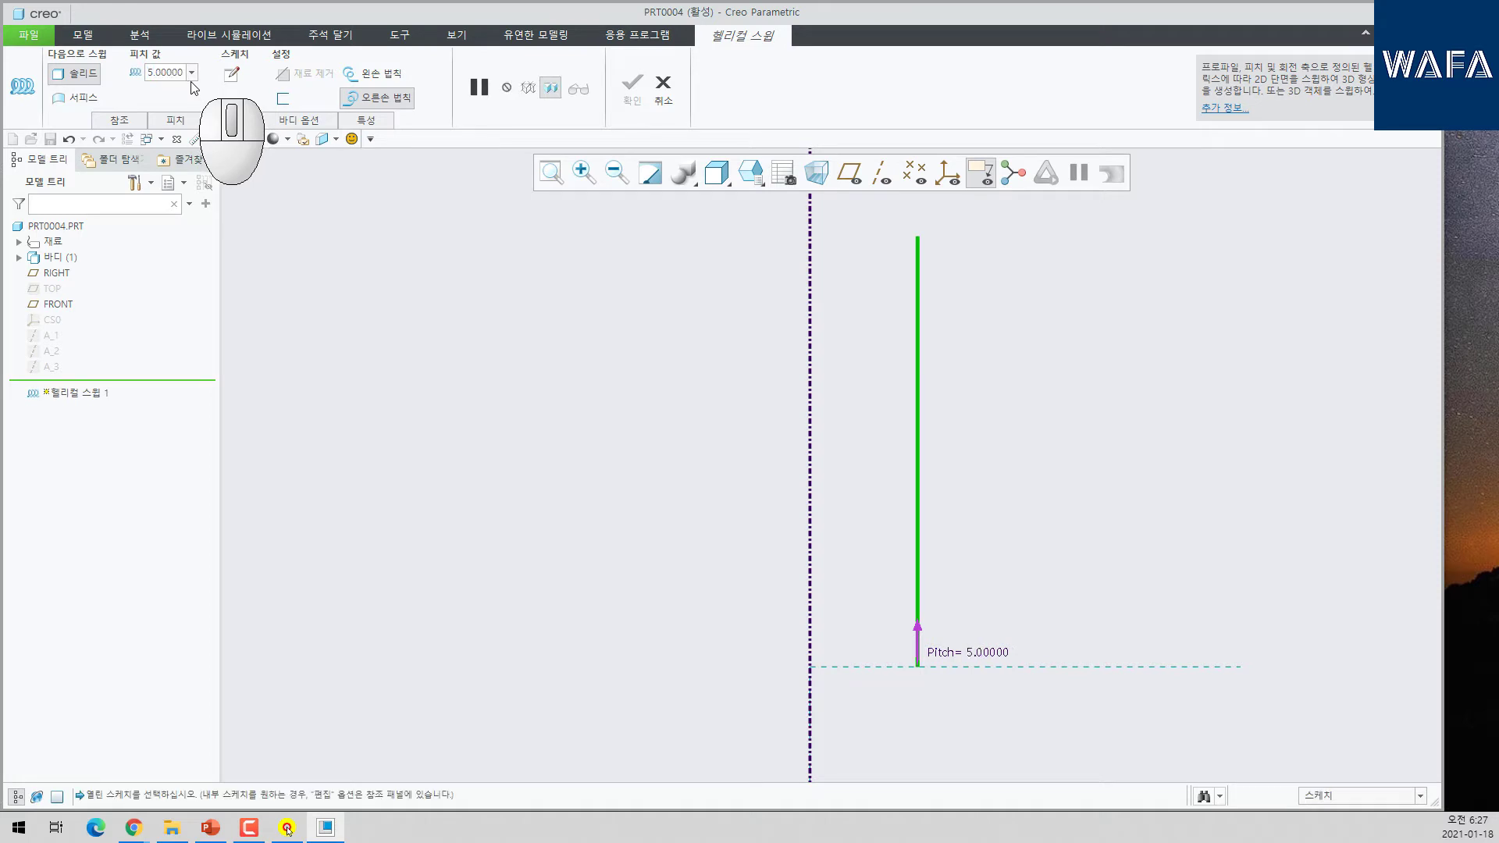
- Sketch the circular wire section centered on the profile's start point, adjust its diameter, and finish the section sketch
{"action": "left_click", "coordinate": [236, 81]}
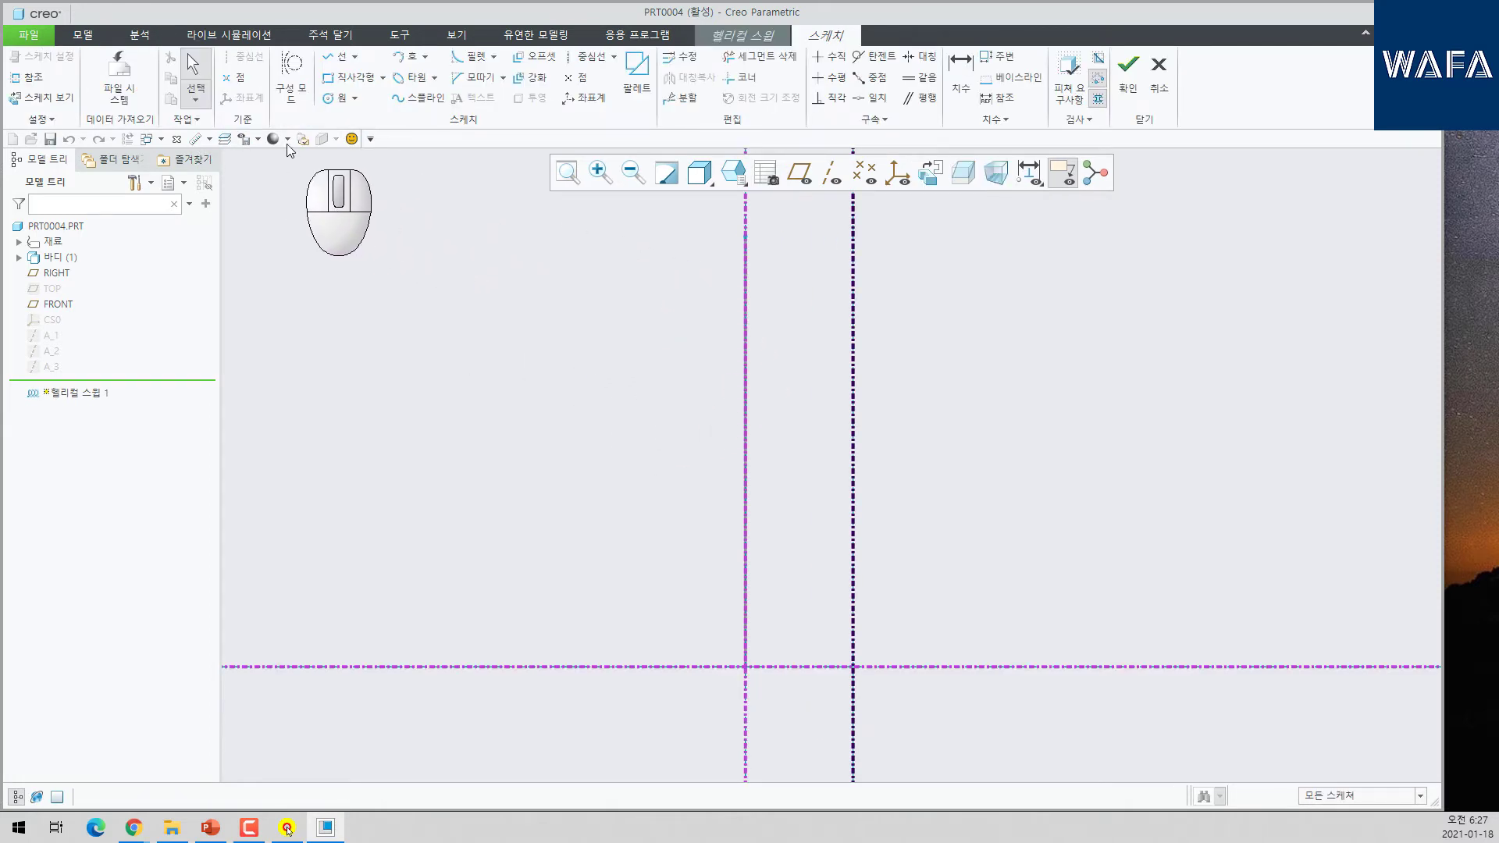
{"action": "left_click", "coordinate": [334, 97]}
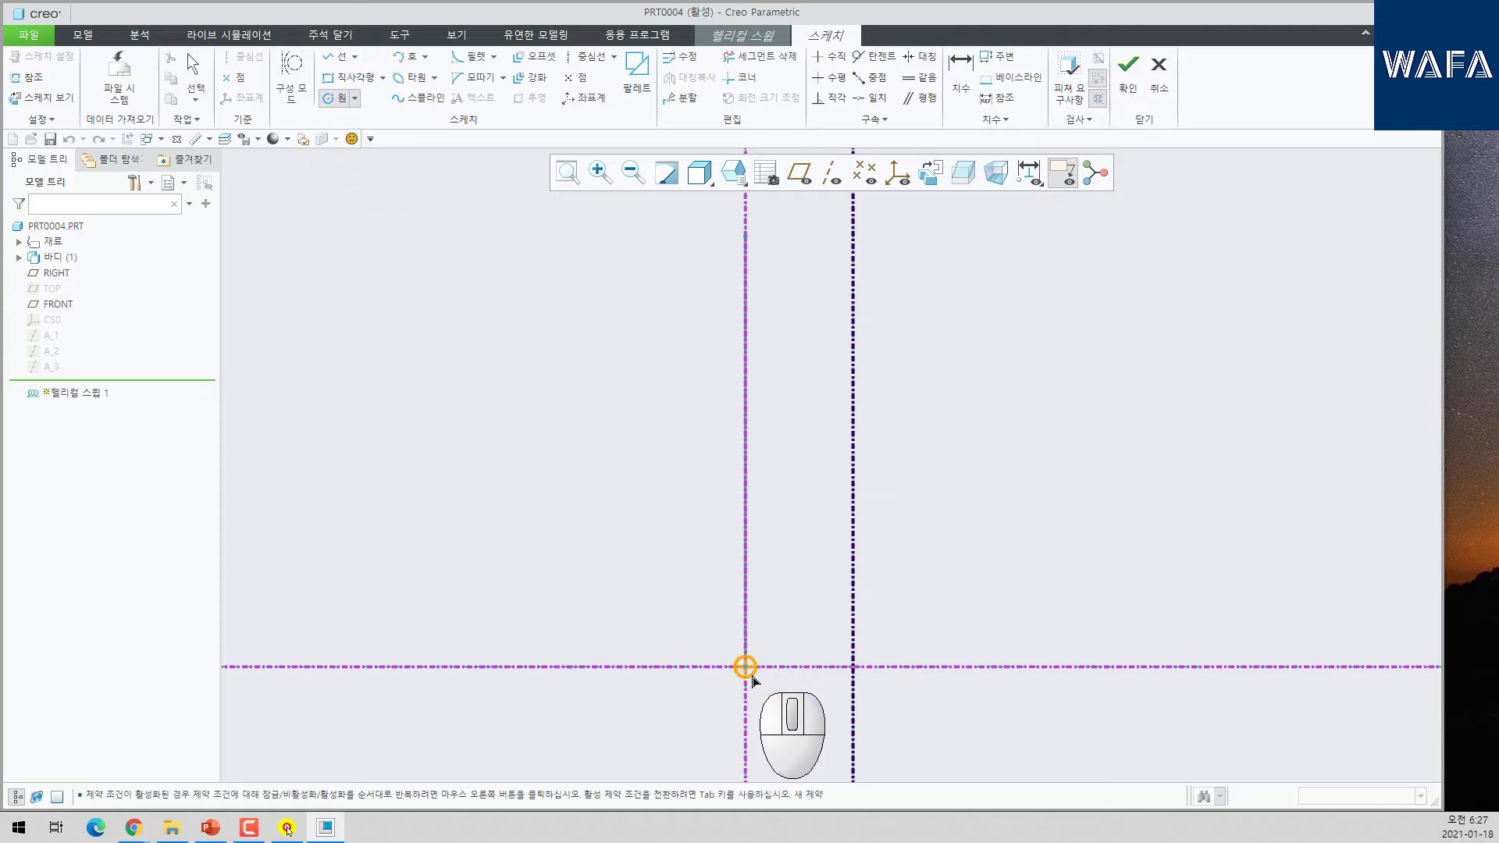
{"action": "left_click", "coordinate": [754, 677]}
{"action": "middle_click", "coordinate": [766, 660]}
{"action": "double_click", "coordinate": [697, 657]}
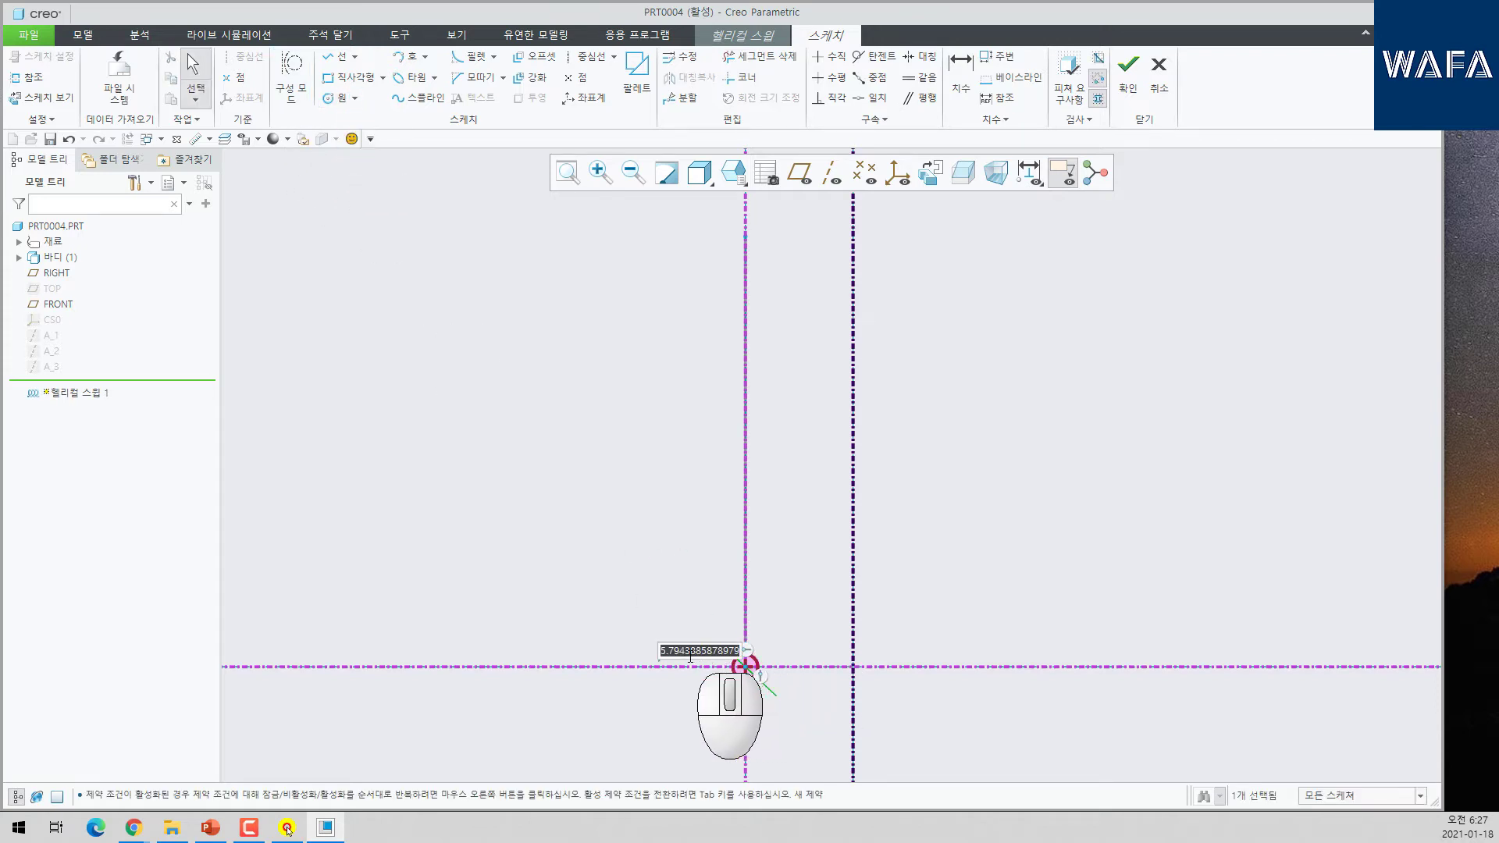
{"action": "left_click", "coordinate": [1128, 69]}
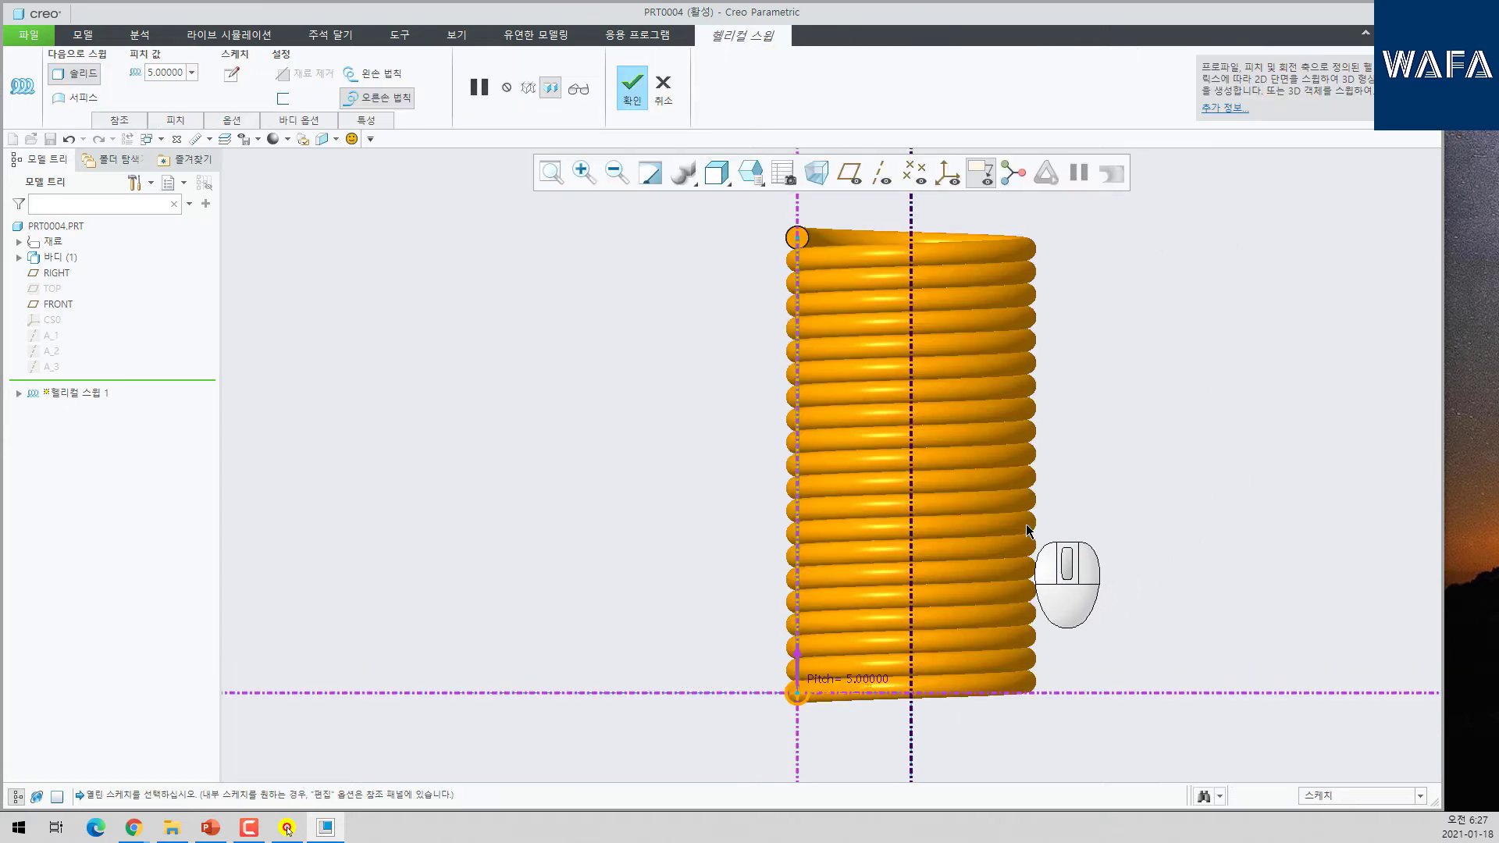
- Add an end-point pitch of 5 to the helical sweep and insert a third pitch point between start and end
{"action": "left_click", "coordinate": [177, 120]}
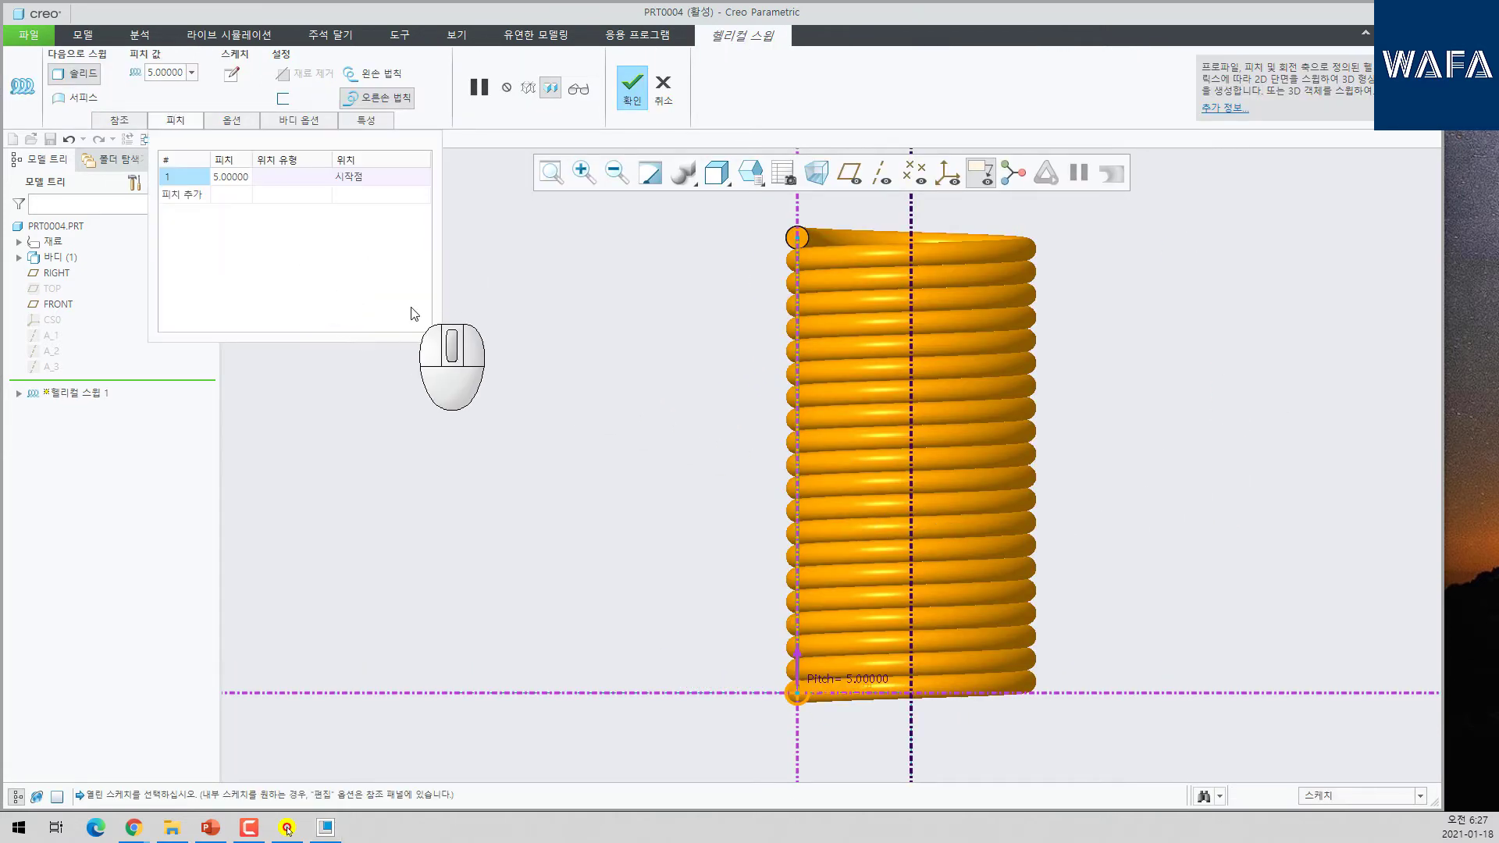
{"action": "left_click", "coordinate": [187, 200]}
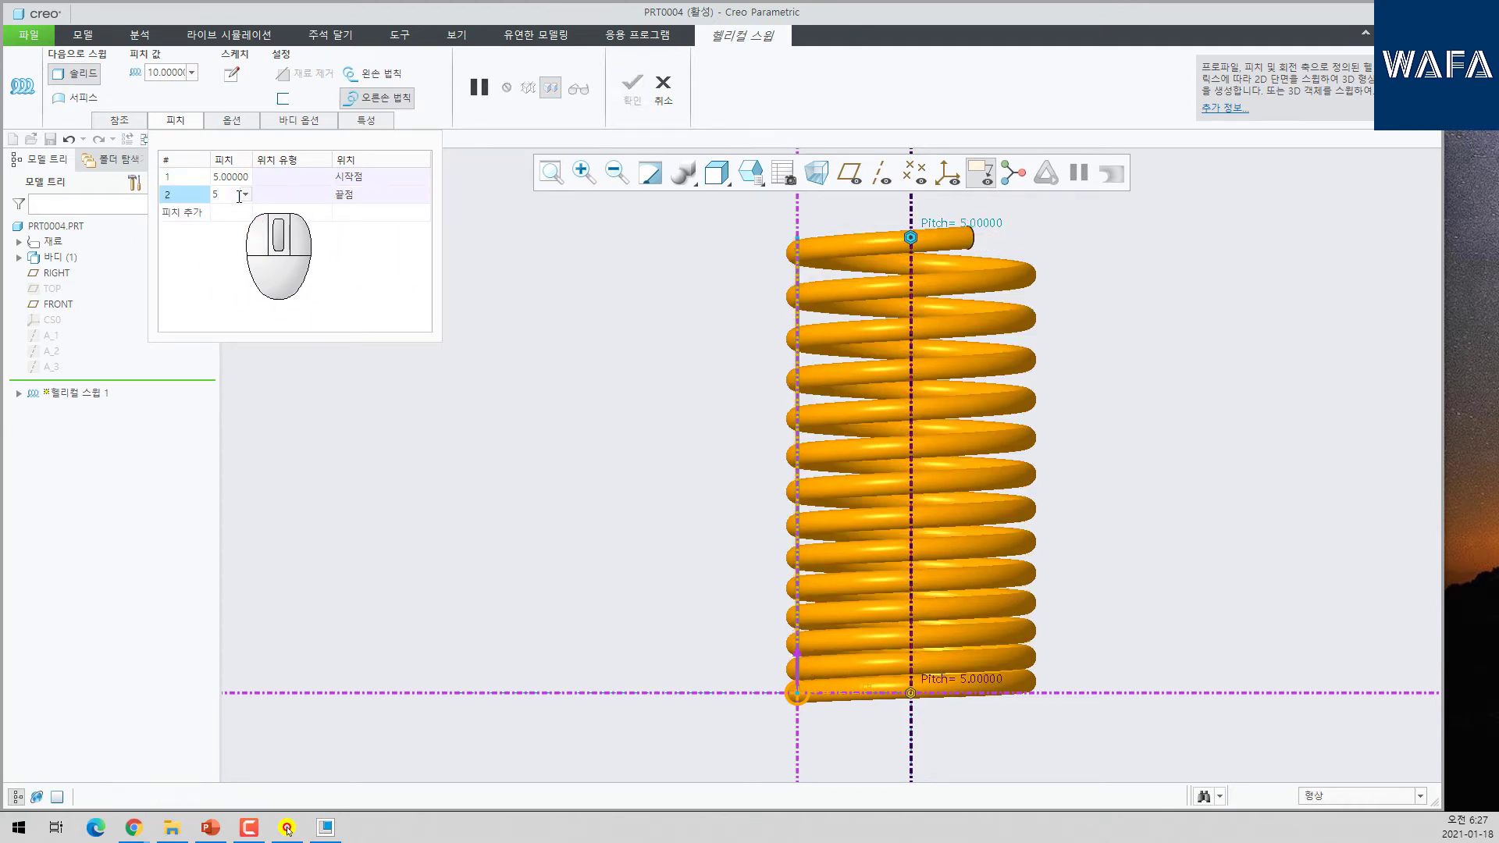
{"action": "key", "text": "Return"}
{"action": "left_click", "coordinate": [184, 212]}
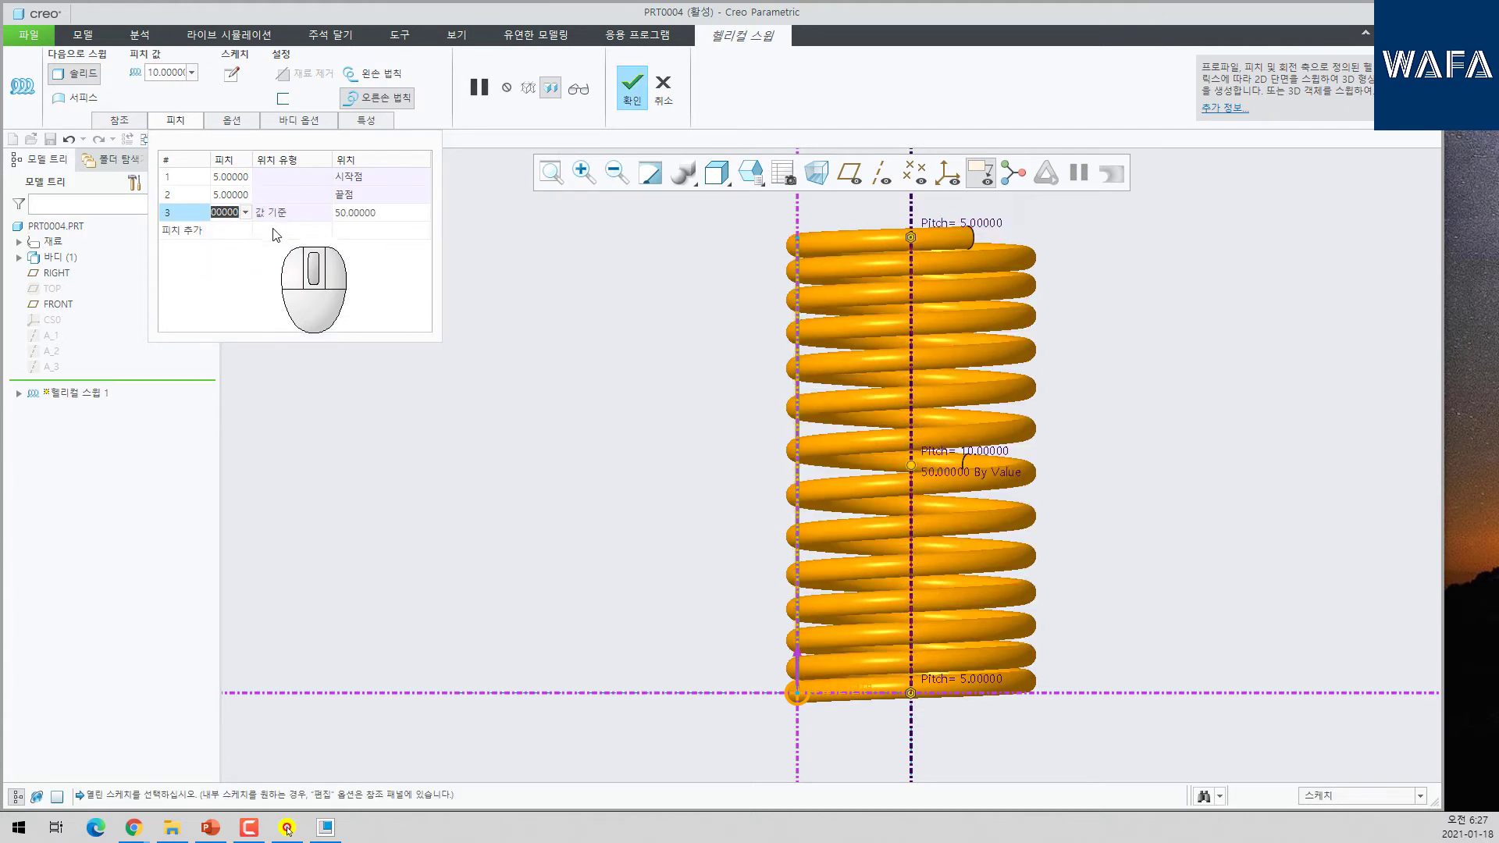
- Try a pitch of 25 and then 5 at the third pitch point
{"action": "left_click_drag", "start_coordinate": [252, 159], "coordinate": [293, 159]}
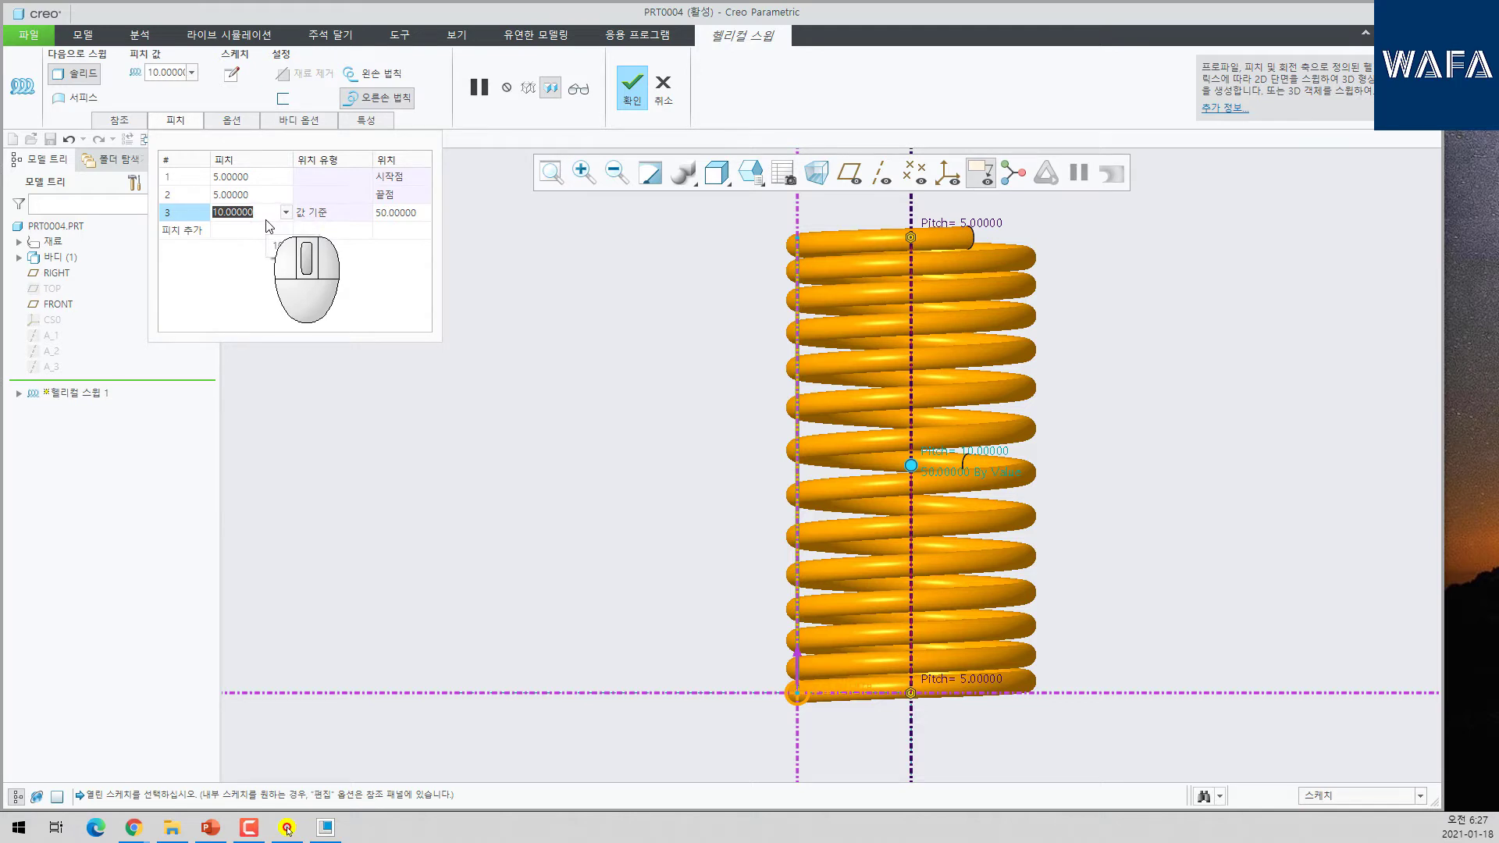
{"action": "type", "text": "25"}
{"action": "key", "text": "Return"}
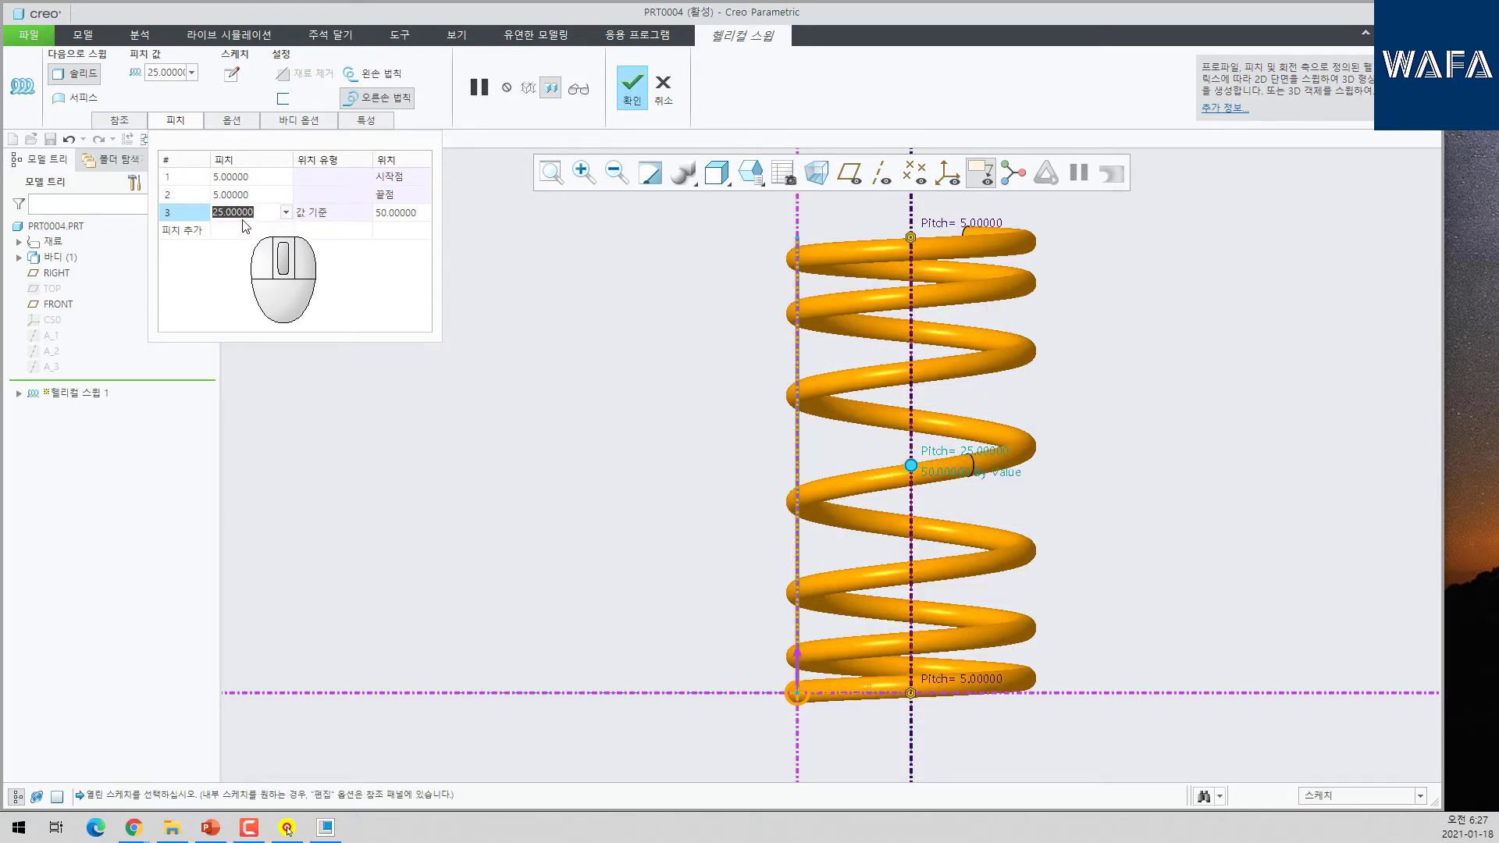
{"action": "key", "text": "Return"}
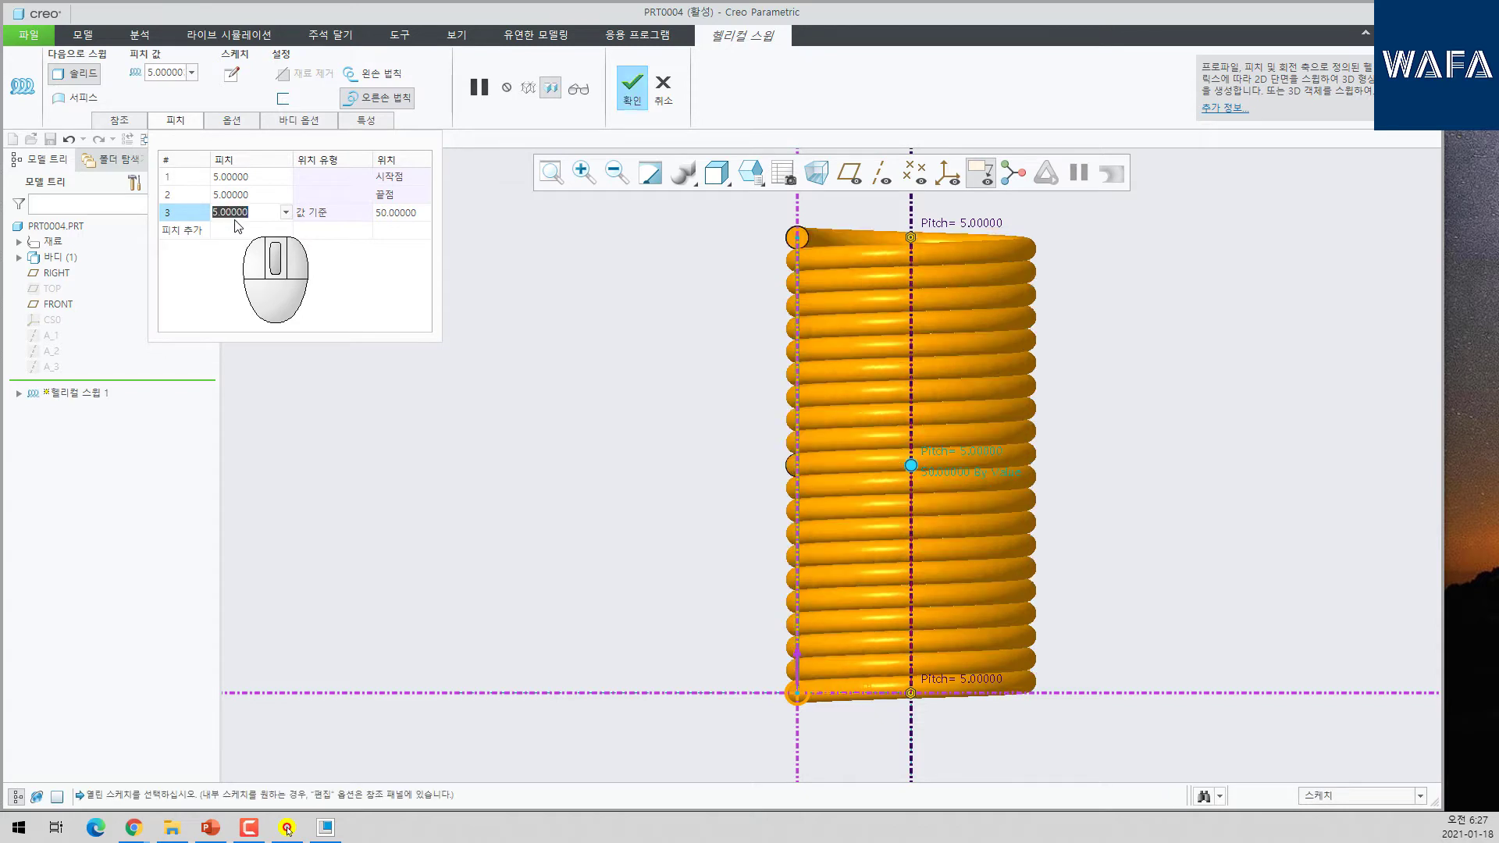
- Move the third pitch point to position 25 and add a fourth pitch point
{"action": "double_click", "coordinate": [401, 212]}
{"action": "type", "text": "25"}
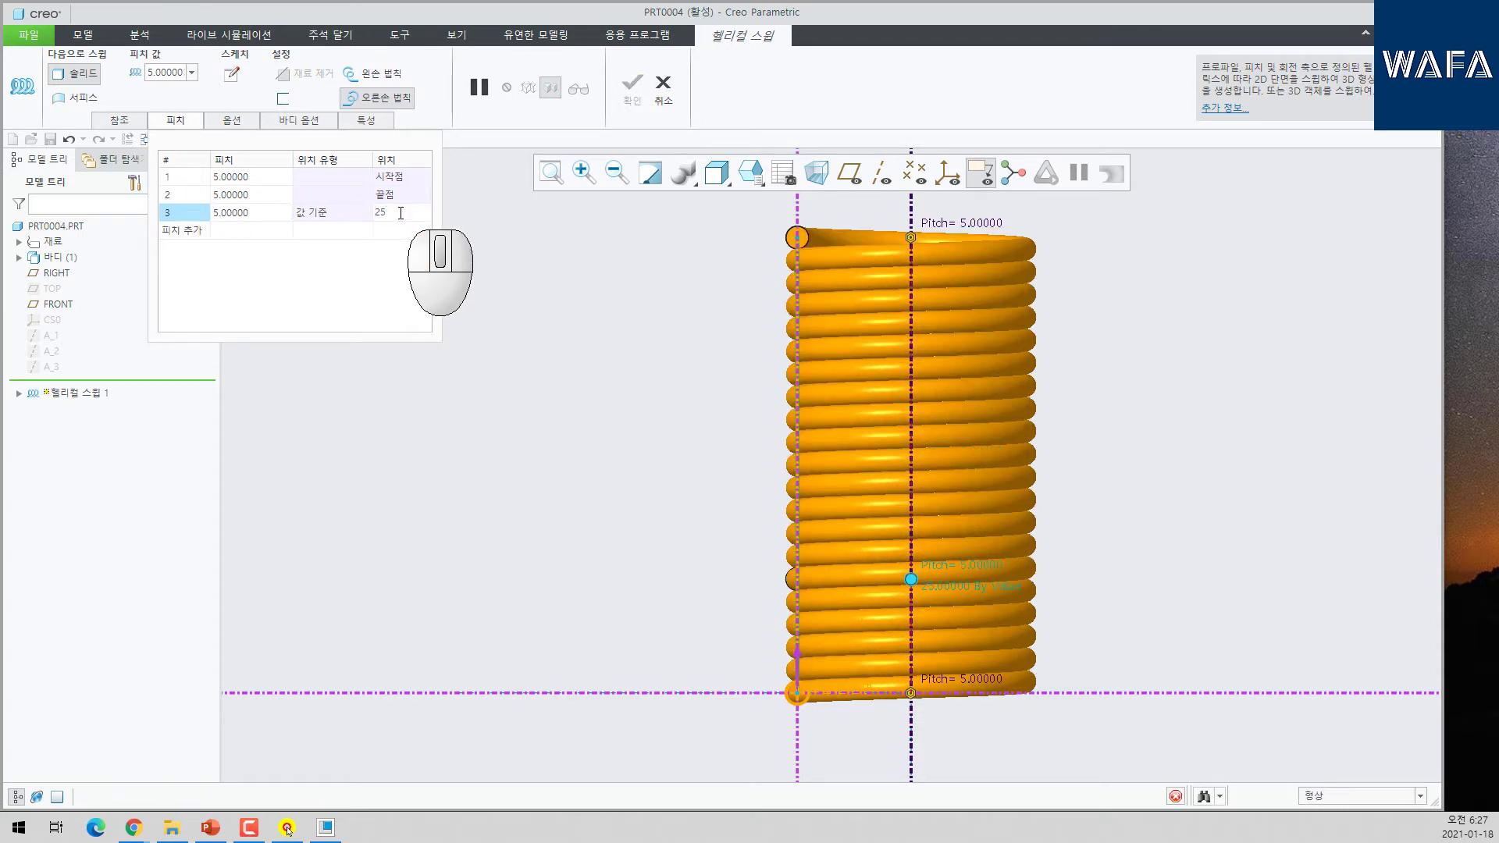
{"action": "key", "text": "Return"}
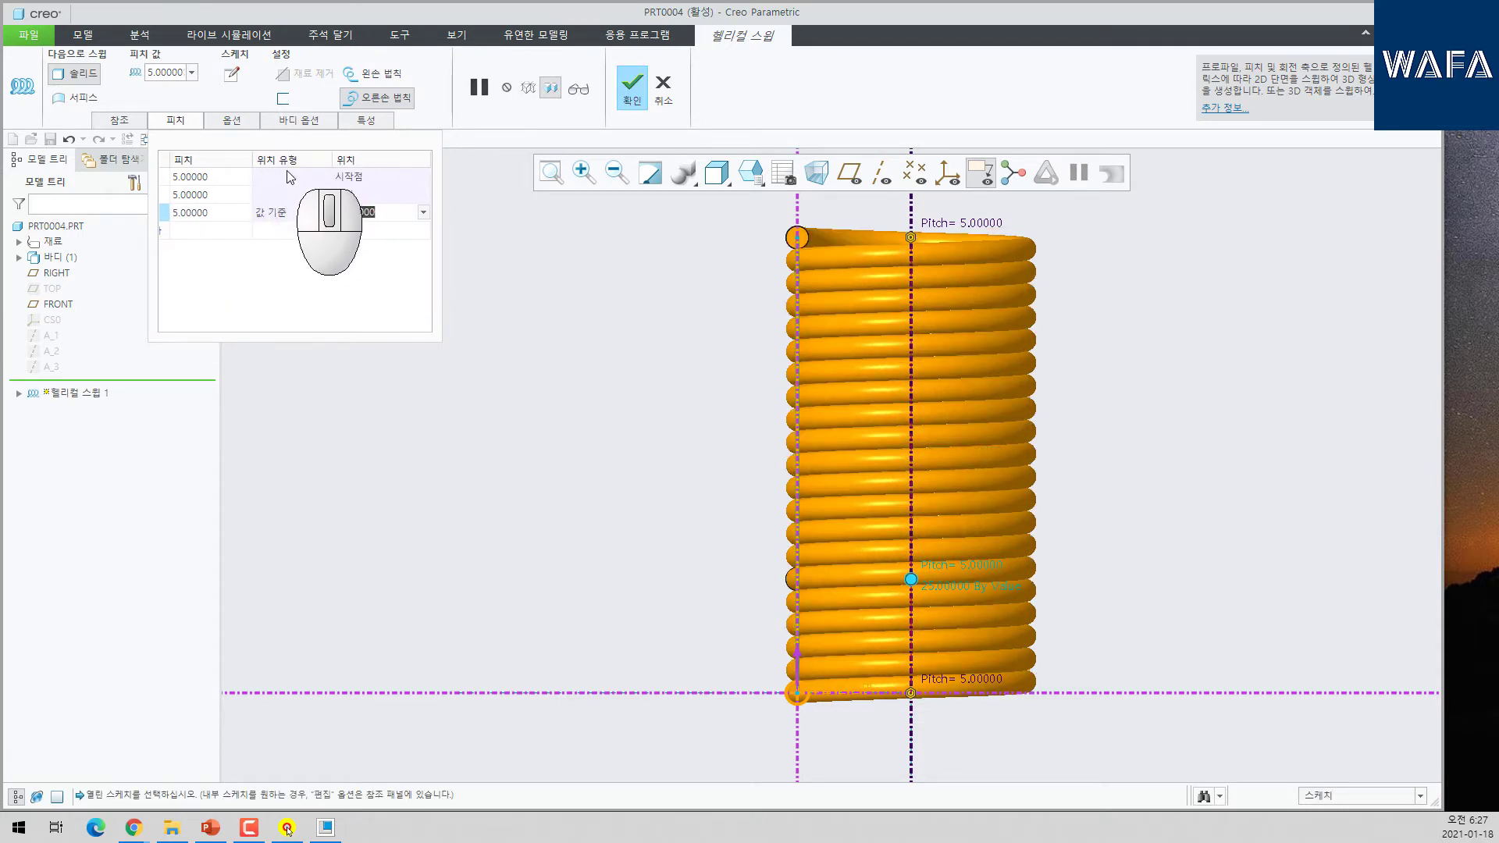
{"action": "left_click", "coordinate": [218, 232]}
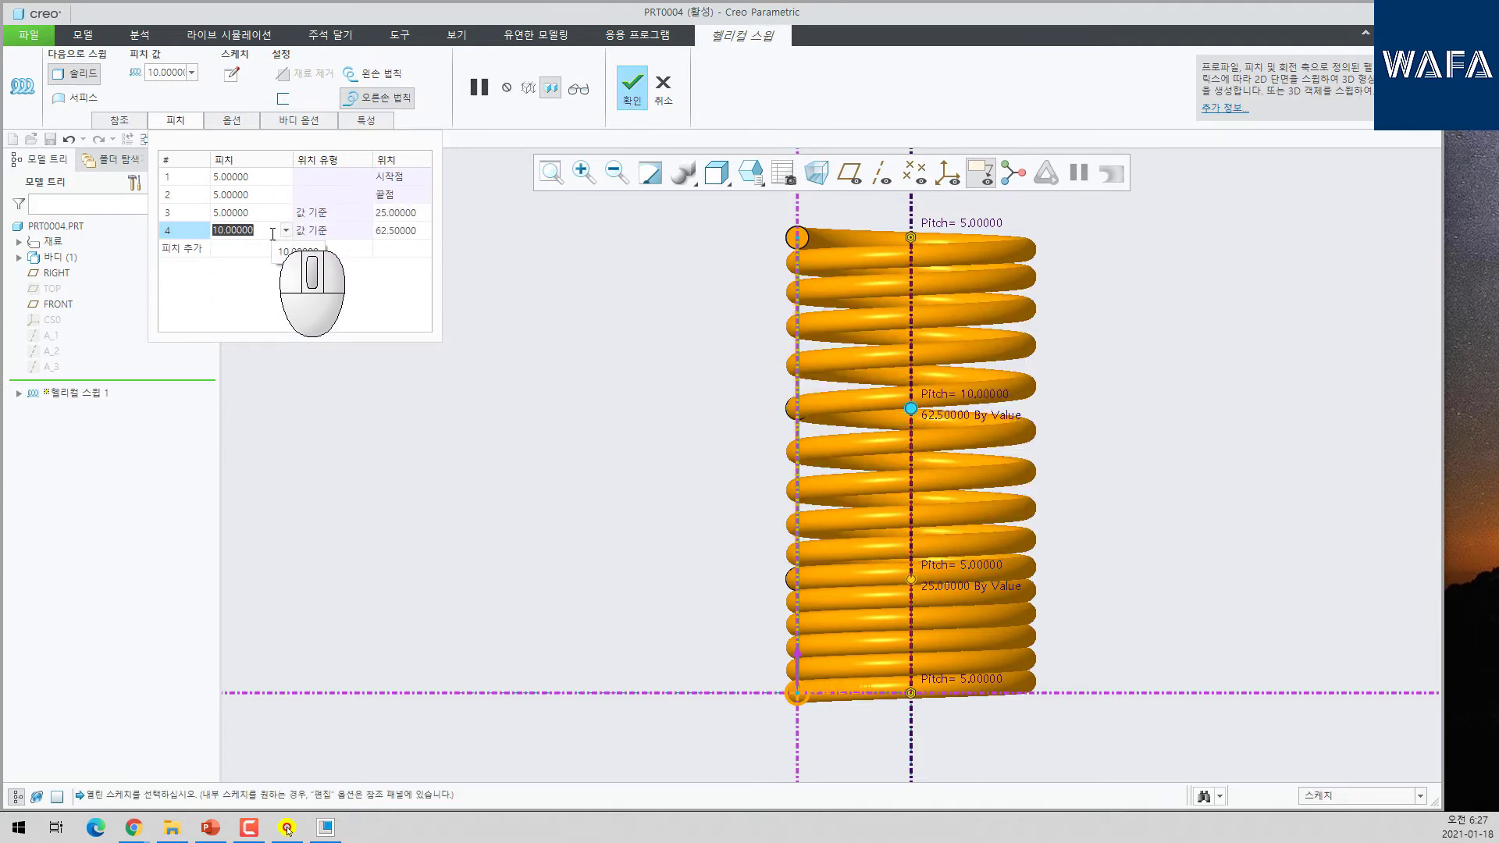
- Set the third and fourth pitches to 12, locate the fourth pitch point at position 75, and complete the helical sweep
{"action": "left_click", "coordinate": [252, 213]}
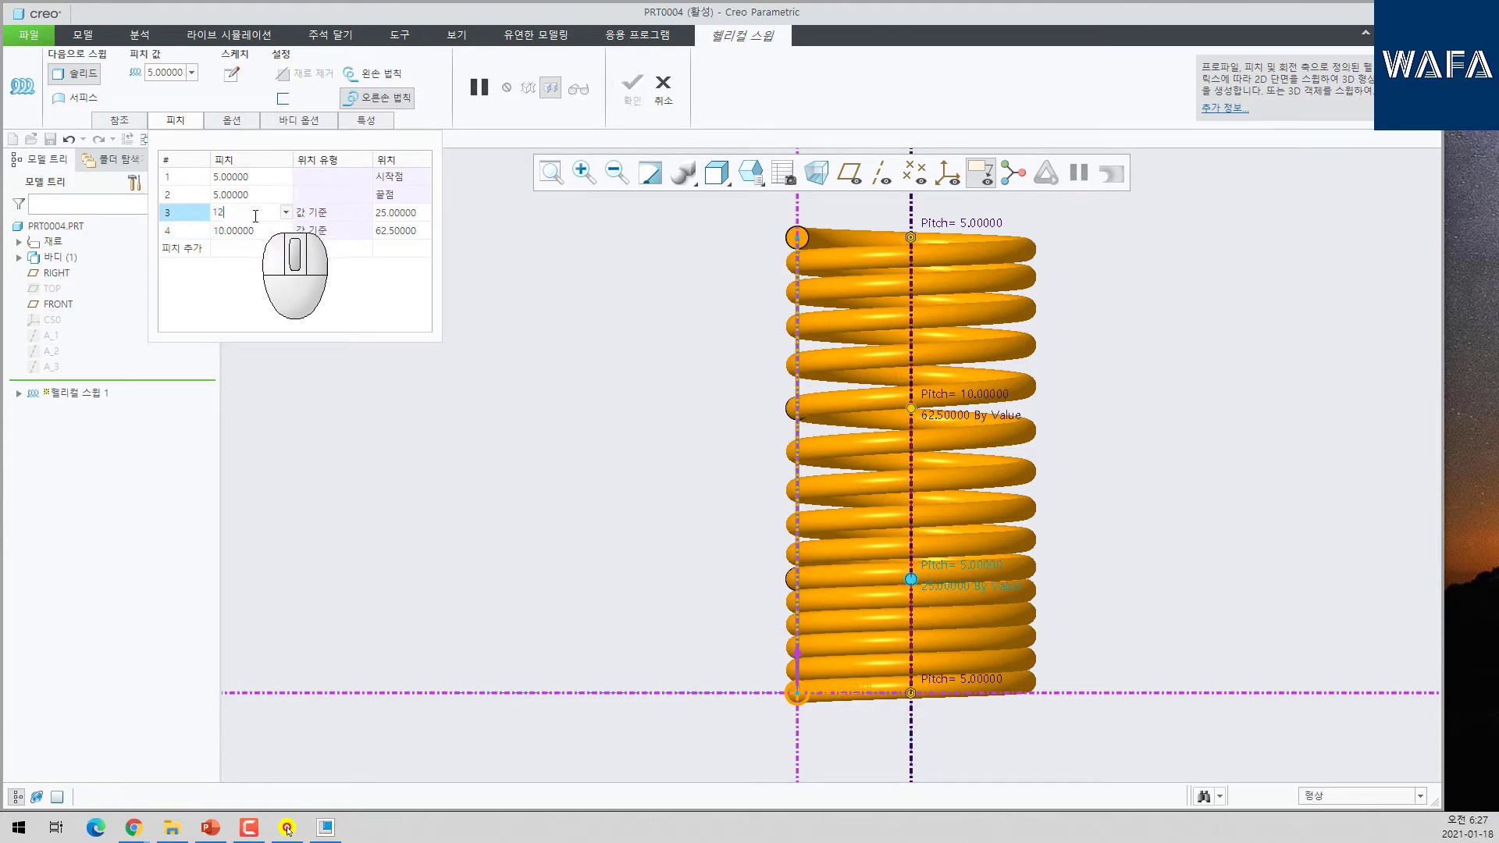
{"action": "key", "text": "Return"}
{"action": "left_click", "coordinate": [260, 230]}
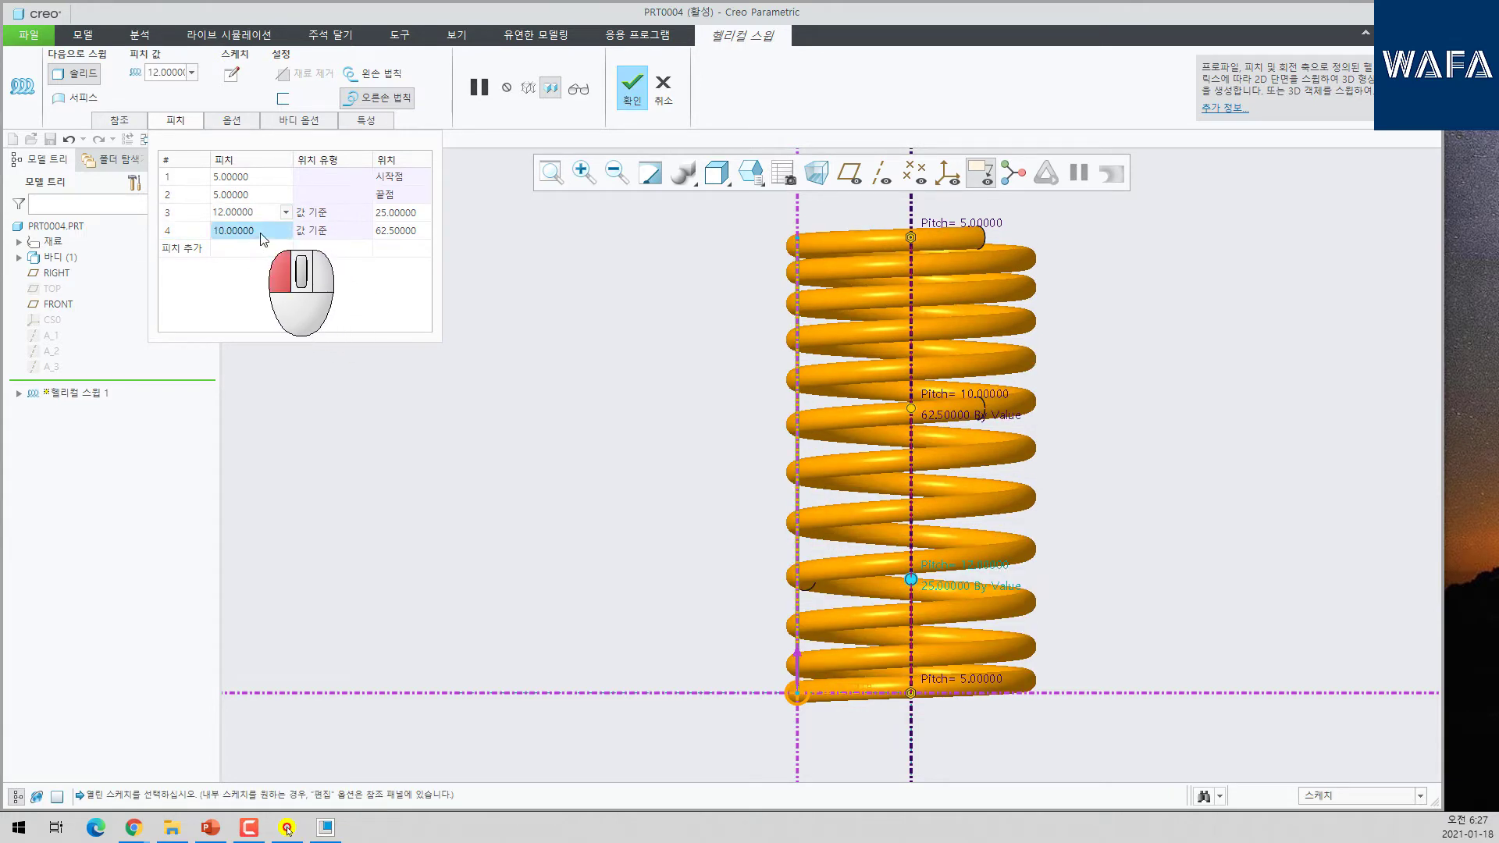
{"action": "type", "text": "12"}
{"action": "key", "text": "Tab"}
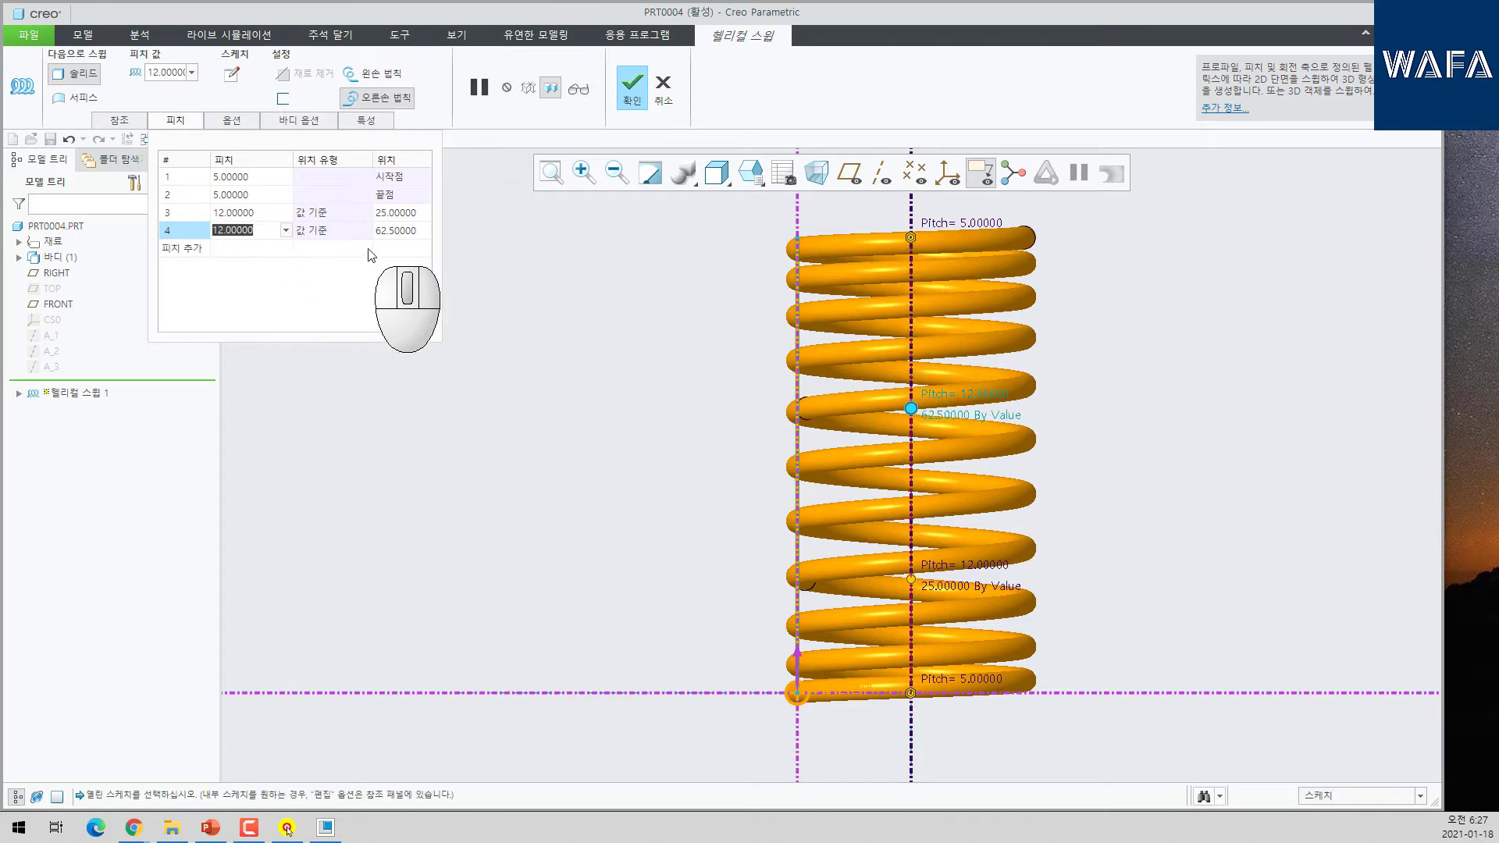
{"action": "type", "text": "75"}
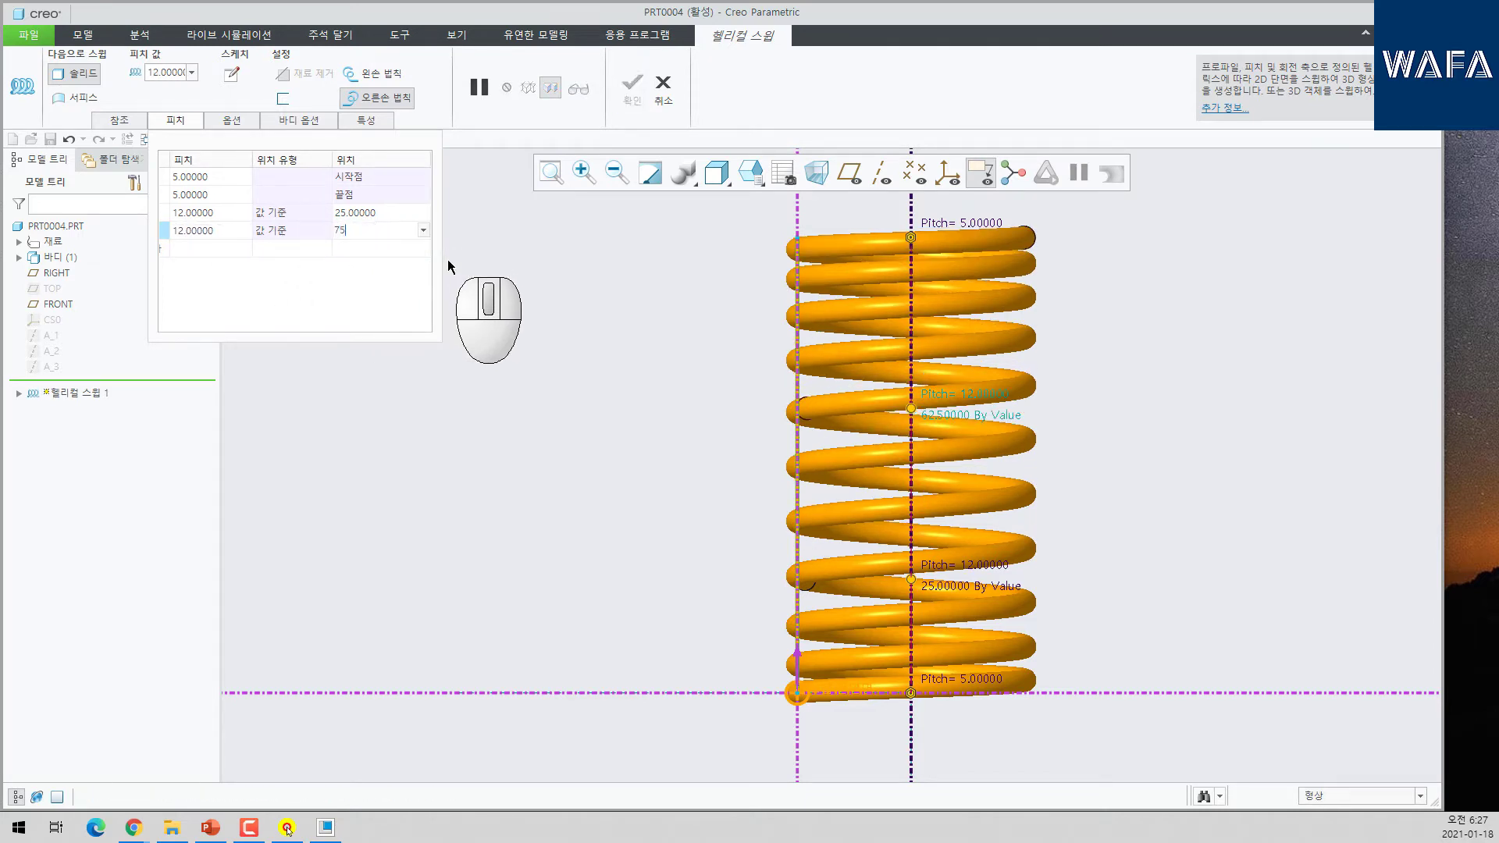
{"action": "key", "text": "Return"}
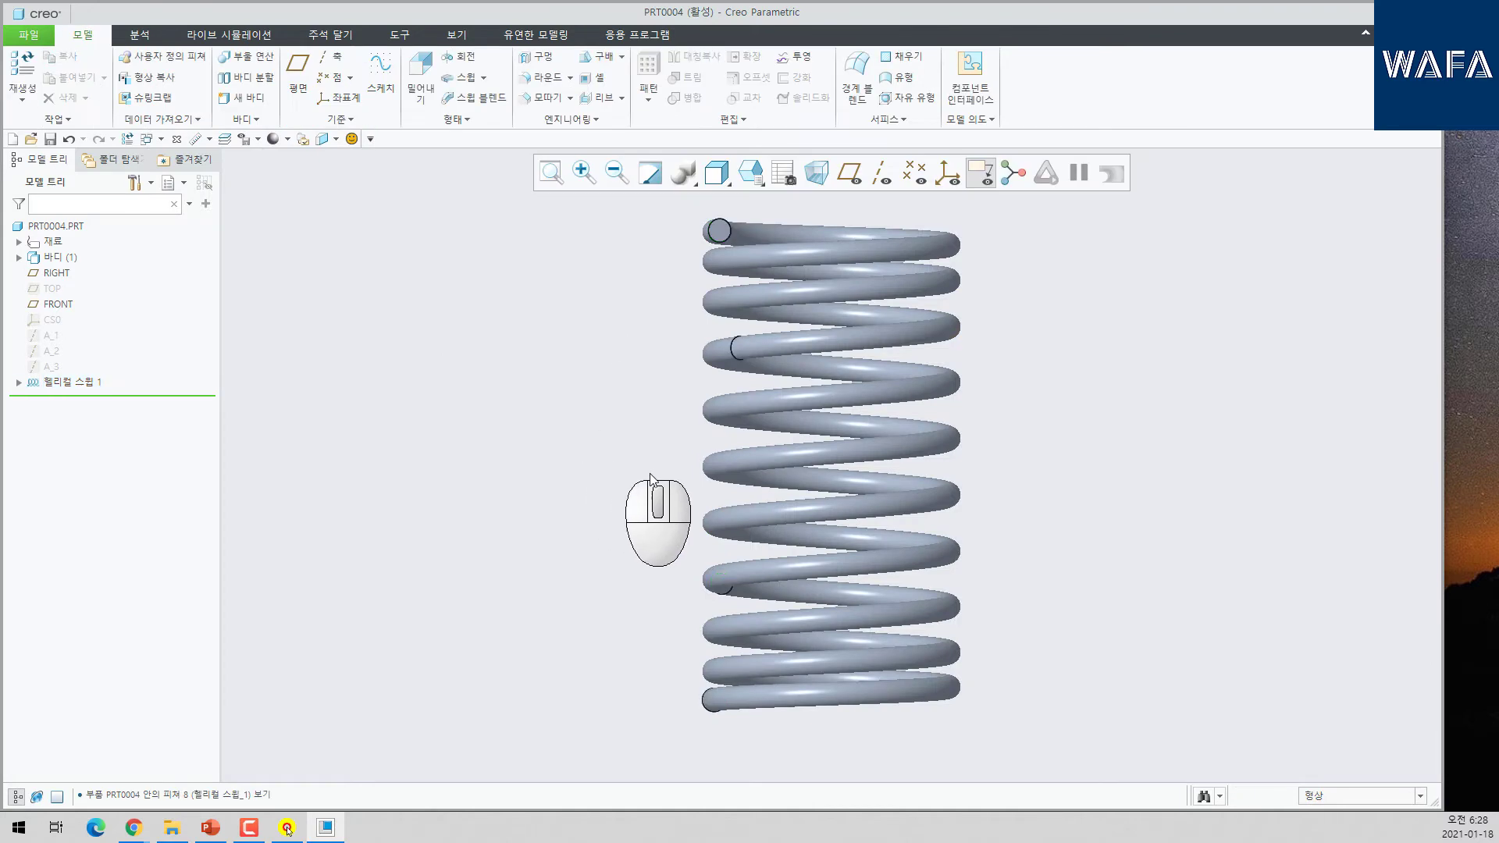
- Delete the helical sweep spring from the part
{"action": "scroll", "coordinate": [725, 475], "scroll_direction": "up", "scroll_amount": 1}
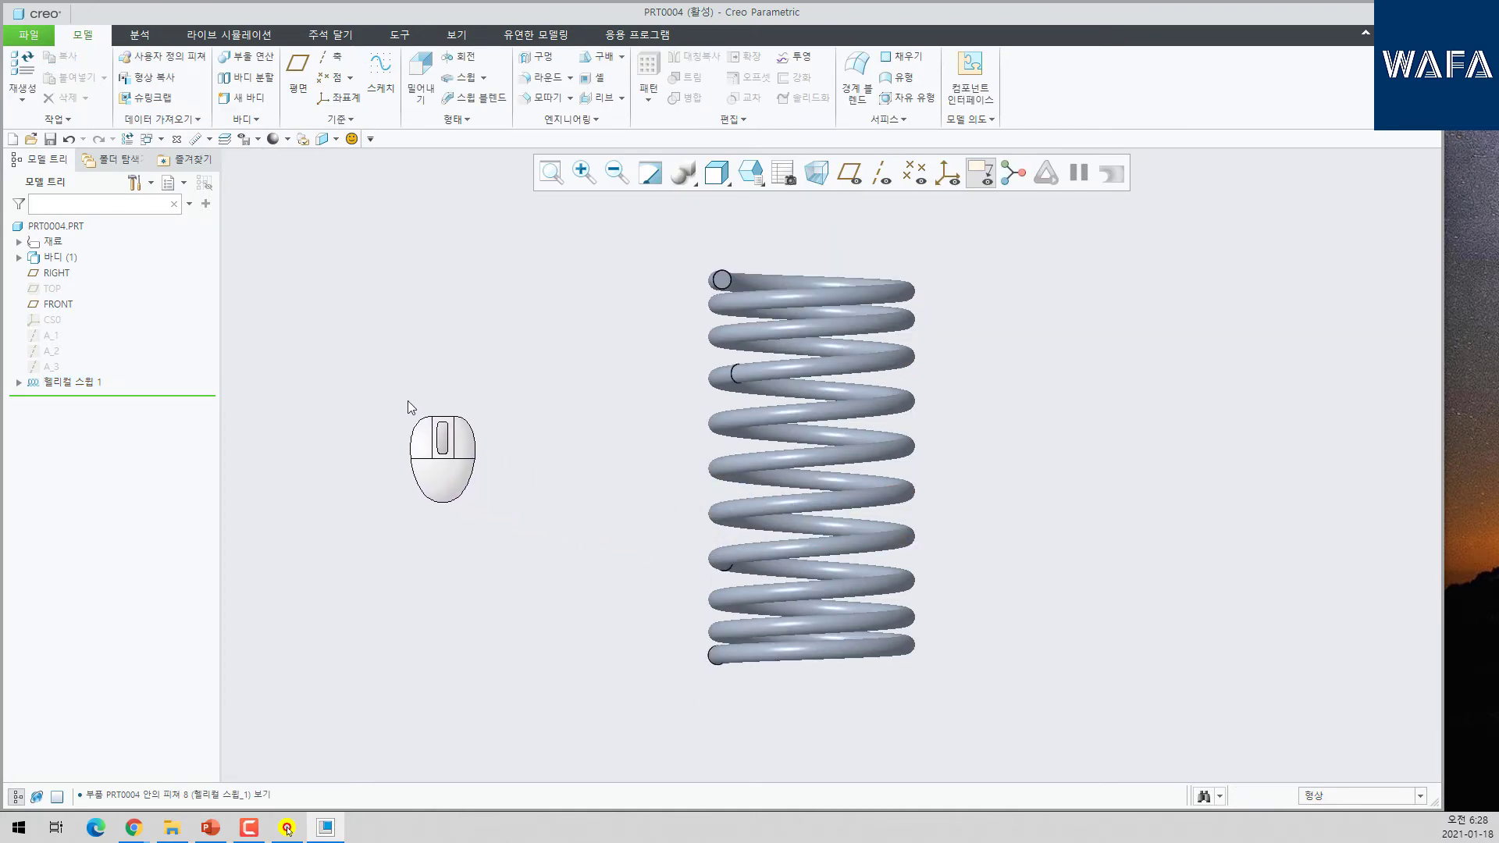
{"action": "left_click", "coordinate": [74, 382]}
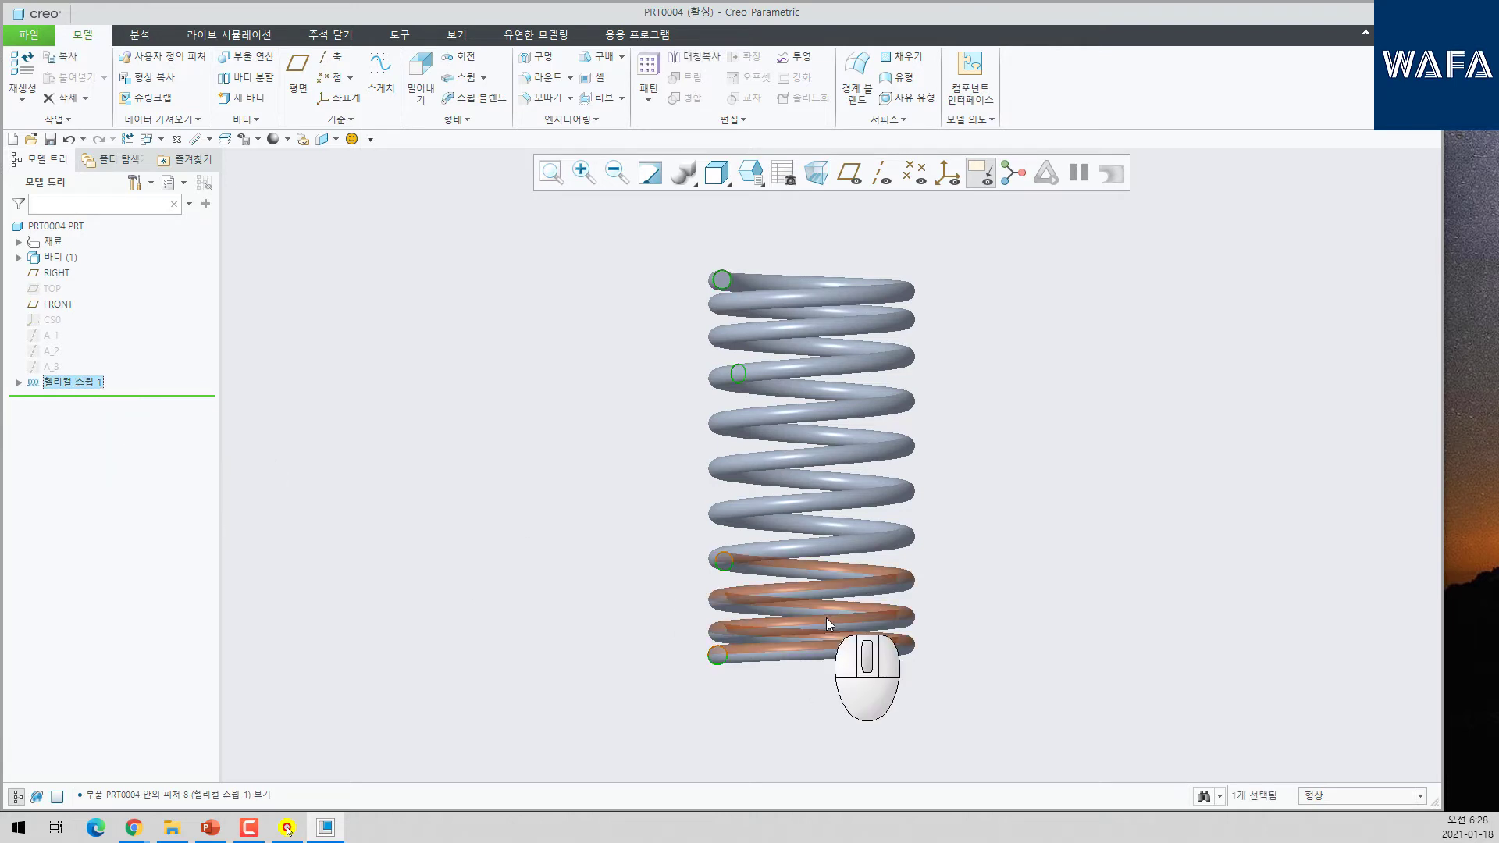
{"action": "key", "text": "Delete"}
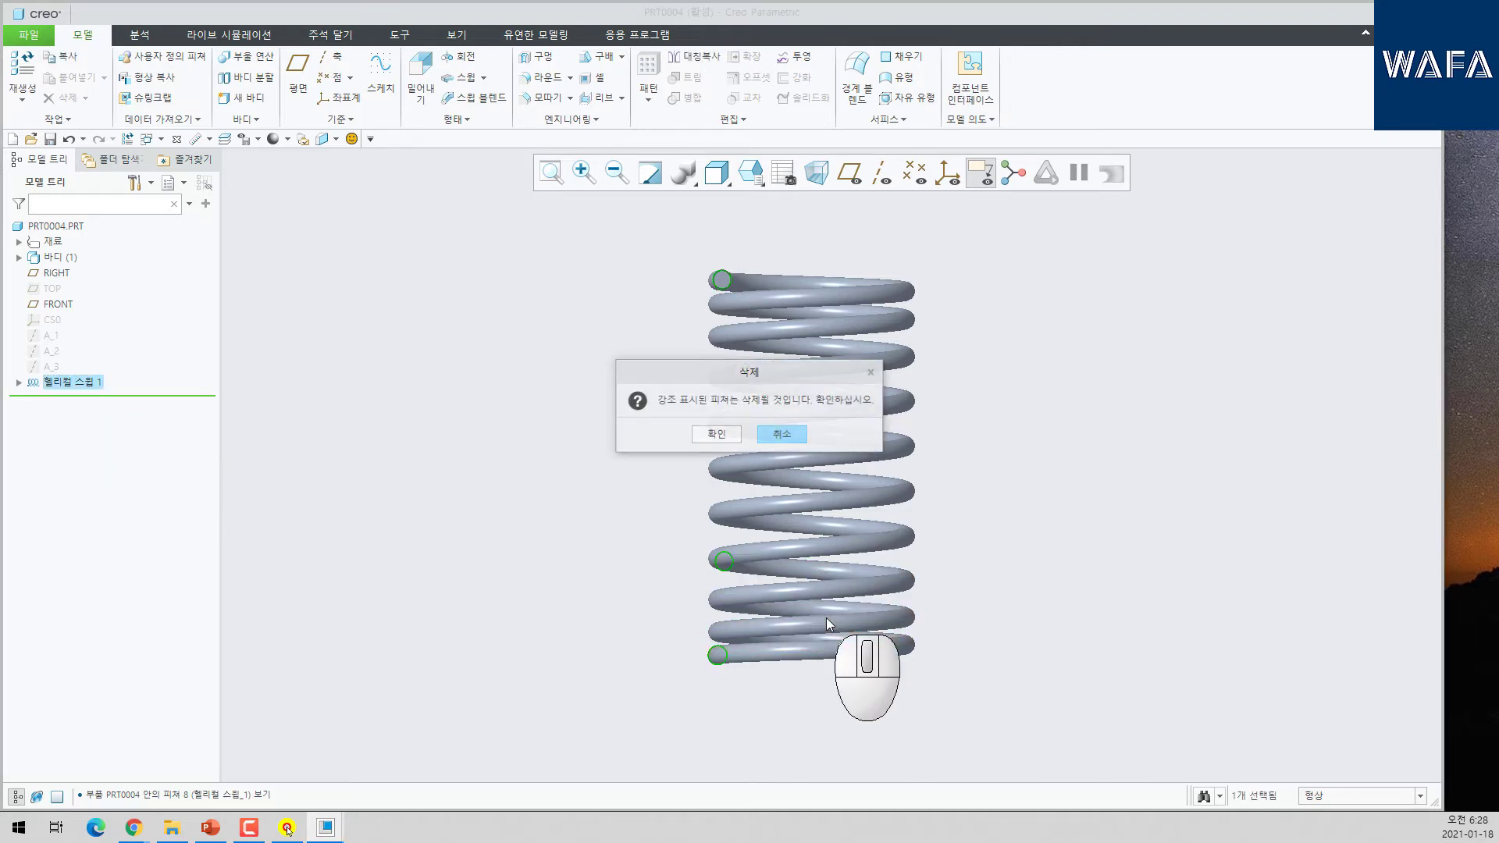
{"action": "left_click", "coordinate": [716, 433]}
- Switch to PowerPoint, examine the base, circle and height dimensions of the domed shape on slide 15, and move the window away
{"action": "left_click", "coordinate": [287, 830]}
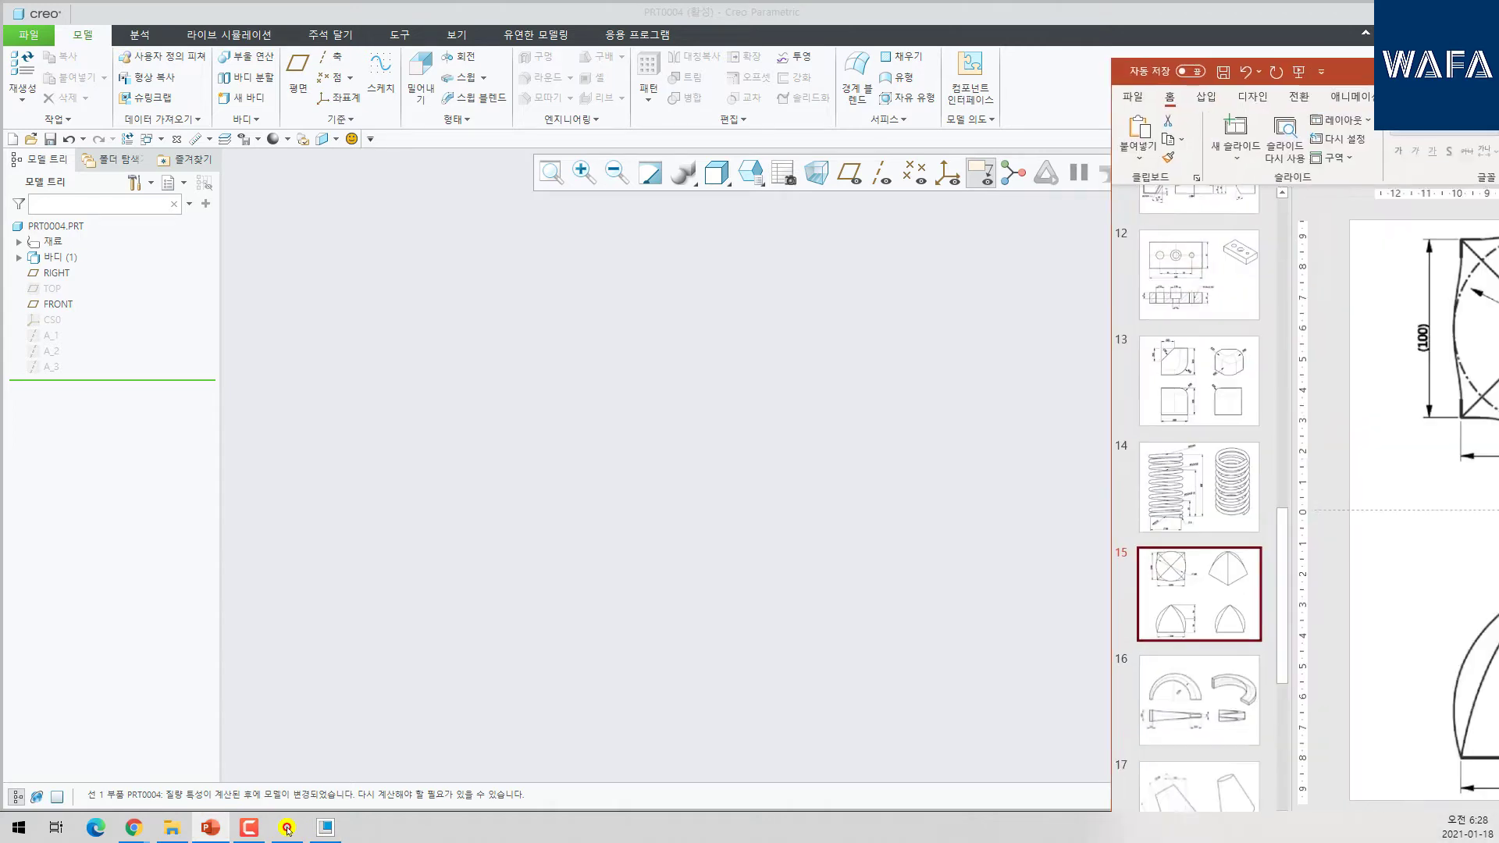
{"action": "left_click_drag", "start_coordinate": [1498, 28], "coordinate": [1081, 67]}
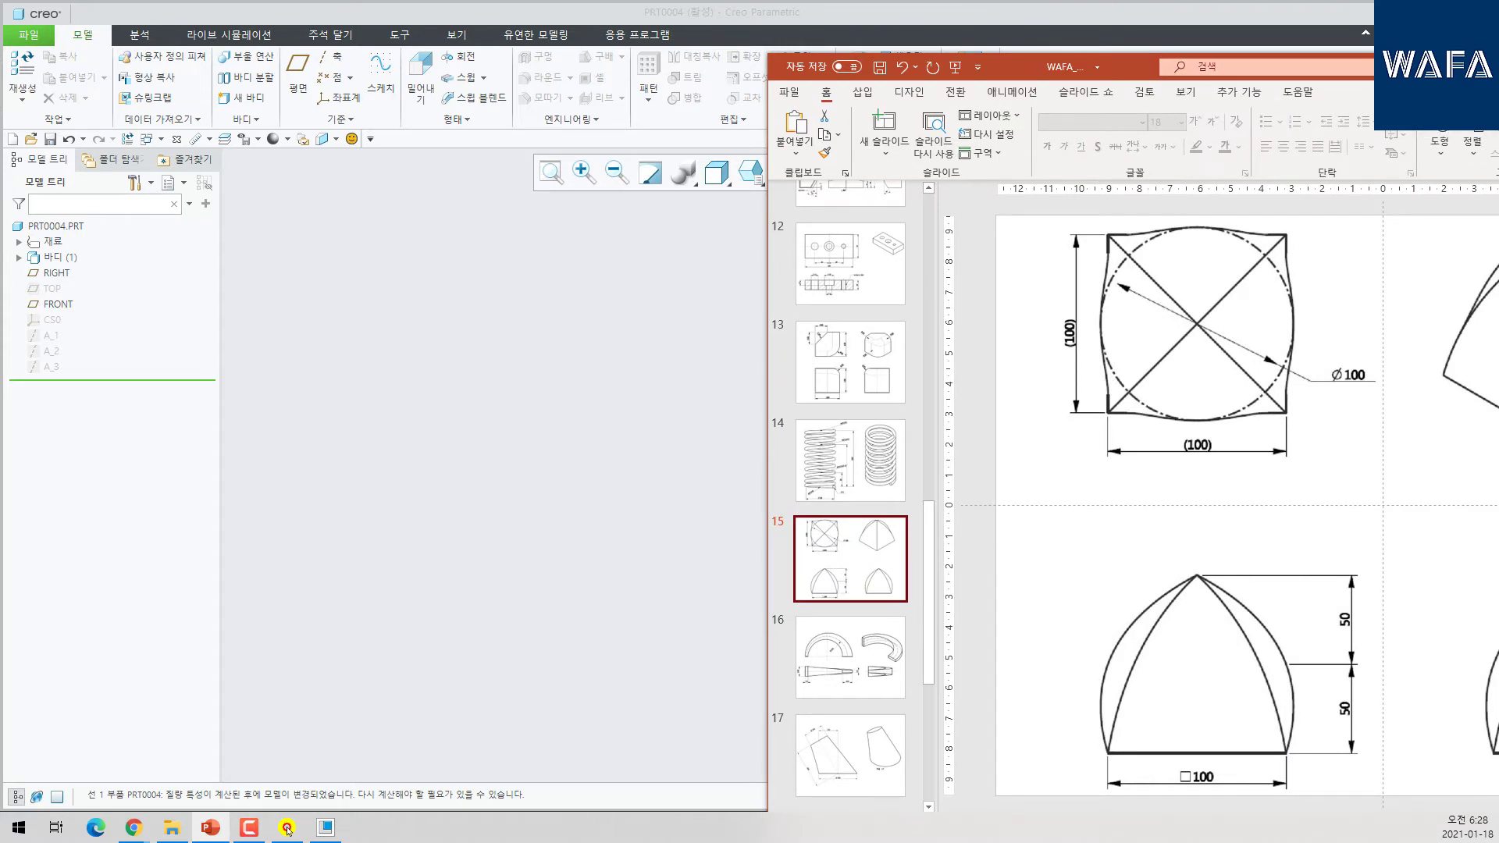
{"action": "left_click_drag", "start_coordinate": [1498, 73], "coordinate": [1110, 51]}
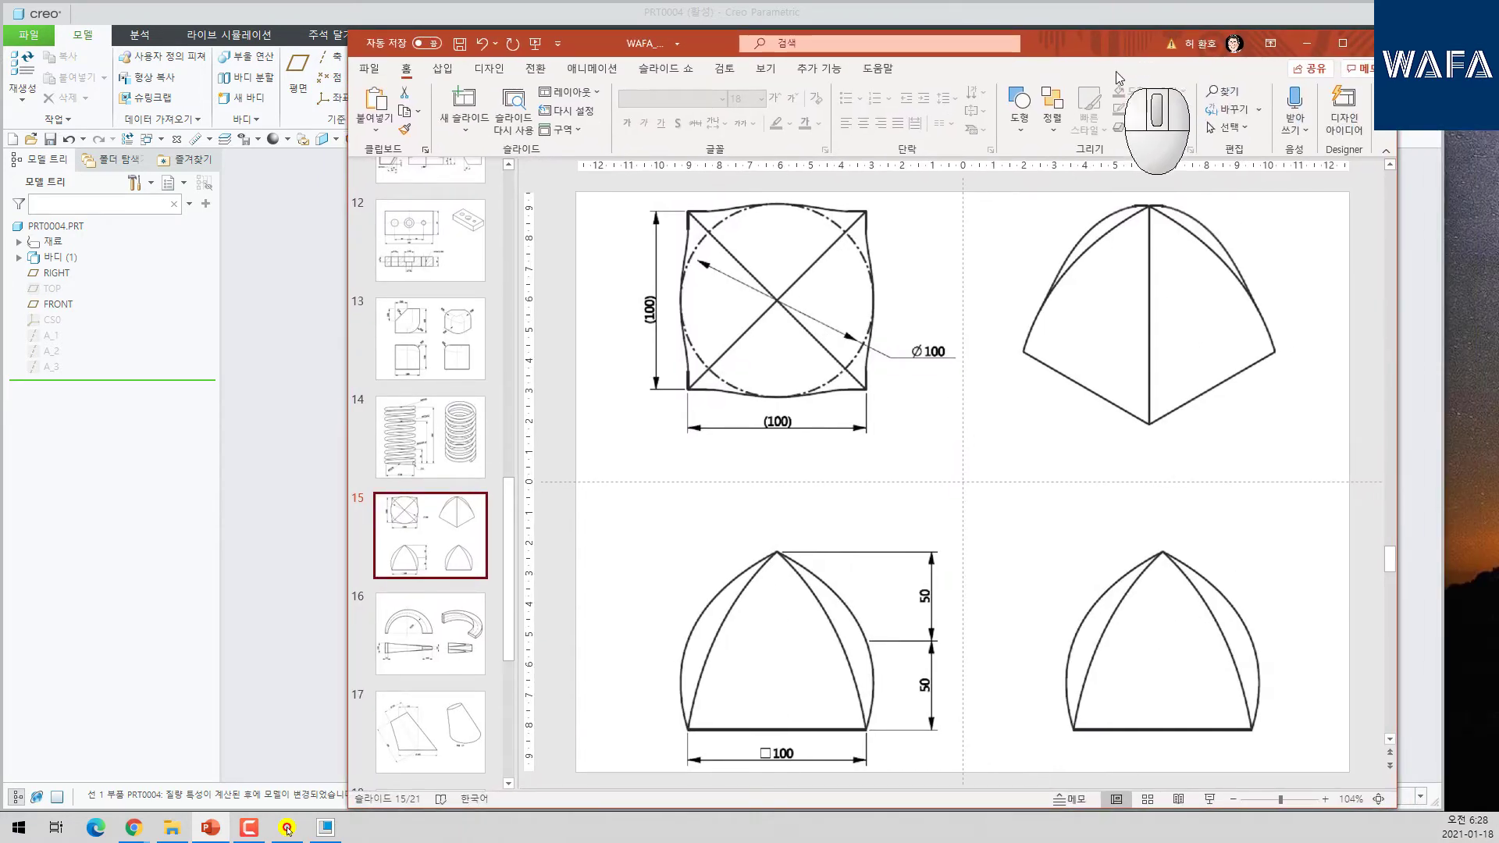
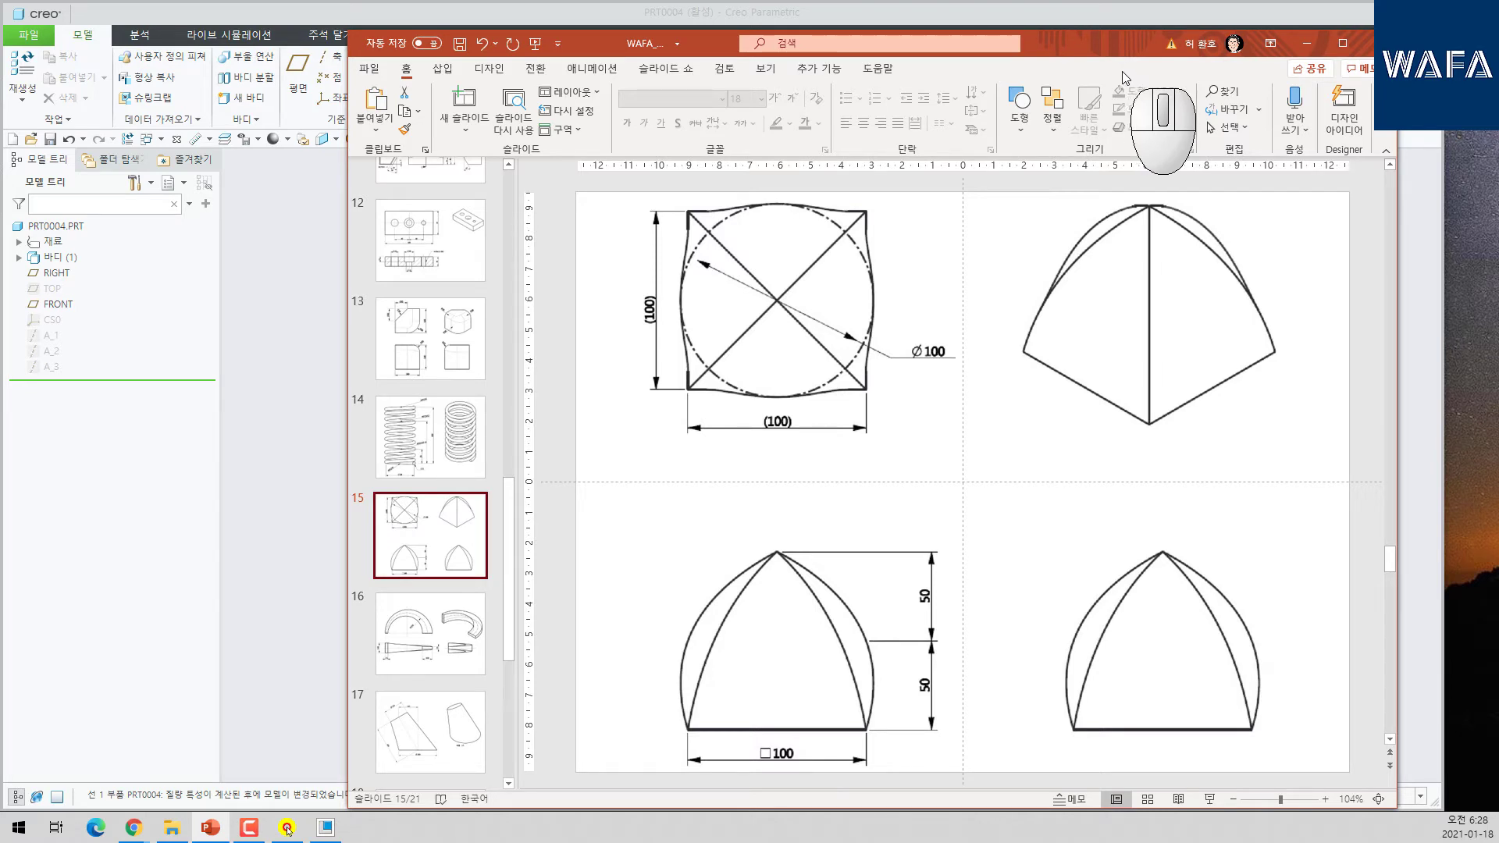
{"action": "left_click_drag", "start_coordinate": [1109, 43], "coordinate": [1498, 86]}
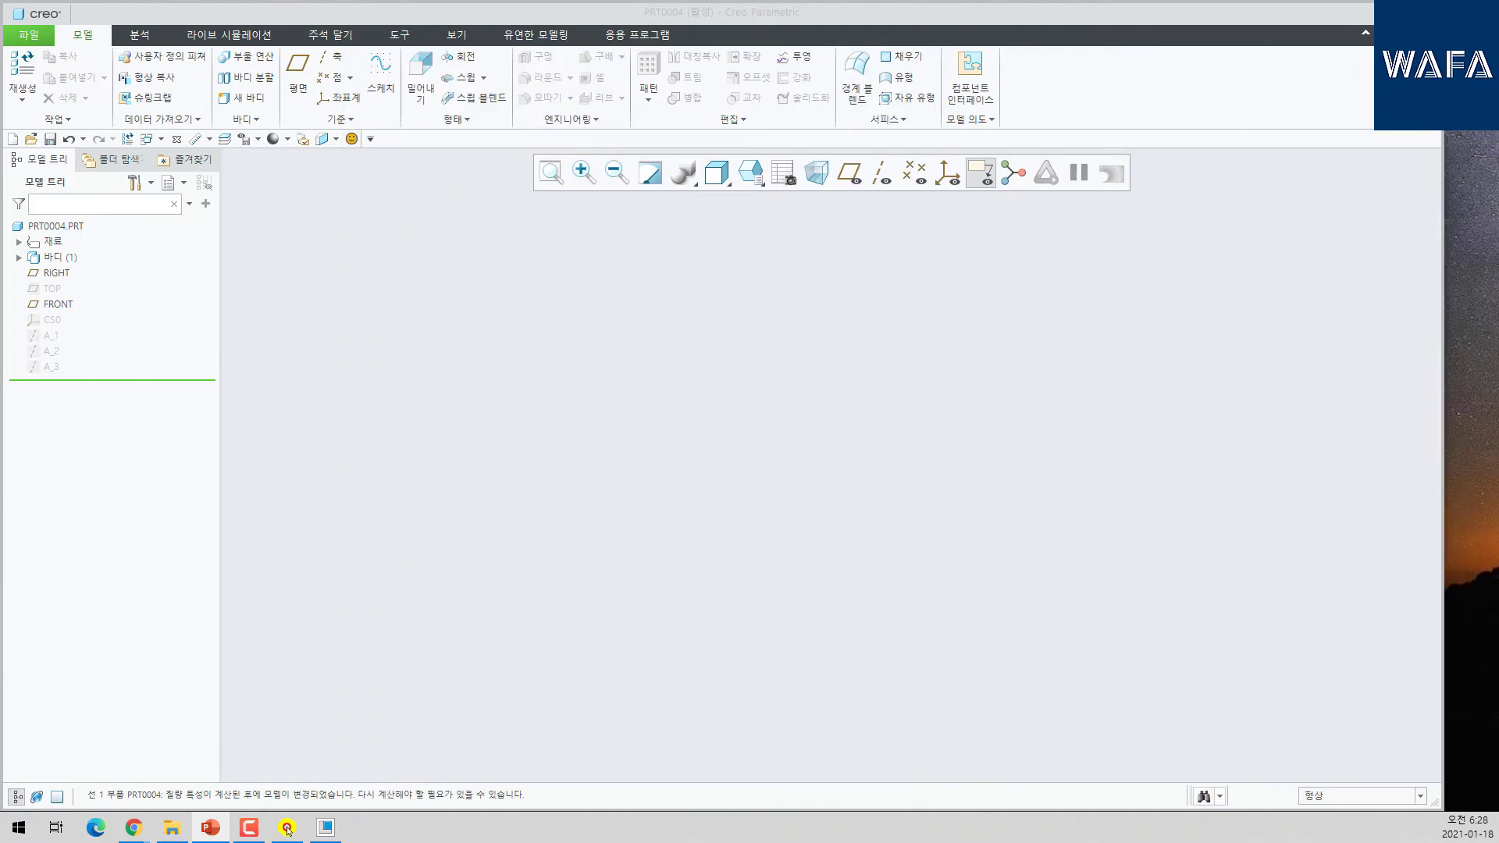
- Return to Creo, start a solid Blend with sketched sections, and open the first section's sketch on the RIGHT plane
{"action": "left_click", "coordinate": [524, 343]}
{"action": "left_click", "coordinate": [456, 119]}
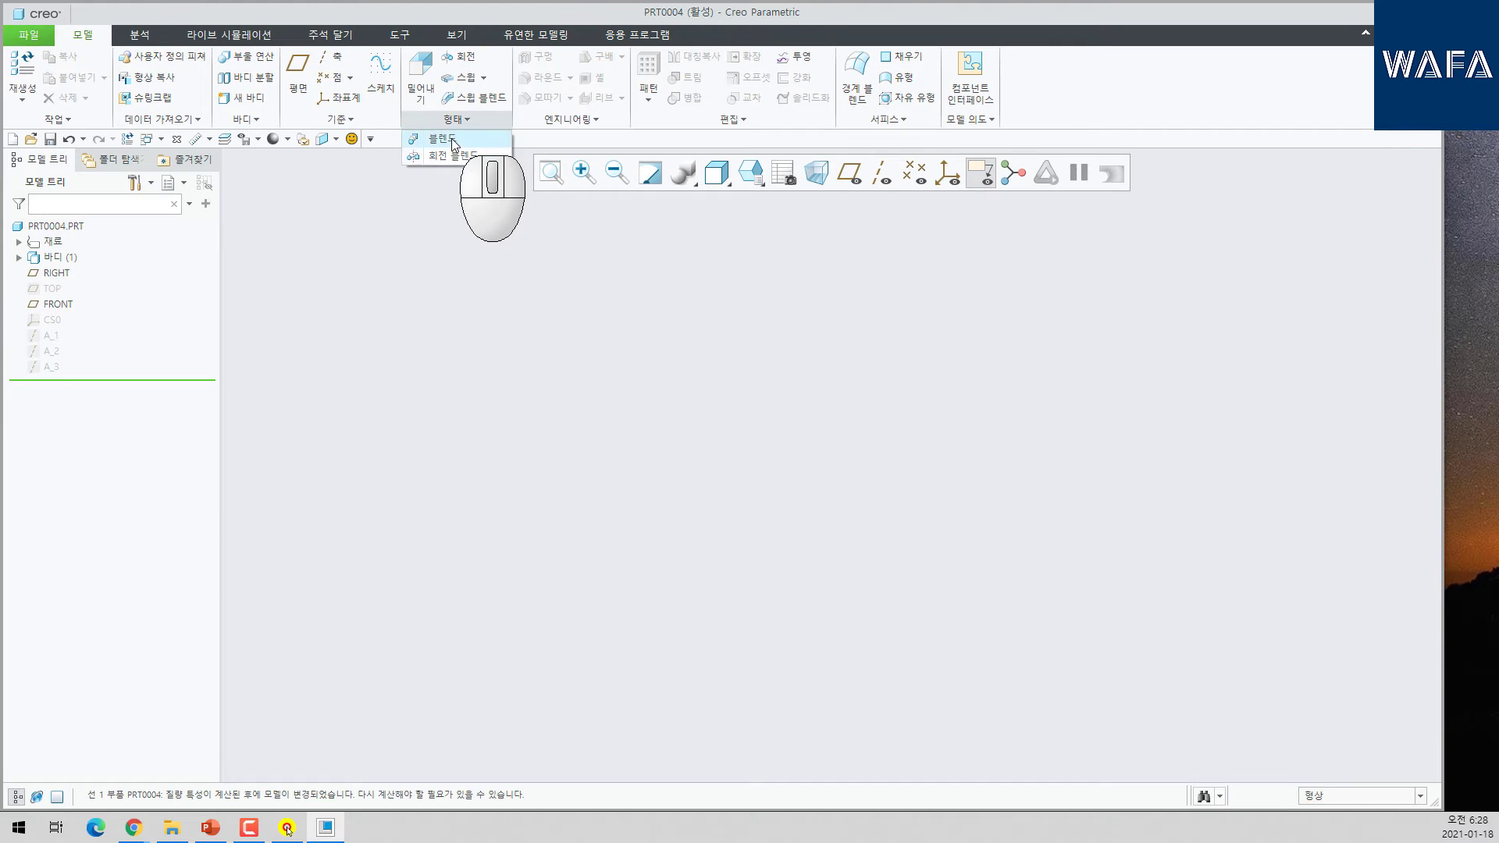
{"action": "left_click", "coordinate": [453, 141]}
{"action": "left_click", "coordinate": [120, 119]}
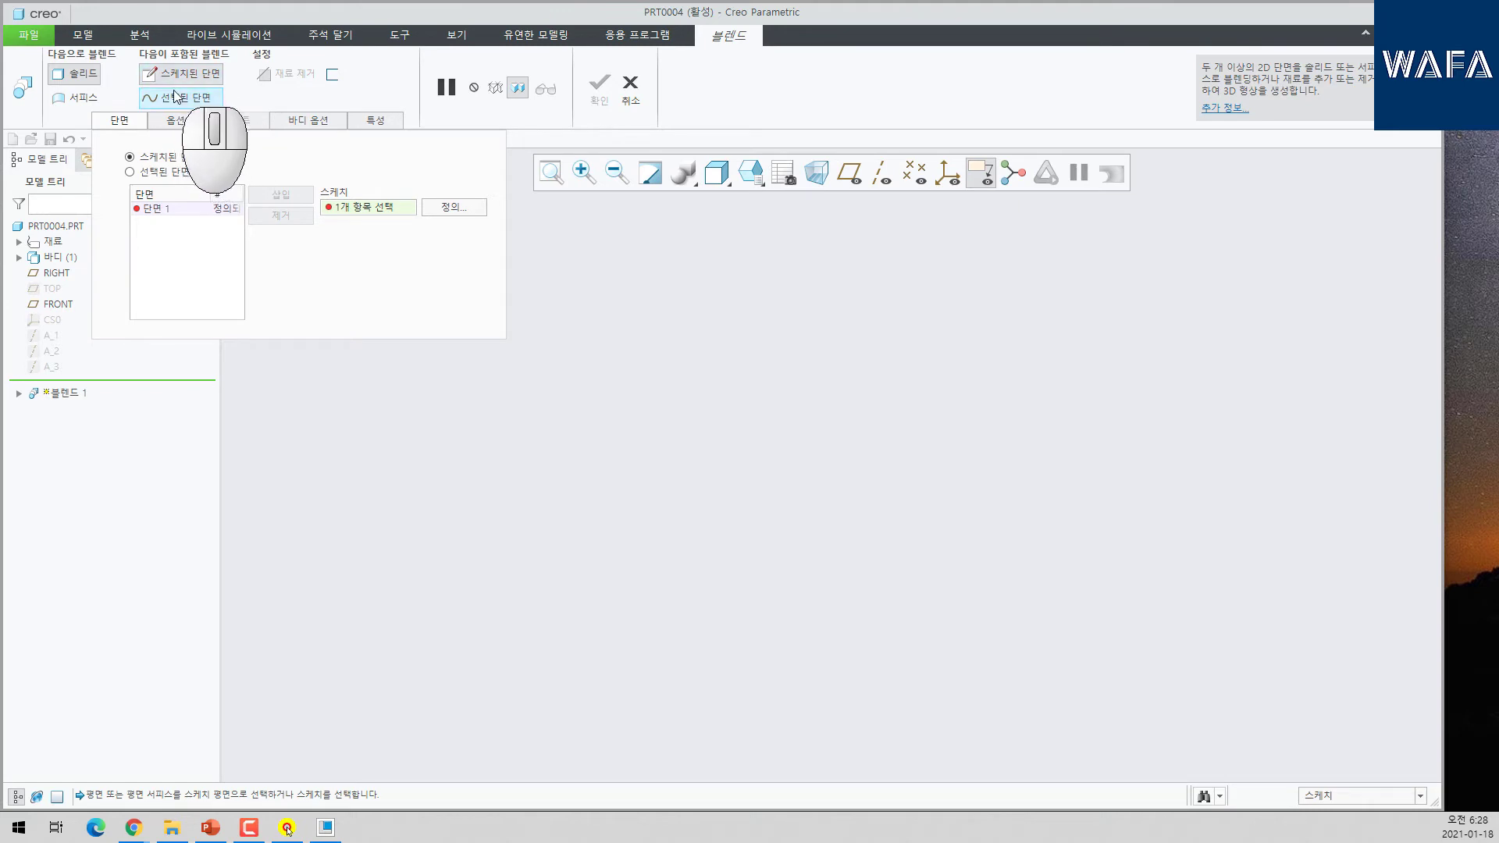
{"action": "left_click", "coordinate": [455, 208]}
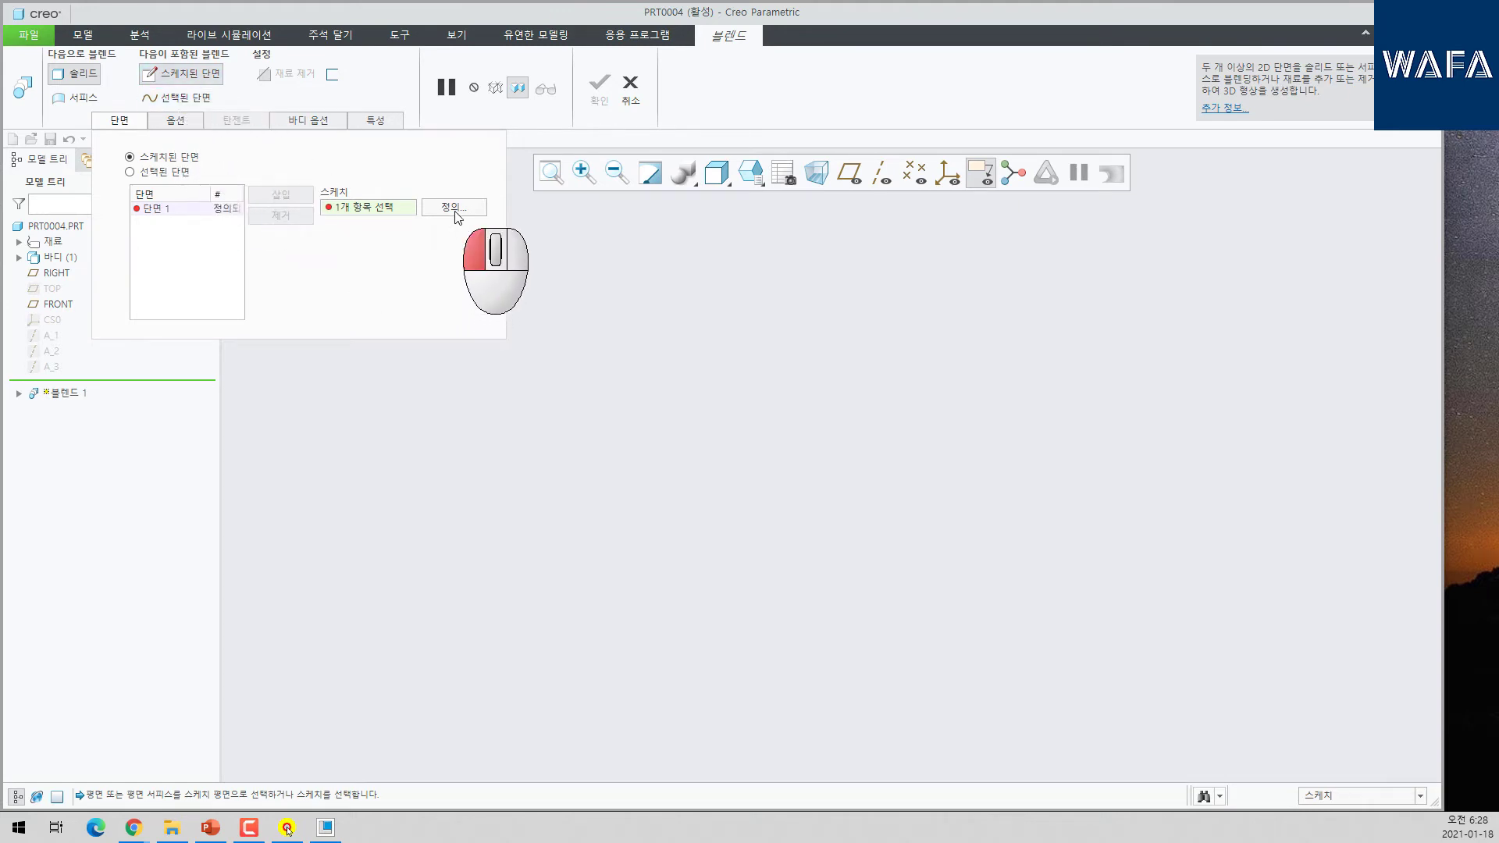
{"action": "left_click", "coordinate": [59, 274]}
{"action": "middle_click", "coordinate": [485, 373]}
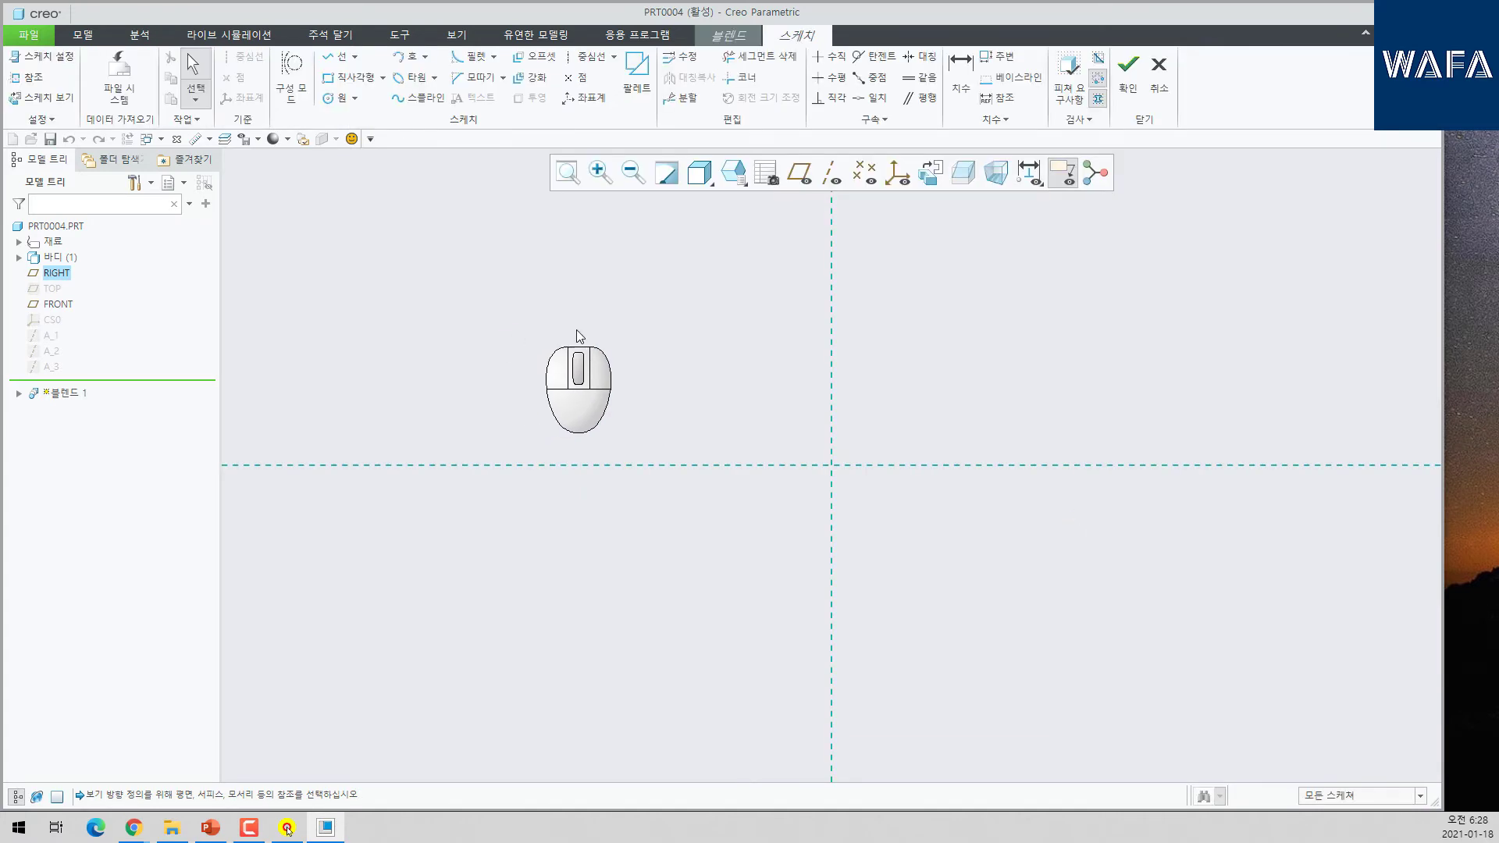
- Sketch a square centred on the intersection of the references and set its side to 100 mm
{"action": "left_click", "coordinate": [382, 81]}
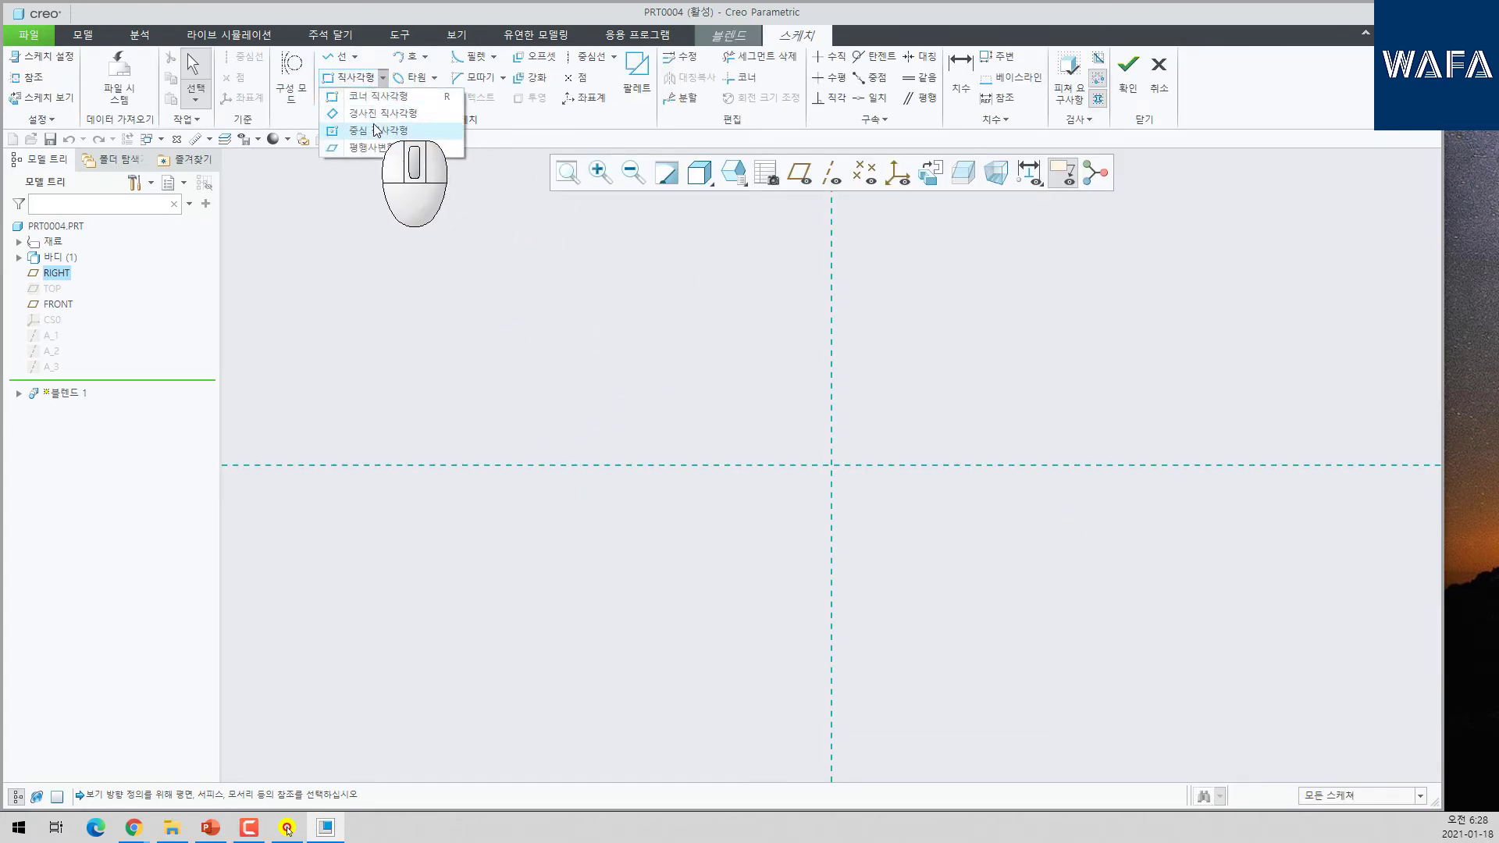
{"action": "left_click", "coordinate": [394, 130]}
{"action": "left_click", "coordinate": [832, 465]}
{"action": "left_click", "coordinate": [964, 597]}
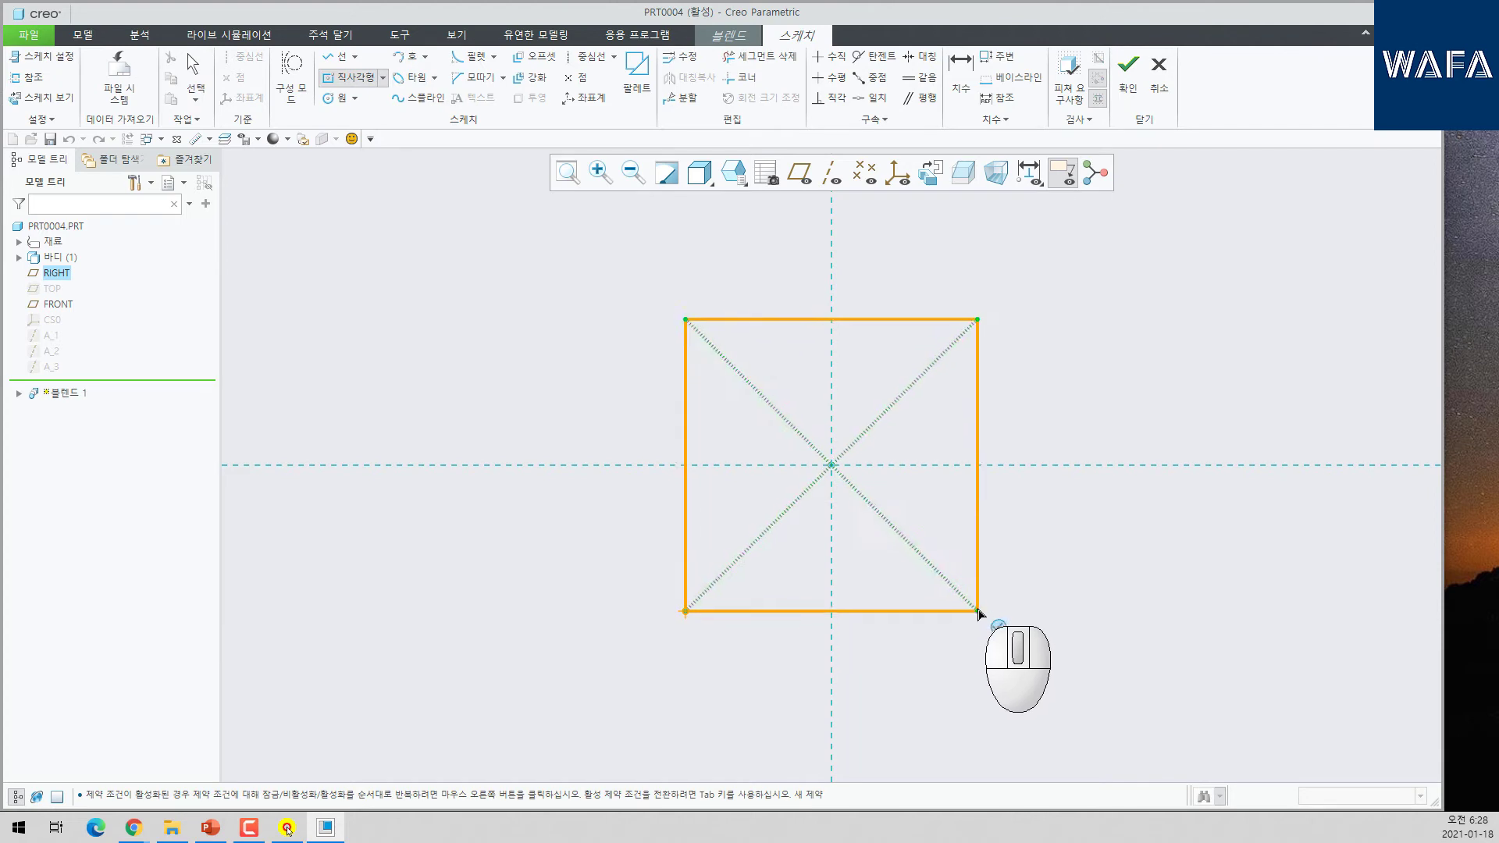
{"action": "left_click", "coordinate": [976, 610]}
{"action": "middle_click", "coordinate": [1045, 601]}
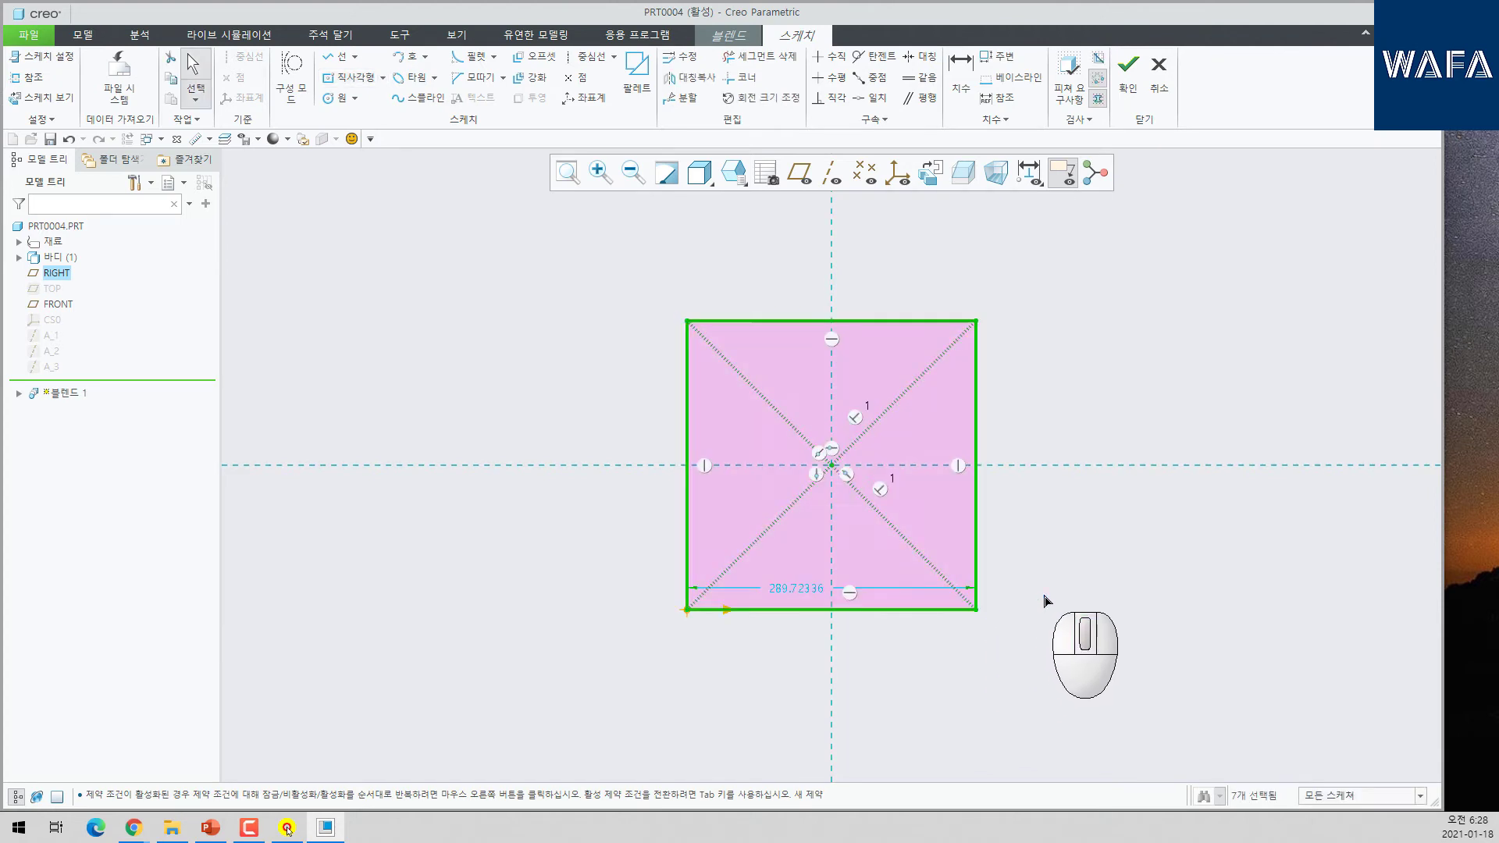
{"action": "left_click", "coordinate": [802, 592]}
{"action": "type", "text": "100"}
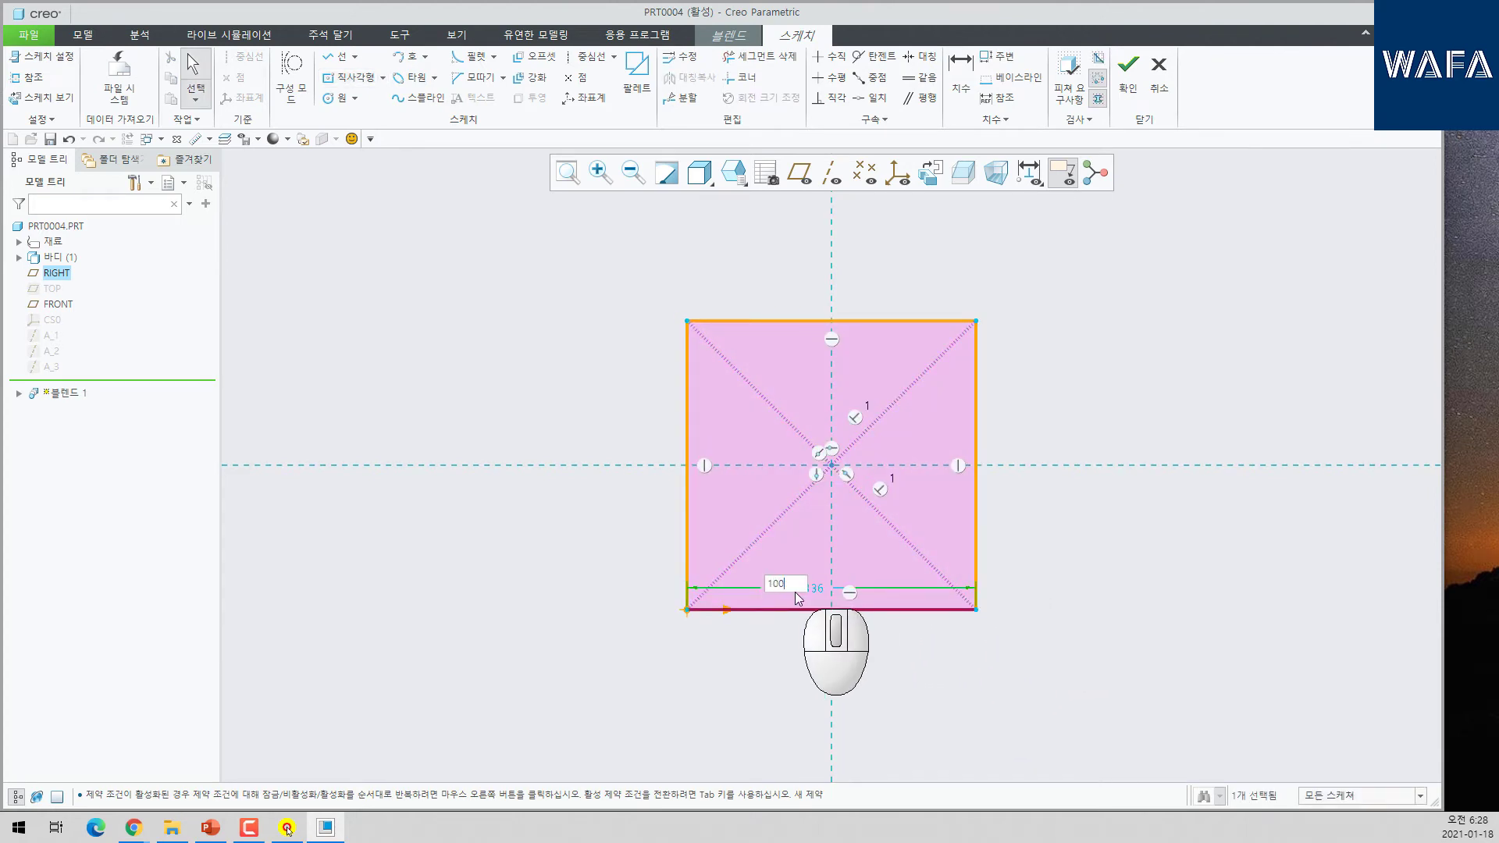
{"action": "key", "text": "Return"}
{"action": "scroll", "coordinate": [911, 433], "scroll_direction": "up", "scroll_amount": 4}
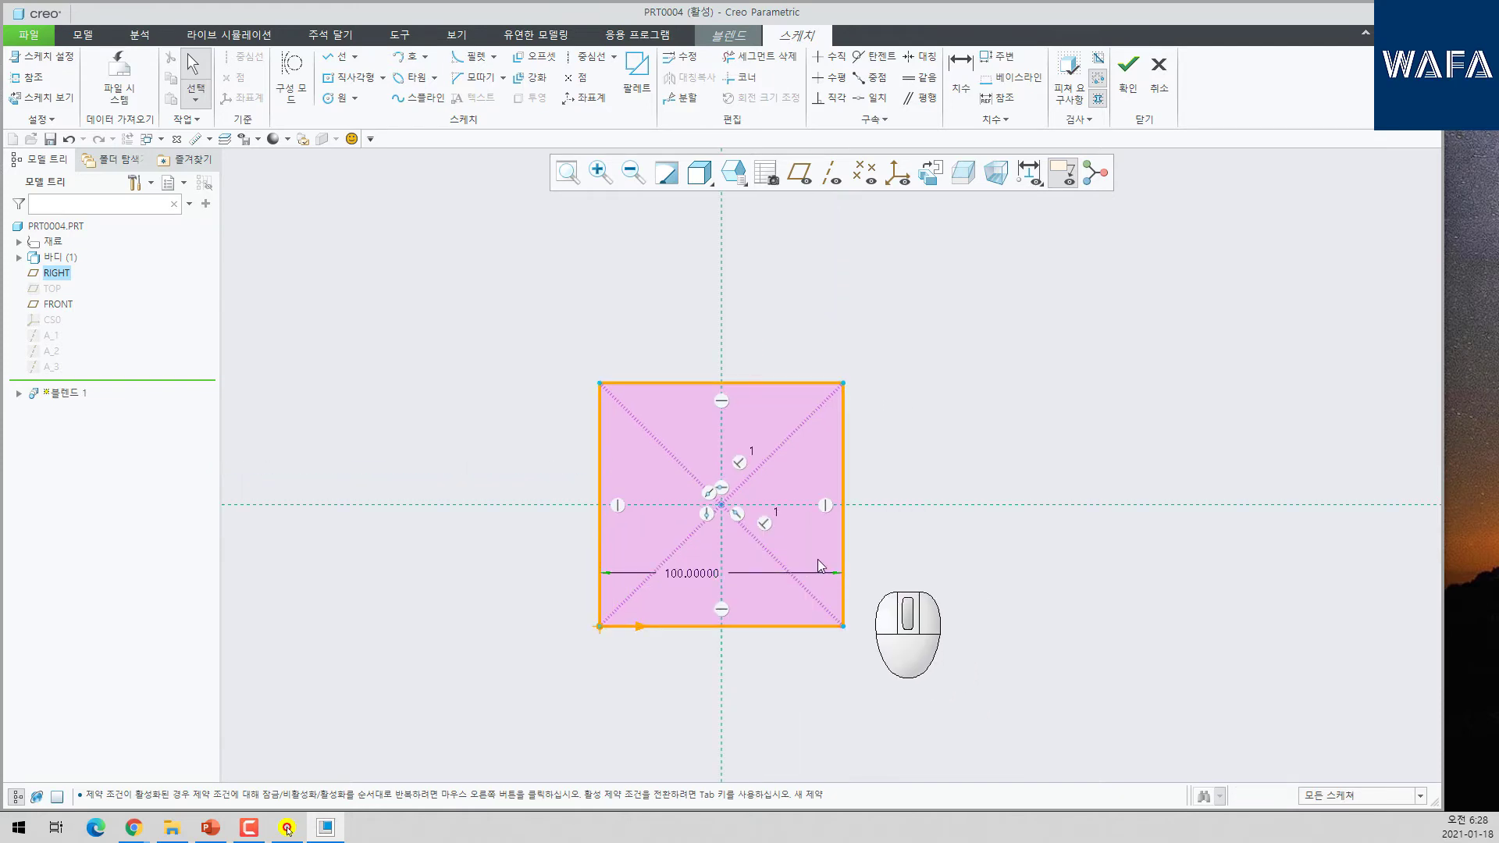
- Move the section's start point to the square's upper-left corner with the Start Point command
{"action": "left_click", "coordinate": [599, 382]}
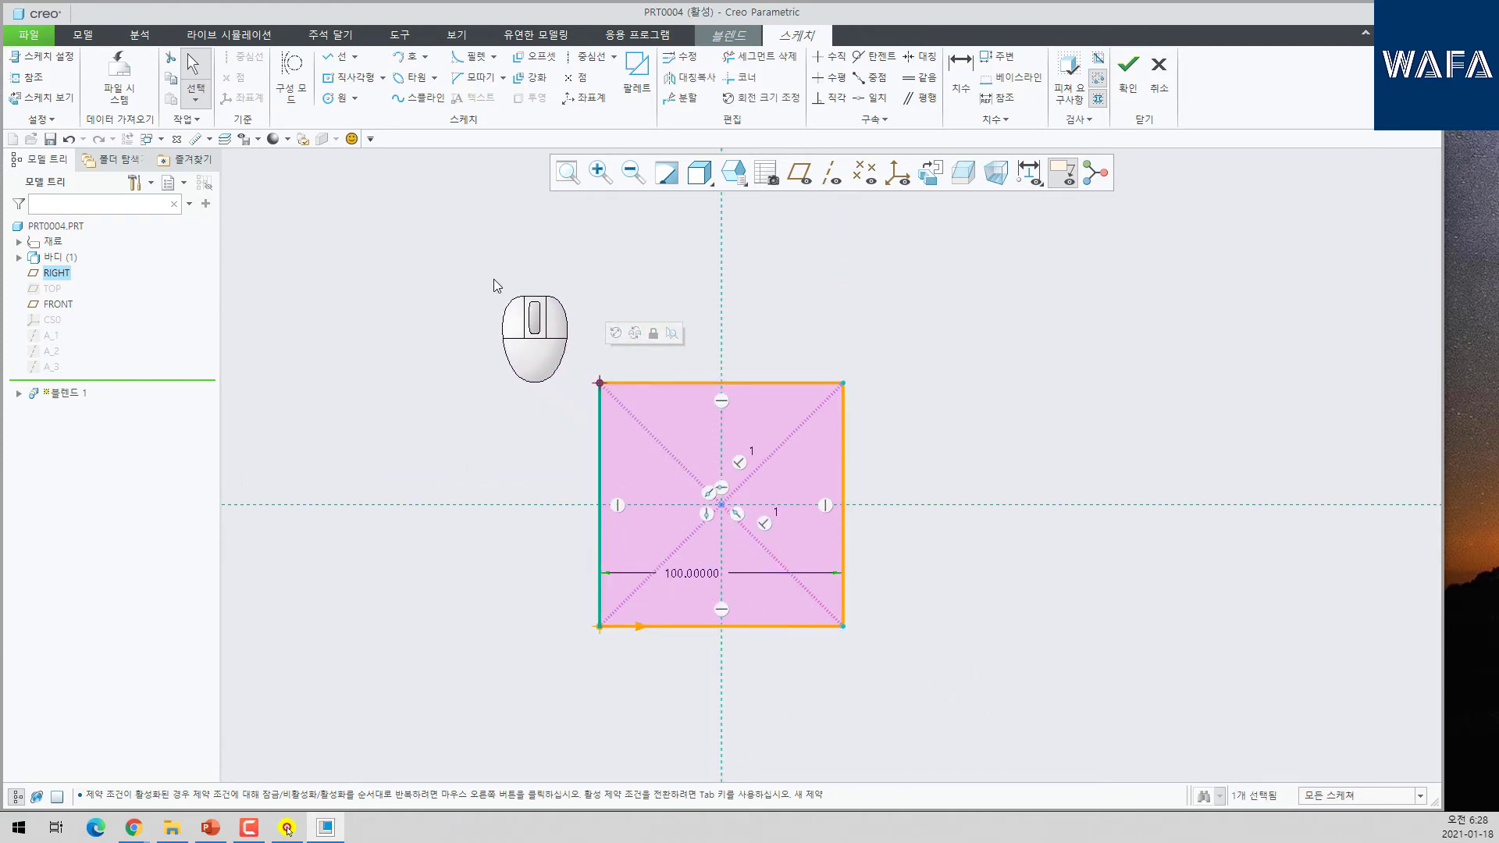
{"action": "mouse_move", "coordinate": [490, 283]}
{"action": "right_mouse_down"}
{"action": "mouse_move", "coordinate": [562, 291]}
{"action": "mouse_move", "coordinate": [580, 400]}
{"action": "right_mouse_up"}
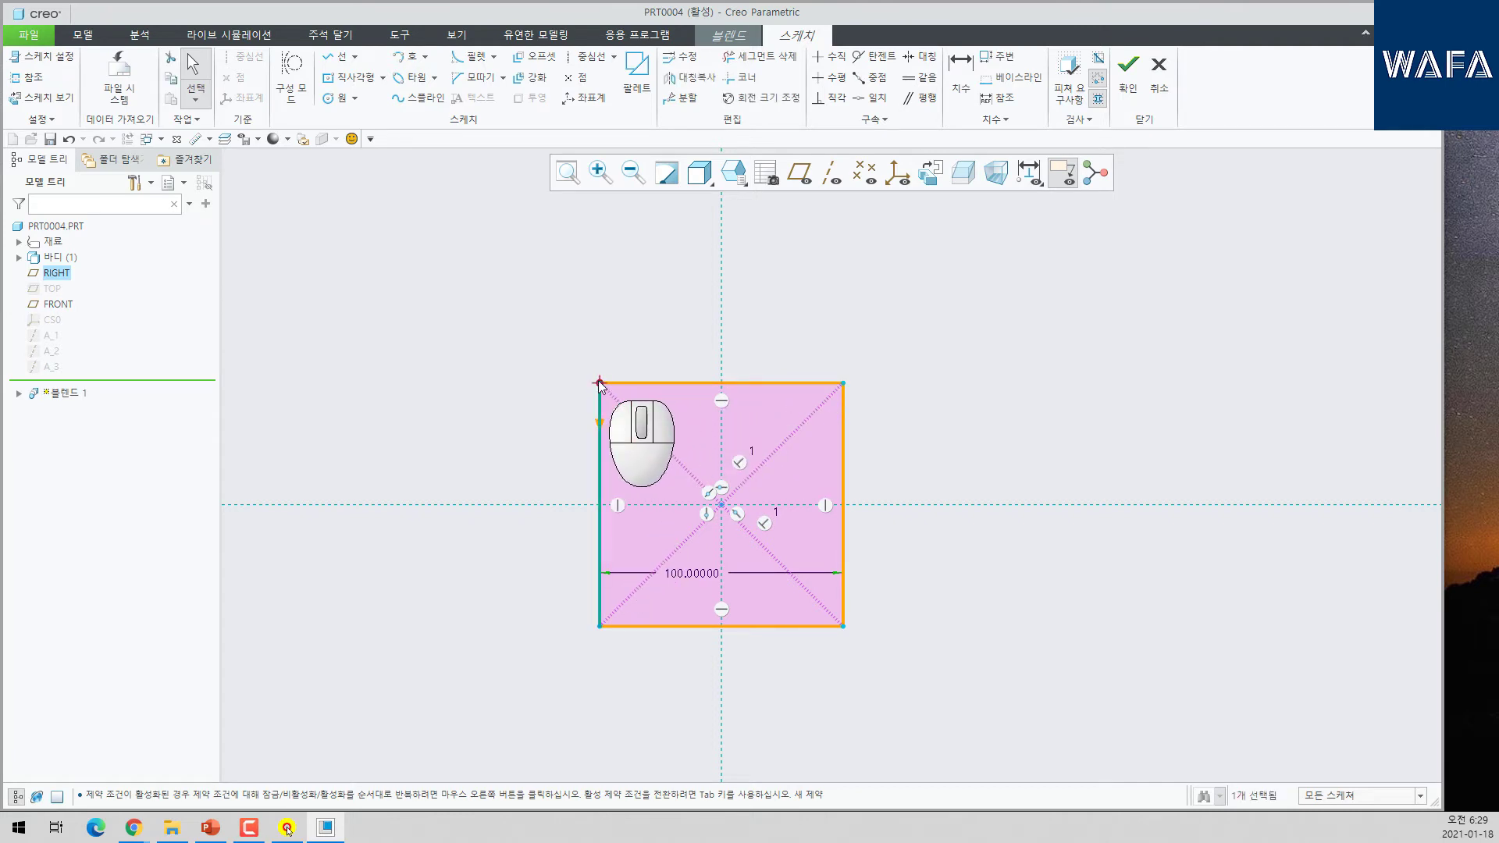
{"action": "right_click", "coordinate": [525, 302]}
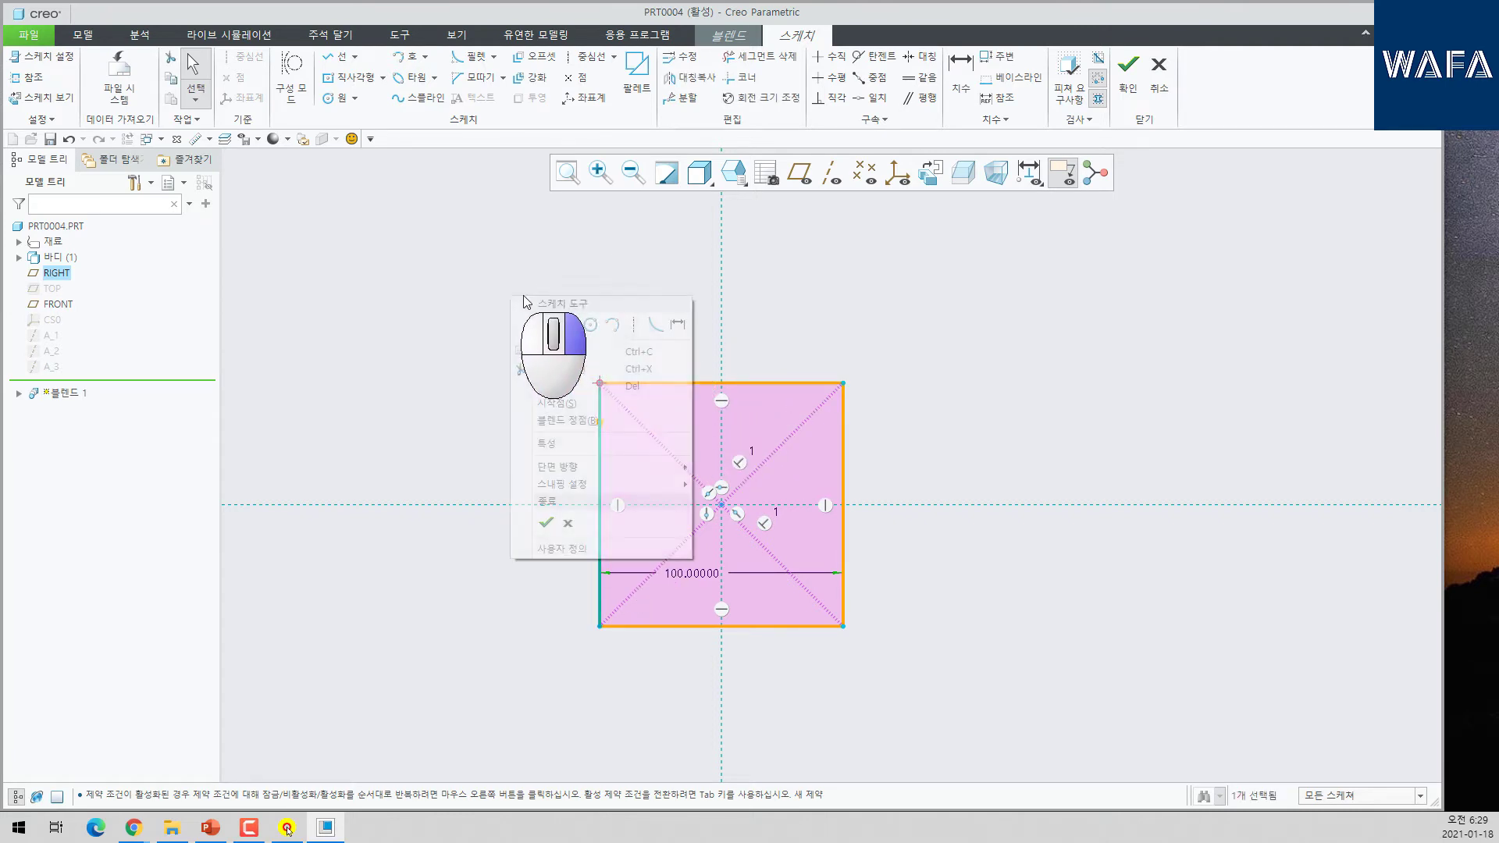
{"action": "left_click", "coordinate": [556, 403]}
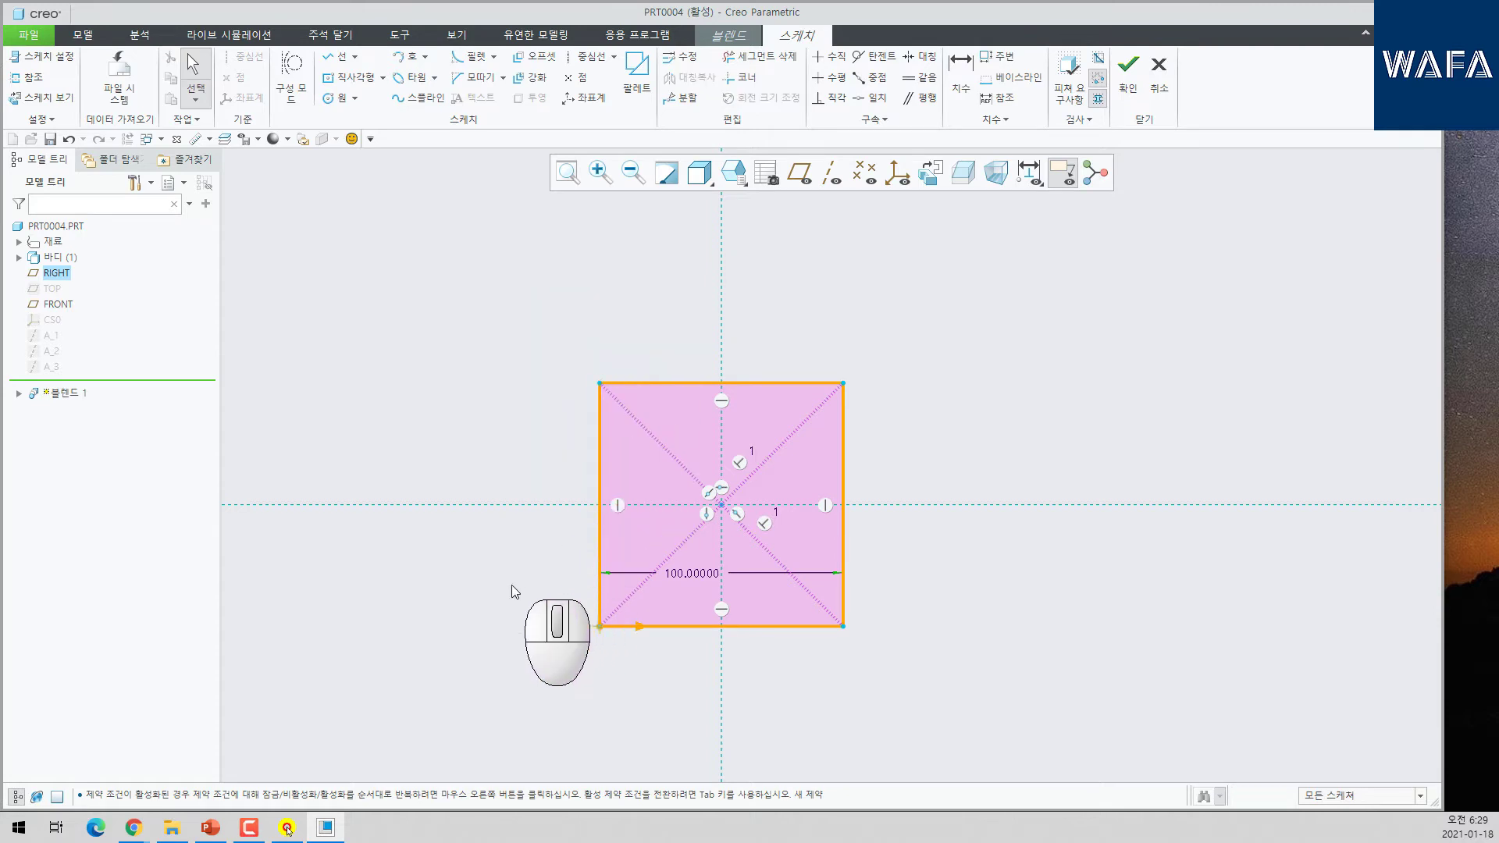
{"action": "right_click", "coordinate": [599, 384]}
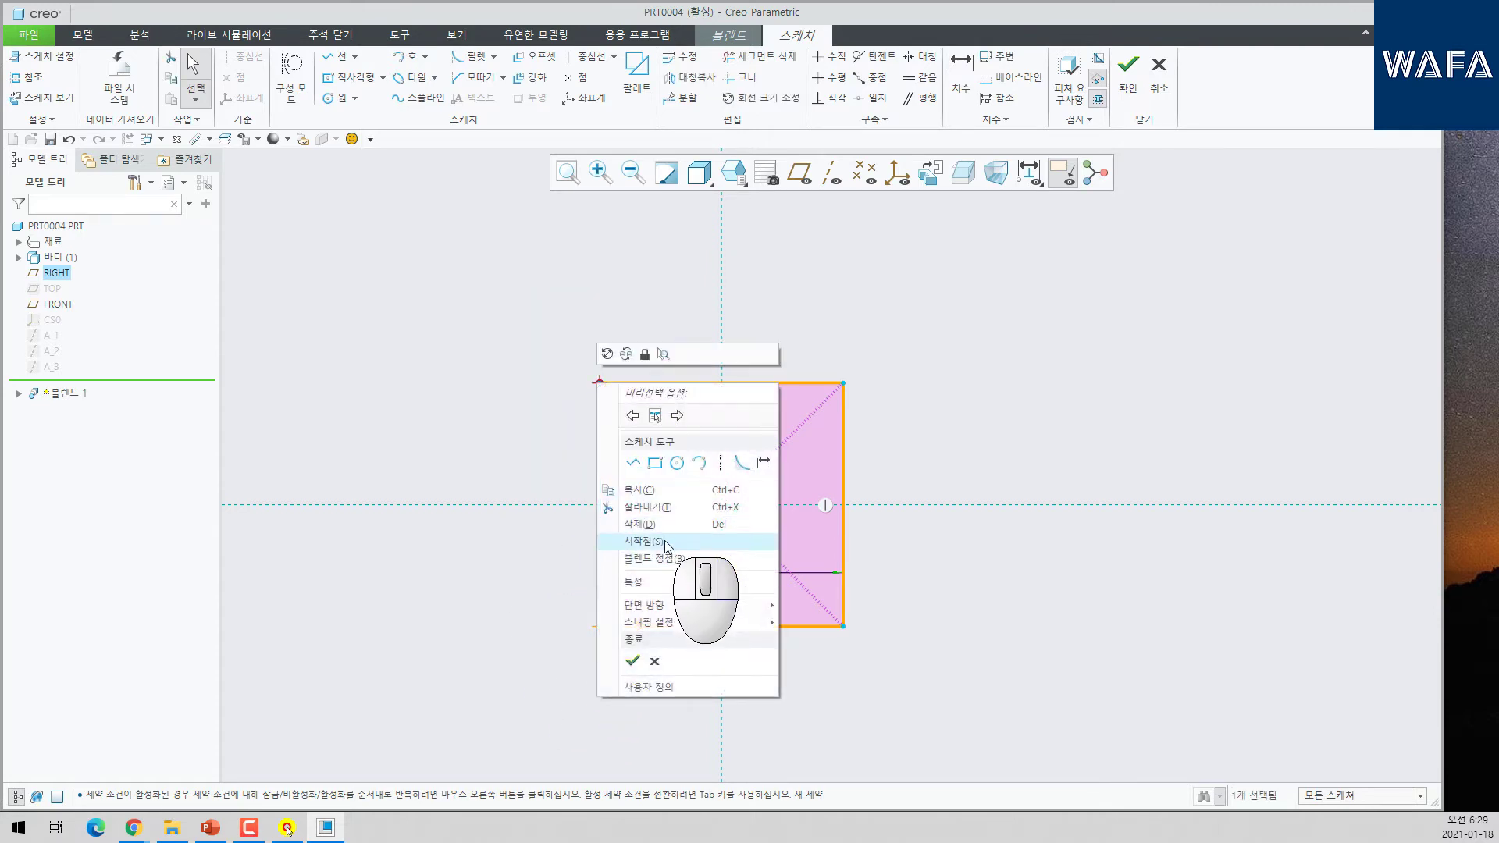
{"action": "left_click", "coordinate": [676, 444]}
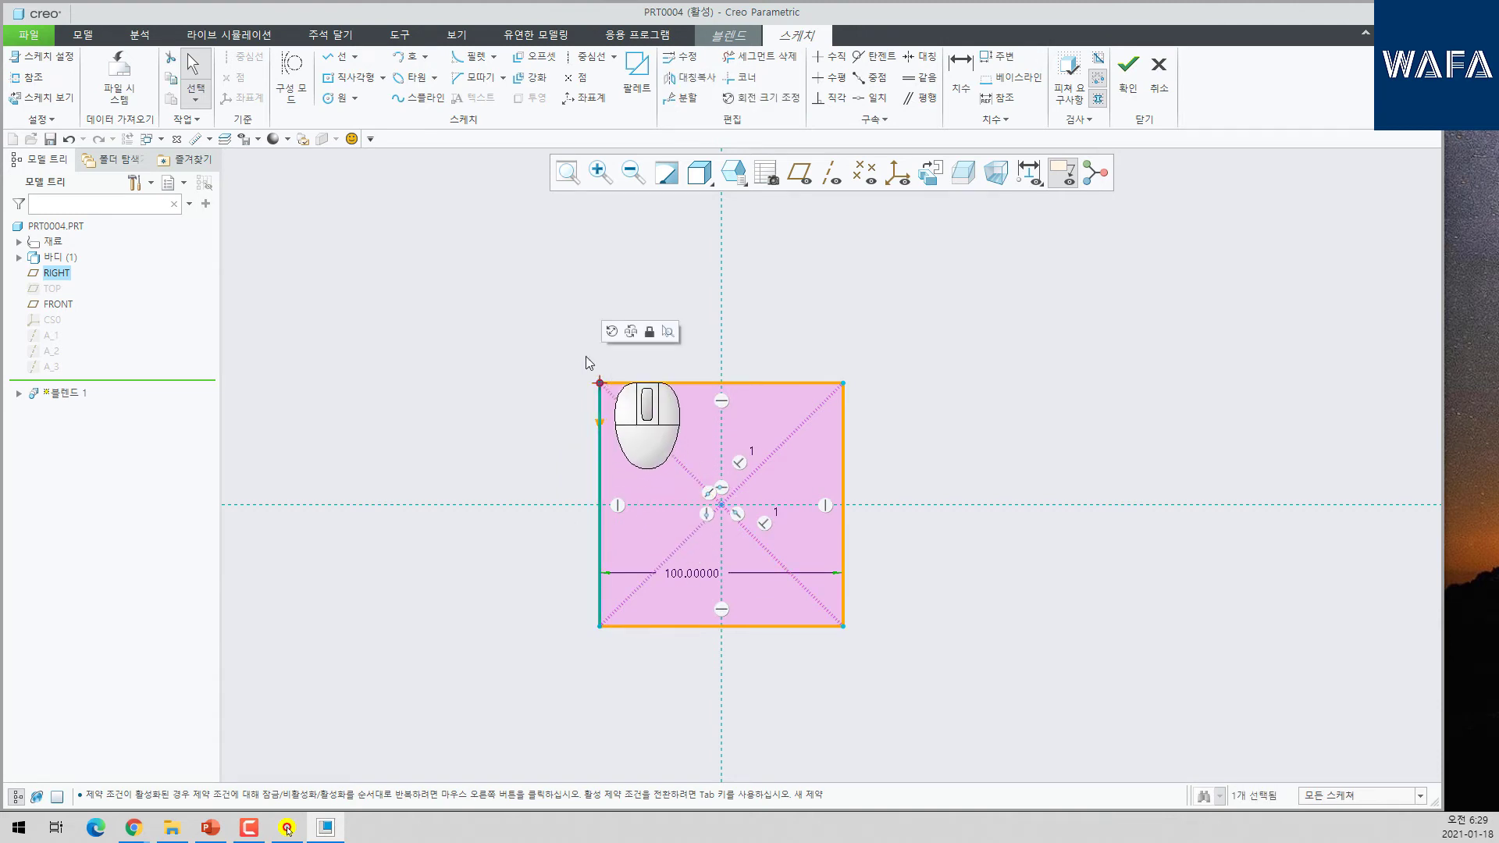
- Reapply Start Point at the upper-left corner twice to flip the start away from that corner and back
{"action": "left_click", "coordinate": [589, 364]}
{"action": "right_click", "coordinate": [599, 384]}
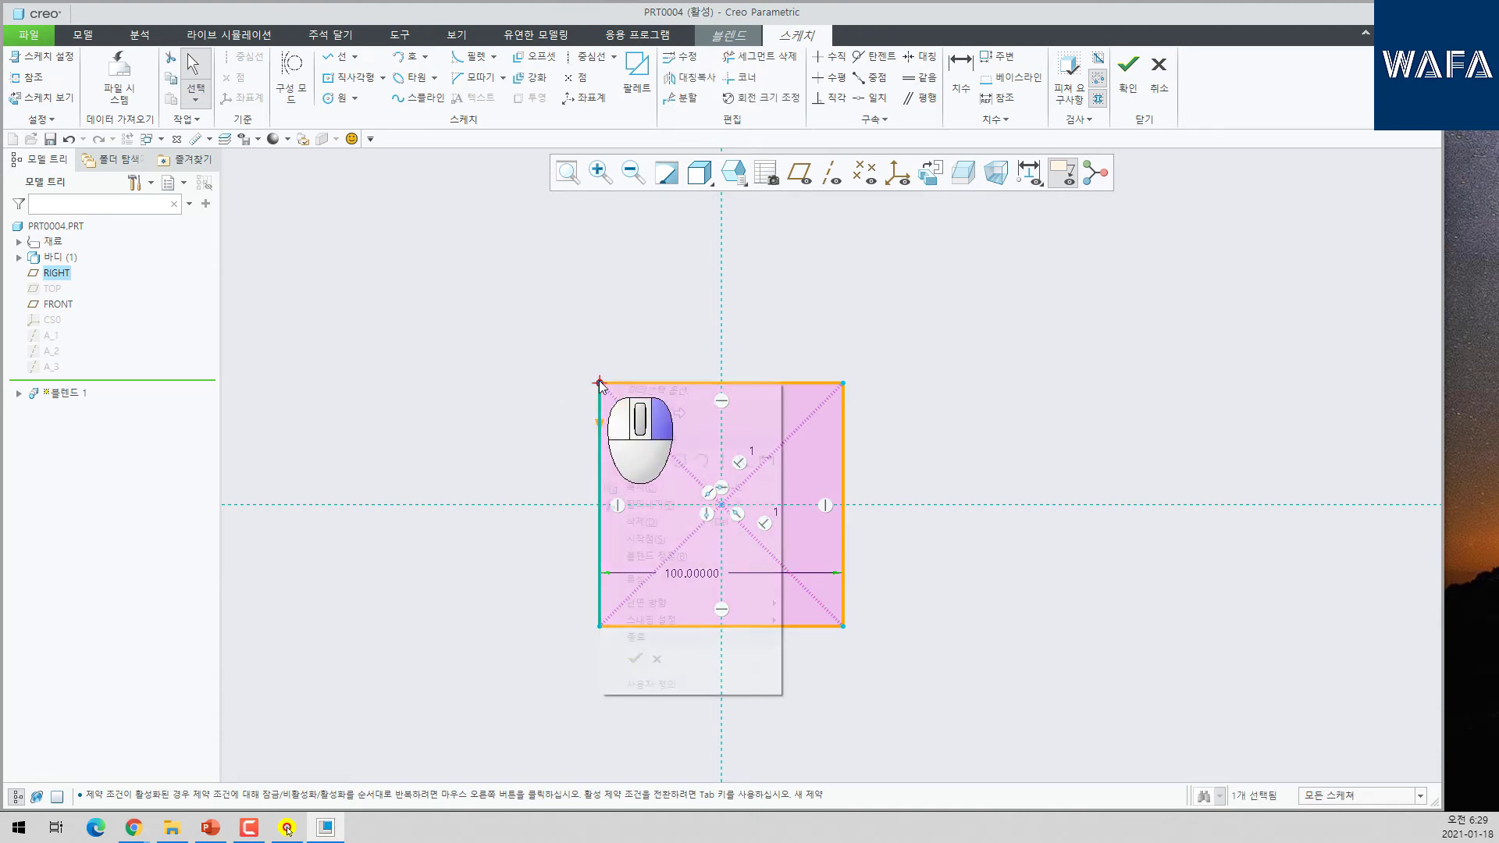
{"action": "left_click", "coordinate": [676, 443]}
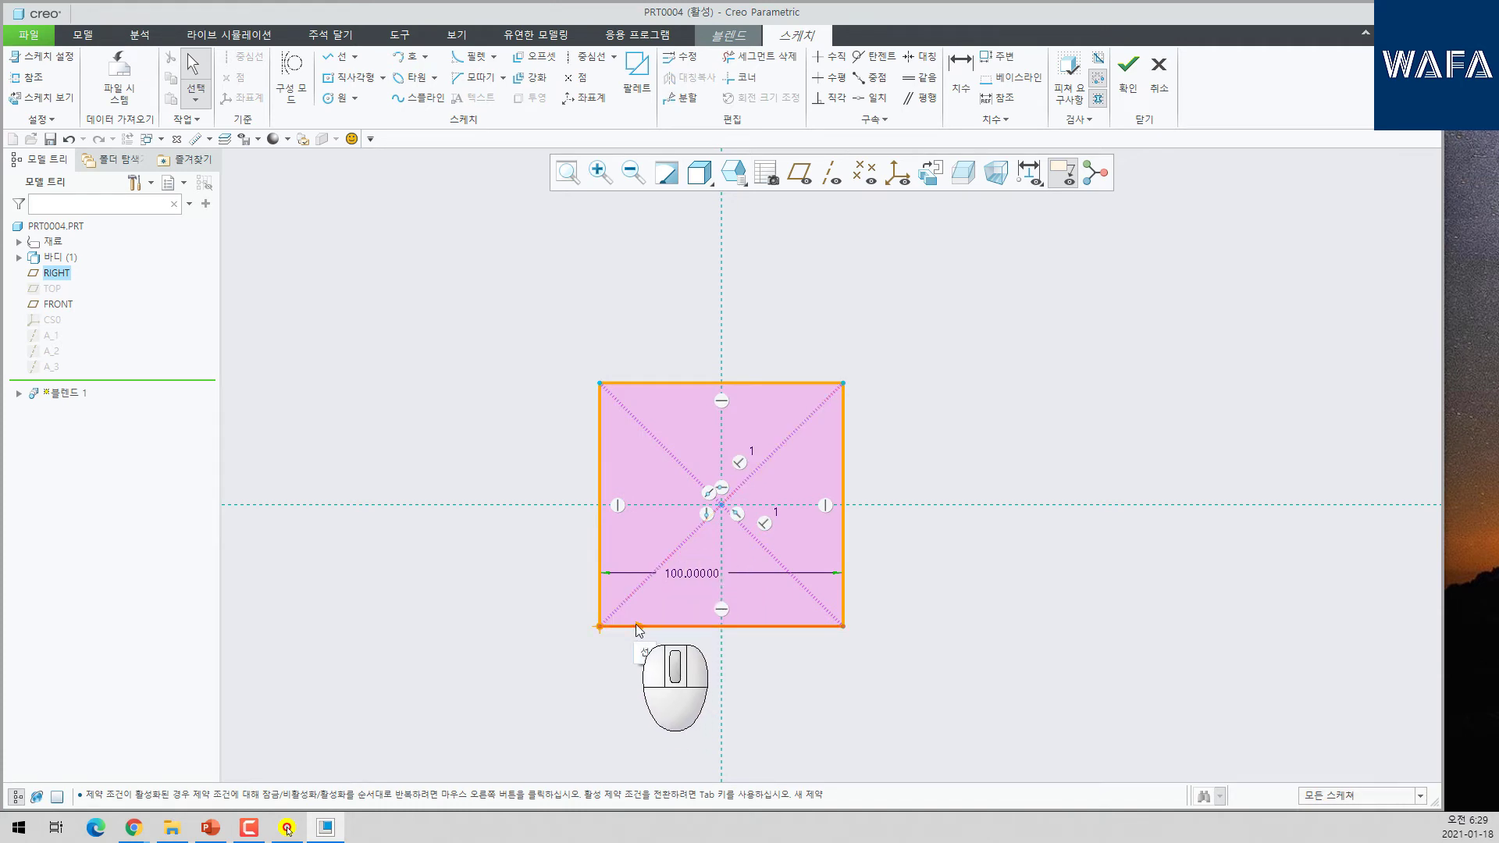
{"action": "right_click", "coordinate": [599, 385]}
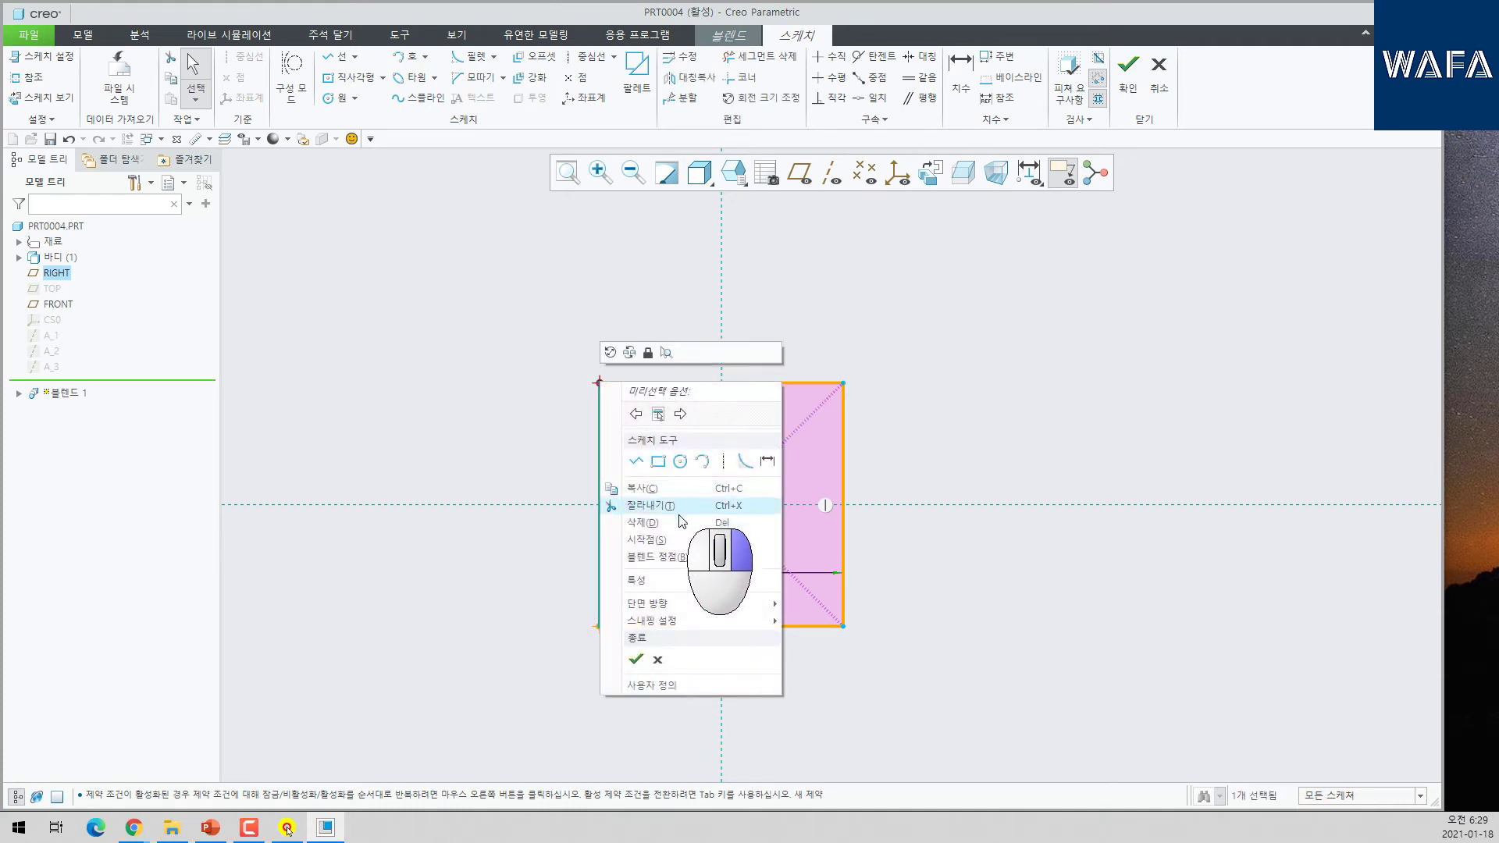
{"action": "left_click", "coordinate": [676, 443]}
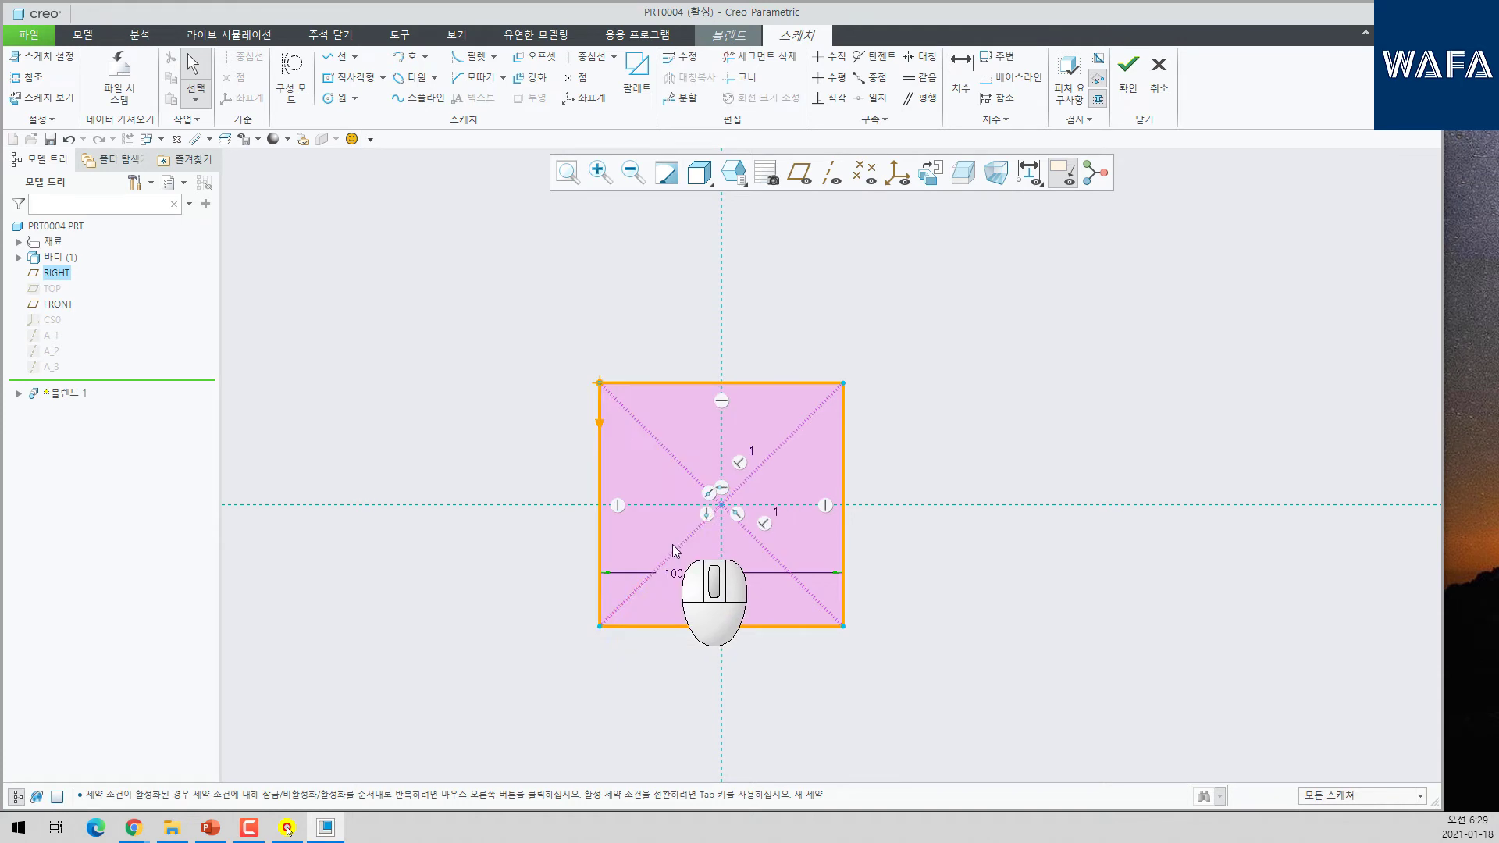
- Try changing the direction of the section's start arrow by reapplying Start Point at the upper-left corner
{"action": "left_click", "coordinate": [602, 426]}
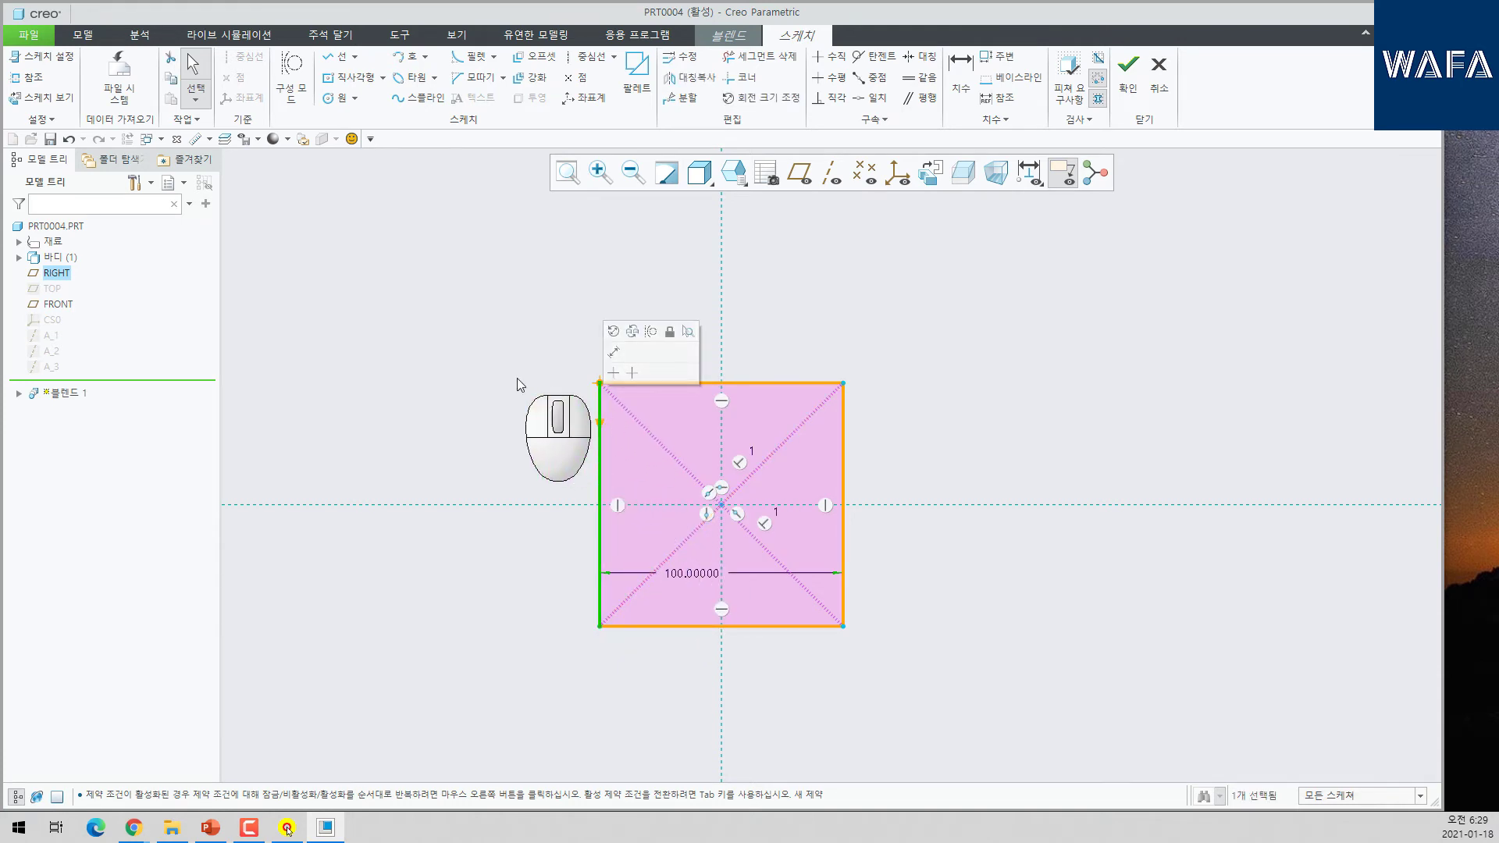
{"action": "left_click", "coordinate": [591, 385]}
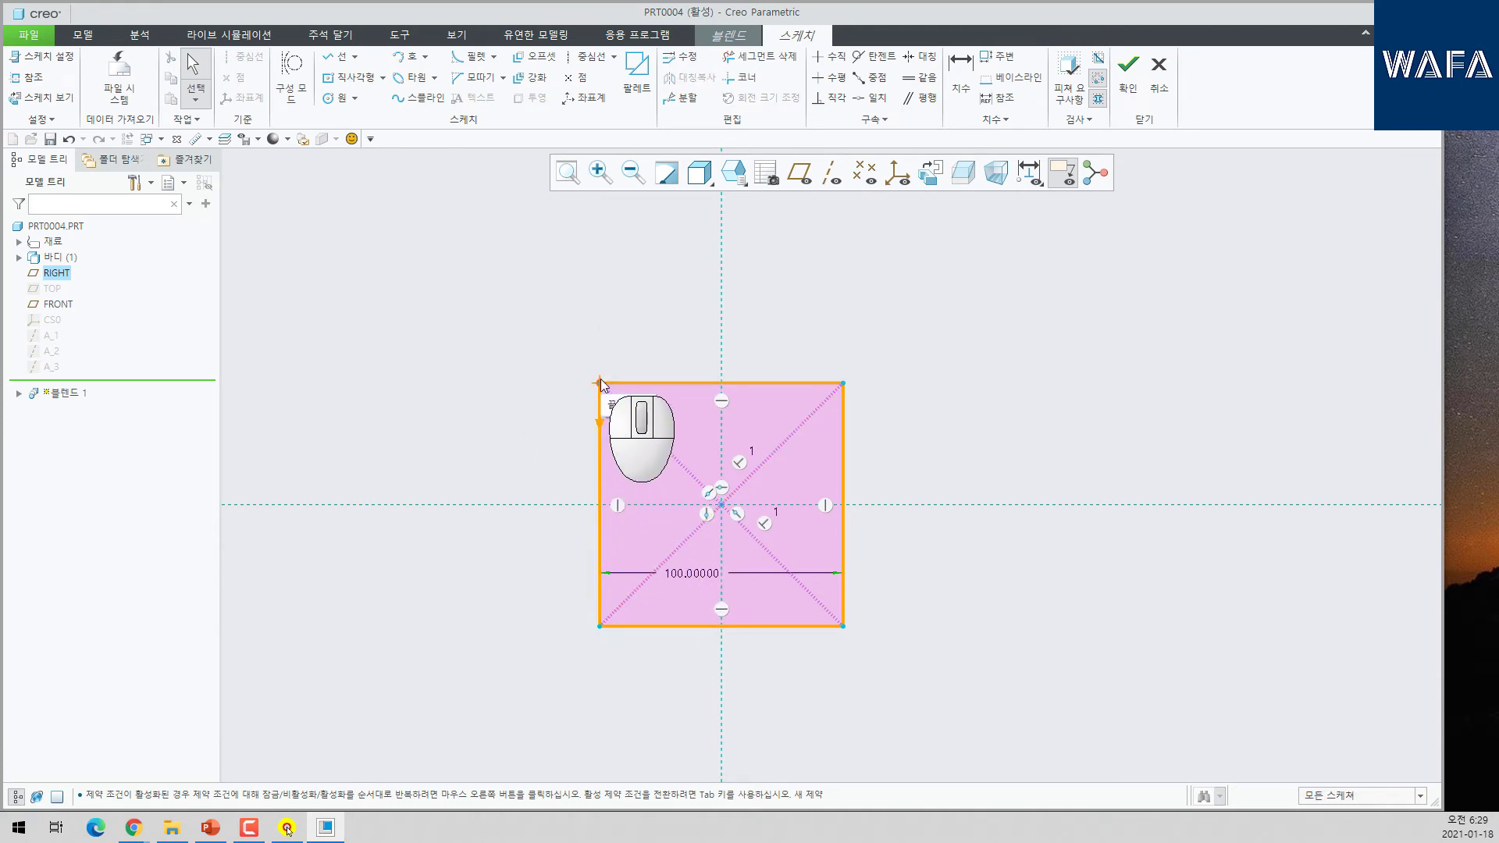
{"action": "right_click", "coordinate": [601, 383]}
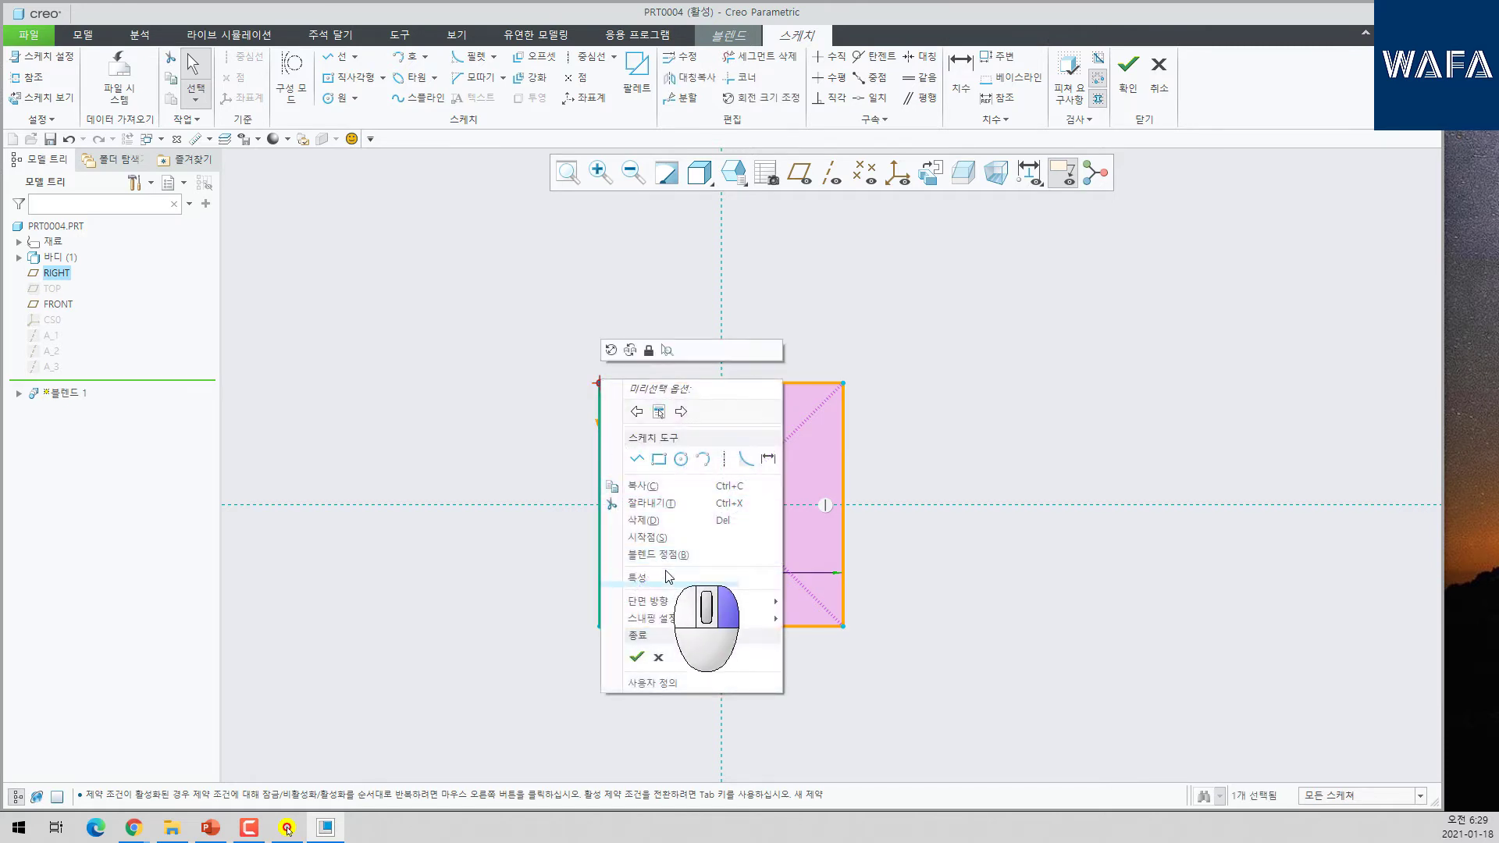
{"action": "left_click", "coordinate": [662, 533]}
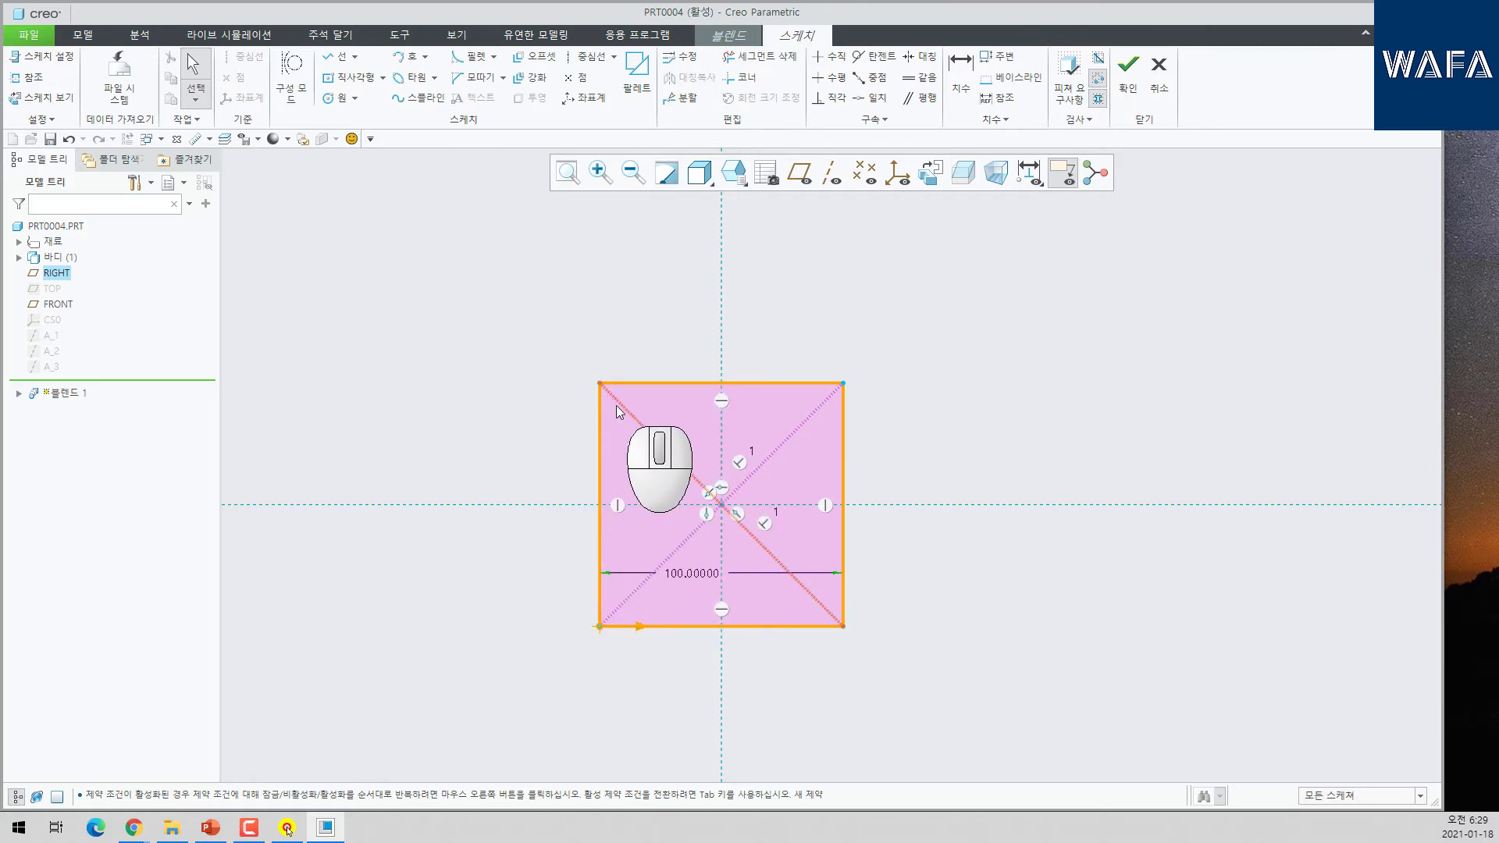
- Set the square's upper-left corner as the section's start point again and clear the selection
{"action": "left_click", "coordinate": [600, 380]}
{"action": "right_click", "coordinate": [599, 382]}
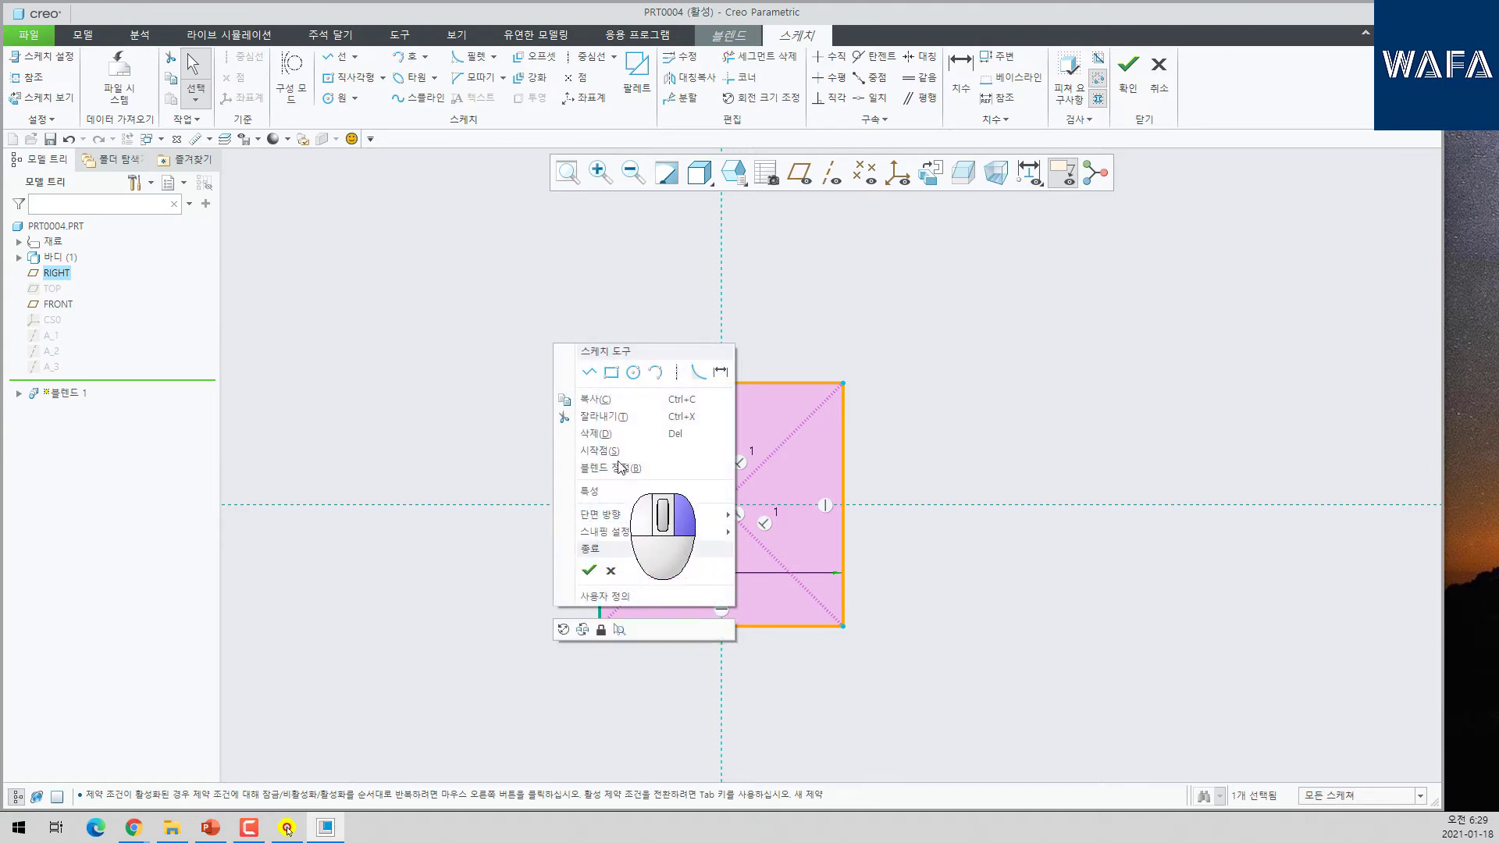
{"action": "left_click", "coordinate": [662, 532]}
{"action": "right_click", "coordinate": [602, 383]}
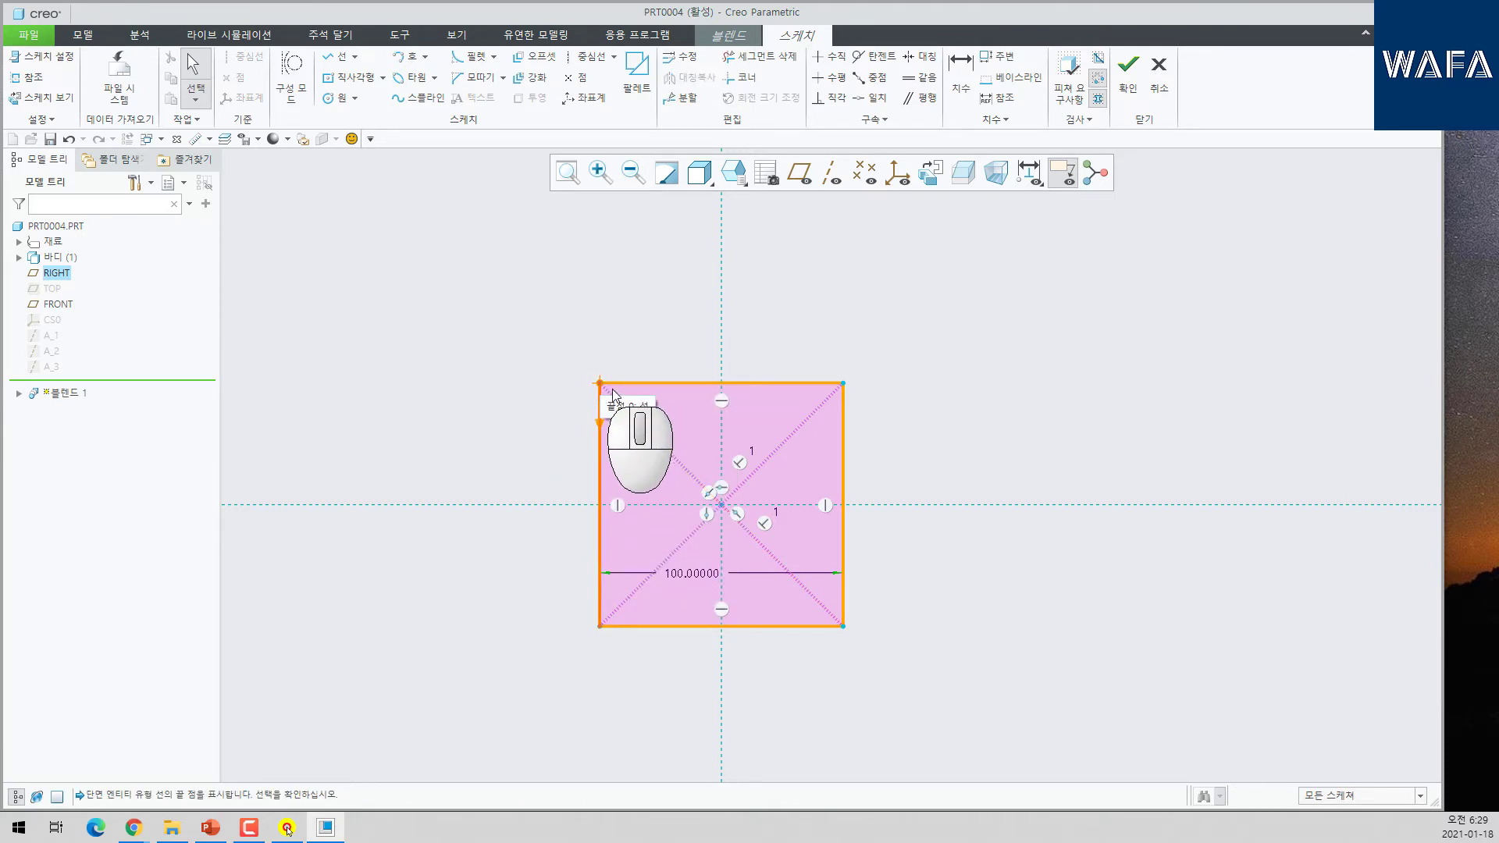
{"action": "left_click", "coordinate": [600, 385]}
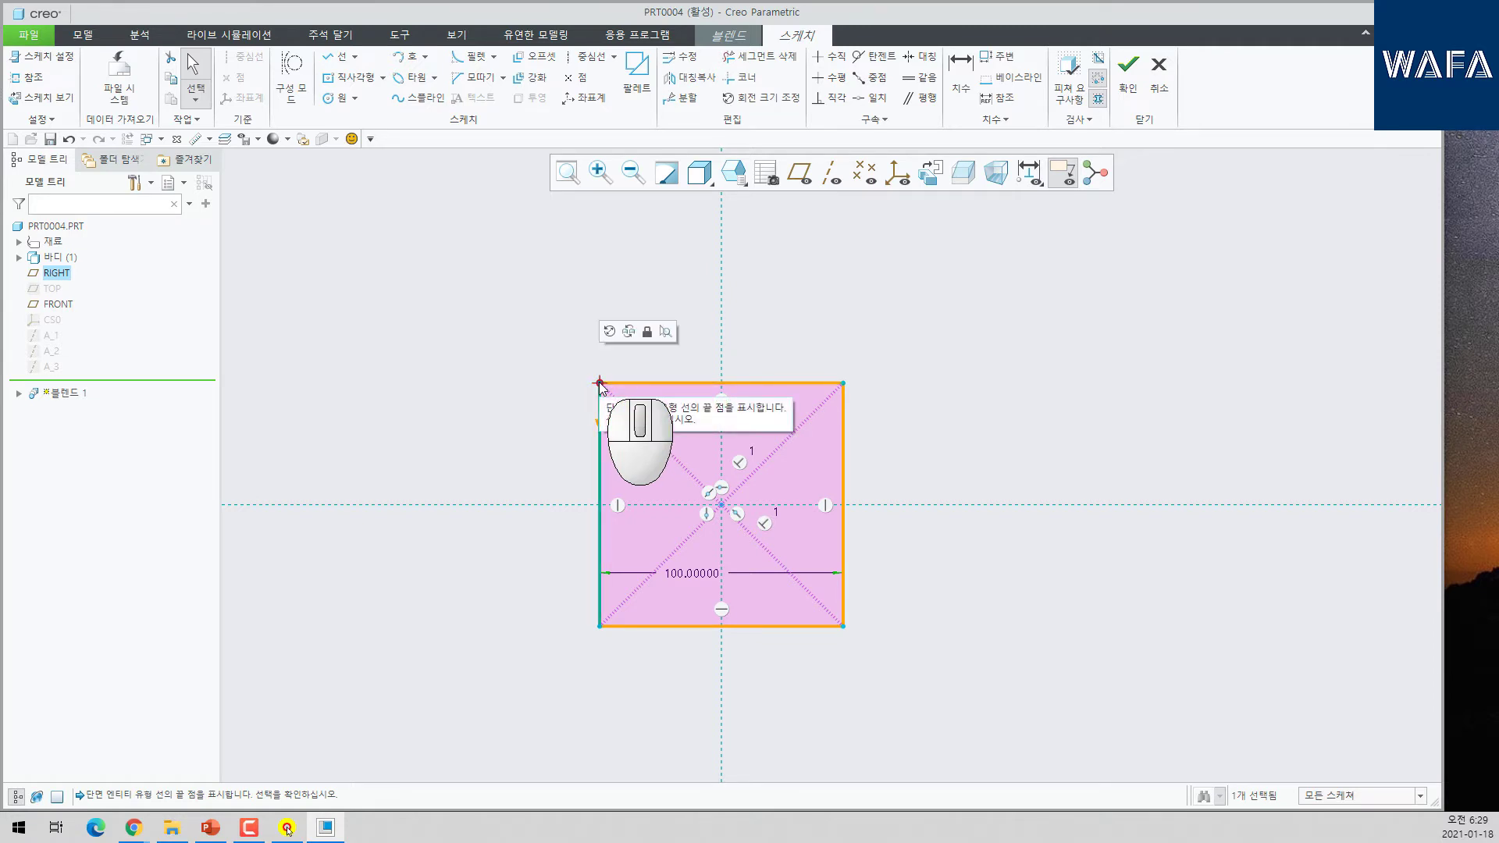
{"action": "left_click", "coordinate": [643, 686]}
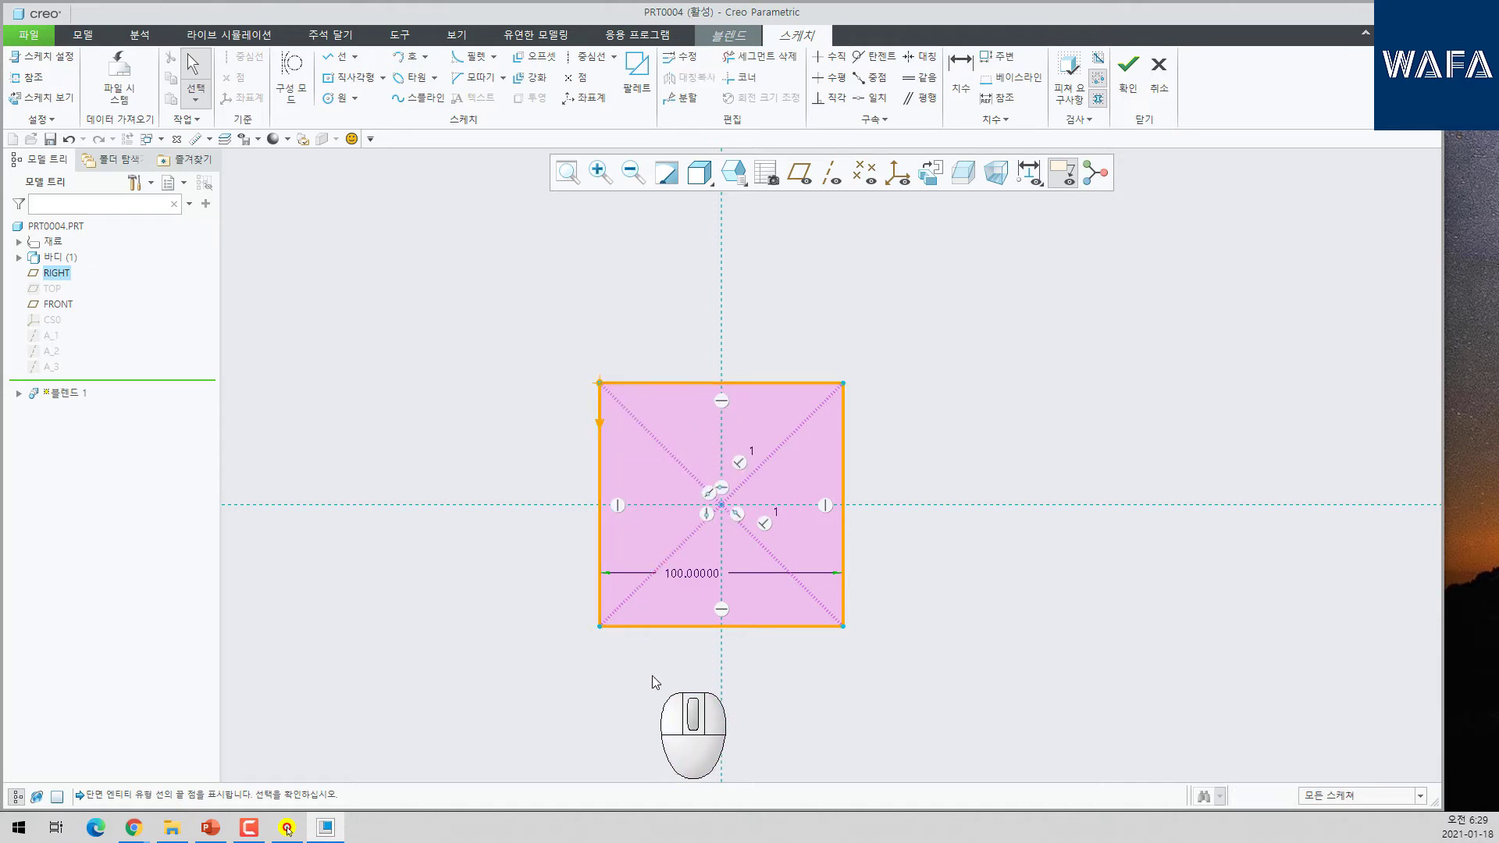
- Set the start point at the square's lower-left corner and finish the first section's sketch
{"action": "right_click", "coordinate": [600, 626]}
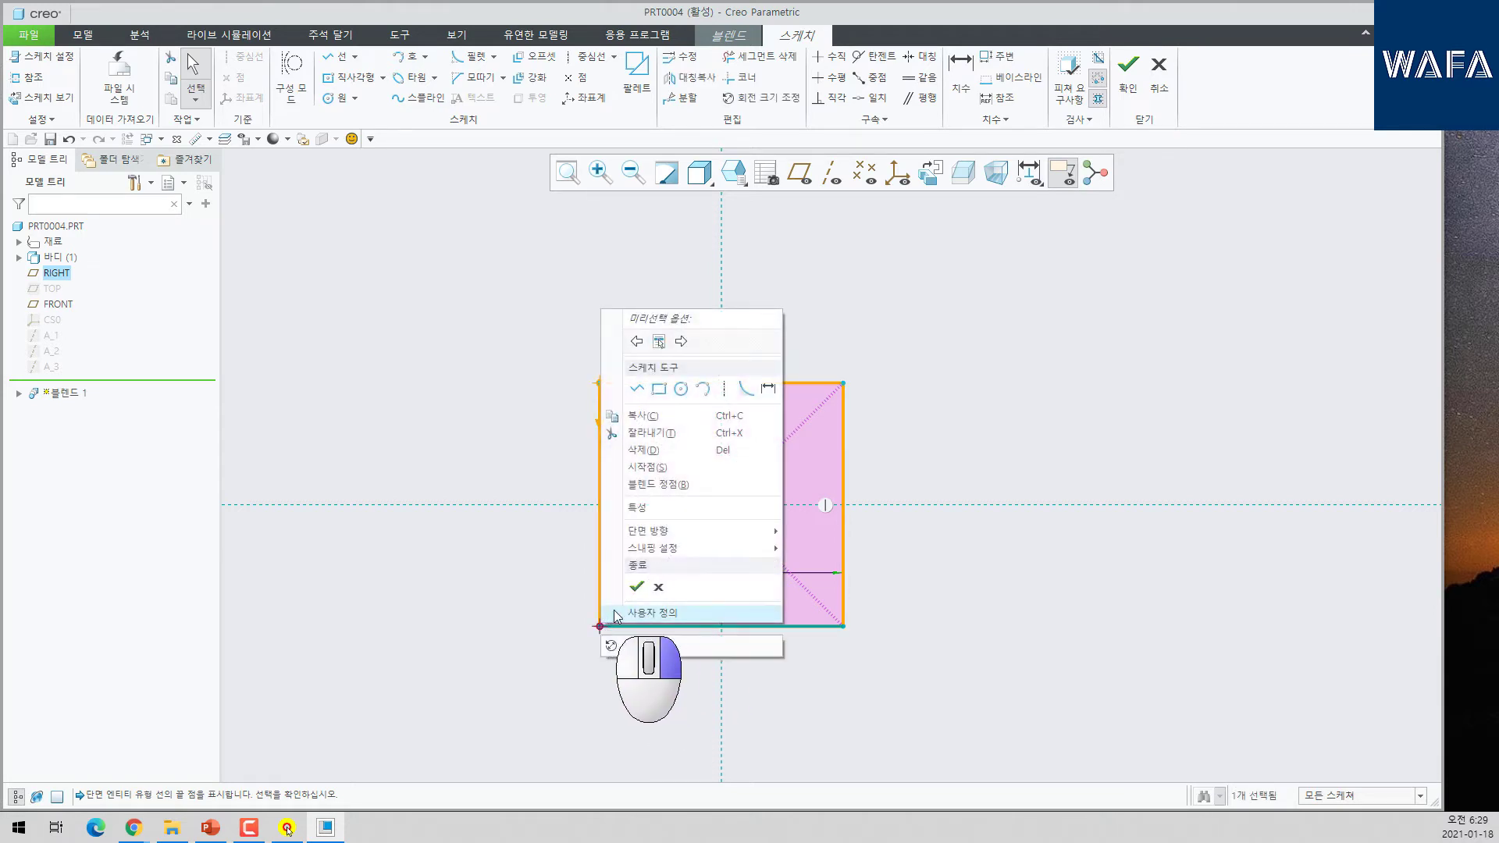
{"action": "left_click", "coordinate": [658, 468]}
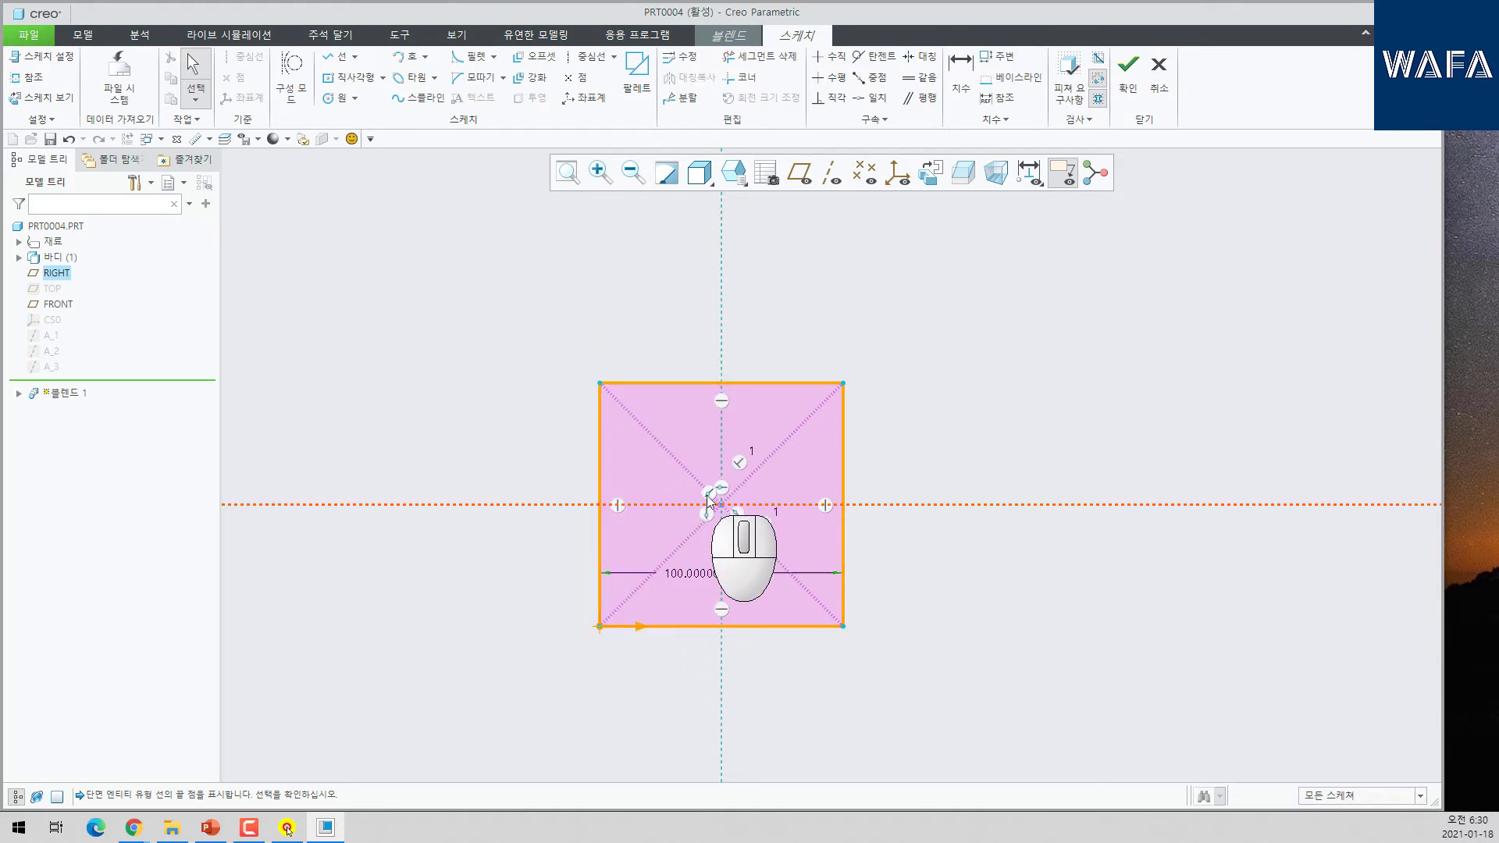
{"action": "left_click", "coordinate": [1129, 66]}
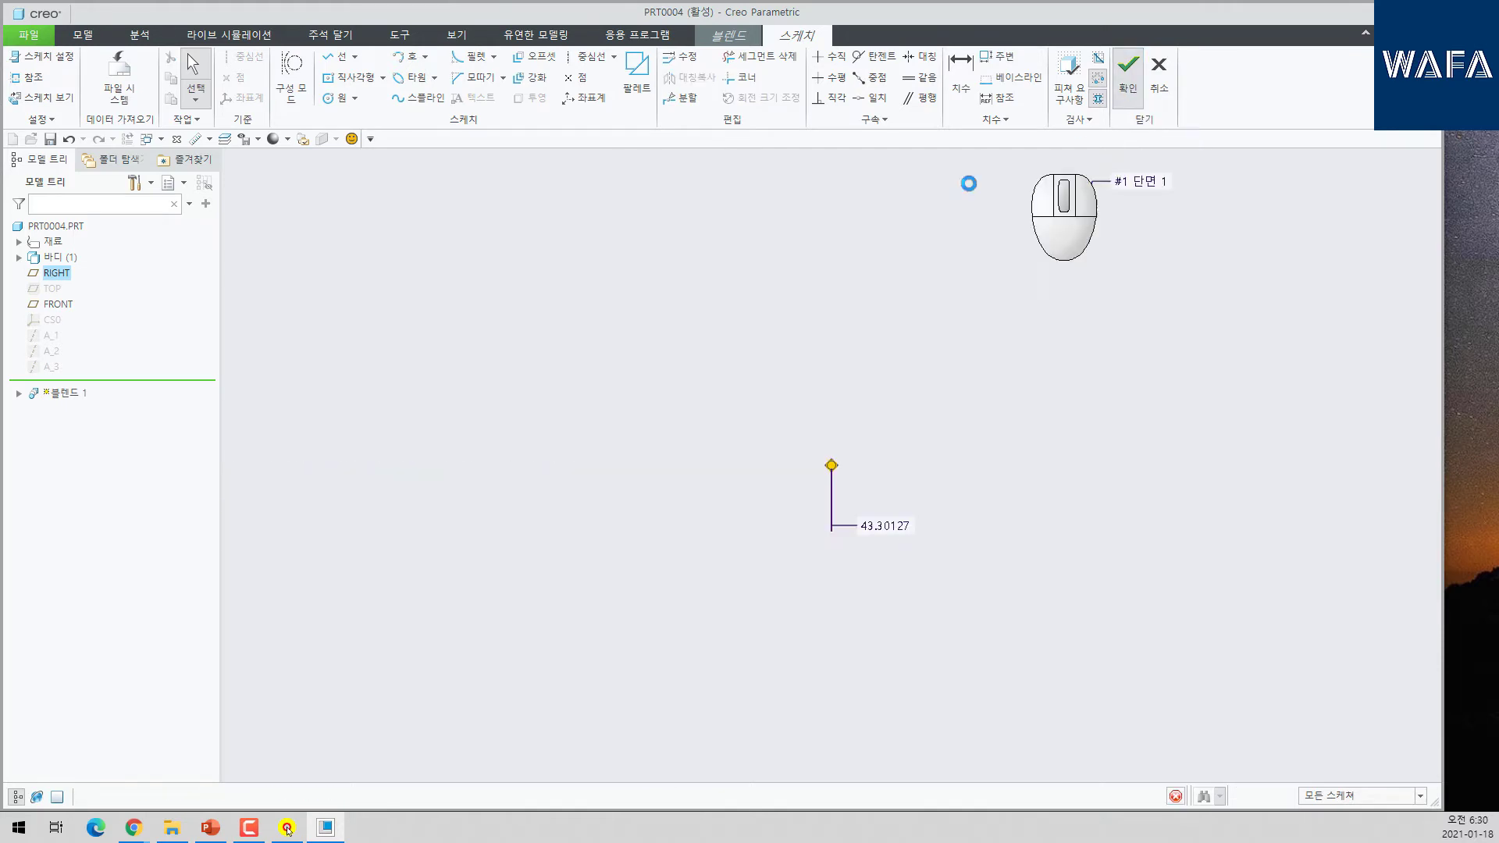
- Set the second section's offset from section 1 to 50 and open its sketch
{"action": "double_click", "coordinate": [883, 527]}
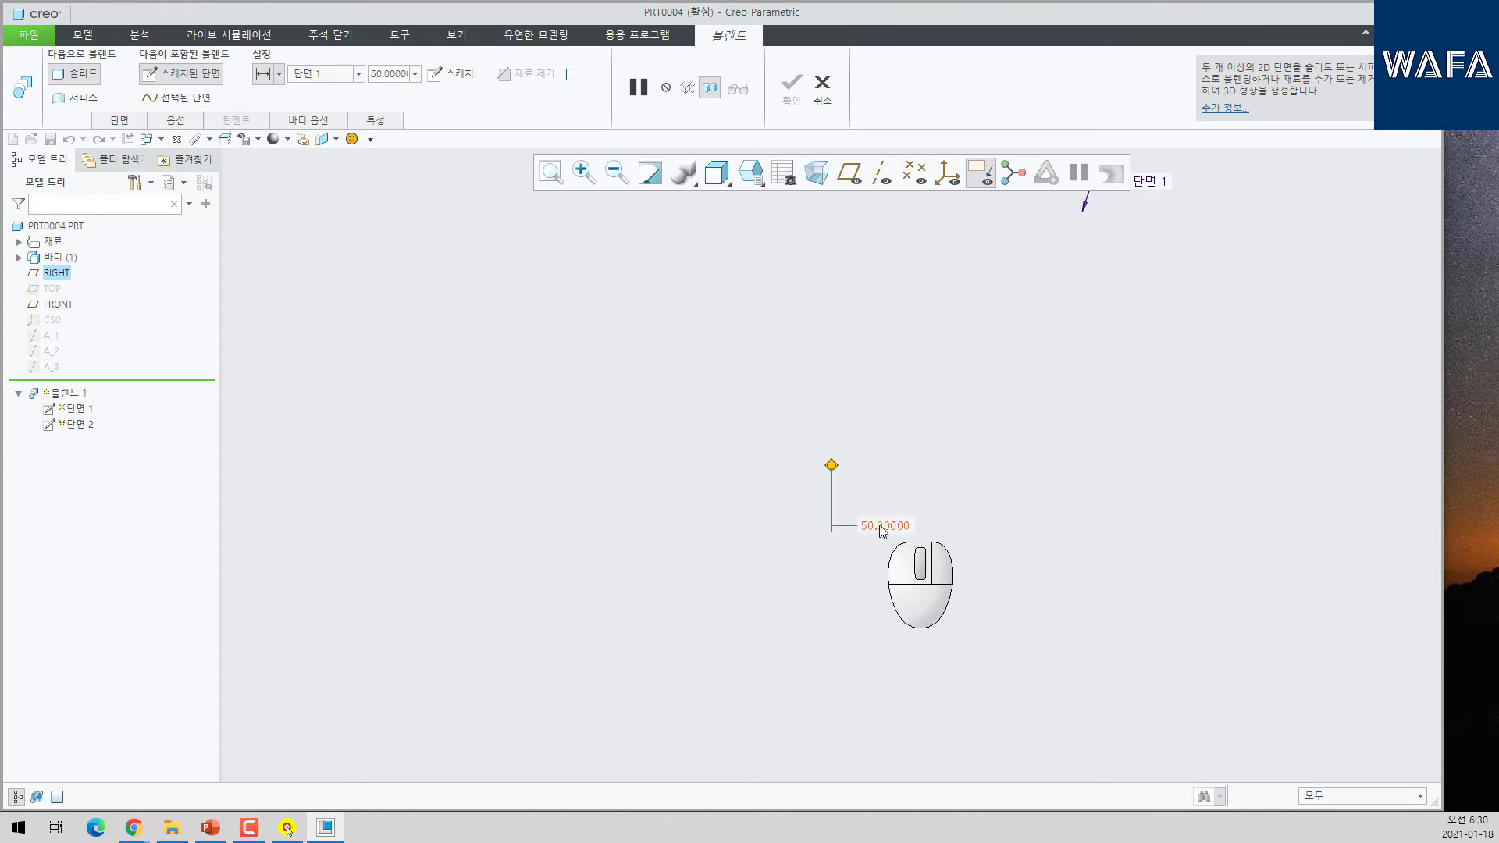
{"action": "left_click", "coordinate": [121, 121]}
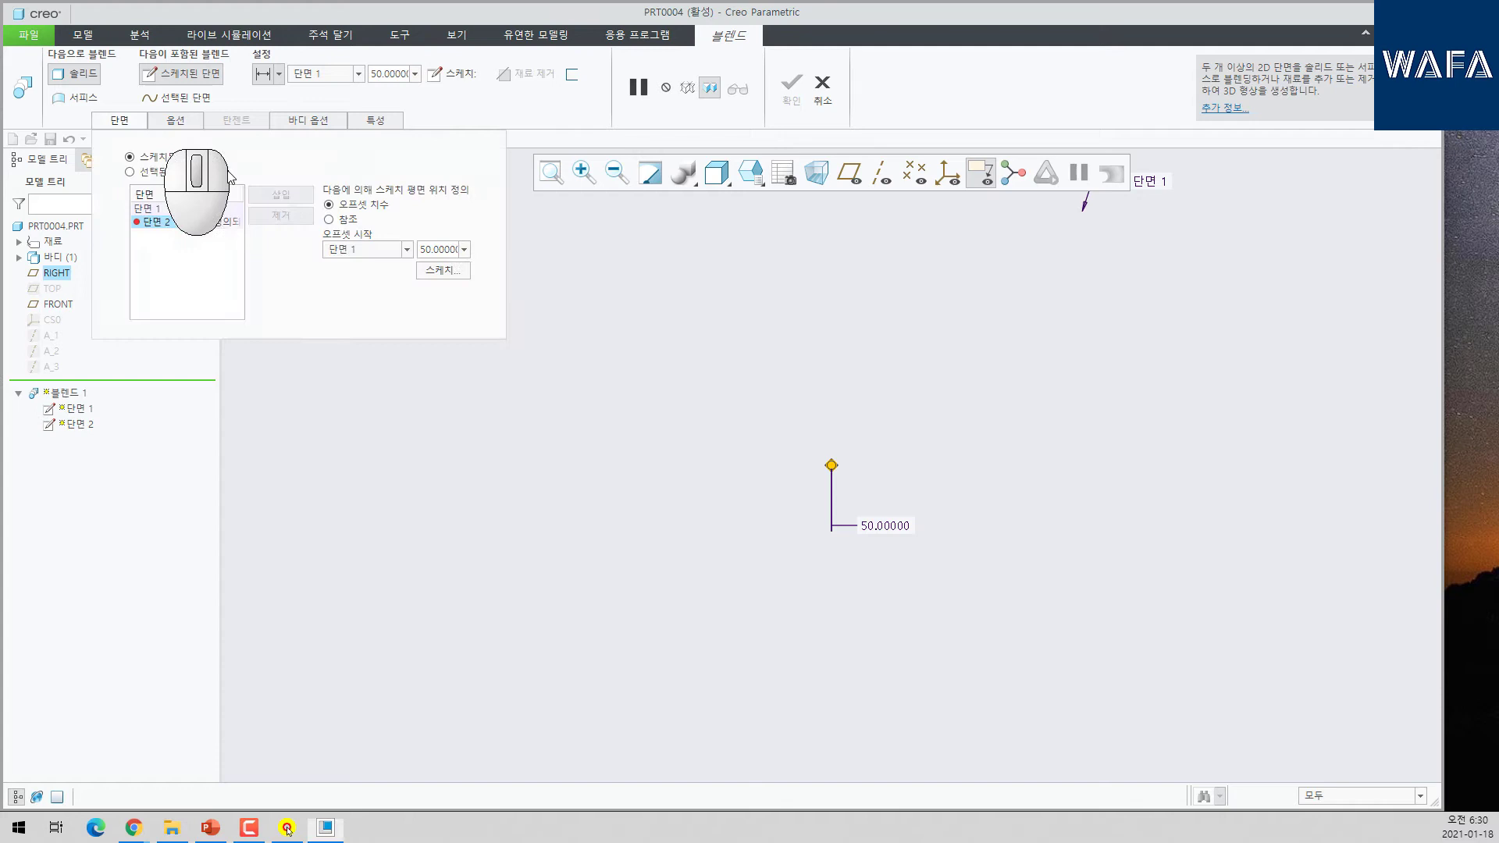
{"action": "left_click", "coordinate": [443, 271]}
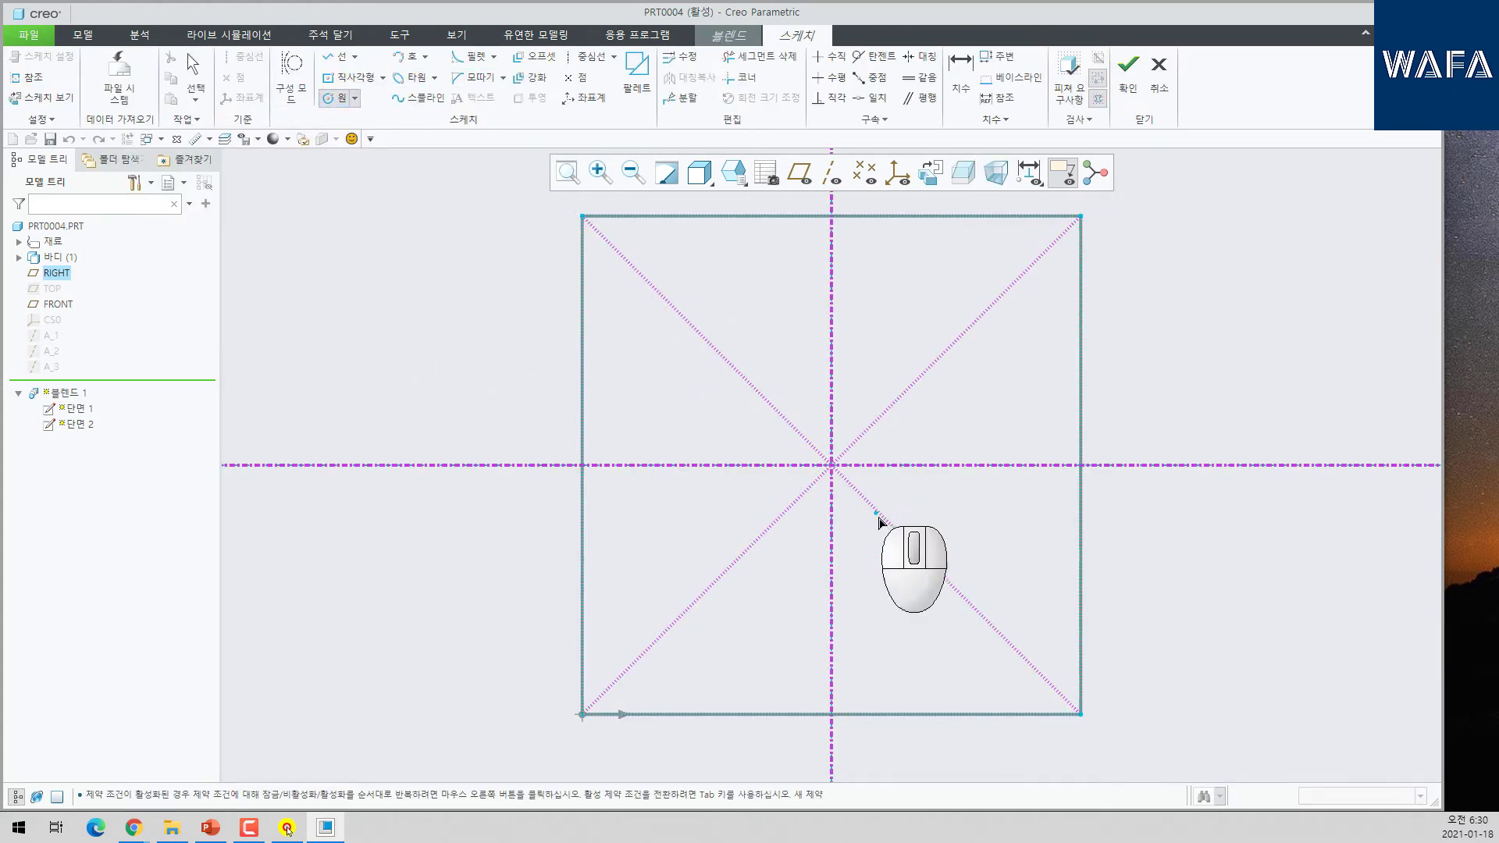
- Sketch a circle centred on the square, set its diameter to 100 mm, and finish the second section's sketch
{"action": "left_click", "coordinate": [832, 465]}
{"action": "left_click", "coordinate": [956, 564]}
{"action": "middle_click", "coordinate": [1009, 509]}
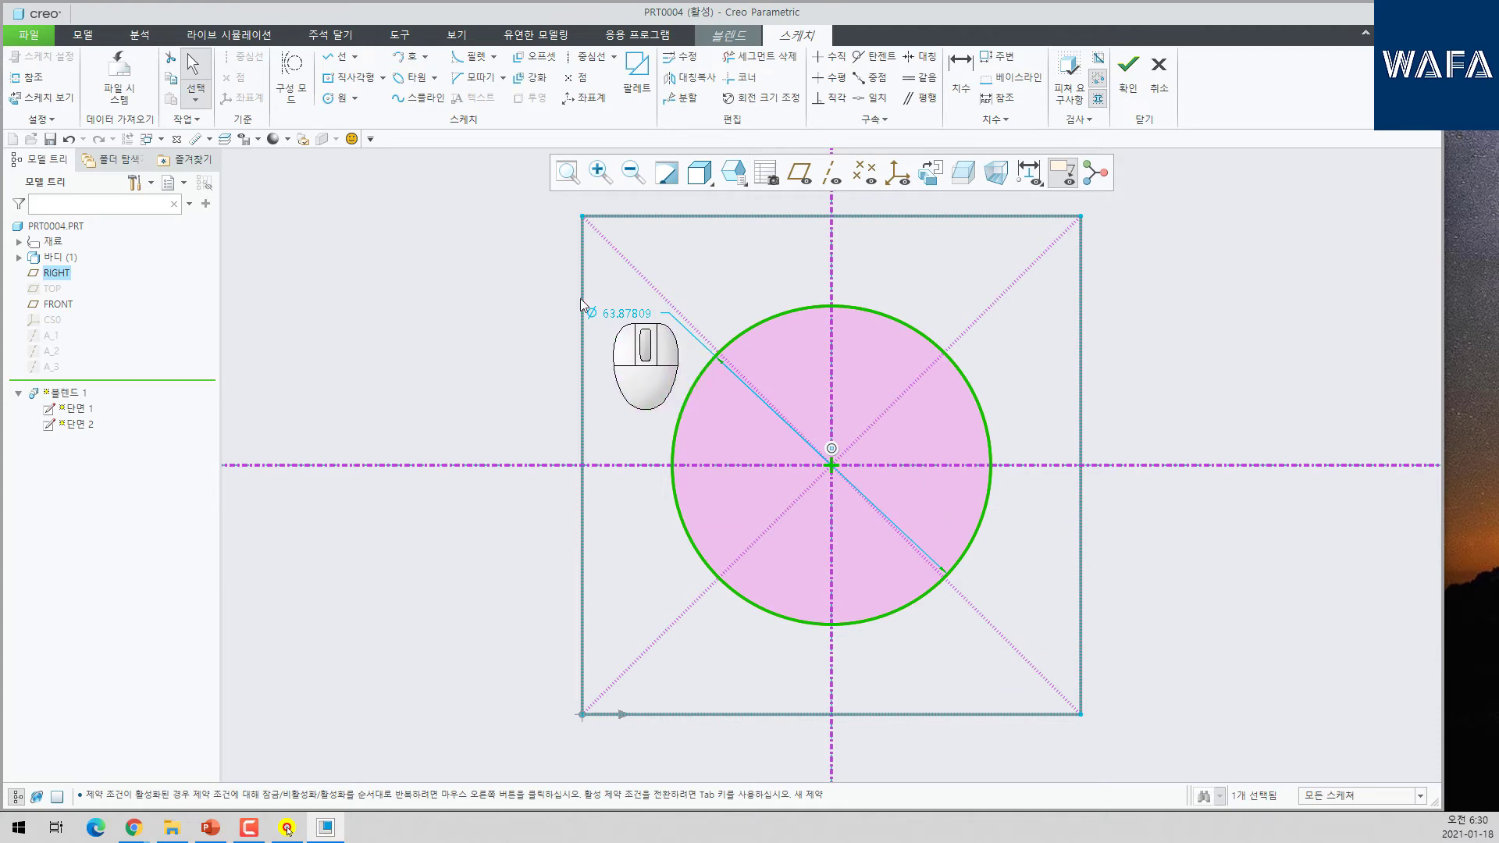
{"action": "double_click", "coordinate": [617, 314]}
{"action": "type", "text": "100"}
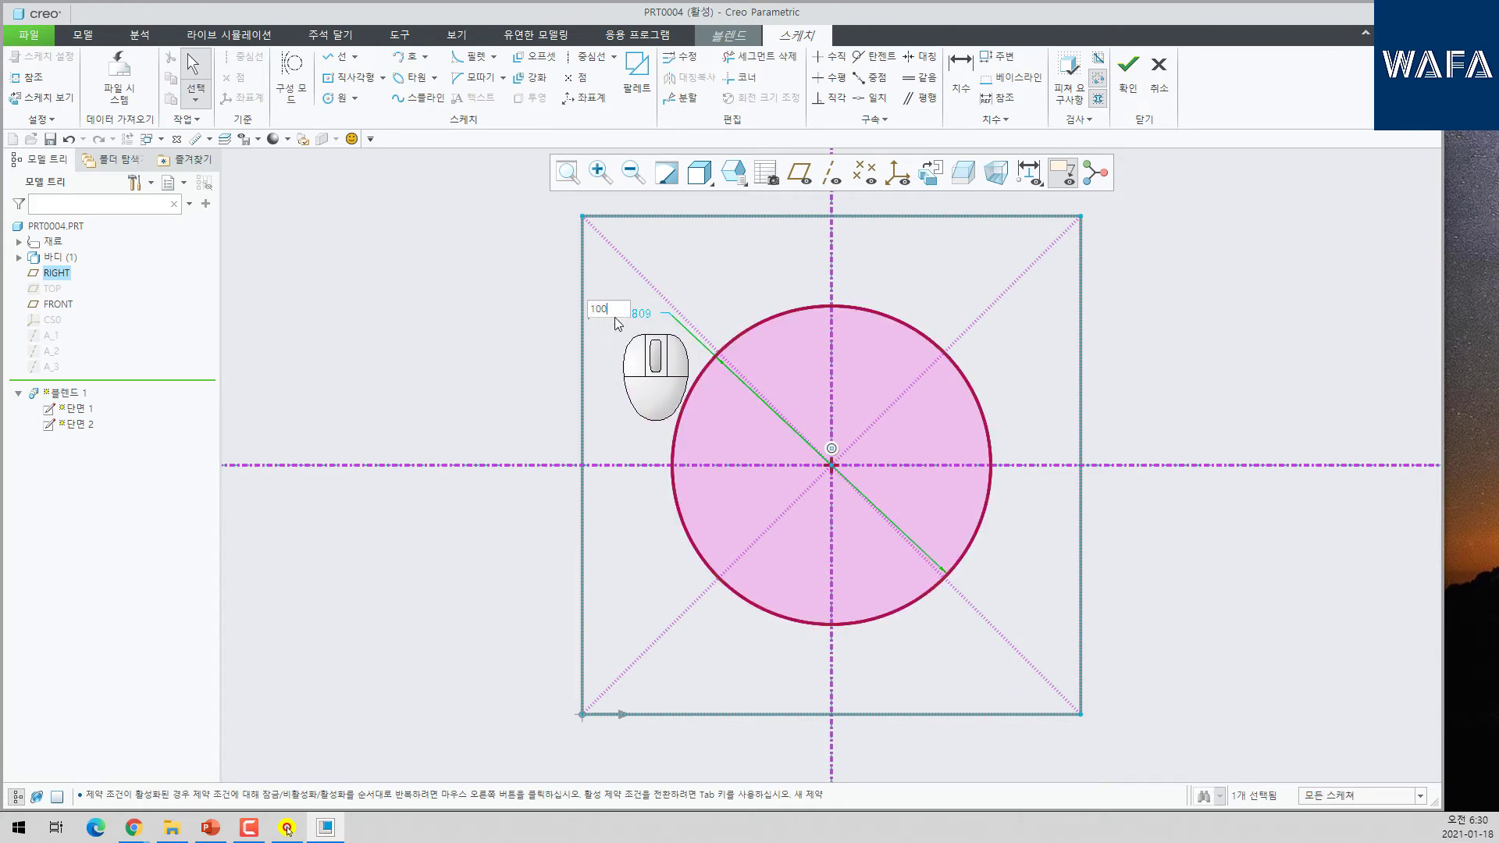
{"action": "key", "text": "Return"}
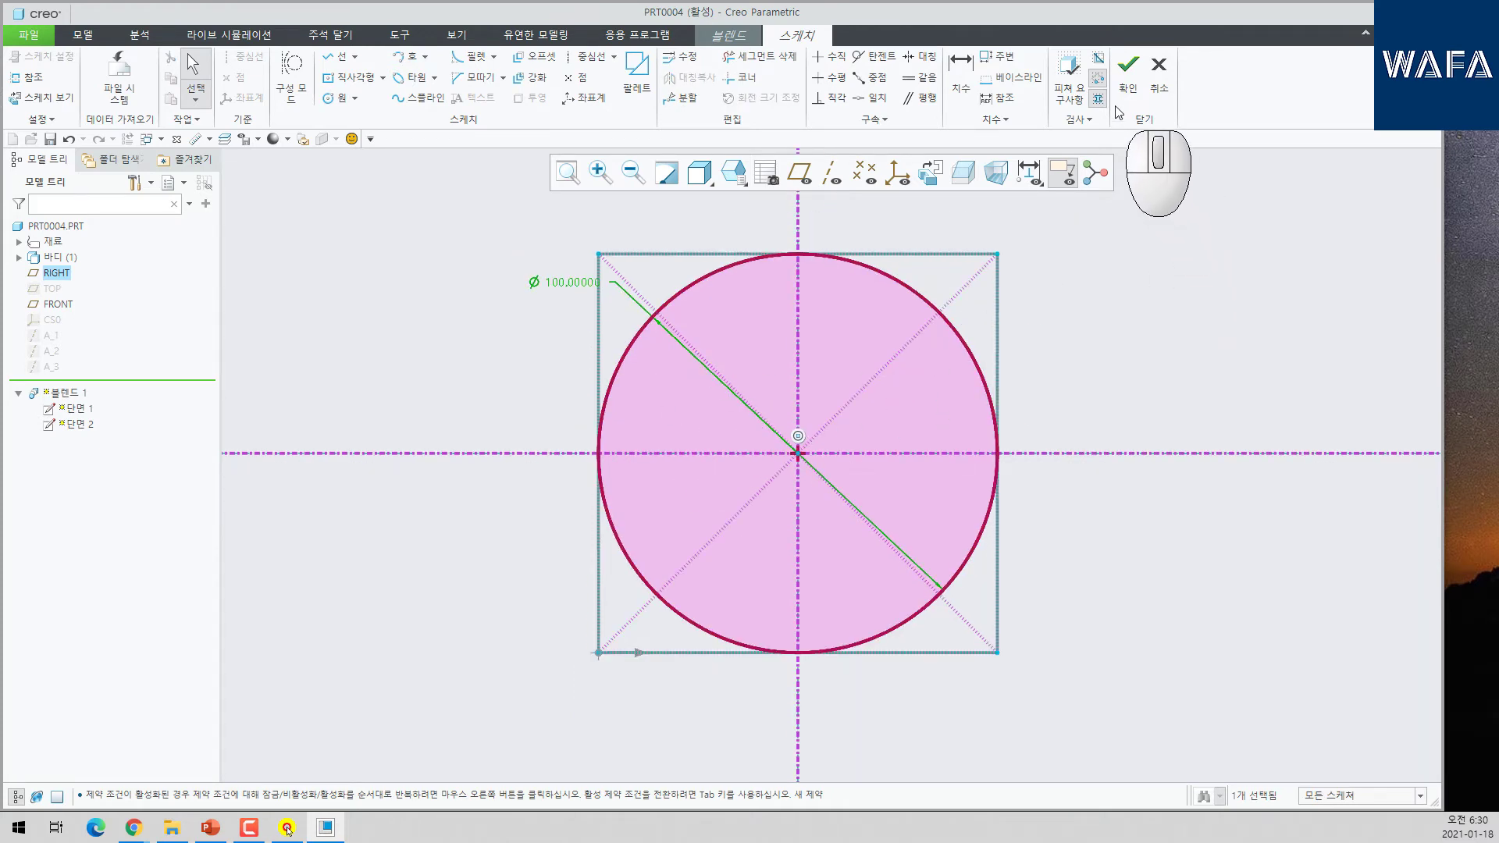
{"action": "left_click", "coordinate": [1129, 66]}
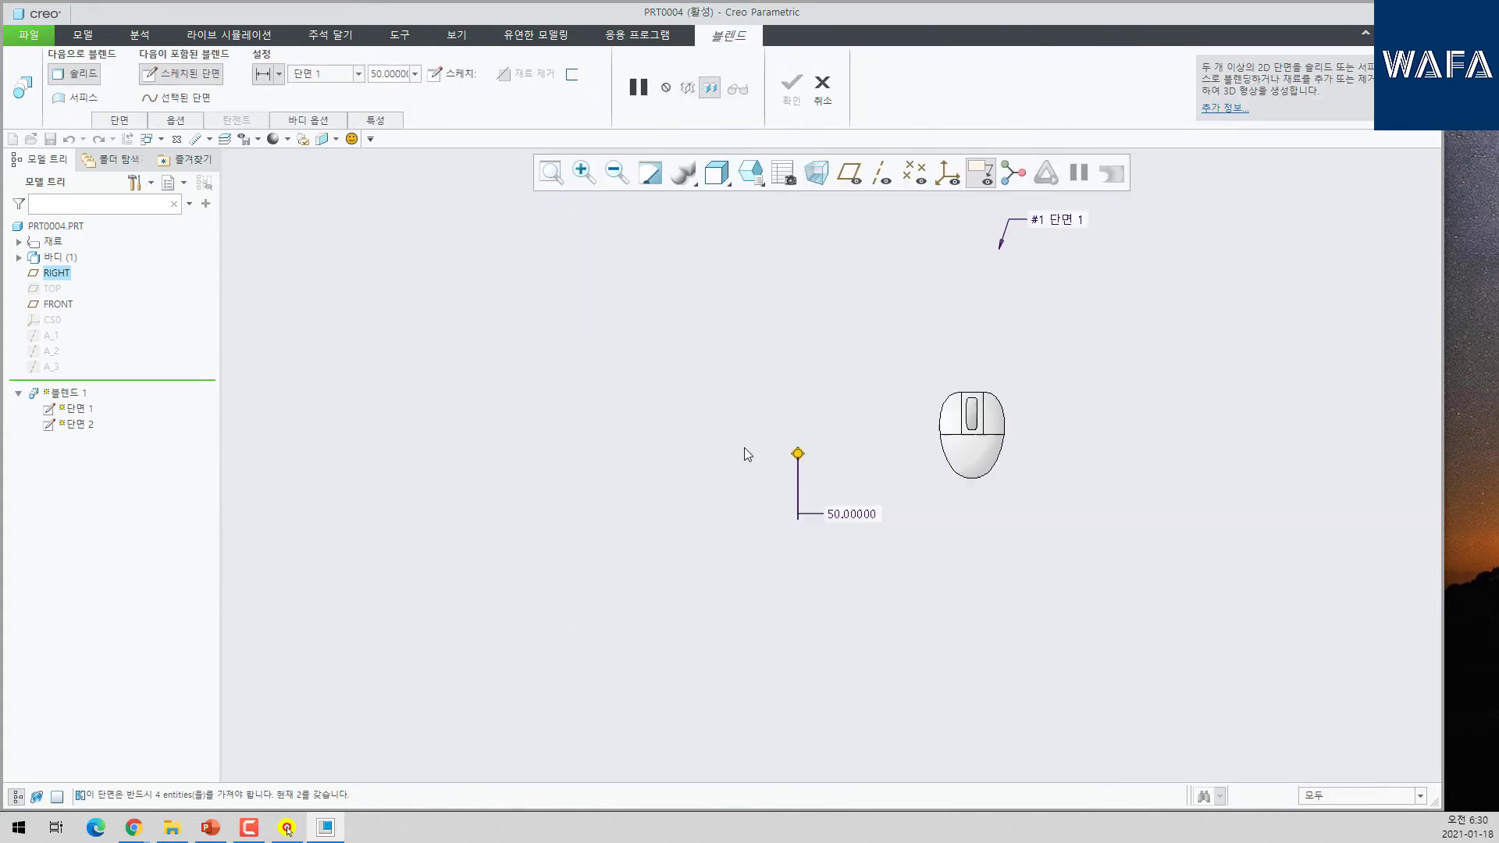
- Reopen the second section's sketch and draw two crossing, mutually perpendicular centerlines through the circle's centre
{"action": "left_click", "coordinate": [119, 120]}
{"action": "left_click", "coordinate": [443, 270]}
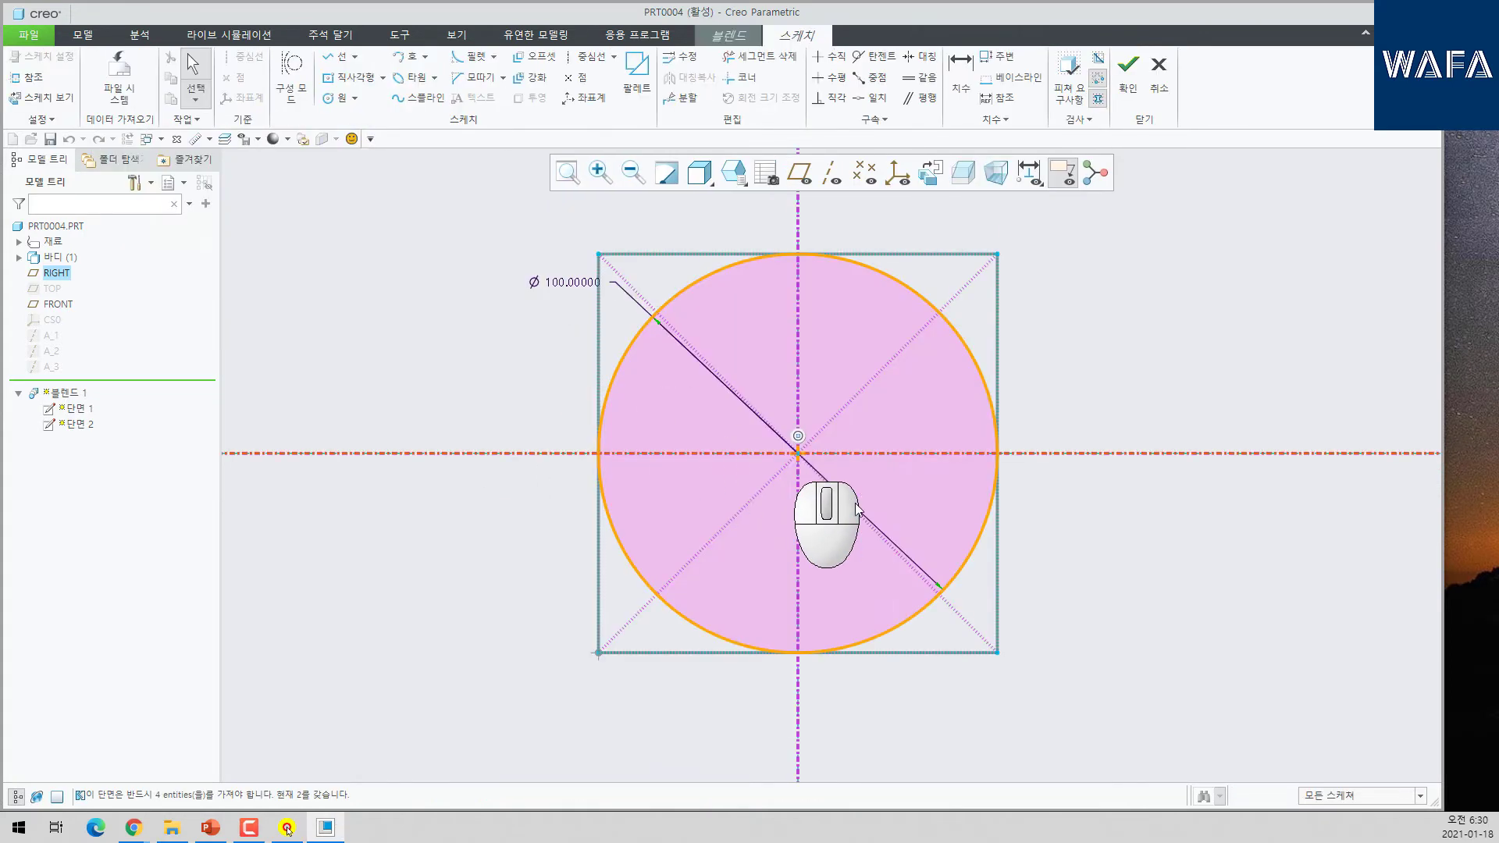
{"action": "left_click", "coordinate": [587, 57]}
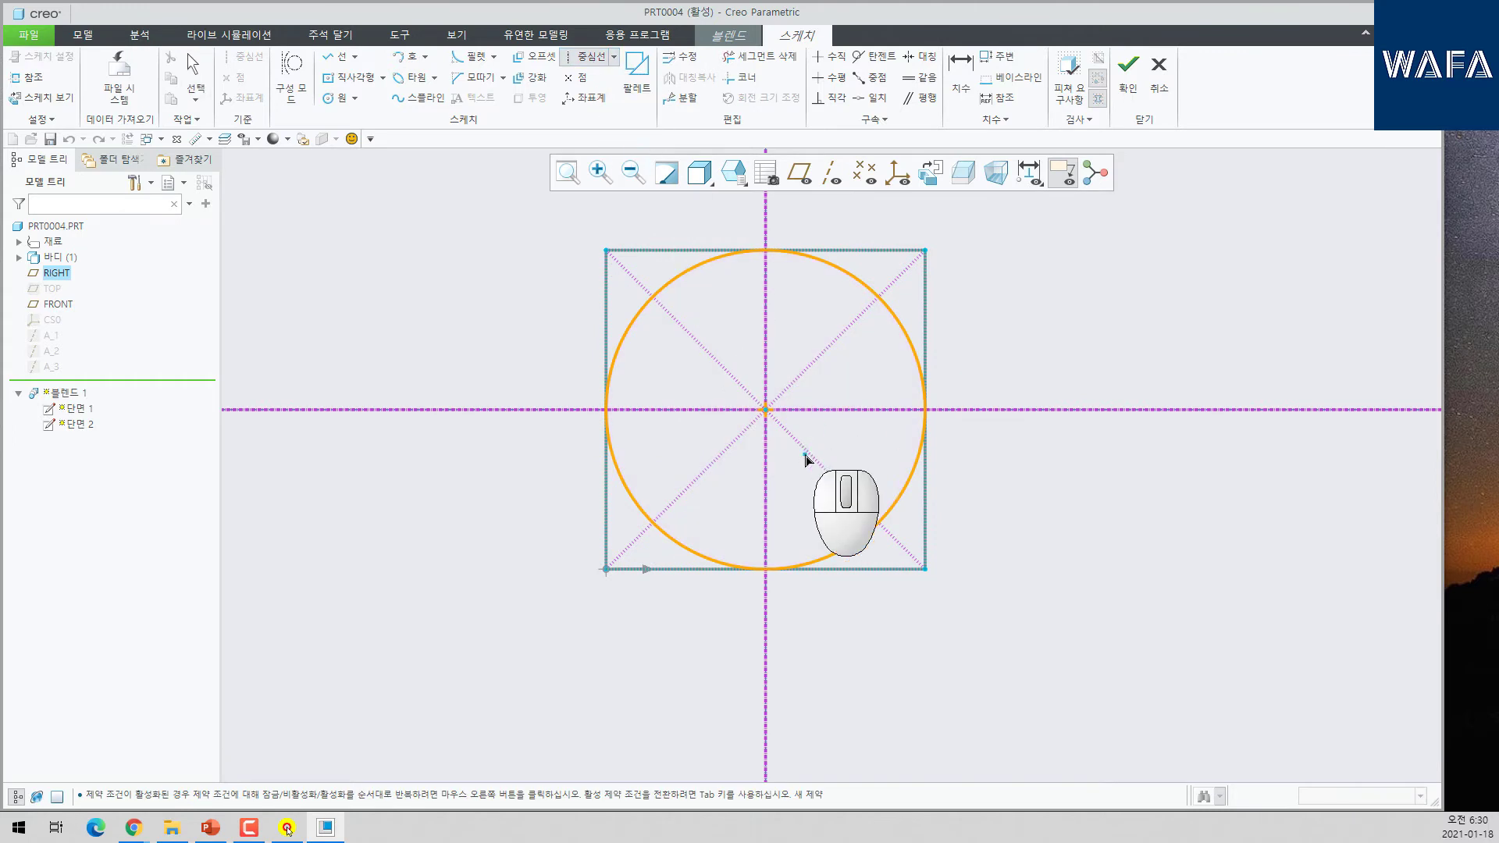
{"action": "left_click", "coordinate": [767, 419]}
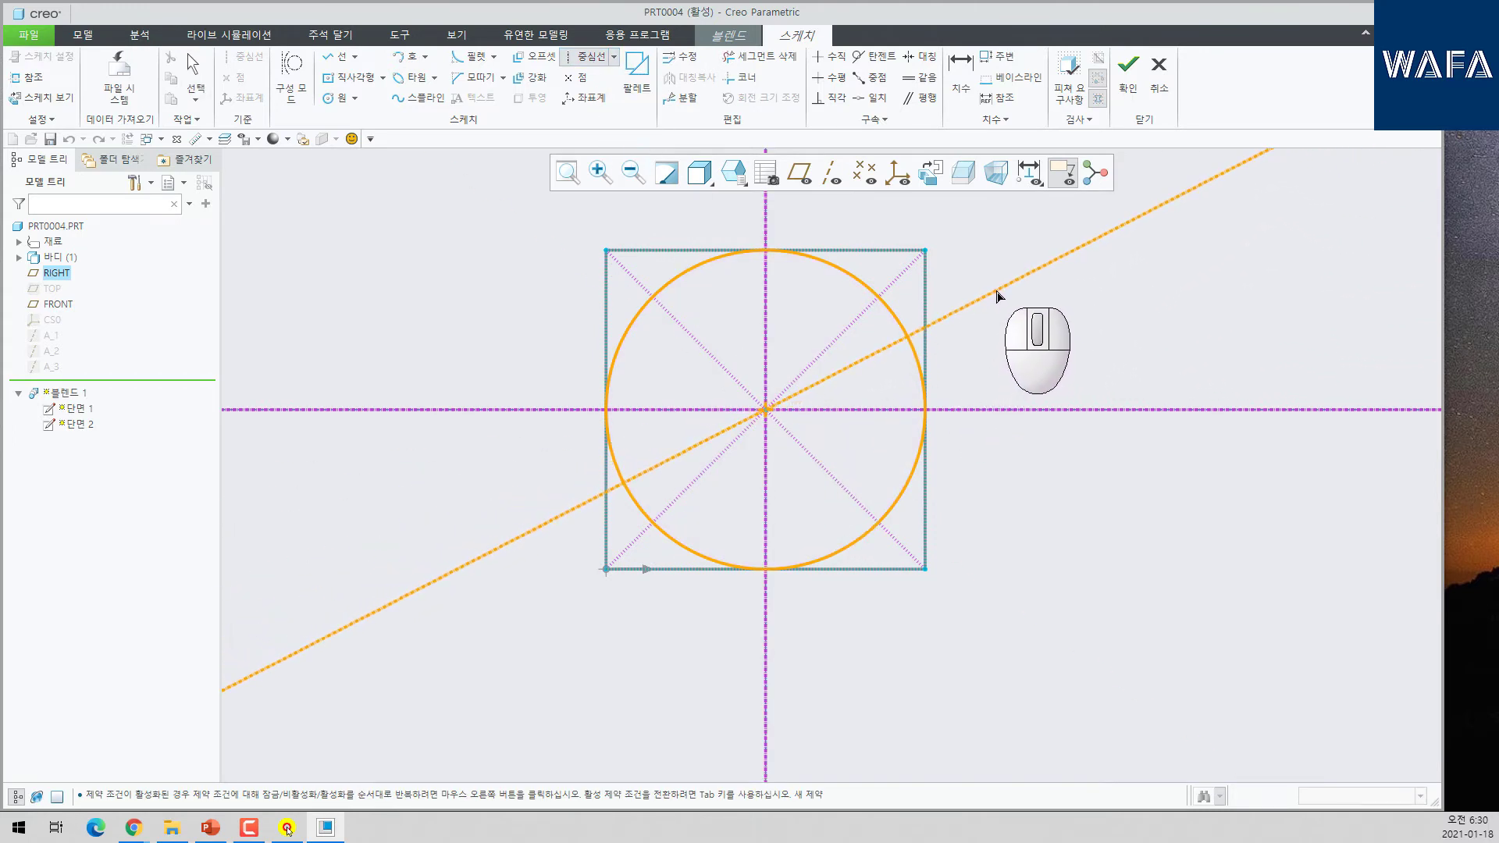
{"action": "left_click", "coordinate": [997, 292]}
{"action": "left_click", "coordinate": [770, 418]}
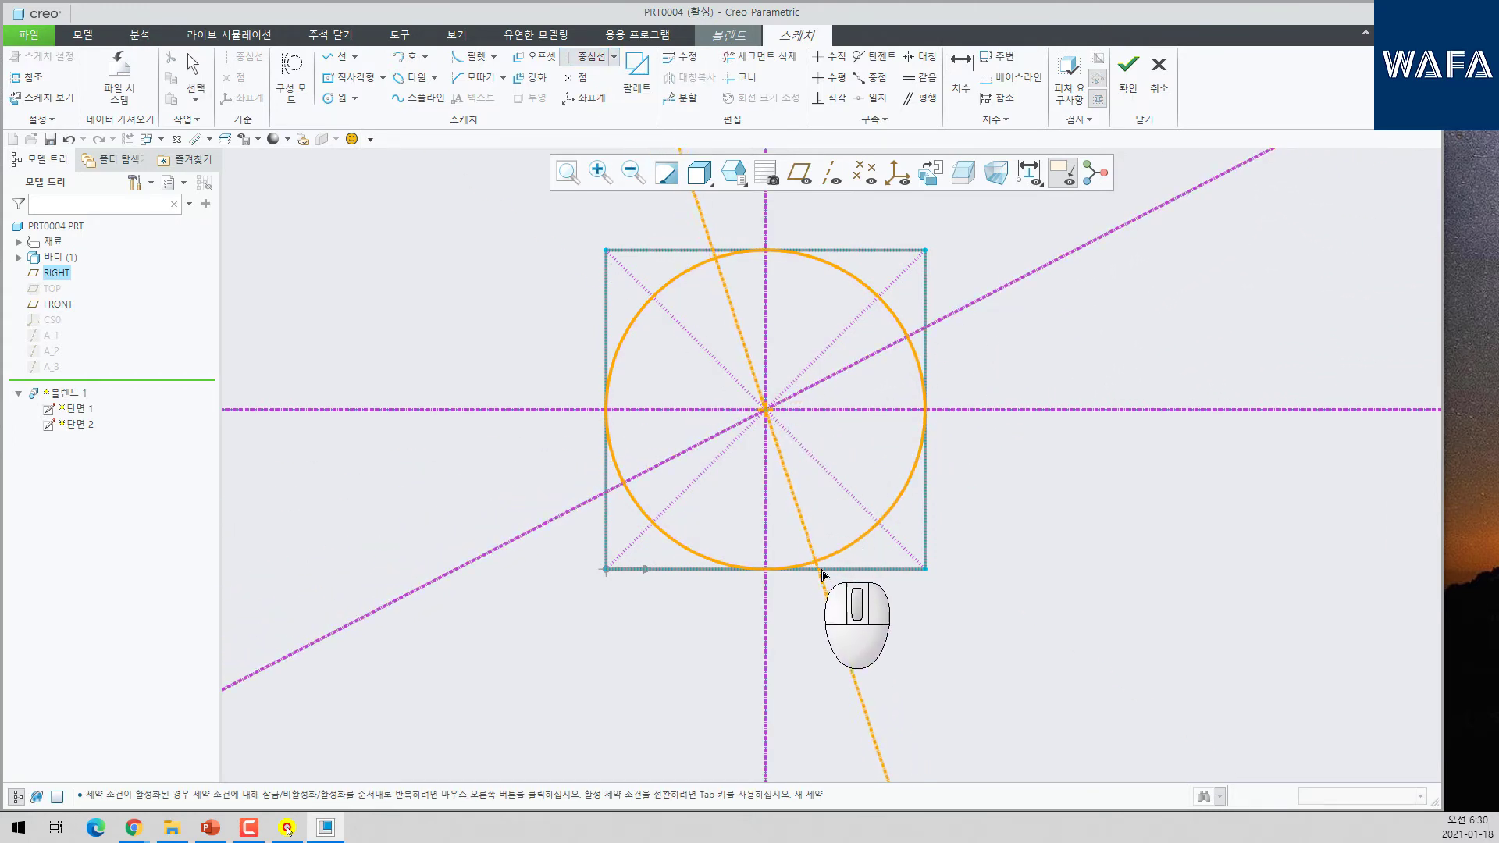
{"action": "left_click", "coordinate": [851, 576]}
{"action": "middle_click", "coordinate": [1039, 563]}
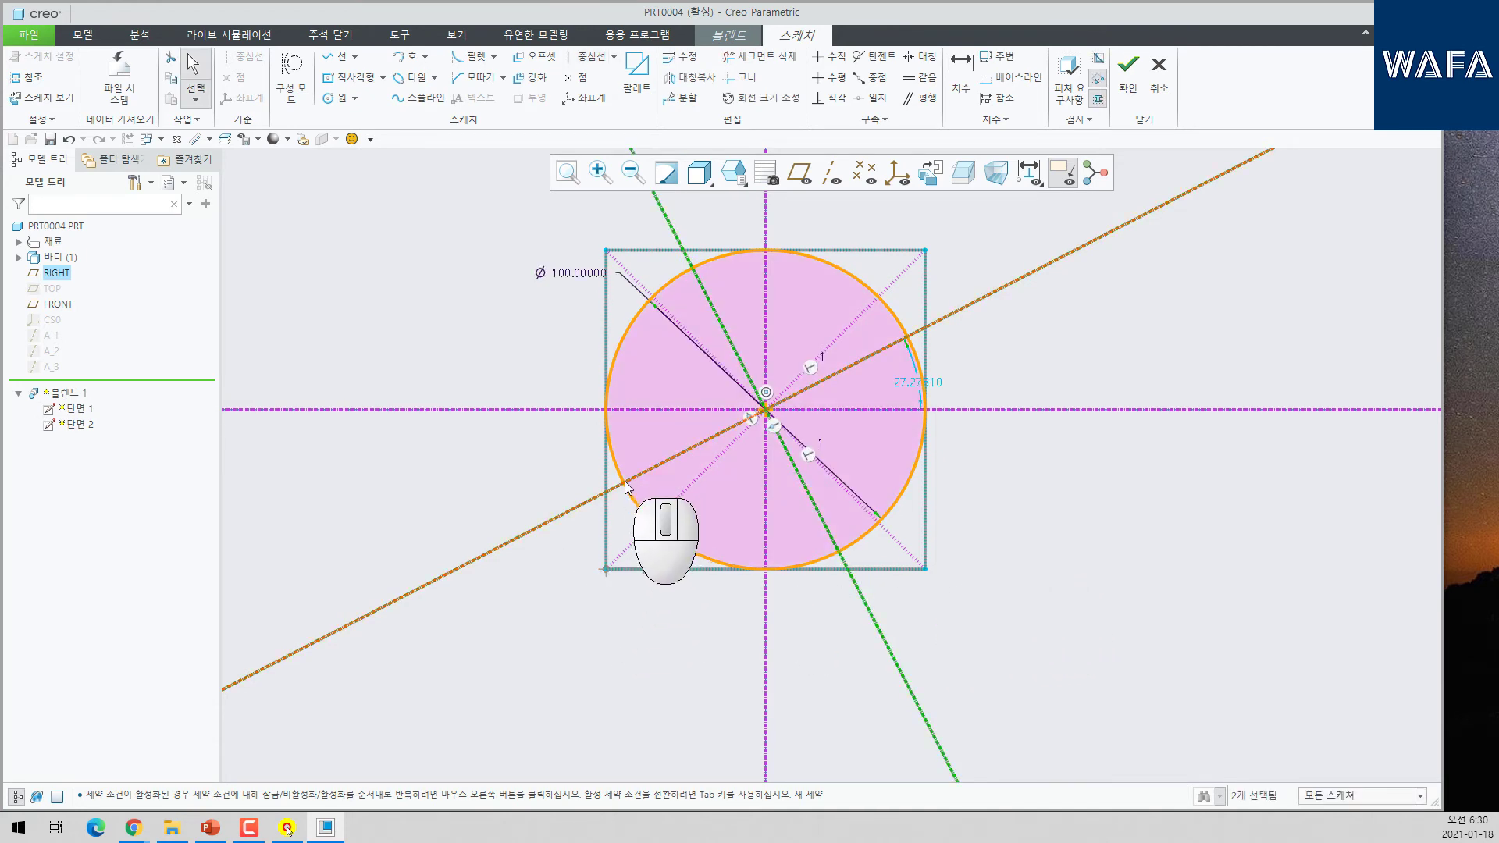
{"action": "left_click", "coordinate": [681, 99]}
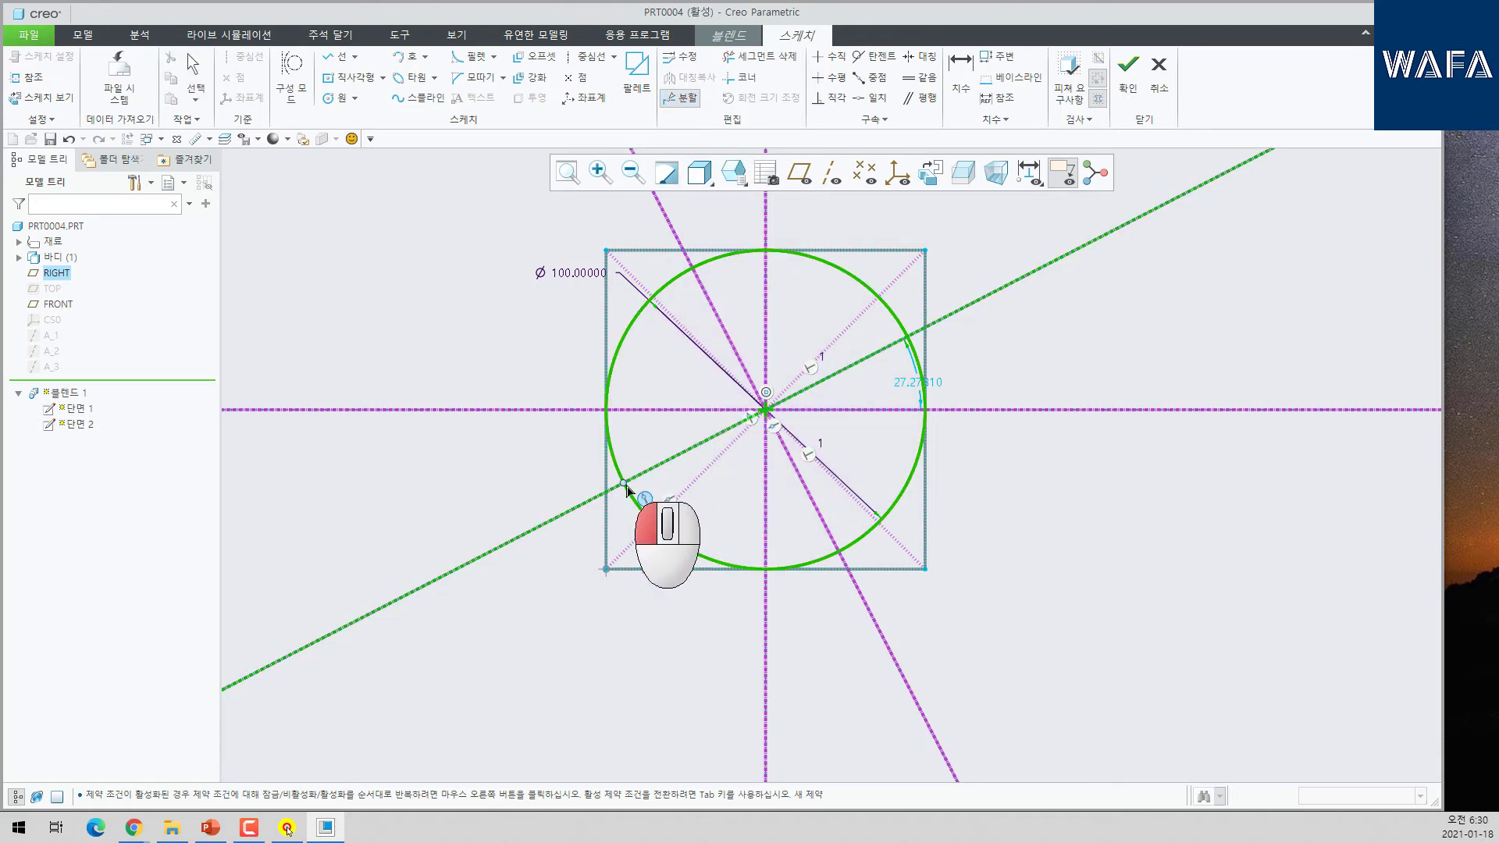
{"action": "left_click", "coordinate": [629, 490]}
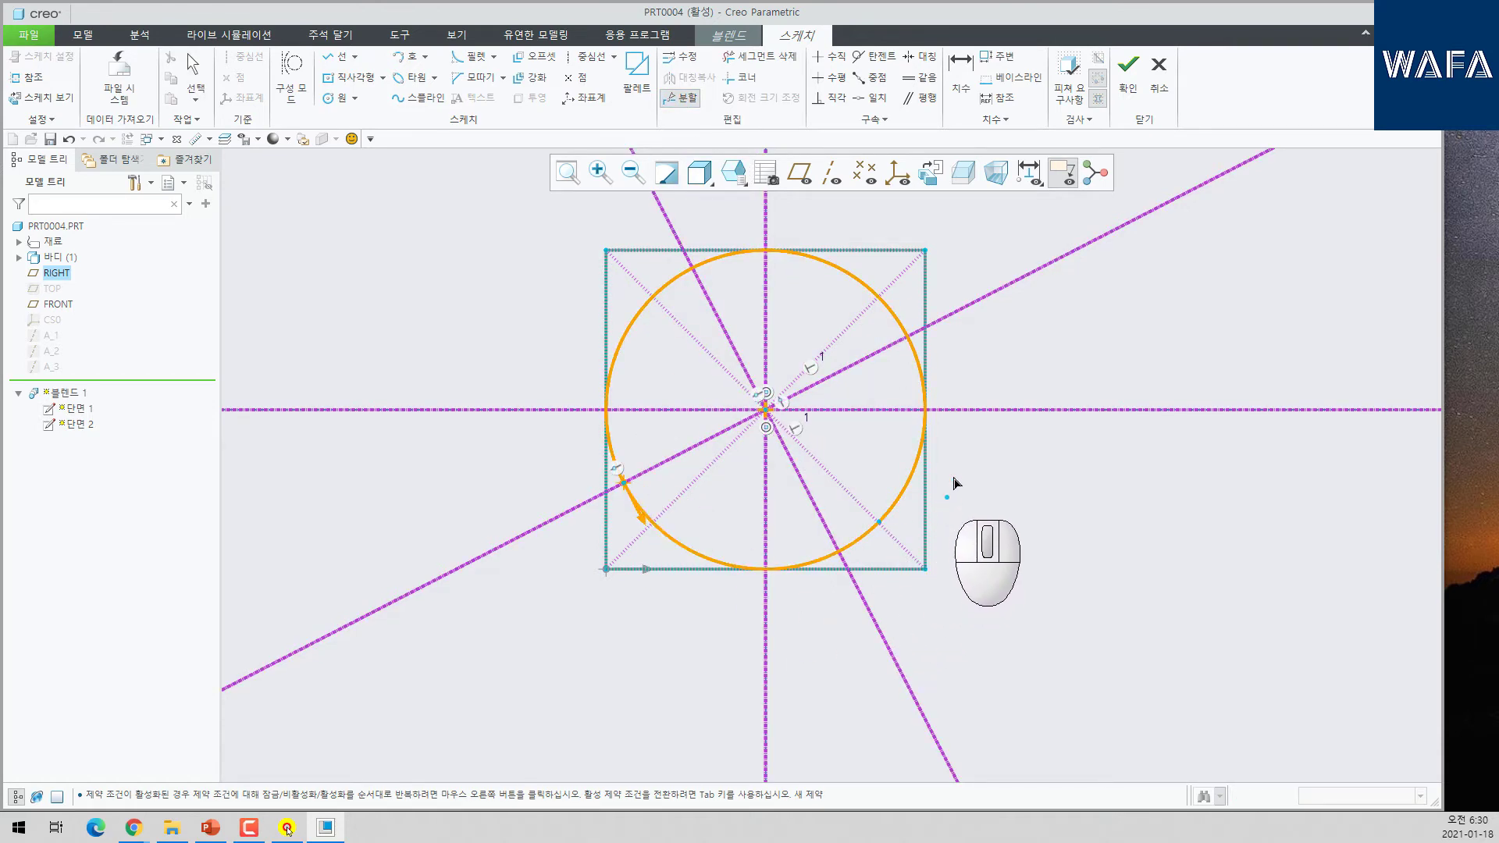
{"action": "left_click", "coordinate": [912, 338]}
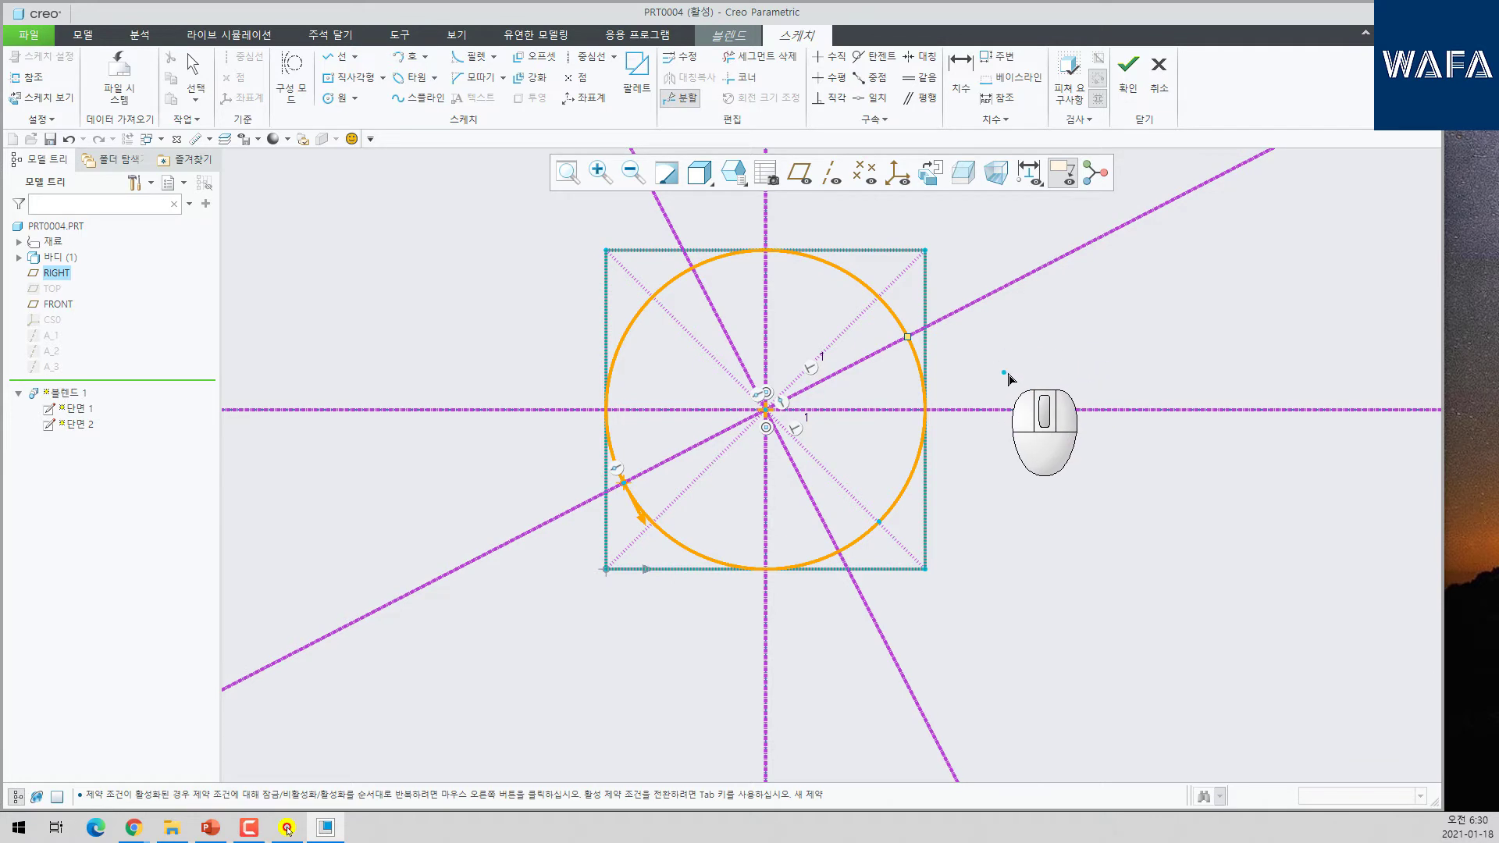
{"action": "left_click", "coordinate": [840, 552]}
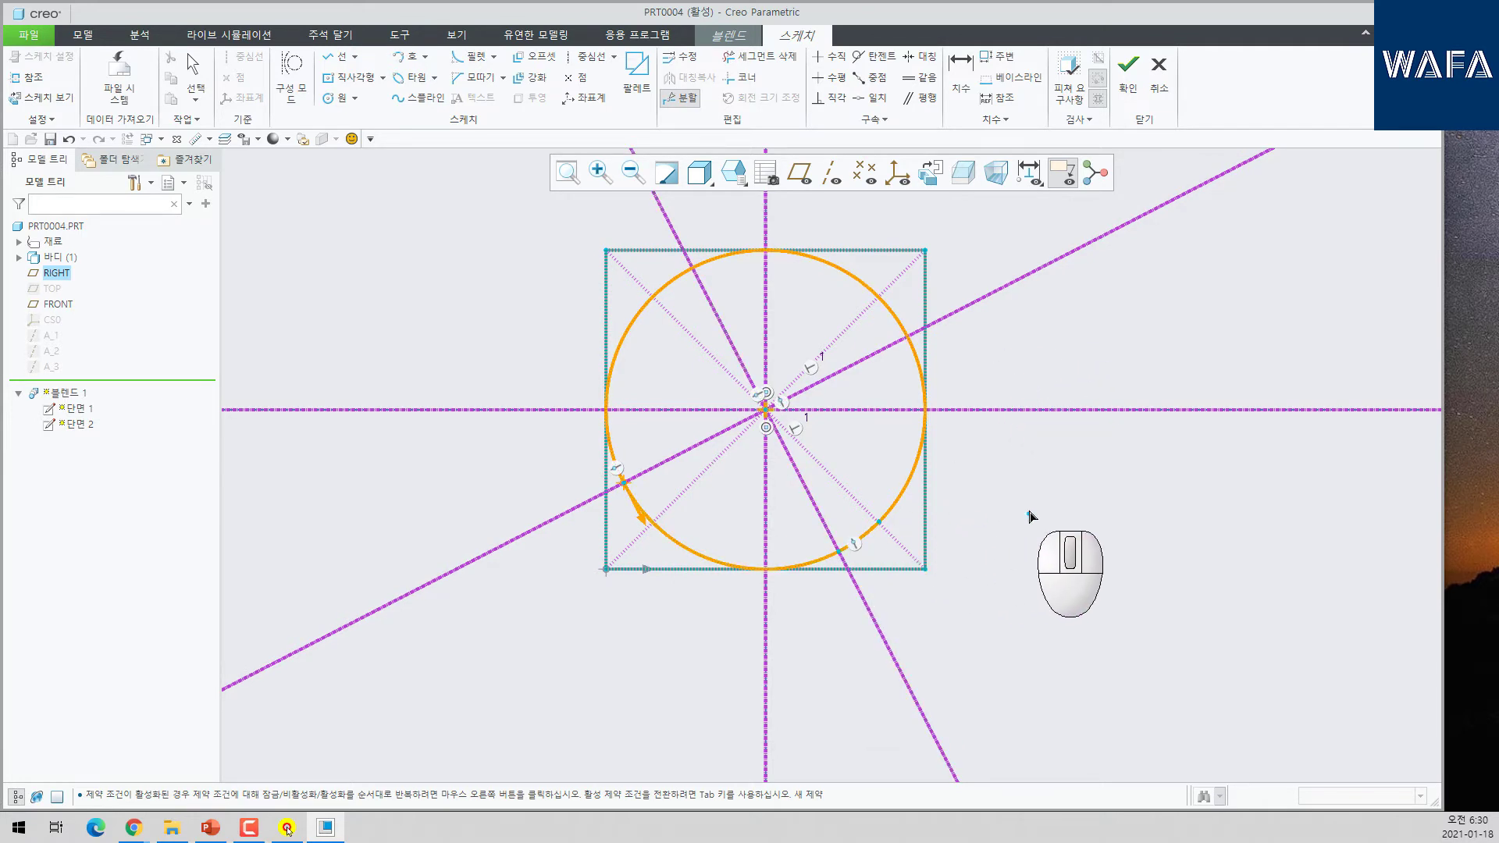
{"action": "left_click", "coordinate": [70, 140]}
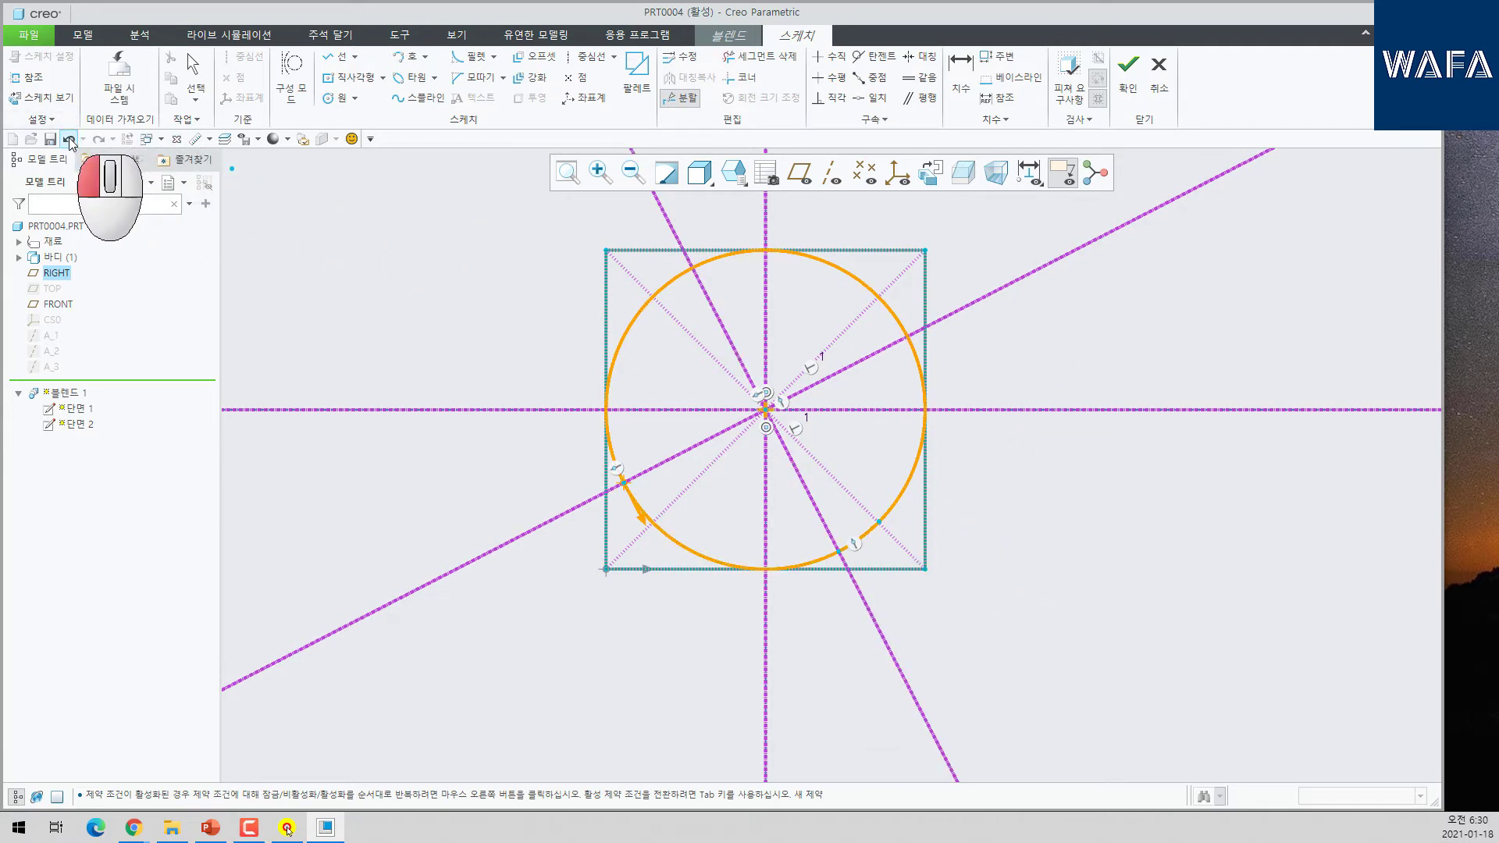
{"action": "left_click", "coordinate": [70, 140]}
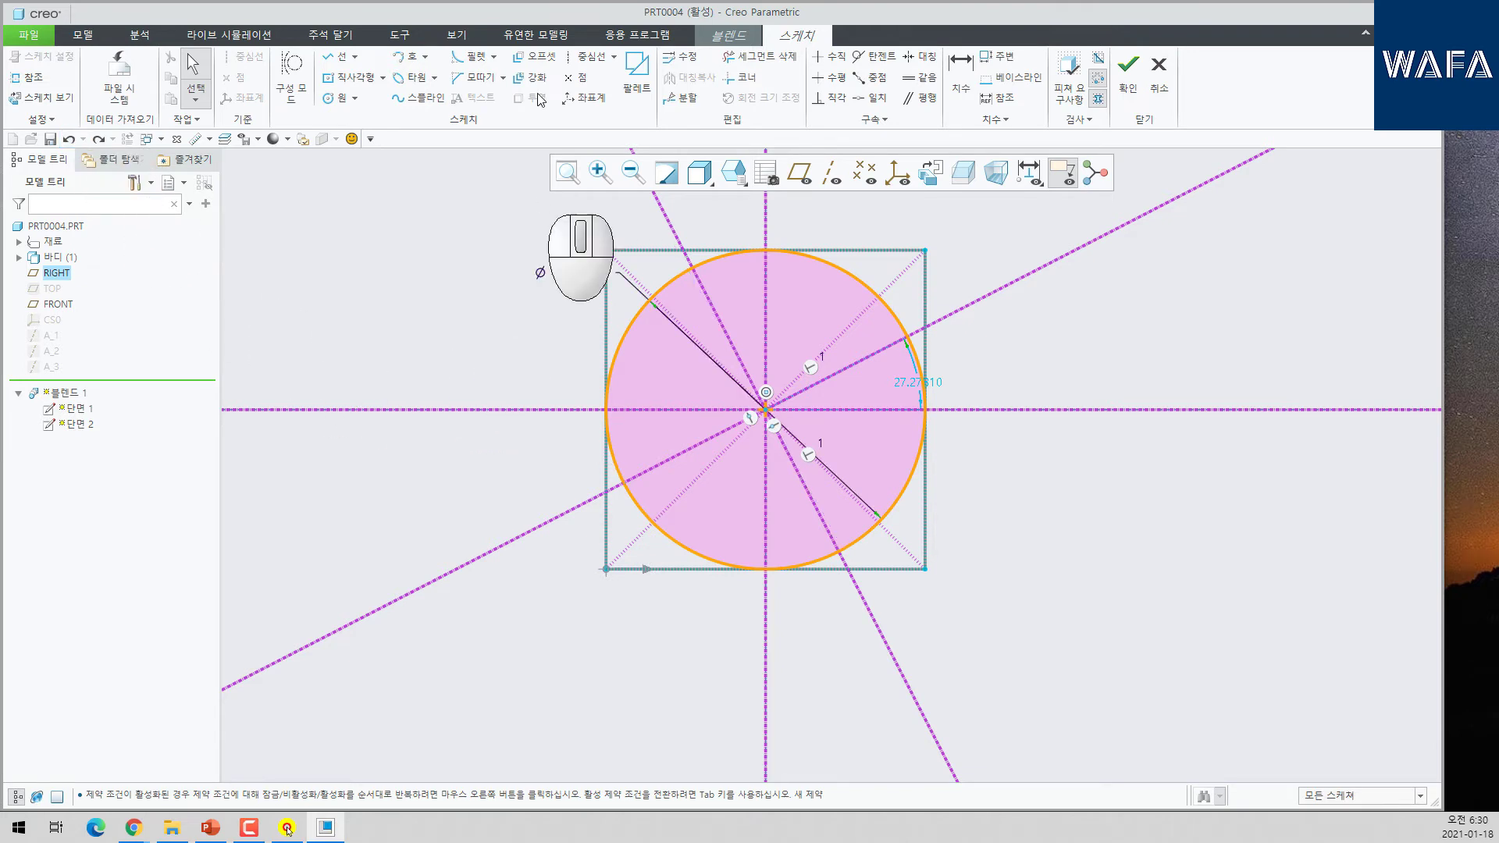
- Divide the circle at its four intersections with the slanted centerlines, working counterclockwise from the lower-left intersection
{"action": "left_click", "coordinate": [679, 98]}
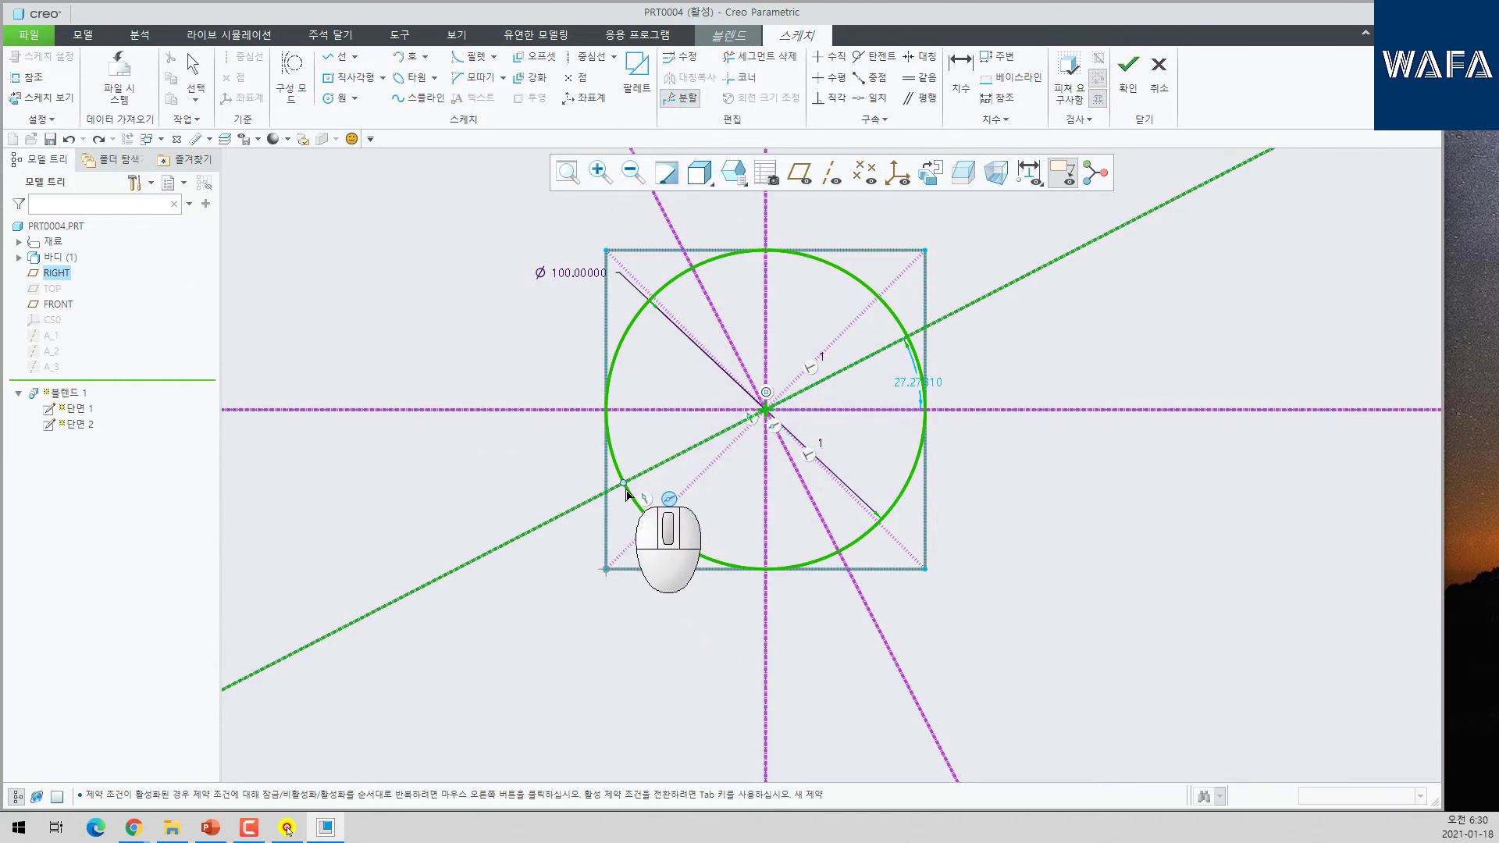
{"action": "left_click", "coordinate": [622, 480]}
{"action": "left_click", "coordinate": [841, 552]}
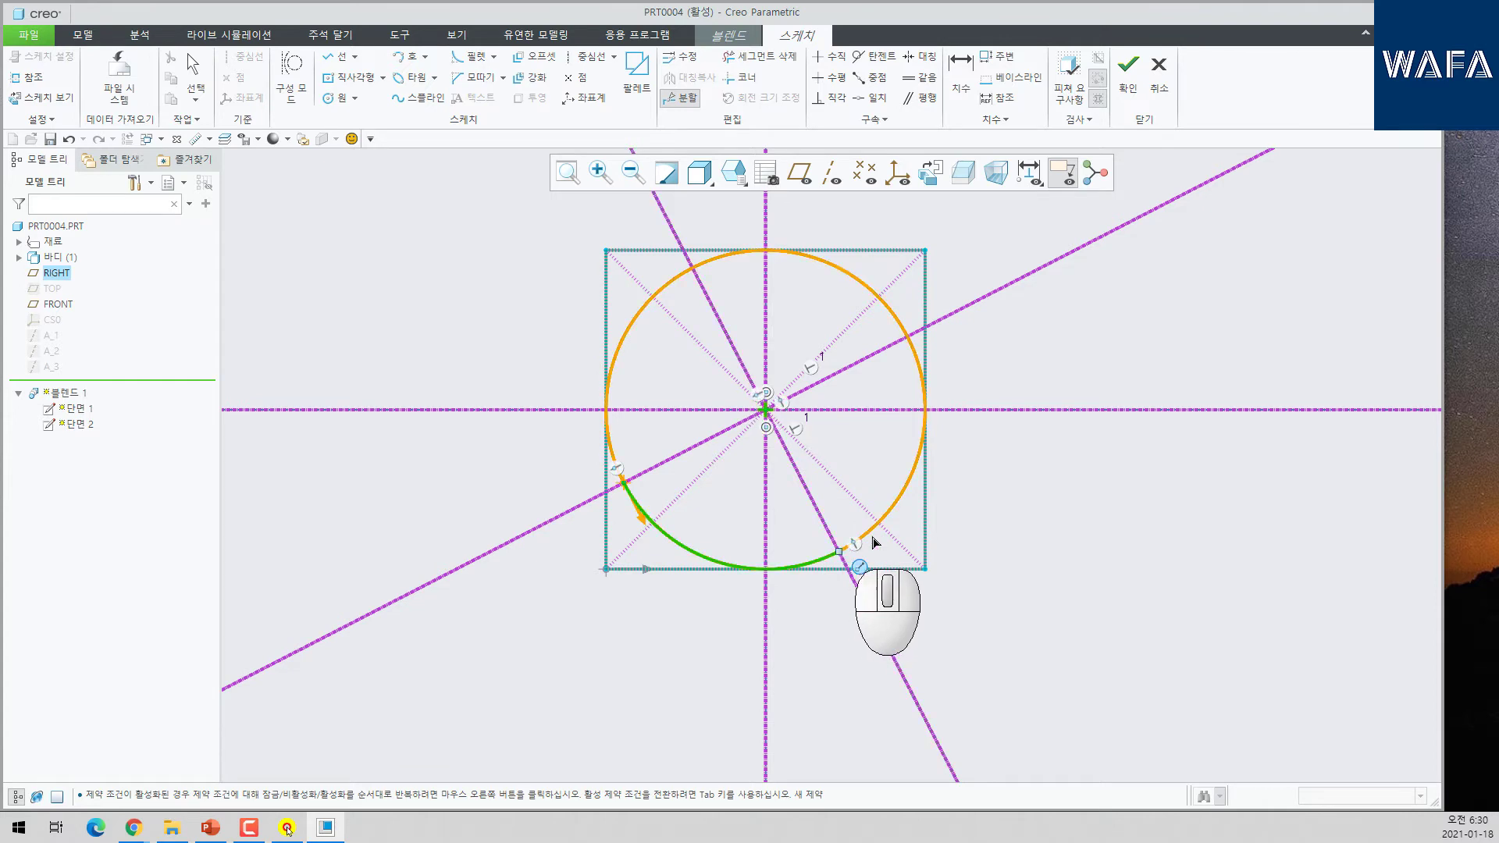
{"action": "left_click", "coordinate": [906, 337]}
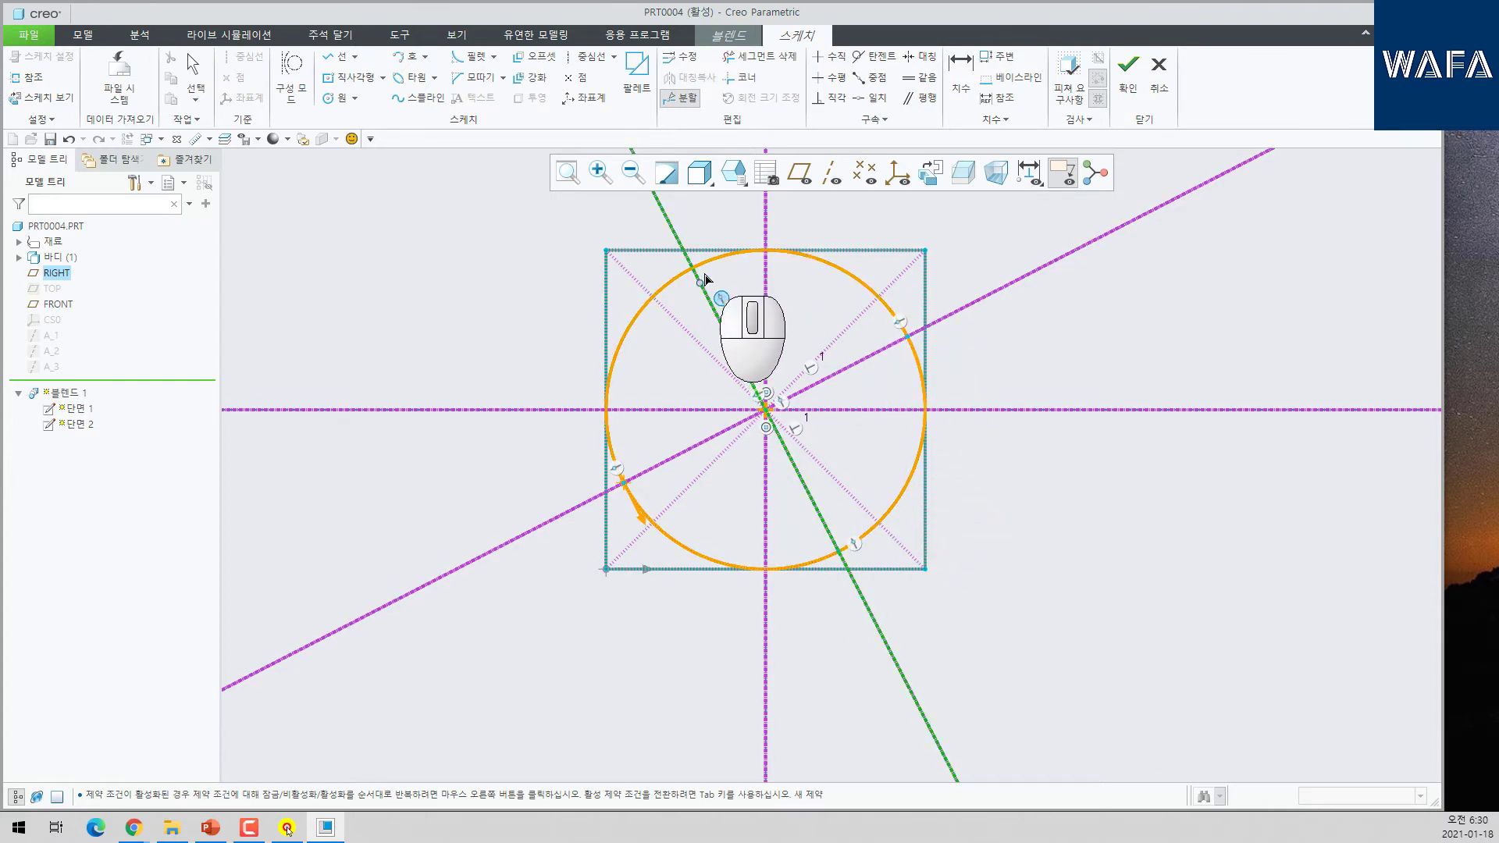
{"action": "left_click", "coordinate": [694, 269]}
{"action": "middle_click", "coordinate": [968, 578]}
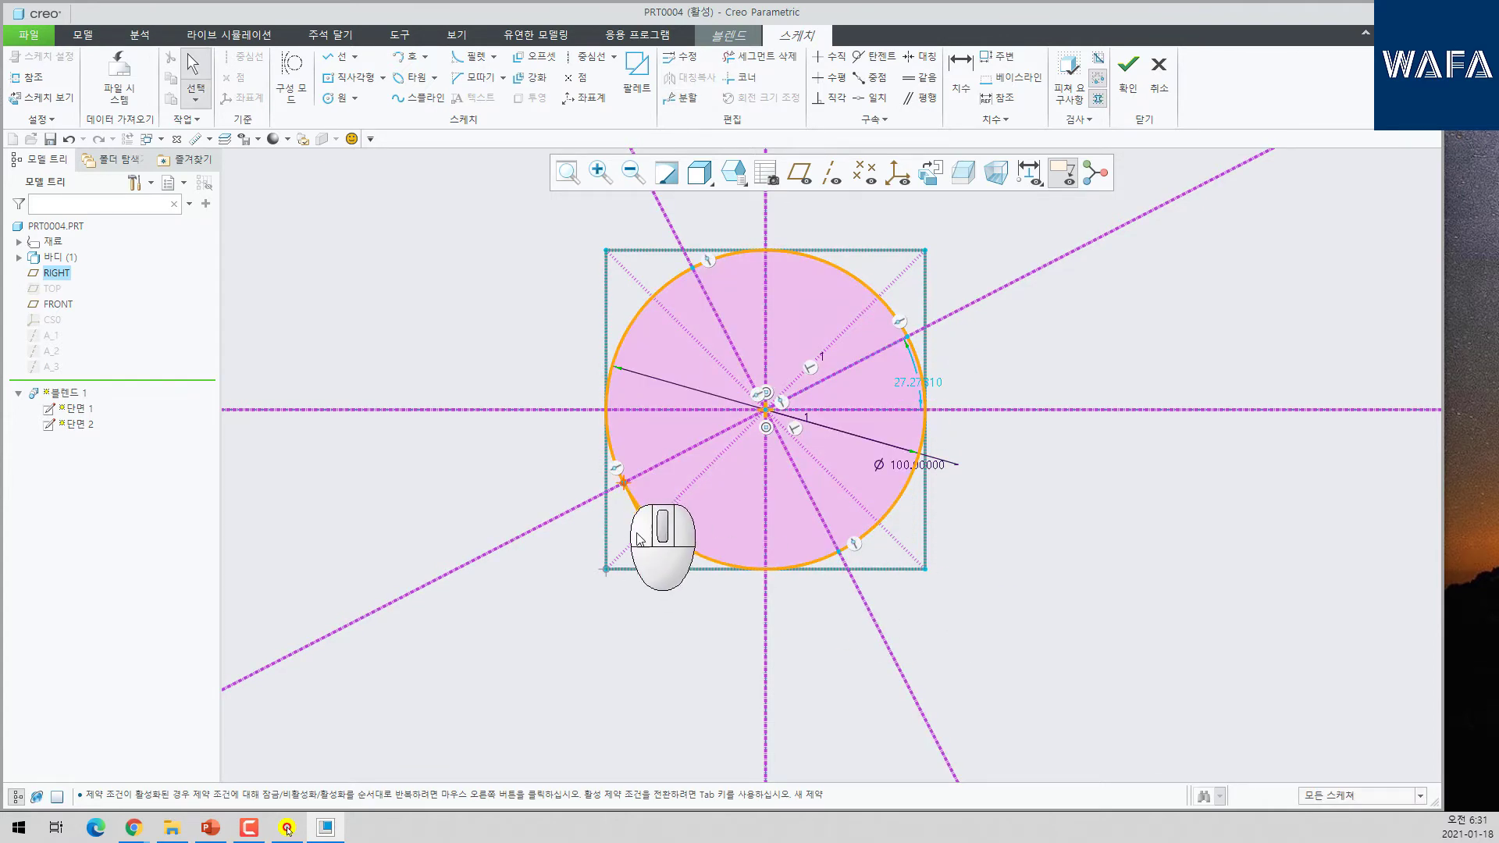
- Set the slanted centerline's angle from the horizontal to 45 degrees and finish the second section's sketch
{"action": "left_click", "coordinate": [920, 388]}
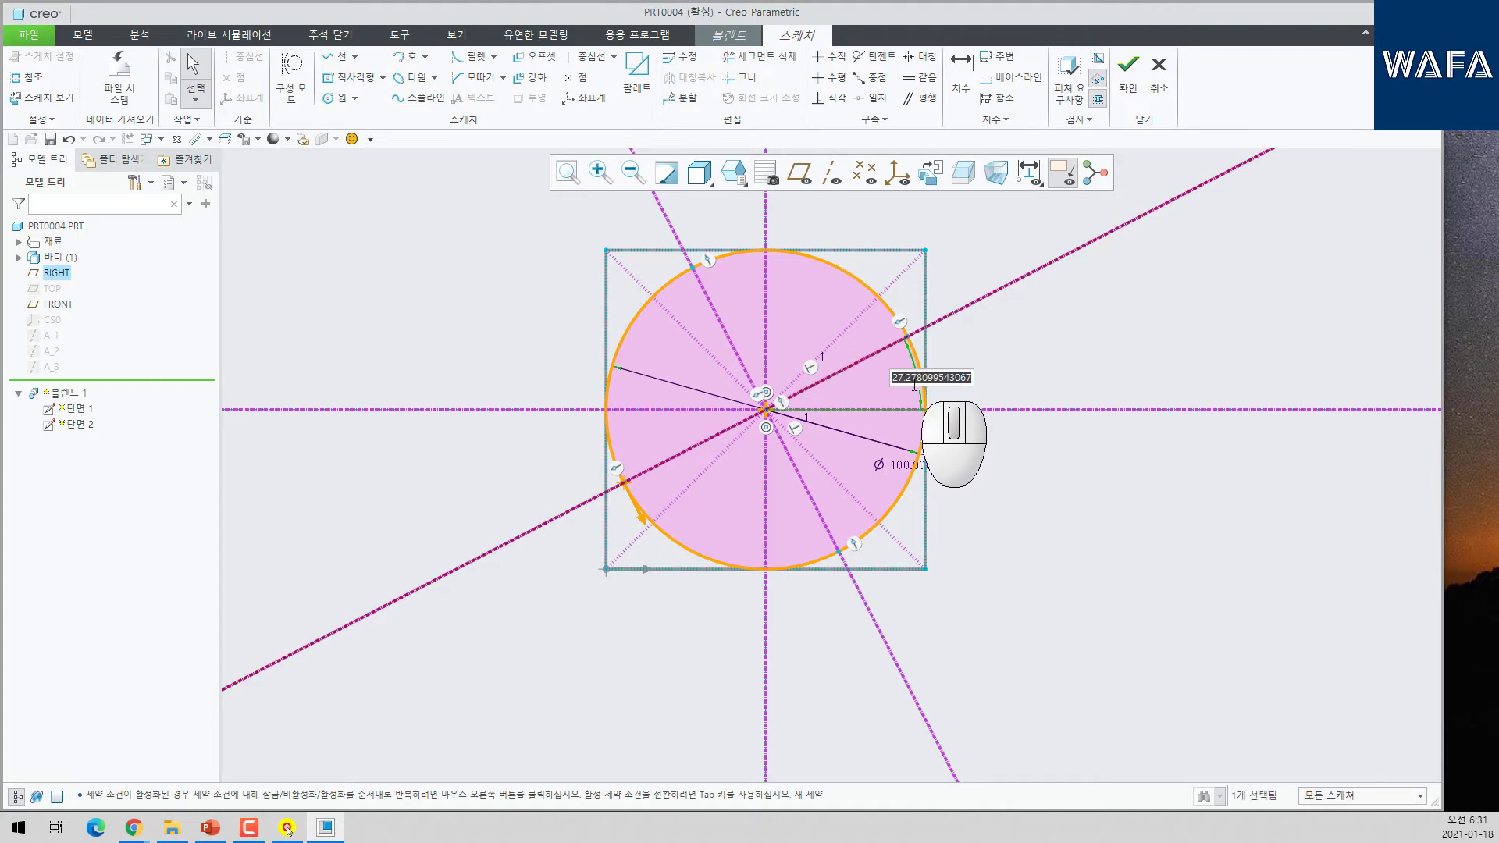
{"action": "type", "text": "45"}
{"action": "key", "text": "Return"}
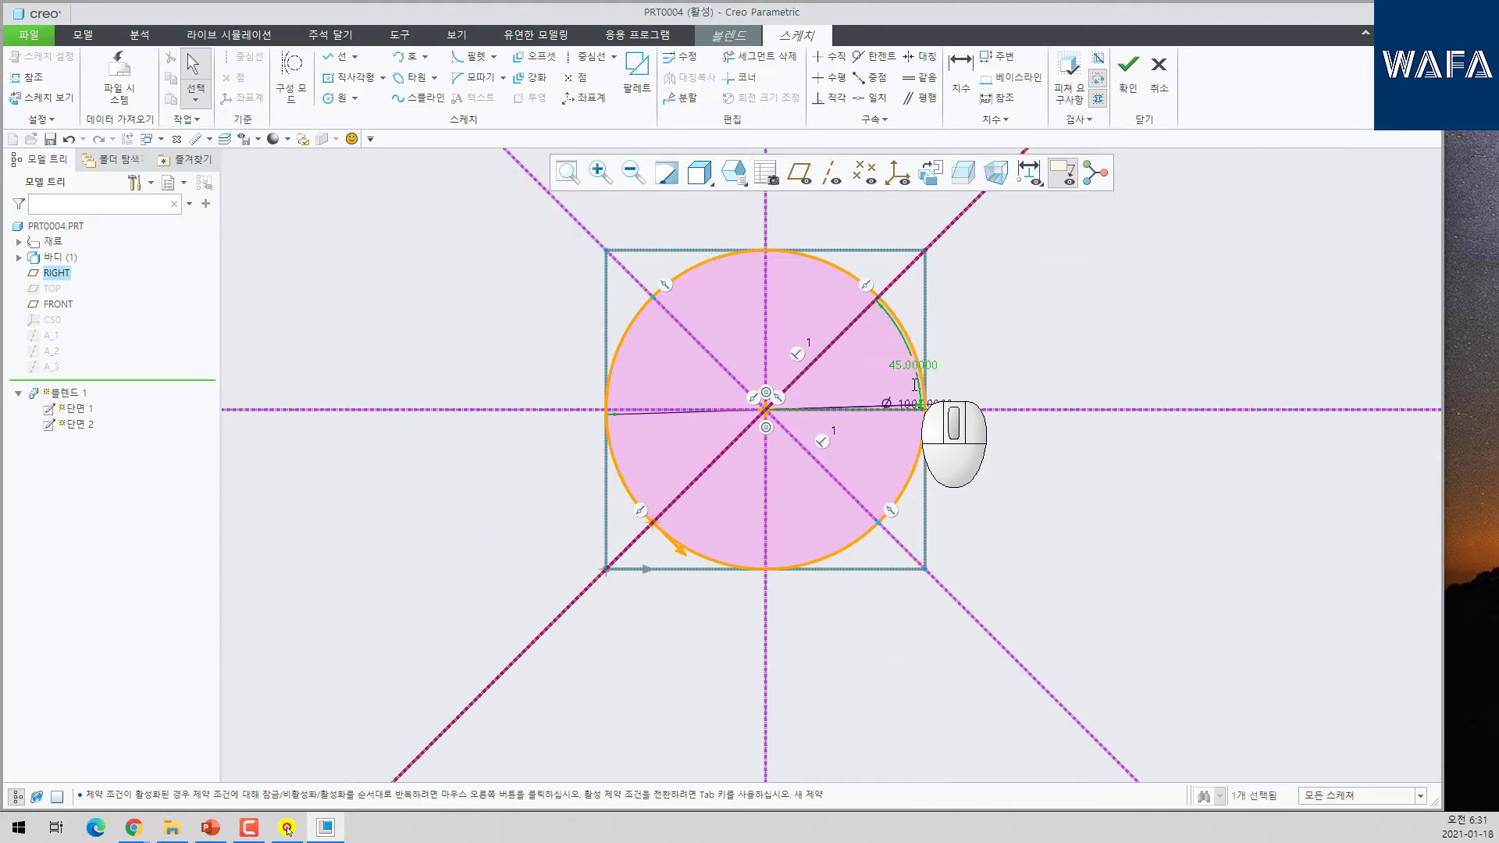
{"action": "left_click", "coordinate": [1129, 69]}
{"action": "middle_click_drag", "start_coordinate": [943, 512], "coordinate": [830, 416]}
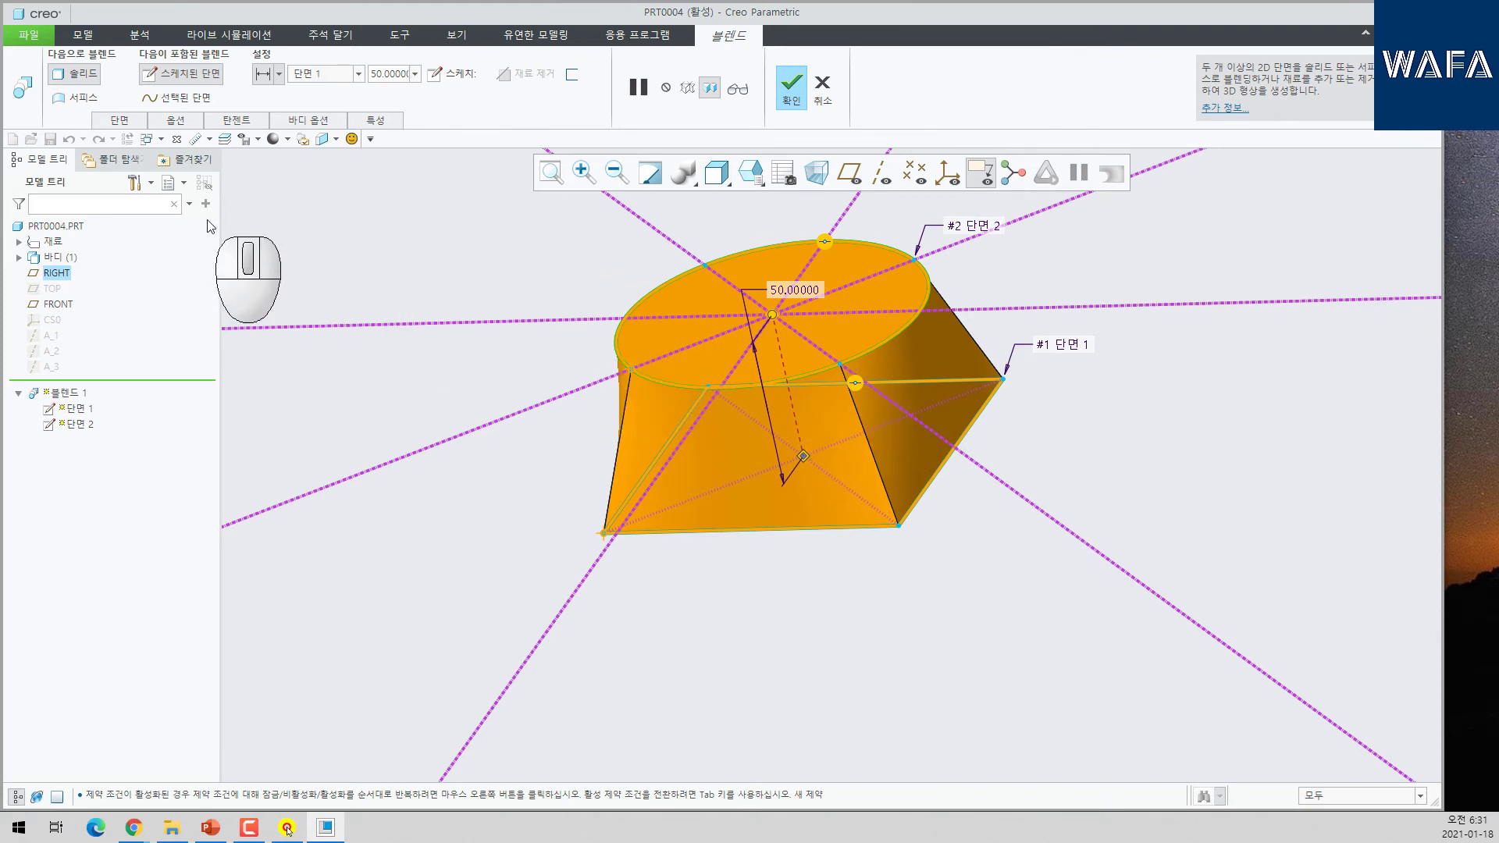
- Insert a third blend section offset 50 from section 2 and open its sketch
{"action": "left_click", "coordinate": [115, 120]}
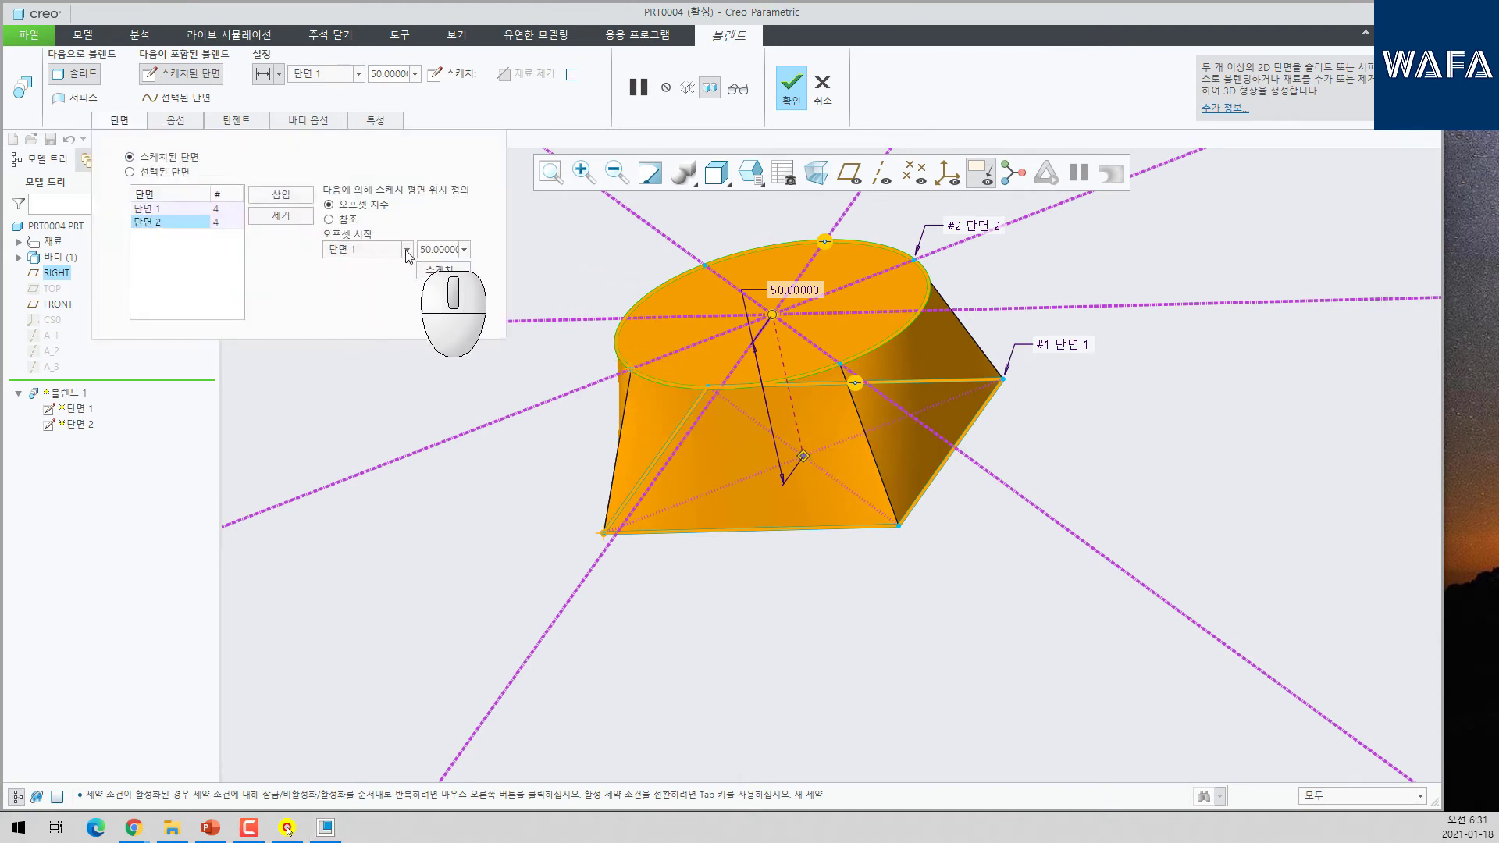
{"action": "left_click", "coordinate": [302, 205]}
{"action": "left_click", "coordinate": [447, 250]}
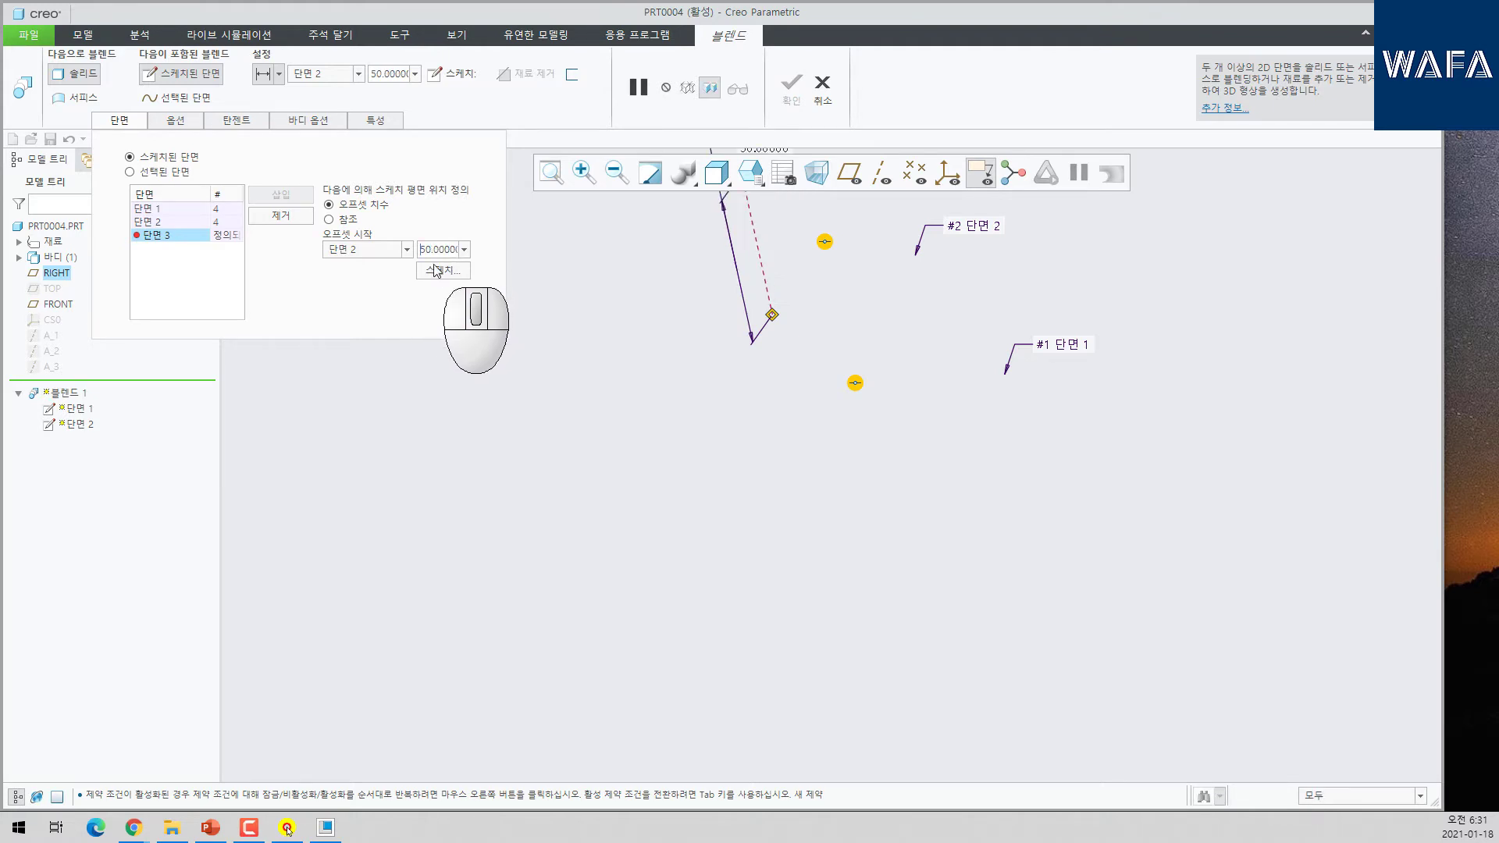
{"action": "left_click", "coordinate": [441, 275]}
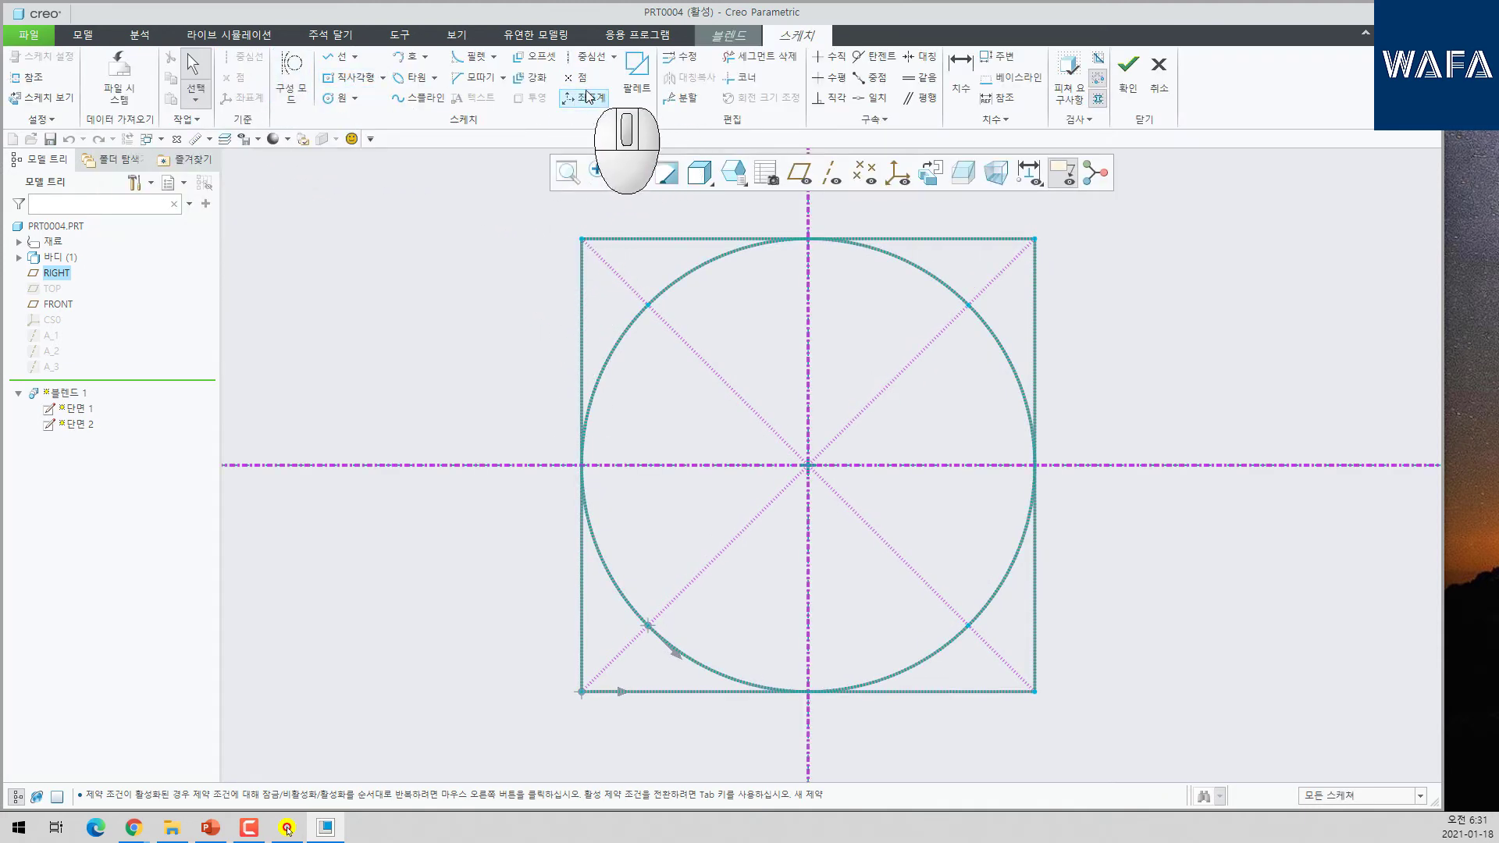
- Place a sketch point at the circle's centre and finish the third section's sketch
{"action": "left_click", "coordinate": [578, 77]}
{"action": "left_click", "coordinate": [809, 465]}
{"action": "middle_click", "coordinate": [946, 522]}
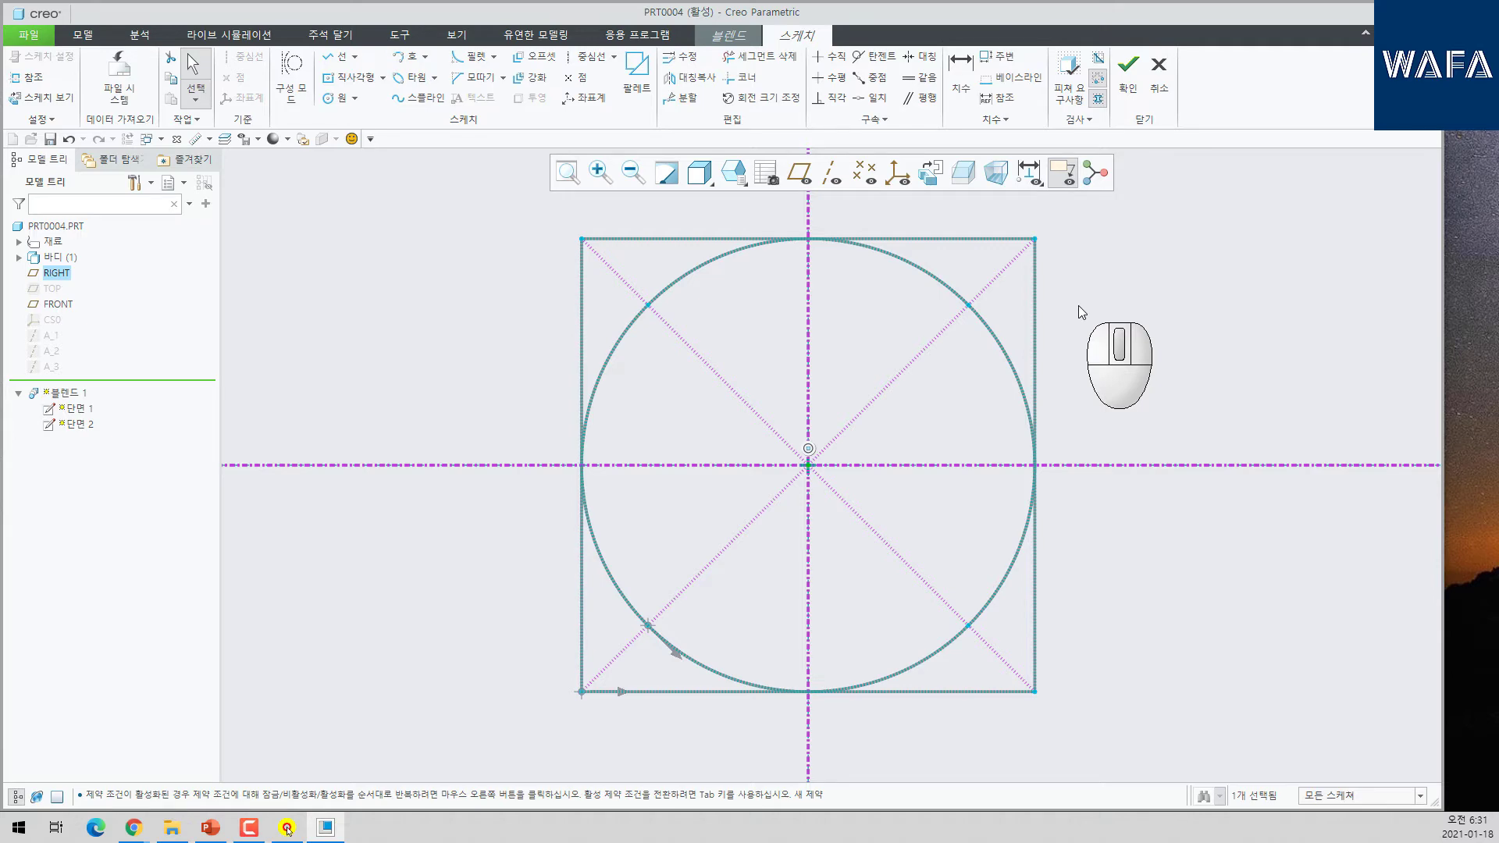
{"action": "left_click", "coordinate": [1128, 78]}
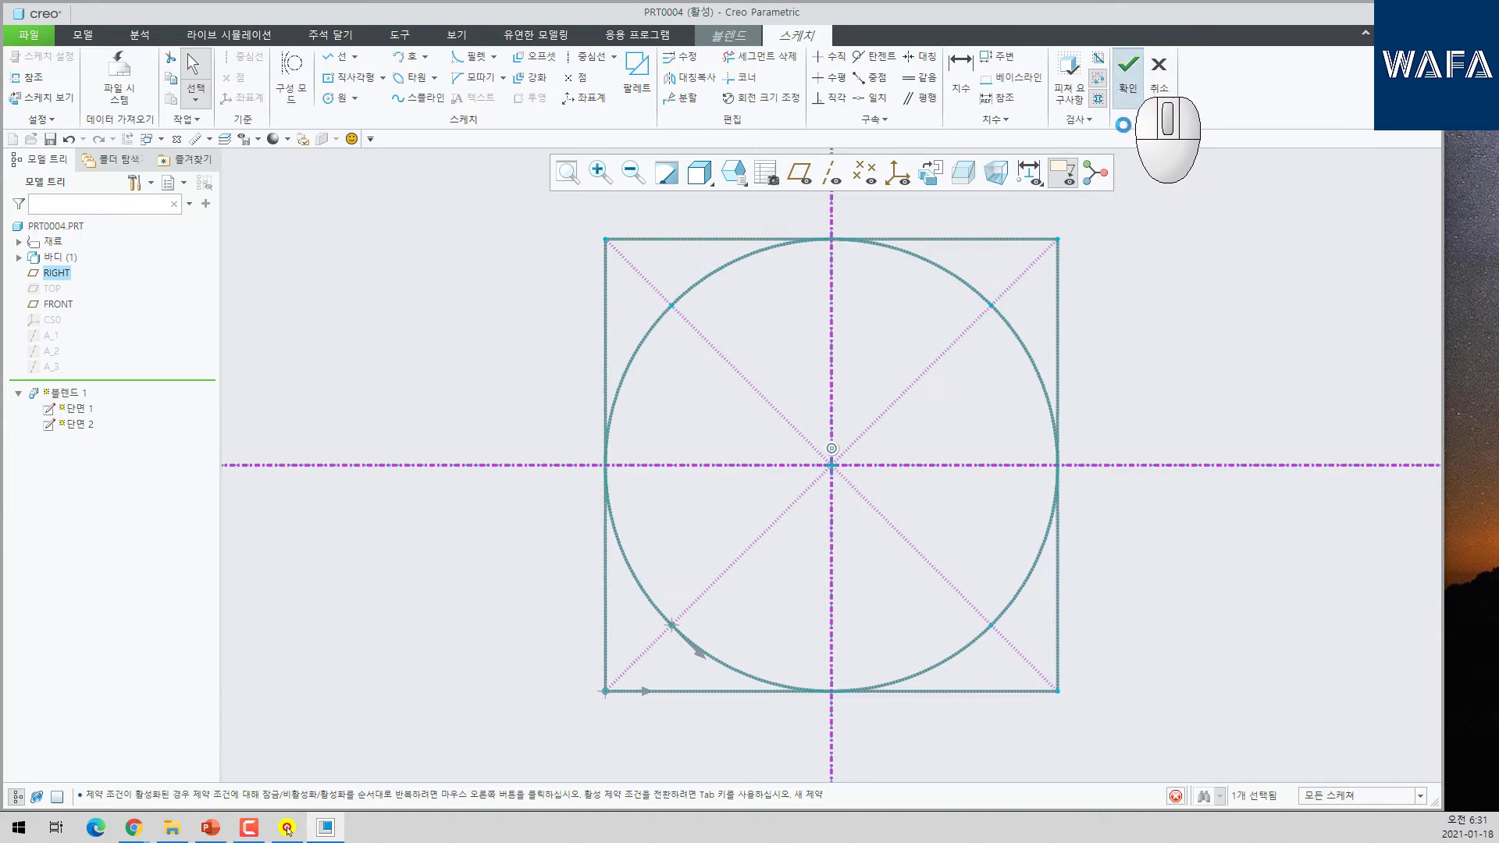
- Try the smooth closure at the blend's apex and set it back to sharp (예리하게)
{"action": "middle_click_drag", "start_coordinate": [987, 301], "coordinate": [840, 342]}
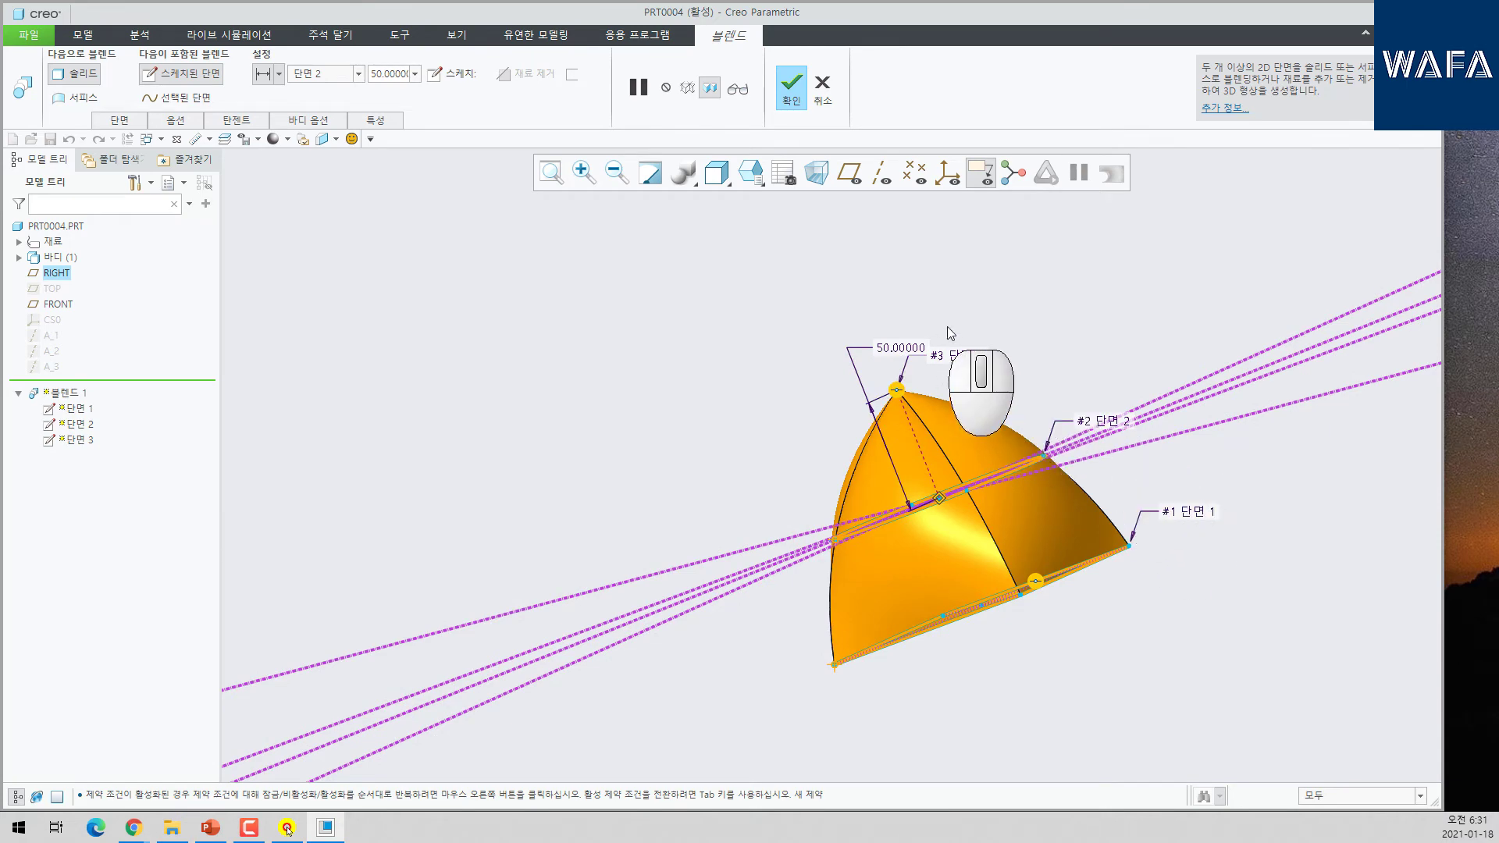
{"action": "middle_click_drag", "start_coordinate": [950, 334], "coordinate": [984, 339]}
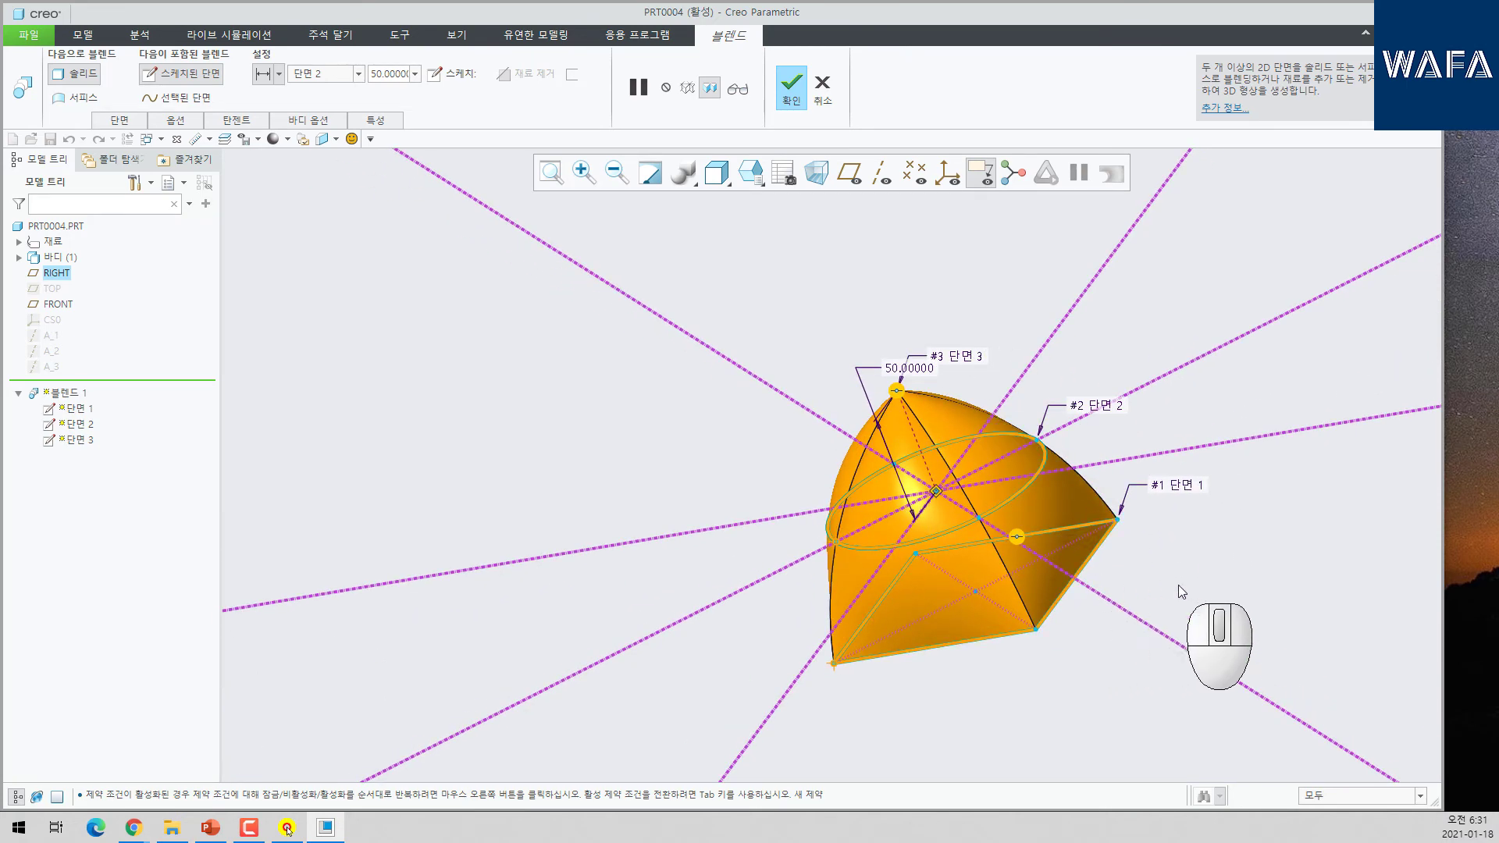
{"action": "middle_click_drag", "start_coordinate": [1072, 639], "coordinate": [1147, 603]}
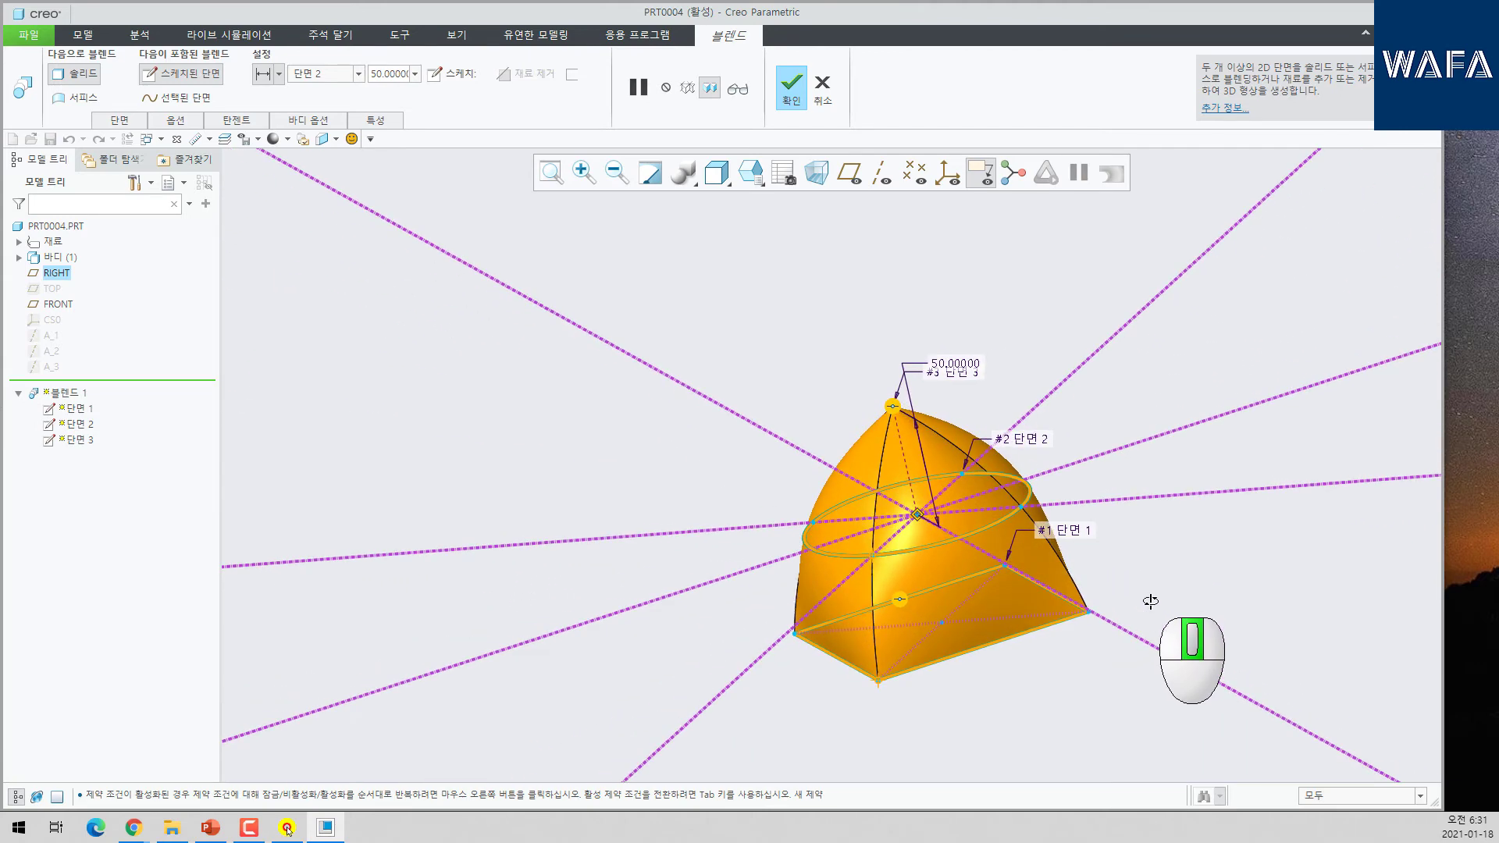
{"action": "right_click", "coordinate": [892, 408]}
{"action": "left_click", "coordinate": [932, 431]}
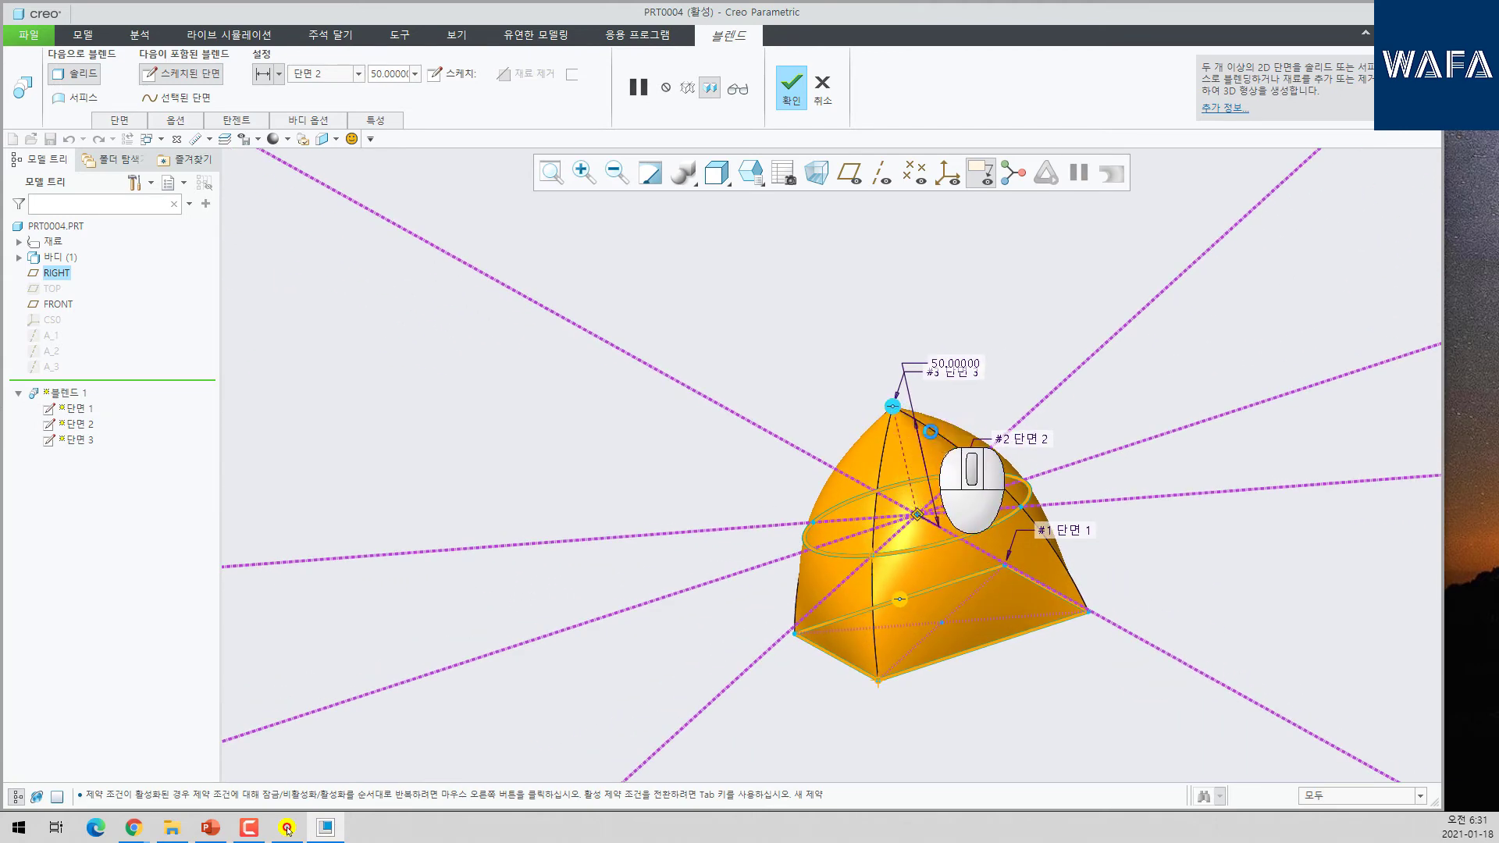
{"action": "right_click", "coordinate": [892, 407]}
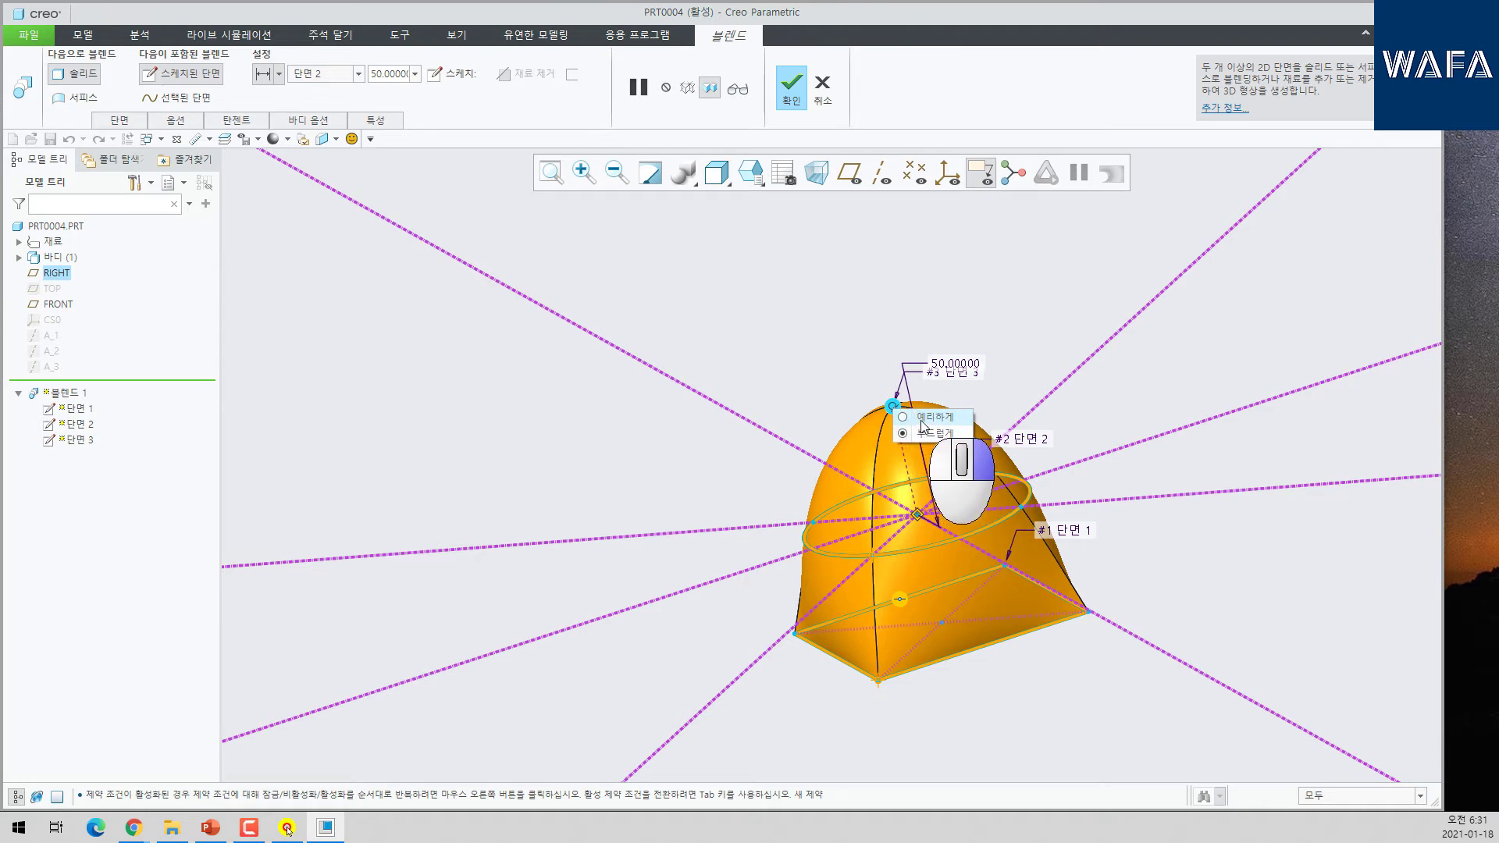
{"action": "left_click", "coordinate": [920, 417]}
- Try the normal (수직) boundary condition at the square base section and complete the blend
{"action": "right_click", "coordinate": [900, 601]}
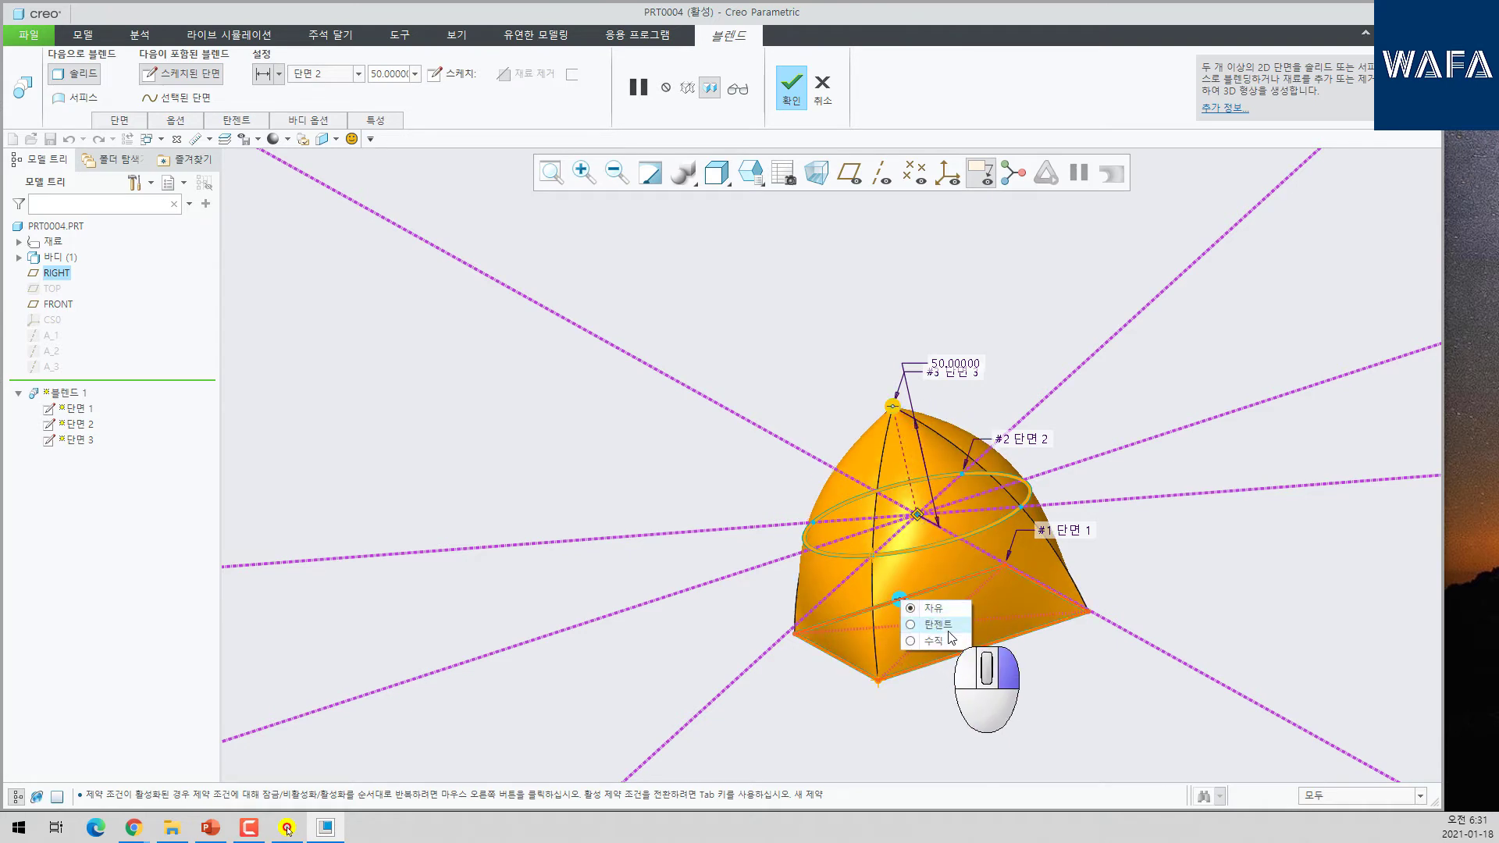
{"action": "left_click", "coordinate": [929, 625]}
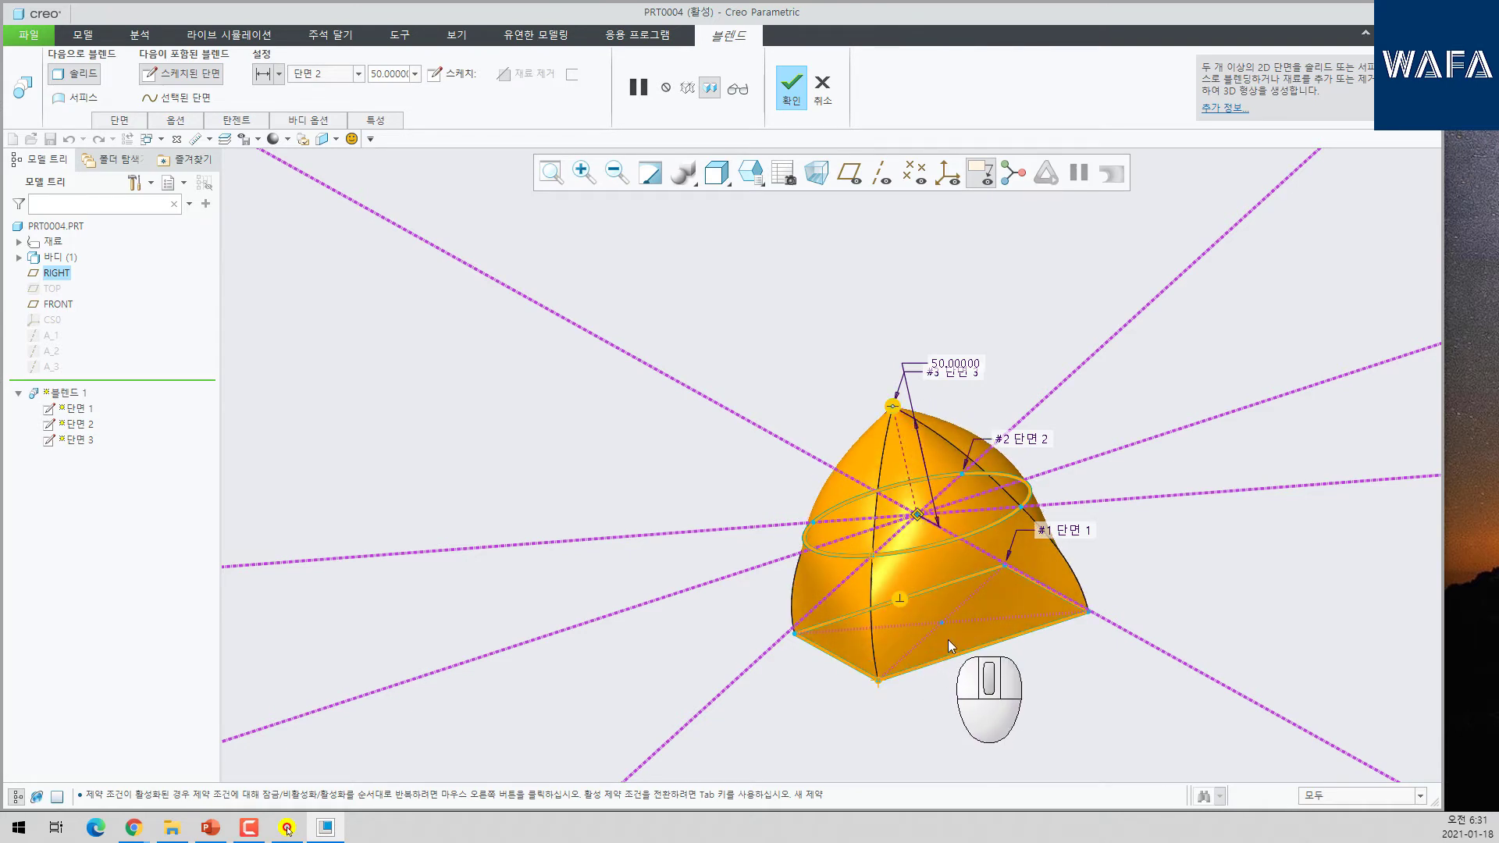
{"action": "right_click", "coordinate": [902, 602]}
{"action": "middle_click", "coordinate": [541, 439]}
{"action": "left_click", "coordinate": [539, 434]}
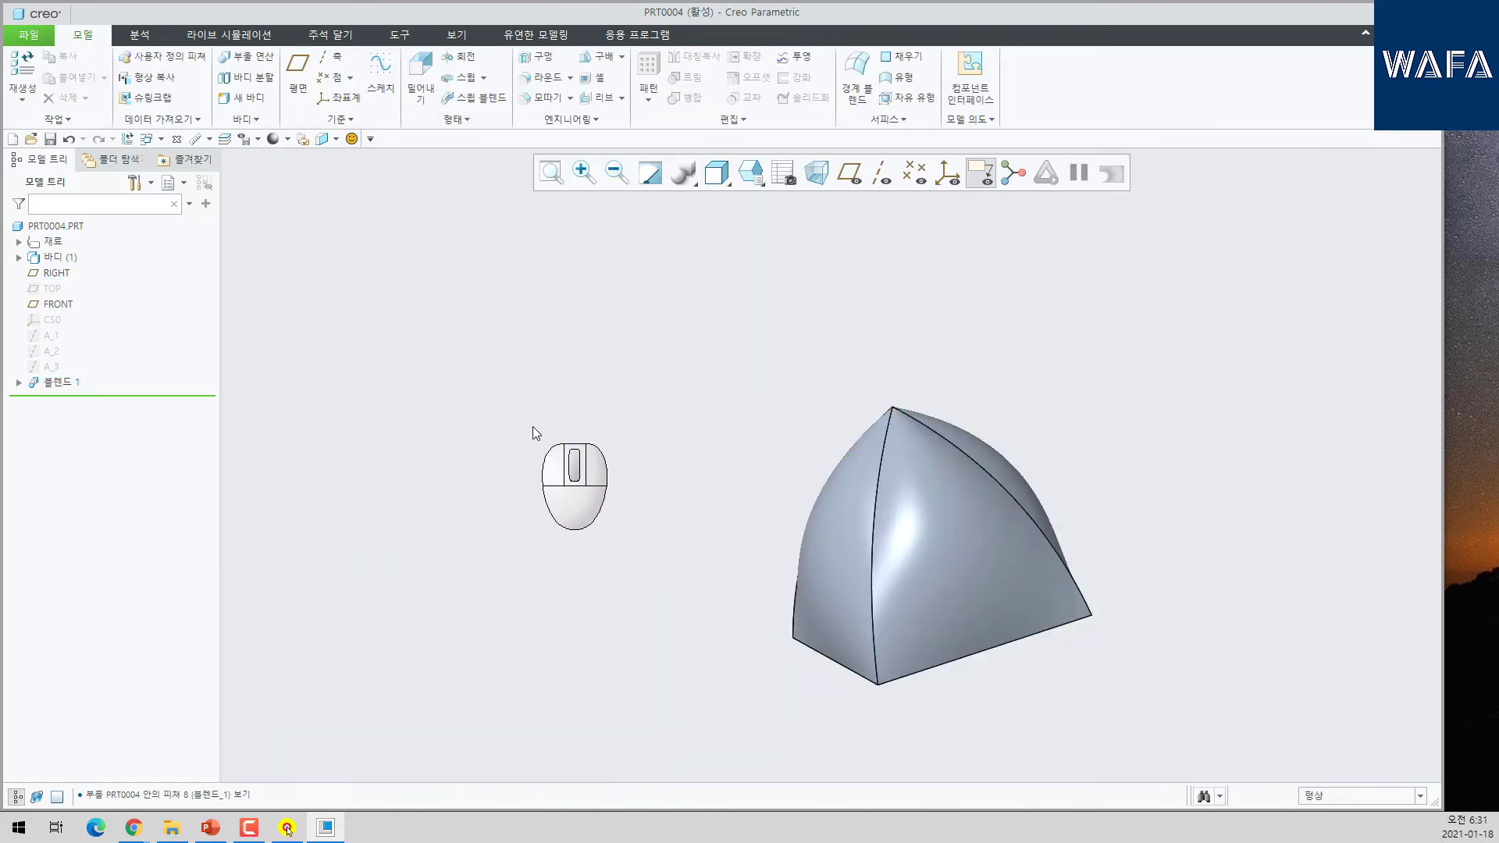
- Show the part in its default orientation and delete the blend feature, accepting the deletion
{"action": "key", "text": "ctrl+d"}
{"action": "left_click", "coordinate": [288, 829]}
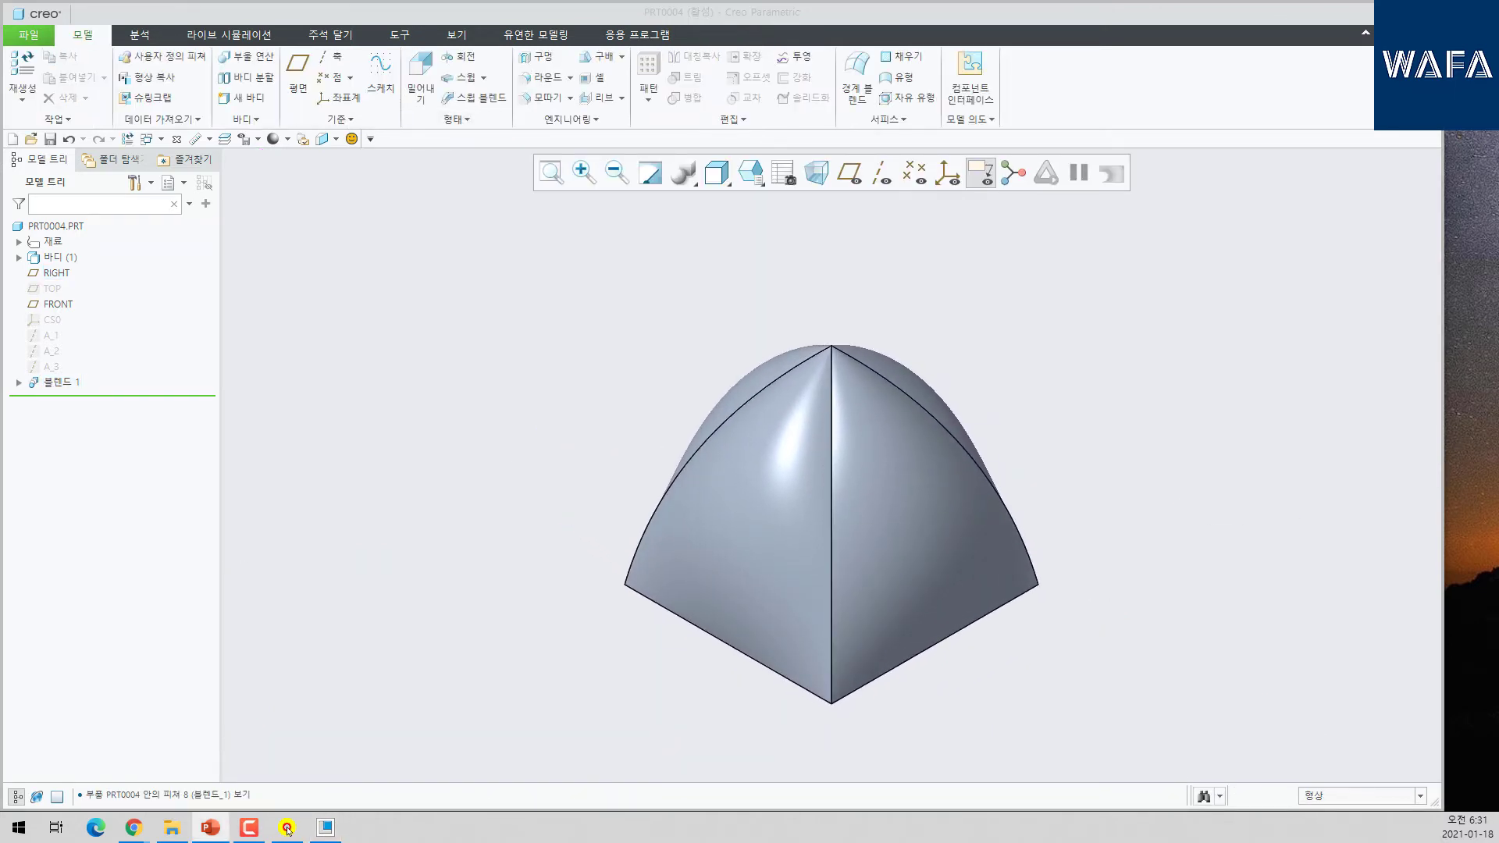
{"action": "left_click", "coordinate": [148, 382]}
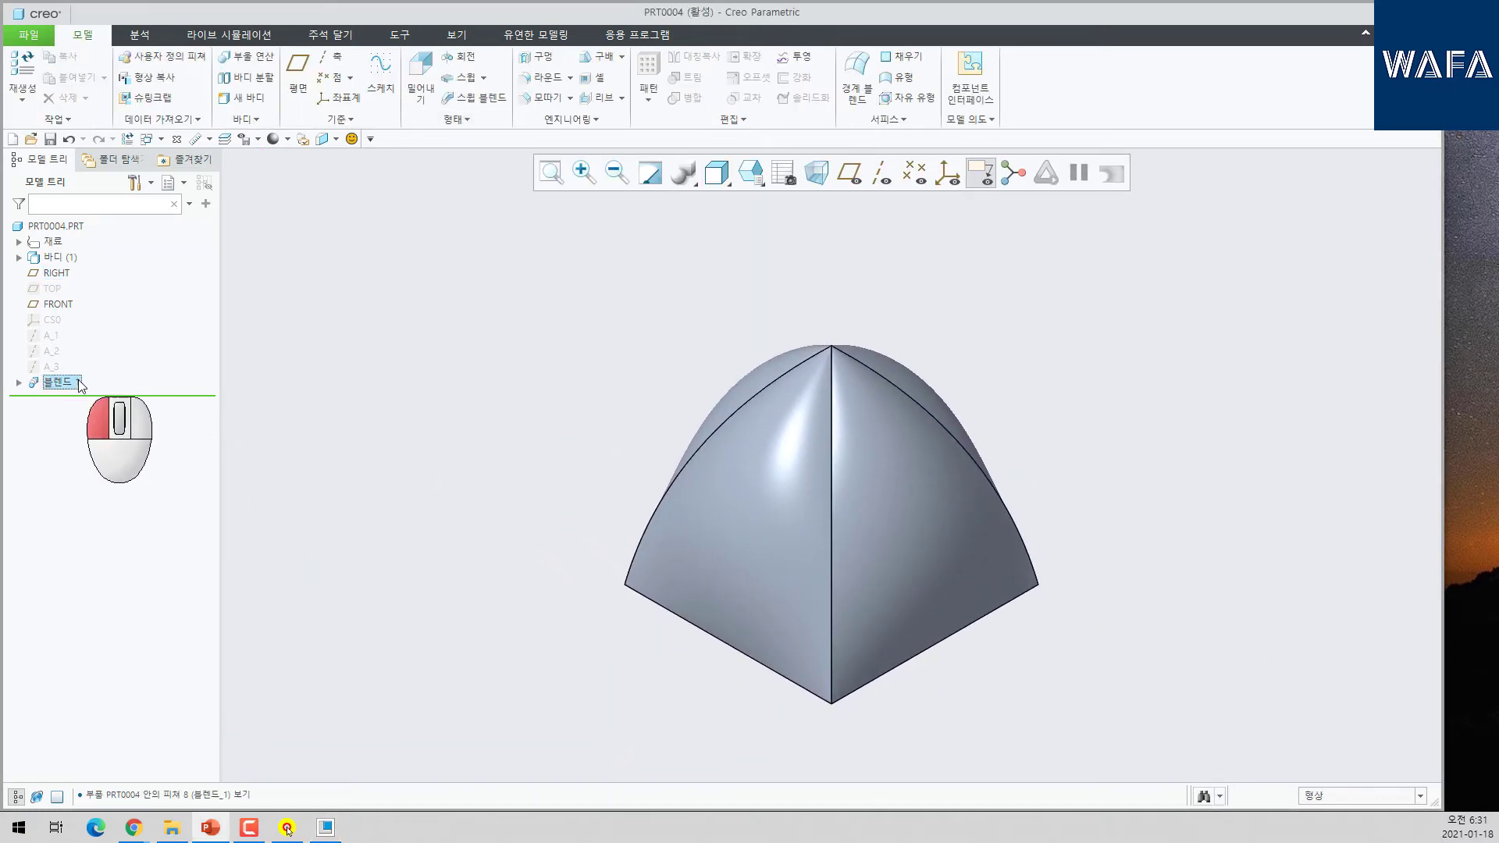
{"action": "left_click", "coordinate": [702, 434]}
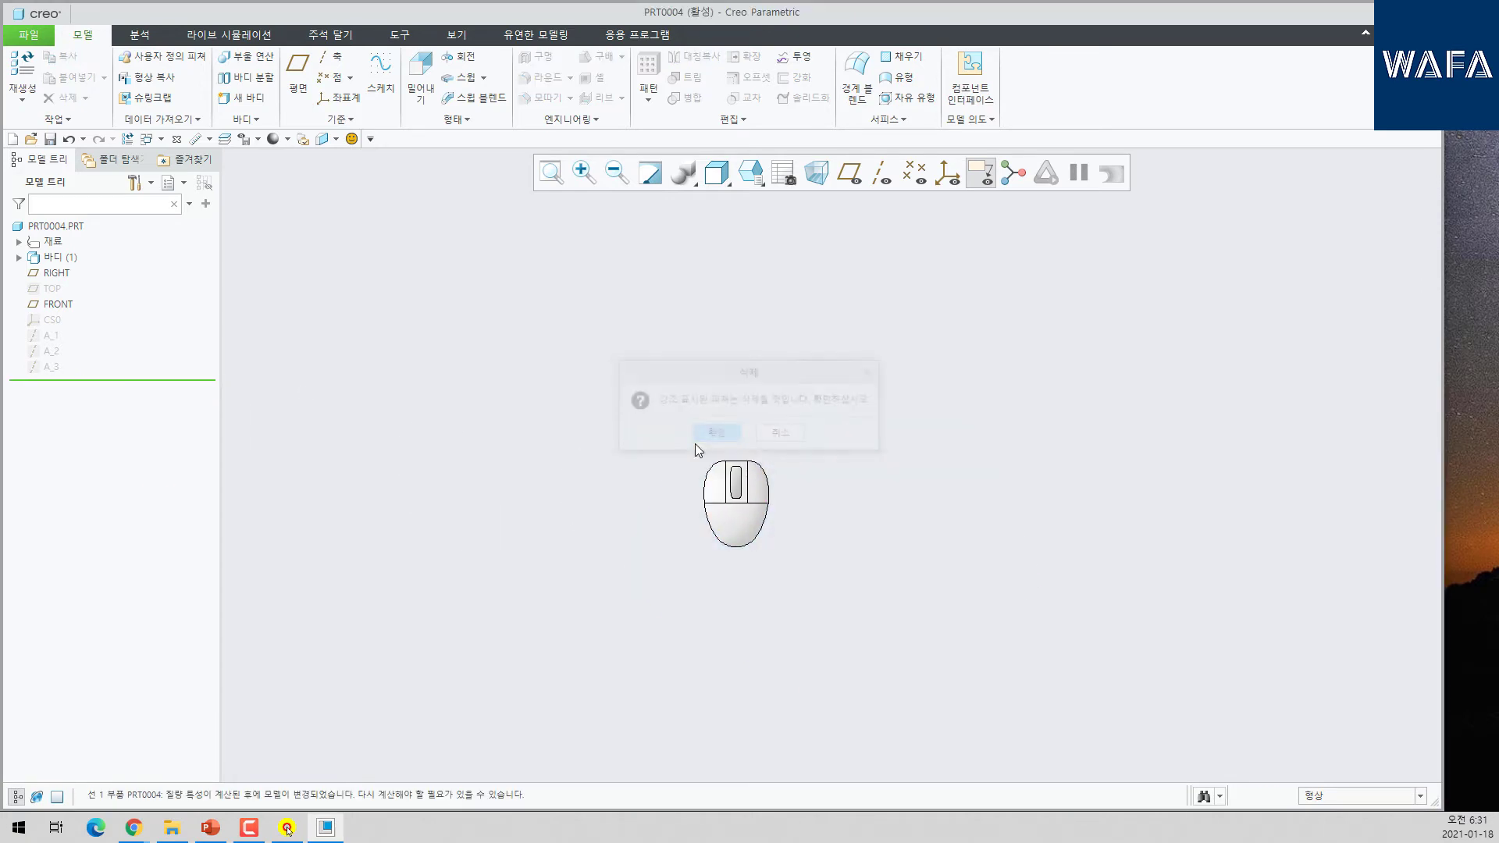
- Switch to PowerPoint and bring the slide with the R200 tapered arc drawing into view over the model
{"action": "left_click_drag", "start_coordinate": [1498, 54], "coordinate": [1015, 64]}
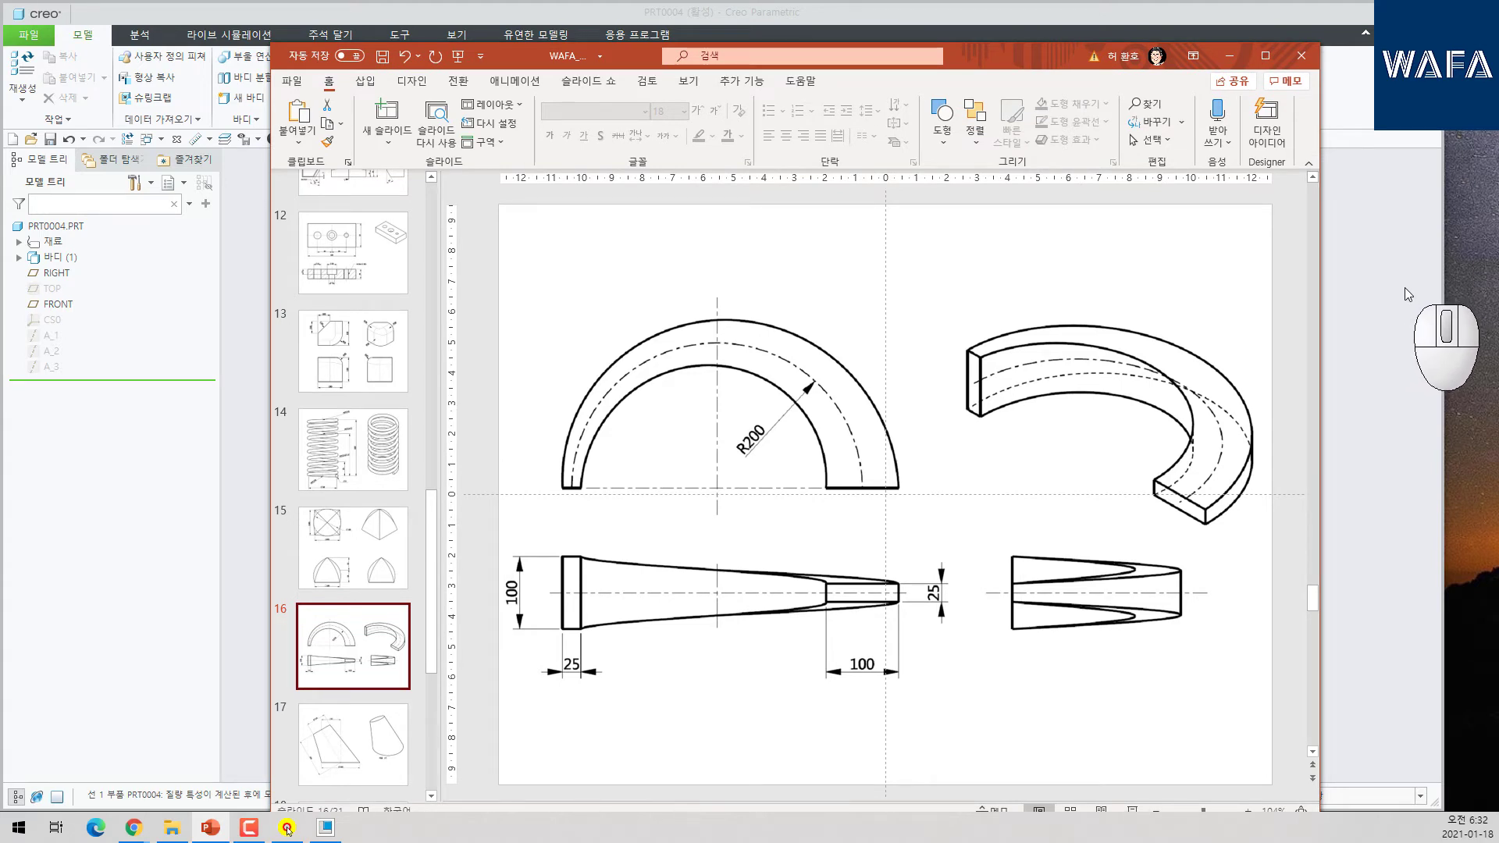
- Move the PowerPoint drawing window off the model, return to Creo and start a sketch on the RIGHT plane
{"action": "left_click_drag", "start_coordinate": [1027, 56], "coordinate": [1498, 72]}
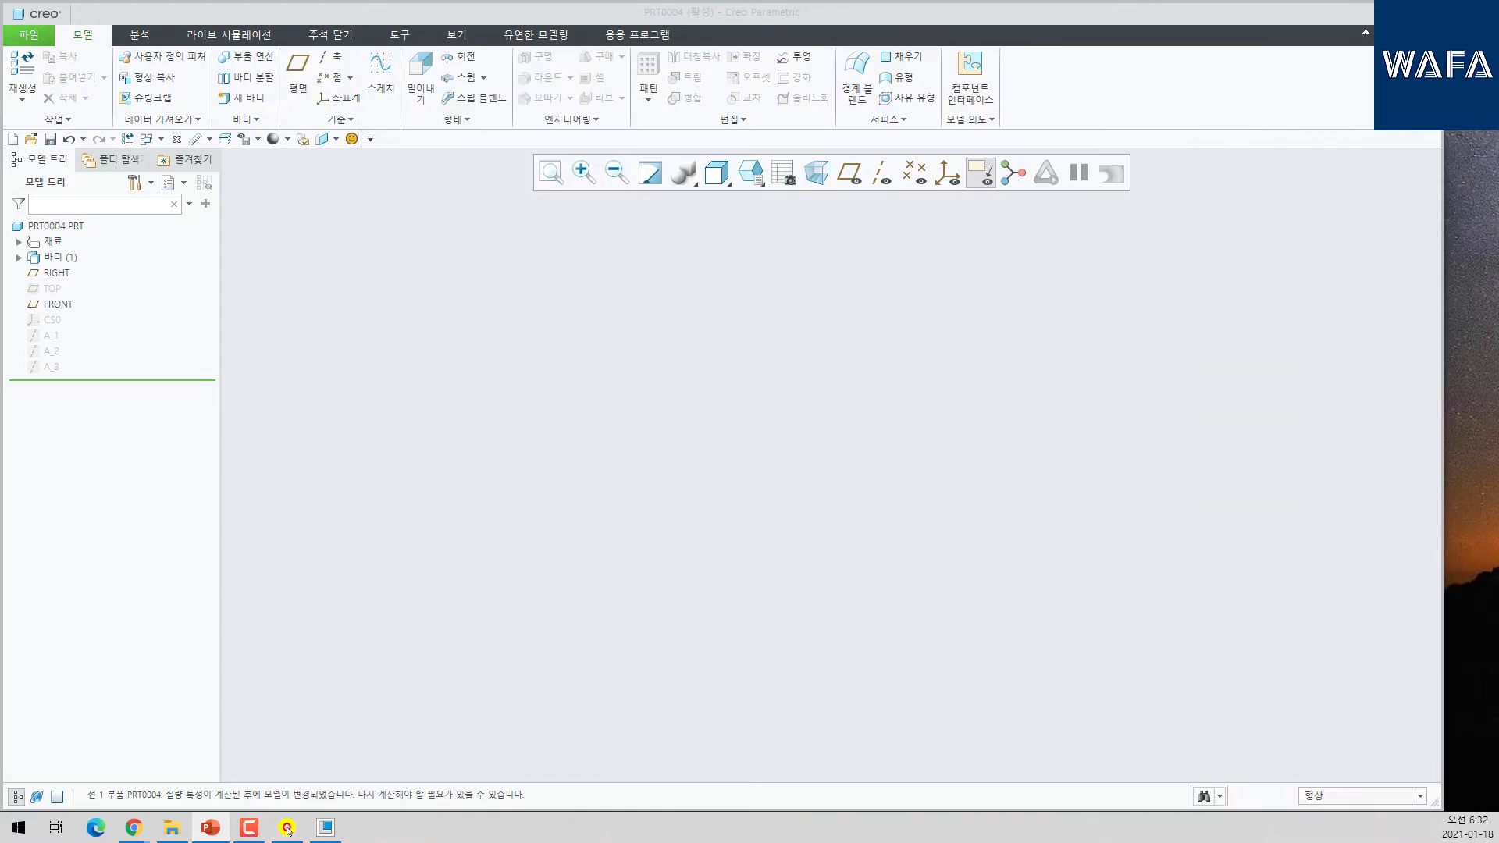
{"action": "left_click", "coordinate": [509, 400]}
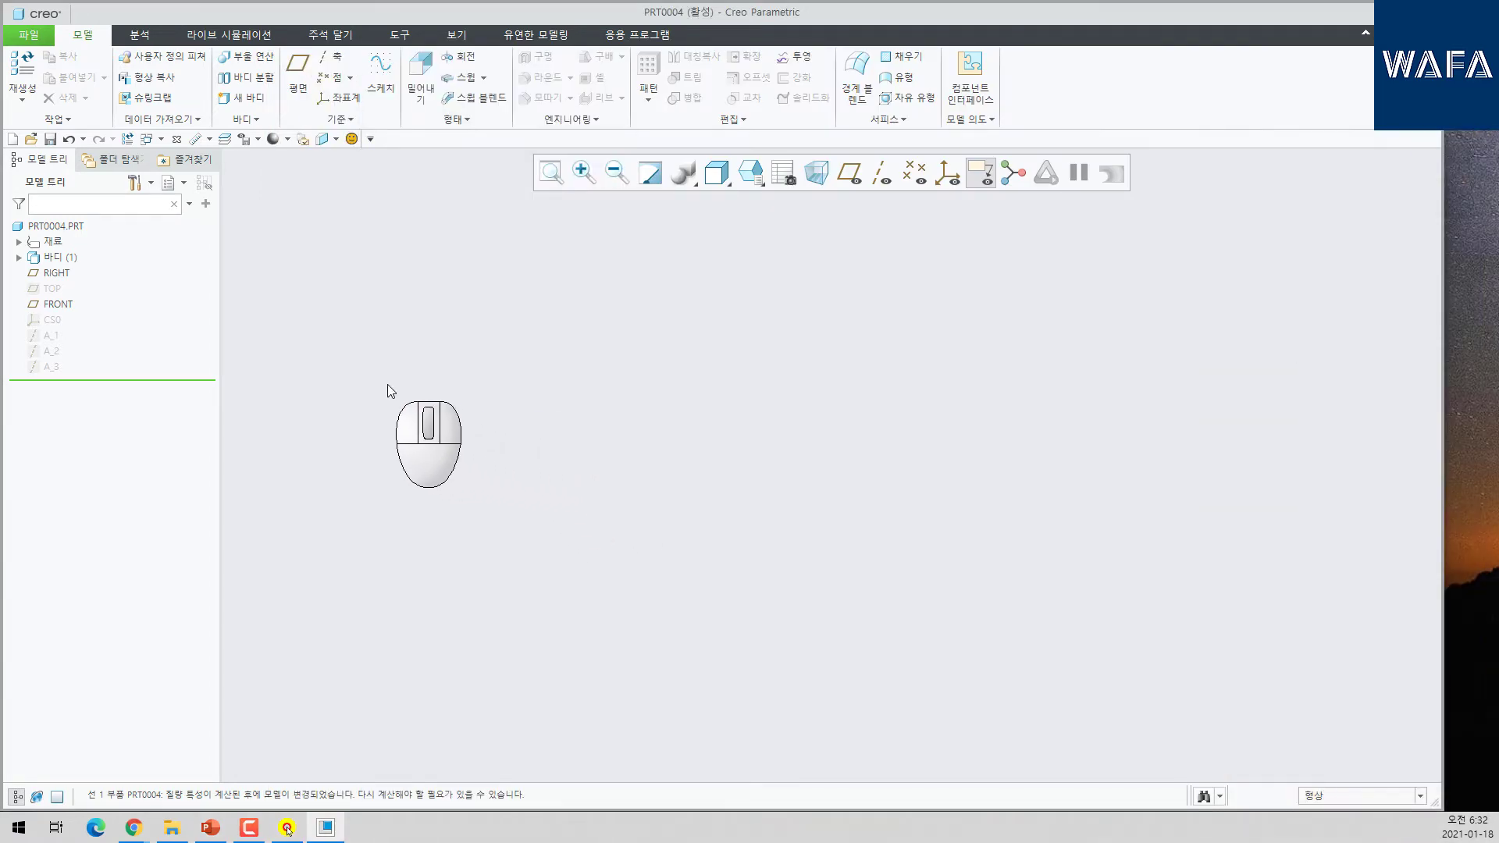
{"action": "left_click", "coordinate": [380, 74]}
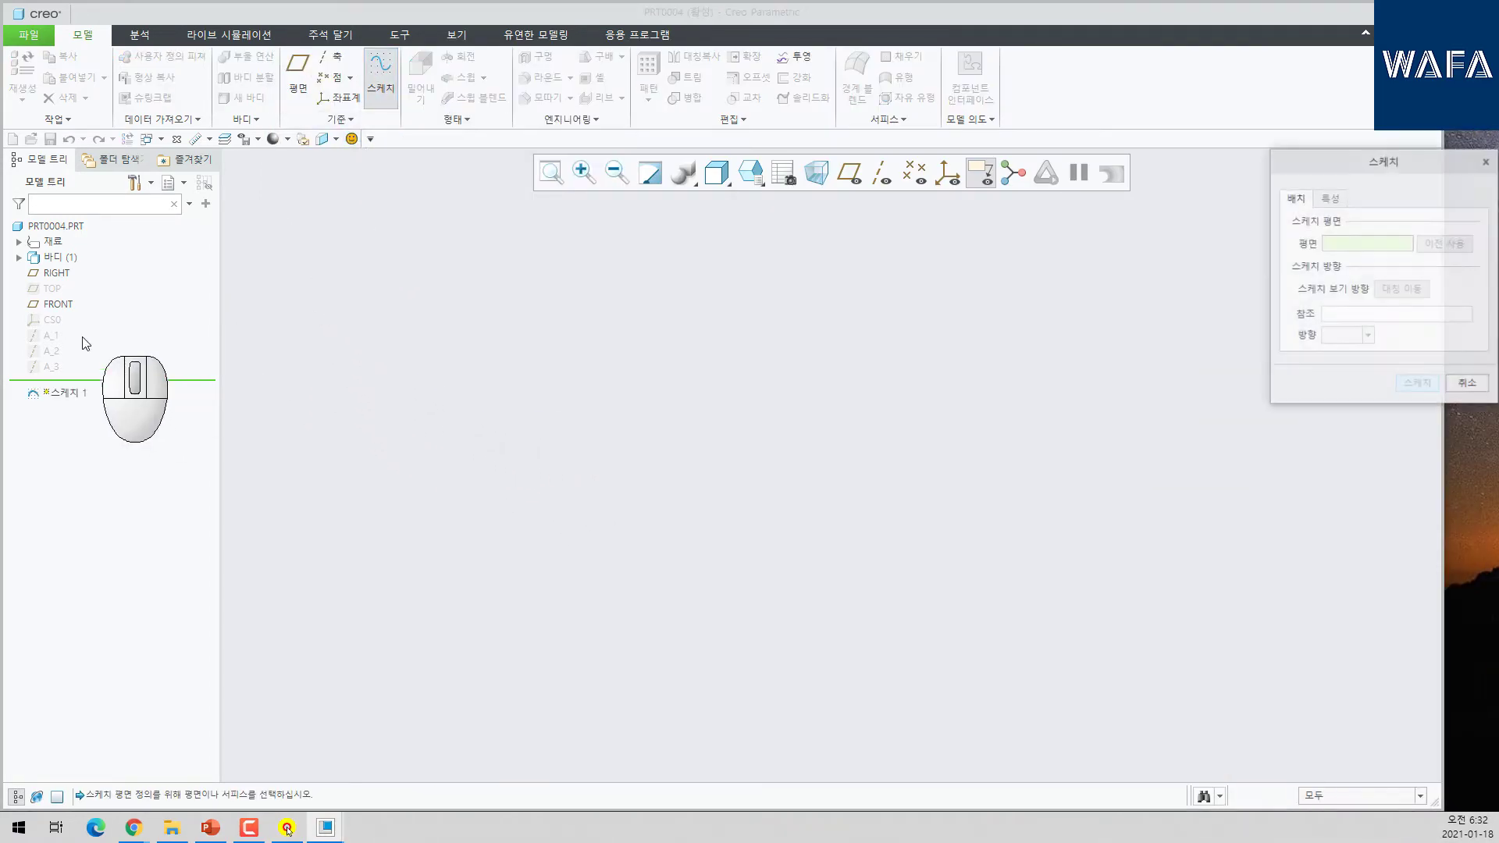
{"action": "left_click", "coordinate": [57, 272]}
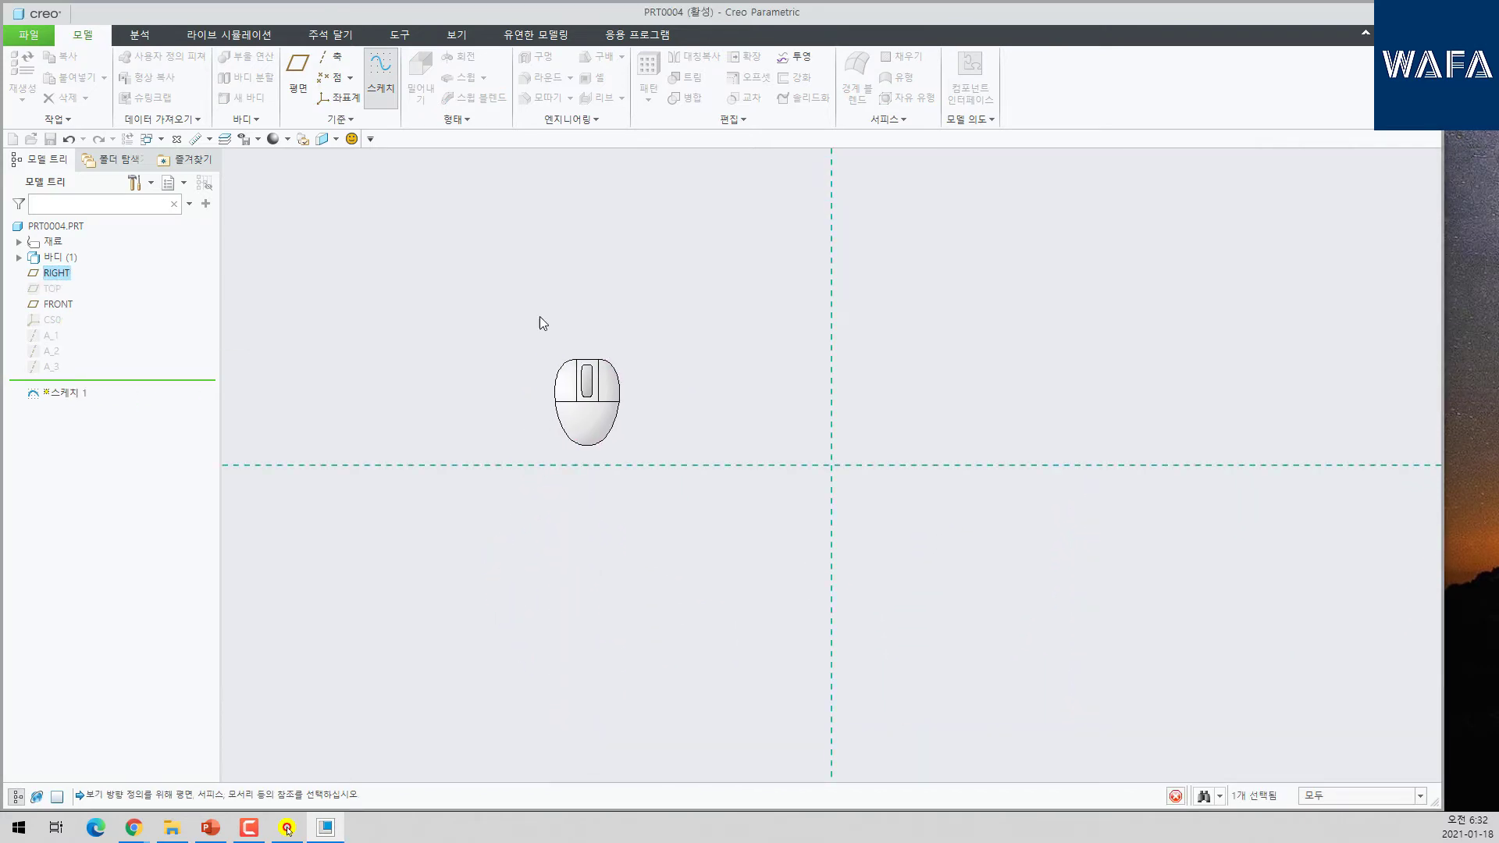
- Sketch an upper semicircular arc centred on the origin with both endpoints on the horizontal reference
{"action": "left_click", "coordinate": [428, 57]}
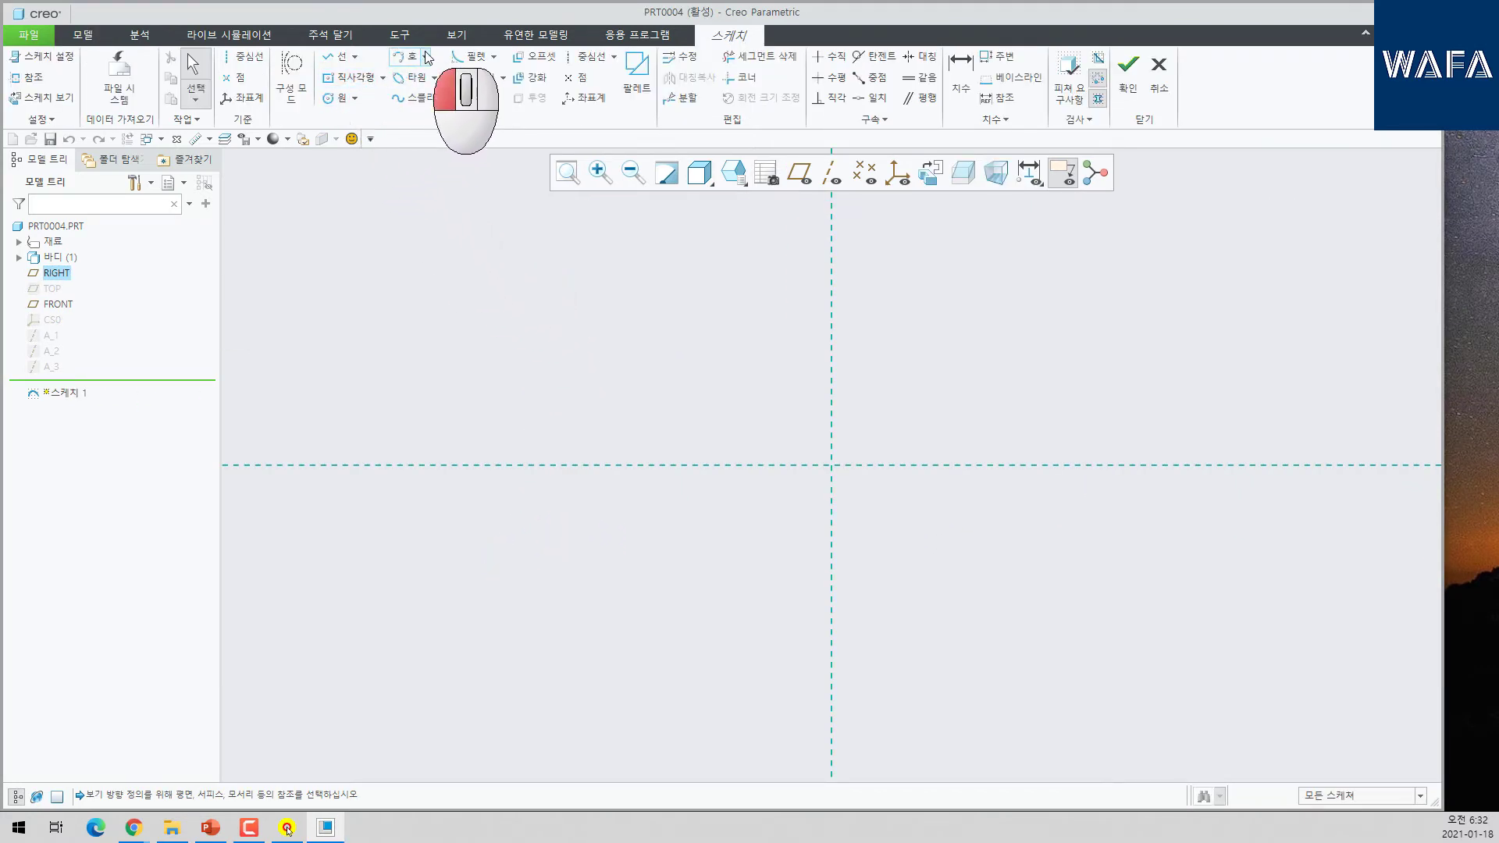
{"action": "left_click", "coordinate": [449, 98]}
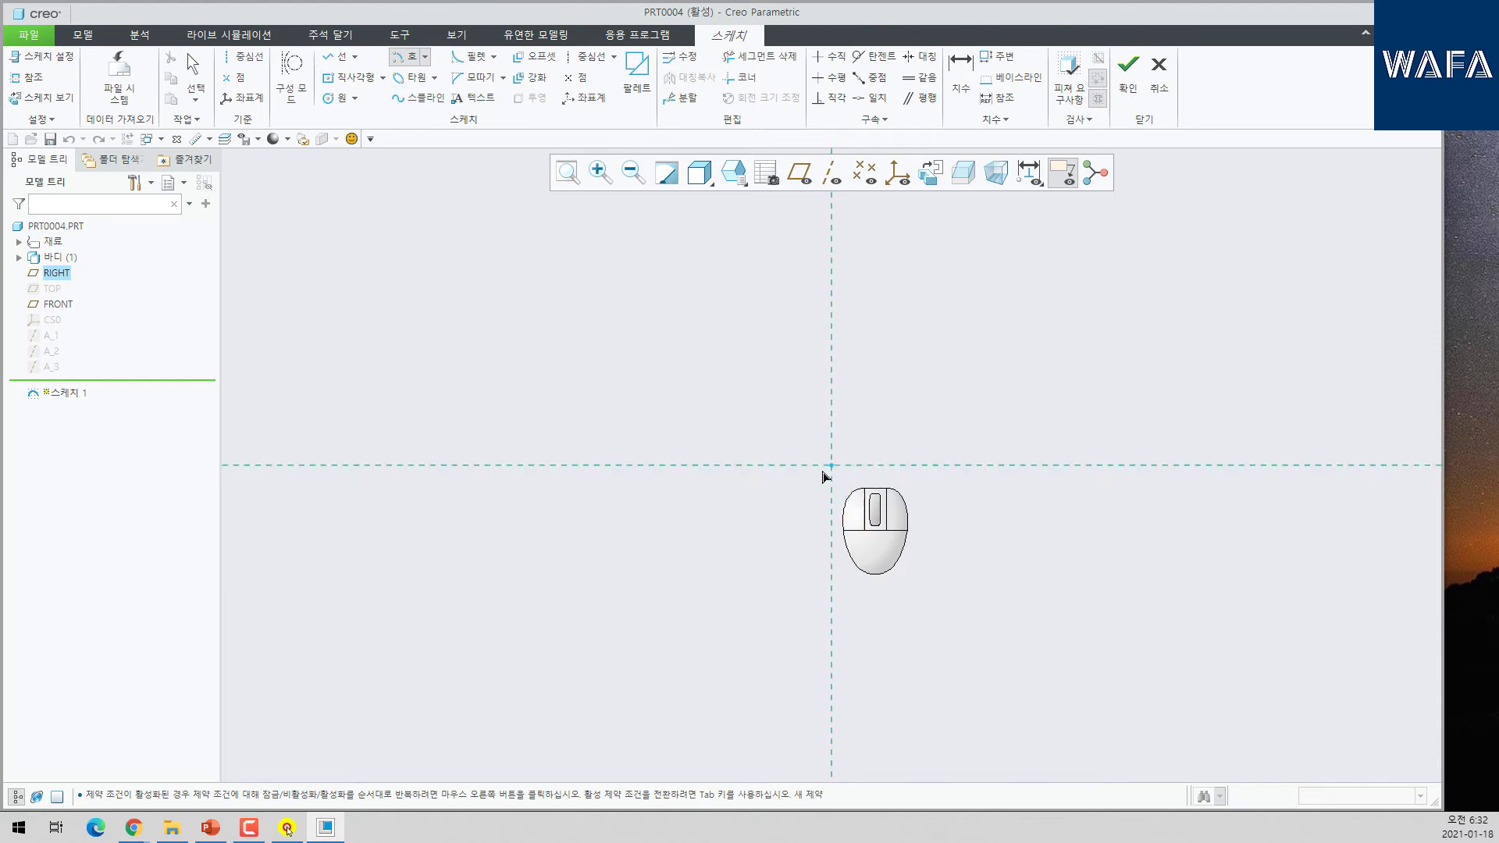
{"action": "left_click", "coordinate": [831, 466]}
{"action": "left_click", "coordinate": [606, 463]}
{"action": "left_click", "coordinate": [1010, 479]}
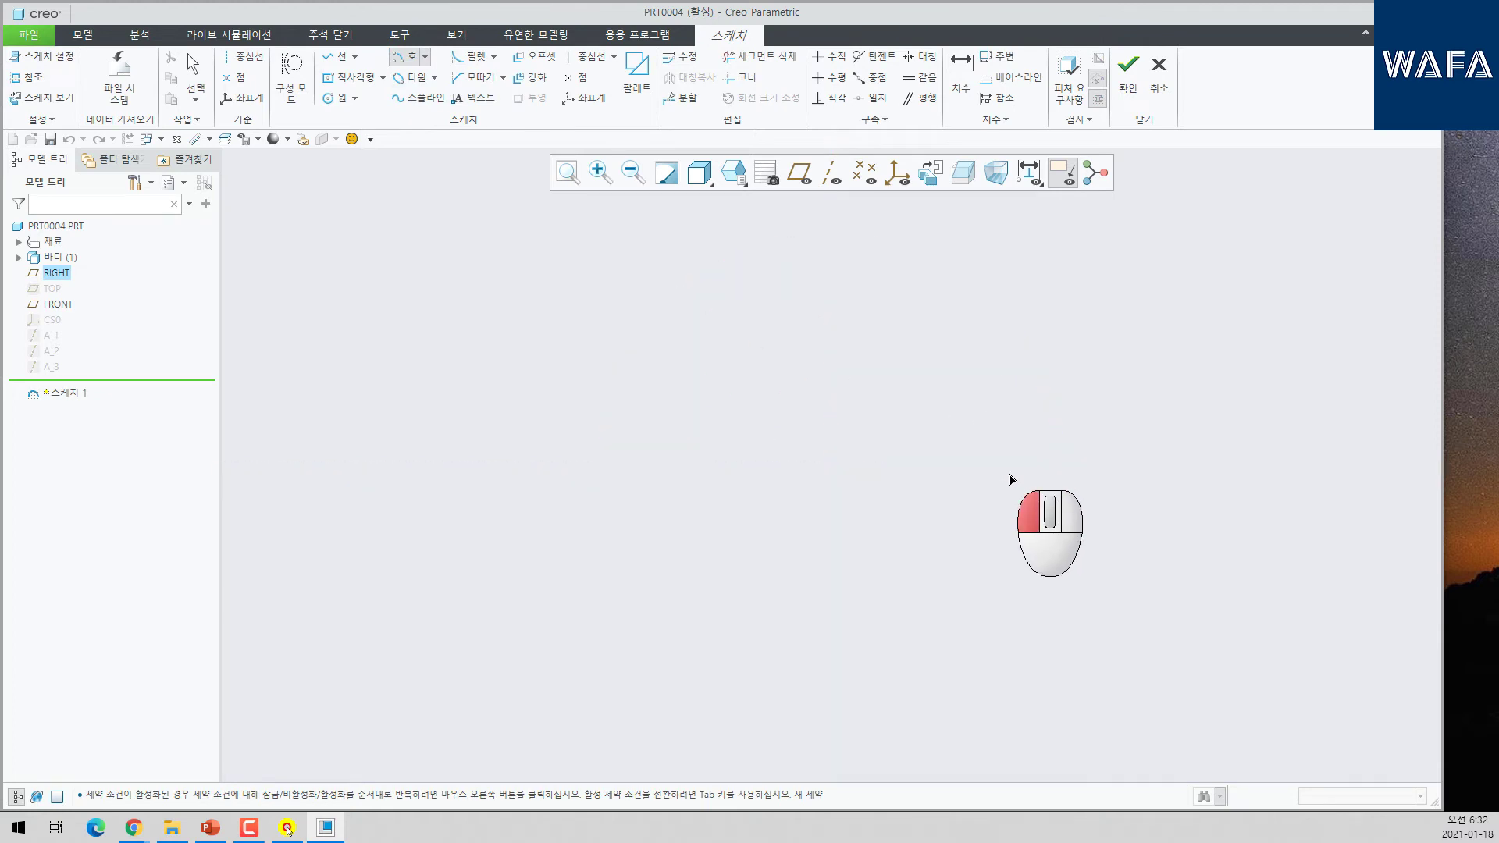
{"action": "middle_click", "coordinate": [1099, 396]}
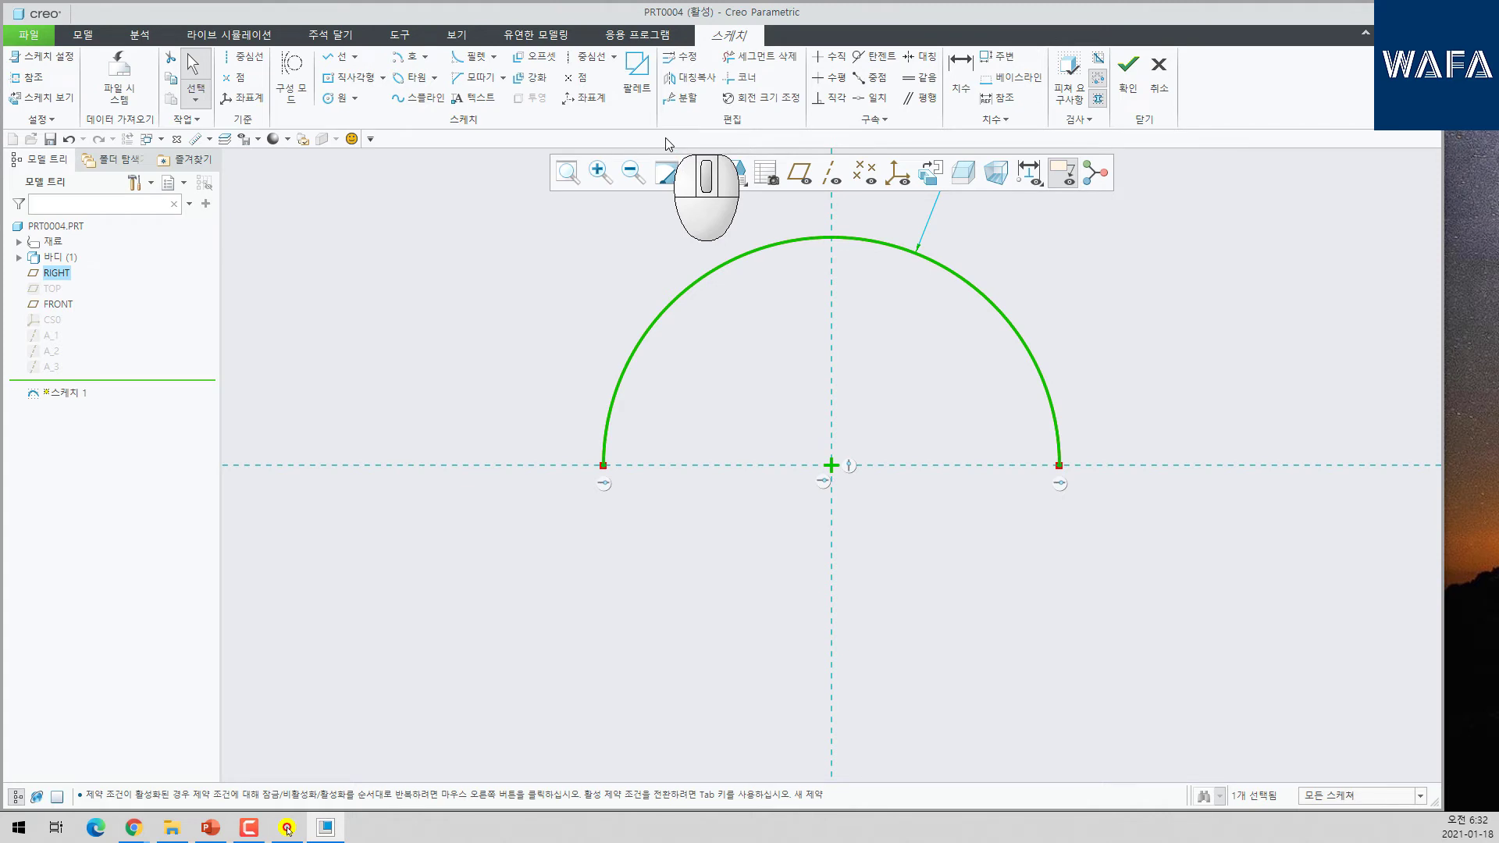
- Dimension the arc with a radius of 200 mm and finish the sketch
{"action": "key", "text": "d"}
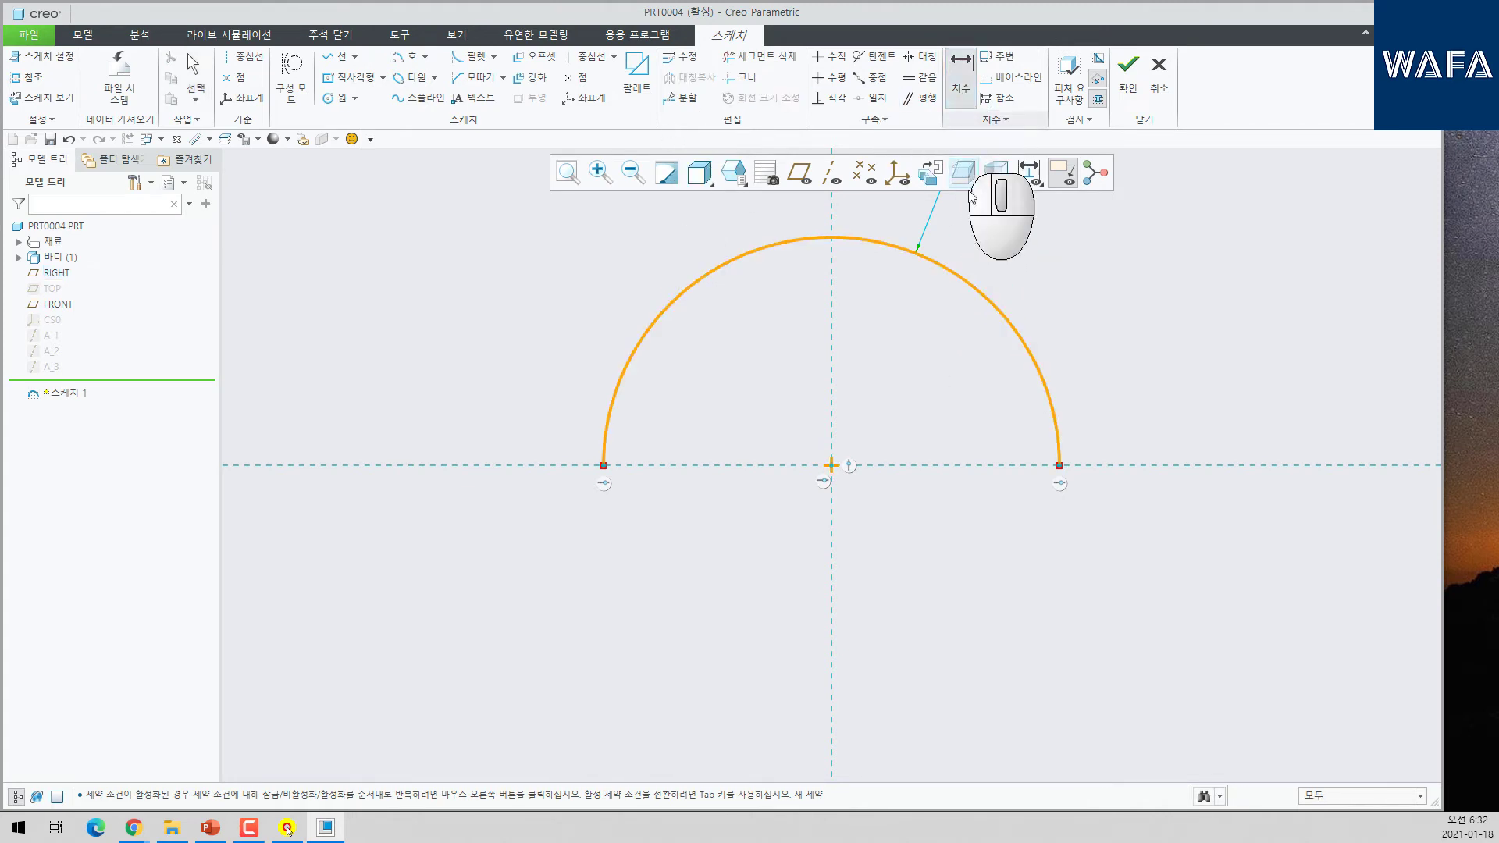
{"action": "left_click", "coordinate": [1038, 367]}
{"action": "middle_click", "coordinate": [1101, 348]}
{"action": "type", "text": "2"}
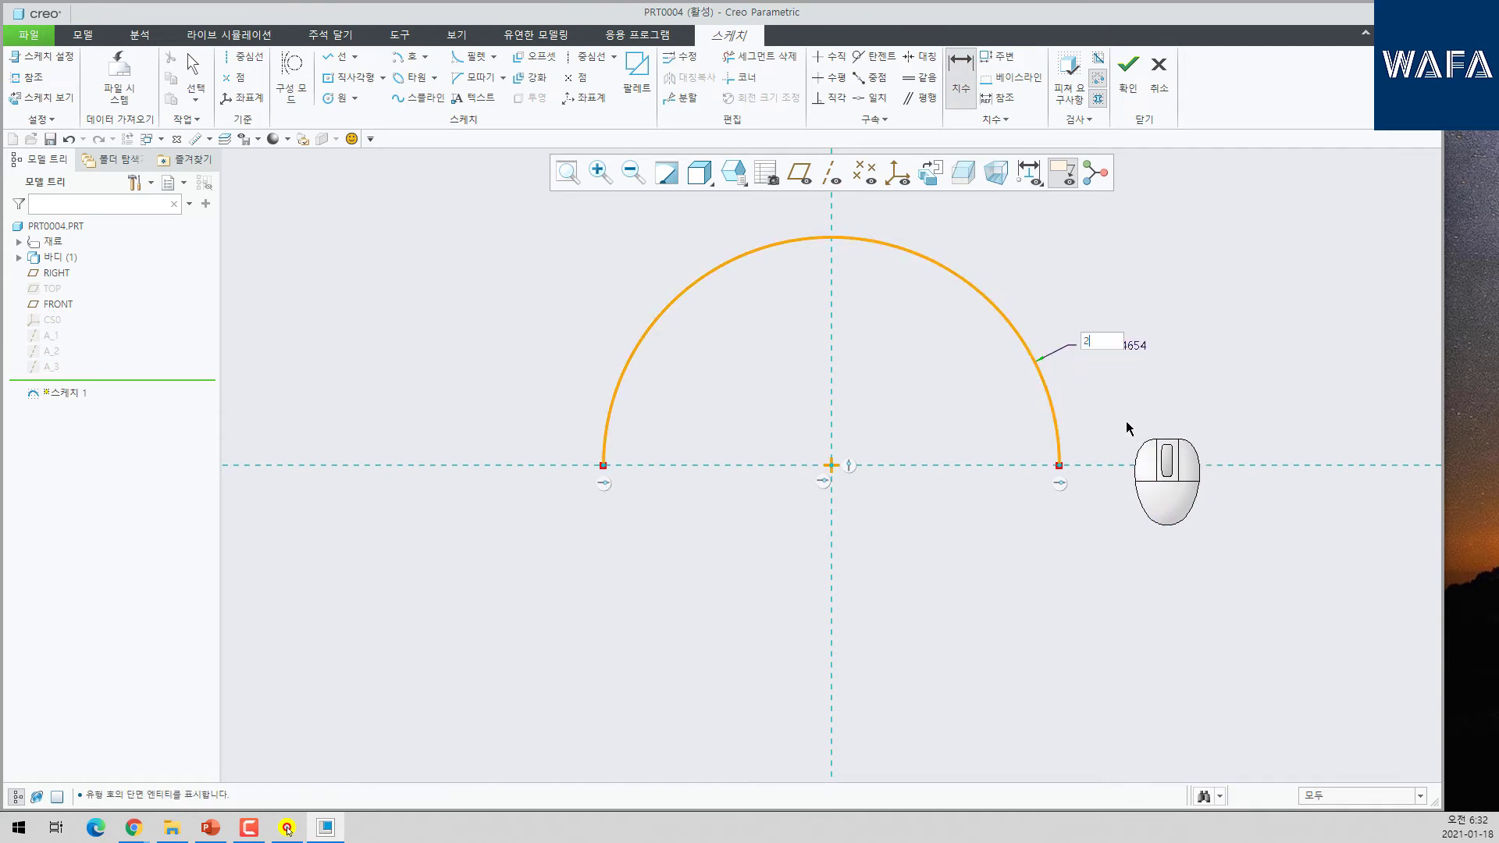
{"action": "type", "text": "00"}
{"action": "key", "text": "Return"}
{"action": "left_click", "coordinate": [1128, 67]}
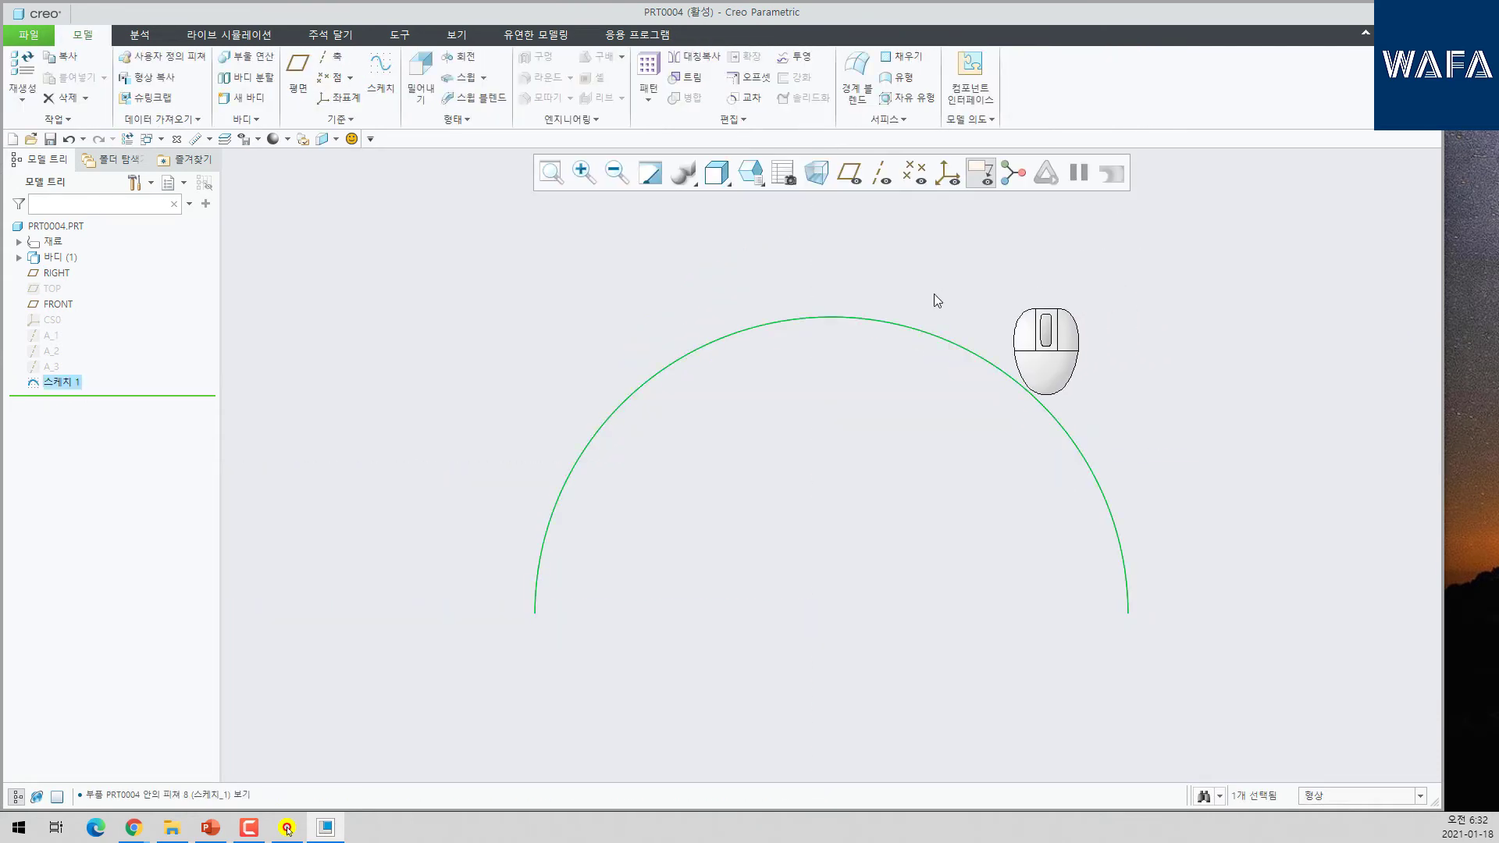
- Start a swept blend (스윕 블렌드) along the arc and open the first section's sketch at the start point
{"action": "left_click", "coordinate": [473, 97]}
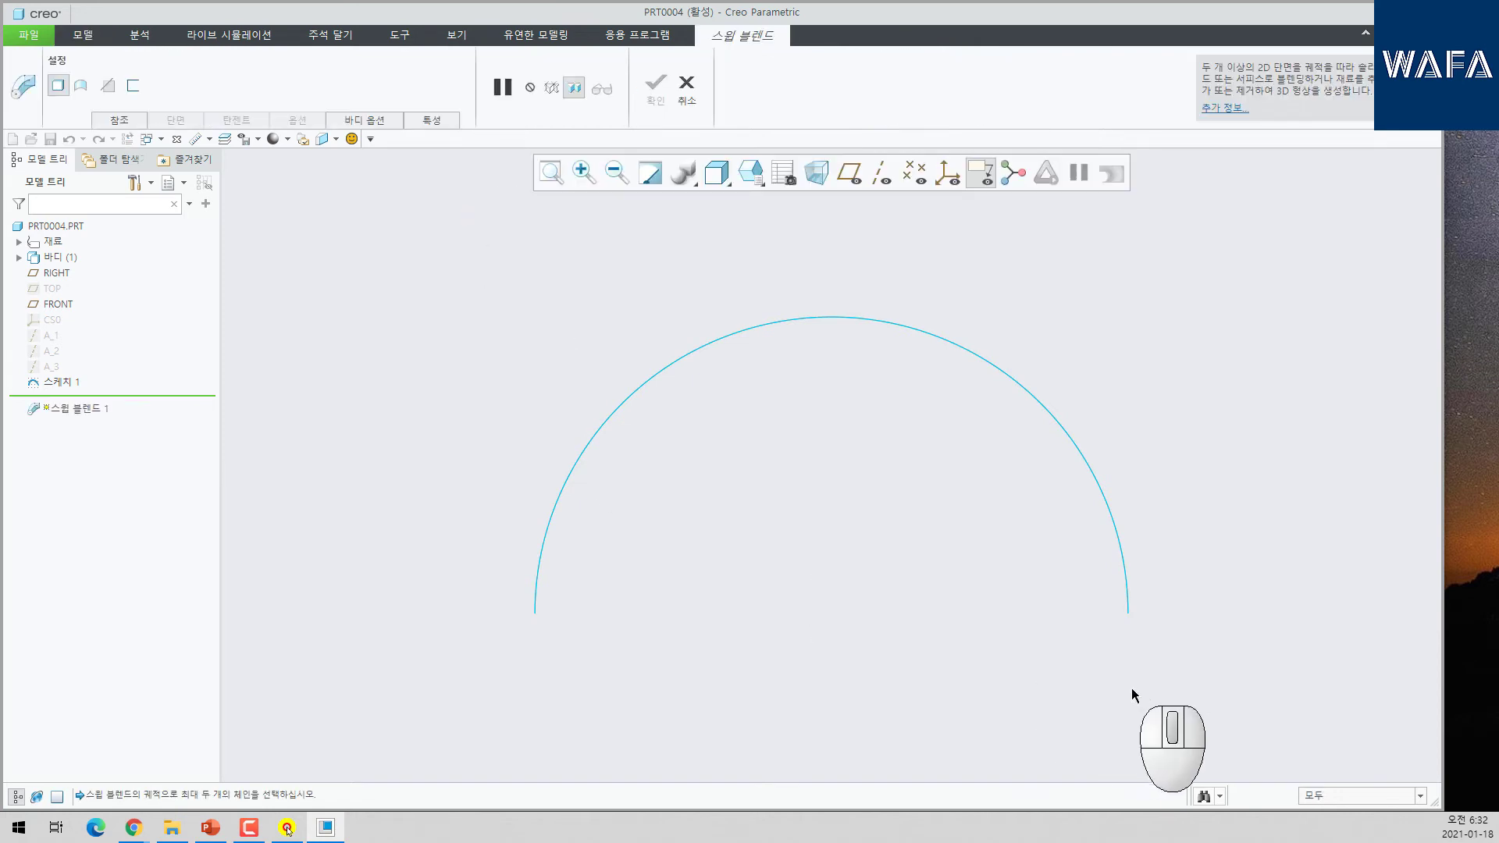
{"action": "left_click", "coordinate": [1125, 597]}
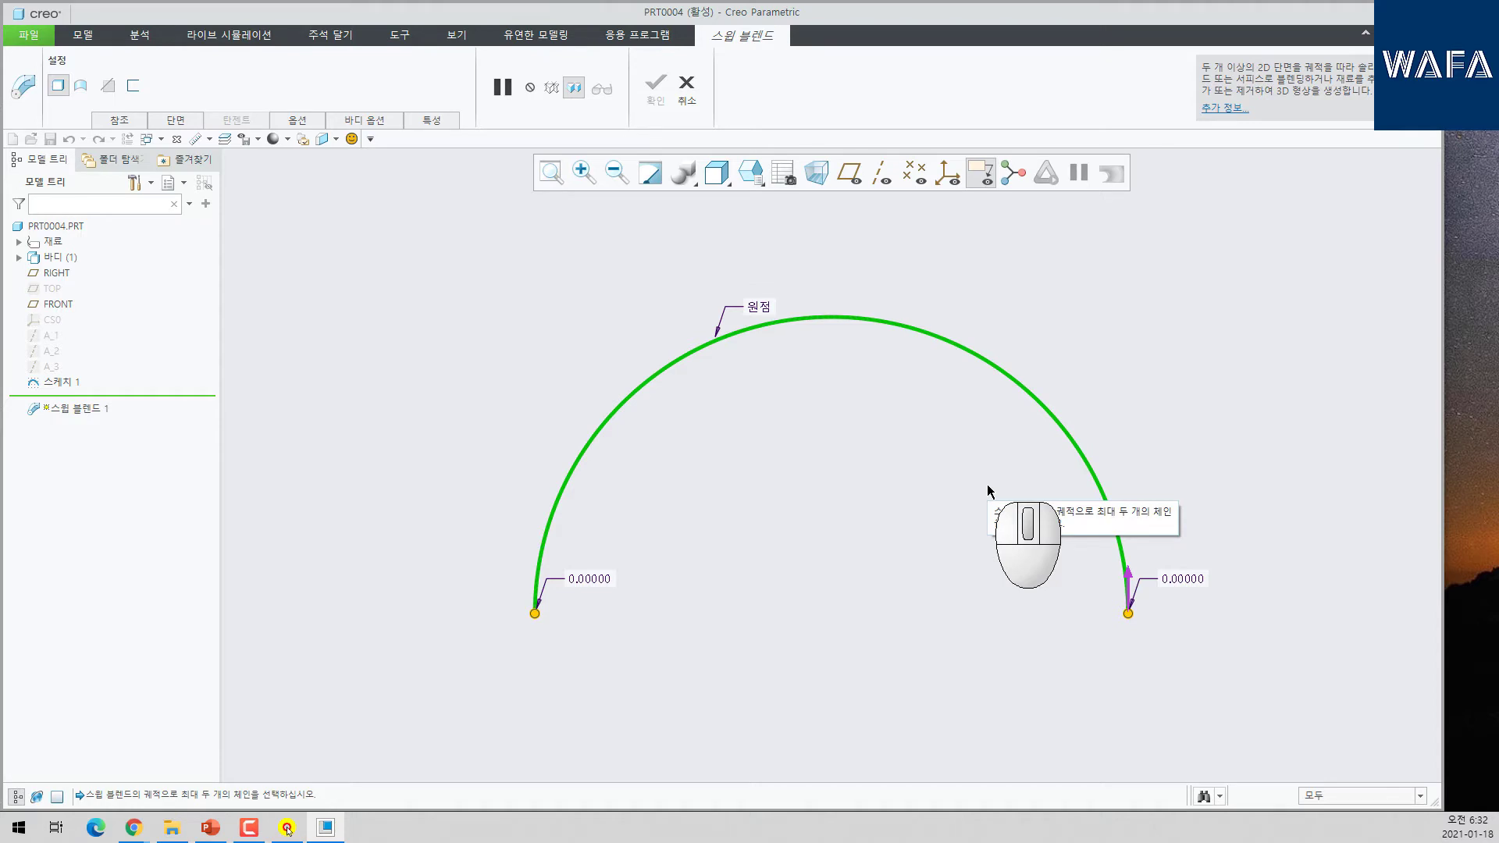
{"action": "left_click", "coordinate": [175, 119]}
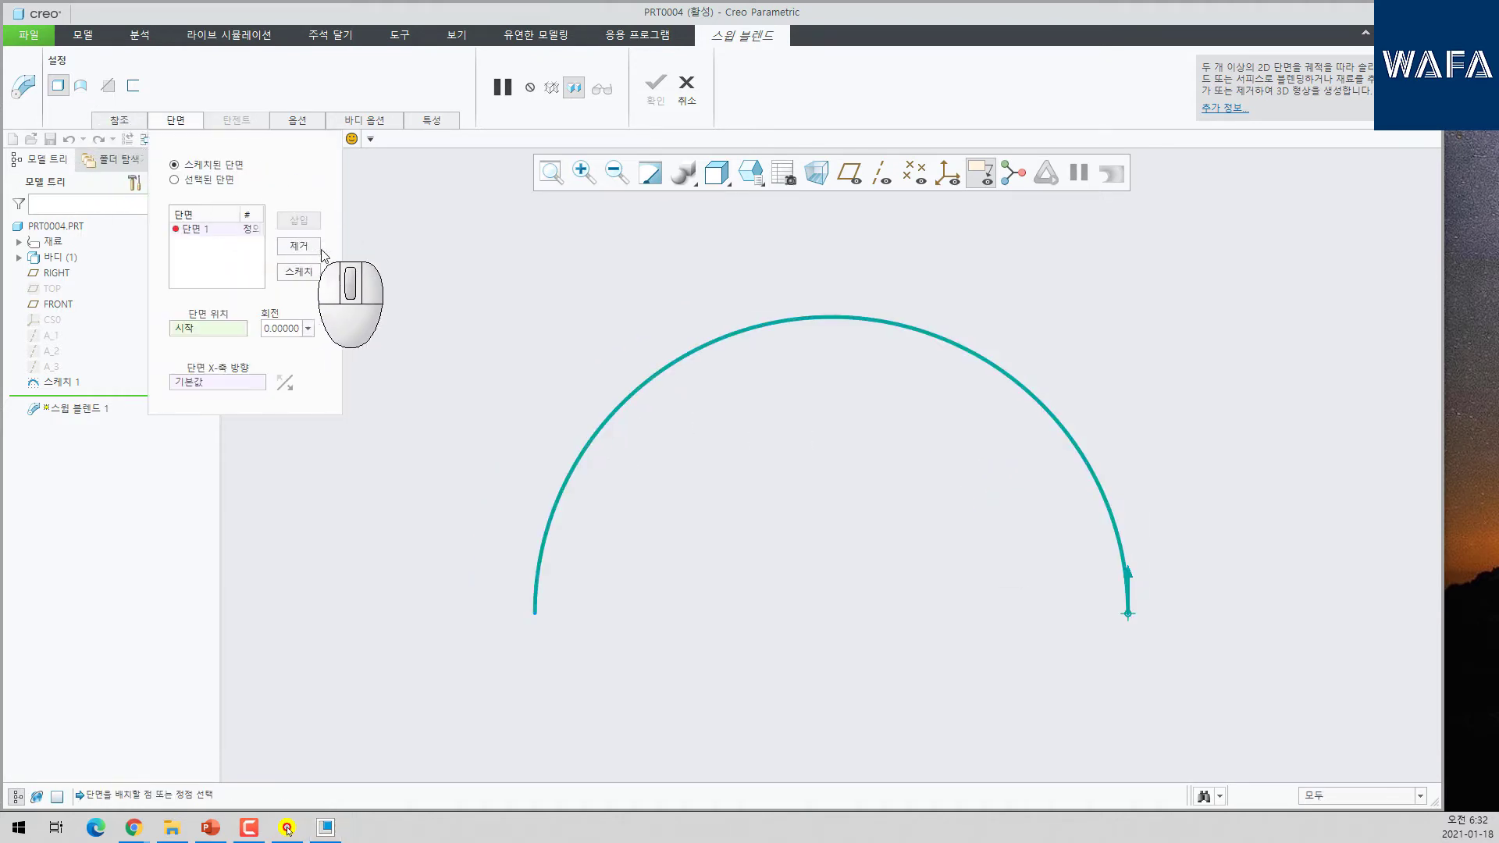
{"action": "left_click", "coordinate": [300, 273]}
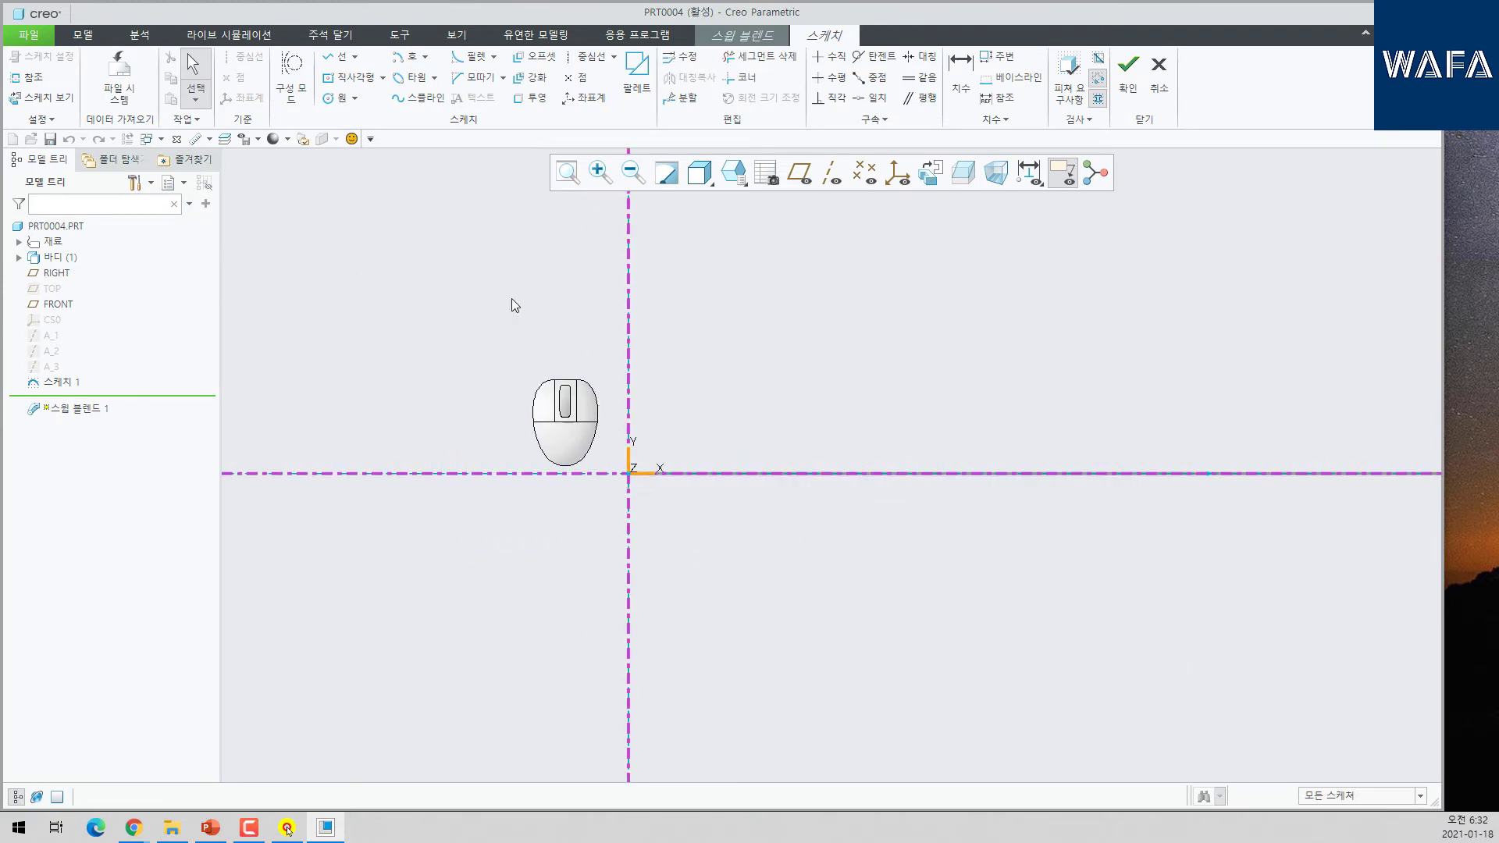
- Sketch a centre rectangle about 79 mm wide and 21 mm high on the first section's origin
{"action": "left_click", "coordinate": [349, 82]}
{"action": "left_click", "coordinate": [628, 473]}
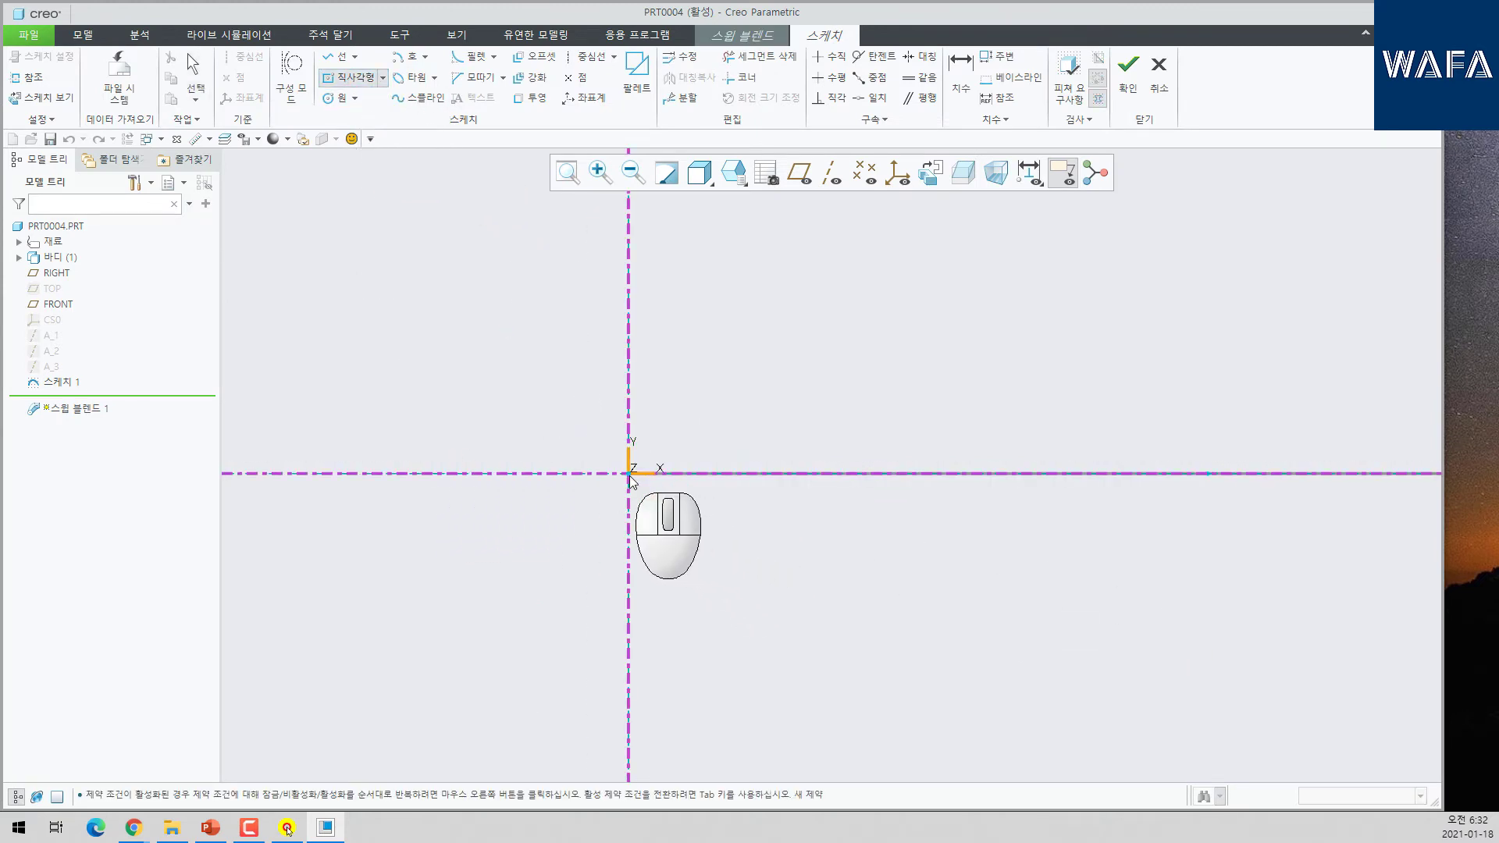
{"action": "left_click", "coordinate": [743, 504]}
{"action": "middle_click", "coordinate": [837, 534]}
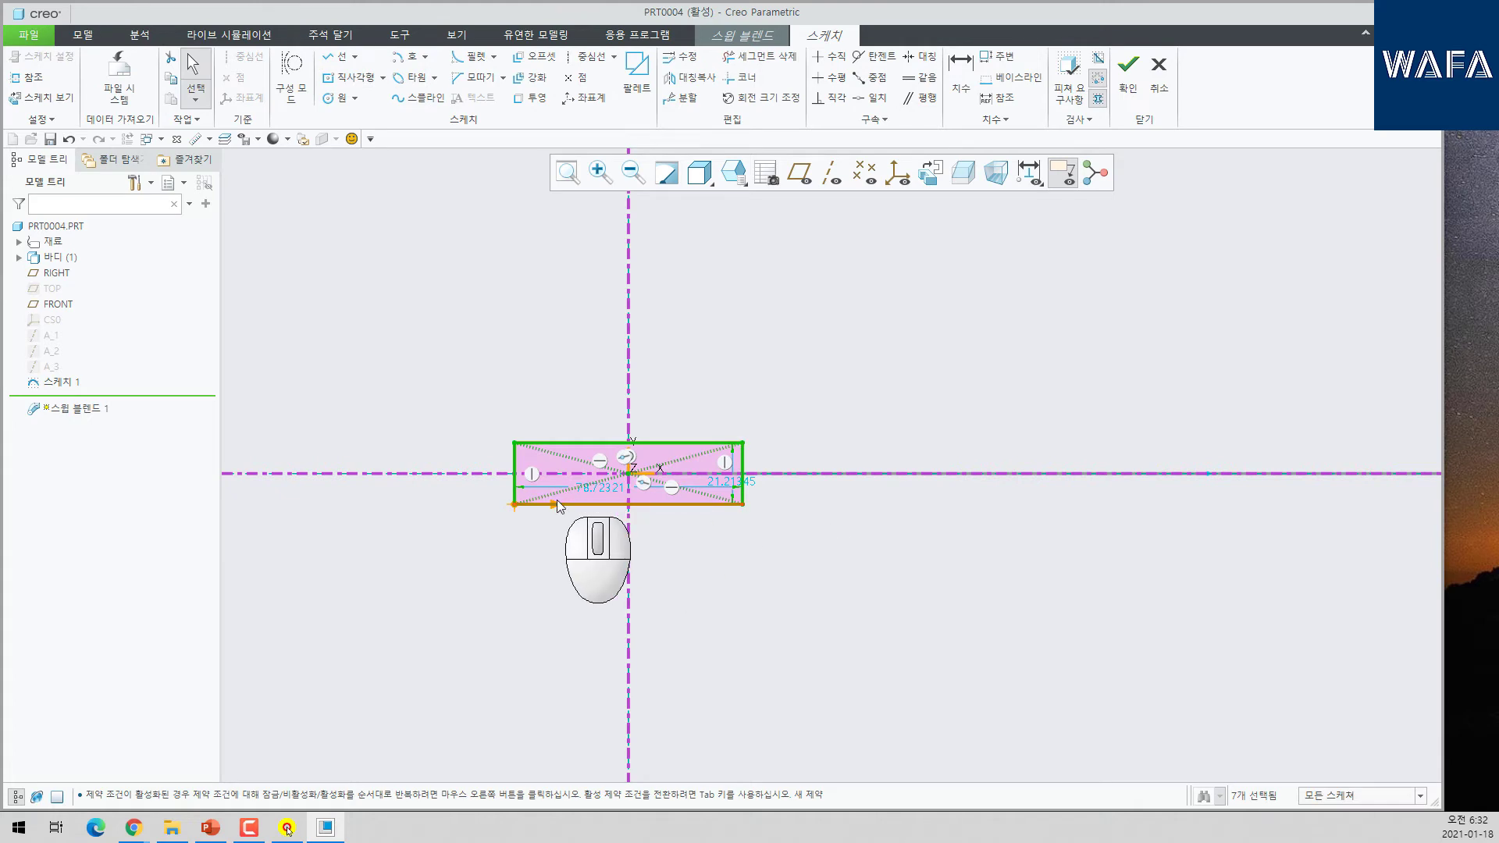
- Set the first section's rectangle to 100 mm wide and 25 mm high and finish the section sketch
{"action": "double_click", "coordinate": [604, 487]}
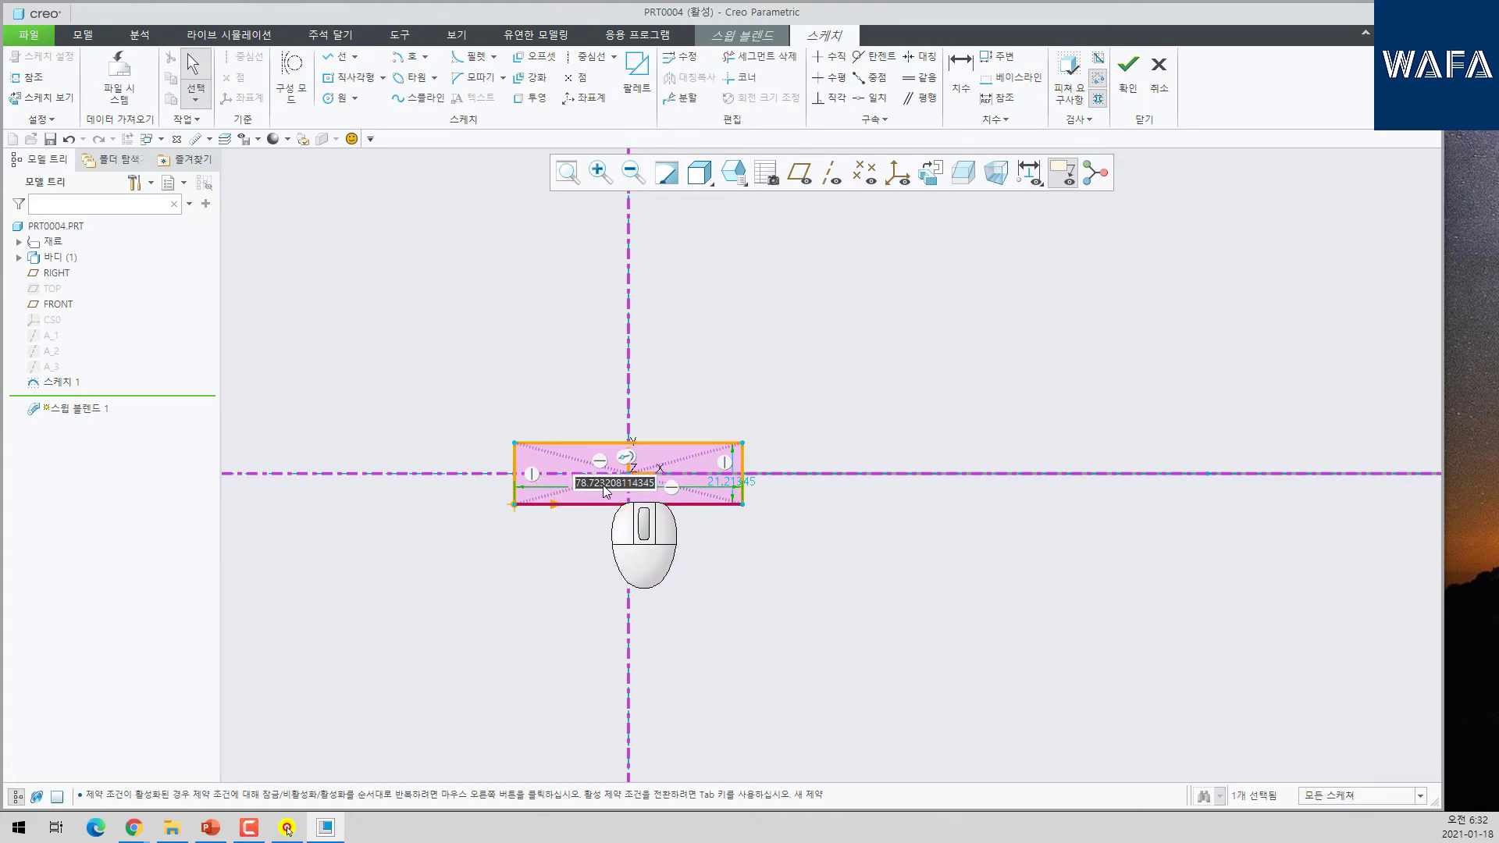
{"action": "type", "text": "100"}
{"action": "key", "text": "Return"}
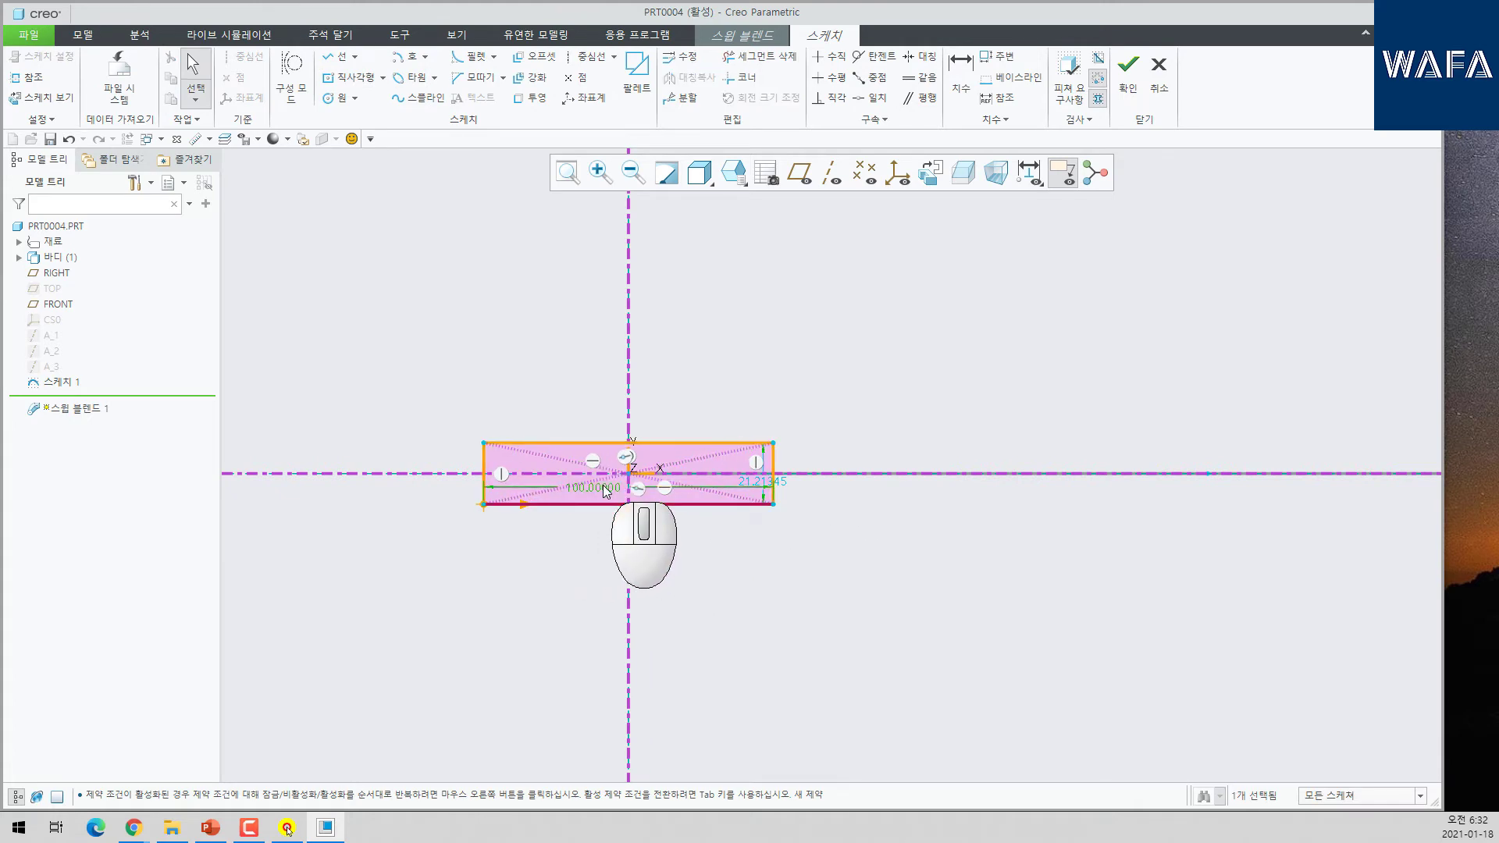
{"action": "double_click", "coordinate": [744, 485]}
{"action": "type", "text": "25"}
{"action": "key", "text": "Return"}
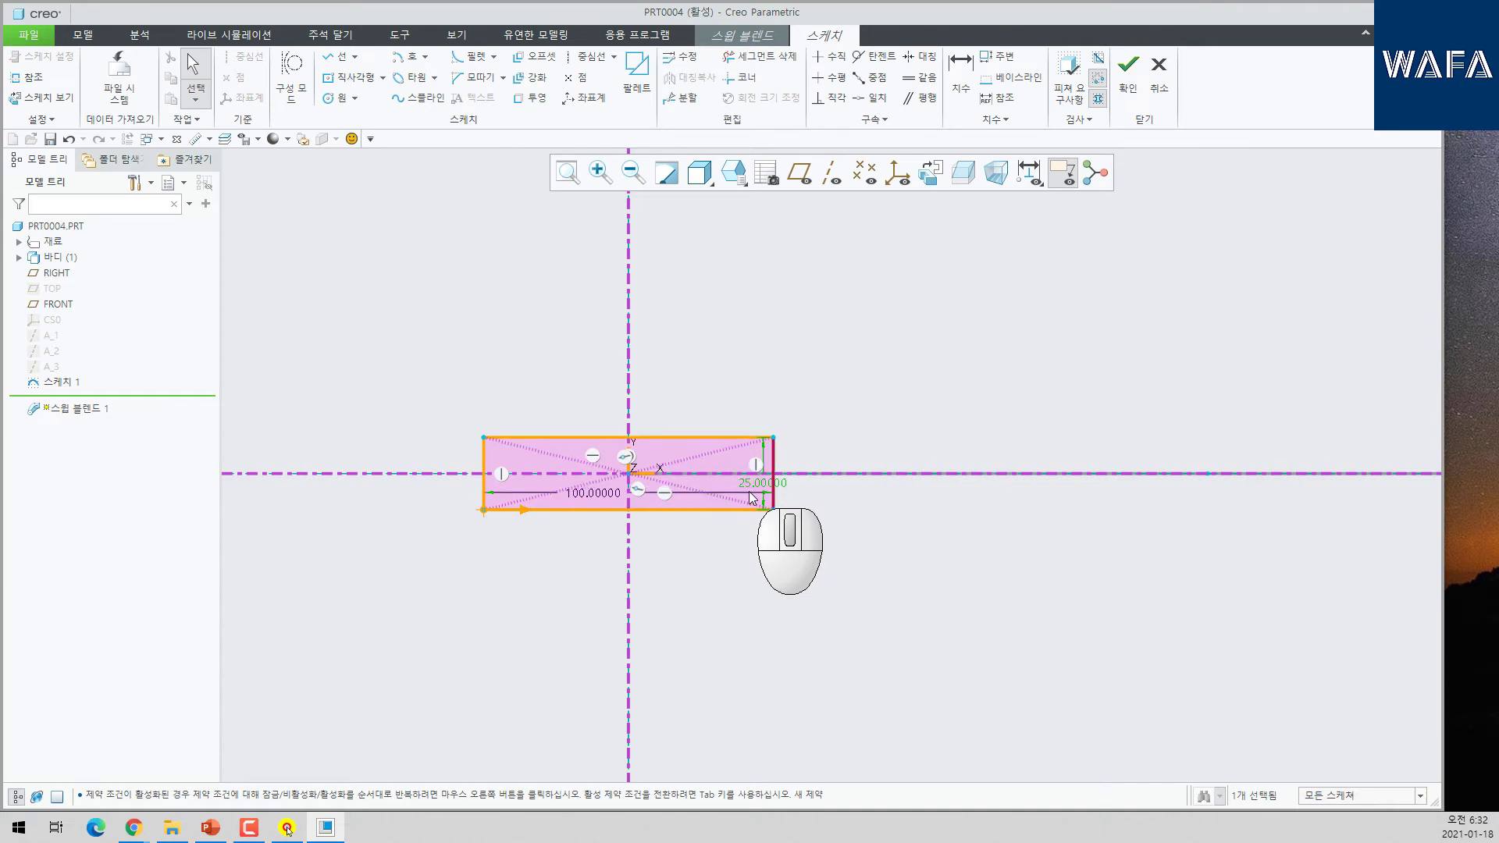
{"action": "key", "text": "ctrl+d"}
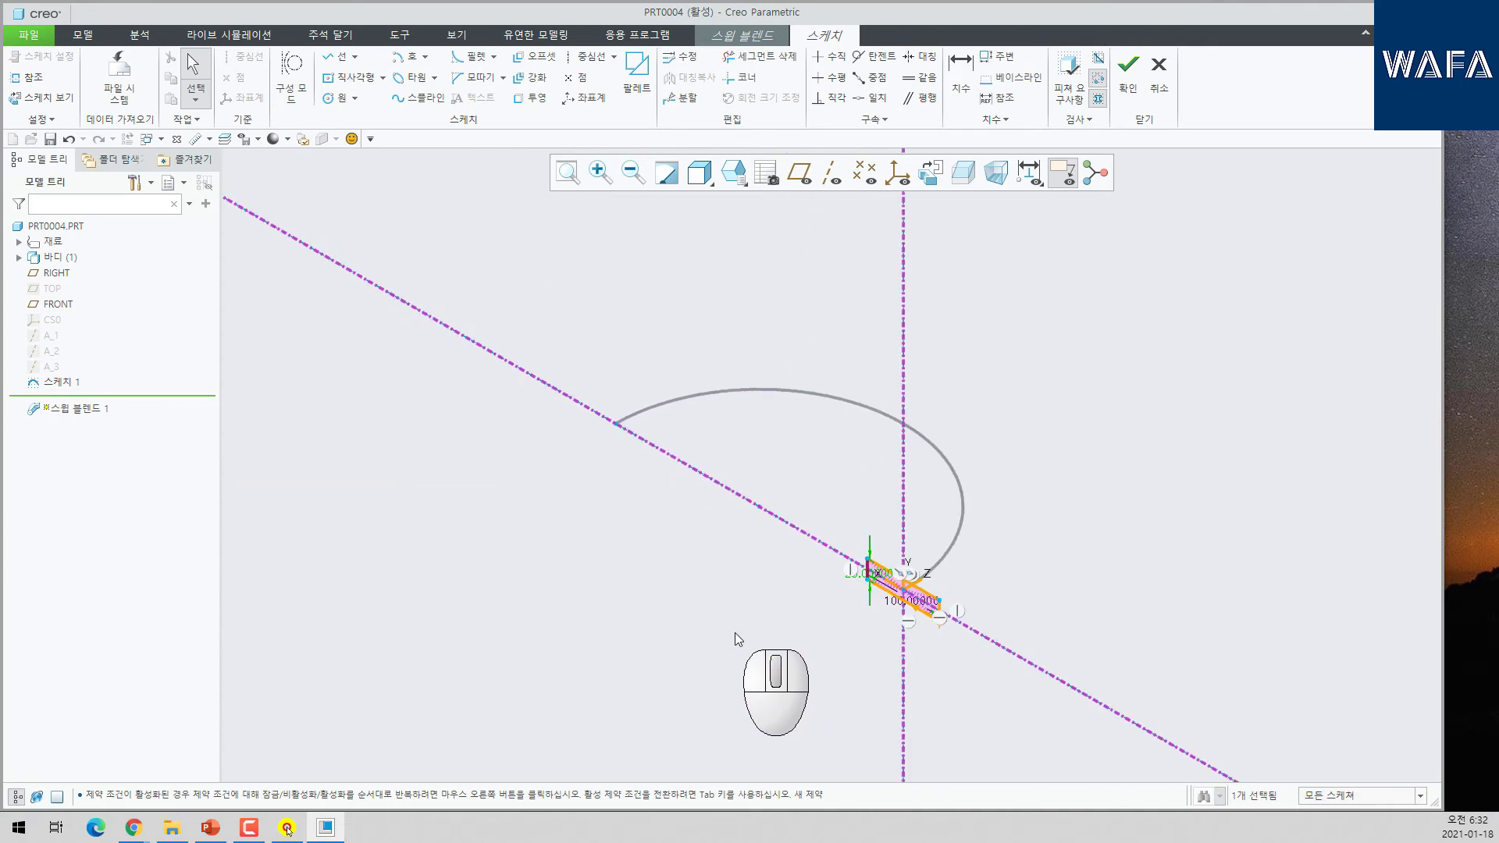
{"action": "left_click", "coordinate": [1129, 74]}
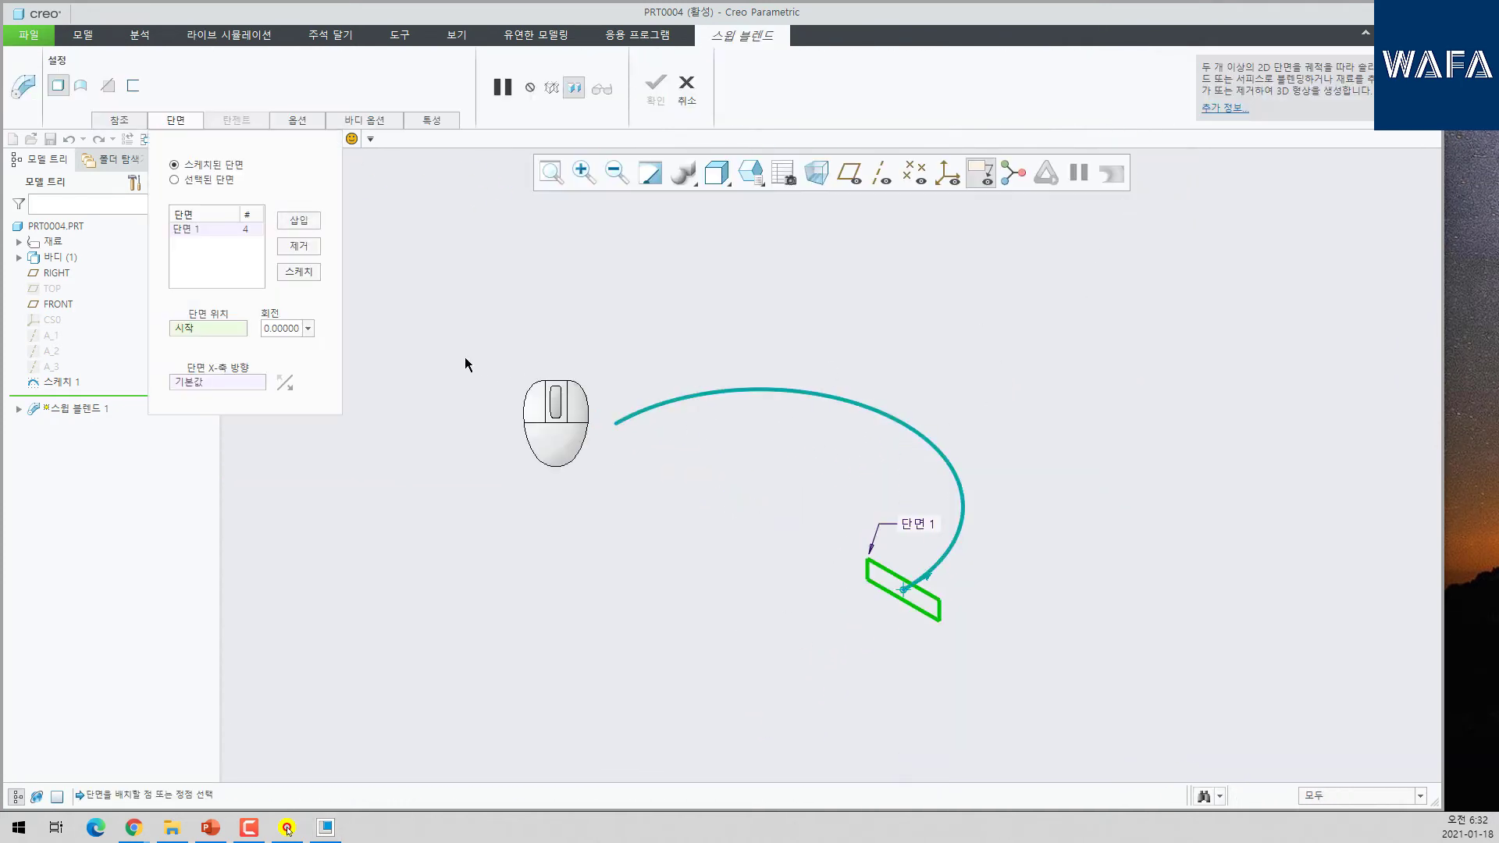
- Insert a second section at the arc's end and sketch an upright centre rectangle on its origin
{"action": "left_click", "coordinate": [305, 221]}
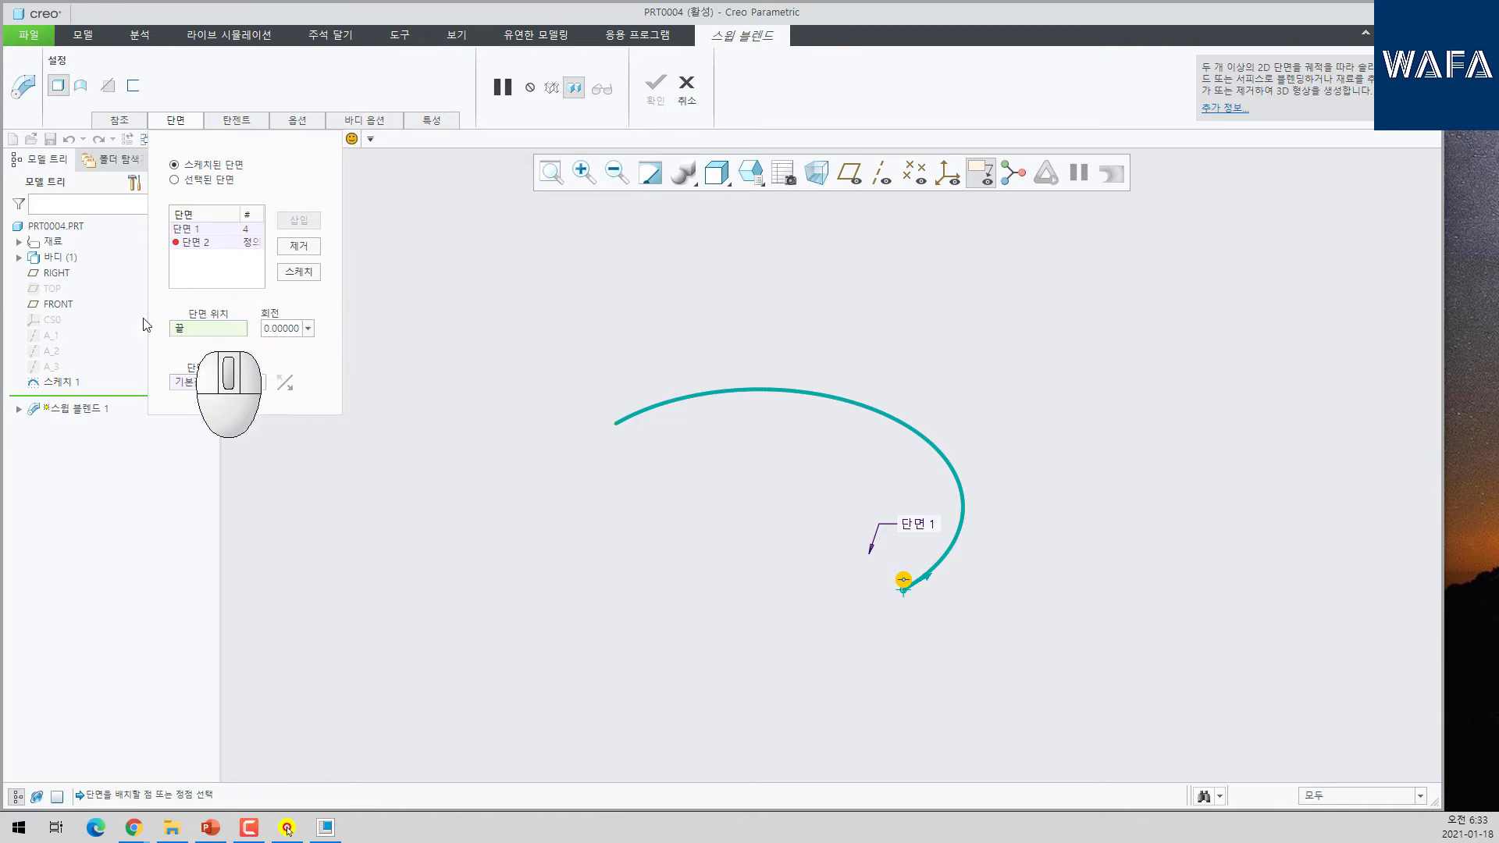
{"action": "left_click", "coordinate": [297, 271]}
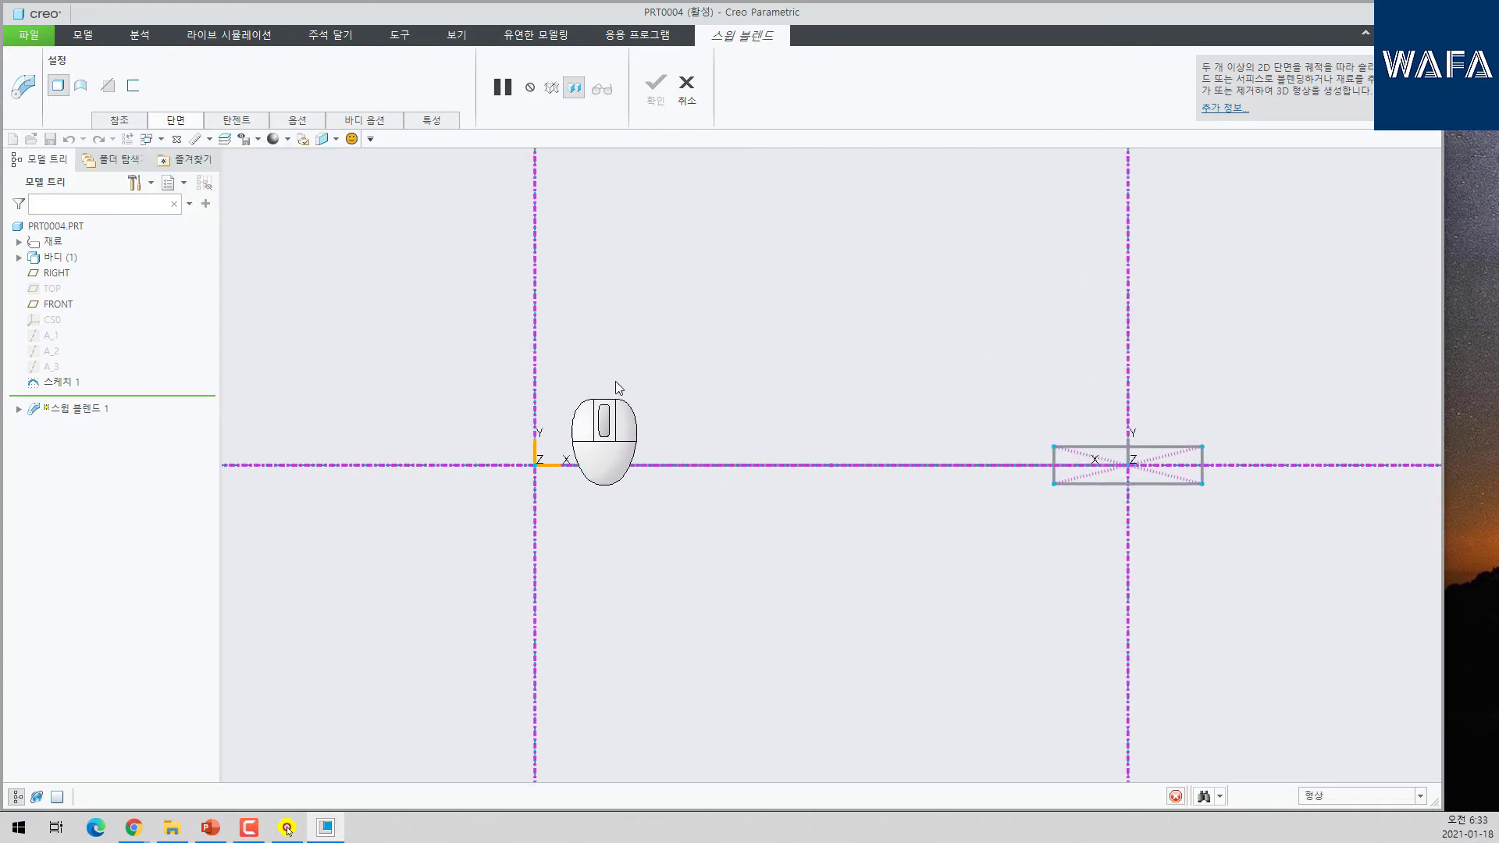
{"action": "left_click", "coordinate": [349, 77]}
{"action": "left_click", "coordinate": [535, 465]}
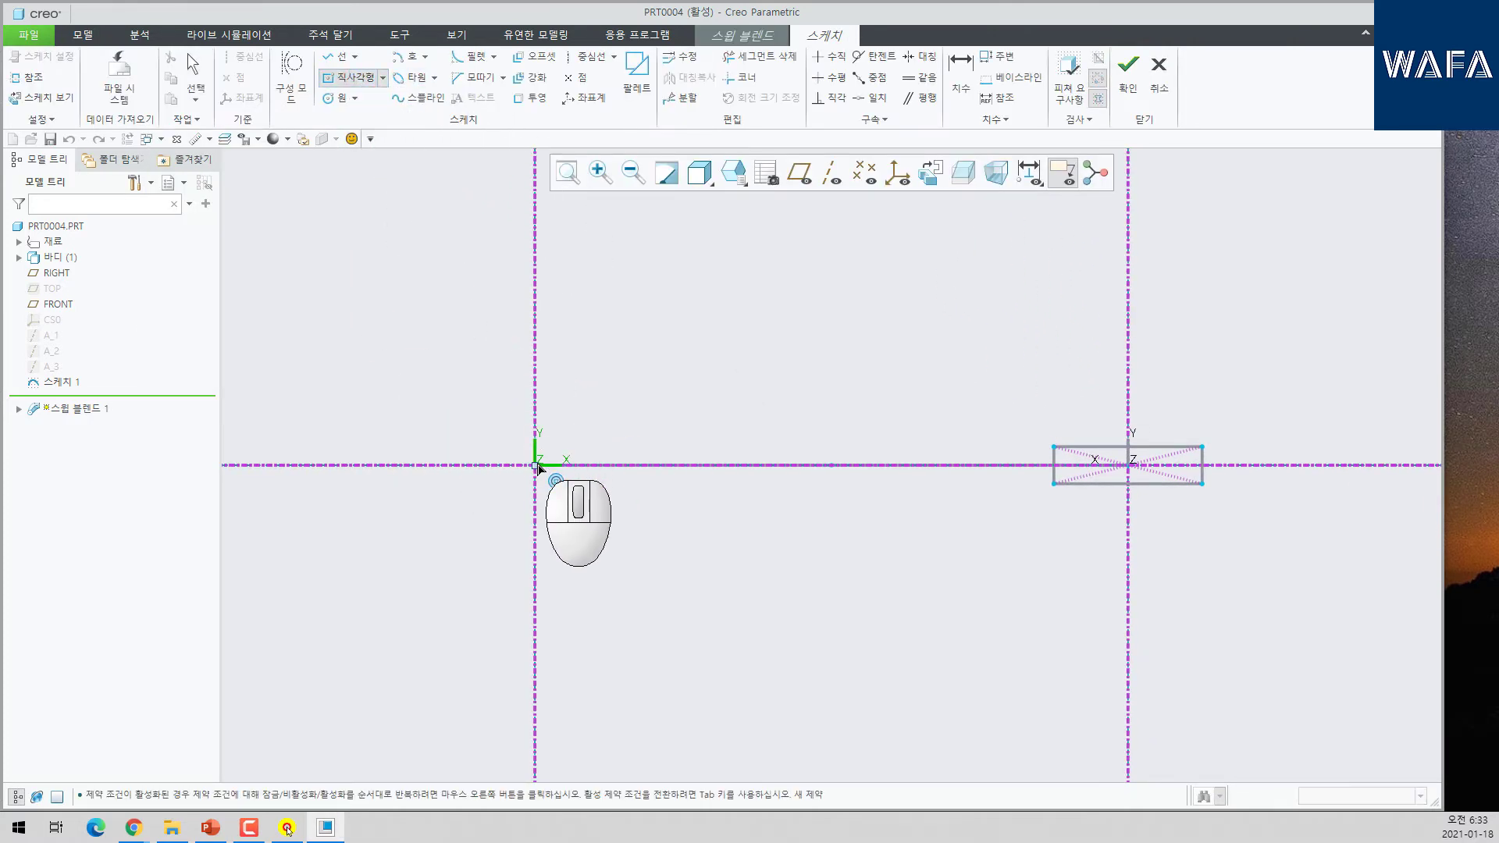
{"action": "left_click", "coordinate": [556, 574]}
{"action": "middle_click", "coordinate": [605, 560]}
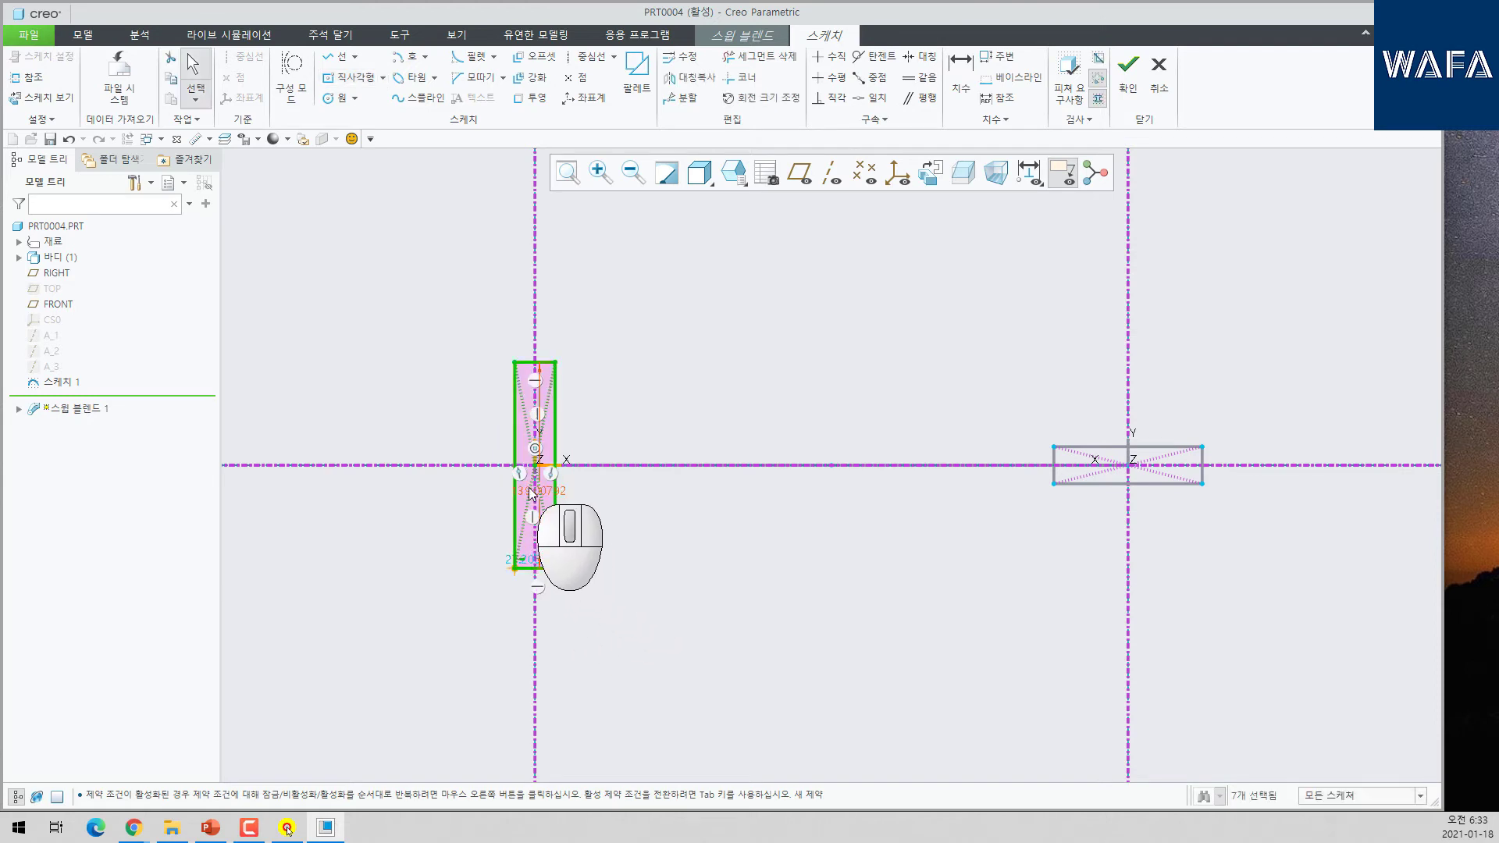
- Set the second section's rectangle to 100 mm high and 25 mm wide and finish the section sketch
{"action": "key", "text": "Return"}
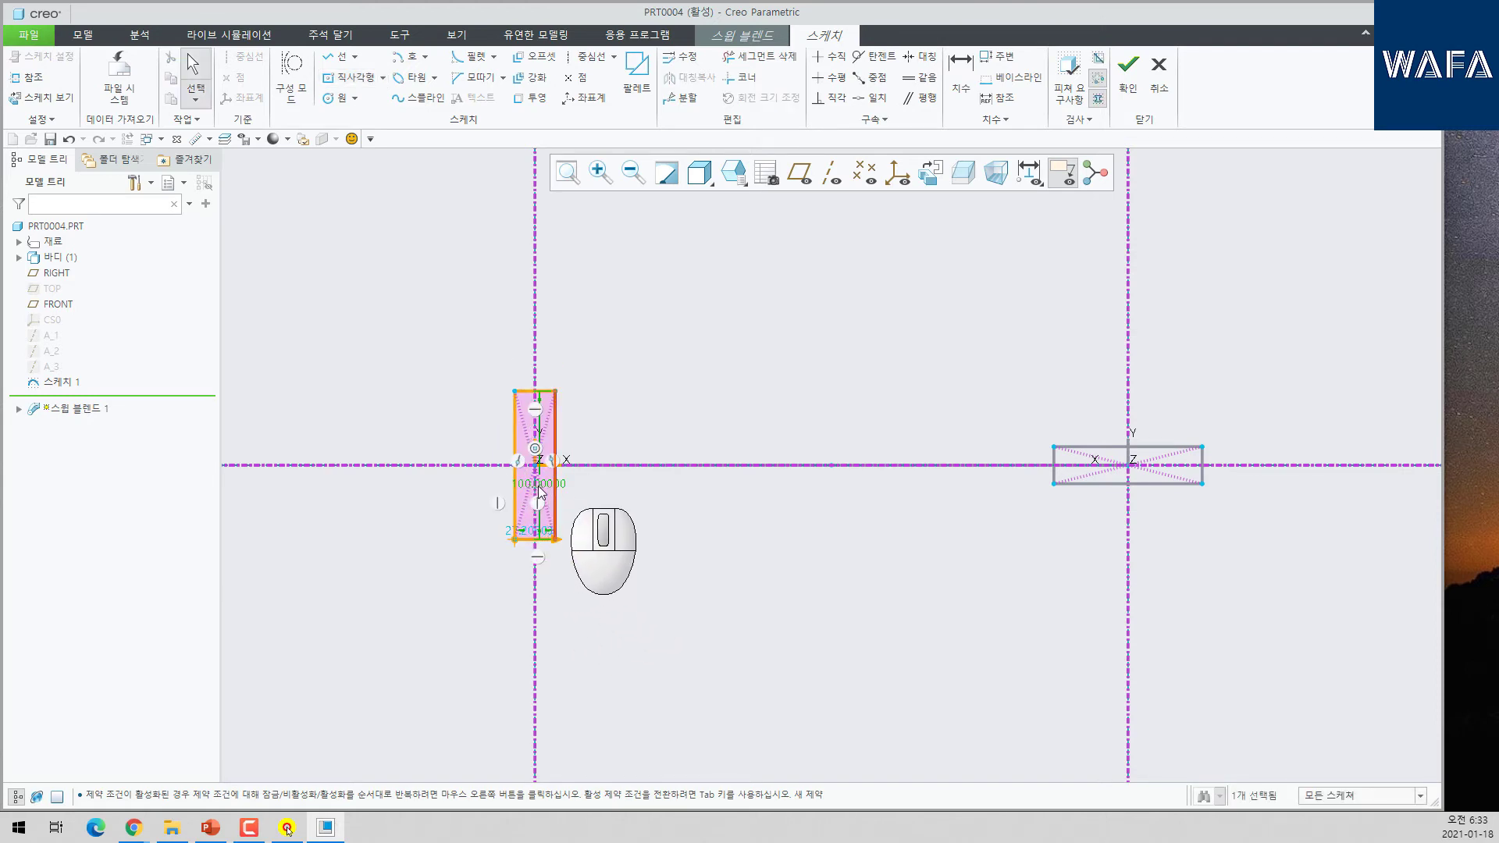
{"action": "double_click", "coordinate": [533, 533]}
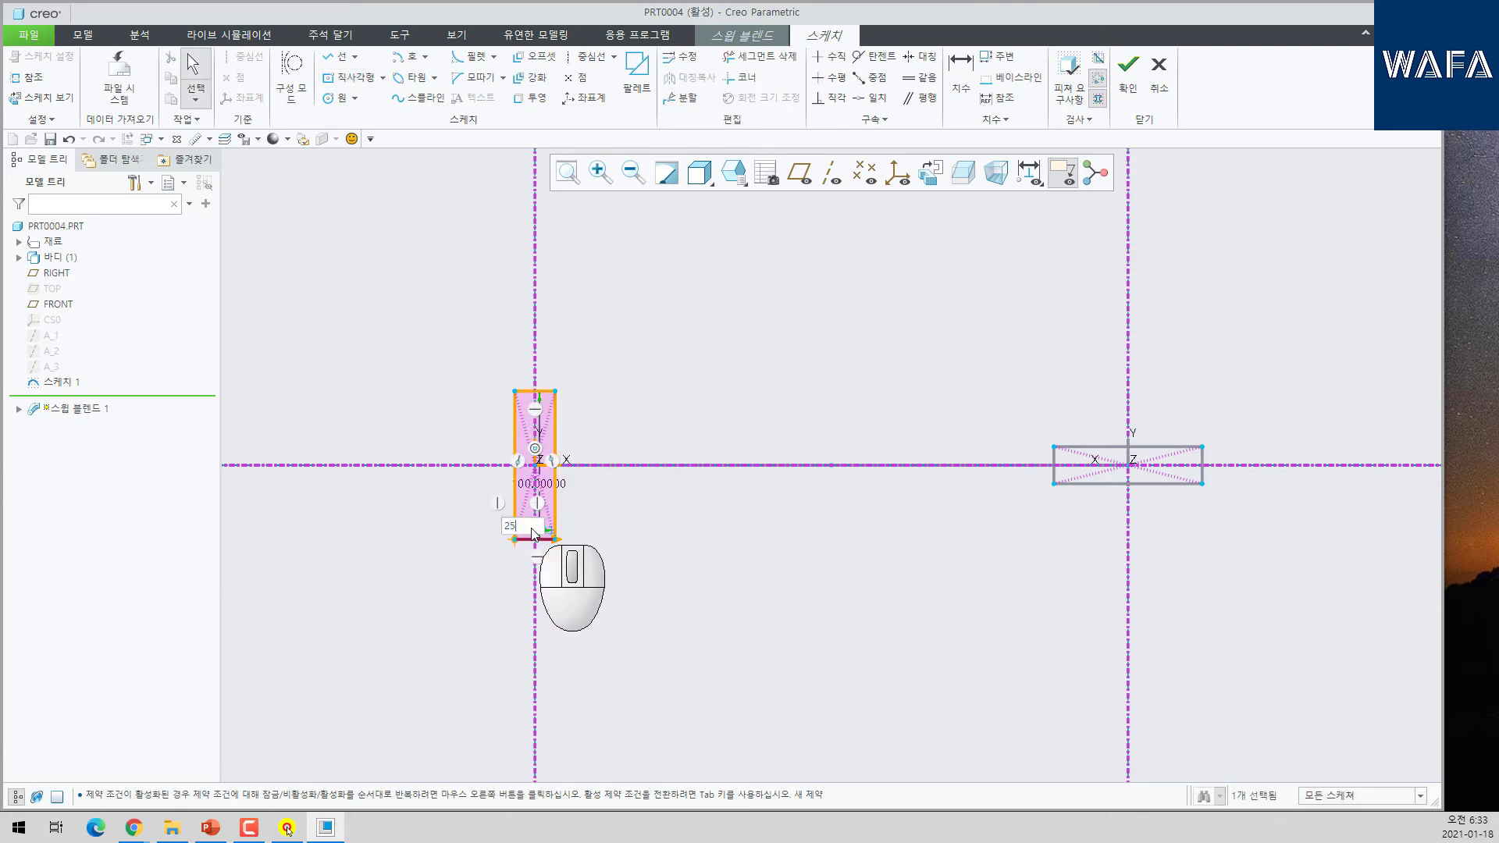
{"action": "type", "text": "25"}
{"action": "key", "text": "Return"}
{"action": "left_click", "coordinate": [1128, 74]}
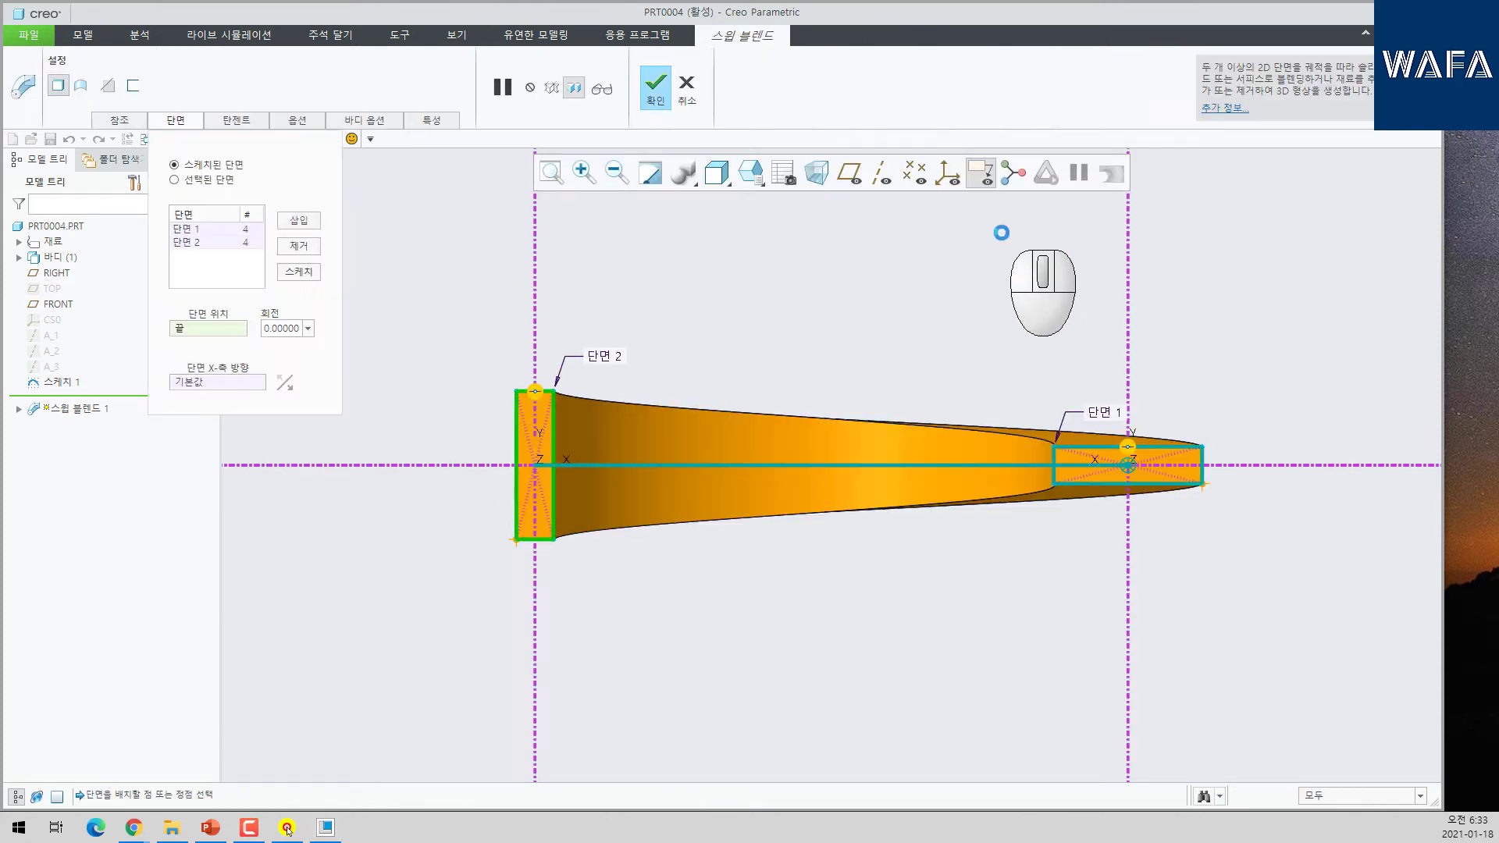
- Show the swept blend in an isometric view and complete the feature
{"action": "mouse_move", "coordinate": [1002, 232]}
{"action": "middle_mouse_down"}
{"action": "mouse_move", "coordinate": [936, 324]}
{"action": "mouse_move", "coordinate": [1109, 337]}
{"action": "mouse_move", "coordinate": [1076, 336]}
{"action": "middle_mouse_up"}
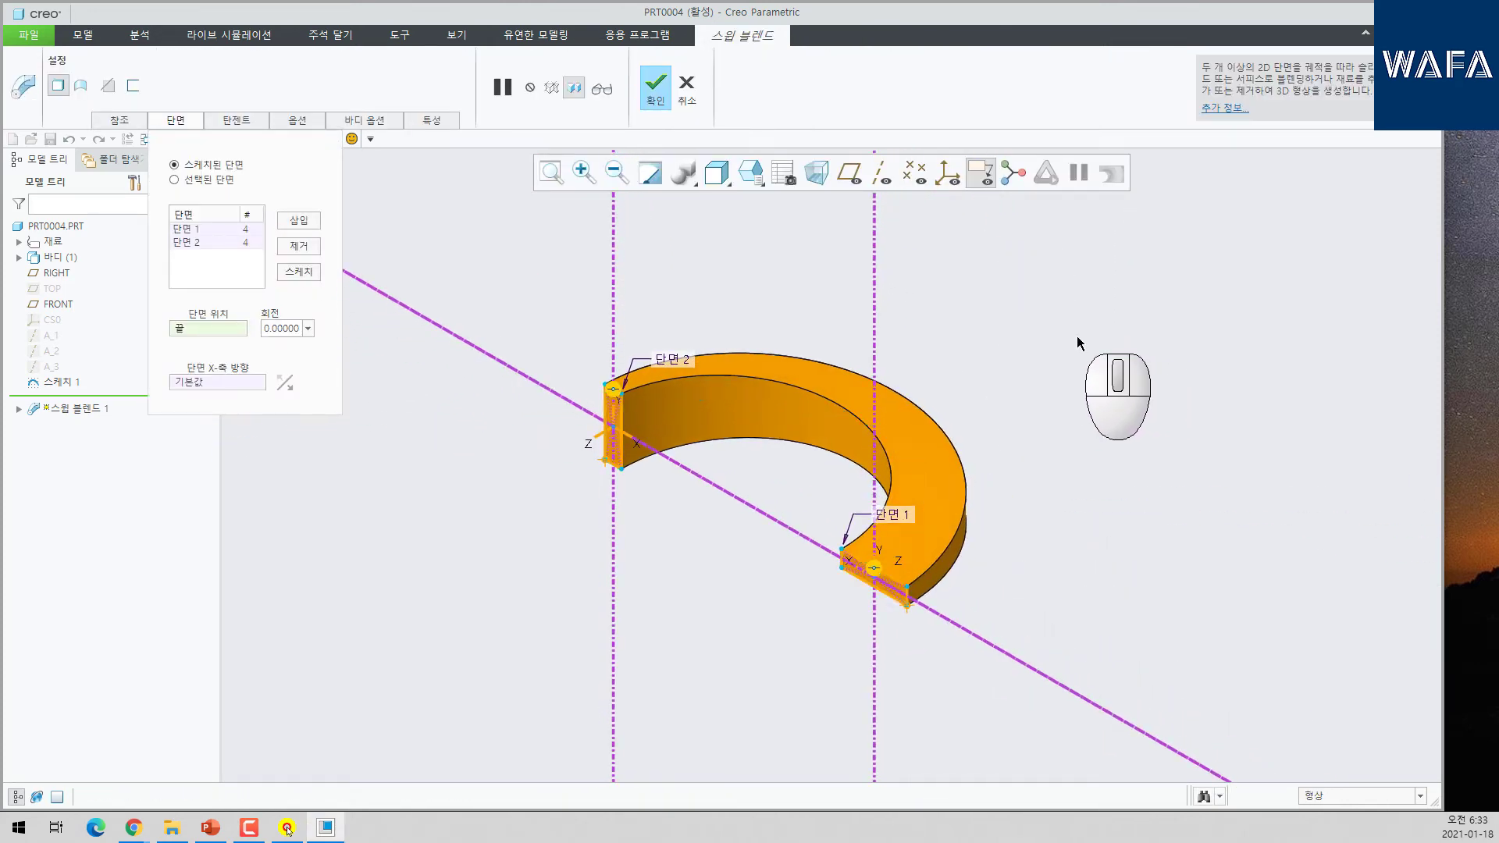
{"action": "middle_click", "coordinate": [1078, 336]}
{"action": "left_click", "coordinate": [1129, 327]}
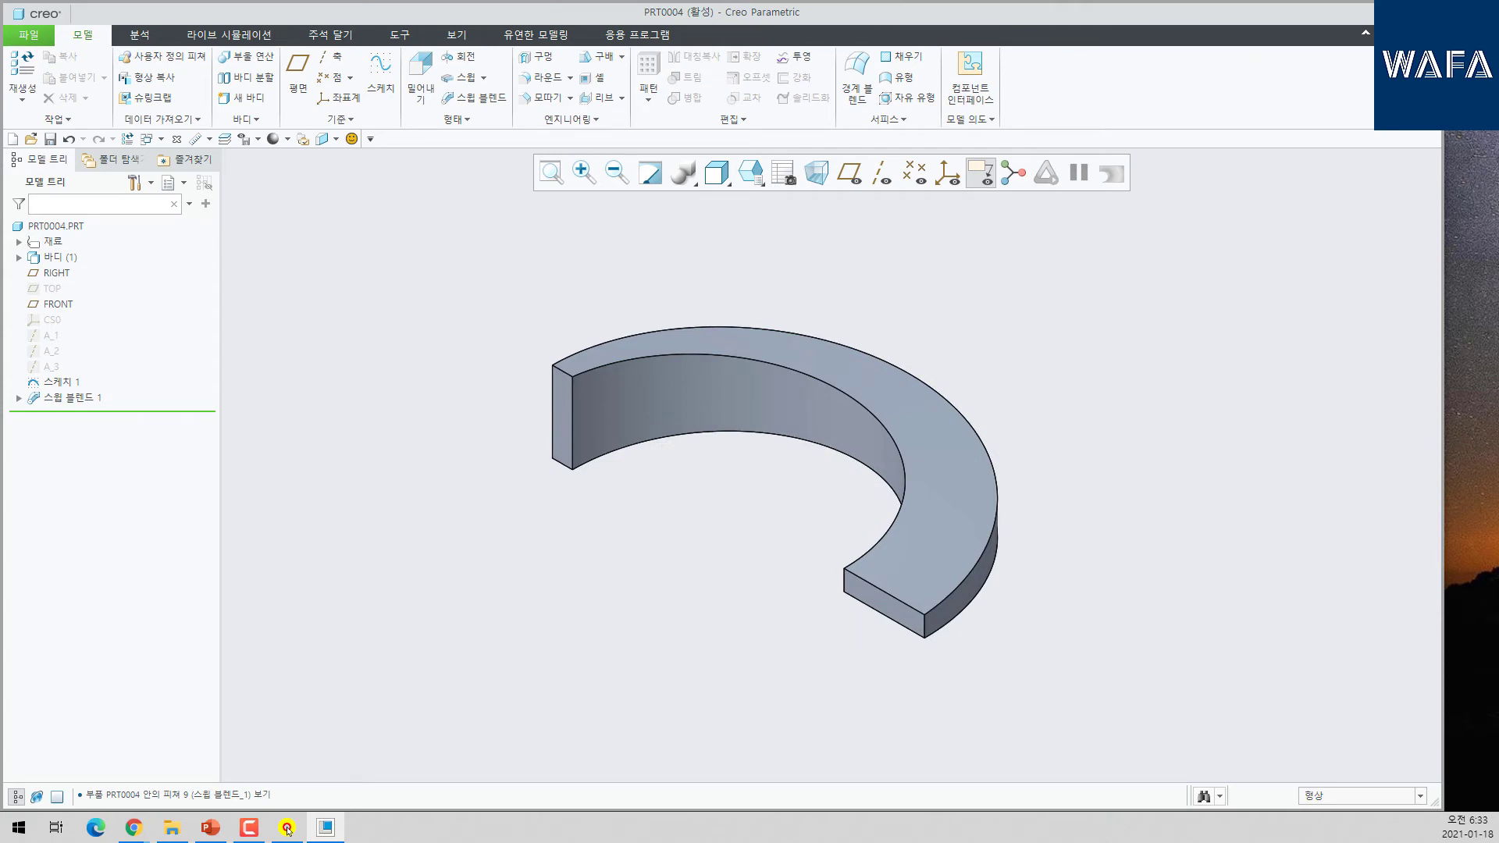
- Delete the swept blend feature from the part and accept the deletion, keeping the arc sketch
{"action": "left_click", "coordinate": [287, 828]}
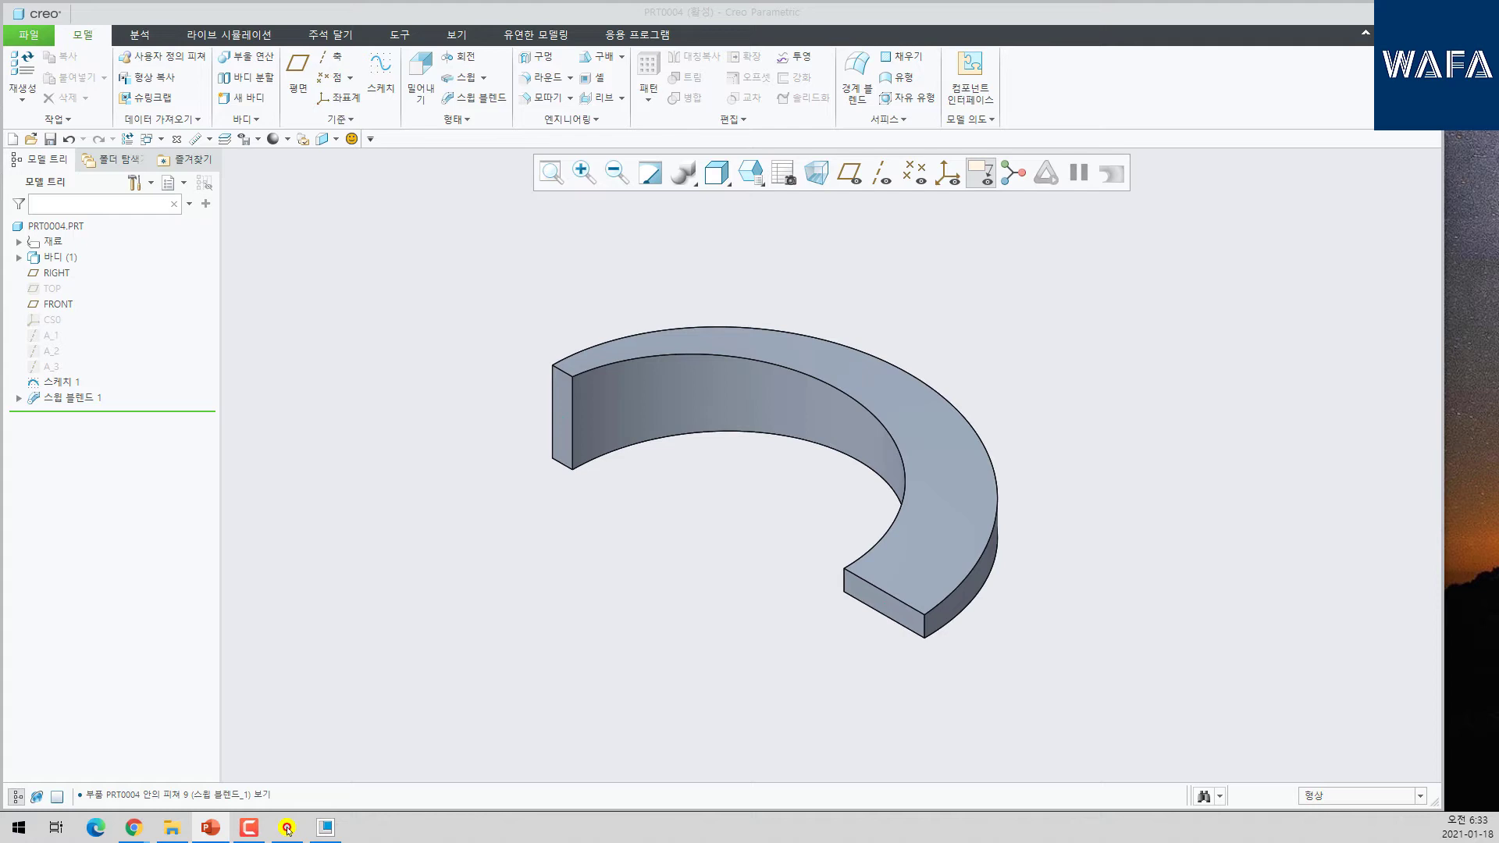
{"action": "left_click_drag", "start_coordinate": [1498, 86], "coordinate": [1498, 55]}
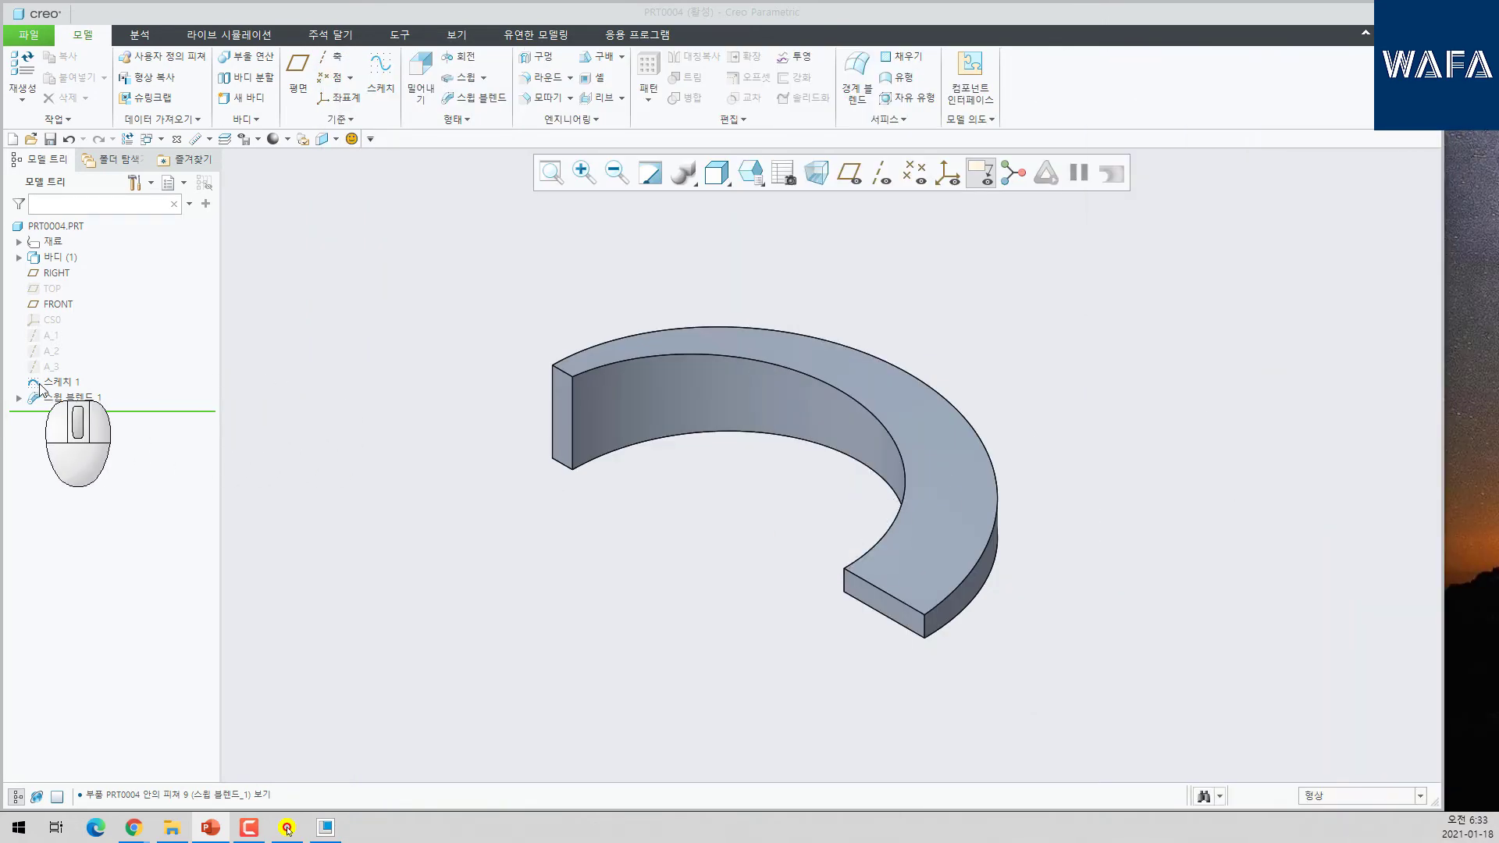
{"action": "left_click", "coordinate": [75, 399]}
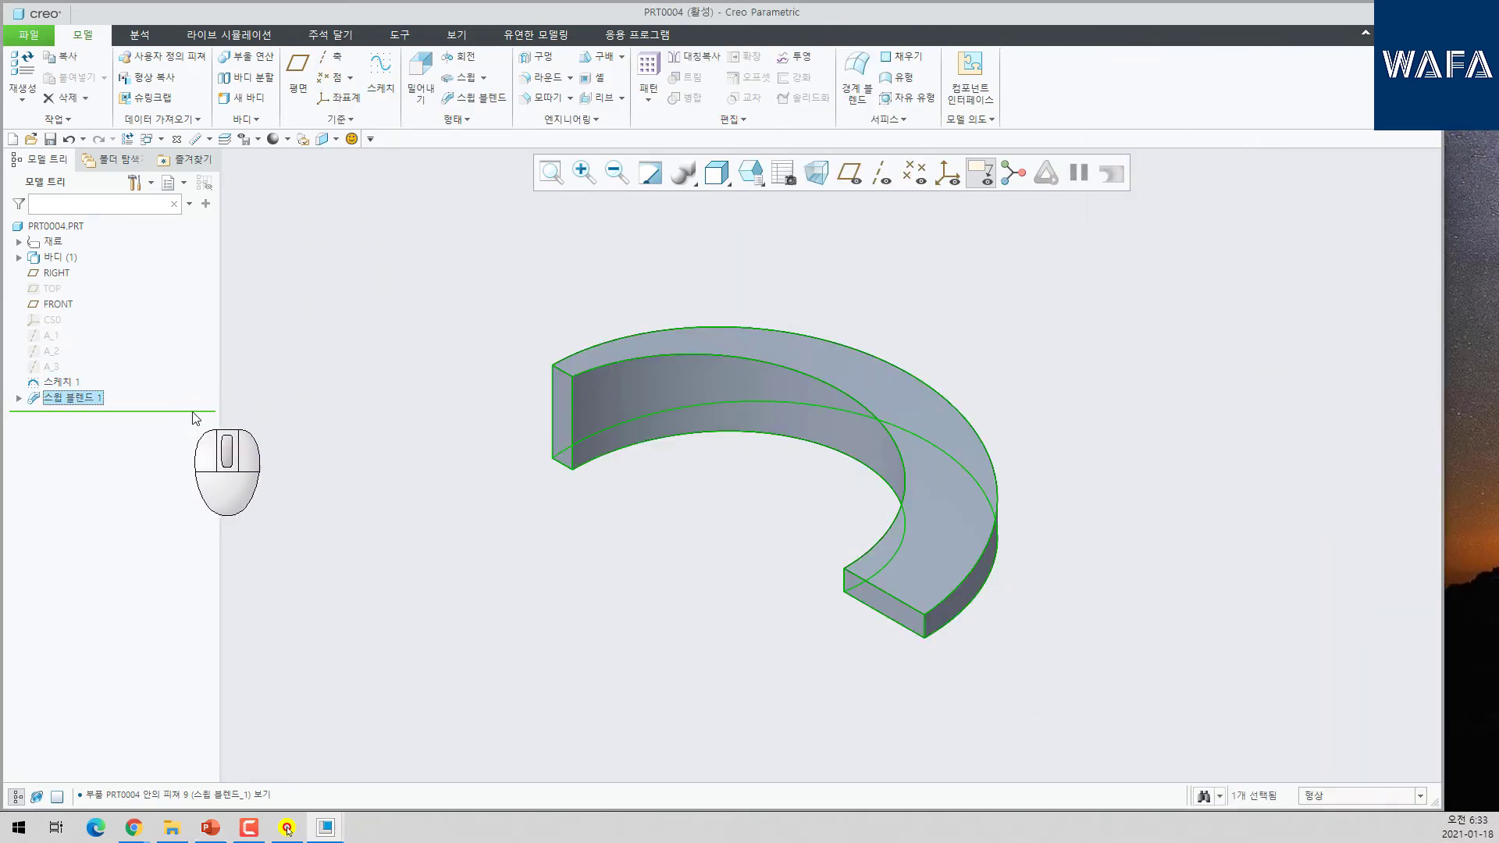
{"action": "key", "text": "Delete"}
{"action": "left_click", "coordinate": [698, 434]}
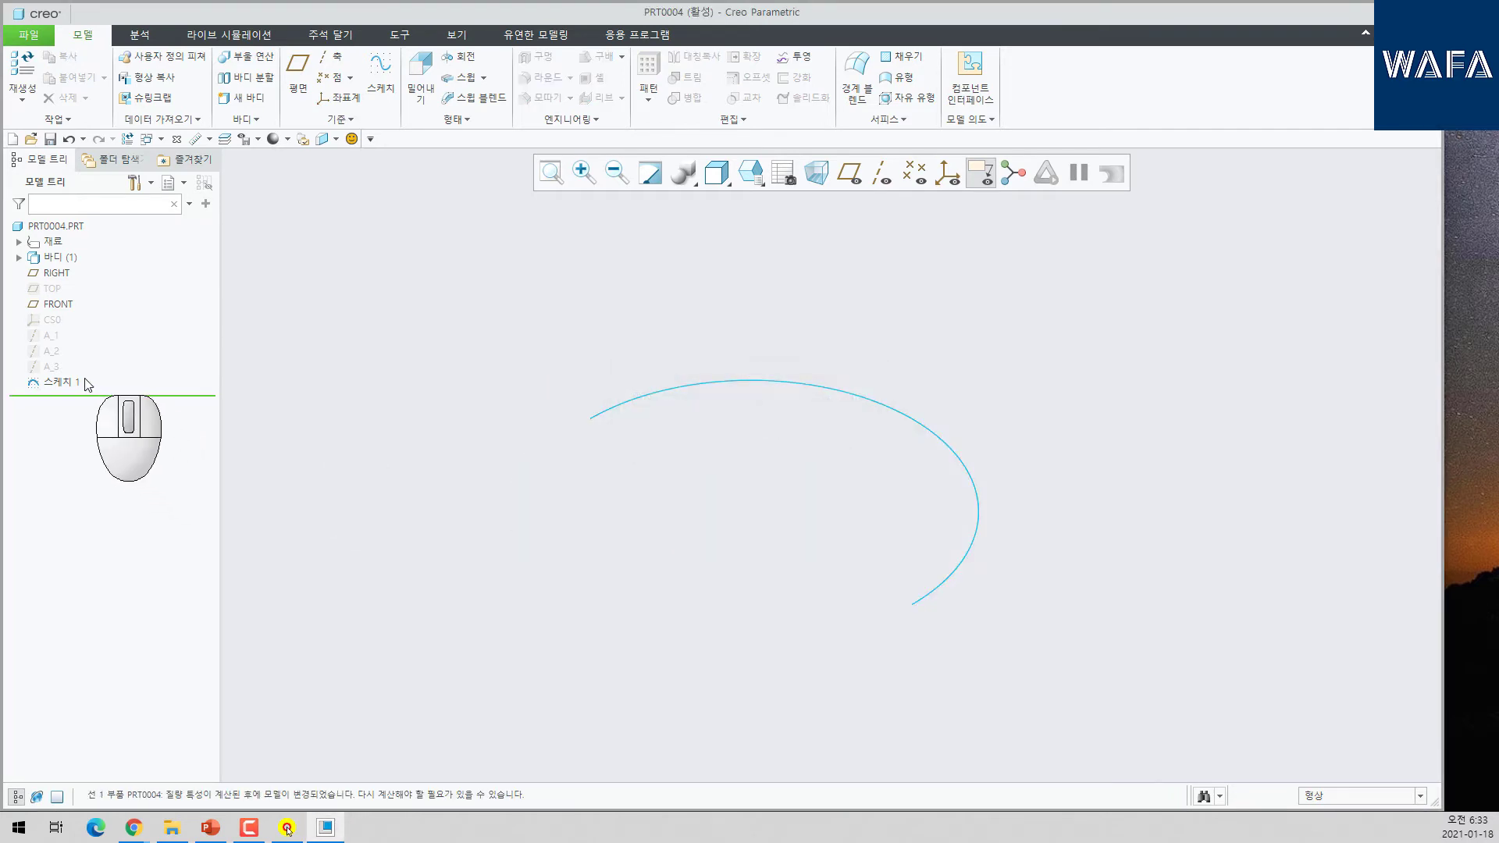
- Delete the arc sketch from the part and accept the deletion
{"action": "left_click", "coordinate": [58, 382]}
{"action": "key", "text": "Delete"}
{"action": "key", "text": "Return"}
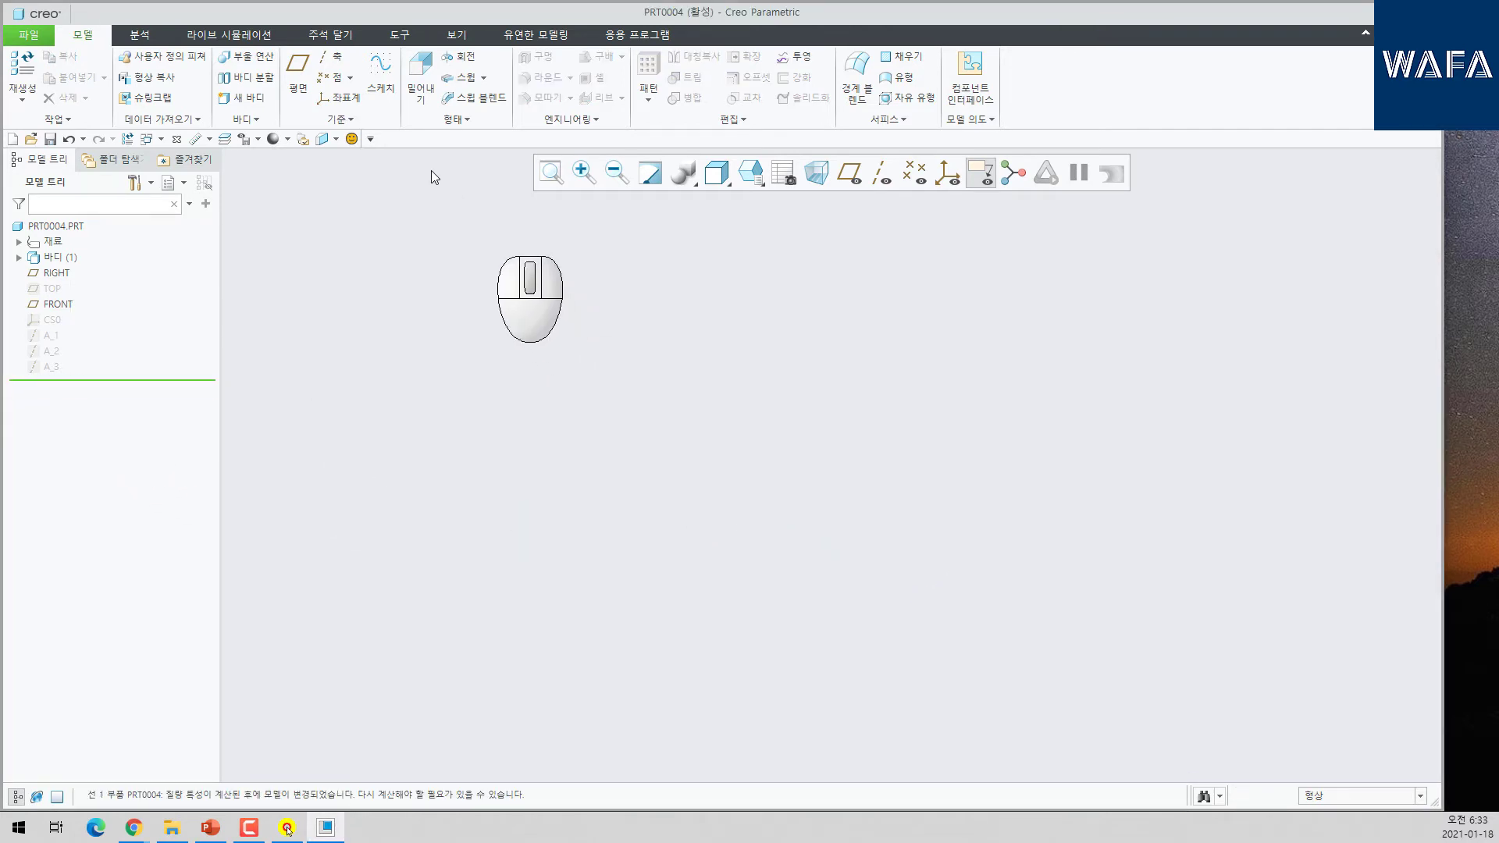
{"action": "left_click", "coordinate": [381, 78]}
{"action": "left_click", "coordinate": [58, 304]}
{"action": "middle_click", "coordinate": [546, 393]}
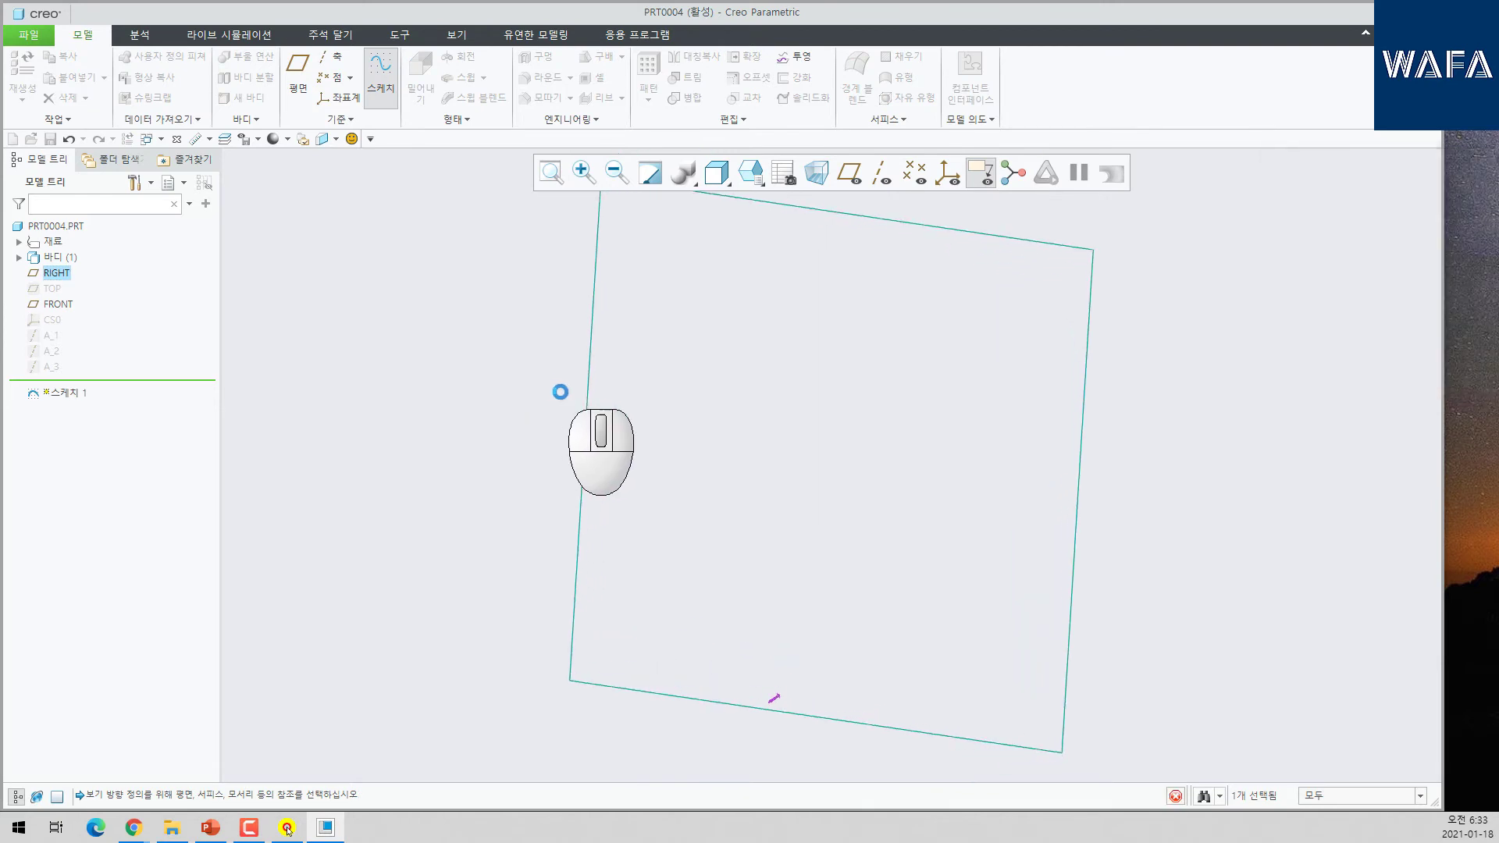
{"action": "left_click", "coordinate": [342, 64]}
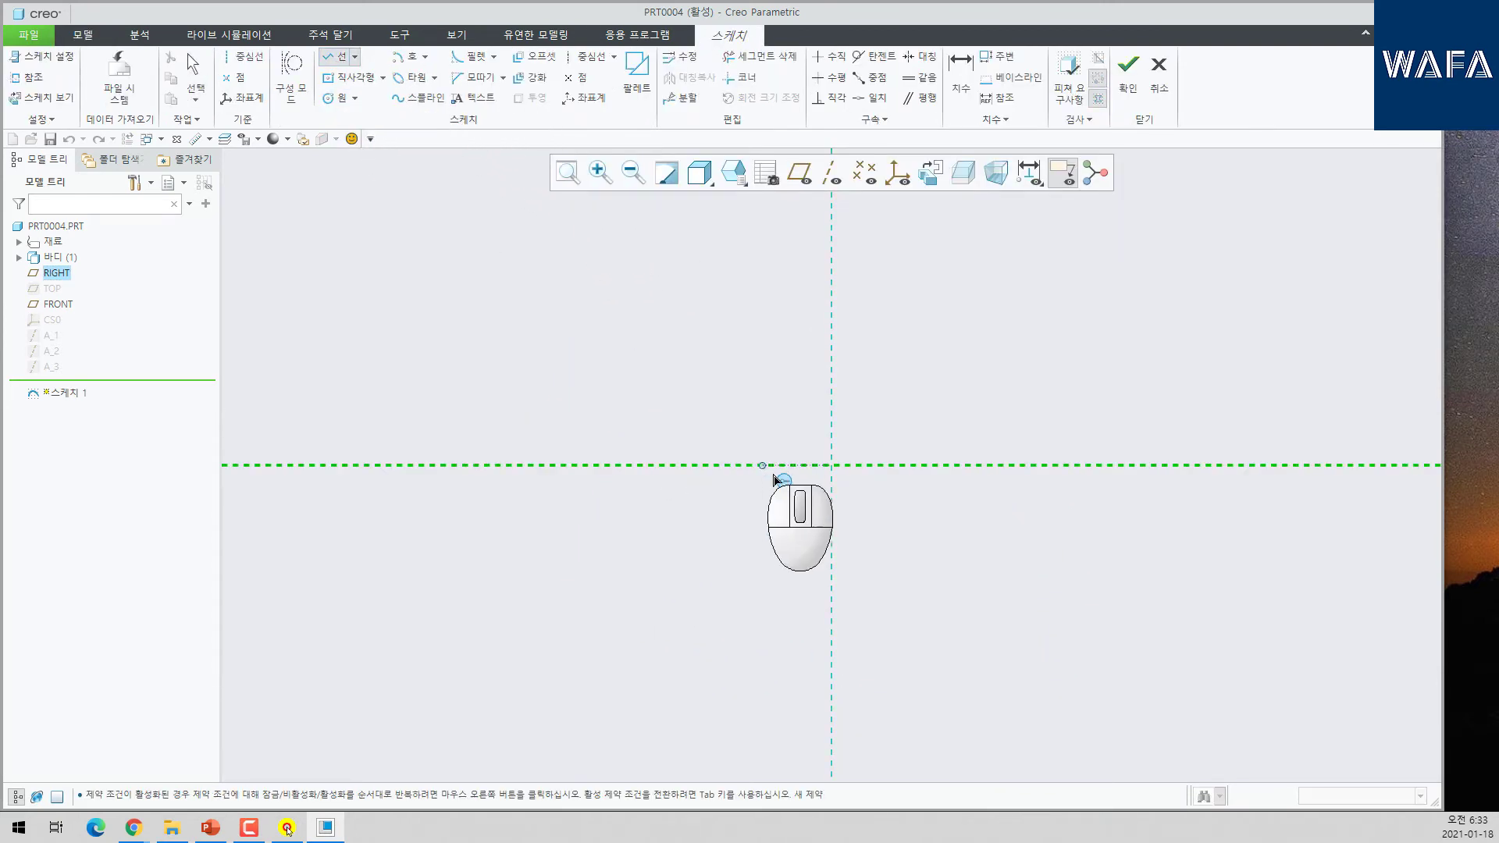
{"action": "left_click", "coordinate": [830, 465]}
{"action": "left_click", "coordinate": [749, 276]}
{"action": "middle_click", "coordinate": [944, 420]}
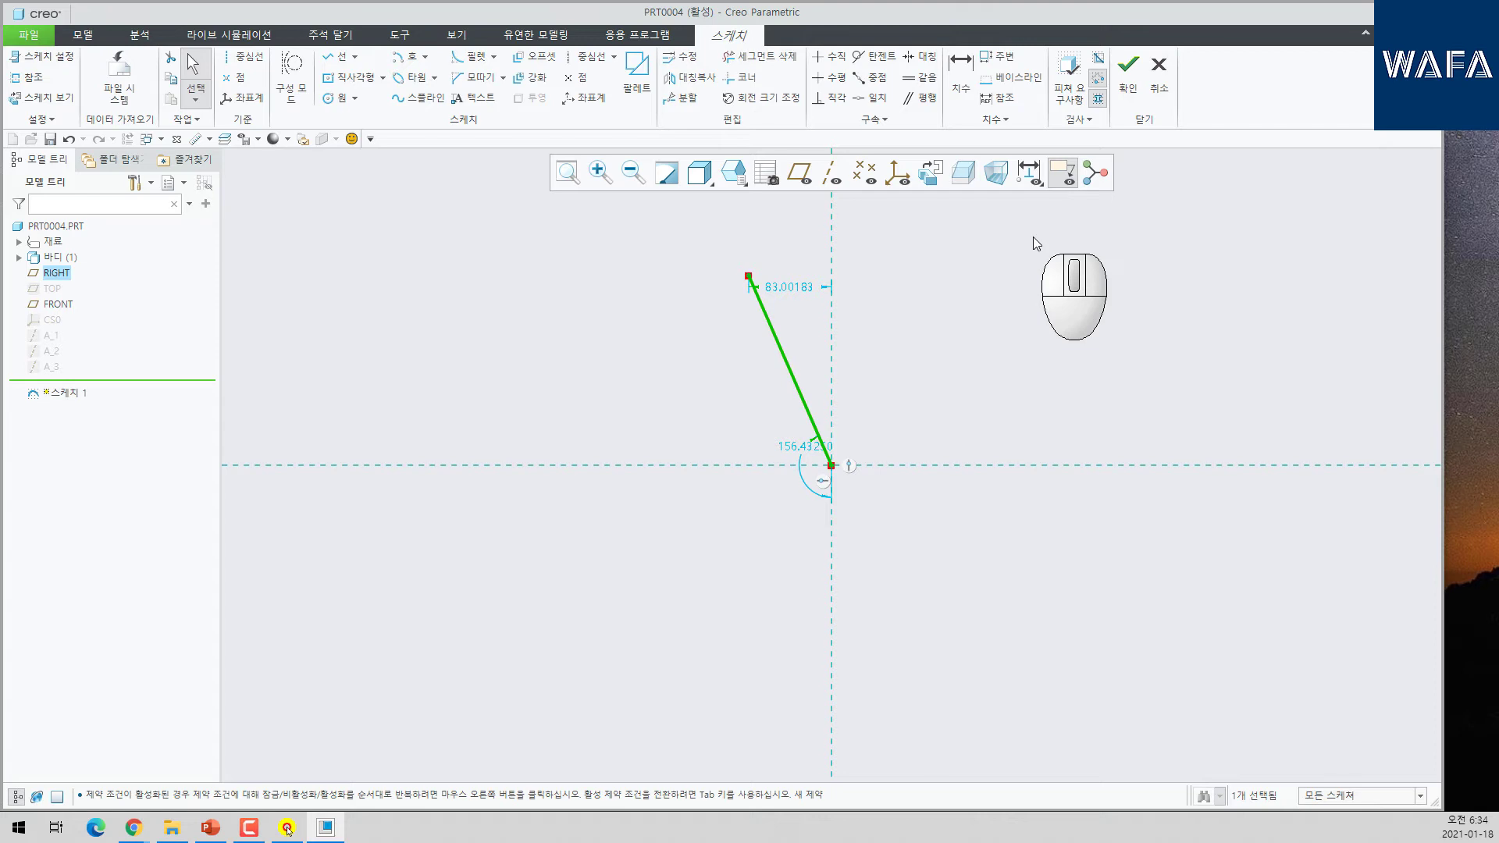
{"action": "left_click", "coordinate": [1159, 72]}
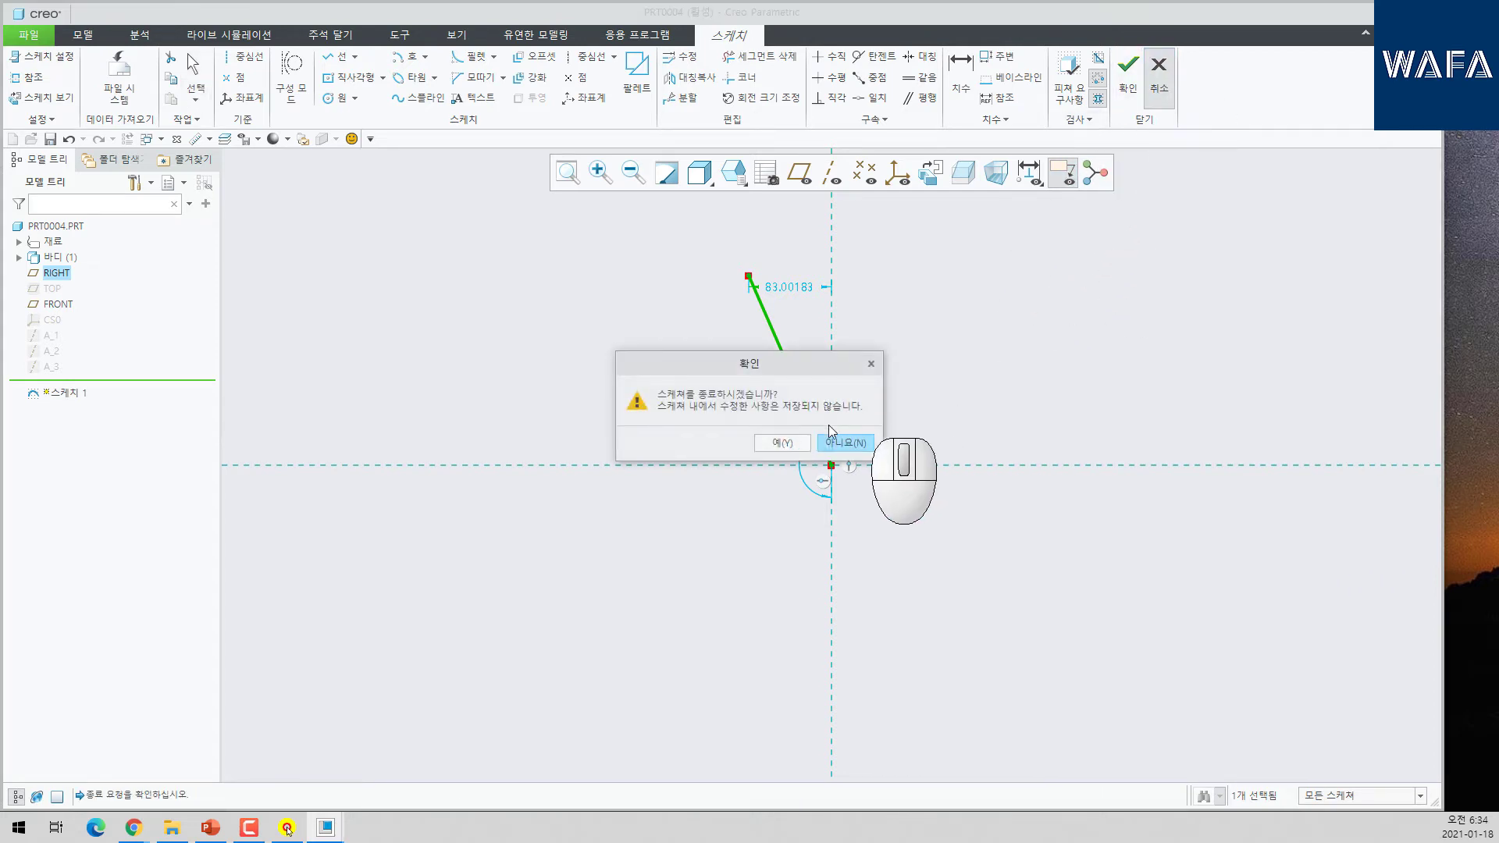
{"action": "left_click", "coordinate": [782, 443]}
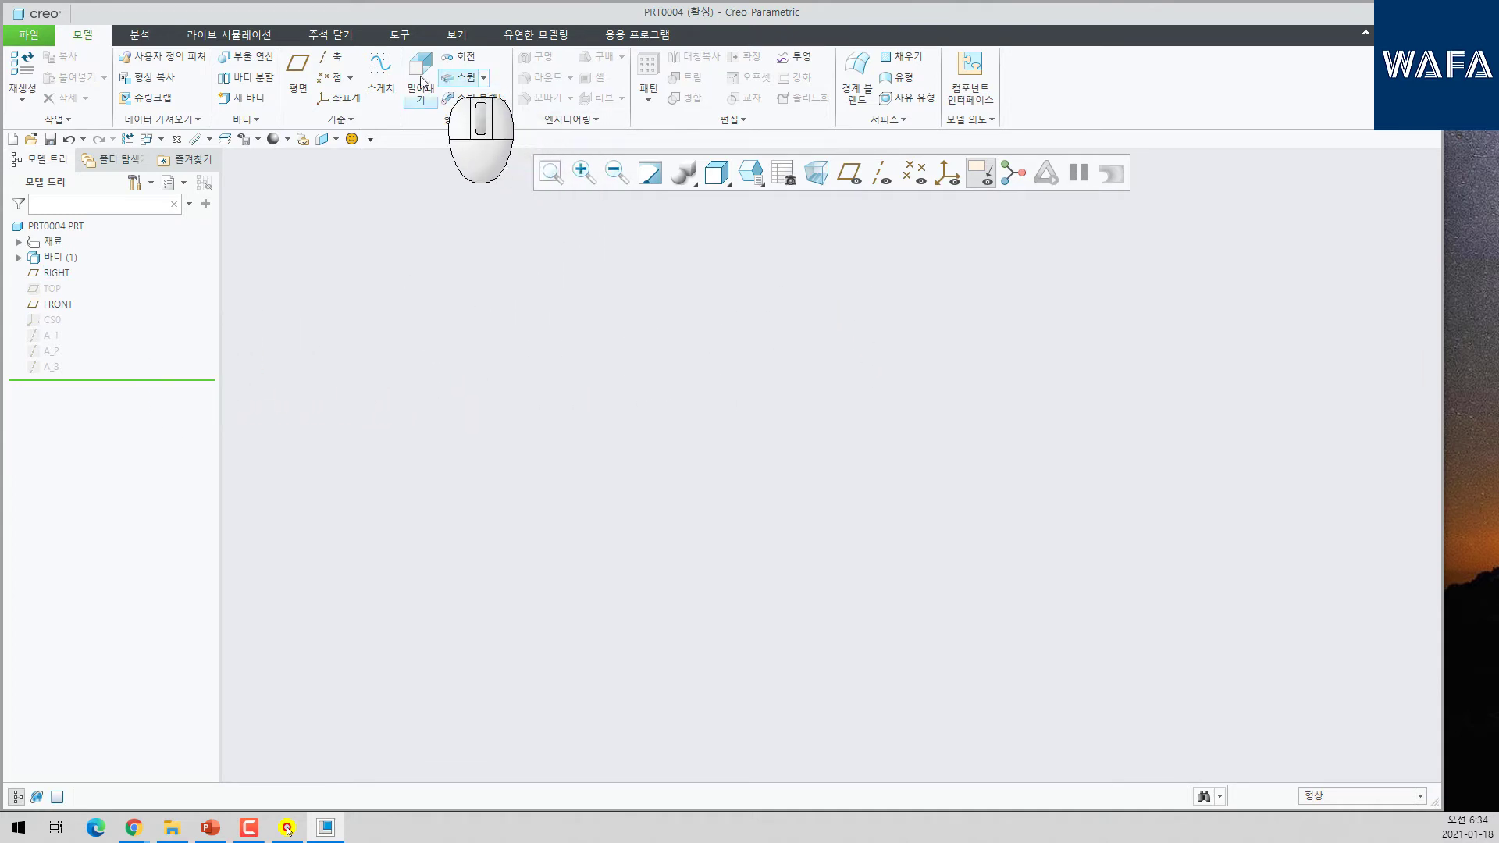
- Start a sketch on the FRONT plane and draw a slanted line from the origin, its upper end about 85 mm left of the vertical reference
{"action": "left_click", "coordinate": [381, 69]}
{"action": "left_click", "coordinate": [56, 304]}
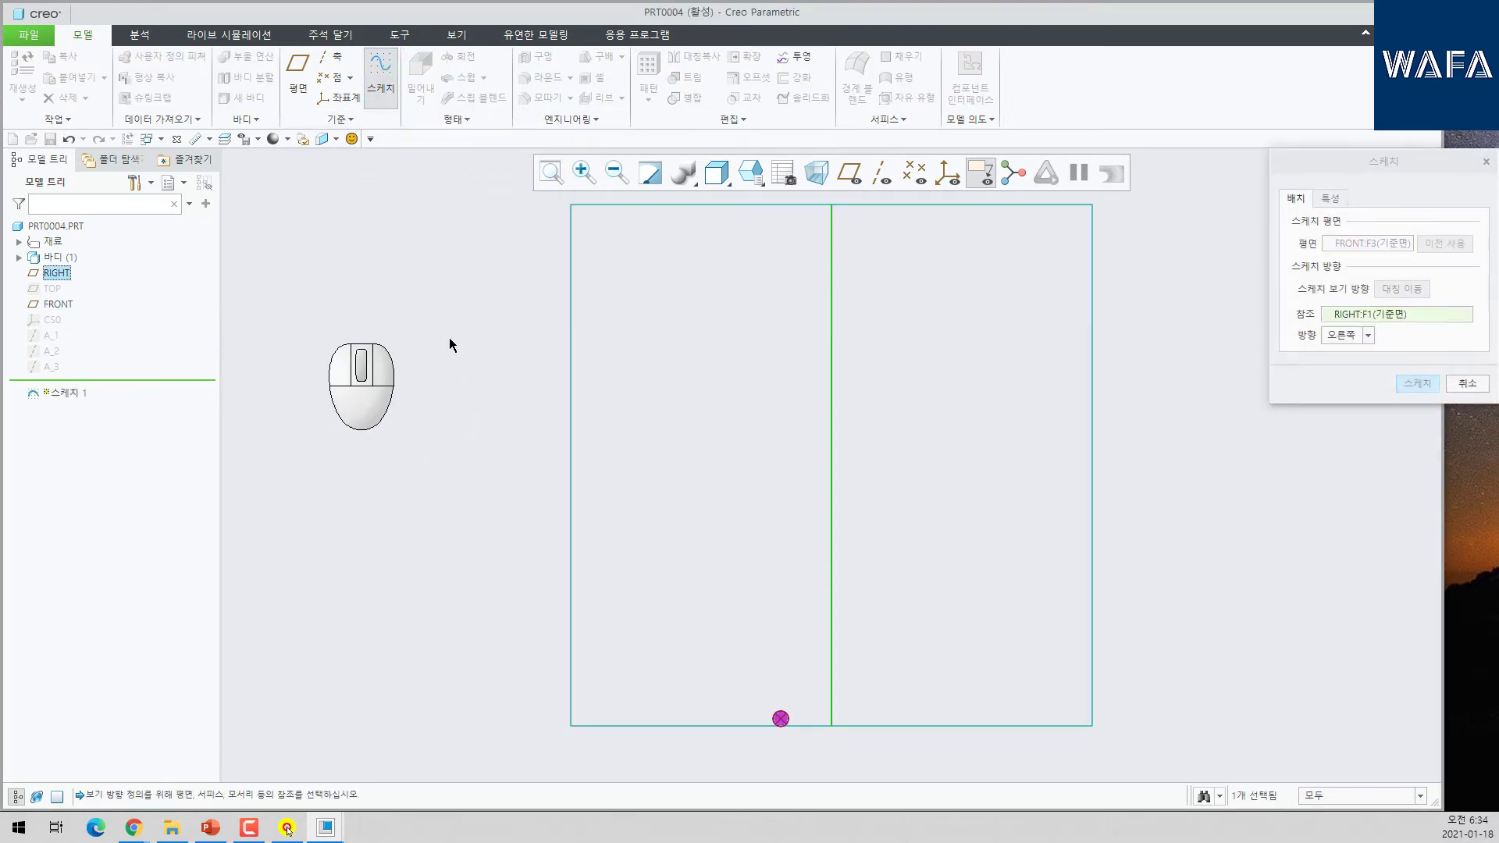
{"action": "middle_click", "coordinate": [468, 342]}
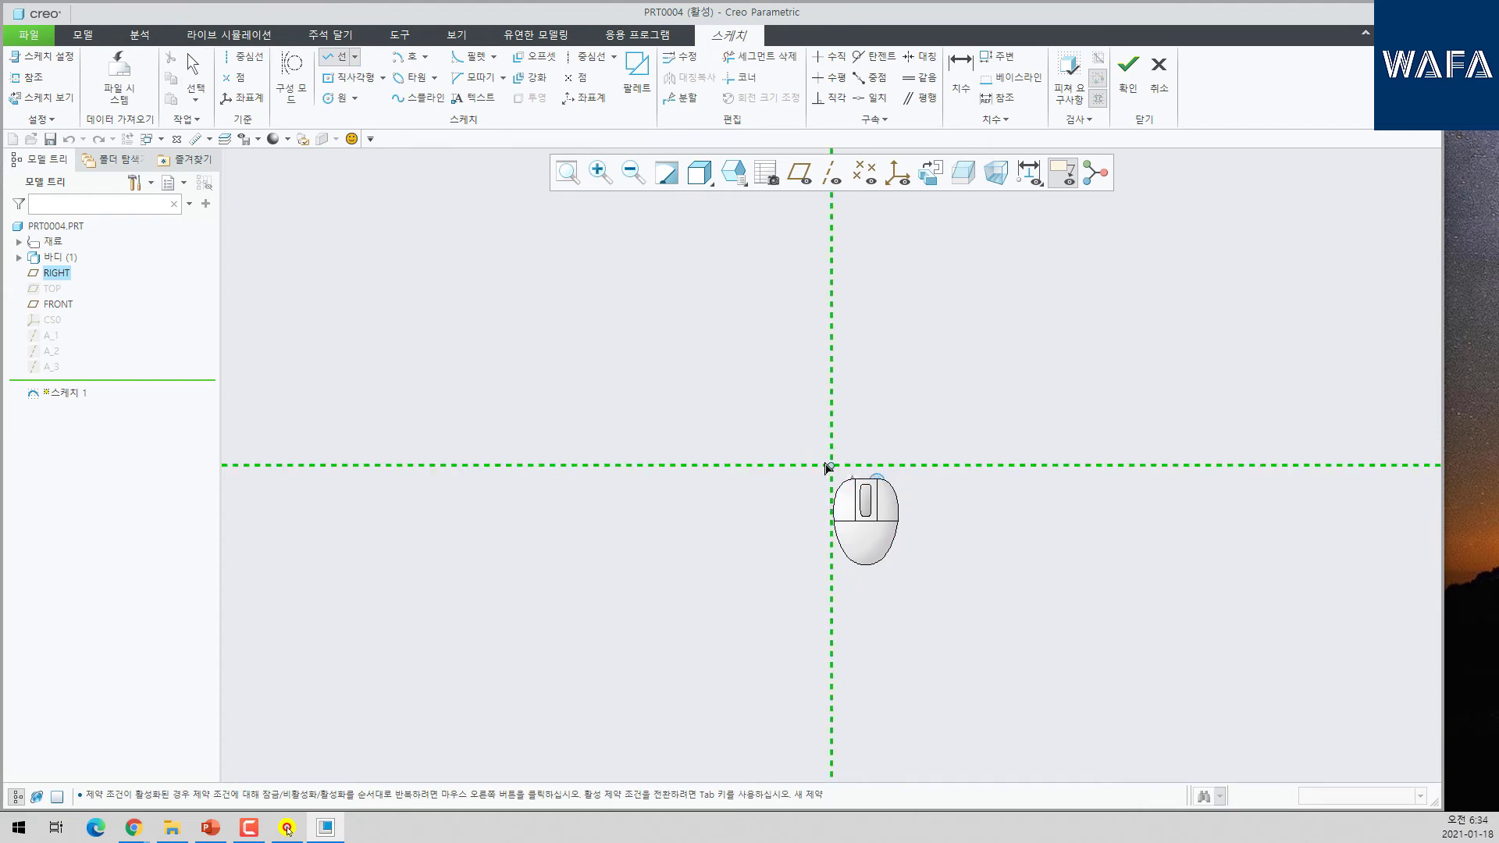
{"action": "left_click", "coordinate": [829, 467]}
{"action": "left_click", "coordinate": [747, 313]}
{"action": "middle_click", "coordinate": [920, 375]}
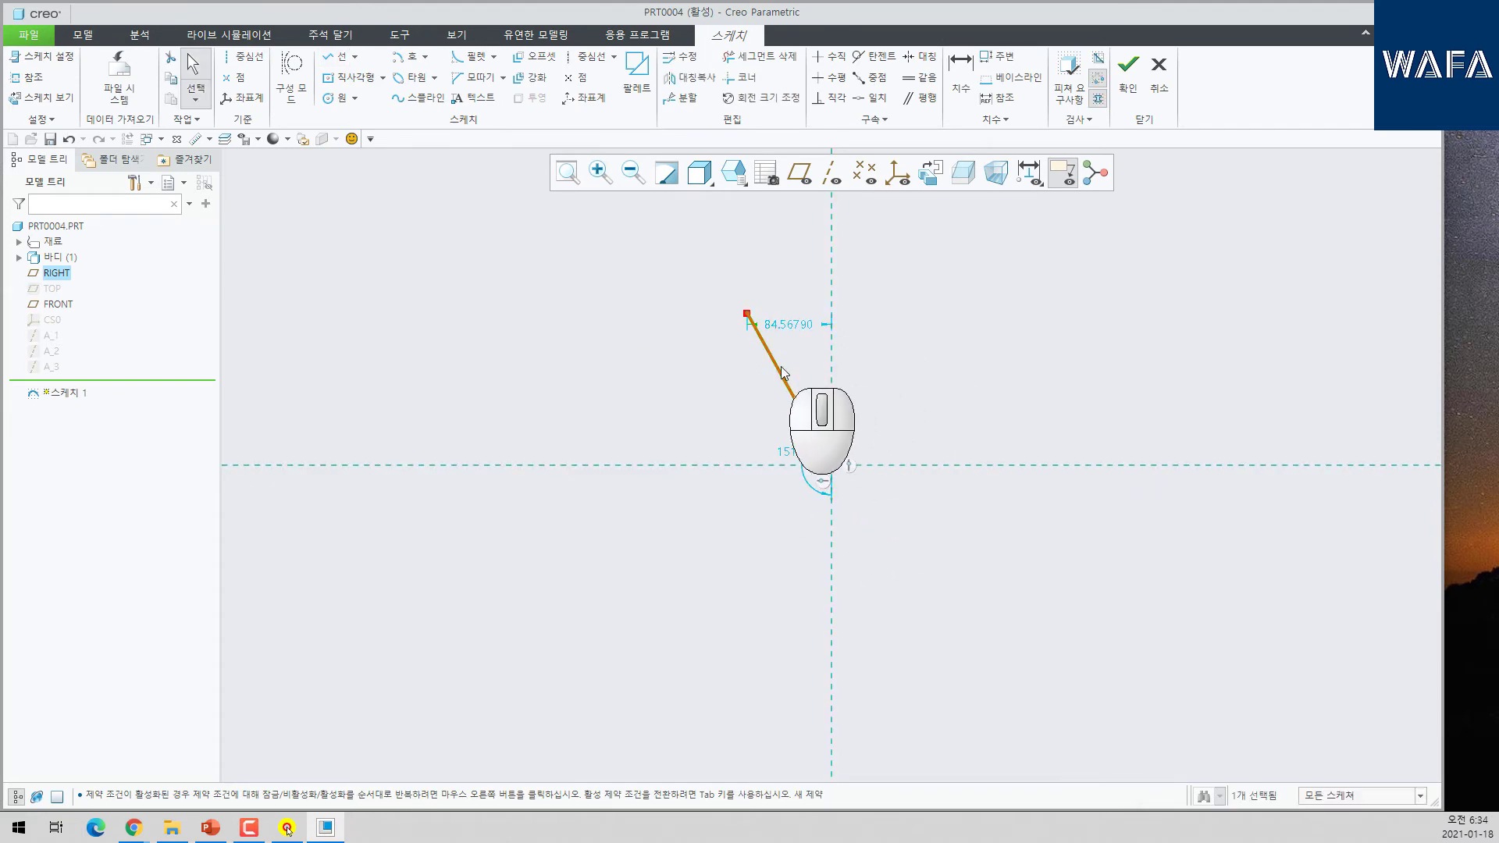
- Set the slanted line's horizontal offset to 150 mm and its length to 300 mm, and finish the sketch
{"action": "double_click", "coordinate": [781, 326]}
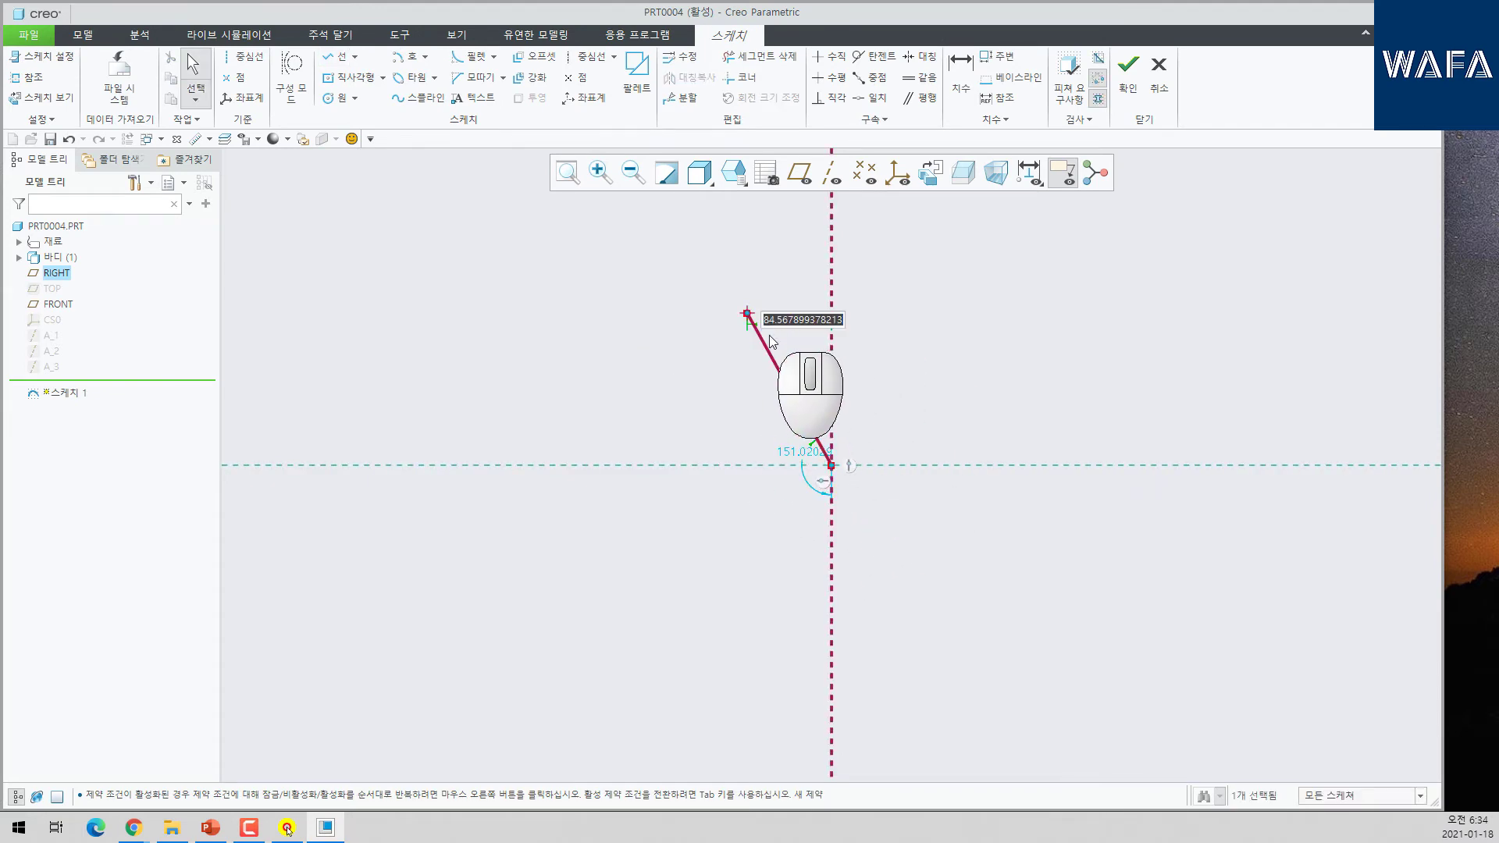
{"action": "type", "text": "150"}
{"action": "key", "text": "Return"}
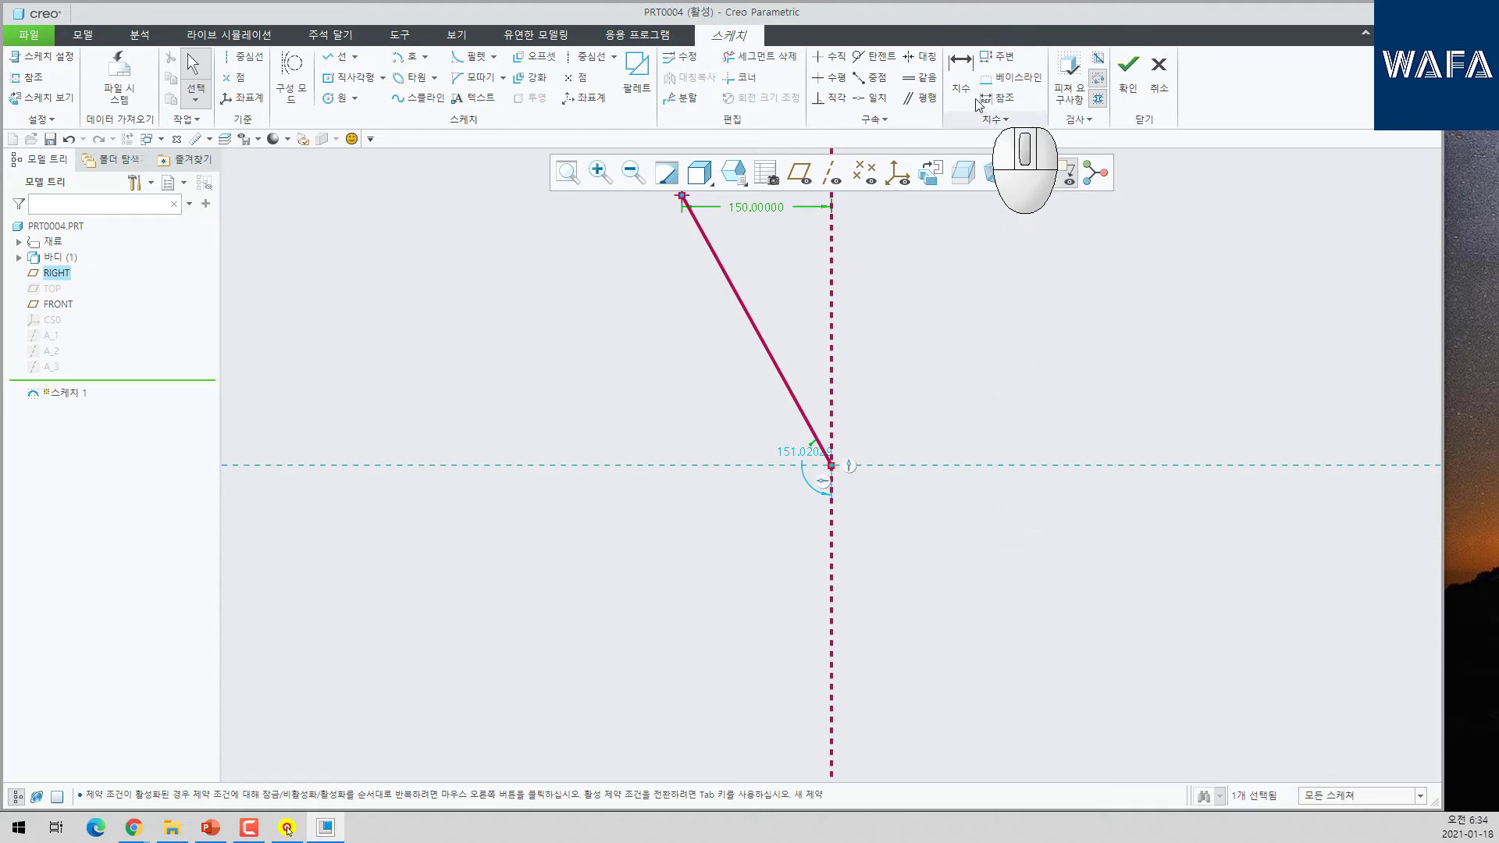
{"action": "left_click", "coordinate": [962, 69]}
{"action": "left_click", "coordinate": [746, 313]}
{"action": "middle_click", "coordinate": [687, 373]}
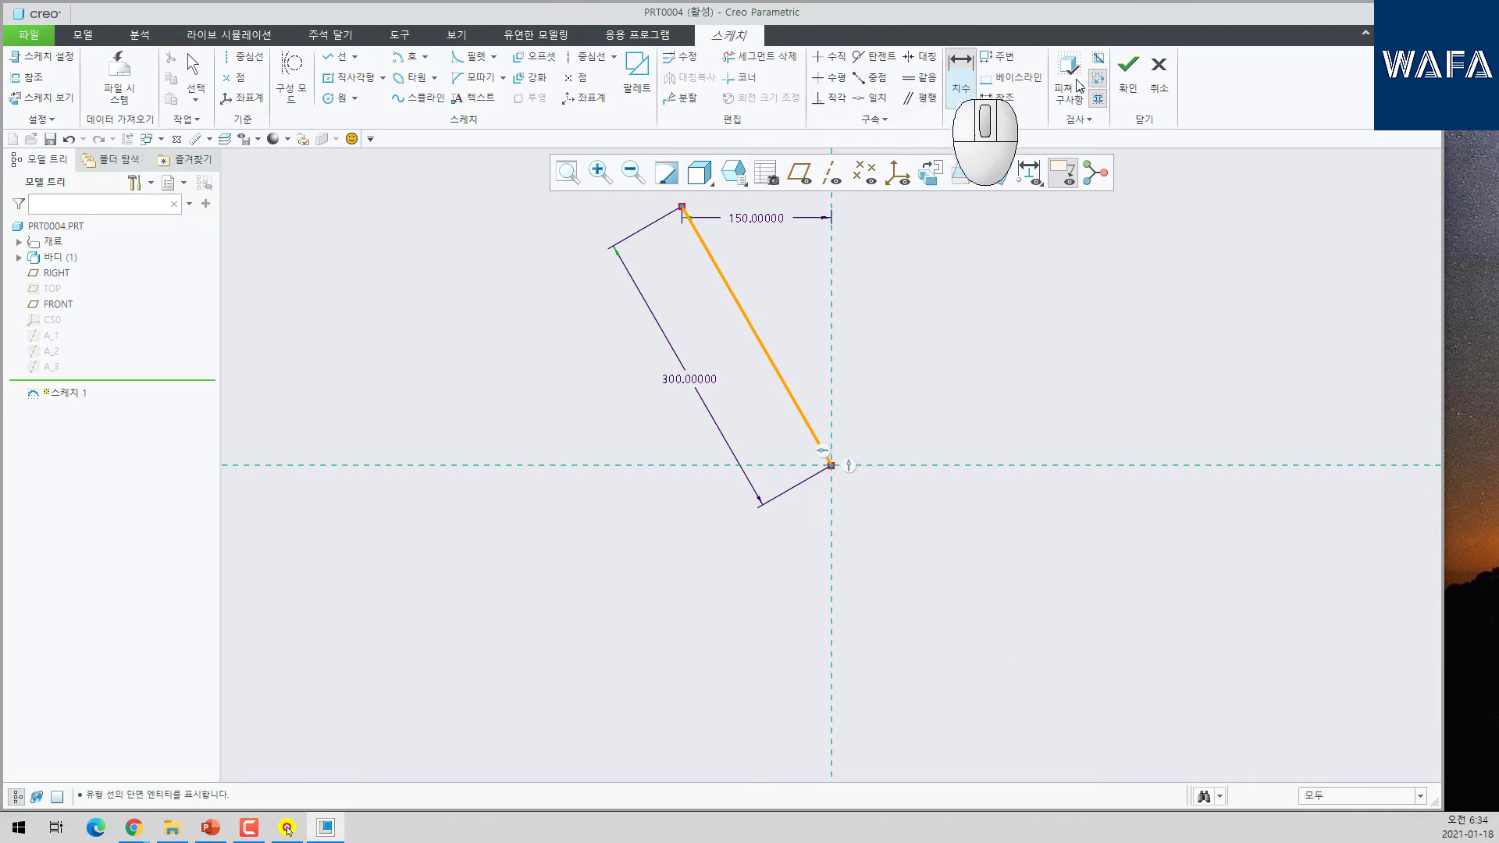
{"action": "left_click", "coordinate": [1129, 74]}
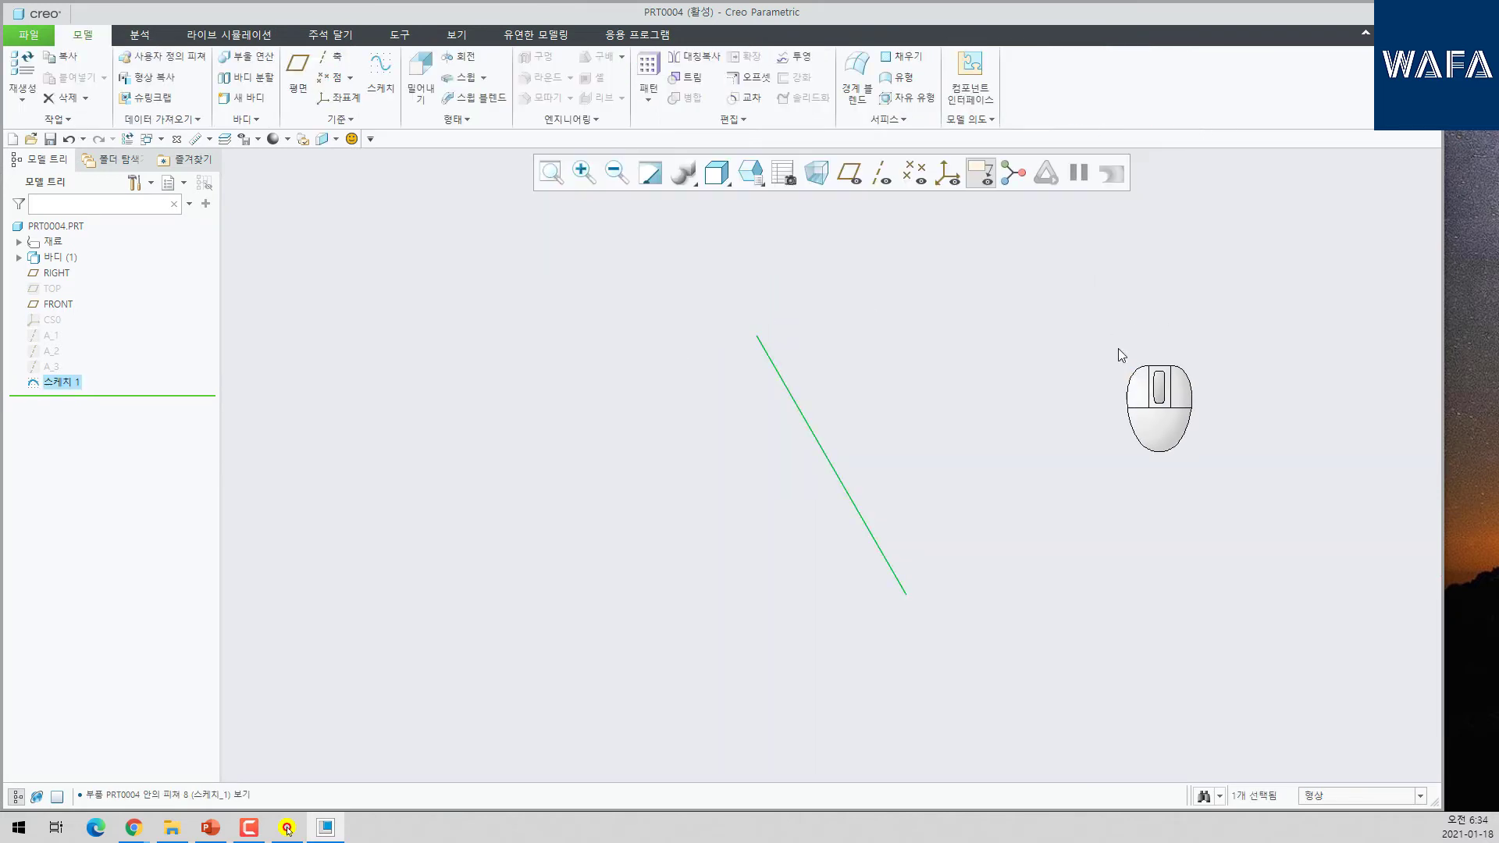
- Start a sketch on the TOP plane and draw a circle about 118 mm in diameter centred on the origin
{"action": "left_click", "coordinate": [381, 78]}
{"action": "left_click", "coordinate": [57, 272]}
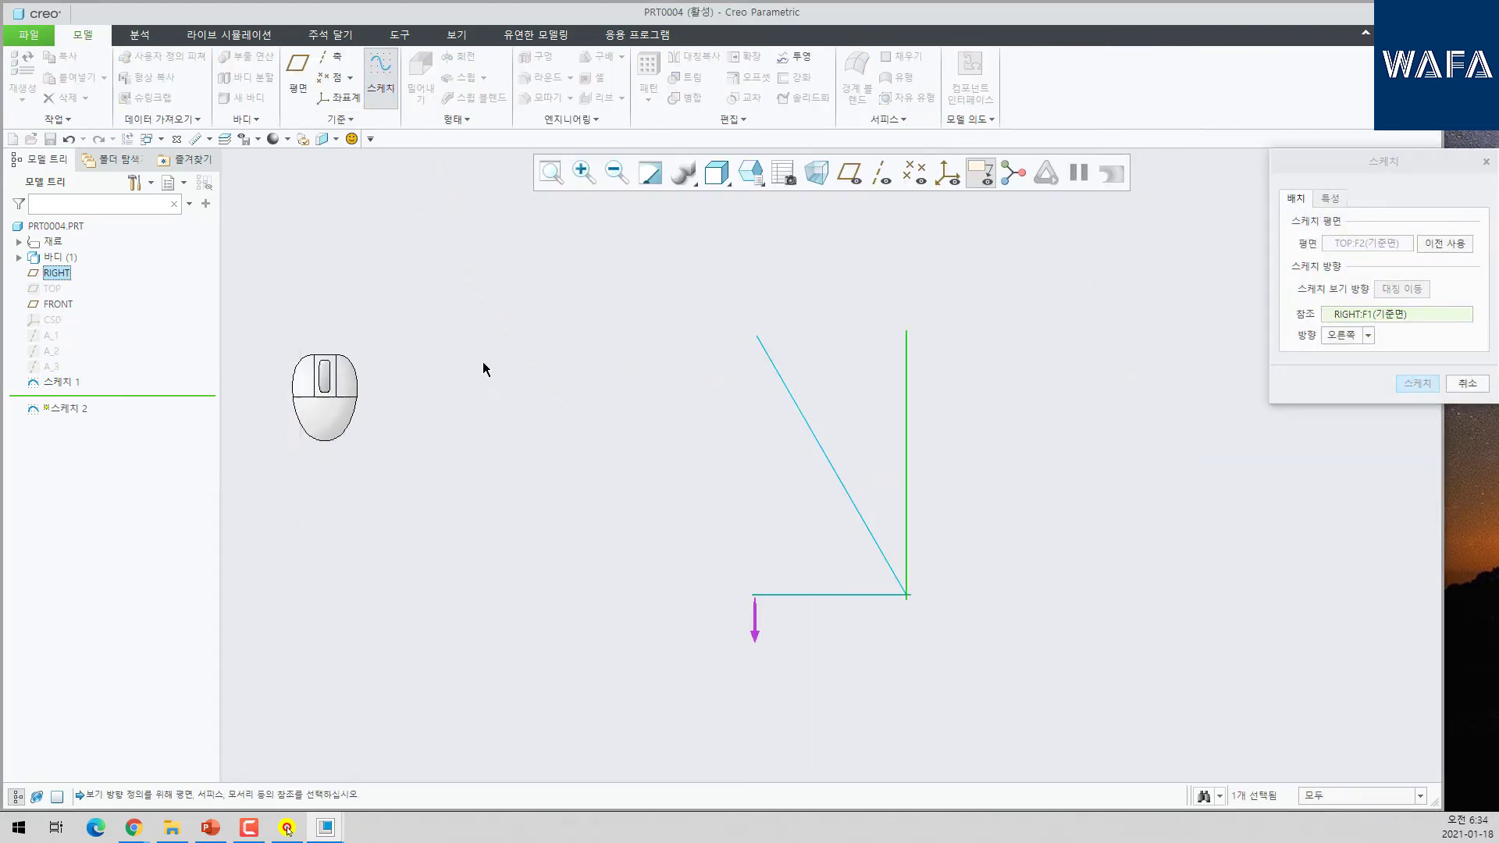
{"action": "middle_click", "coordinate": [586, 352]}
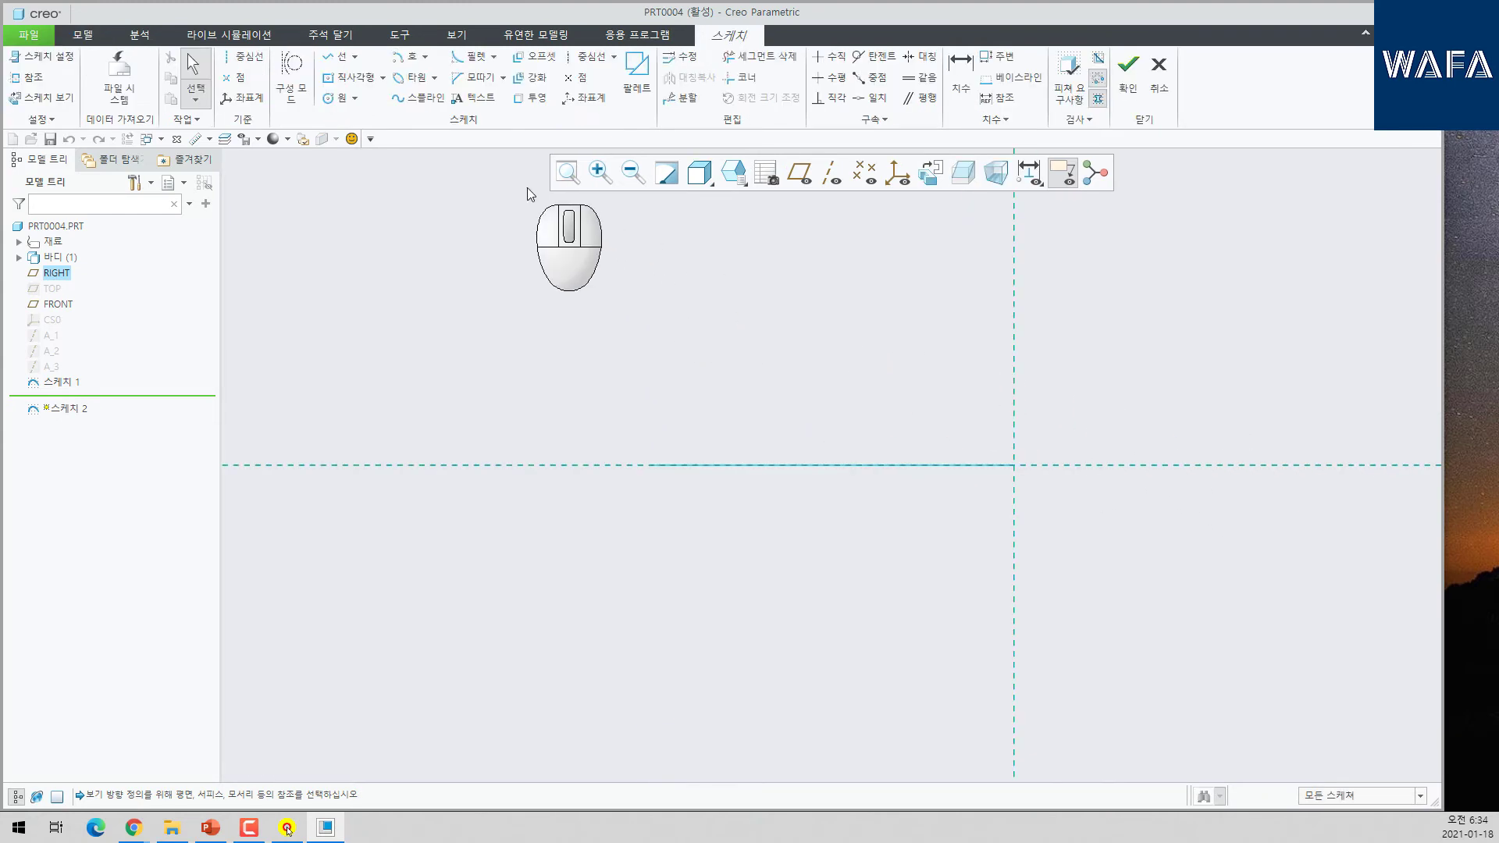
{"action": "left_click", "coordinate": [328, 97]}
{"action": "left_click", "coordinate": [1014, 466]}
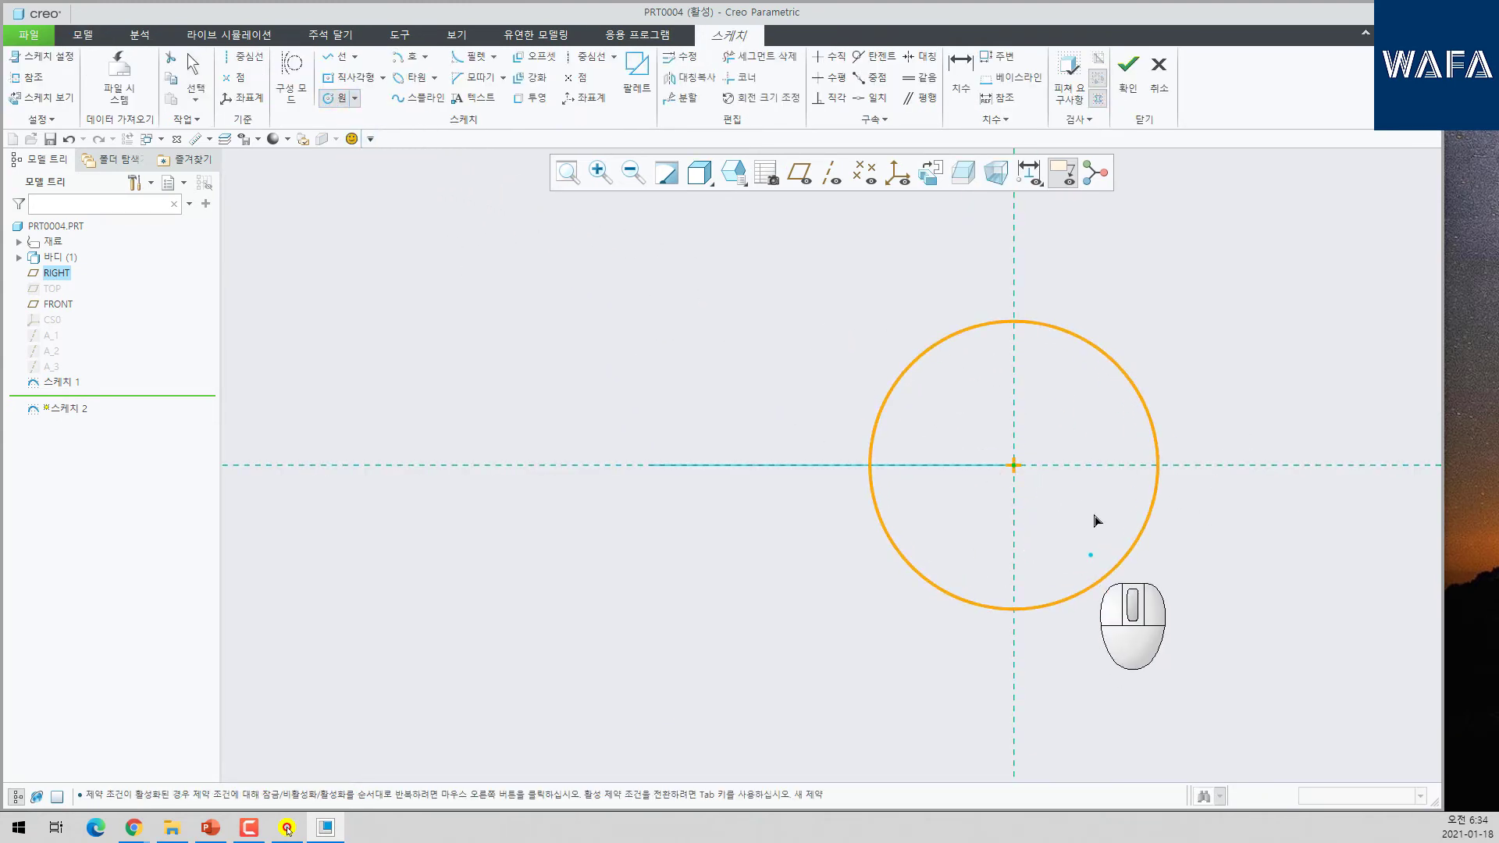
{"action": "left_click", "coordinate": [1154, 428]}
{"action": "middle_click", "coordinate": [1162, 414]}
- Set the base circle's diameter to 300 mm and finish the sketch
{"action": "double_click", "coordinate": [825, 328]}
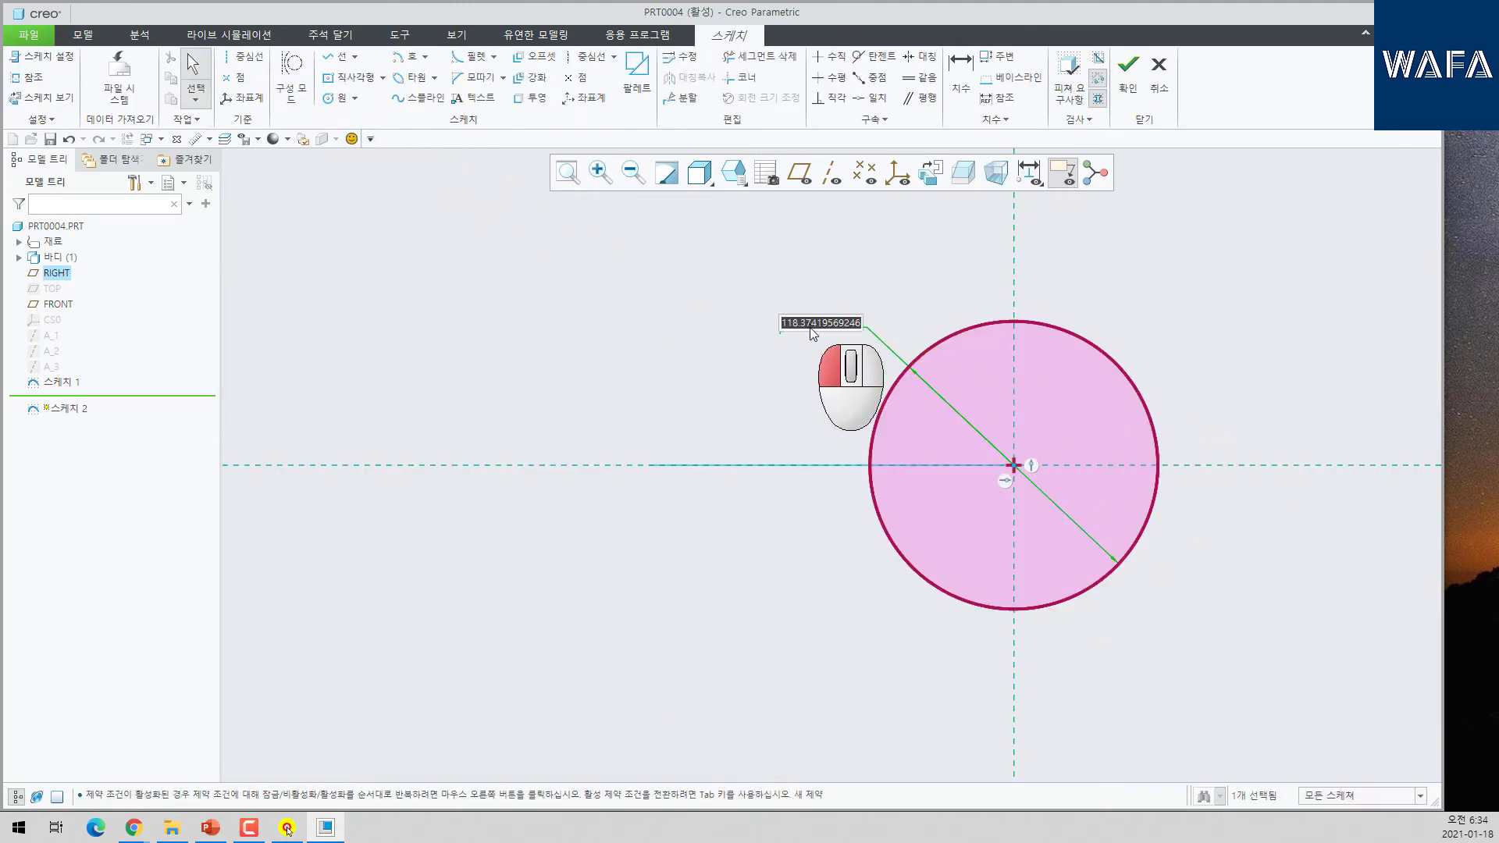
{"action": "type", "text": "300"}
{"action": "key", "text": "Return"}
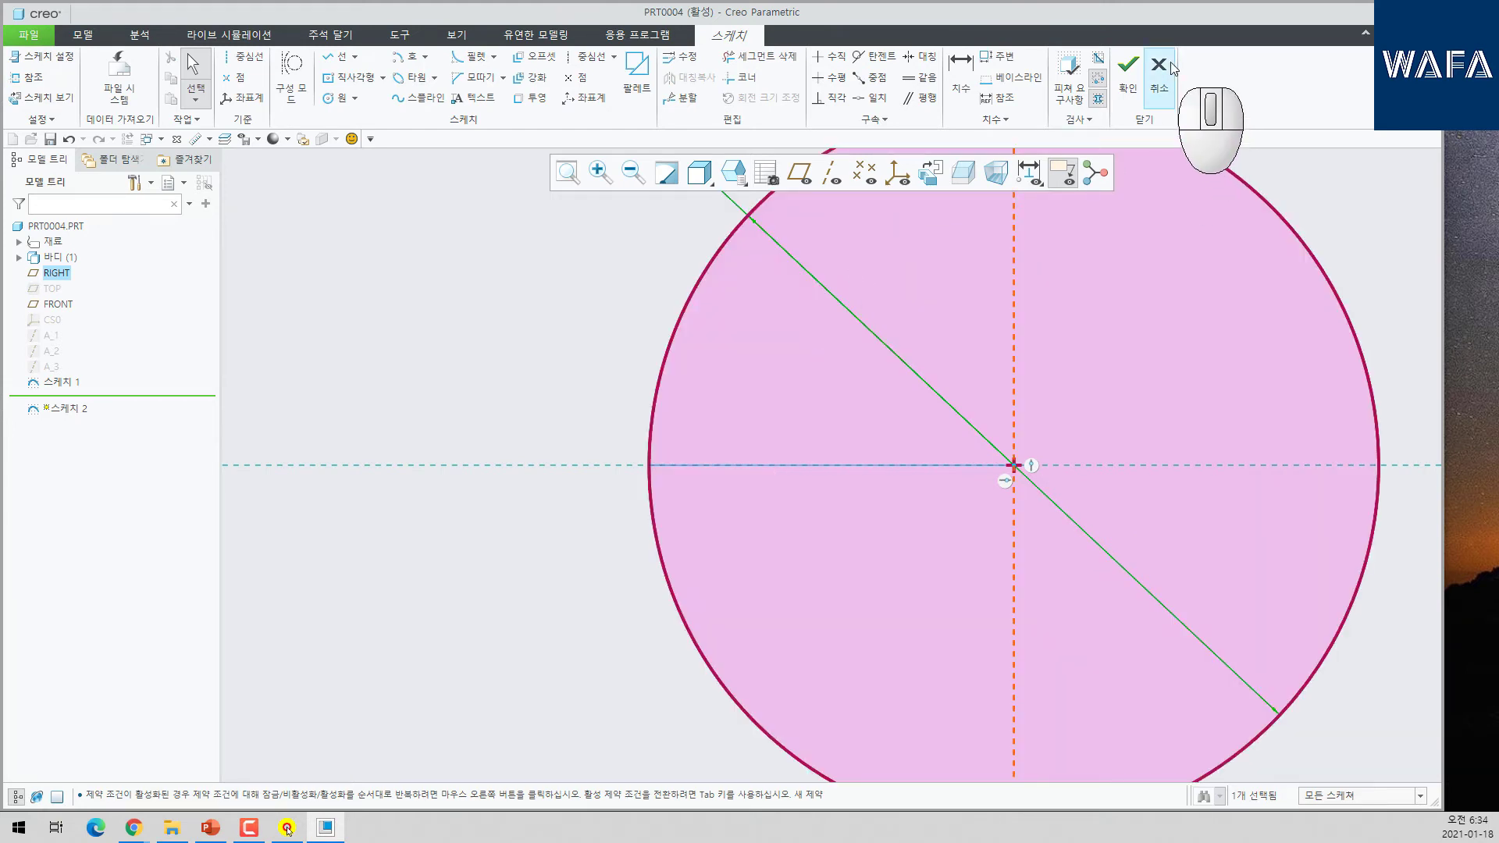
{"action": "left_click", "coordinate": [1129, 66]}
- Create a datum plane normal to the slanted line and passing through its upper endpoint
{"action": "mouse_move", "coordinate": [924, 362]}
{"action": "middle_mouse_down"}
{"action": "mouse_move", "coordinate": [796, 368]}
{"action": "mouse_move", "coordinate": [785, 320]}
{"action": "middle_mouse_up"}
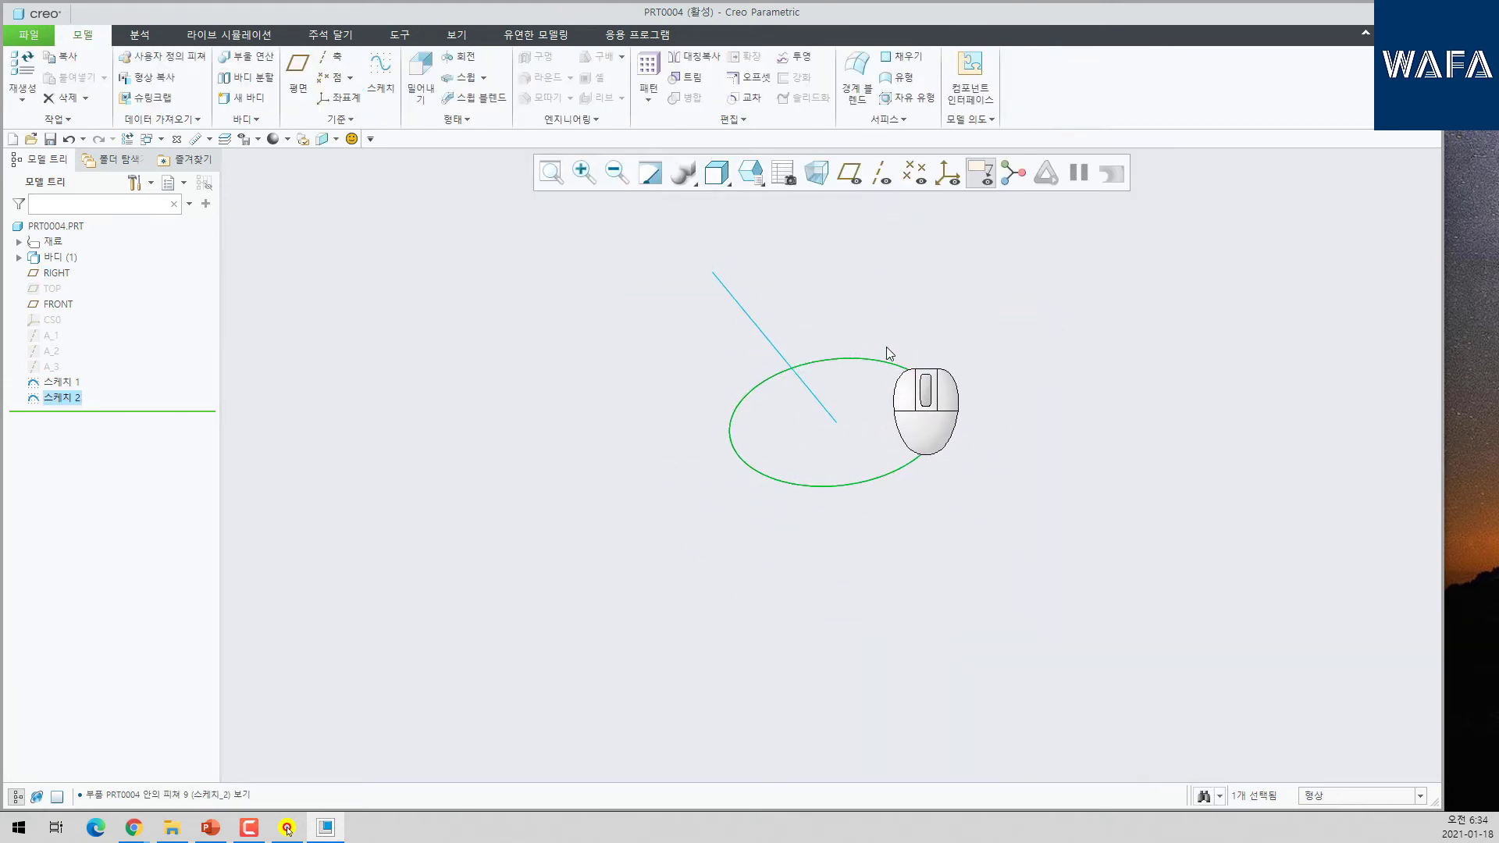
{"action": "middle_click_drag", "start_coordinate": [882, 308], "coordinate": [923, 355], "text": "shift"}
{"action": "left_click", "coordinate": [846, 335]}
{"action": "scroll", "coordinate": [845, 334], "scroll_direction": "down", "scroll_amount": 2}
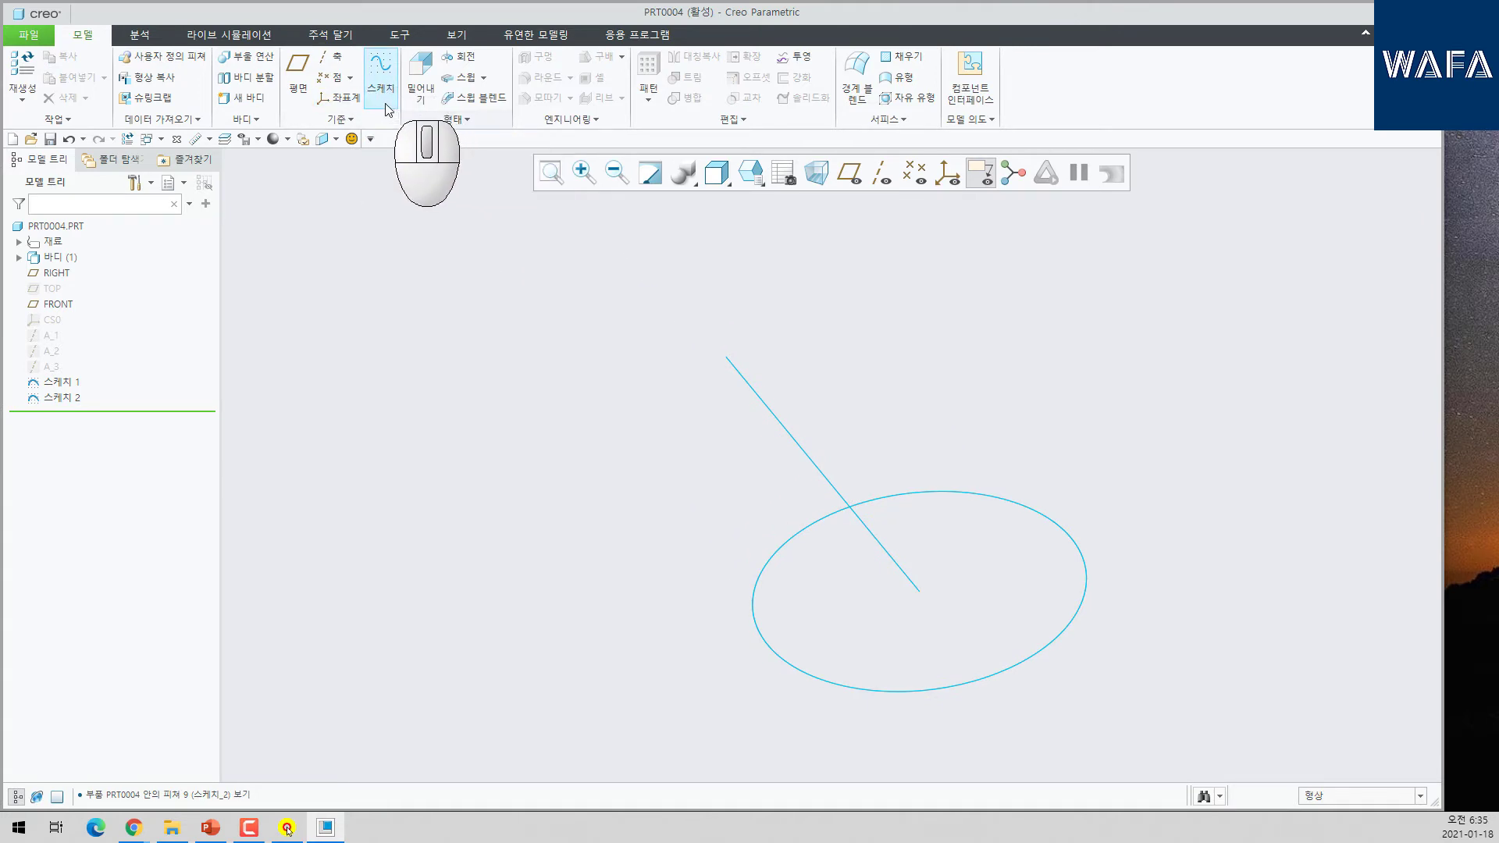
{"action": "scroll", "coordinate": [711, 419], "scroll_direction": "up", "scroll_amount": 2}
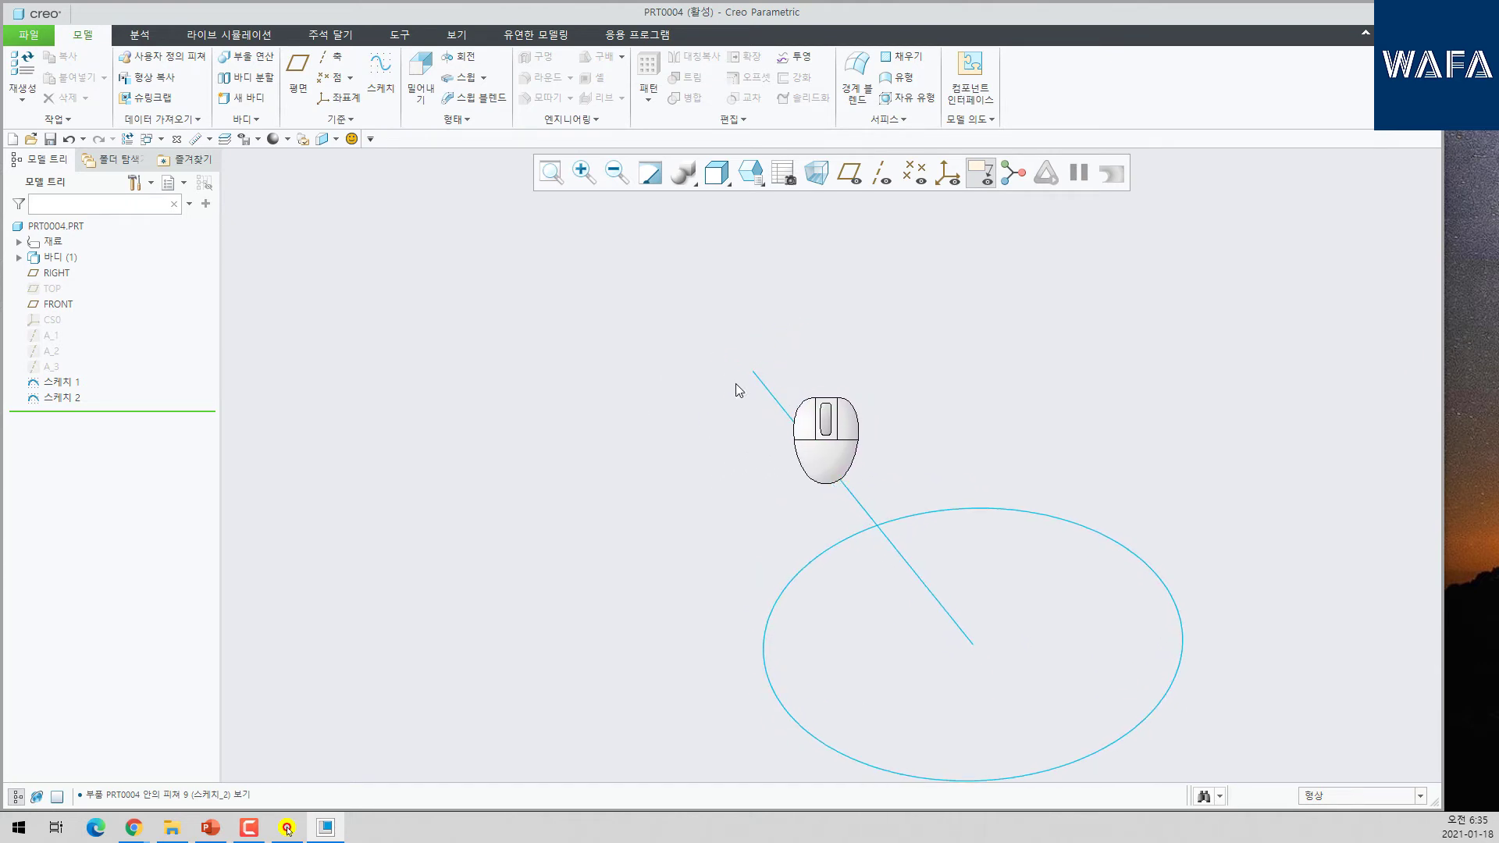
{"action": "left_click", "coordinate": [299, 72]}
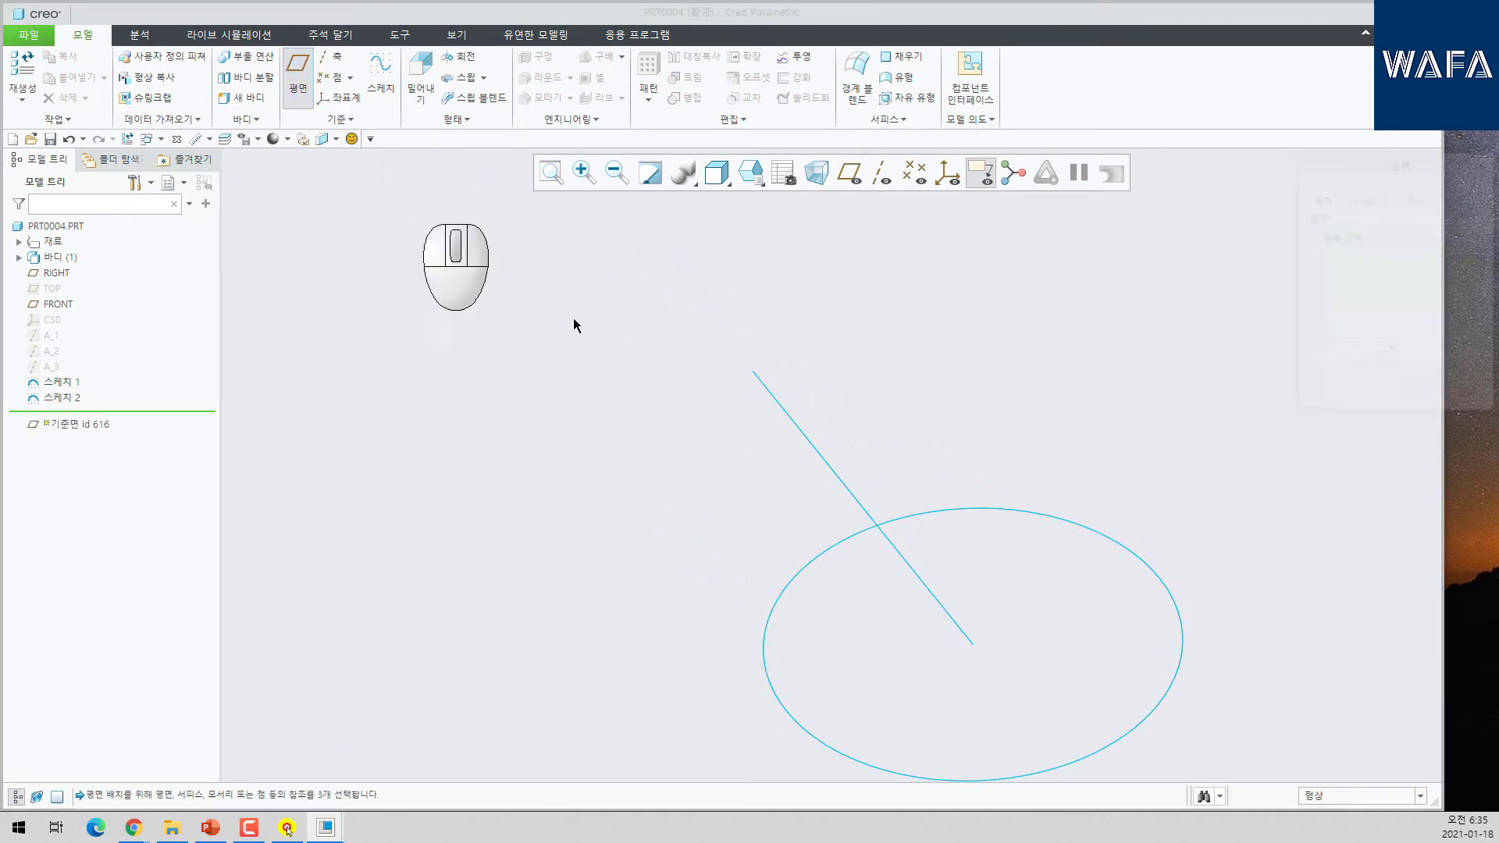
{"action": "left_click", "coordinate": [779, 414]}
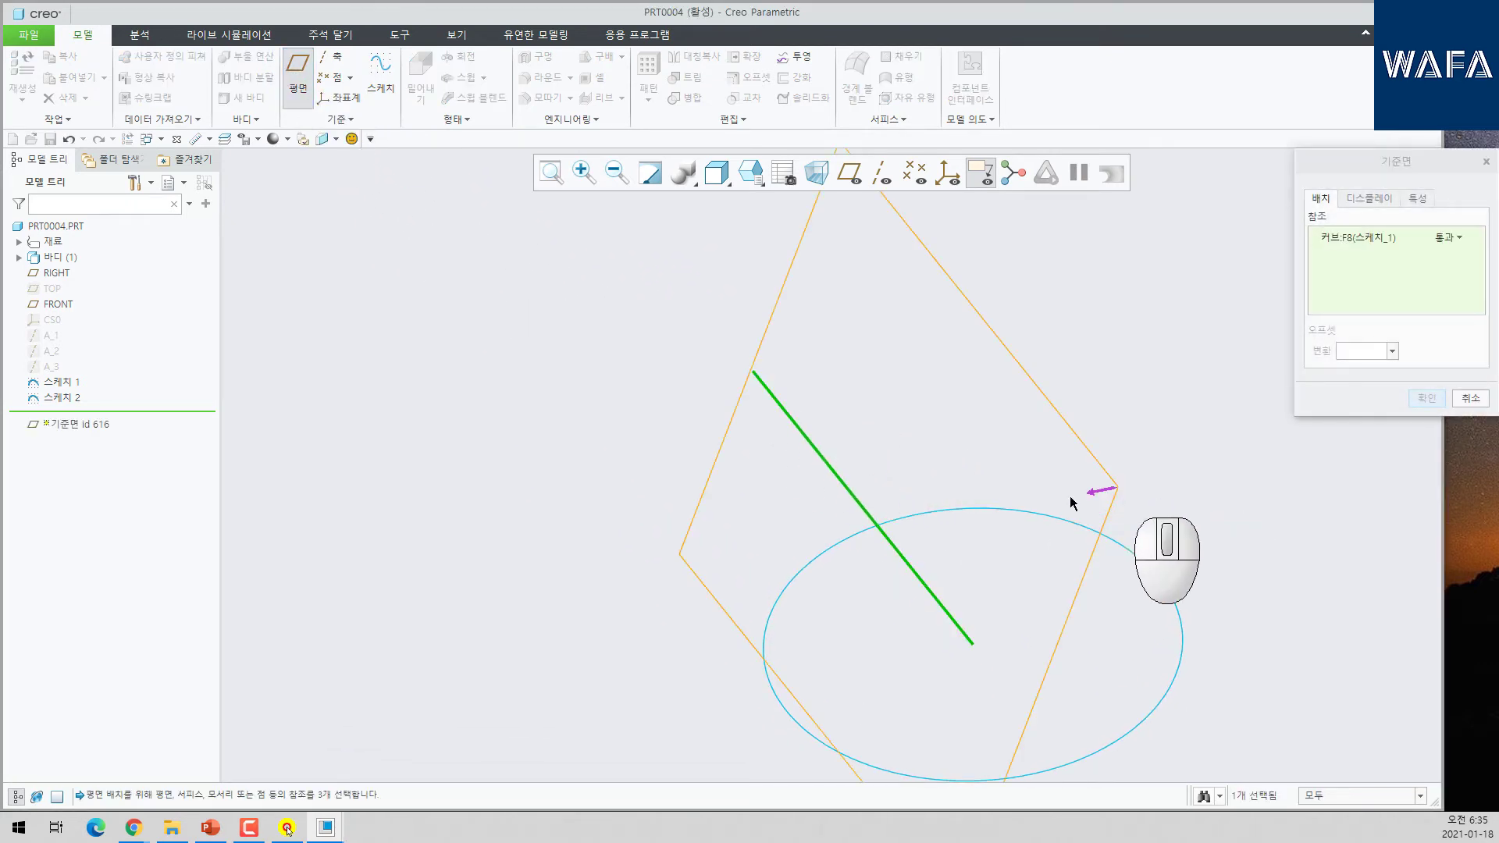
{"action": "left_click", "coordinate": [763, 375], "text": "ctrl"}
{"action": "middle_click_drag", "start_coordinate": [931, 468], "coordinate": [860, 454]}
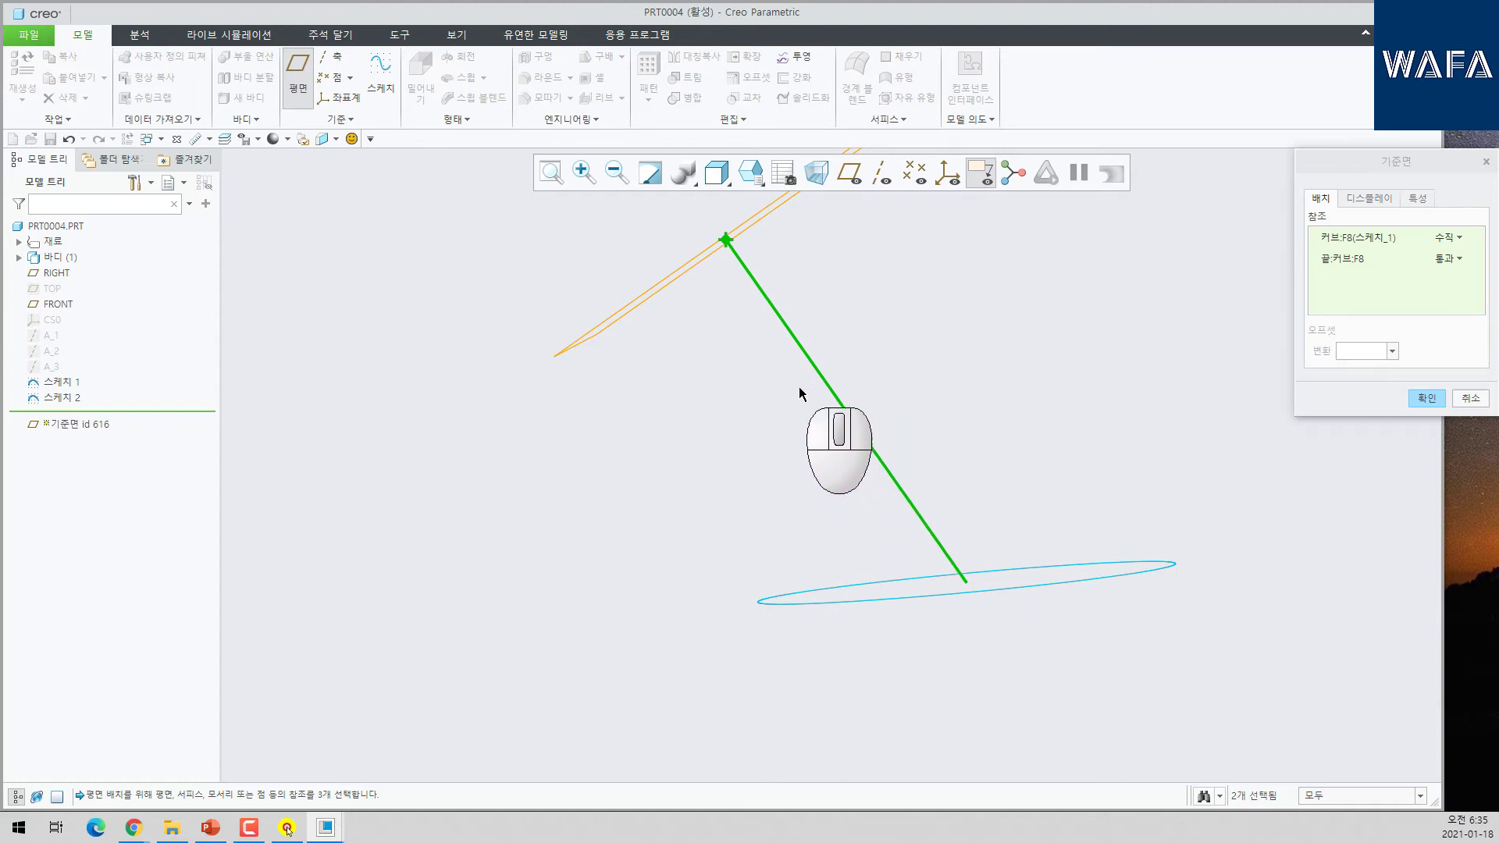
{"action": "left_click", "coordinate": [1418, 400]}
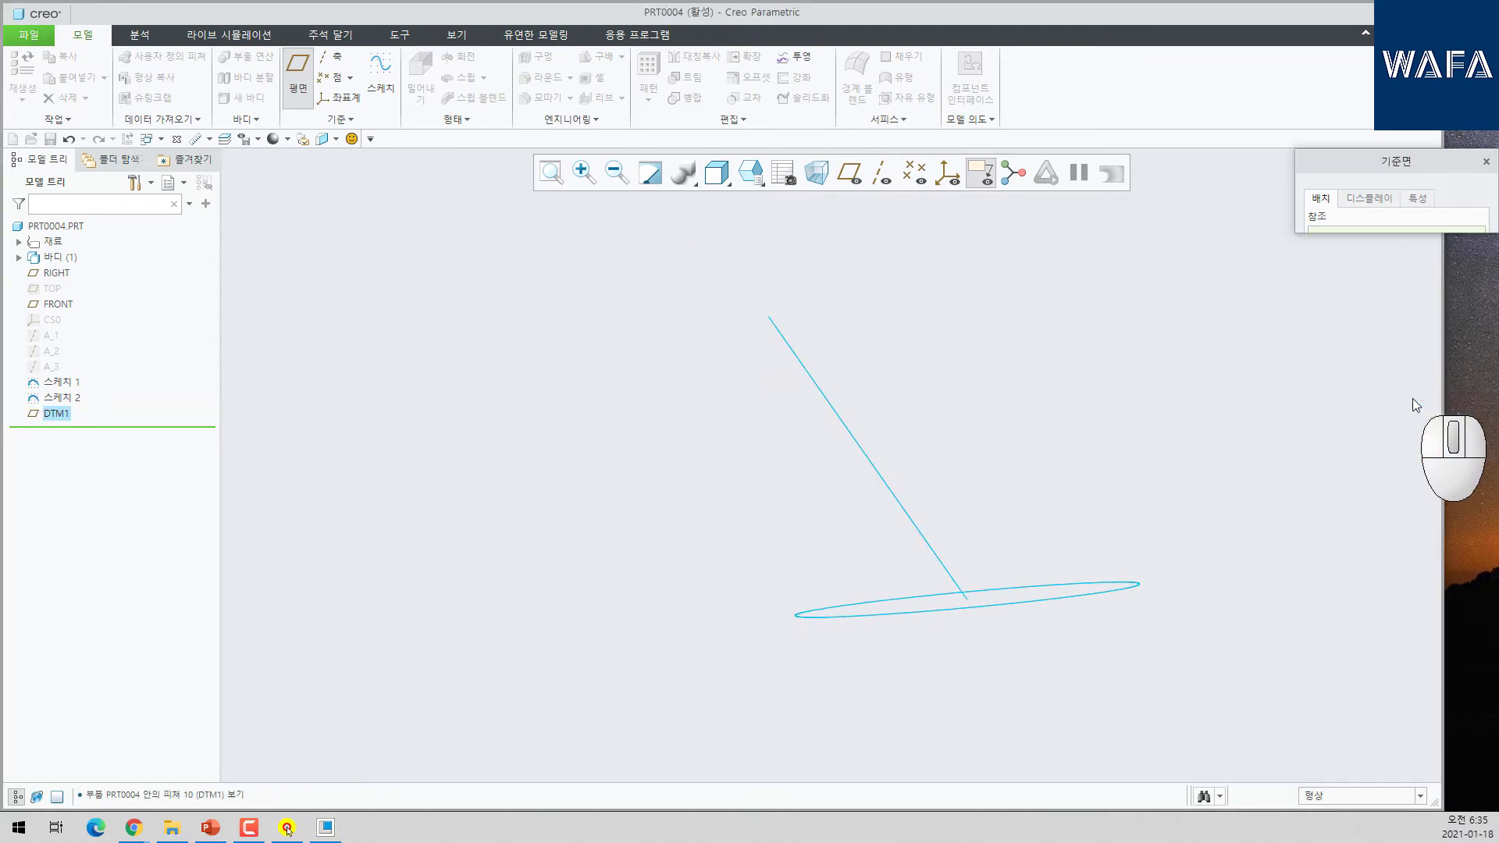
- Sketch a 150 mm diameter circle on the new datum plane, centred on the slanted line's upper endpoint, and finish the sketch
{"action": "middle_click_drag", "start_coordinate": [942, 387], "coordinate": [973, 456]}
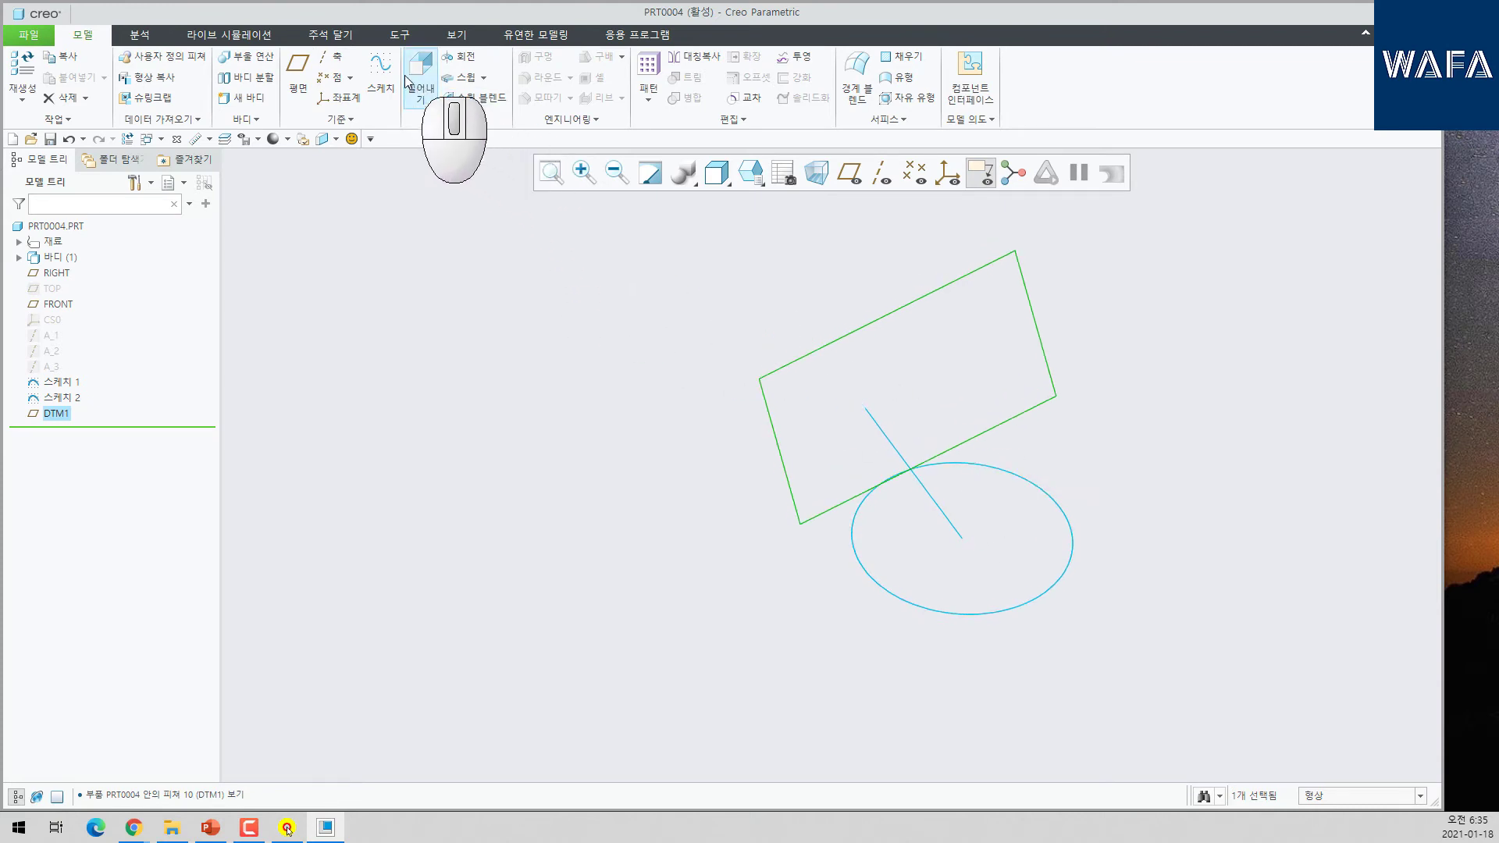
{"action": "left_click", "coordinate": [381, 74]}
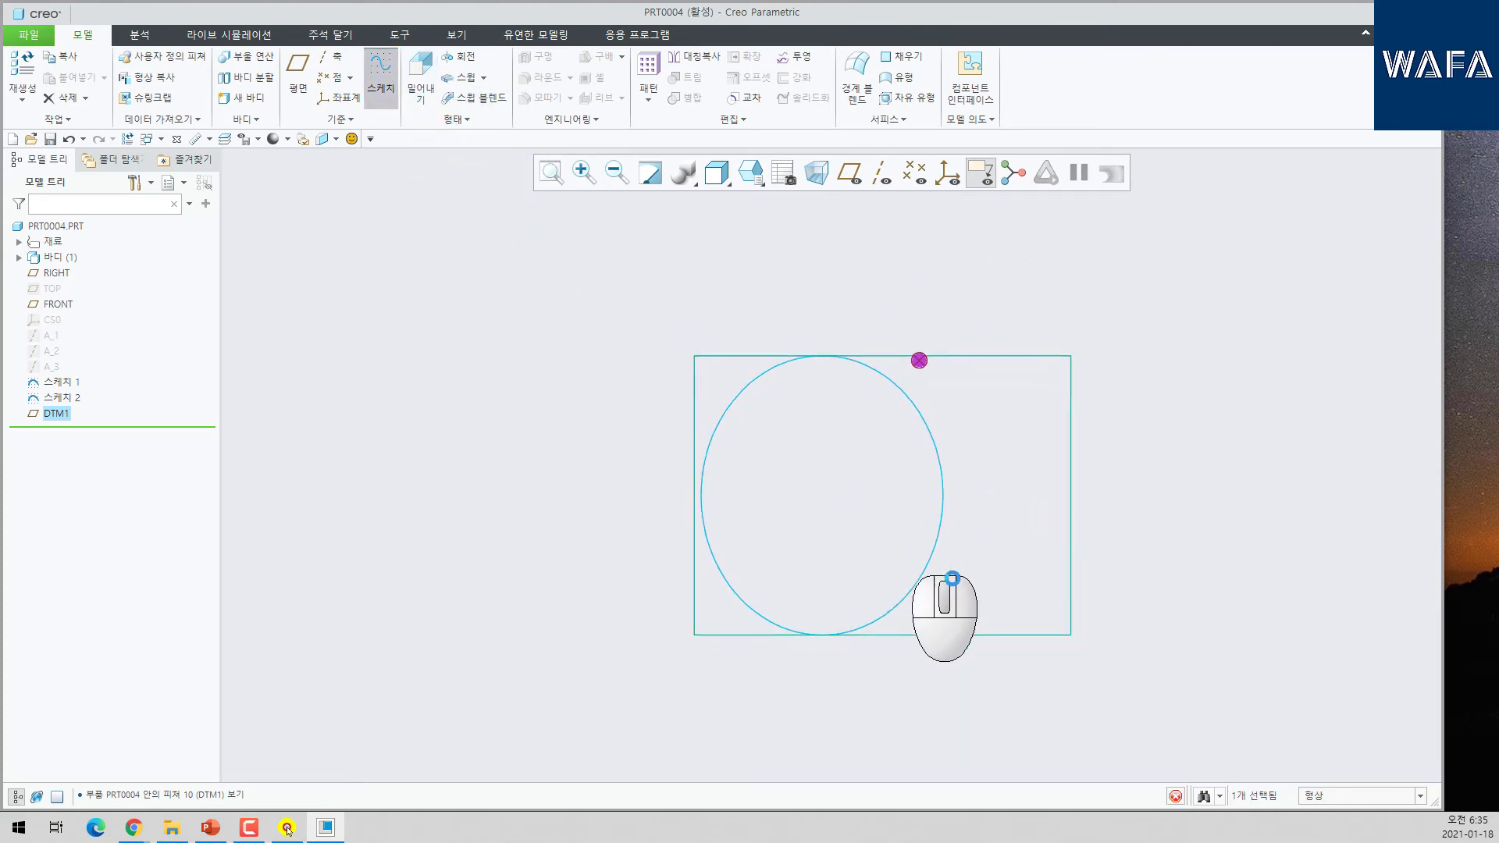
{"action": "middle_click_drag", "start_coordinate": [813, 514], "coordinate": [751, 433]}
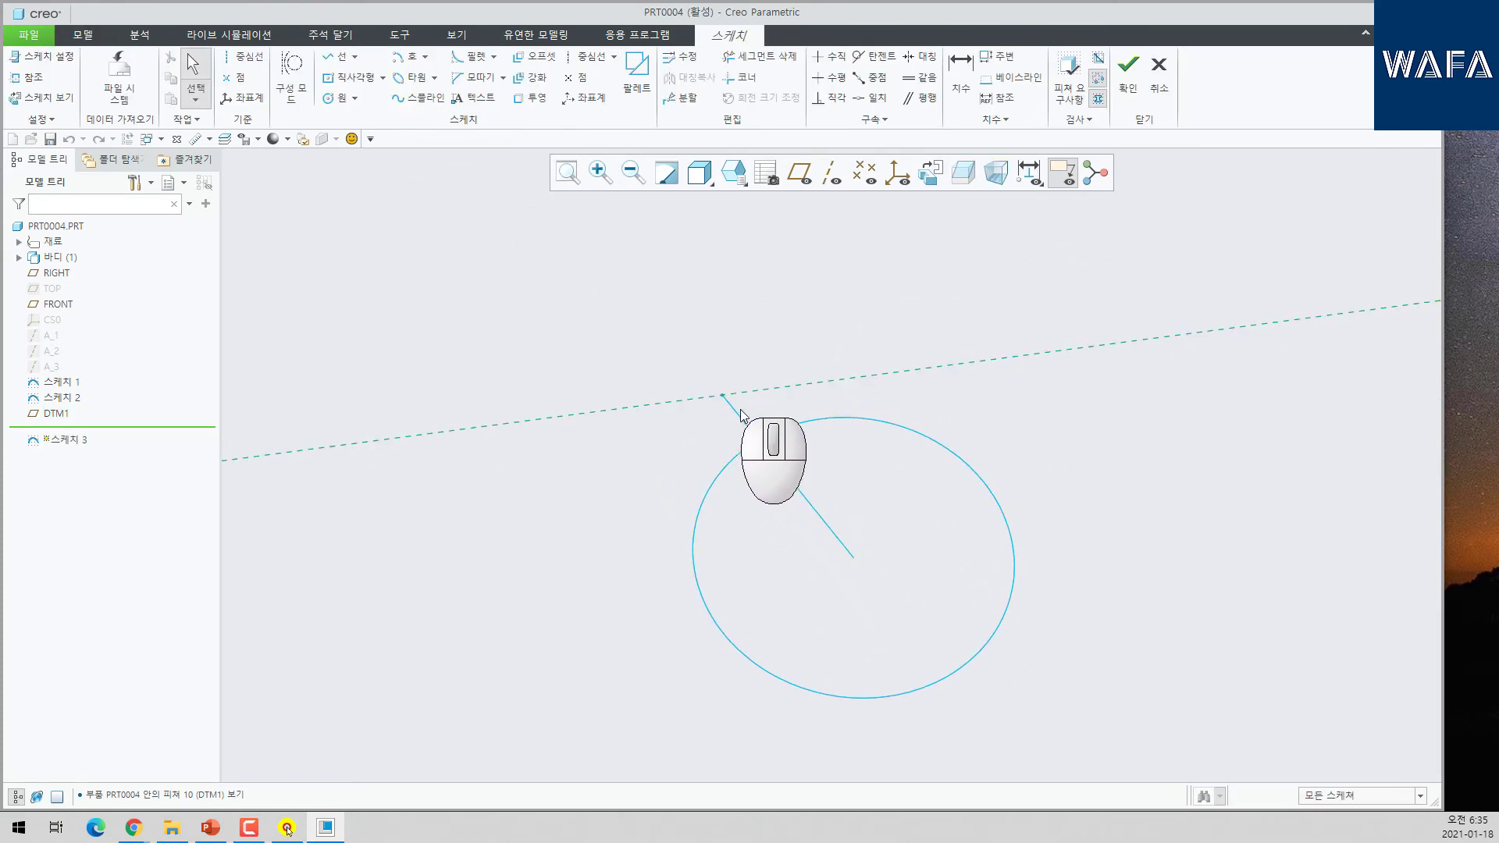
{"action": "left_click", "coordinate": [331, 98]}
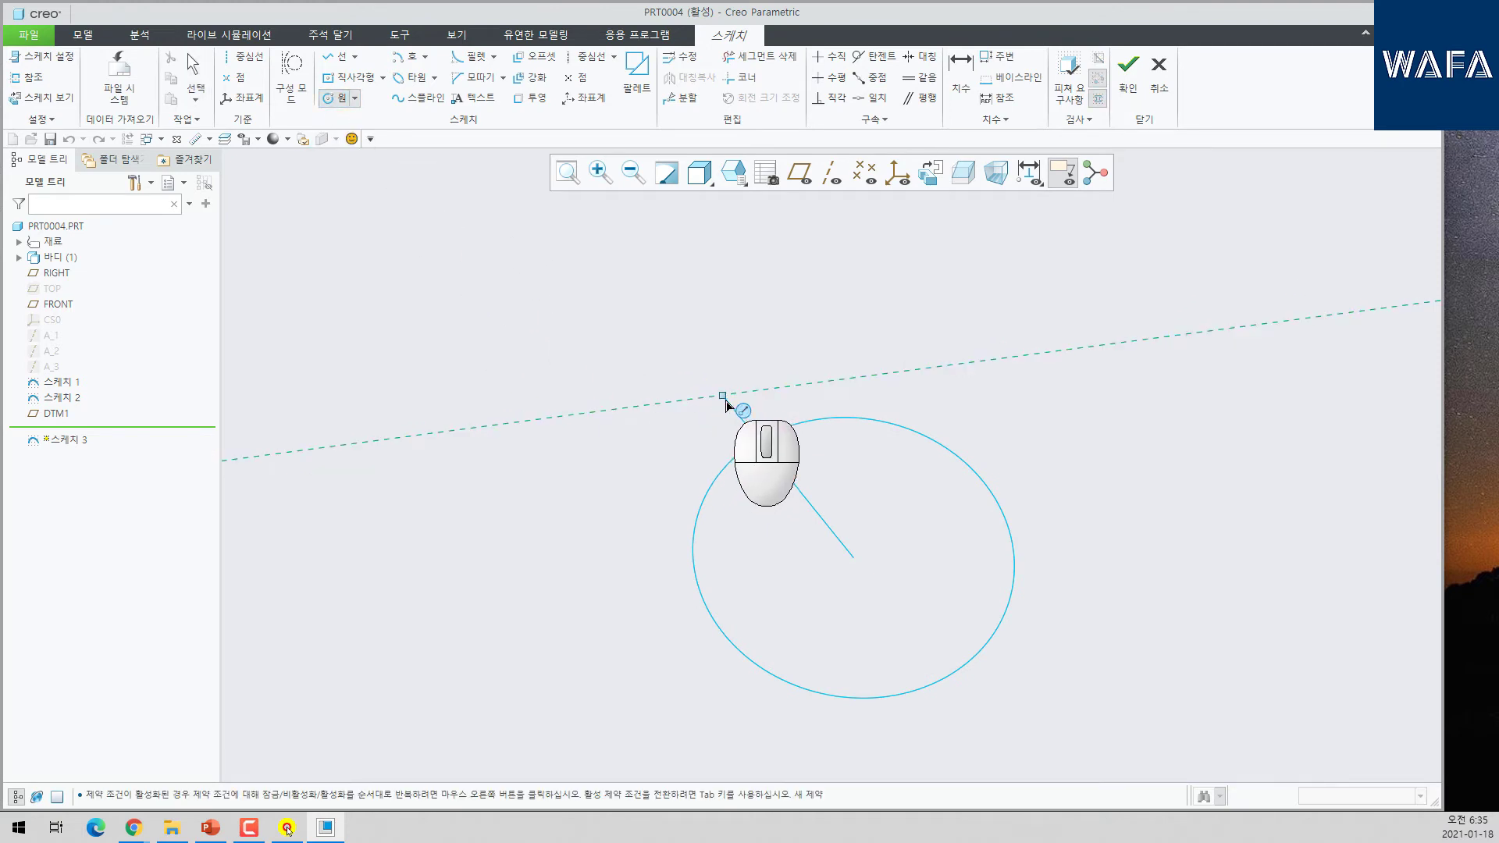
{"action": "middle_click", "coordinate": [704, 422]}
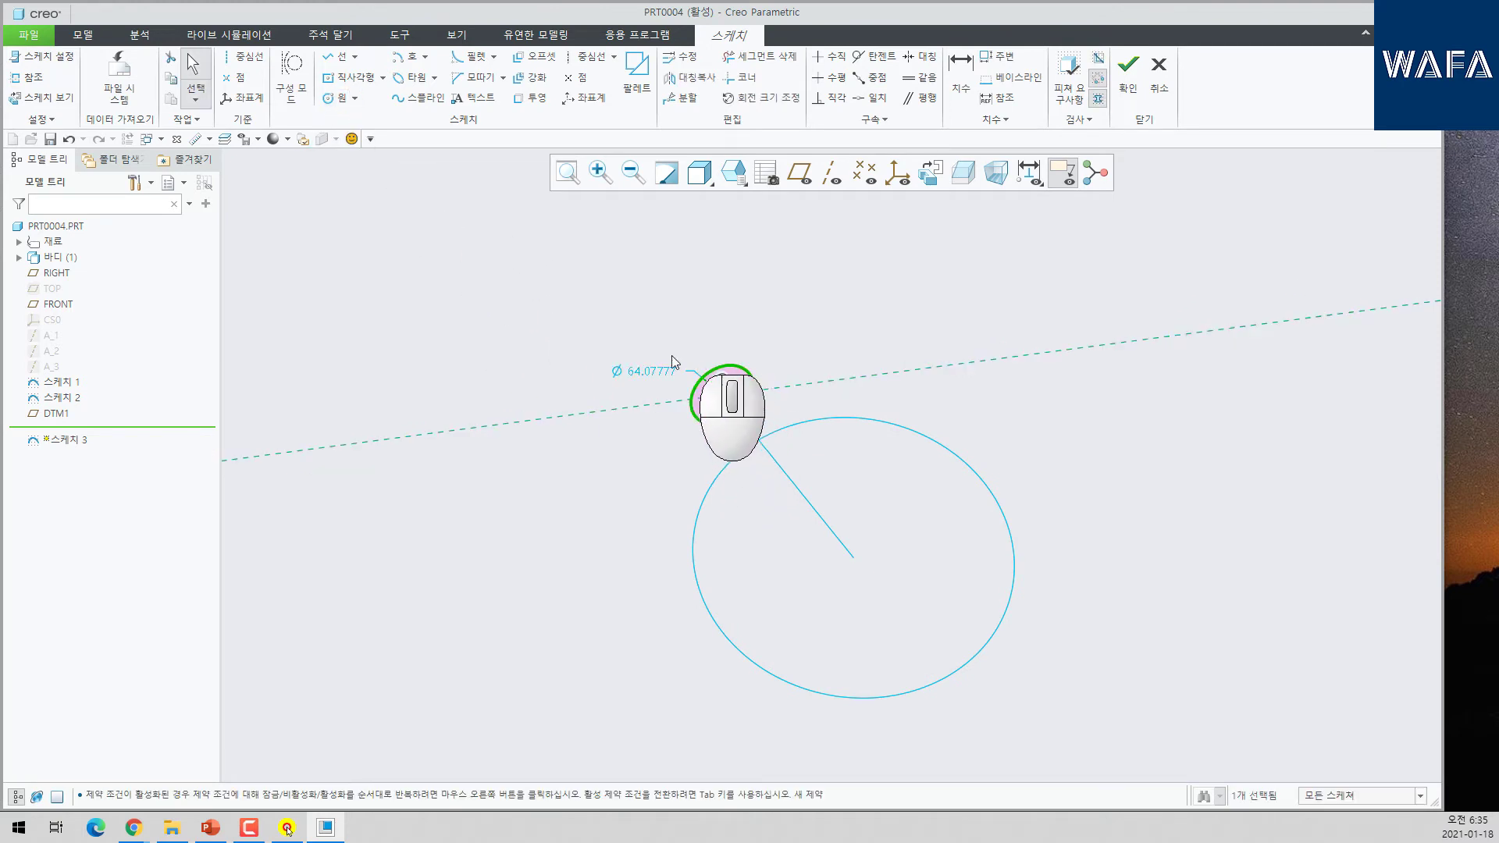
{"action": "key", "text": "Return"}
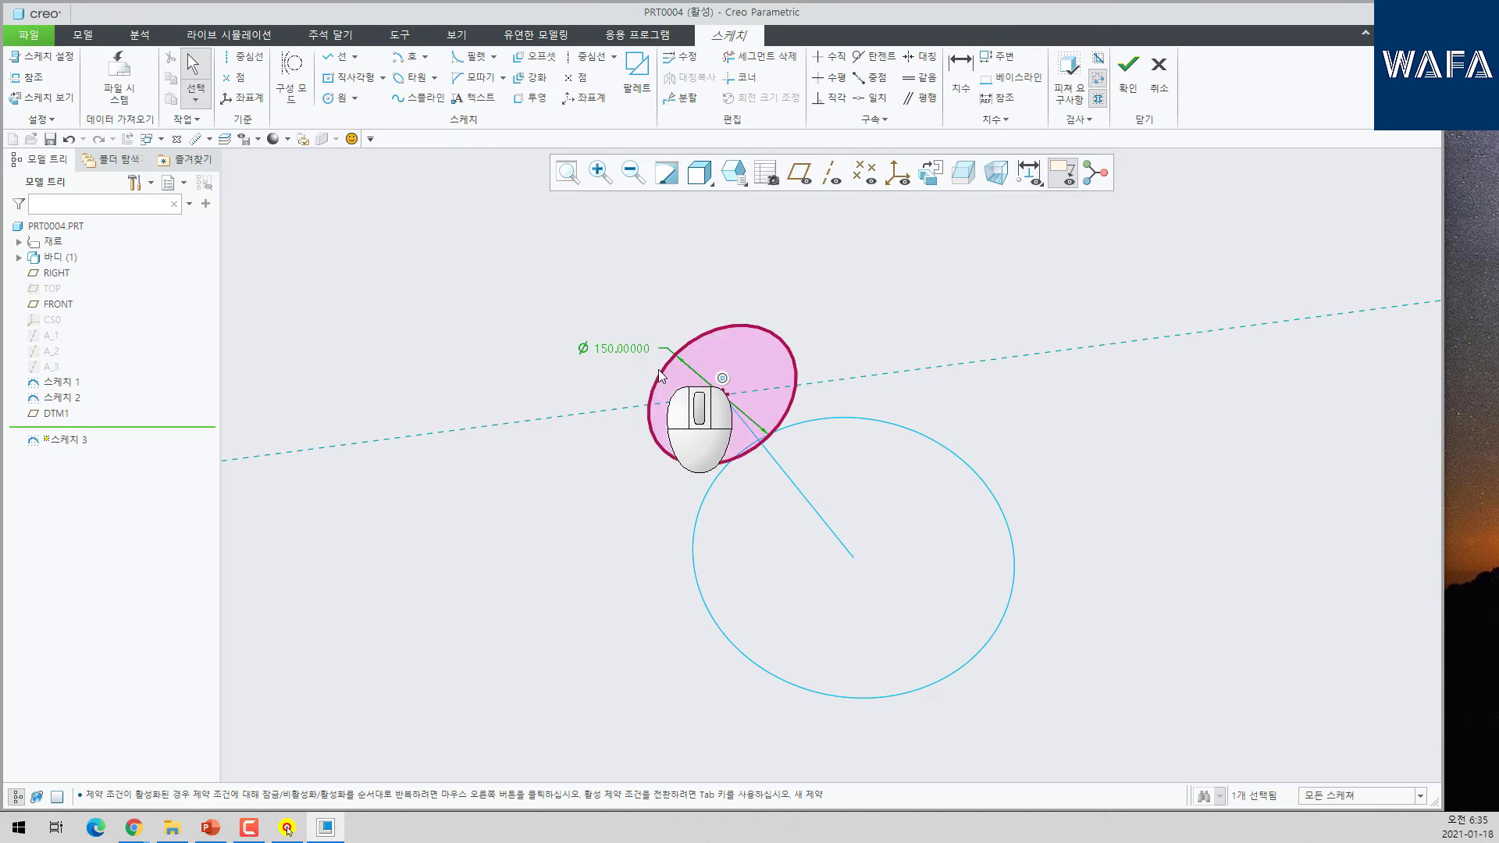
{"action": "left_click", "coordinate": [1128, 66]}
- Try a swept blend along the slanted line, using the 300 mm base circle and the 150 mm upper circle as selected sections
{"action": "mouse_move", "coordinate": [1114, 356]}
{"action": "middle_mouse_down"}
{"action": "mouse_move", "coordinate": [974, 378]}
{"action": "mouse_move", "coordinate": [981, 321]}
{"action": "mouse_move", "coordinate": [947, 312]}
{"action": "mouse_move", "coordinate": [973, 350]}
{"action": "mouse_move", "coordinate": [915, 281]}
{"action": "middle_mouse_up"}
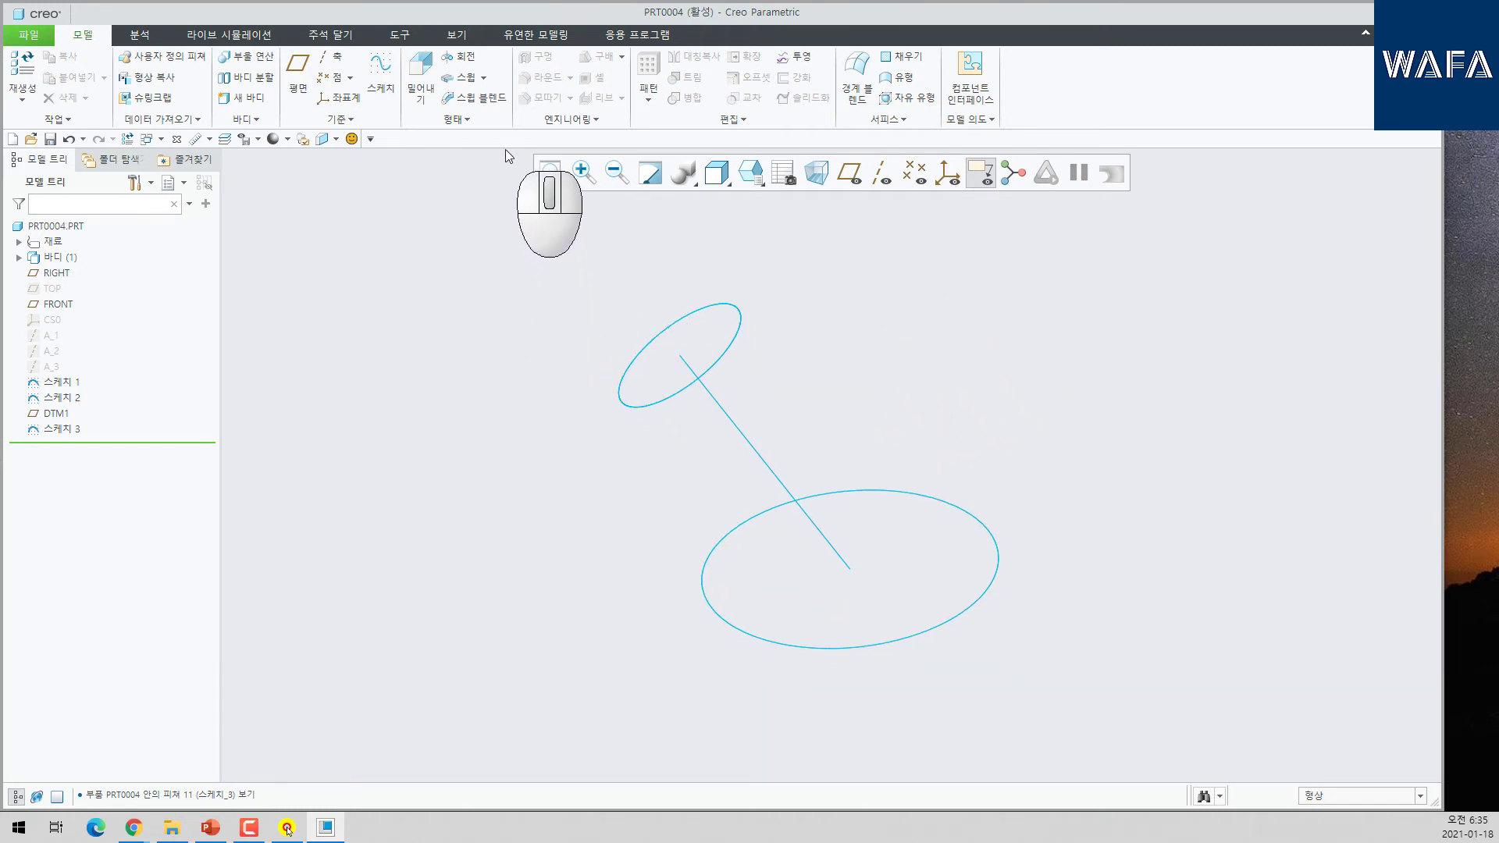
{"action": "left_click", "coordinate": [473, 107]}
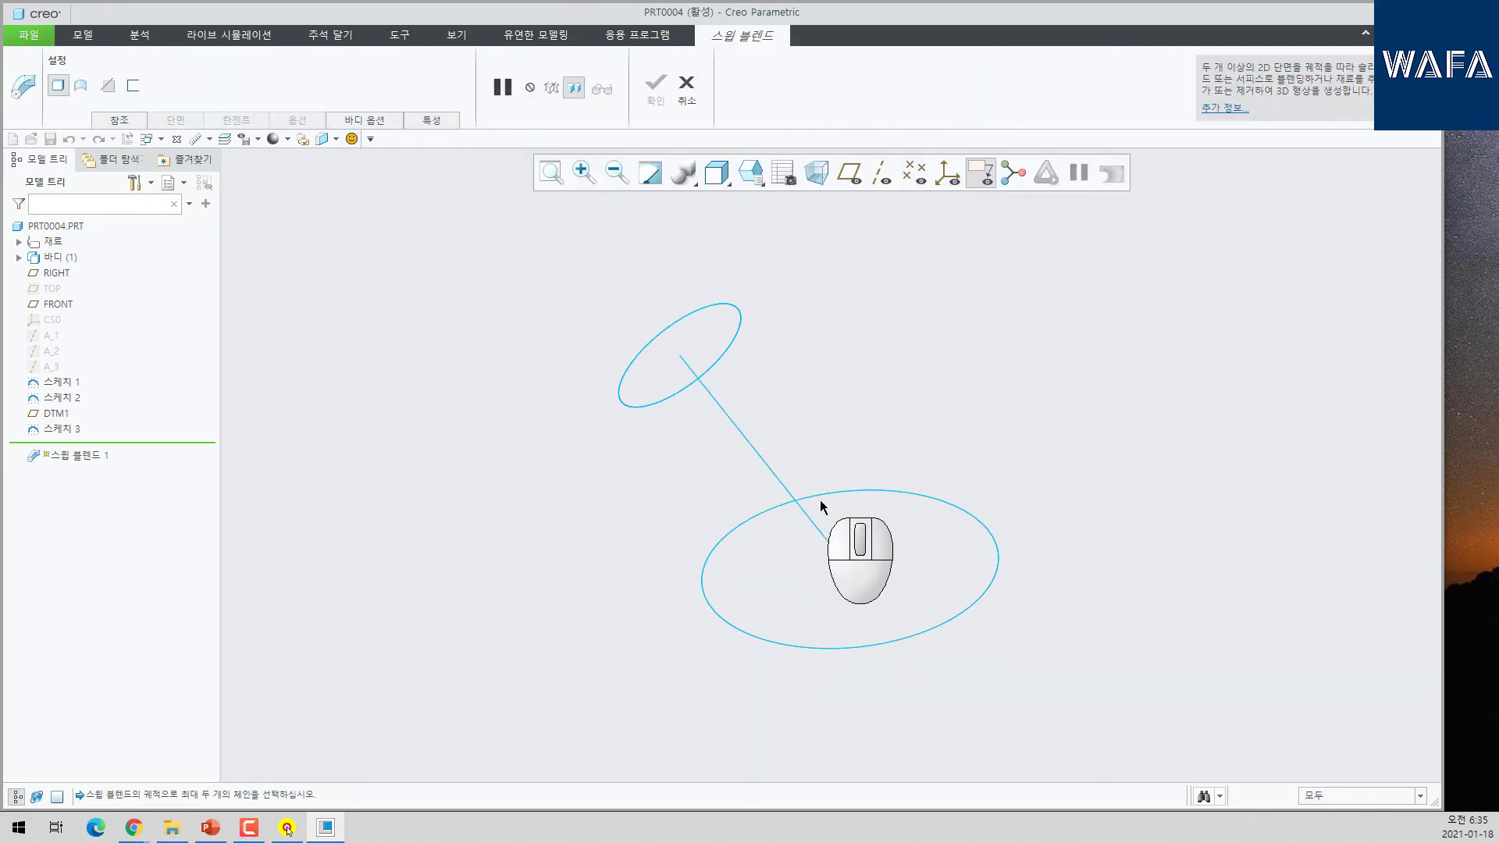
{"action": "left_click", "coordinate": [818, 535]}
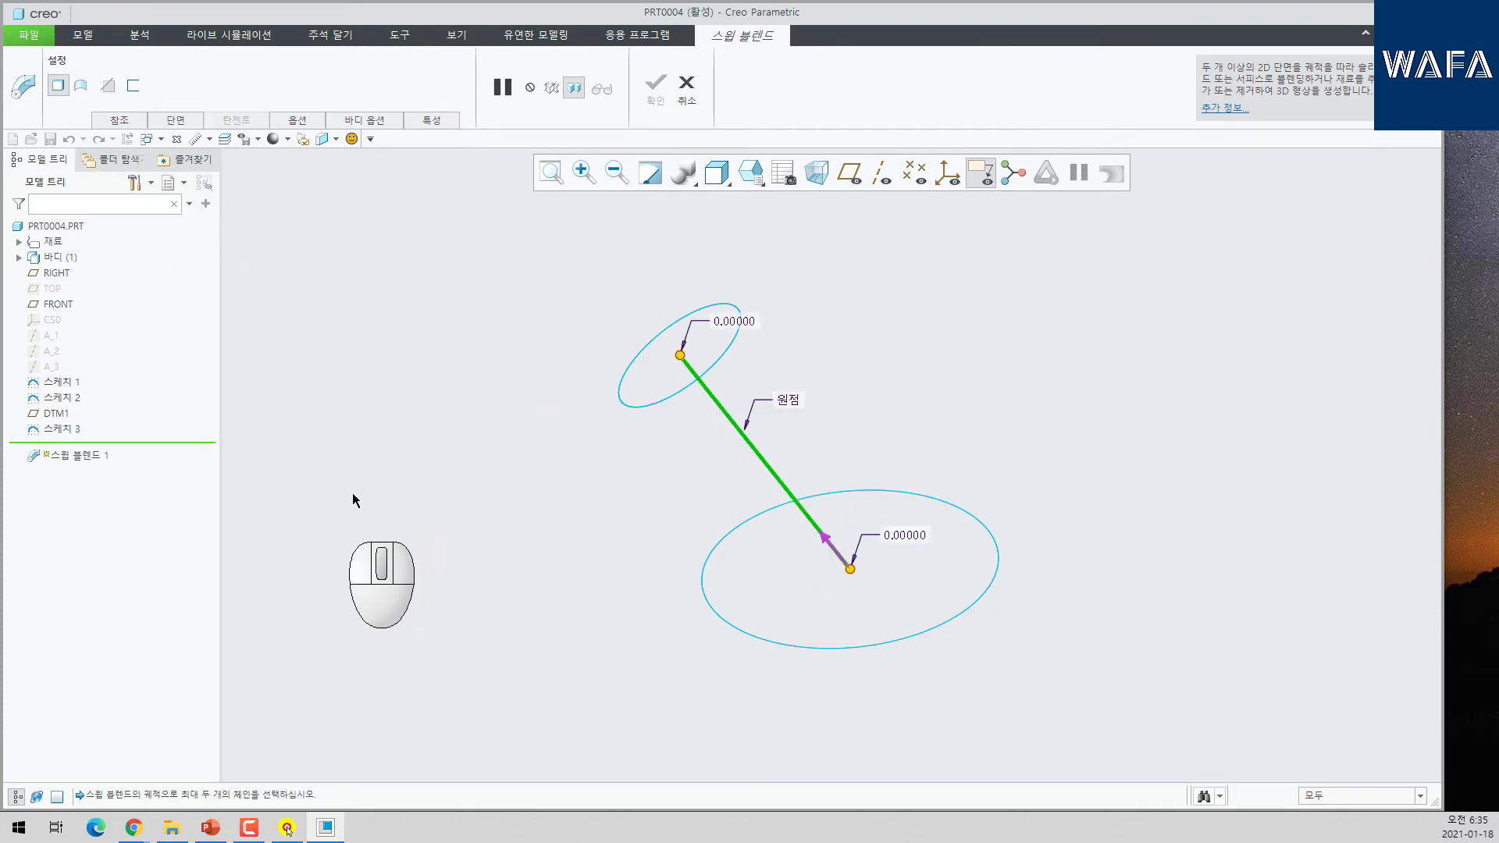
{"action": "left_click", "coordinate": [118, 121]}
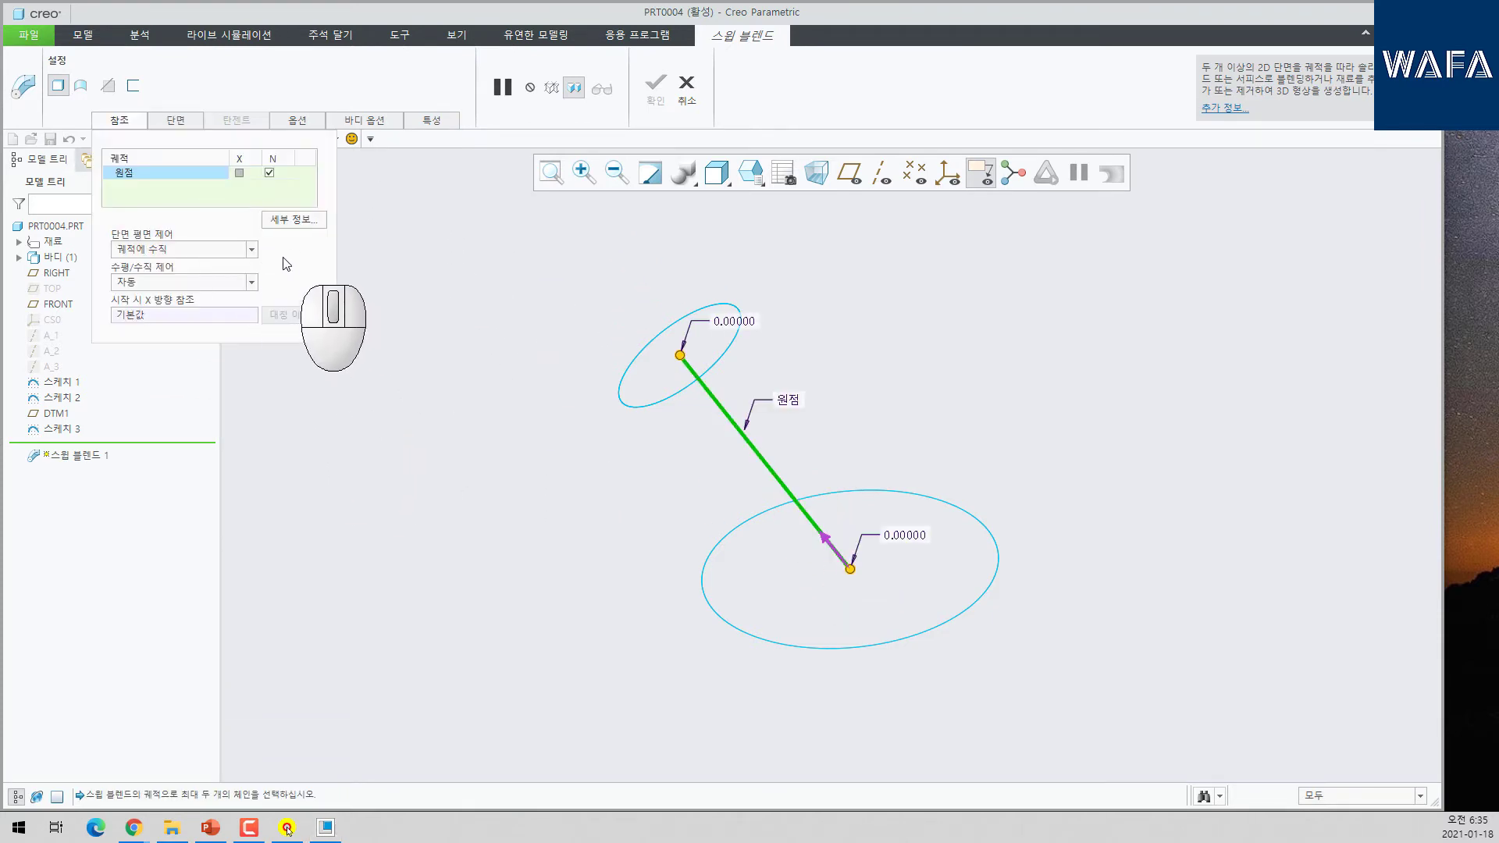
{"action": "left_click", "coordinate": [176, 121]}
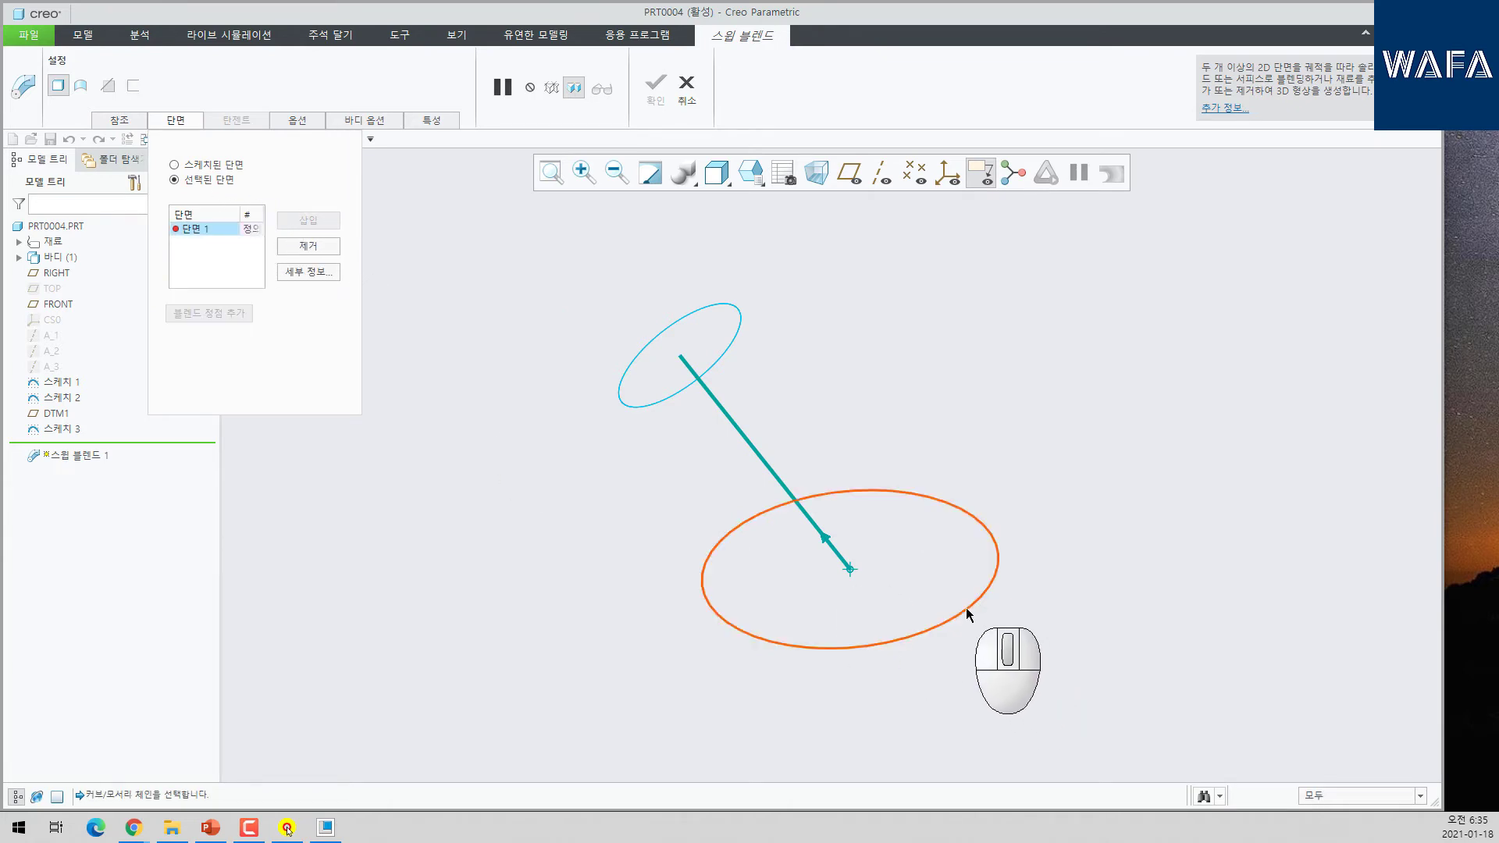
{"action": "left_click", "coordinate": [968, 615]}
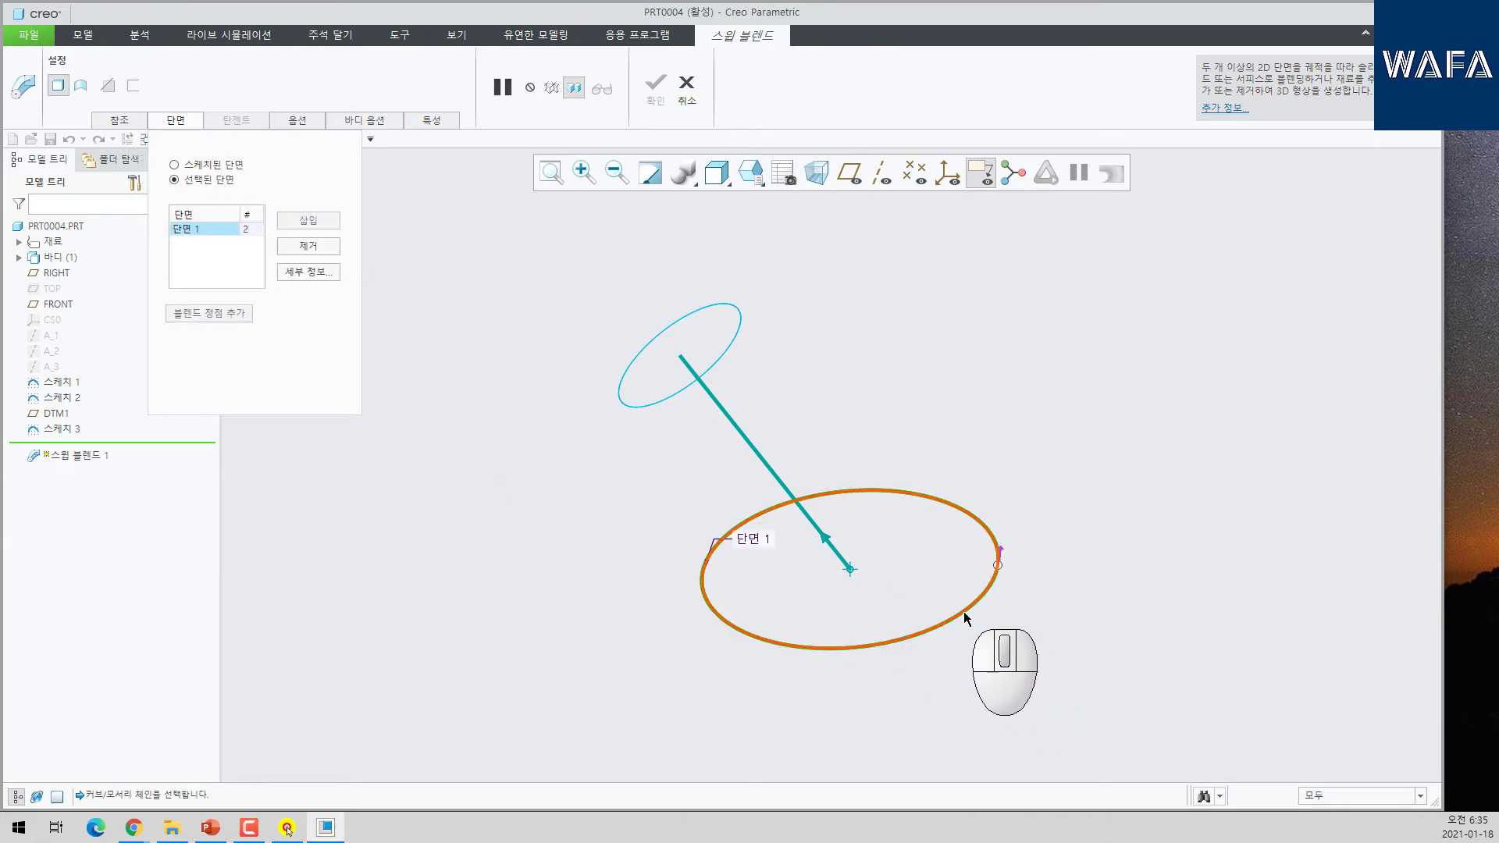
{"action": "left_click", "coordinate": [324, 222]}
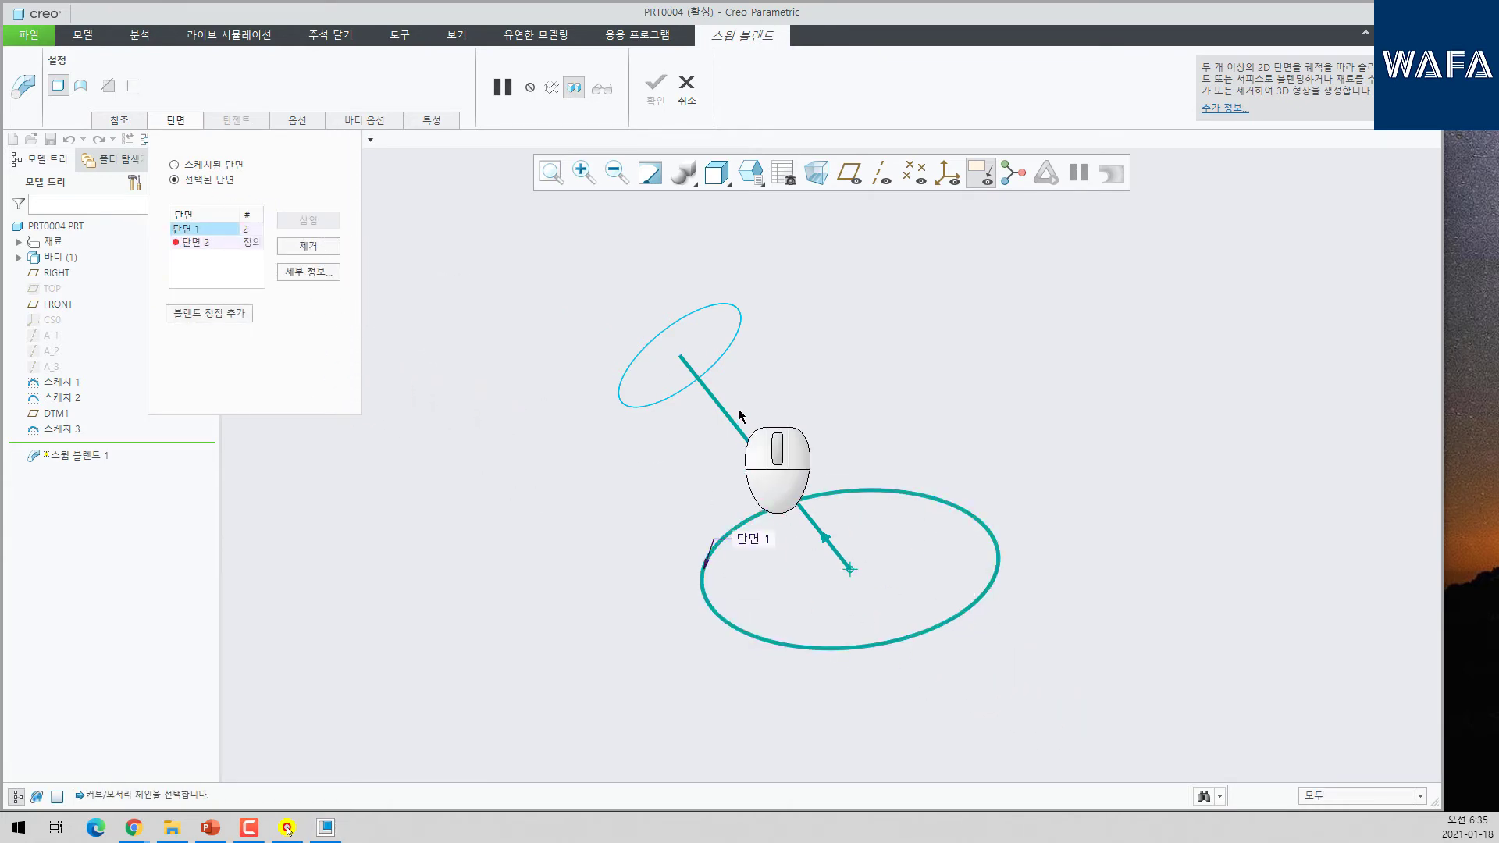
{"action": "left_click", "coordinate": [726, 361]}
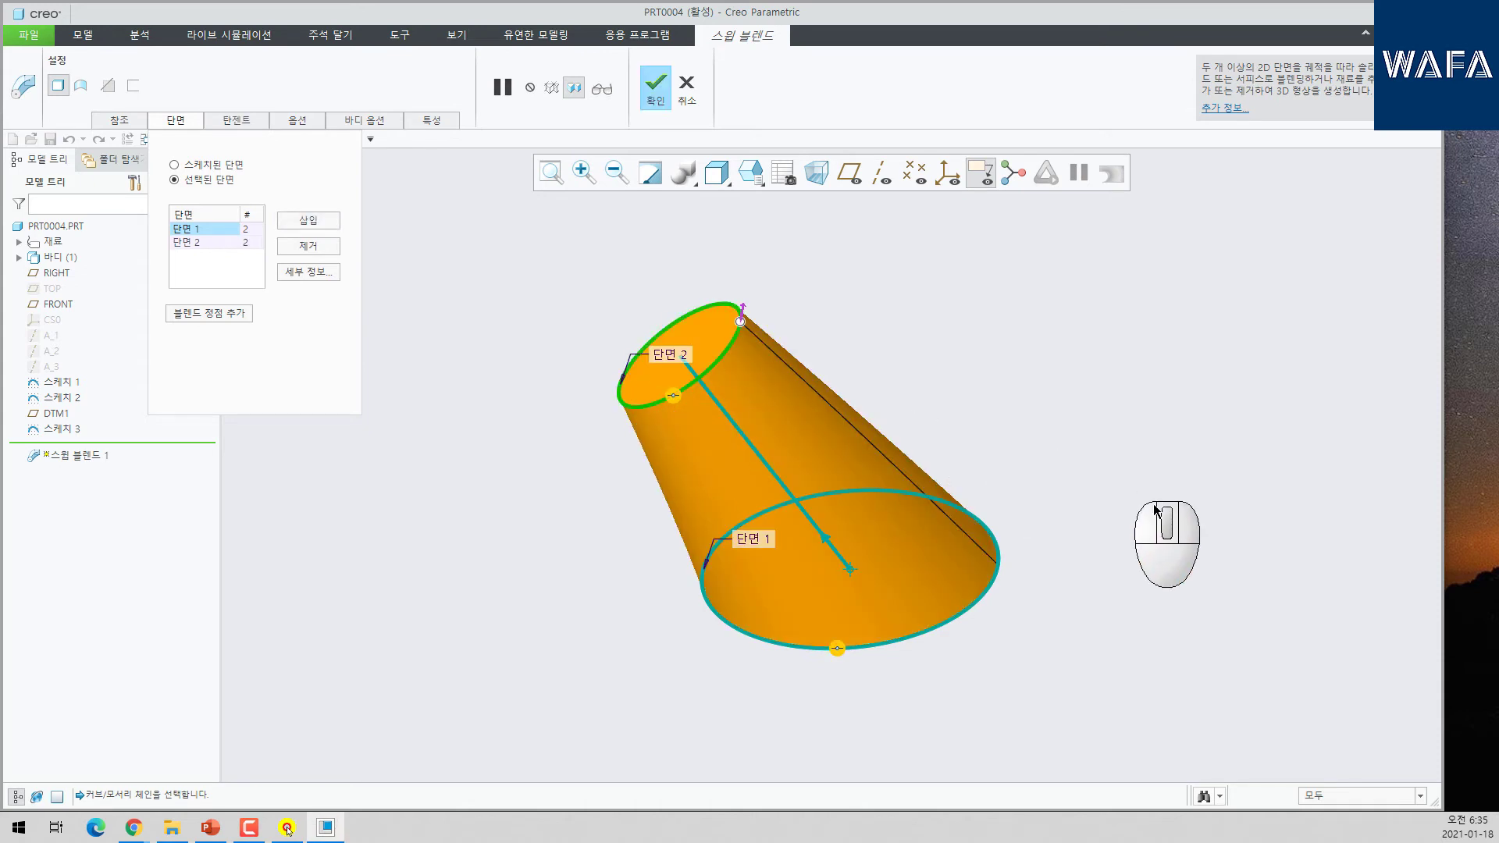
{"action": "middle_click", "coordinate": [988, 480]}
{"action": "middle_click_drag", "start_coordinate": [988, 481], "coordinate": [961, 513]}
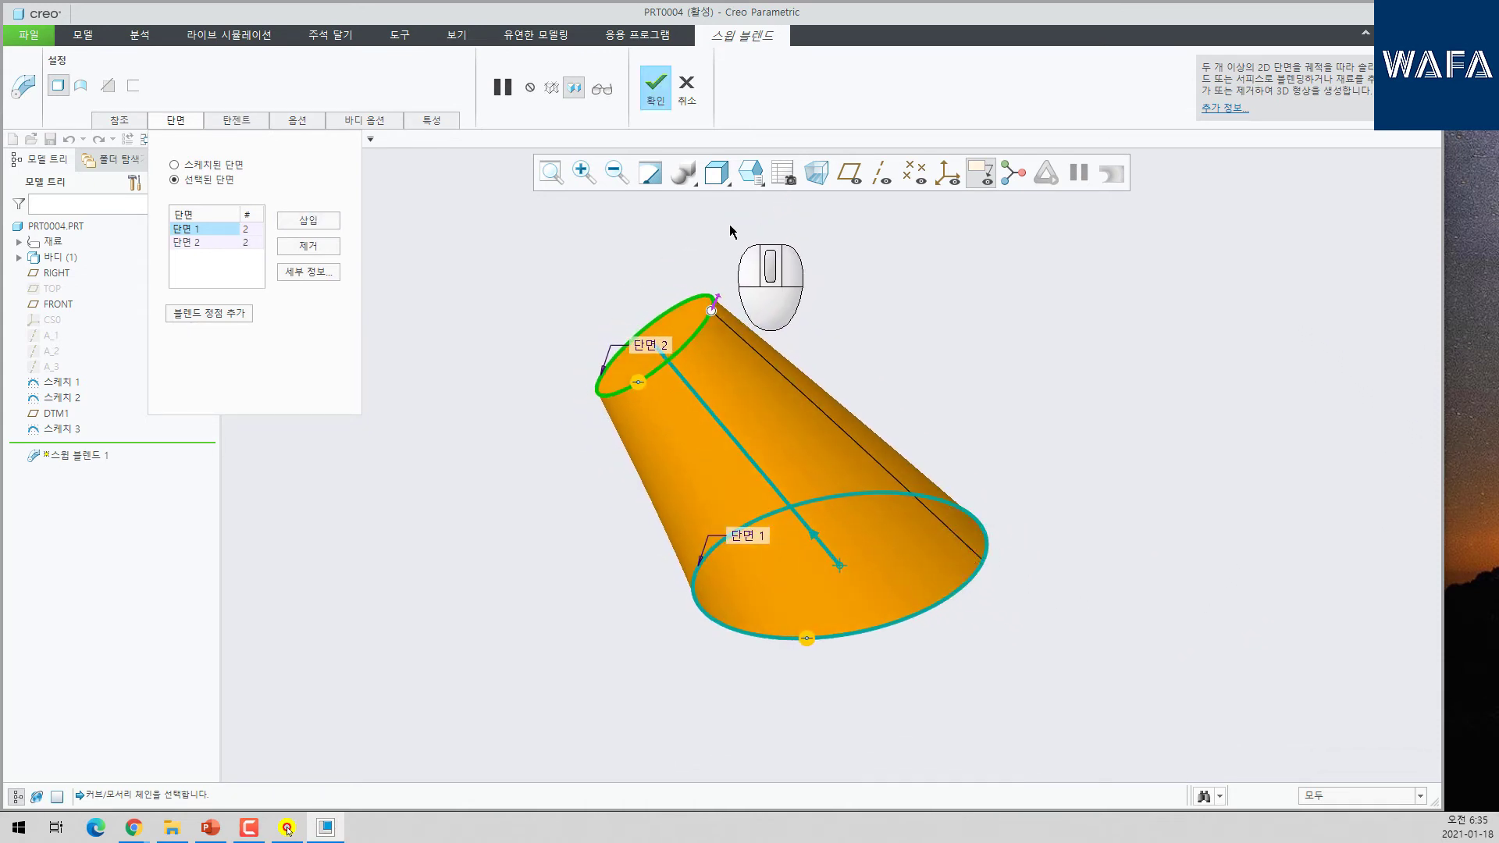
{"action": "left_click", "coordinate": [692, 92]}
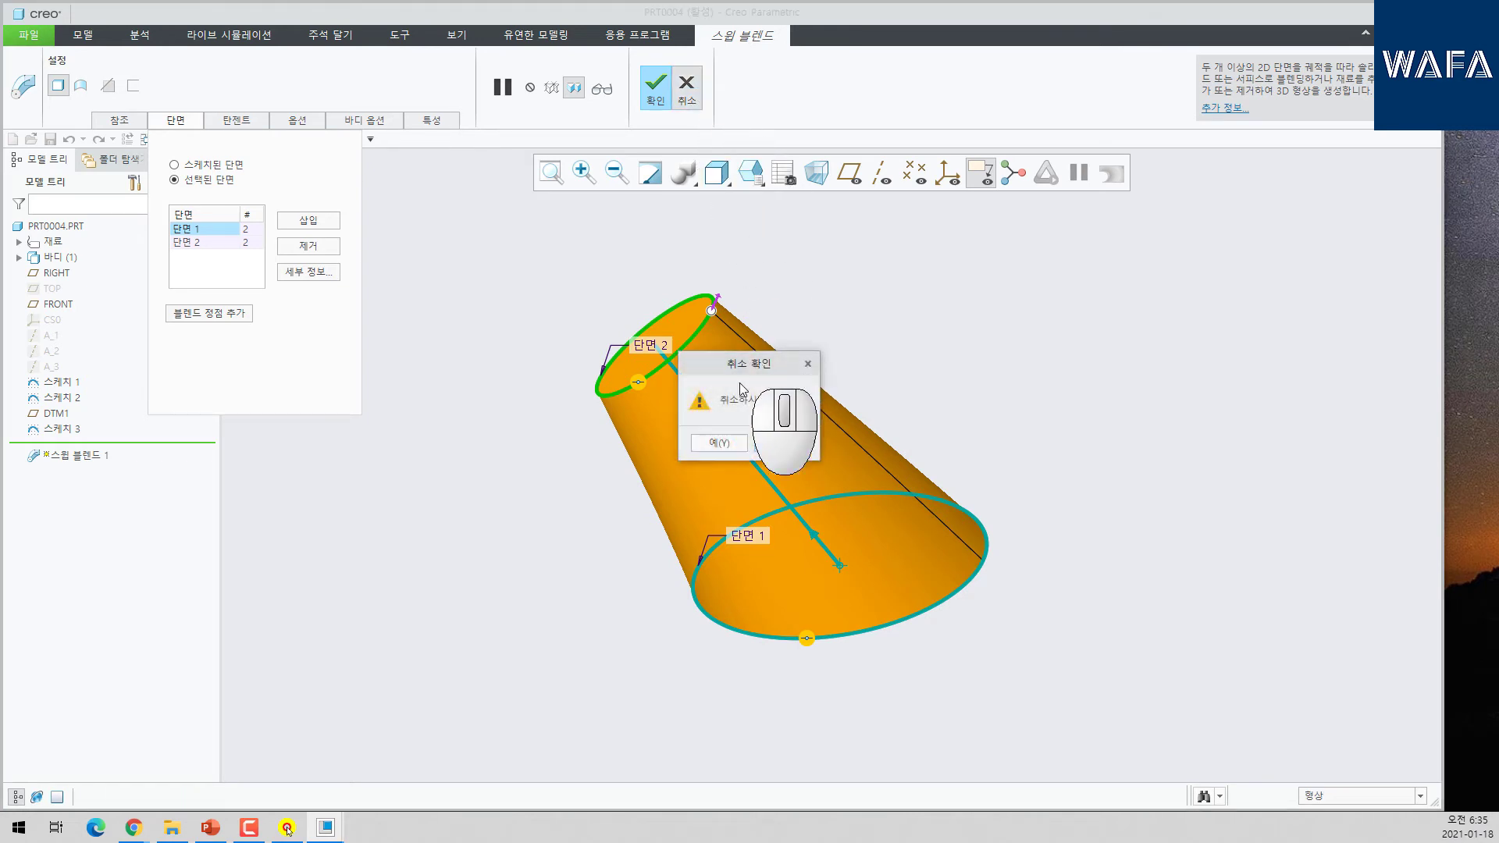
{"action": "left_click", "coordinate": [779, 432]}
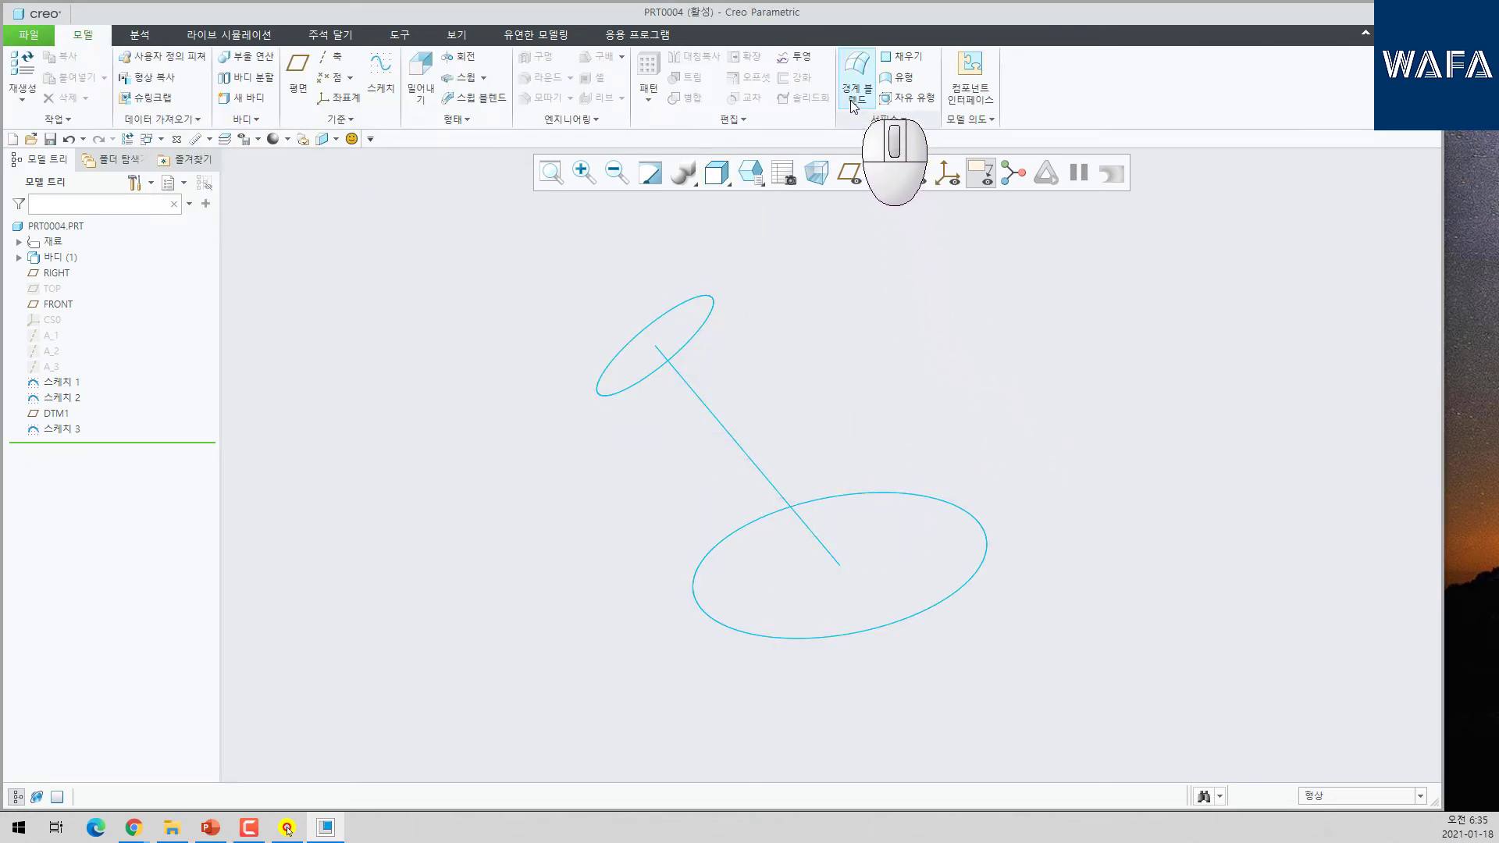
- Create a Boundary Blend surface in the first direction between the 300 mm base circle and the 150 mm upper circle
{"action": "left_click", "coordinate": [857, 75]}
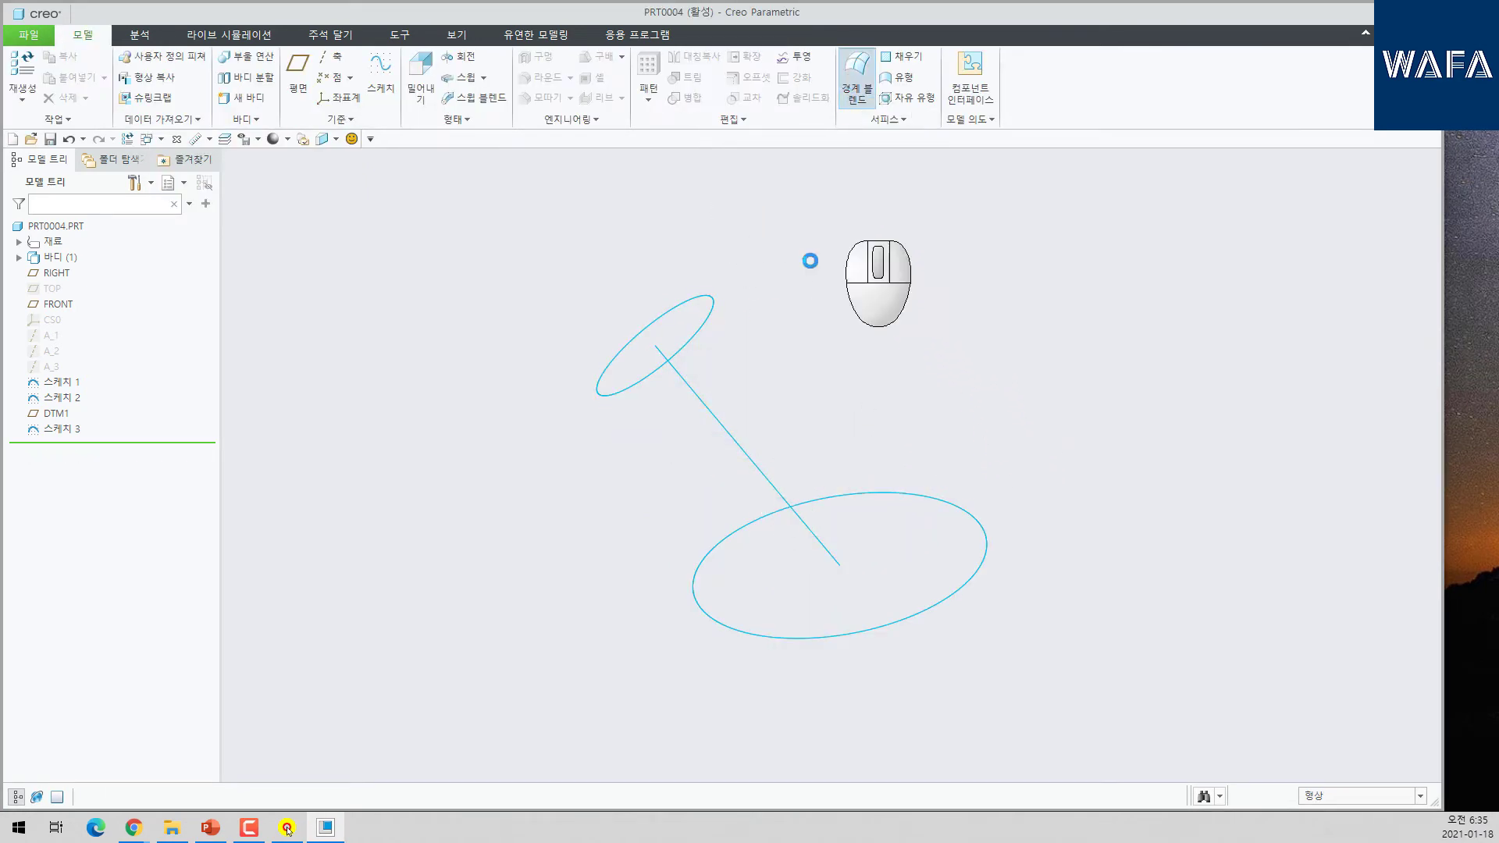
{"action": "left_click", "coordinate": [987, 553]}
{"action": "left_click", "coordinate": [705, 319], "text": "ctrl"}
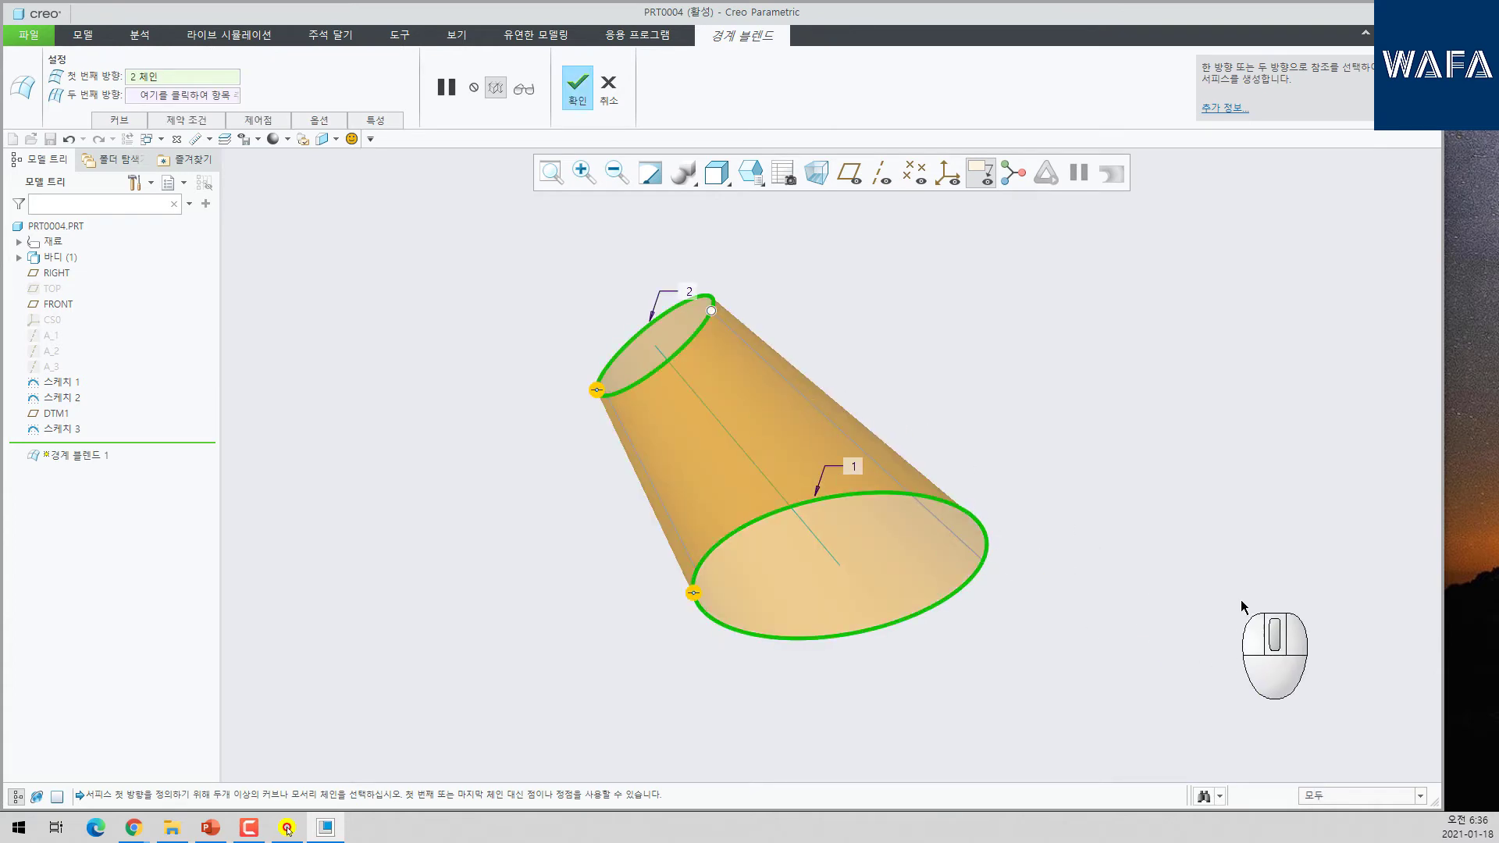
{"action": "middle_click_drag", "start_coordinate": [914, 500], "coordinate": [873, 498]}
{"action": "middle_click", "coordinate": [545, 421]}
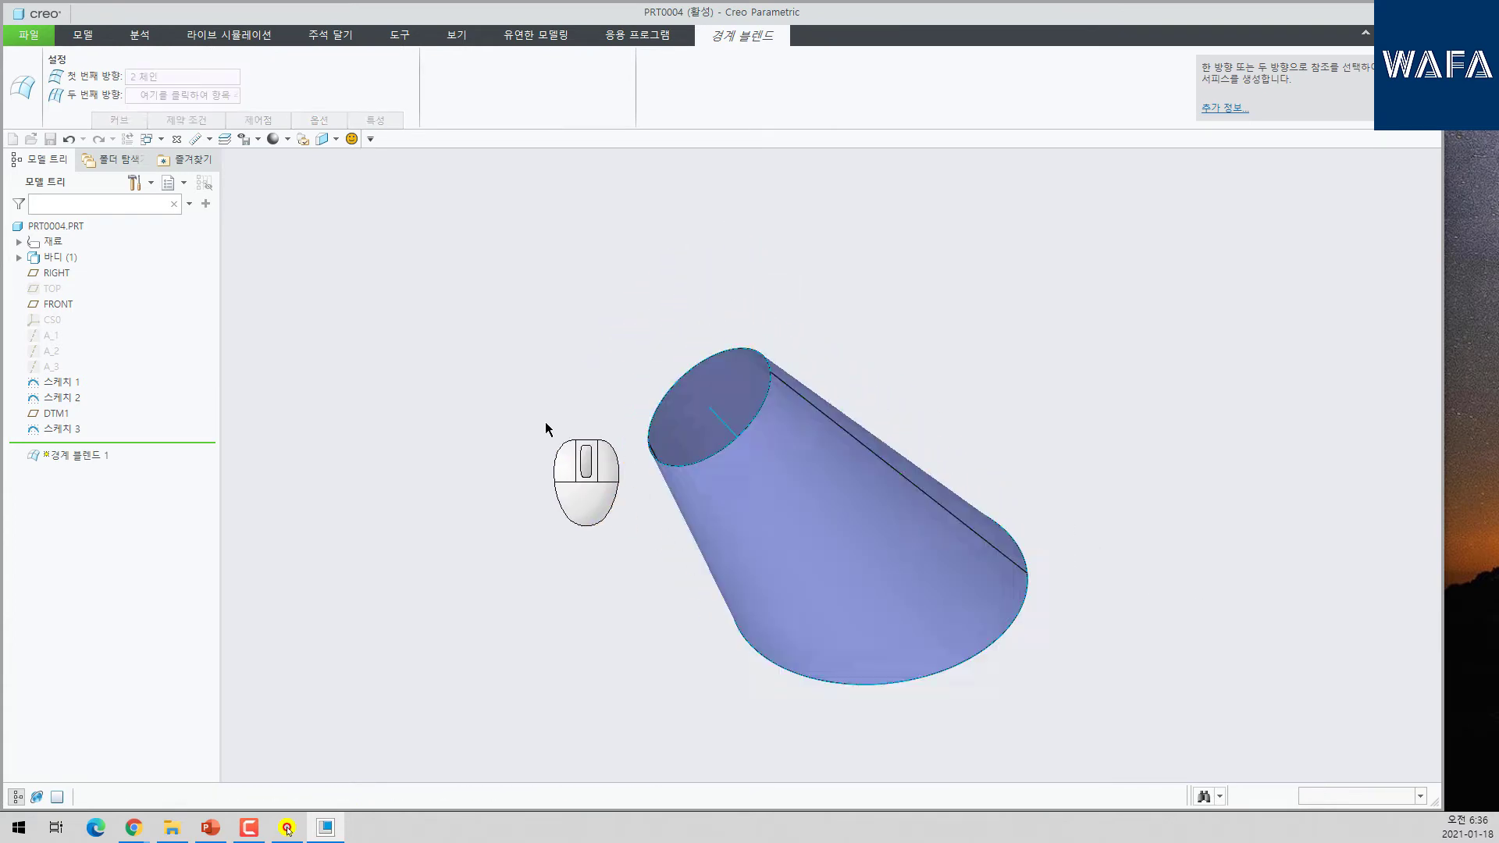
{"action": "middle_click_drag", "start_coordinate": [555, 423], "coordinate": [818, 392]}
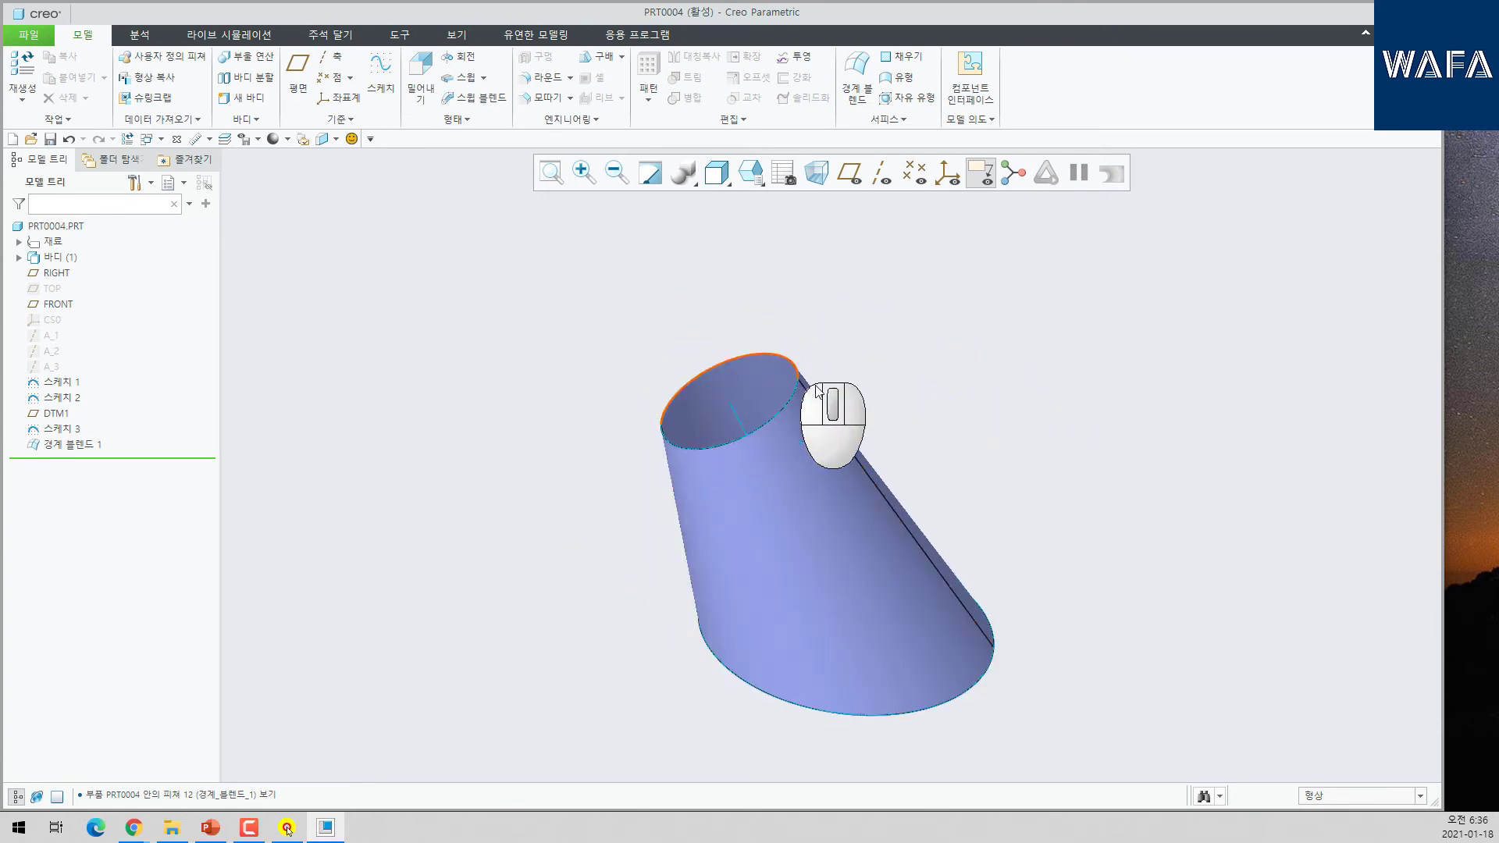
{"action": "left_click", "coordinate": [60, 382]}
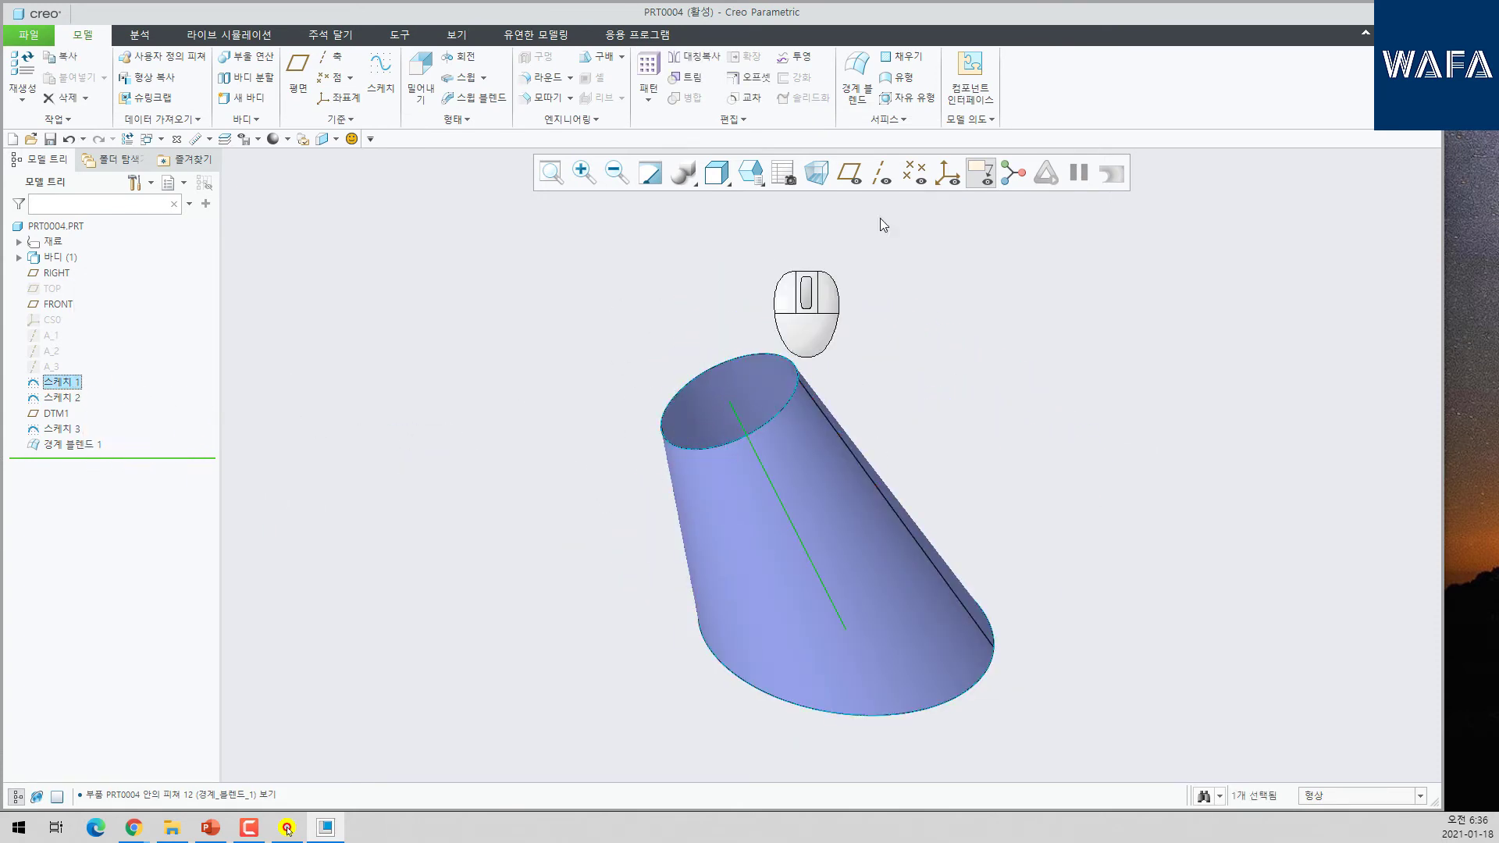
{"action": "left_click", "coordinate": [898, 56]}
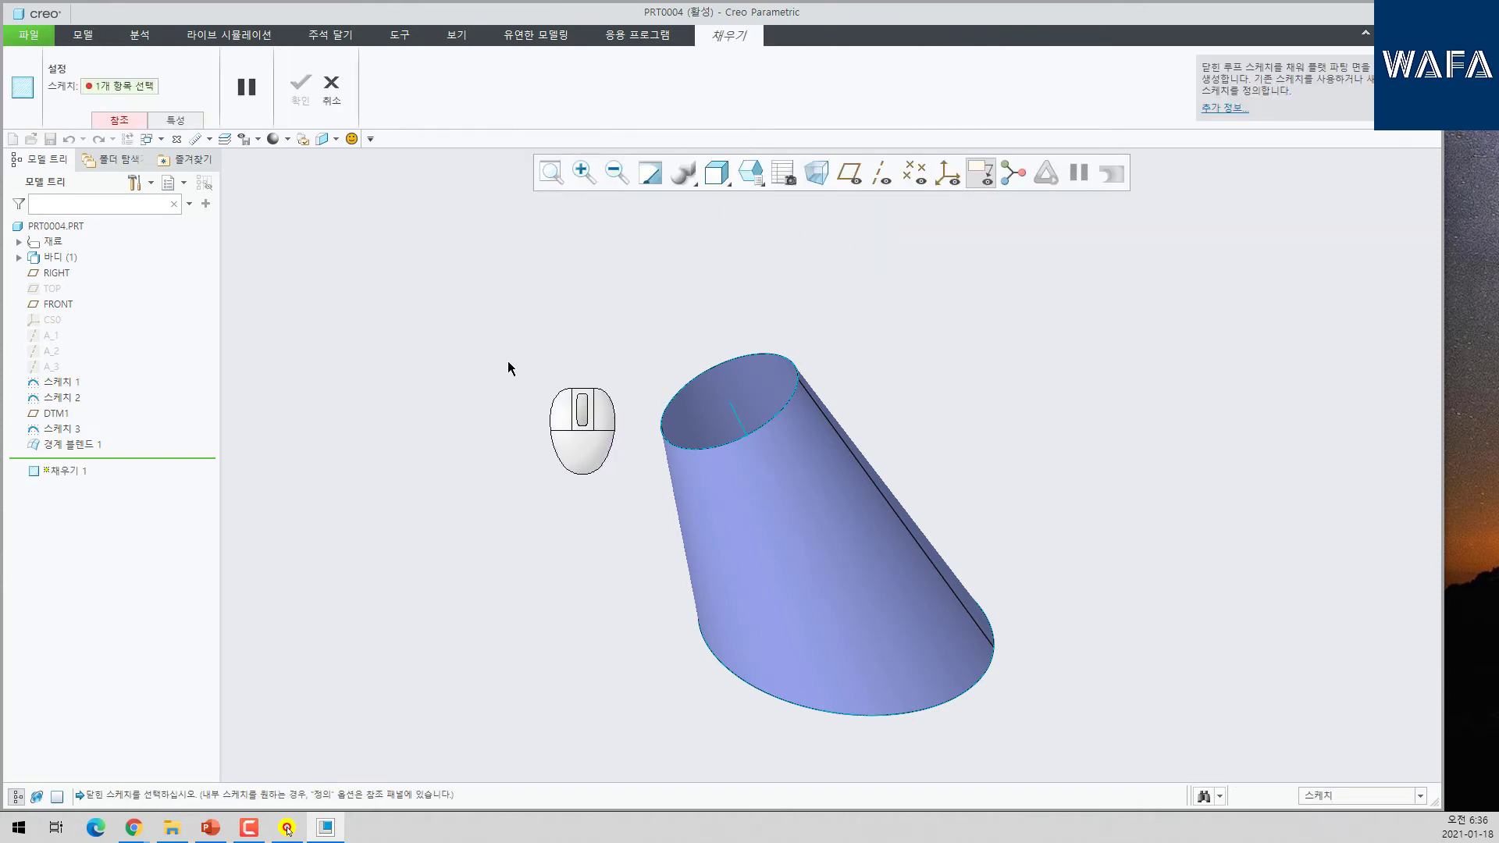
{"action": "middle_click_drag", "start_coordinate": [638, 450], "coordinate": [617, 410]}
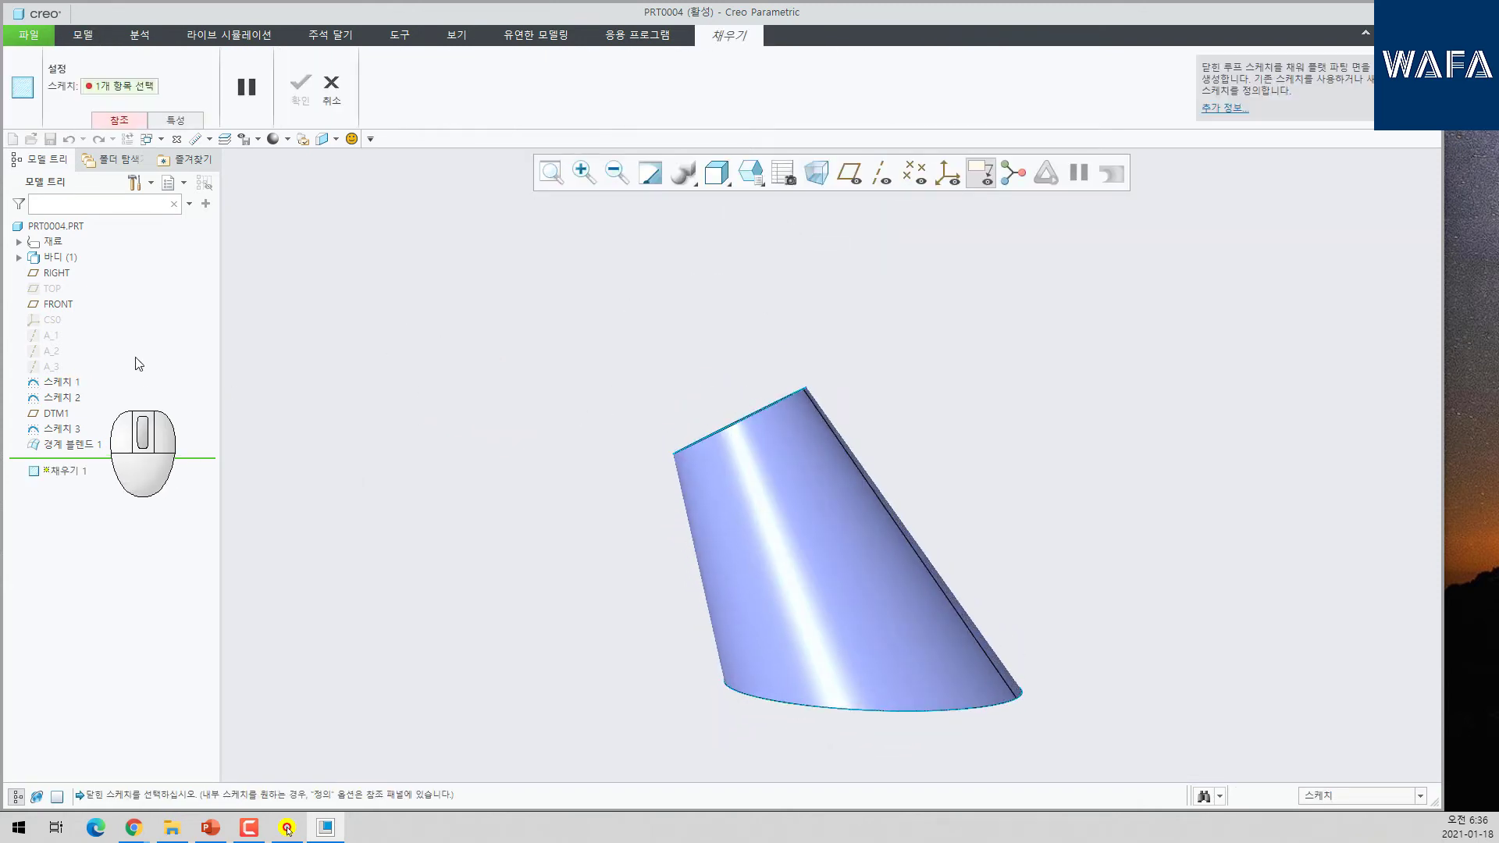
{"action": "left_click", "coordinate": [331, 84]}
- Close the lower end of the blend surface with a Fill surface from the 300 mm base circle sketch
{"action": "left_click", "coordinate": [63, 398]}
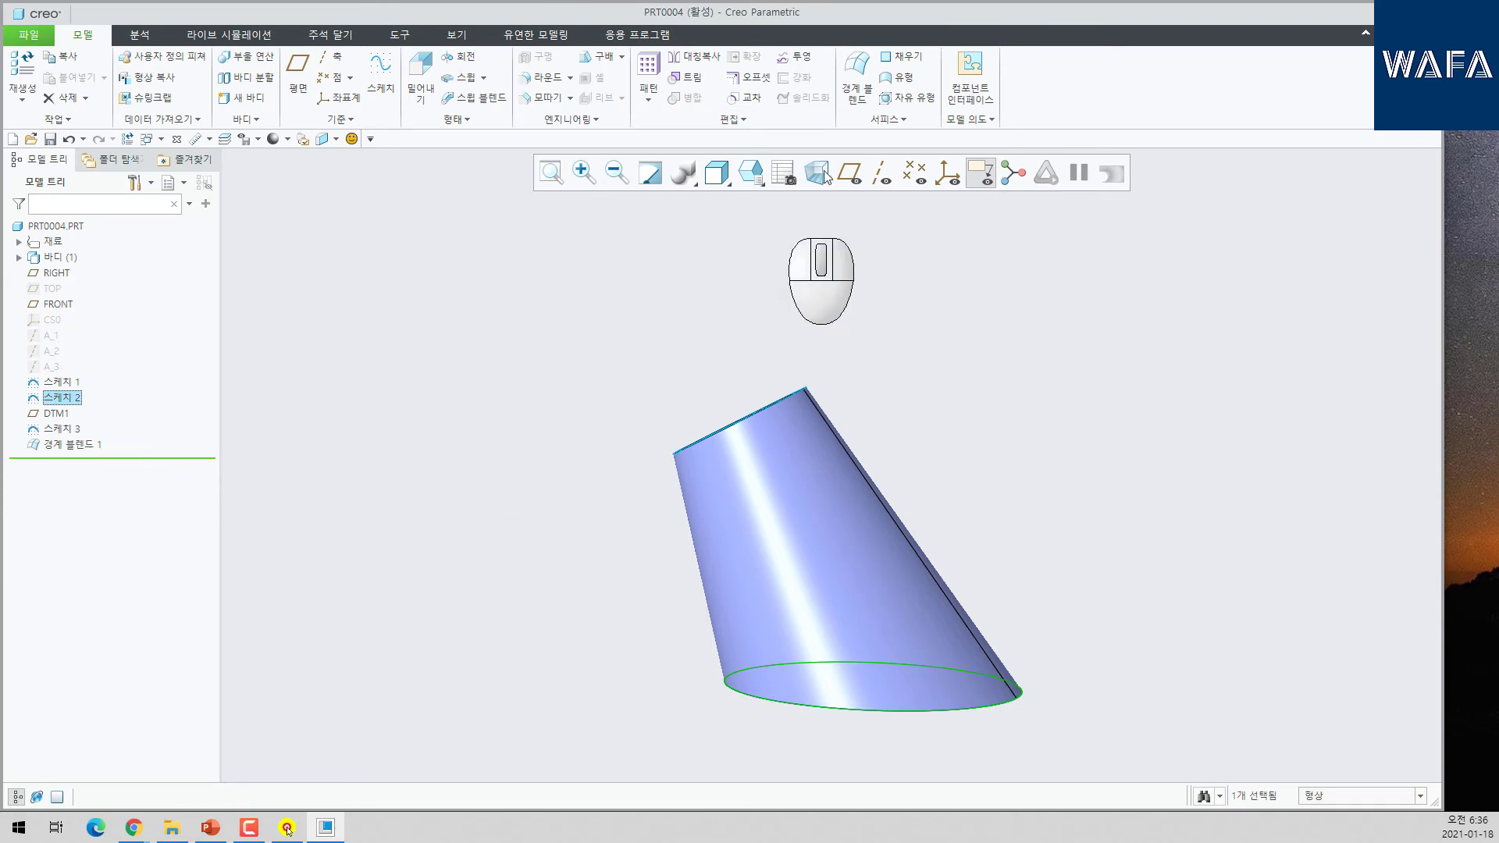
{"action": "left_click", "coordinate": [894, 57]}
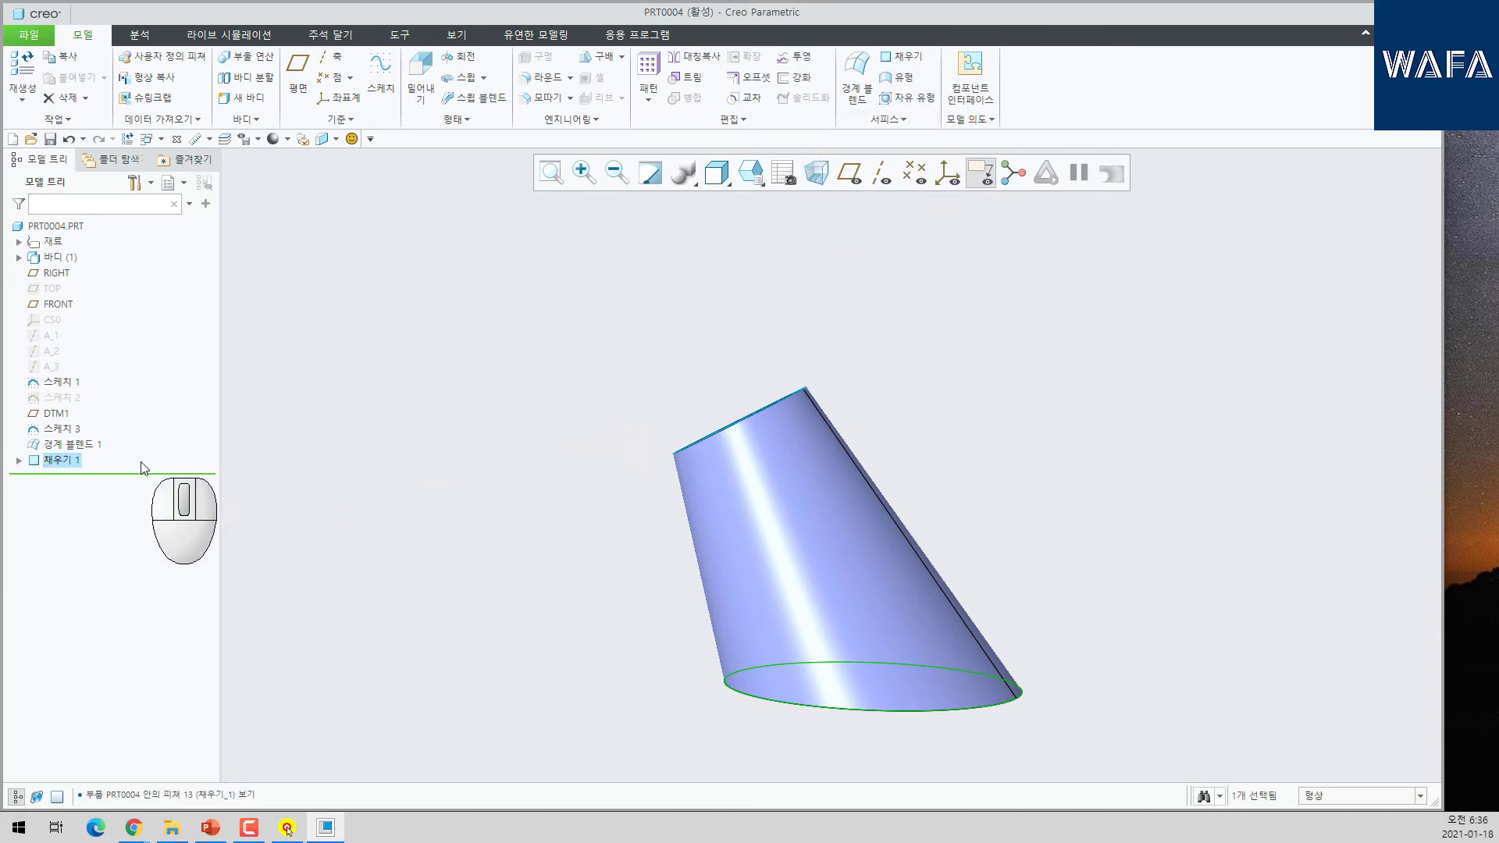
- Select the 150 mm upper circle sketch at the open upper end of the blend surface
{"action": "left_click", "coordinate": [68, 431]}
{"action": "middle_click_drag", "start_coordinate": [620, 505], "coordinate": [648, 461]}
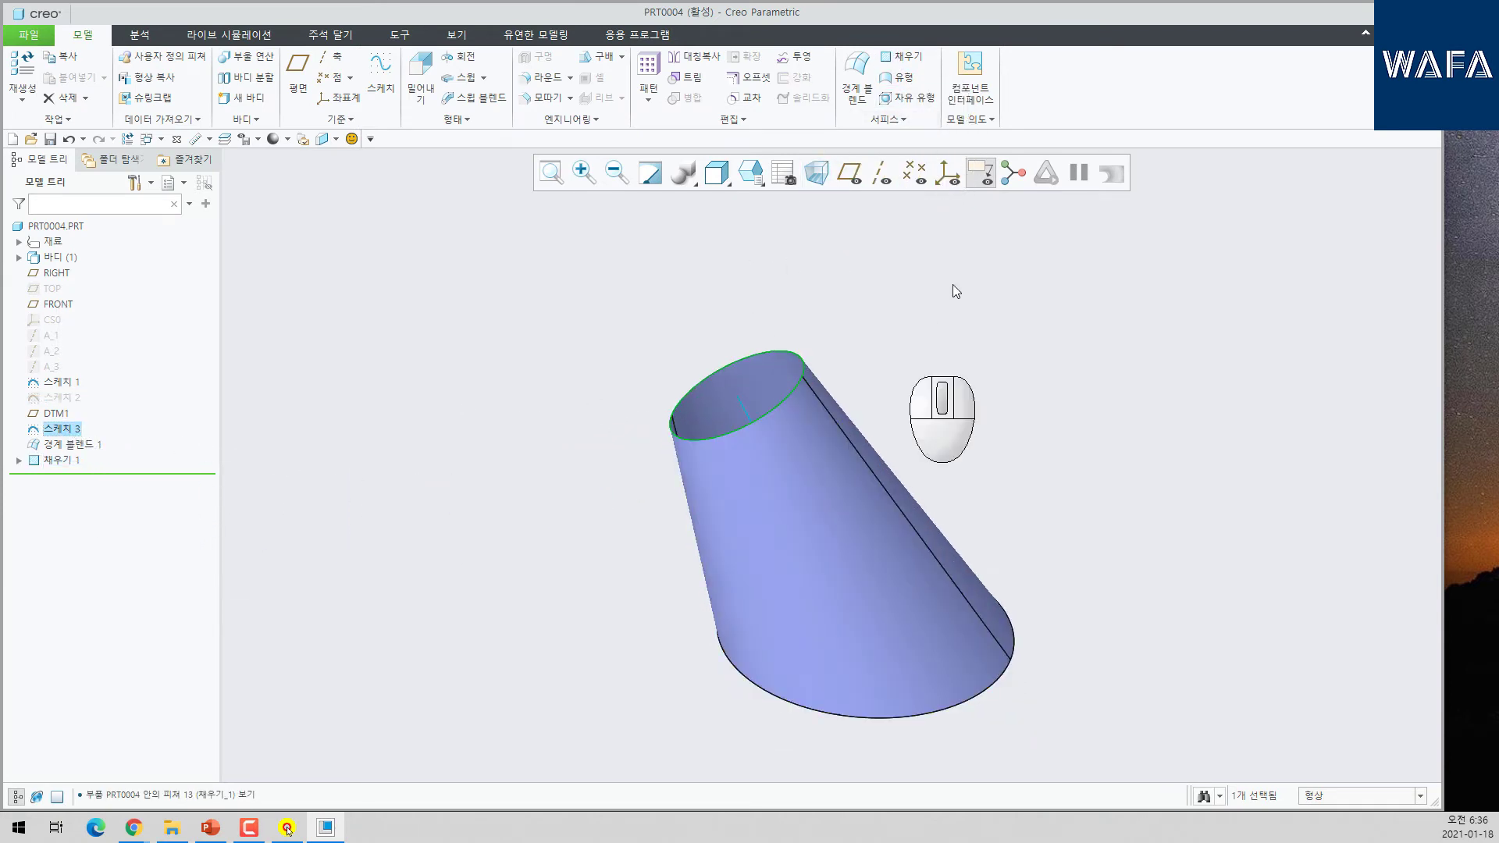
- Fill the closed upper-end sketch with a surface and merge the tapered side surface with both end fills into one quilt
{"action": "left_click", "coordinate": [894, 57]}
{"action": "left_click", "coordinate": [756, 392]}
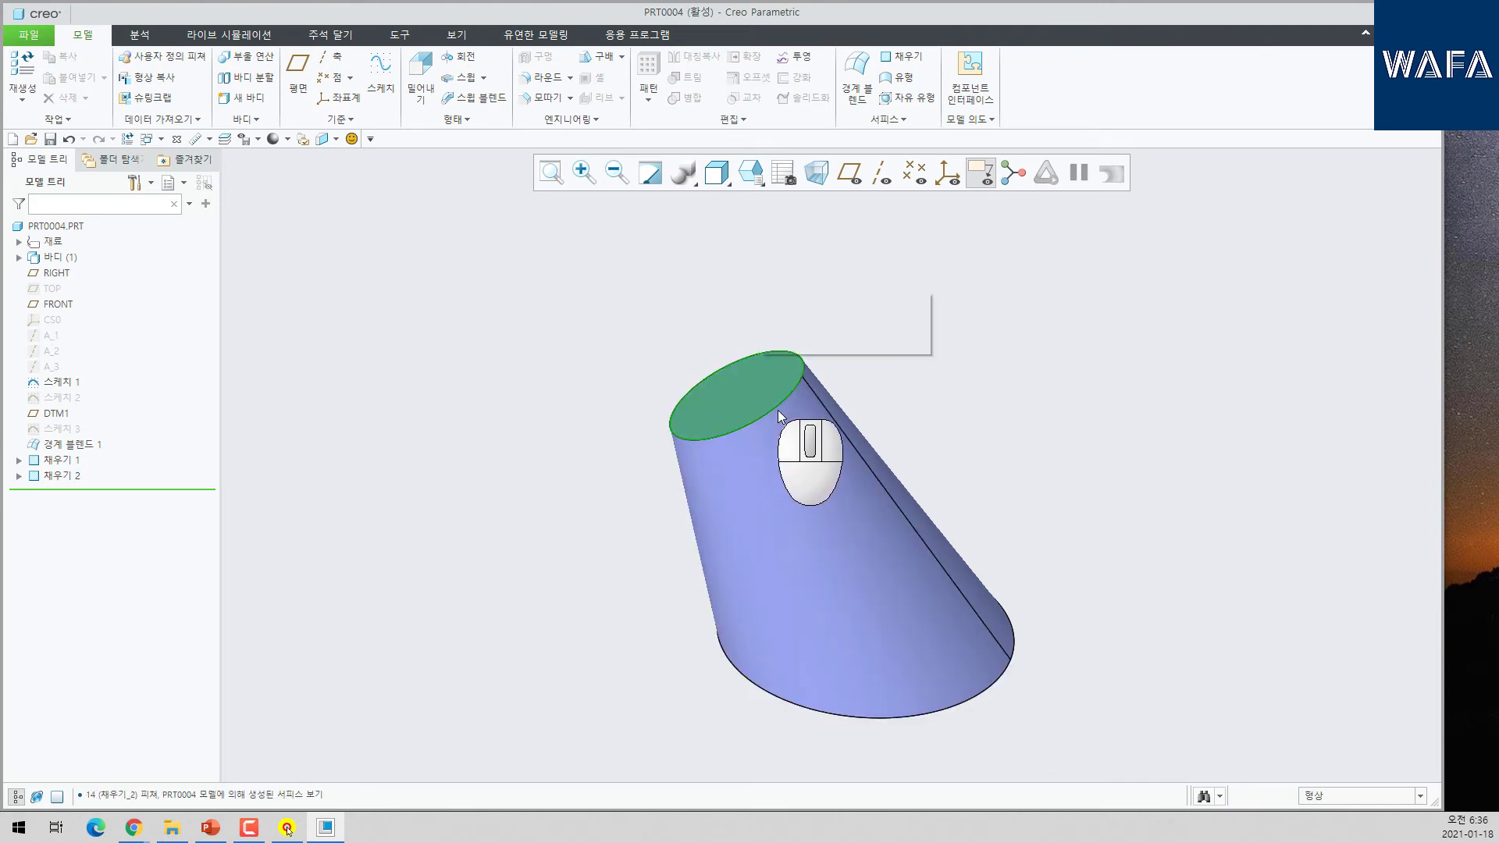
{"action": "left_click", "coordinate": [848, 526], "text": "ctrl"}
{"action": "middle_click_drag", "start_coordinate": [848, 526], "coordinate": [867, 544]}
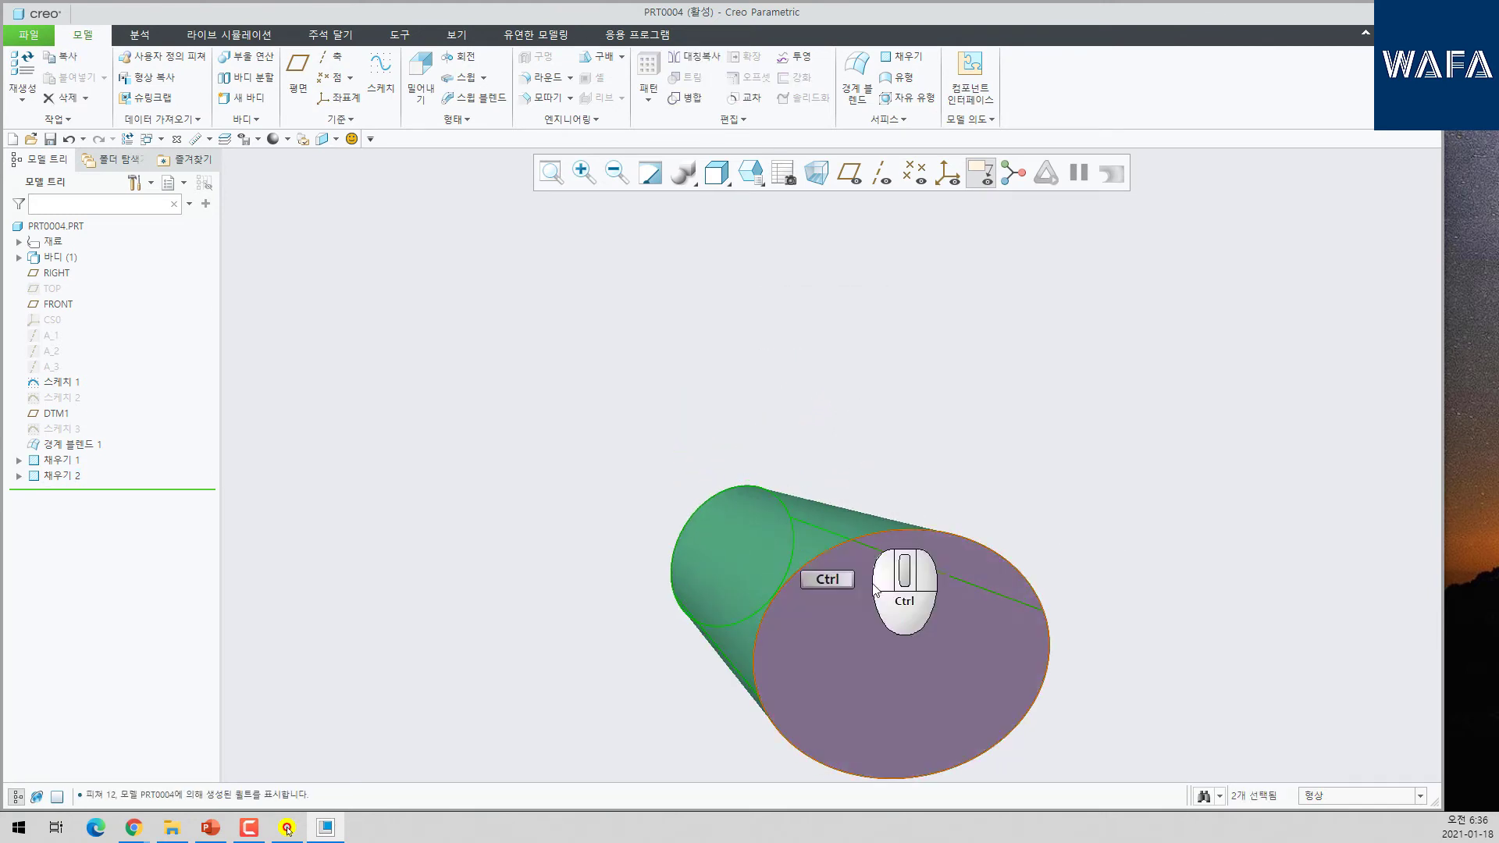
{"action": "left_click", "coordinate": [894, 577], "text": "ctrl"}
{"action": "left_click", "coordinate": [687, 97]}
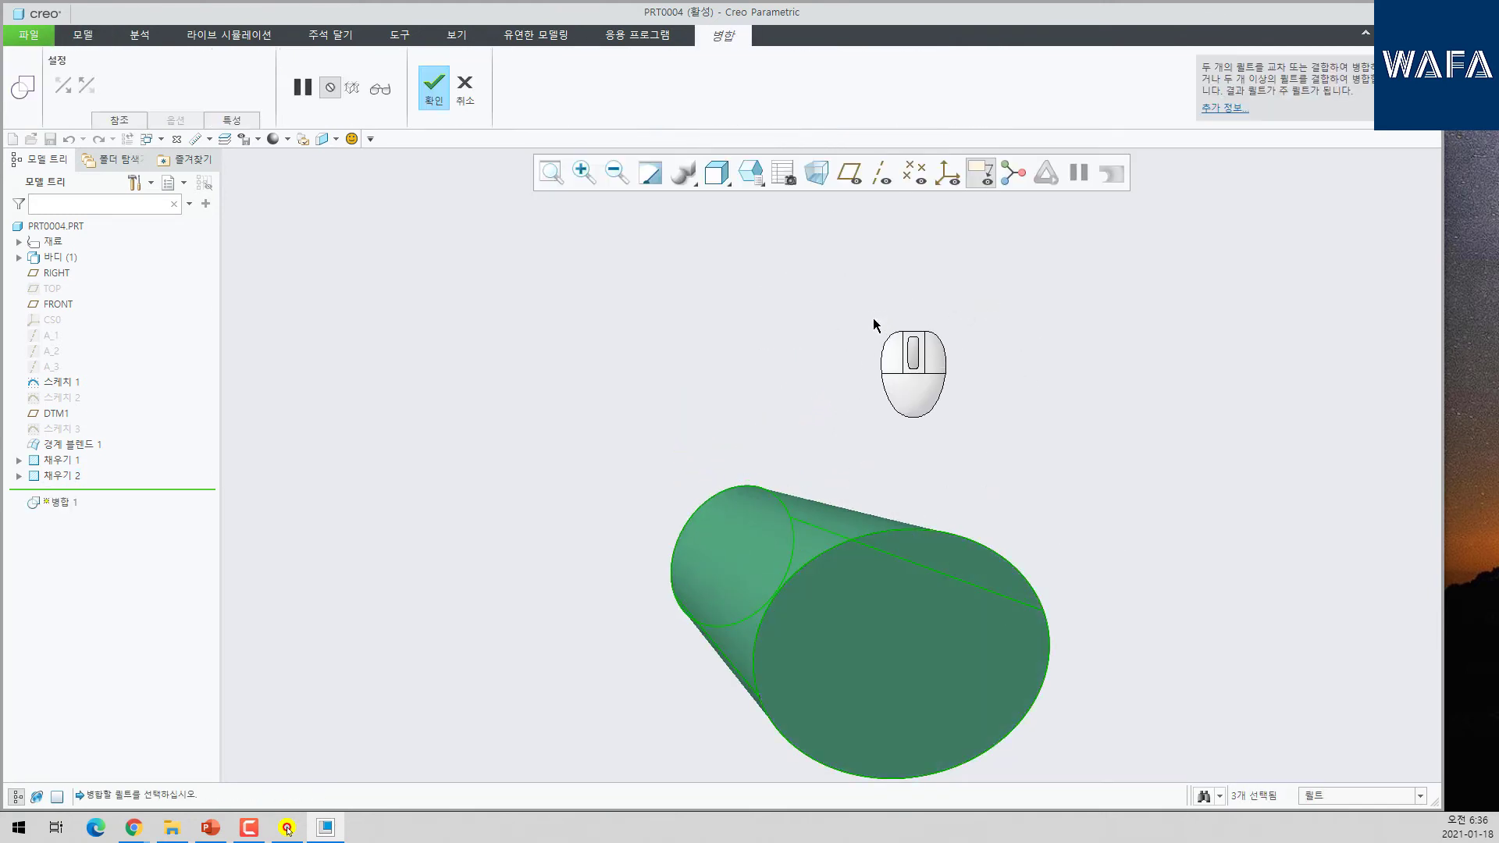
{"action": "middle_click", "coordinate": [556, 266]}
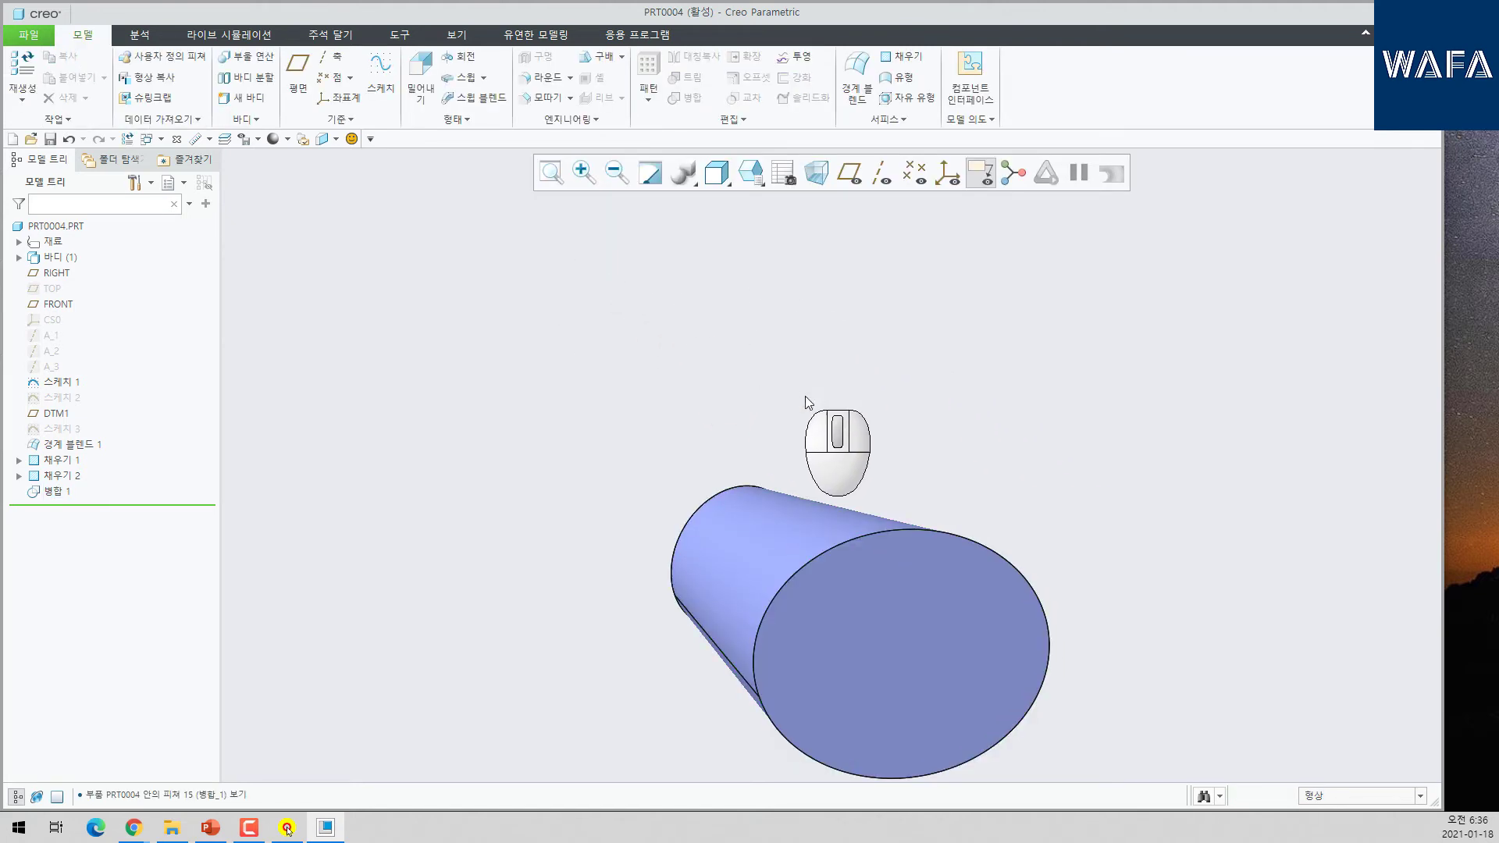
- Solidify the merged closed quilt into a solid tapered body
{"action": "left_click", "coordinate": [875, 597]}
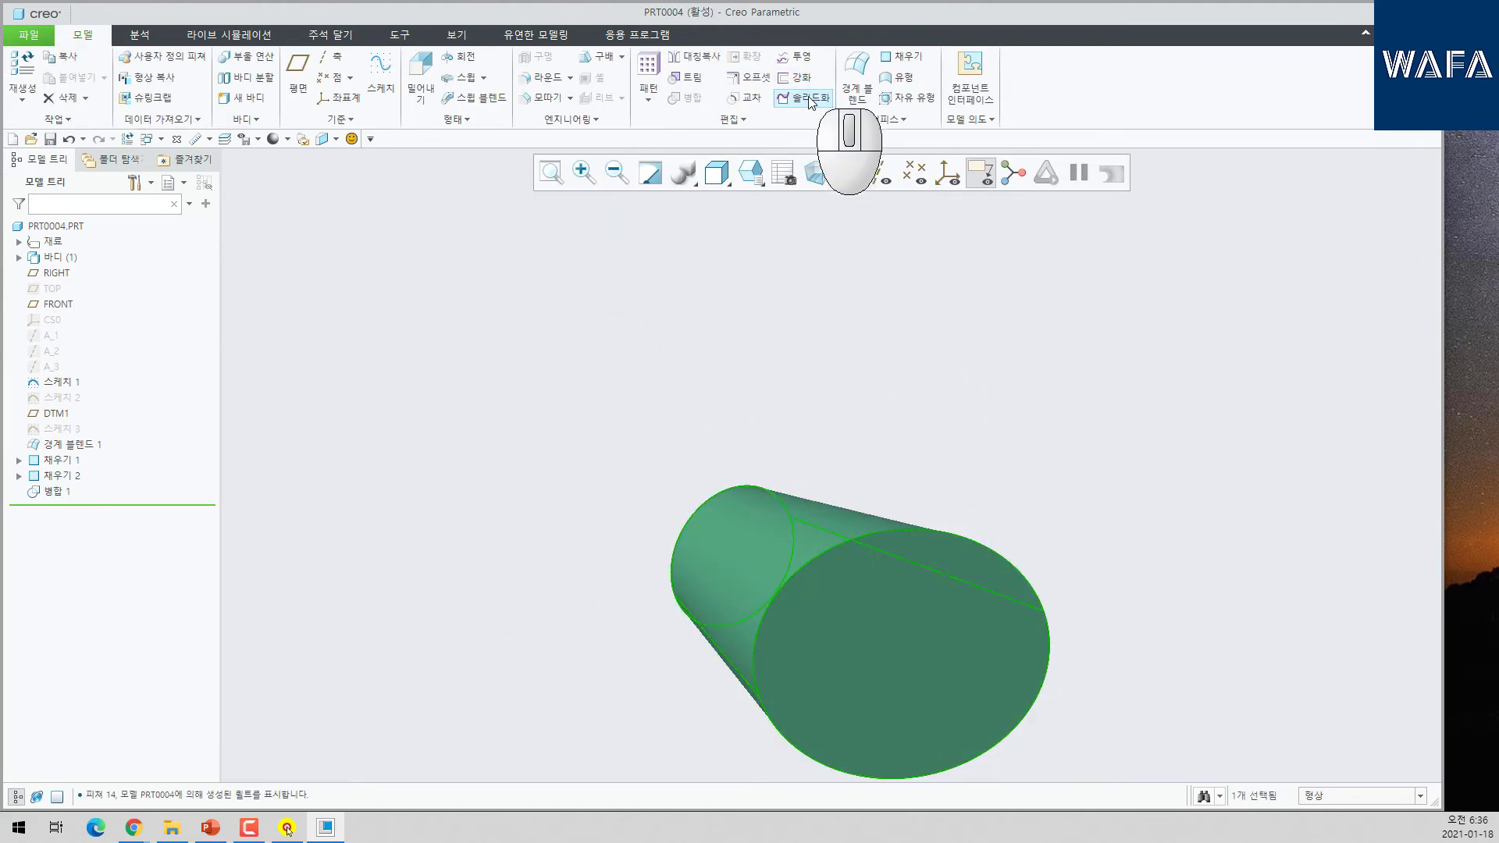
{"action": "left_click", "coordinate": [805, 98]}
{"action": "middle_click", "coordinate": [942, 372]}
{"action": "middle_click_drag", "start_coordinate": [942, 372], "coordinate": [906, 566]}
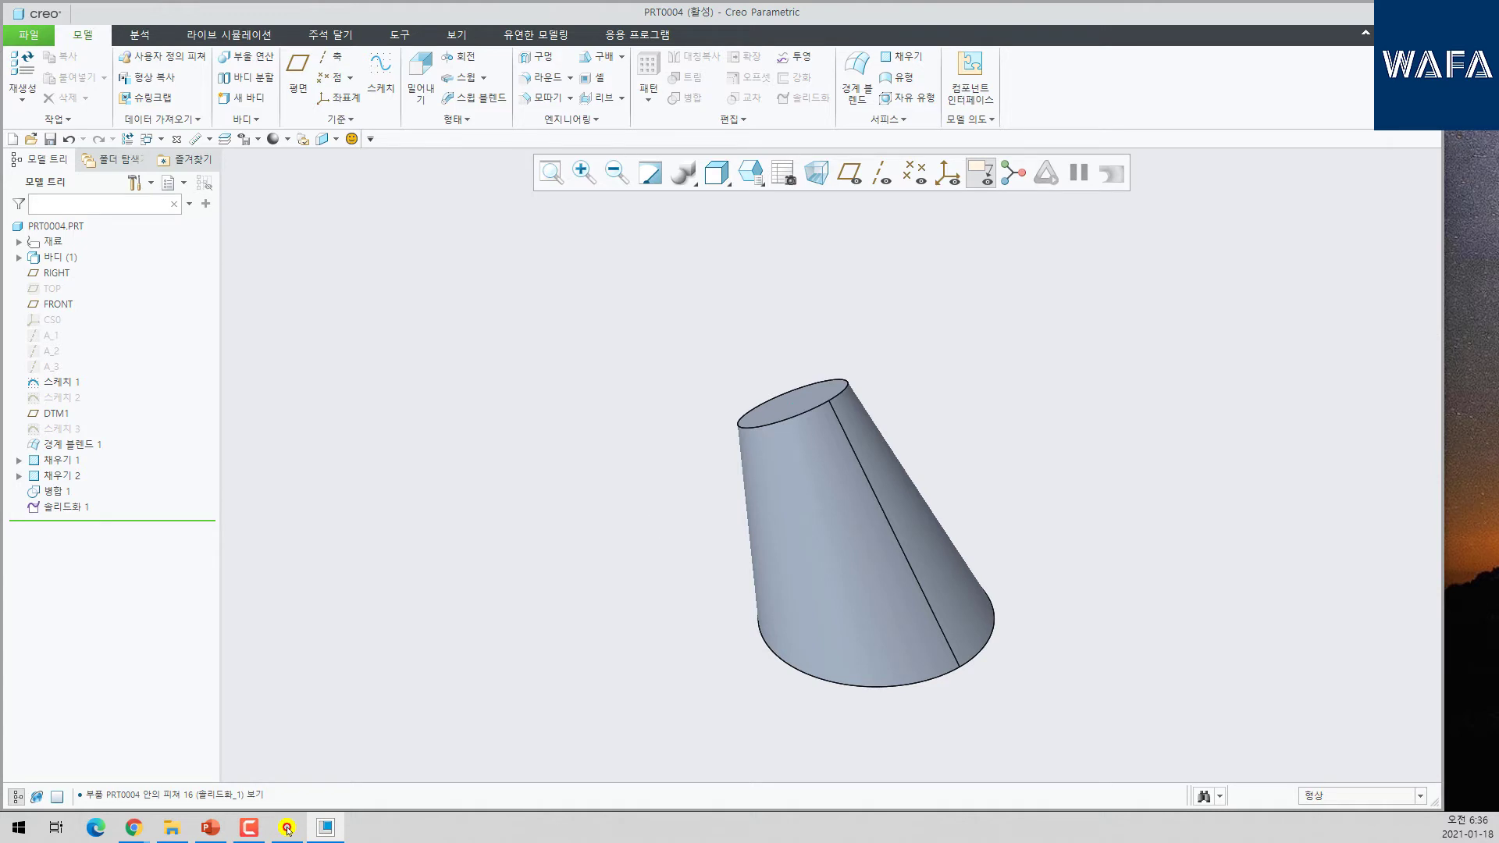
- Switch to the PowerPoint drawings and examine the dimensioned views of the branched cylinder part on slide 18
{"action": "left_click", "coordinate": [288, 828]}
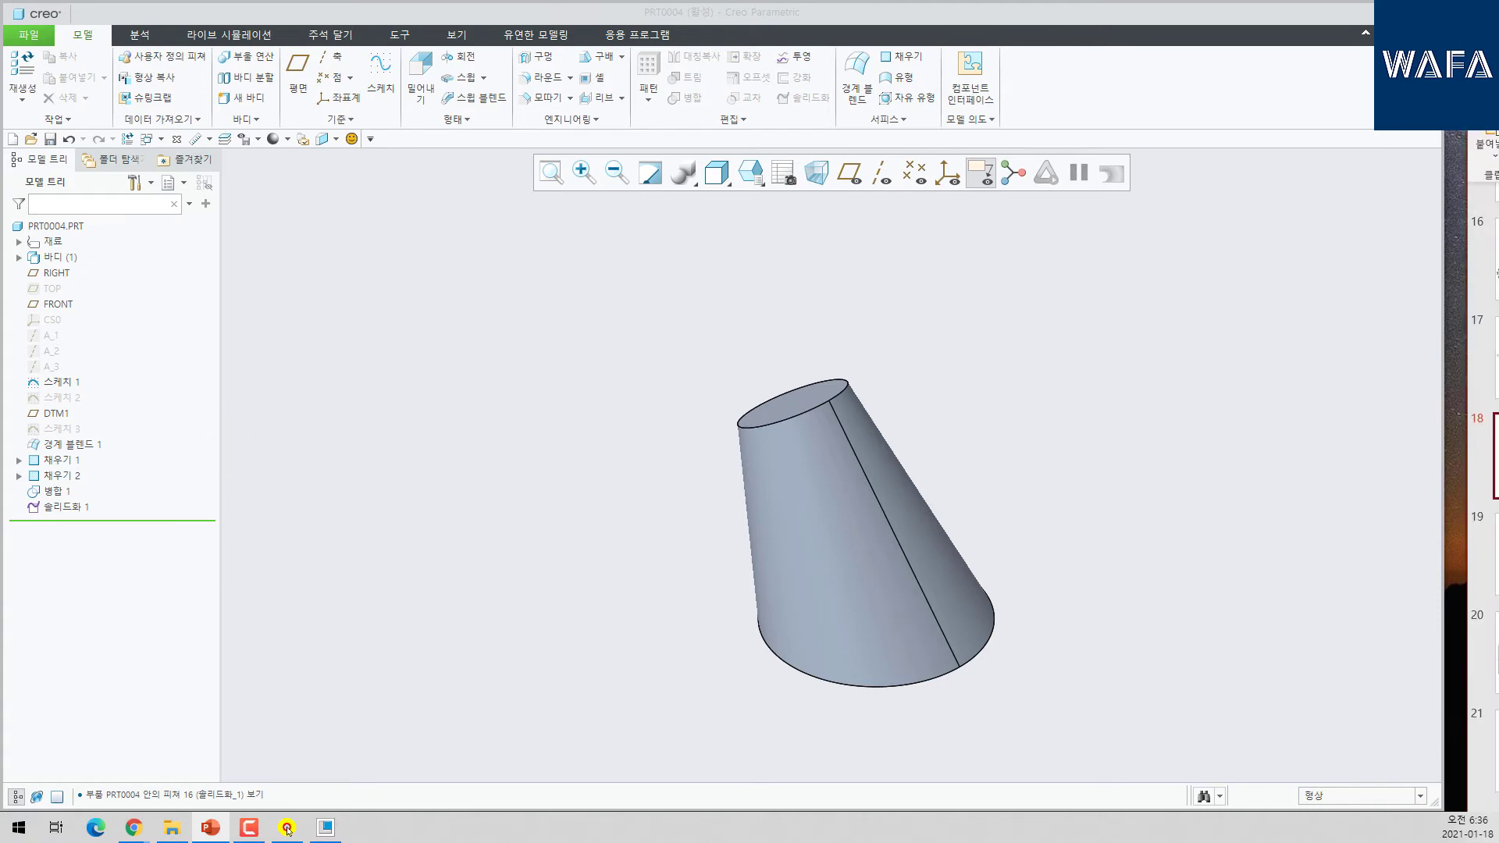
{"action": "left_click_drag", "start_coordinate": [1498, 56], "coordinate": [920, 49]}
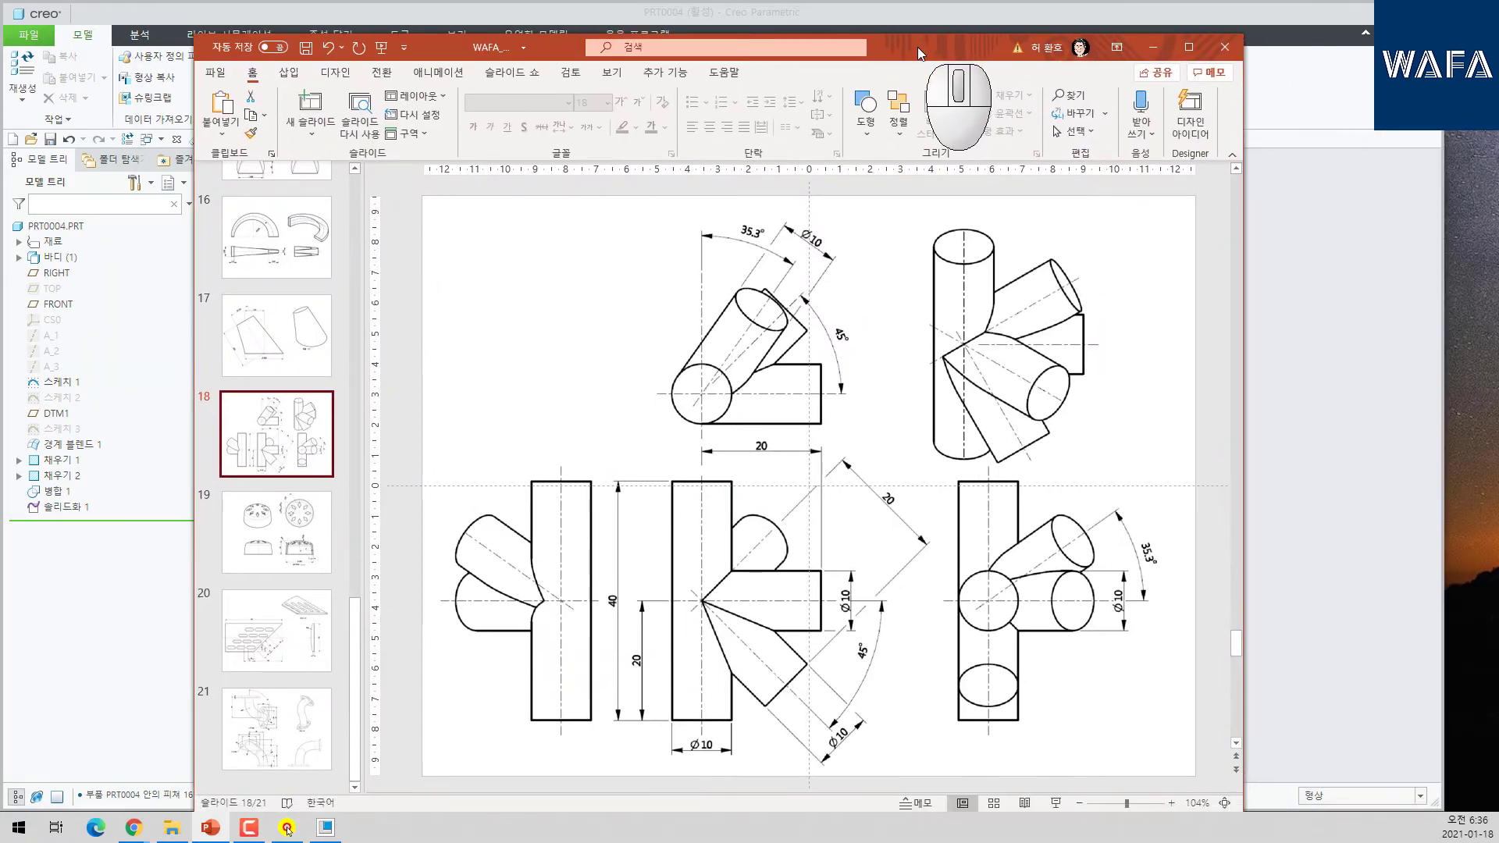
{"action": "left_click", "coordinate": [1189, 47]}
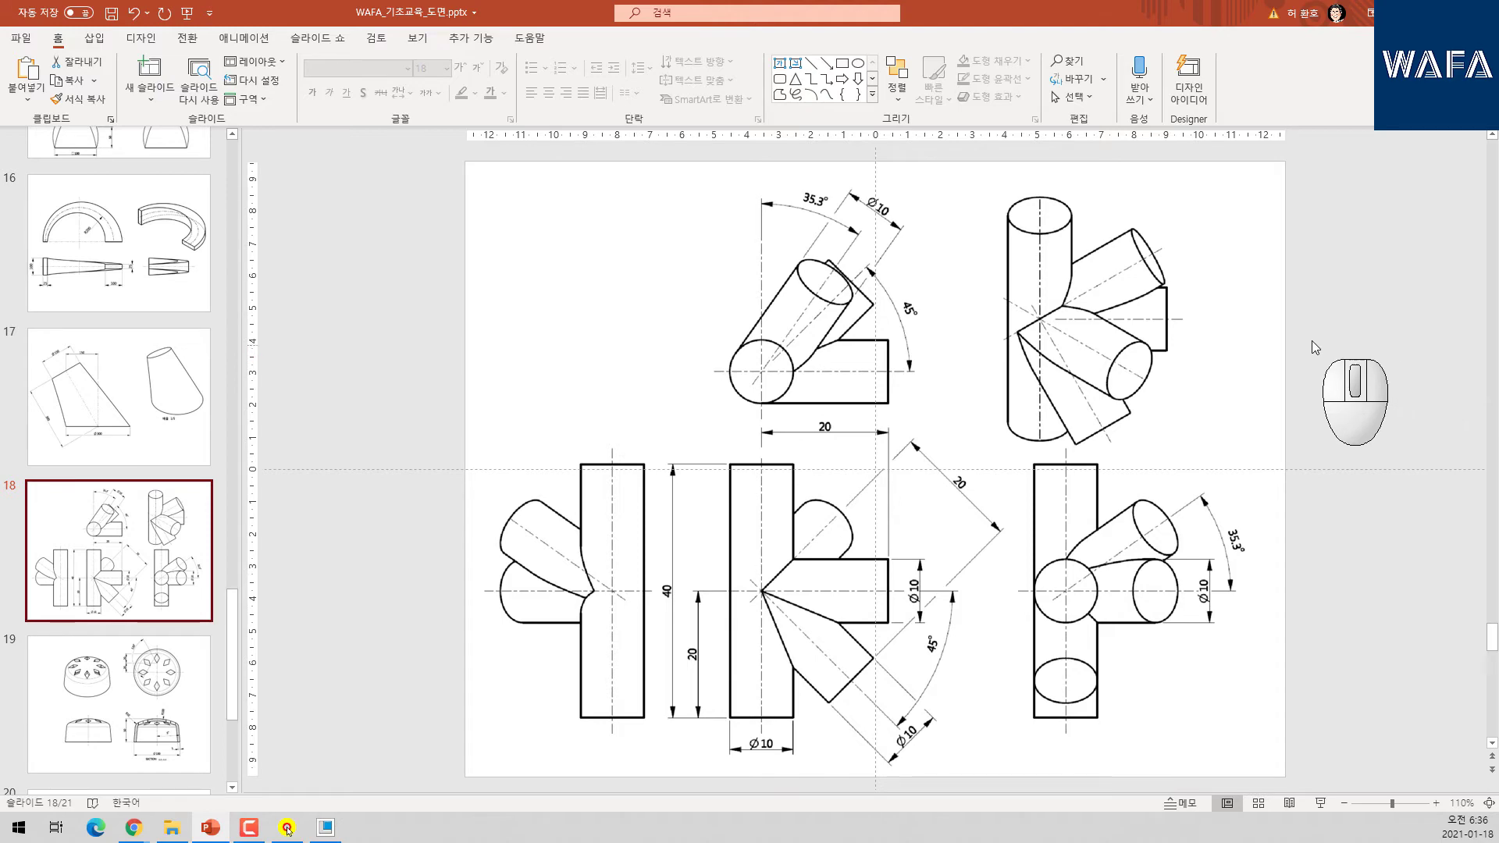
{"action": "left_click_drag", "start_coordinate": [549, 13], "coordinate": [1498, 15]}
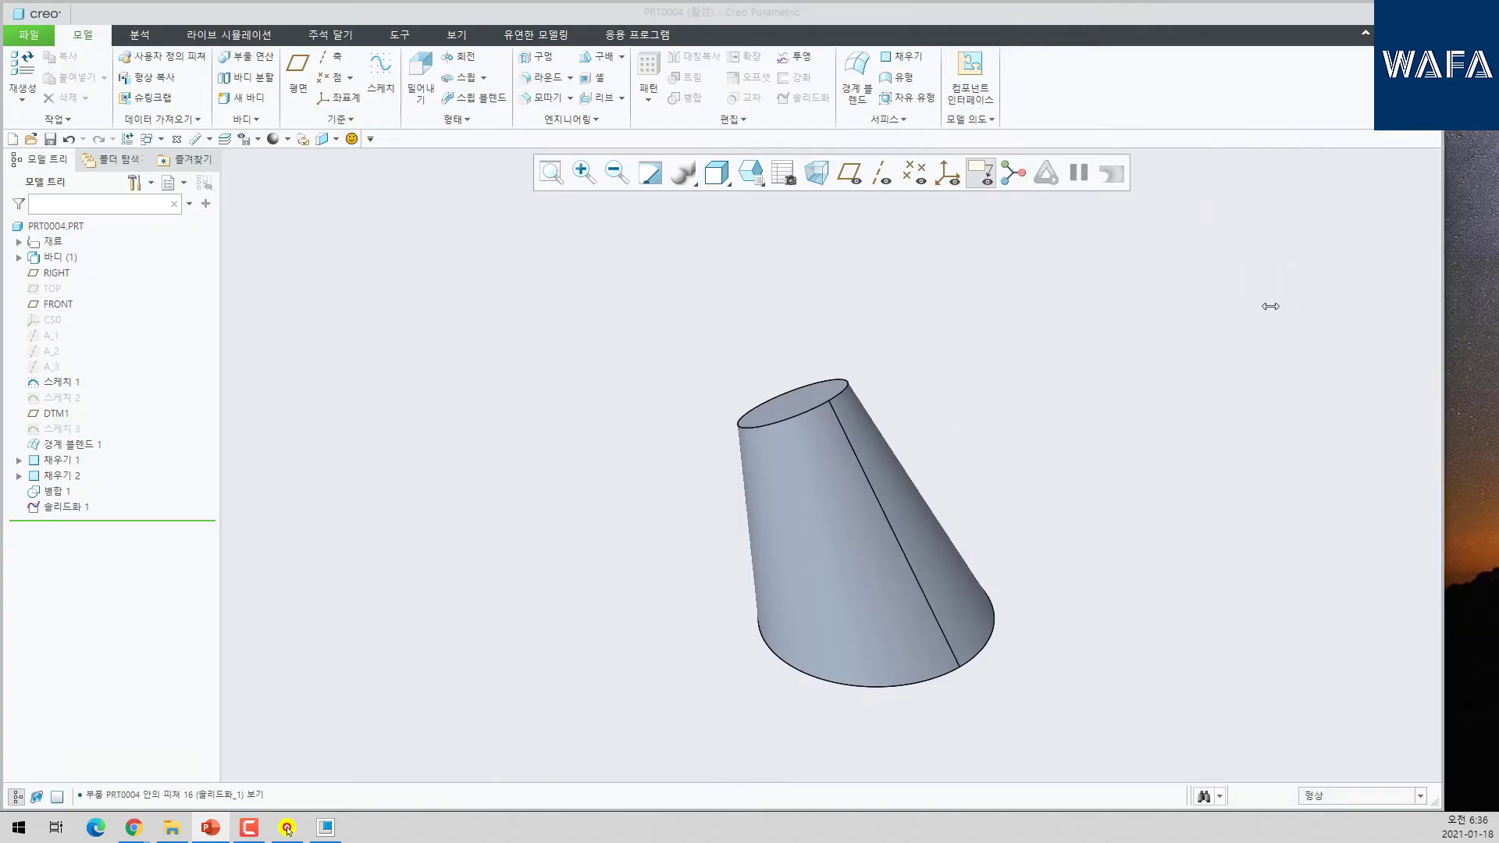
- Delete the first sketch with its dependent features, plus the base sketch and its fill, keeping only the default datums
{"action": "left_click", "coordinate": [86, 384]}
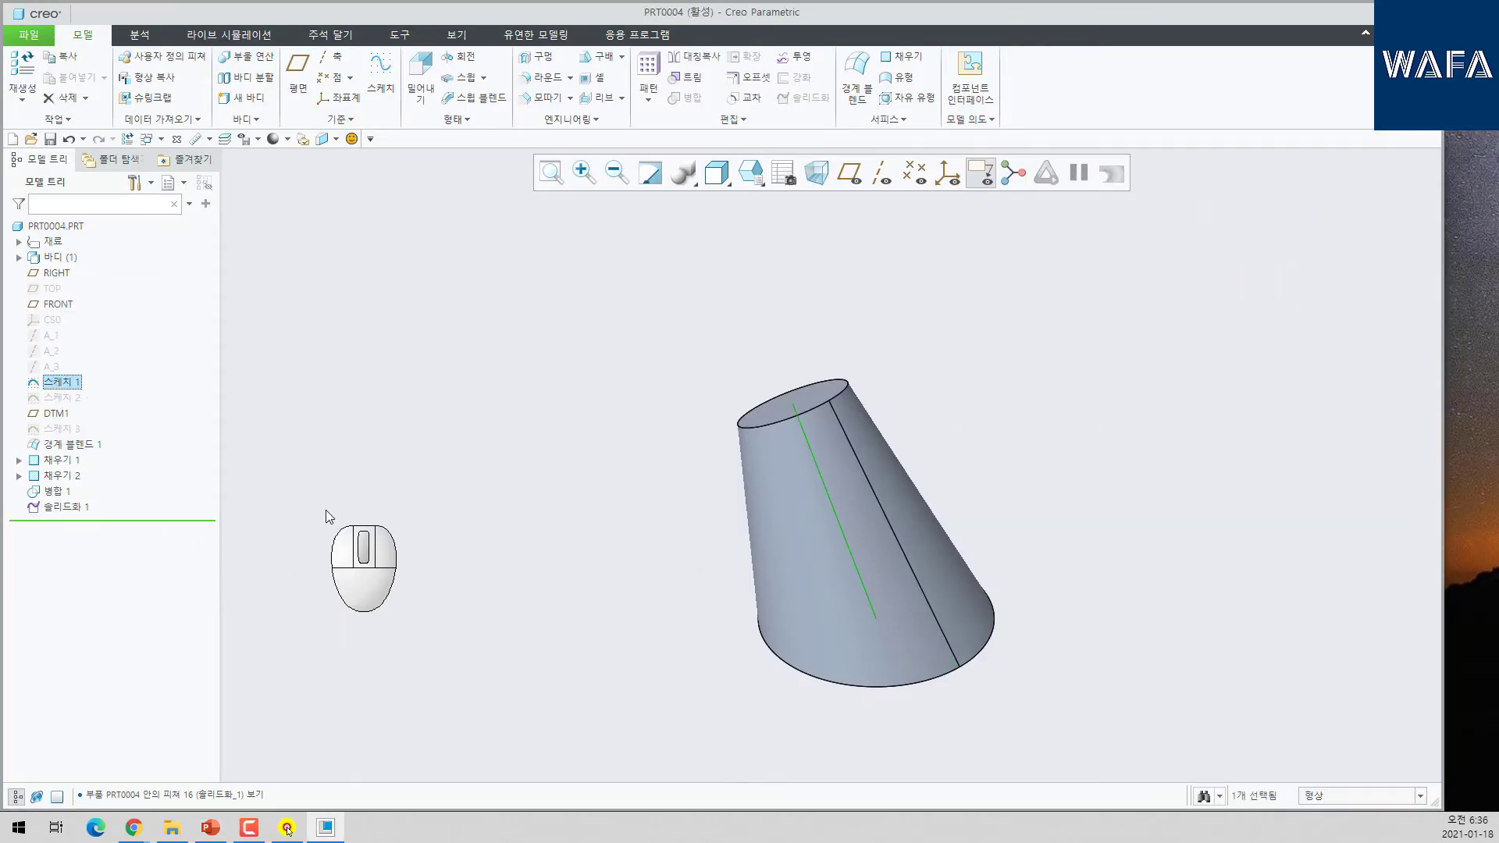
{"action": "key", "text": "Delete"}
{"action": "left_click", "coordinate": [680, 435]}
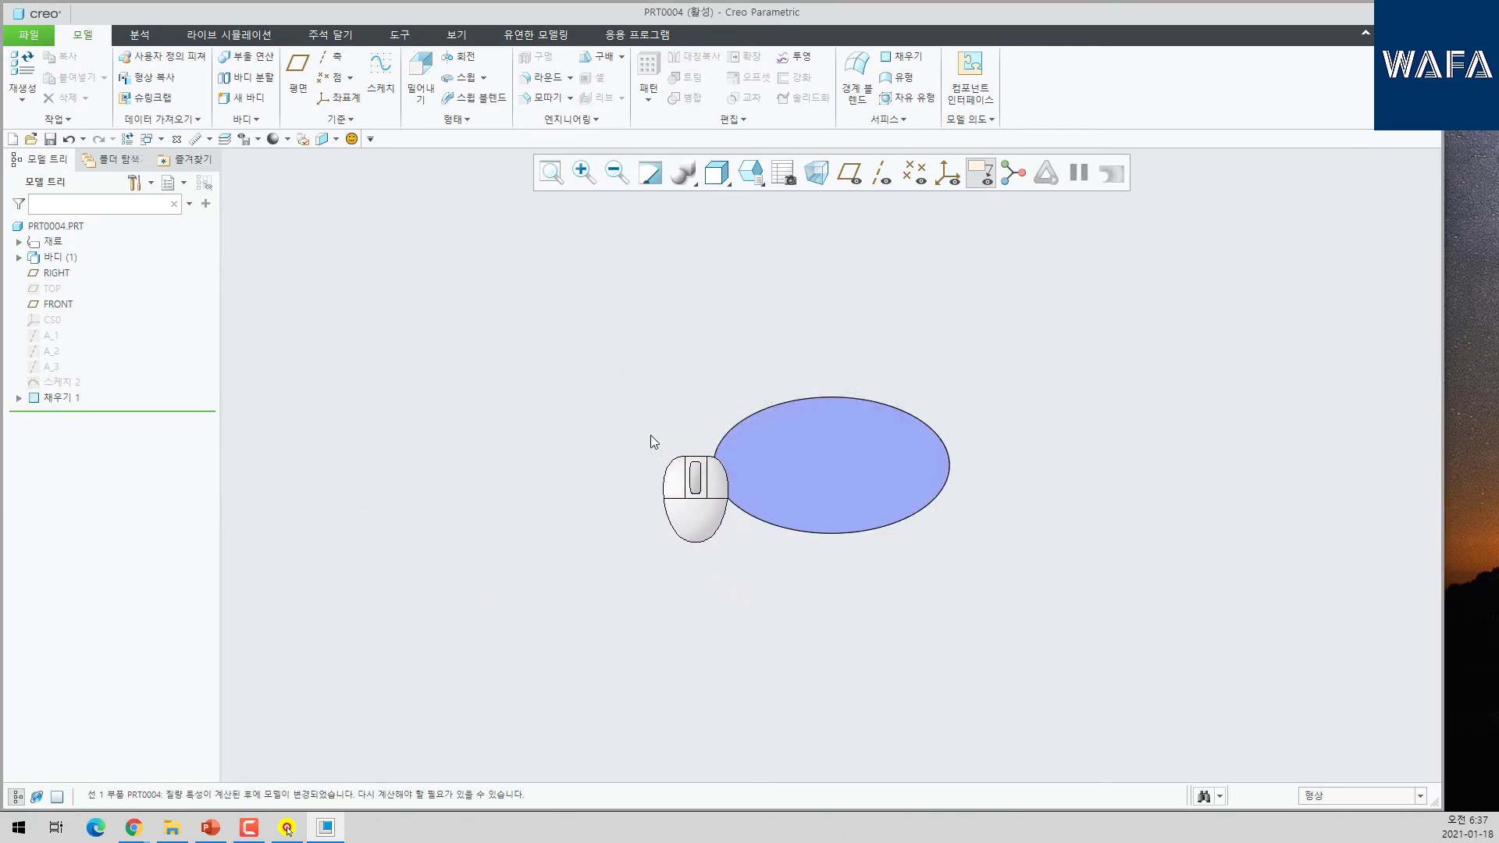
{"action": "left_click", "coordinate": [69, 382]}
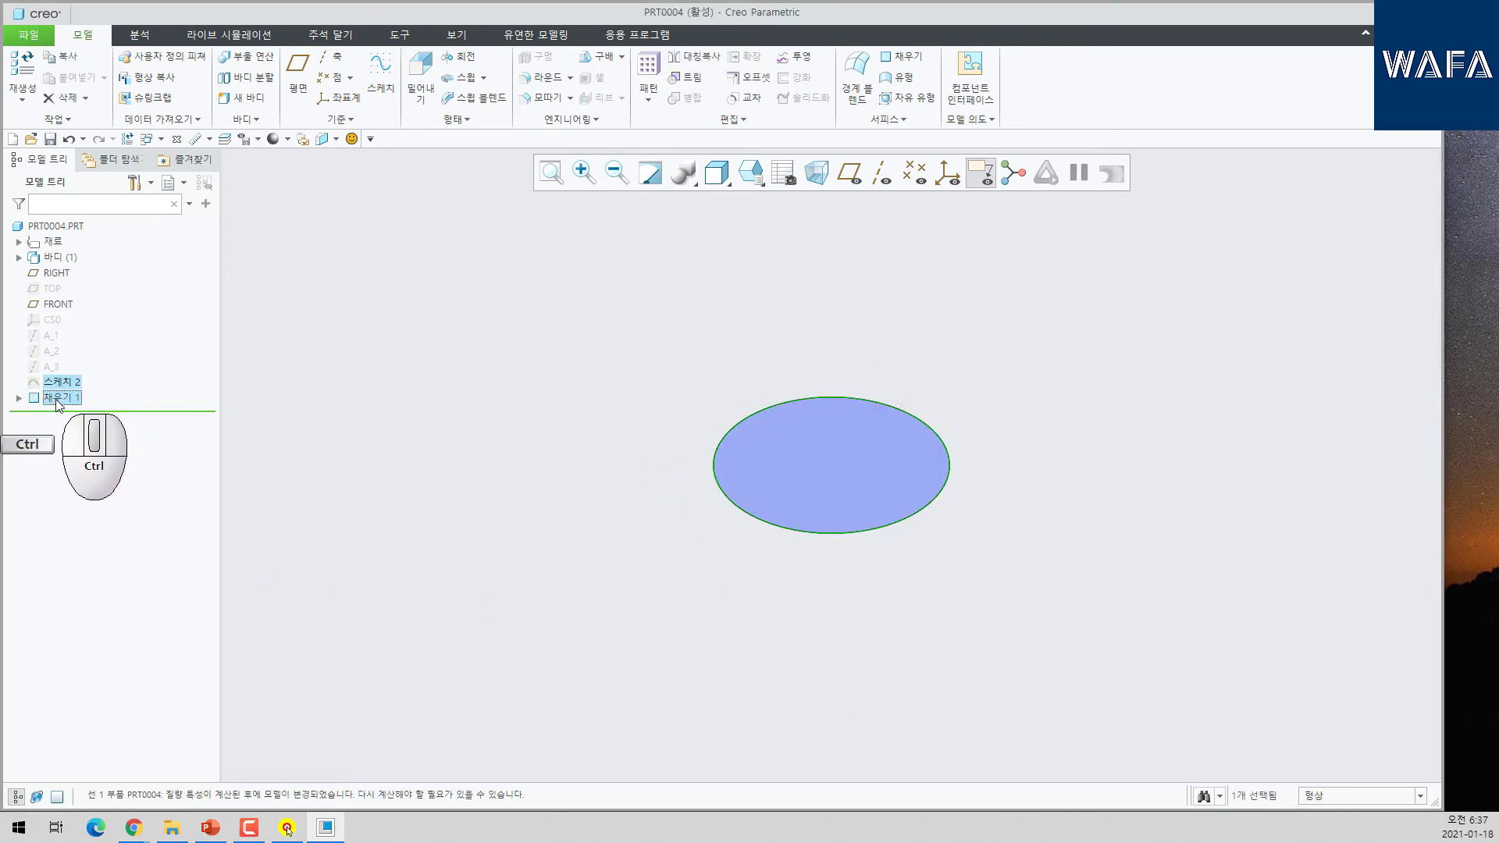
{"action": "left_click", "coordinate": [64, 398], "text": "ctrl"}
{"action": "key", "text": "Delete"}
{"action": "left_click", "coordinate": [690, 431]}
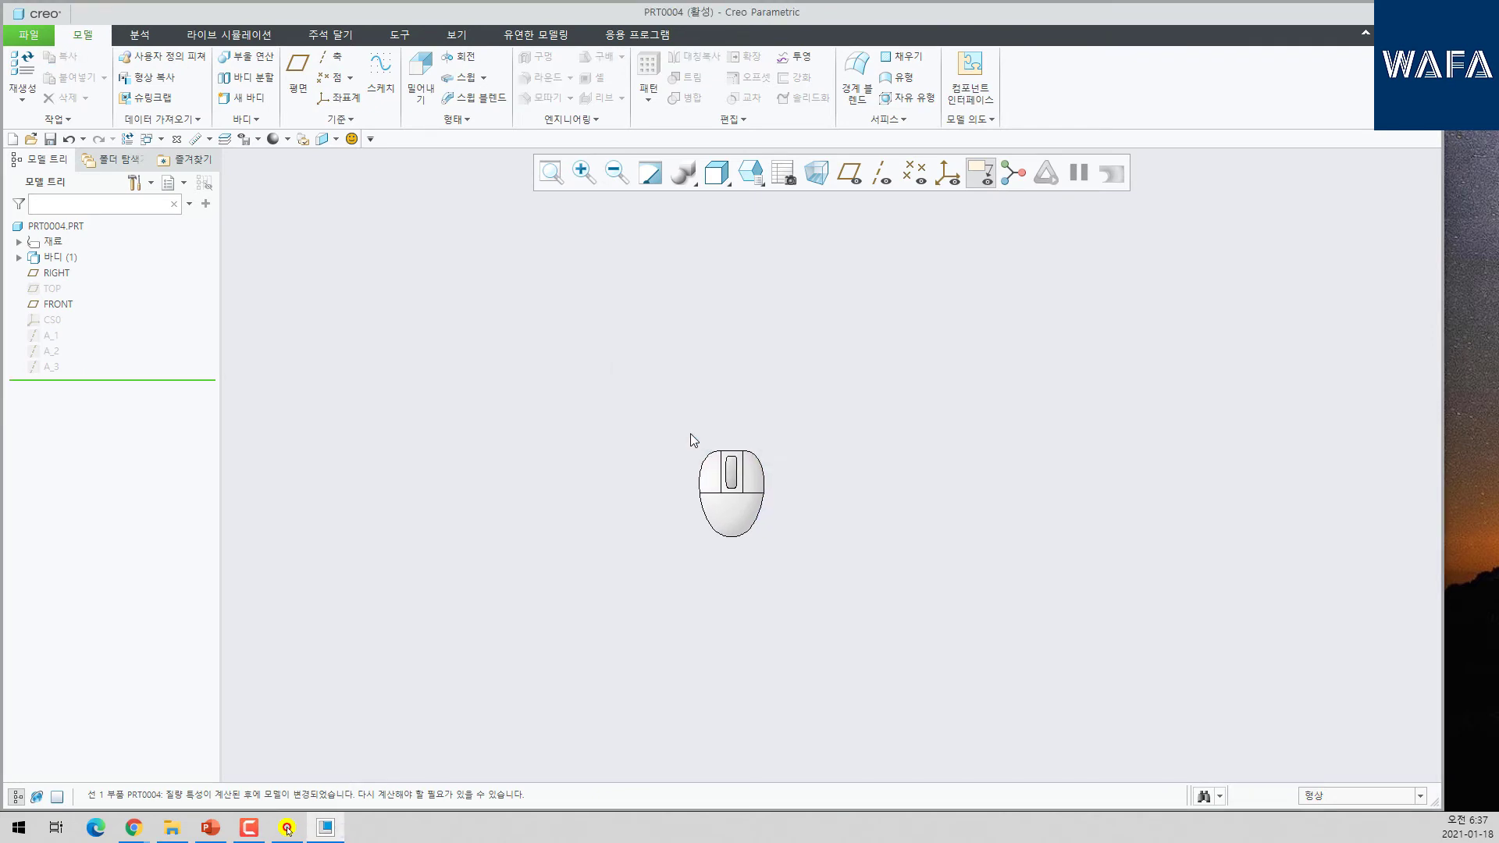
{"action": "left_click", "coordinate": [430, 408]}
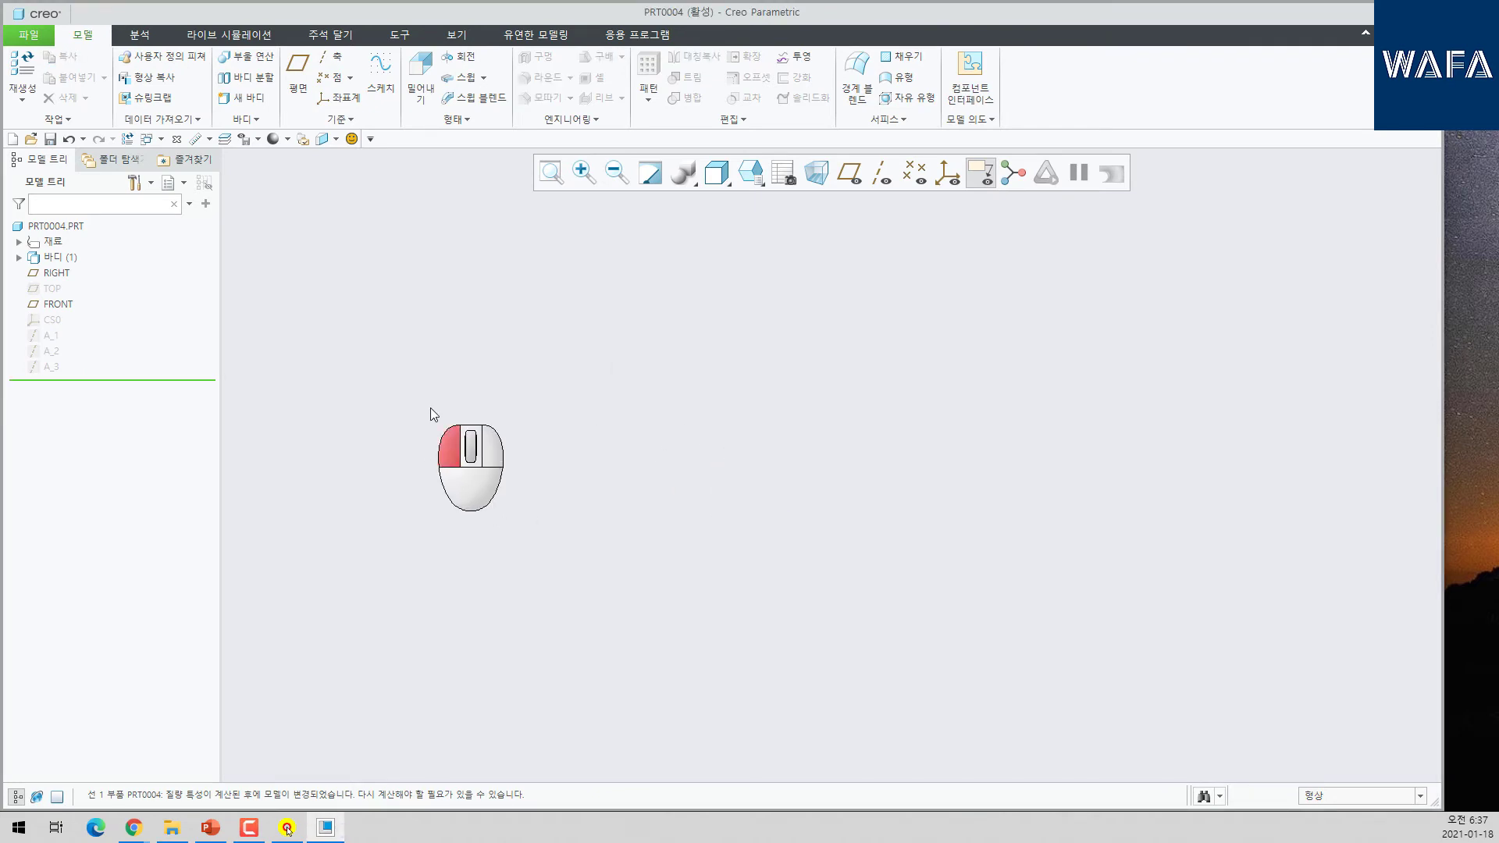
- Show the TOP and FRONT planes, CS0 and axes A_1 to A_3, and turn on plane and axis display
{"action": "left_click", "coordinate": [50, 366]}
{"action": "left_click", "coordinate": [51, 288], "text": "shift"}
{"action": "left_click", "coordinate": [72, 236]}
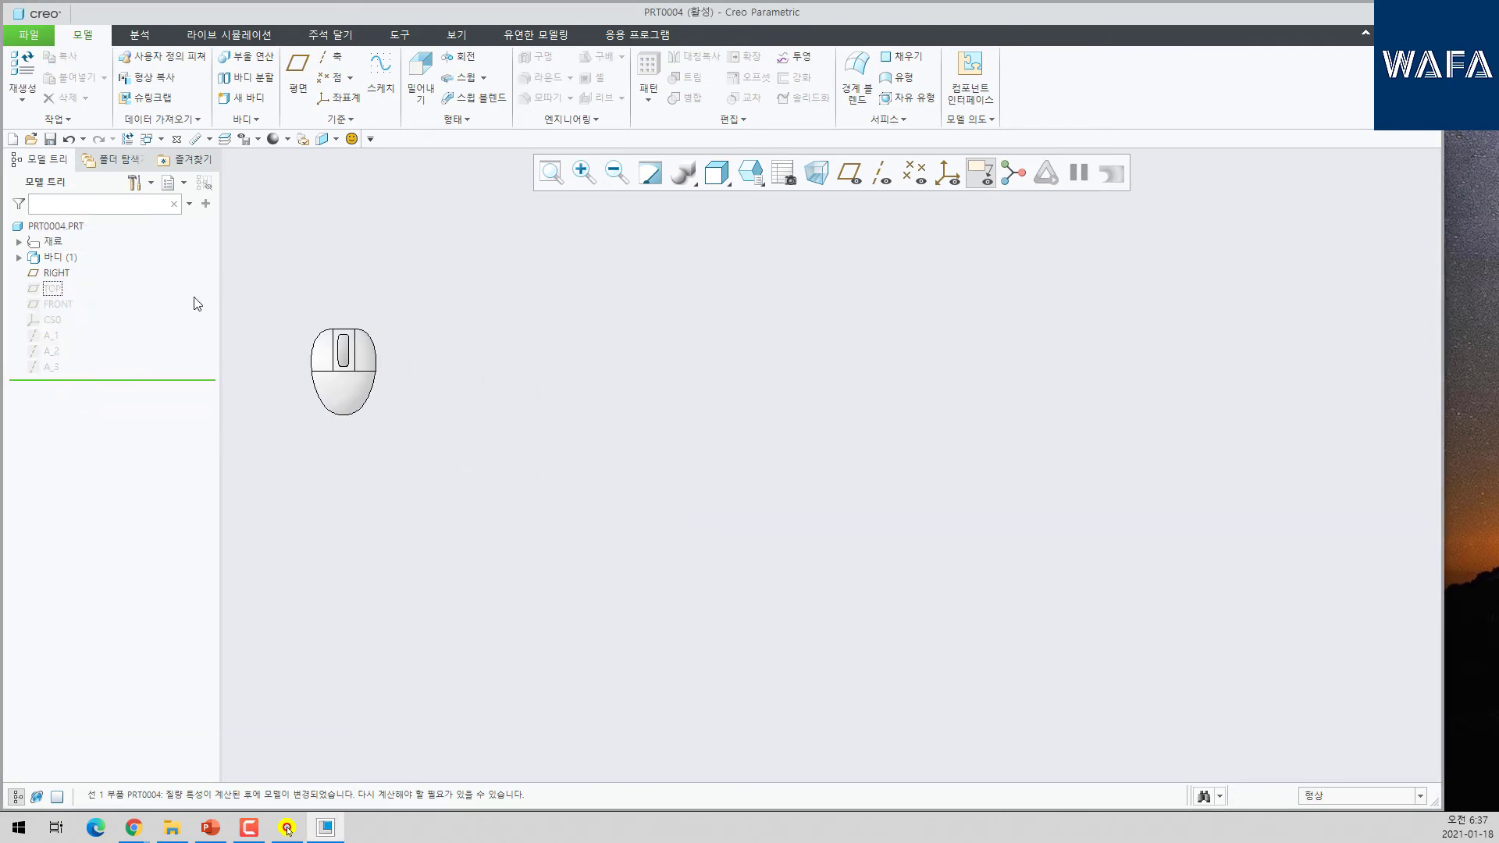
{"action": "left_click", "coordinate": [59, 288]}
{"action": "left_click", "coordinate": [46, 364], "text": "shift"}
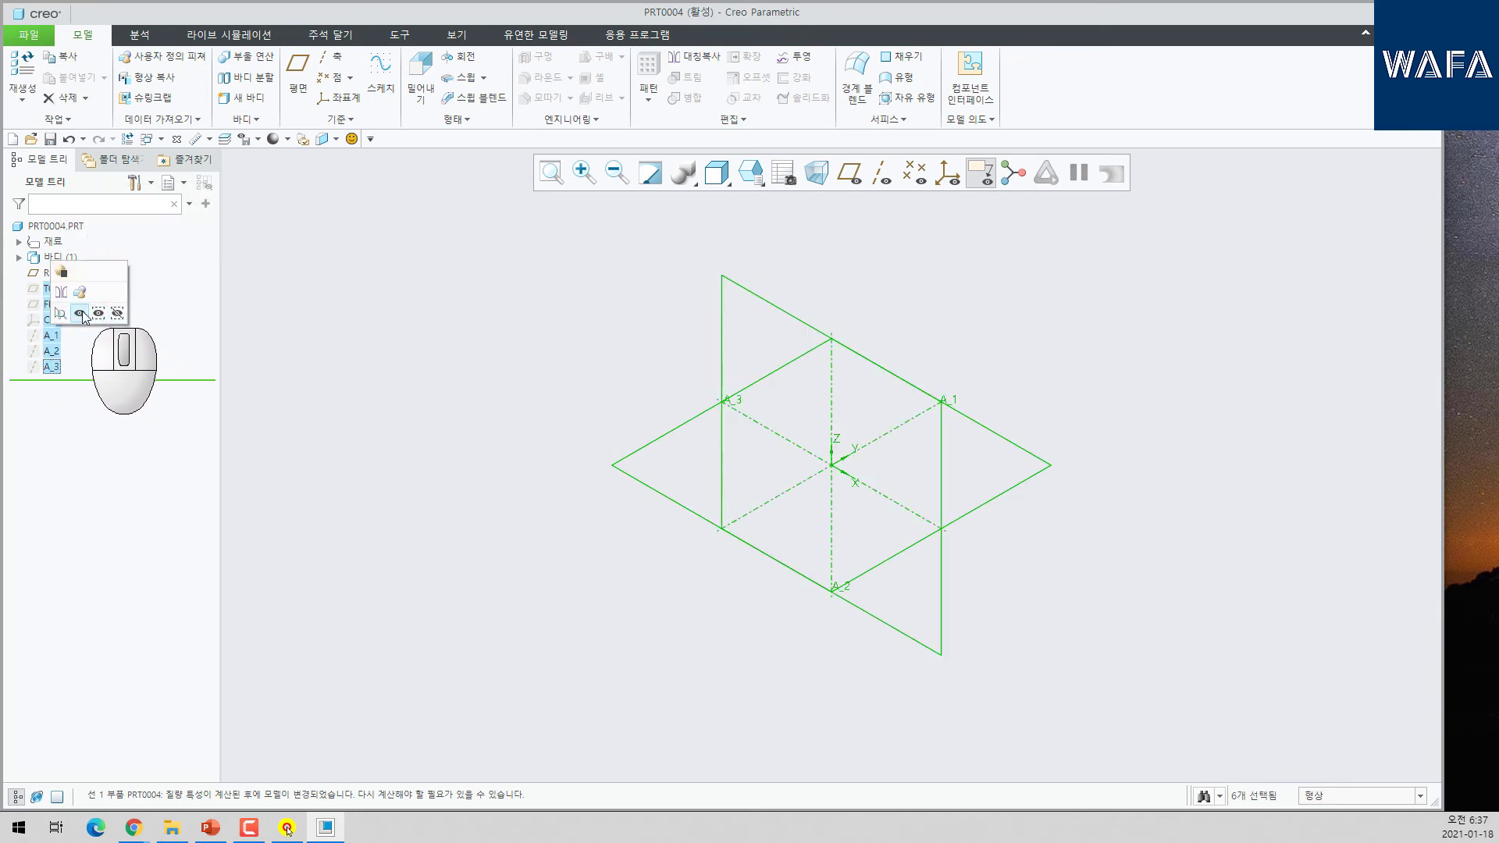
{"action": "left_click", "coordinate": [79, 312]}
{"action": "left_click", "coordinate": [849, 173]}
{"action": "left_click", "coordinate": [883, 173]}
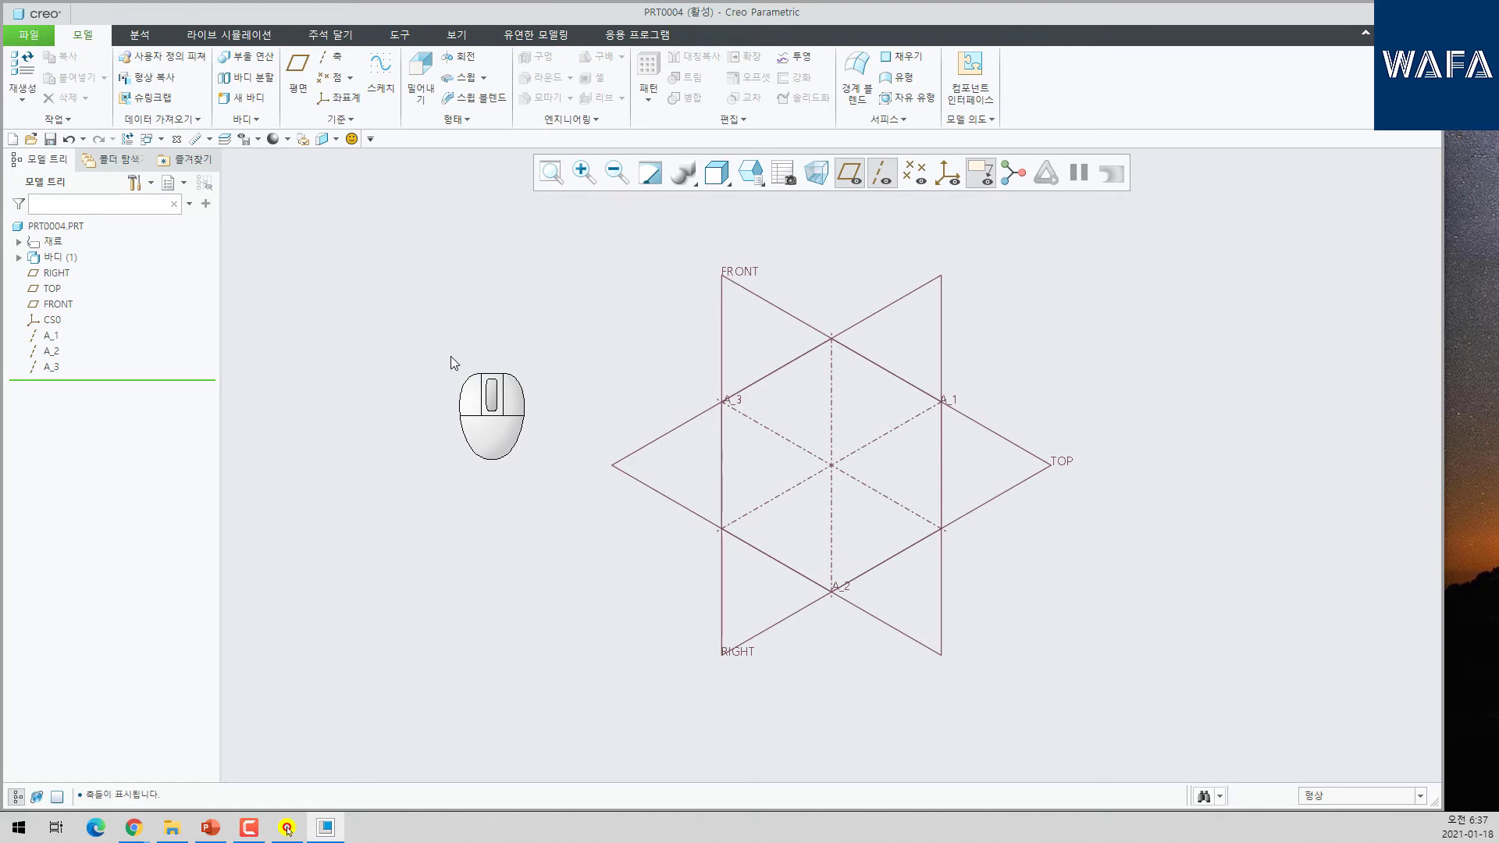
{"action": "left_click", "coordinate": [287, 829]}
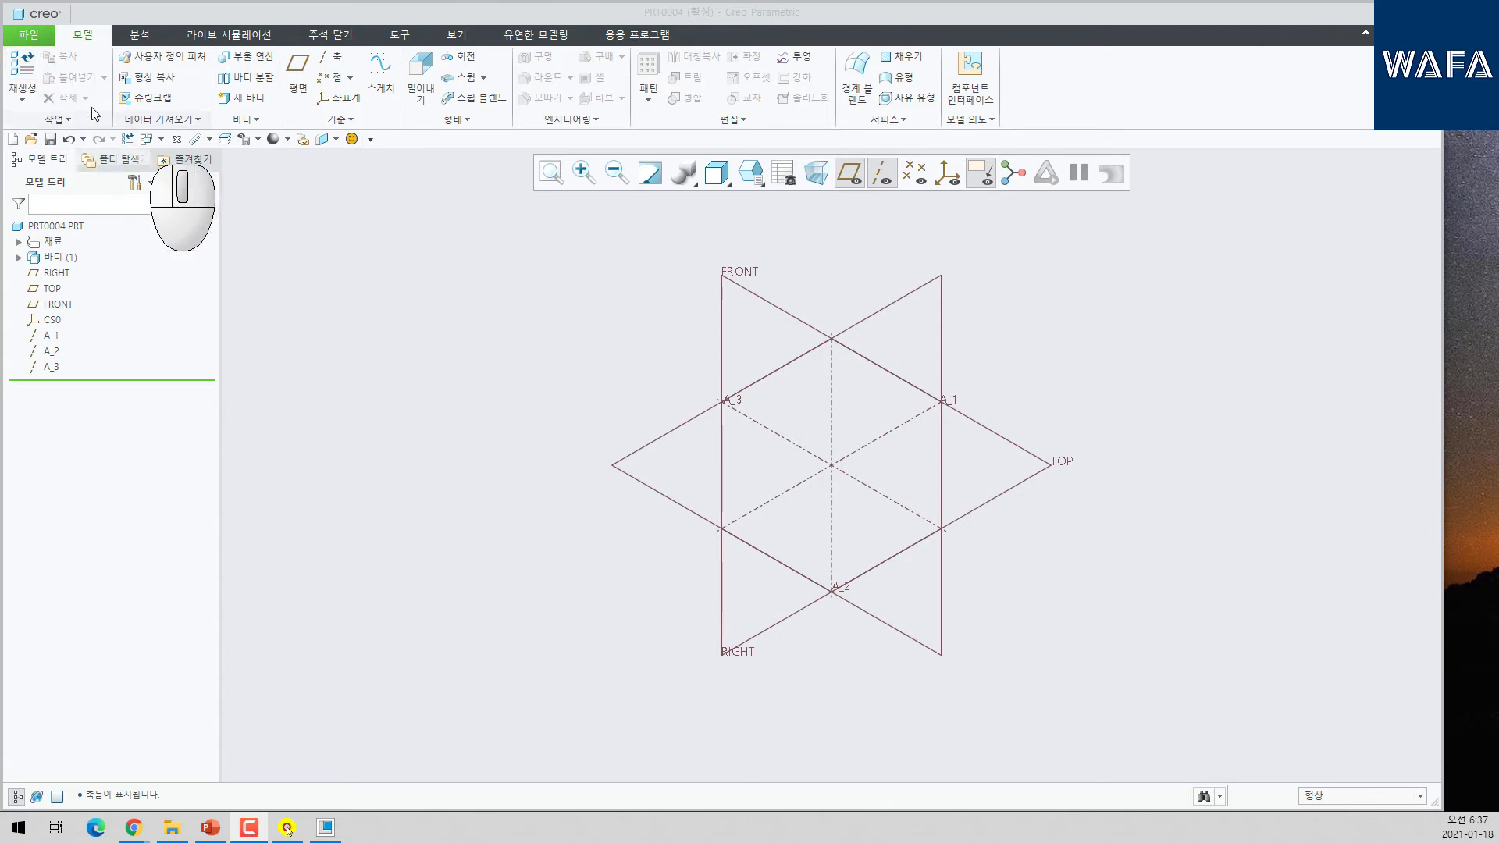
{"action": "left_click", "coordinate": [412, 231]}
- Extrude a solid cylinder from a circle of diameter 10 centred on the origin of the TOP plane, with a depth of 20
{"action": "left_click", "coordinate": [420, 78]}
{"action": "left_click", "coordinate": [52, 288]}
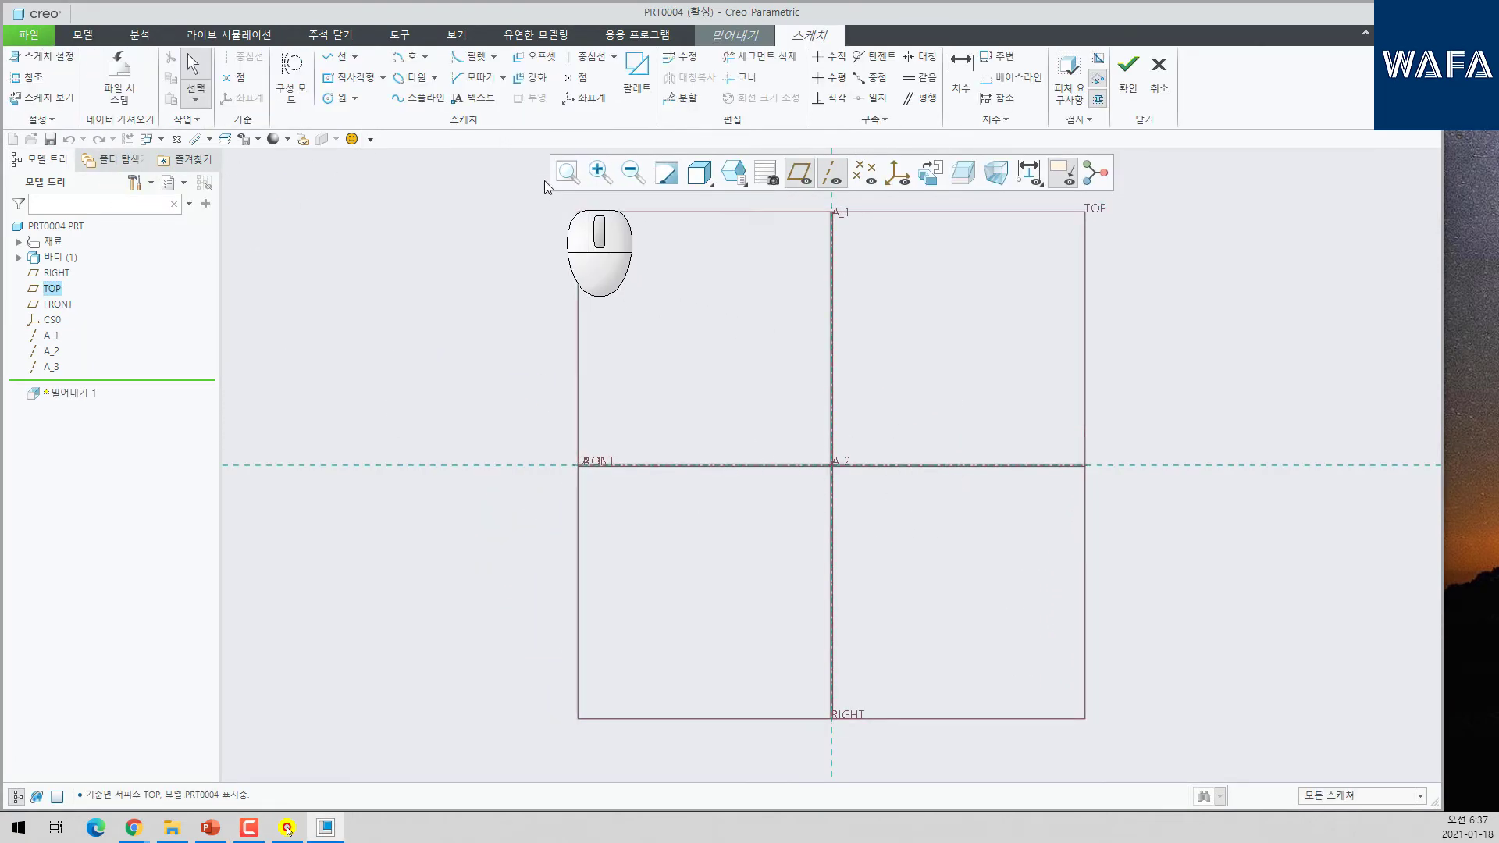
{"action": "left_click", "coordinate": [328, 97]}
{"action": "left_click", "coordinate": [832, 465]}
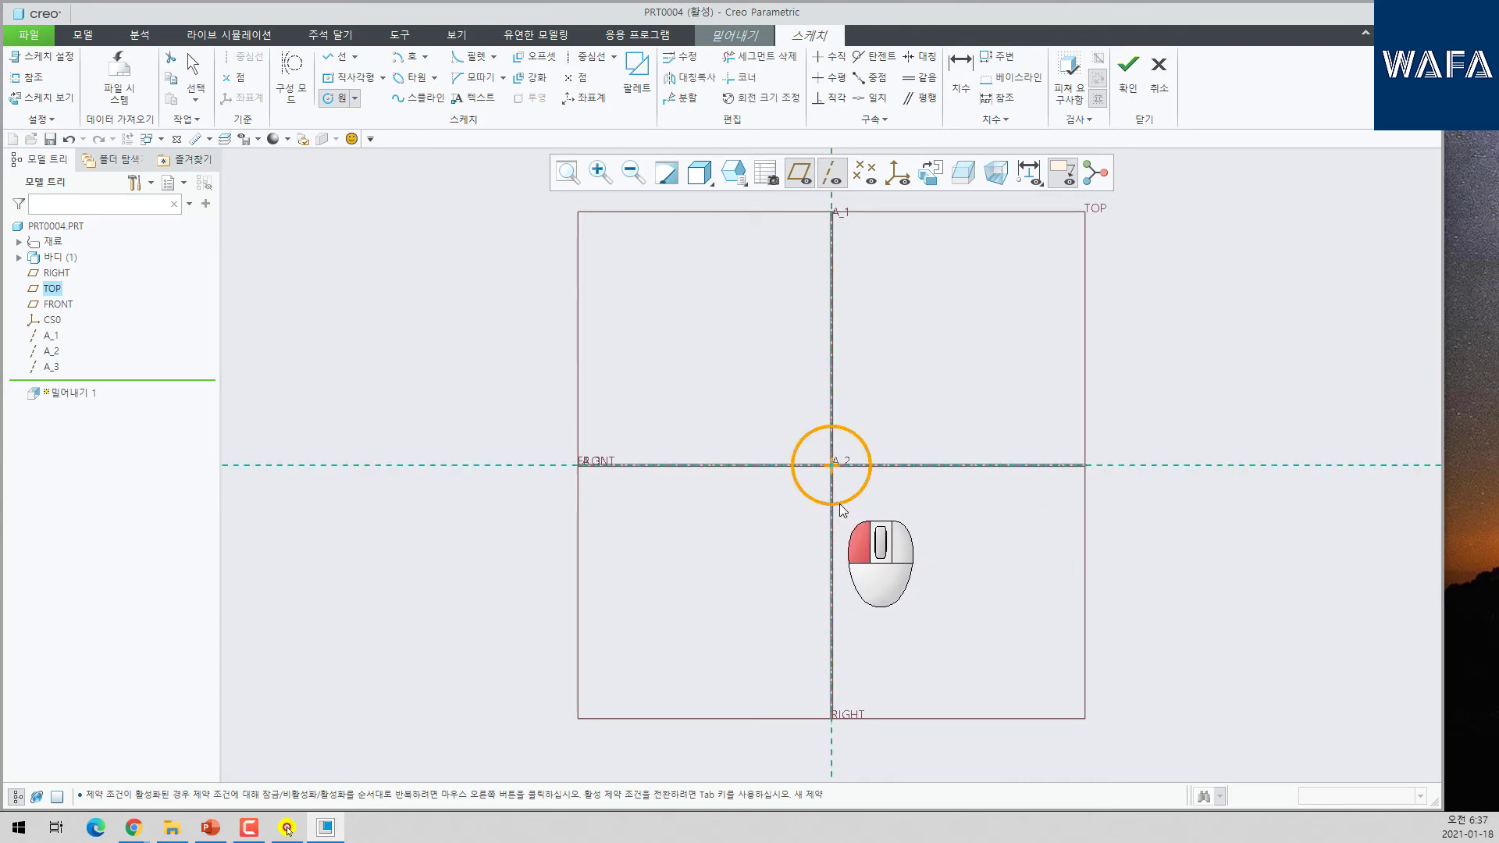
{"action": "left_click", "coordinate": [842, 510]}
{"action": "middle_click", "coordinate": [842, 510]}
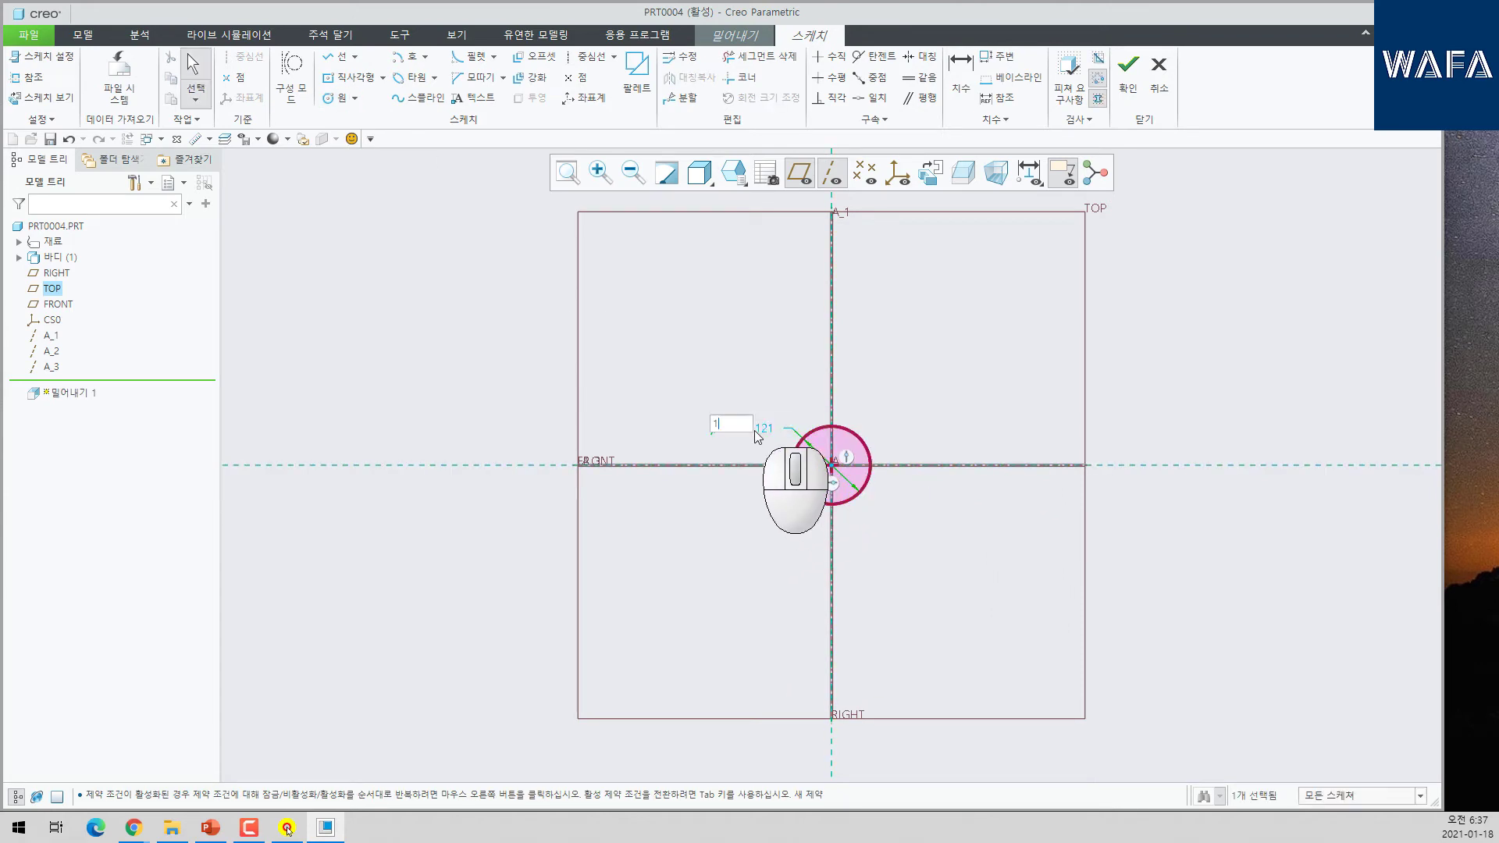
{"action": "type", "text": "0"}
{"action": "key", "text": "Return"}
{"action": "left_click", "coordinate": [1128, 67]}
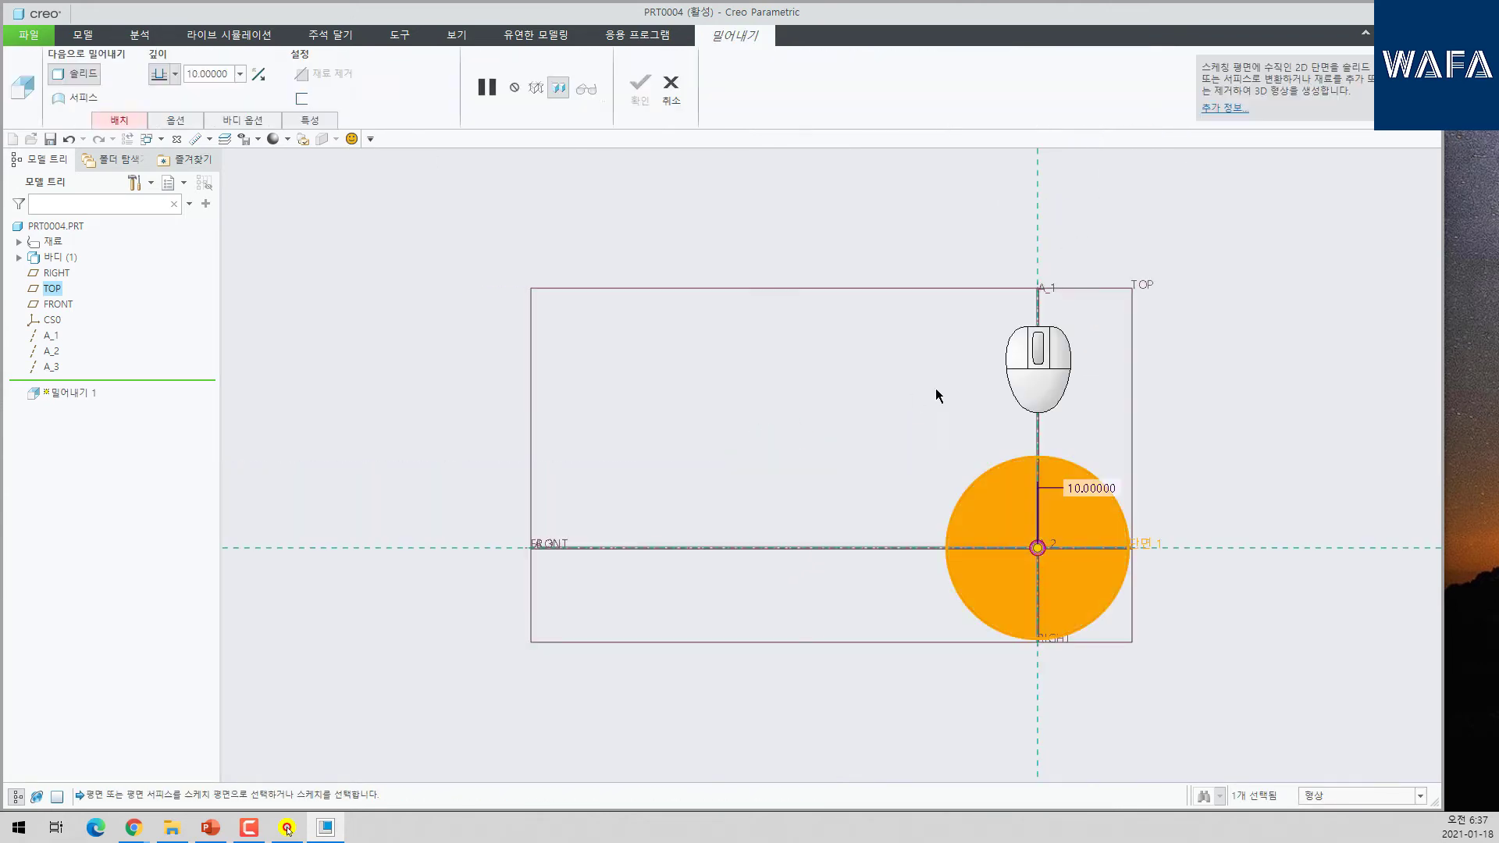
{"action": "middle_click", "coordinate": [1109, 504]}
{"action": "key", "text": "ctrl+d"}
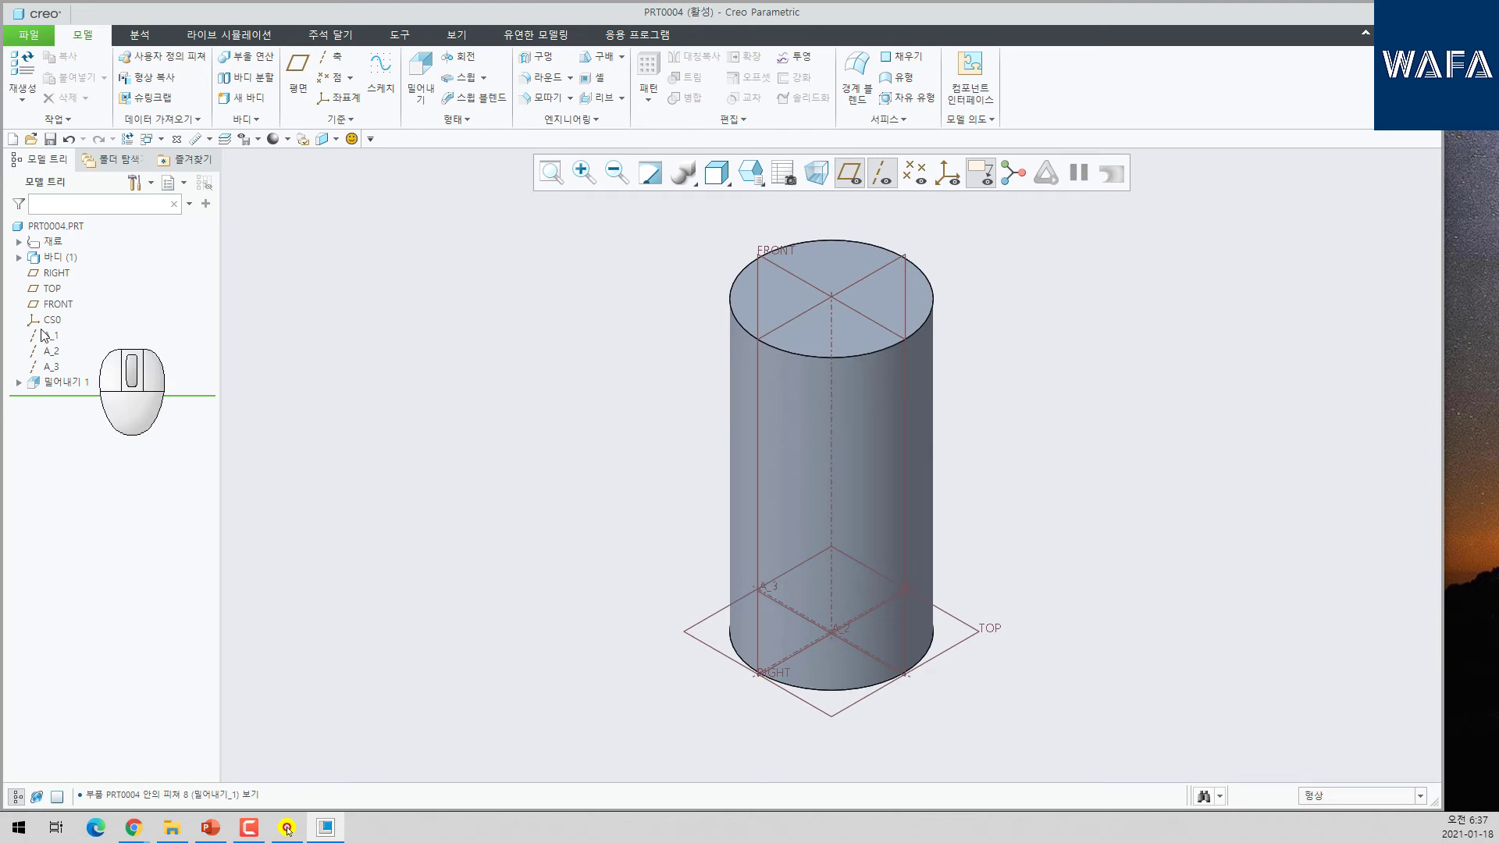
- Mirror the extruded cylinder about the TOP plane
{"action": "left_click", "coordinate": [66, 382]}
{"action": "left_click", "coordinate": [694, 56]}
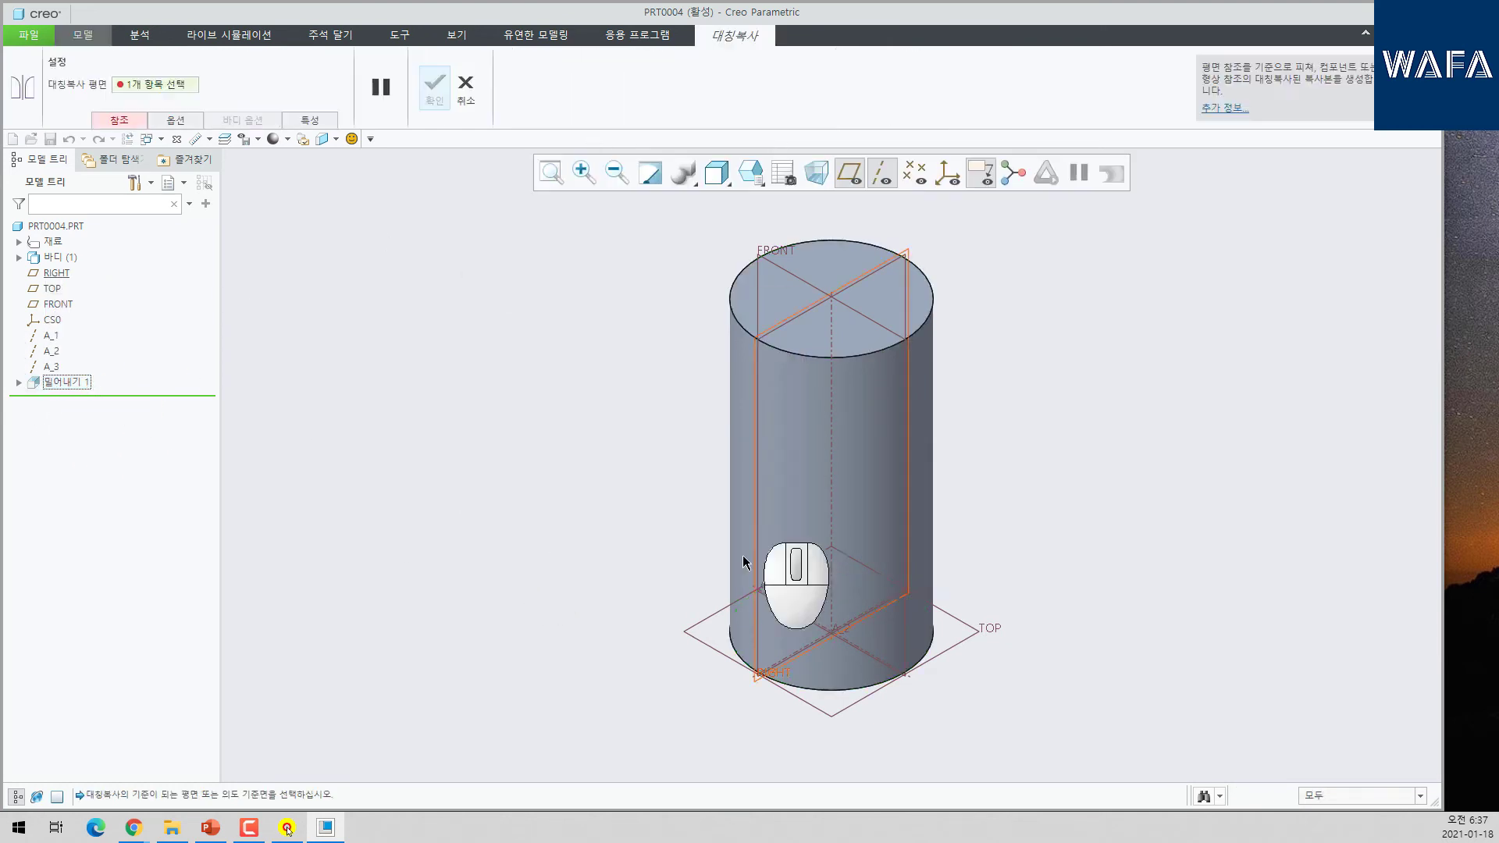
{"action": "left_click", "coordinate": [692, 637]}
{"action": "middle_click", "coordinate": [523, 431]}
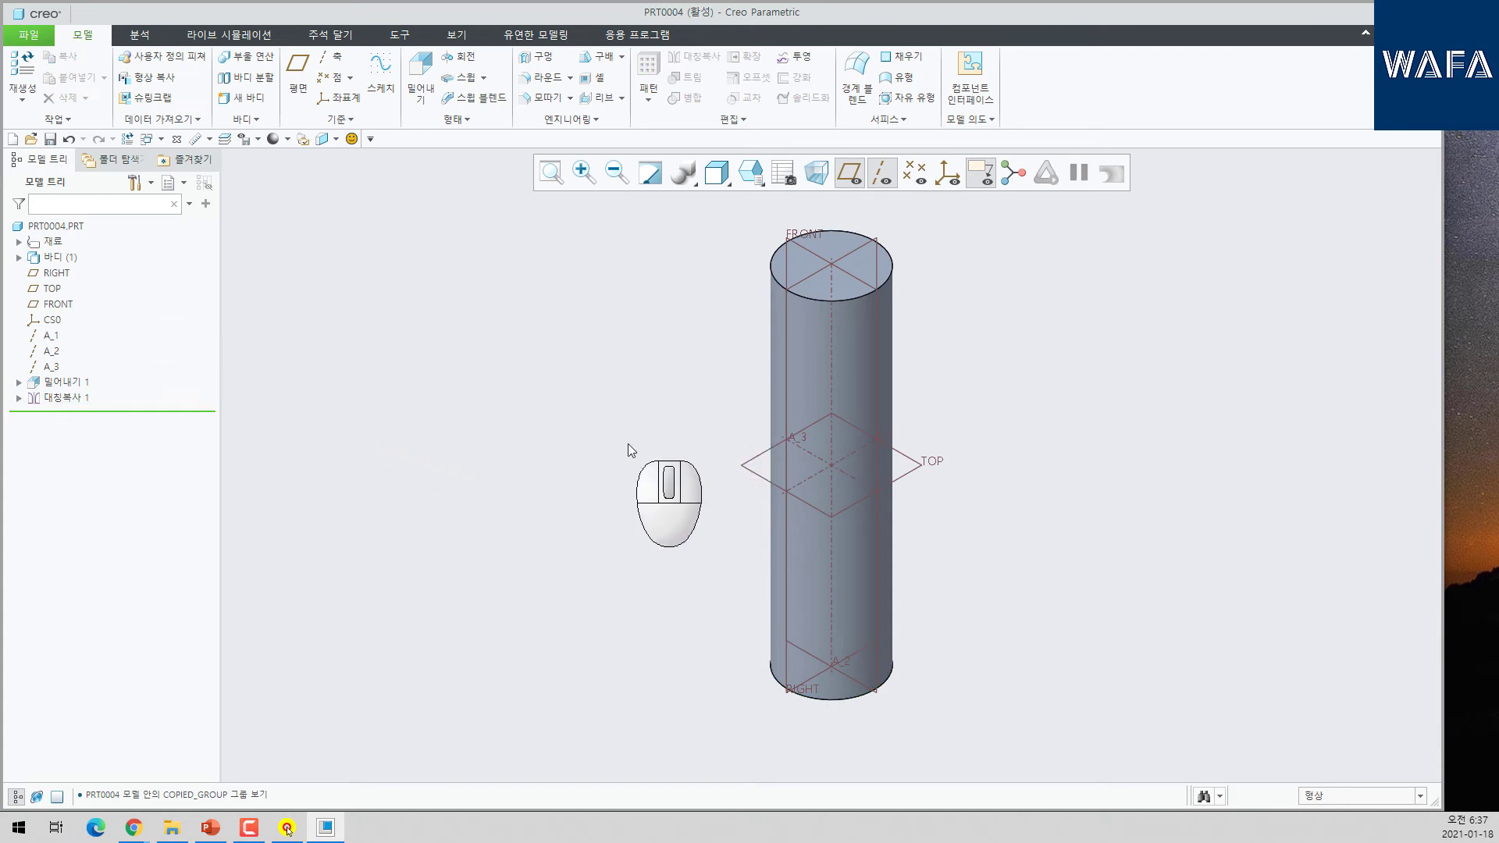
- Copy the original extrusion and paste it using Paste Special with move/rotate transformations applied to the copy
{"action": "left_click", "coordinate": [67, 382]}
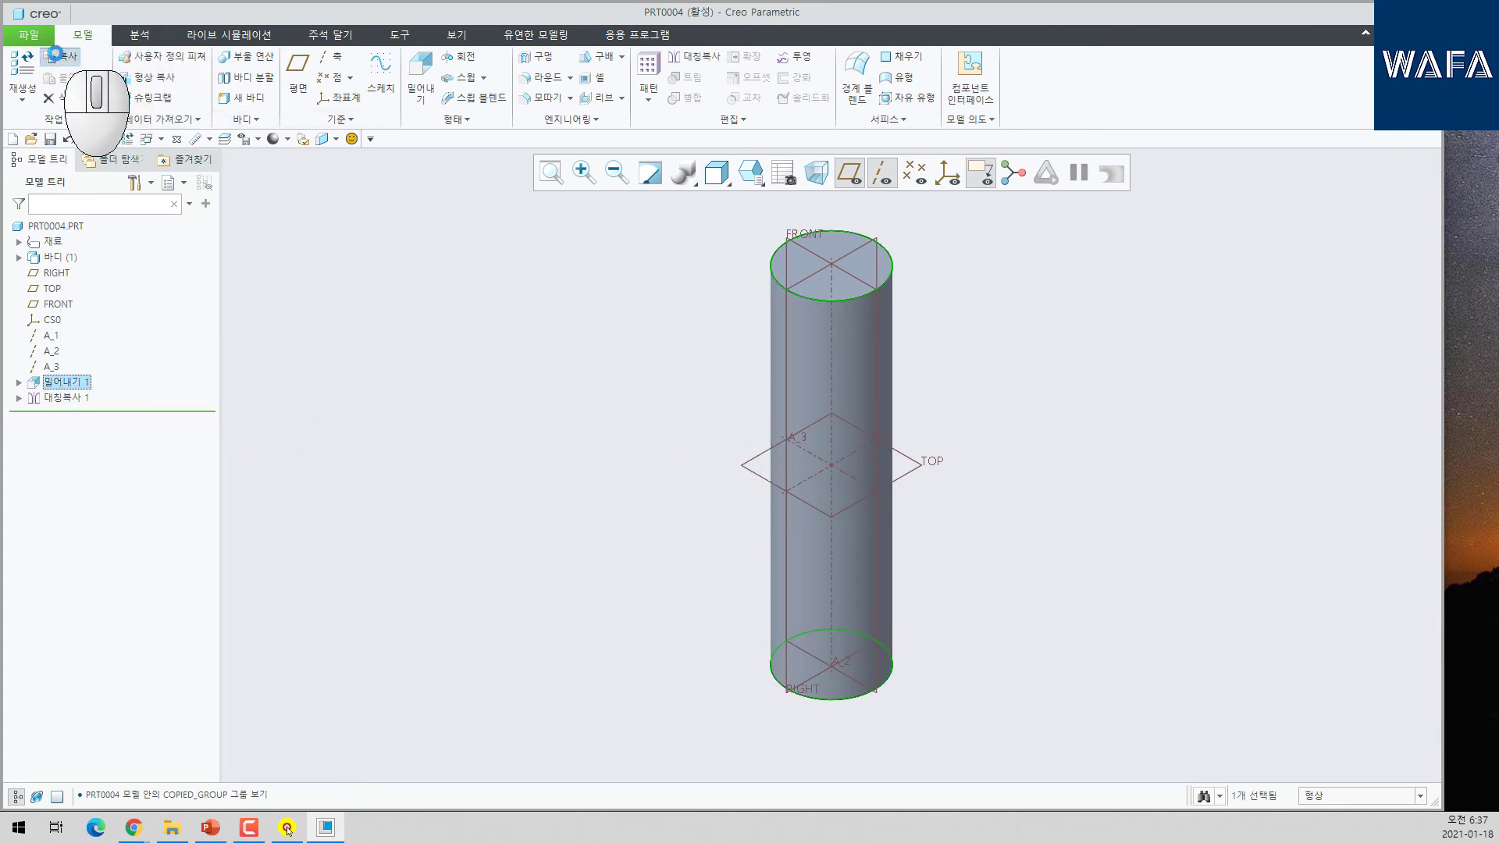
{"action": "left_click", "coordinate": [62, 56]}
{"action": "left_click", "coordinate": [103, 77]}
{"action": "left_click", "coordinate": [104, 114]}
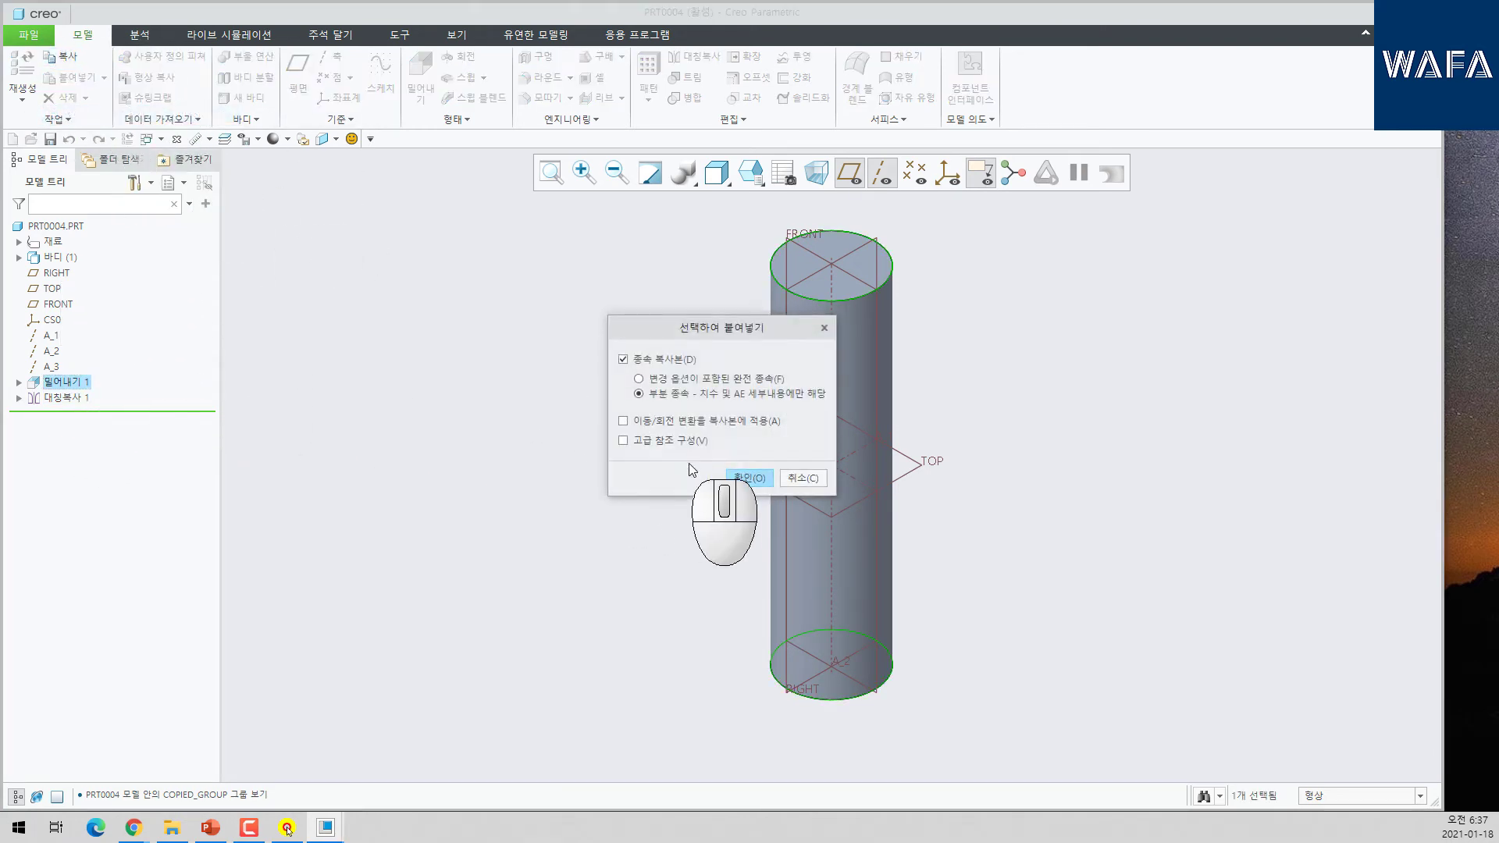
{"action": "left_click_drag", "start_coordinate": [632, 330], "coordinate": [381, 305]}
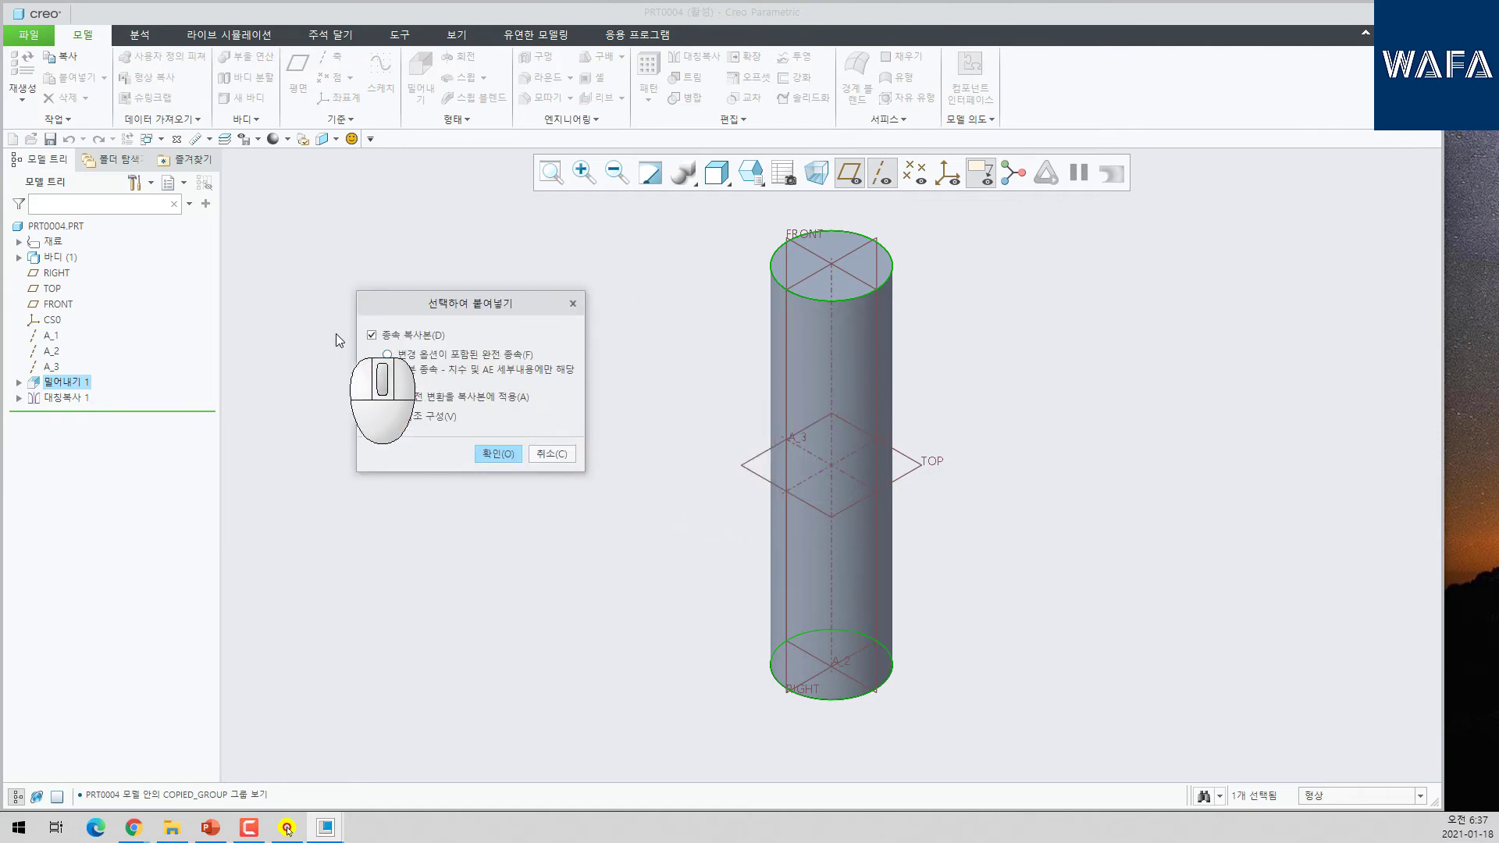
{"action": "left_click", "coordinate": [424, 399]}
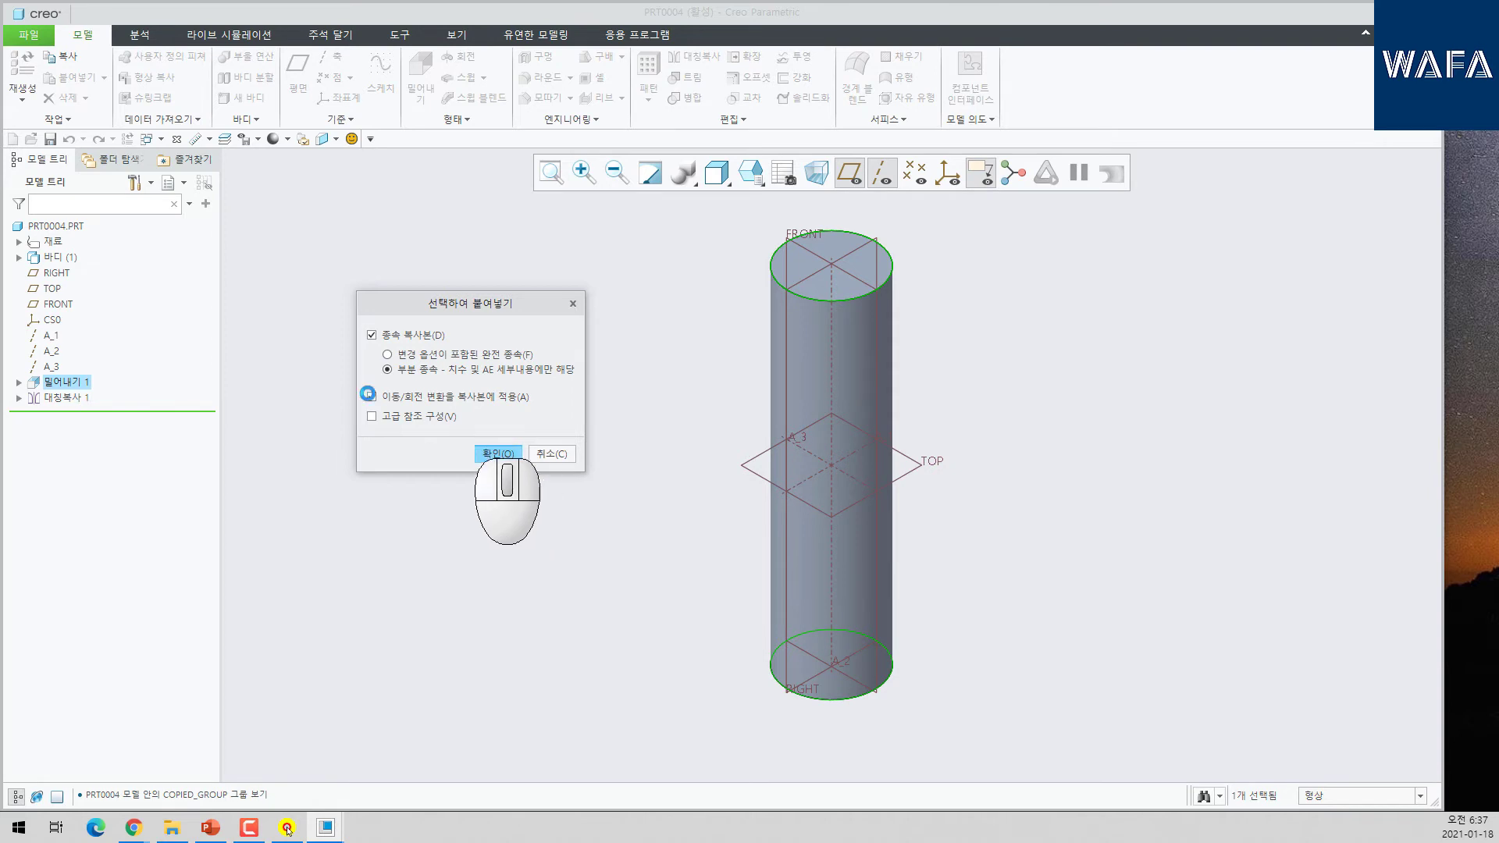
{"action": "left_click", "coordinate": [497, 453]}
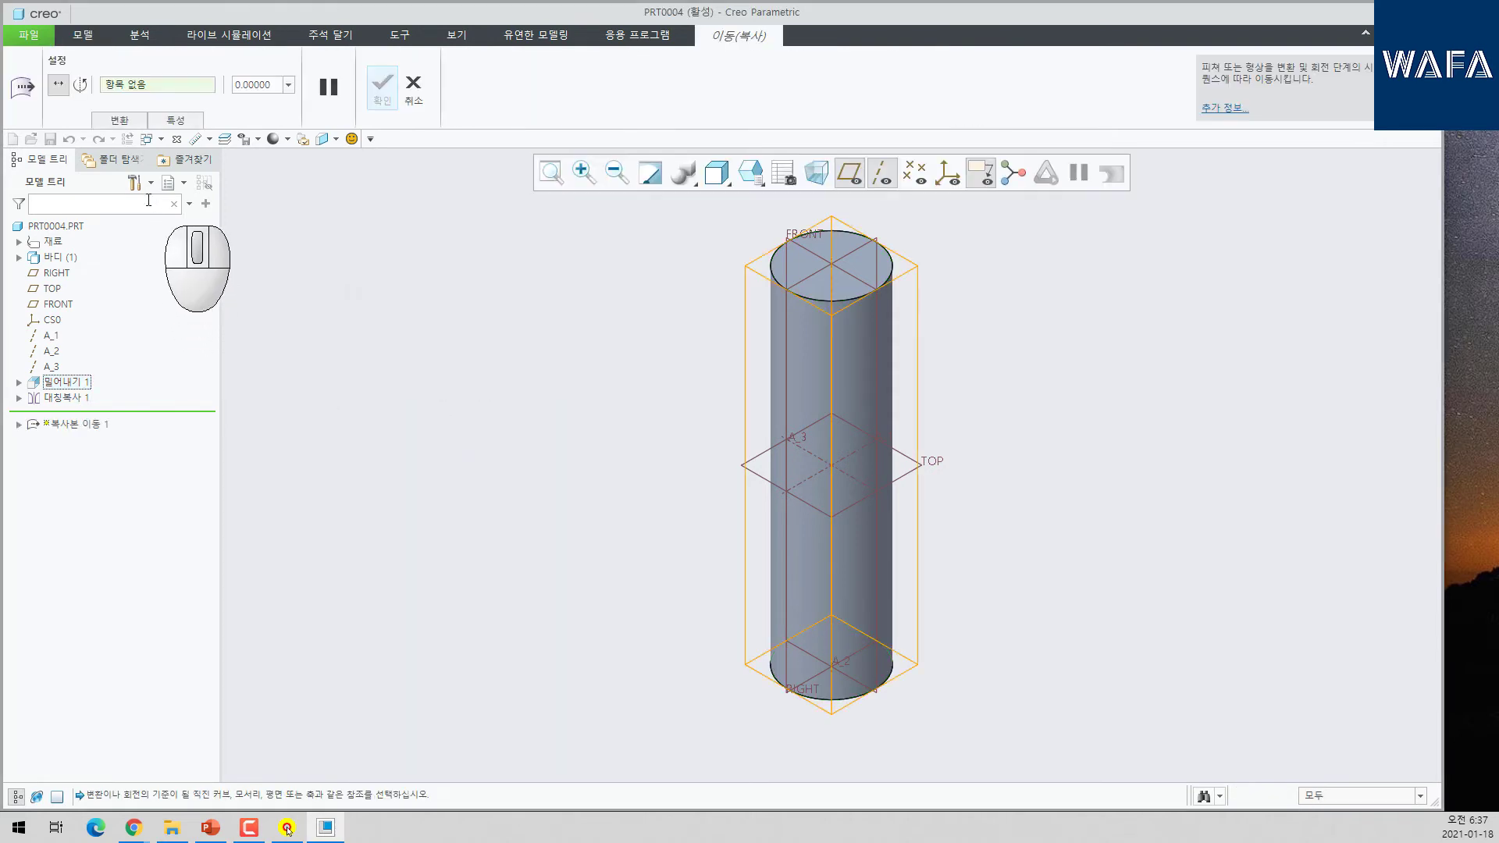
- Rotate the pasted cylinder copy 270 degrees about axis A_1 and finish the move feature
{"action": "left_click", "coordinate": [79, 86]}
{"action": "left_click", "coordinate": [865, 427]}
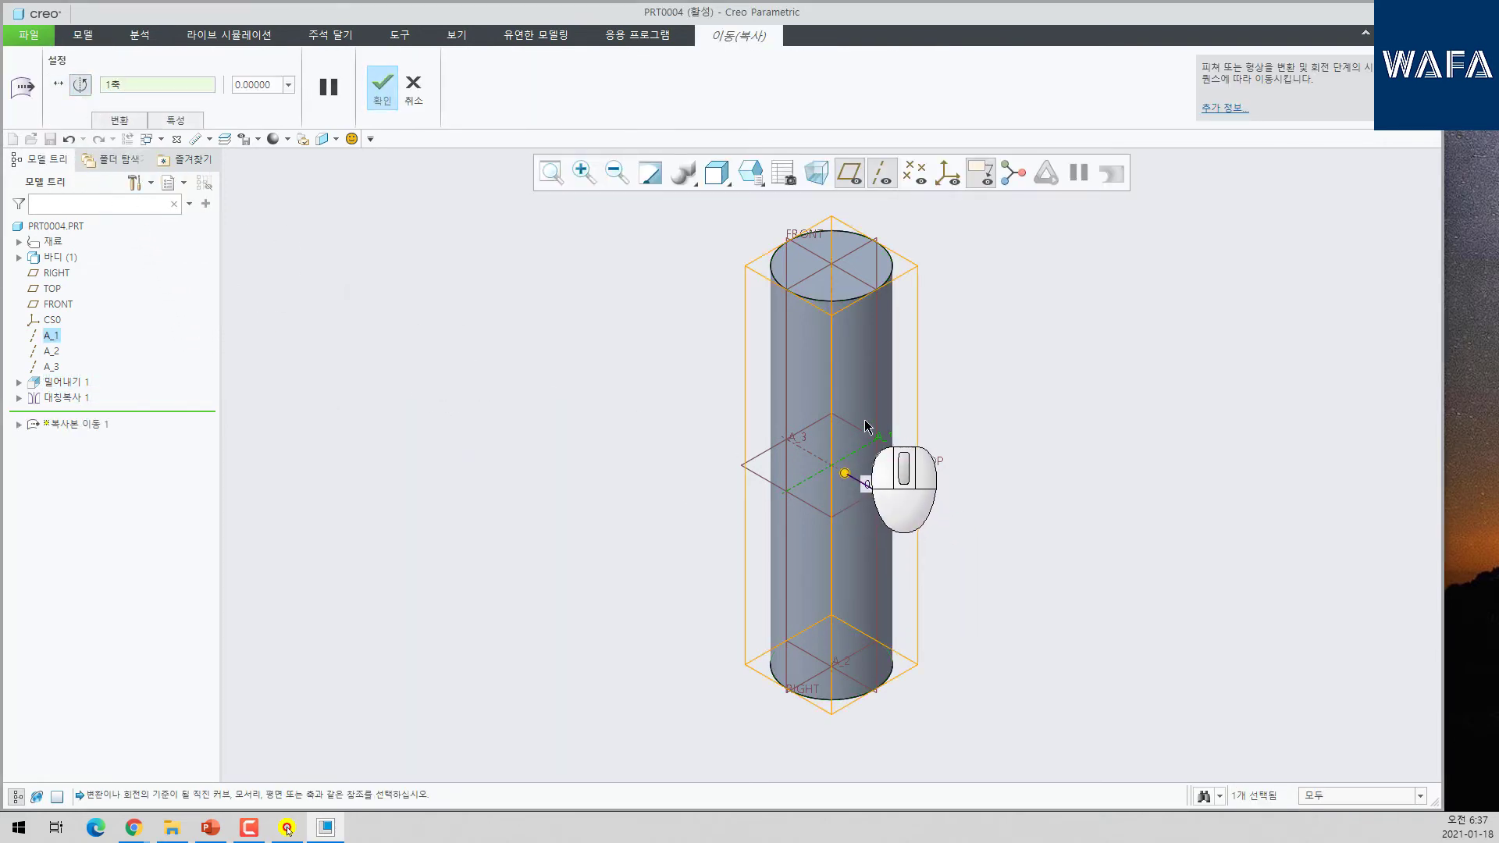
{"action": "left_click_drag", "start_coordinate": [855, 484], "coordinate": [784, 405]}
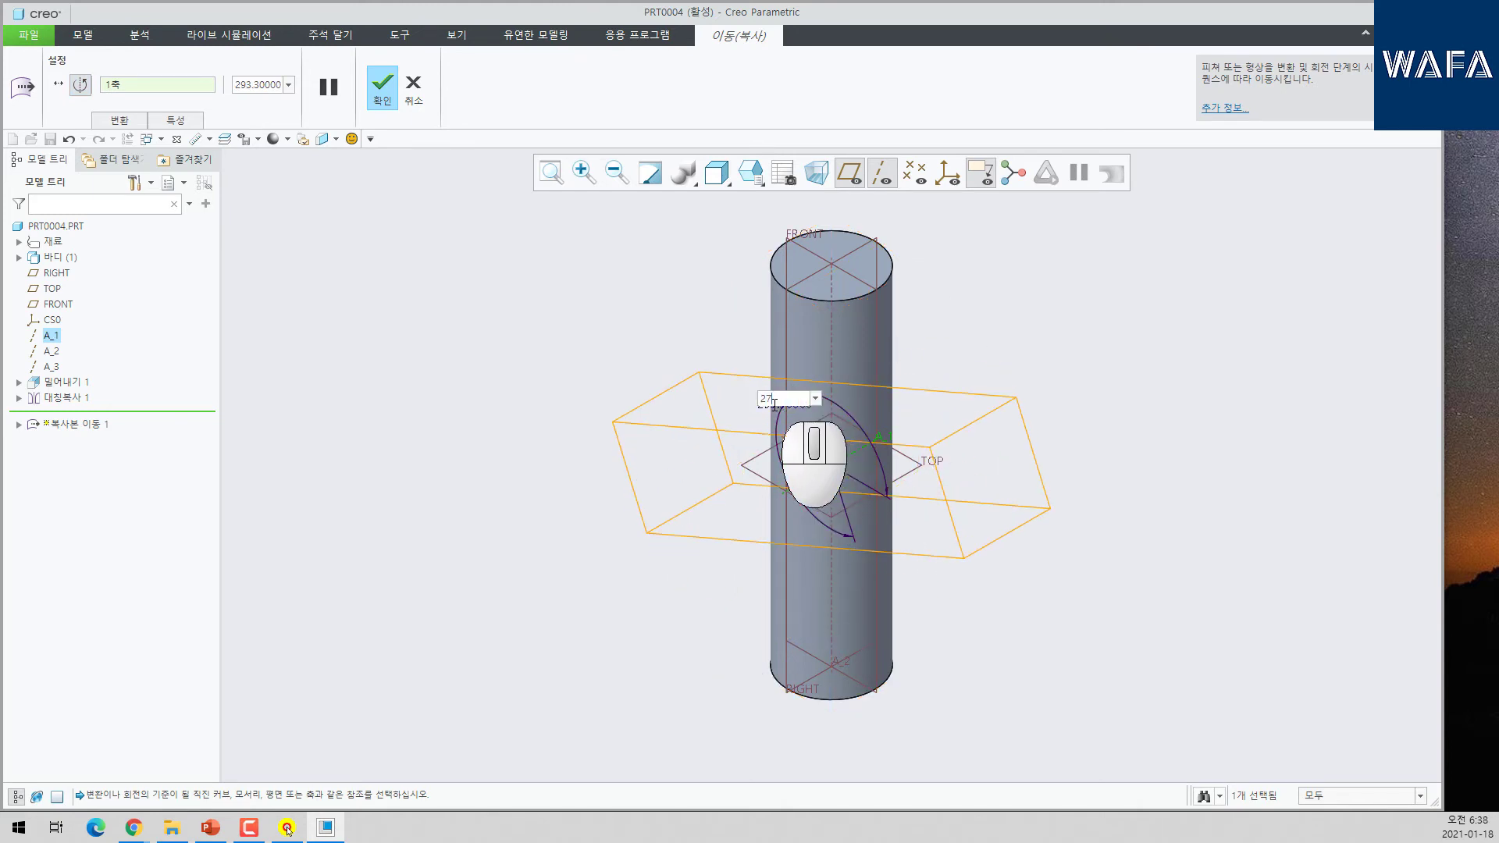
{"action": "type", "text": "0"}
{"action": "key", "text": "Return"}
{"action": "middle_click", "coordinate": [774, 402]}
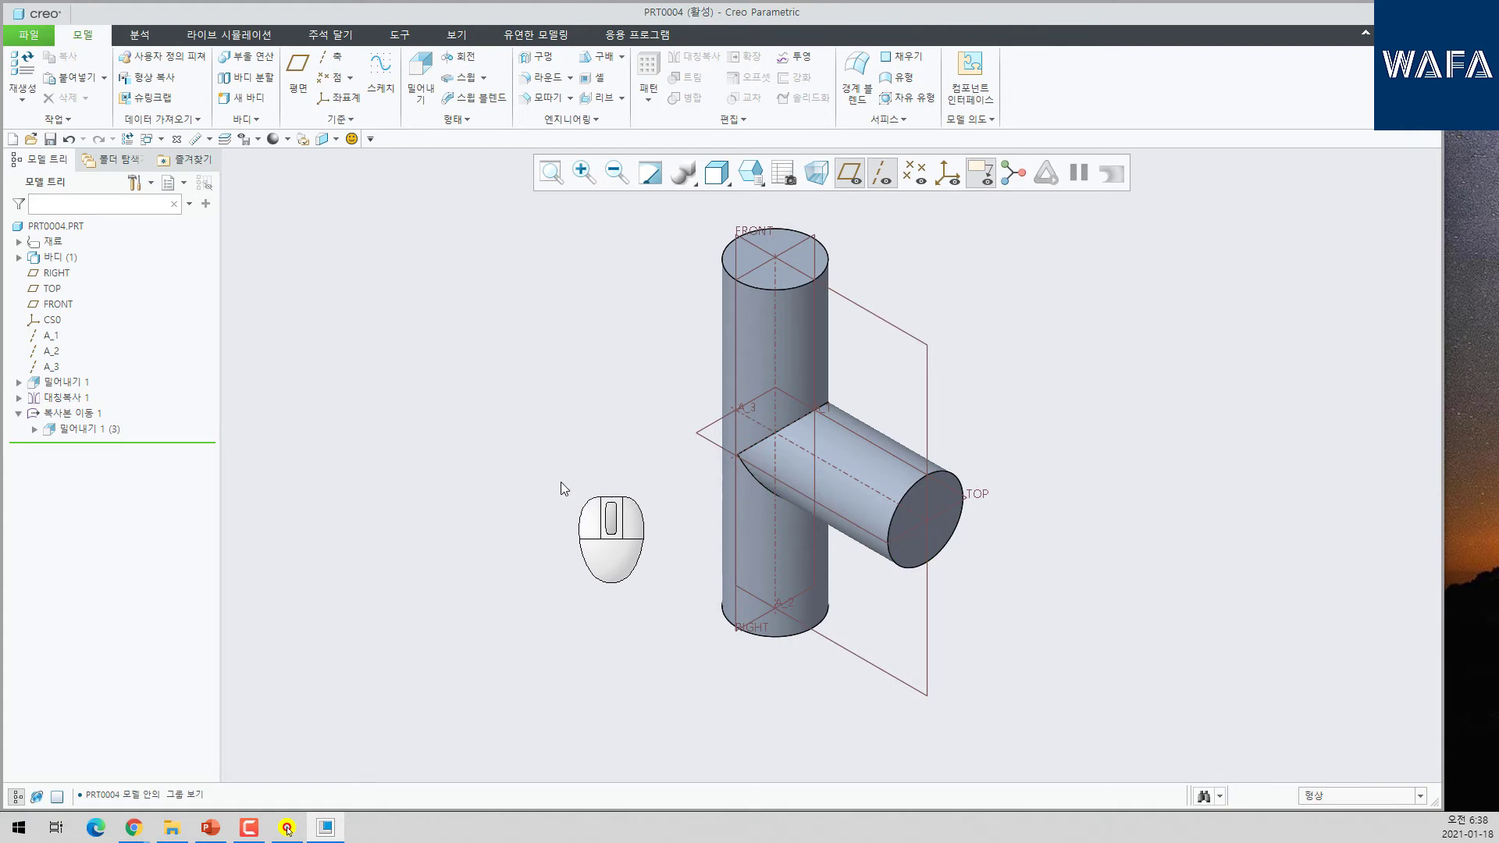
- Copy the horizontal cylinder branch and paste it using Paste Special with move/rotate transformations applied to the copy
{"action": "left_click", "coordinate": [68, 416]}
{"action": "left_click", "coordinate": [70, 428], "text": "ctrl"}
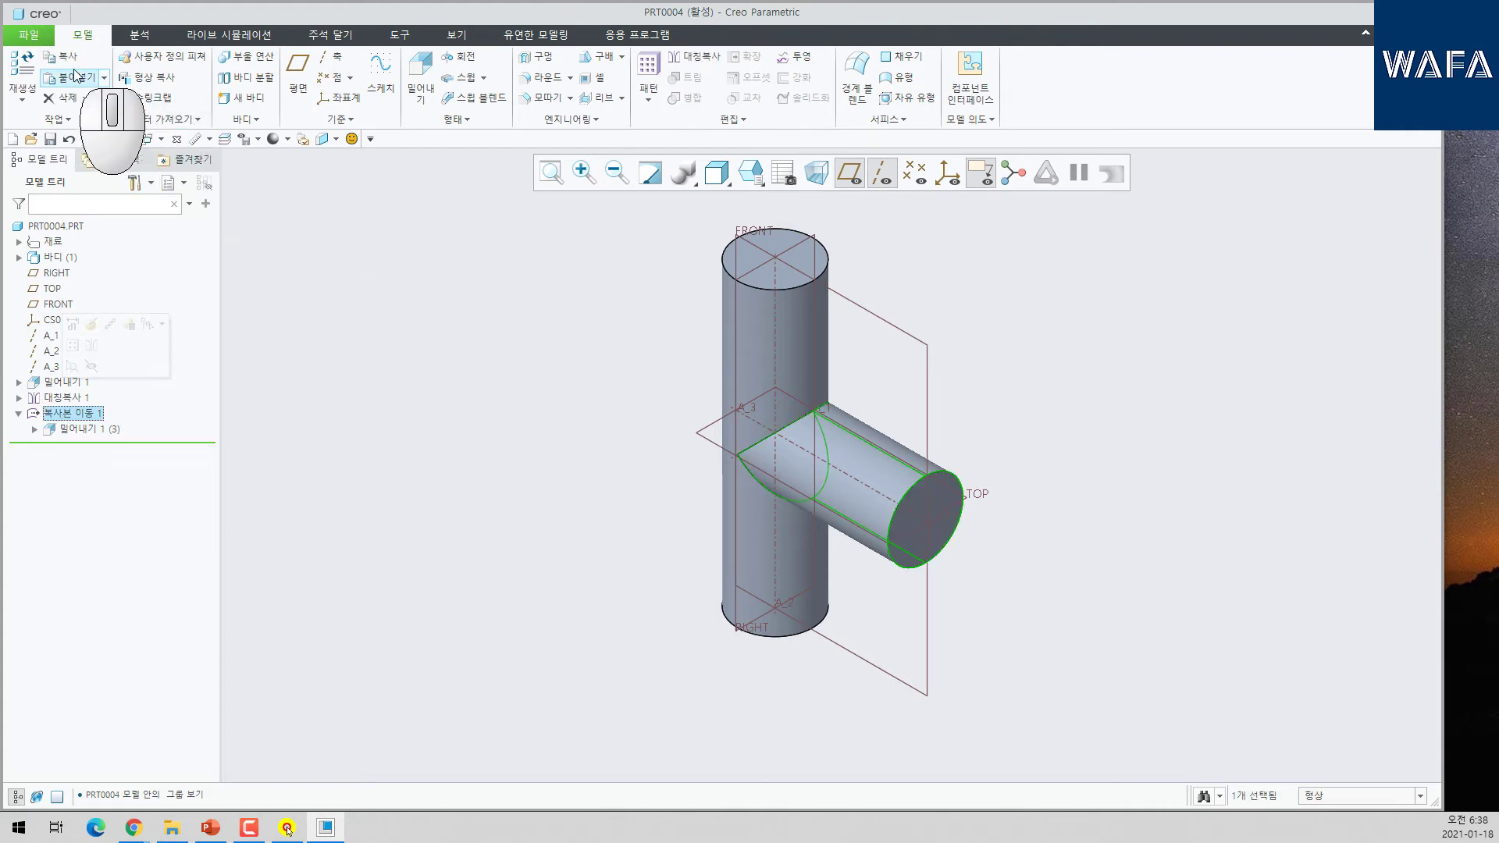
{"action": "left_click", "coordinate": [104, 79]}
{"action": "left_click", "coordinate": [104, 119]}
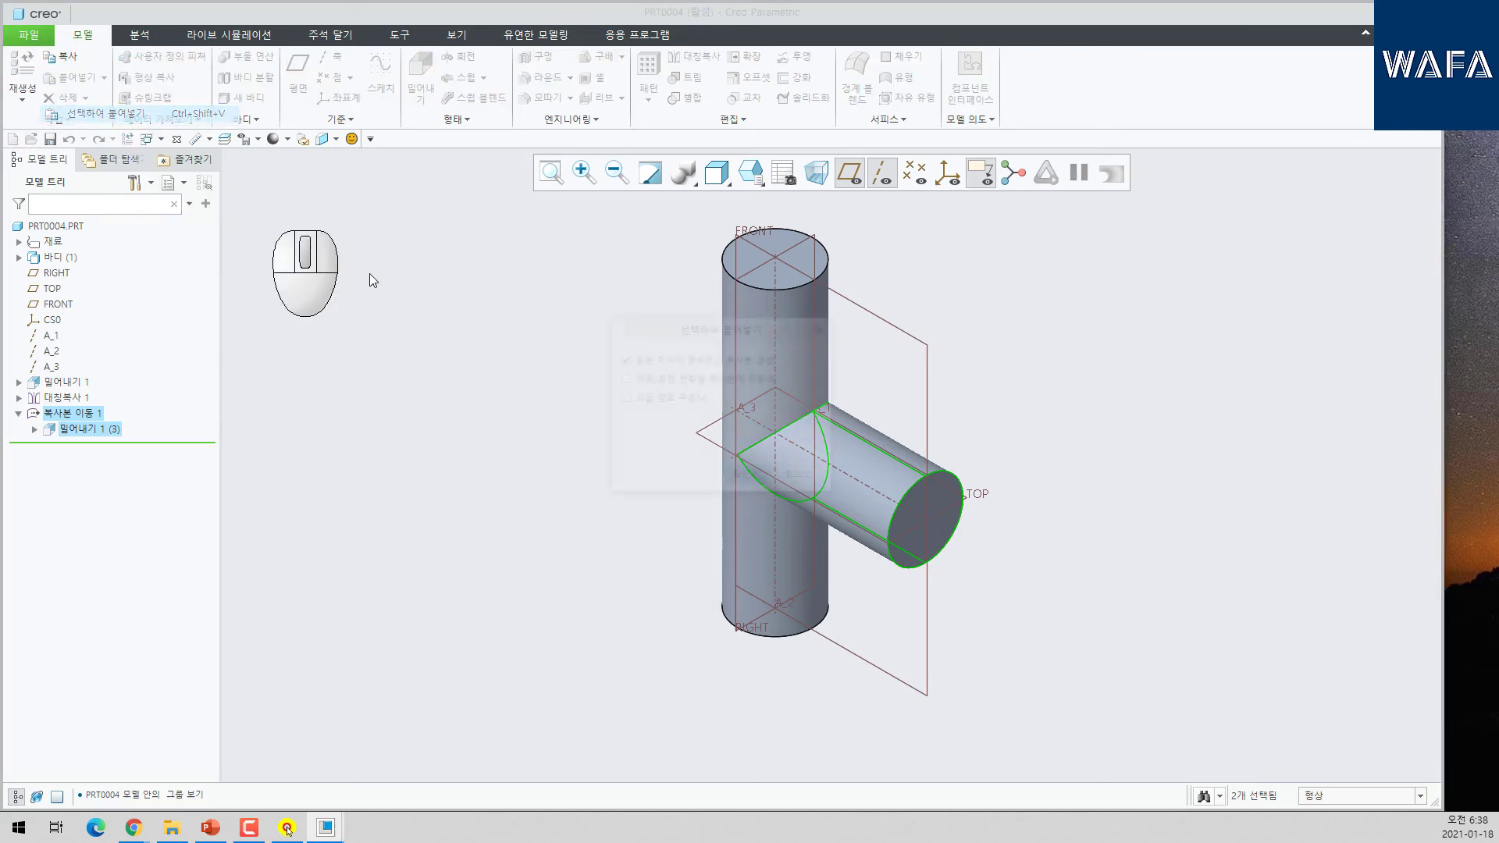
{"action": "left_click", "coordinate": [654, 385]}
{"action": "left_click", "coordinate": [750, 478]}
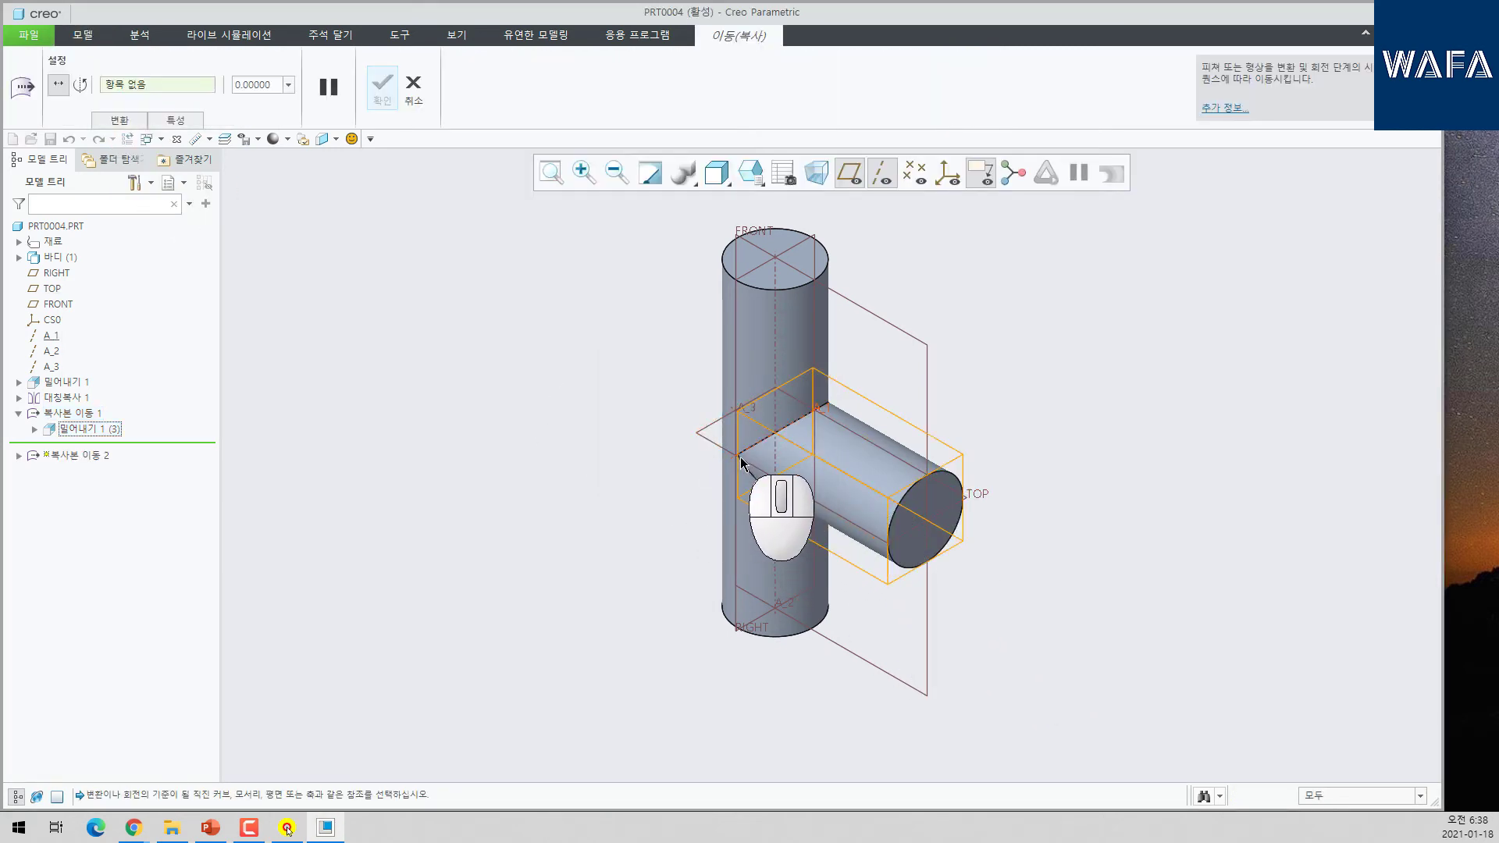
- Rotate the pasted branch copy 315 degrees about axis A_1 and finish the move feature
{"action": "left_click", "coordinate": [83, 86]}
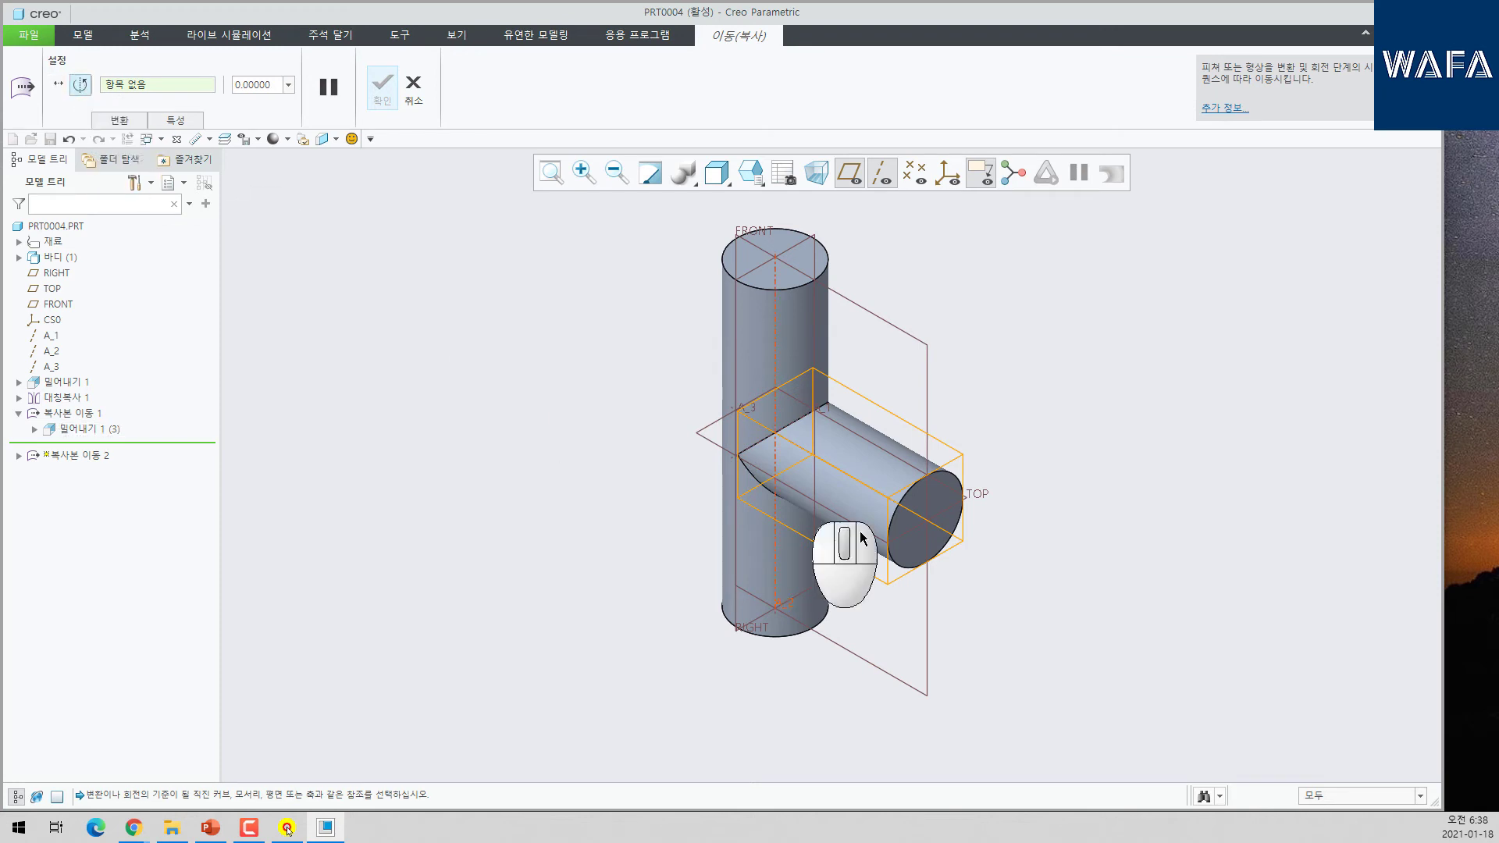
{"action": "left_click", "coordinate": [751, 451]}
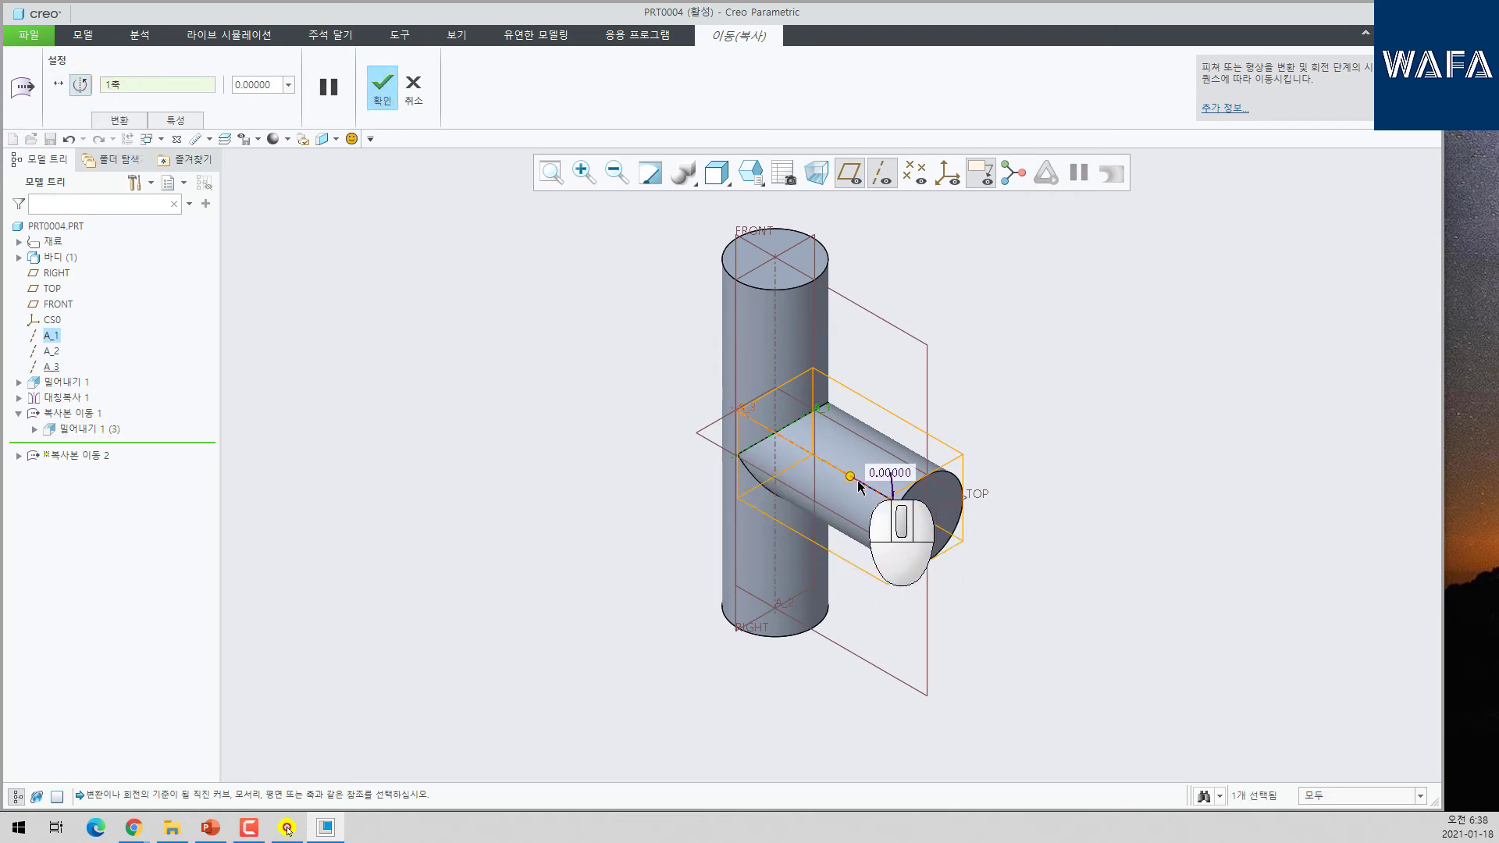
{"action": "left_click_drag", "start_coordinate": [851, 478], "coordinate": [844, 507]}
{"action": "double_click", "coordinate": [658, 344]}
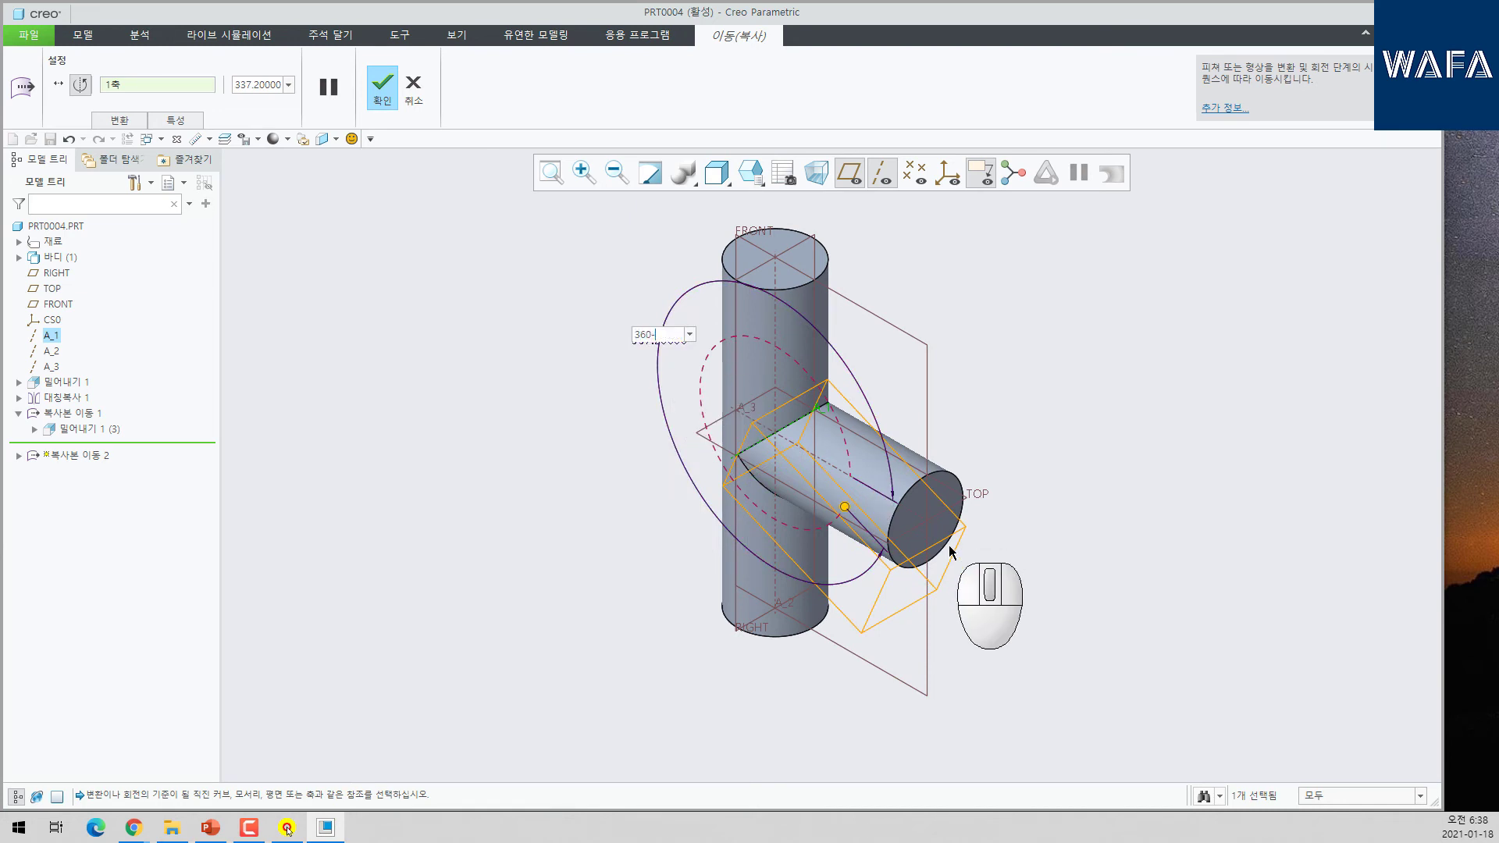
{"action": "key", "text": "Return"}
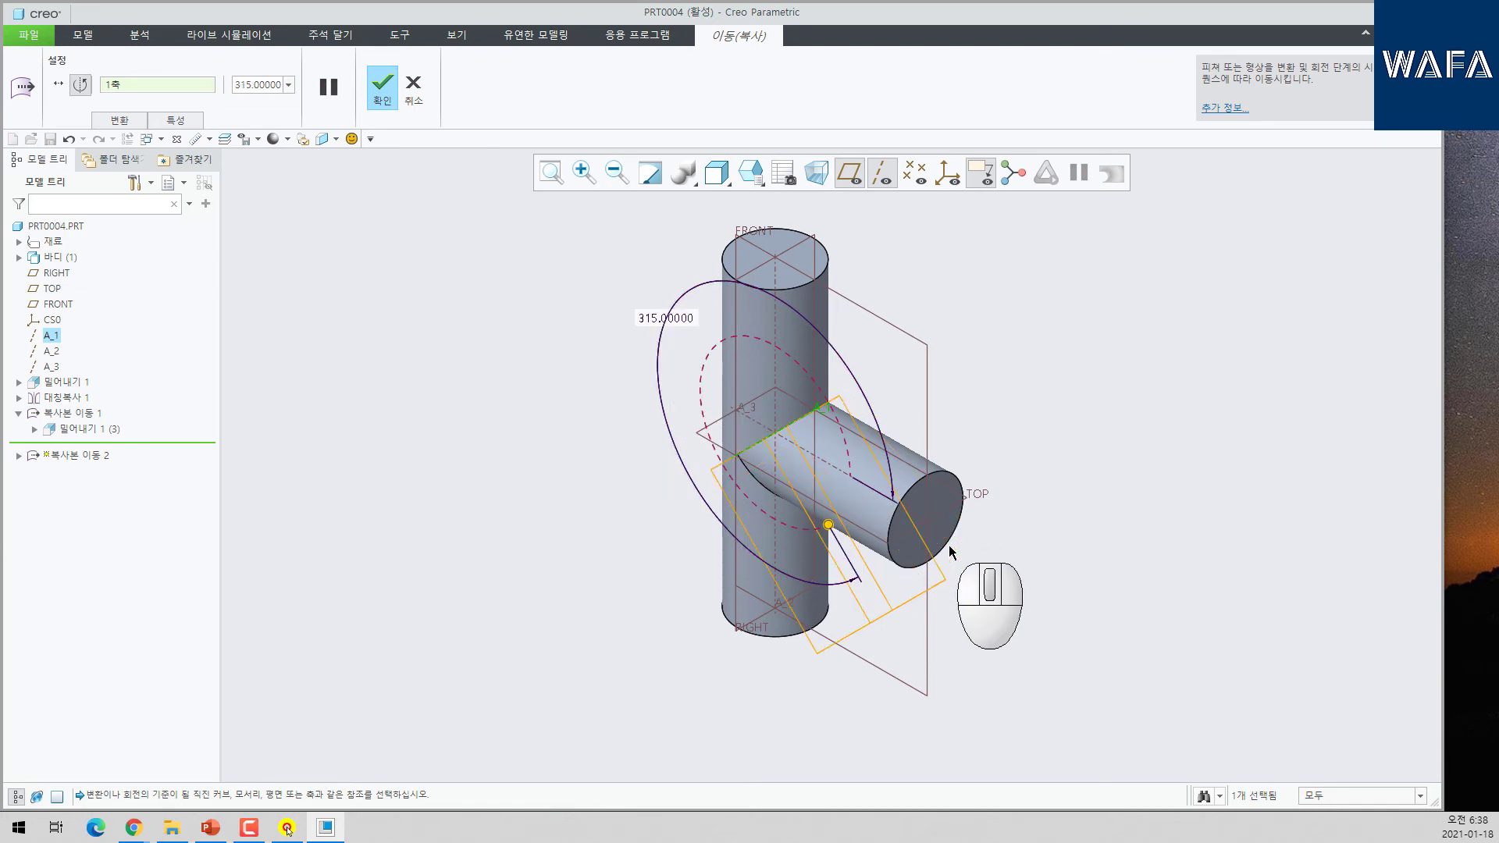
{"action": "middle_click", "coordinate": [1059, 497]}
{"action": "middle_click_drag", "start_coordinate": [1099, 479], "coordinate": [962, 513]}
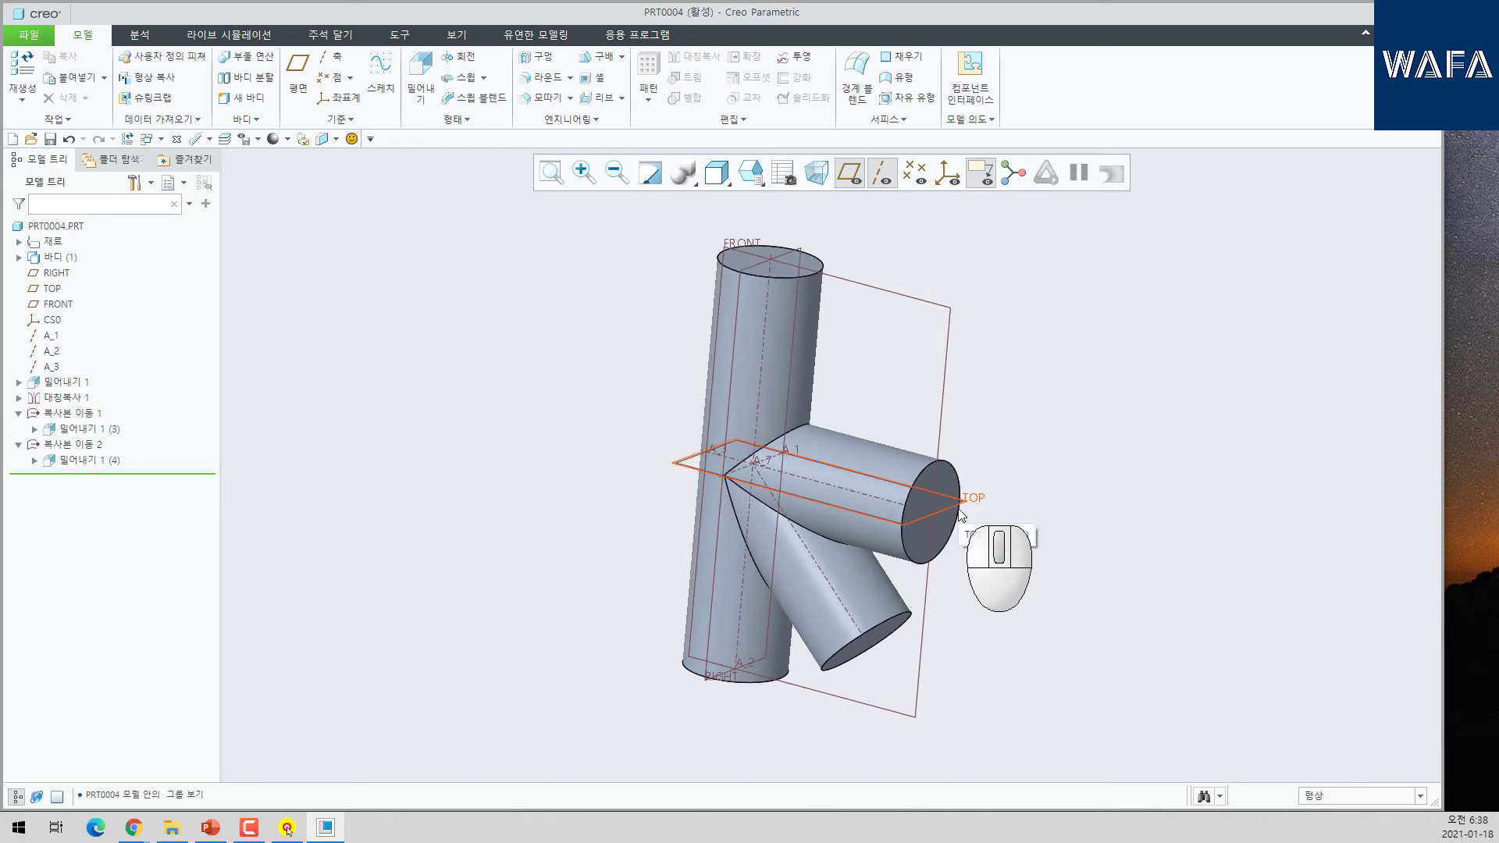
{"action": "middle_click_drag", "start_coordinate": [785, 490], "coordinate": [773, 504]}
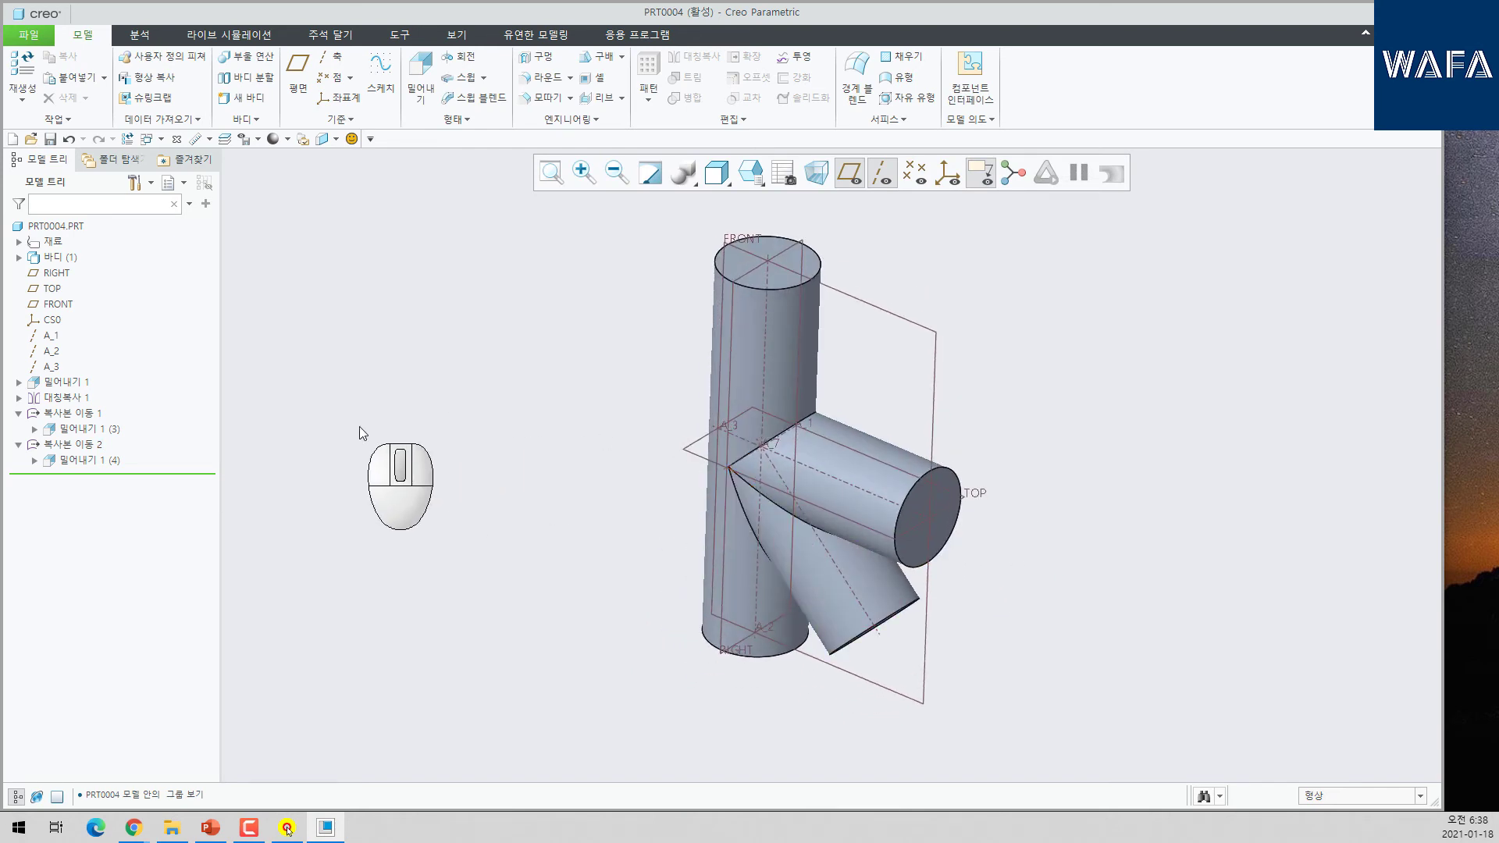
- Paste another copy of the horizontal branch using Paste Special with move/rotate transformations applied
{"action": "left_click", "coordinate": [69, 414]}
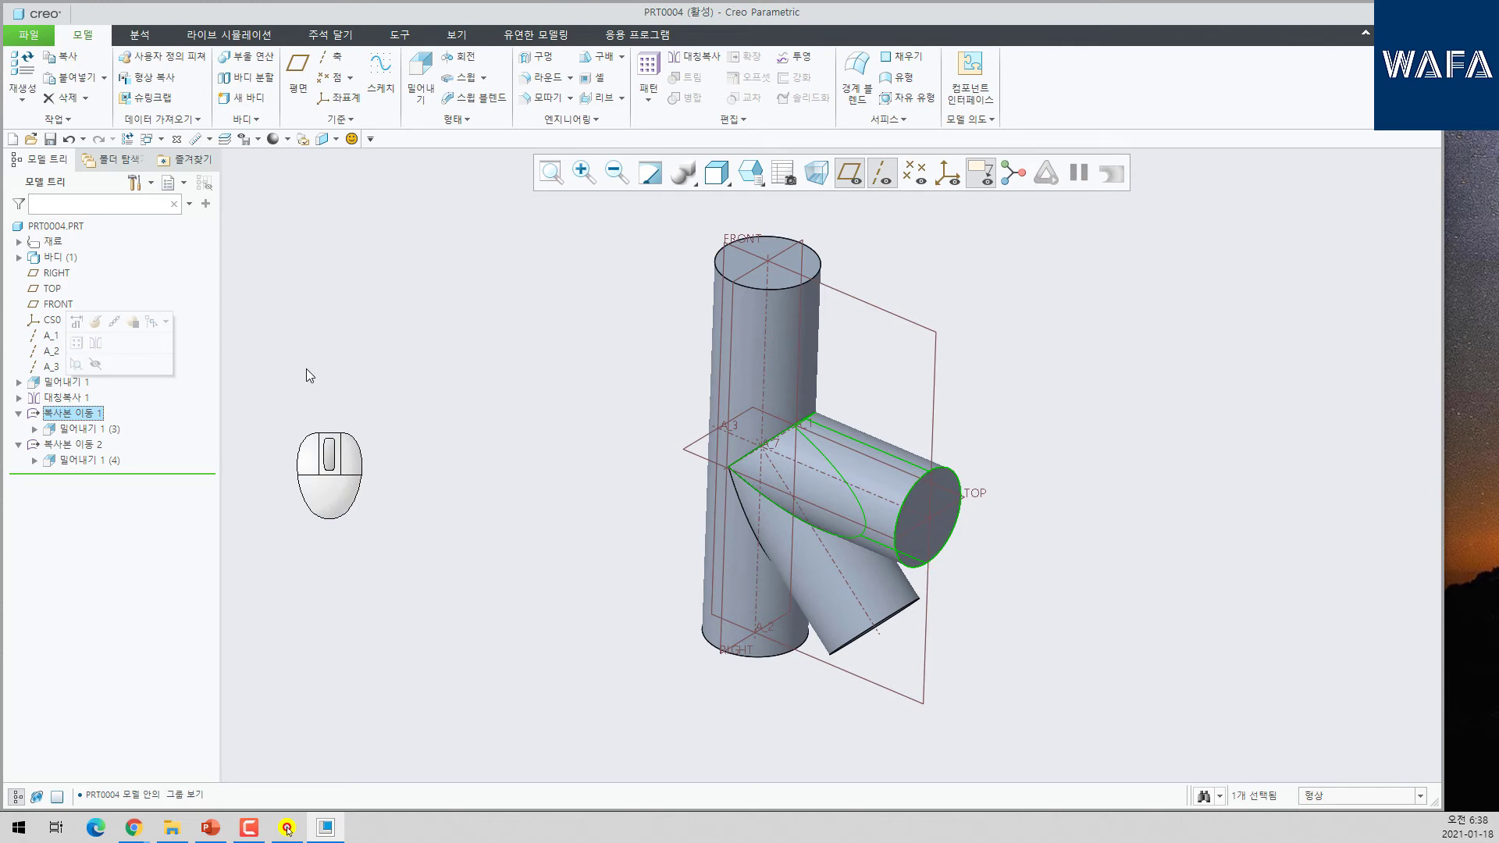
{"action": "left_click", "coordinate": [104, 78]}
{"action": "left_click", "coordinate": [160, 116]}
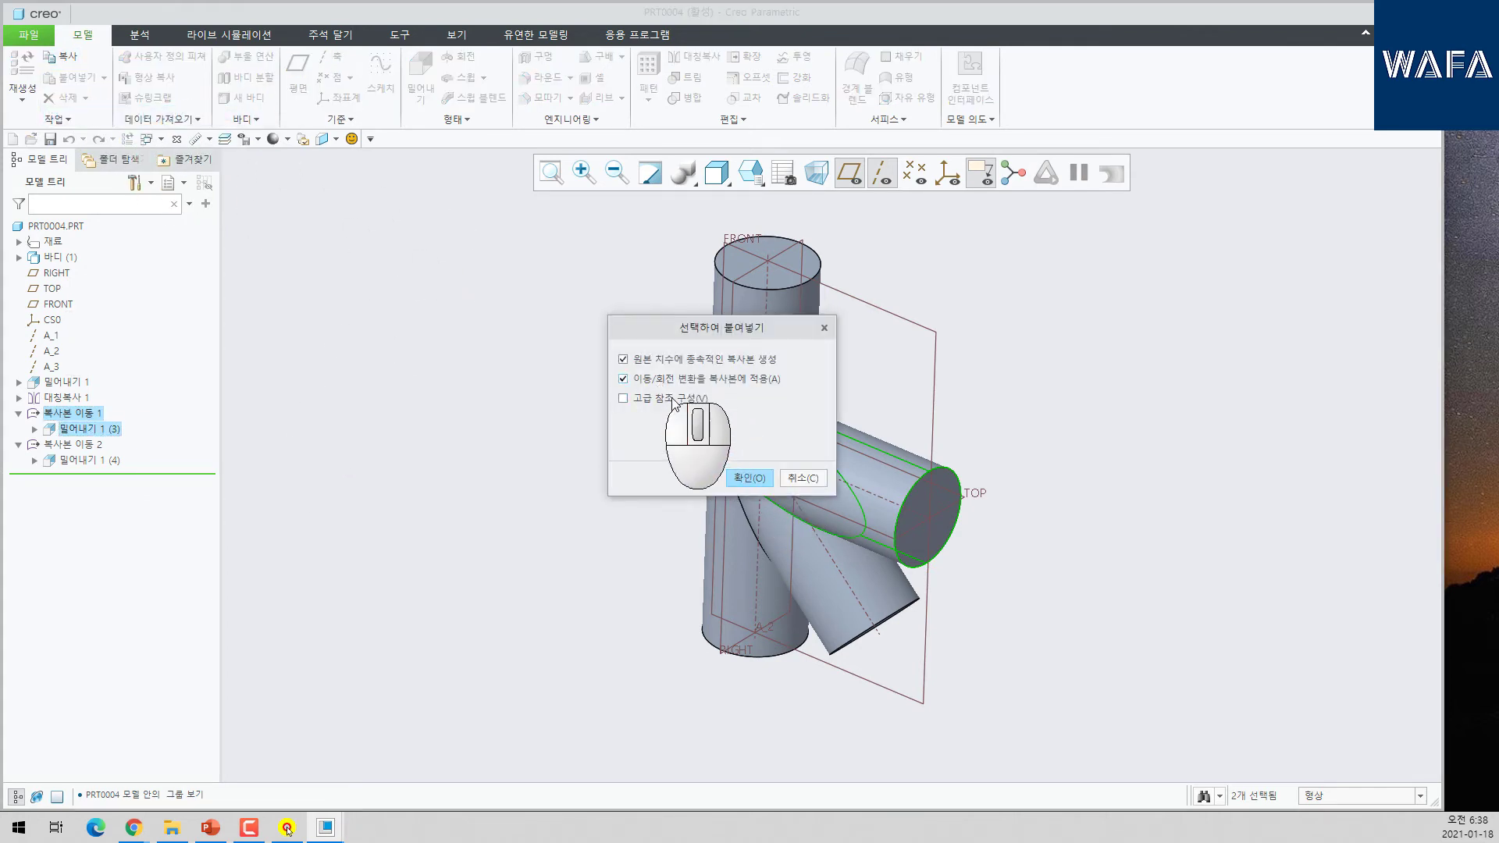
{"action": "left_click", "coordinate": [750, 478]}
- Rotate the new branch copy 45 degrees about the vertical axis A_2 and finish the move feature
{"action": "left_click", "coordinate": [81, 85]}
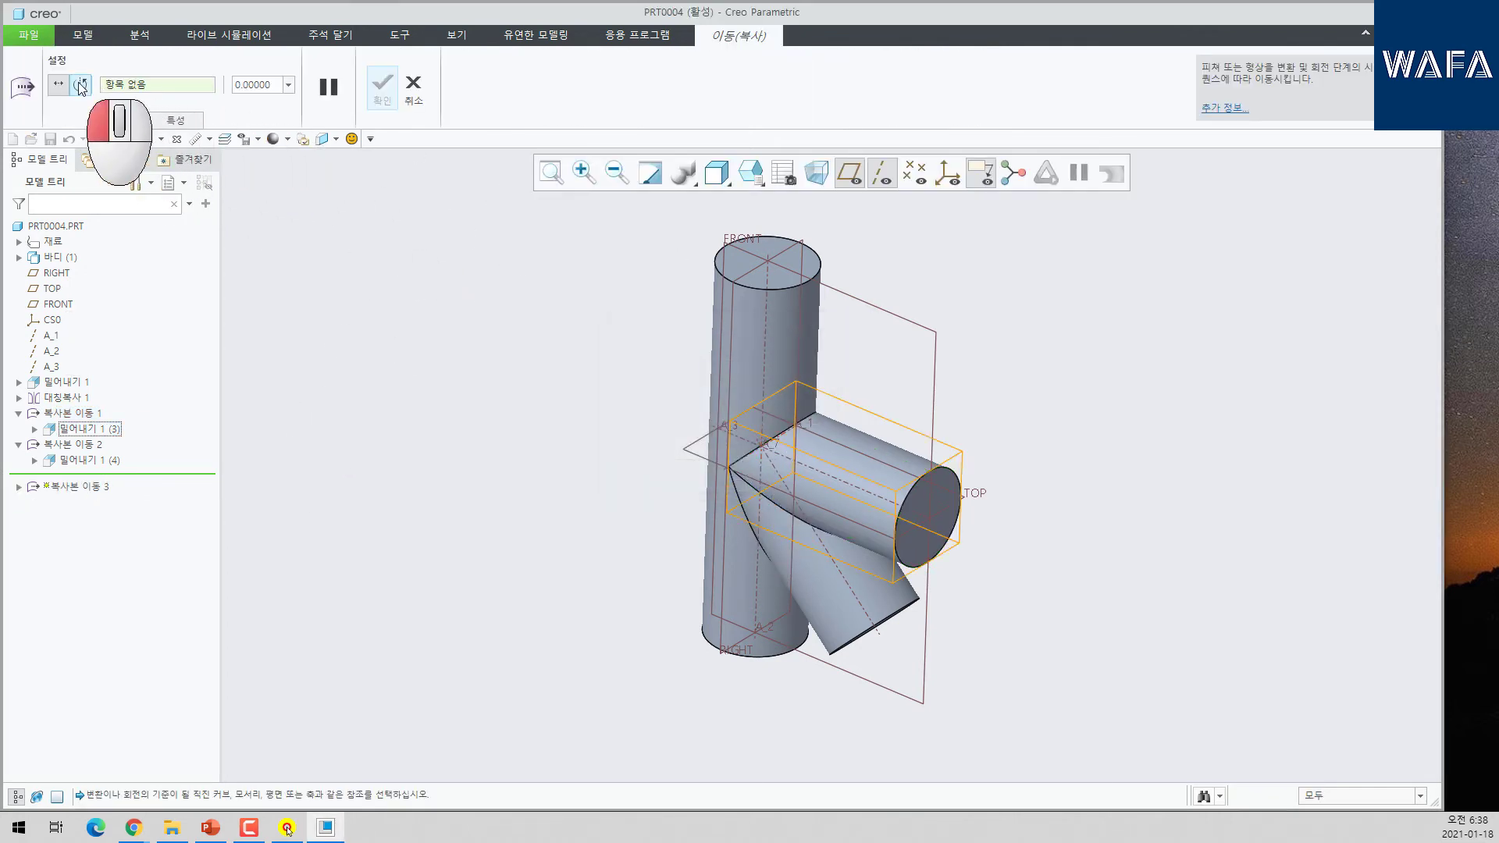
{"action": "left_click", "coordinate": [765, 360]}
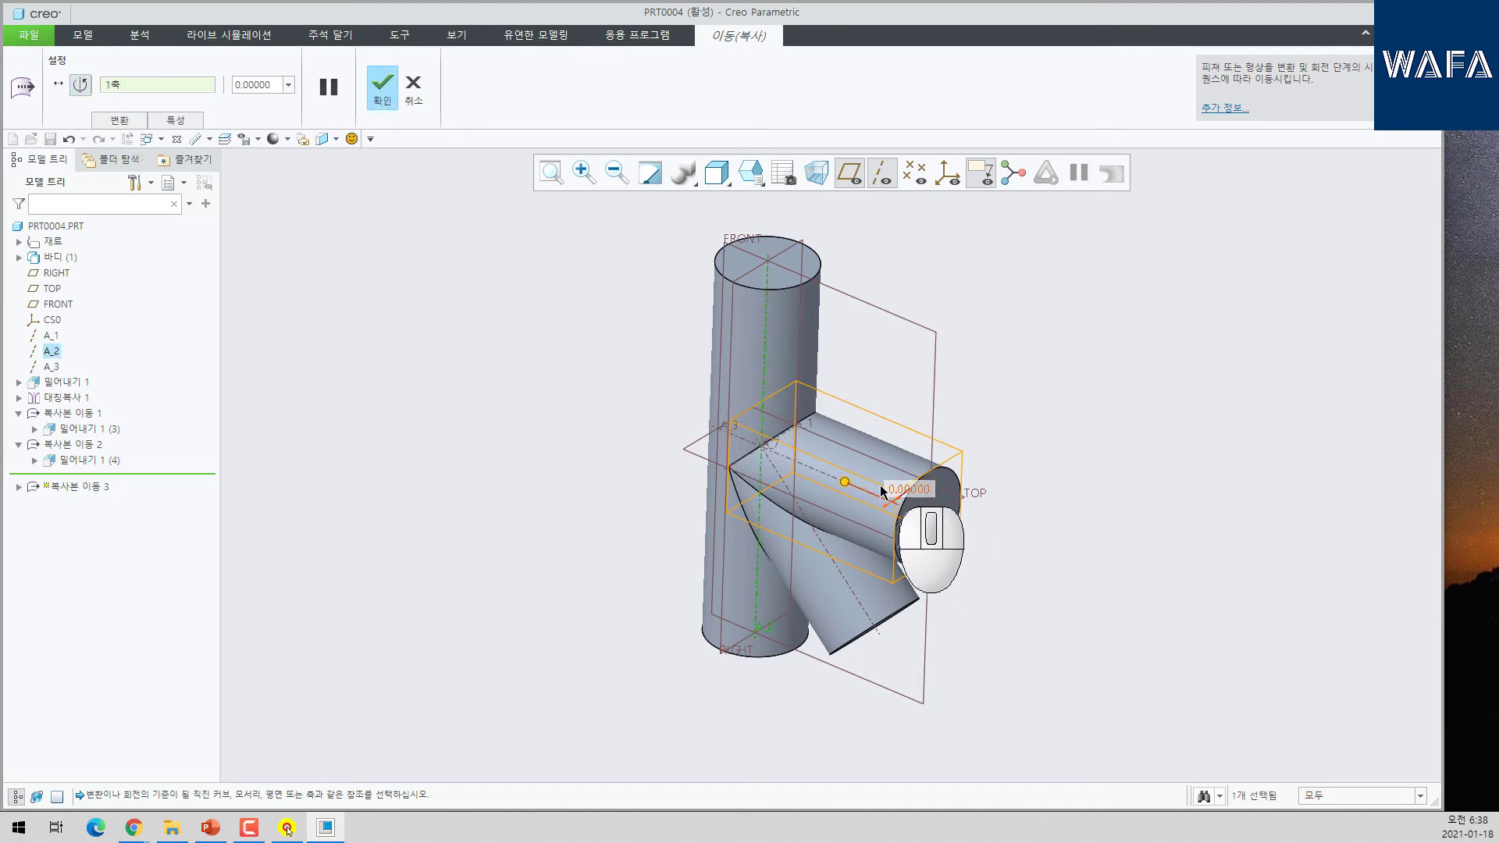
{"action": "left_click_drag", "start_coordinate": [881, 491], "coordinate": [920, 438]}
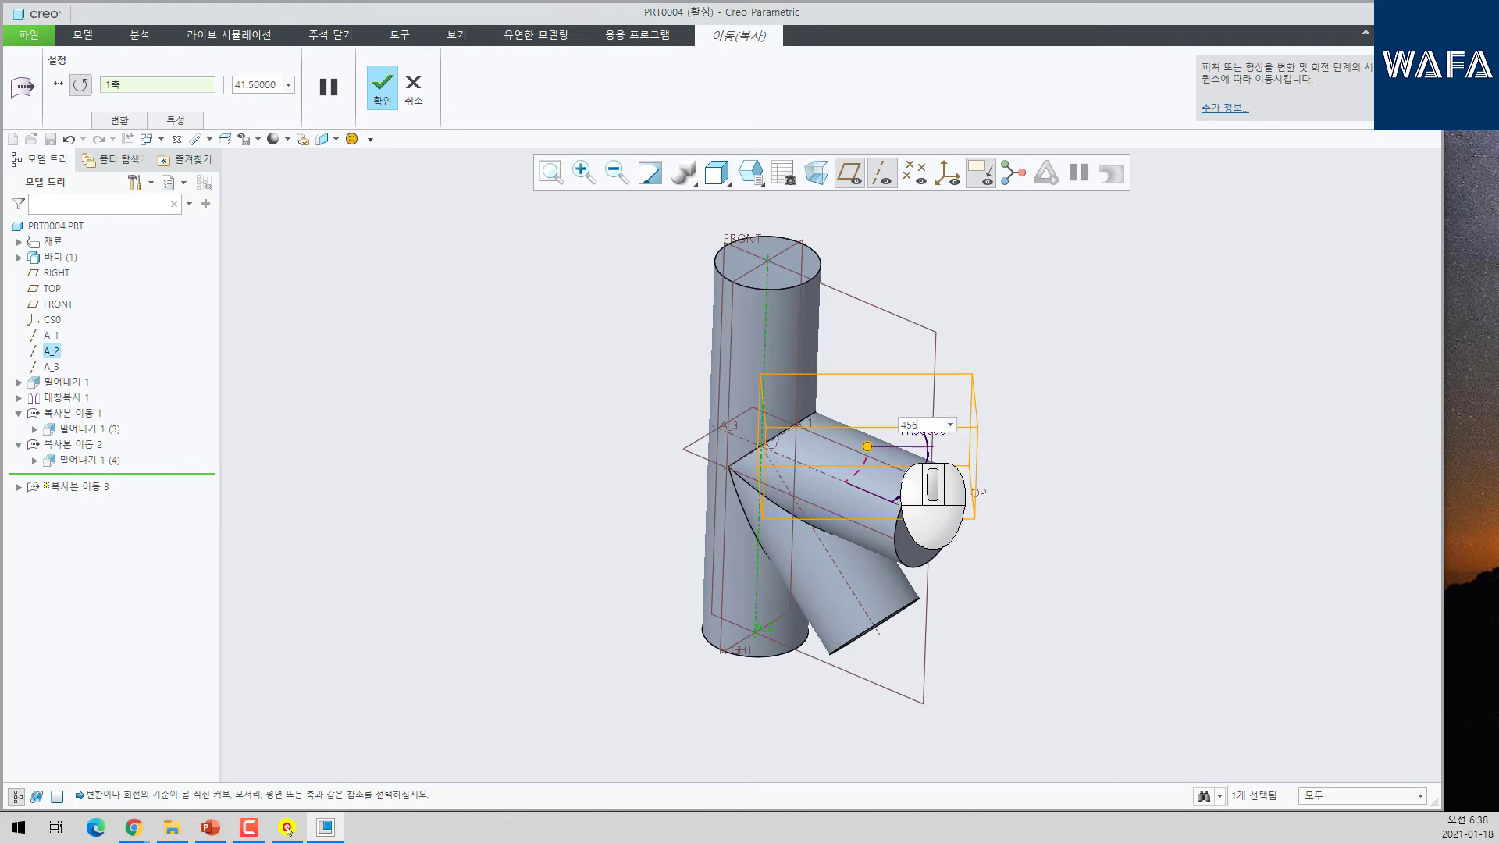
{"action": "key", "text": "BackSpace"}
{"action": "key", "text": "Return"}
{"action": "key", "text": "Return"}
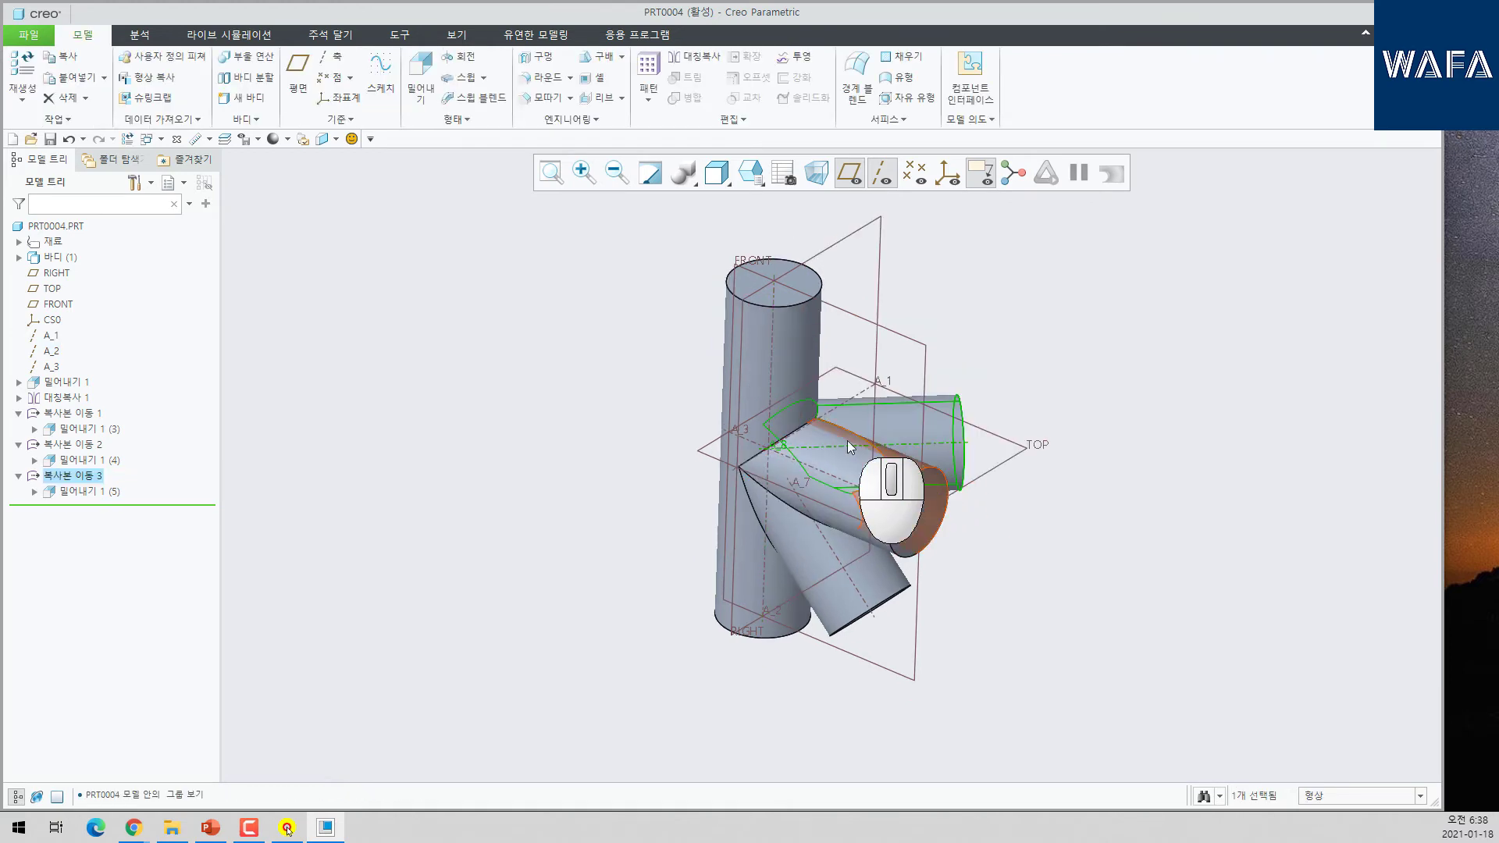
{"action": "middle_click_drag", "start_coordinate": [791, 443], "coordinate": [705, 415]}
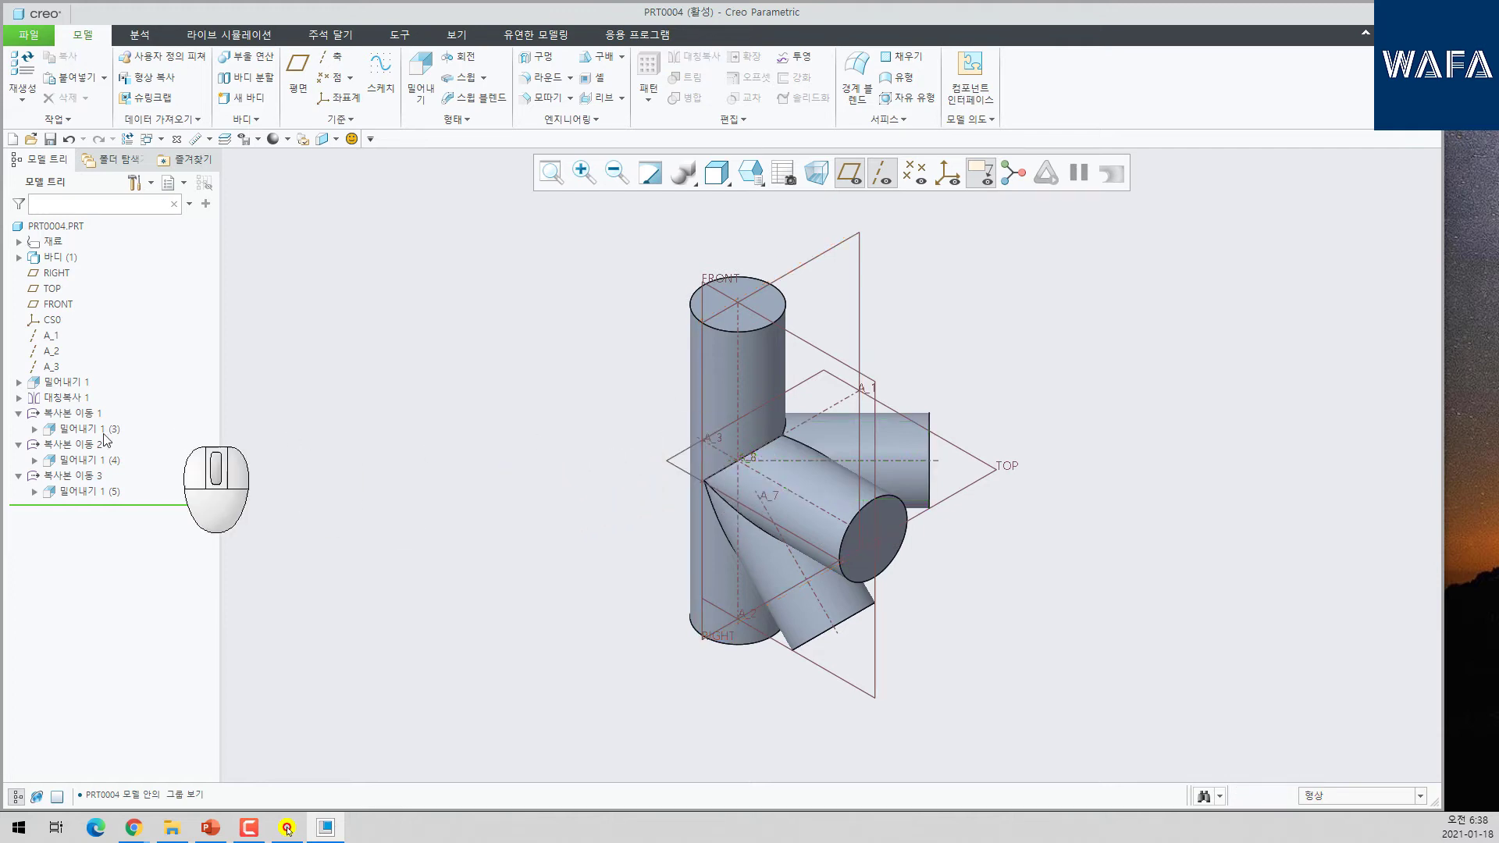
- Copy the horizontal branch once more and start a transformed Paste Special copy for the fourth branch
{"action": "left_click", "coordinate": [72, 413]}
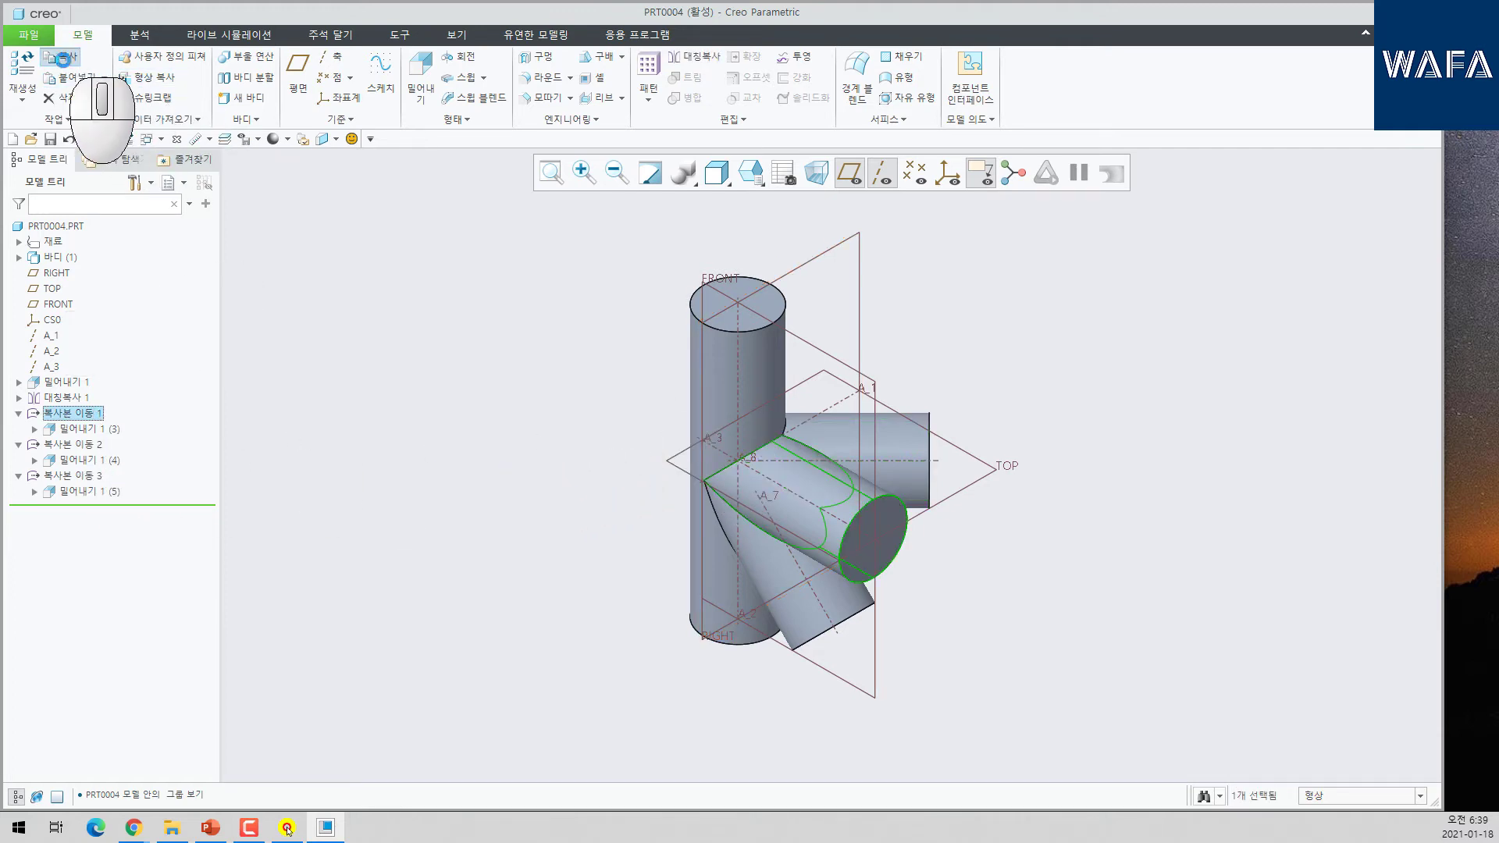
{"action": "left_click", "coordinate": [63, 56]}
{"action": "left_click", "coordinate": [104, 77]}
{"action": "left_click", "coordinate": [117, 114]}
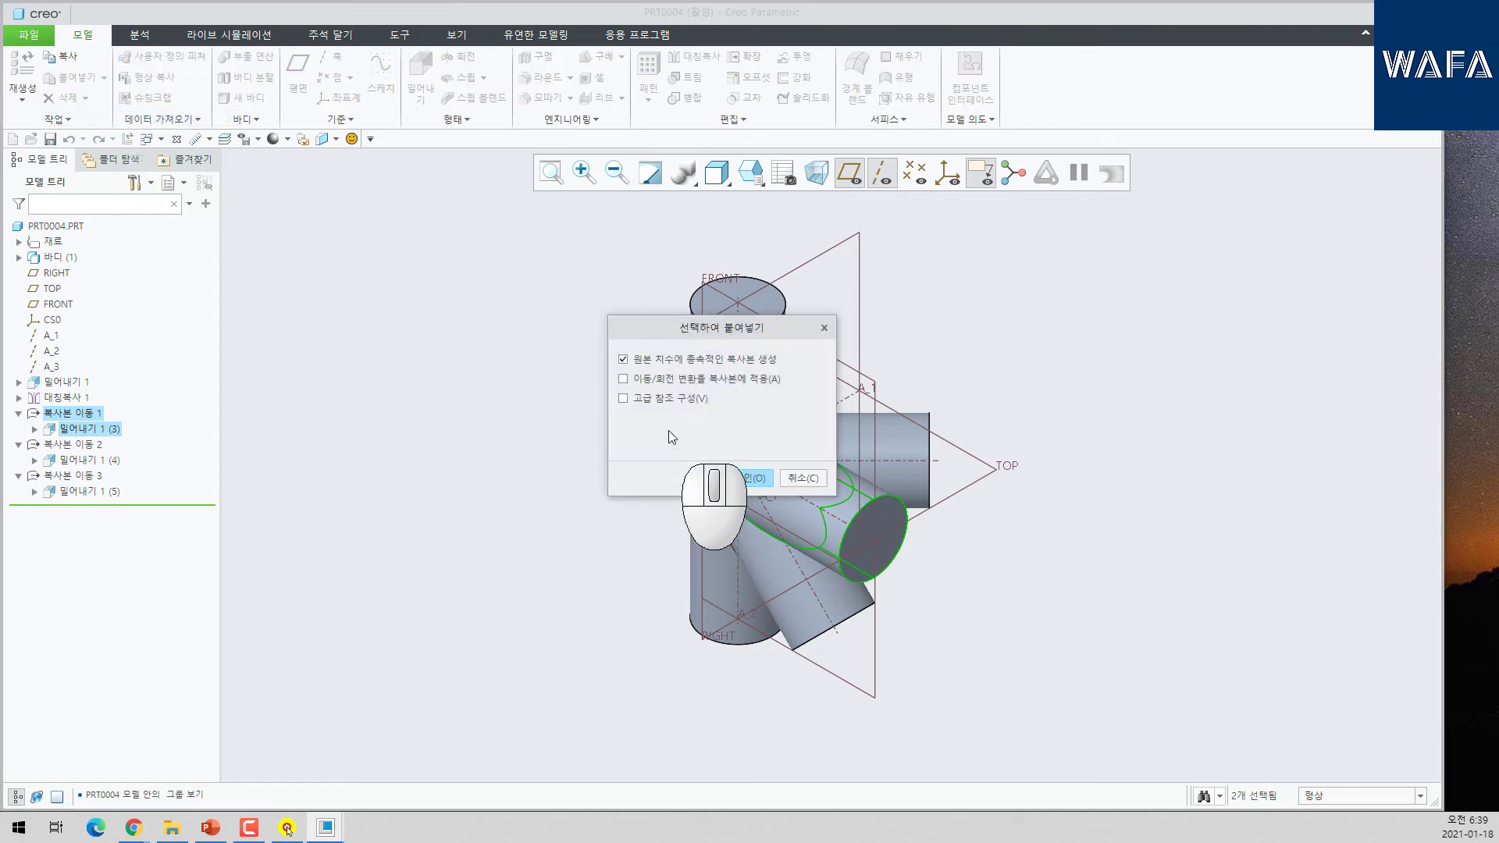
{"action": "left_click", "coordinate": [652, 406]}
{"action": "left_click", "coordinate": [760, 475]}
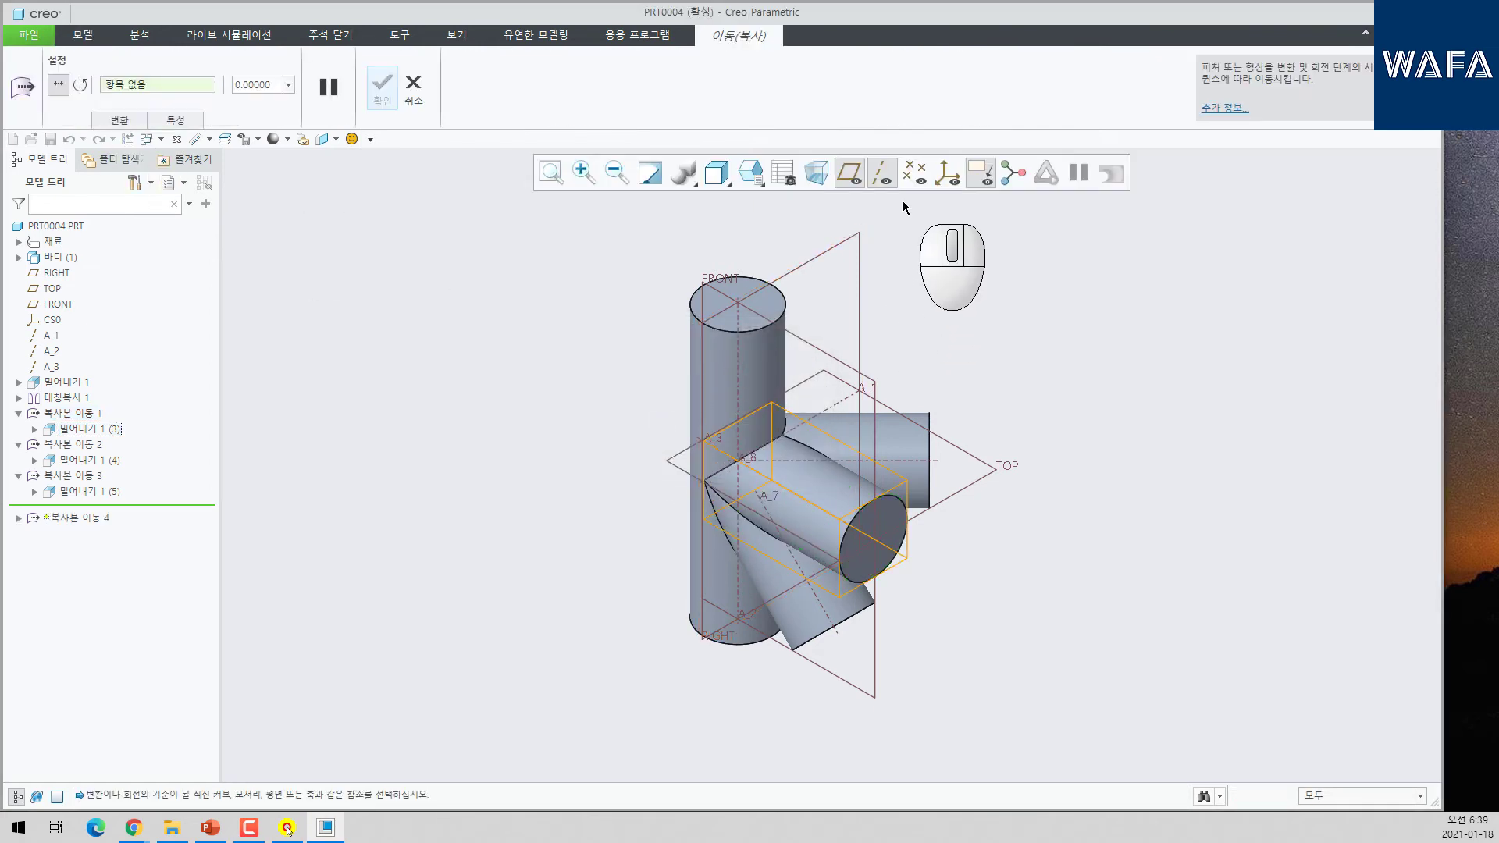
- With the datum planes hidden, rotate the pasted copy by 90-35.3 degrees about axis A_2 and open its transformation settings
{"action": "left_click", "coordinate": [854, 185]}
{"action": "left_click", "coordinate": [80, 84]}
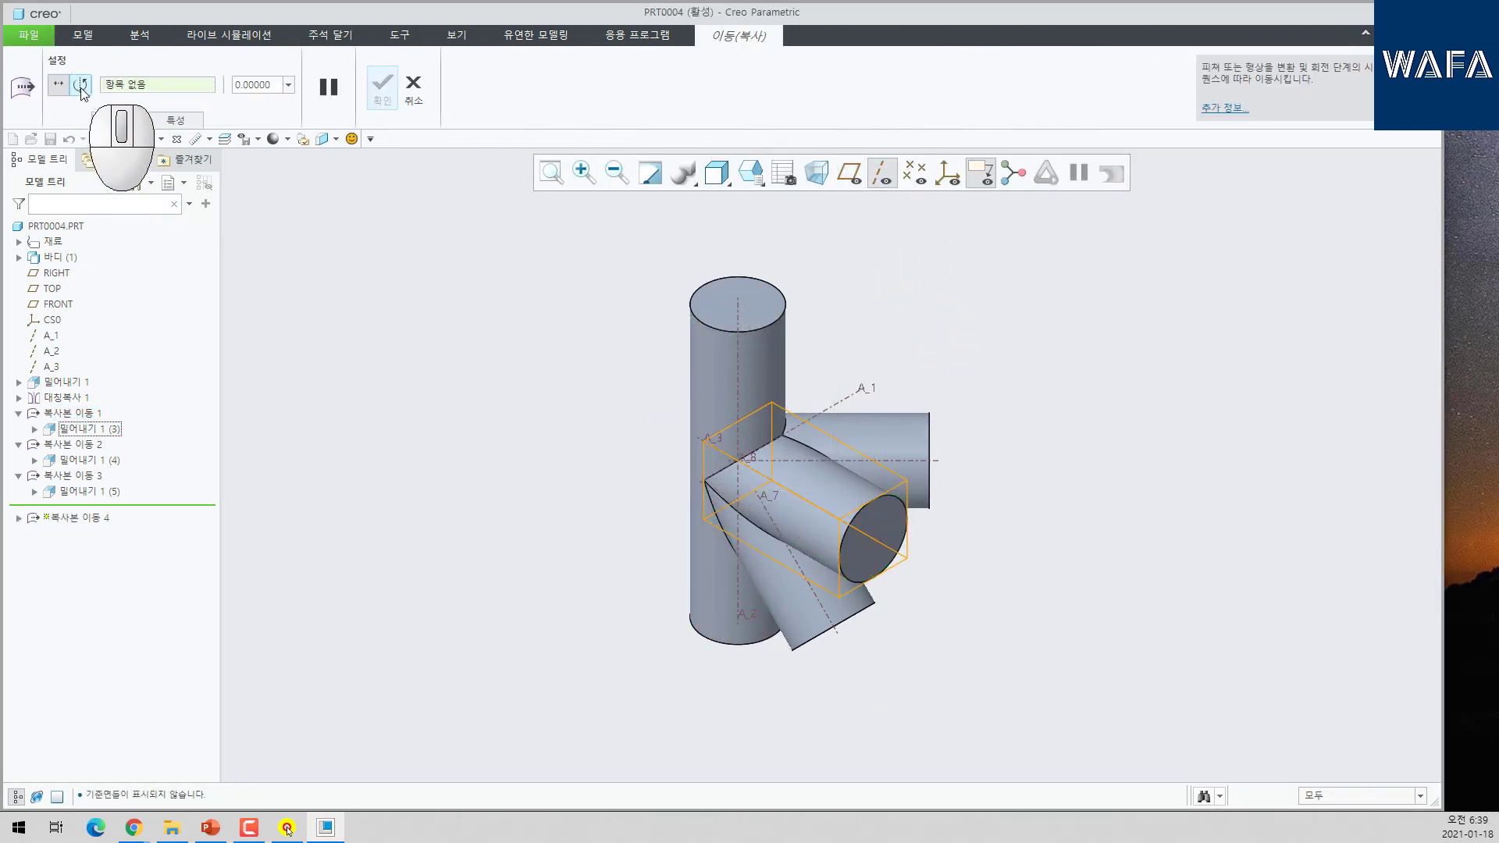
{"action": "left_click", "coordinate": [739, 426]}
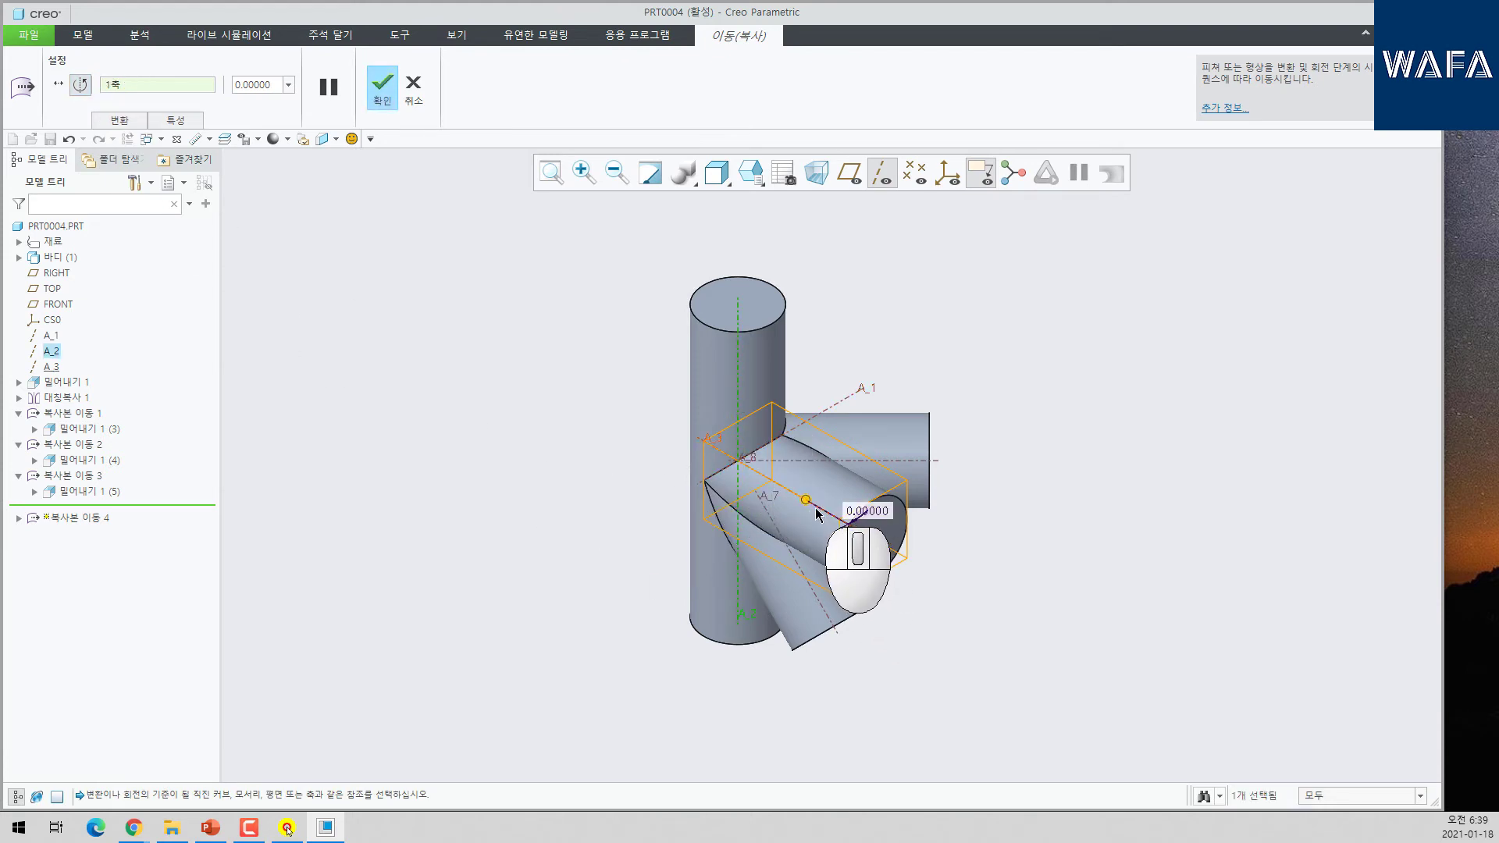
{"action": "left_click_drag", "start_coordinate": [806, 501], "coordinate": [876, 425]}
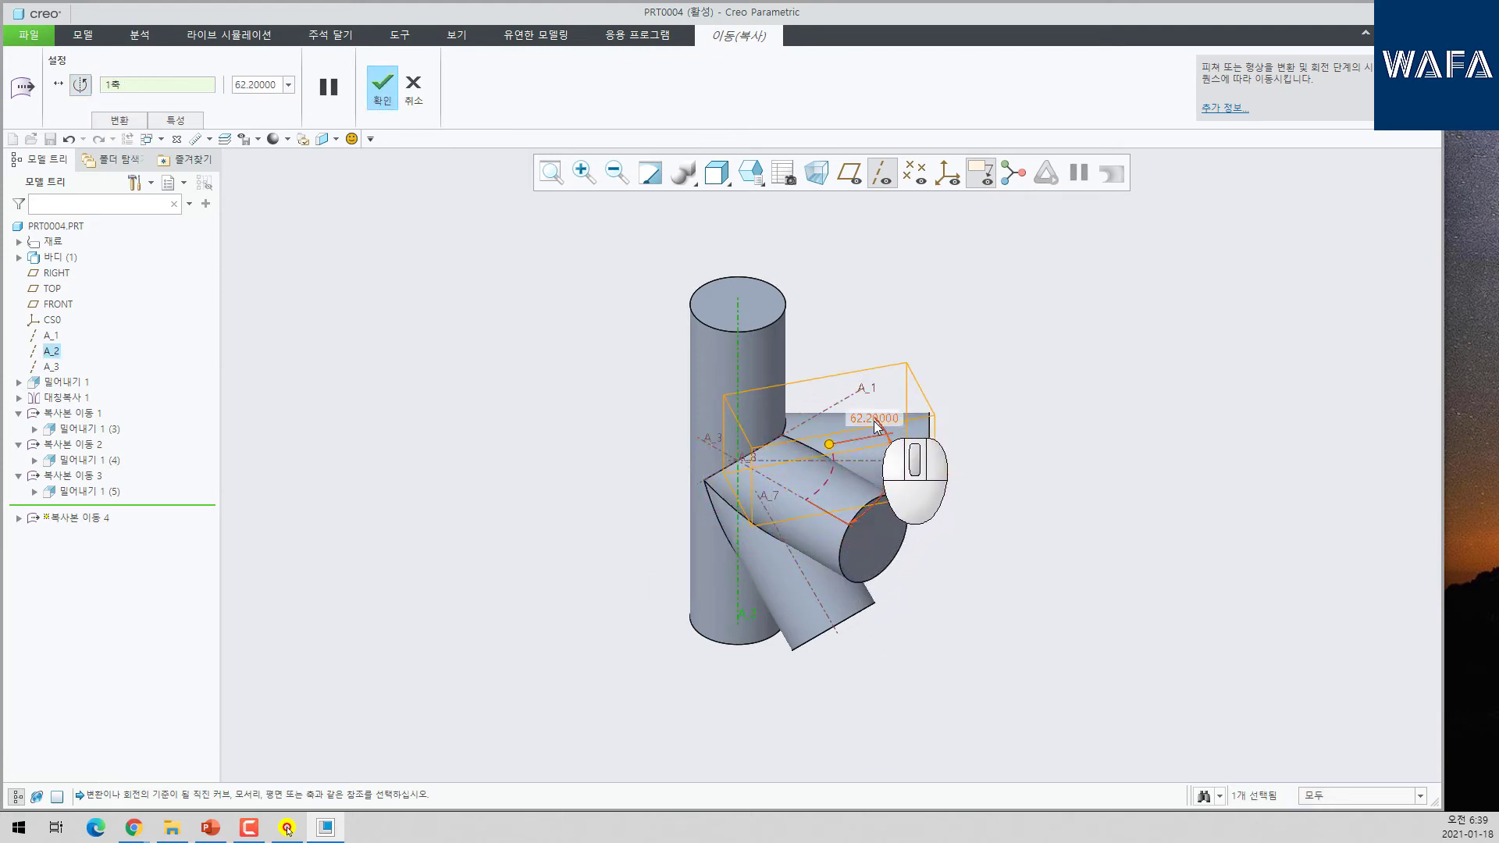
{"action": "type", "text": "9"}
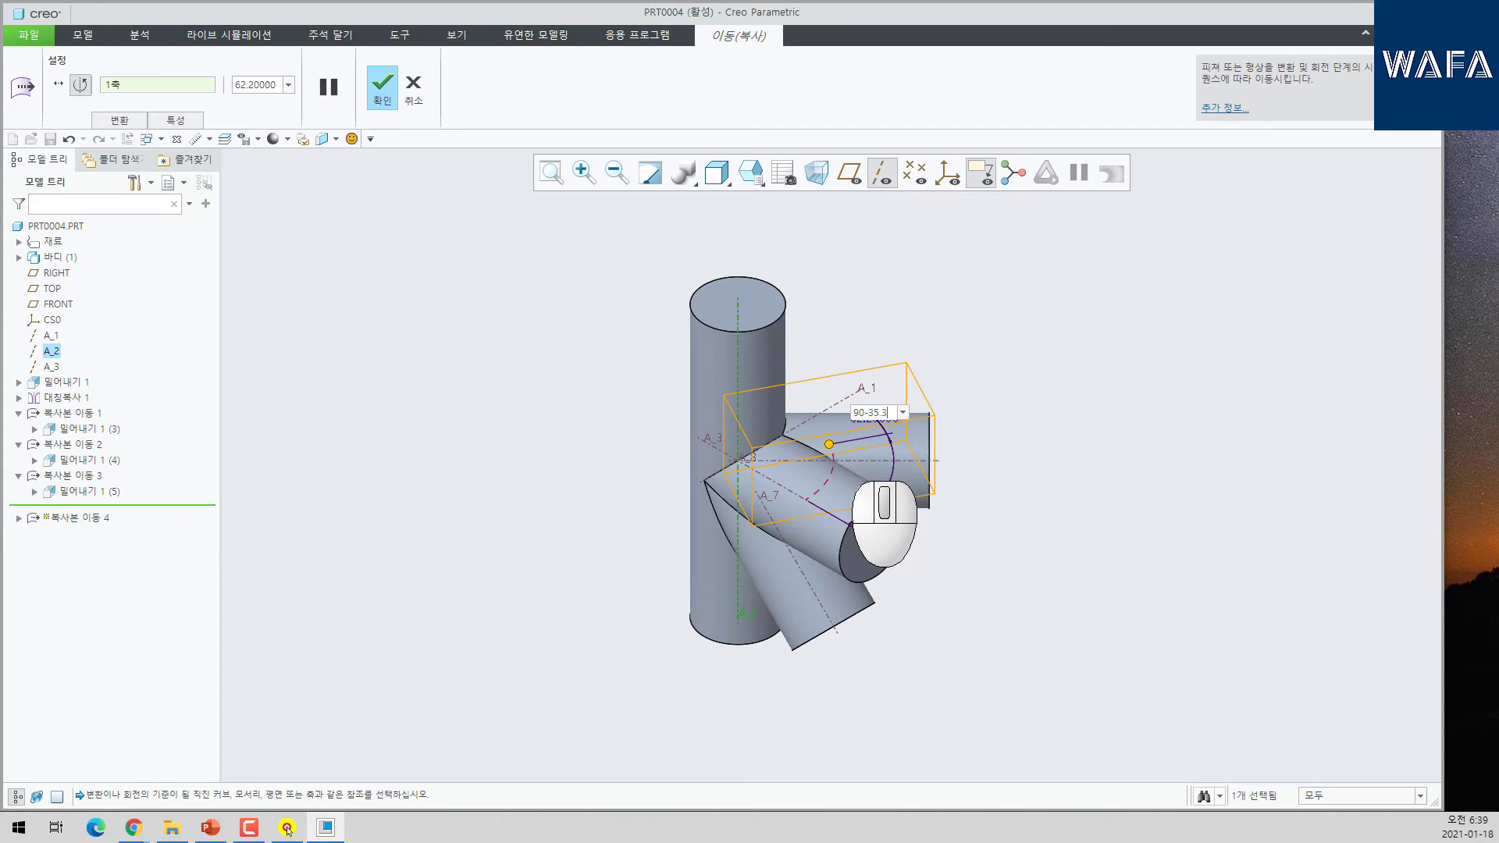
{"action": "type", "text": "0-35.3"}
{"action": "key", "text": "Return"}
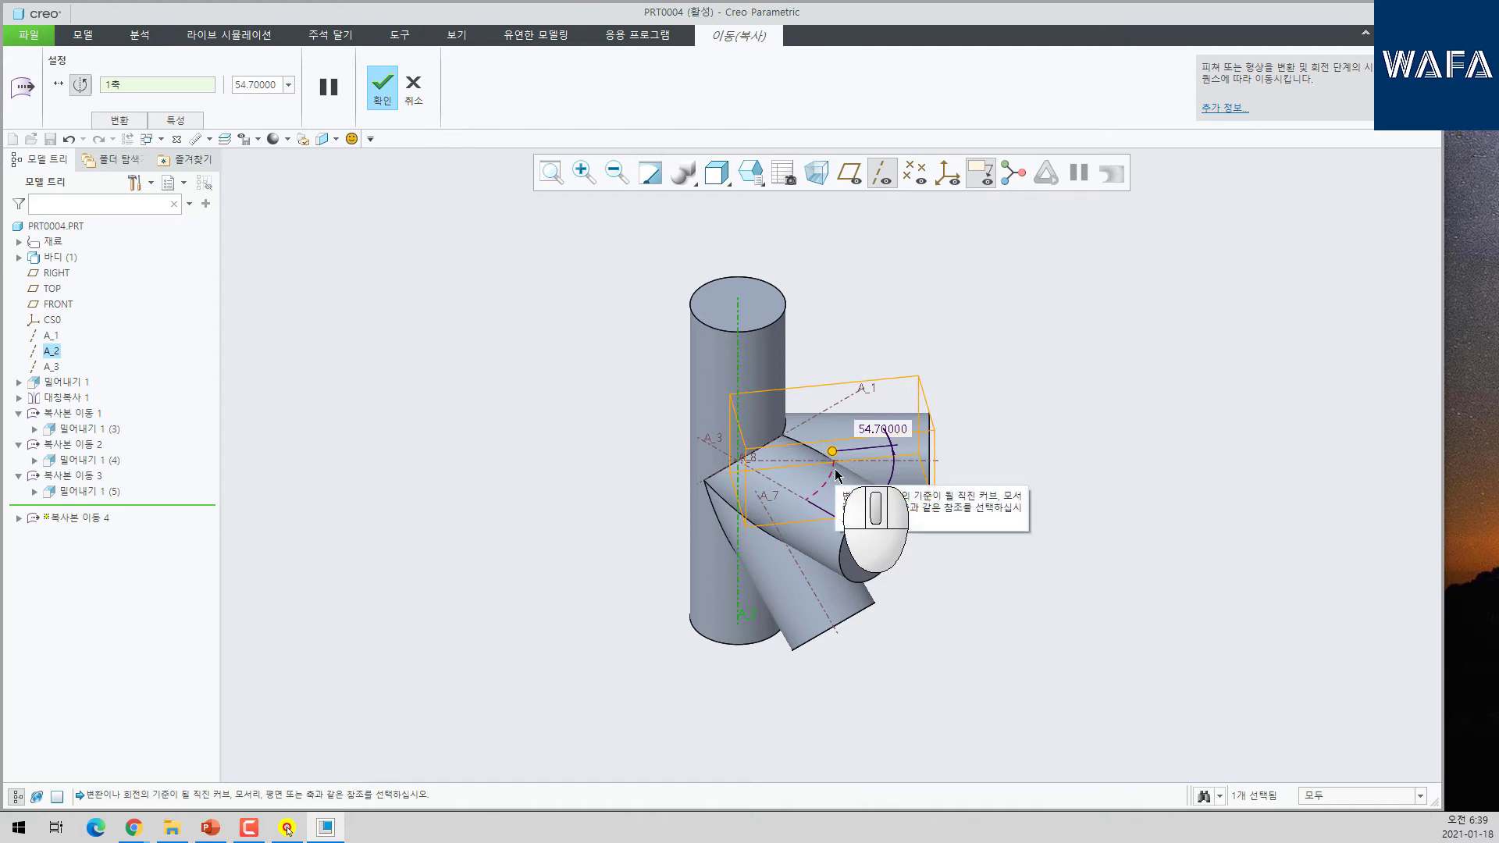
{"action": "left_click", "coordinate": [119, 121]}
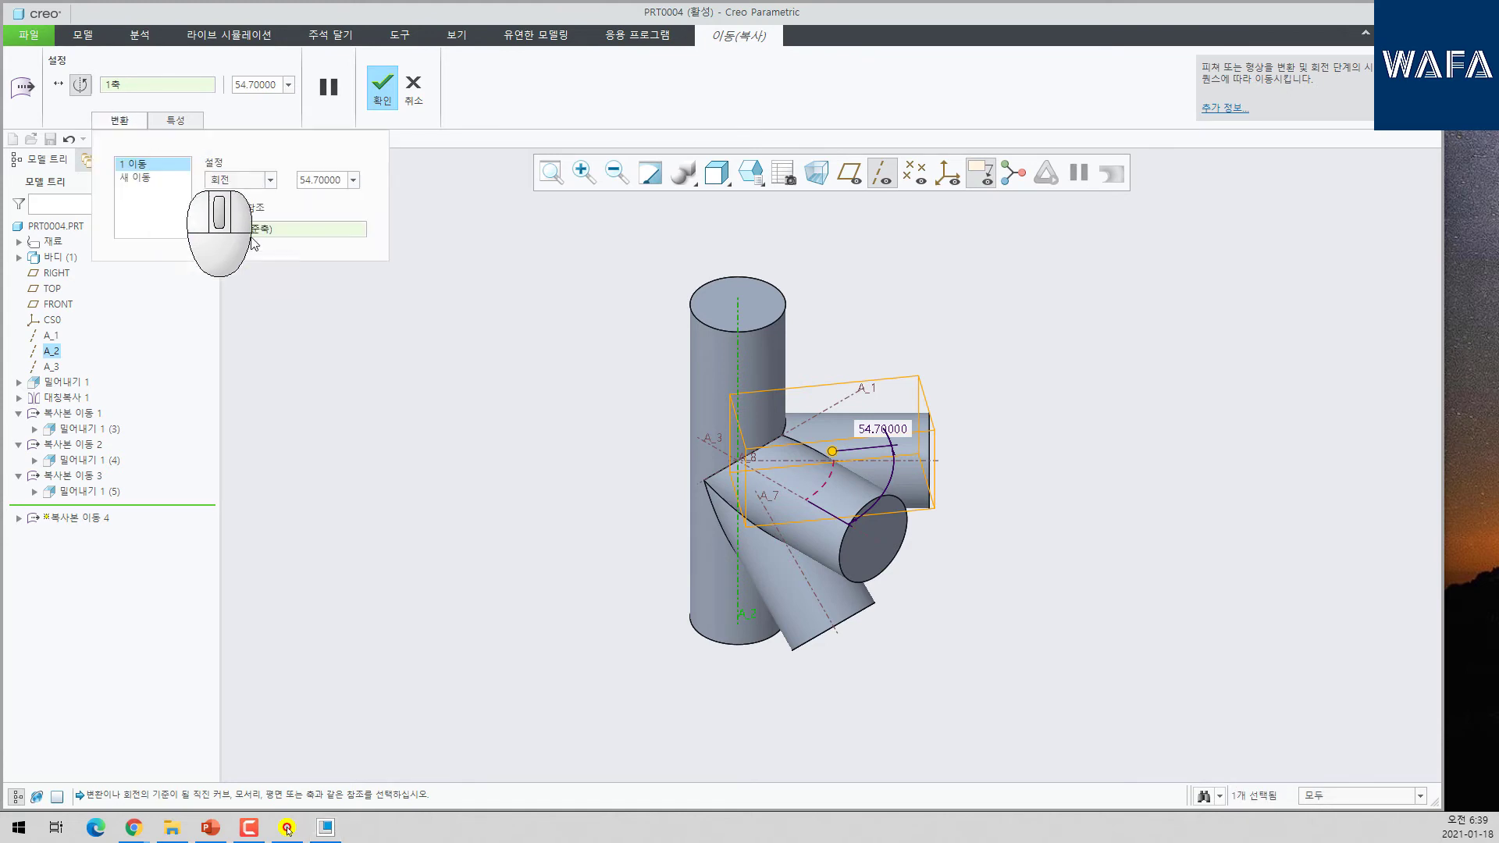
{"action": "left_click", "coordinate": [142, 184]}
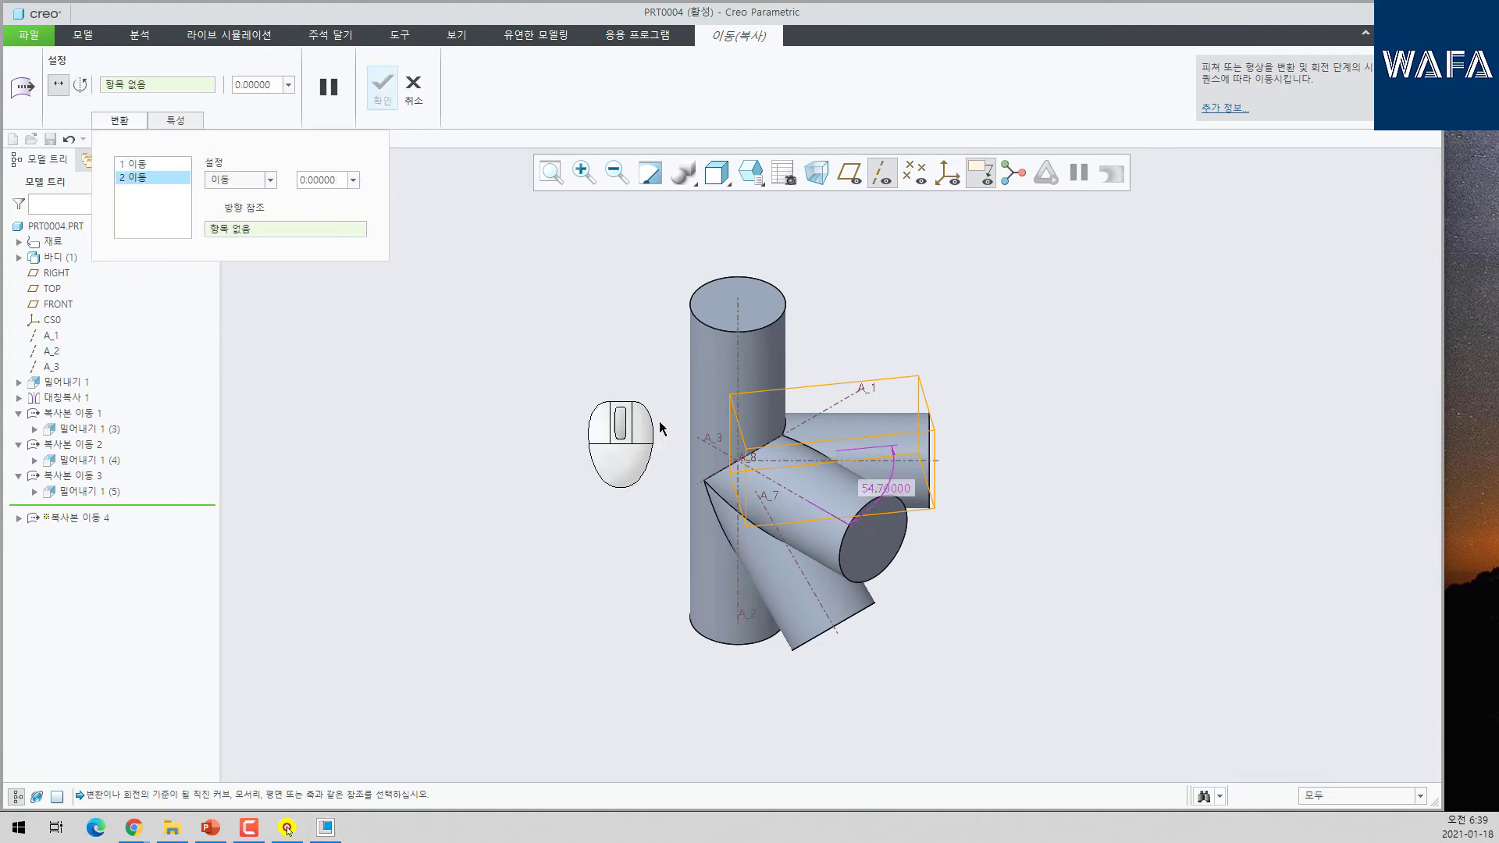
{"action": "left_click", "coordinate": [763, 479]}
{"action": "left_click_drag", "start_coordinate": [834, 453], "coordinate": [834, 426]}
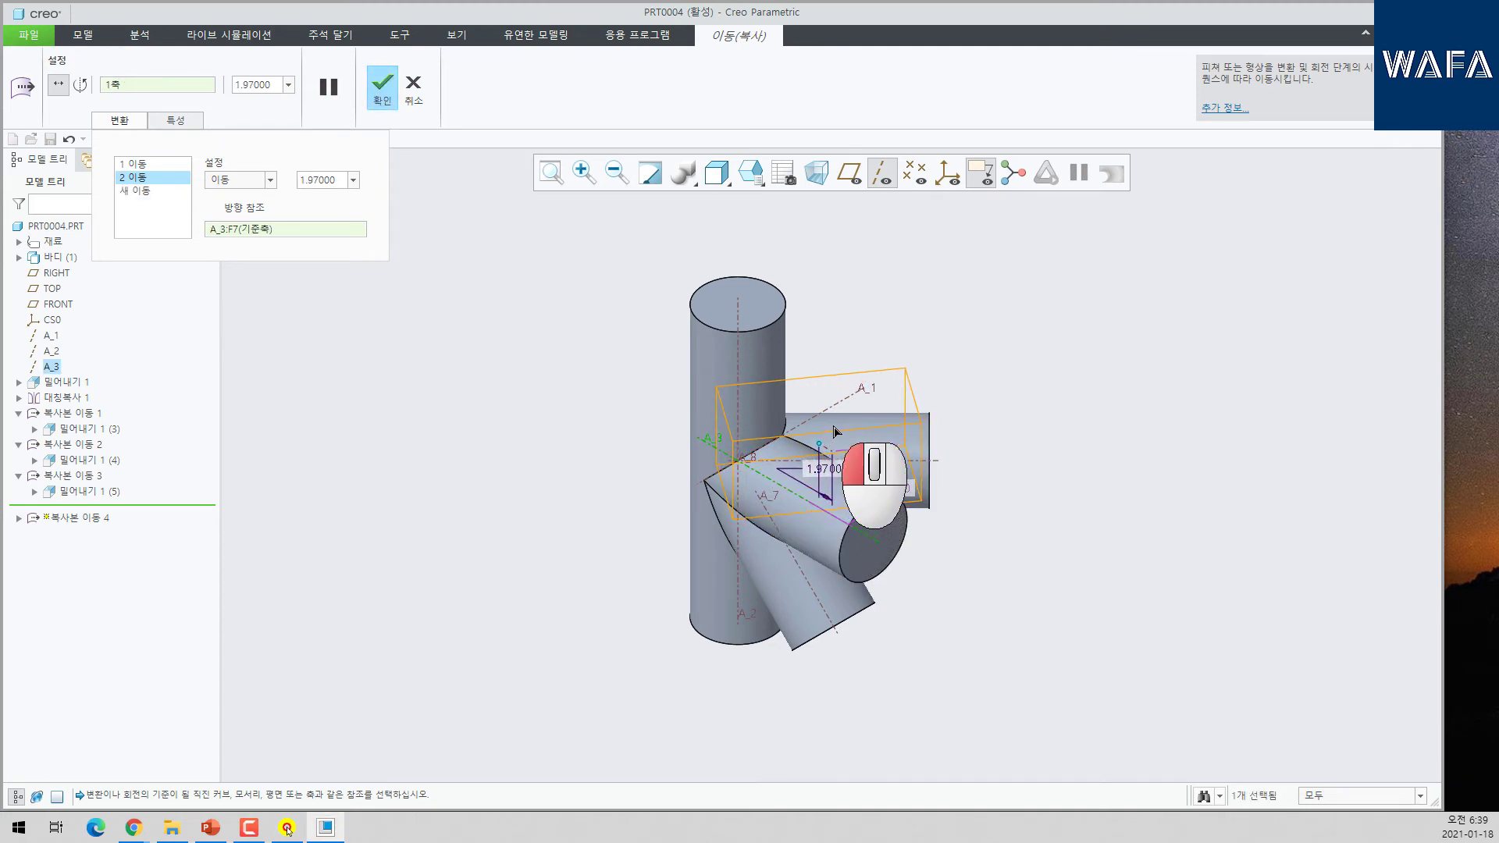
{"action": "right_click", "coordinate": [156, 190]}
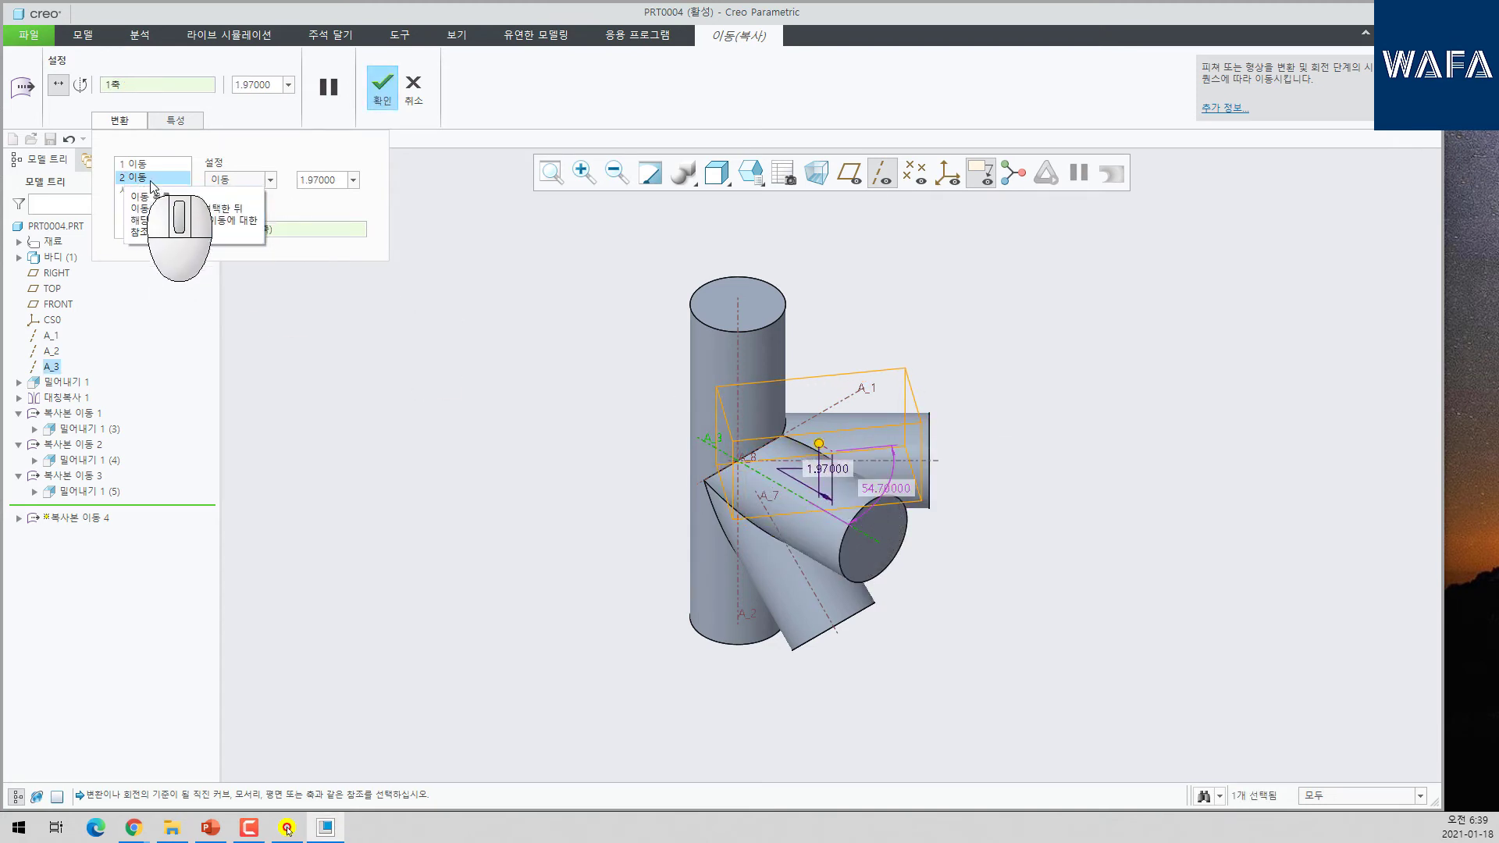
{"action": "left_click", "coordinate": [186, 208]}
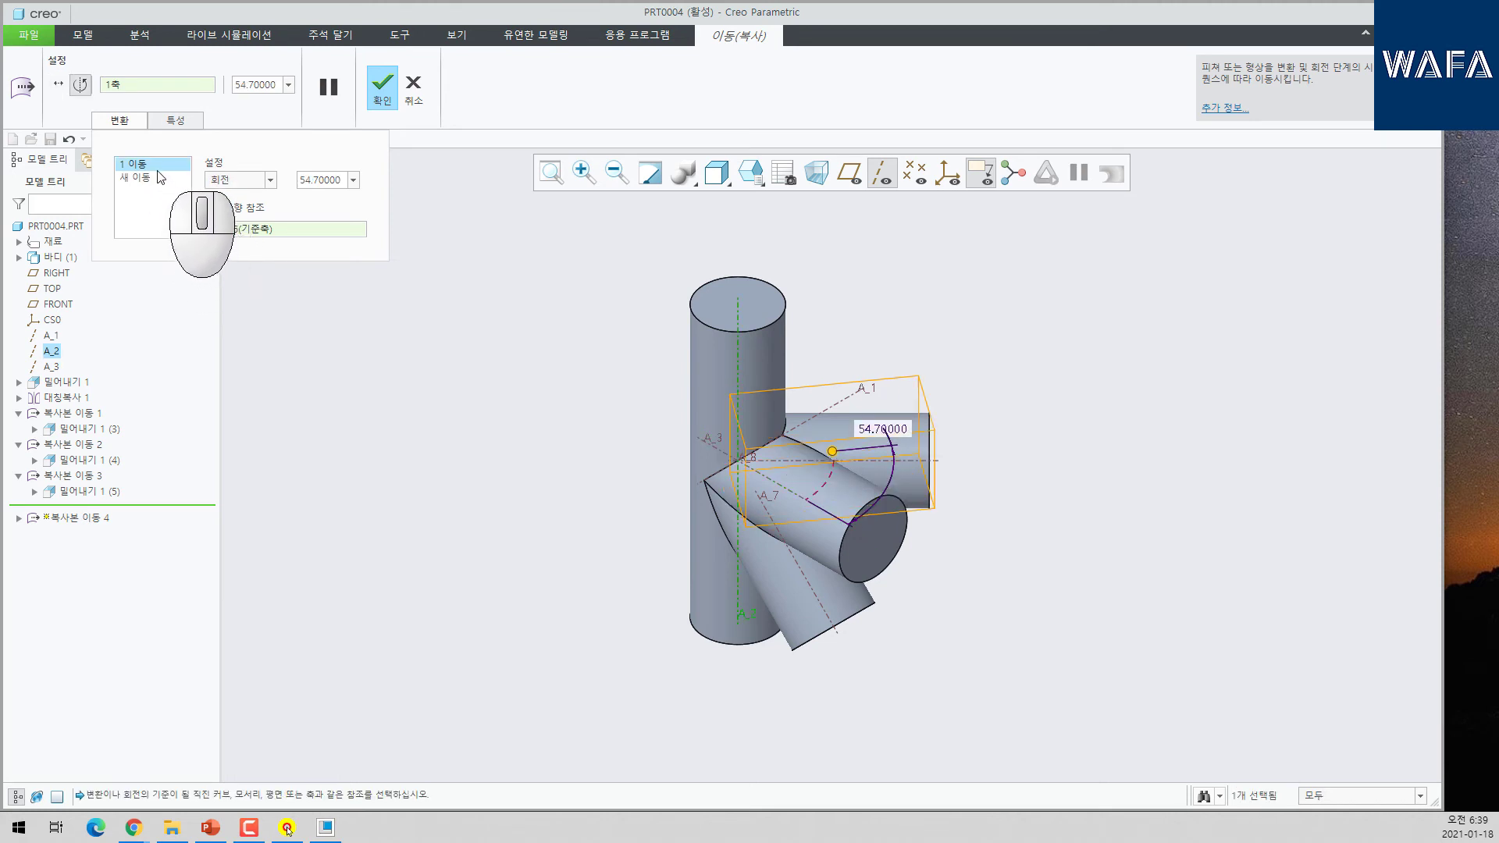
- Add a second transformation that rotates the copy 35.3 degrees about axis A_1 and finish the move feature
{"action": "left_click", "coordinate": [147, 181]}
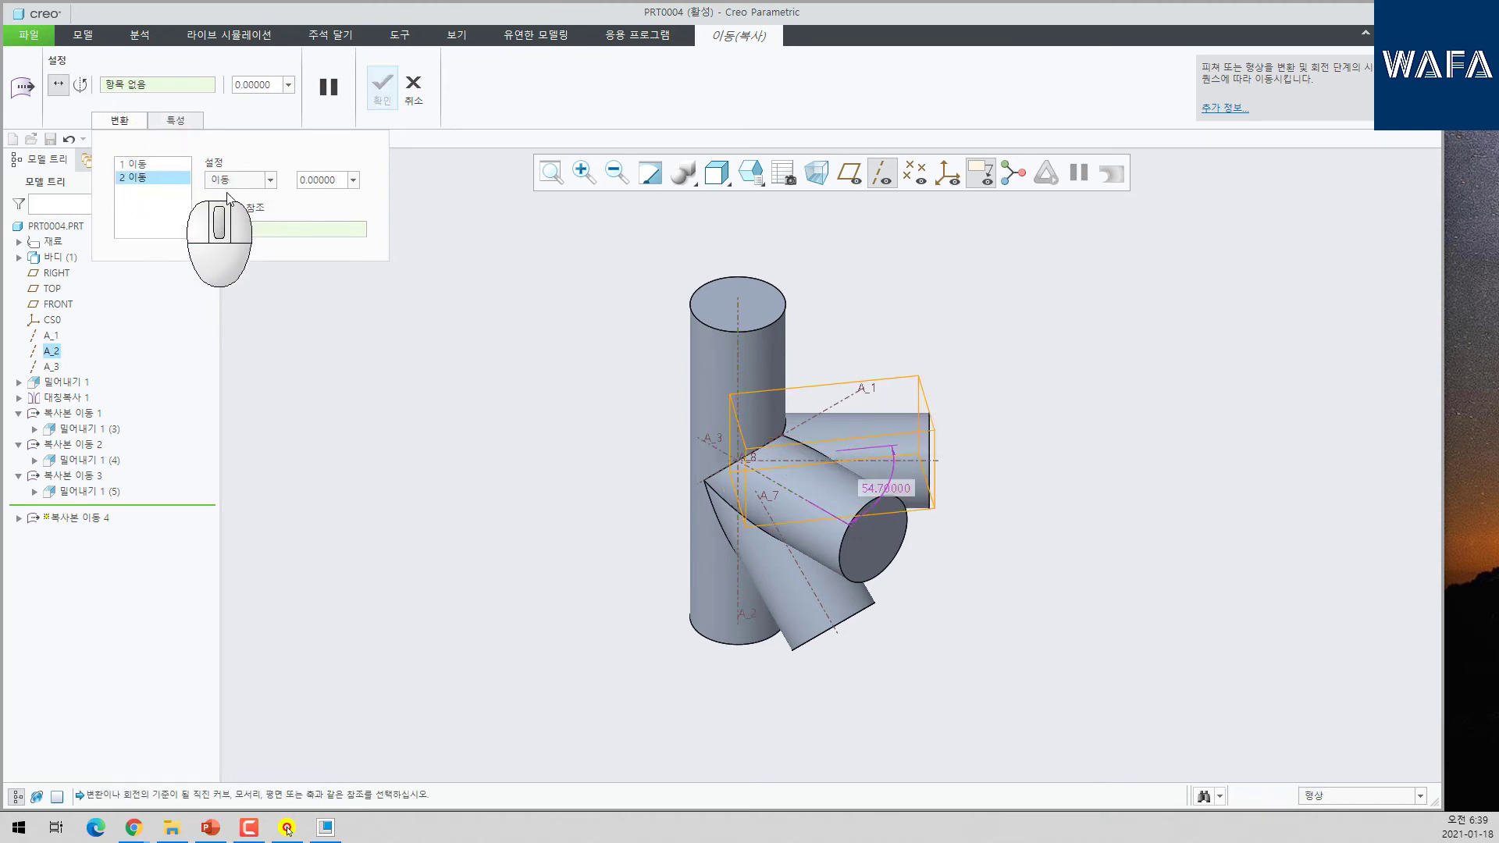
{"action": "left_click", "coordinate": [248, 180]}
{"action": "left_click", "coordinate": [242, 207]}
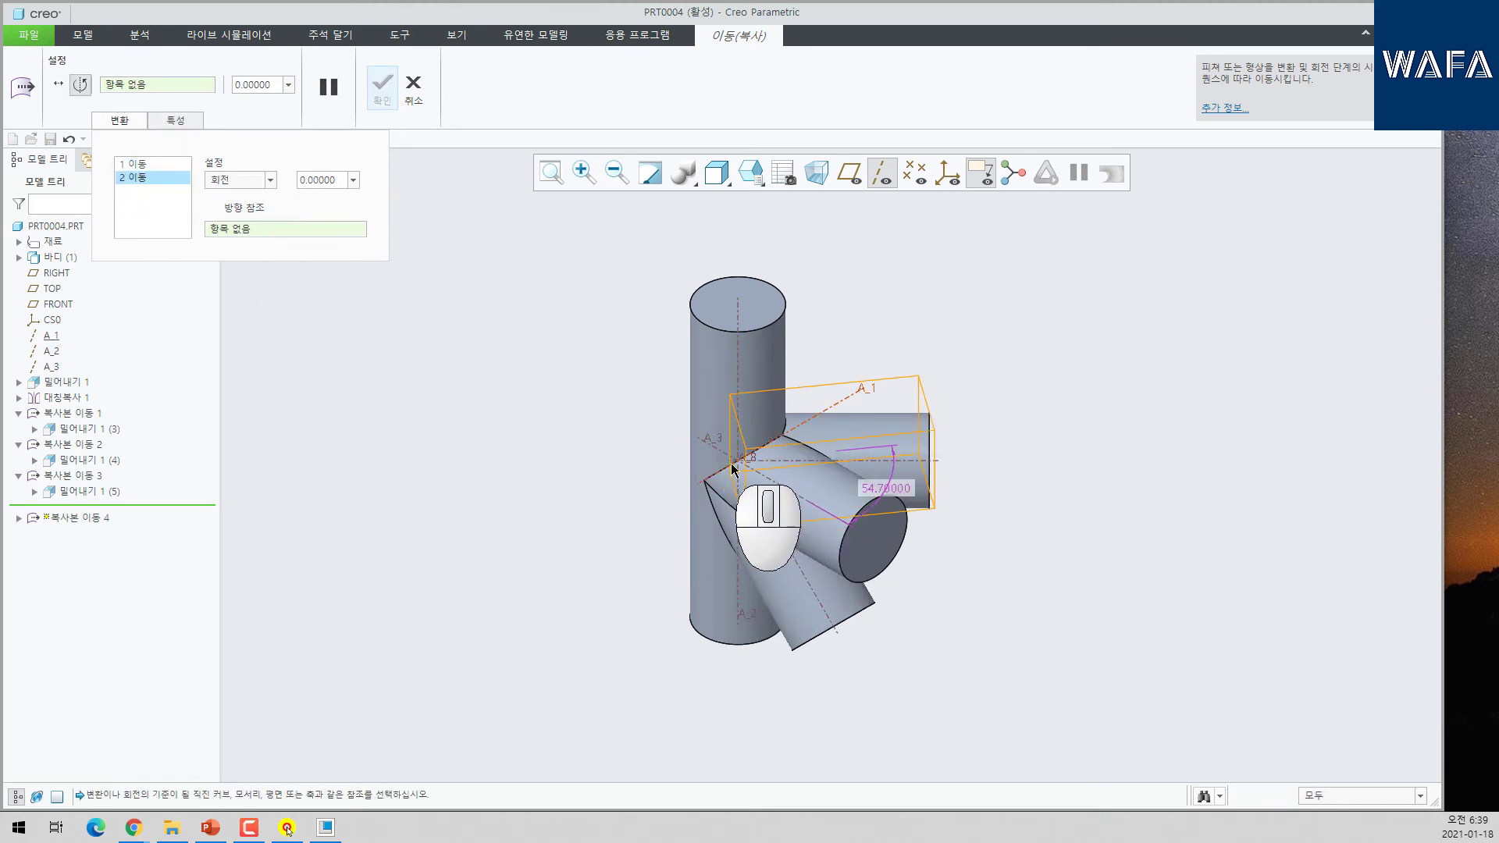
{"action": "left_click", "coordinate": [814, 420]}
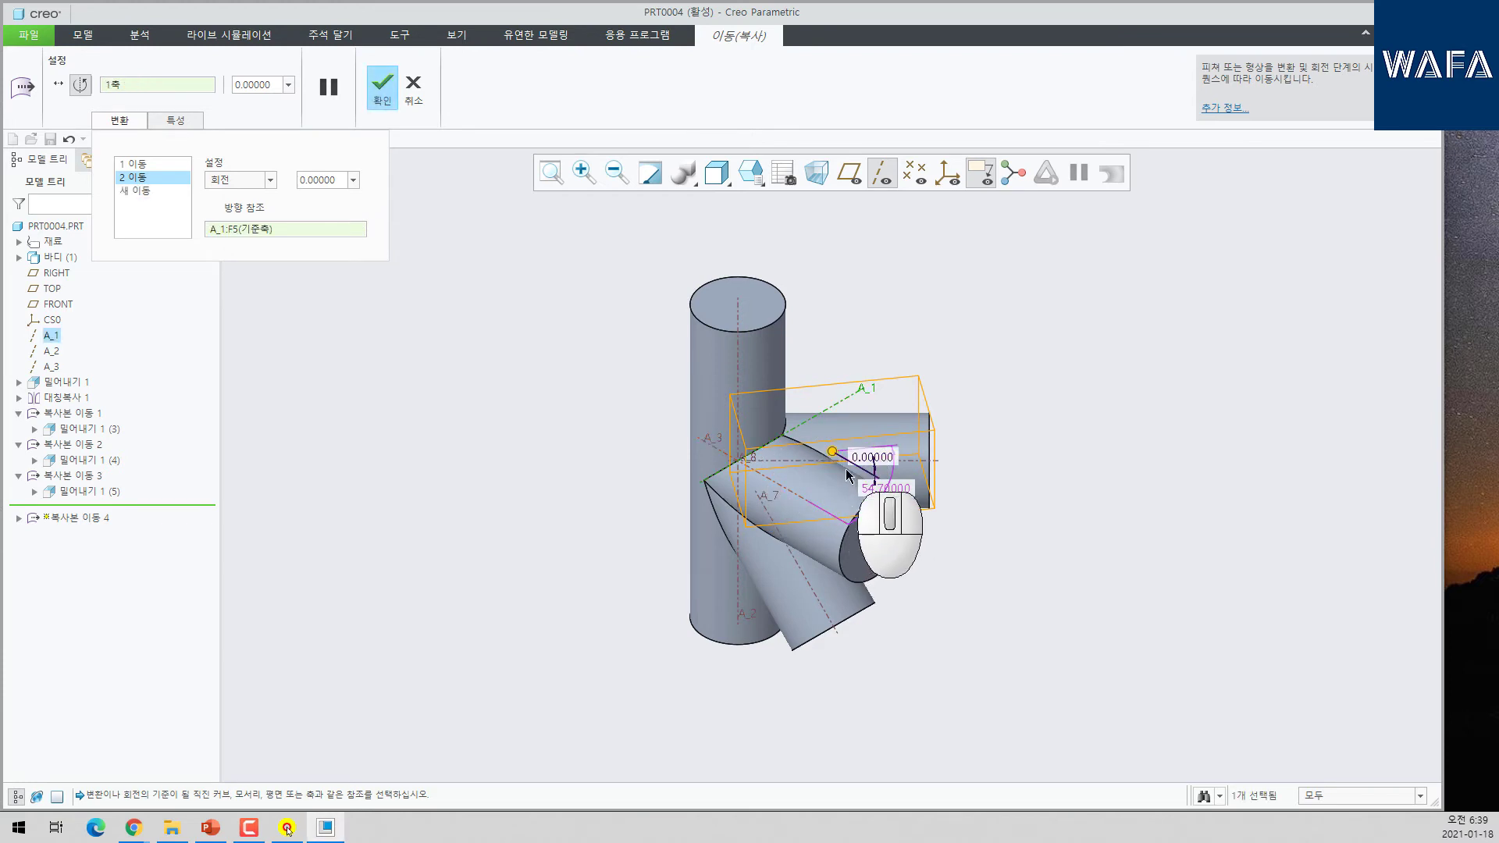
{"action": "left_click_drag", "start_coordinate": [835, 455], "coordinate": [872, 426]}
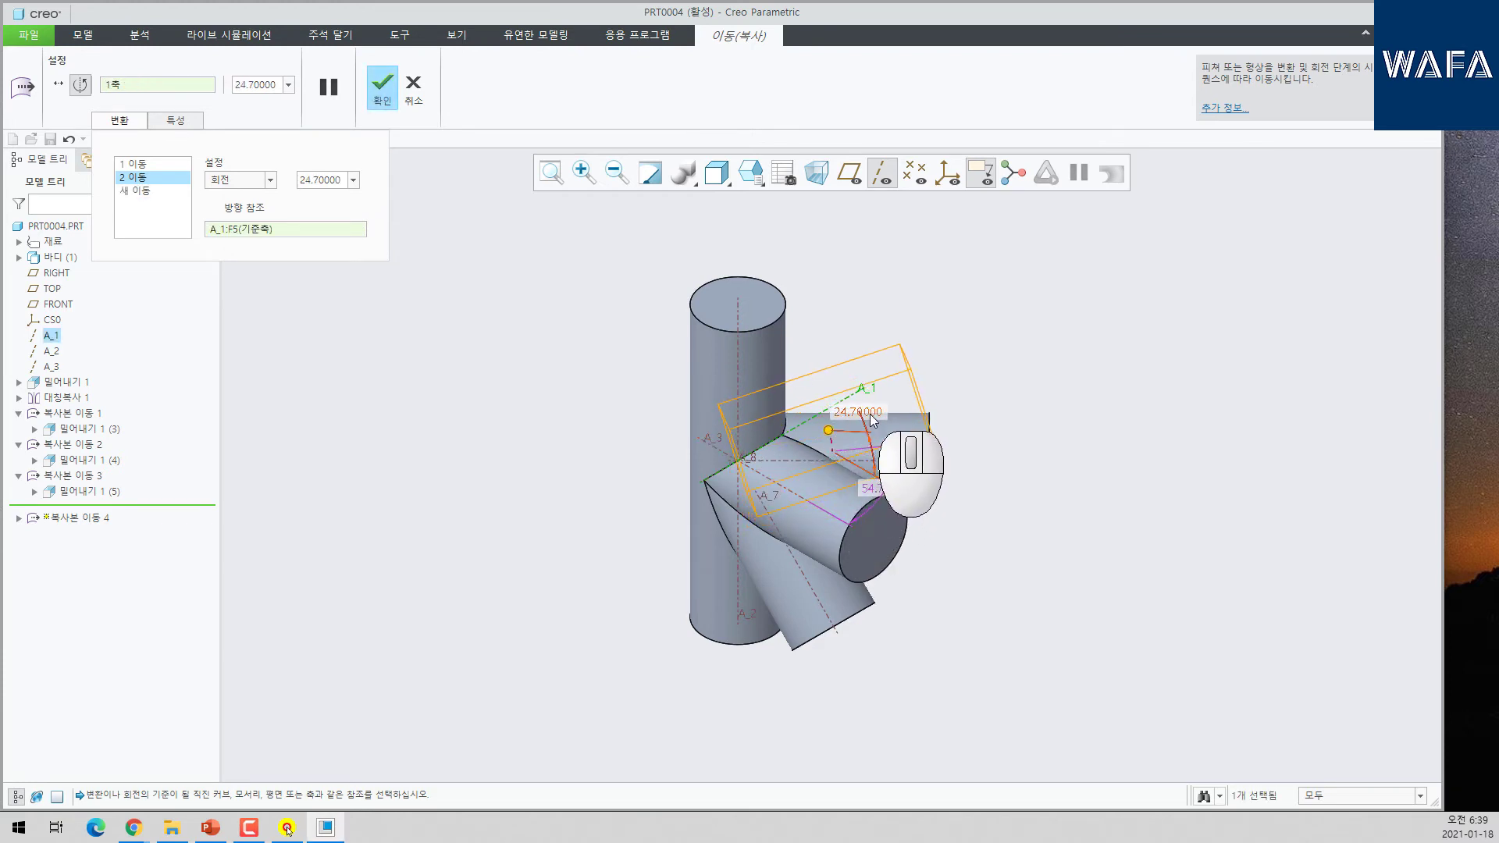
{"action": "type", "text": ".3"}
{"action": "key", "text": "Return"}
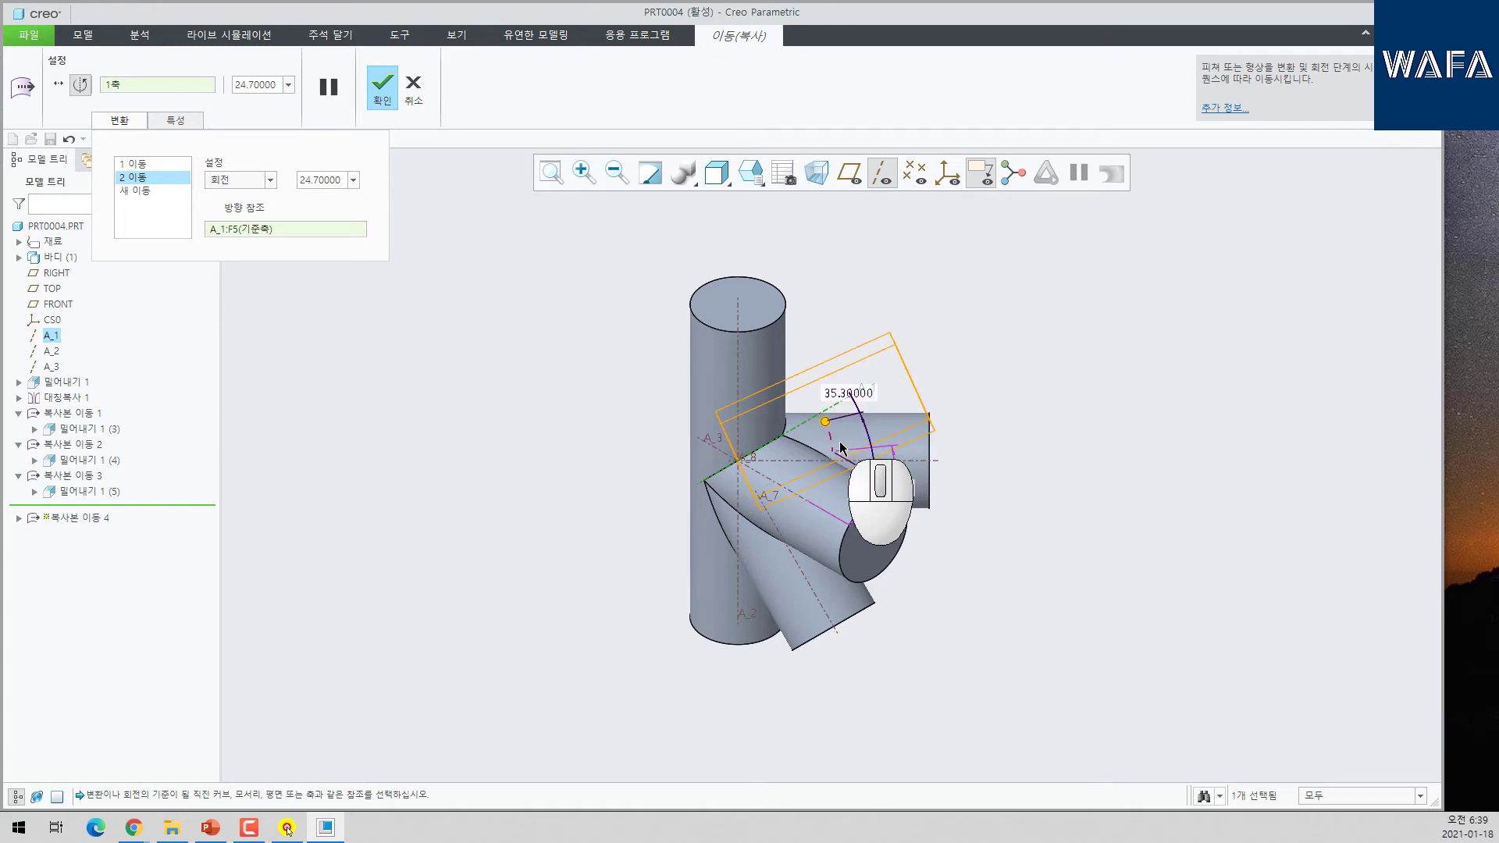
{"action": "middle_click", "coordinate": [938, 446]}
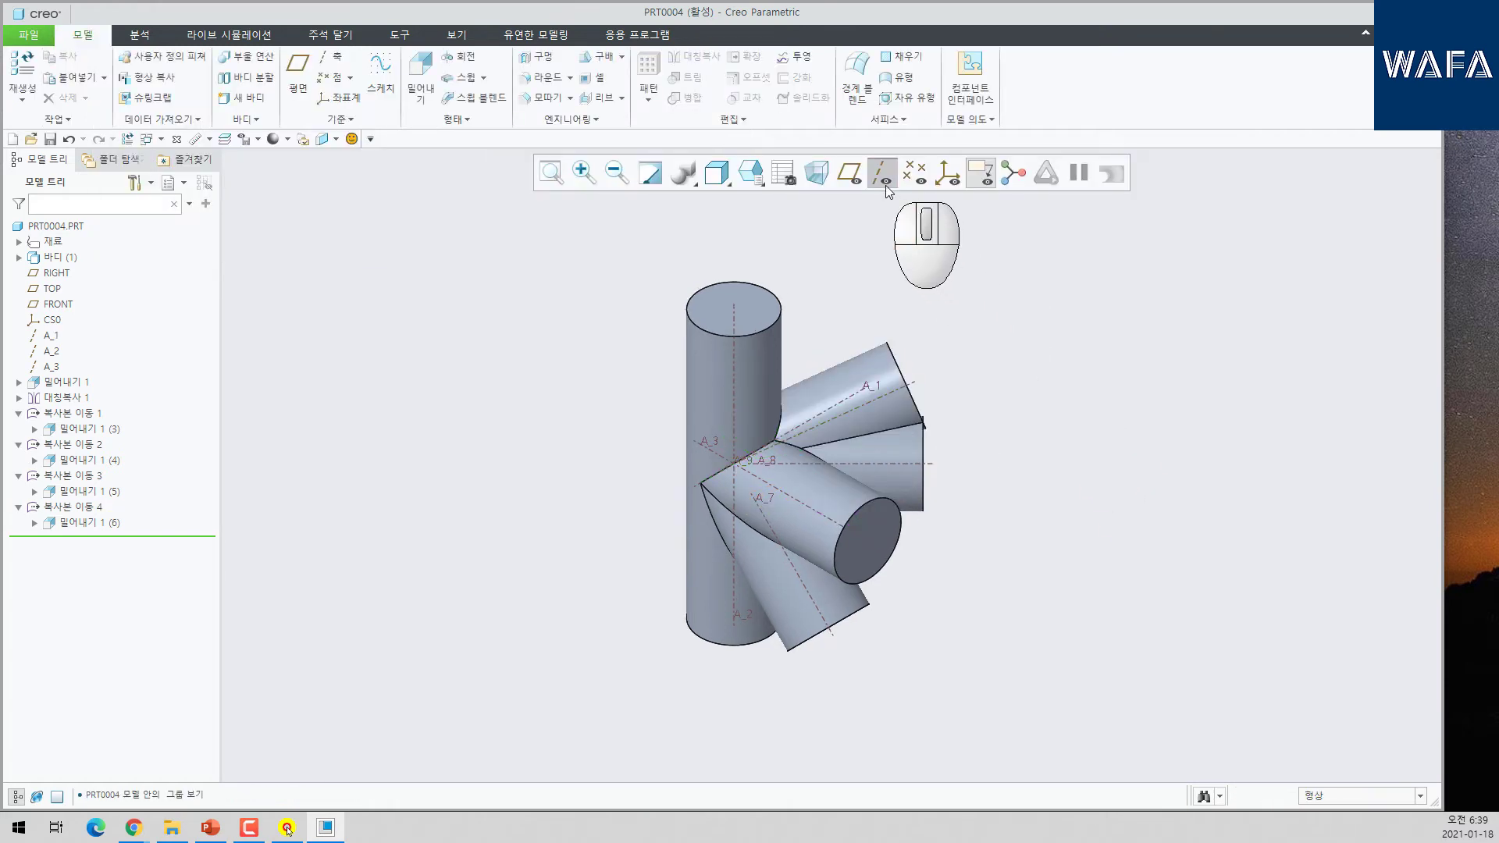
- Inspect the branched cylinders from the front, side, top and default views, checking the fourth branch copy's rotation angles
{"action": "key", "text": "f"}
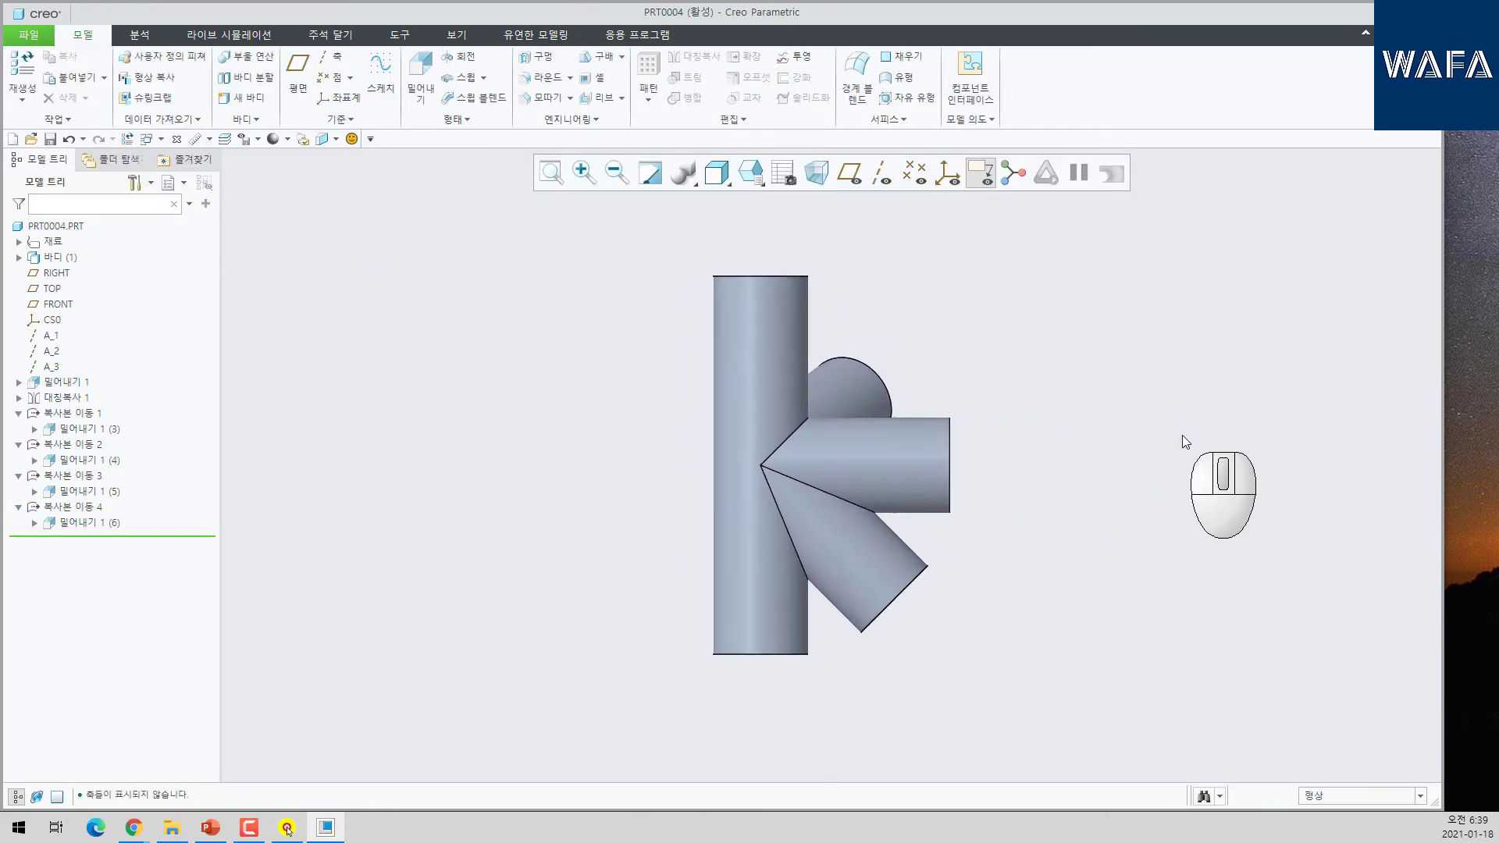
{"action": "middle_click_drag", "start_coordinate": [1184, 434], "coordinate": [1122, 460]}
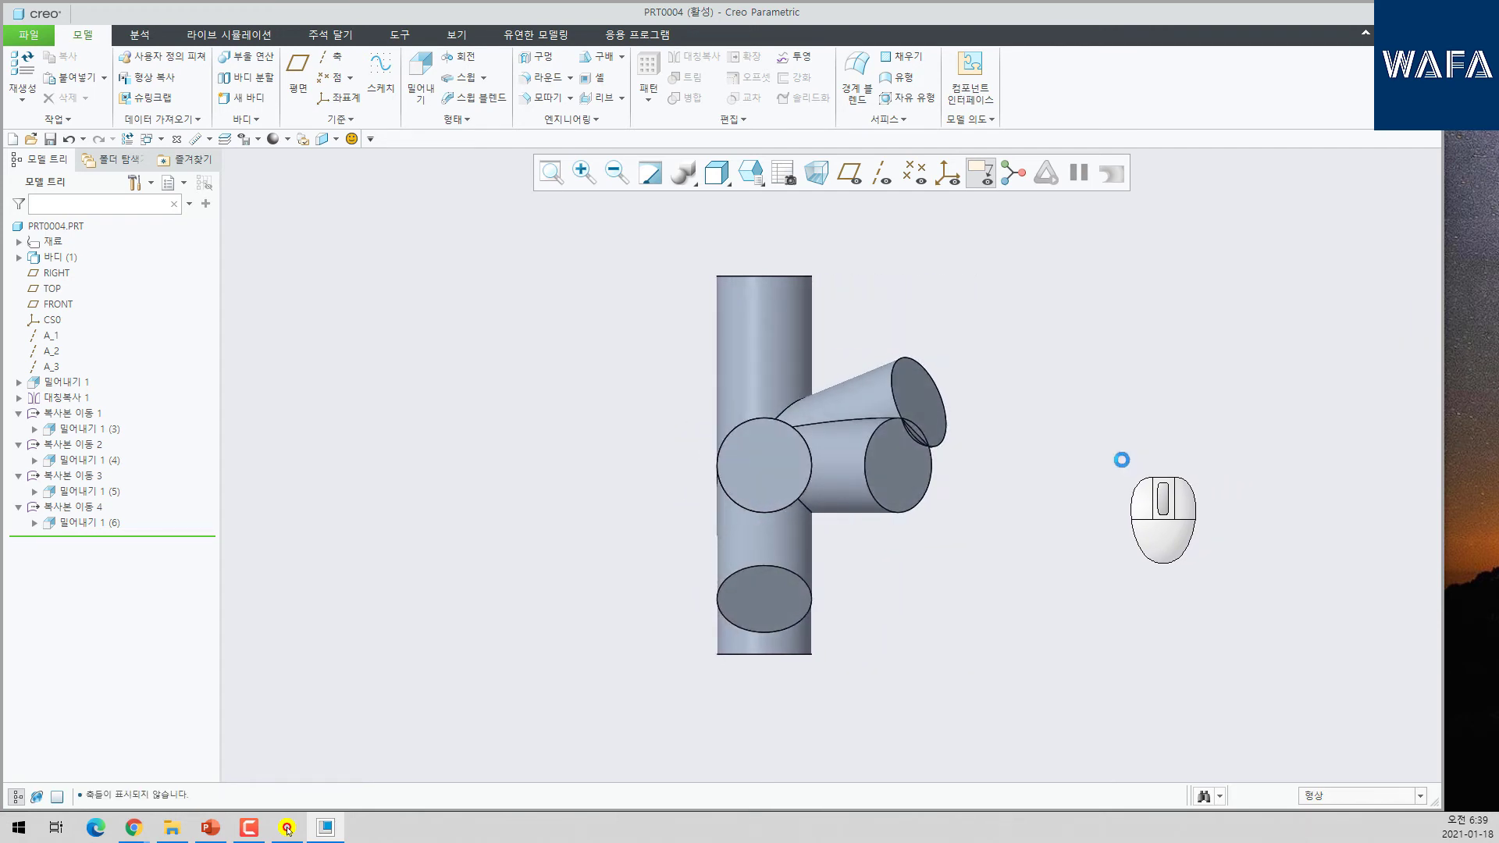
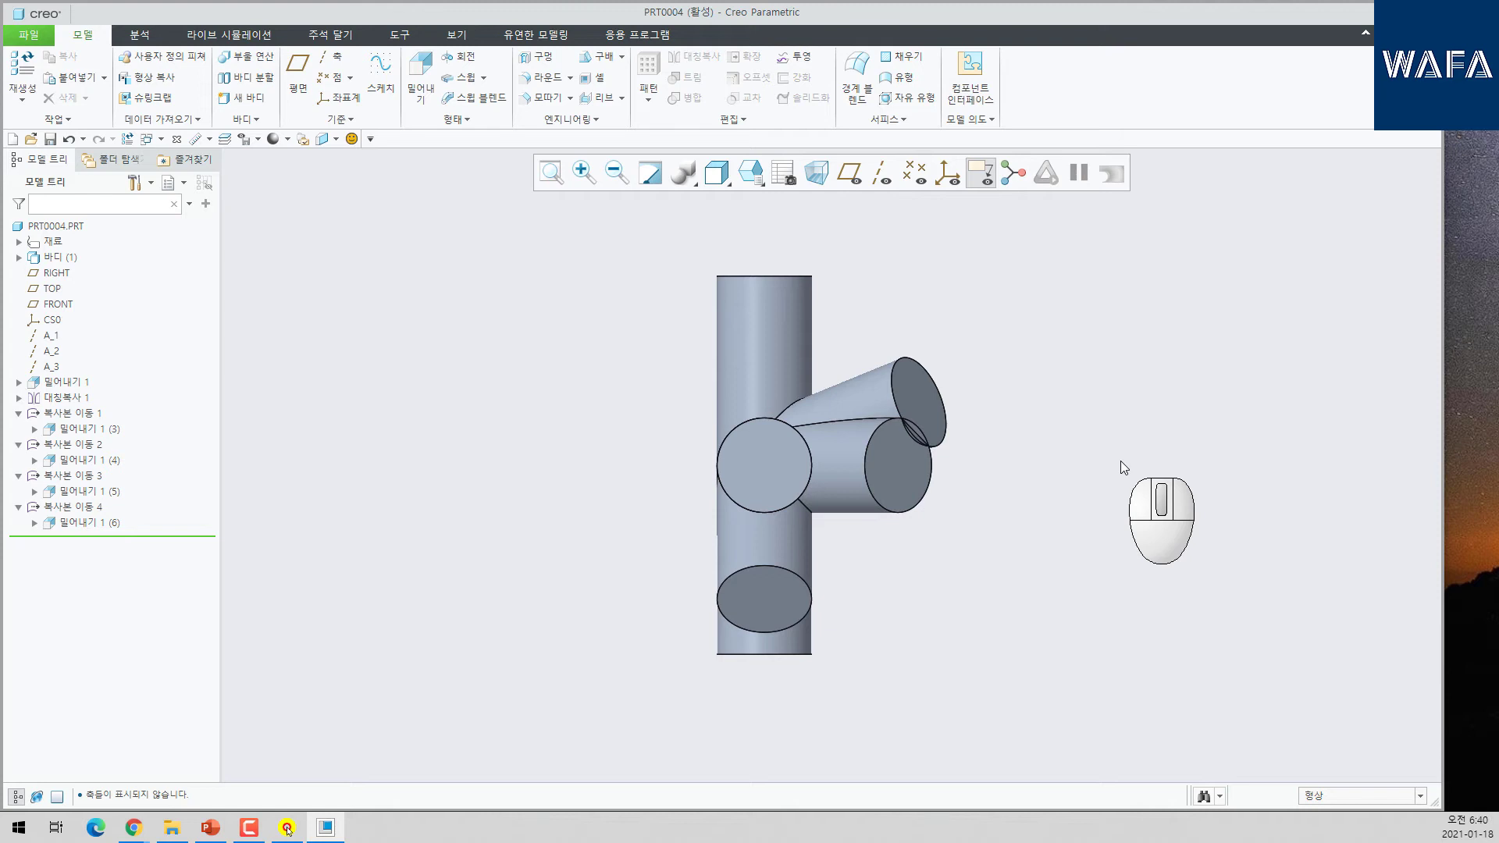
{"action": "left_click", "coordinate": [74, 508]}
{"action": "left_click", "coordinate": [82, 420]}
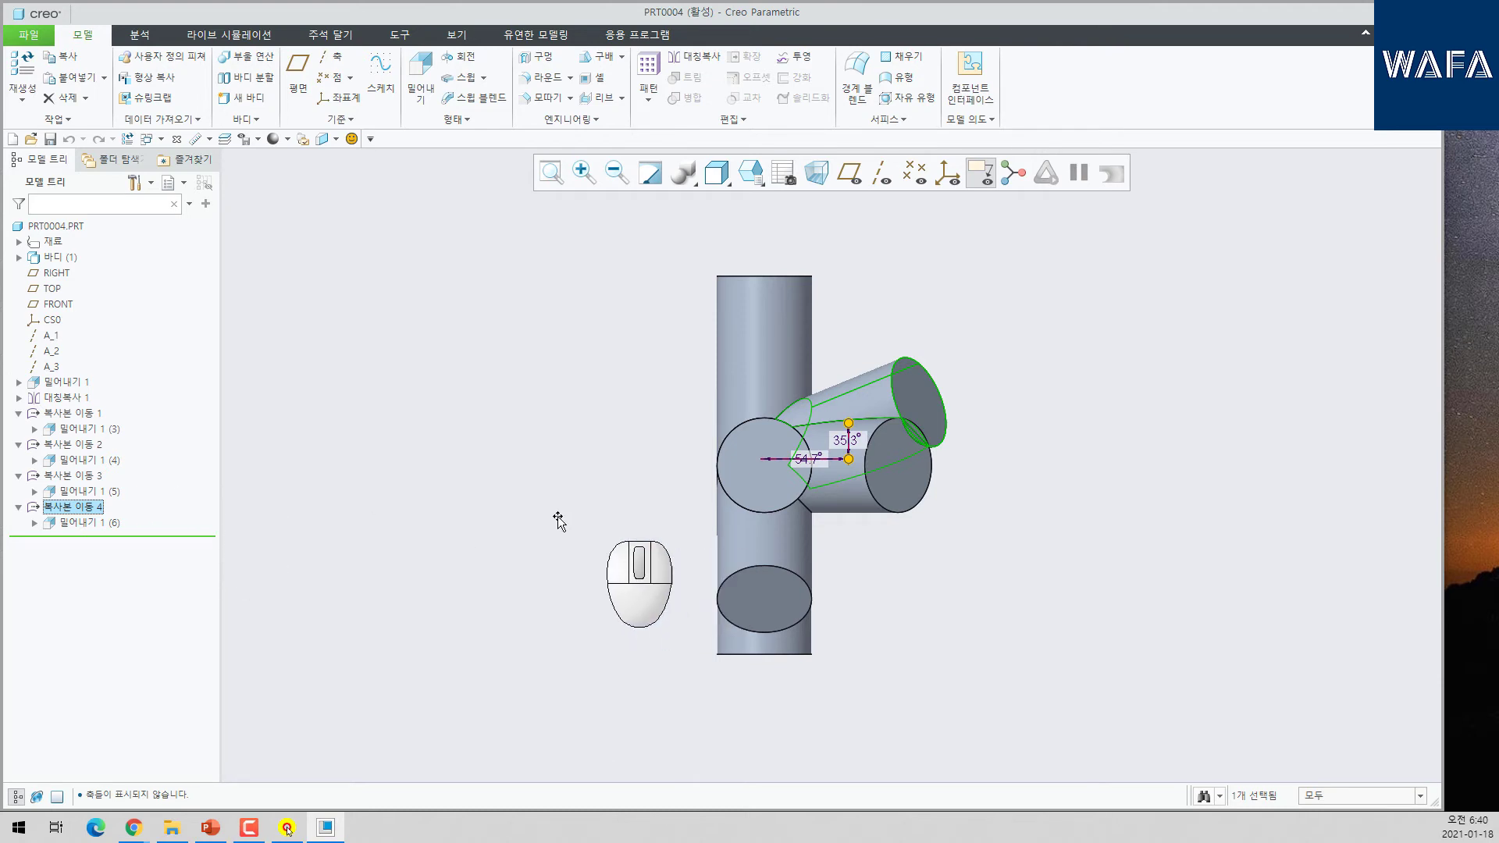
{"action": "key", "text": "t"}
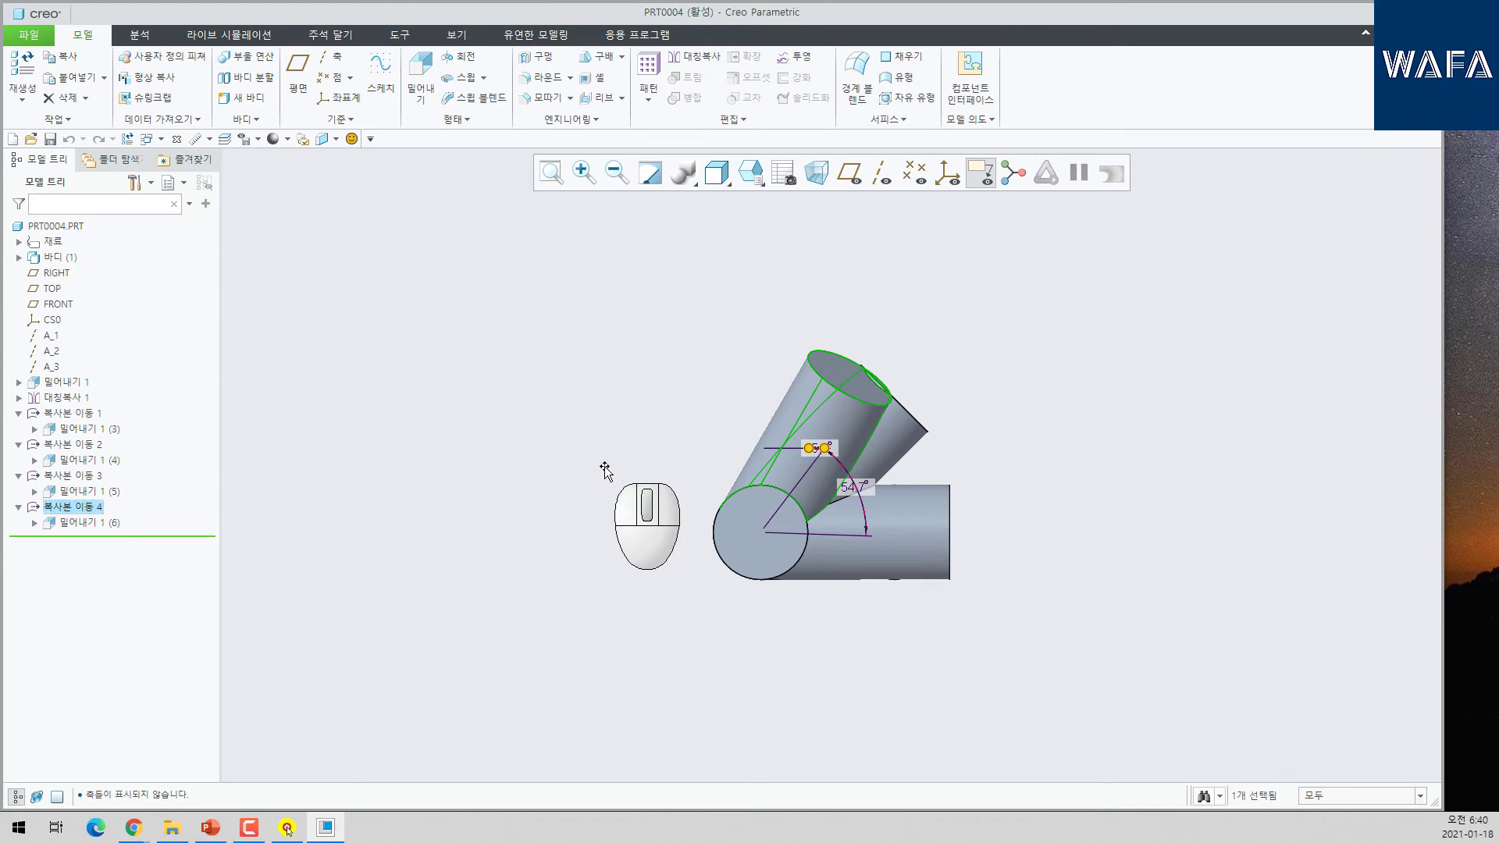
{"action": "key", "text": "ctrl+d"}
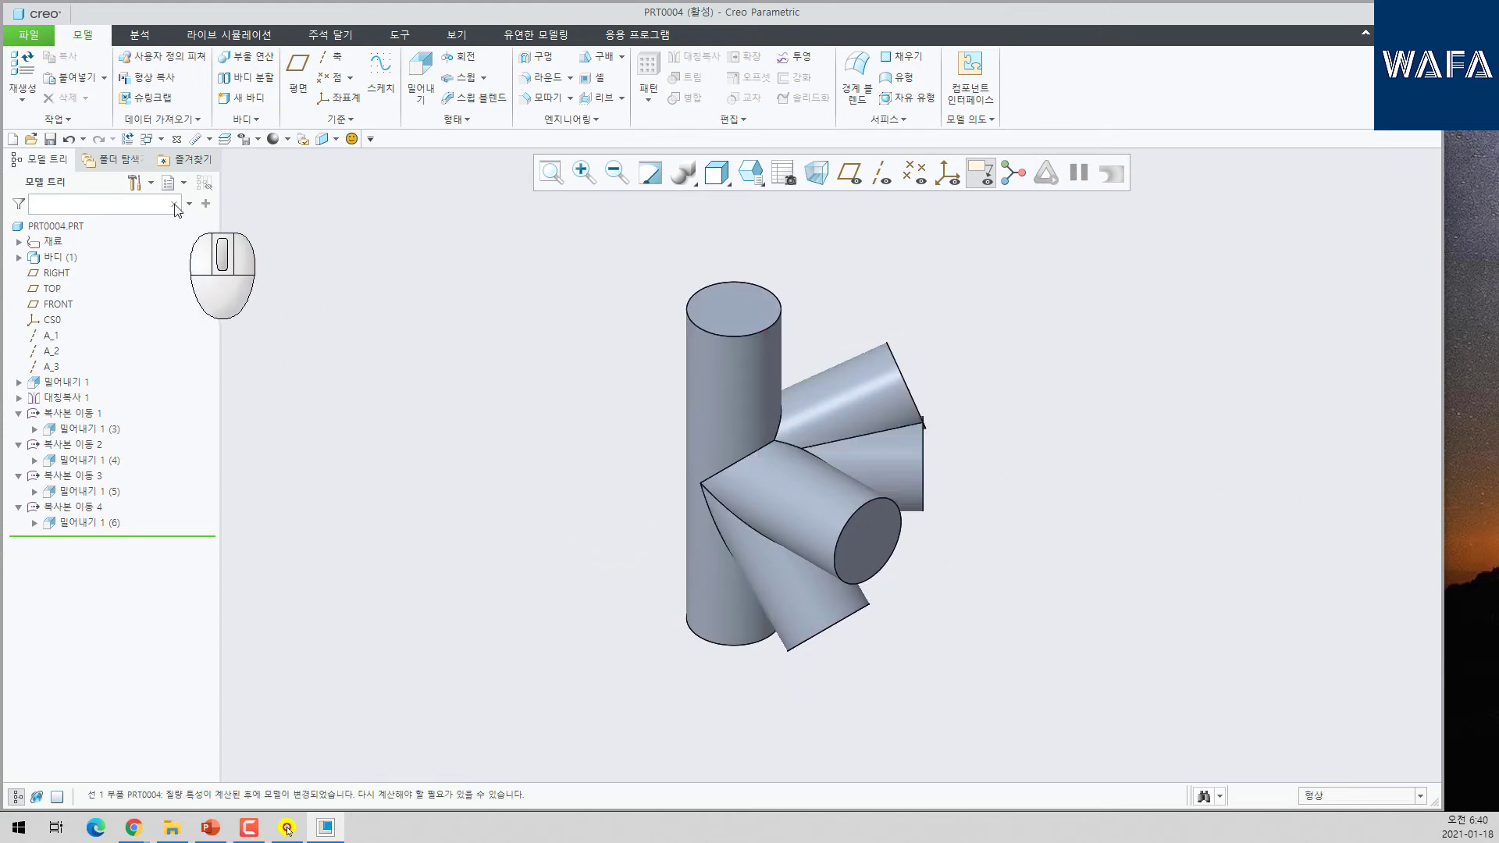
- Close the branched part, open a new empty part from the default template, and check the domed cap drawing on slide 19 in PowerPoint
{"action": "left_click", "coordinate": [177, 139]}
{"action": "left_click", "coordinate": [202, 70]}
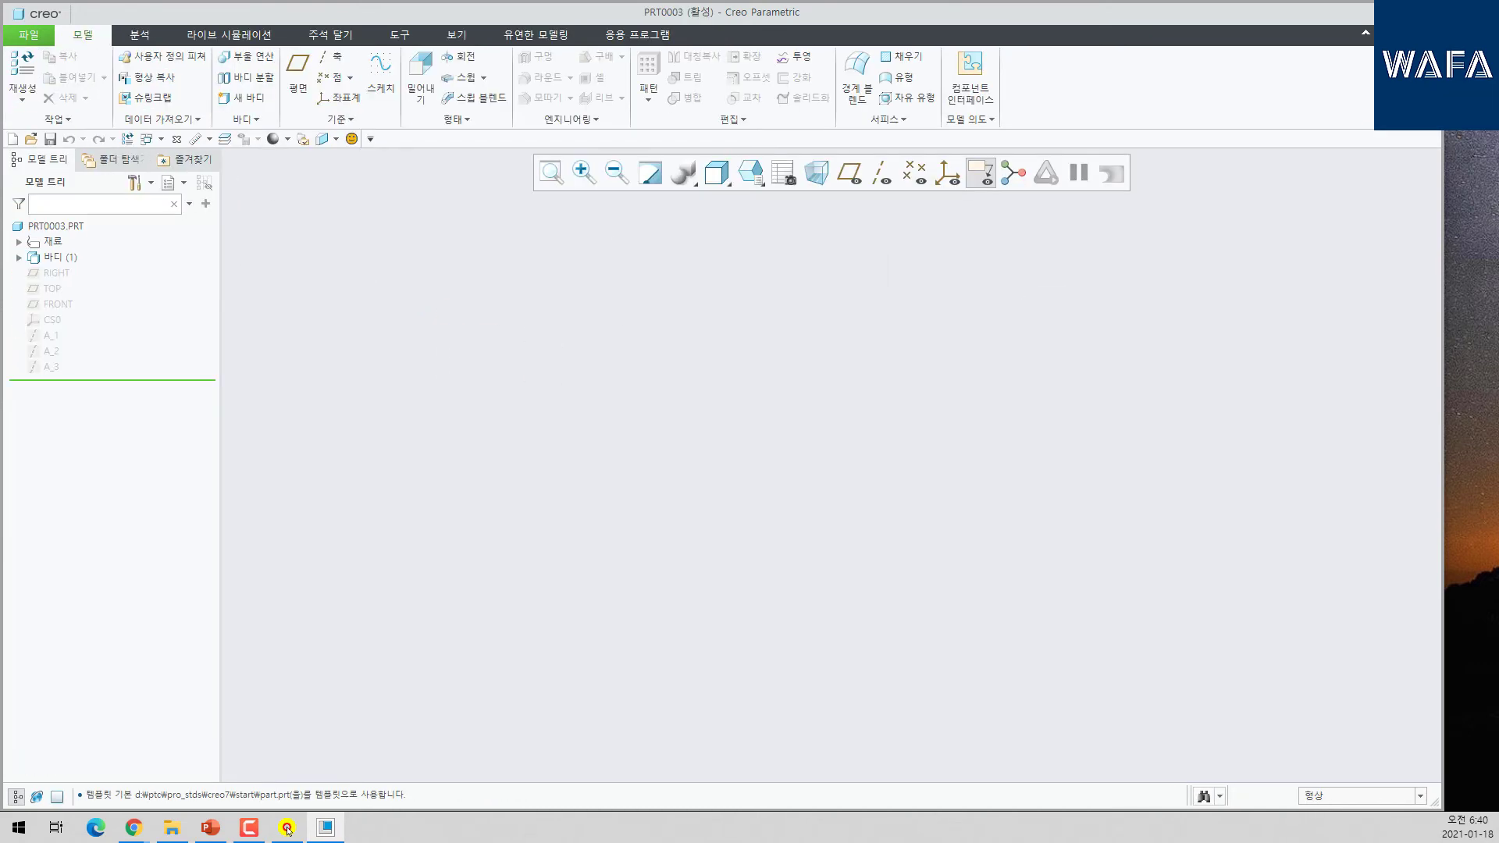
{"action": "left_click_drag", "start_coordinate": [1498, 81], "coordinate": [1026, 55]}
{"action": "left_click", "coordinate": [1306, 54]}
{"action": "scroll", "coordinate": [820, 468], "scroll_direction": "down", "scroll_amount": 1}
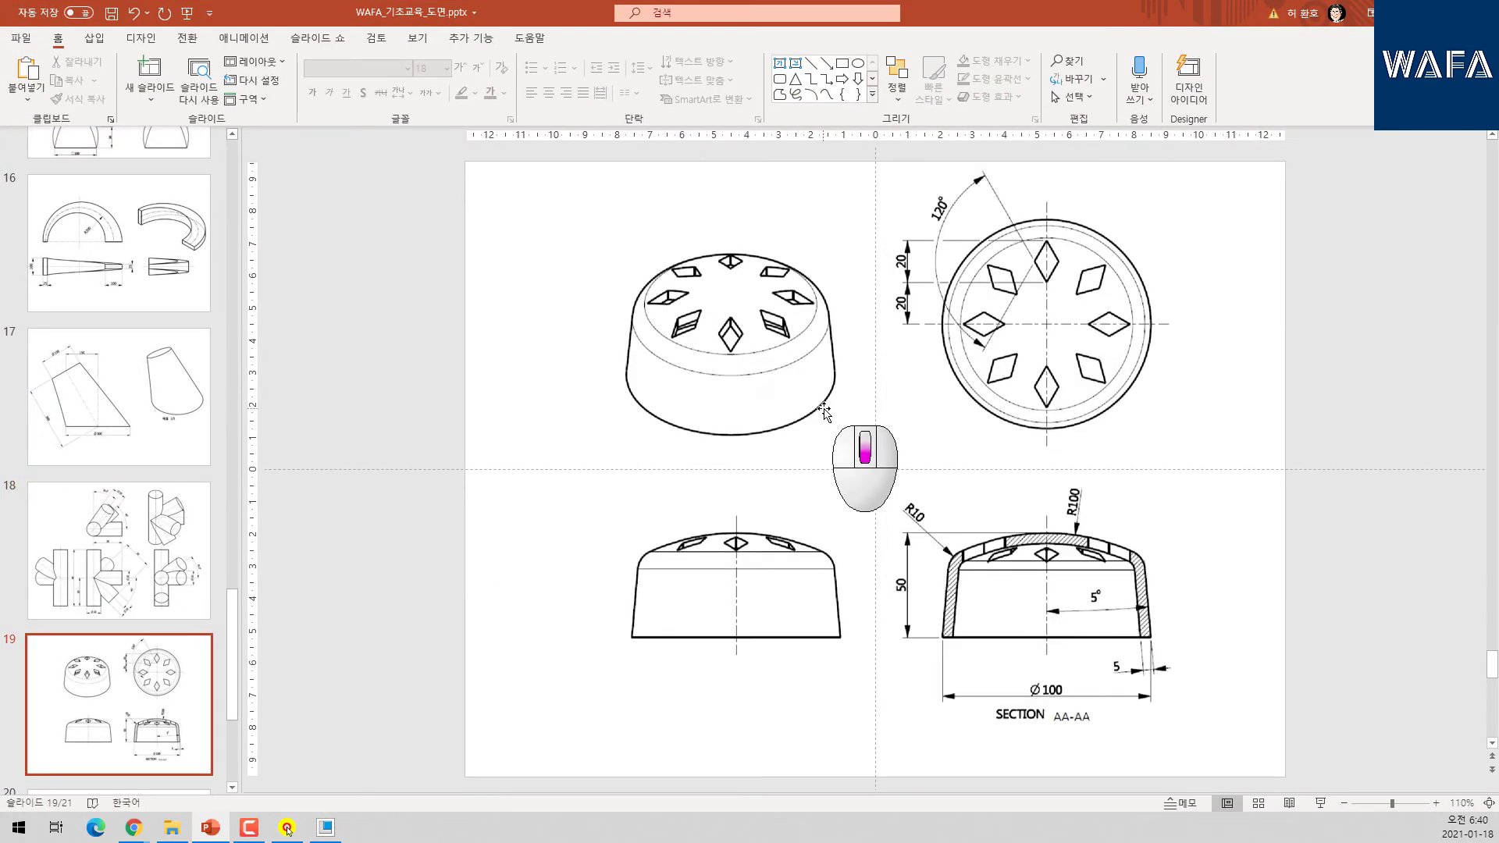
{"action": "double_click", "coordinate": [545, 16]}
{"action": "left_click", "coordinate": [288, 829]}
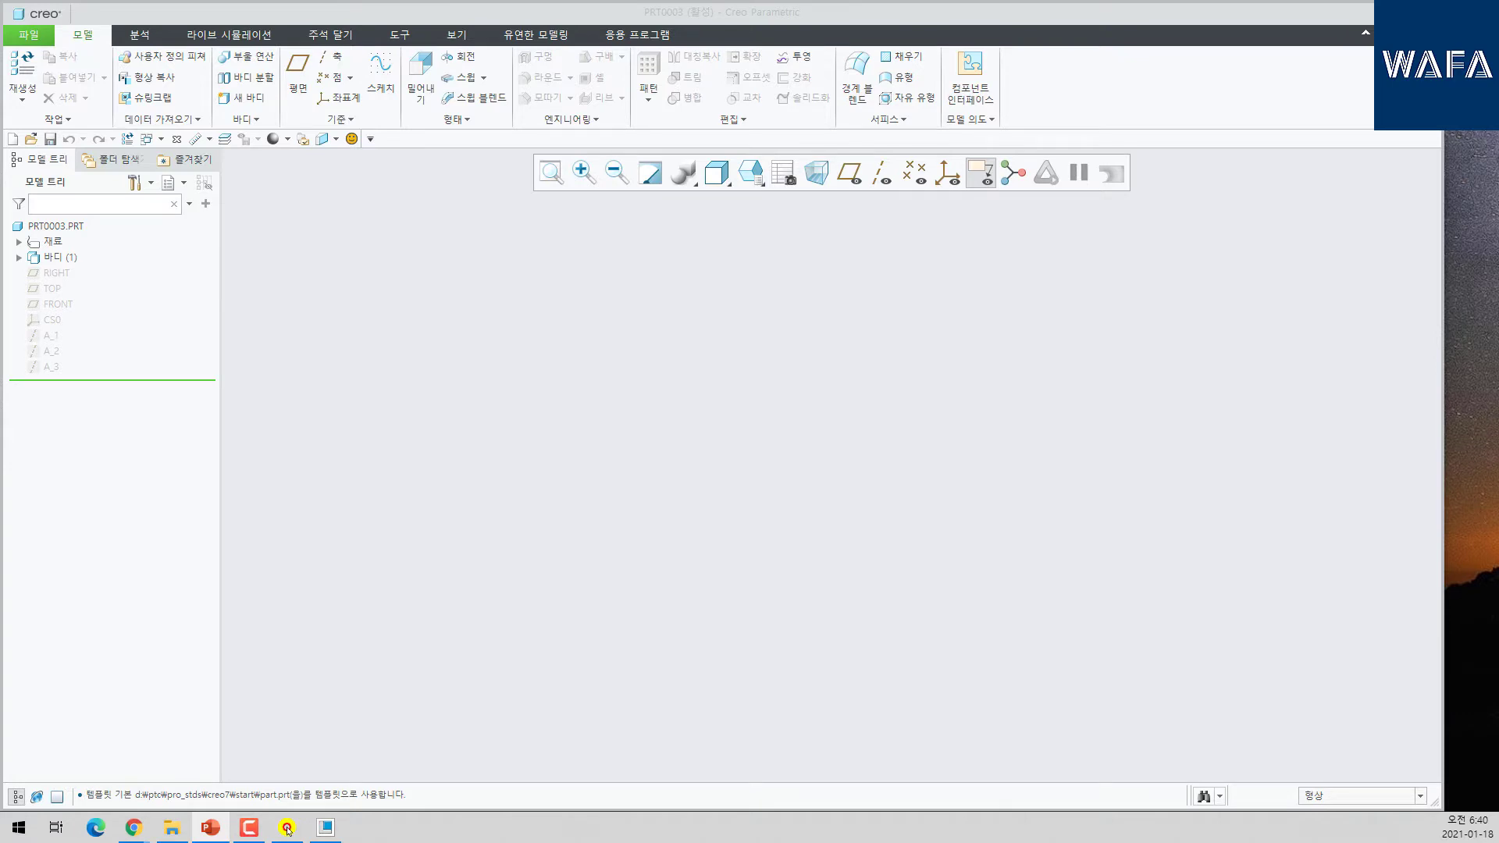
{"action": "left_click", "coordinate": [519, 383]}
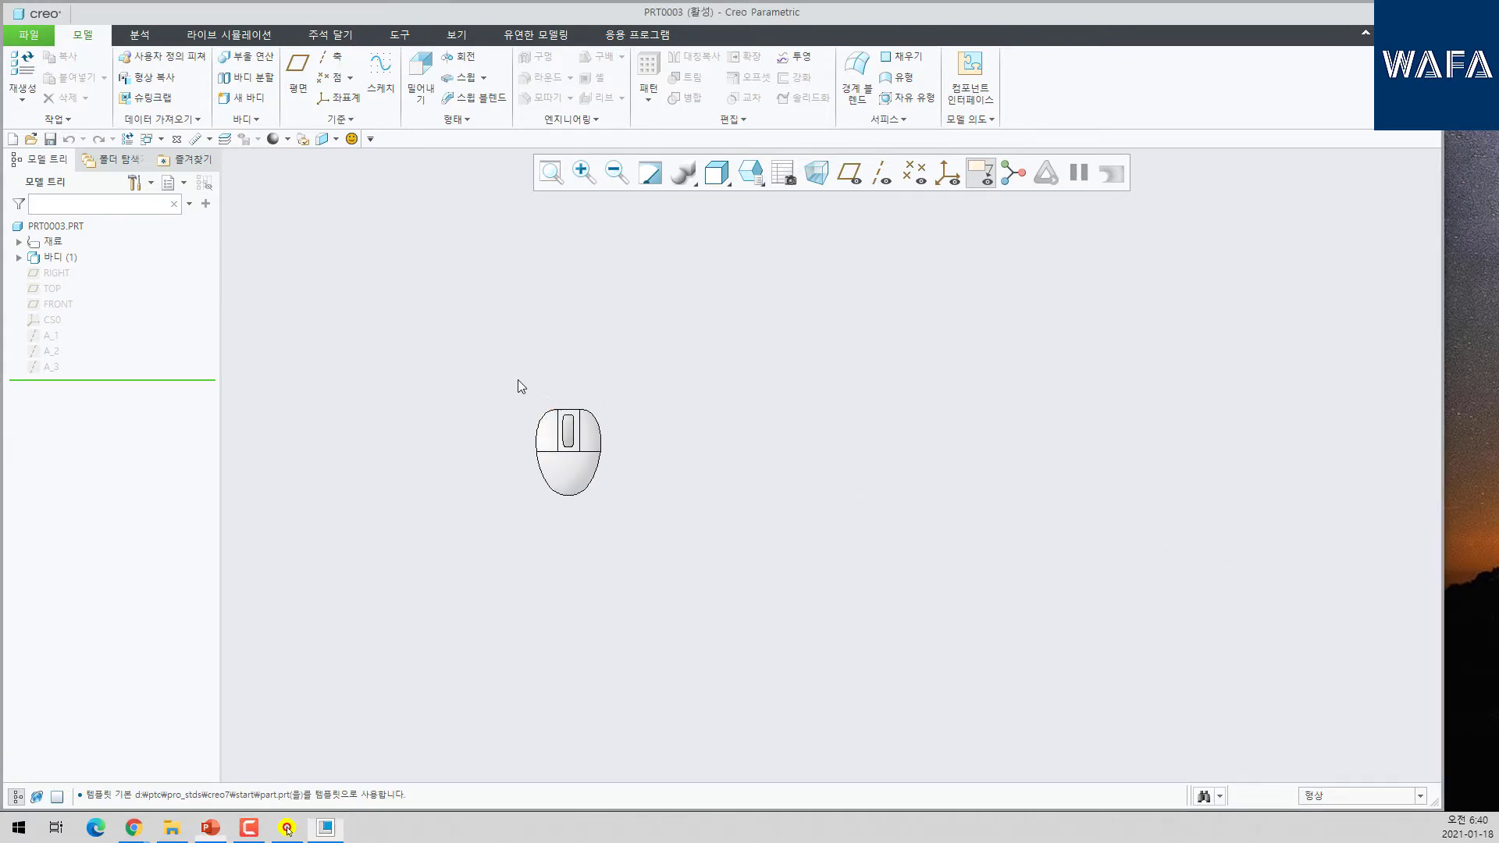
- Start a Revolve feature on the FRONT plane and sketch a datum centerline along the vertical reference as its axis
{"action": "left_click", "coordinate": [461, 57]}
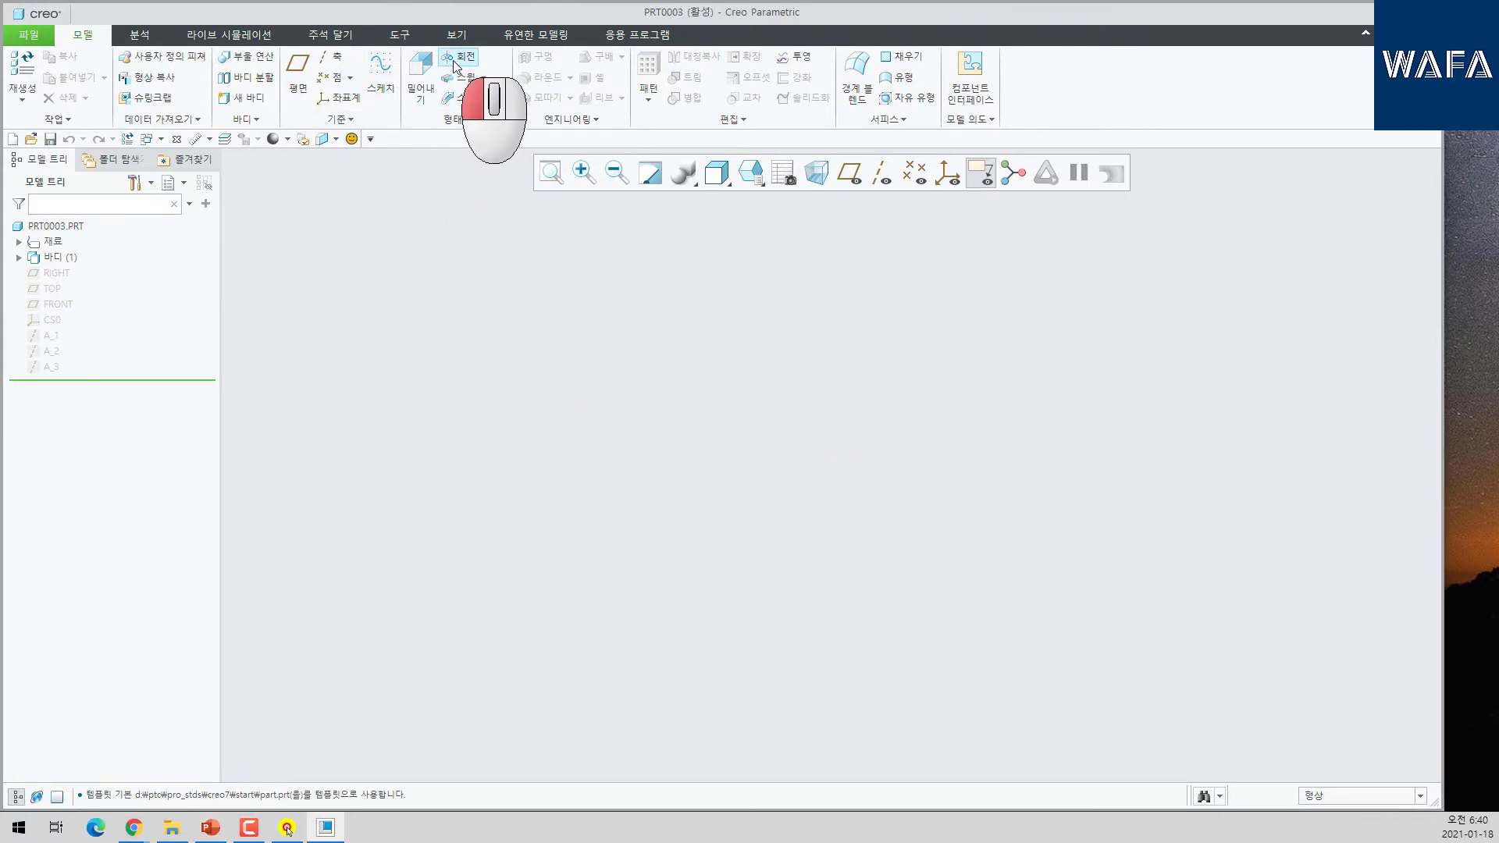
{"action": "left_click", "coordinate": [58, 304]}
{"action": "scroll", "coordinate": [869, 414], "scroll_direction": "down", "scroll_amount": 5}
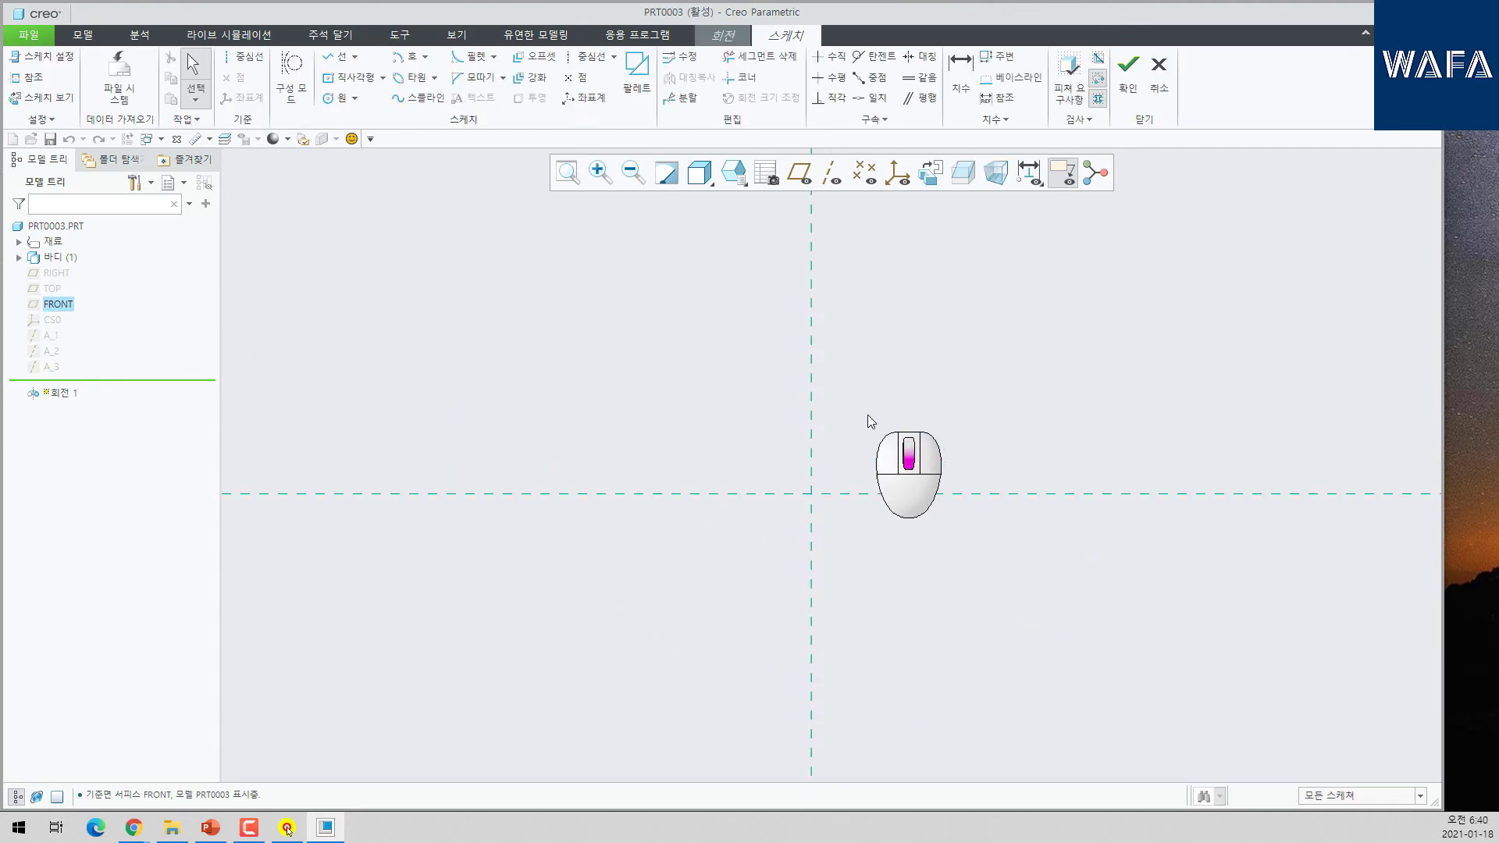
{"action": "left_click", "coordinate": [244, 56]}
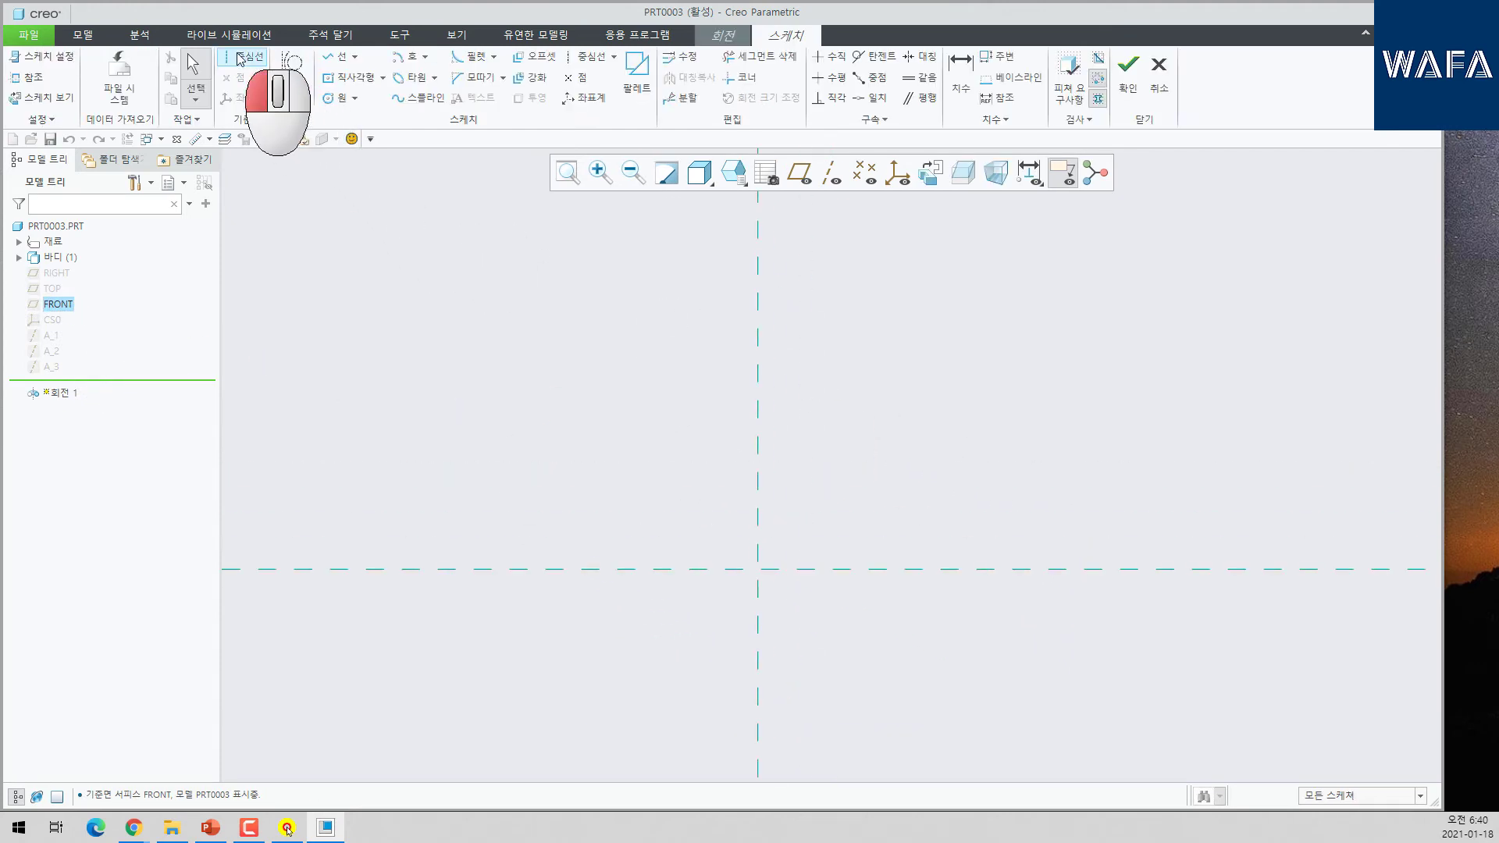
{"action": "left_click", "coordinate": [759, 301]}
{"action": "left_click", "coordinate": [759, 560]}
{"action": "middle_click", "coordinate": [964, 385]}
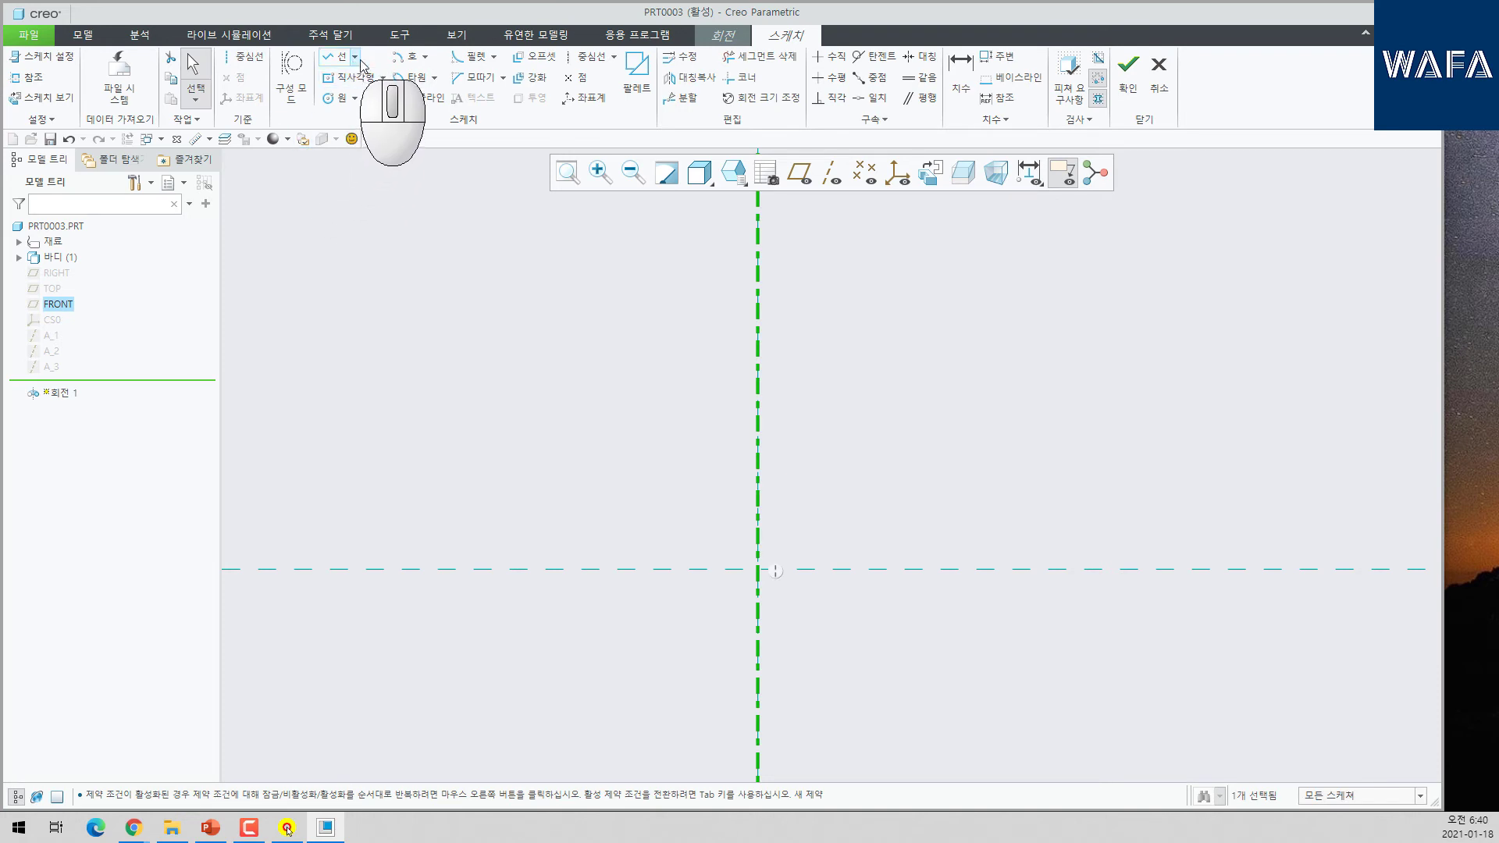
- Sketch the dome arc of about R152, centered on the axis below the horizontal reference and starting on the axis
{"action": "left_click", "coordinate": [409, 57]}
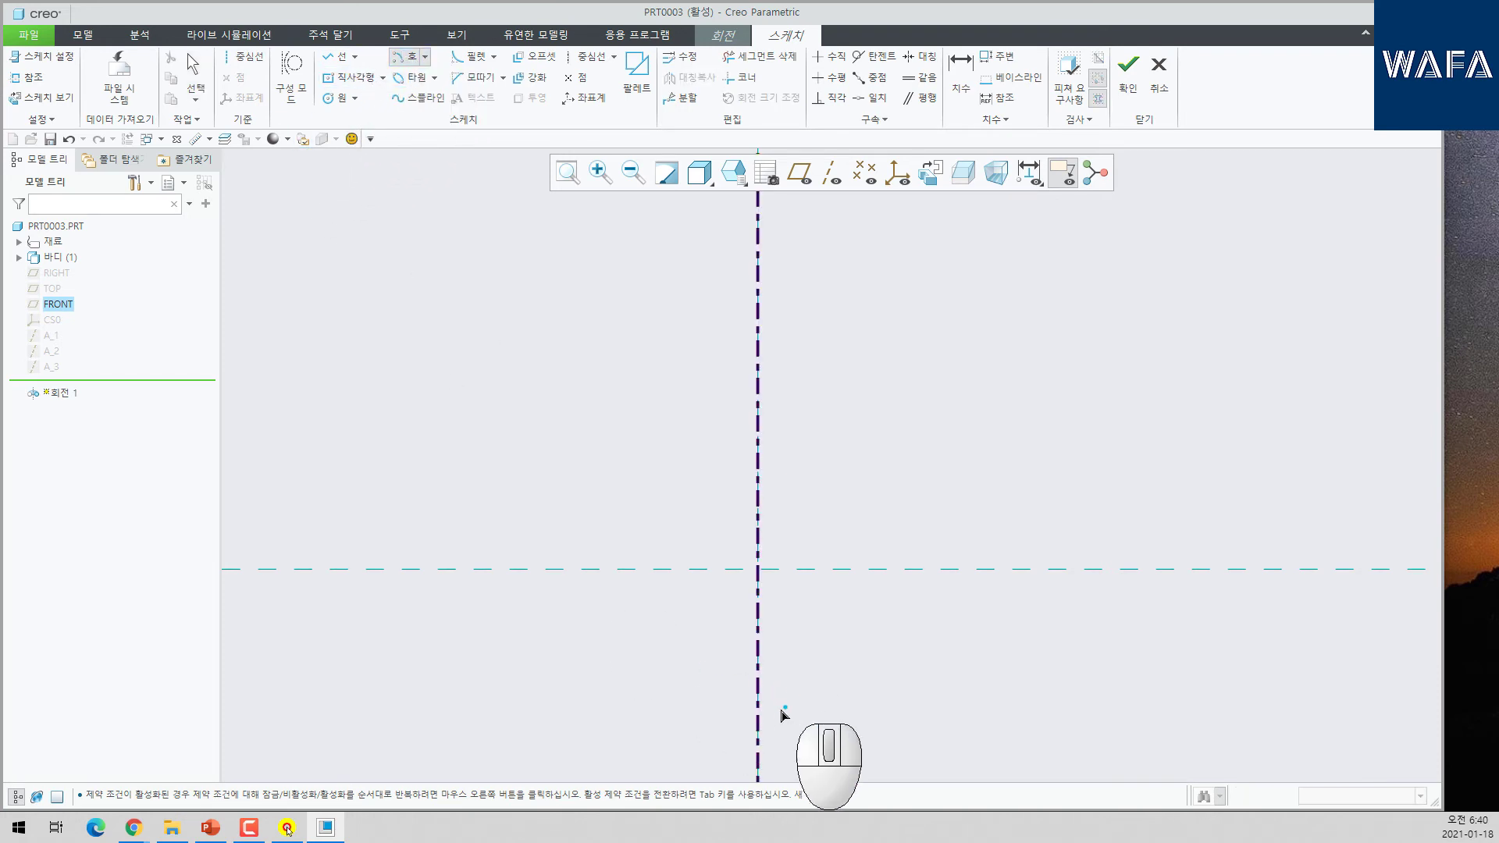
{"action": "left_click", "coordinate": [759, 734]}
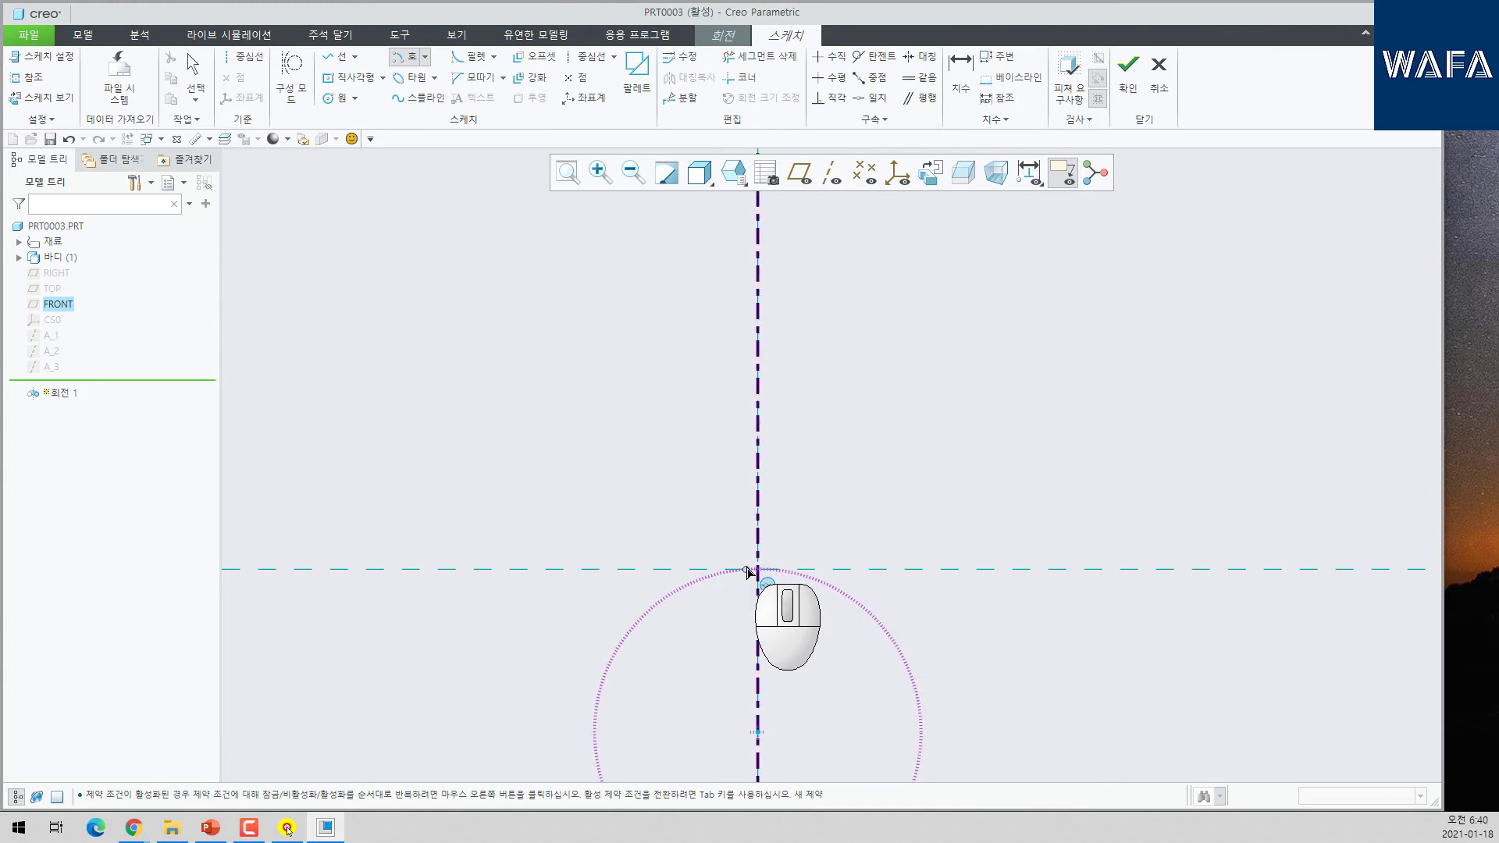
{"action": "left_click", "coordinate": [759, 272]}
{"action": "left_click", "coordinate": [1006, 382]}
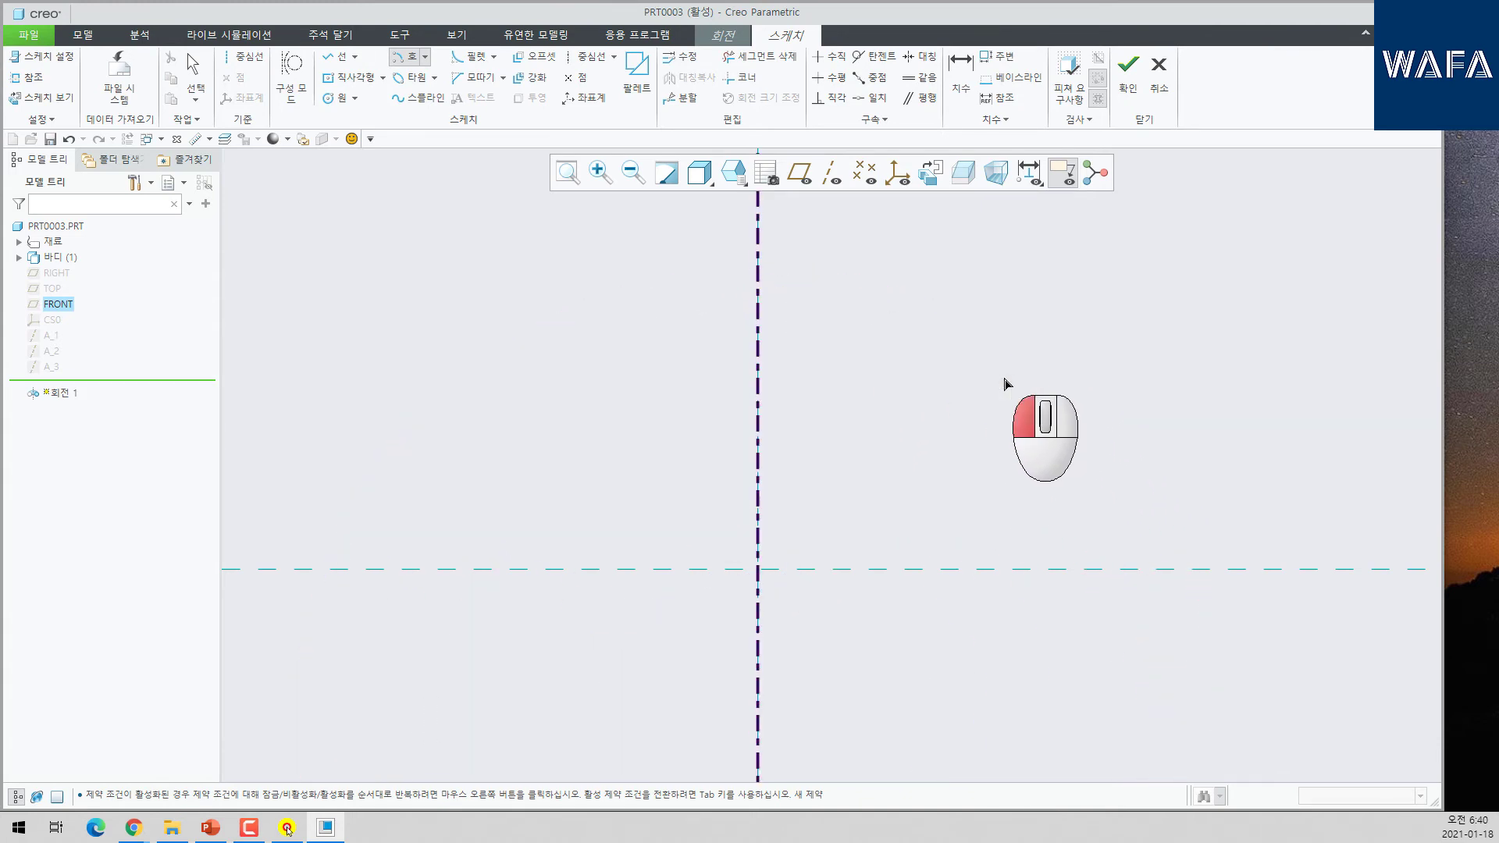
- Close the half profile with a slanted side line, a base line along the horizontal reference and a line up the axis
{"action": "left_click", "coordinate": [338, 57]}
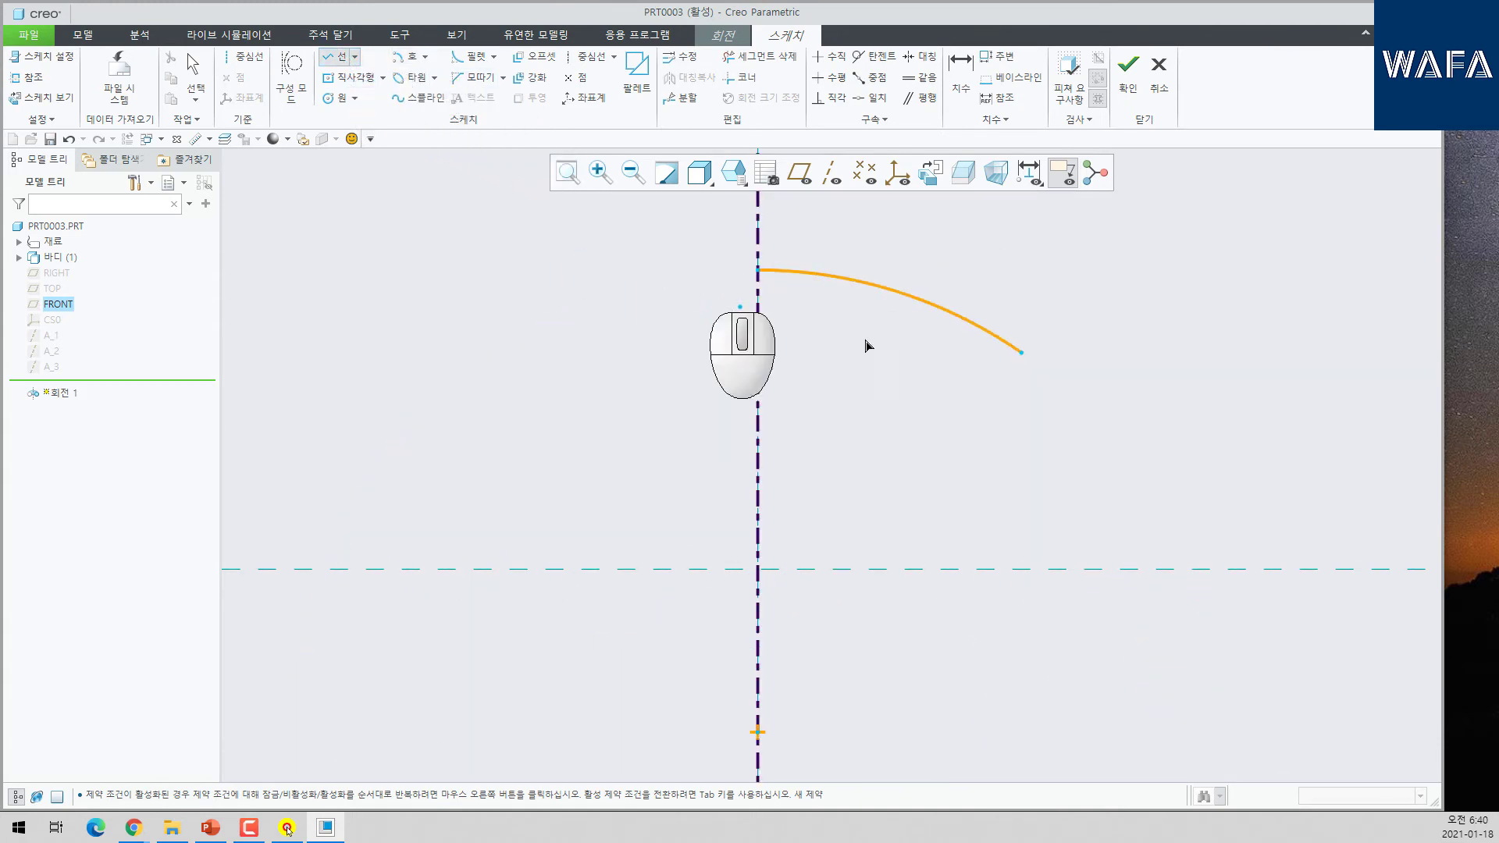
{"action": "left_click", "coordinate": [1022, 353]}
{"action": "left_click", "coordinate": [1036, 569]}
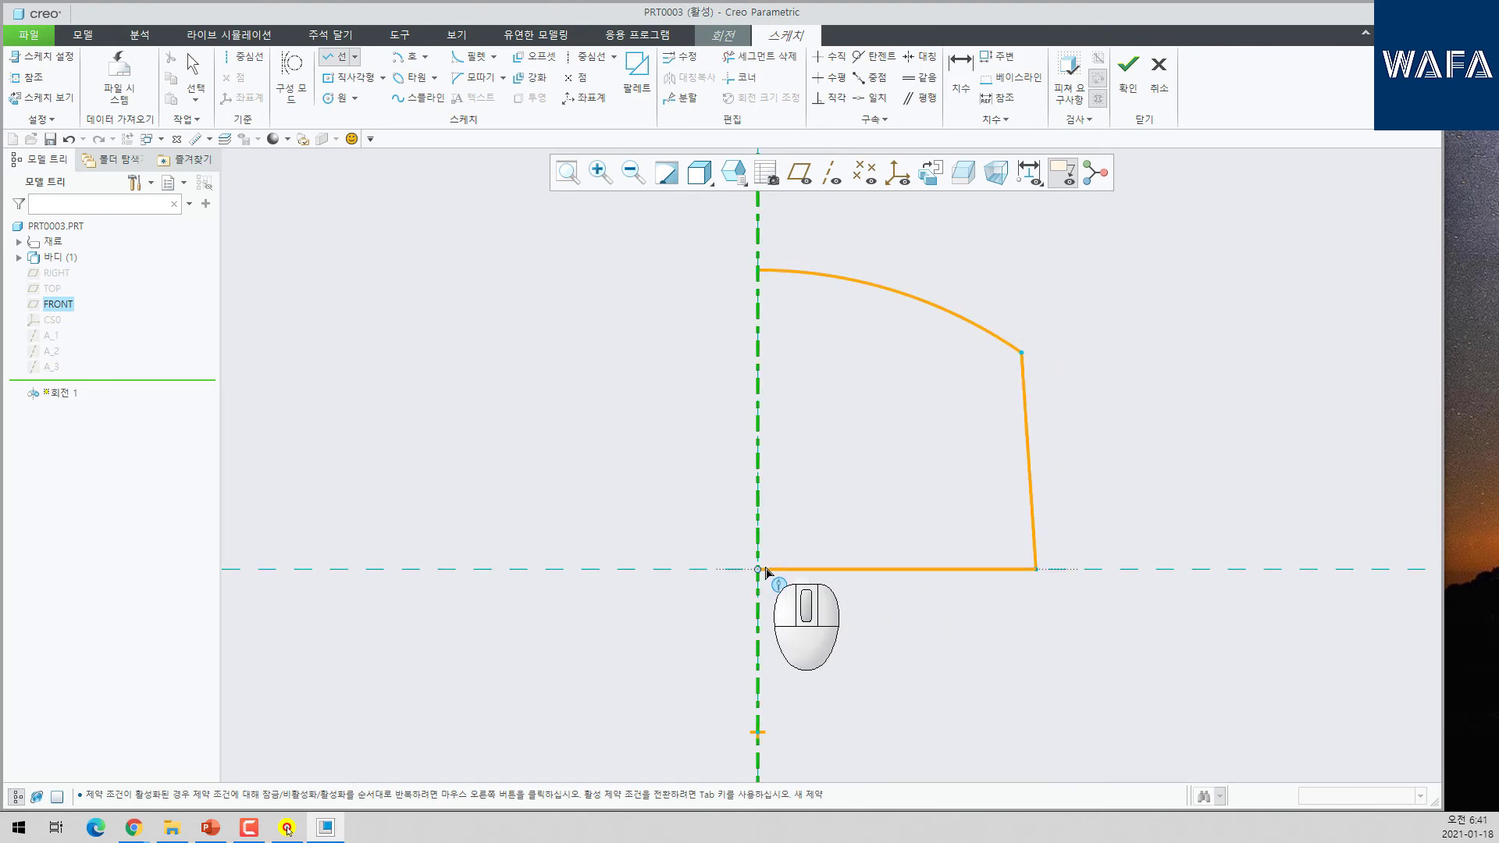
{"action": "left_click", "coordinate": [757, 570]}
{"action": "left_click", "coordinate": [758, 271]}
{"action": "middle_click", "coordinate": [1059, 475]}
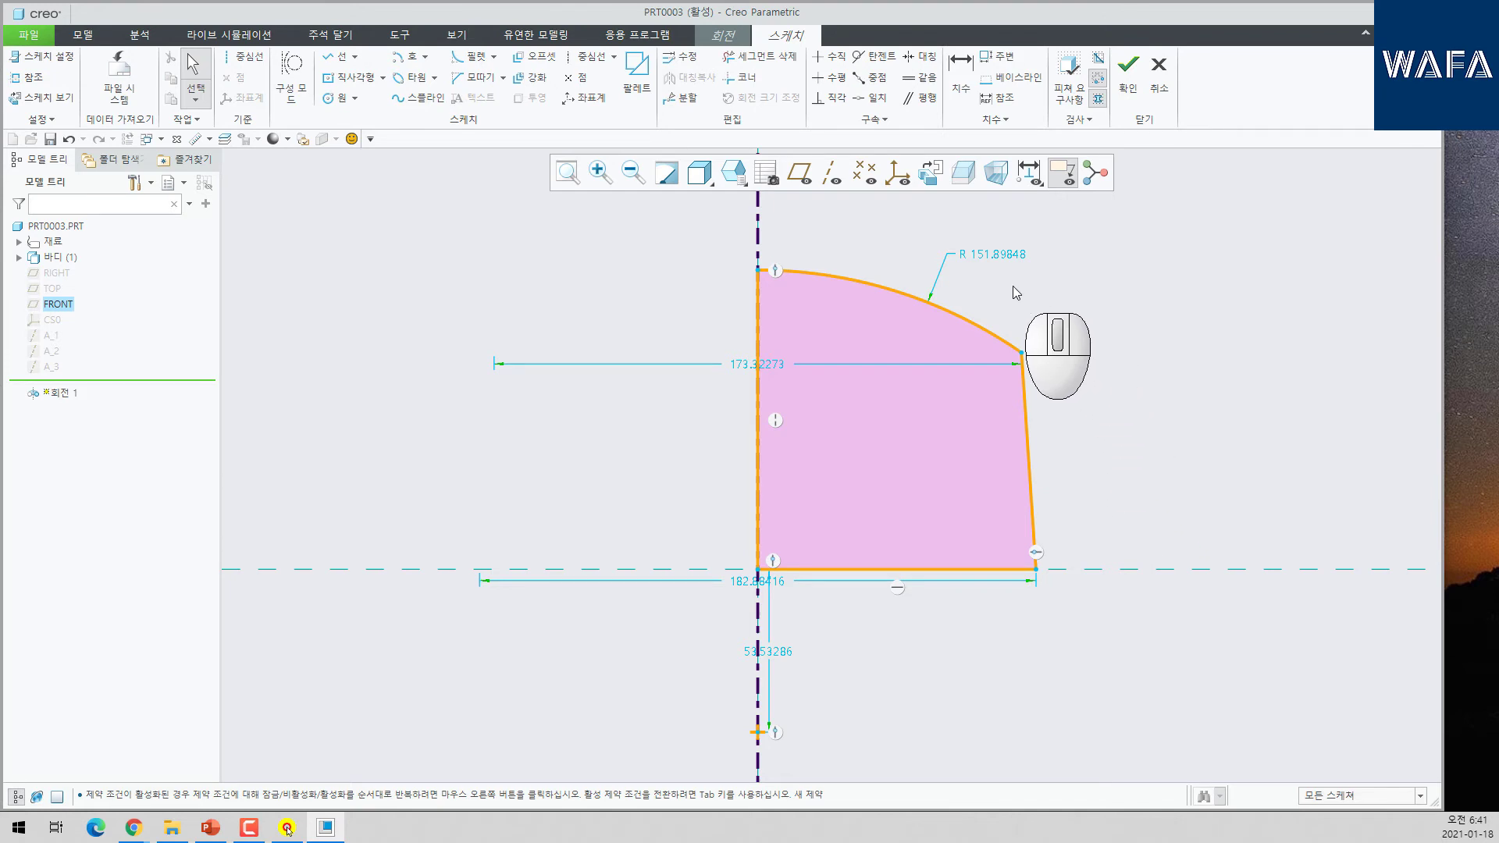
- Dimension the angle between the slanted side line and the vertical axis line as 5 degrees
{"action": "left_click", "coordinate": [961, 79]}
{"action": "left_click", "coordinate": [1017, 501]}
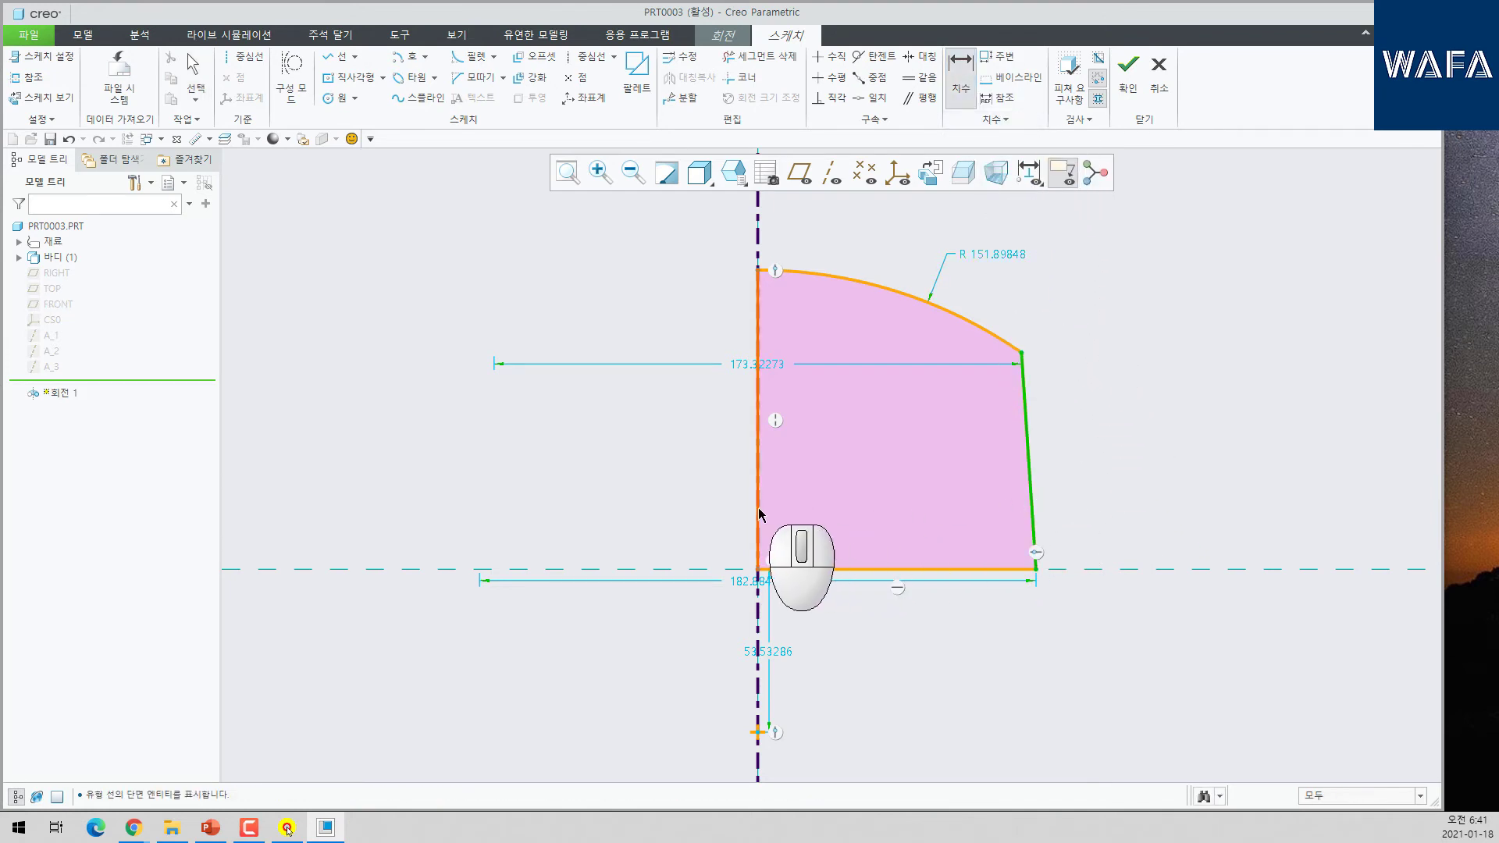
{"action": "left_click", "coordinate": [757, 426]}
{"action": "middle_click", "coordinate": [871, 500]}
{"action": "key", "text": "Return"}
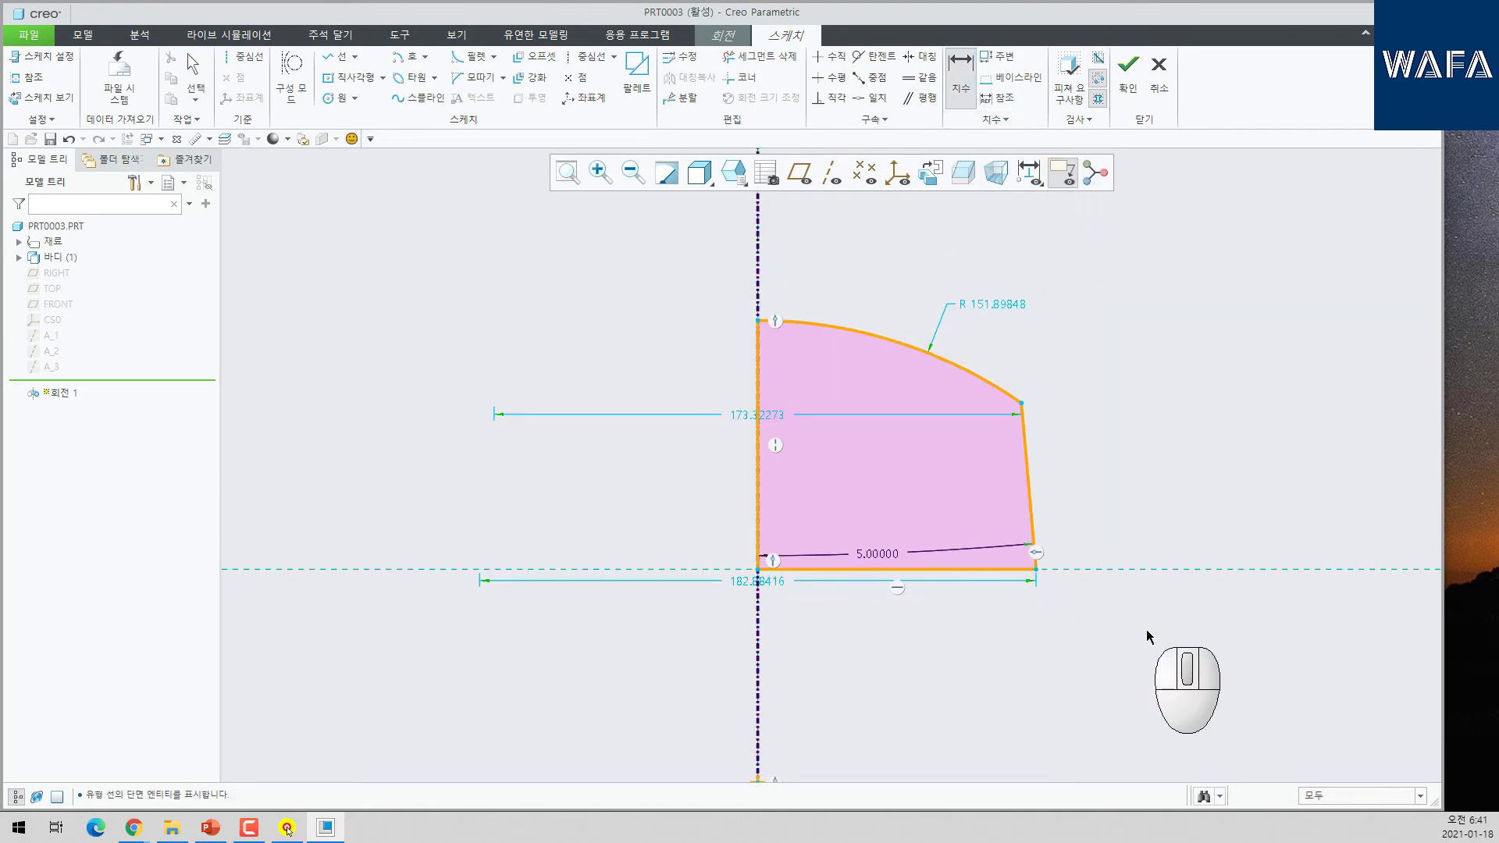
{"action": "middle_click", "coordinate": [899, 562]}
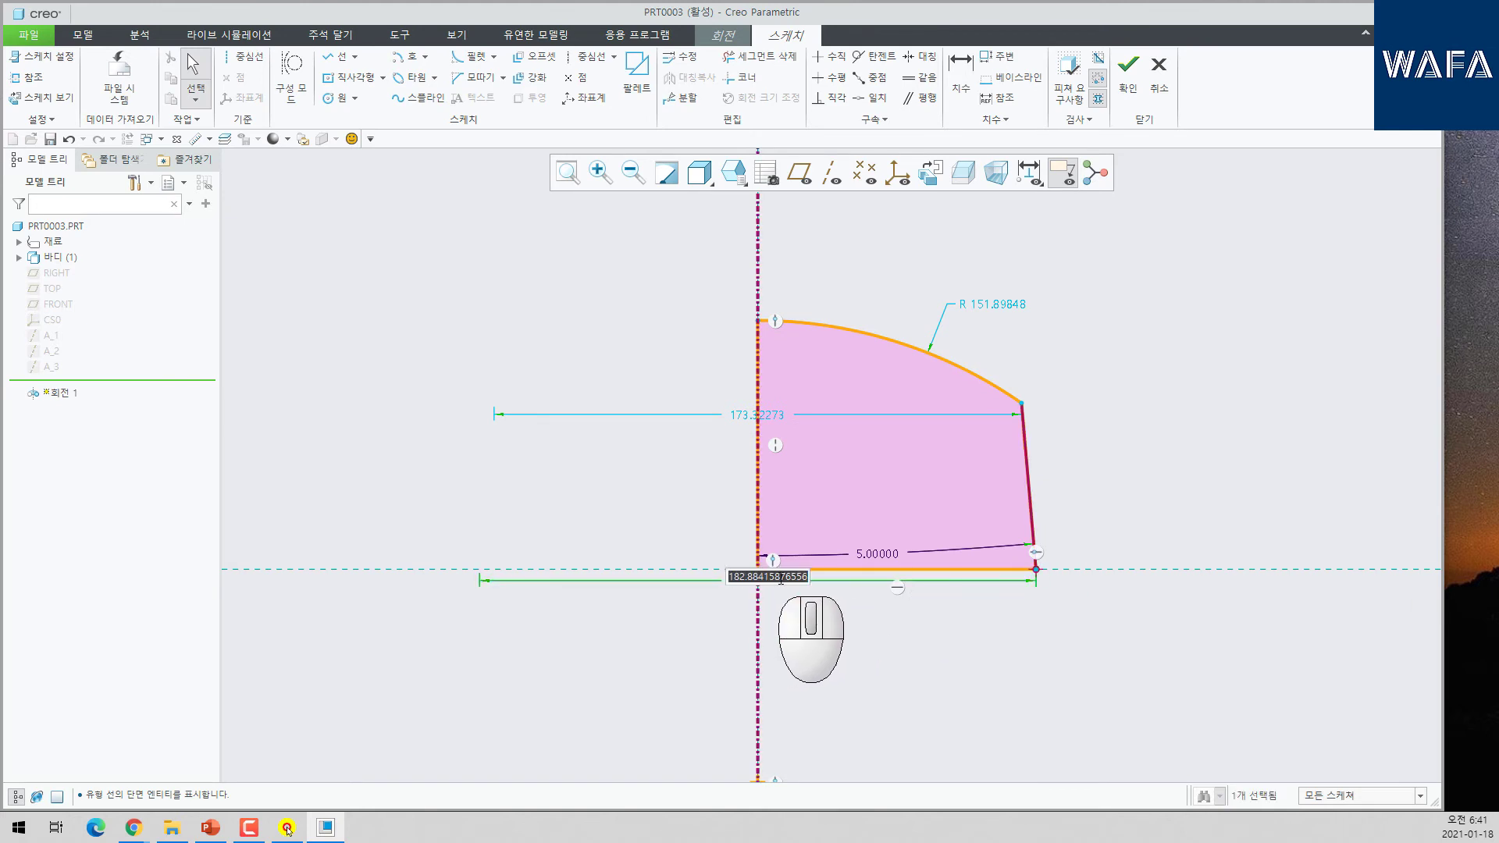
{"action": "middle_click", "coordinate": [966, 546]}
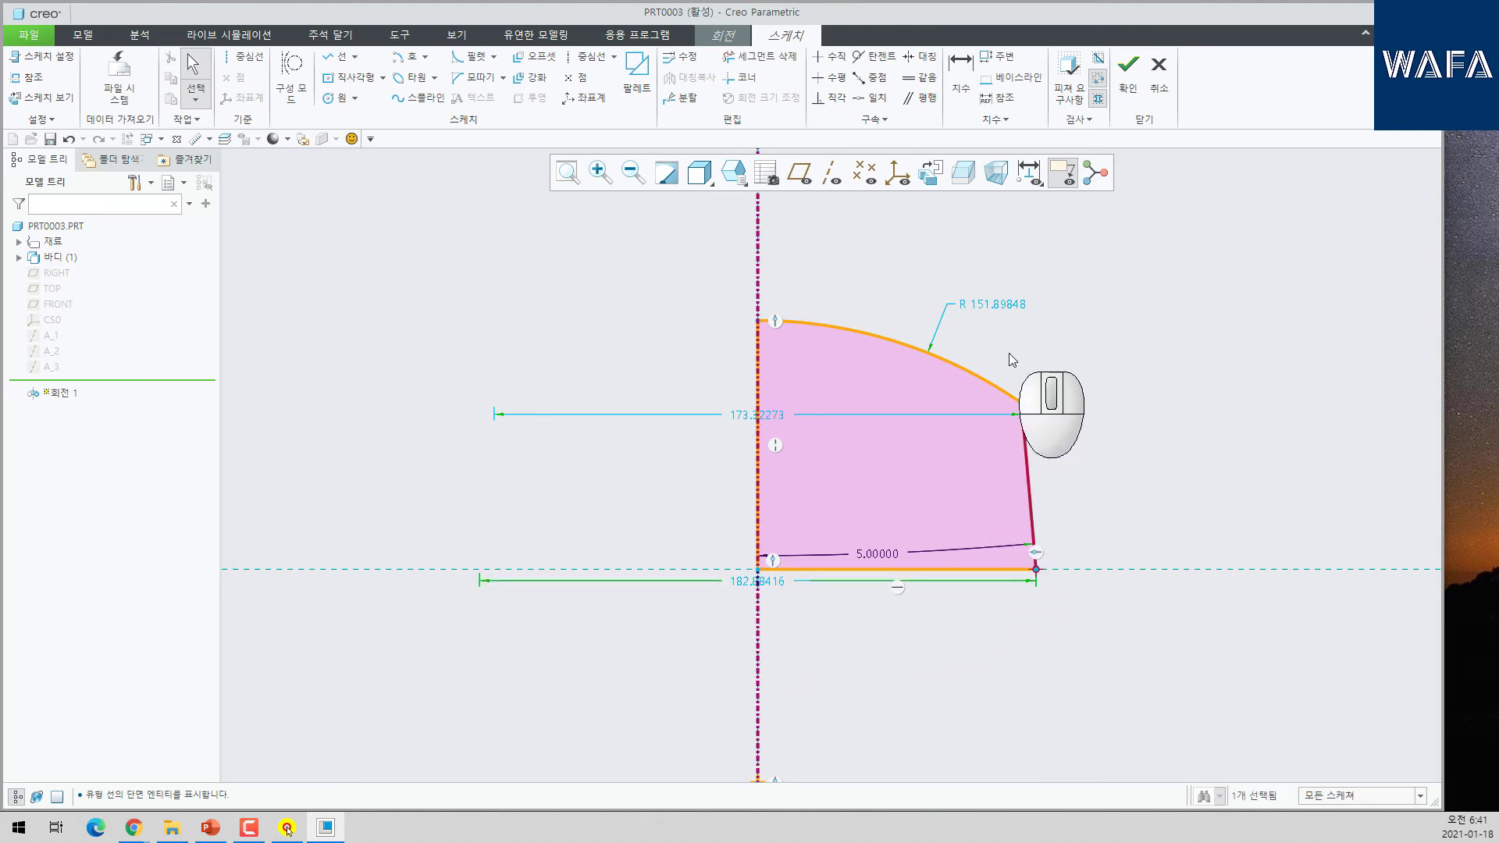
- Set the dome arc's radius to 100
{"action": "left_click", "coordinate": [990, 310]}
{"action": "type", "text": "100"}
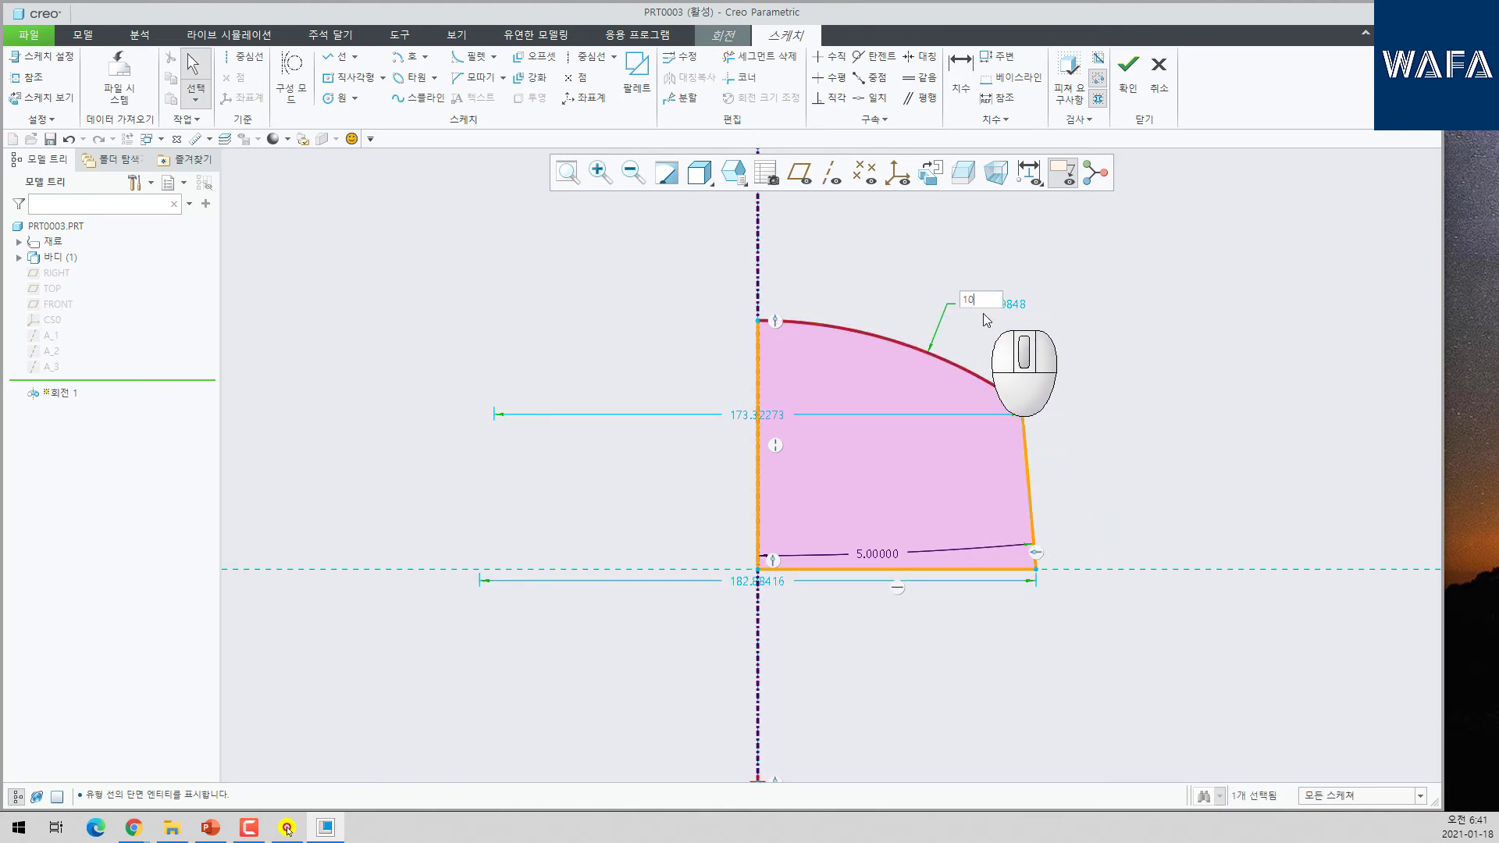
{"action": "key", "text": "Return"}
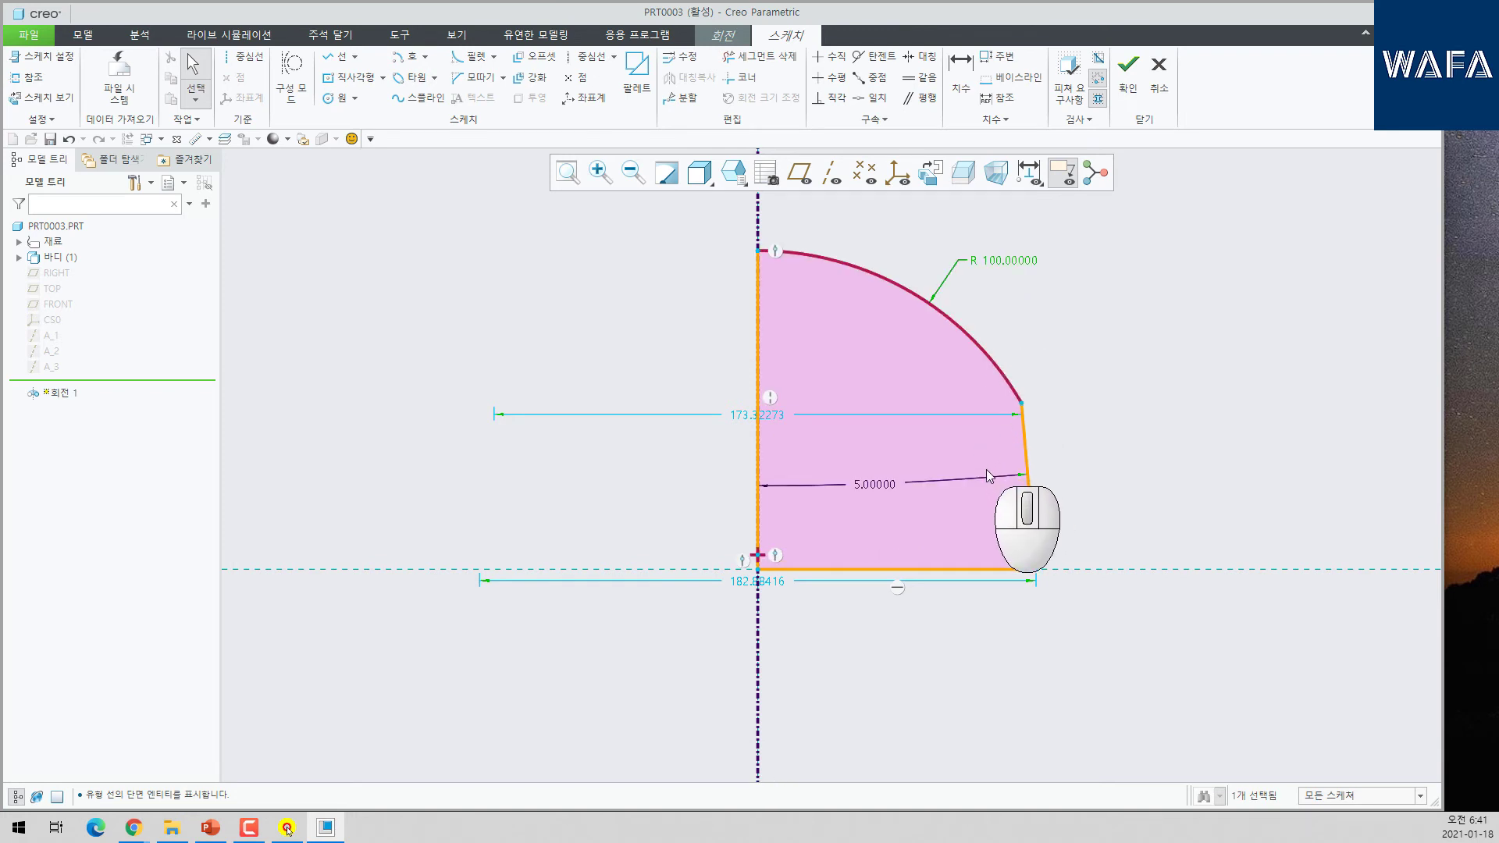
- Dimension the profile's overall height along the axis from the base to the top of the arc
{"action": "left_click", "coordinate": [960, 71]}
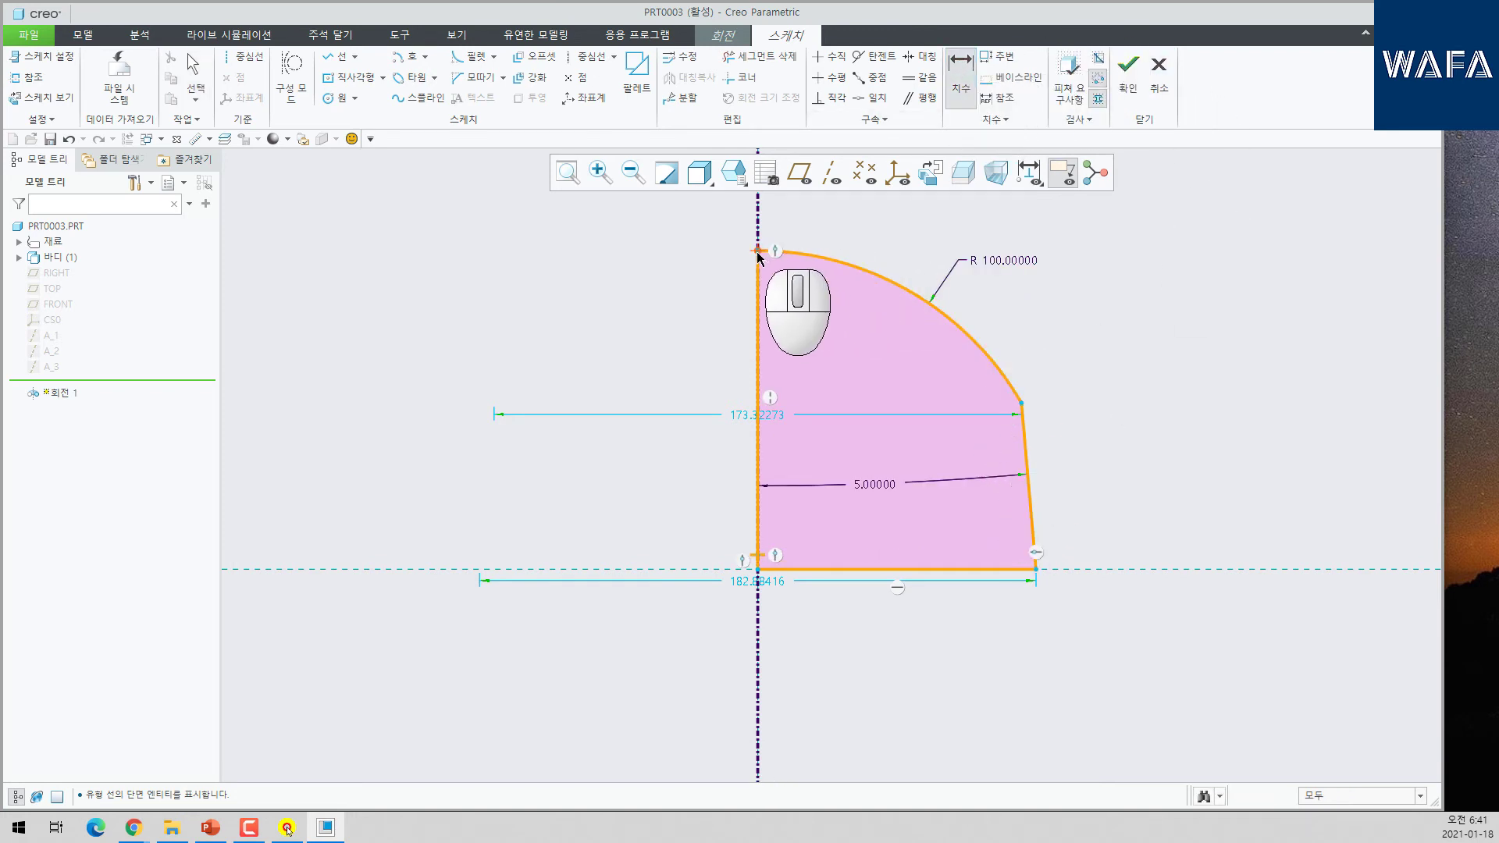
{"action": "left_click", "coordinate": [760, 257]}
{"action": "middle_click", "coordinate": [670, 311]}
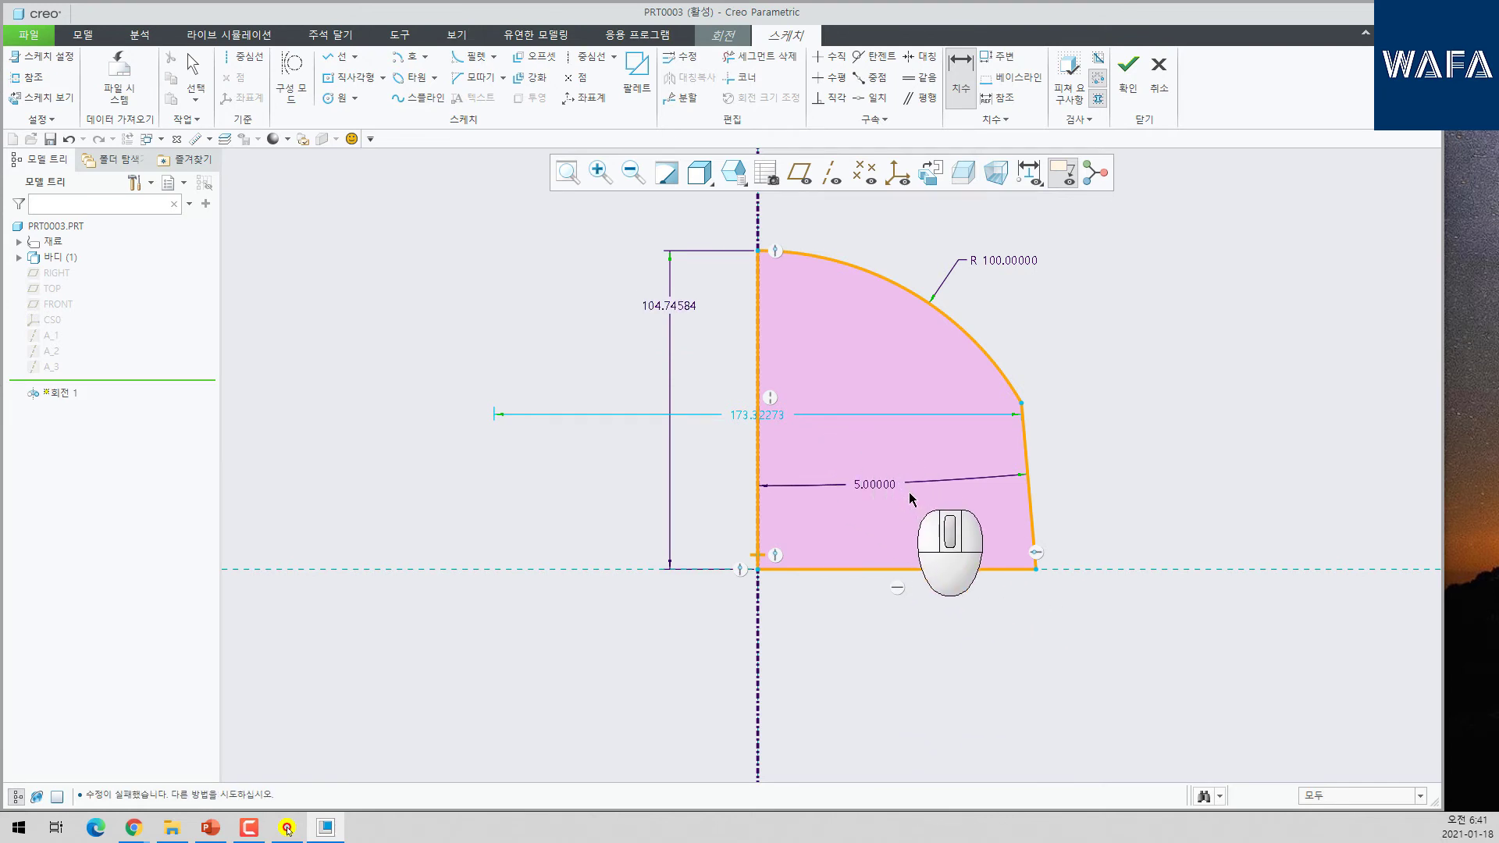
- Try to dimension the angle between the slanted side line and the base line
{"action": "left_click", "coordinate": [1029, 503]}
{"action": "left_click", "coordinate": [987, 569]}
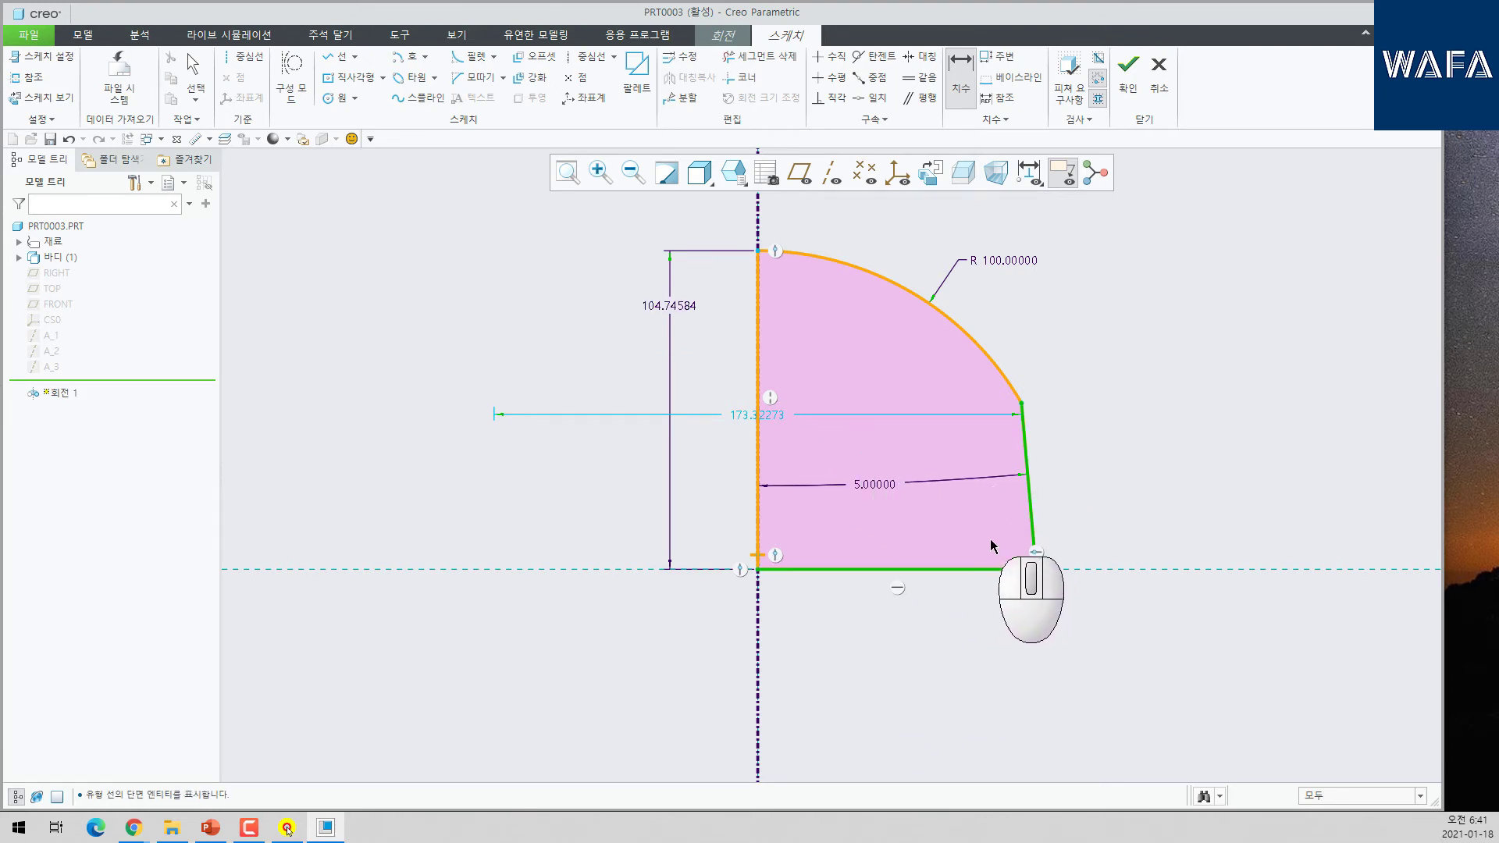
{"action": "middle_click", "coordinate": [990, 542]}
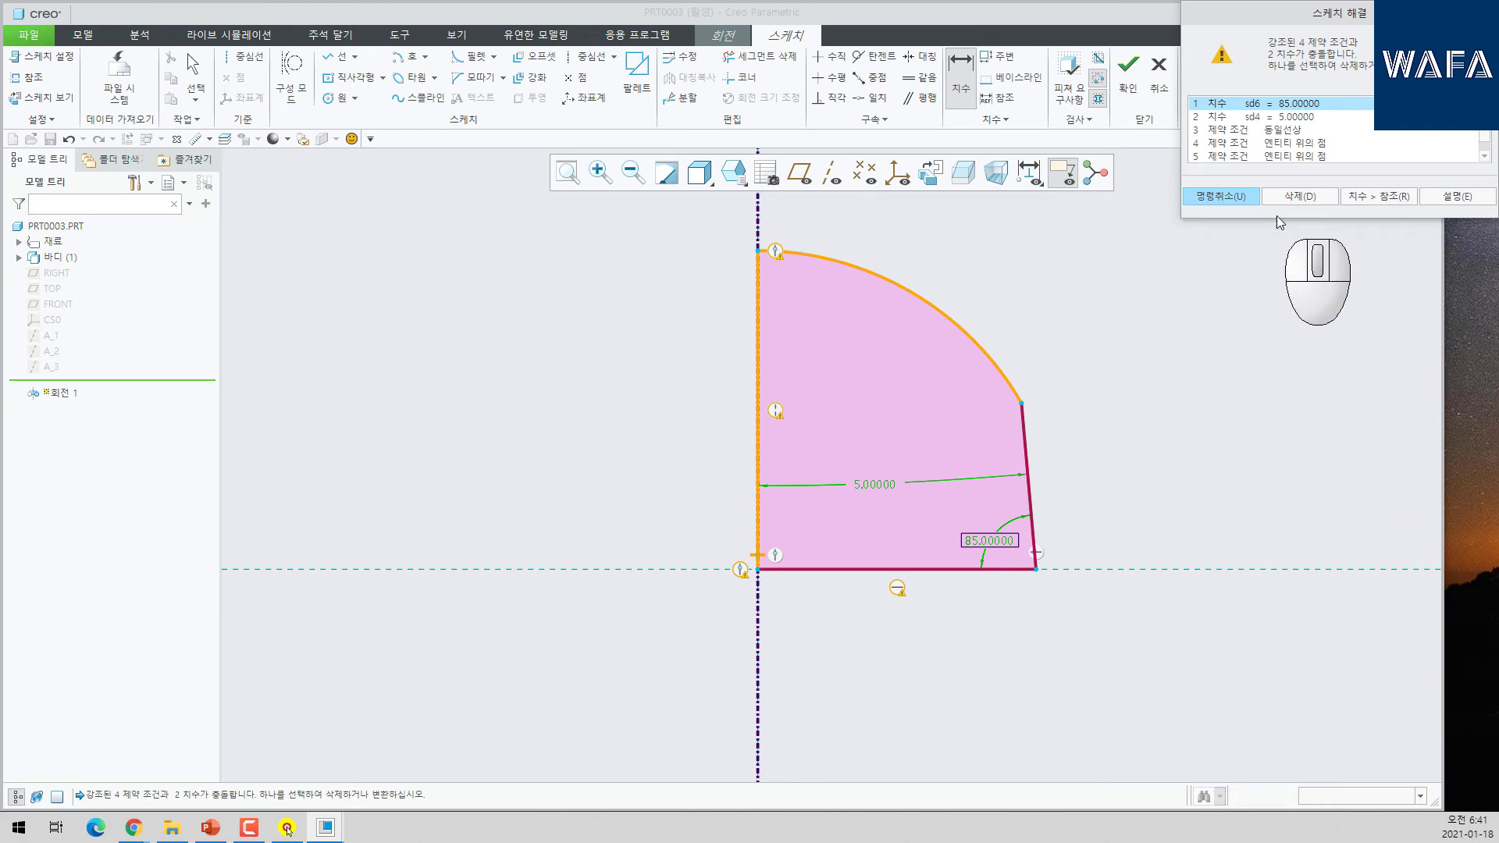
{"action": "left_click", "coordinate": [1221, 196]}
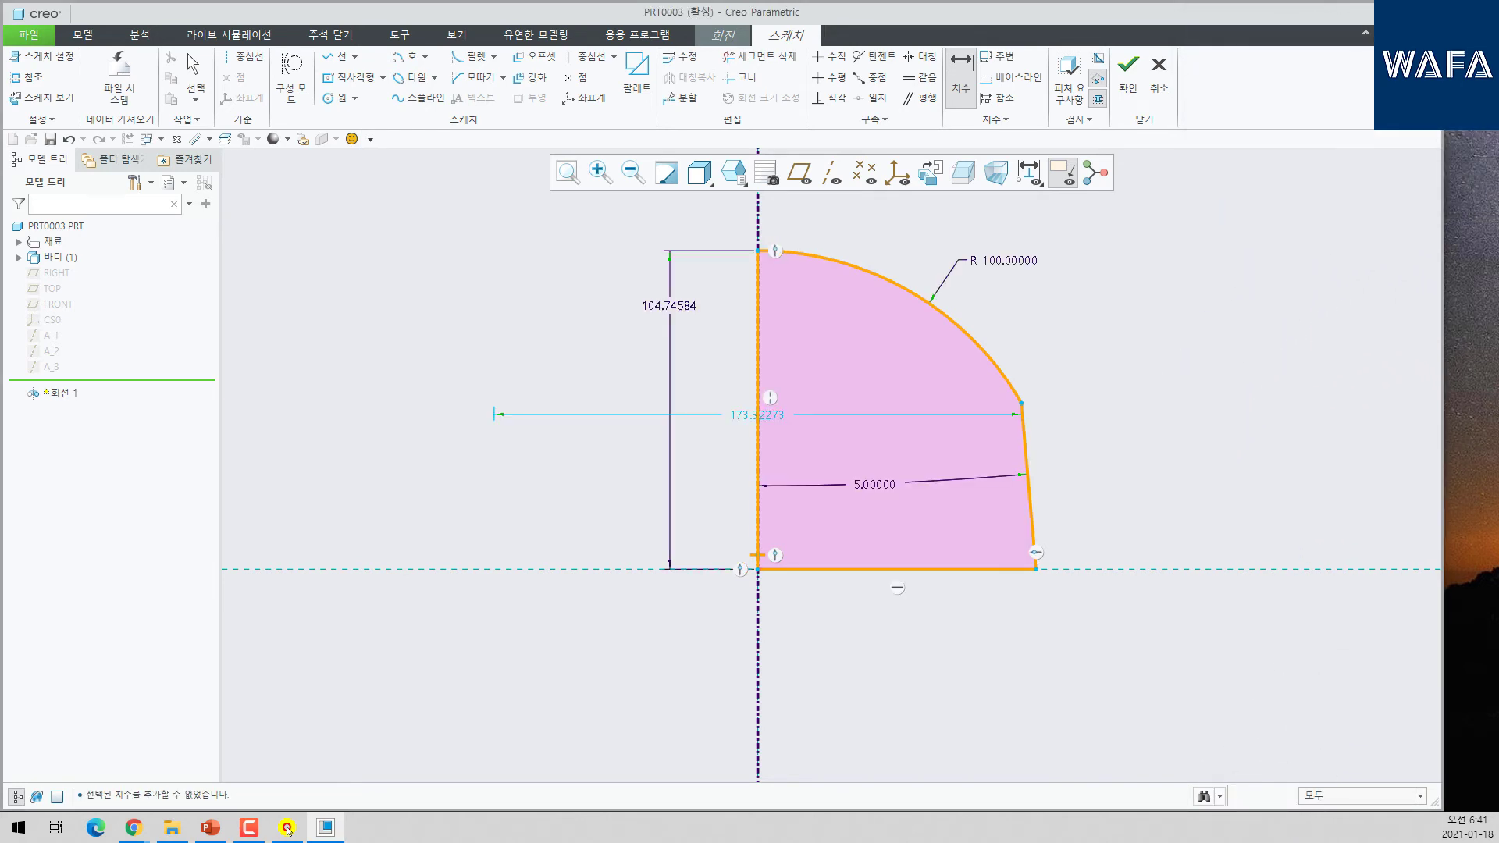
- Dimension the base corner about the centerline as a diameter of 100
{"action": "left_click", "coordinate": [287, 829]}
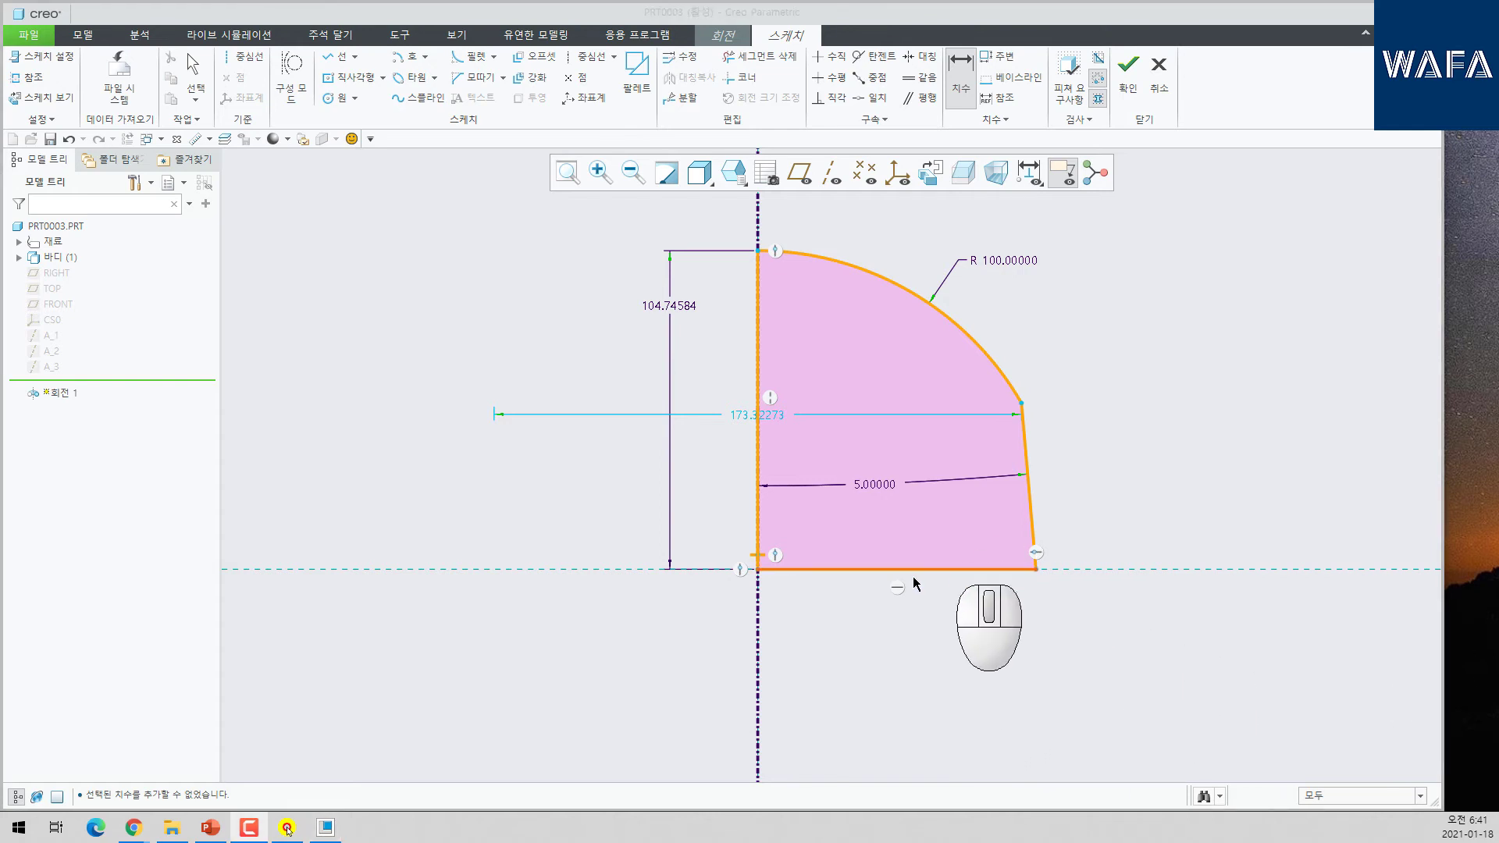
{"action": "left_click", "coordinate": [1039, 571]}
{"action": "left_click", "coordinate": [761, 659]}
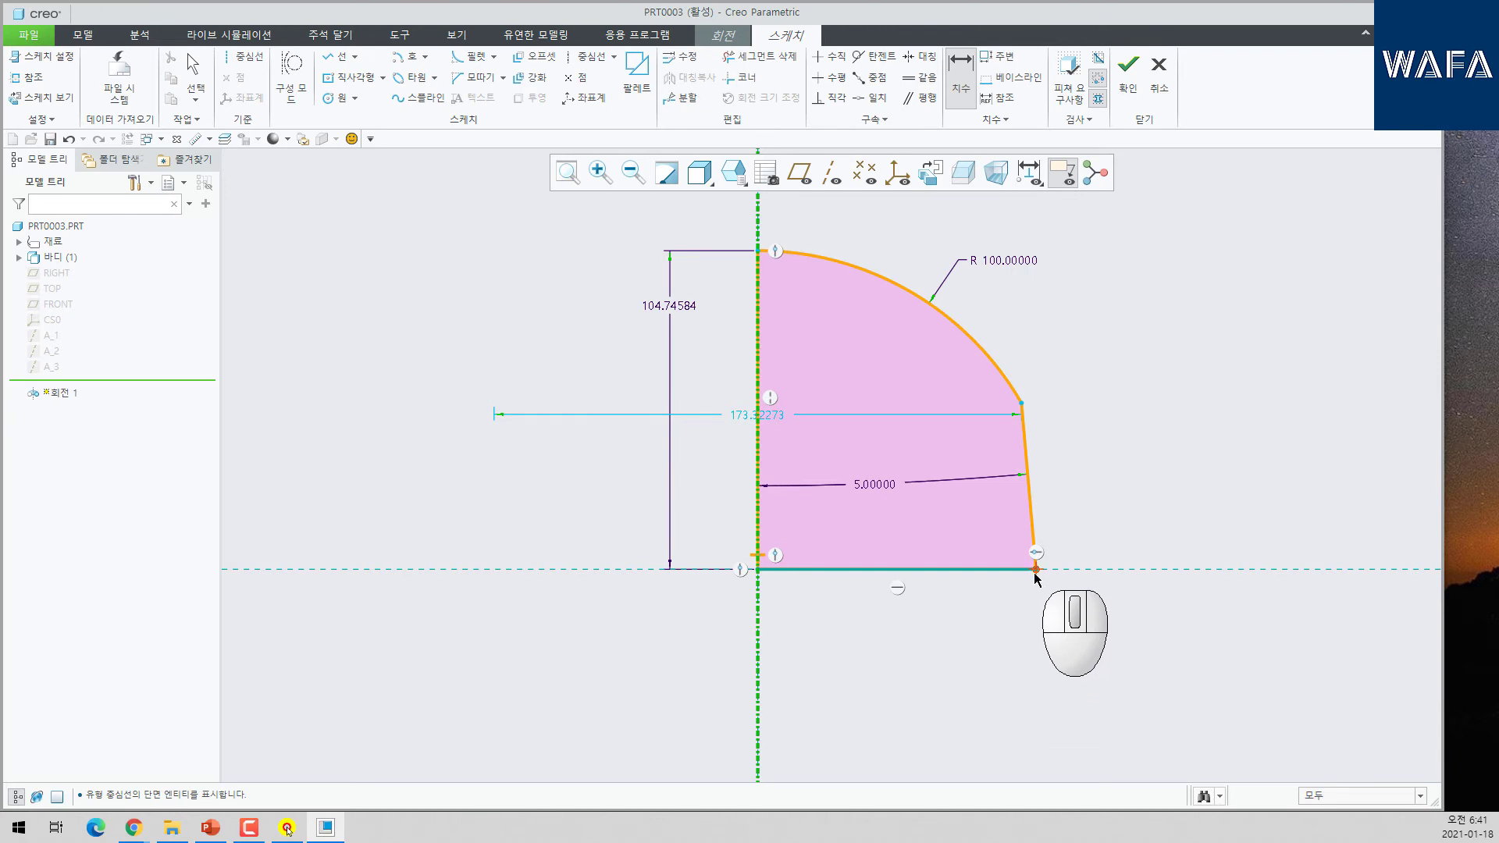
{"action": "left_click", "coordinate": [1037, 578]}
{"action": "middle_click", "coordinate": [909, 637]}
{"action": "type", "text": "100"}
{"action": "key", "text": "Return"}
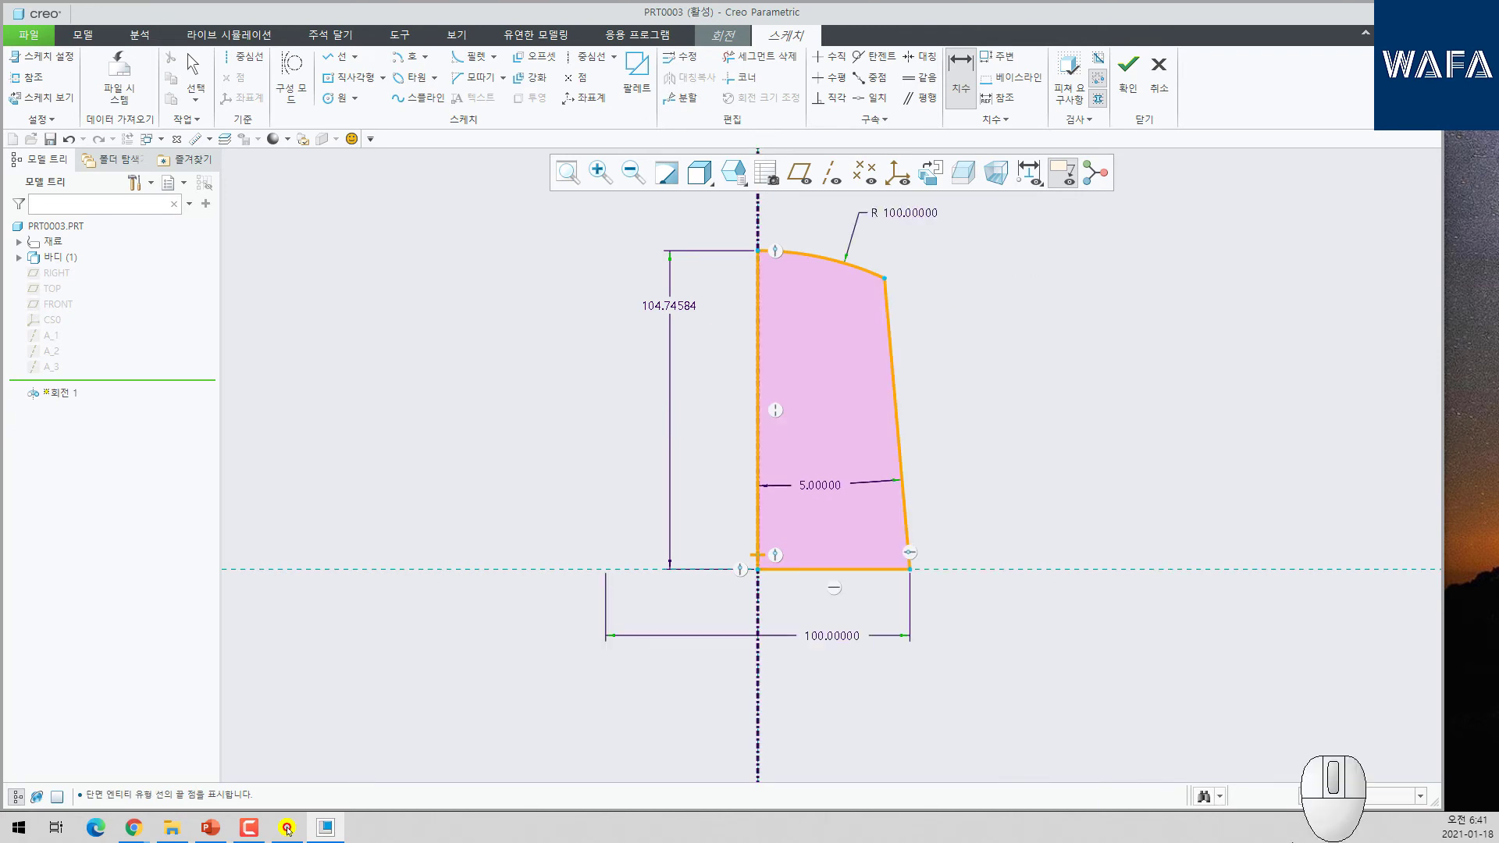
{"action": "middle_click", "coordinate": [912, 460]}
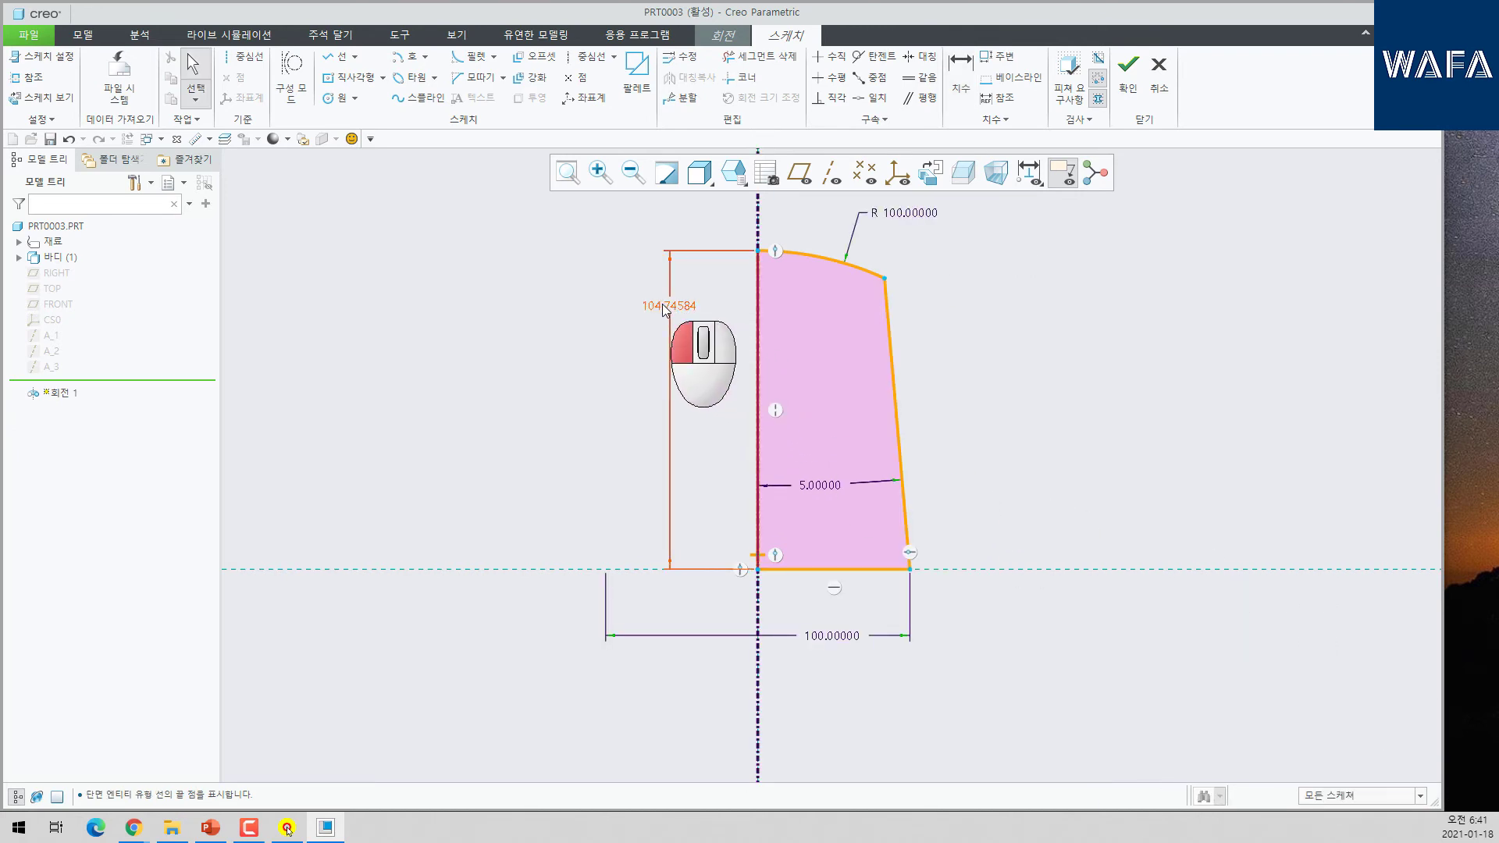
- Set the profile's overall height to 50 and finish the sketch to complete the revolved body
{"action": "type", "text": "50"}
{"action": "key", "text": "Return"}
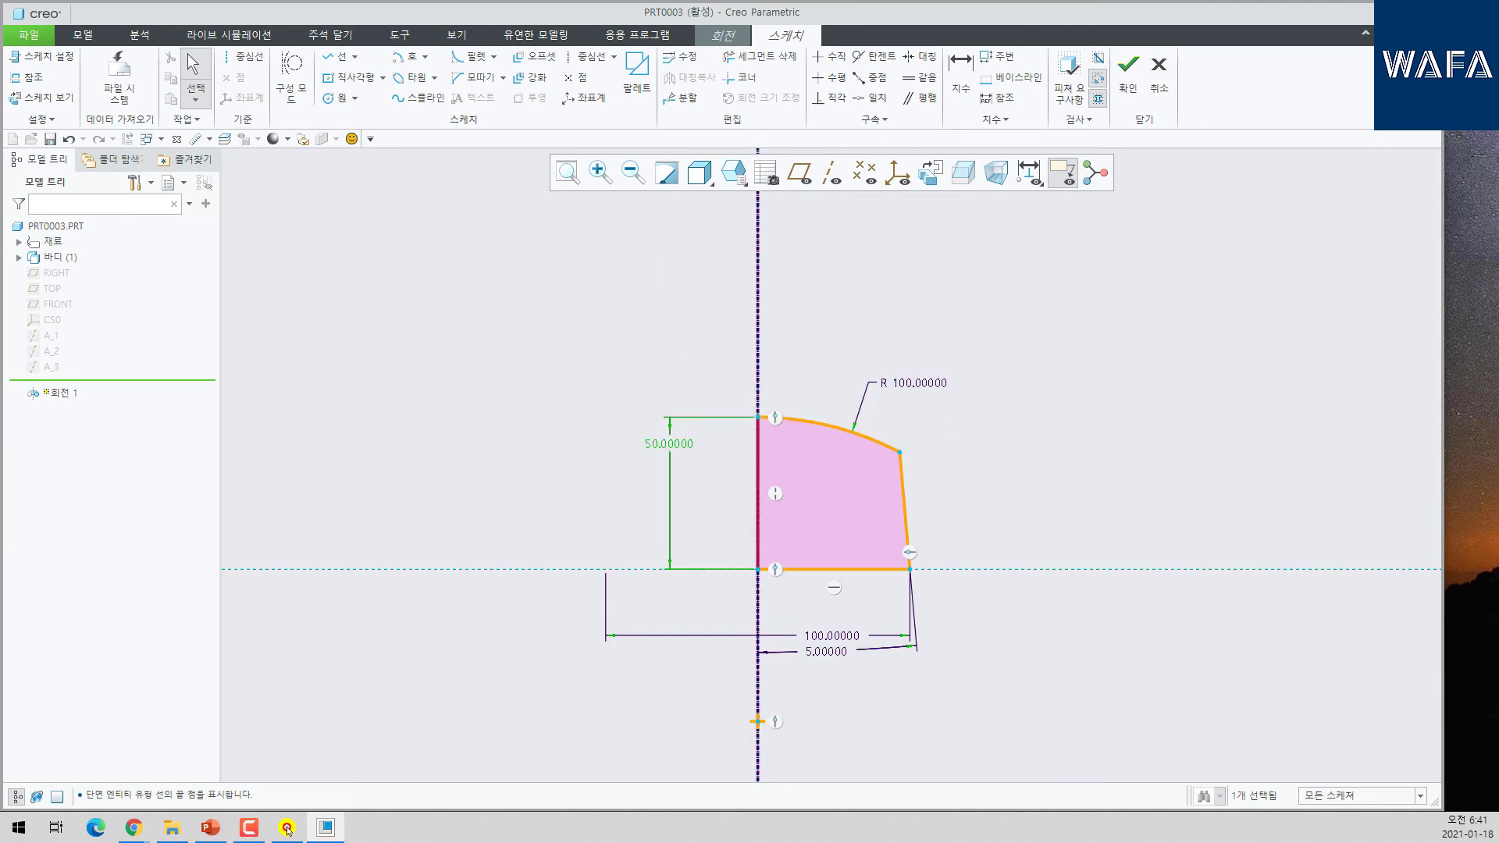
{"action": "left_click", "coordinate": [1126, 74]}
{"action": "middle_click", "coordinate": [1167, 328]}
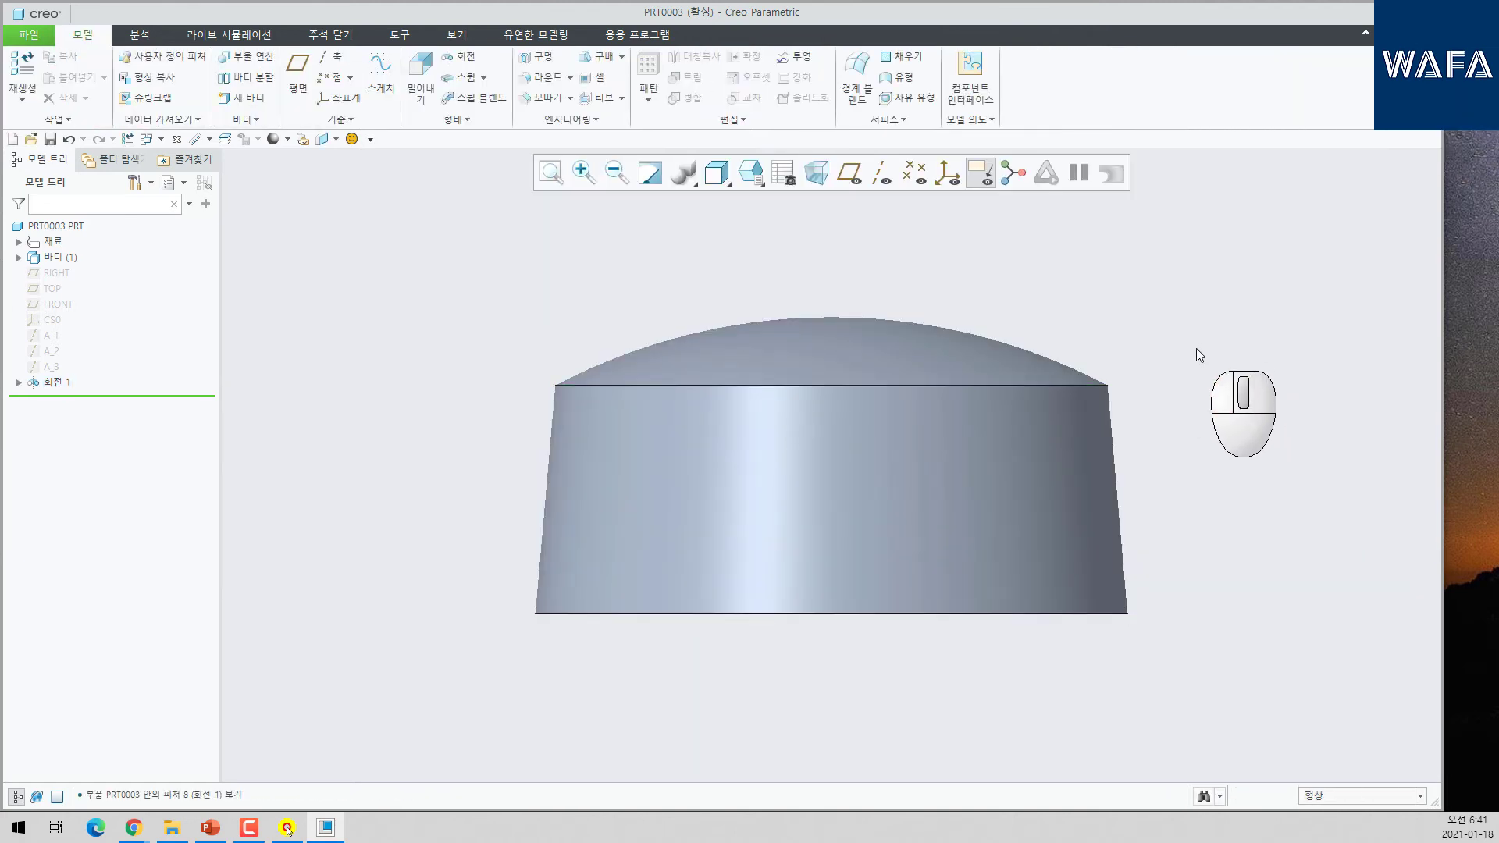
- Round the edge between the dome and the tapered side wall with a radius of 10
{"action": "left_click", "coordinate": [547, 77]}
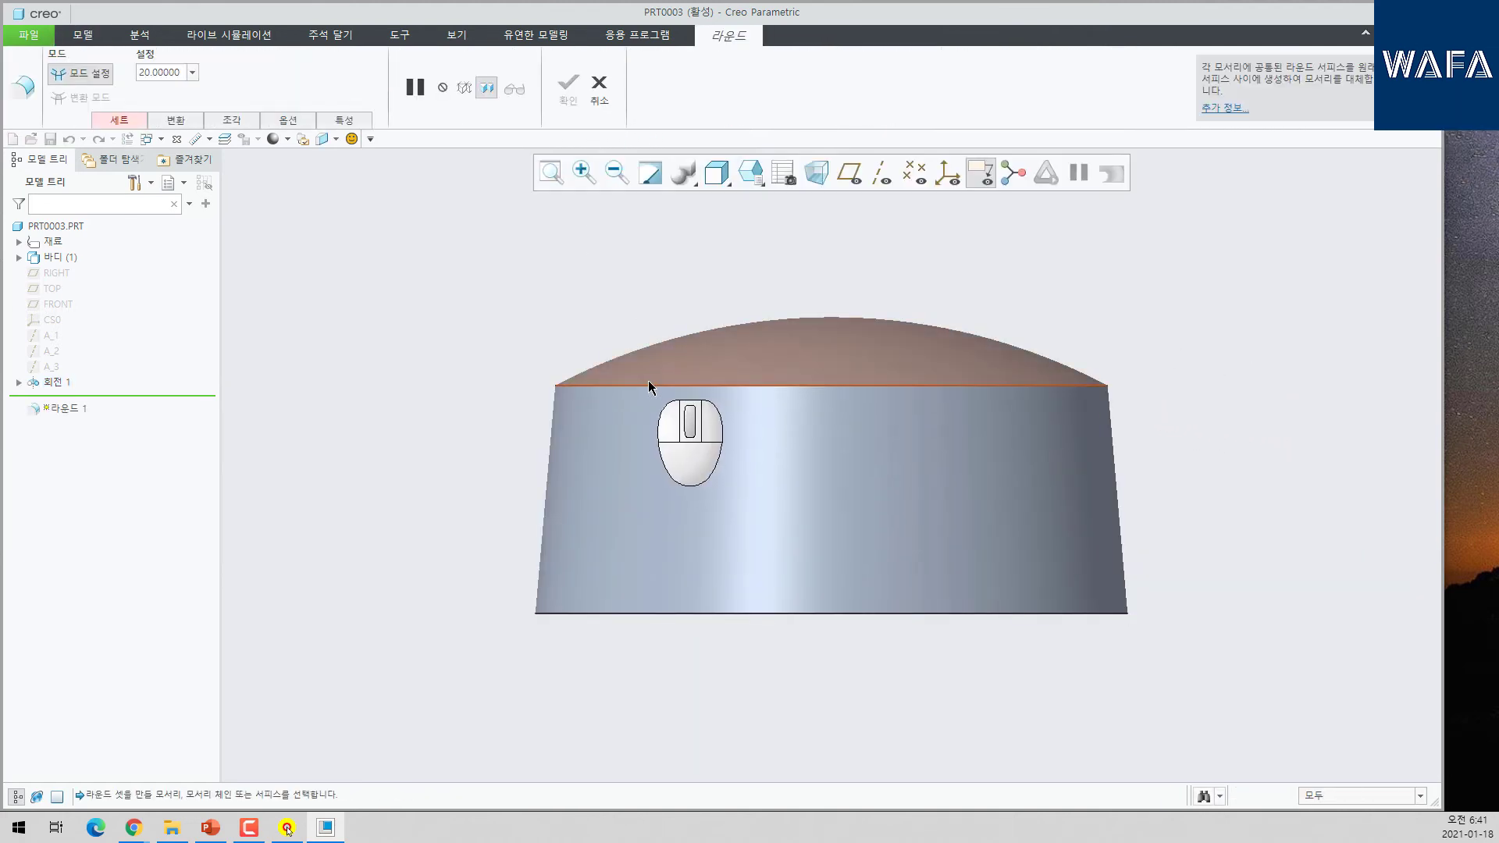
{"action": "left_click", "coordinate": [643, 383]}
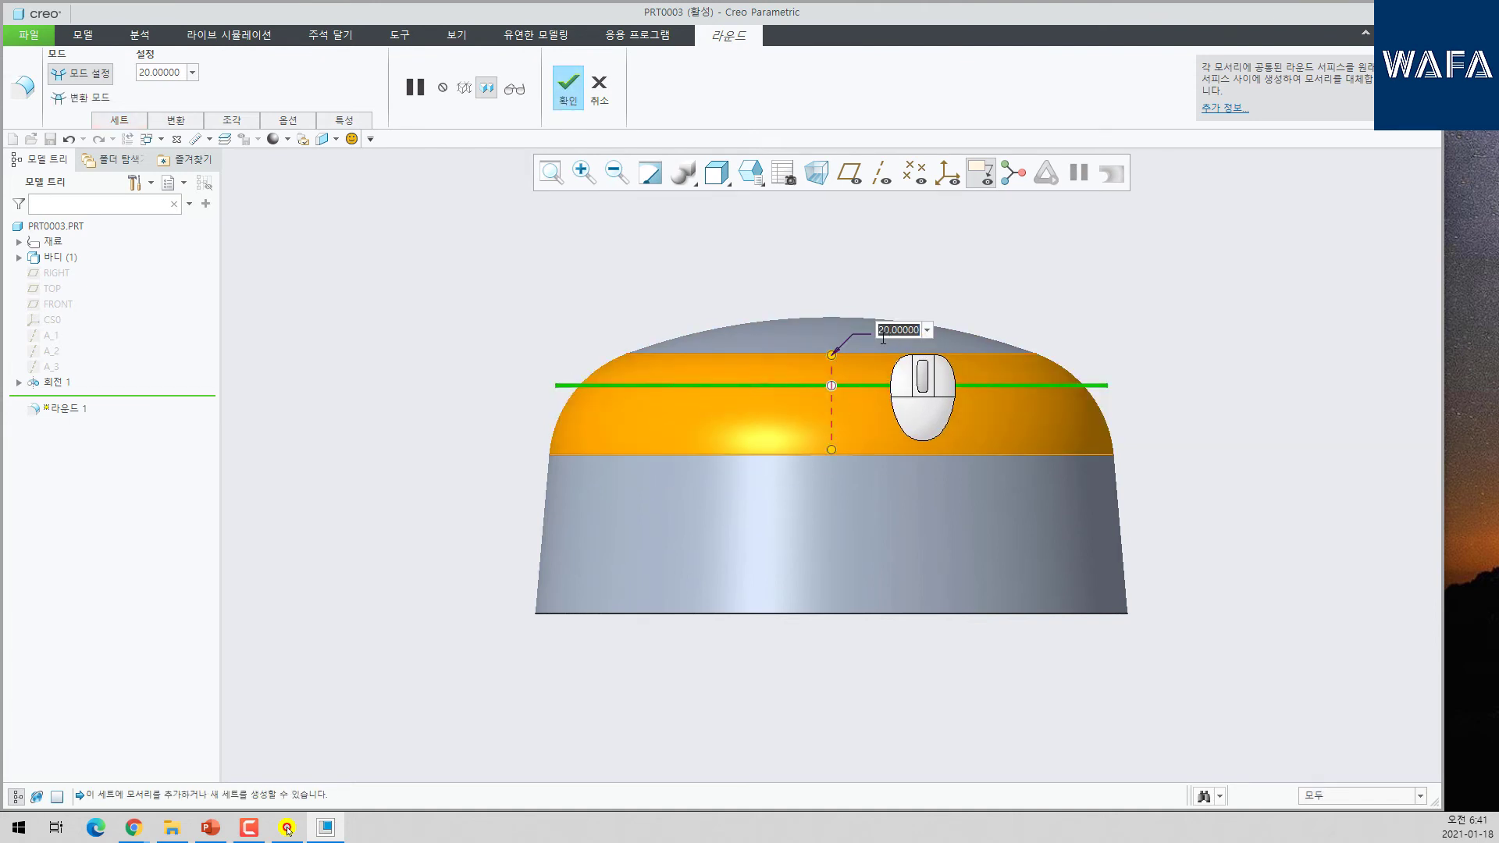
{"action": "left_click", "coordinate": [883, 336]}
{"action": "type", "text": "10"}
{"action": "key", "text": "Return"}
{"action": "middle_click", "coordinate": [885, 335]}
{"action": "left_click", "coordinate": [555, 281]}
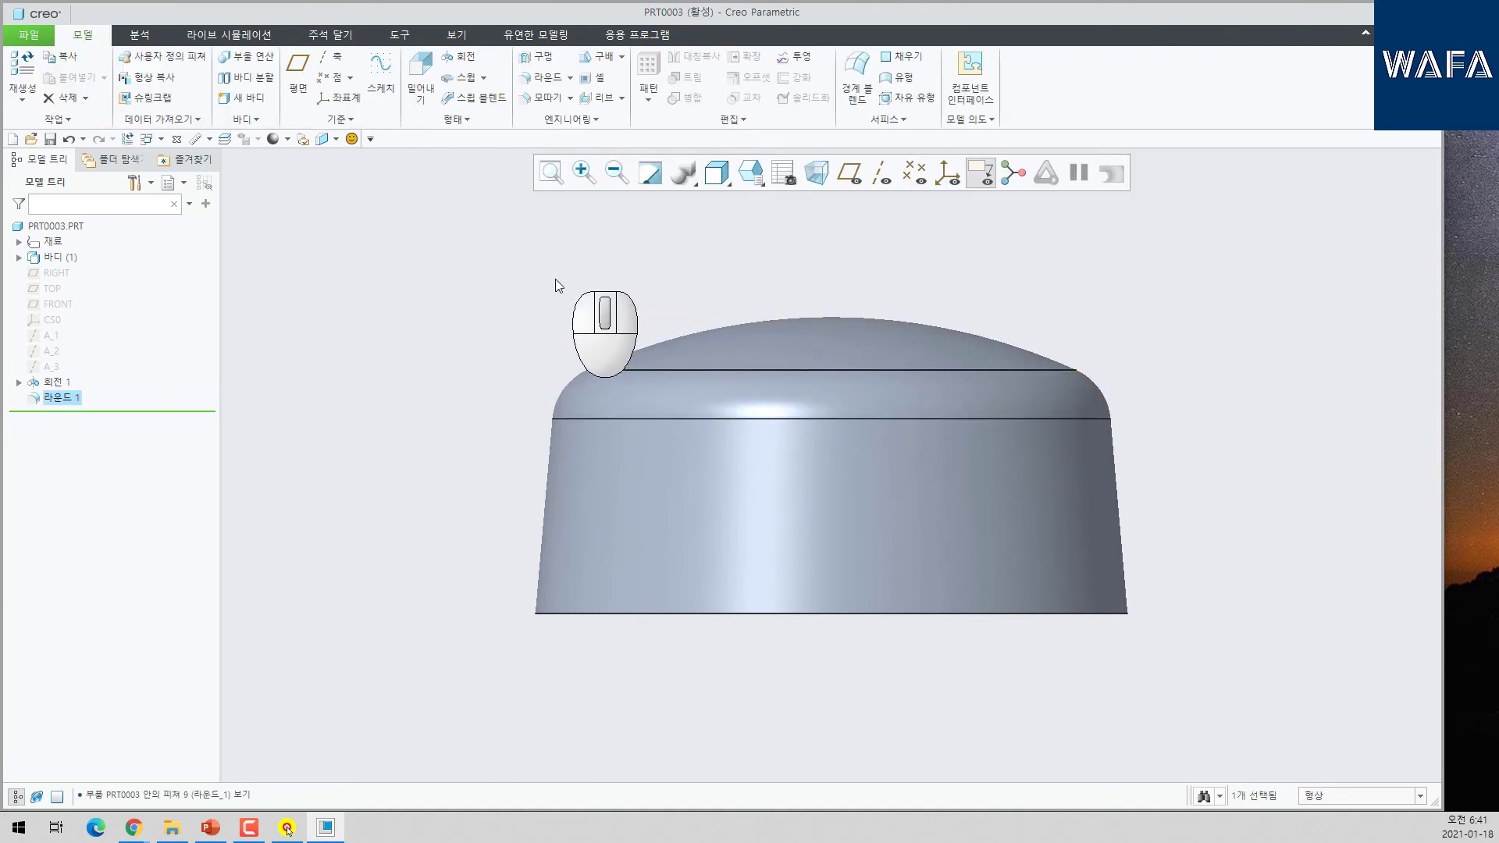
- Start an extrude sketch on the TOP plane and draw a vertical centerline along the vertical reference
{"action": "key", "text": "ctrl+d"}
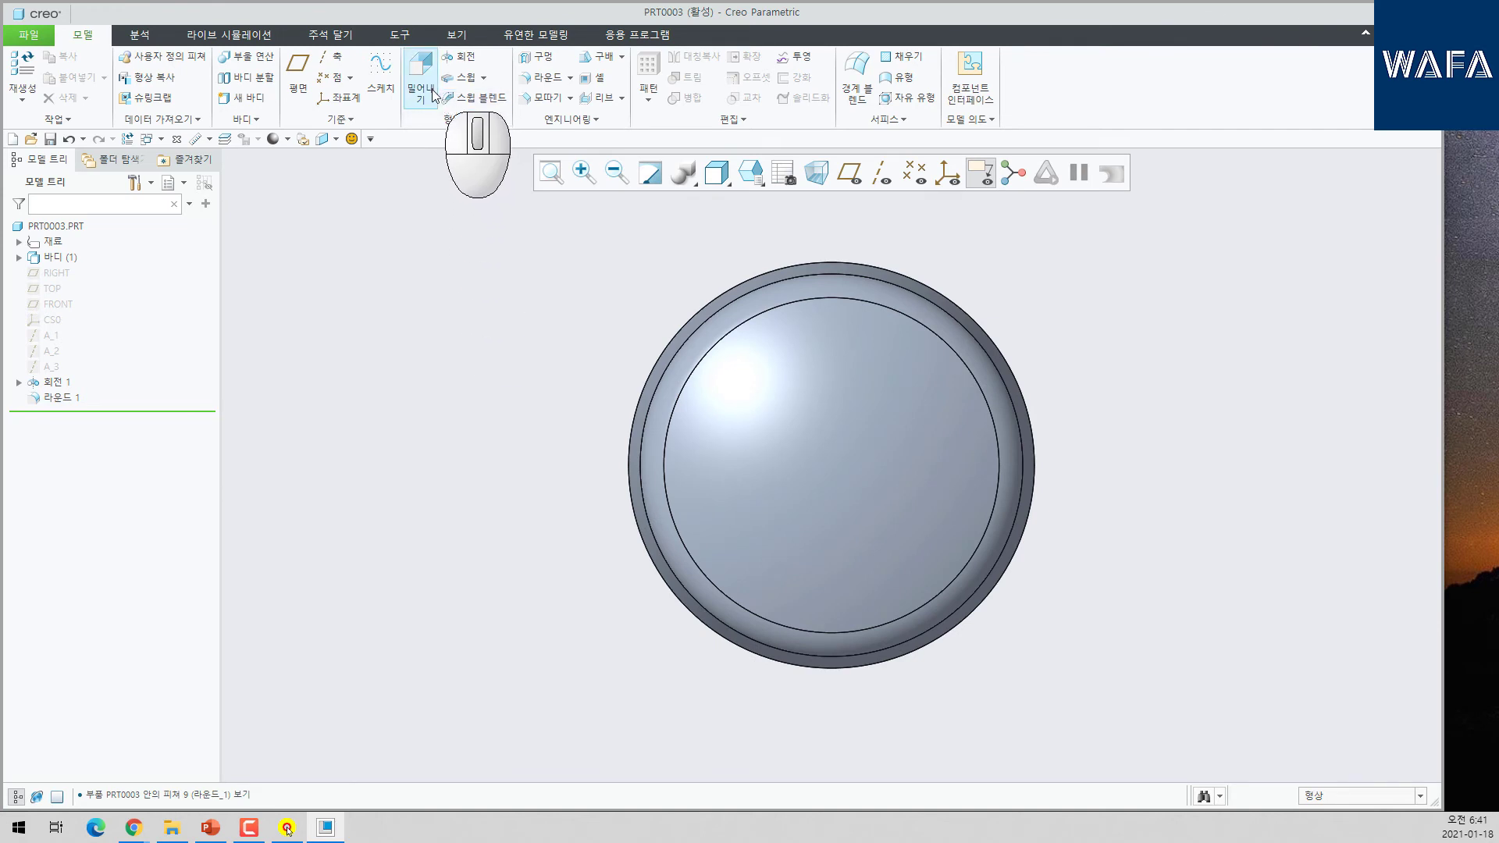
{"action": "left_click", "coordinate": [423, 77]}
{"action": "left_click", "coordinate": [53, 289]}
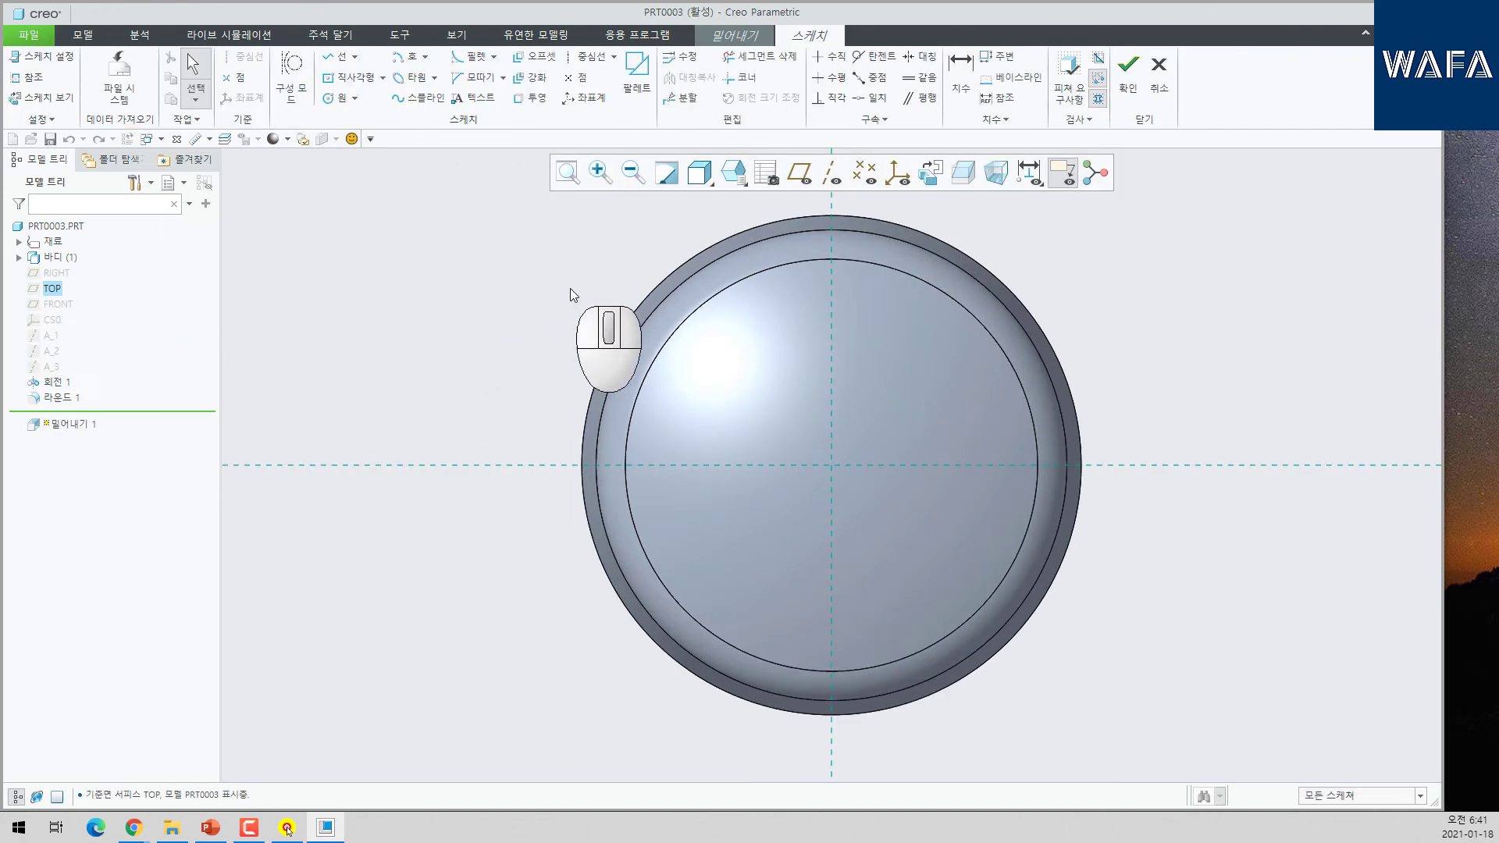
{"action": "left_click", "coordinate": [338, 56]}
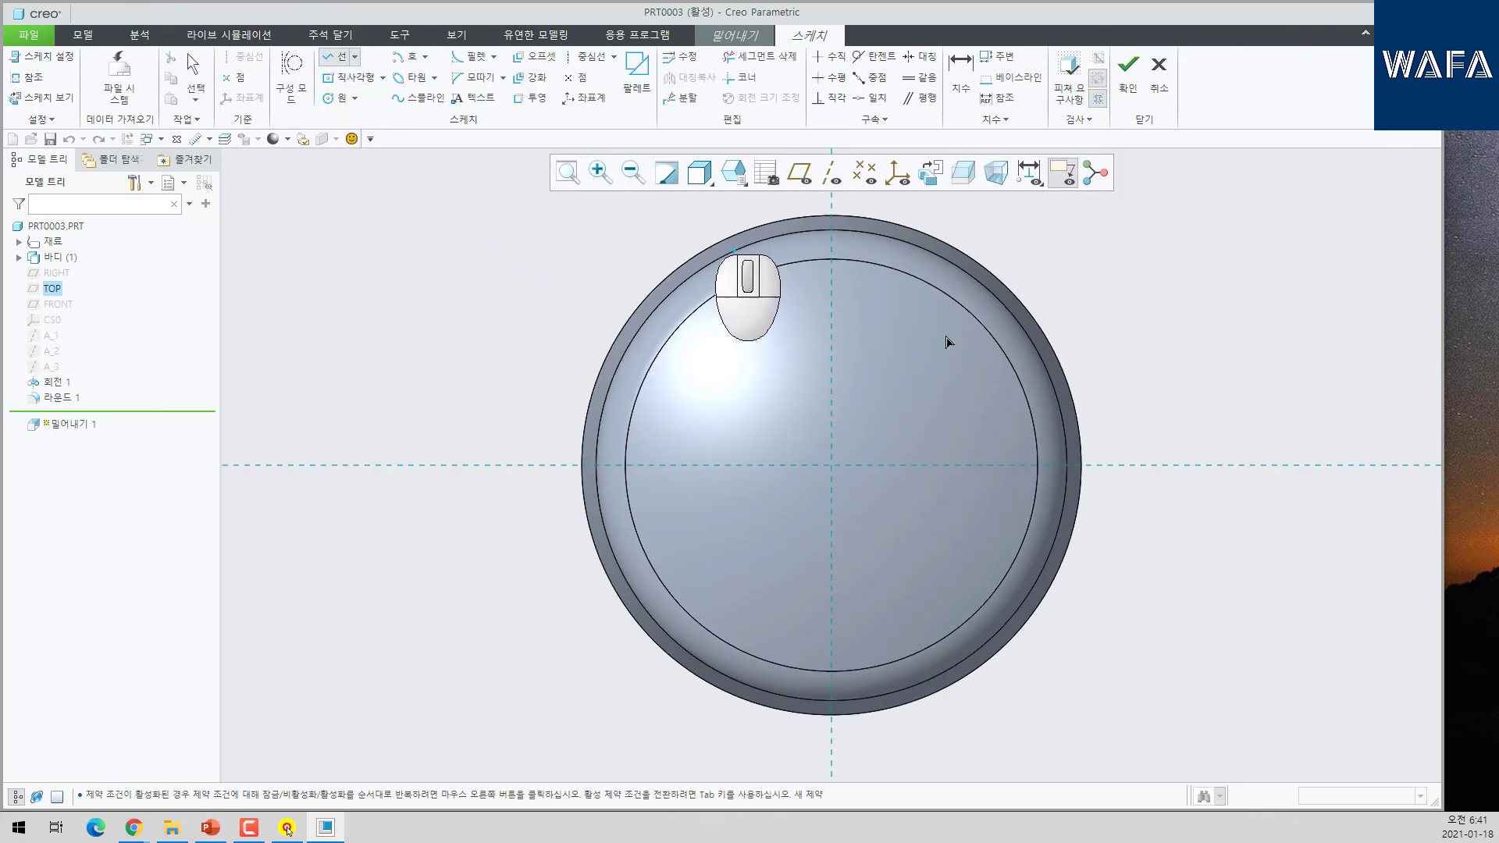
{"action": "left_click", "coordinate": [581, 59]}
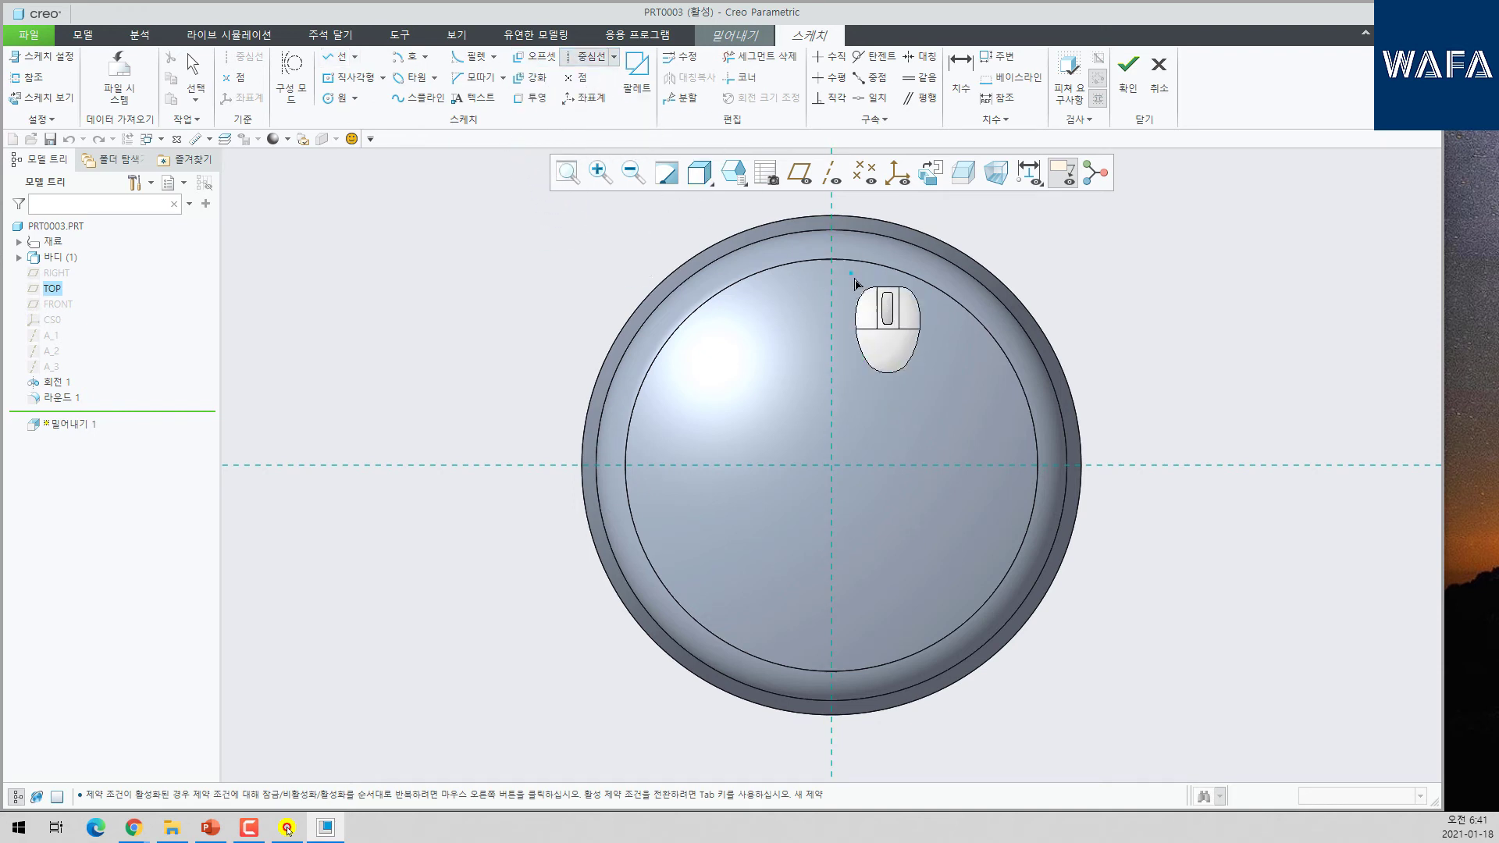
{"action": "left_click", "coordinate": [832, 282]}
{"action": "left_click", "coordinate": [832, 383]}
{"action": "middle_click", "coordinate": [859, 397]}
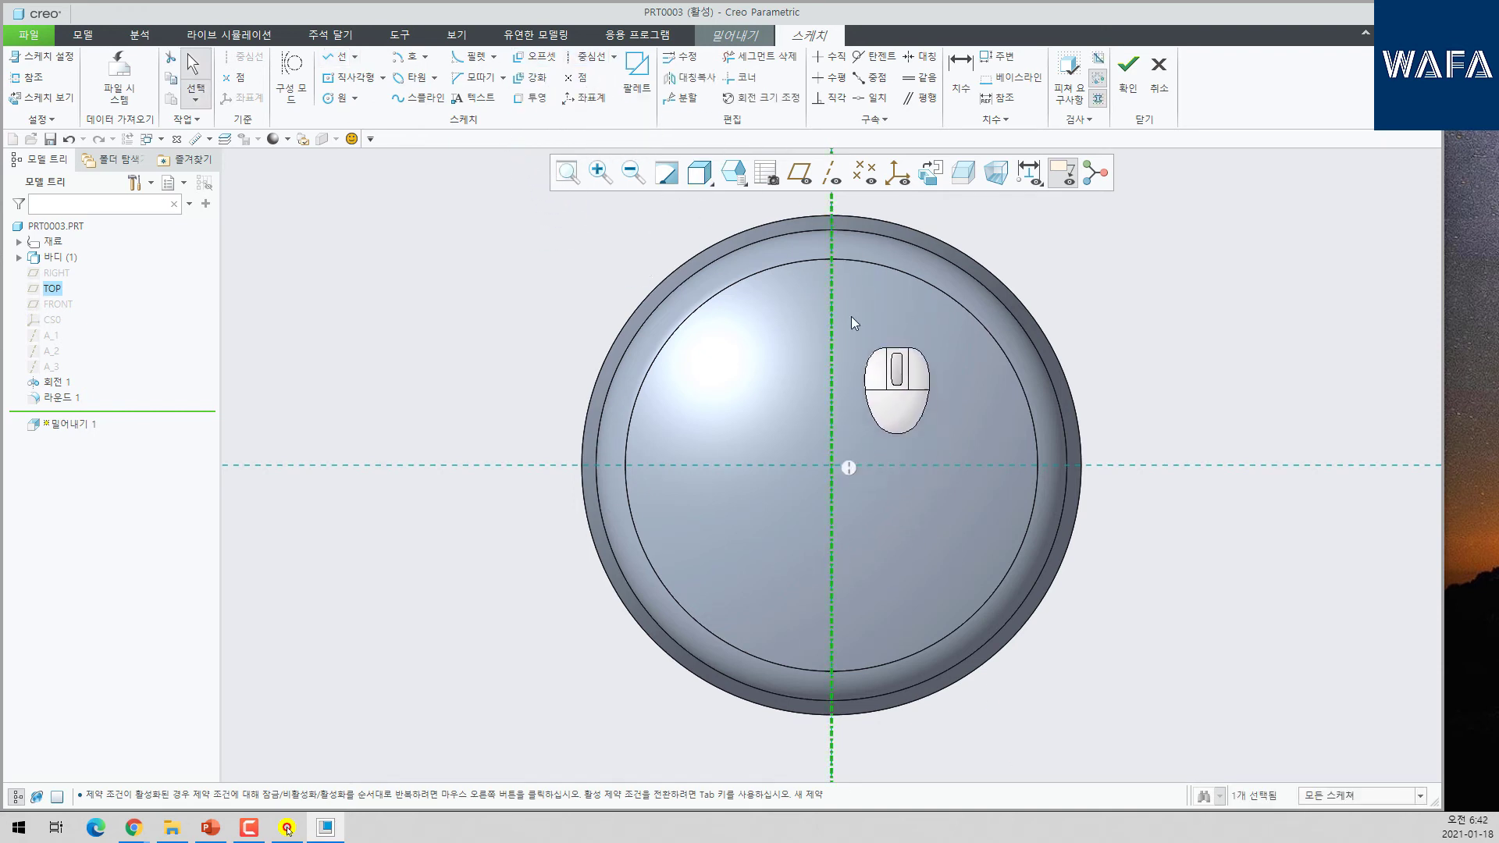
- Sketch the left half of a diamond above the origin with its ends on the centerline, and mirror it about the centerline
{"action": "scroll", "coordinate": [846, 294], "scroll_direction": "down", "scroll_amount": 2}
{"action": "left_click", "coordinate": [333, 60]}
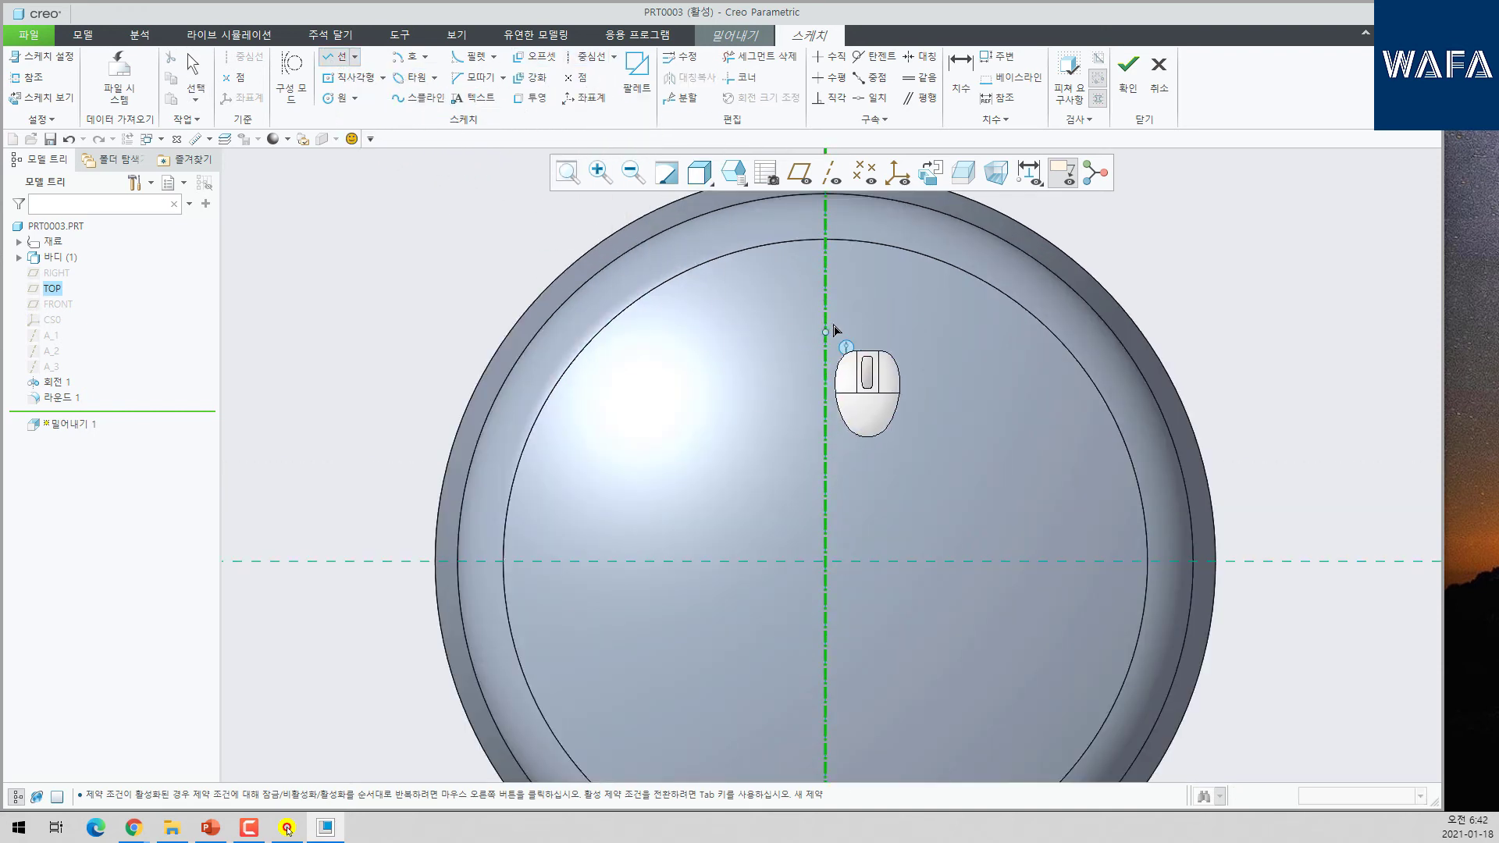
{"action": "left_click", "coordinate": [826, 294]}
{"action": "left_click", "coordinate": [781, 357]}
{"action": "left_click", "coordinate": [826, 426]}
{"action": "middle_click", "coordinate": [912, 332]}
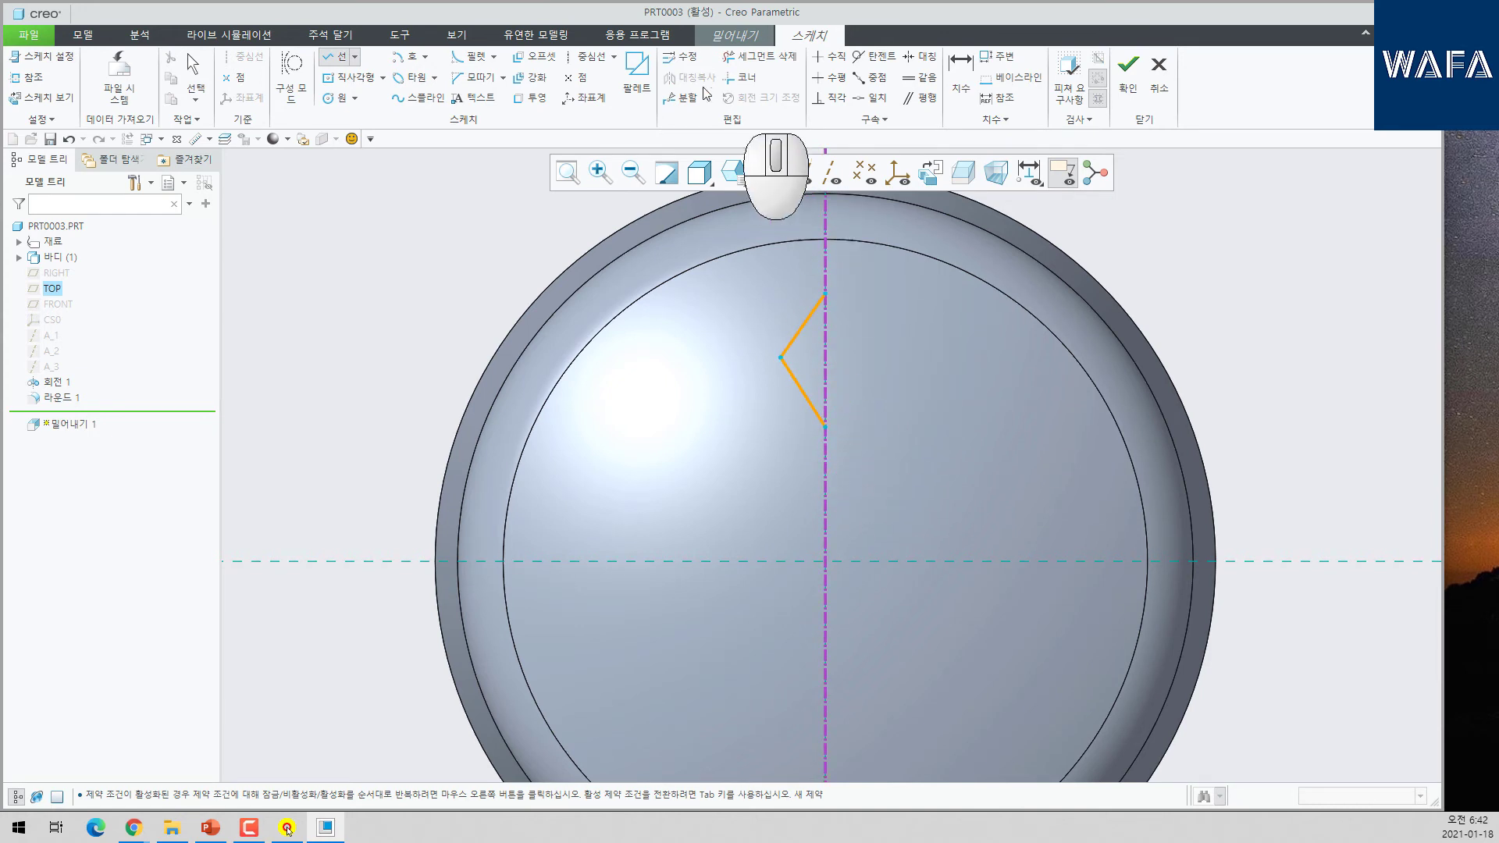
{"action": "middle_click", "coordinate": [868, 246]}
{"action": "left_click", "coordinate": [679, 77]}
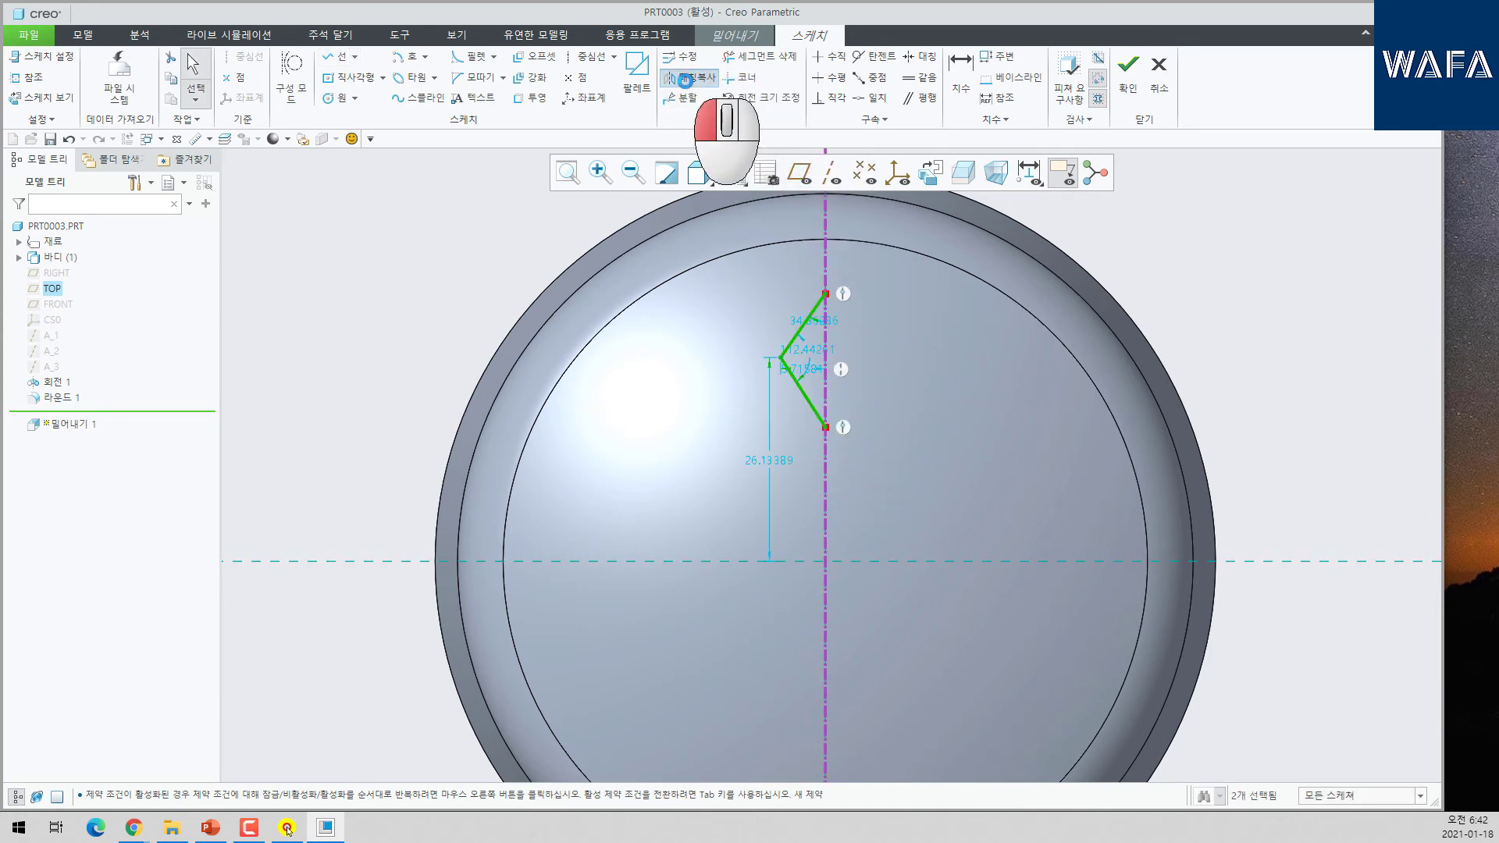
{"action": "left_click", "coordinate": [826, 375]}
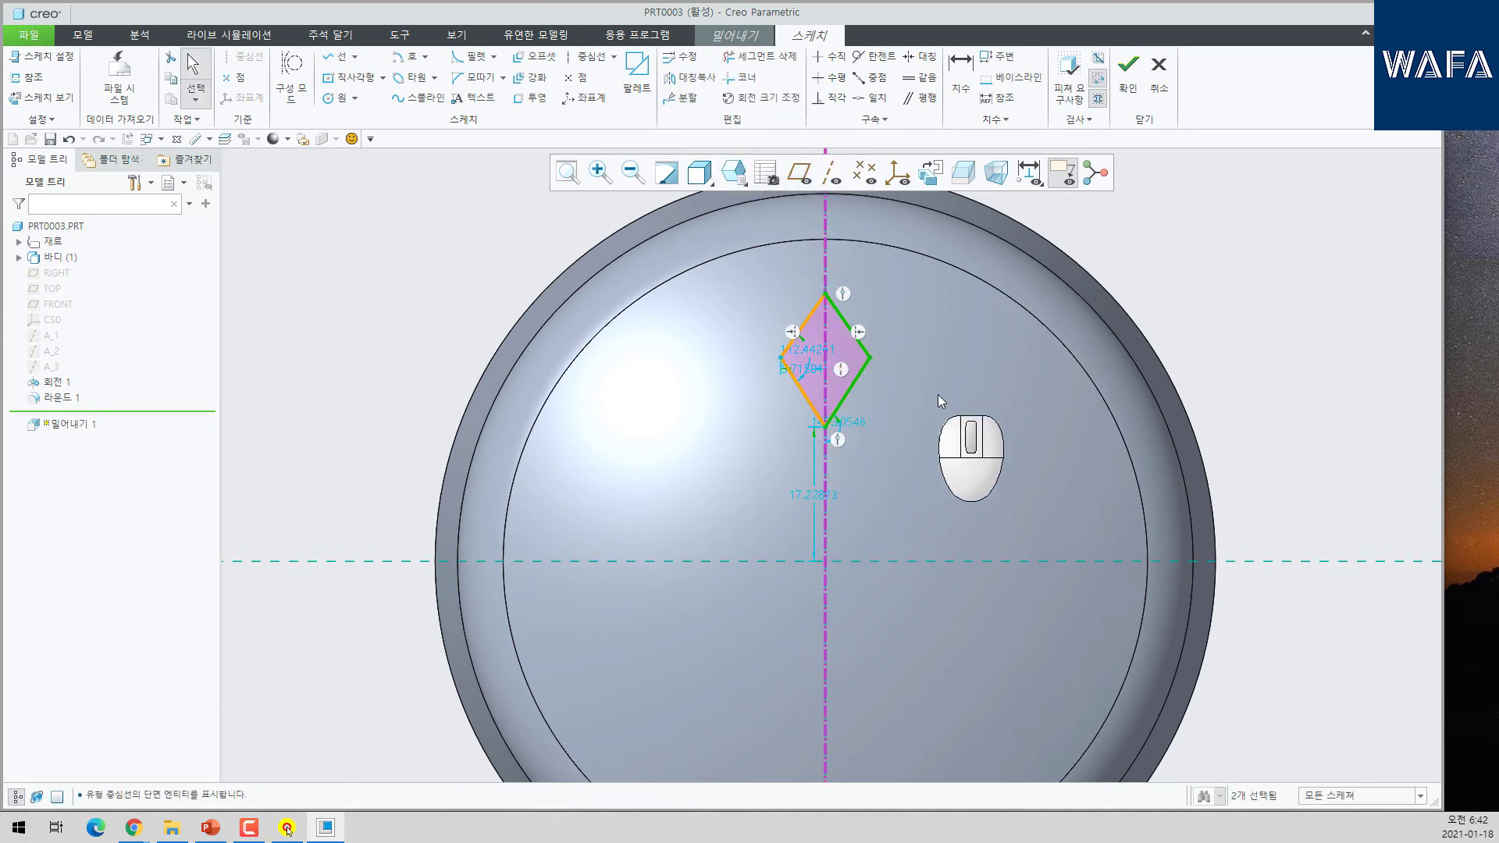
- Make the diamond's two left sides equal and set its lower corner 20 from the horizontal reference
{"action": "left_click", "coordinate": [920, 77]}
{"action": "left_click", "coordinate": [814, 311]}
{"action": "left_click", "coordinate": [812, 405]}
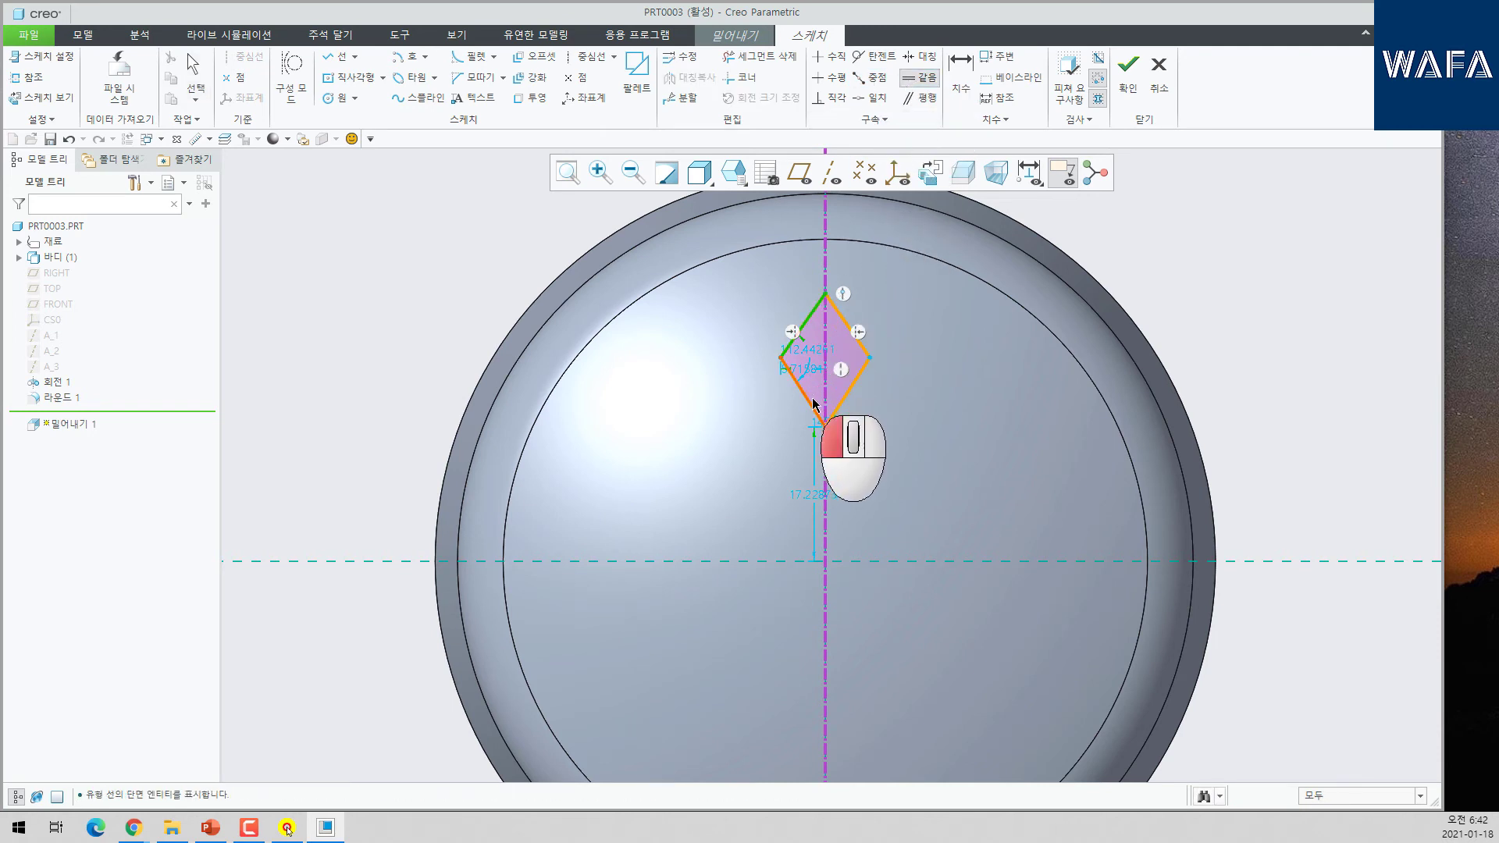
{"action": "middle_click", "coordinate": [1026, 478]}
{"action": "double_click", "coordinate": [798, 494]}
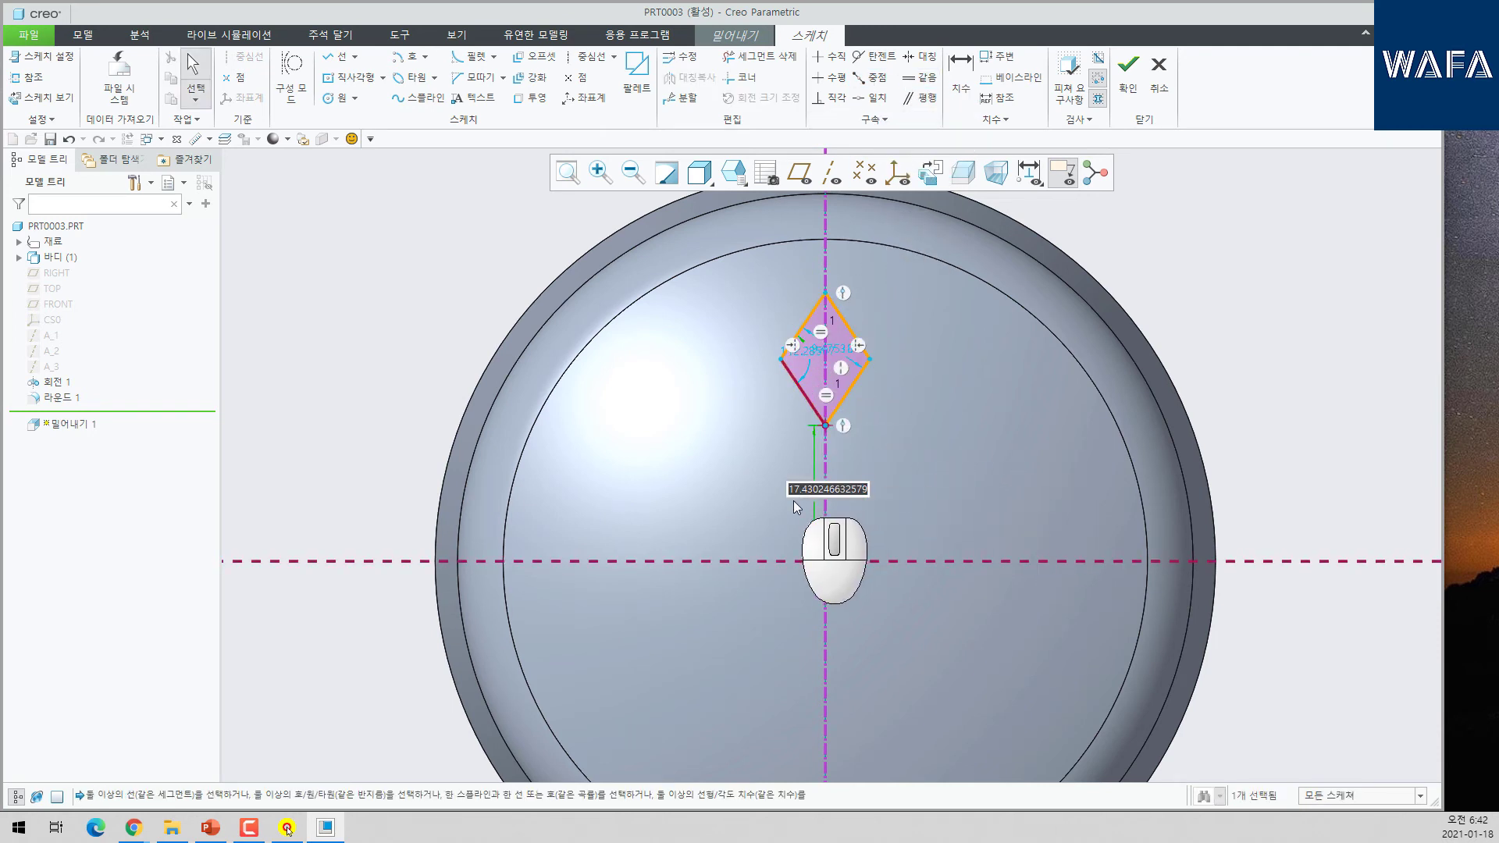
{"action": "type", "text": "20"}
{"action": "key", "text": "Return"}
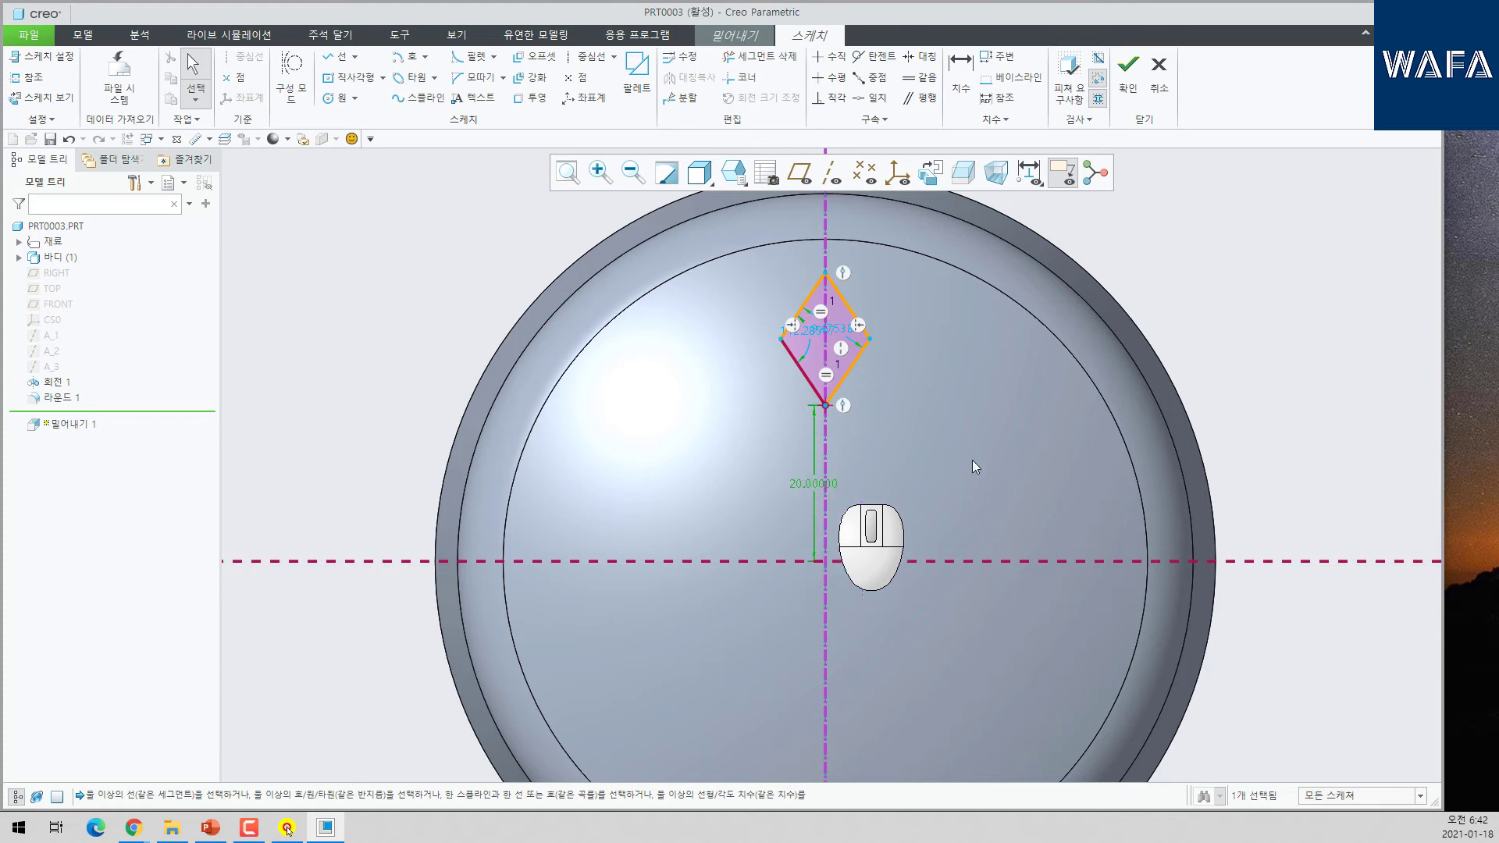
- Dimension the diamond's height as 20 and set the angle at its left corner to 120 degrees
{"action": "left_click", "coordinate": [962, 70]}
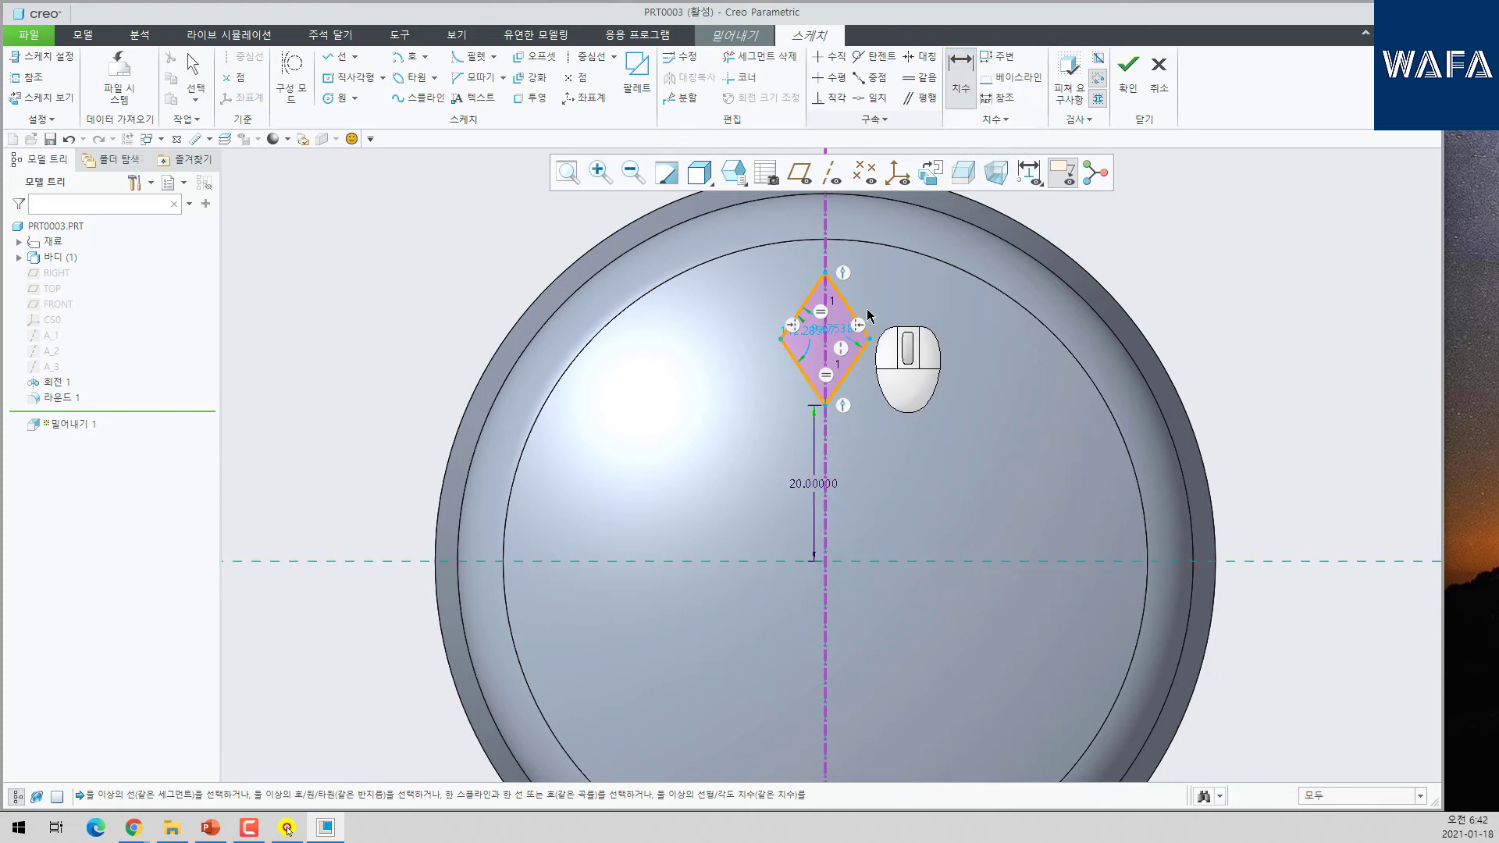
{"action": "left_click", "coordinate": [827, 412]}
{"action": "middle_click", "coordinate": [900, 347]}
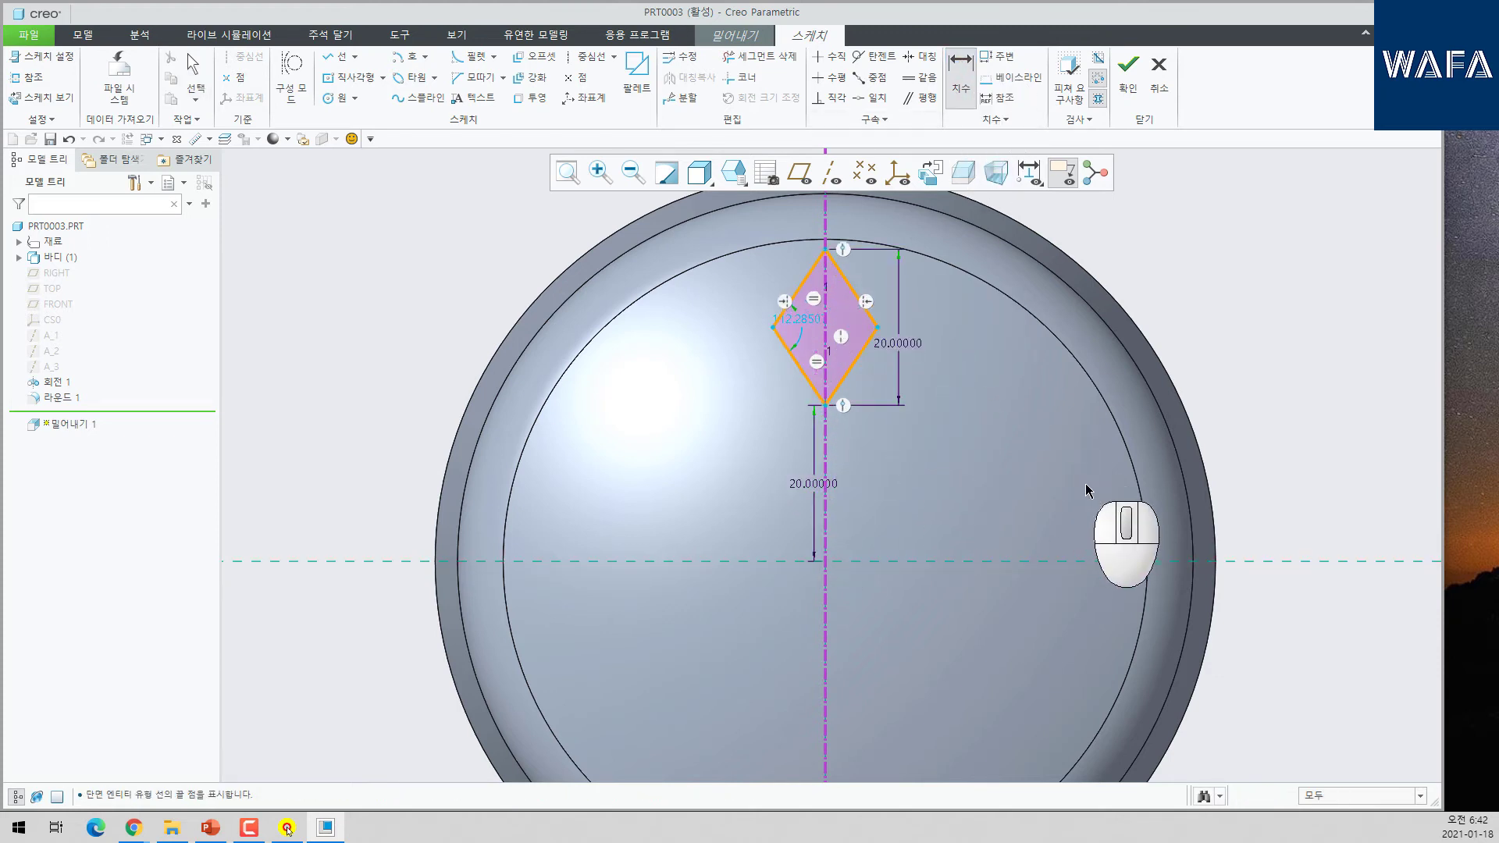
{"action": "middle_click", "coordinate": [820, 351]}
{"action": "double_click", "coordinate": [798, 320]}
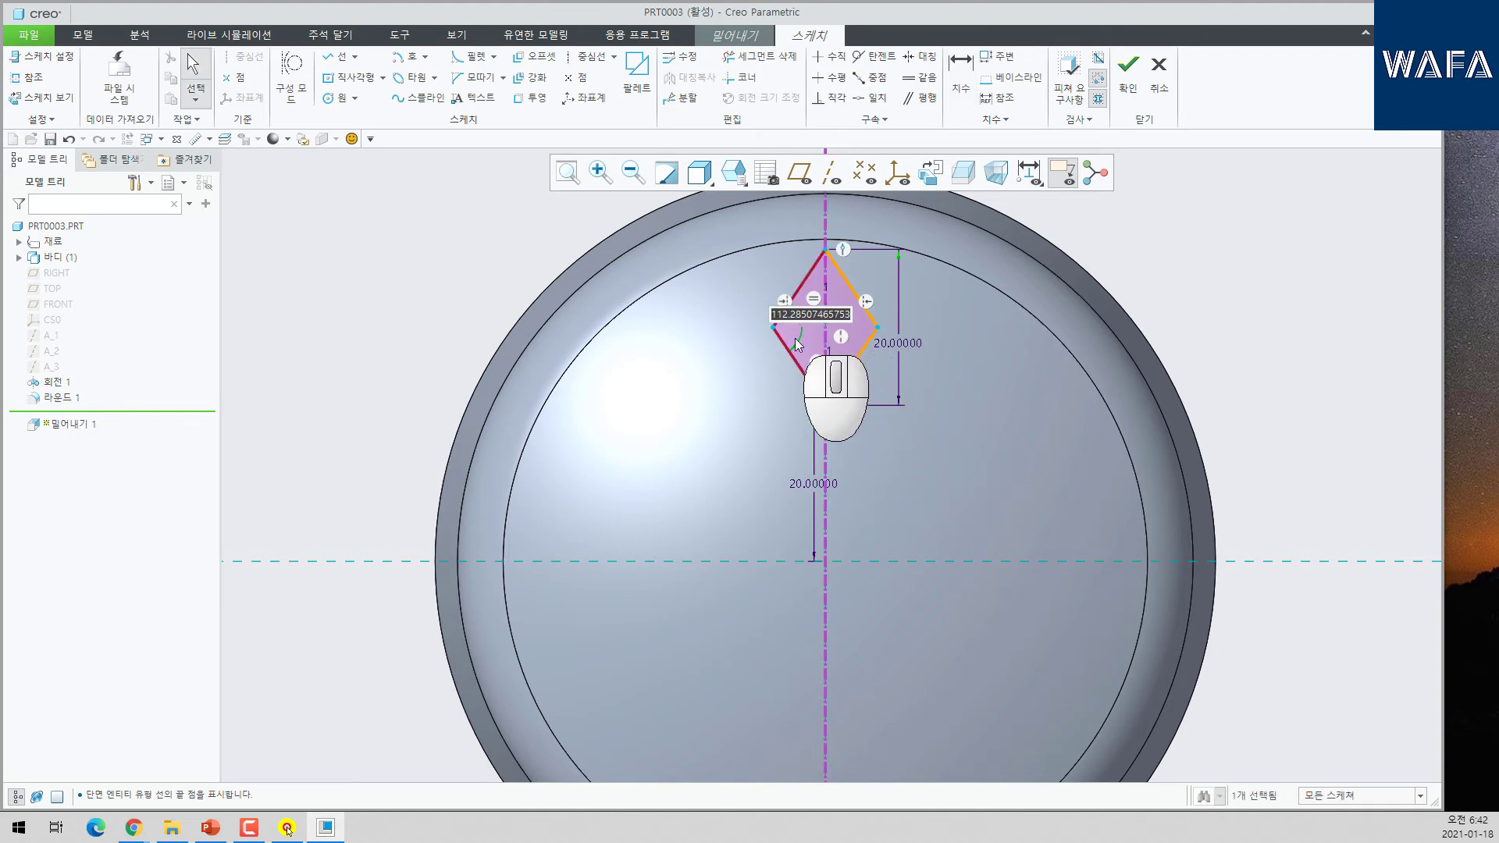
{"action": "type", "text": "120"}
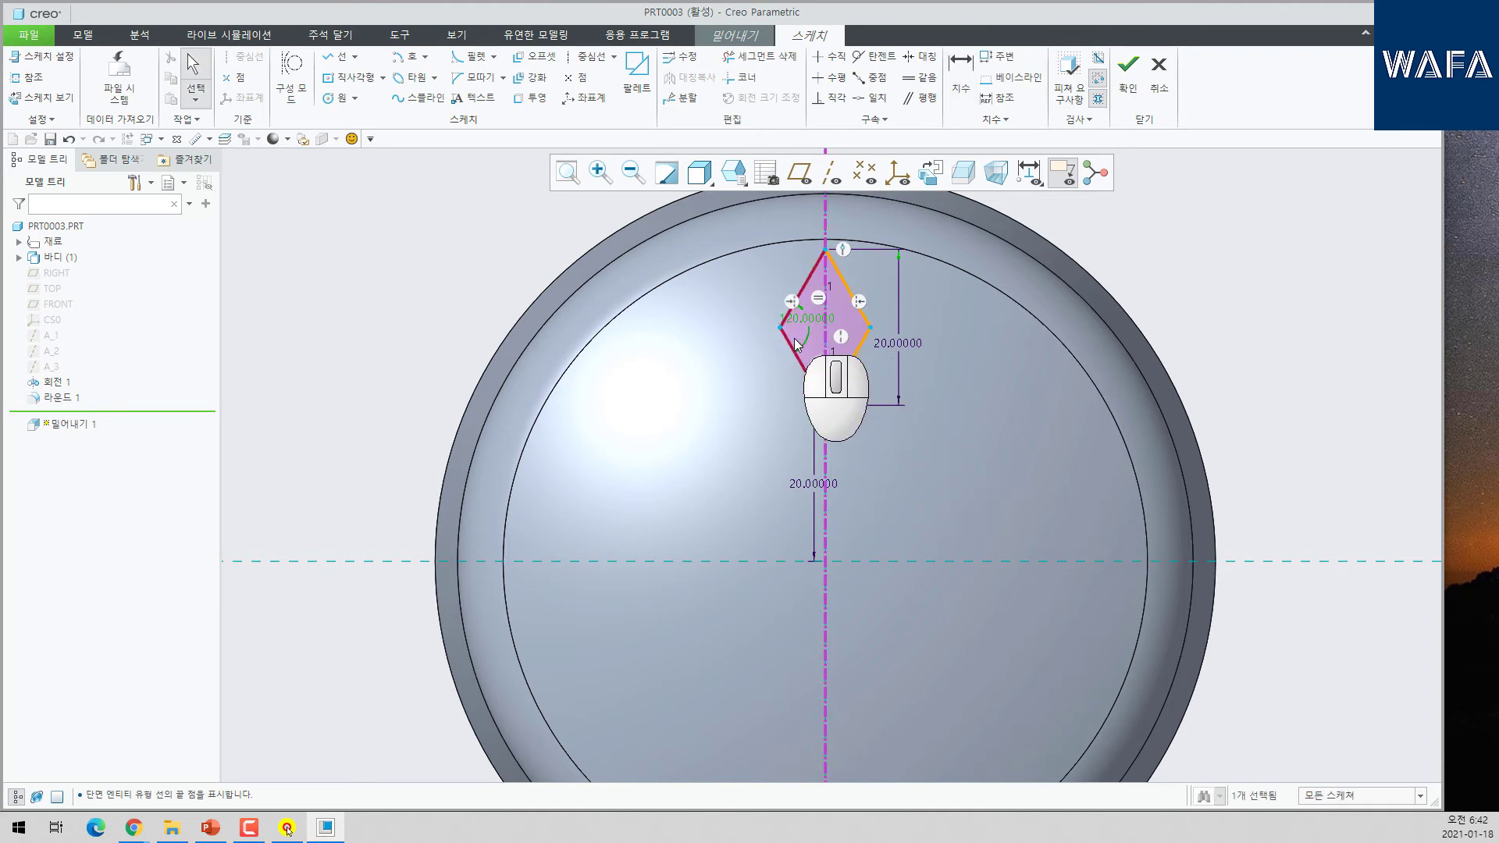
- Finish the diamond sketch and cut it through the whole cap with the Through All depth option
{"action": "left_click", "coordinate": [1129, 66]}
{"action": "mouse_move", "coordinate": [855, 275]}
{"action": "middle_mouse_down"}
{"action": "mouse_move", "coordinate": [779, 247]}
{"action": "mouse_move", "coordinate": [730, 256]}
{"action": "middle_mouse_up"}
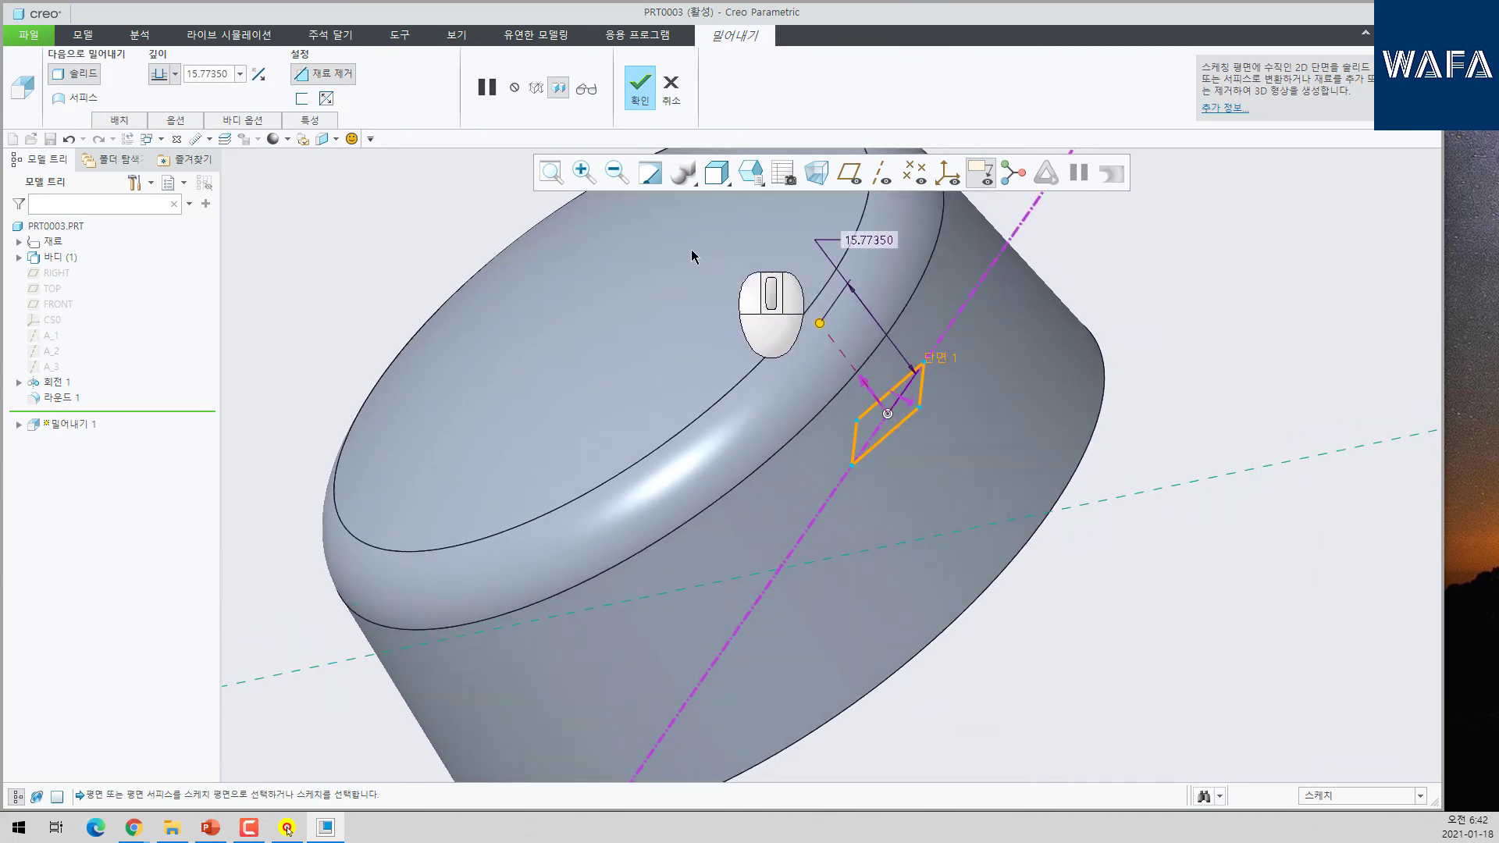
{"action": "left_click", "coordinate": [175, 74]}
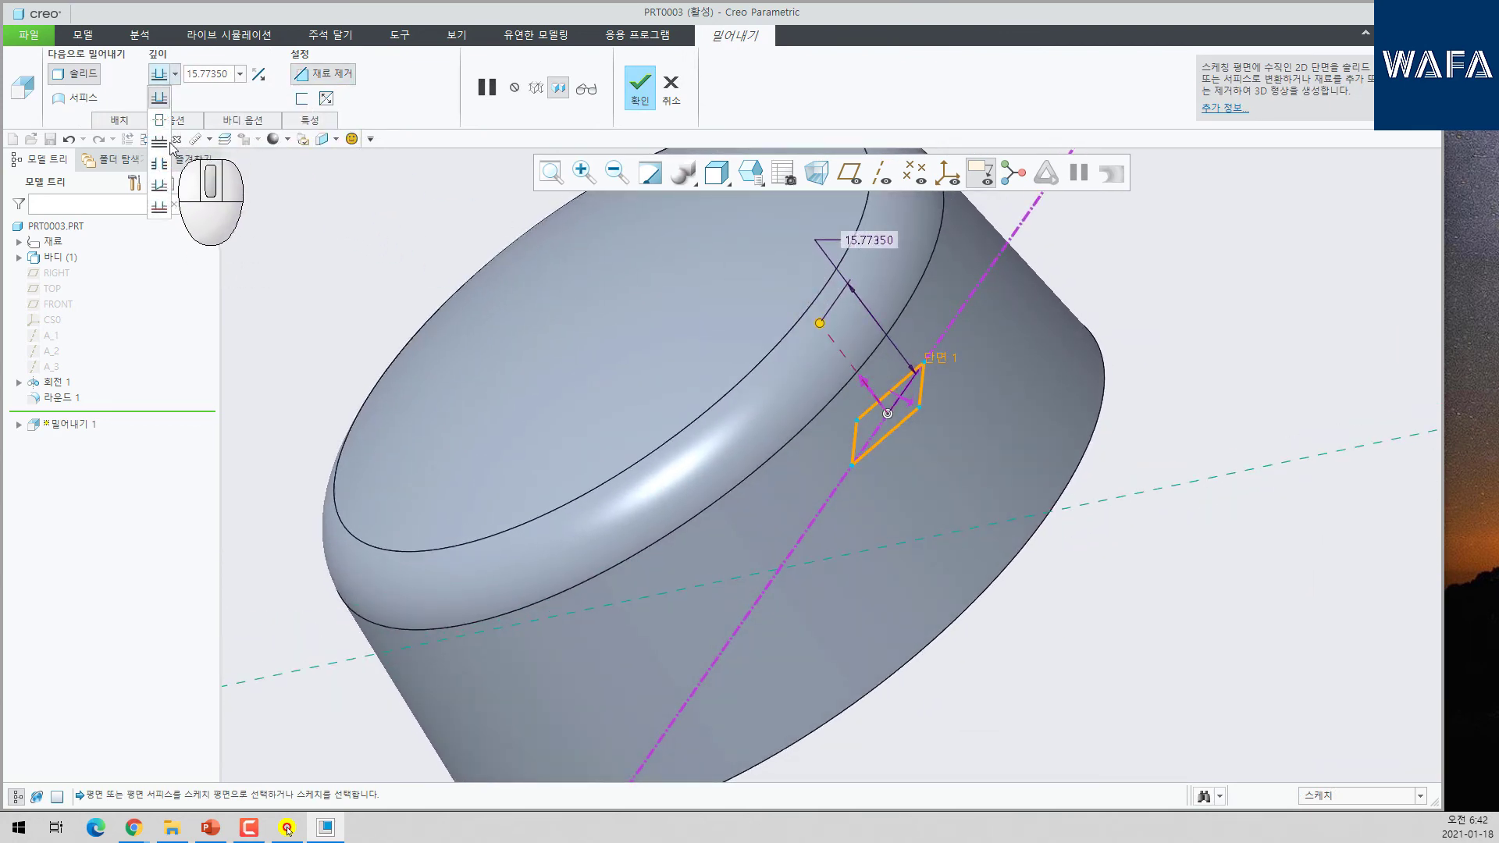
{"action": "left_click", "coordinate": [160, 168]}
{"action": "middle_click", "coordinate": [713, 432]}
{"action": "scroll", "coordinate": [713, 432], "scroll_direction": "up", "scroll_amount": 5}
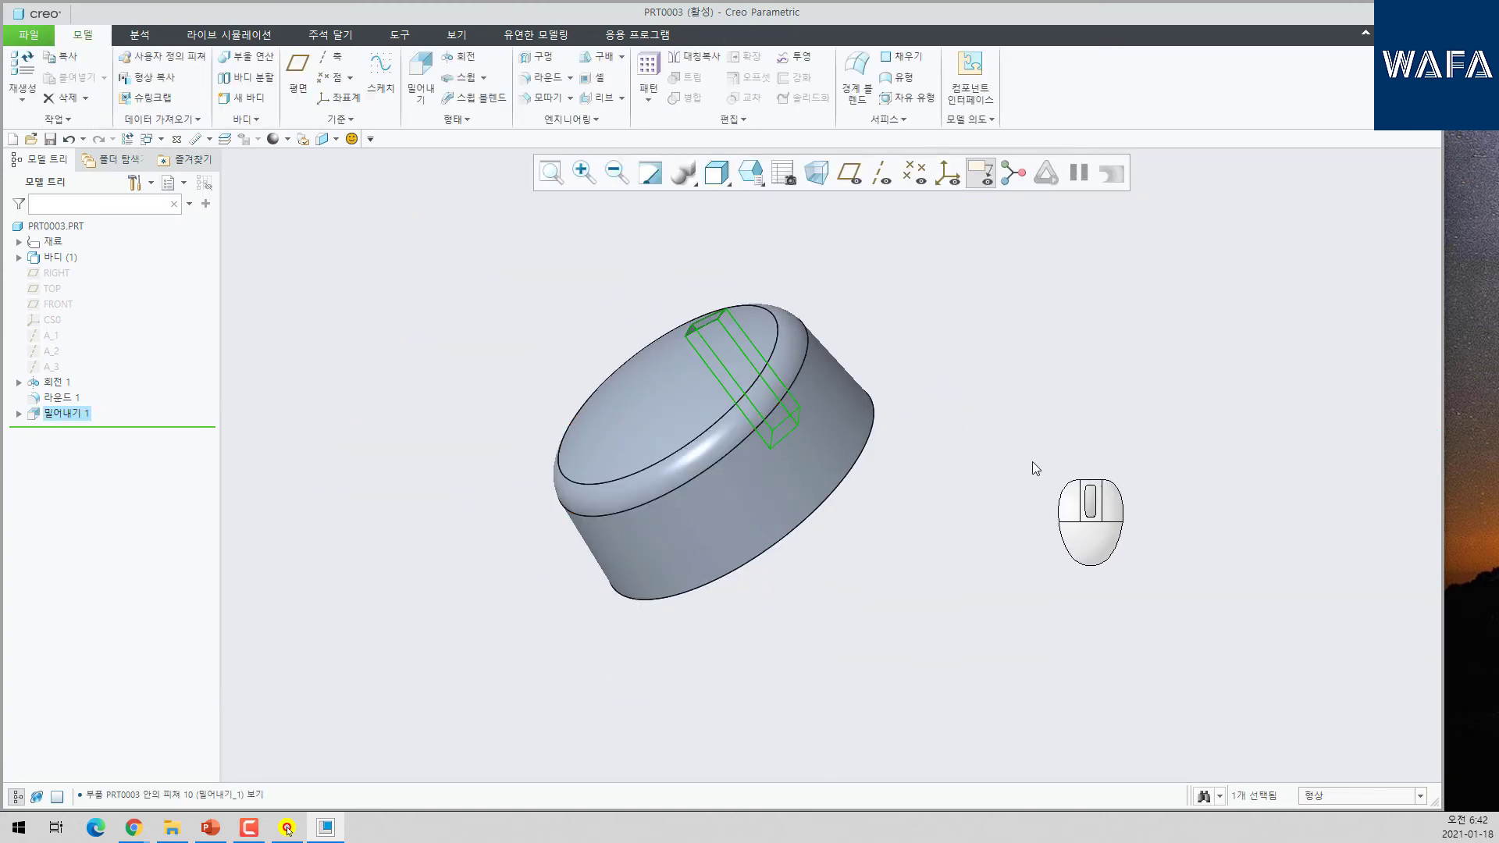
{"action": "middle_click_drag", "start_coordinate": [900, 363], "coordinate": [668, 320]}
{"action": "left_click", "coordinate": [346, 445]}
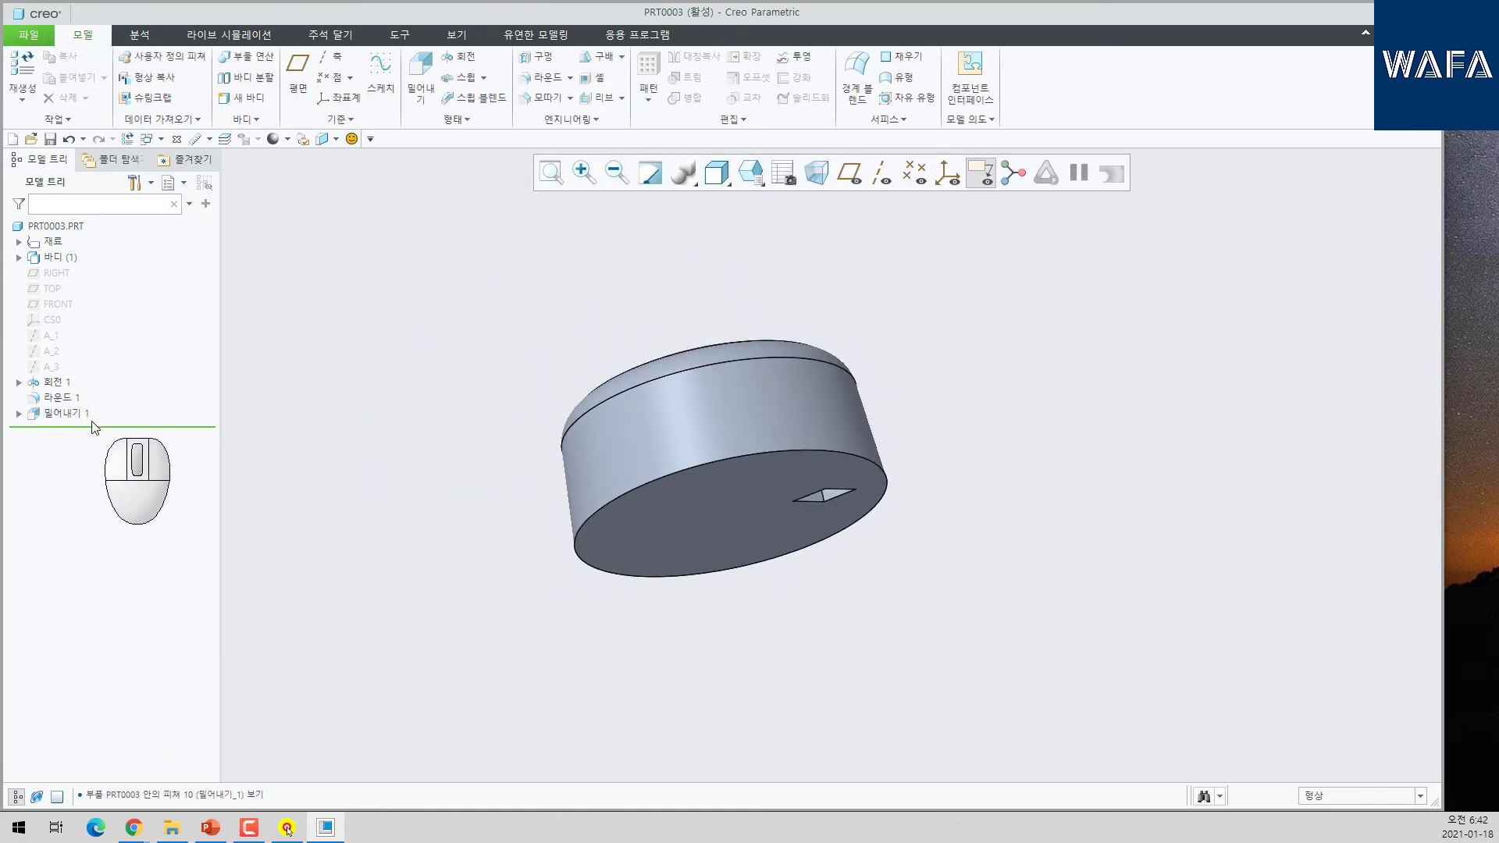
- Insert a shell of thickness 5 before the diamond cut, removing the flat bottom face, and restore the cut after it
{"action": "left_click_drag", "start_coordinate": [89, 431], "coordinate": [148, 401]}
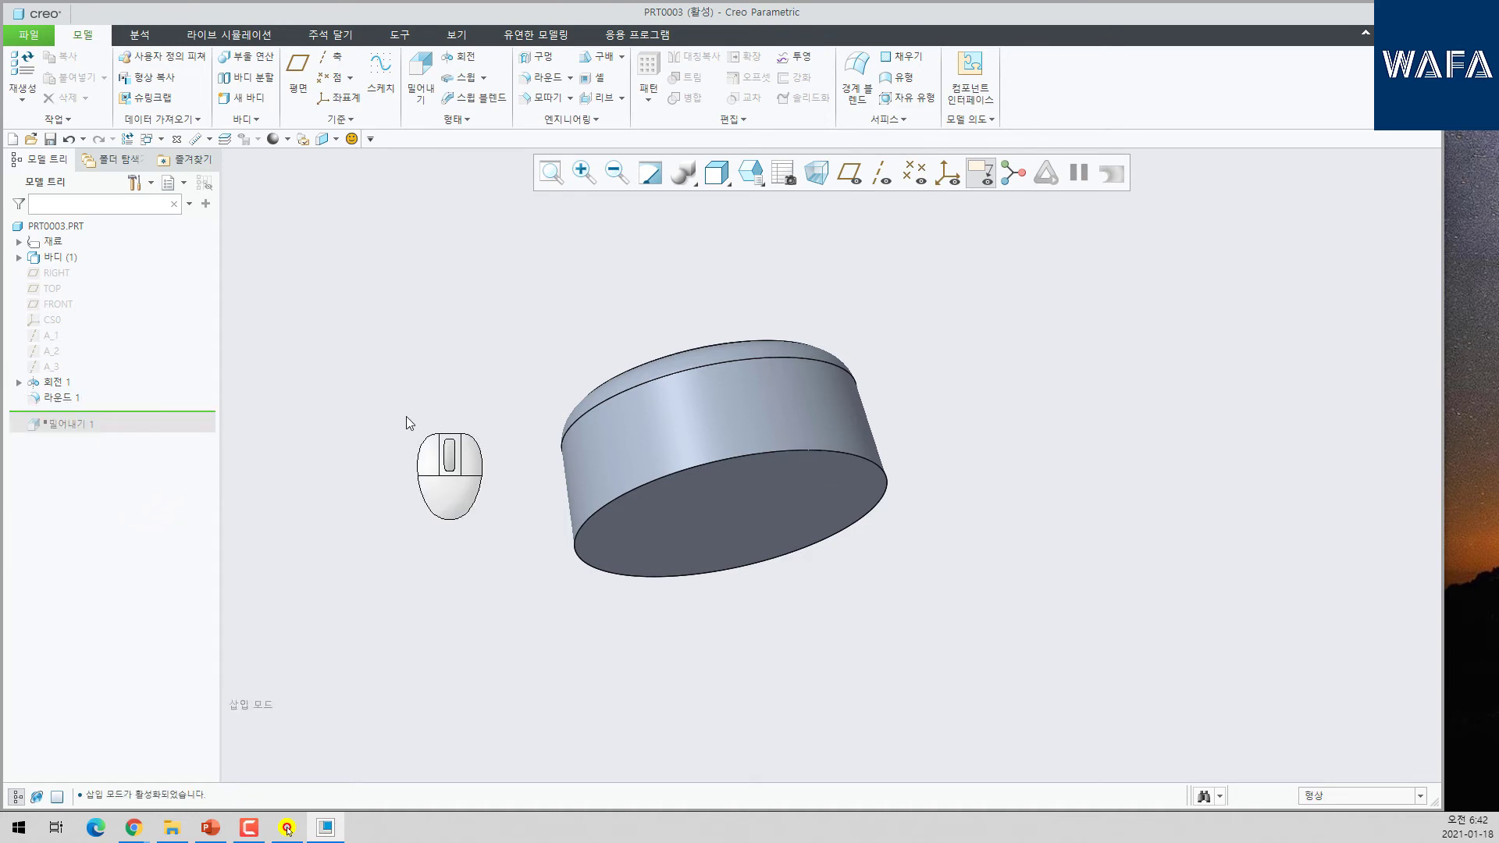
{"action": "left_click", "coordinate": [590, 77]}
{"action": "left_click", "coordinate": [794, 526]}
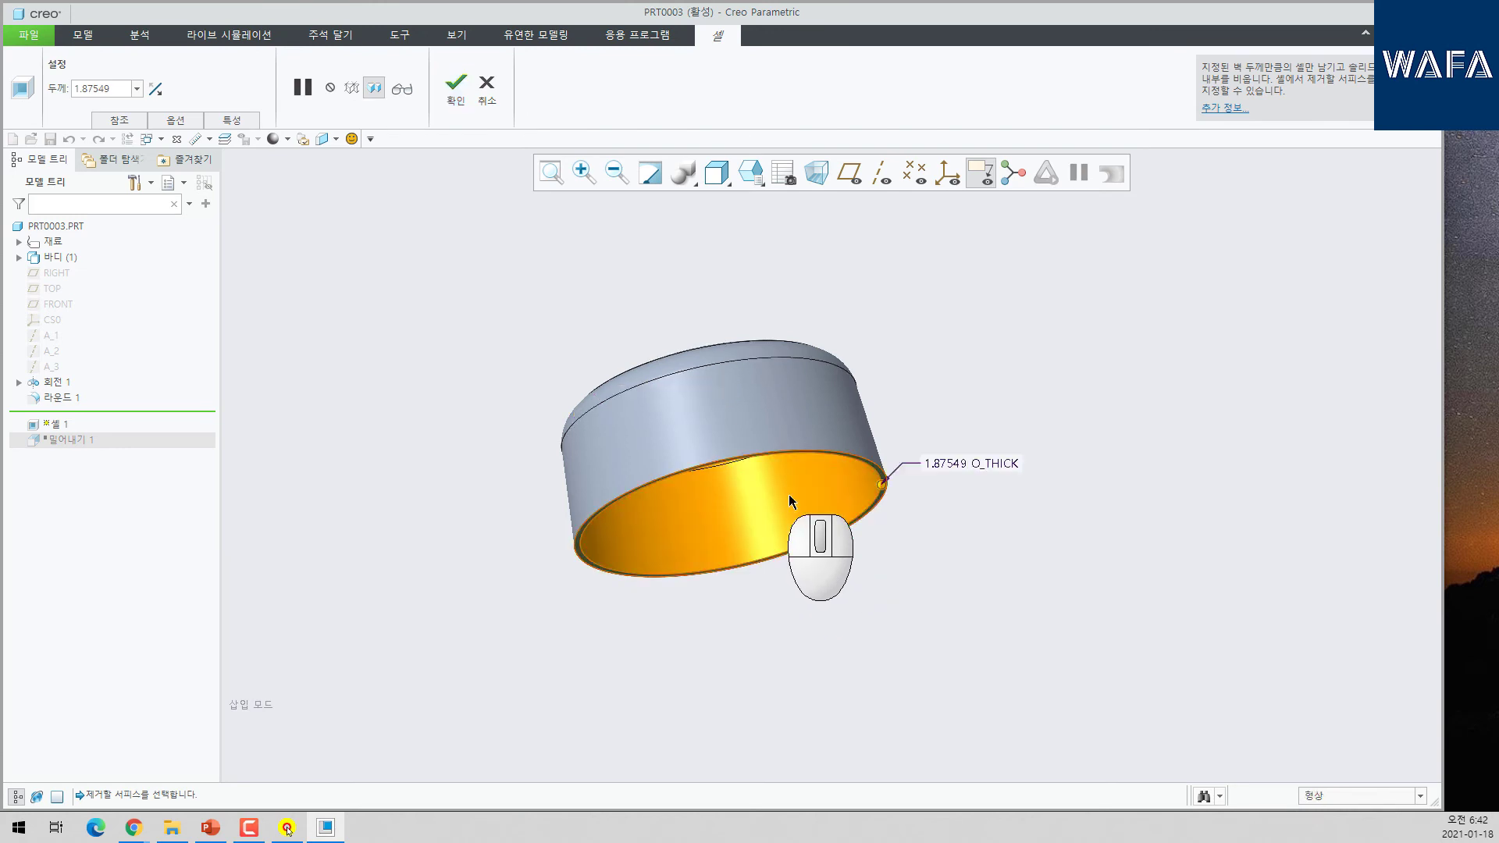
{"action": "key", "text": "Return"}
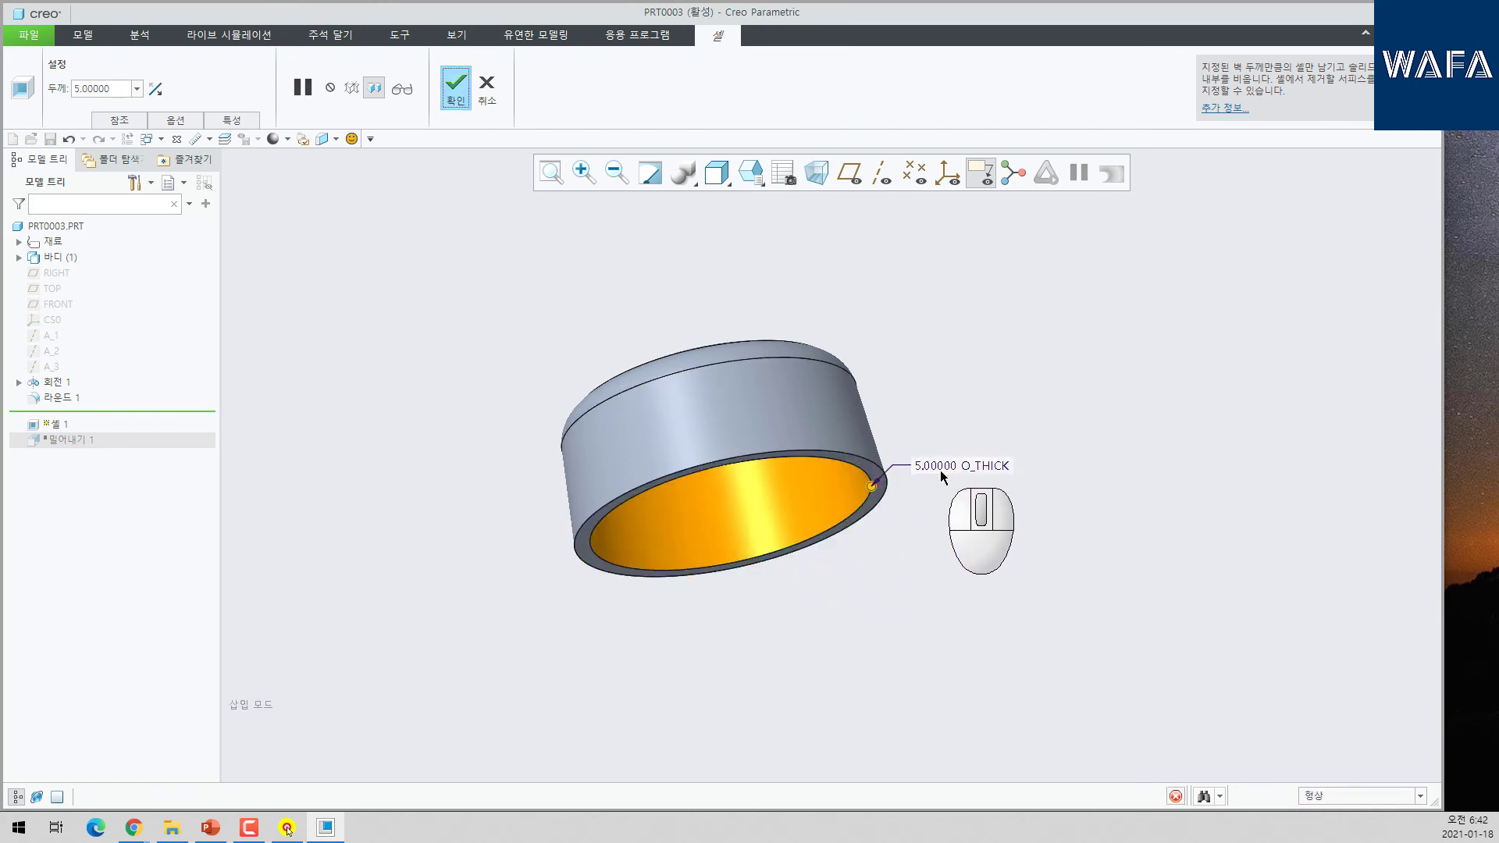
{"action": "middle_click", "coordinate": [942, 477]}
{"action": "left_click", "coordinate": [1062, 443]}
{"action": "mouse_move", "coordinate": [897, 531]}
{"action": "middle_mouse_down"}
{"action": "mouse_move", "coordinate": [892, 415]}
{"action": "mouse_move", "coordinate": [961, 585]}
{"action": "middle_mouse_up"}
{"action": "left_click_drag", "start_coordinate": [118, 433], "coordinate": [117, 445]}
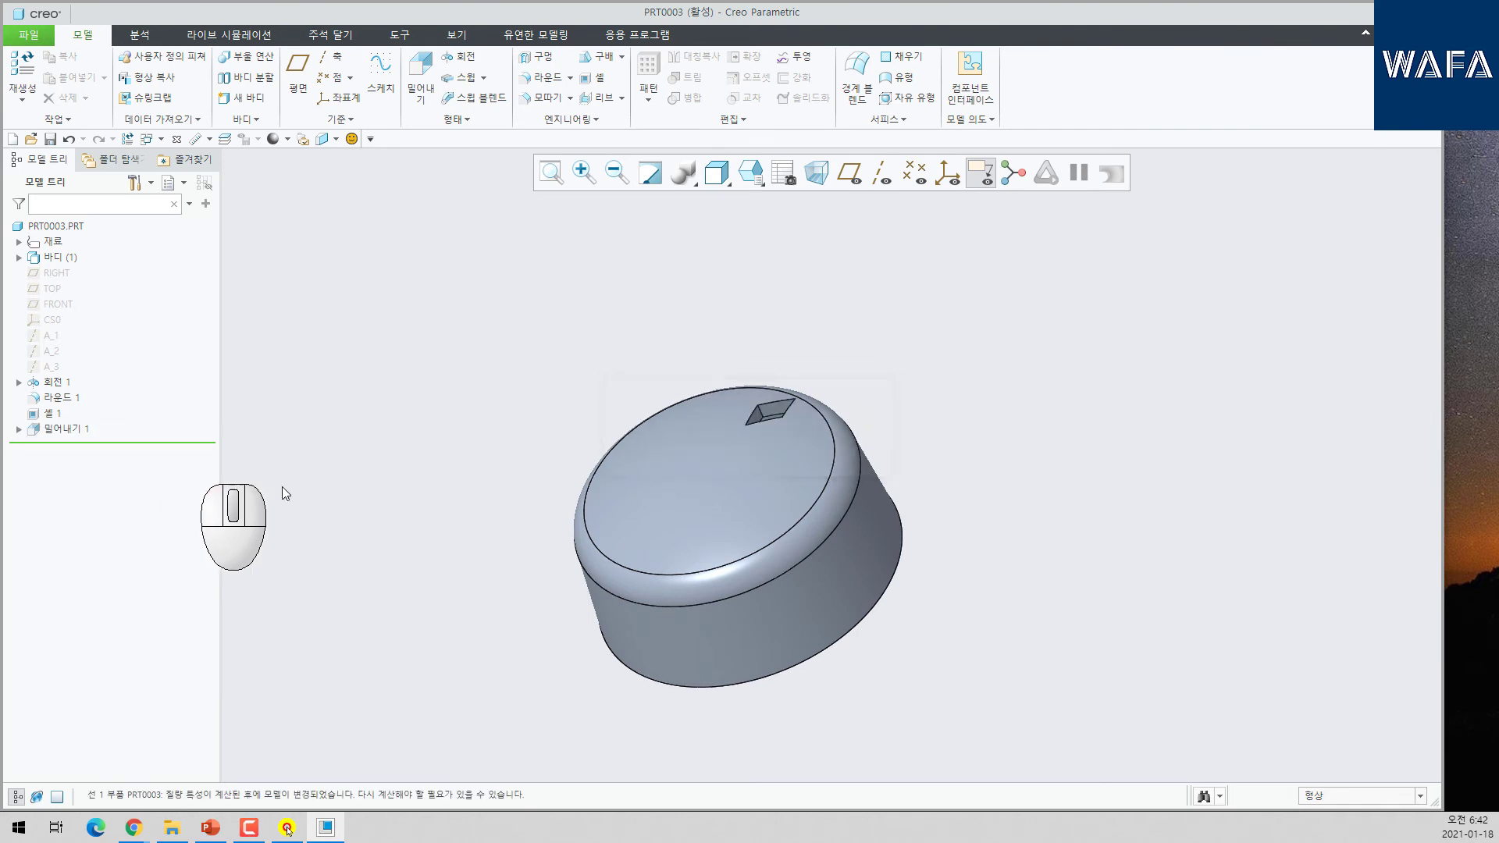
- Pattern the diamond cut around the cap's central axis A_4 with 7 members spread evenly over 360 degrees
{"action": "left_click", "coordinate": [66, 429]}
{"action": "left_click", "coordinate": [93, 357]}
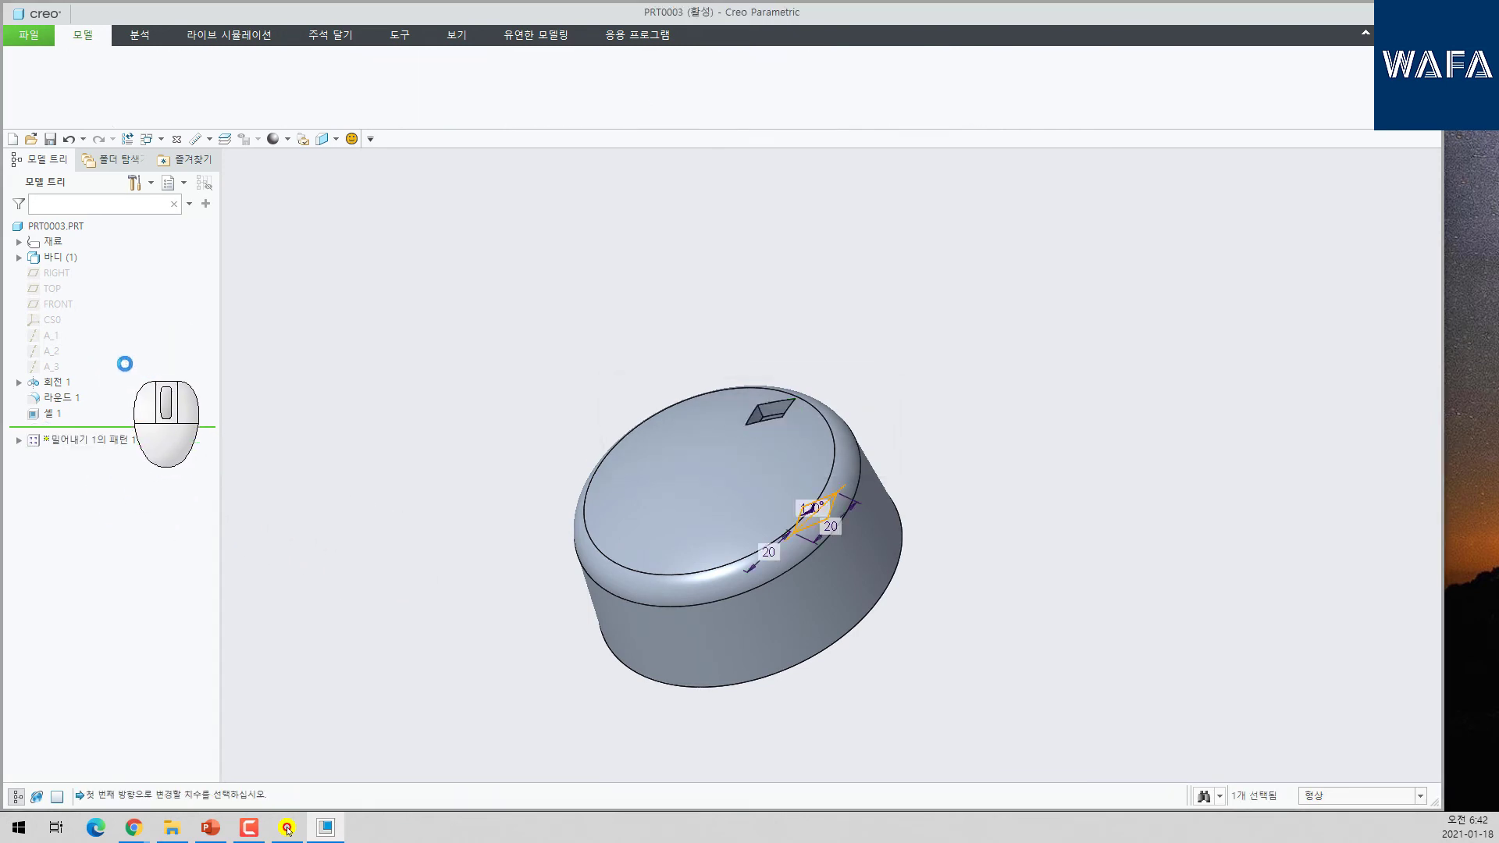
{"action": "left_click", "coordinate": [106, 75]}
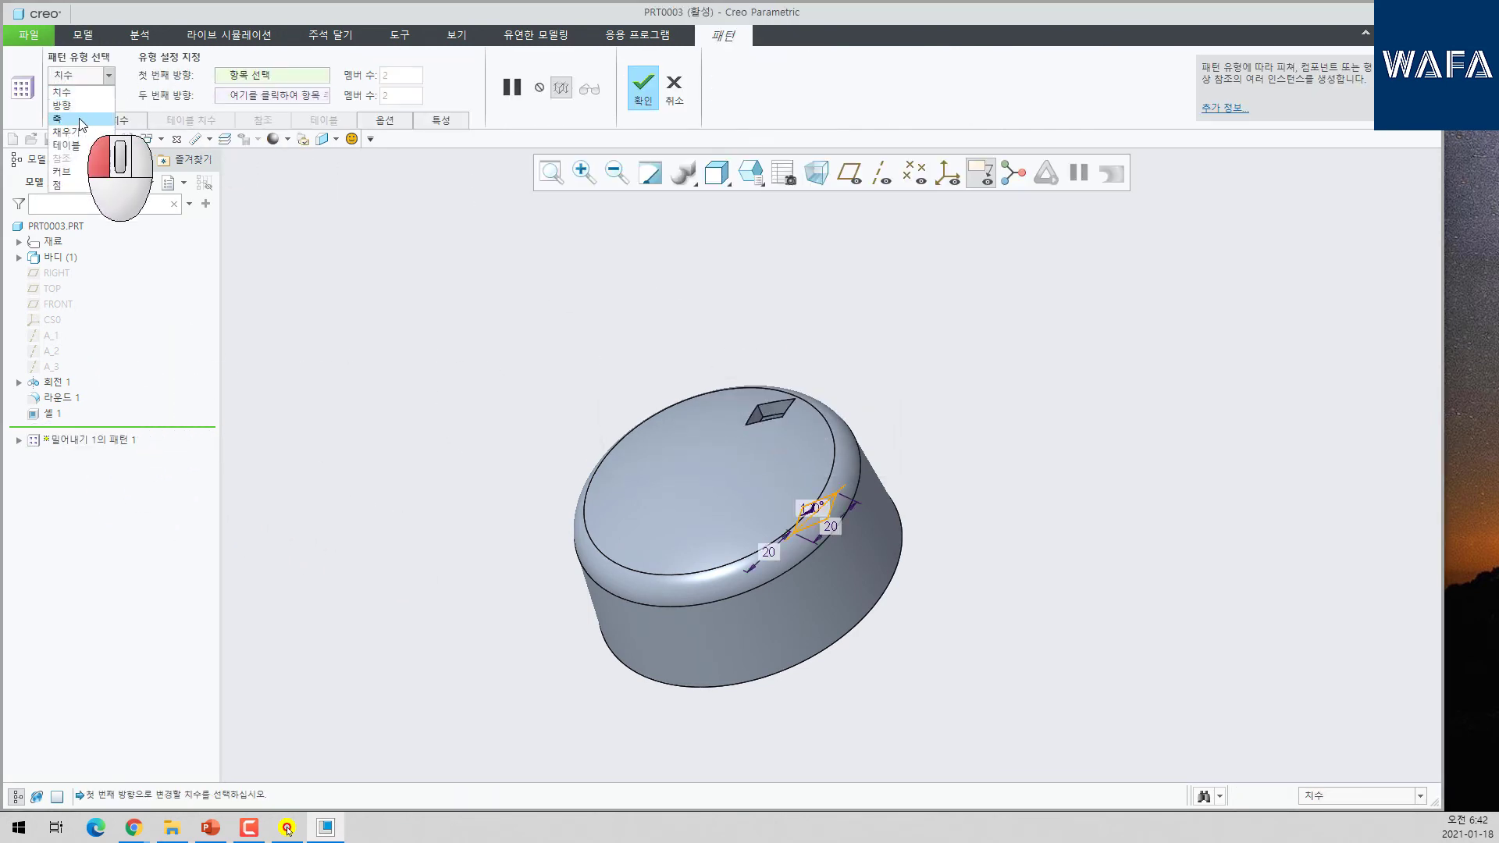
{"action": "left_click", "coordinate": [78, 119]}
{"action": "left_click", "coordinate": [883, 172]}
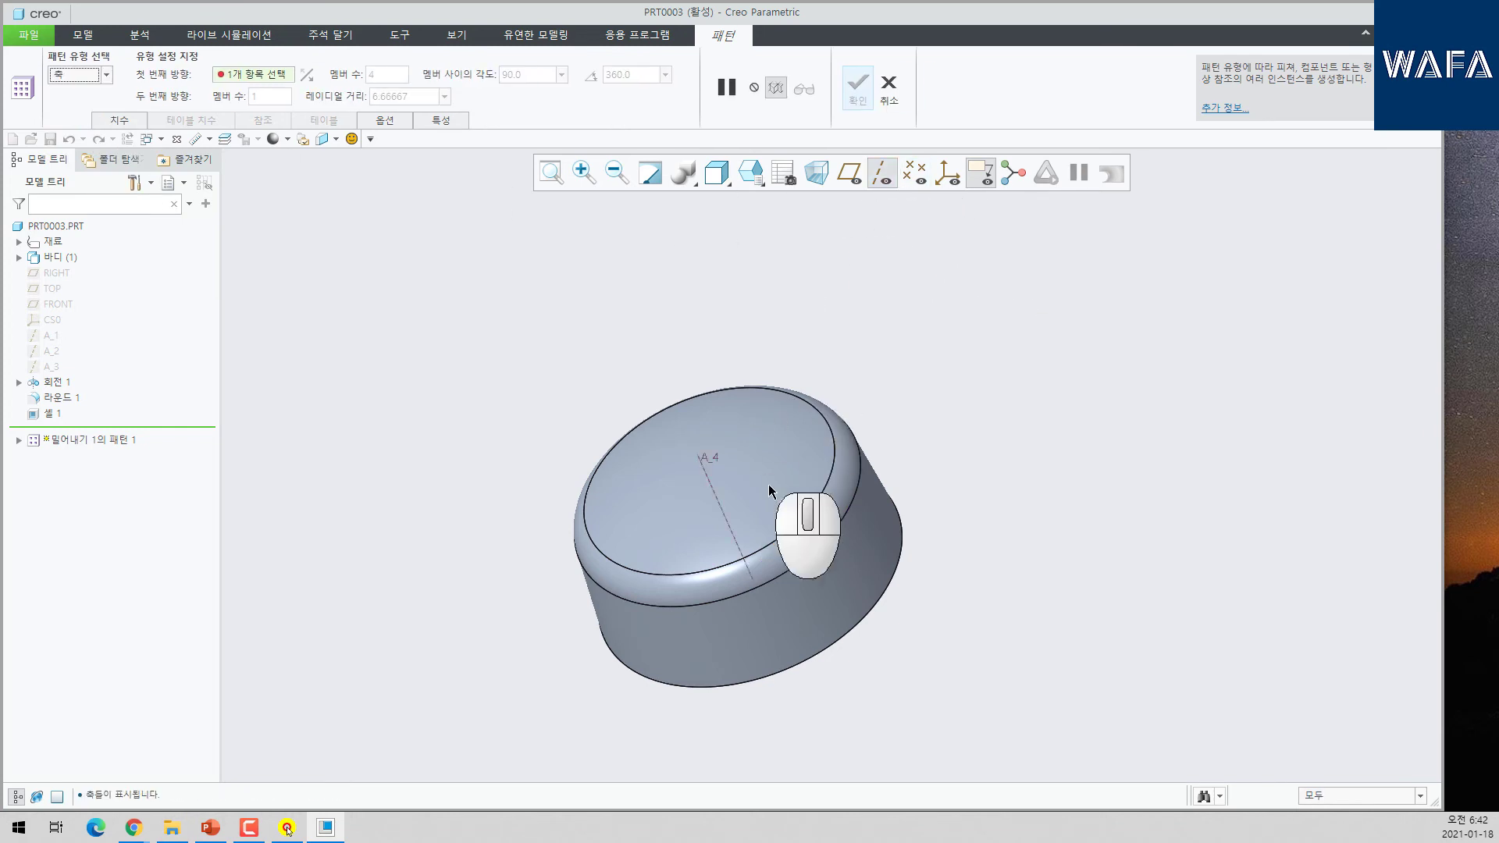
{"action": "left_click", "coordinate": [728, 517]}
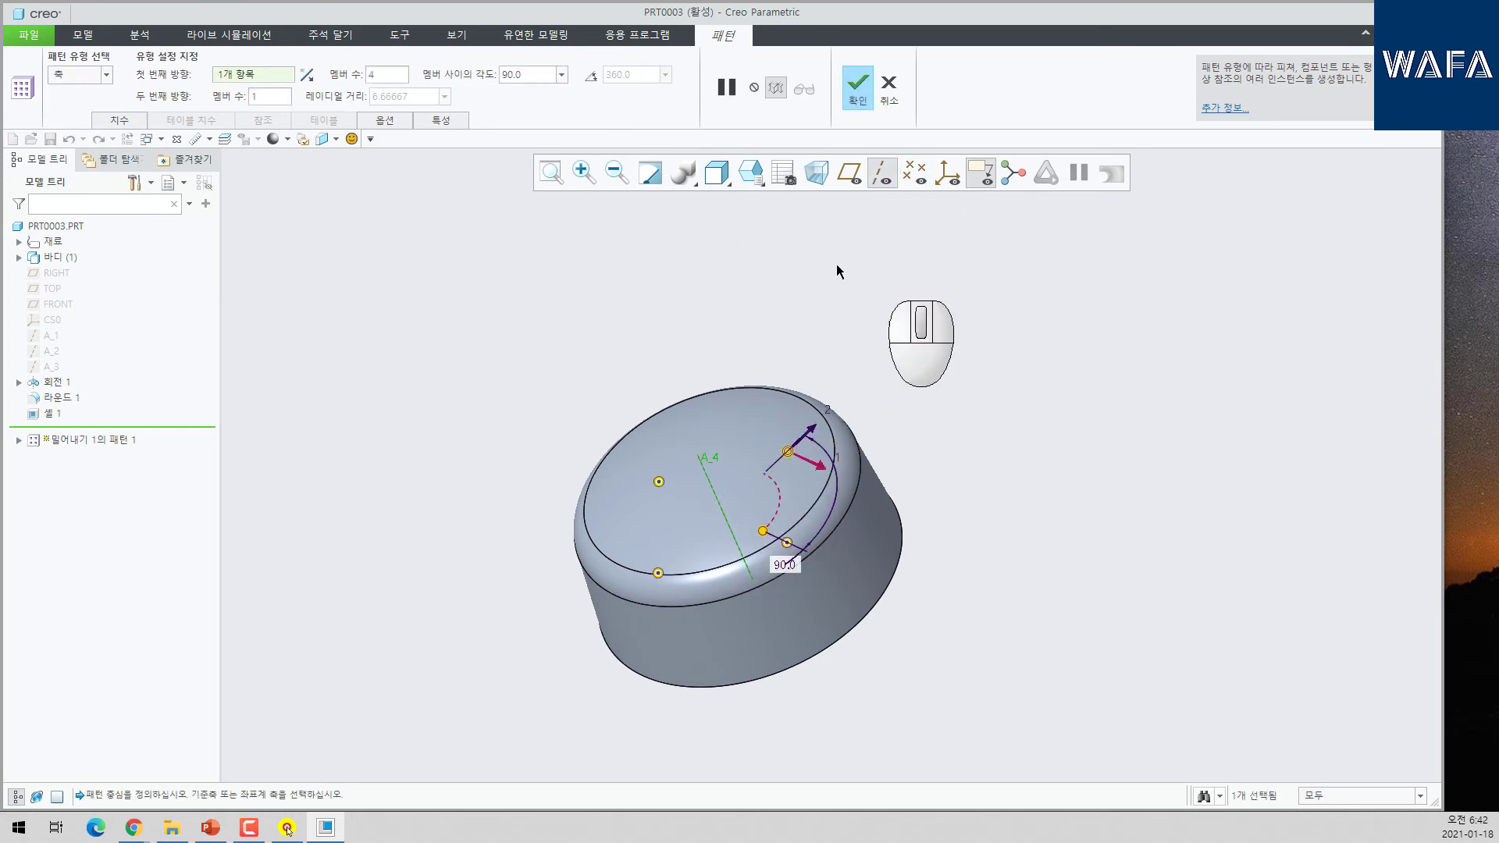
{"action": "left_click", "coordinate": [591, 78]}
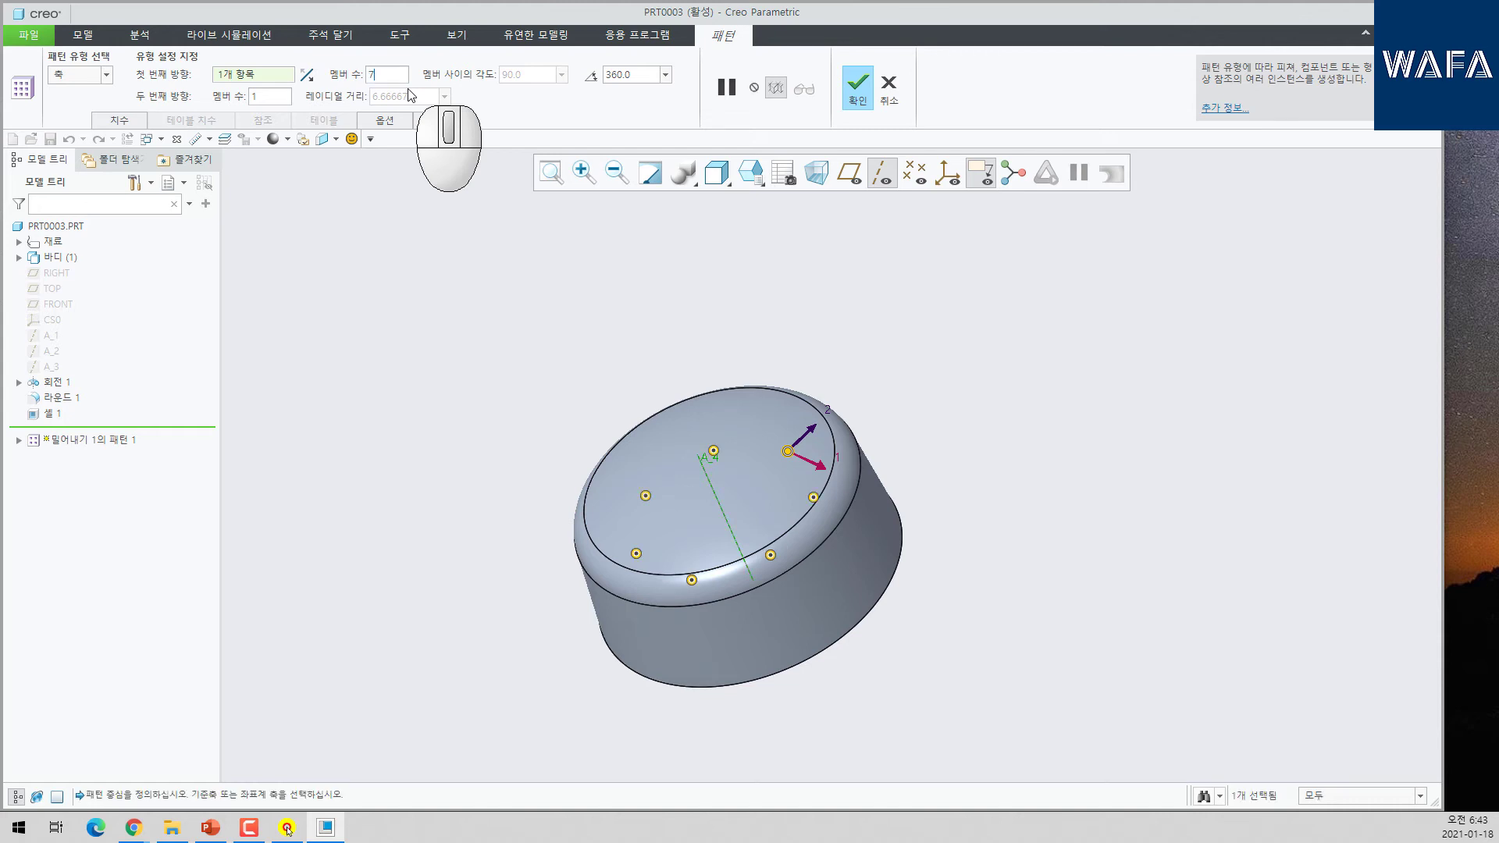
{"action": "middle_click", "coordinate": [928, 452]}
{"action": "middle_click_drag", "start_coordinate": [964, 395], "coordinate": [937, 414]}
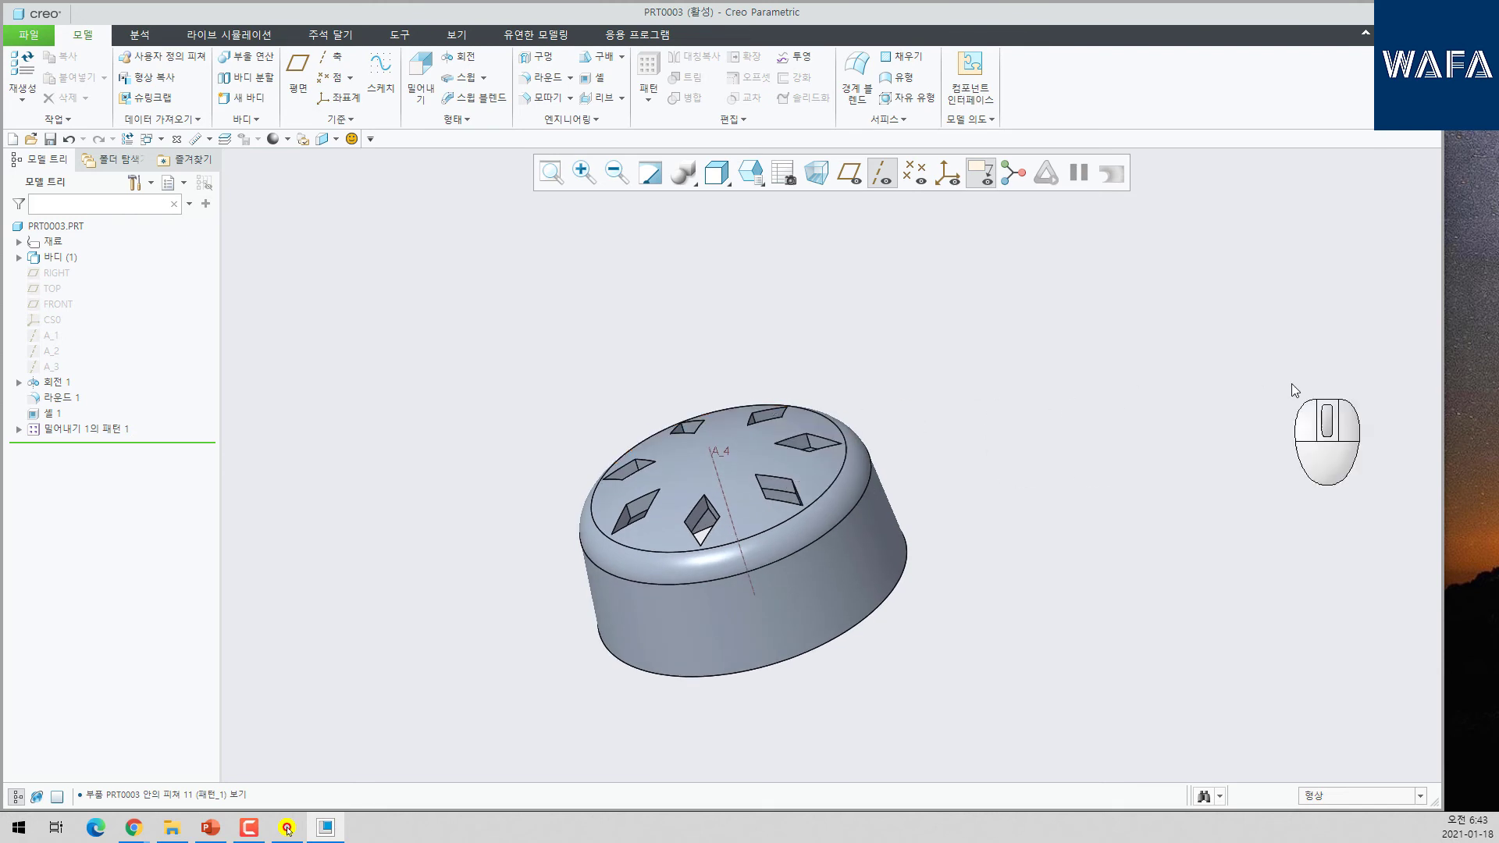
- Delete the cap's revolve, round, shell and patterned cut from the part, leaving only the datum features
{"action": "left_click", "coordinate": [47, 384]}
{"action": "key", "text": "Delete"}
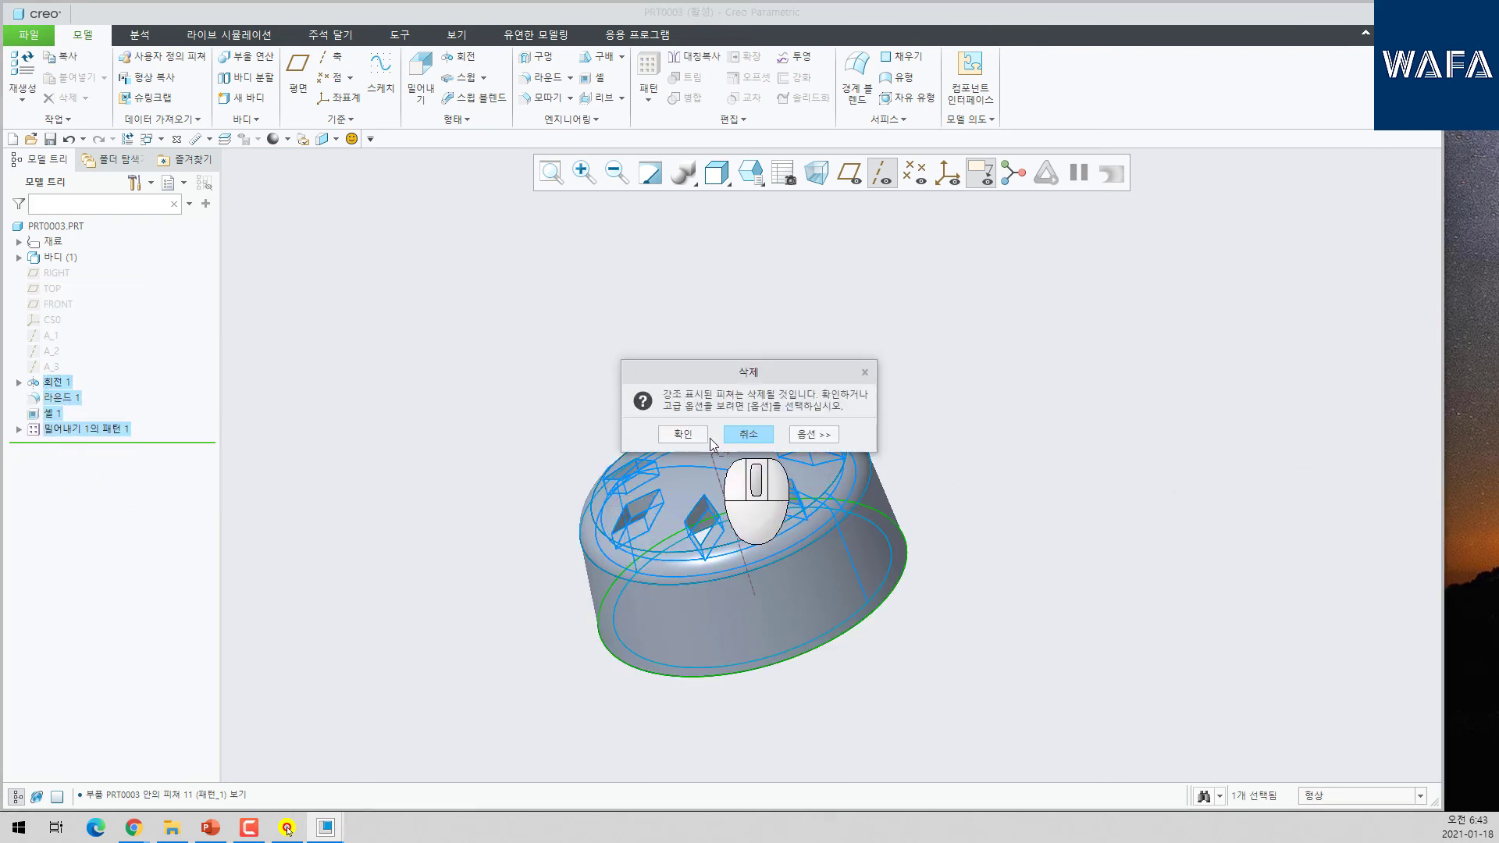
{"action": "left_click", "coordinate": [705, 436]}
- Switch to PowerPoint, examine the slotted curved plate drawing on slide 20, and return to Creo Parametric
{"action": "left_click", "coordinate": [289, 829]}
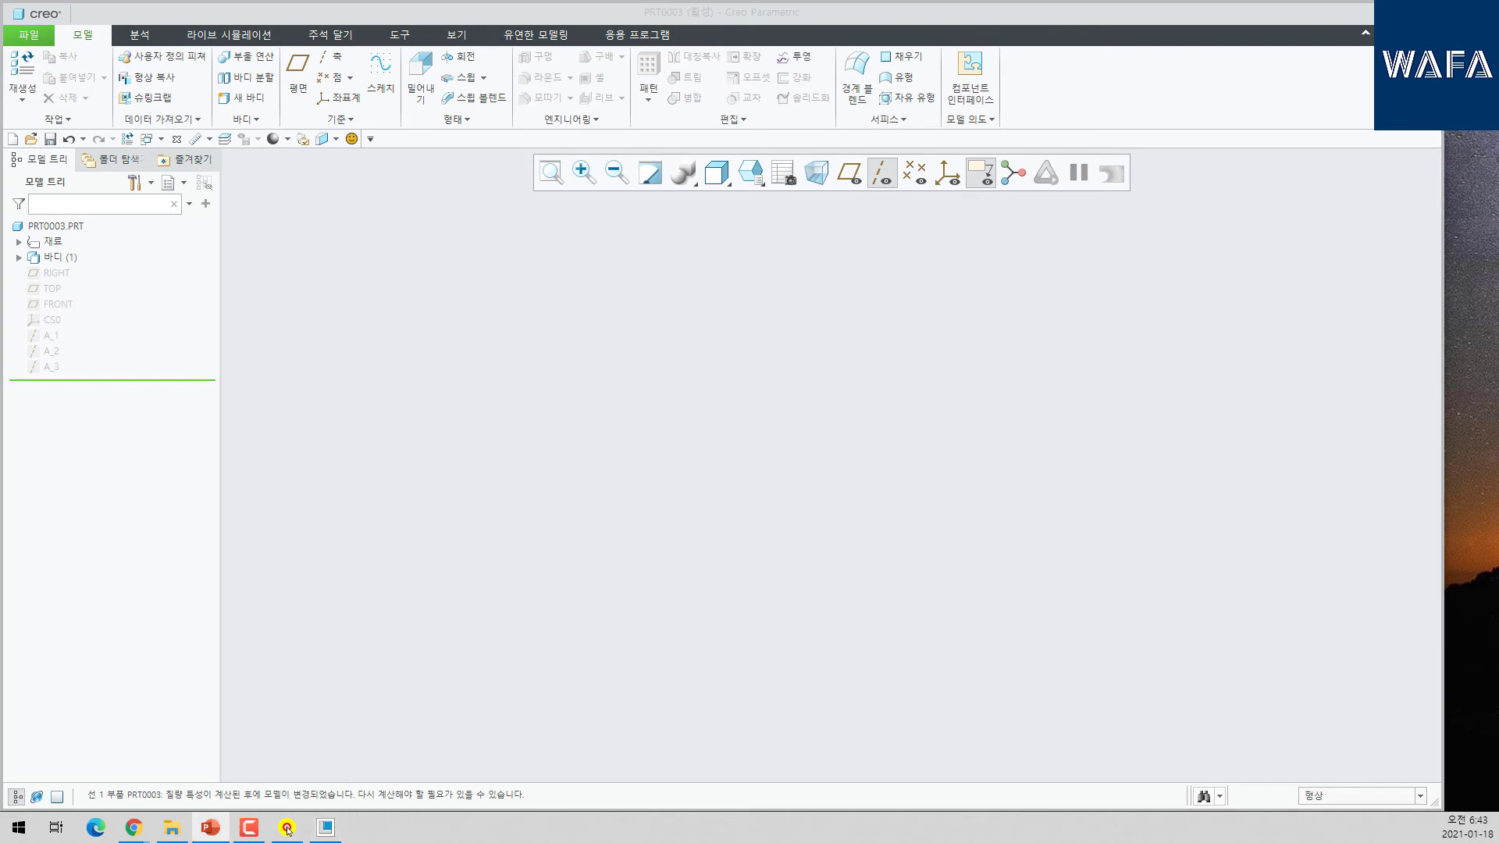
{"action": "left_click_drag", "start_coordinate": [1498, 156], "coordinate": [945, 55]}
{"action": "left_click", "coordinate": [524, 621]}
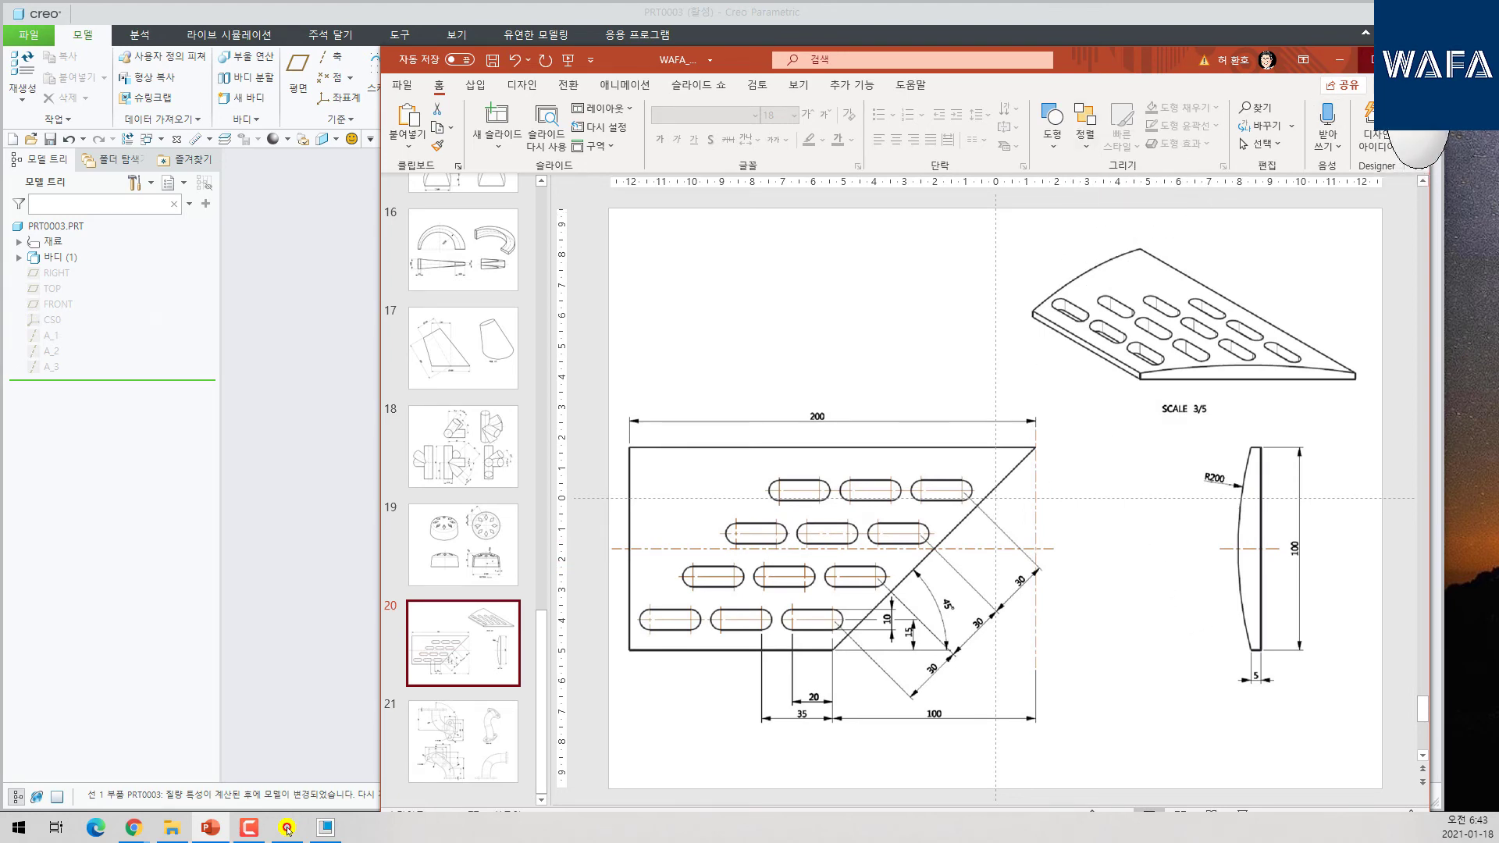
{"action": "left_click", "coordinate": [1372, 59]}
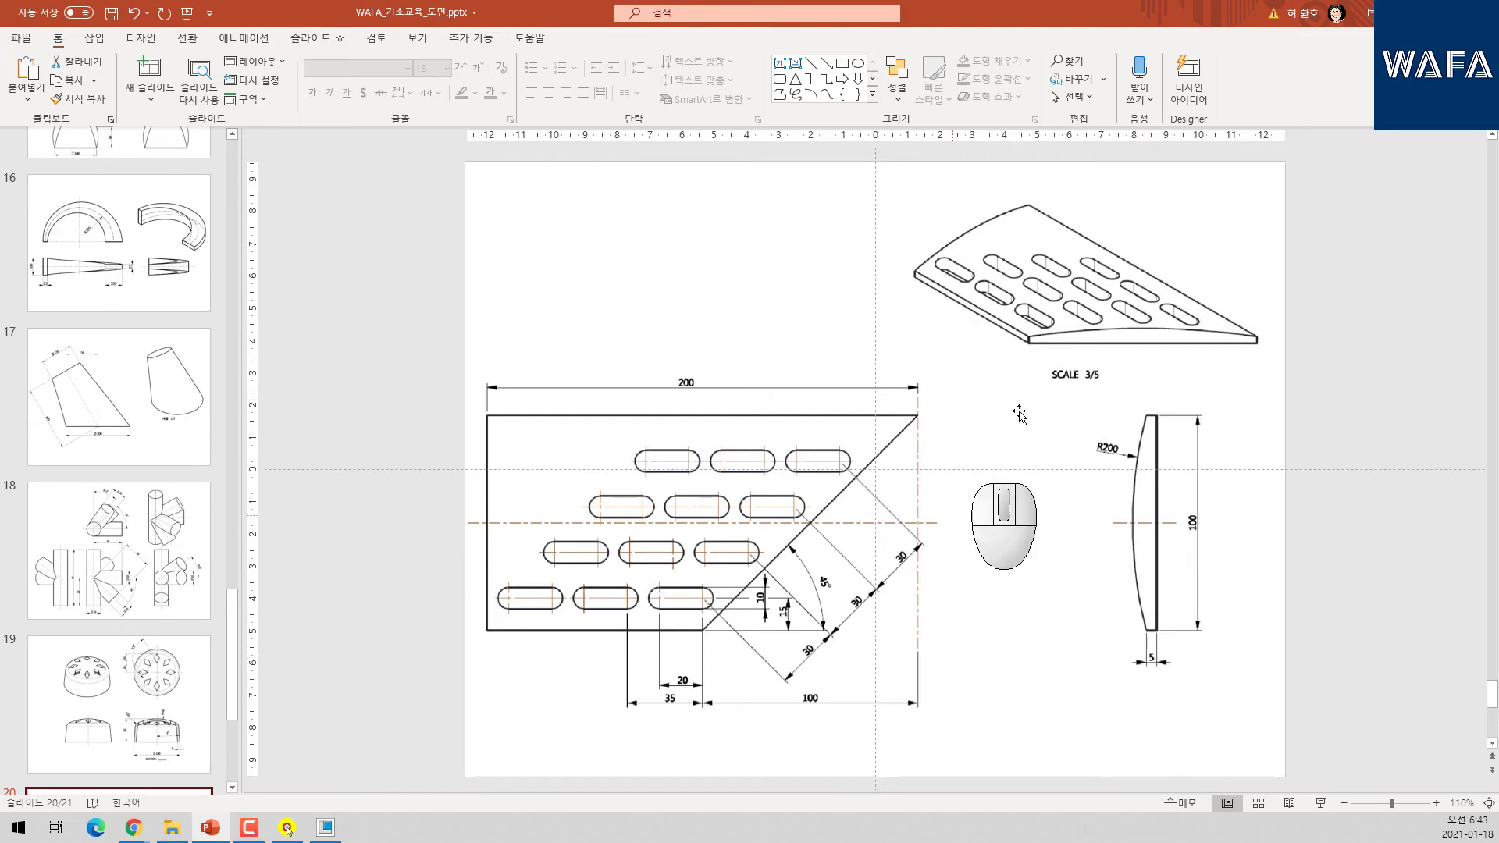
{"action": "left_click_drag", "start_coordinate": [574, 13], "coordinate": [1498, 105]}
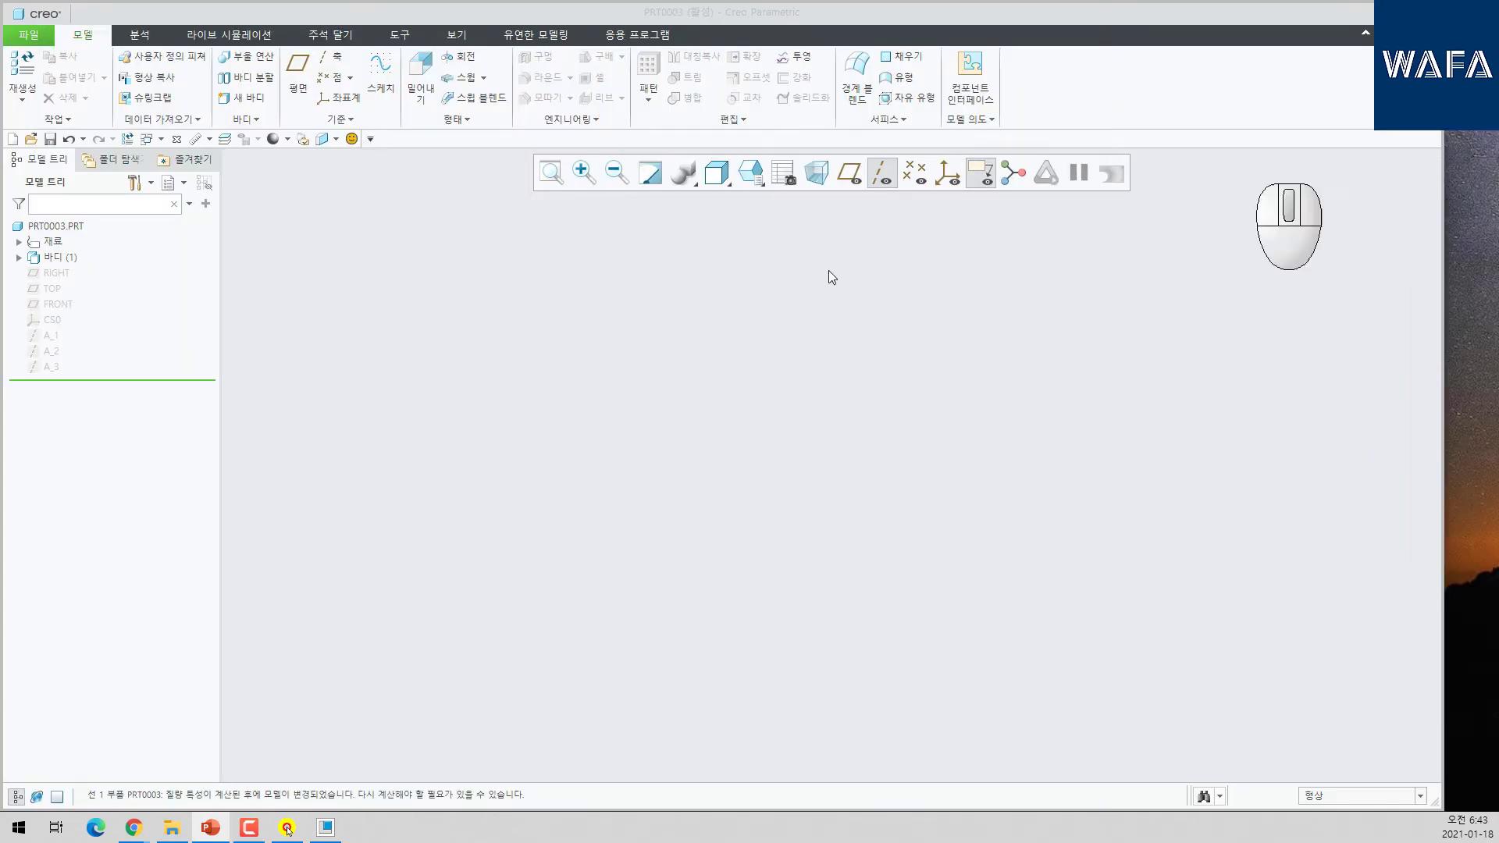
{"action": "left_click", "coordinate": [707, 359]}
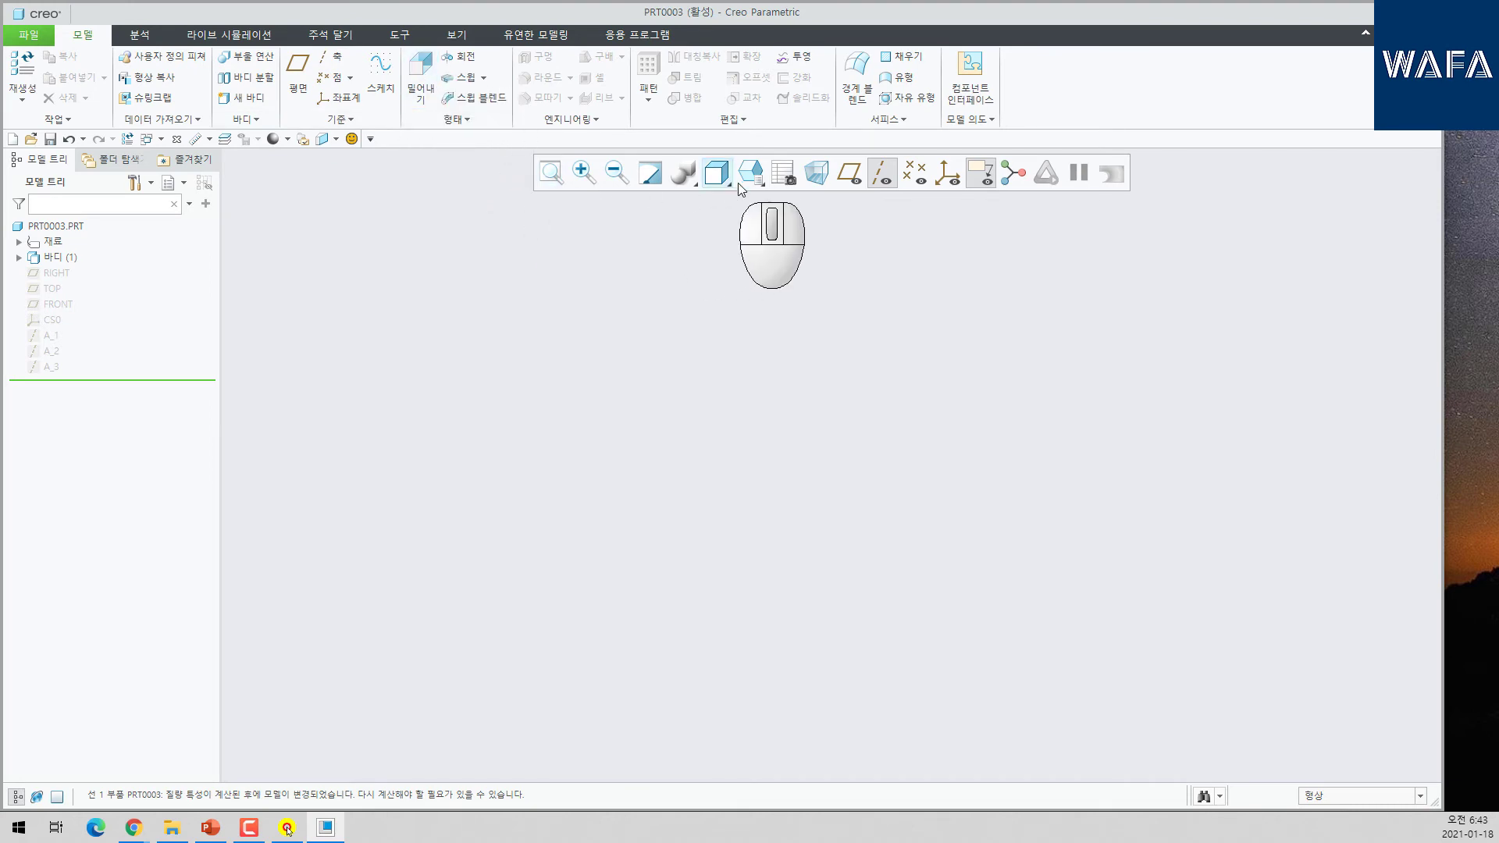
- Start an extrude sketch on the RIGHT plane and draw a shallow arc of about R304, centred on the vertical reference, above the horizontal one
{"action": "left_click", "coordinate": [779, 281]}
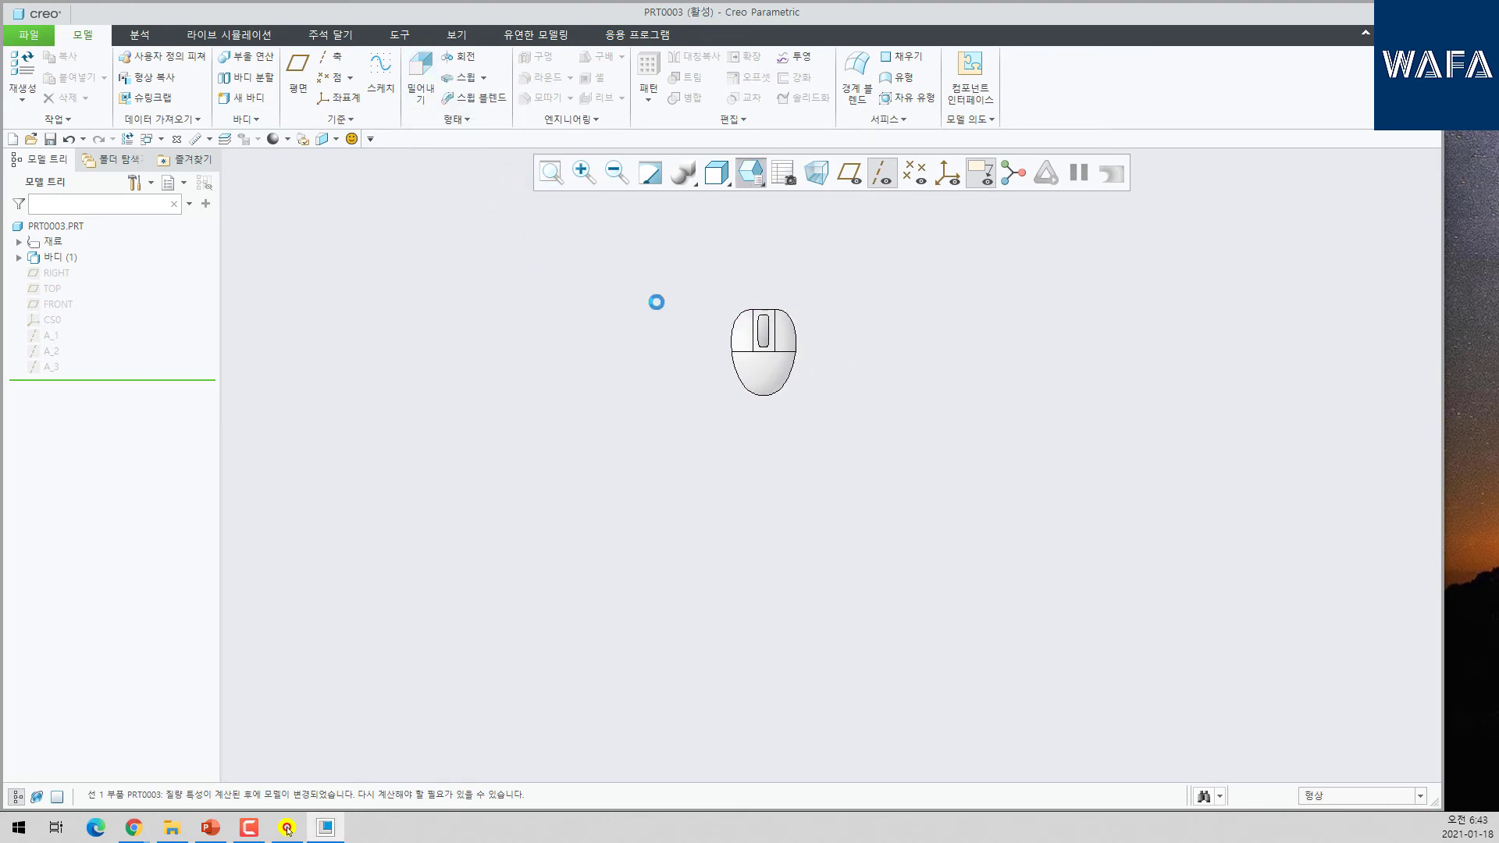
{"action": "left_click", "coordinate": [420, 68]}
{"action": "left_click", "coordinate": [56, 273]}
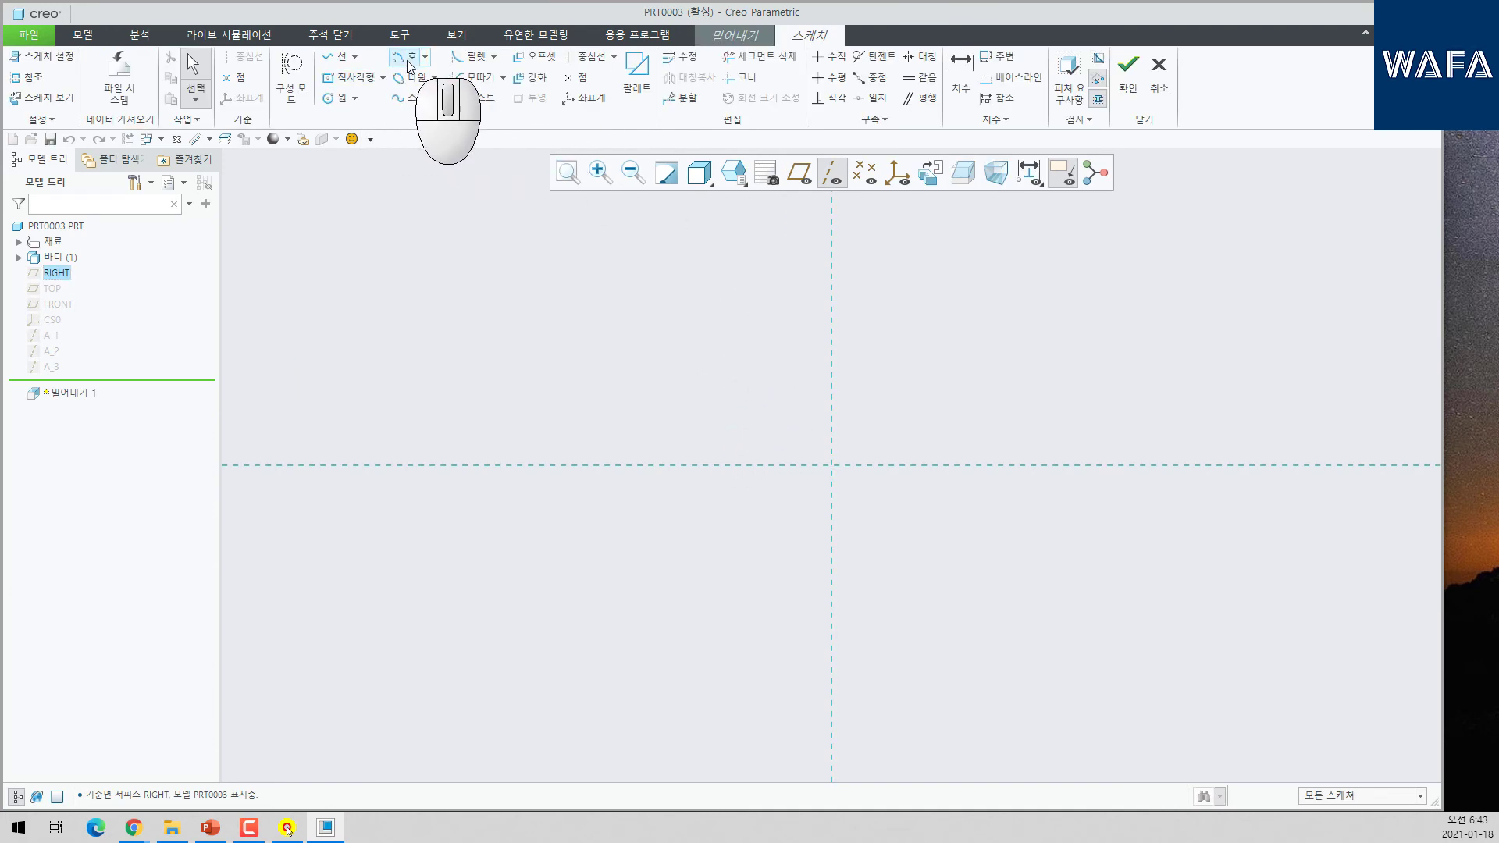
{"action": "left_click", "coordinate": [407, 59]}
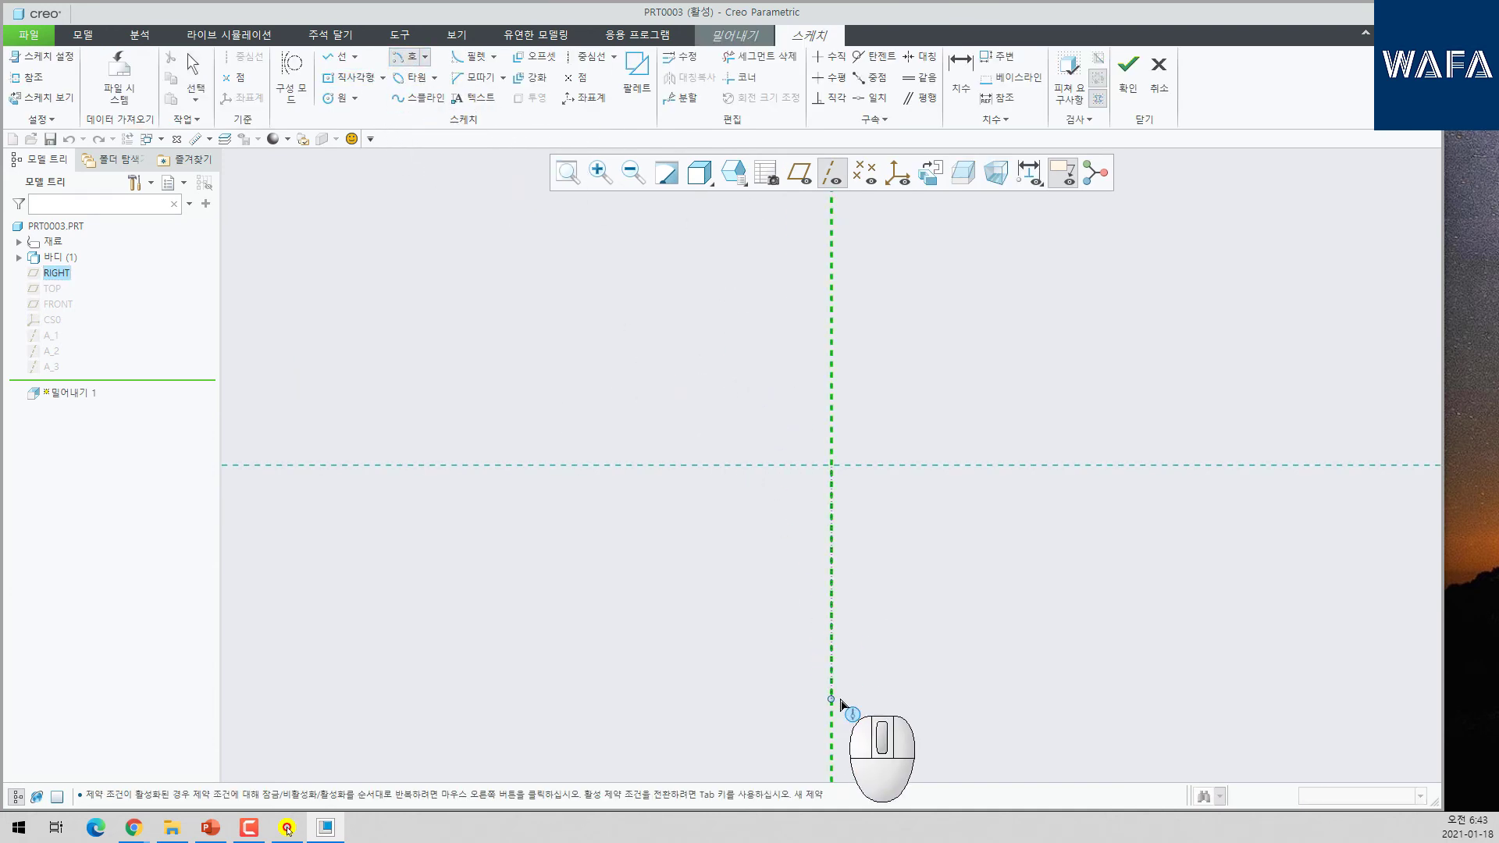
{"action": "left_click", "coordinate": [832, 707]}
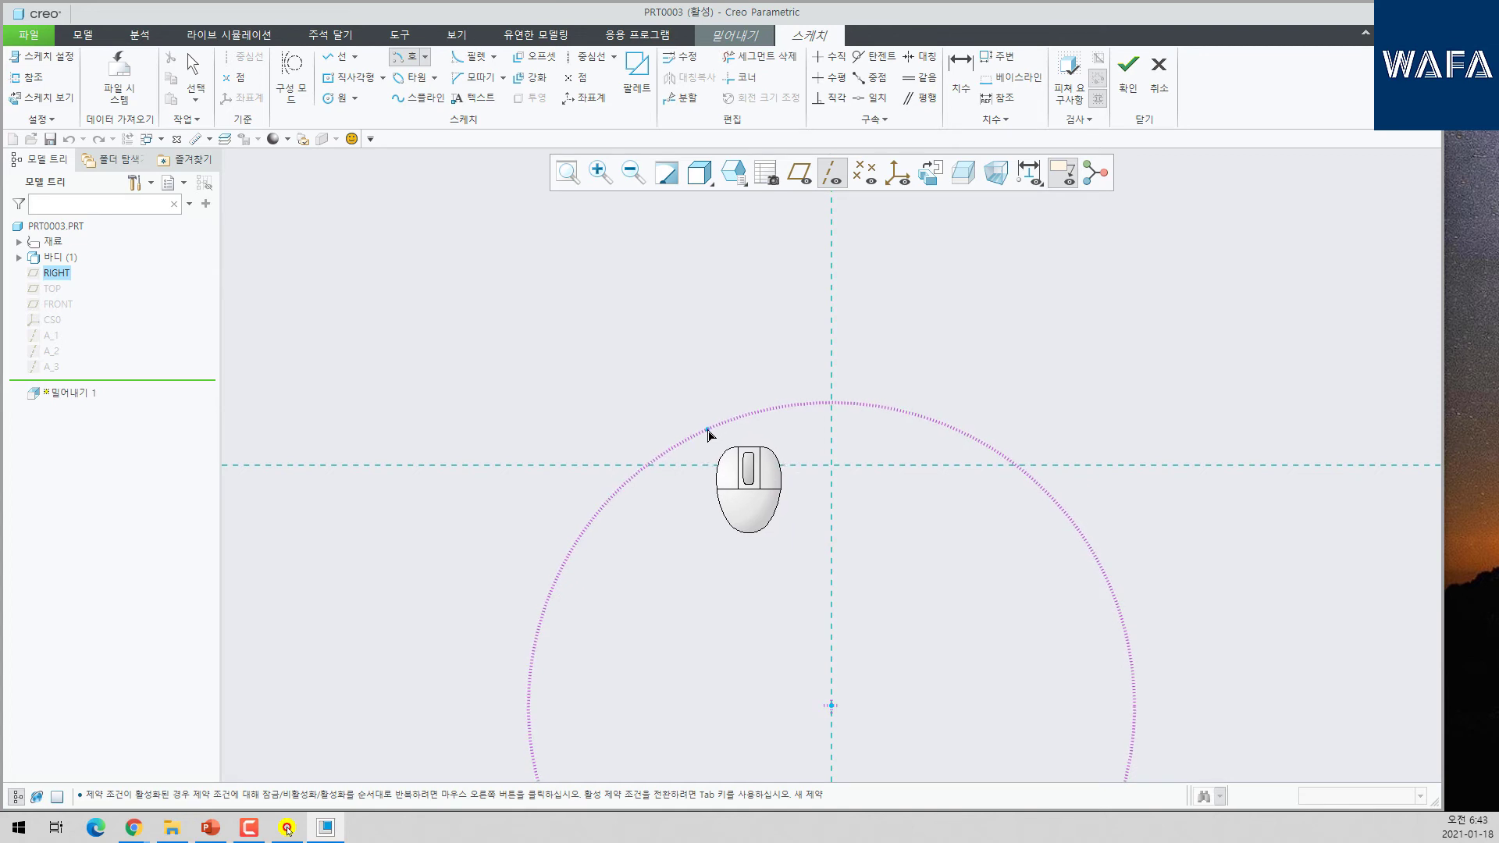
{"action": "left_click", "coordinate": [707, 429]}
{"action": "left_click", "coordinate": [956, 429]}
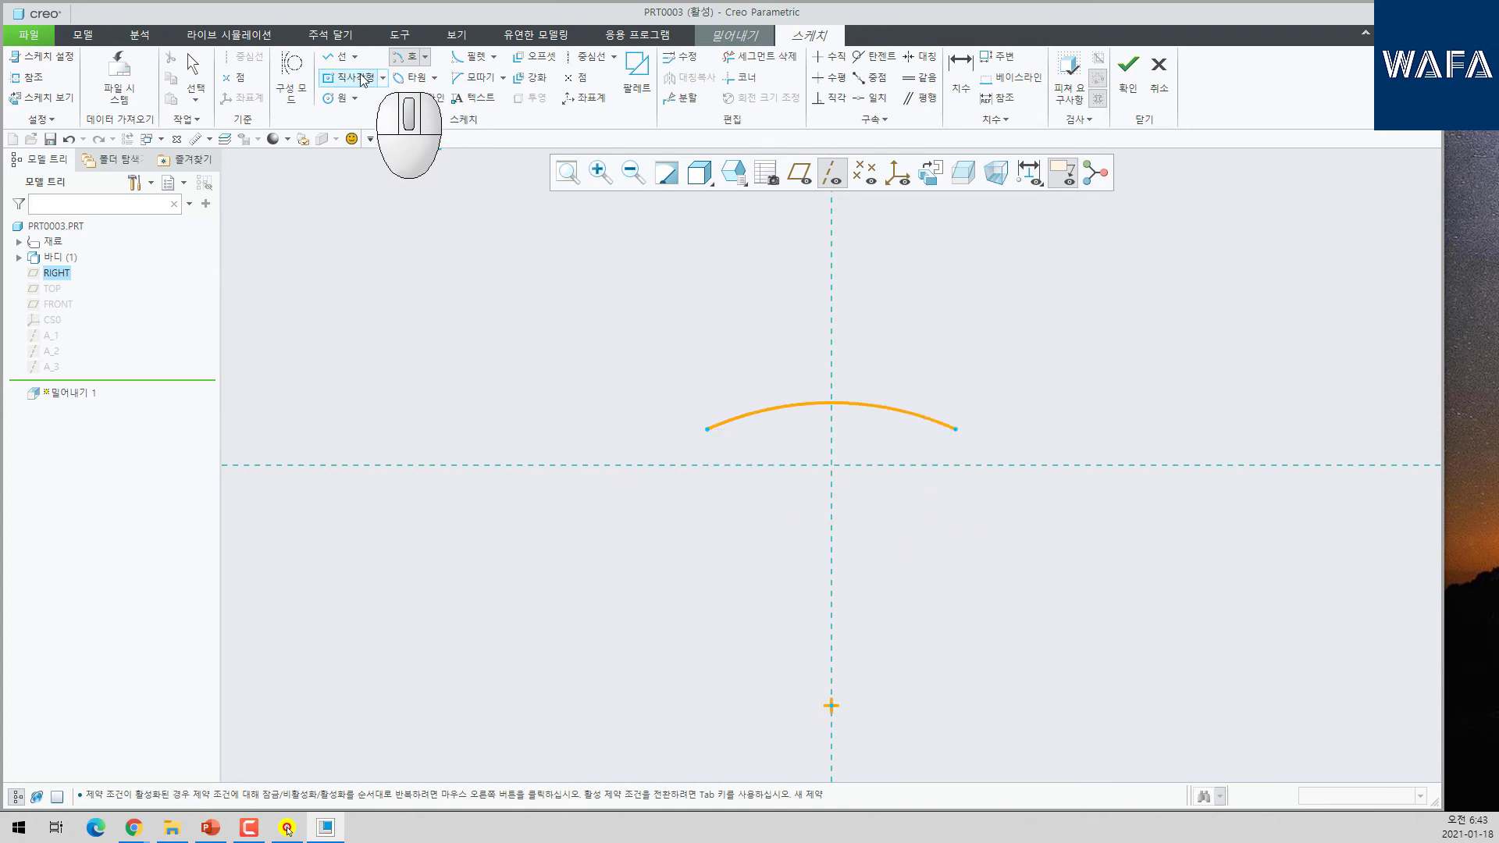
- Close the profile with two vertical sides about 36 high and a base line along the horizontal reference
{"action": "left_click", "coordinate": [338, 56]}
{"action": "left_click", "coordinate": [708, 429]}
{"action": "left_click", "coordinate": [707, 466]}
{"action": "middle_click", "coordinate": [719, 473]}
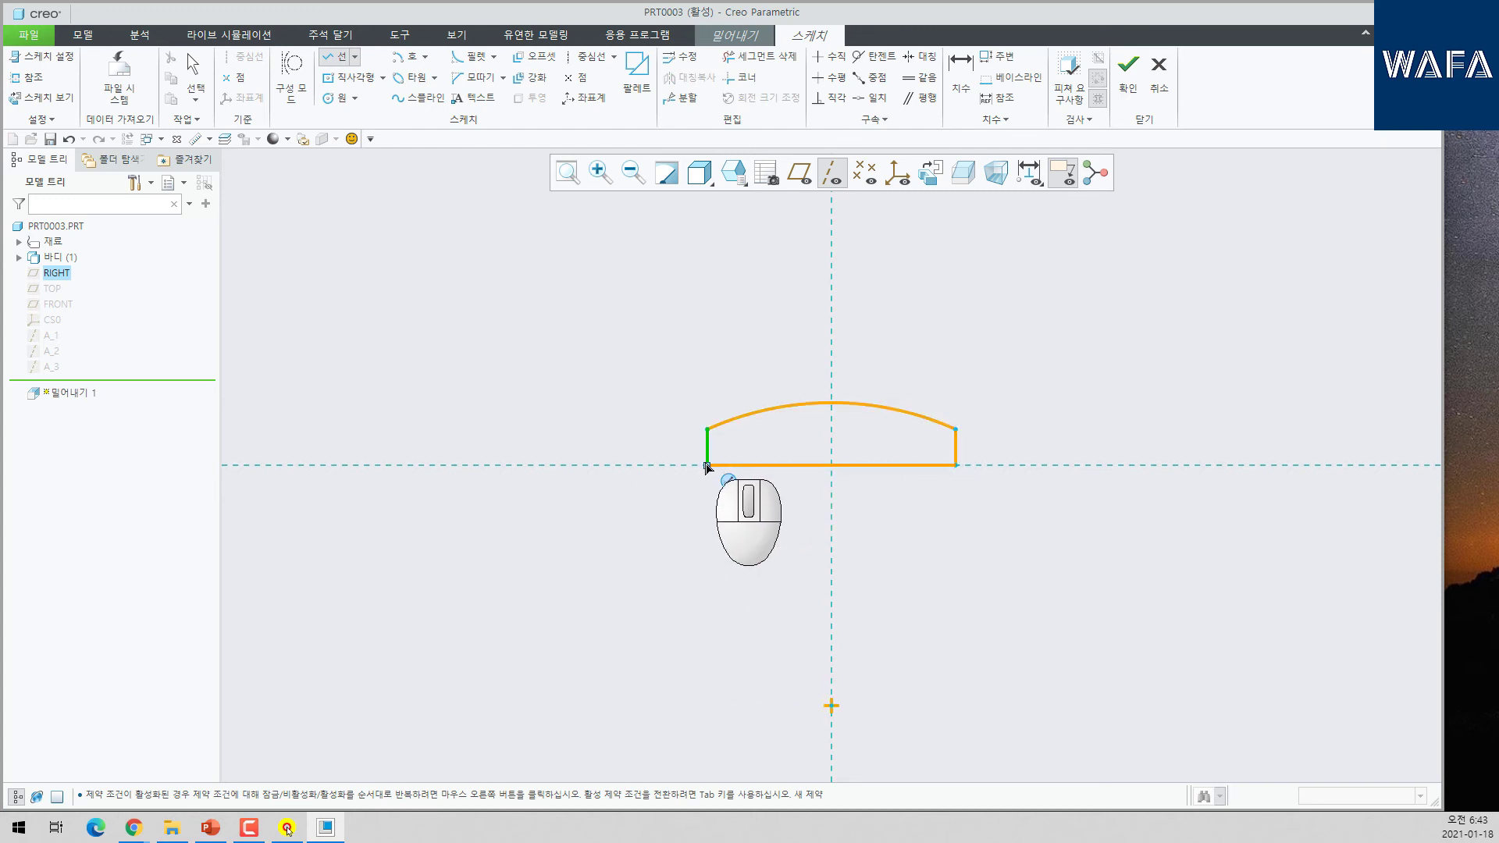
{"action": "left_click", "coordinate": [707, 465]}
{"action": "middle_click", "coordinate": [1007, 543]}
- Dimension the width of the profile's base line
{"action": "left_click", "coordinate": [961, 70]}
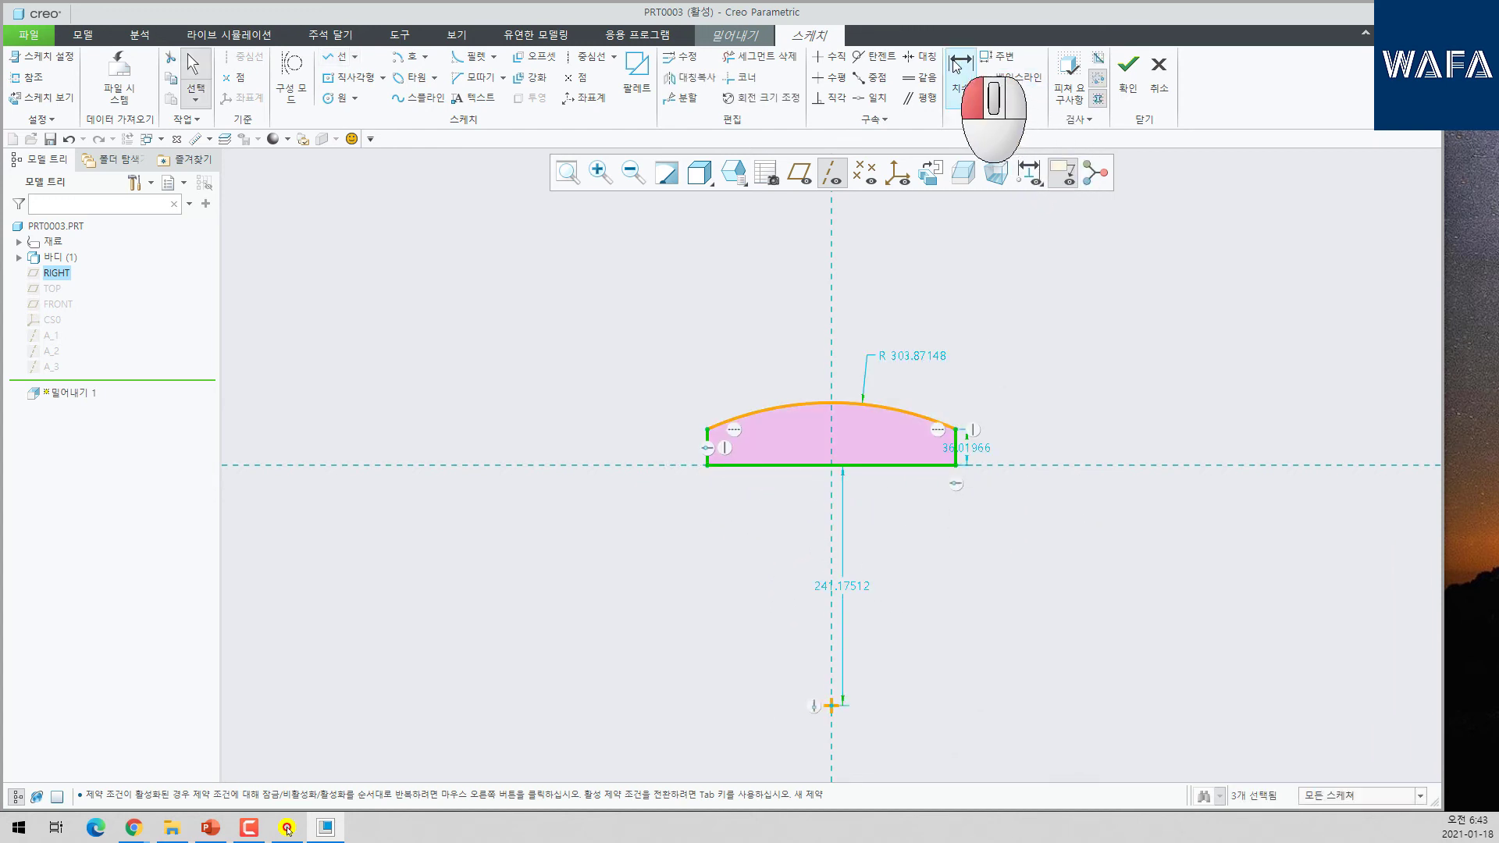
{"action": "left_click", "coordinate": [890, 466]}
{"action": "middle_click", "coordinate": [925, 514]}
{"action": "middle_click", "coordinate": [1027, 473]}
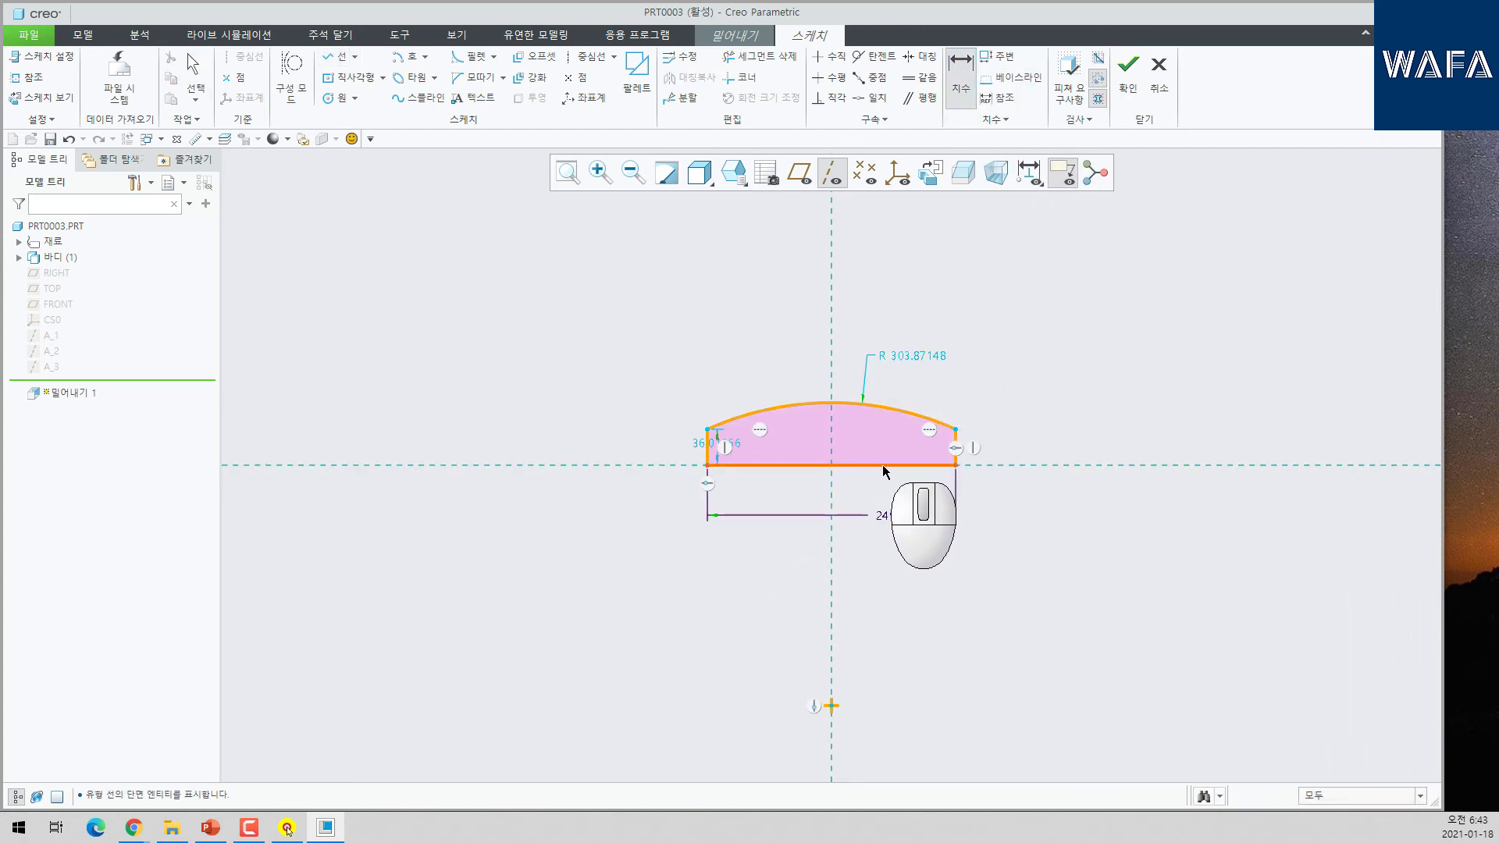
- Dimension the profile's overall height from the base line to the top of the arc
{"action": "left_click", "coordinate": [884, 466]}
{"action": "left_click", "coordinate": [851, 406]}
{"action": "middle_click", "coordinate": [1081, 442]}
{"action": "middle_click", "coordinate": [1116, 490]}
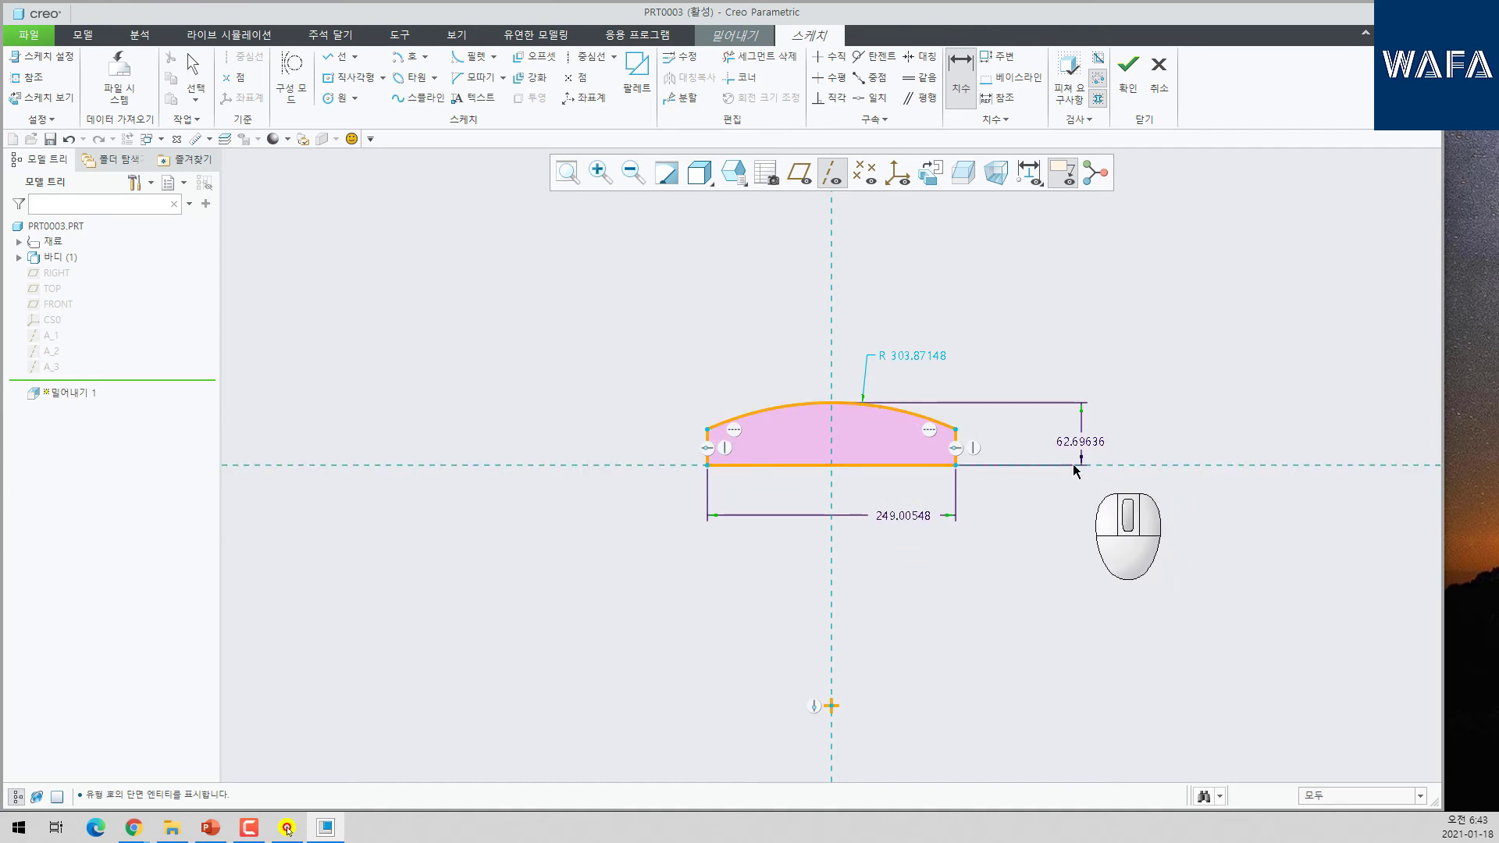
{"action": "middle_click", "coordinate": [968, 391]}
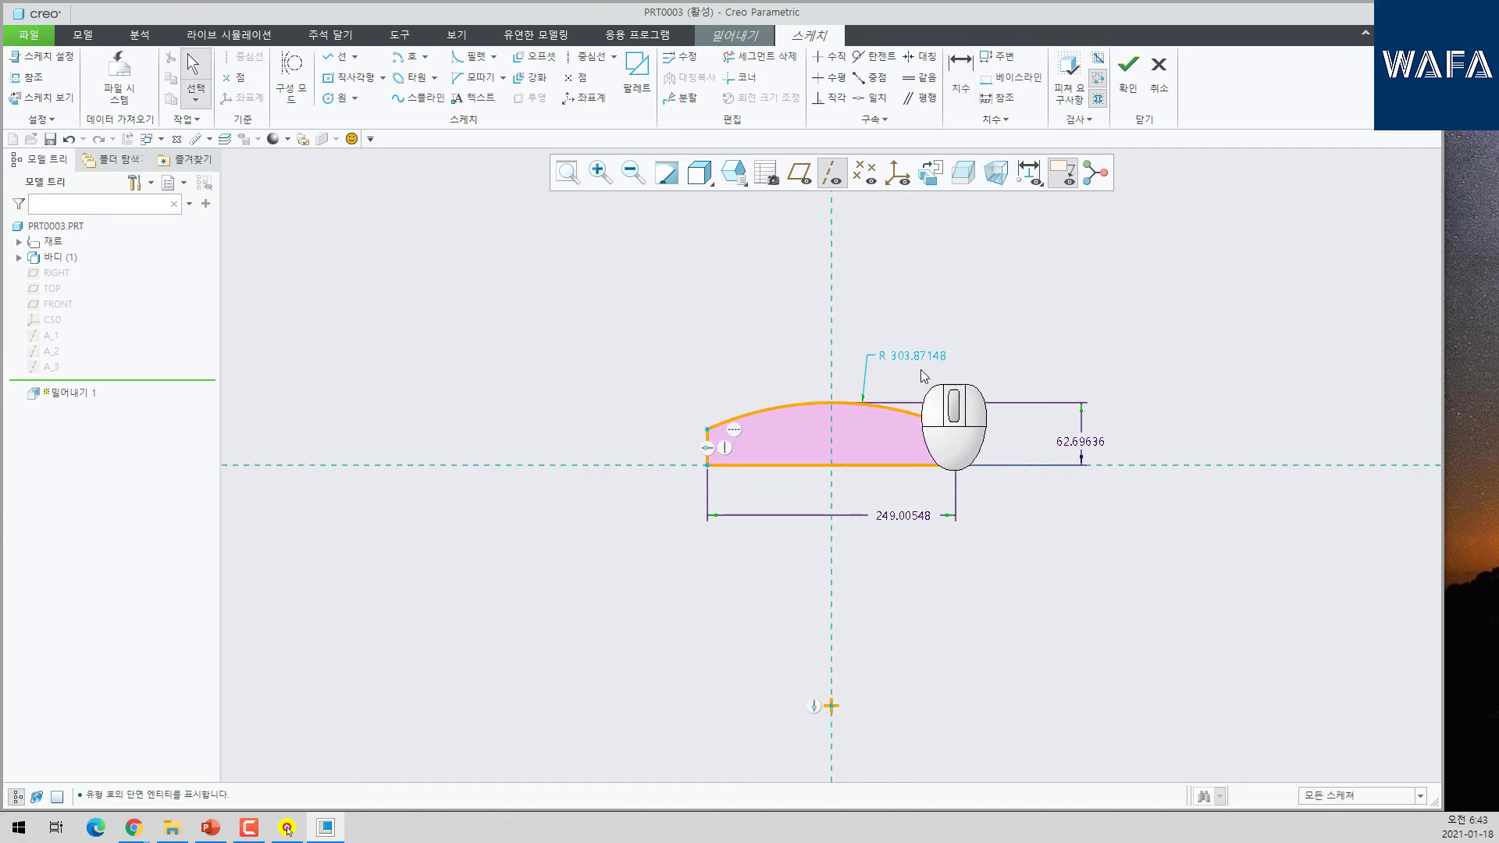
- Set the arc's radius to 200 and delete the overall height dimension
{"action": "type", "text": "200"}
{"action": "key", "text": "Return"}
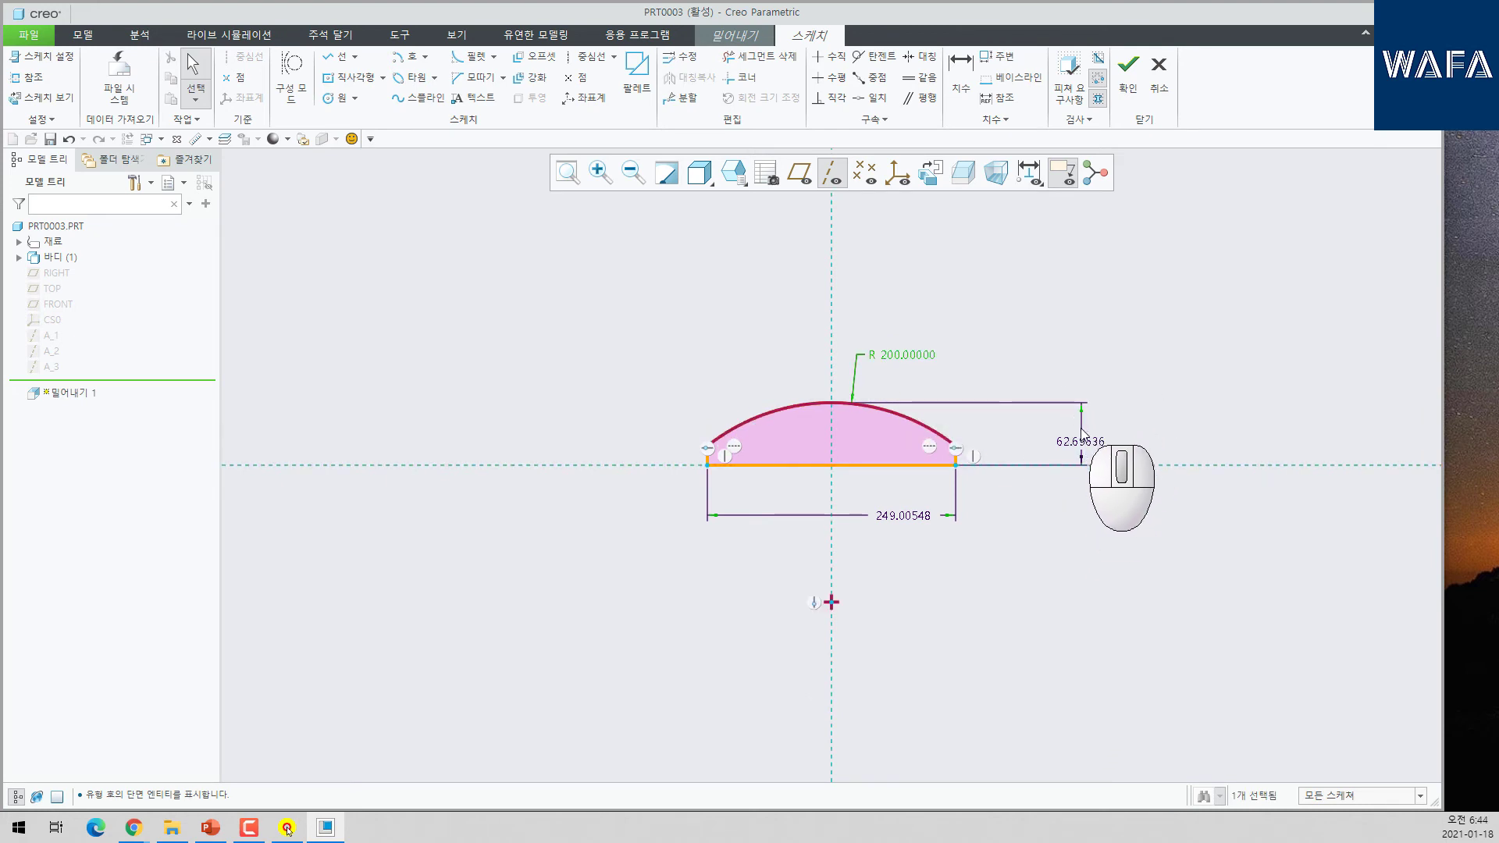
{"action": "key", "text": "Delete"}
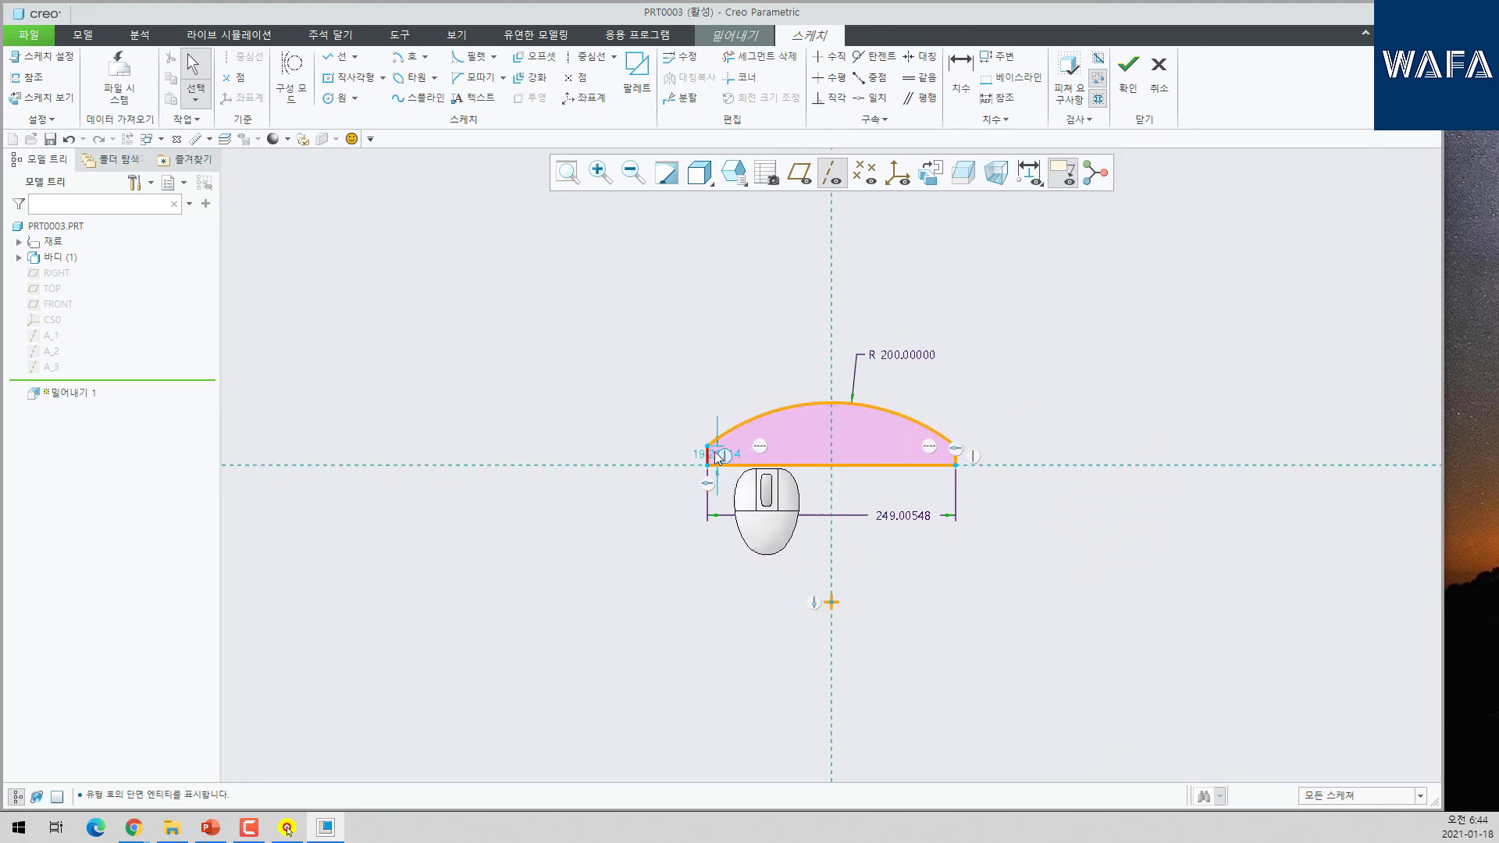
- Set the profile's short side height to 5 and its base width to 100
{"action": "type", "text": "5"}
{"action": "key", "text": "Return"}
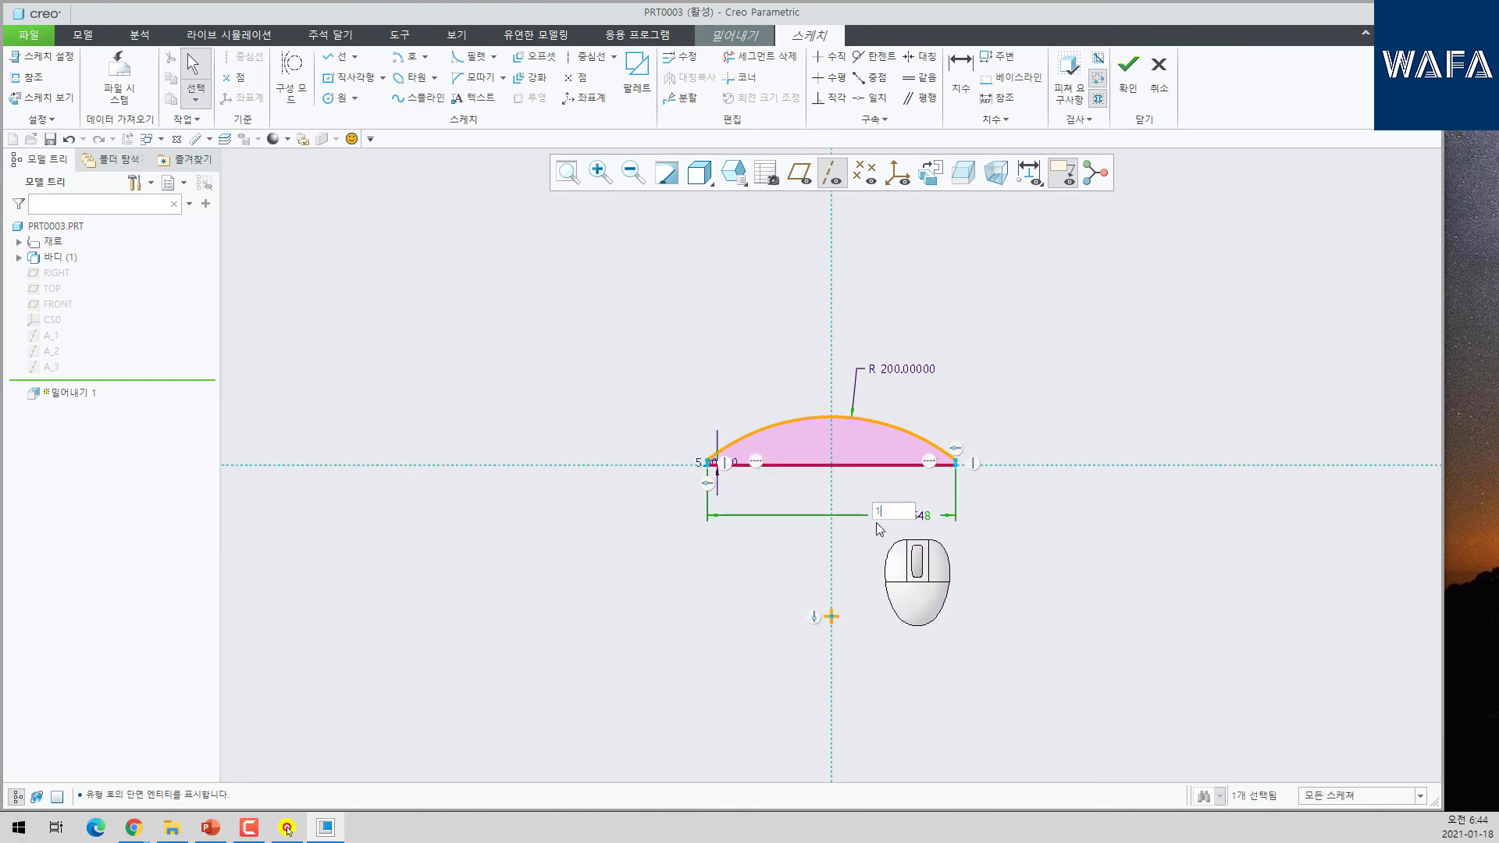
{"action": "type", "text": "100"}
{"action": "key", "text": "Return"}
- Finish the profile sketch and extrude it to a depth of 200
{"action": "mouse_move", "coordinate": [877, 524]}
{"action": "middle_mouse_down", "text": "ctrl"}
{"action": "mouse_move", "coordinate": [782, 406]}
{"action": "mouse_move", "coordinate": [1033, 148]}
{"action": "middle_mouse_up", "text": "ctrl"}
{"action": "left_click", "coordinate": [1128, 67]}
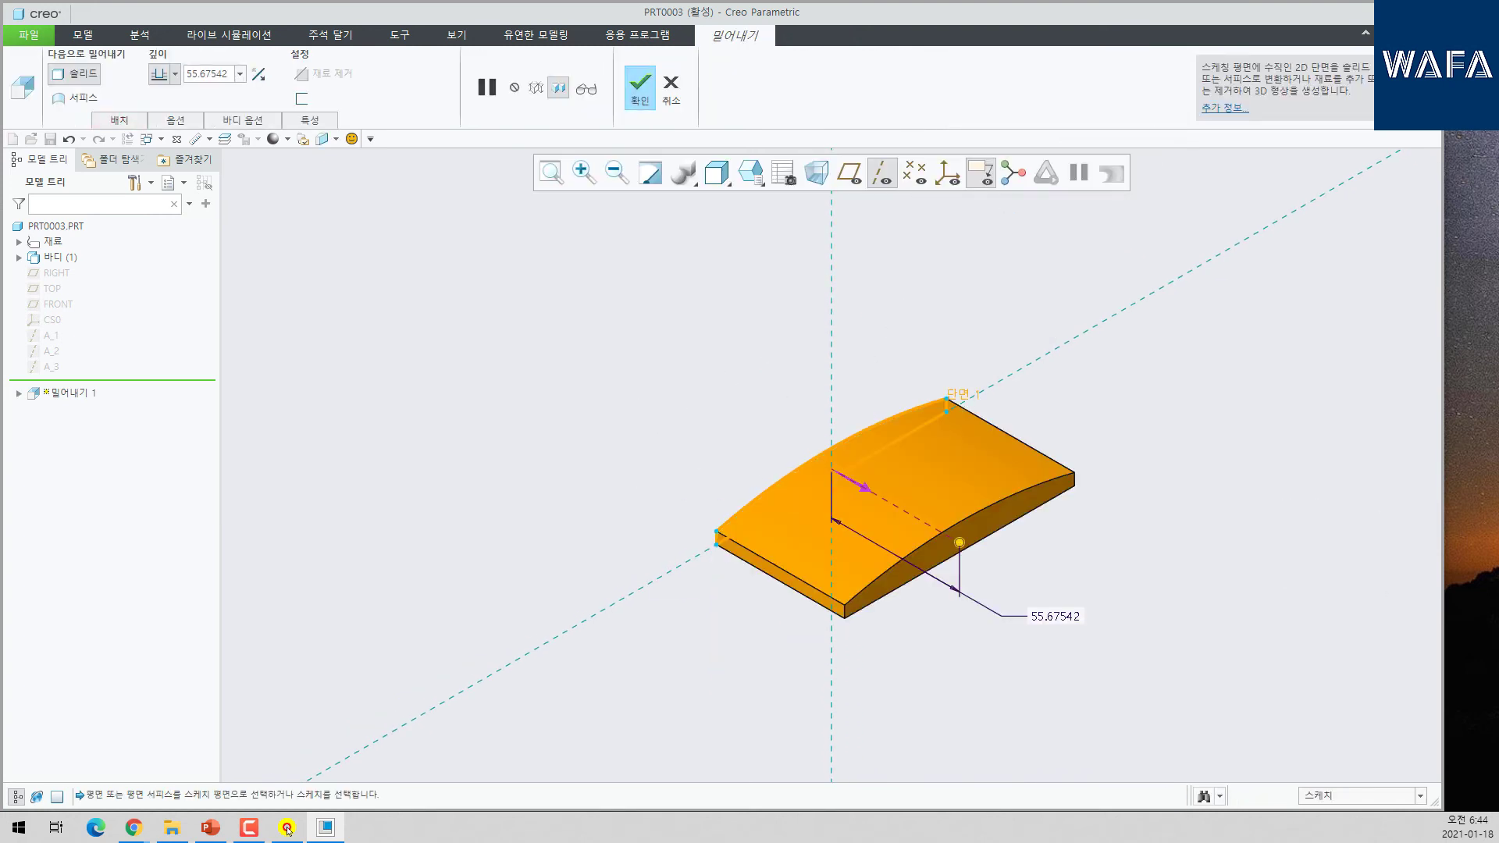
{"action": "left_click", "coordinate": [287, 829]}
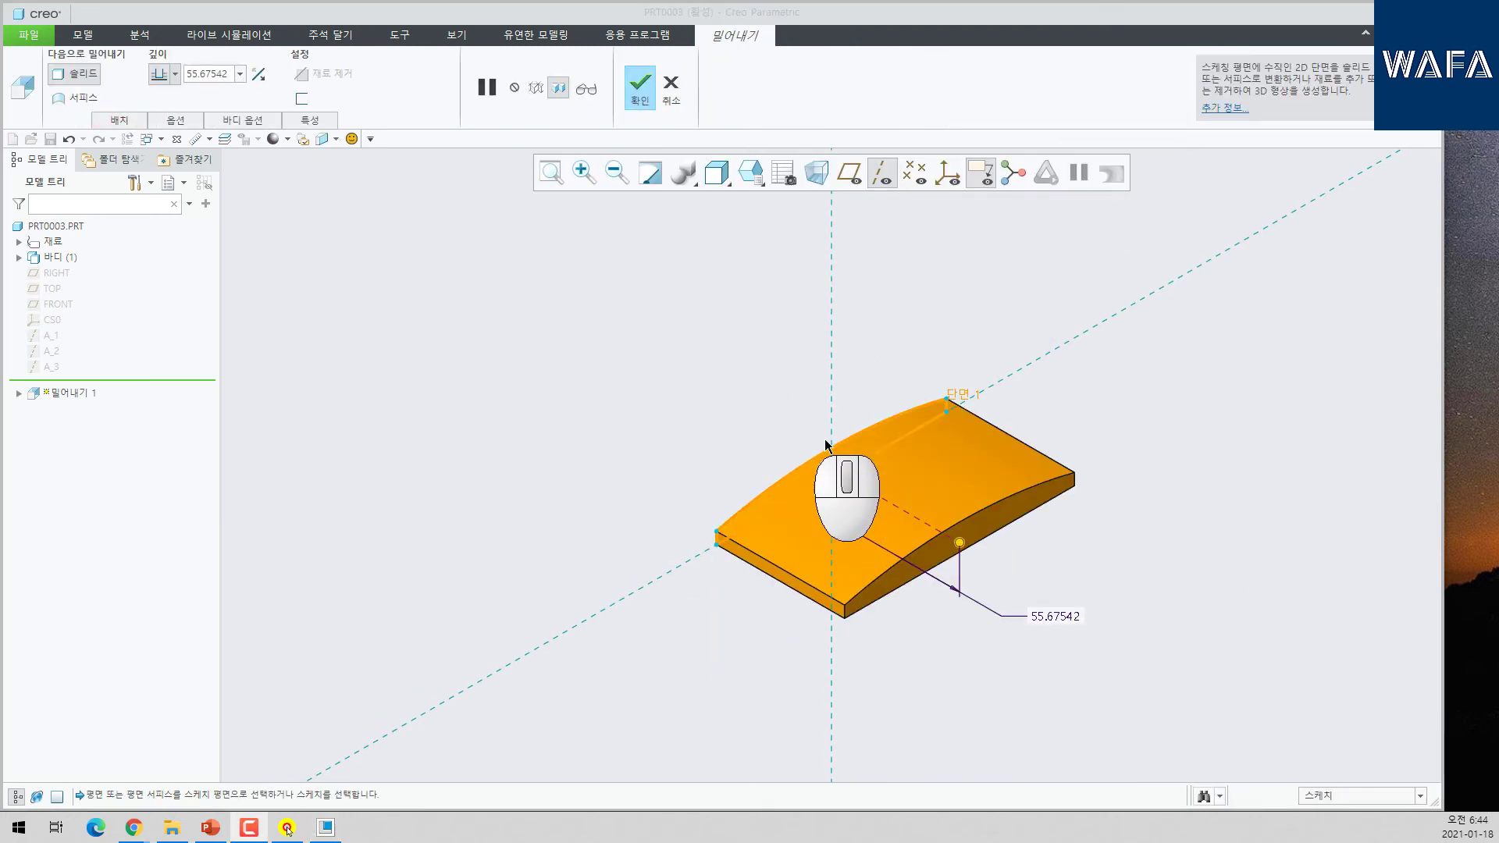
{"action": "double_click", "coordinate": [1041, 618]}
{"action": "type", "text": "3"}
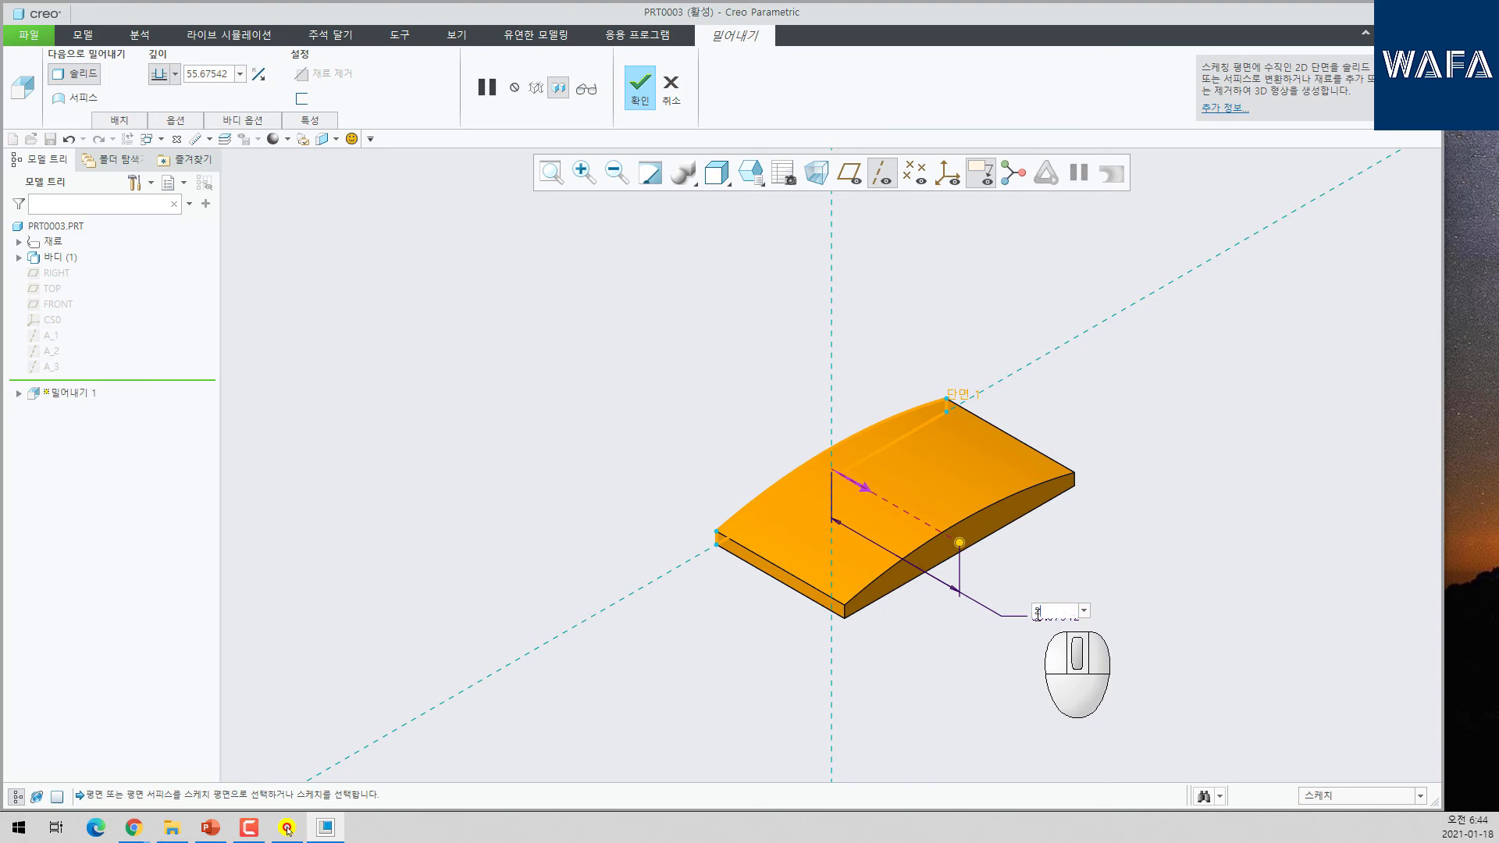
{"action": "type", "text": "00"}
{"action": "key", "text": "Return"}
{"action": "middle_click", "coordinate": [1085, 610]}
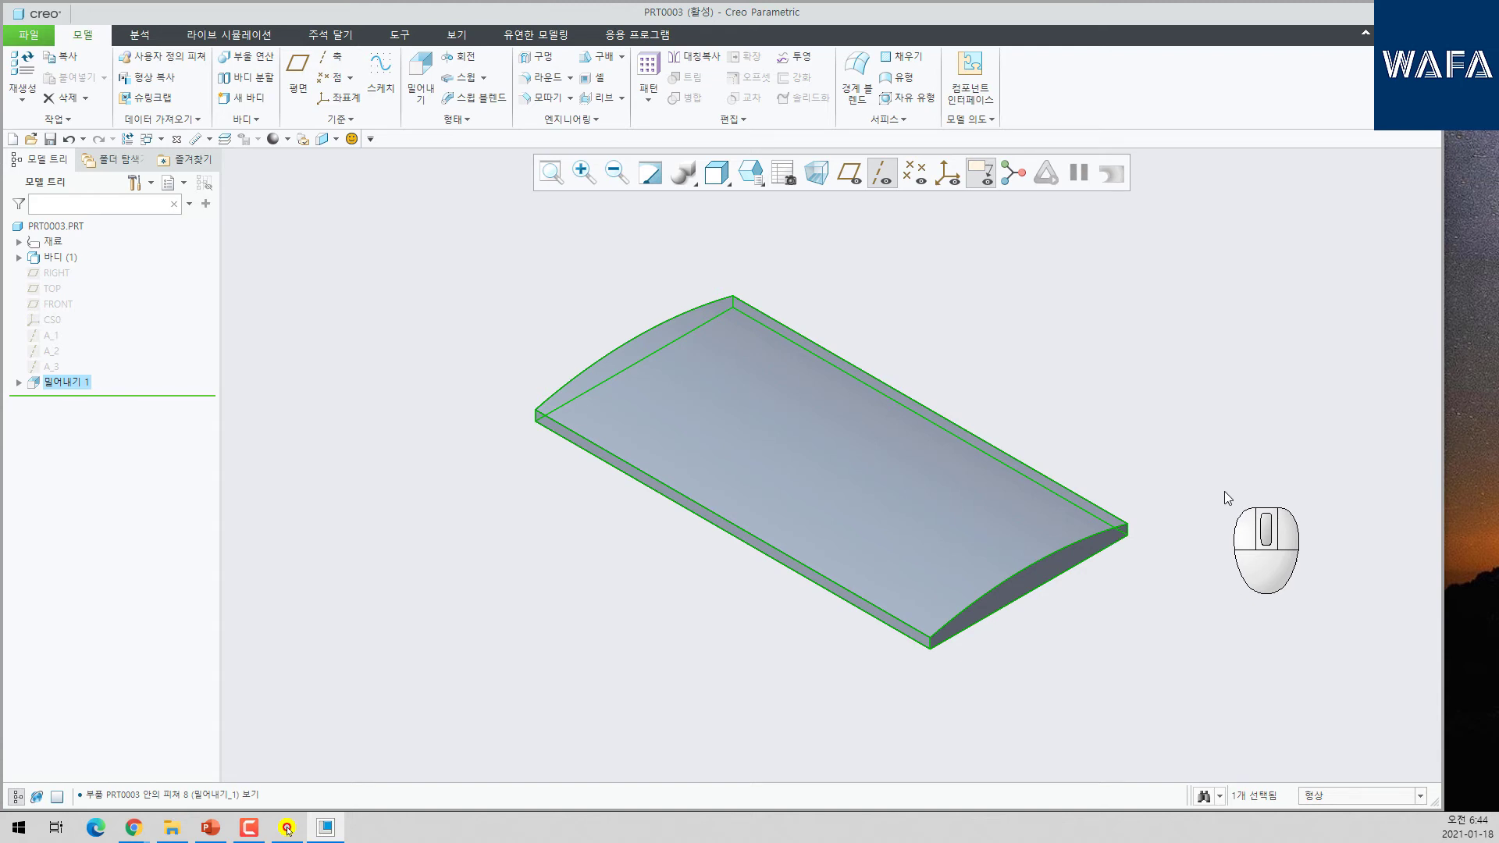
- Start a second extrude sketch on the TOP plane and draw a horizontal line about 18 long near the plate's lower right corner
{"action": "left_click", "coordinate": [1117, 365]}
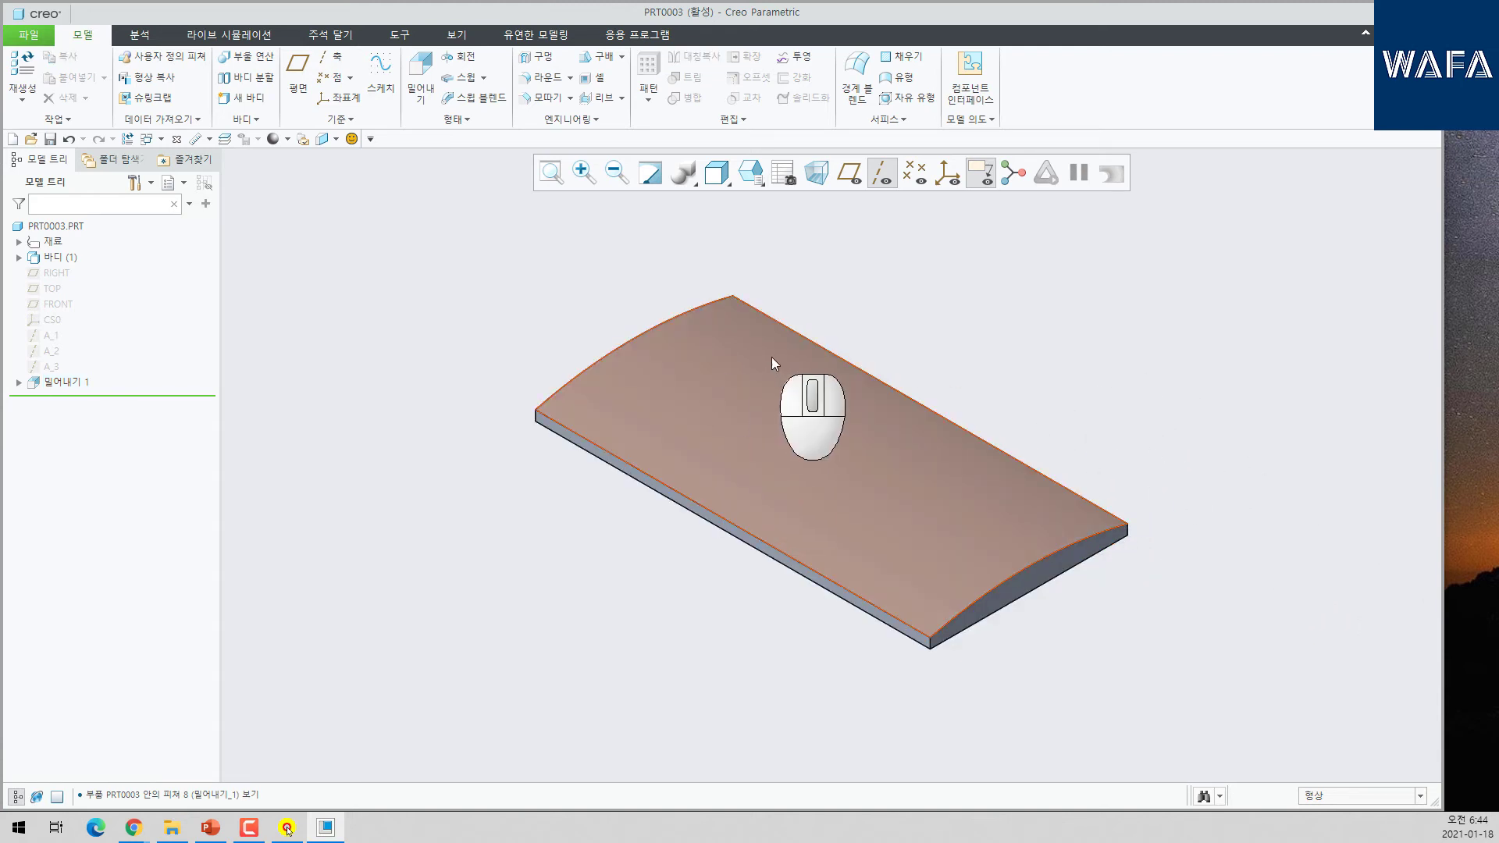
{"action": "left_click", "coordinate": [420, 78]}
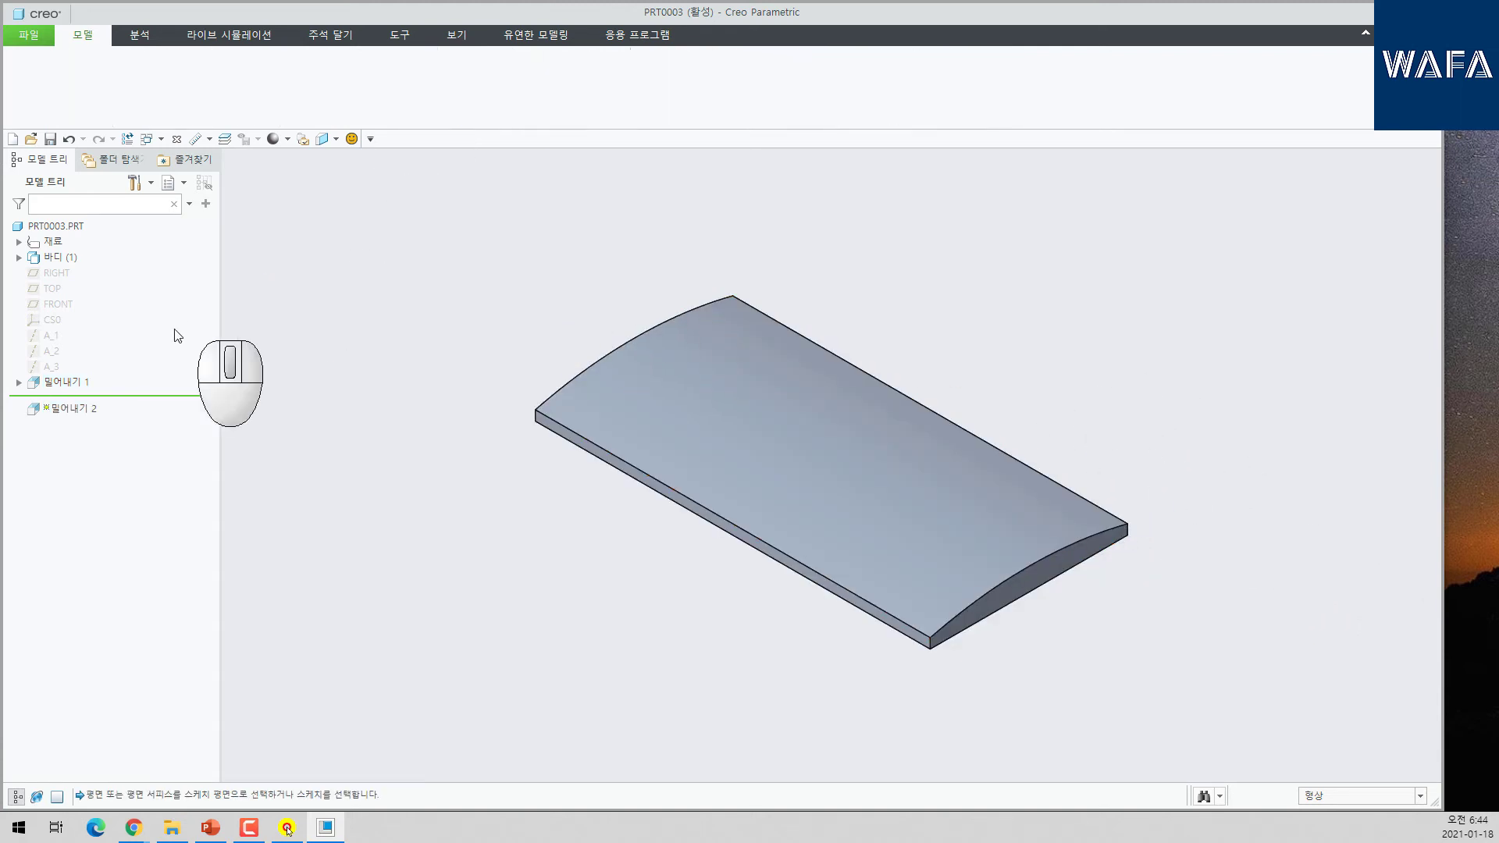
{"action": "left_click", "coordinate": [51, 288]}
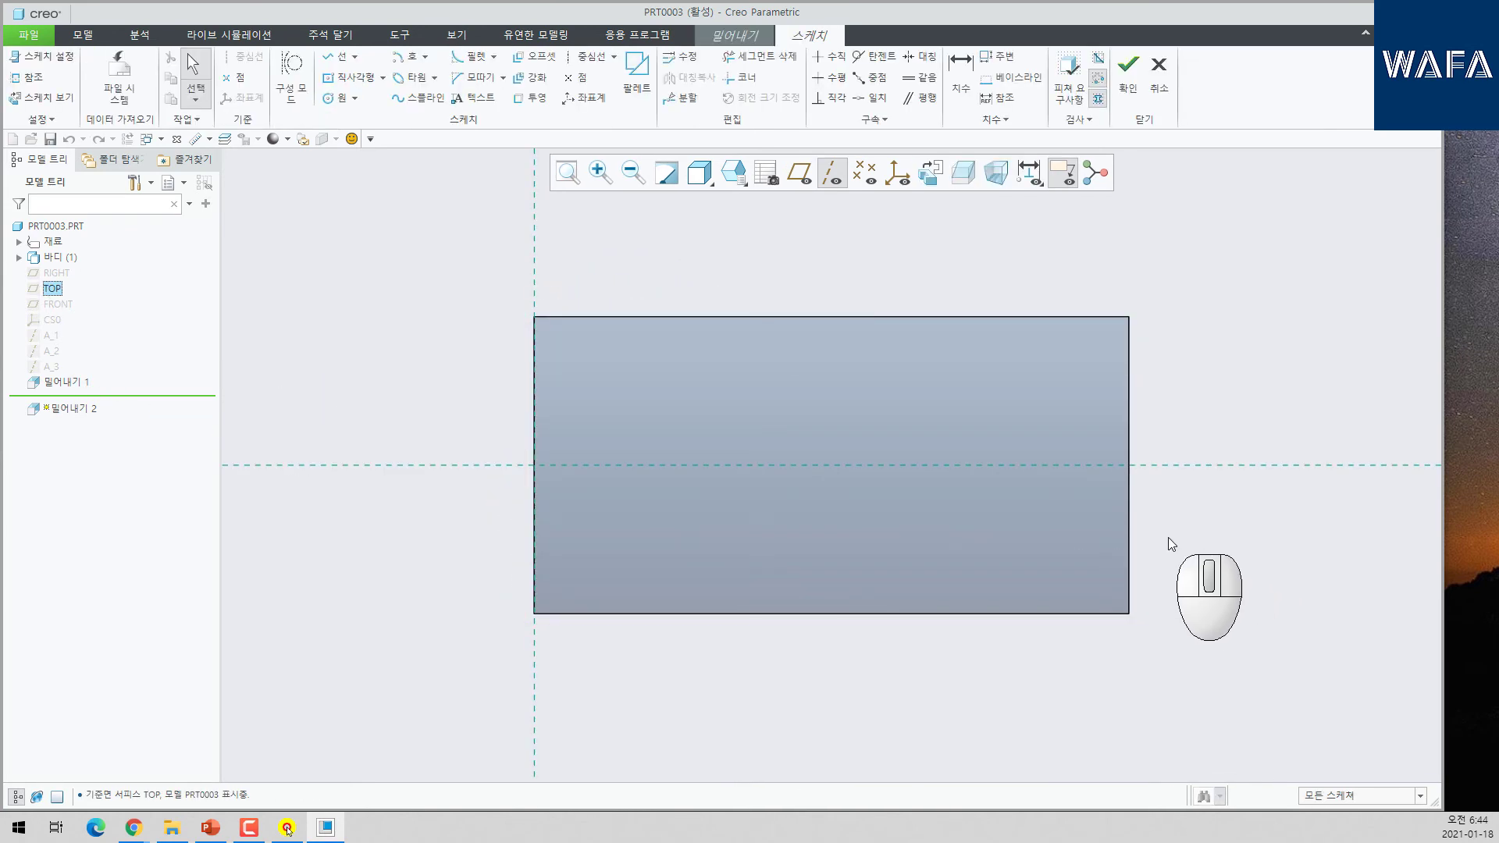
{"action": "left_click", "coordinate": [344, 59]}
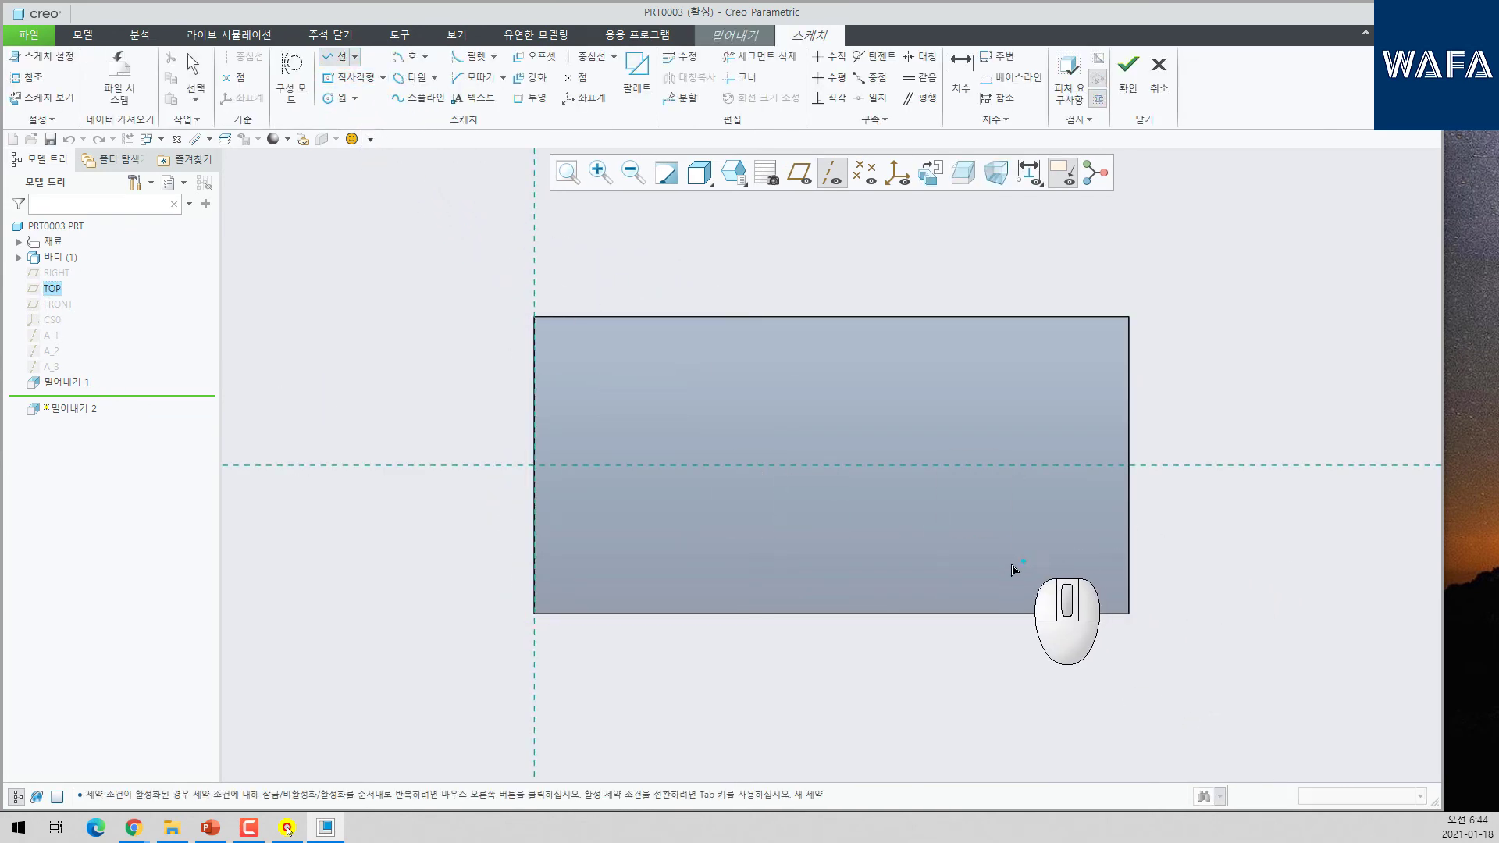
{"action": "left_click", "coordinate": [1009, 565]}
{"action": "left_click", "coordinate": [1062, 566]}
{"action": "middle_click", "coordinate": [1198, 598]}
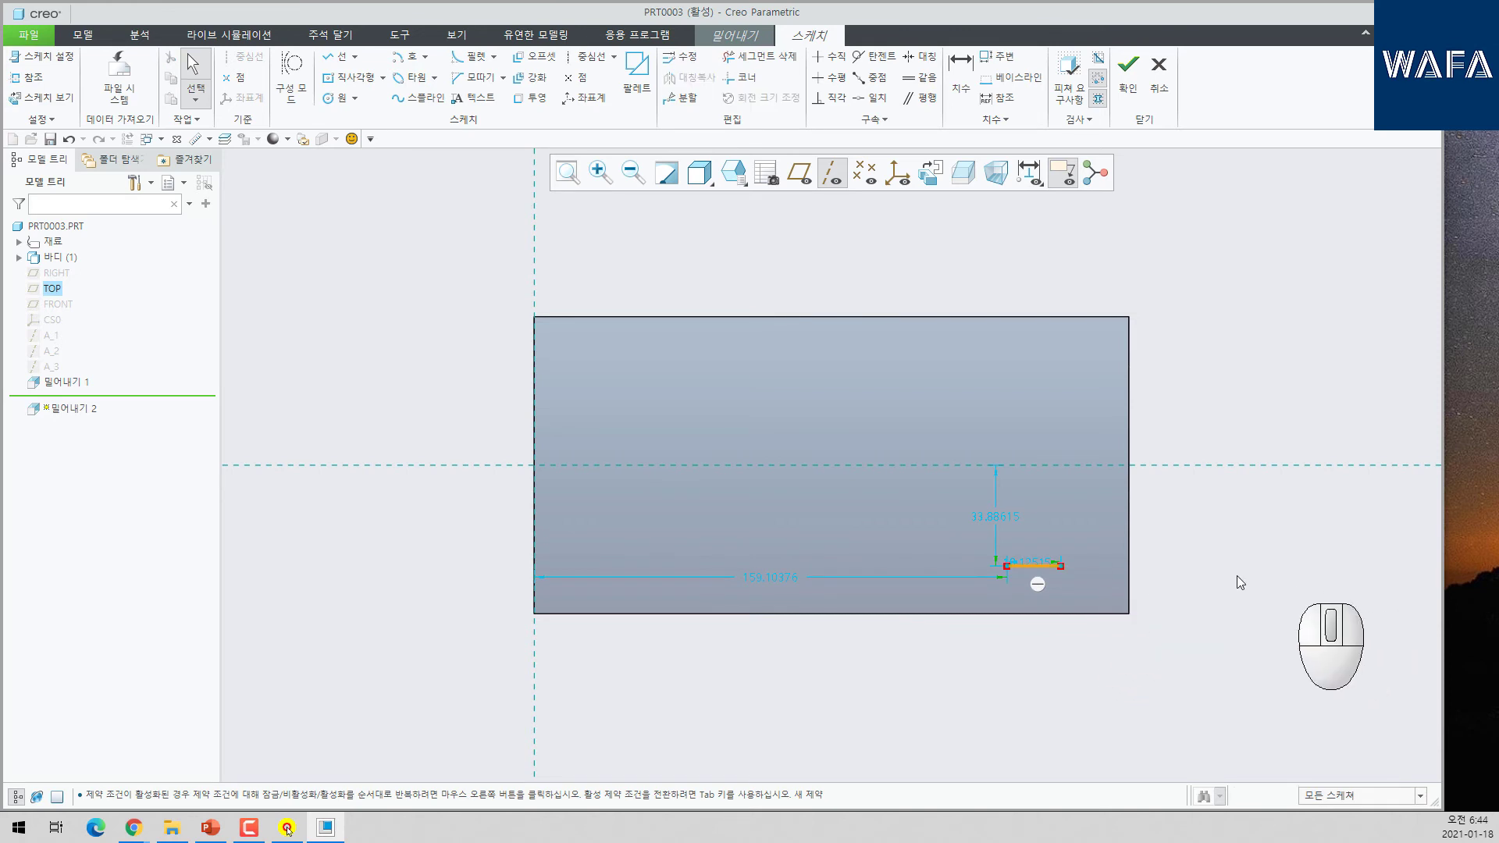
- Set the horizontal line's length to 20
{"action": "left_click", "coordinate": [1034, 560]}
{"action": "type", "text": "20"}
{"action": "key", "text": "Return"}
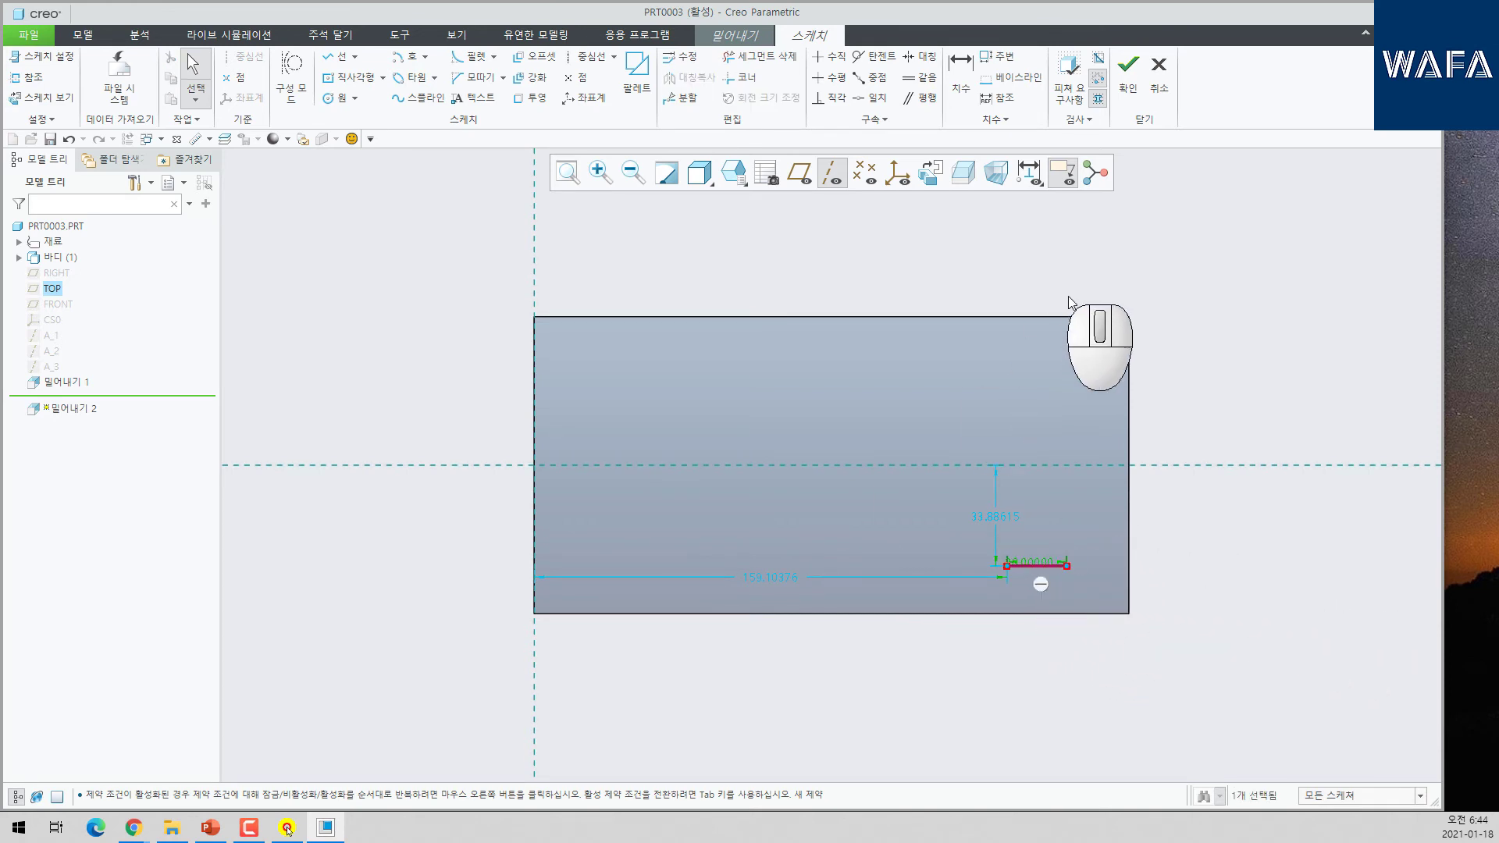
- Dimension the line's right end 100 from the plate's right edge and the line 15 above the lower edge
{"action": "left_click", "coordinate": [964, 67]}
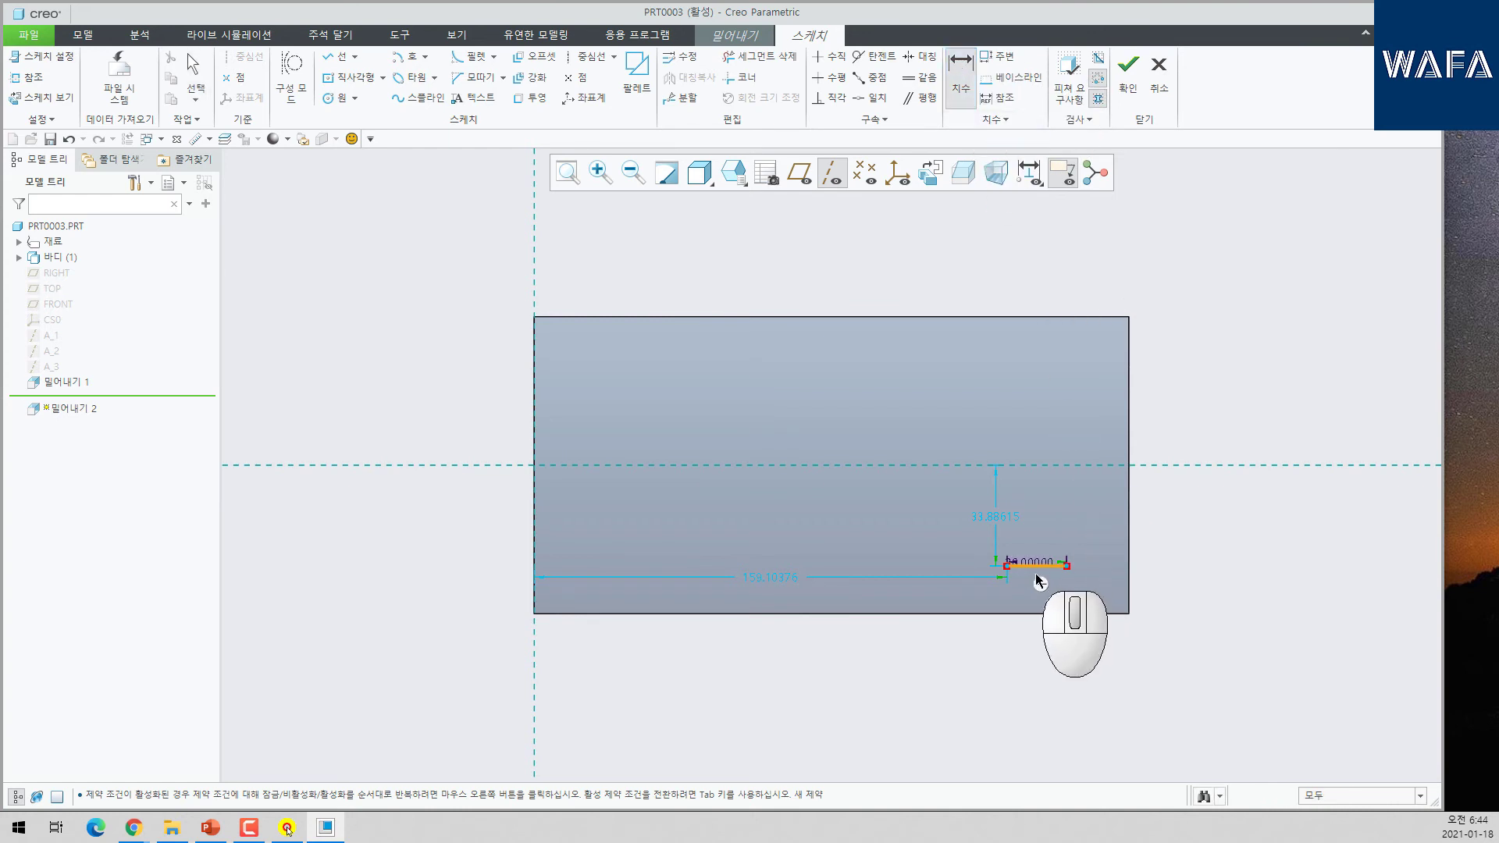
{"action": "left_click", "coordinate": [1128, 568]}
{"action": "middle_click", "coordinate": [1115, 679]}
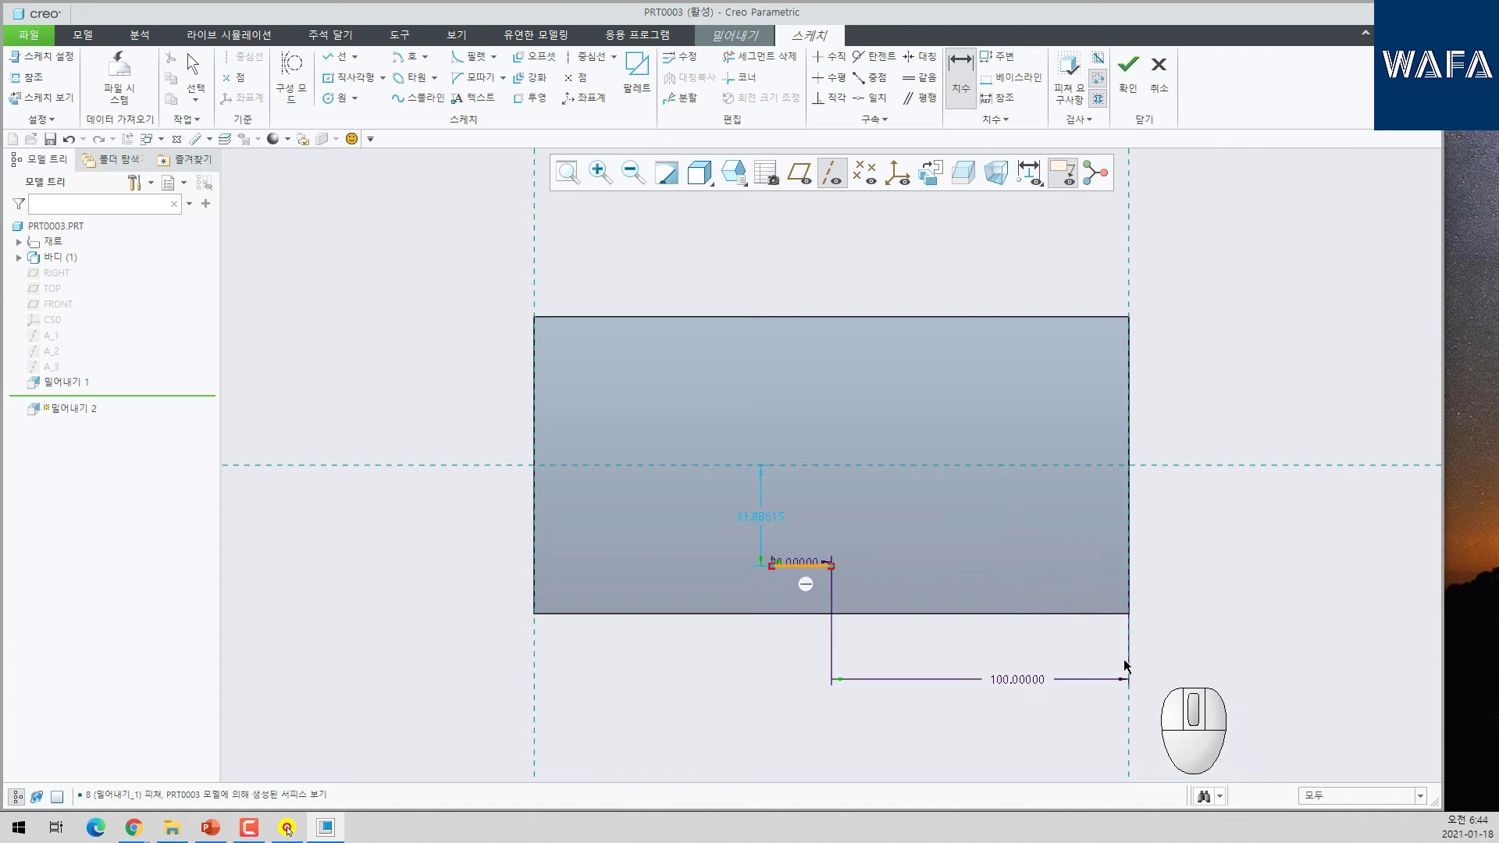
{"action": "left_click", "coordinate": [792, 615]}
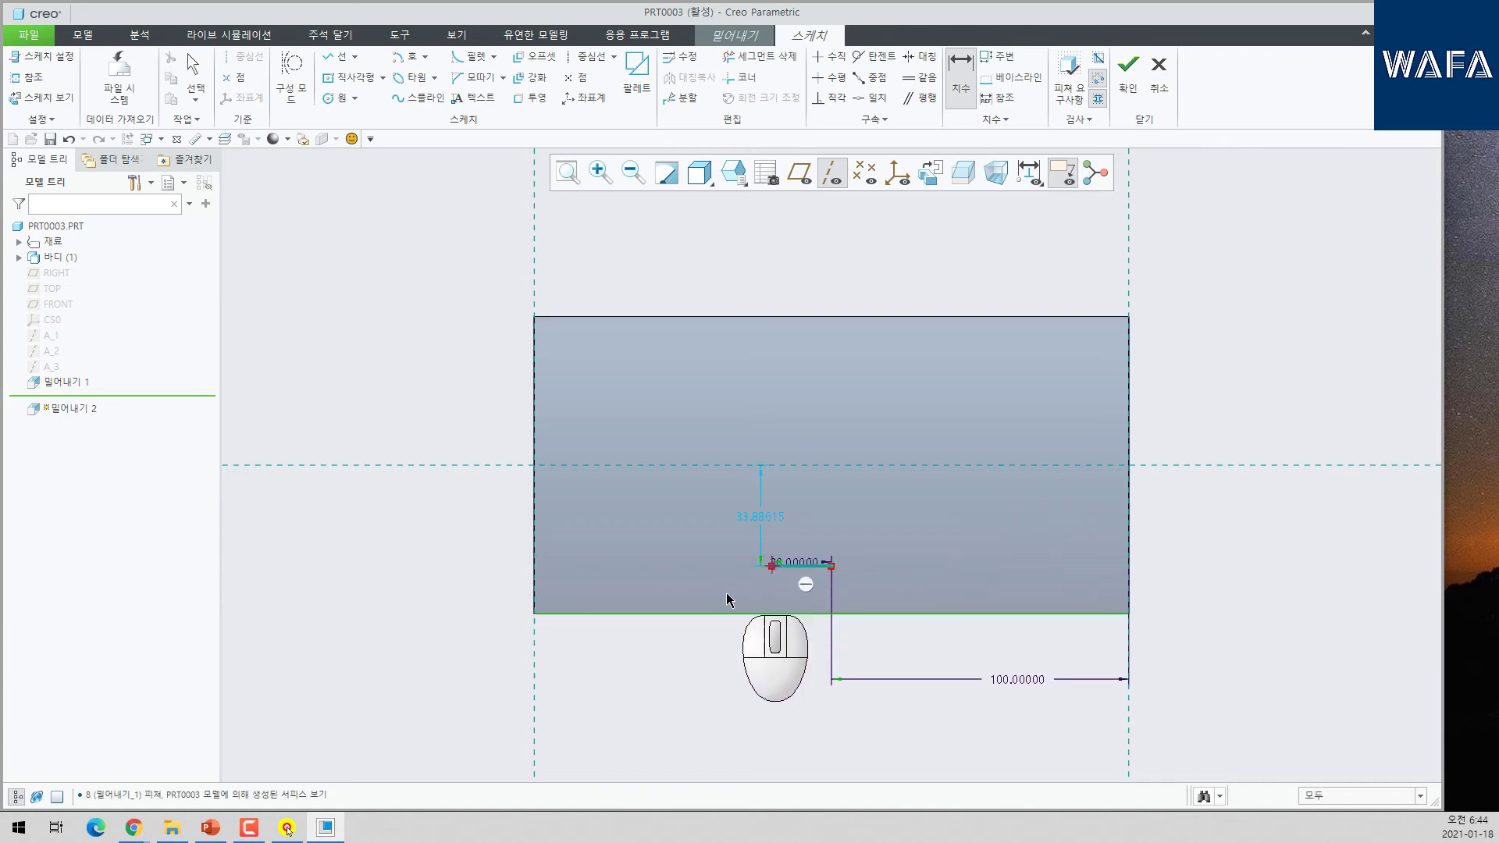
{"action": "middle_click", "coordinate": [722, 595]}
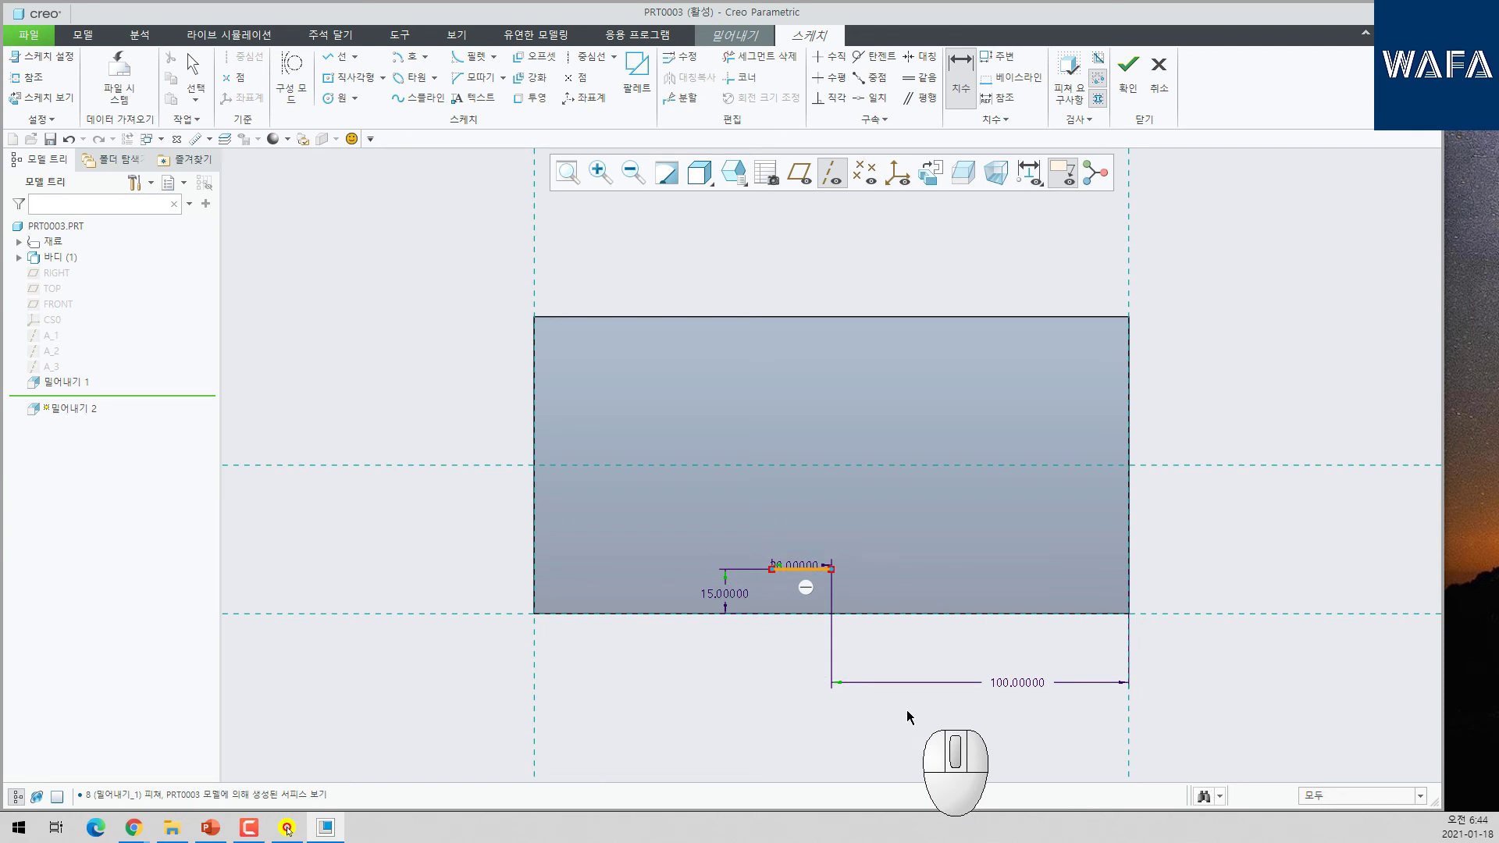
{"action": "left_click", "coordinate": [533, 78]}
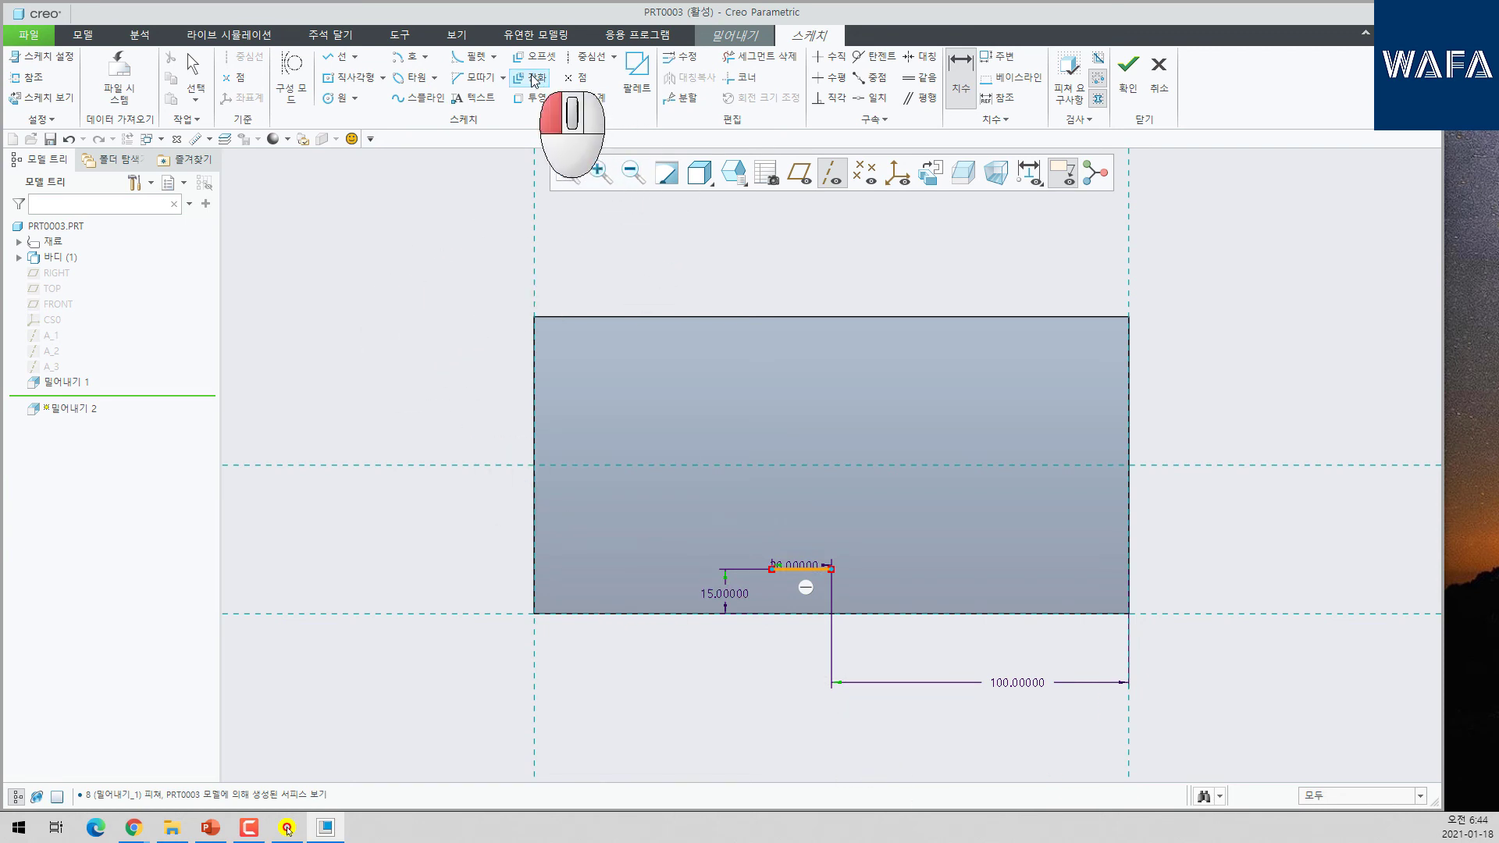
{"action": "left_click", "coordinate": [808, 565]}
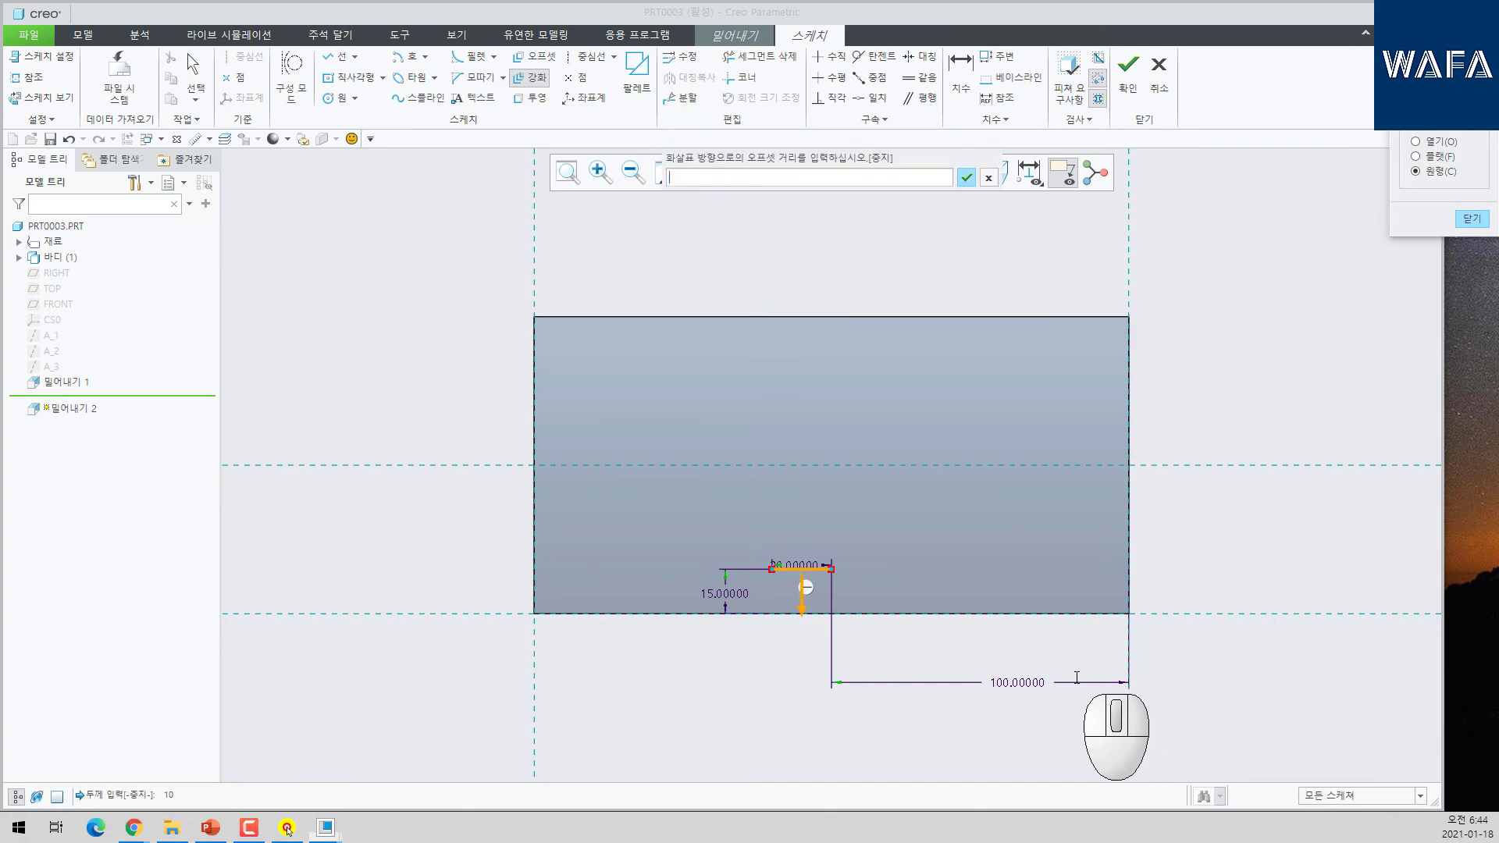
{"action": "type", "text": "54"}
{"action": "key", "text": "Return"}
{"action": "middle_click", "coordinate": [966, 598]}
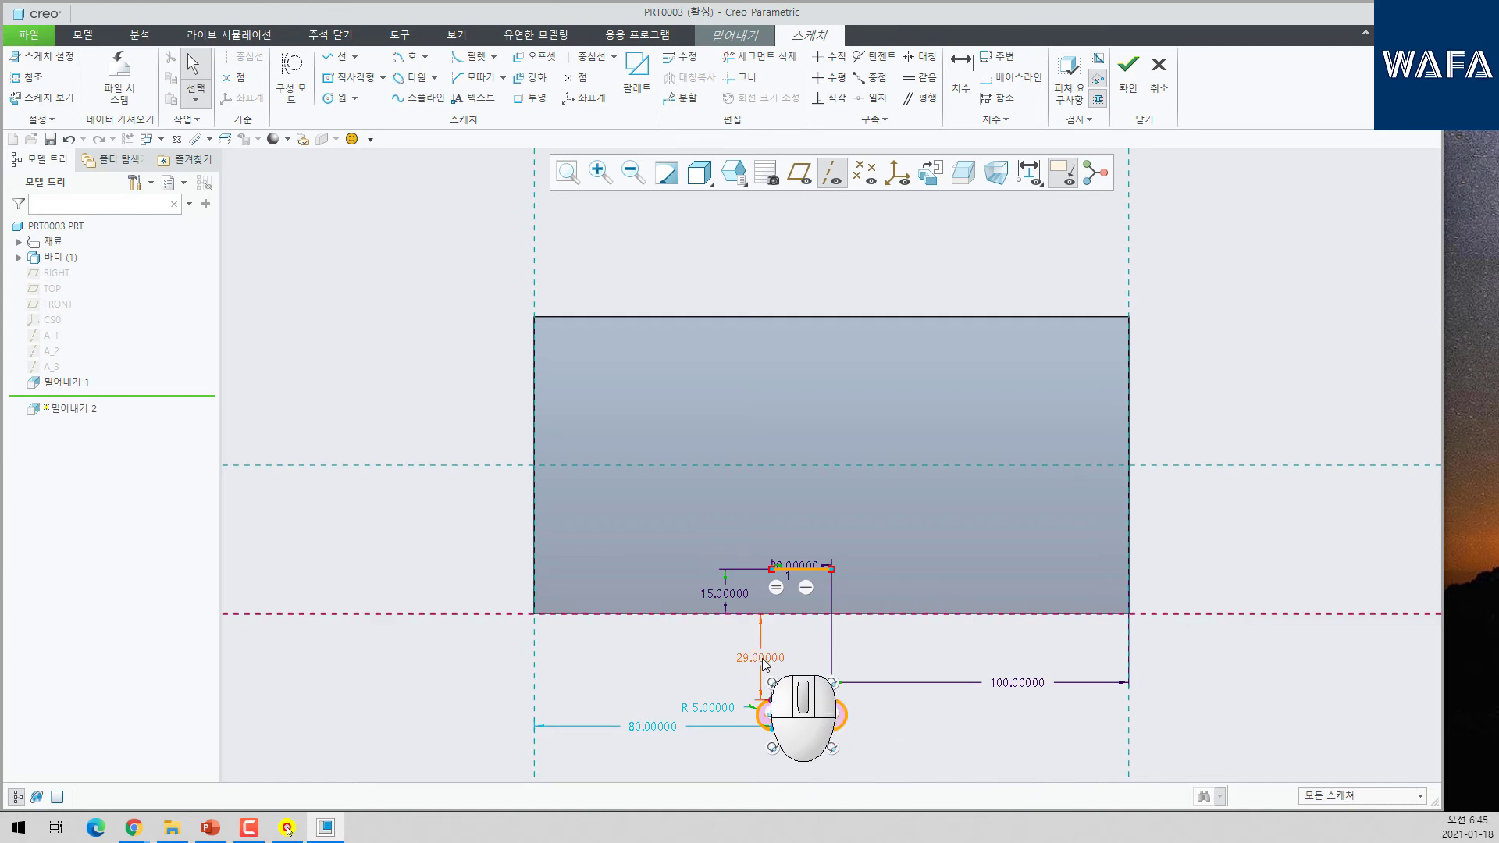
{"action": "key", "text": "Delete"}
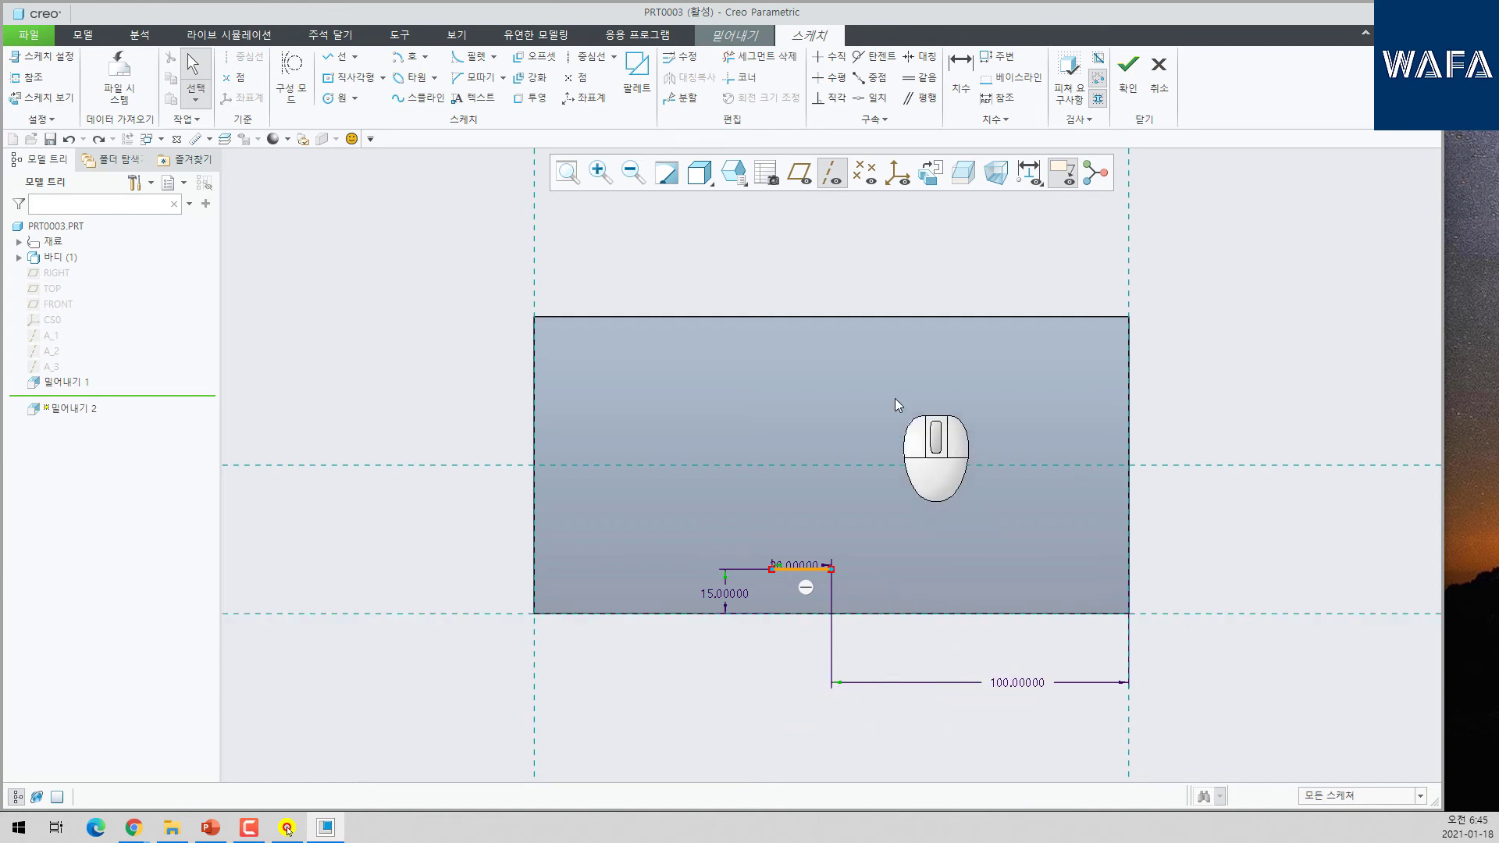
- Thicken the horizontal sketch line into a slot 10 wide with circular end caps centred on the line
{"action": "left_click", "coordinate": [534, 77]}
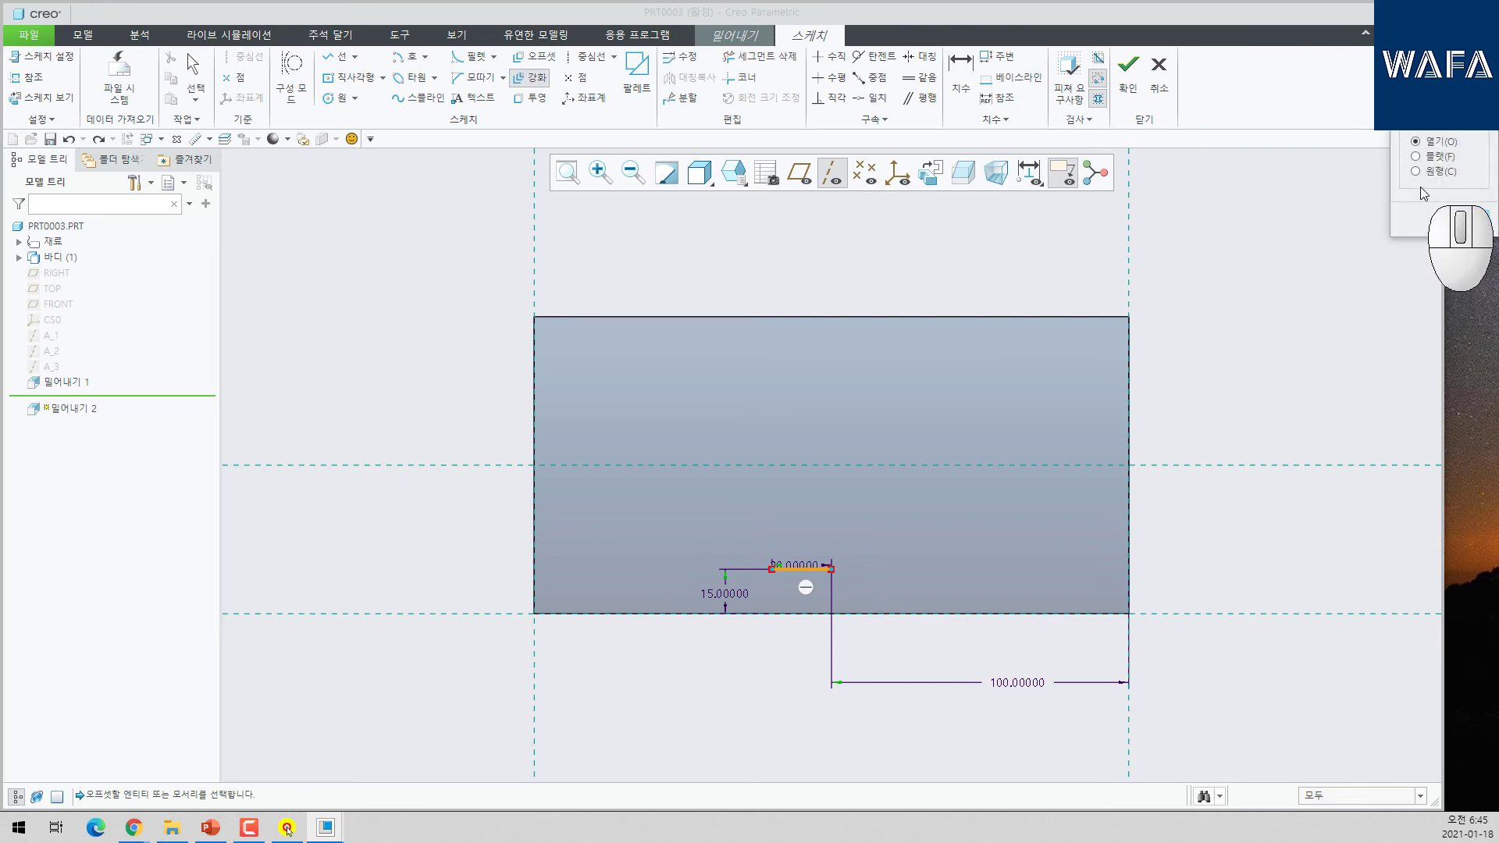
{"action": "left_click", "coordinate": [794, 568]}
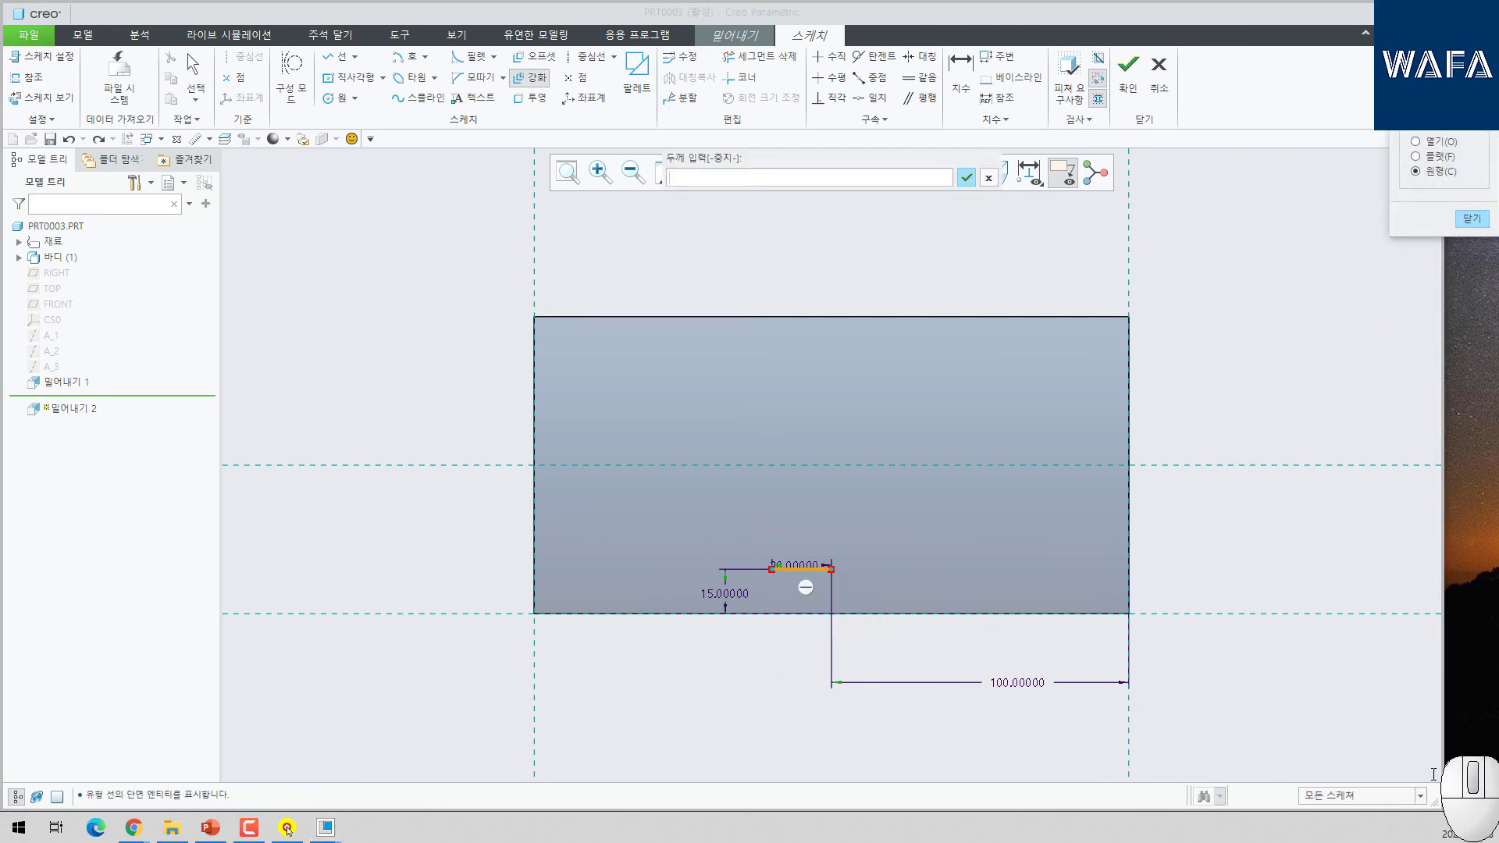
{"action": "type", "text": "10"}
{"action": "key", "text": "Return"}
{"action": "key", "text": "Return"}
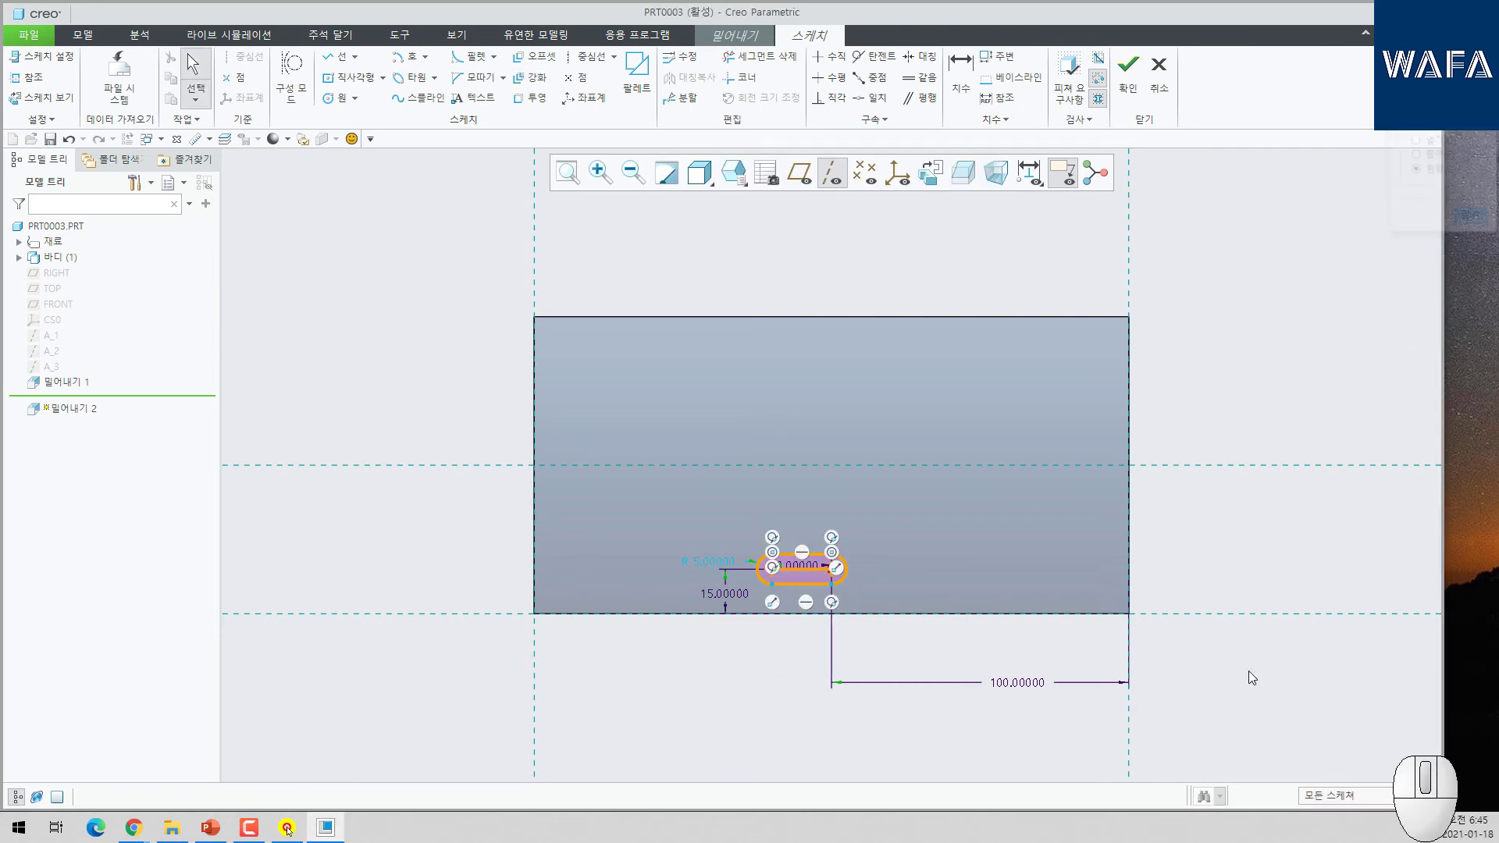
{"action": "scroll", "coordinate": [834, 591], "scroll_direction": "down", "scroll_amount": 3}
{"action": "left_click", "coordinate": [789, 556]}
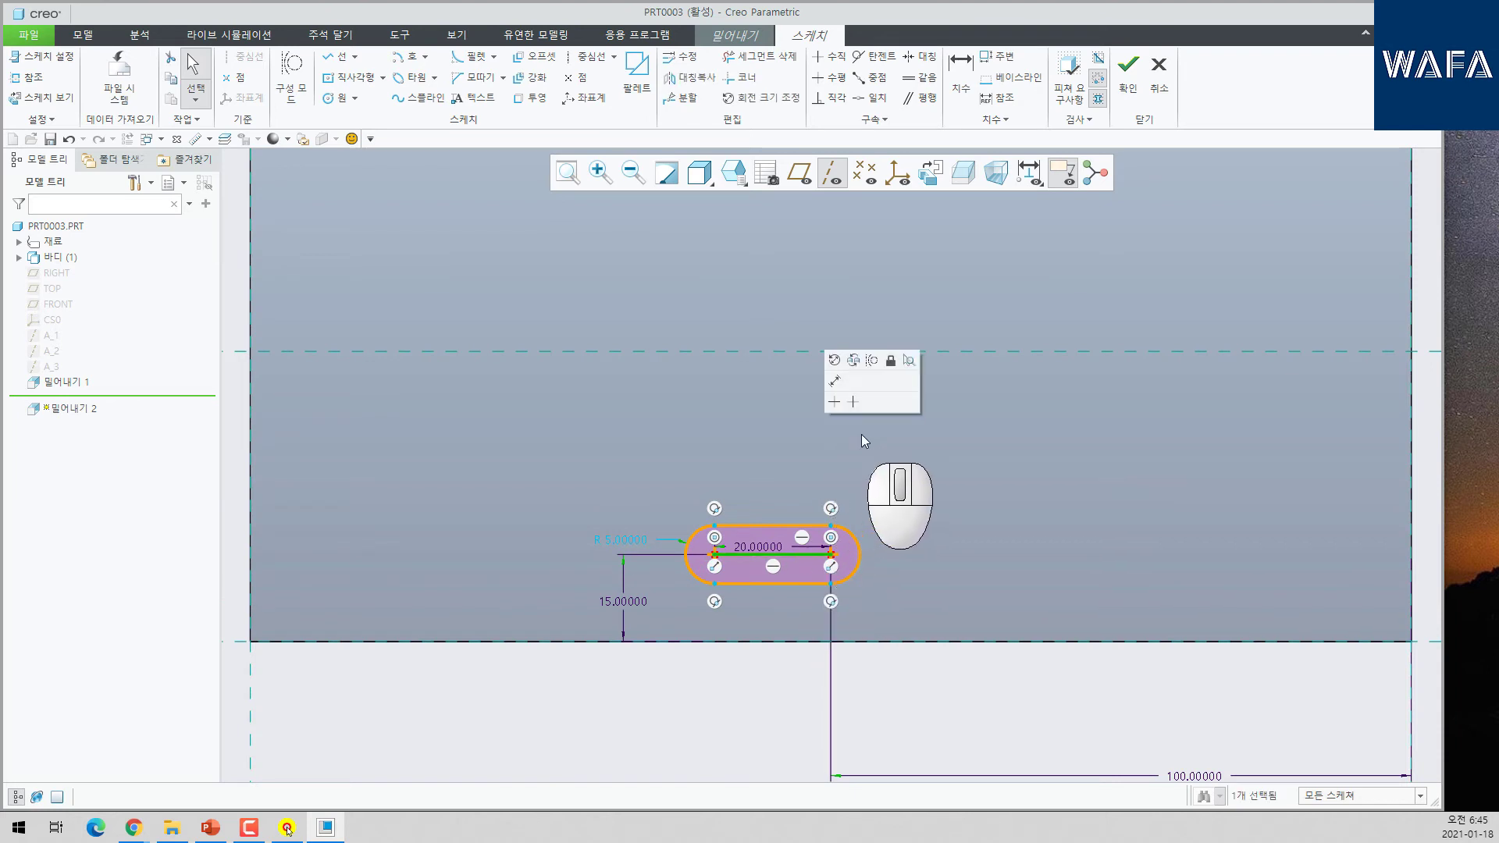
{"action": "scroll", "coordinate": [729, 598], "scroll_direction": "up", "scroll_amount": 3}
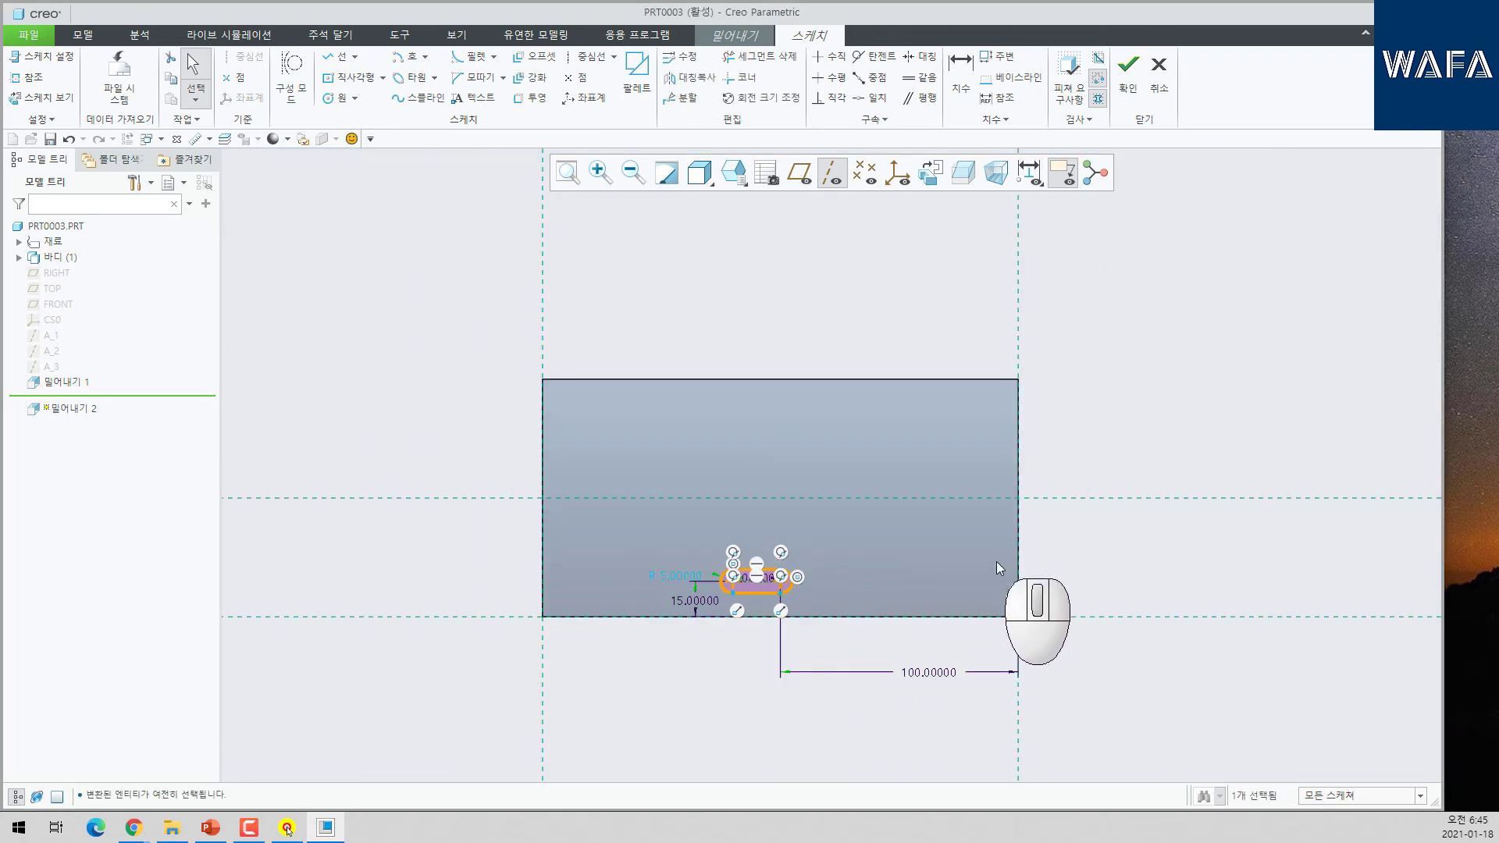
- Finish the slot sketch and extrude it as a cut through the plate
{"action": "left_click", "coordinate": [1140, 75]}
{"action": "middle_click_drag", "start_coordinate": [945, 415], "coordinate": [871, 316]}
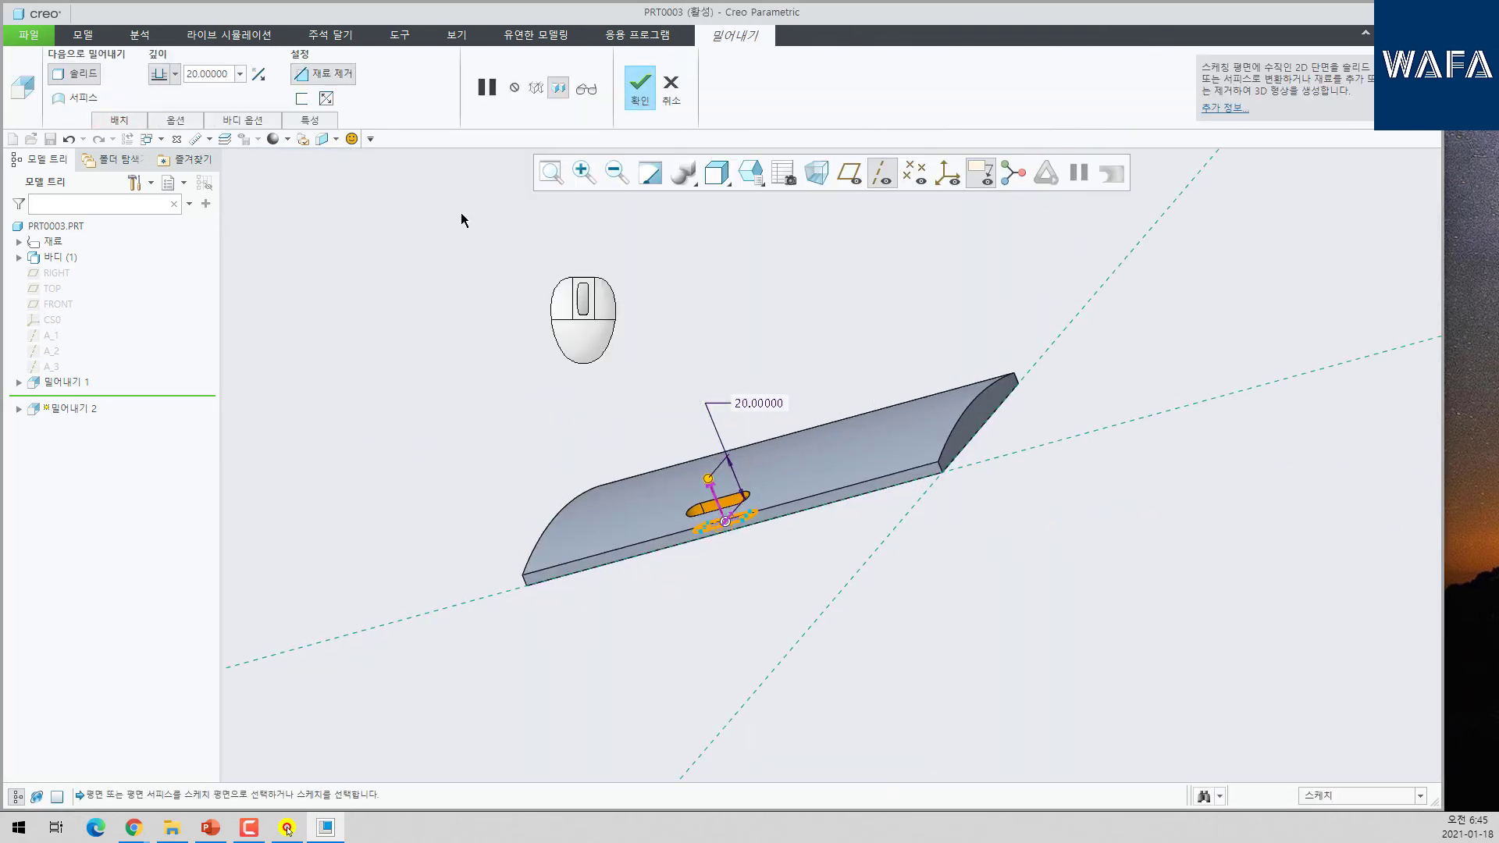
{"action": "left_click", "coordinate": [175, 80]}
{"action": "left_click", "coordinate": [165, 167]}
{"action": "middle_click", "coordinate": [477, 281]}
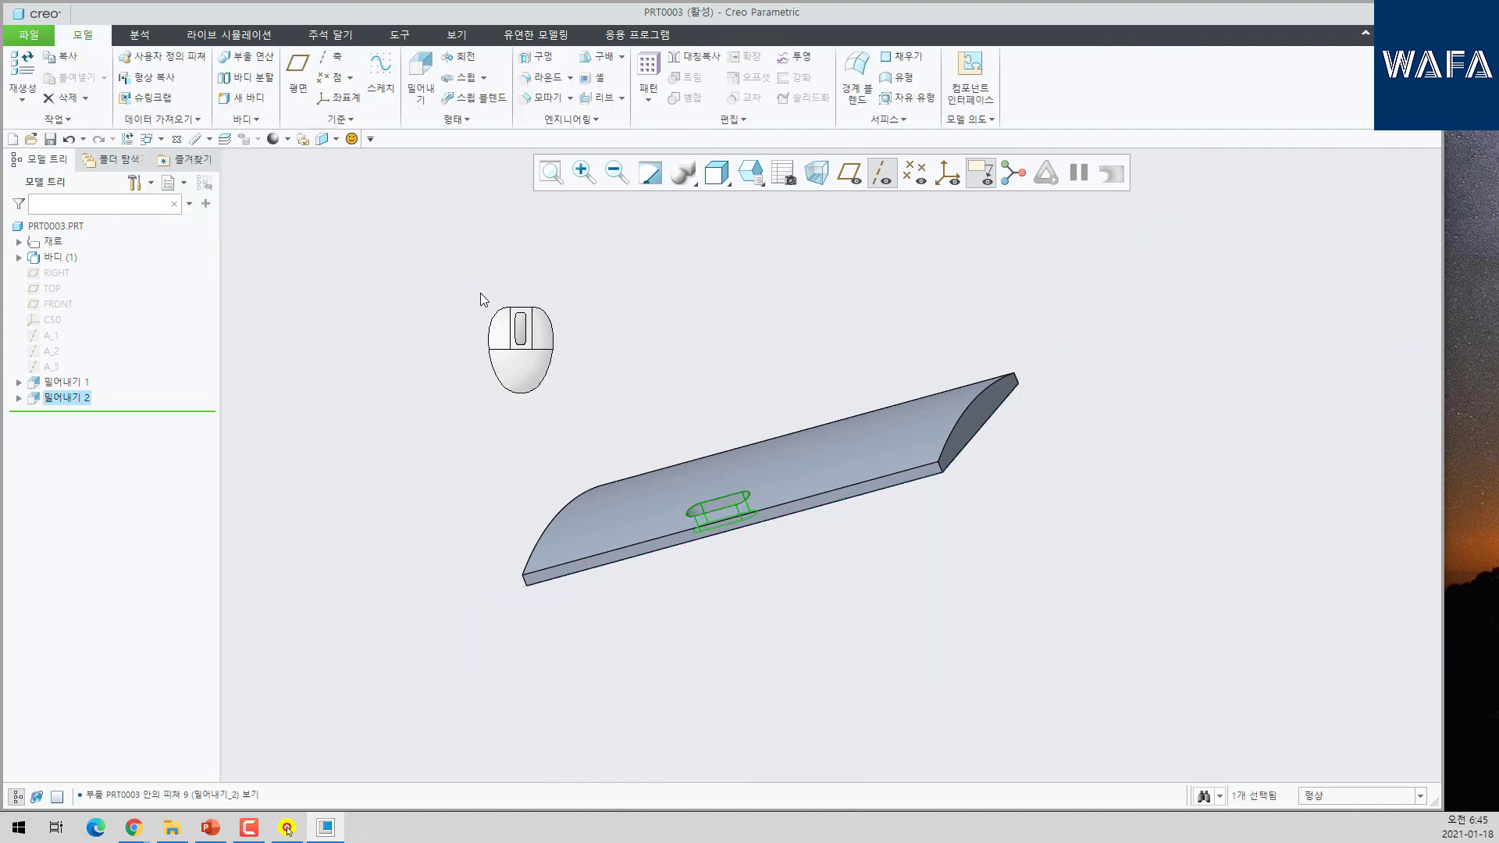
{"action": "left_click", "coordinate": [411, 341]}
{"action": "middle_click_drag", "start_coordinate": [690, 422], "coordinate": [900, 495]}
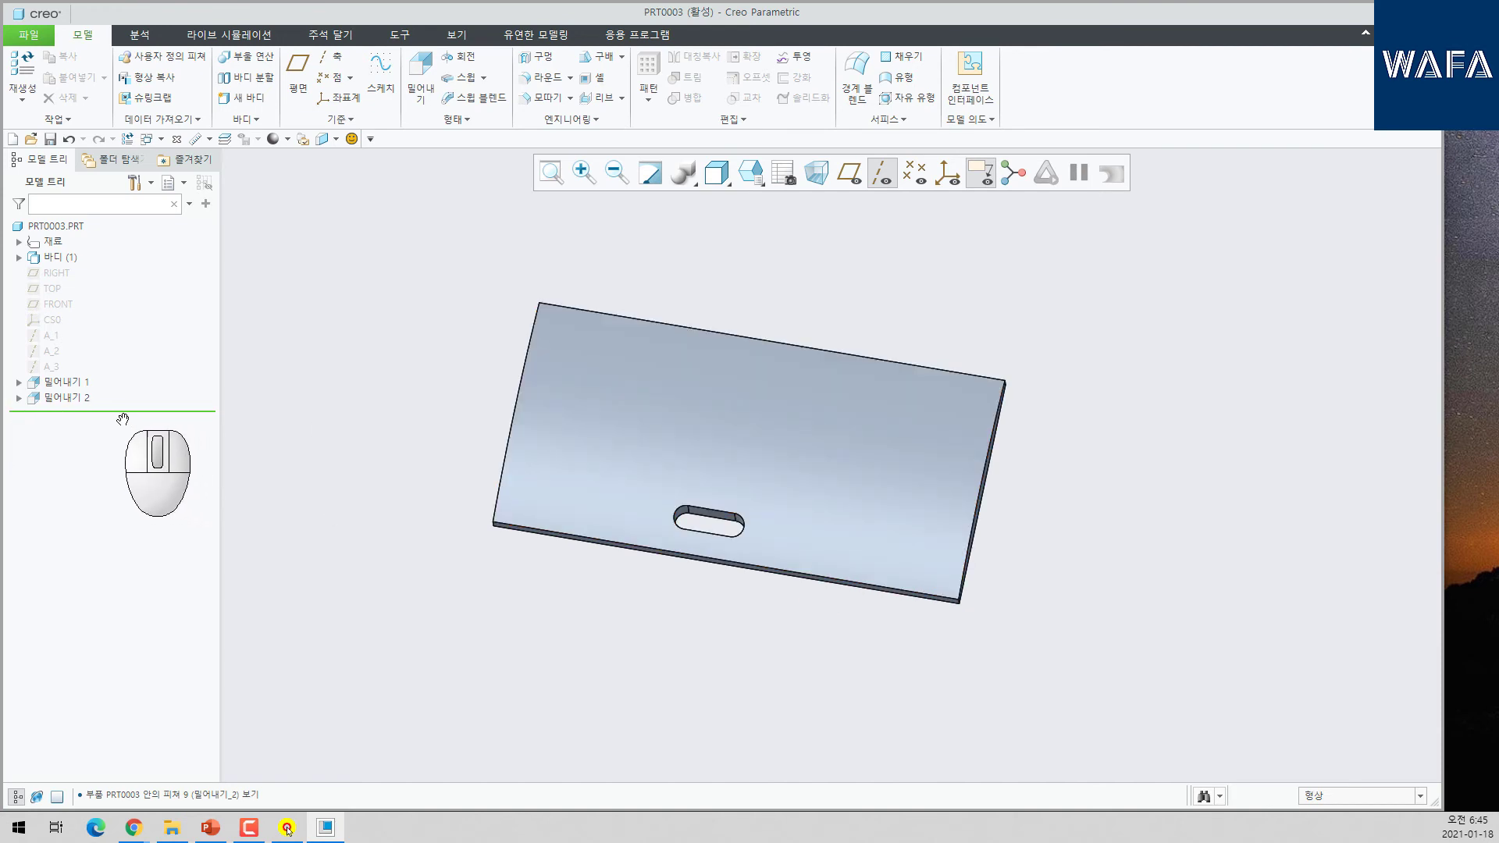
- Insert a D x D chamfer of 100 on the plate's vertical corner edge ahead of the slot cut, and restore the cut
{"action": "mouse_move", "coordinate": [121, 412]}
{"action": "left_mouse_down"}
{"action": "mouse_move", "coordinate": [131, 376]}
{"action": "mouse_move", "coordinate": [132, 388]}
{"action": "left_mouse_up"}
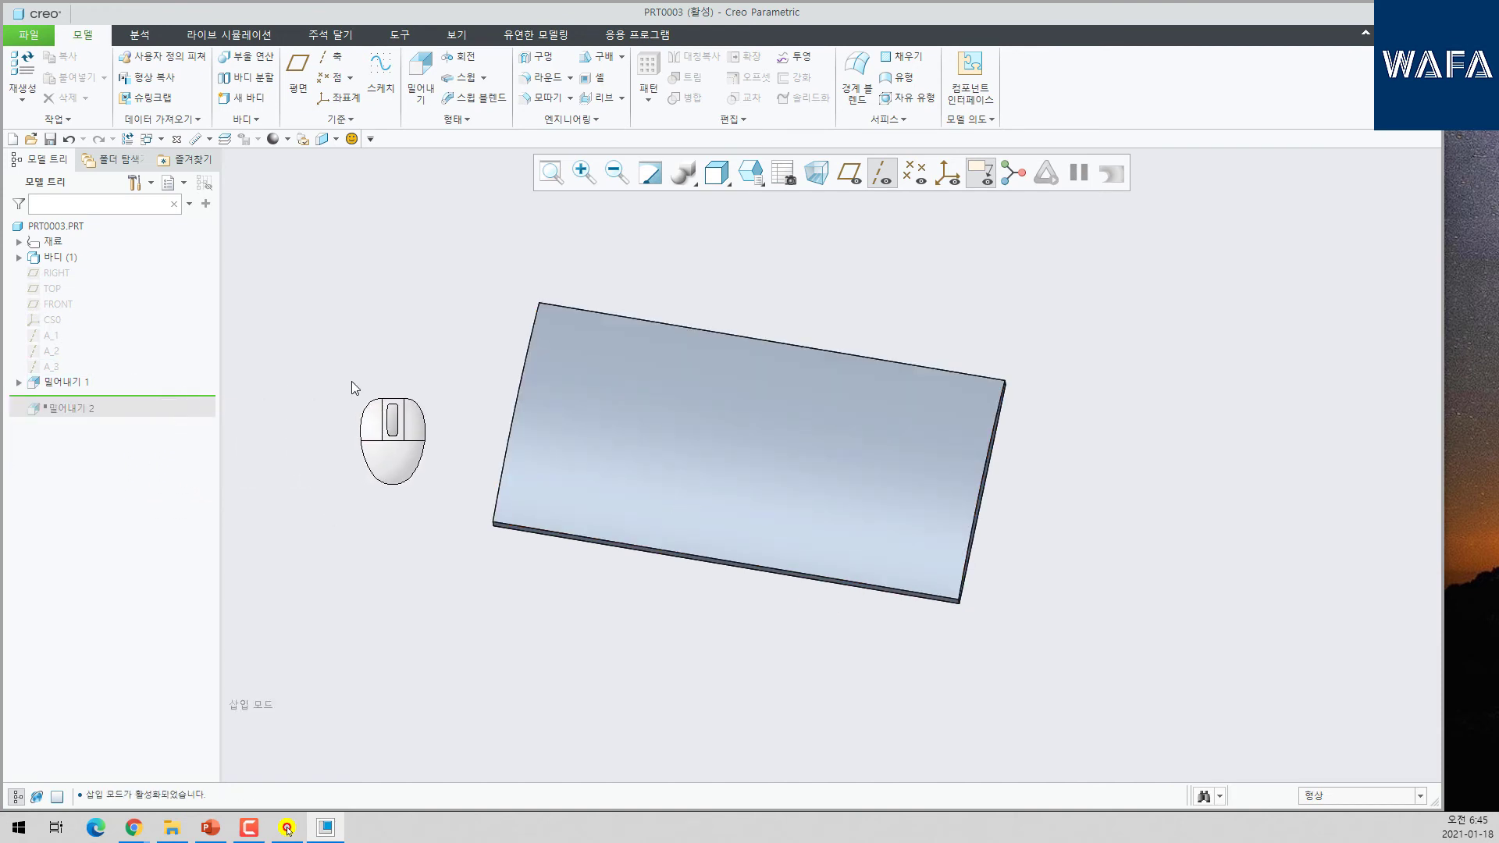
{"action": "key", "text": "ctrl+d"}
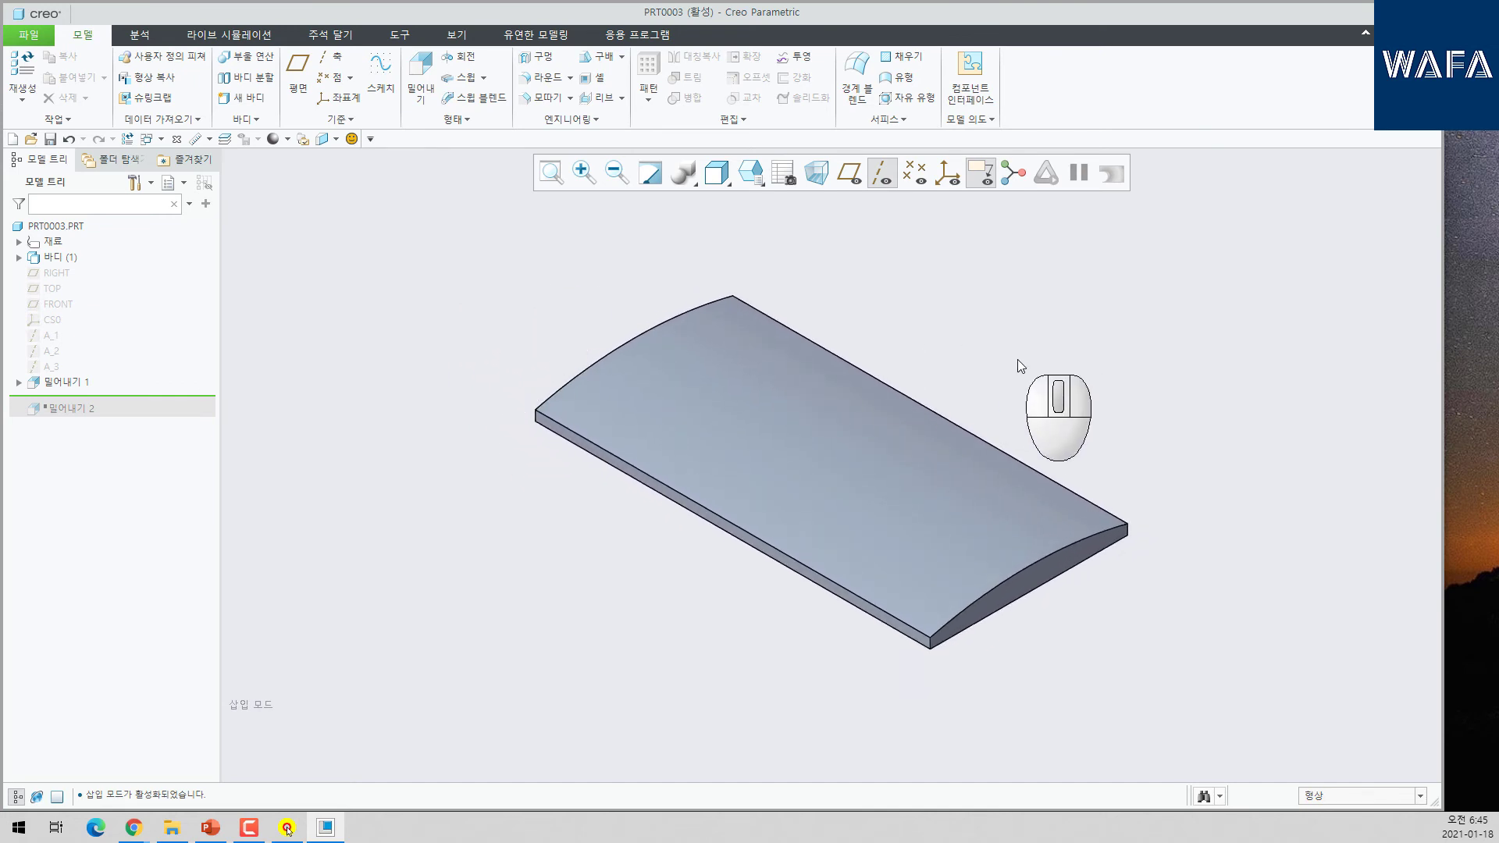
{"action": "left_click", "coordinate": [539, 98]}
{"action": "scroll", "coordinate": [951, 668], "scroll_direction": "up", "scroll_amount": 5}
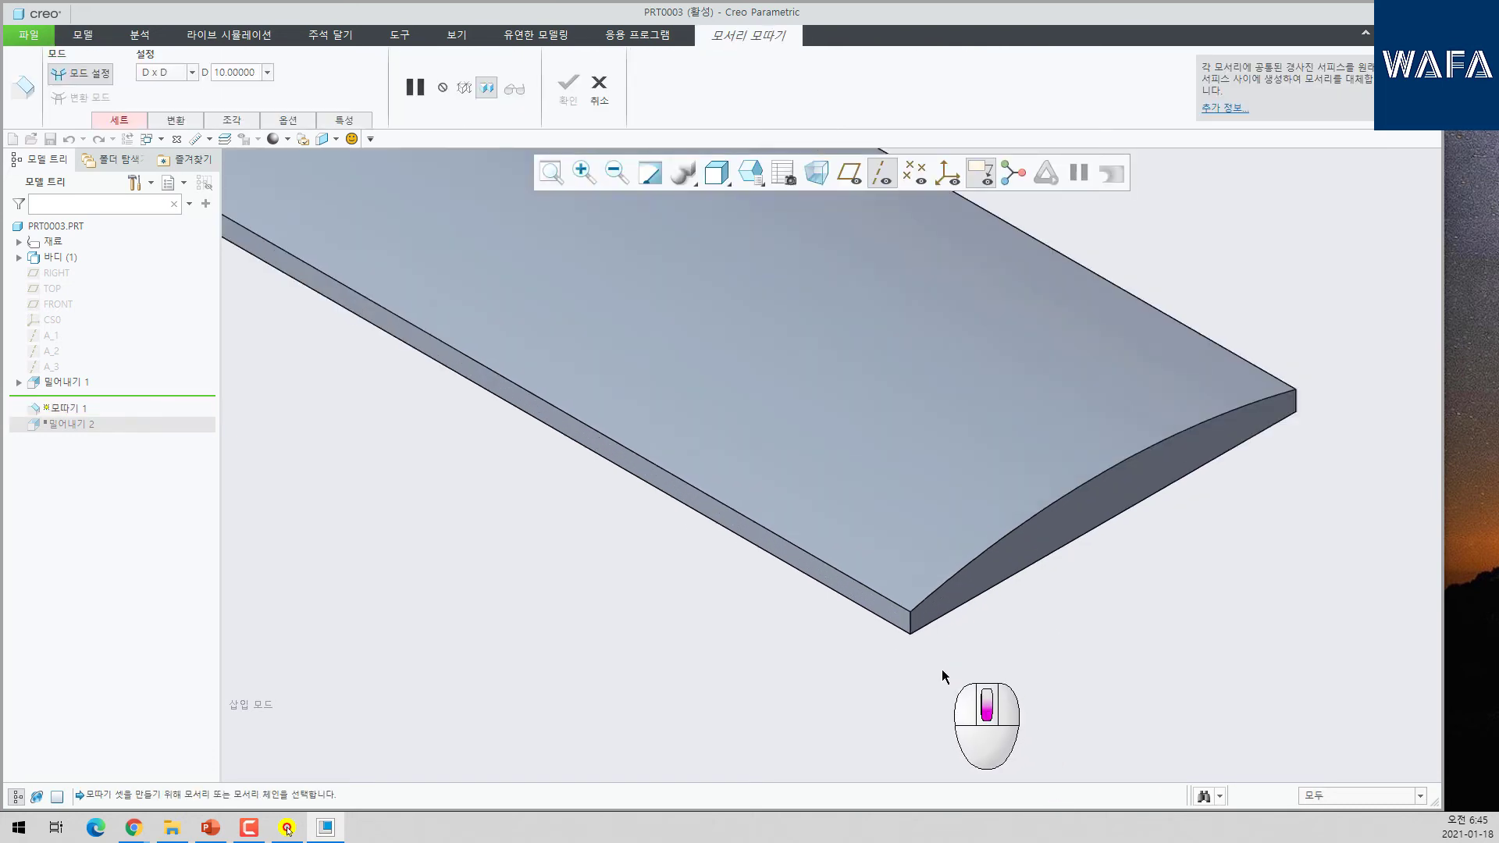
{"action": "left_click", "coordinate": [906, 607]}
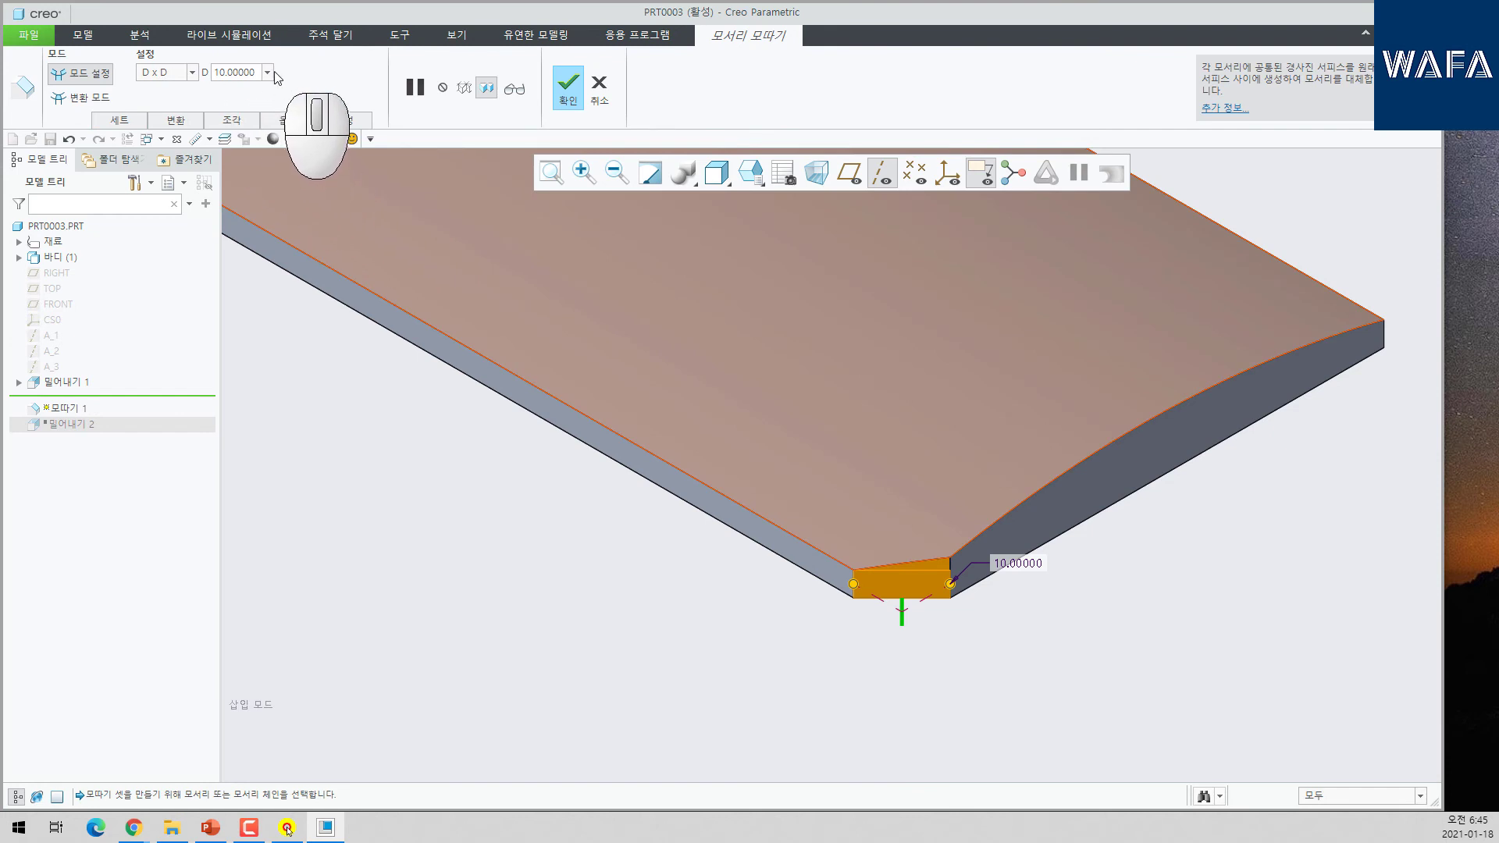
{"action": "key", "text": "Return"}
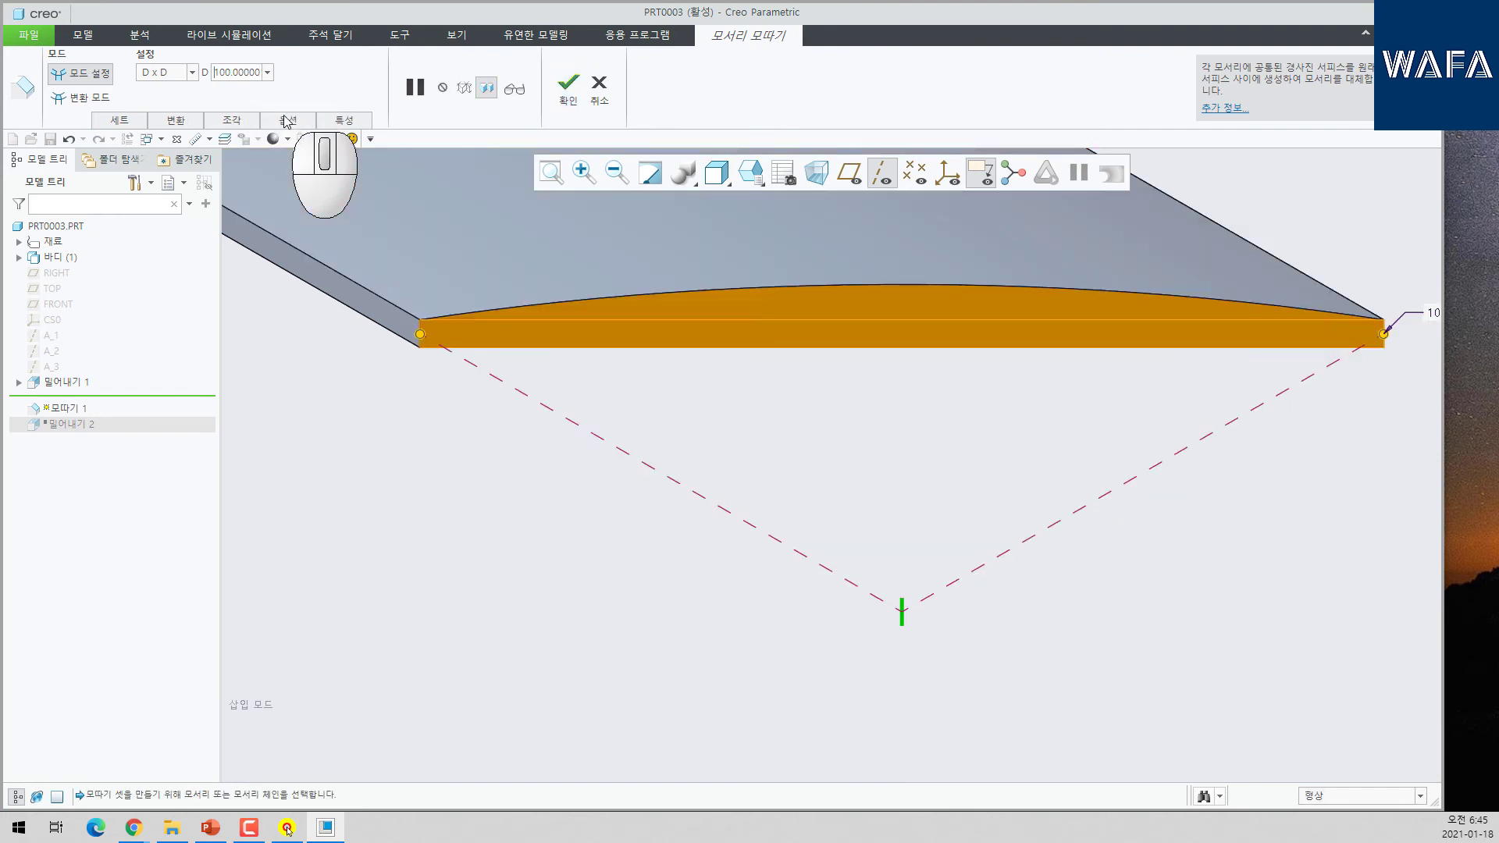
{"action": "middle_click", "coordinate": [827, 445]}
{"action": "scroll", "coordinate": [885, 532], "scroll_direction": "down", "scroll_amount": 4}
{"action": "left_click", "coordinate": [635, 517]}
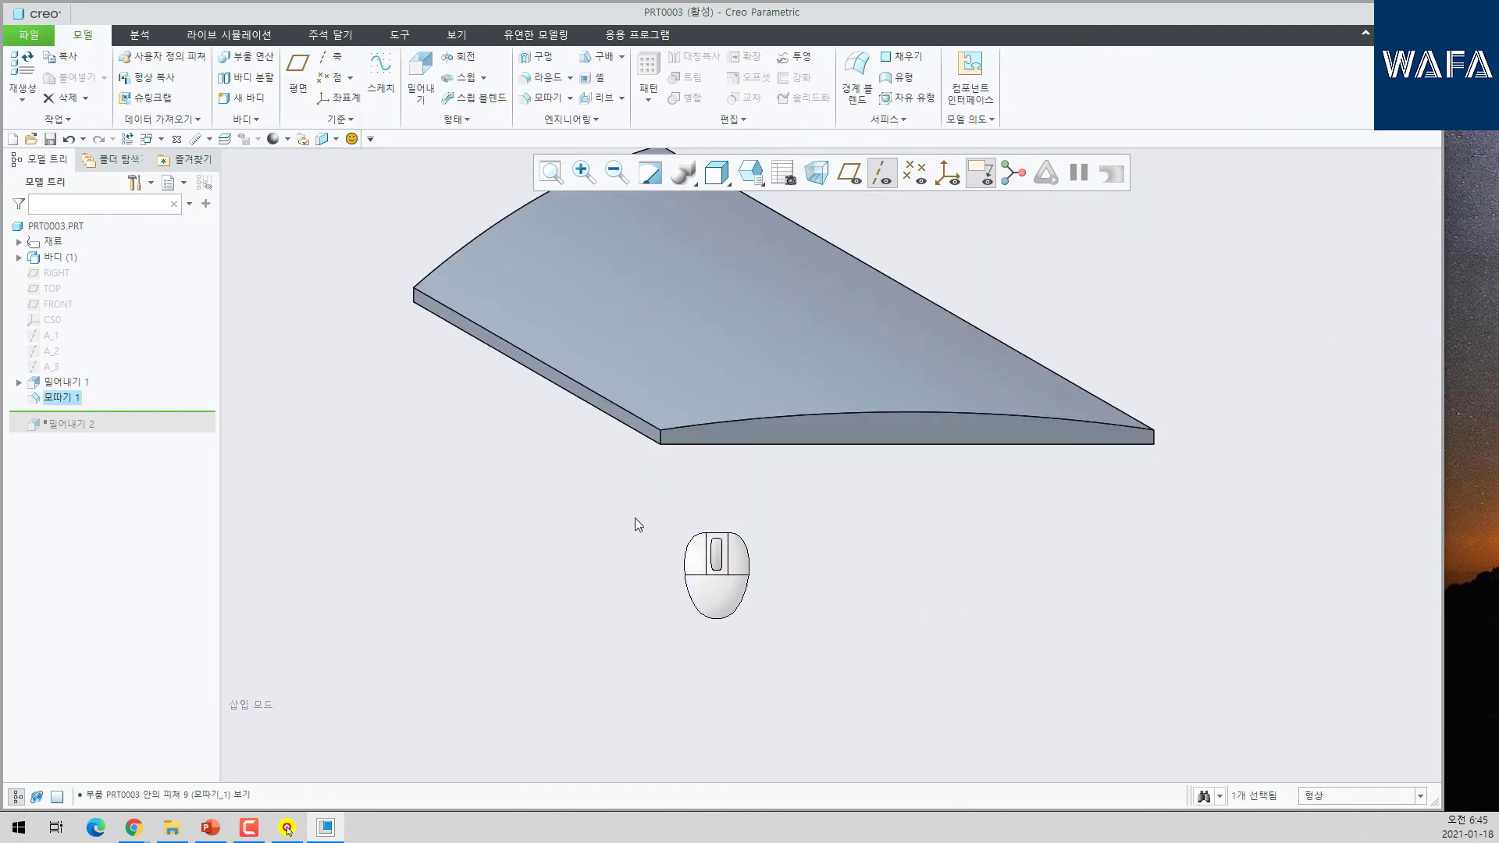
{"action": "left_click_drag", "start_coordinate": [147, 425], "coordinate": [147, 434]}
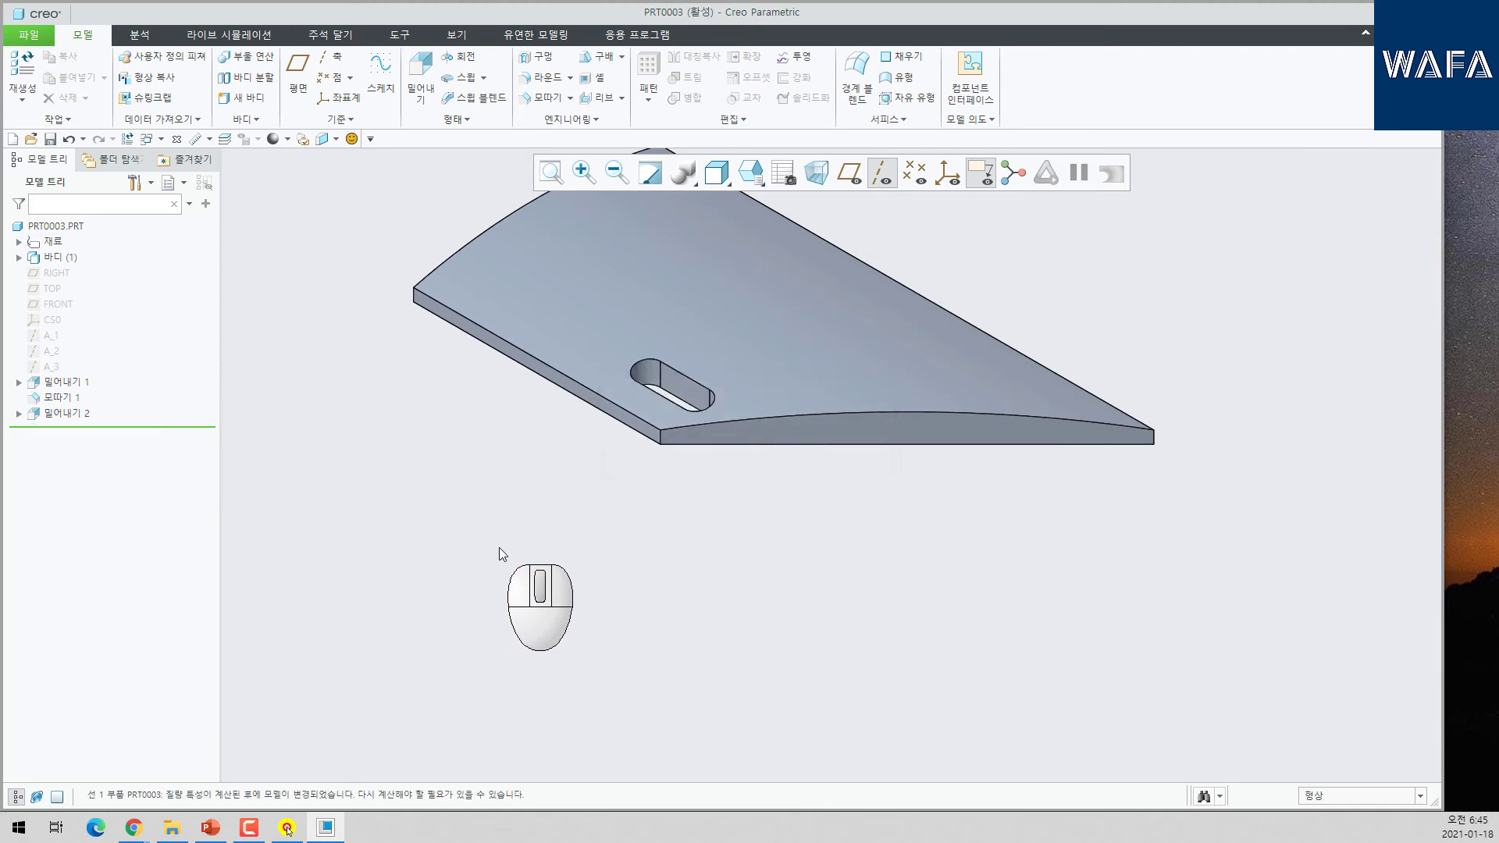
- Start a direction pattern of the slot along the plate's short straight edge with 3 members spaced 35
{"action": "left_click", "coordinate": [67, 413]}
{"action": "left_click", "coordinate": [101, 342]}
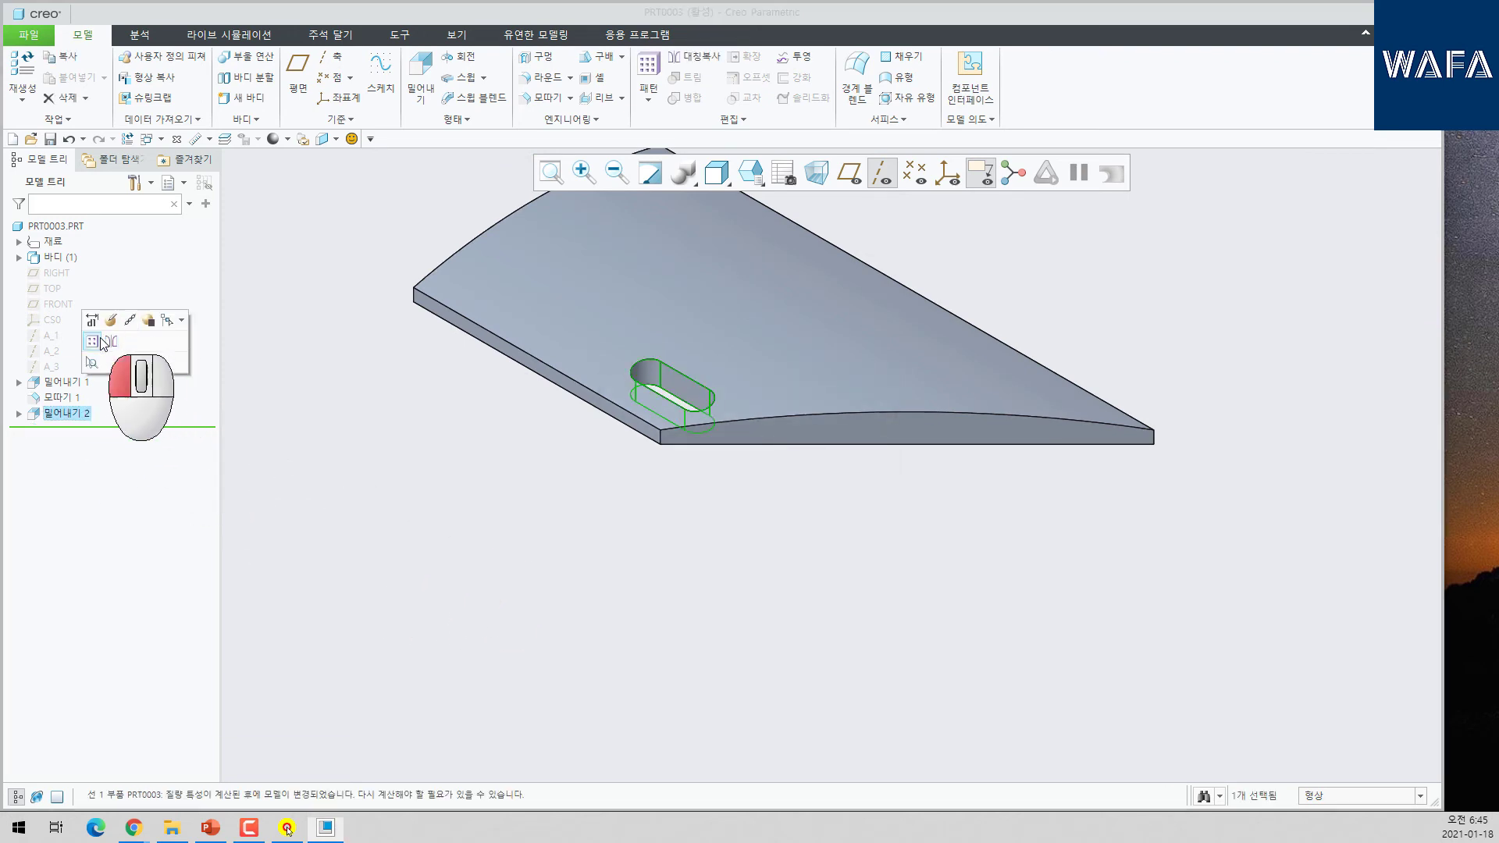
{"action": "left_click", "coordinate": [80, 75]}
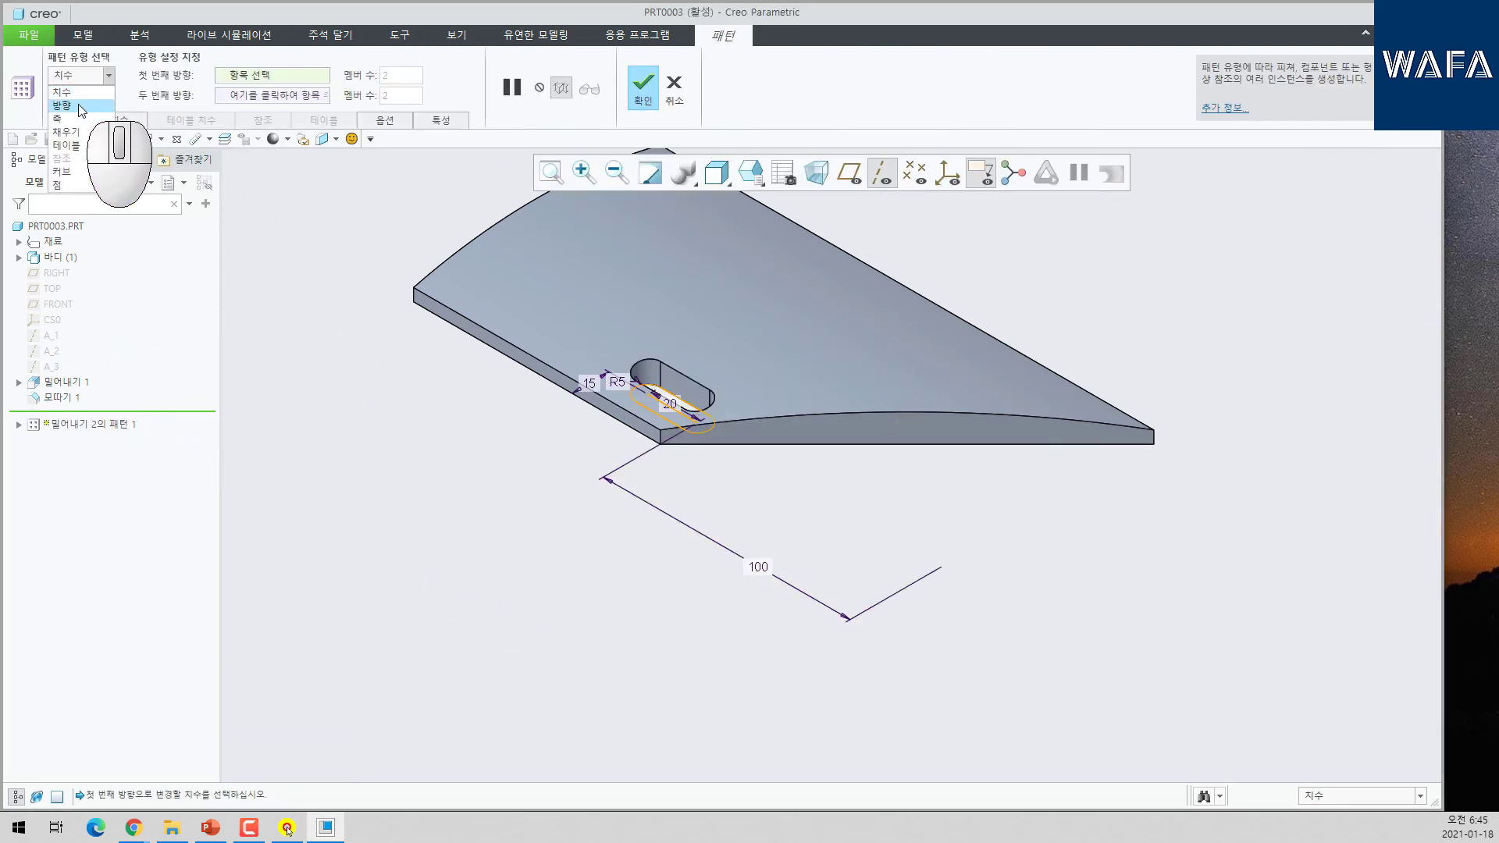
{"action": "left_click", "coordinate": [78, 105]}
{"action": "middle_click_drag", "start_coordinate": [686, 459], "coordinate": [802, 570], "text": "shift"}
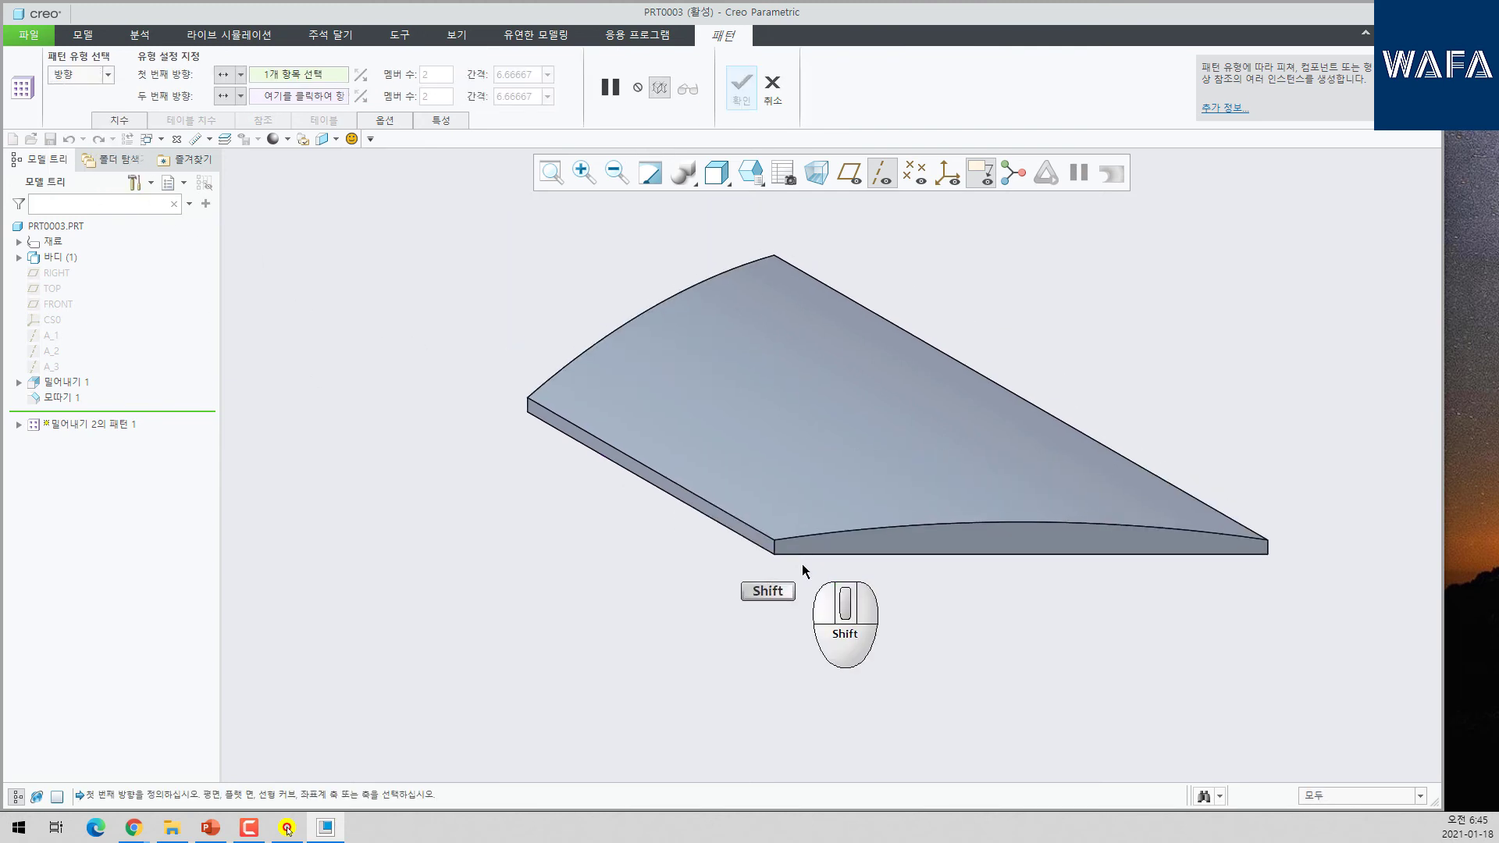
{"action": "left_click", "coordinate": [692, 515]}
{"action": "right_click", "coordinate": [790, 487]}
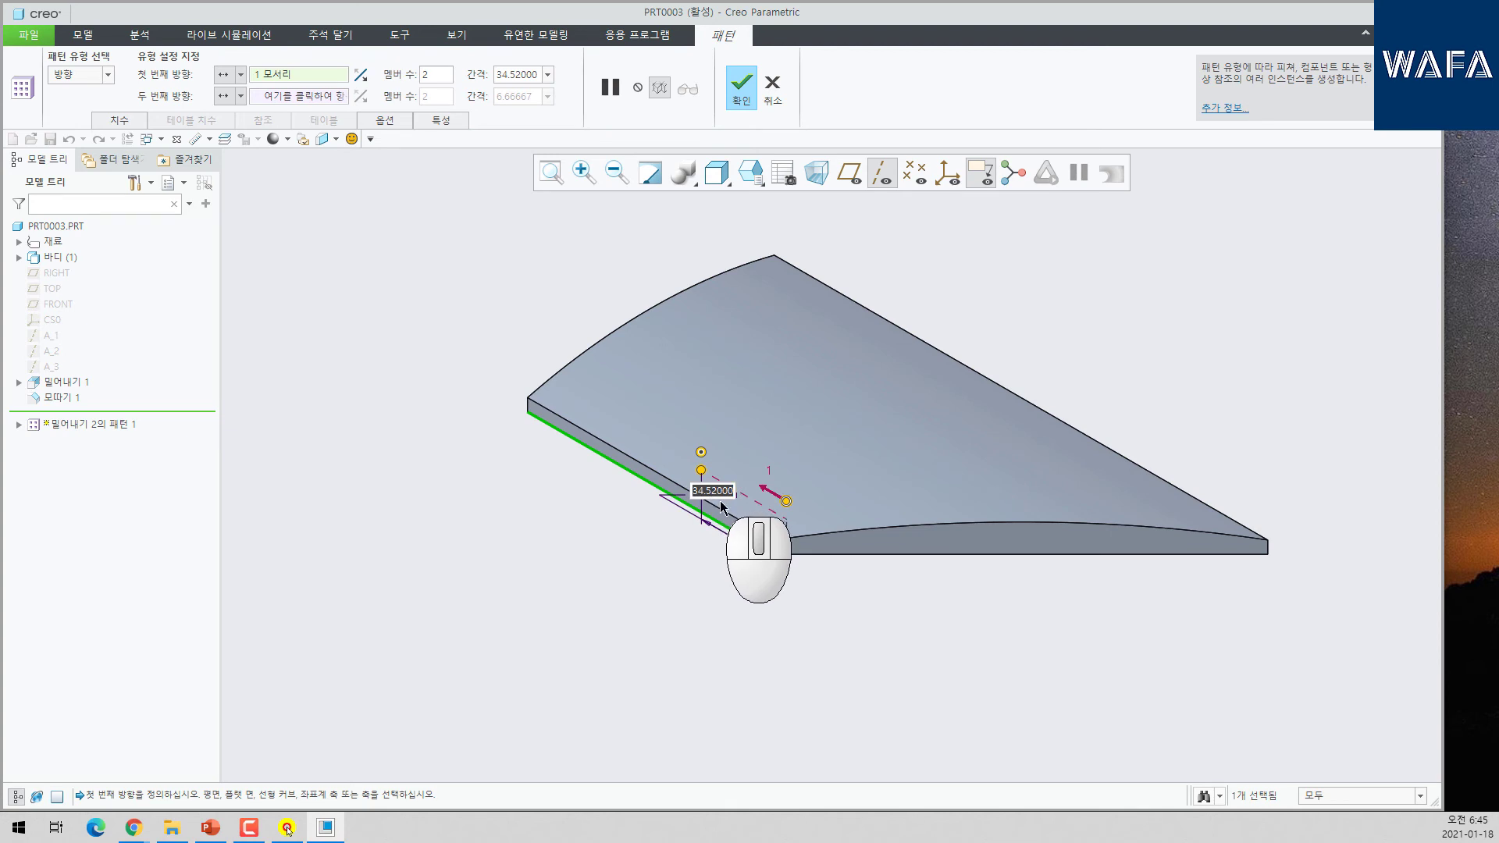
{"action": "key", "text": "Return"}
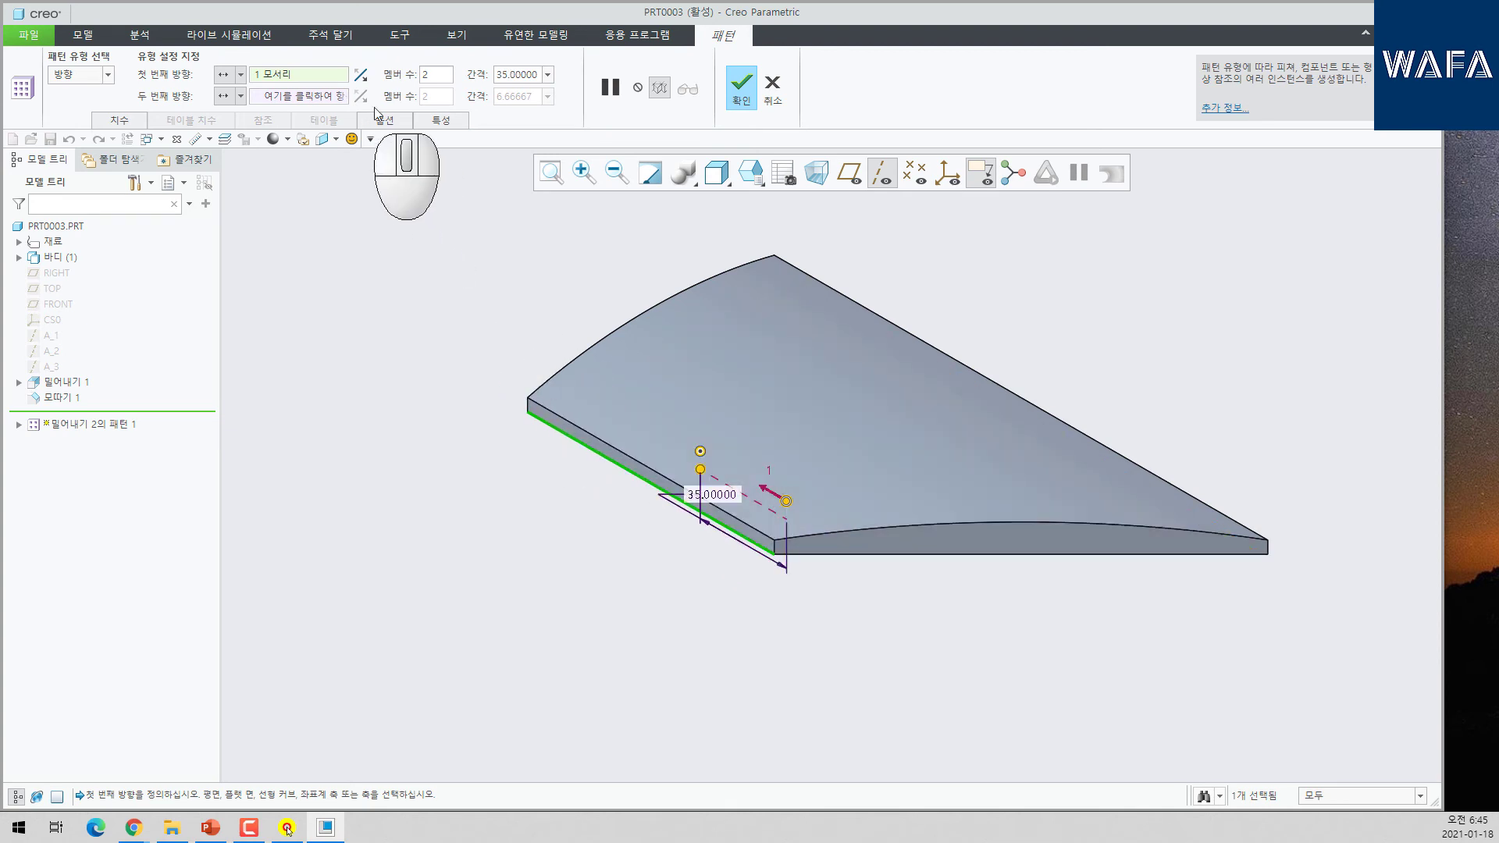
{"action": "double_click", "coordinate": [428, 76]}
{"action": "type", "text": "3"}
{"action": "key", "text": "Return"}
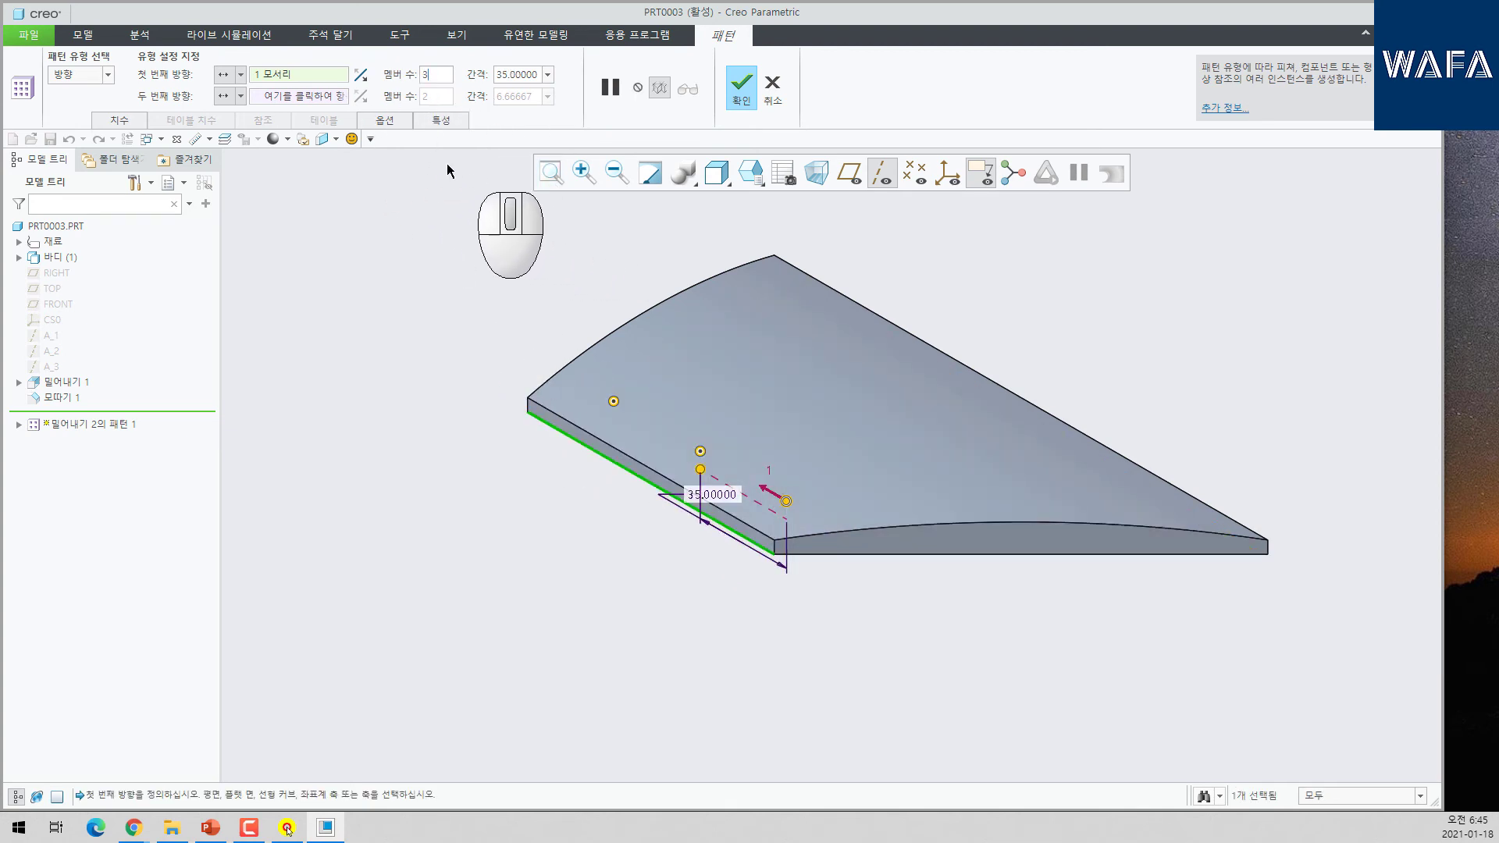
- Add the slanted chamfer edge as the second pattern direction with 4 members spaced 30 and complete the pattern
{"action": "left_click", "coordinate": [845, 555]}
{"action": "left_click_drag", "start_coordinate": [760, 503], "coordinate": [976, 491]}
{"action": "middle_click_drag", "start_coordinate": [976, 491], "coordinate": [895, 587]}
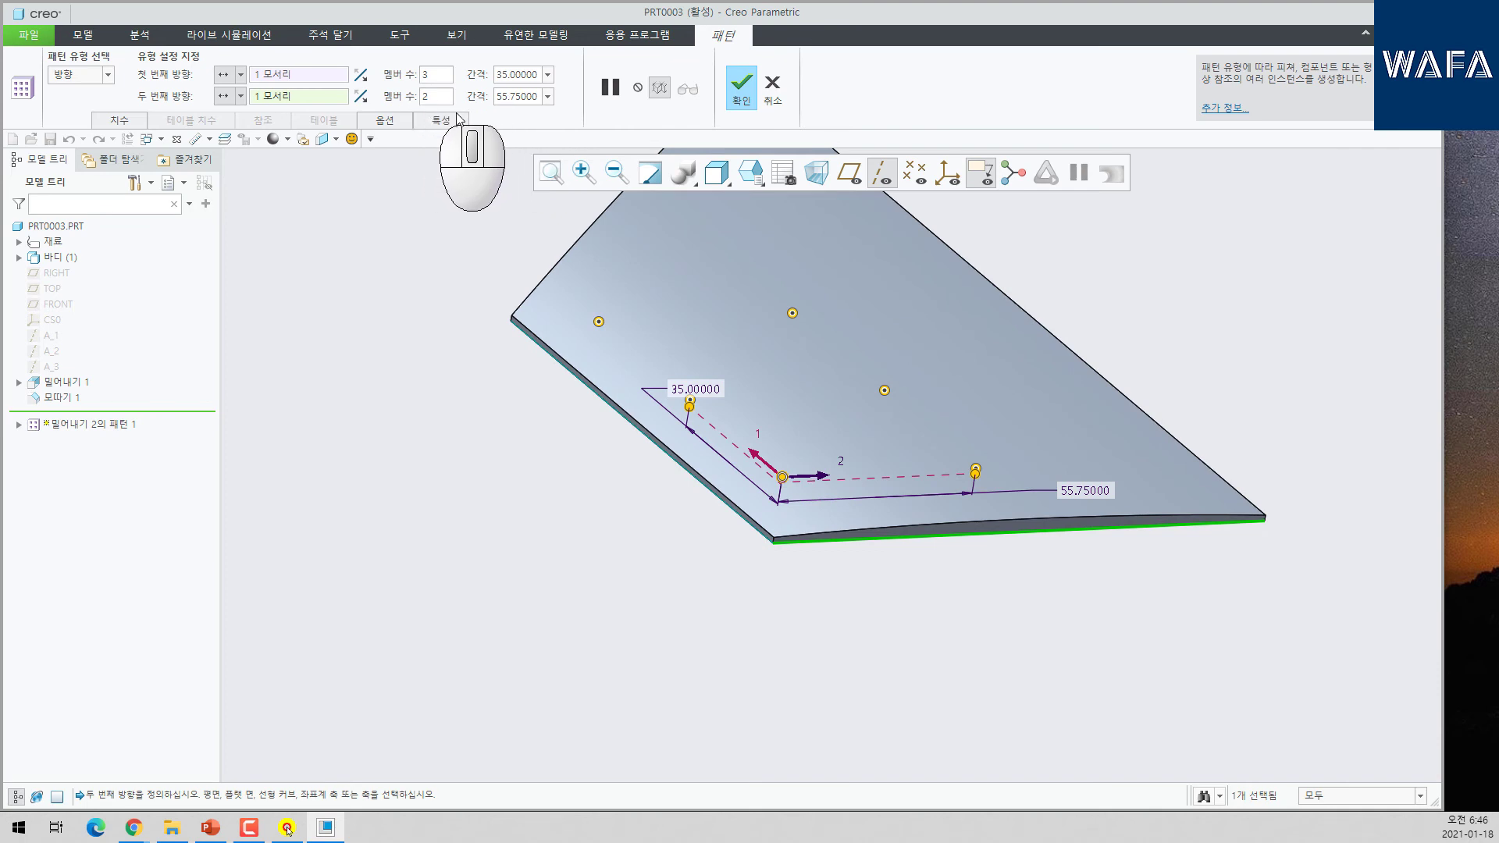
{"action": "double_click", "coordinate": [518, 99]}
{"action": "type", "text": "3"}
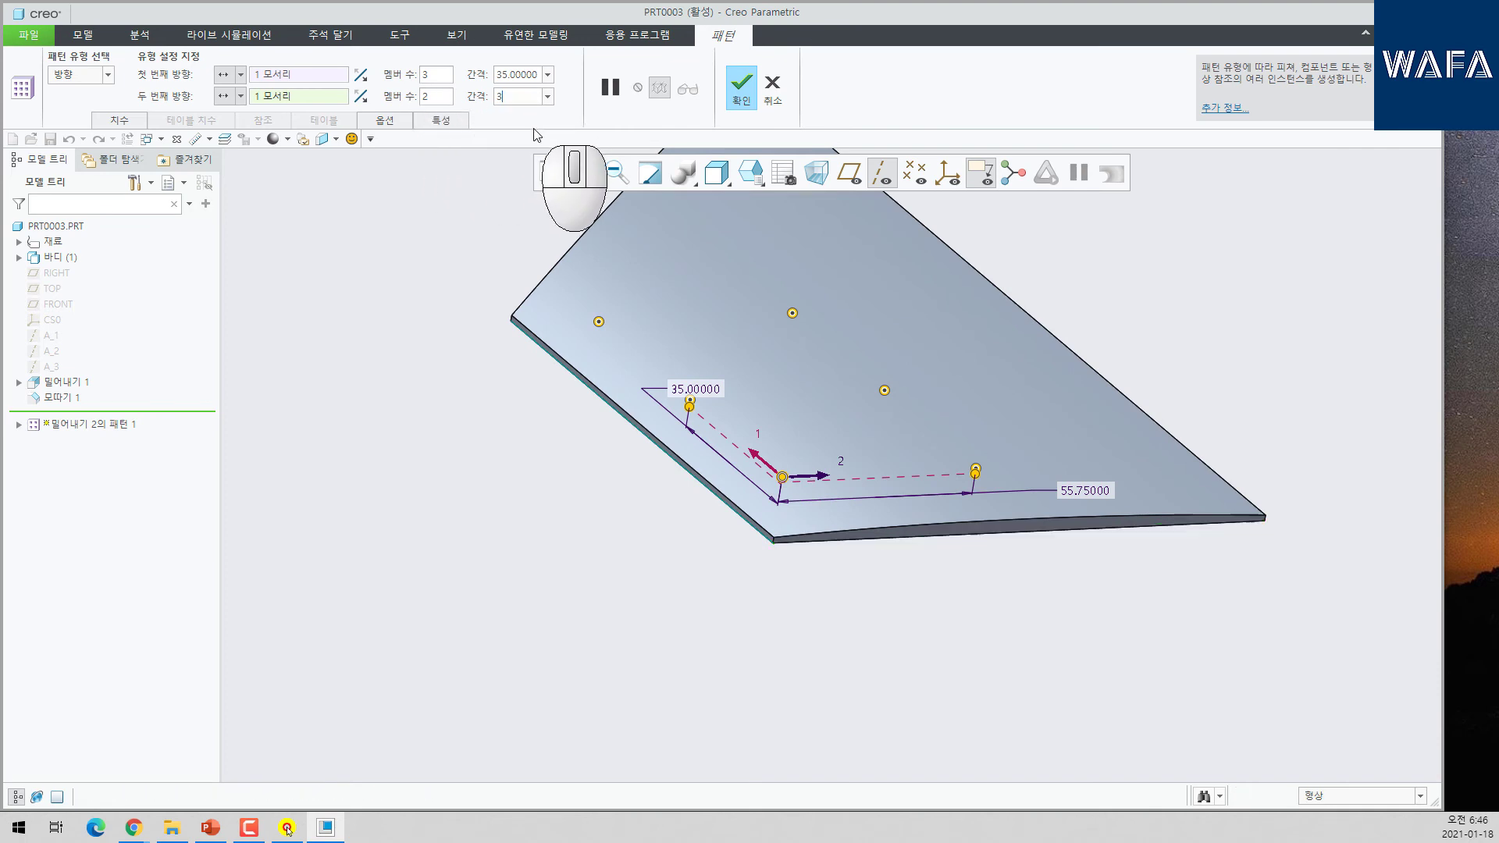
{"action": "type", "text": "0"}
{"action": "key", "text": "Return"}
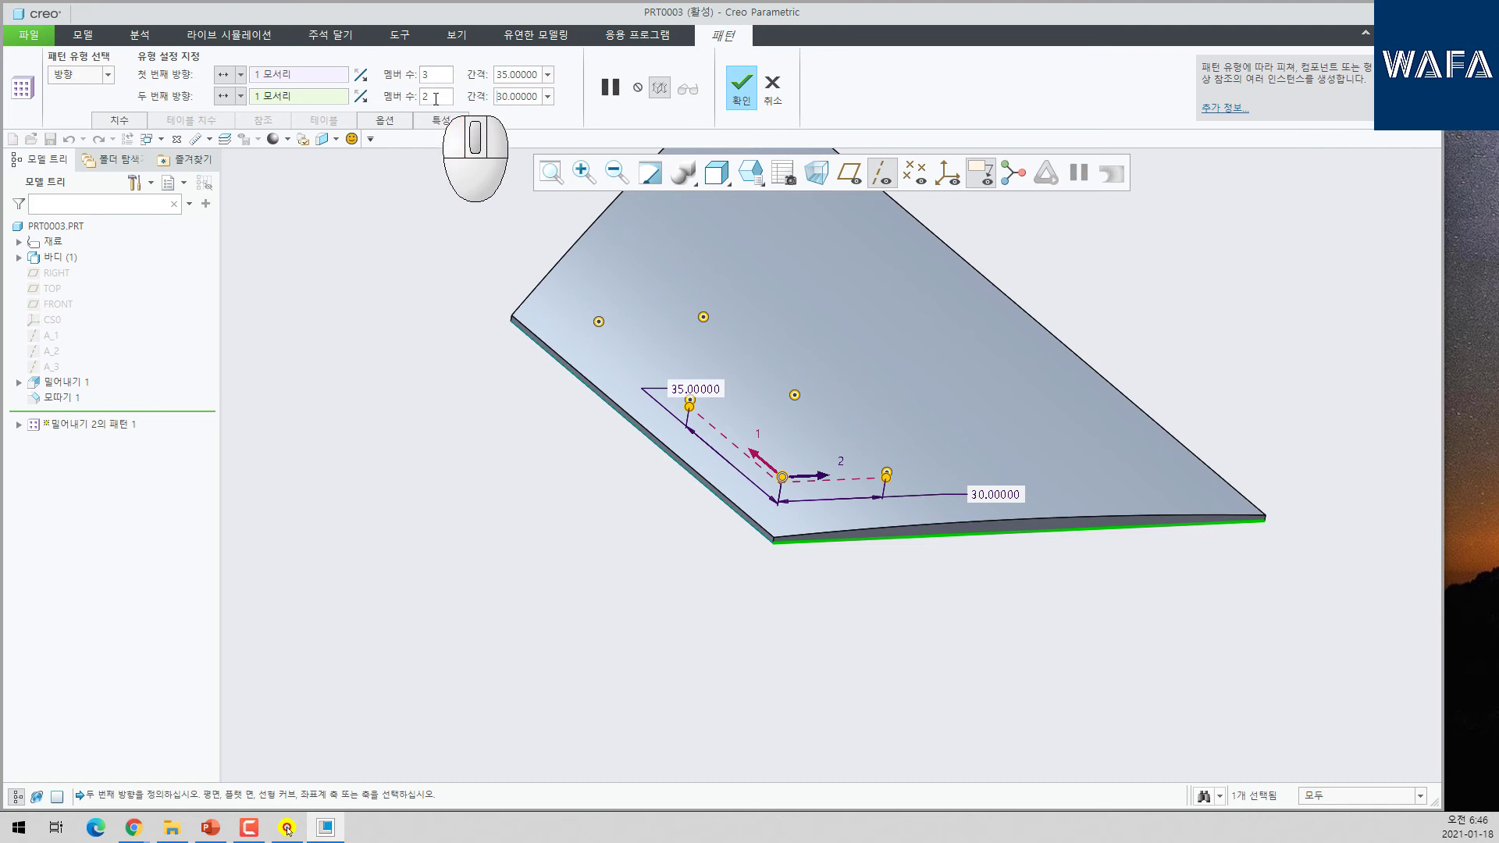
{"action": "type", "text": "4"}
{"action": "key", "text": "Return"}
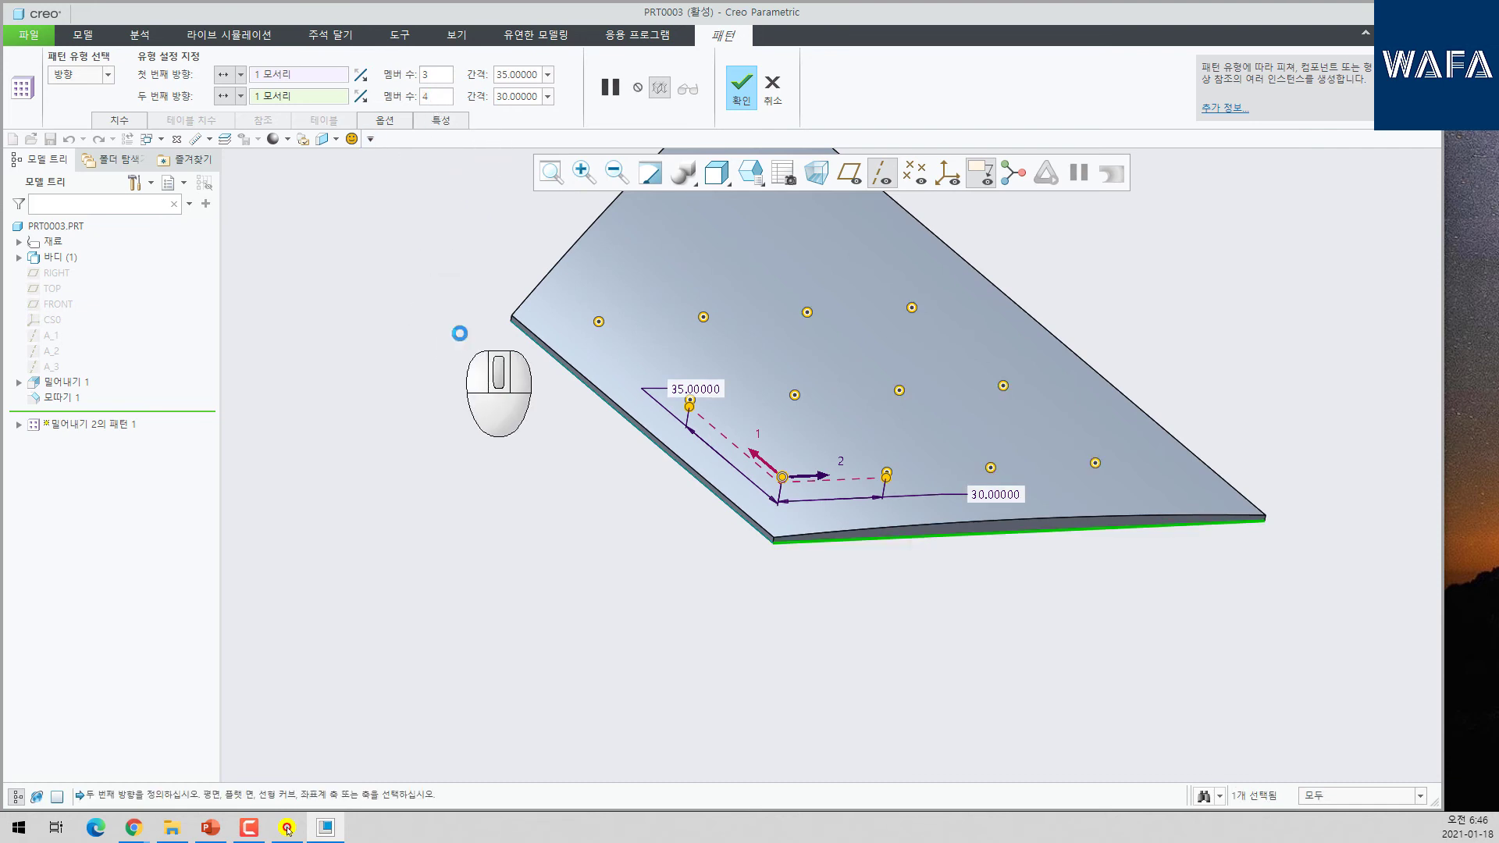
{"action": "middle_click", "coordinate": [434, 413]}
{"action": "key", "text": "v"}
{"action": "key", "text": "f"}
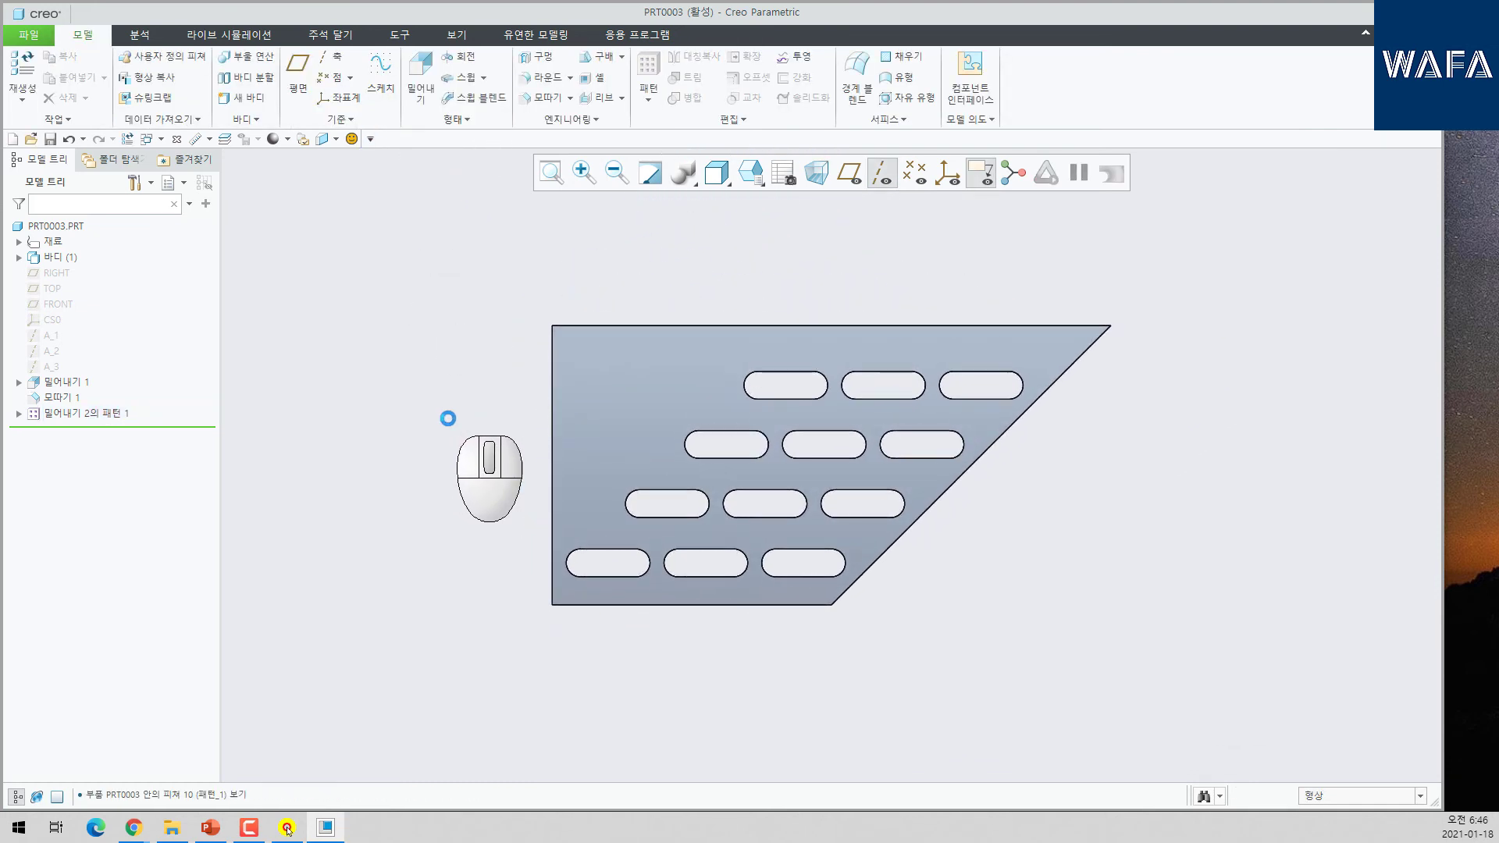
{"action": "key", "text": "ctrl+d"}
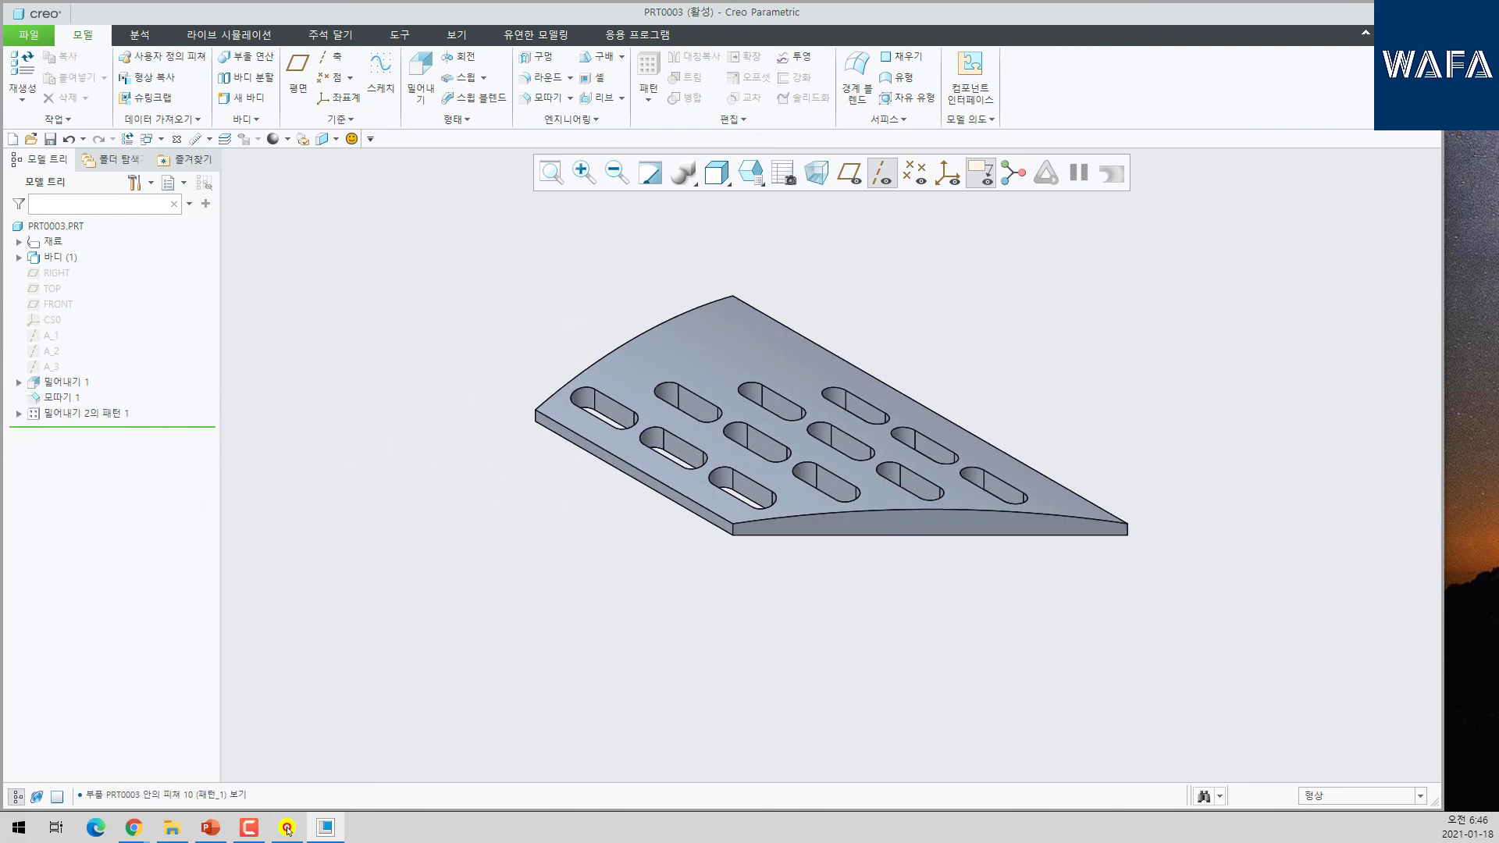
- Close the finished part's window and erase all undisplayed objects from the session
{"action": "key", "text": "alt+Tab"}
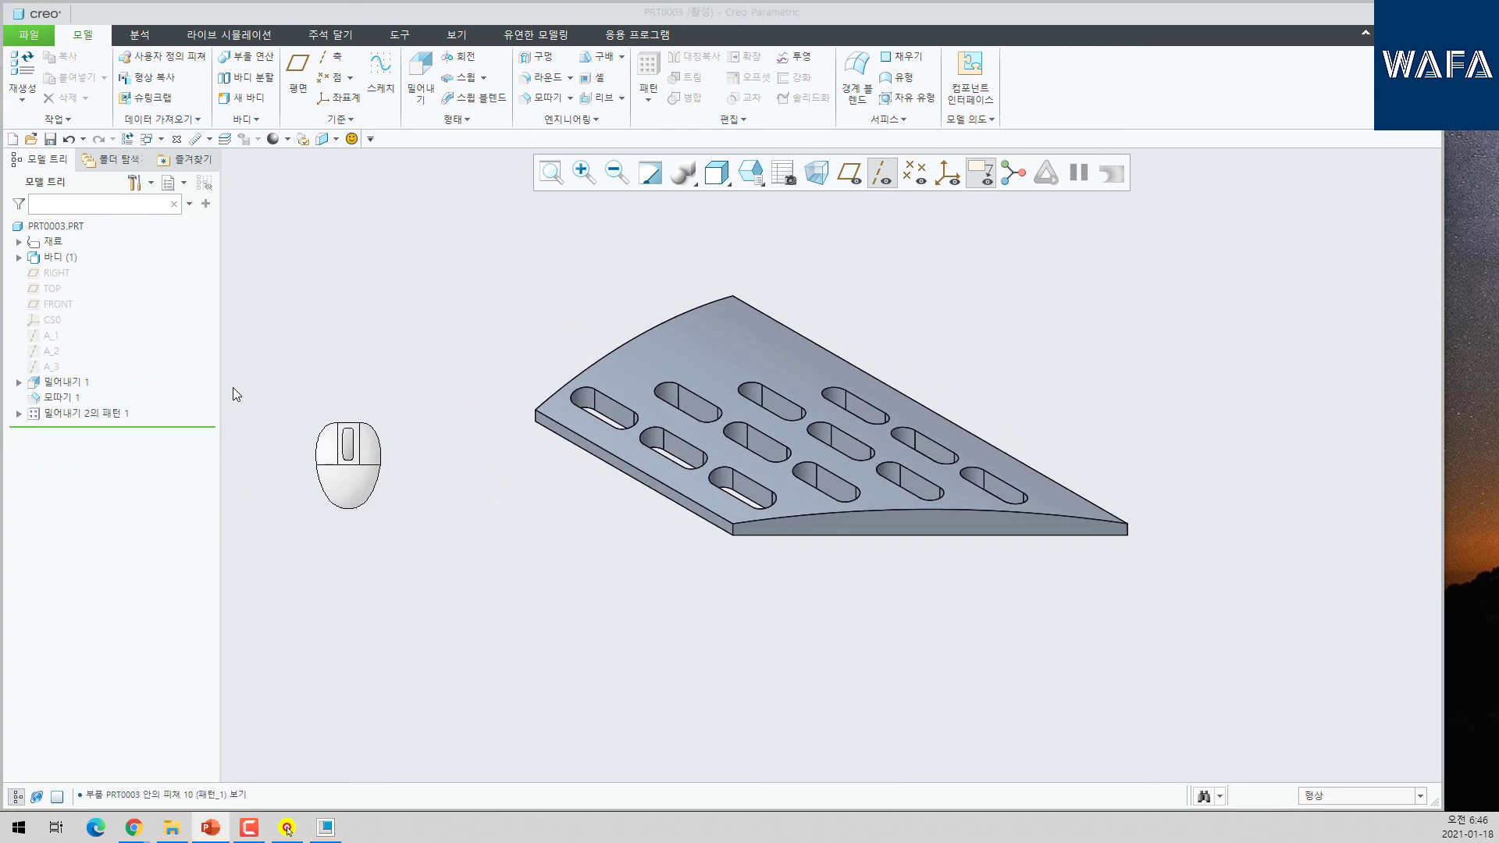
{"action": "left_click", "coordinate": [179, 139]}
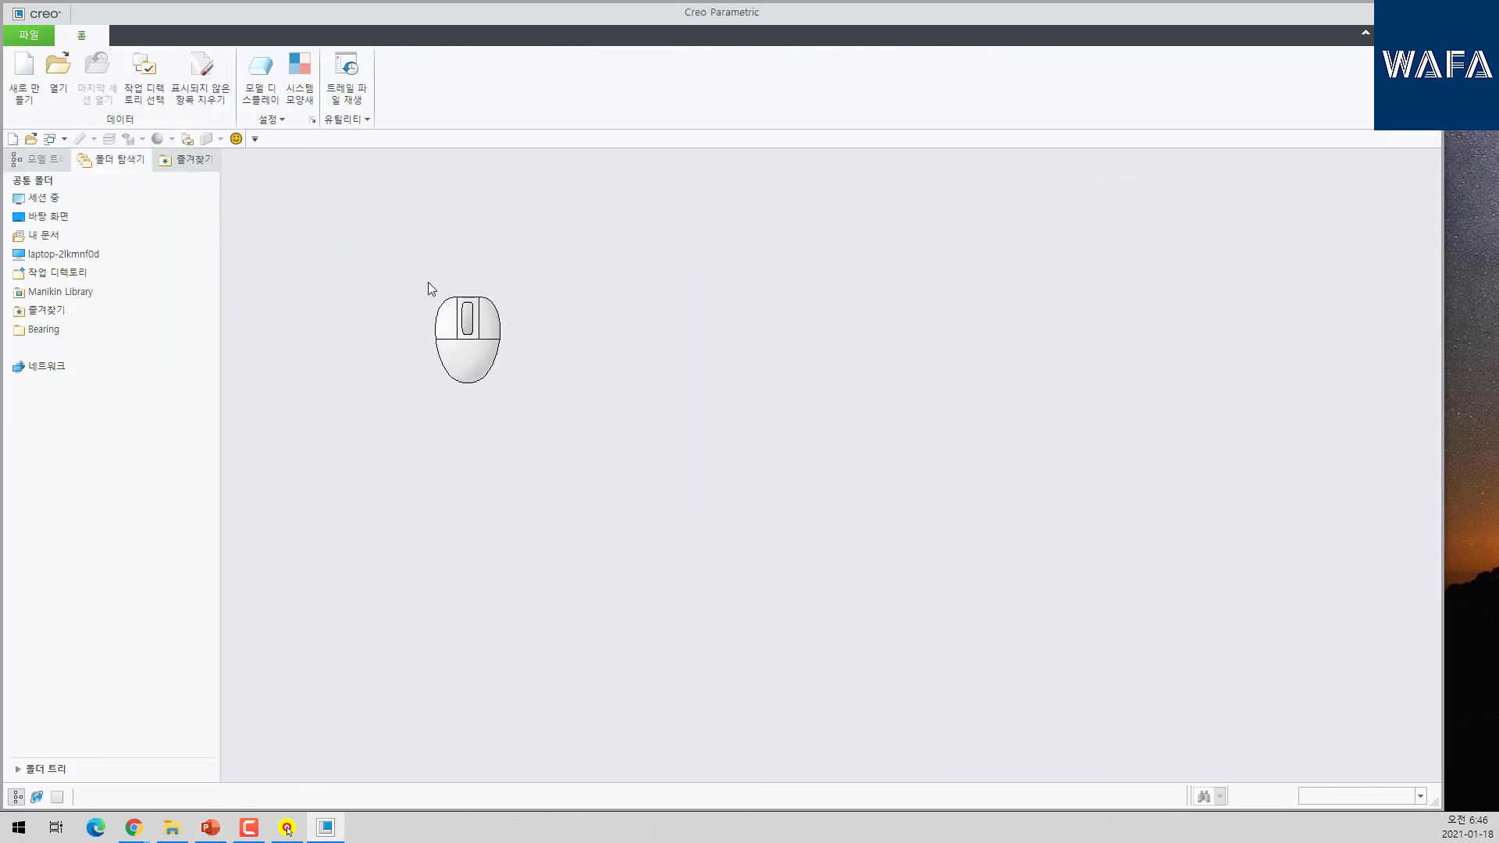
{"action": "left_click", "coordinate": [199, 78]}
{"action": "key", "text": "Return"}
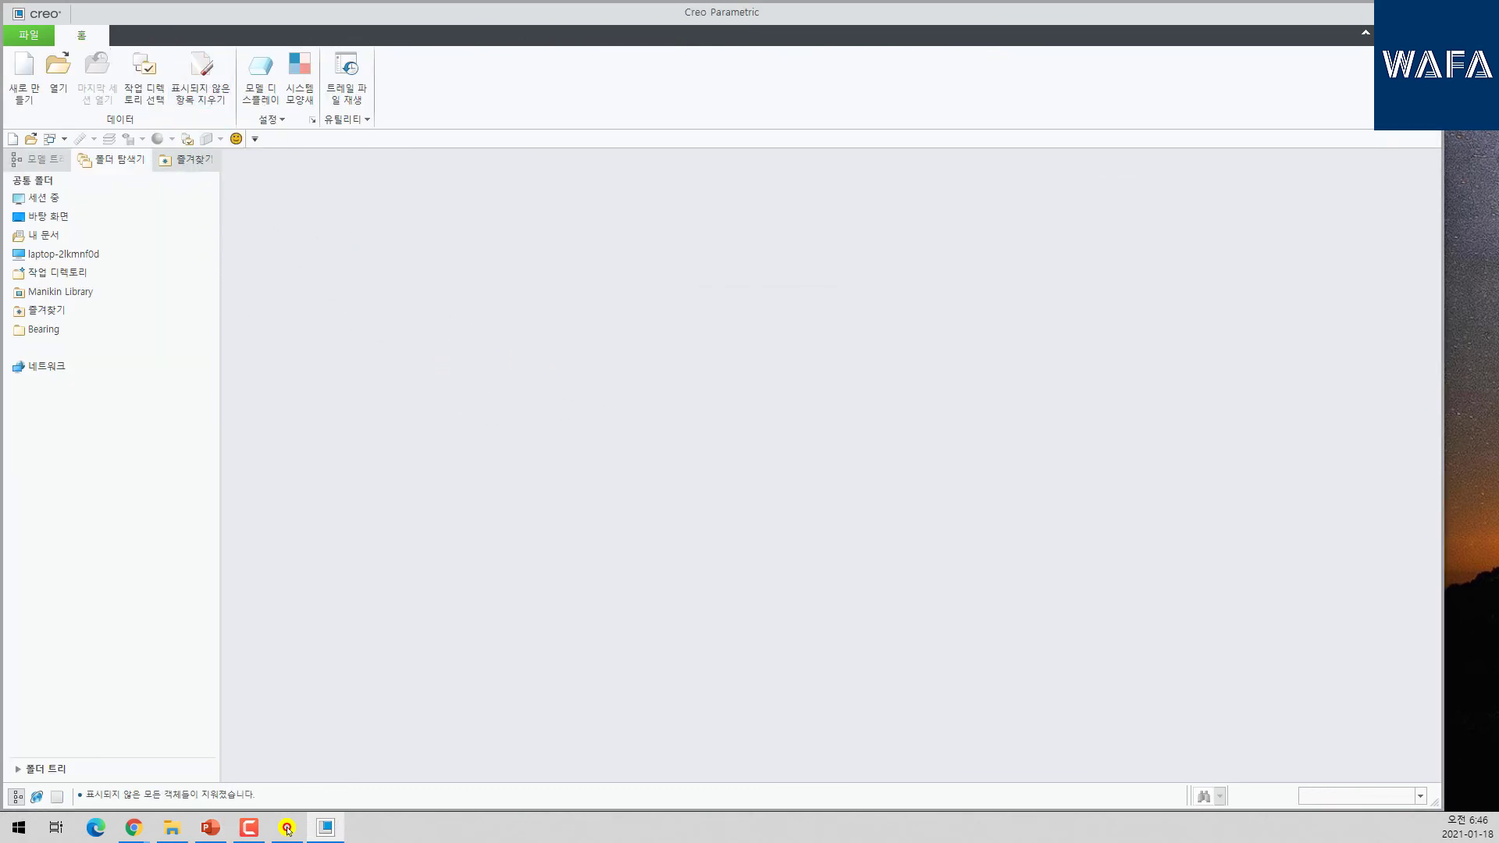
{"action": "left_click", "coordinate": [288, 829]}
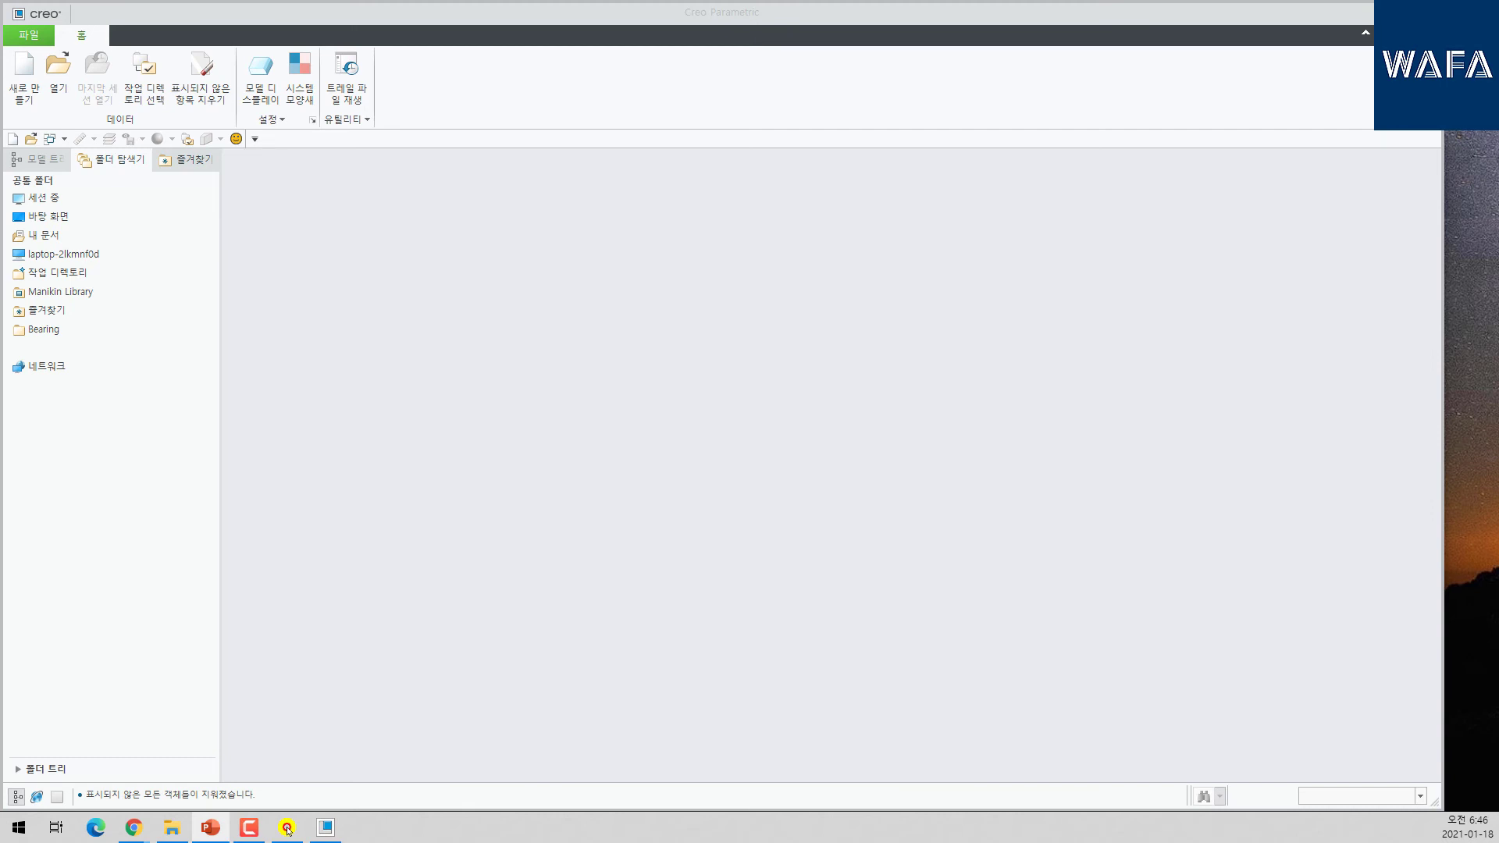
- Consult the flanged bent pipe drawing on slide 21 in PowerPoint, and create a new part in Creo Parametric
{"action": "left_click_drag", "start_coordinate": [1498, 12], "coordinate": [559, 29]}
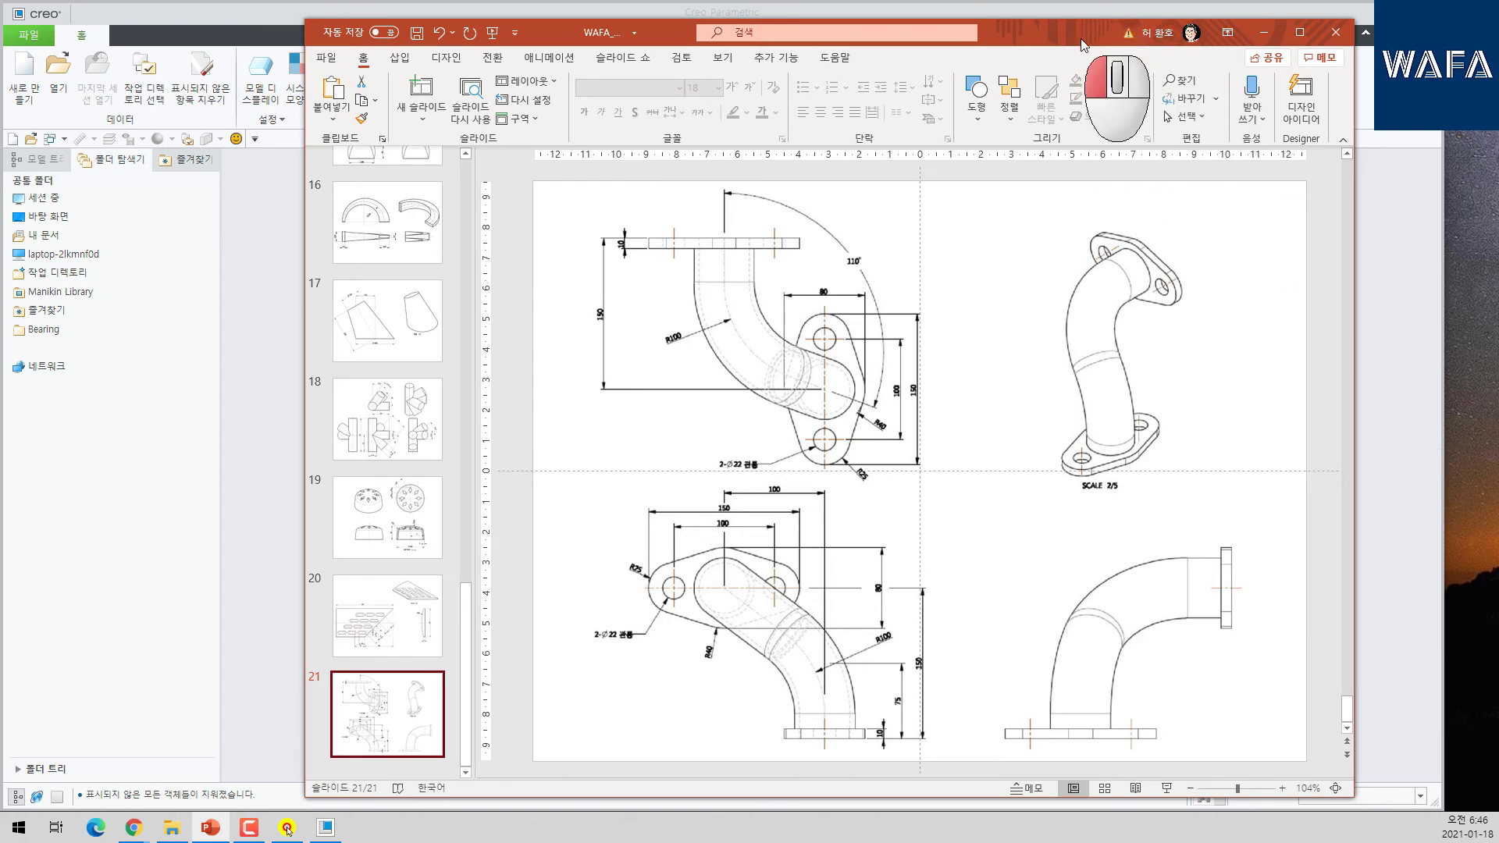
{"action": "left_click", "coordinate": [1264, 32]}
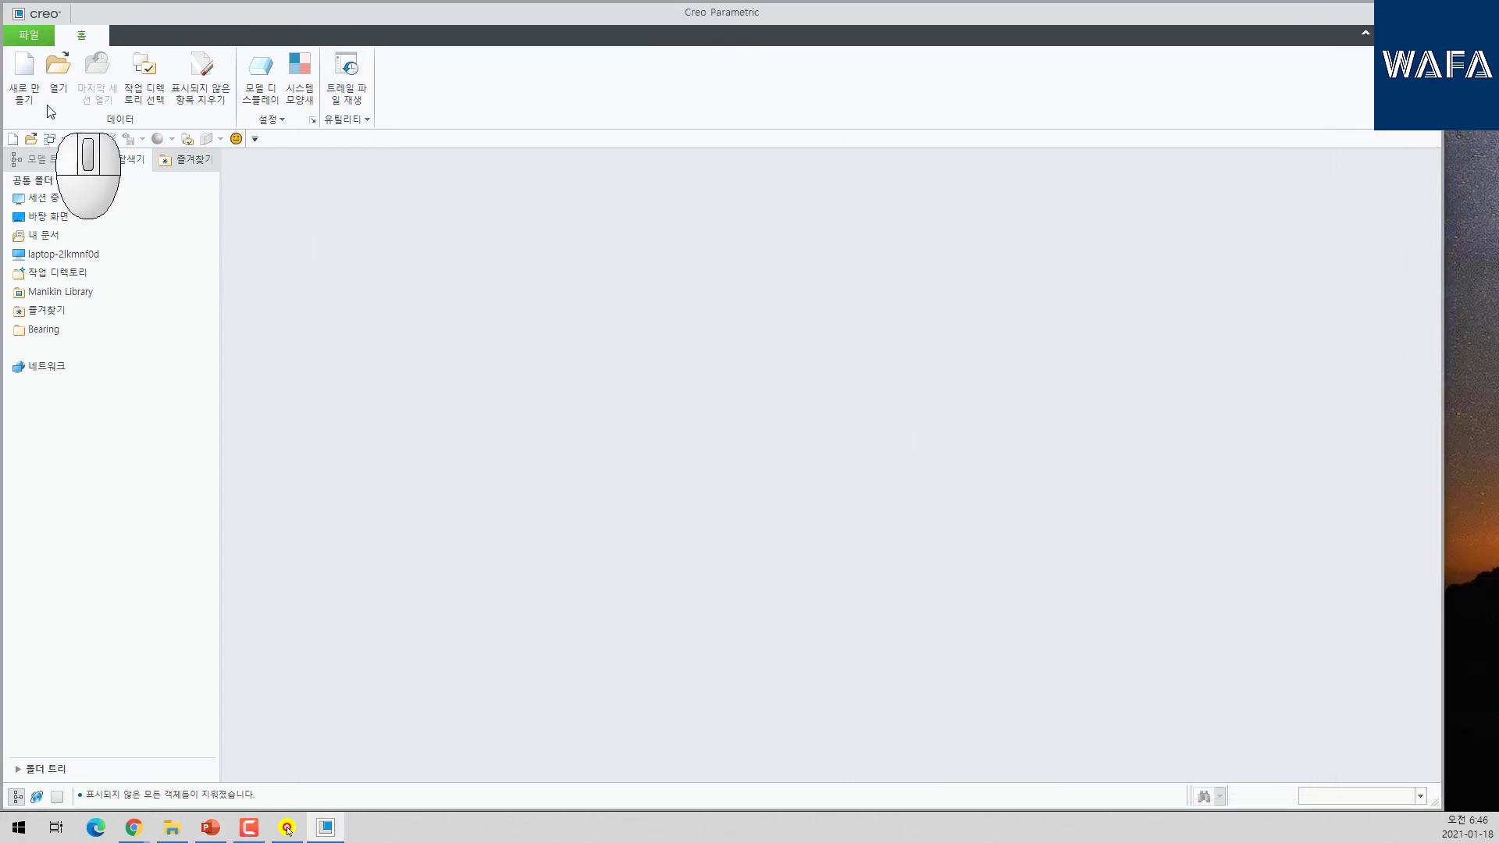
{"action": "left_click", "coordinate": [24, 78]}
{"action": "middle_click", "coordinate": [451, 348]}
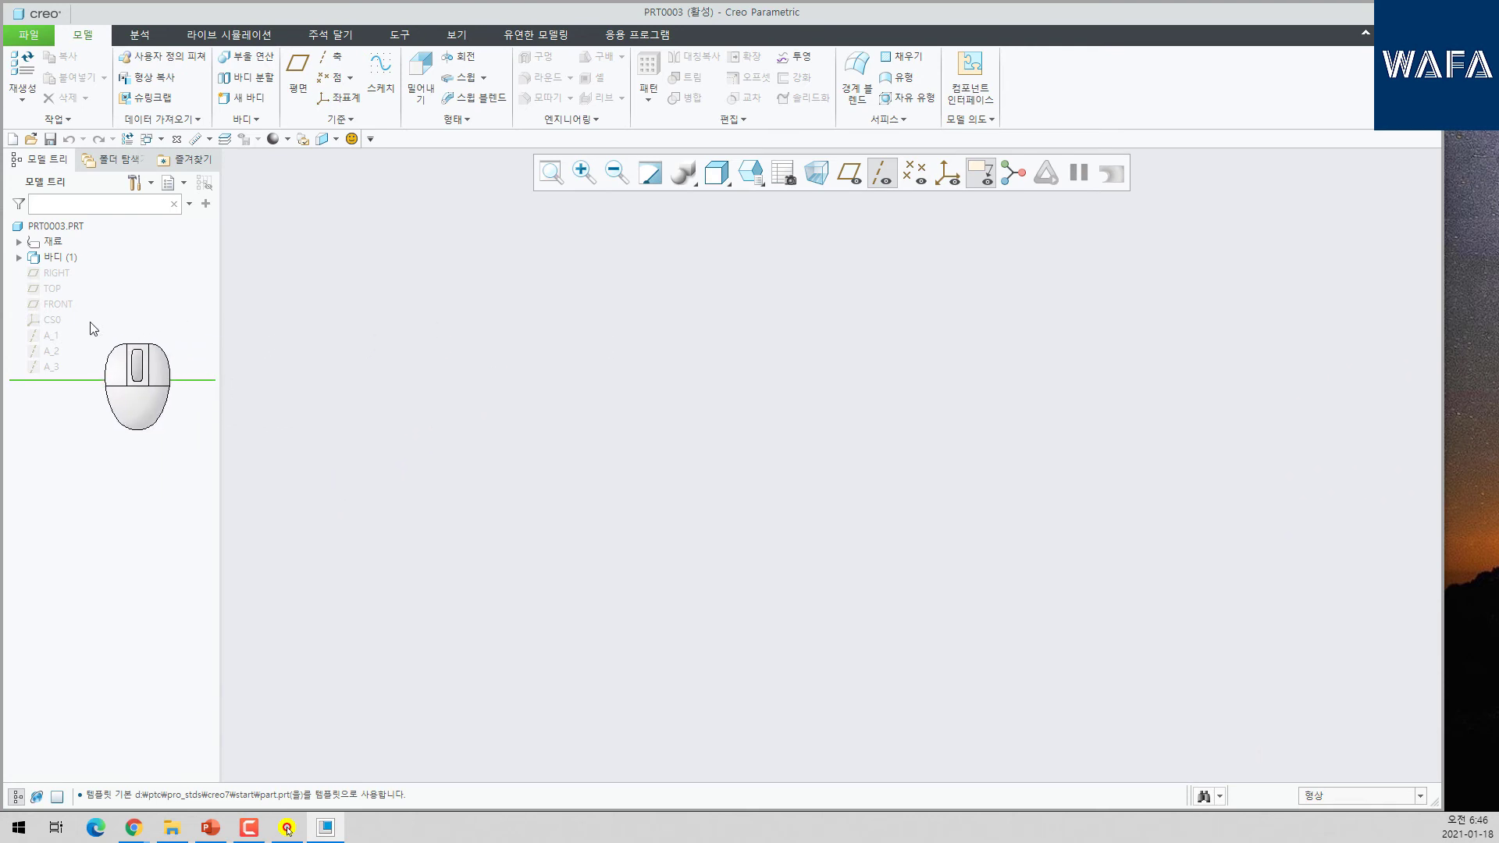
- Unhide the RIGHT, TOP and FRONT datum planes and turn on the datum plane display
{"action": "left_click", "coordinate": [58, 304]}
{"action": "left_click", "coordinate": [56, 273], "text": "shift"}
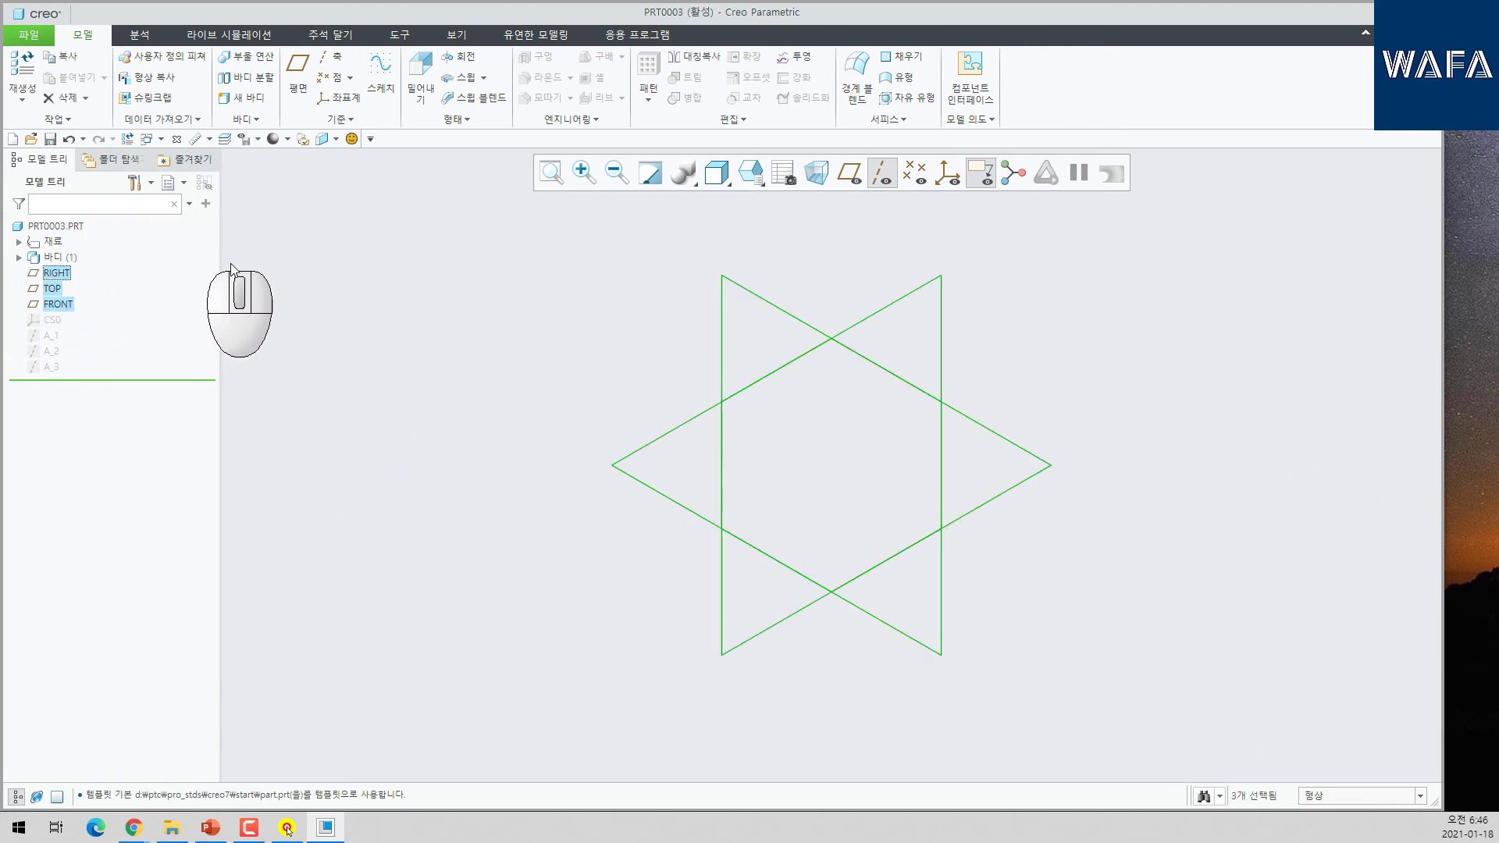
{"action": "left_click", "coordinate": [460, 336]}
{"action": "left_click", "coordinate": [849, 171]}
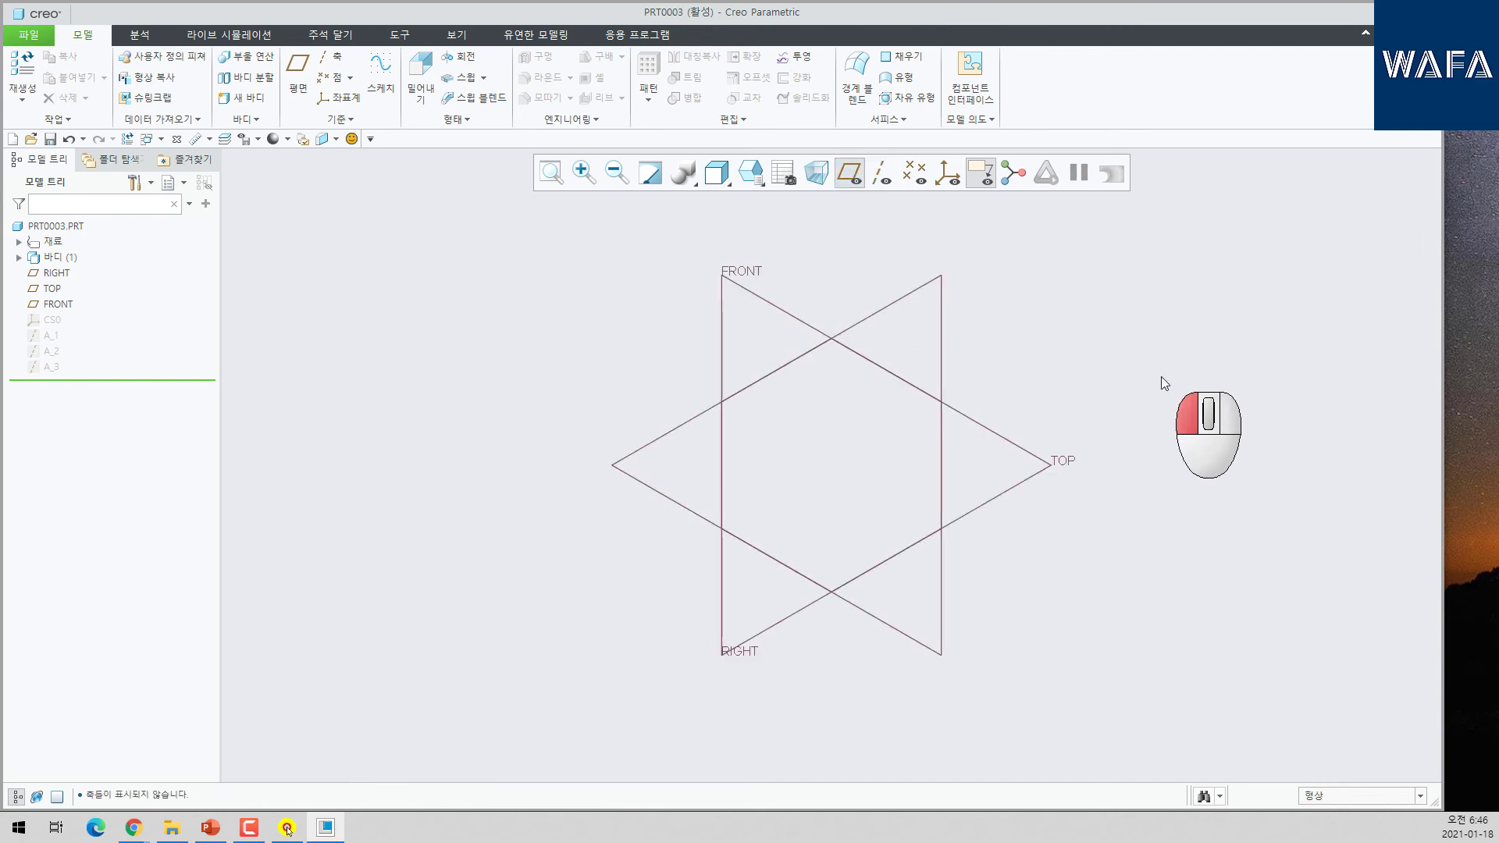
- Sketch on the FRONT plane a vertical line about 111 long from the origin, continued by a line slanting up and about 83 to the left
{"action": "left_click", "coordinate": [381, 78]}
{"action": "left_click", "coordinate": [58, 304]}
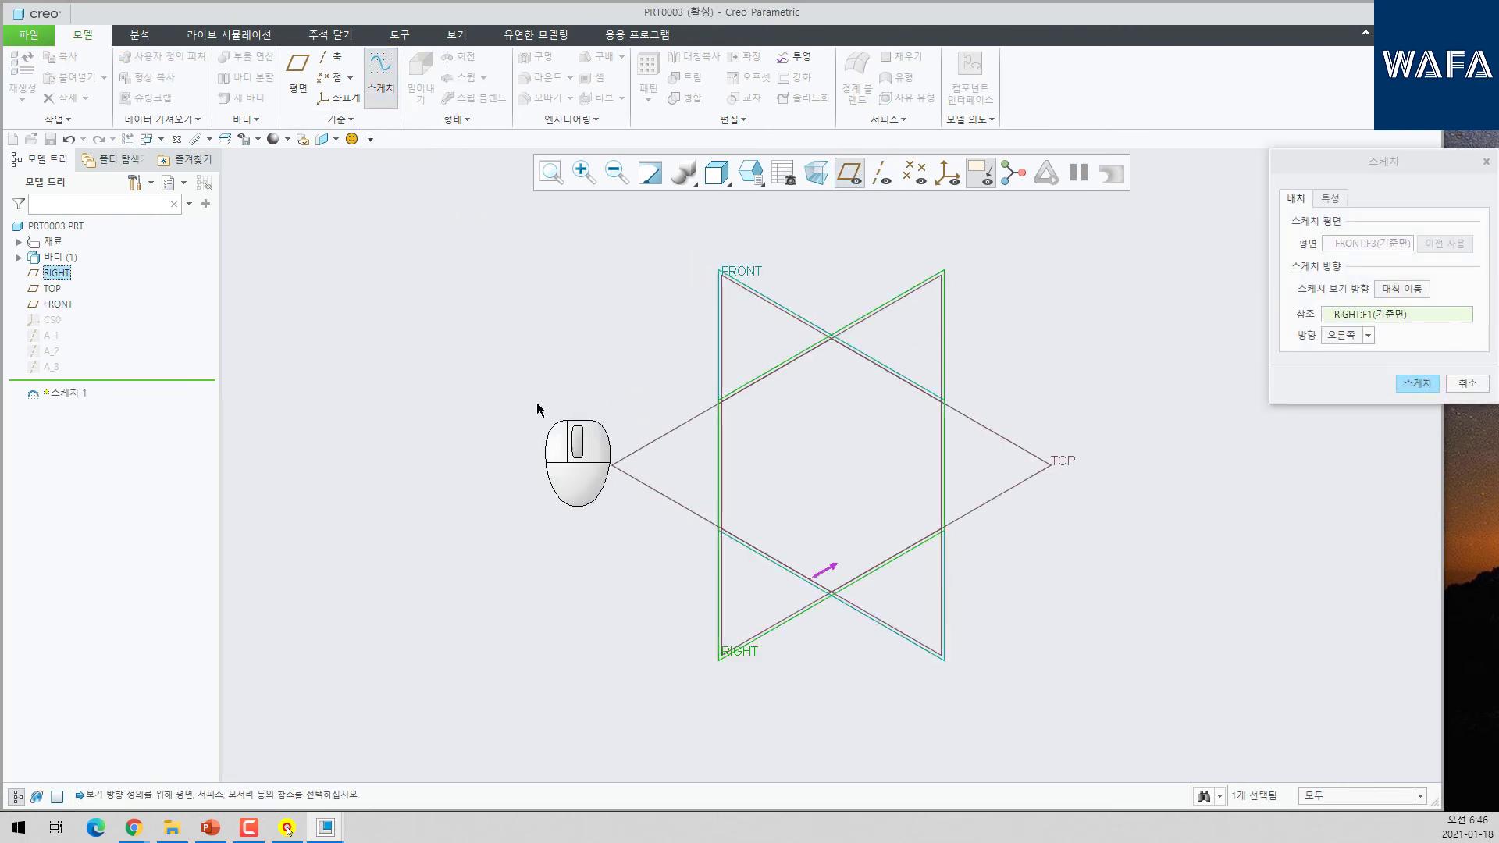
{"action": "middle_click", "coordinate": [536, 401]}
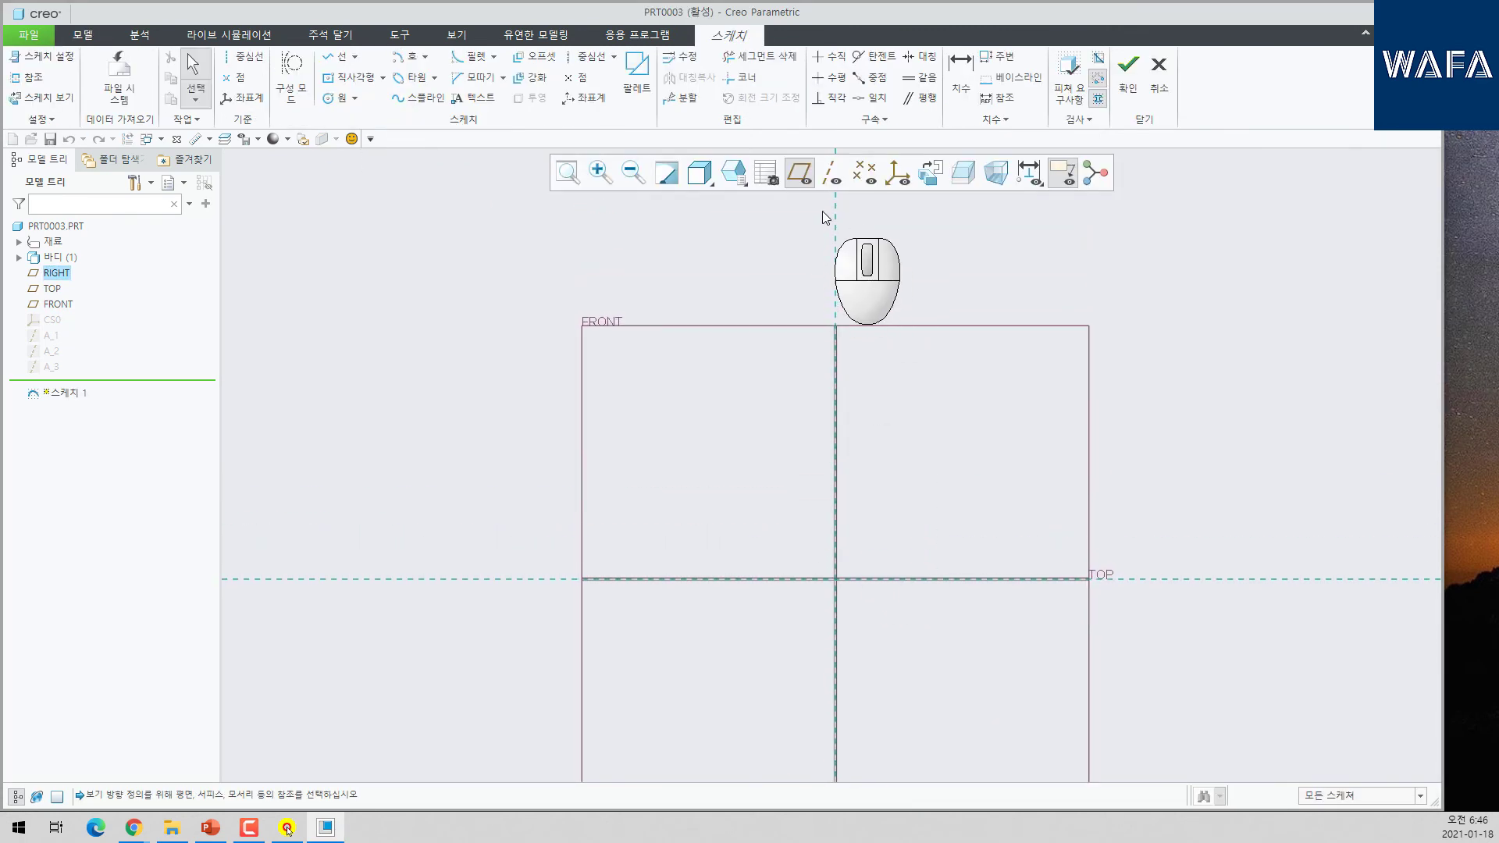
{"action": "left_click", "coordinate": [799, 172]}
{"action": "left_click", "coordinate": [338, 56]}
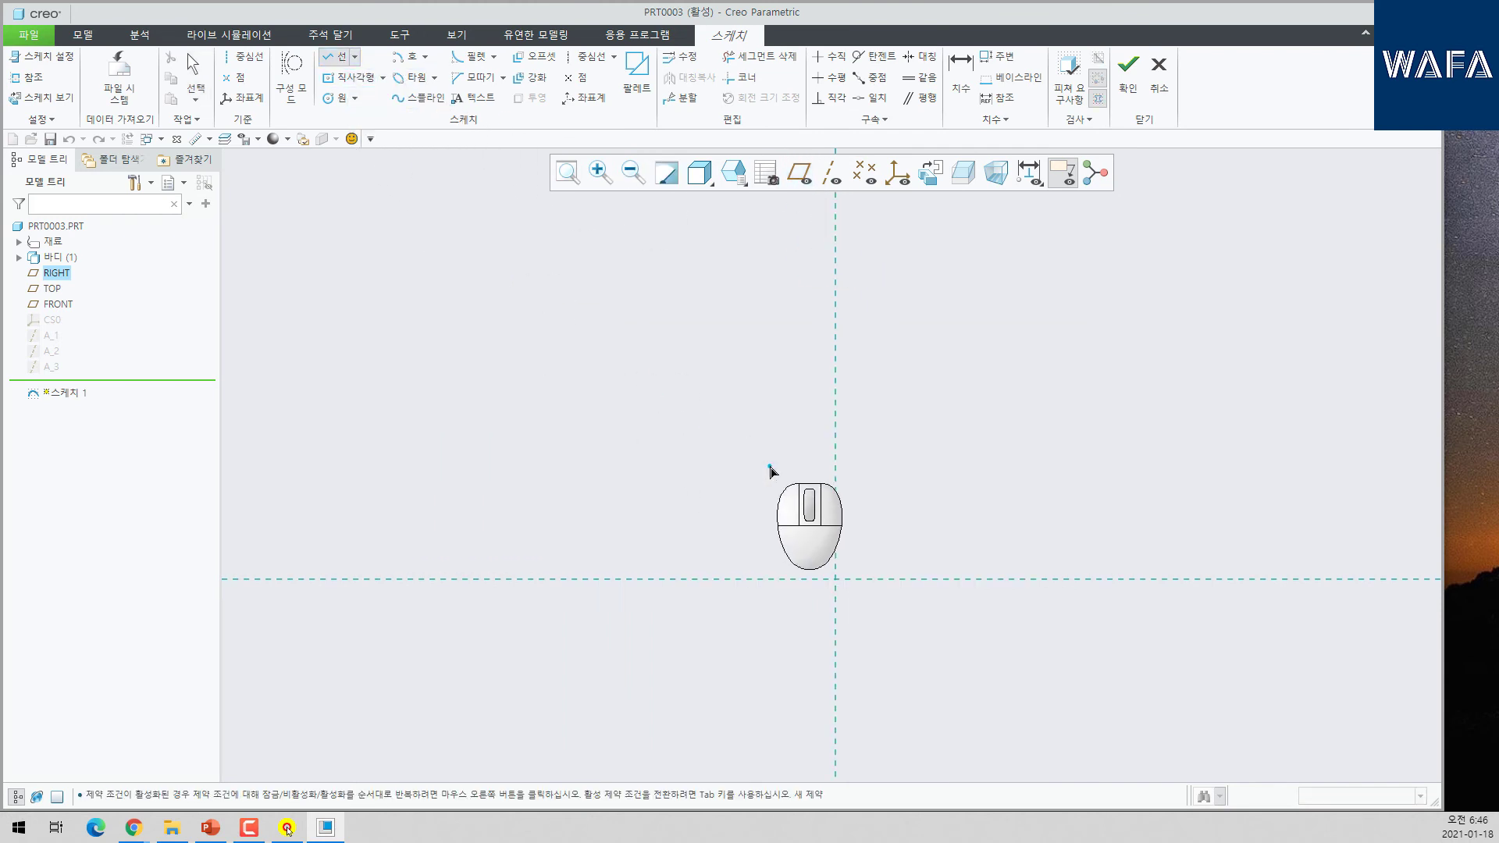
{"action": "left_click", "coordinate": [835, 579]}
{"action": "left_click", "coordinate": [836, 468]}
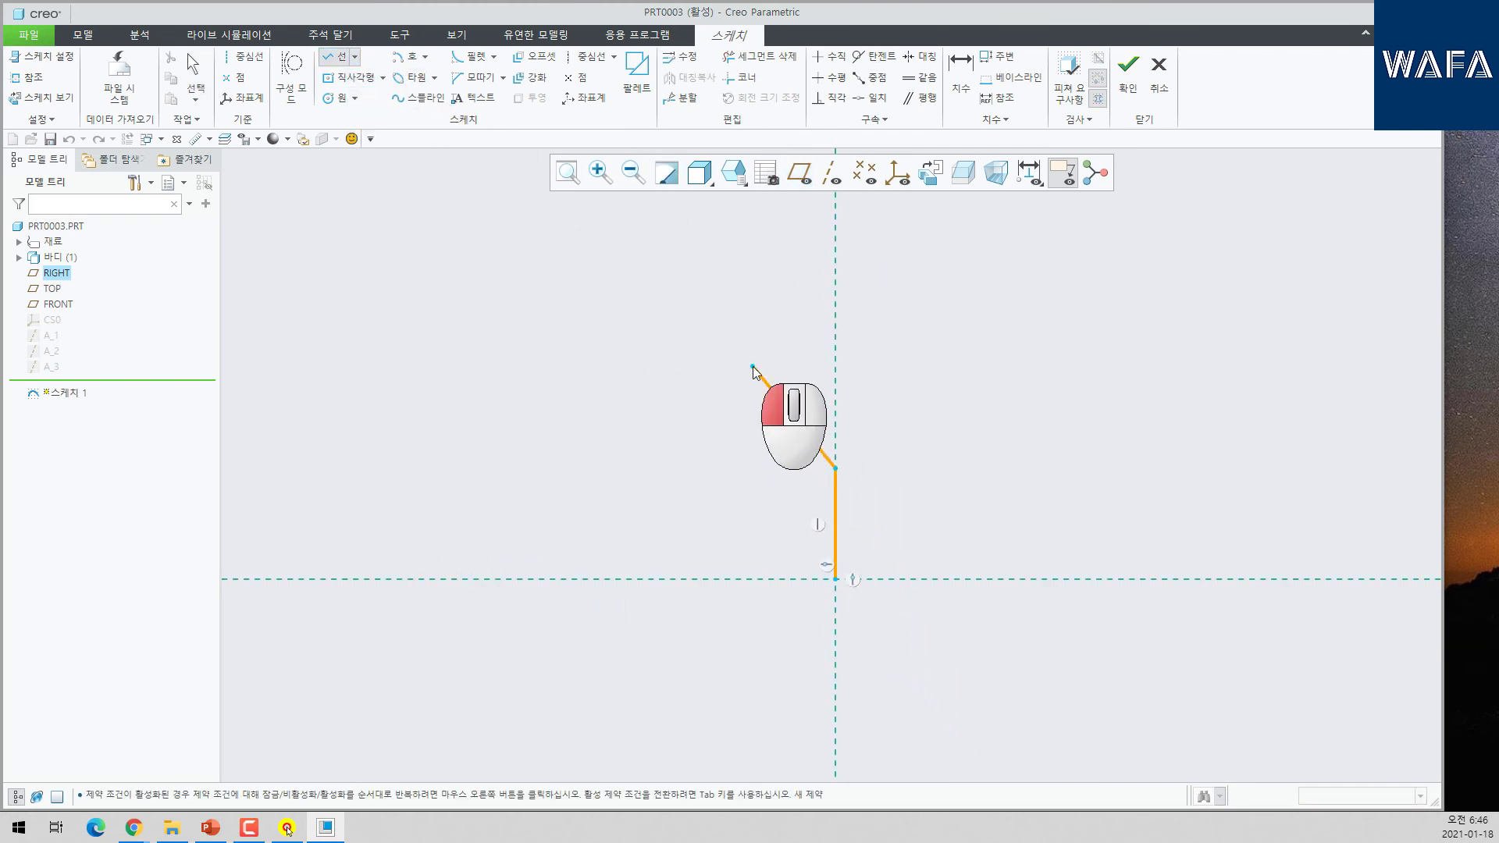
{"action": "left_click", "coordinate": [753, 366]}
{"action": "middle_click", "coordinate": [1046, 490]}
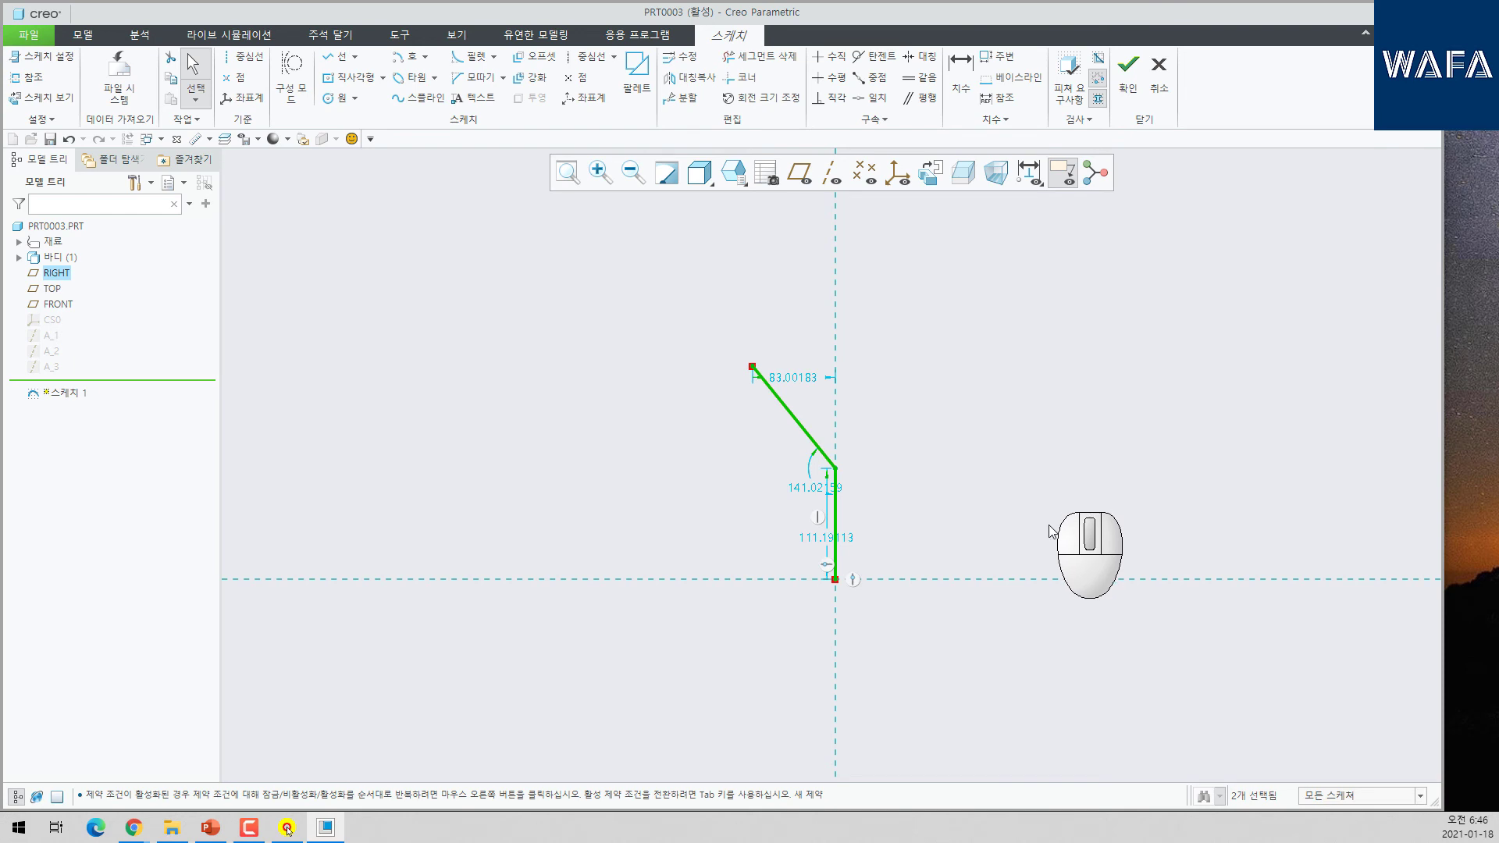
- Round the corner between the two lines with a circular fillet of radius 100
{"action": "scroll", "coordinate": [813, 477], "scroll_direction": "up", "scroll_amount": 3}
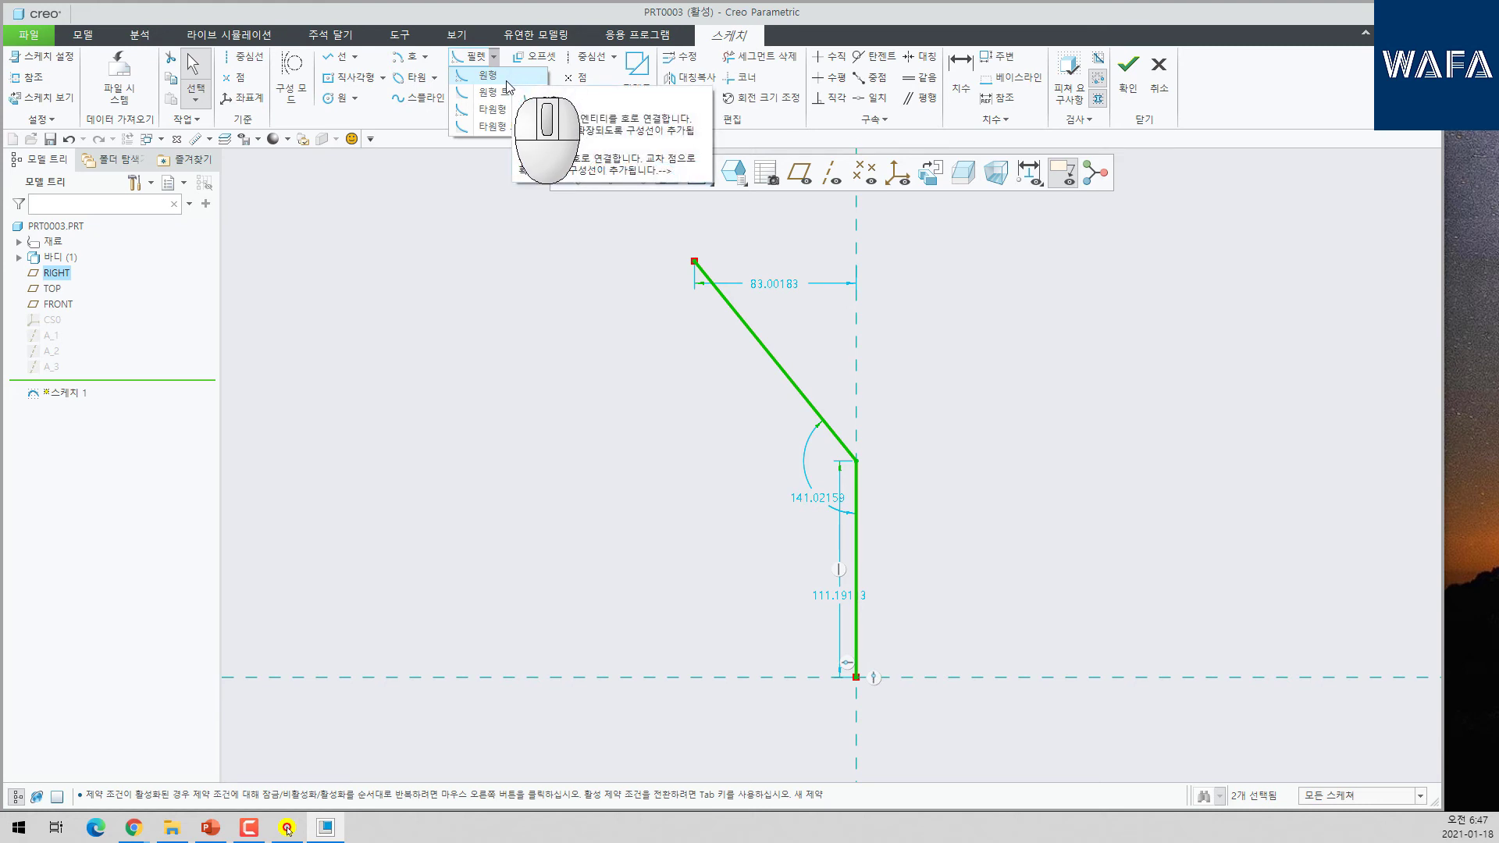
{"action": "left_click", "coordinate": [508, 79]}
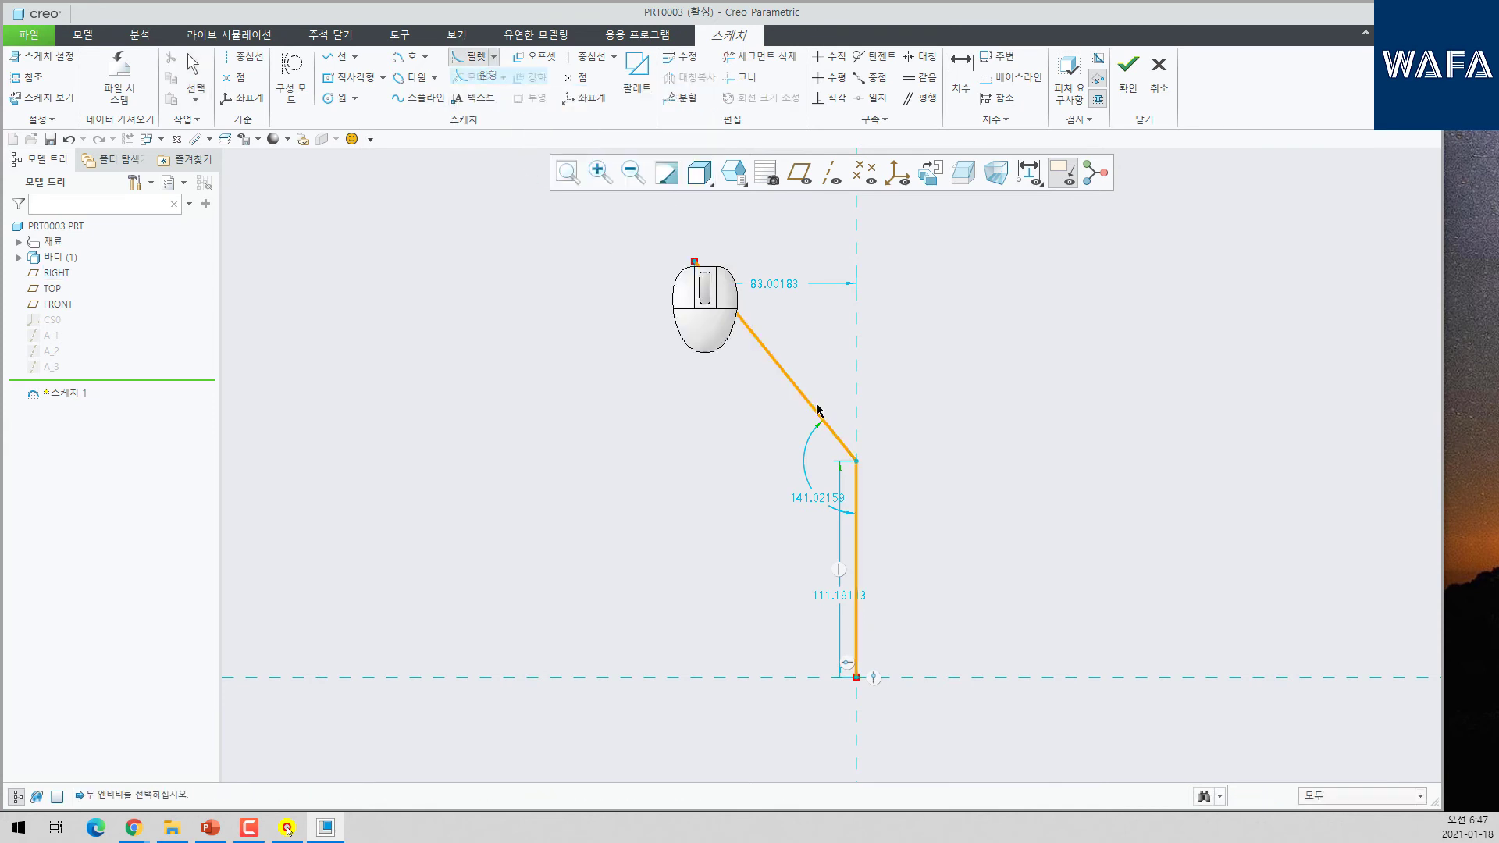
{"action": "left_click", "coordinate": [853, 593]}
{"action": "middle_click", "coordinate": [989, 598]}
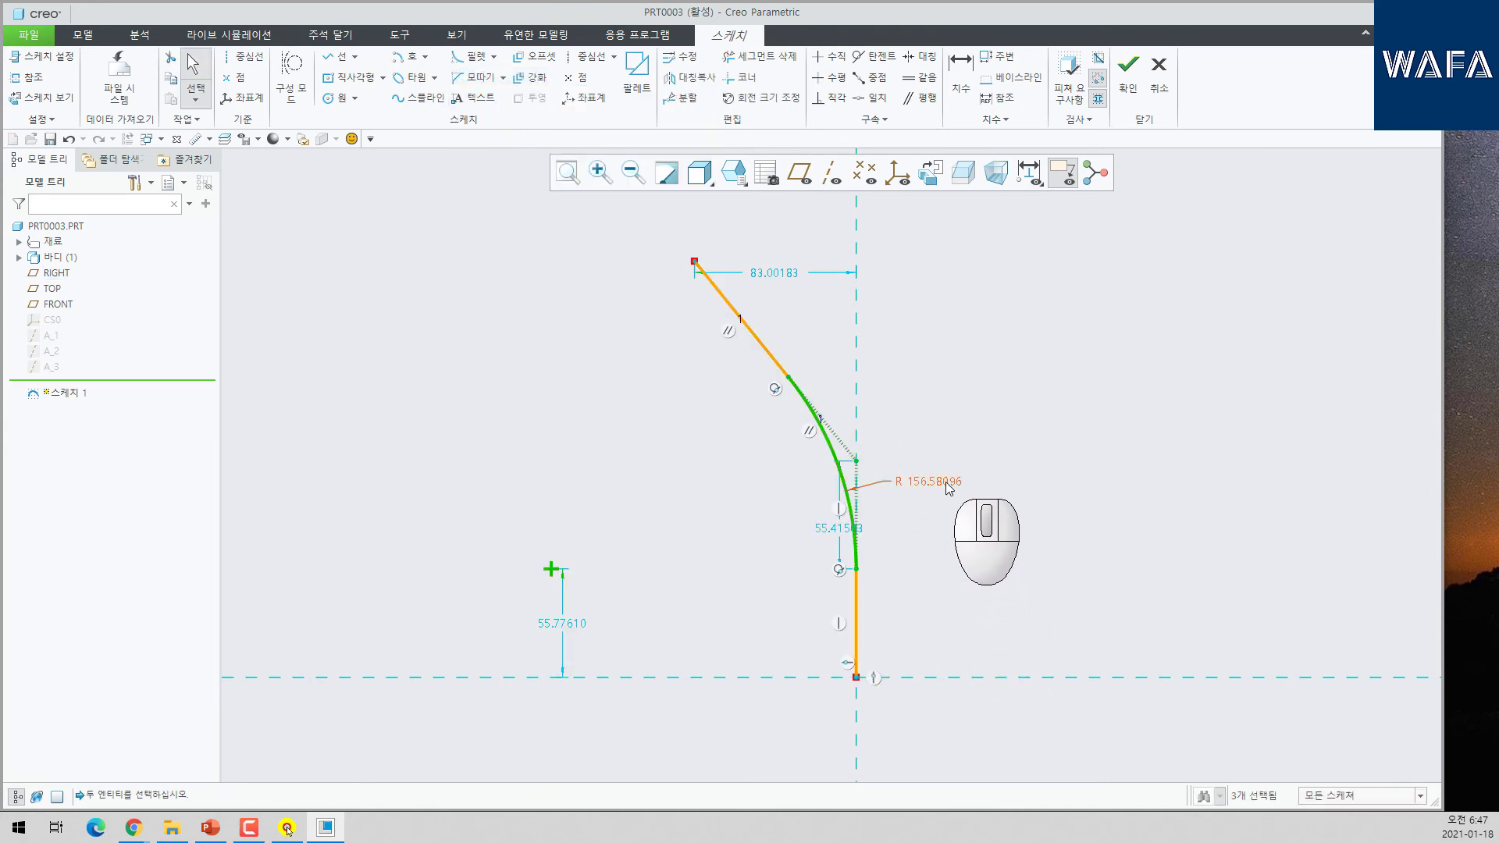
{"action": "type", "text": "100"}
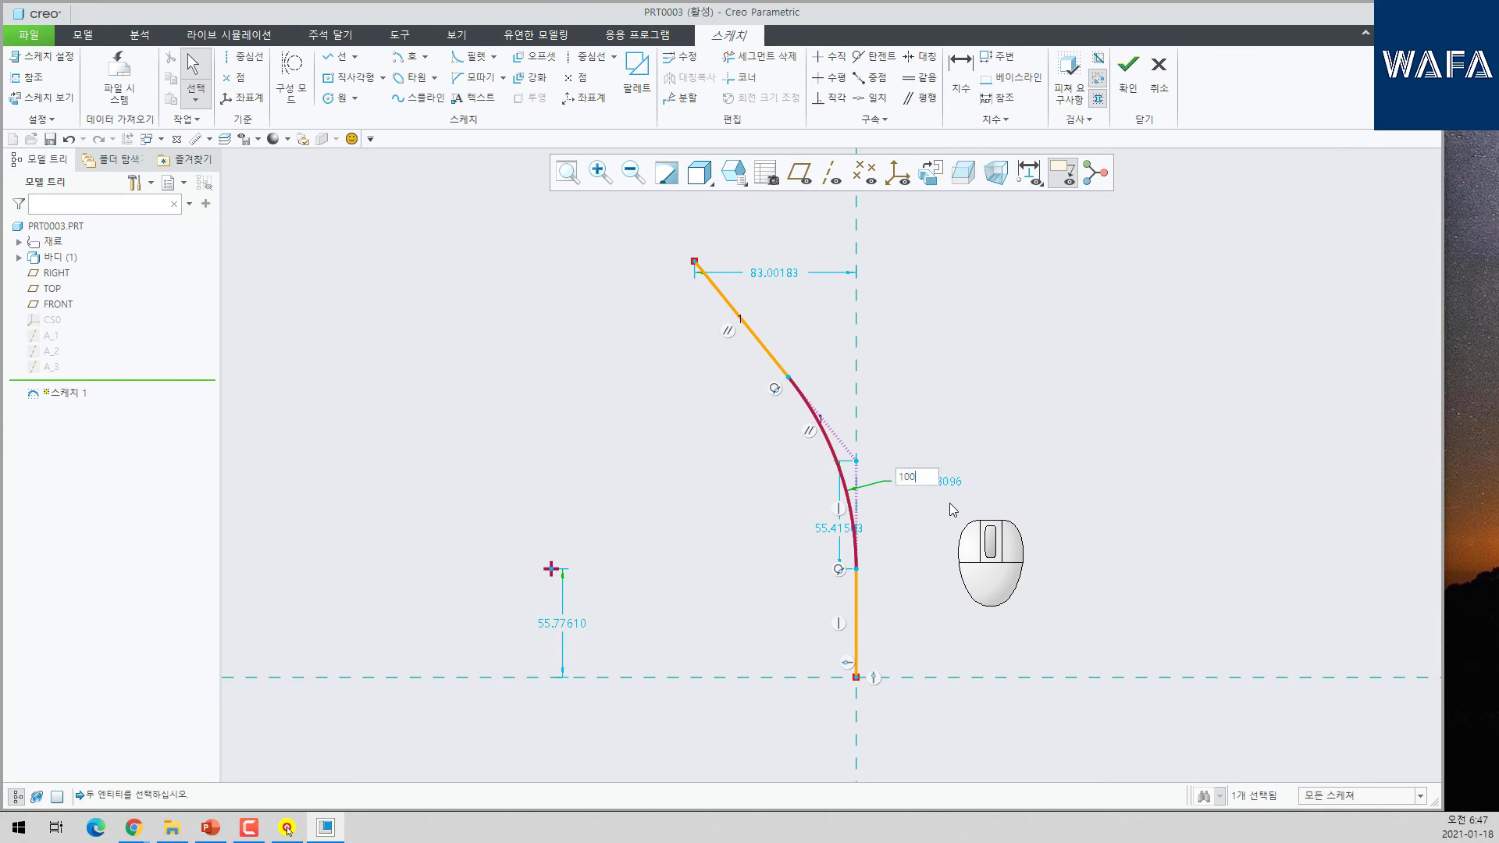
{"action": "key", "text": "Return"}
- Dimension the height of the fillet's construction corner above the horizontal reference as 75
{"action": "left_click", "coordinate": [961, 74]}
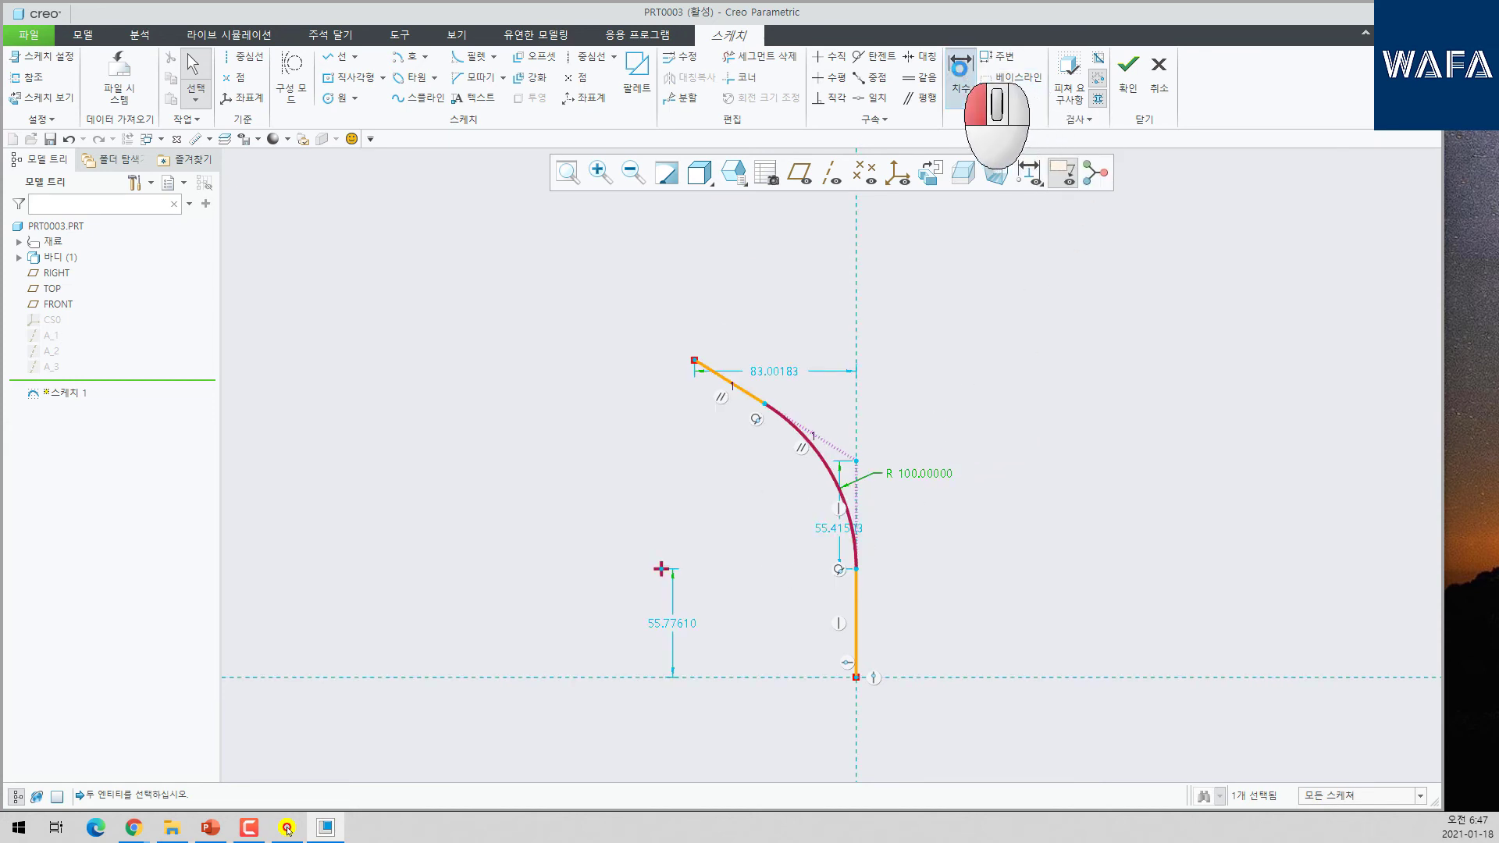
{"action": "left_click", "coordinate": [856, 461]}
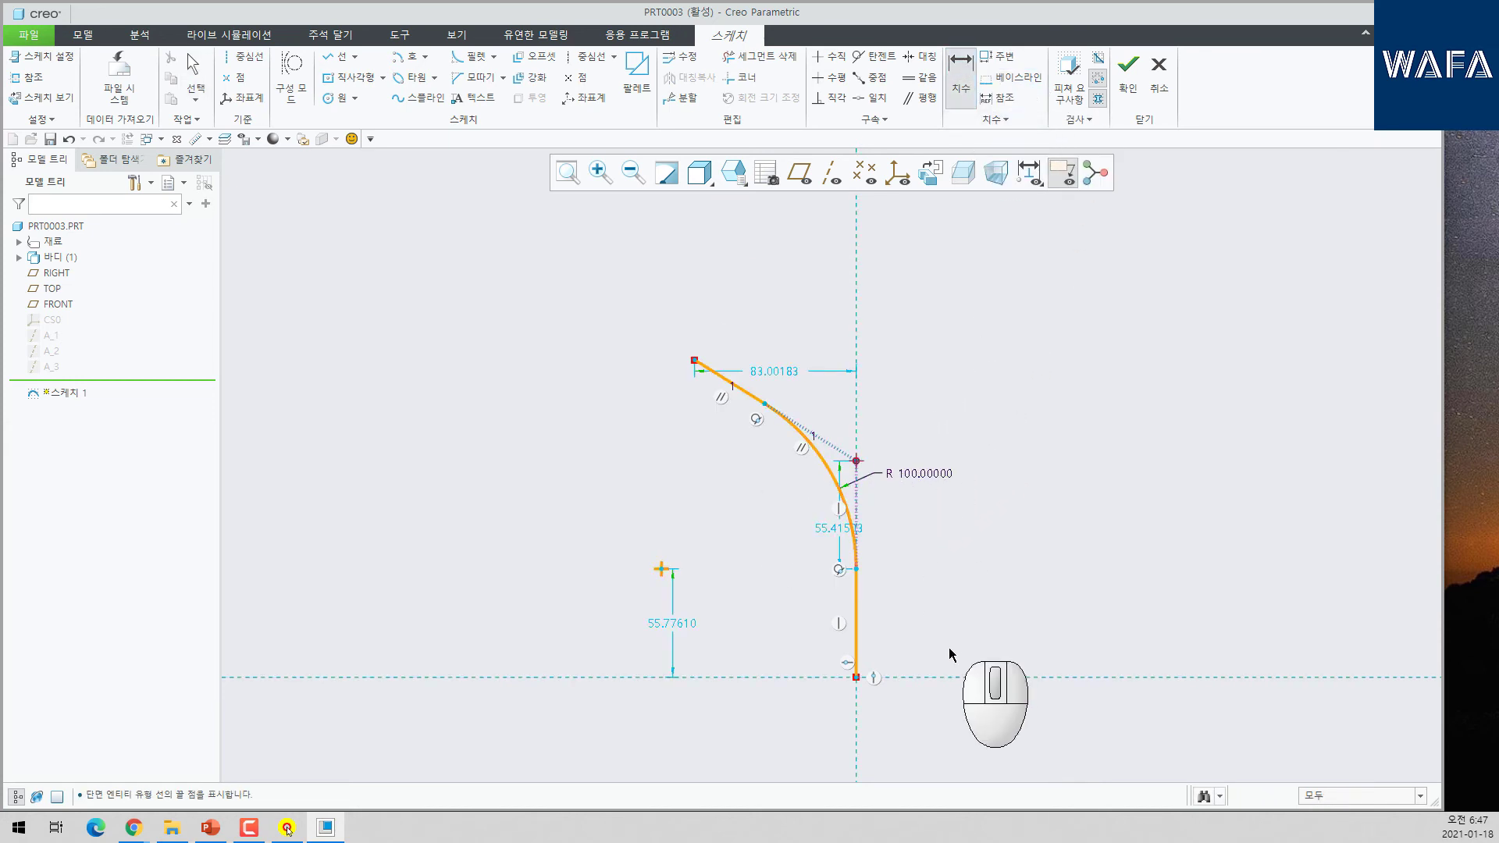
{"action": "left_click", "coordinate": [940, 678]}
{"action": "middle_click", "coordinate": [967, 602]}
{"action": "type", "text": "7"}
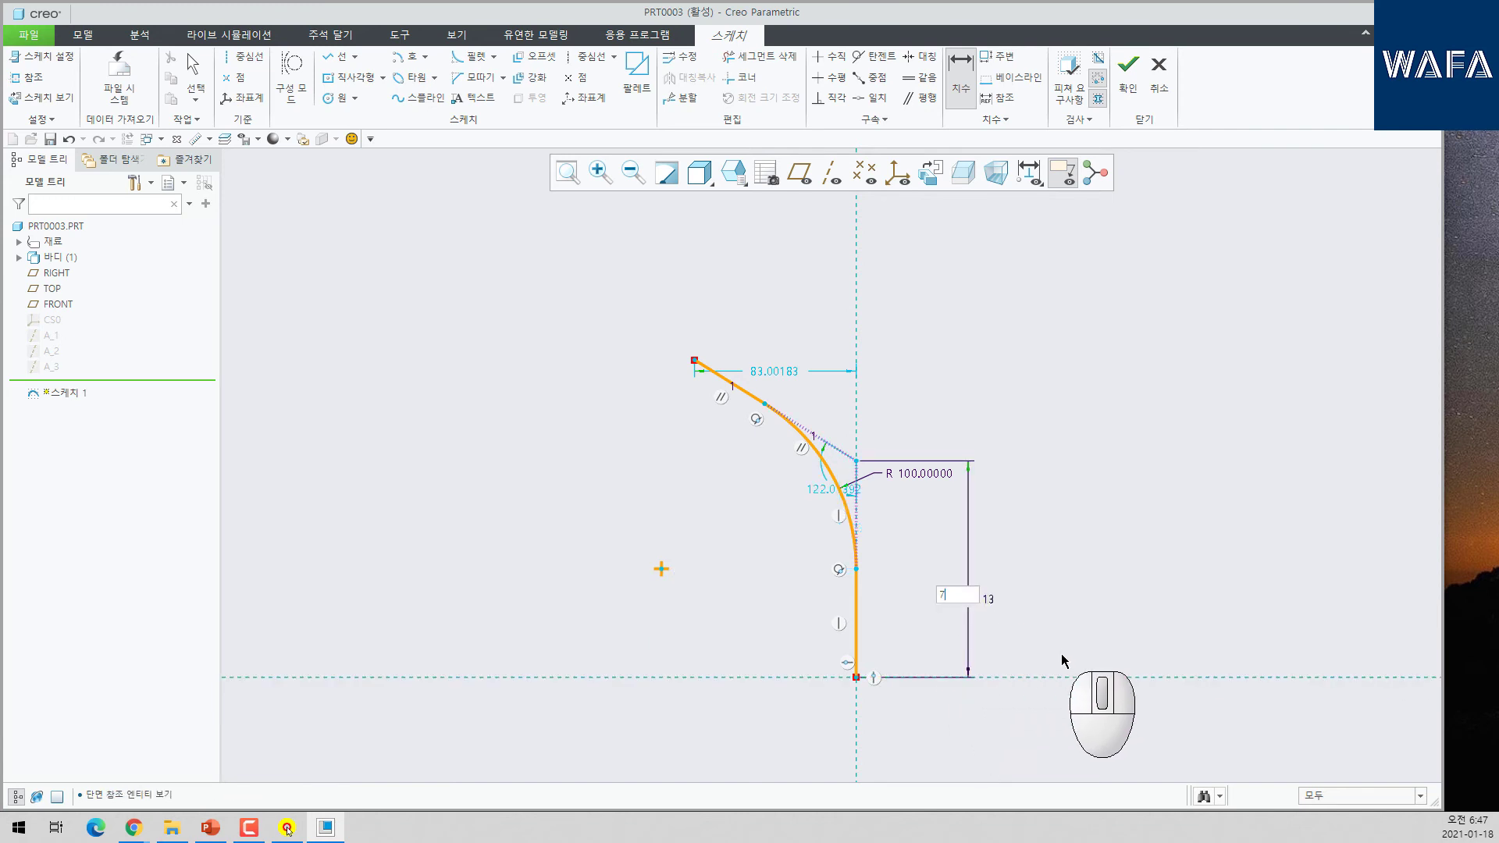
{"action": "type", "text": "5"}
{"action": "key", "text": "Return"}
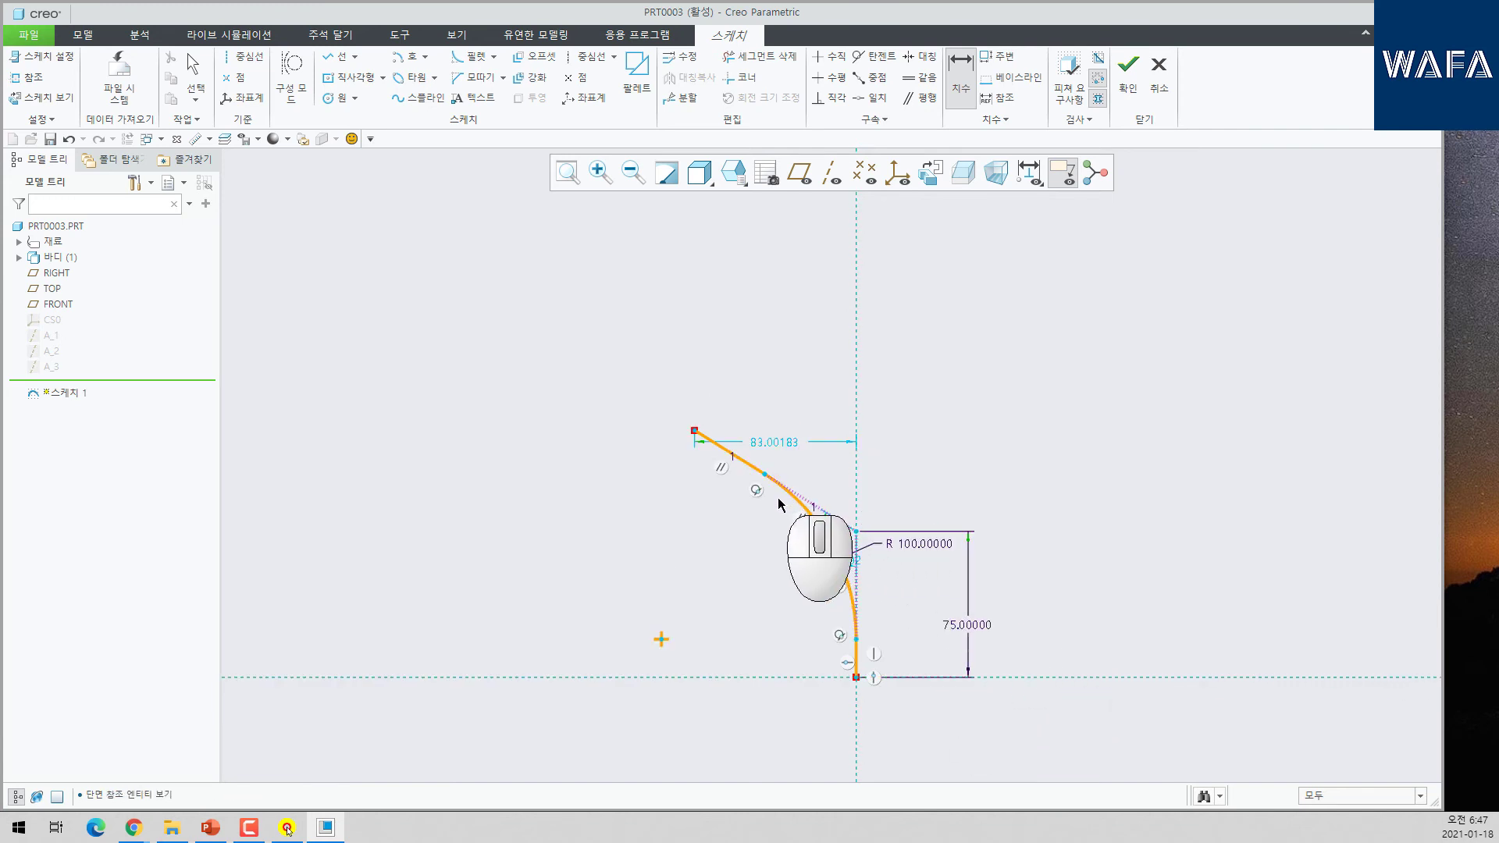
- Set the slanted line's free end 100 from the vertical reference and 150 above the horizontal reference, and finish the sketch
{"action": "double_click", "coordinate": [775, 443]}
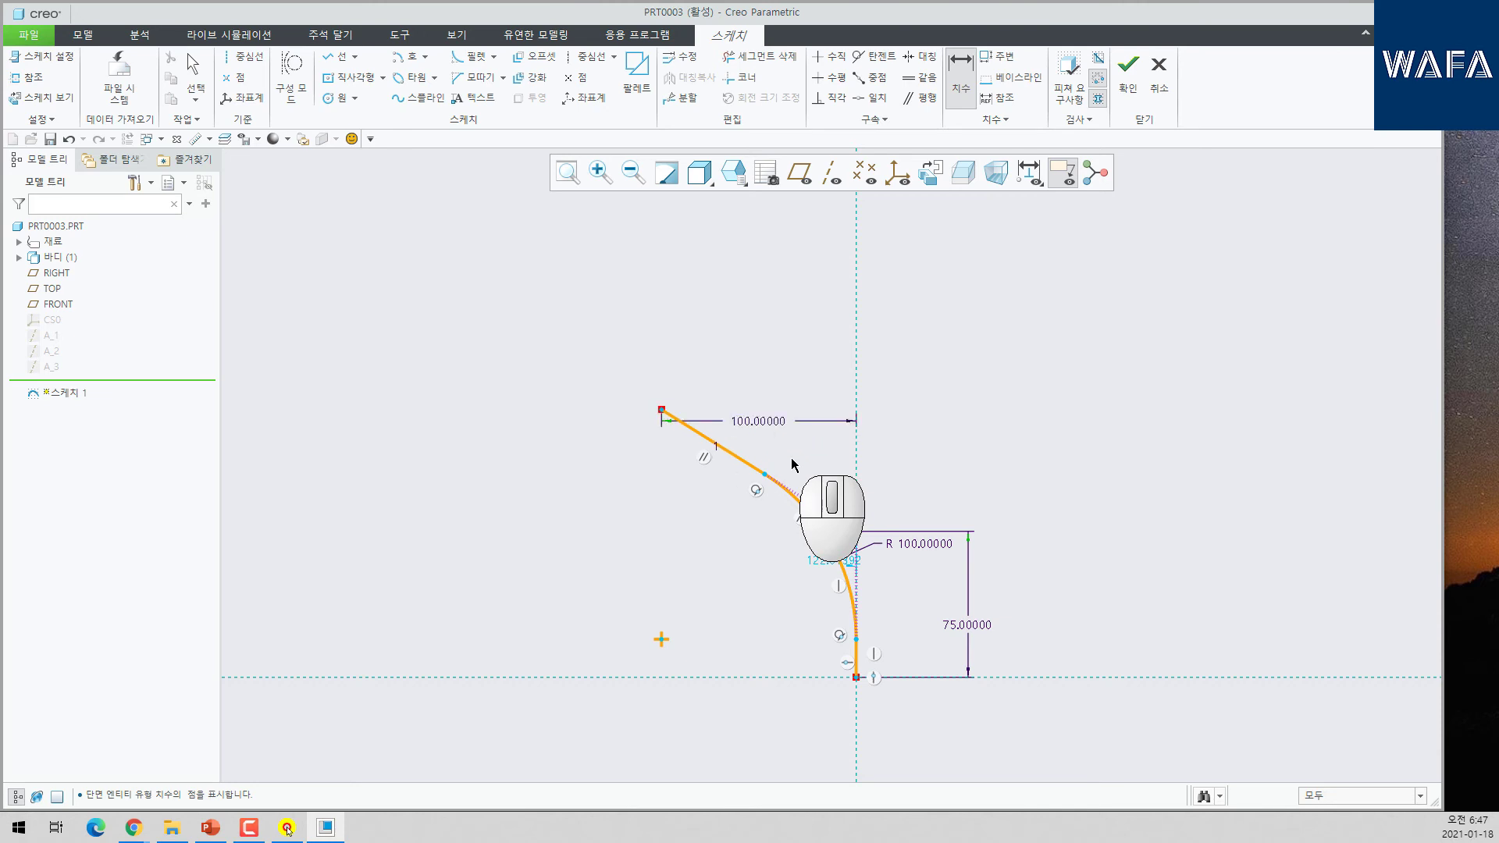
{"action": "left_click", "coordinate": [673, 417]}
{"action": "left_click", "coordinate": [641, 678]}
{"action": "middle_click", "coordinate": [547, 568]}
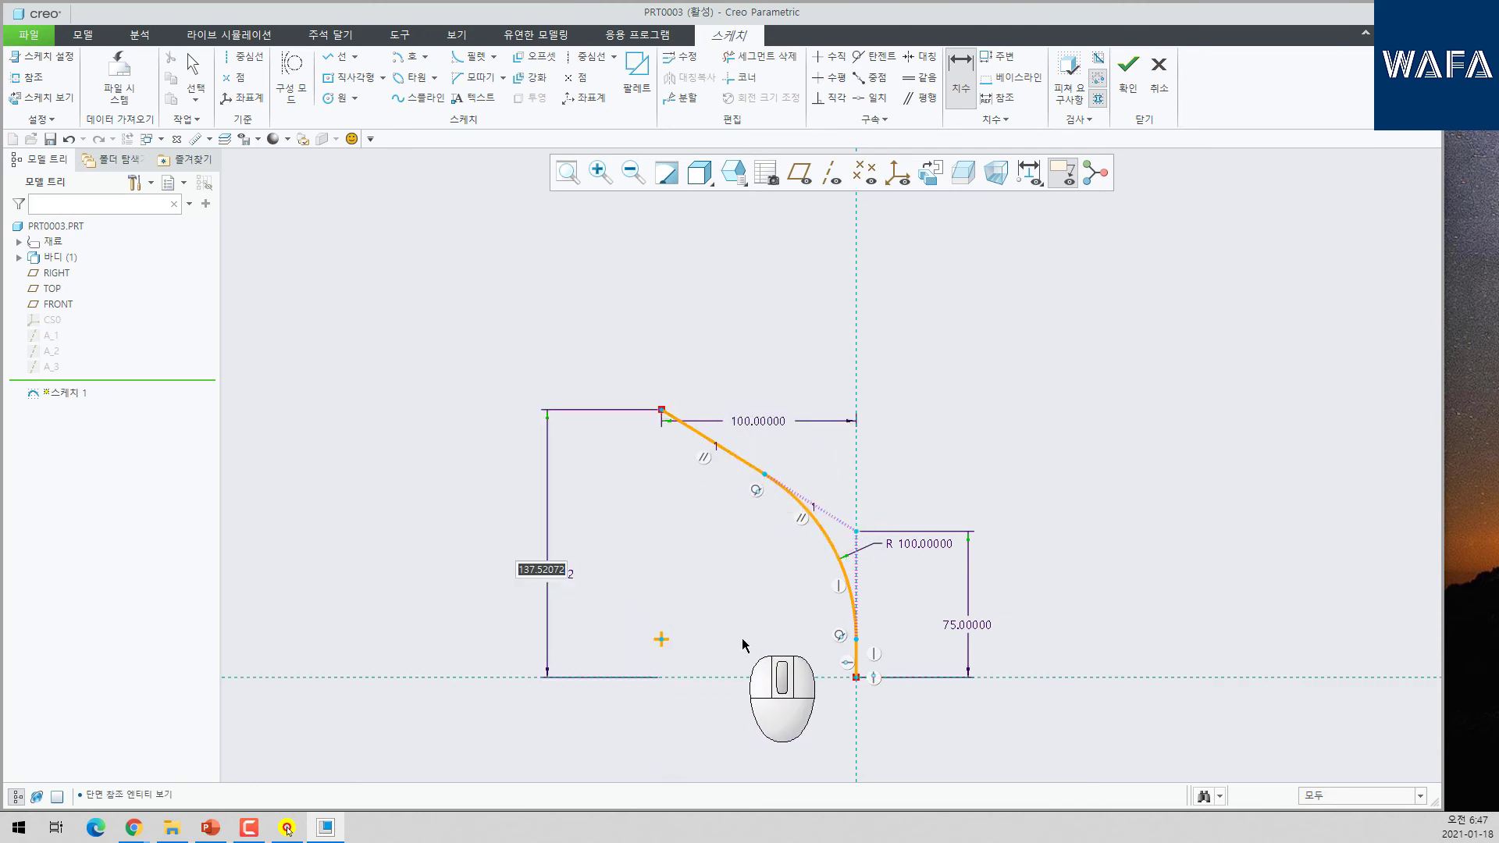
{"action": "type", "text": "150"}
{"action": "key", "text": "Return"}
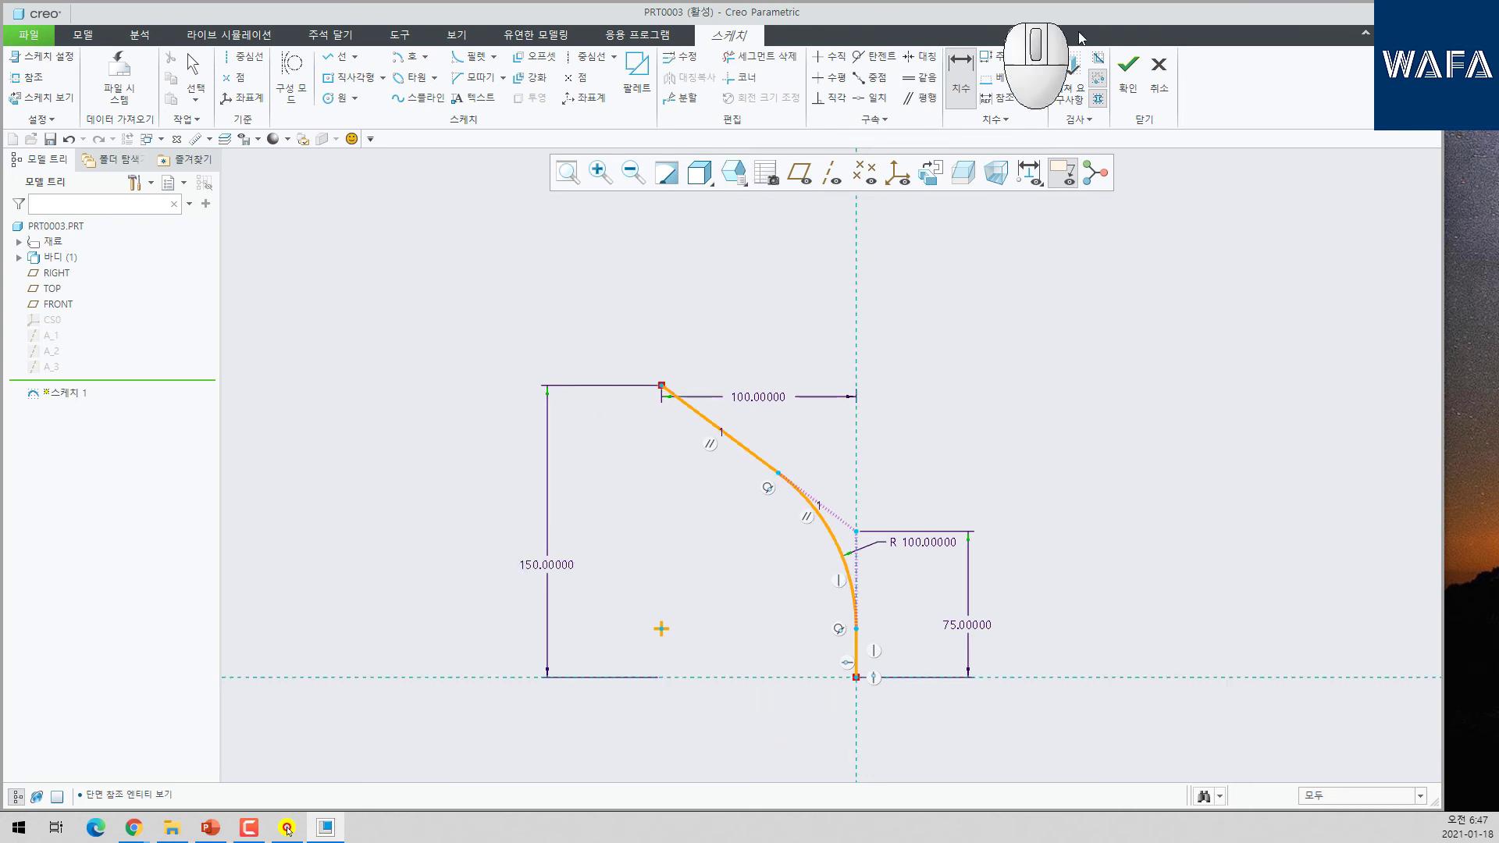
{"action": "left_click", "coordinate": [1127, 79]}
{"action": "left_click", "coordinate": [832, 471]}
{"action": "scroll", "coordinate": [834, 470], "scroll_direction": "down", "scroll_amount": 3}
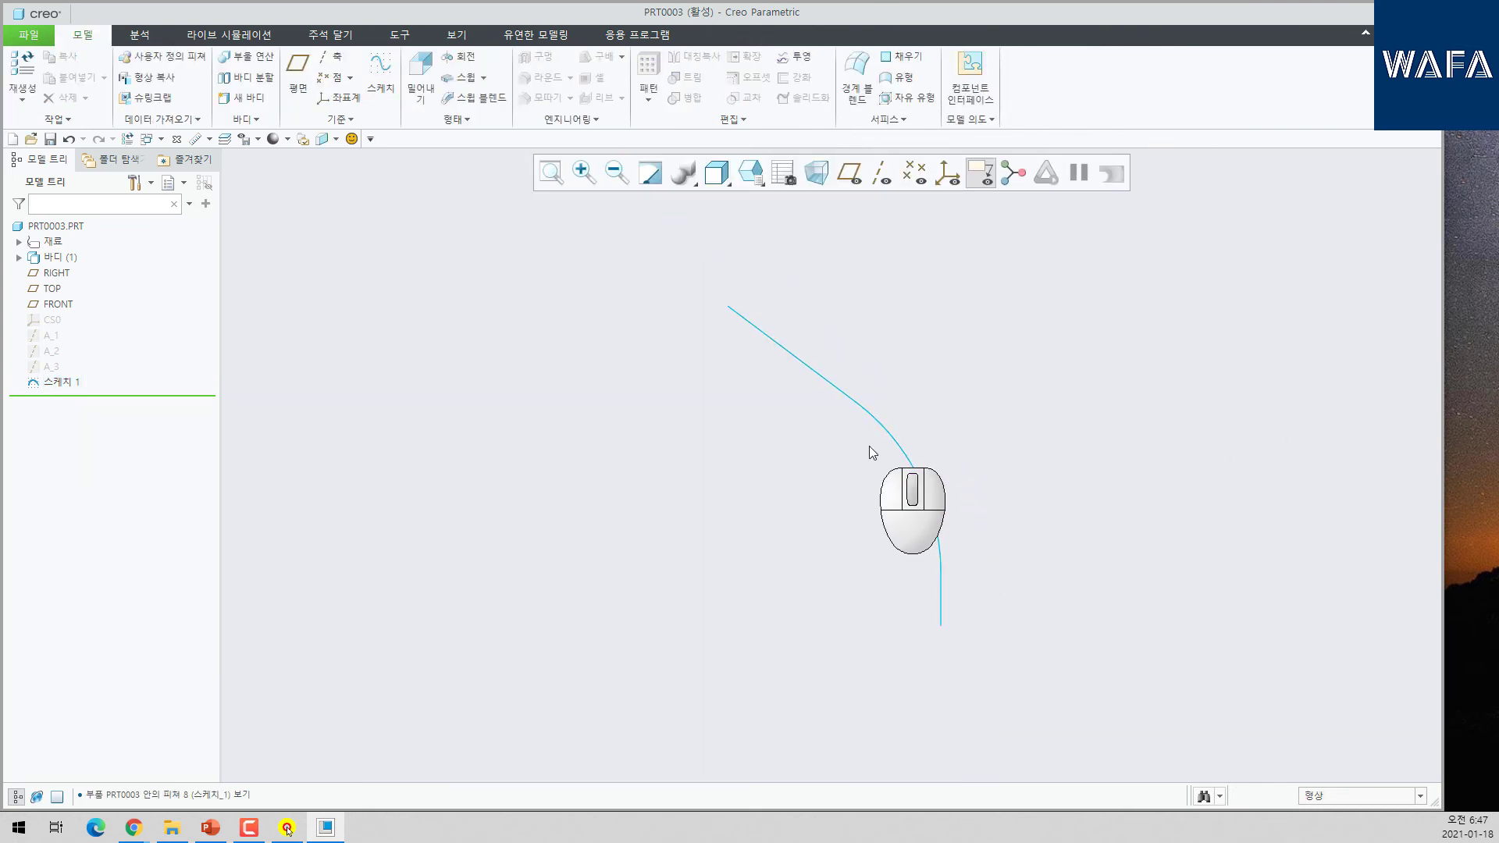
{"action": "left_click", "coordinate": [484, 224]}
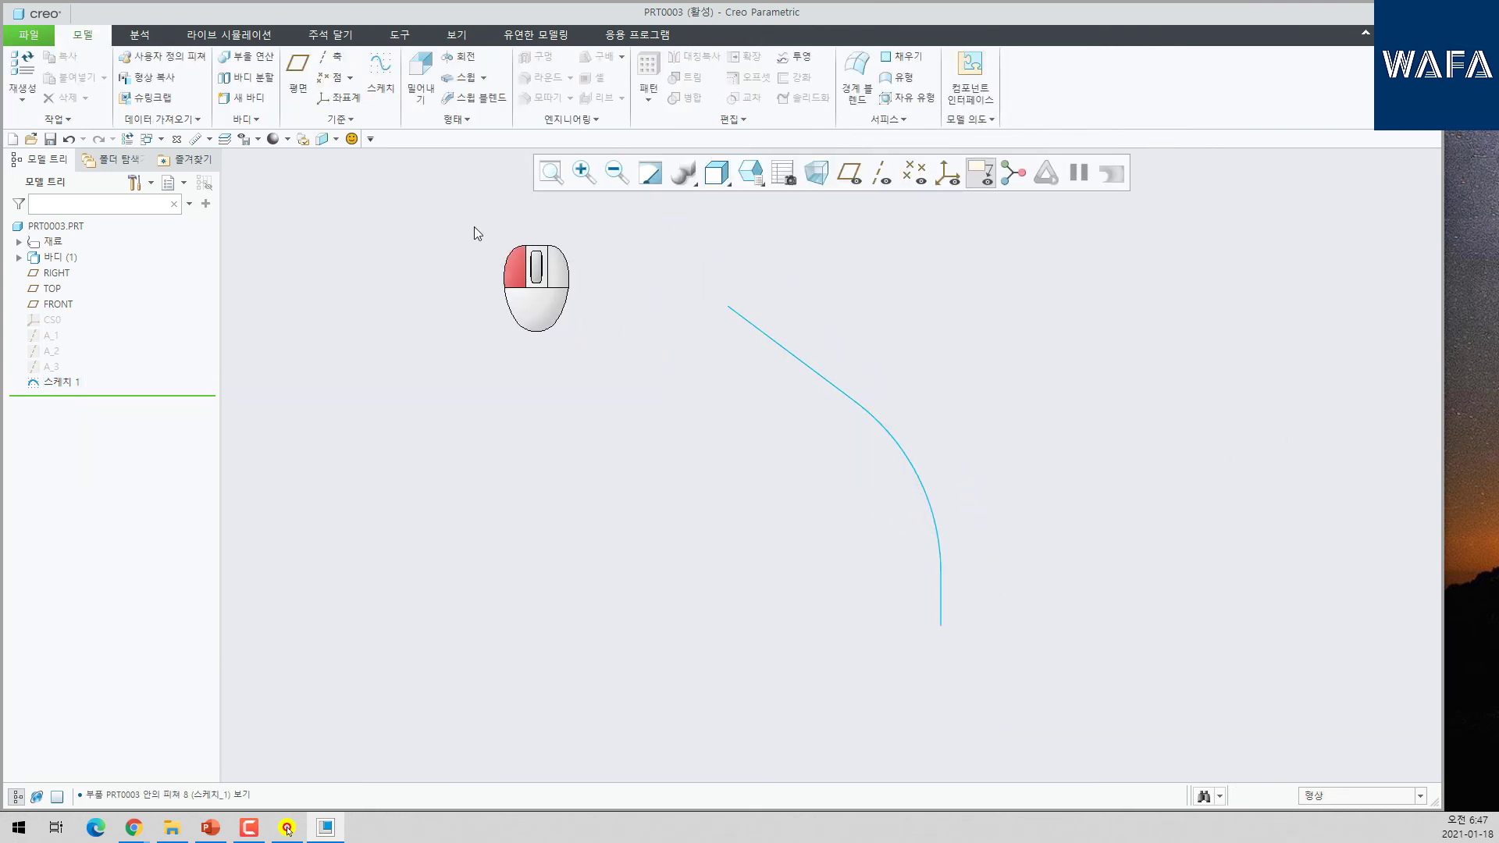
- Sketch on the TOP plane a slanted line from the origin rising about 42, continued by a vertical line about 39 long
{"action": "left_click", "coordinate": [383, 82]}
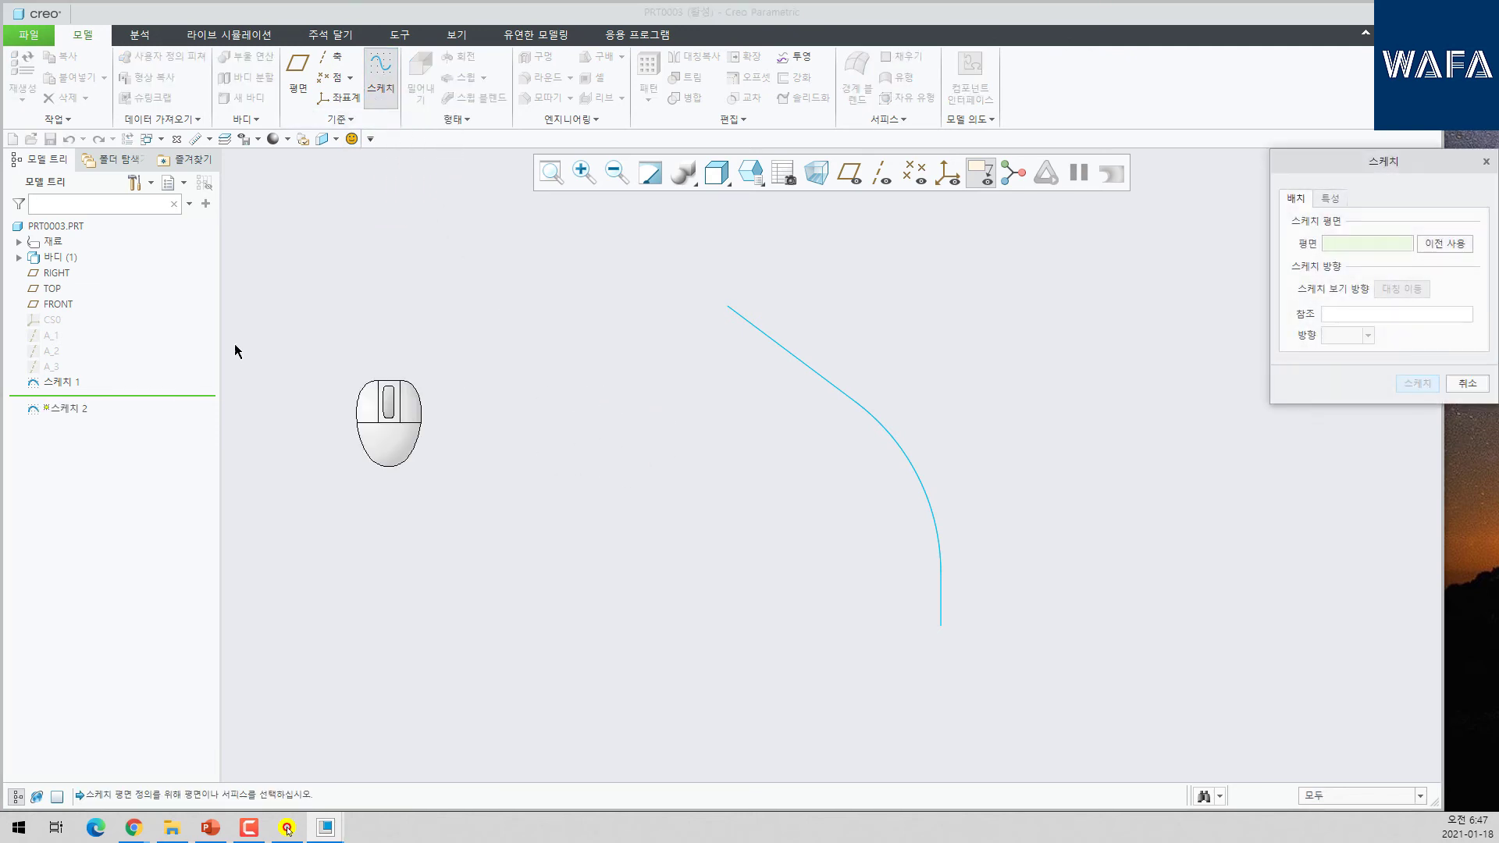
{"action": "left_click", "coordinate": [50, 289]}
{"action": "middle_click", "coordinate": [670, 413]}
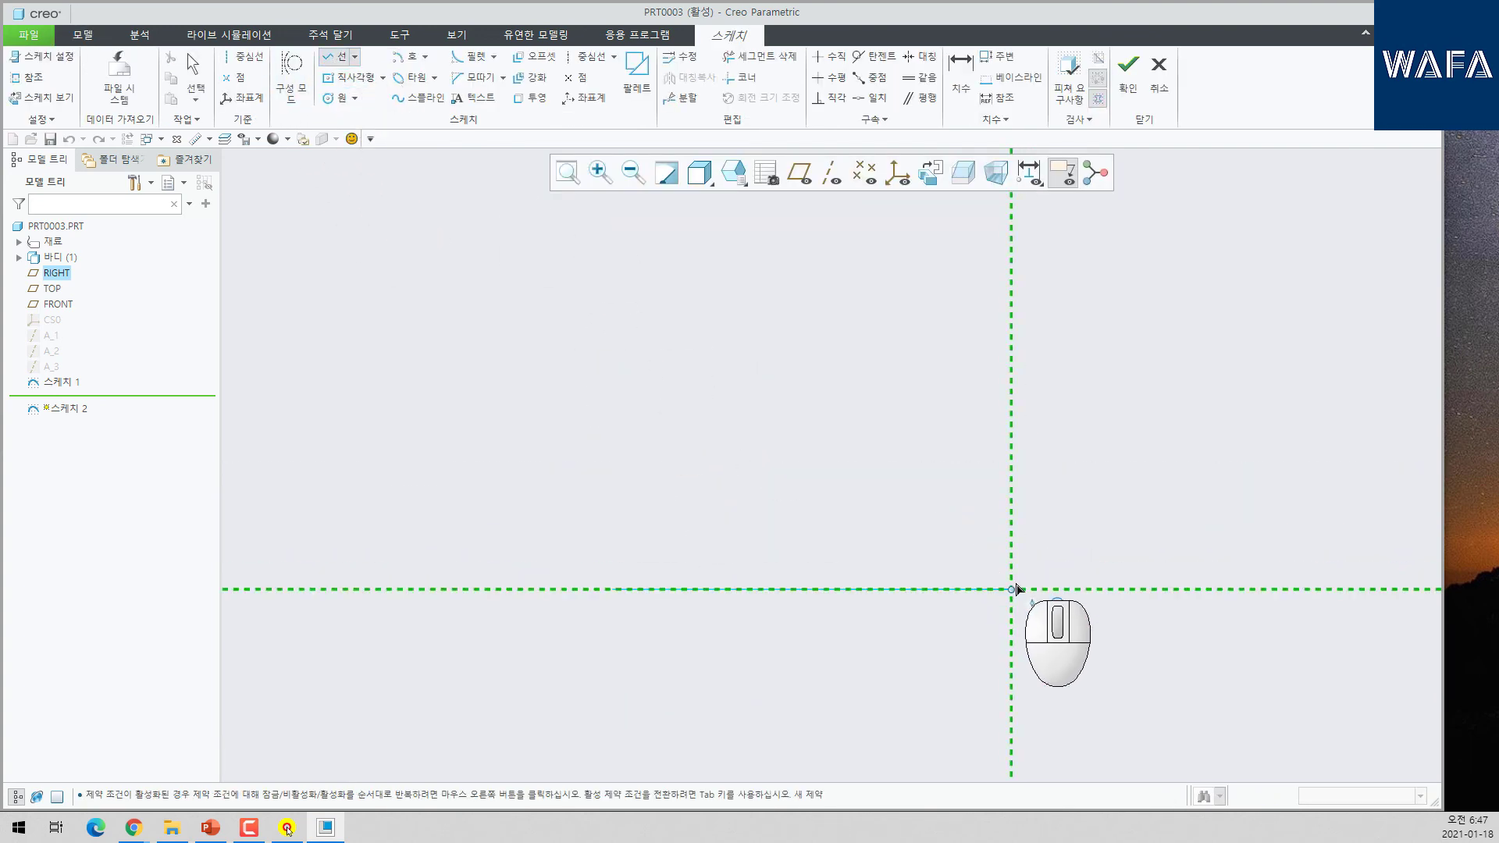
{"action": "left_click", "coordinate": [1011, 589]}
{"action": "left_click", "coordinate": [763, 424]}
{"action": "left_click", "coordinate": [763, 267]}
{"action": "middle_click", "coordinate": [1094, 398]}
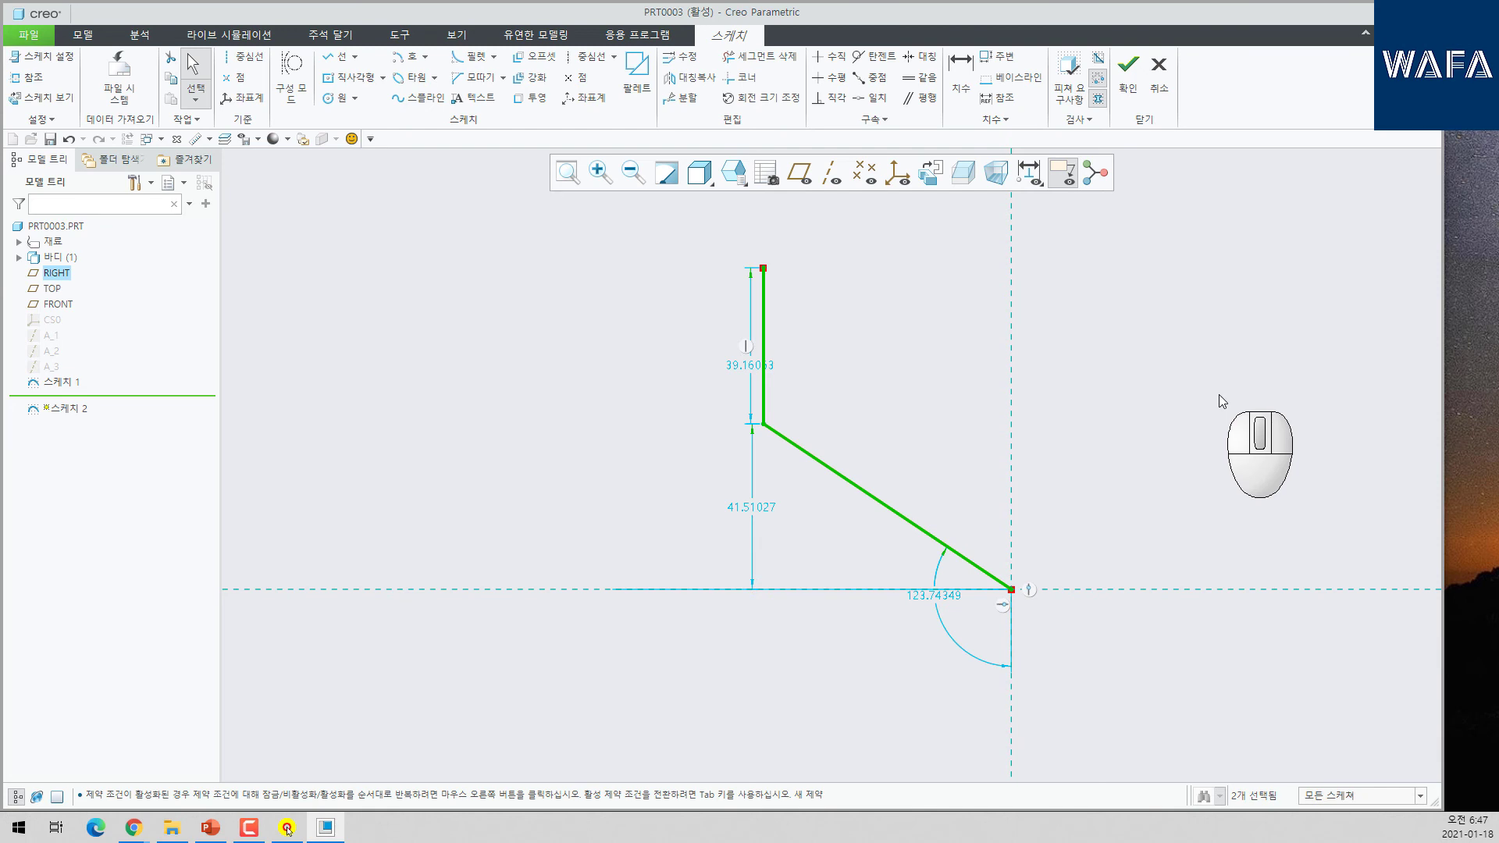
- Round the corner between the slanted and vertical lines with a trimmed circular fillet of radius about 34
{"action": "left_click", "coordinate": [495, 57]}
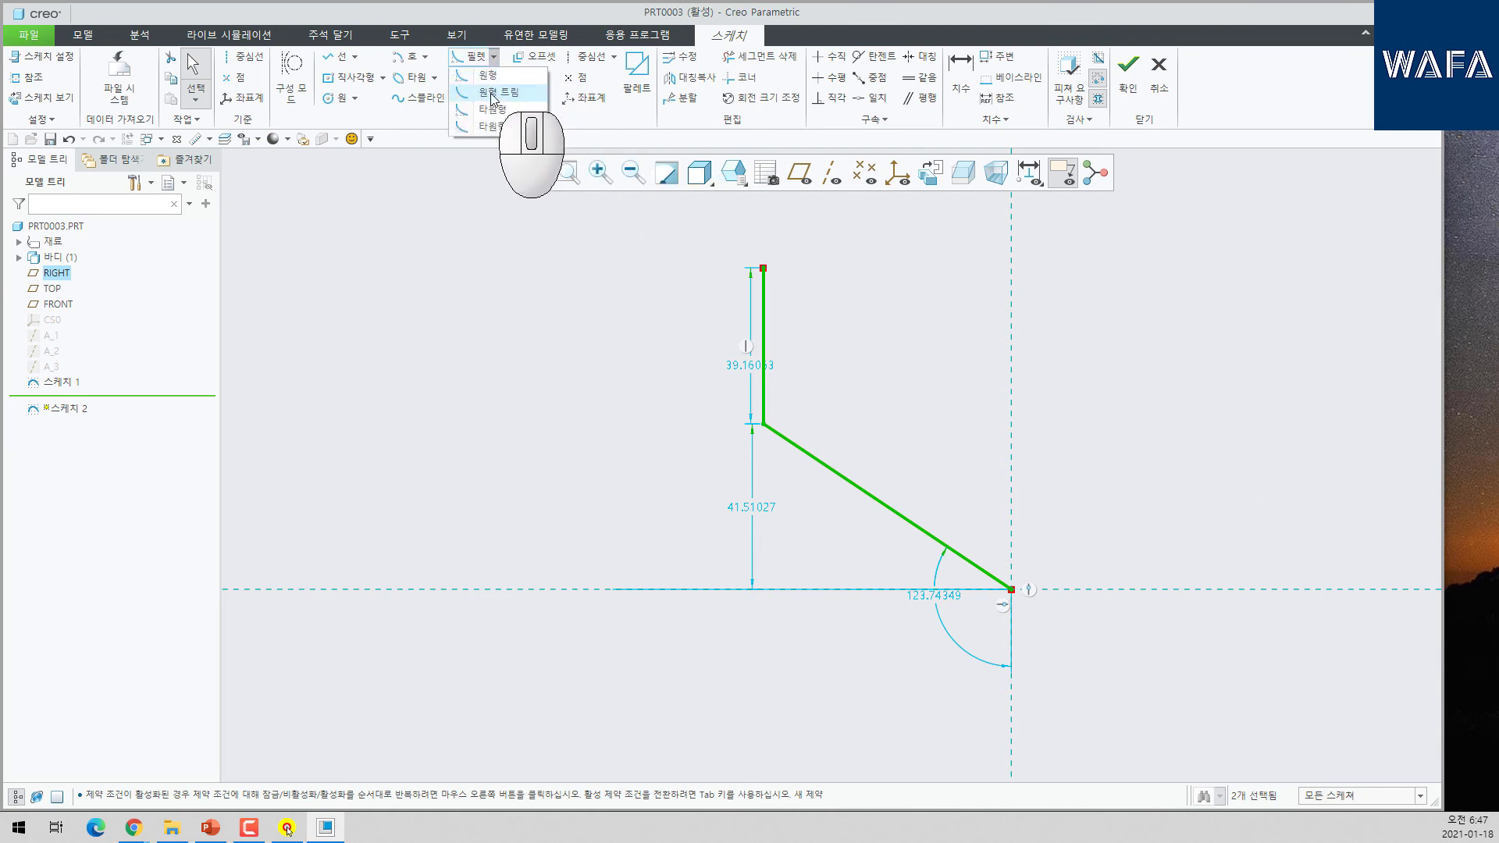
{"action": "left_click", "coordinate": [491, 92]}
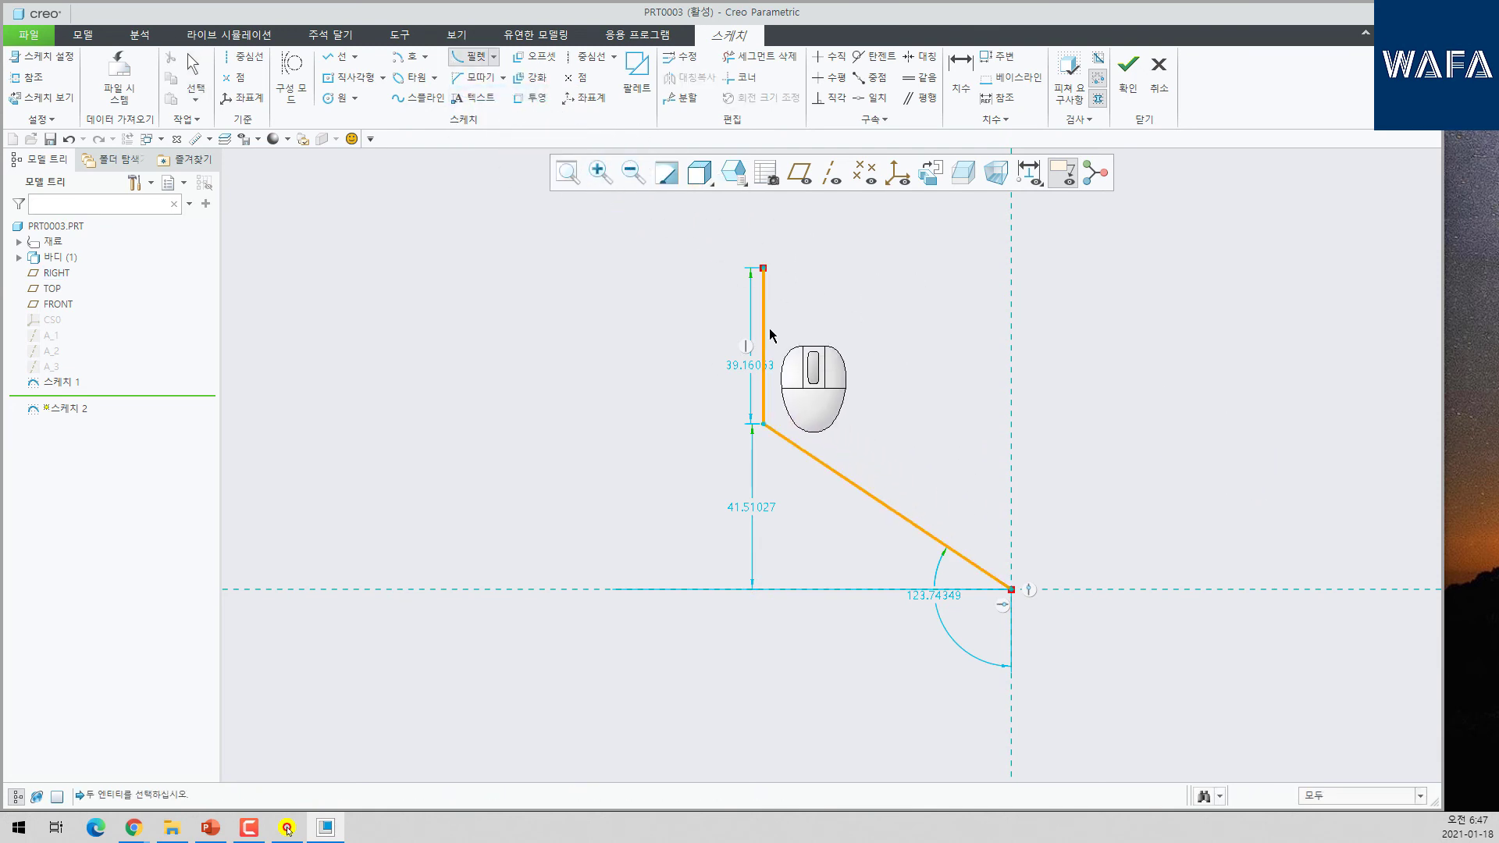
{"action": "left_click", "coordinate": [826, 473]}
{"action": "middle_click", "coordinate": [875, 407]}
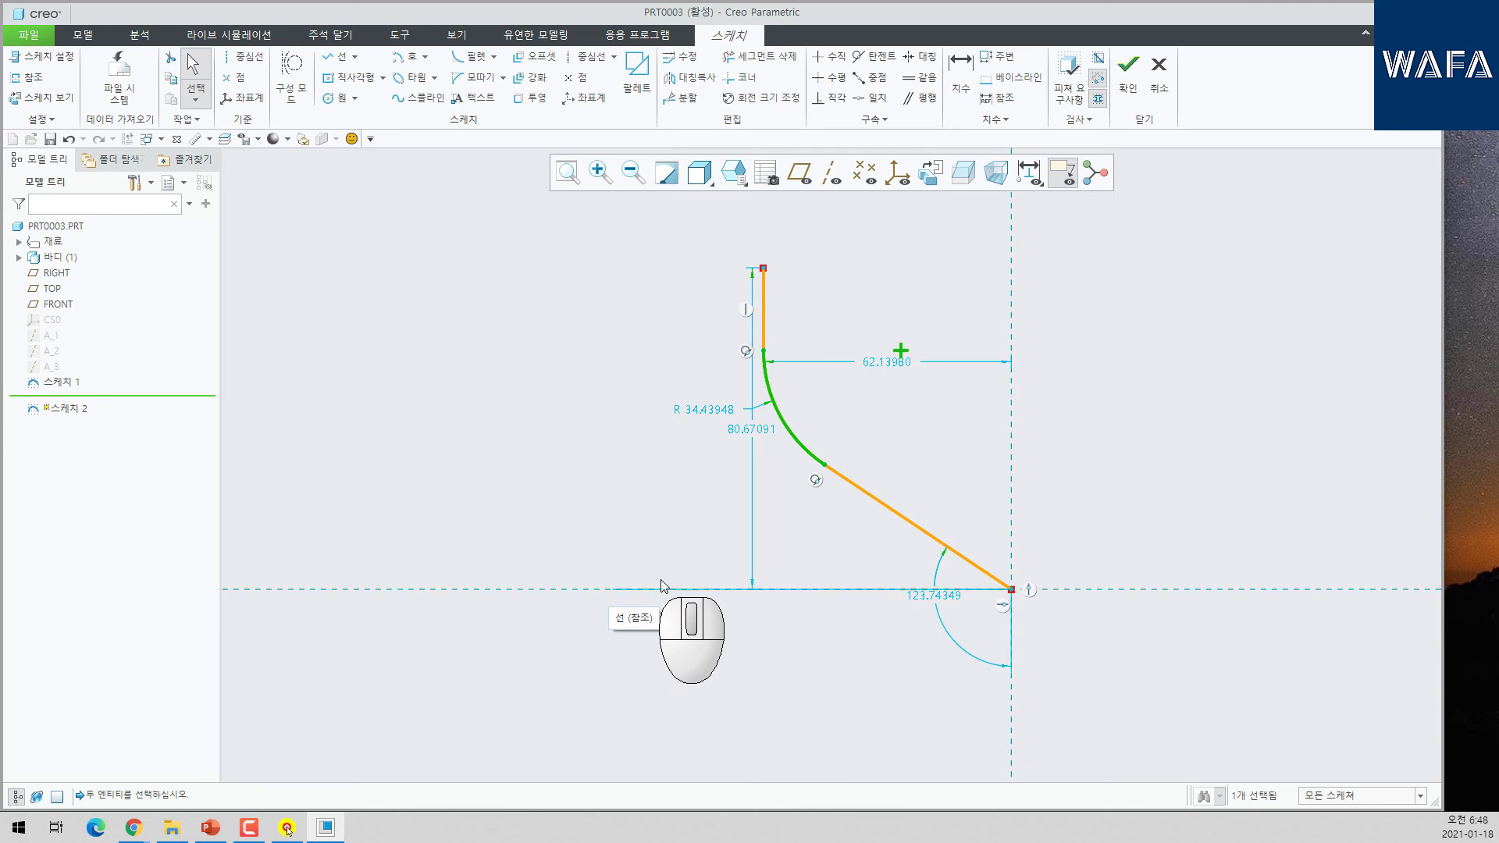
- Make the vertical line coincident with the upper end point of the first sketch's curve and restore the sketch view
{"action": "mouse_move", "coordinate": [648, 504]}
{"action": "middle_mouse_down"}
{"action": "mouse_move", "coordinate": [678, 413]}
{"action": "mouse_move", "coordinate": [584, 447]}
{"action": "middle_mouse_up"}
{"action": "mouse_move", "coordinate": [720, 507]}
{"action": "middle_mouse_down"}
{"action": "mouse_move", "coordinate": [898, 445]}
{"action": "mouse_move", "coordinate": [867, 461]}
{"action": "mouse_move", "coordinate": [826, 529]}
{"action": "middle_mouse_up"}
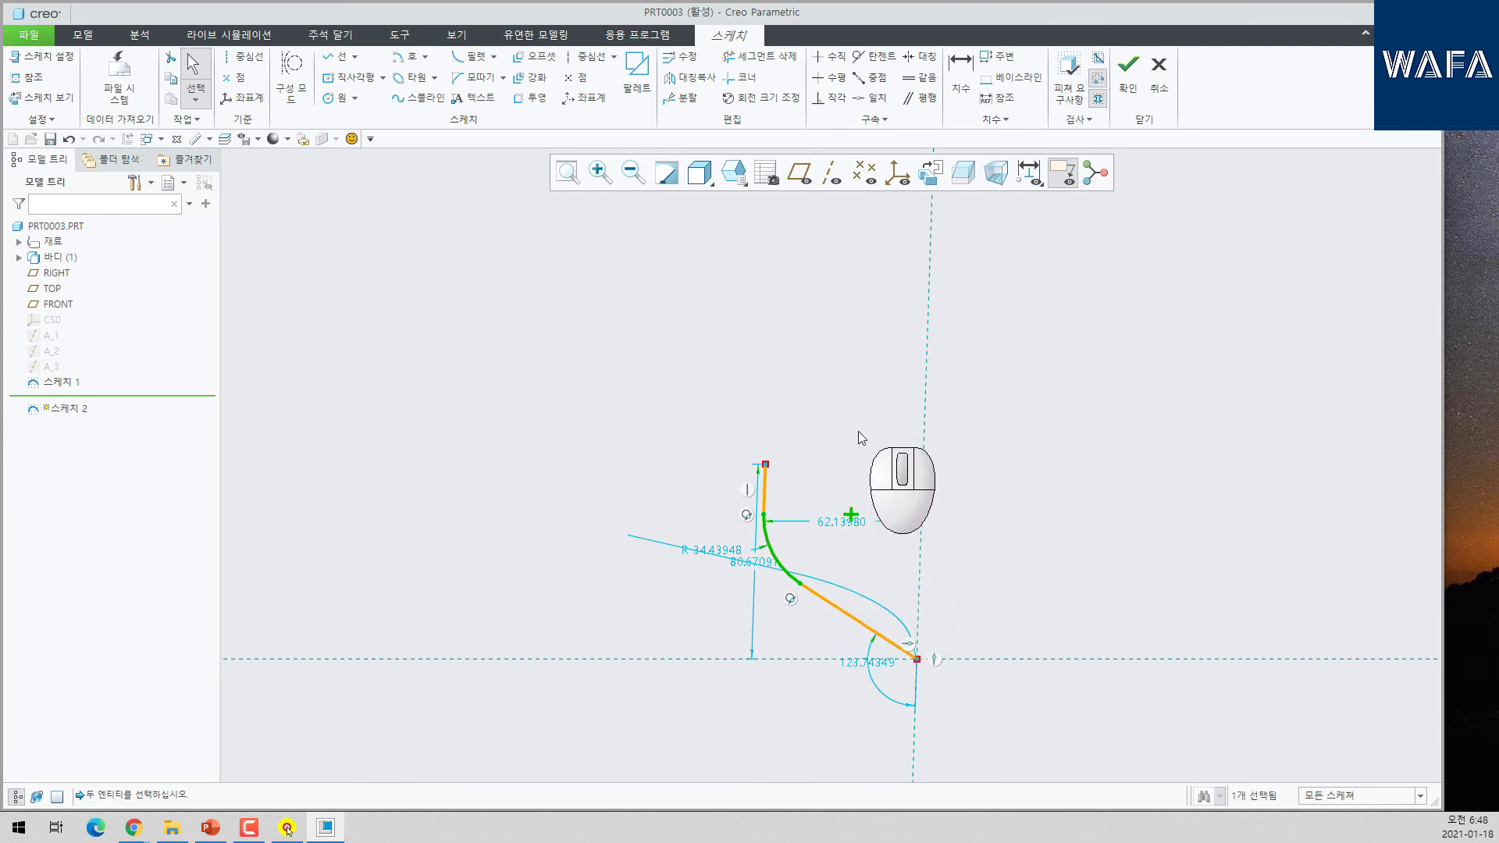
{"action": "left_click", "coordinate": [925, 178]}
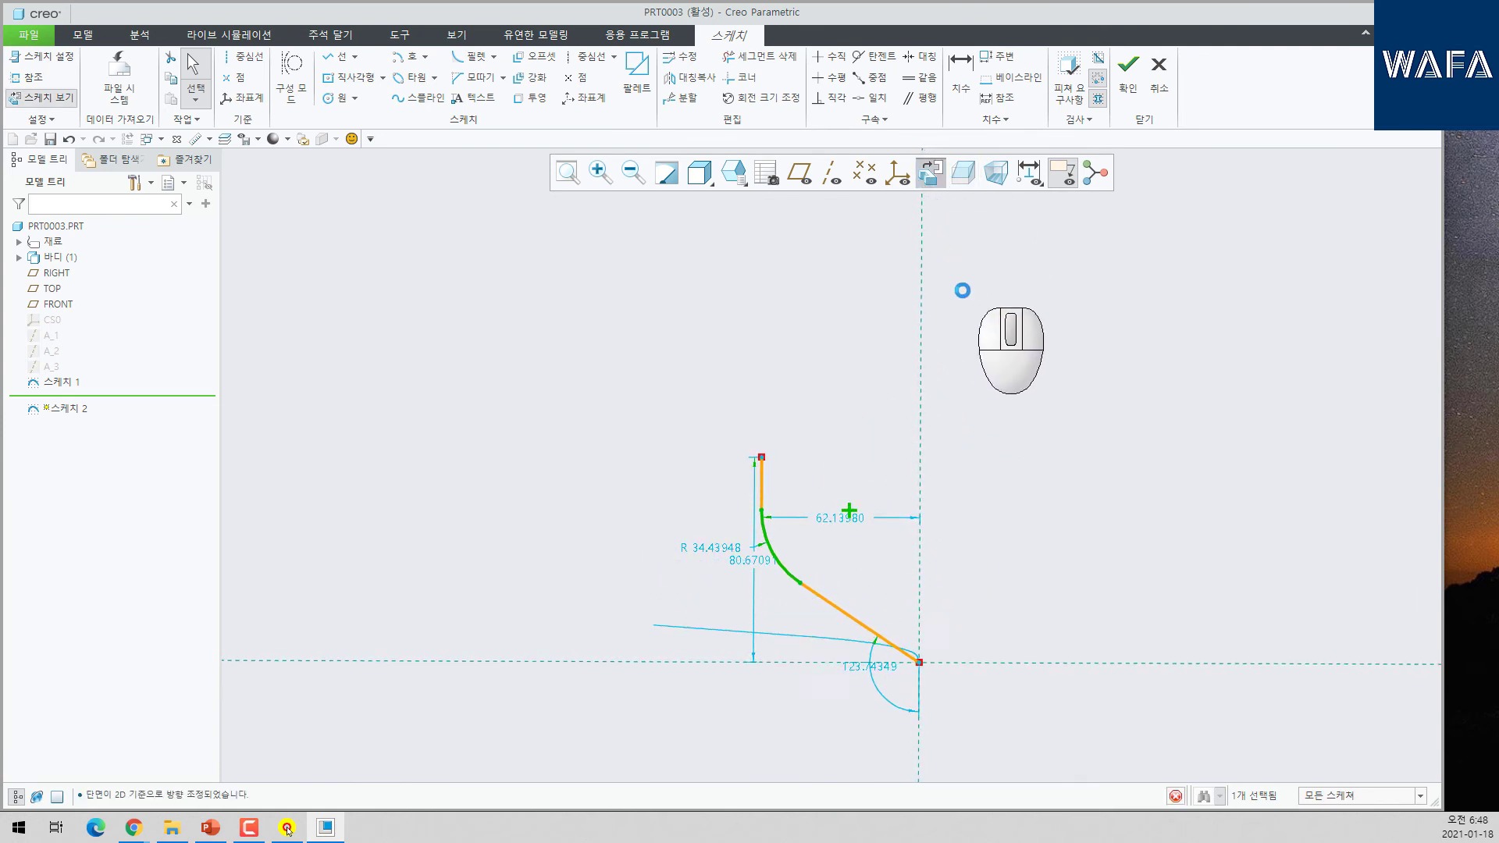
{"action": "left_click", "coordinate": [871, 97]}
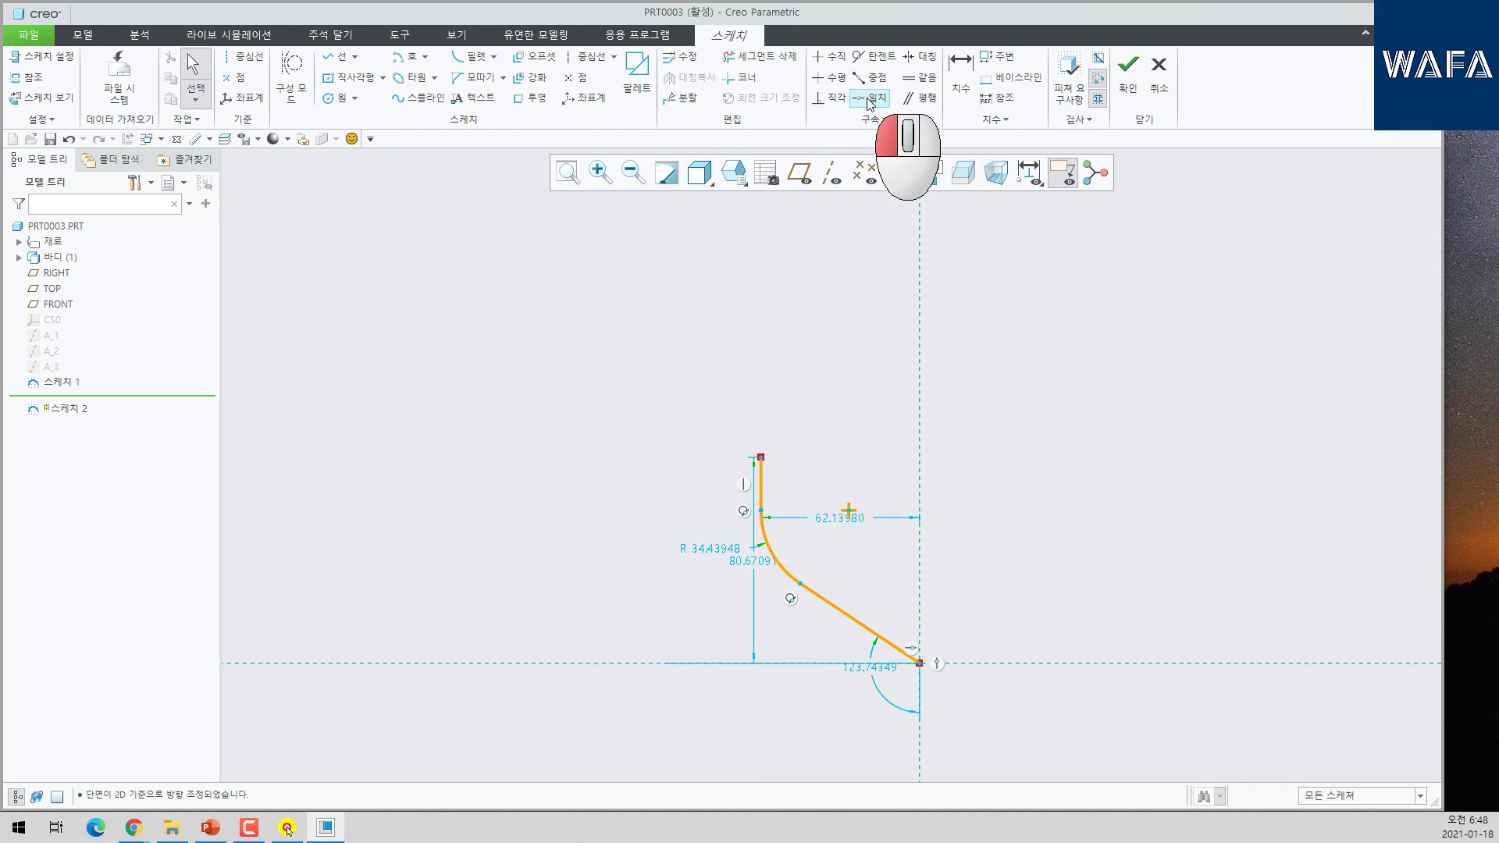
{"action": "left_click", "coordinate": [765, 479]}
{"action": "mouse_move", "coordinate": [764, 476]}
{"action": "middle_mouse_down"}
{"action": "mouse_move", "coordinate": [750, 443]}
{"action": "mouse_move", "coordinate": [720, 429]}
{"action": "middle_mouse_up"}
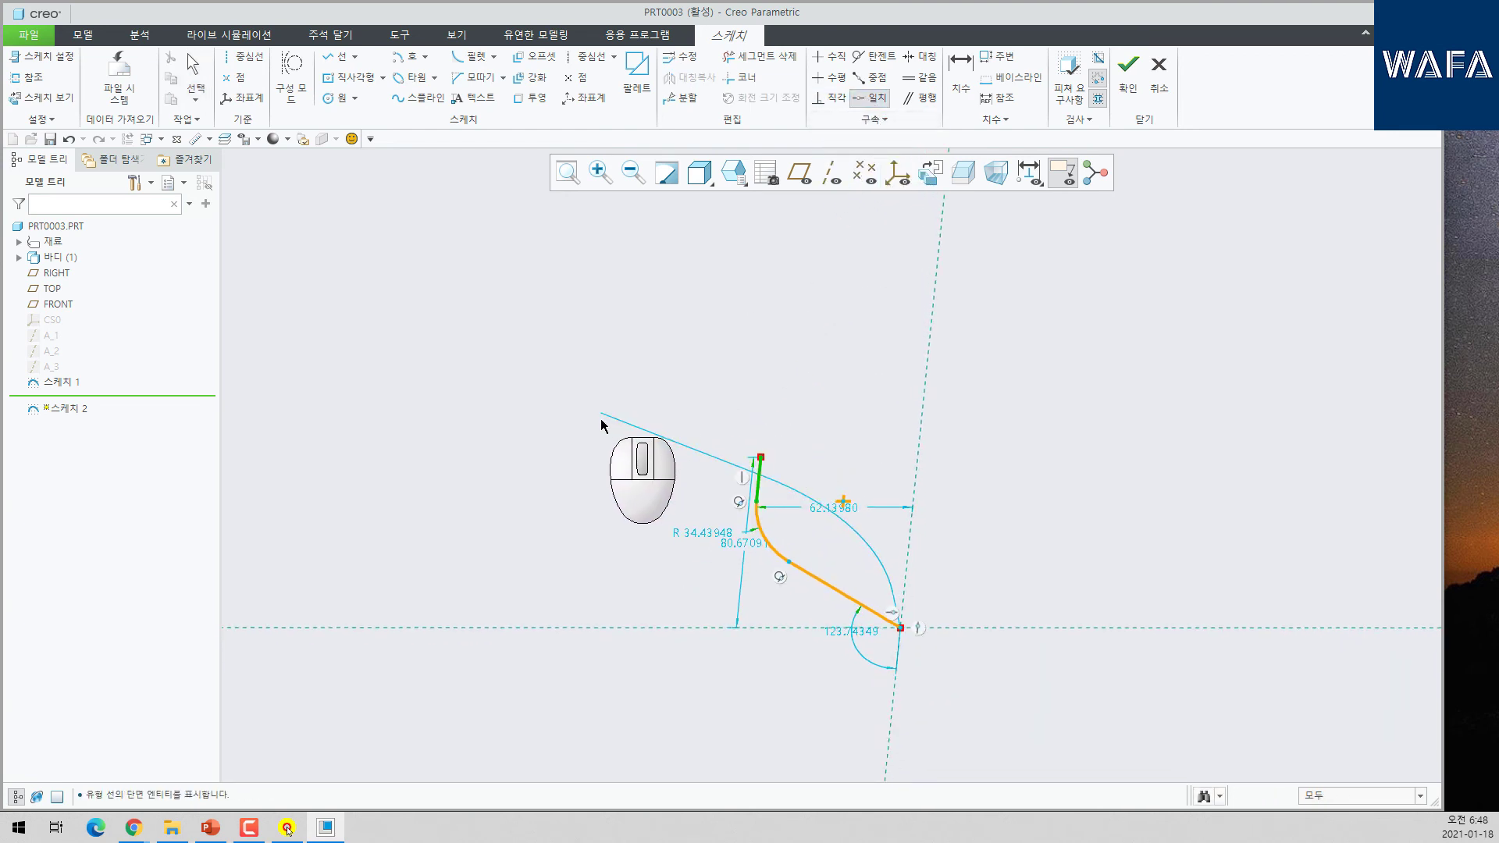
{"action": "left_click", "coordinate": [929, 172]}
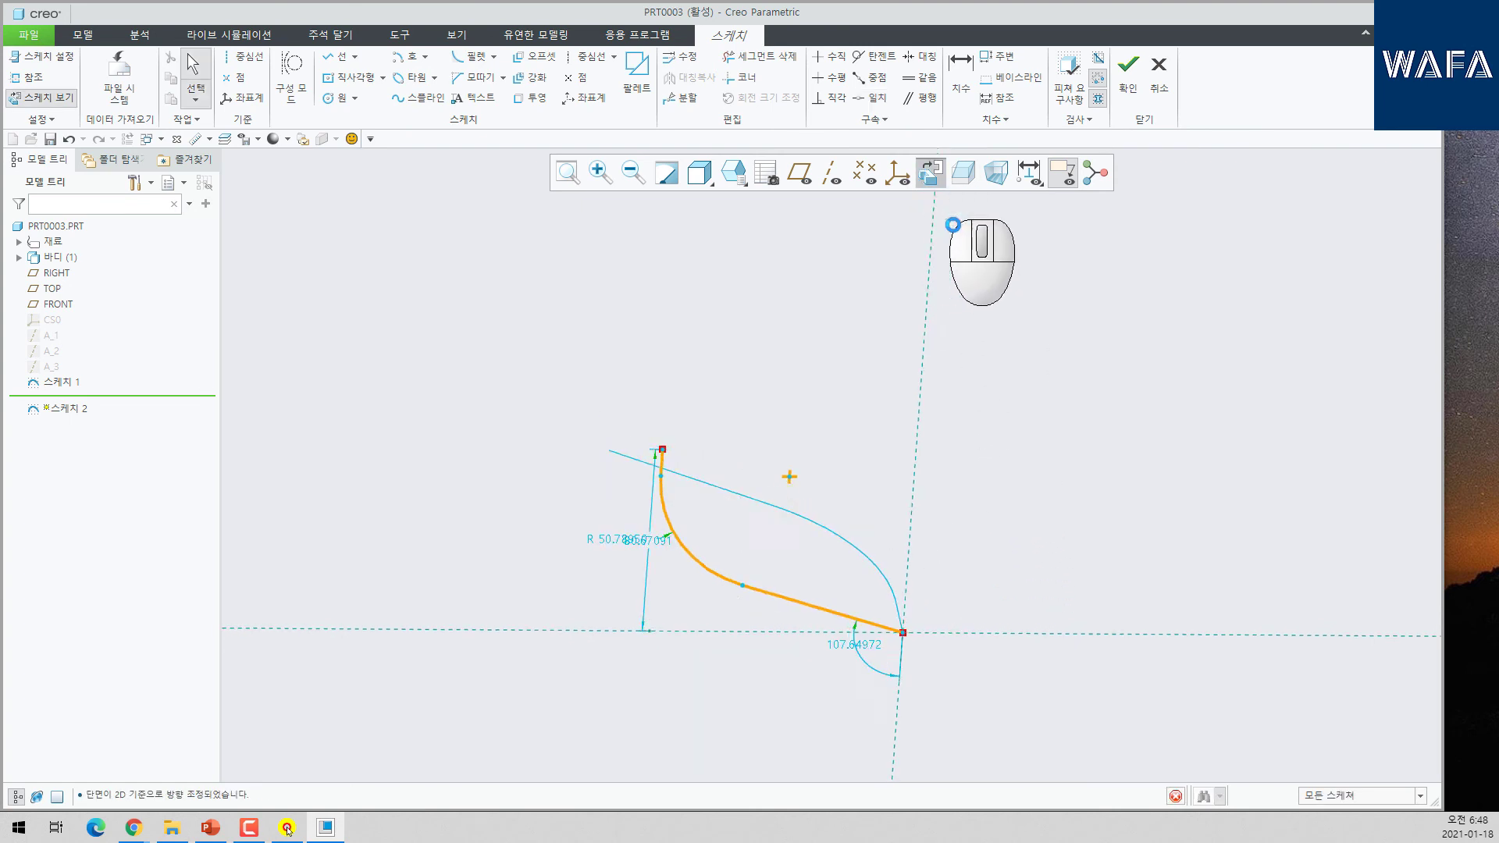
- Set the overall height of the second sketch's curve to 150 and its arc radius to 100
{"action": "left_click_drag", "start_coordinate": [609, 538], "coordinate": [480, 527]}
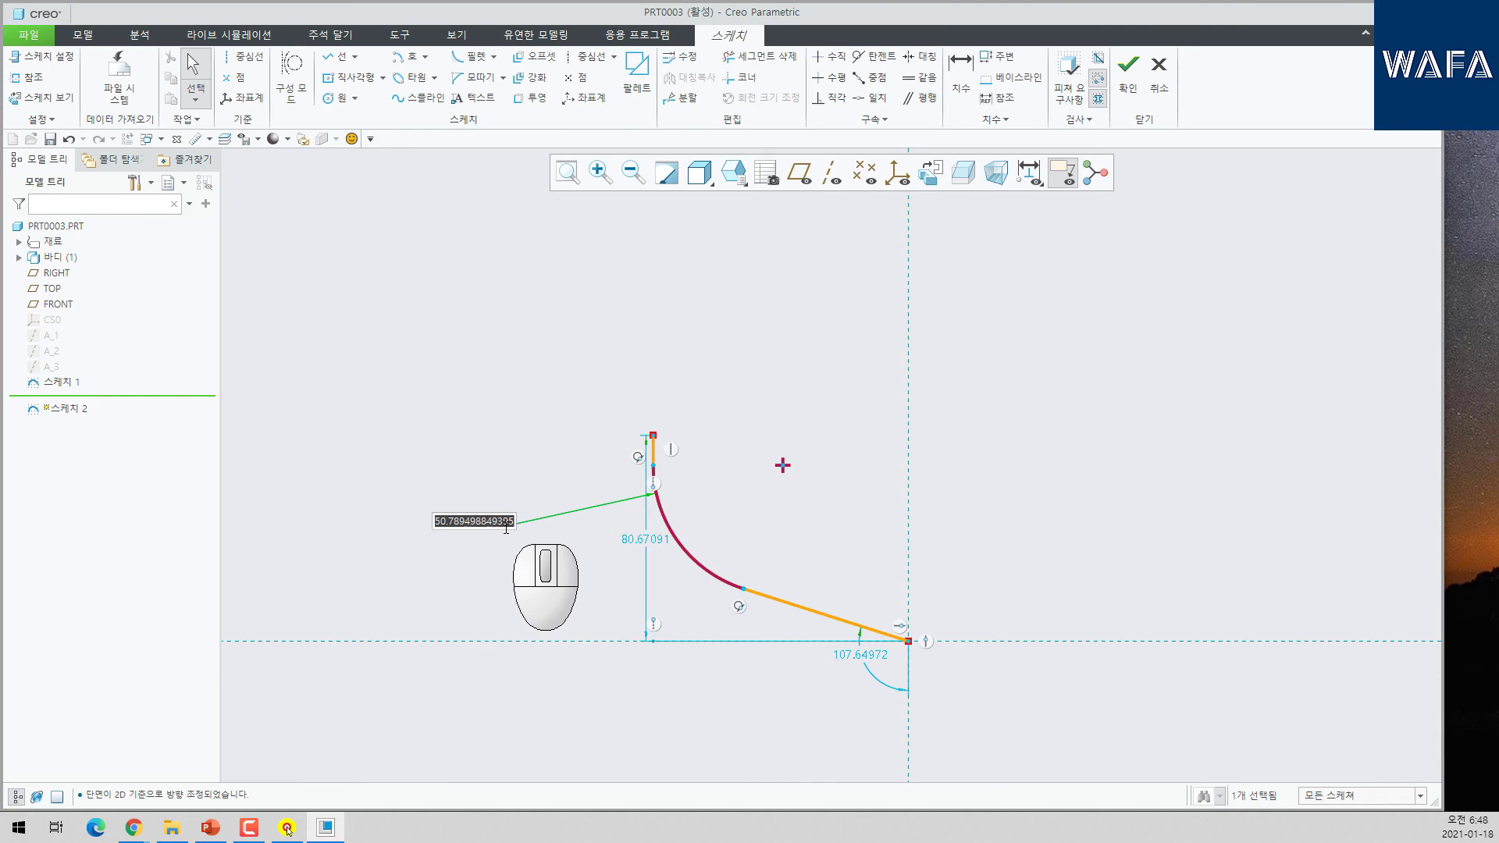
{"action": "middle_click", "coordinate": [648, 465]}
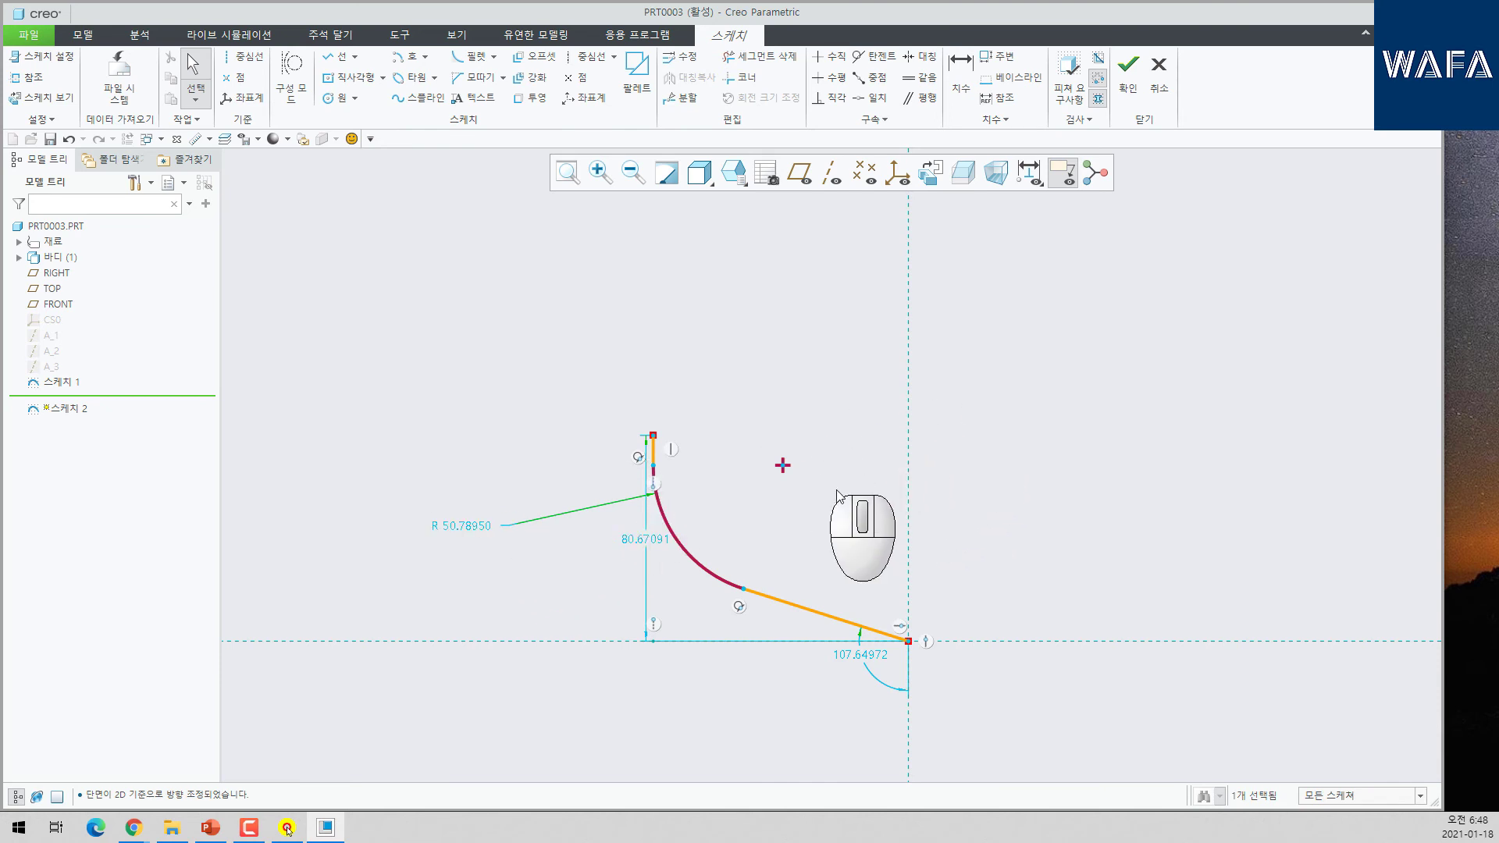
{"action": "double_click", "coordinate": [640, 540]}
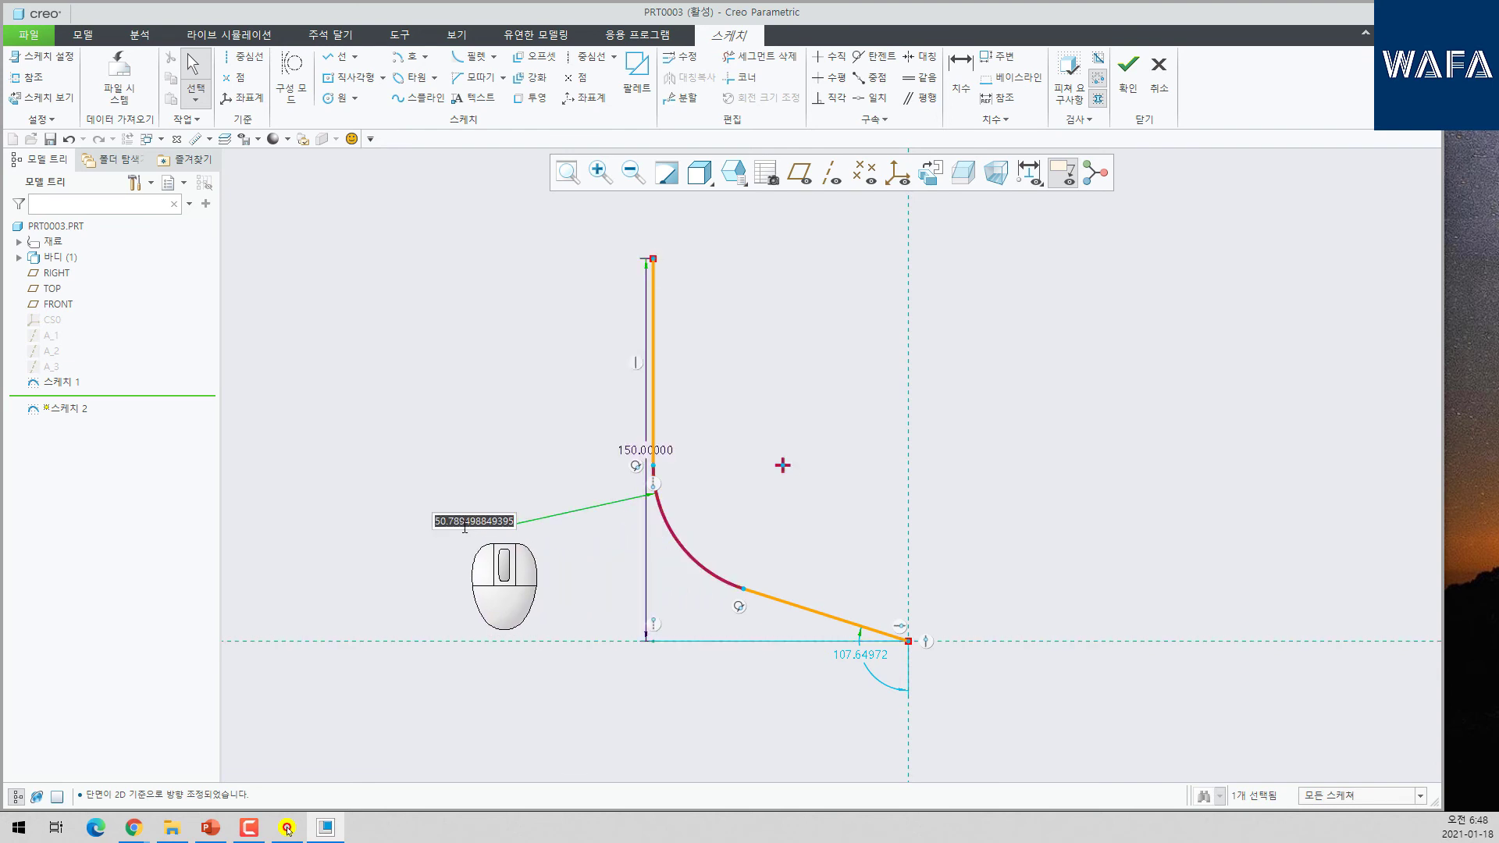
{"action": "key", "text": "Return"}
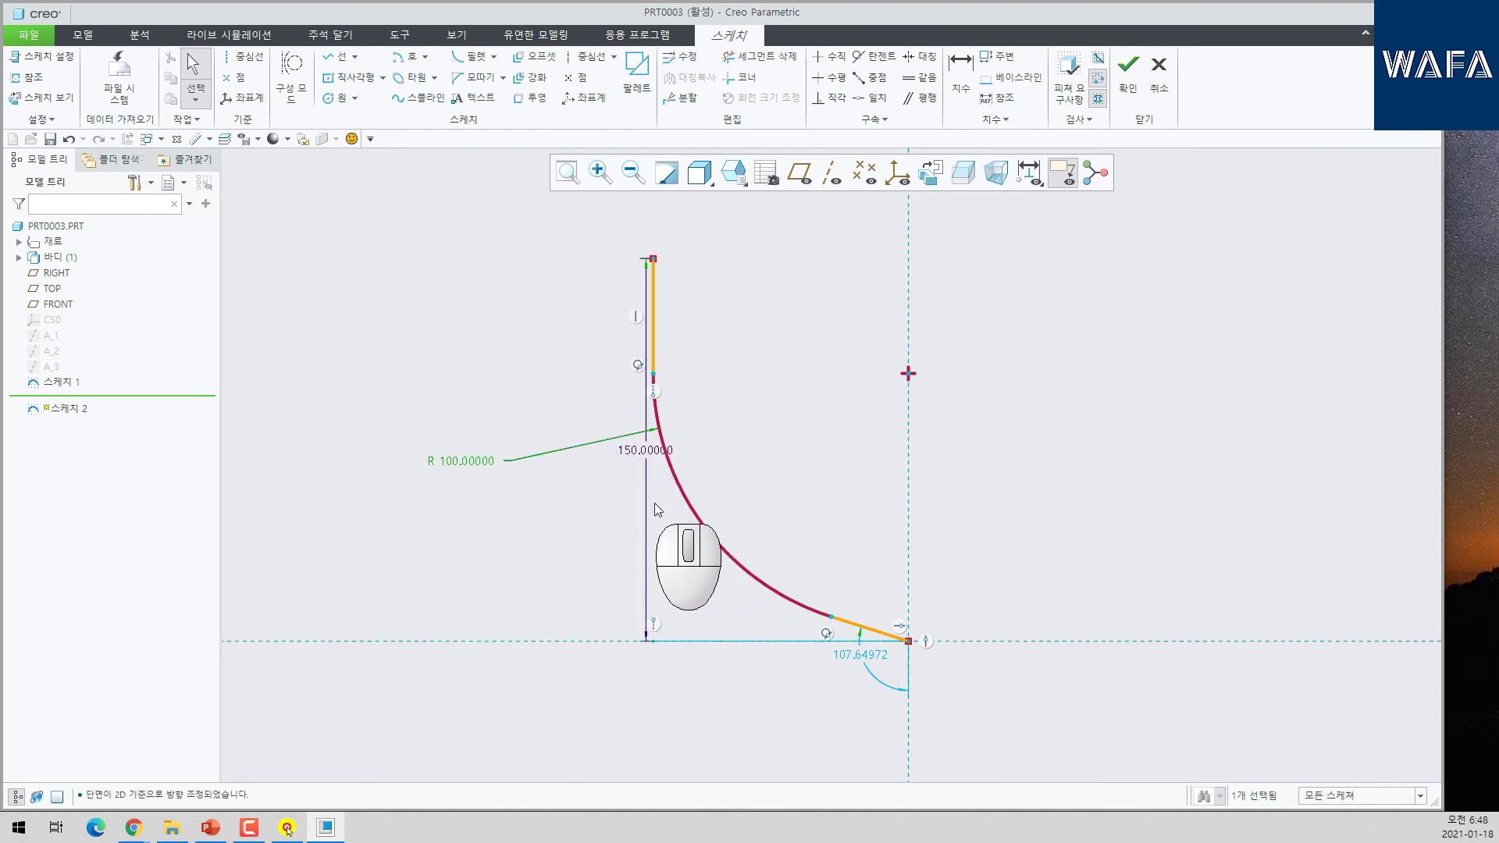
- Dimension the angle between the vertical and slanted lines at 110 degrees and finish the sketch
{"action": "left_click", "coordinate": [958, 75]}
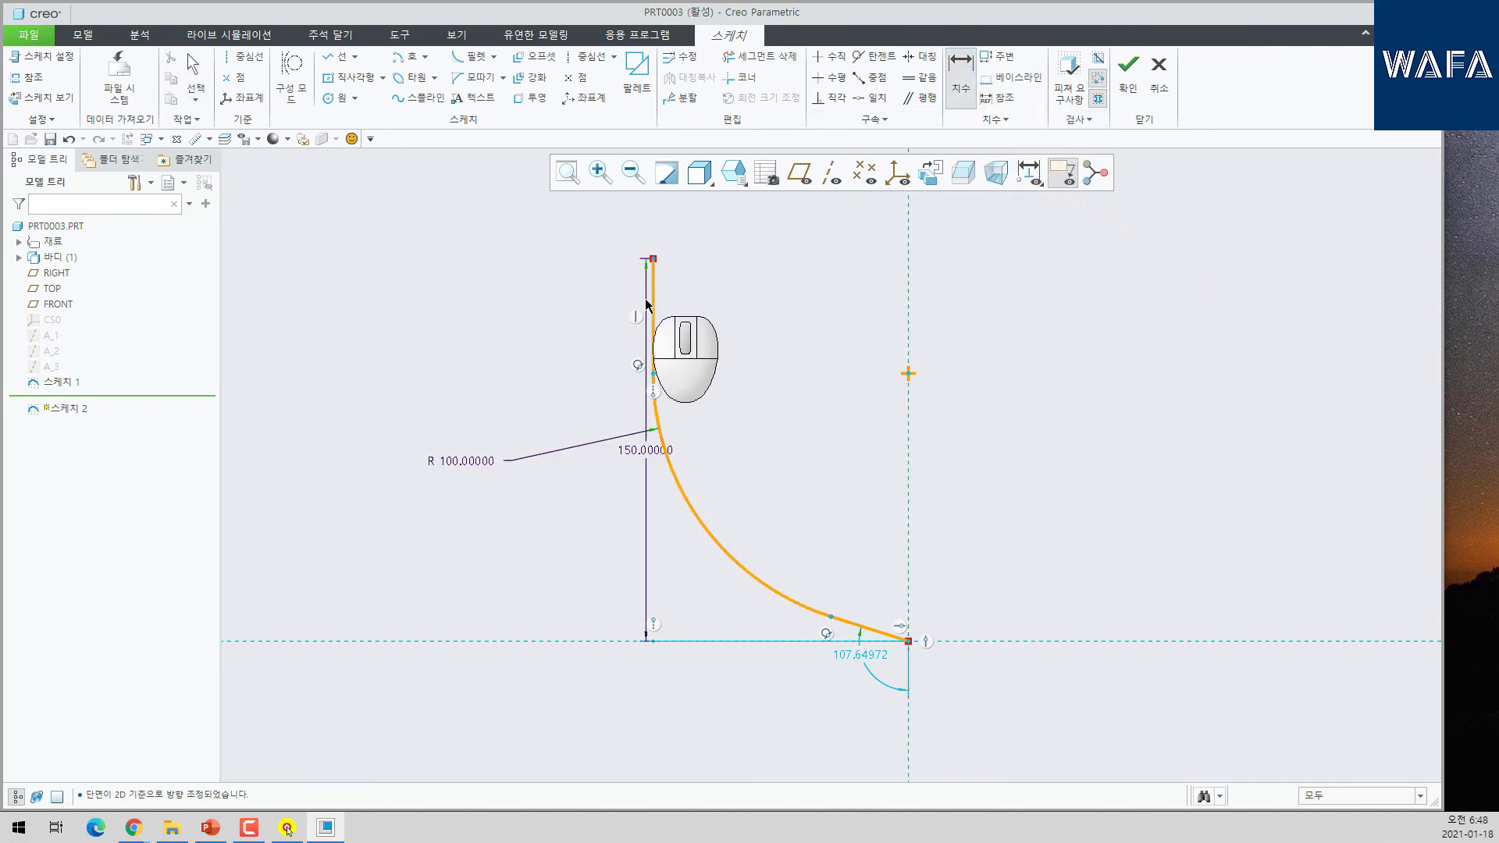
{"action": "left_click", "coordinate": [865, 629]}
{"action": "middle_click", "coordinate": [975, 514]}
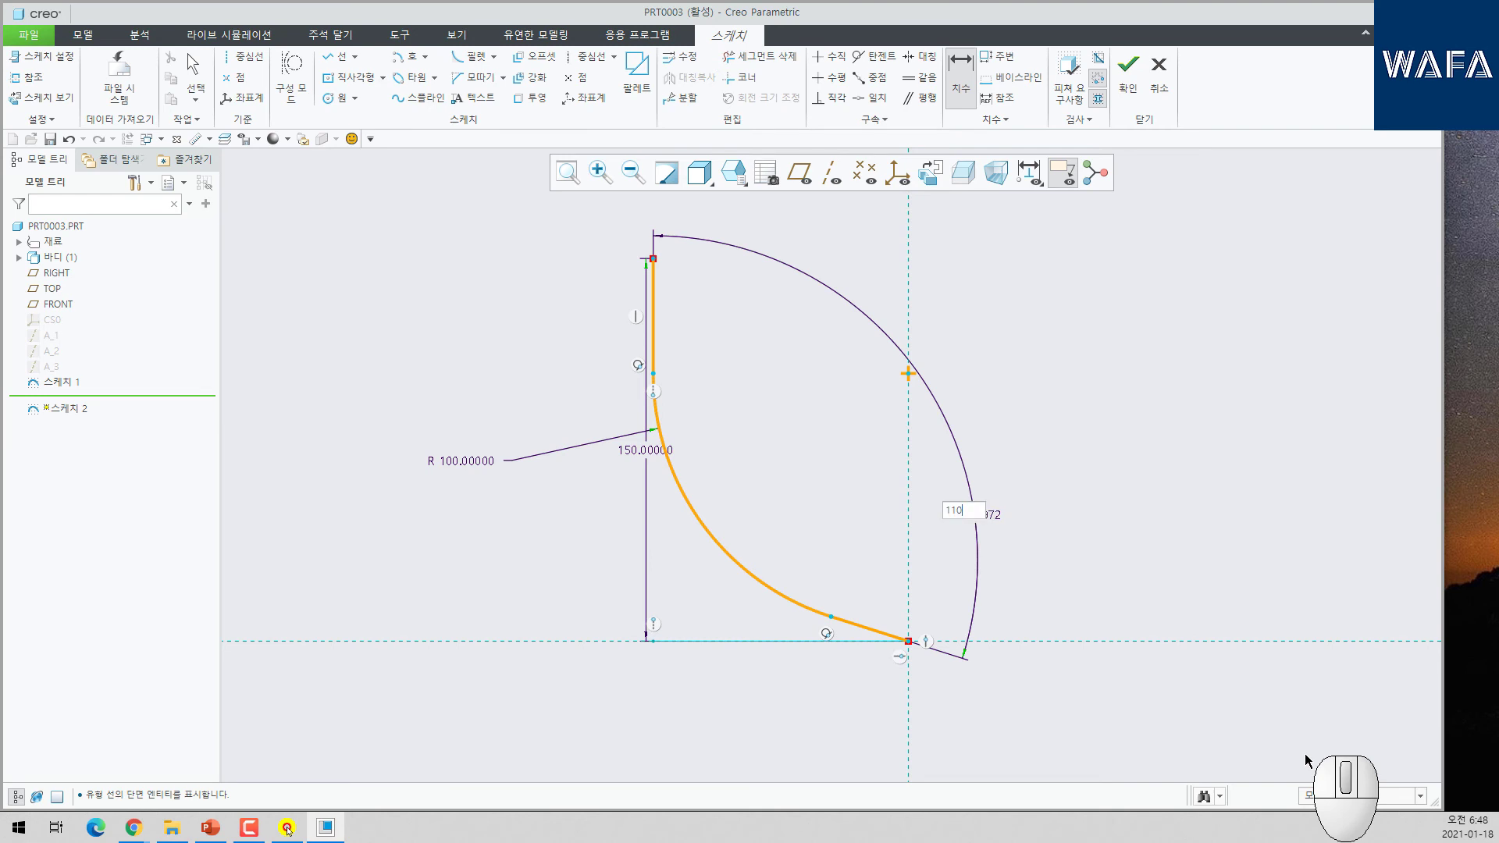
{"action": "key", "text": "Return"}
{"action": "left_click", "coordinate": [1129, 69]}
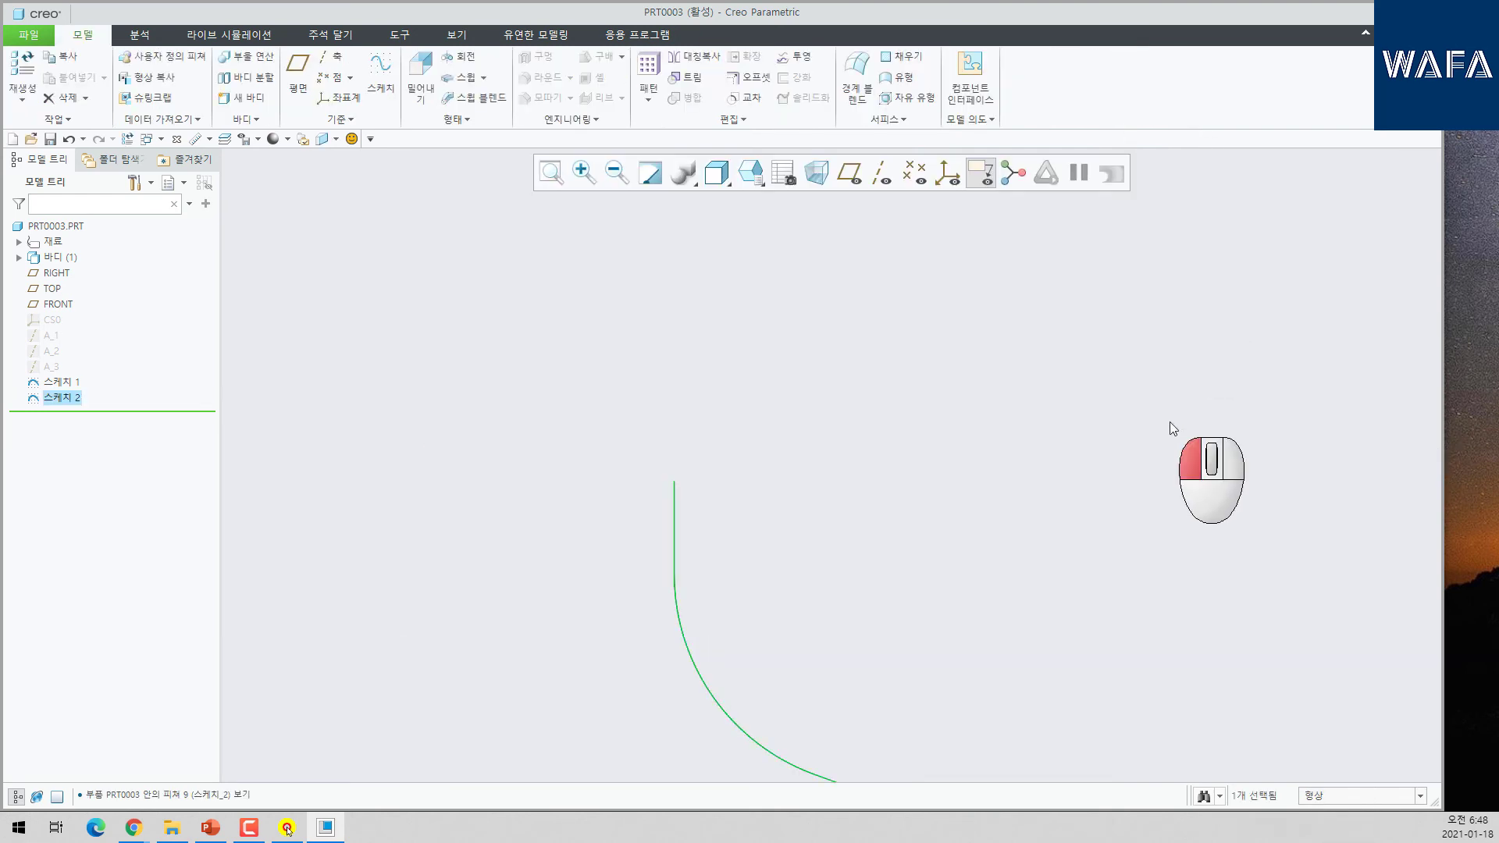
- Create a 3D centreline curve by intersecting the FRONT-plane and TOP-plane sketches
{"action": "left_click", "coordinate": [1169, 428]}
{"action": "scroll", "coordinate": [1001, 386], "scroll_direction": "up", "scroll_amount": 4}
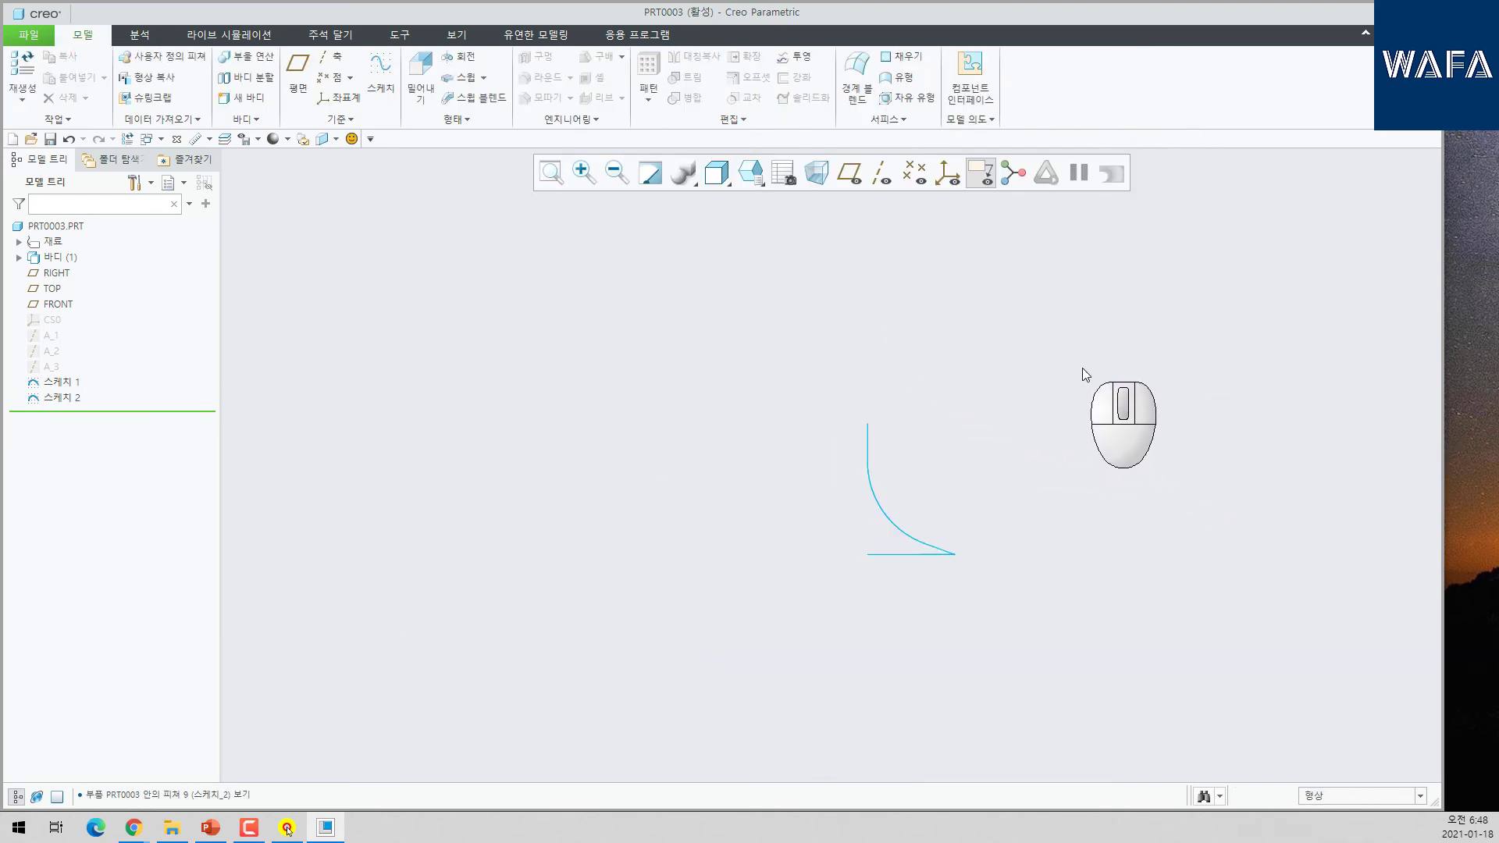
{"action": "key", "text": "ctrl+d"}
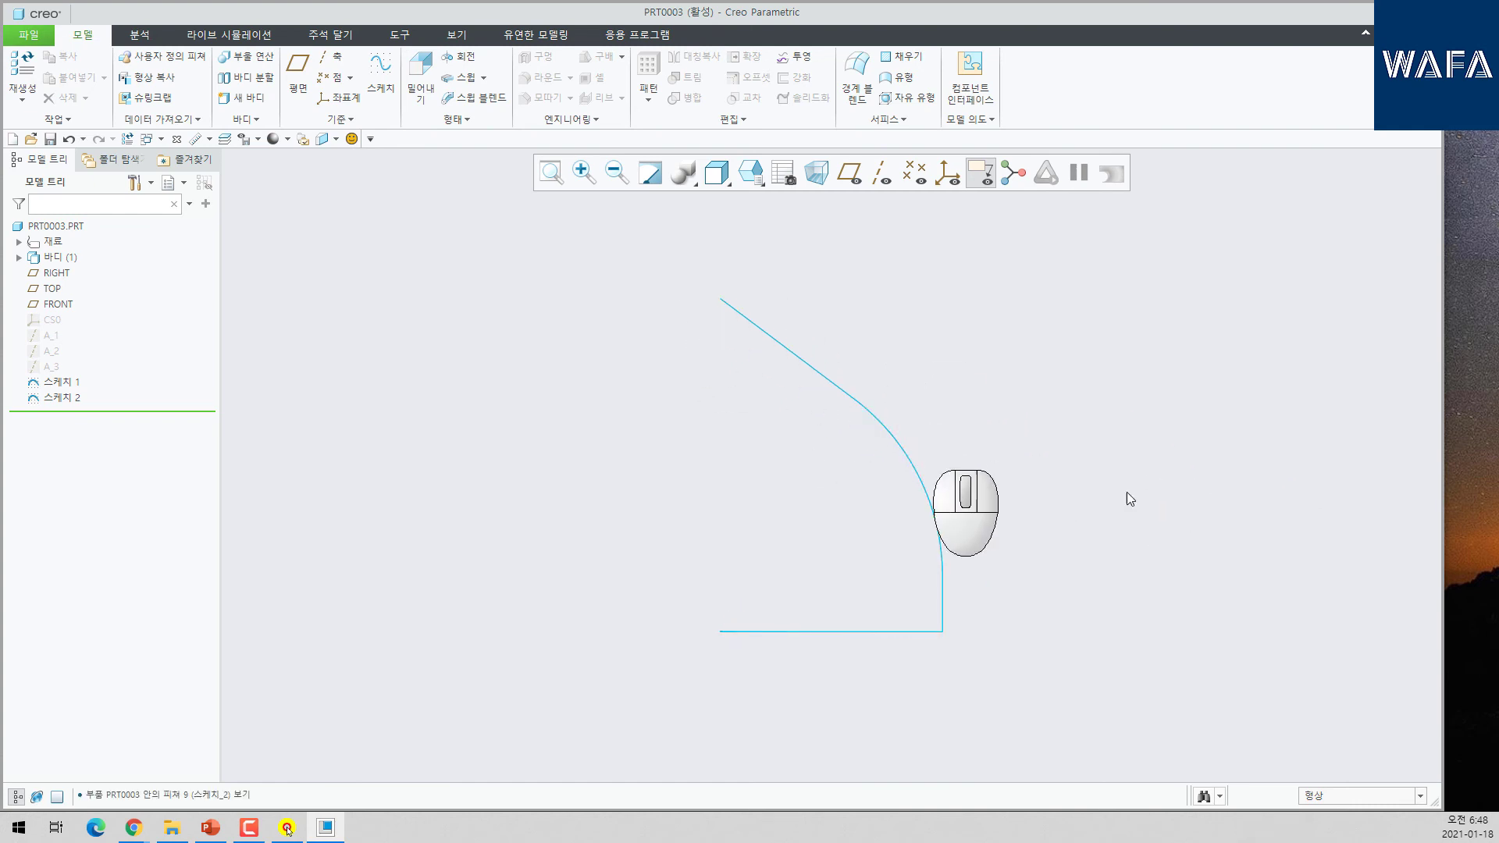
{"action": "mouse_move", "coordinate": [1255, 513]}
{"action": "middle_mouse_down"}
{"action": "mouse_move", "coordinate": [1245, 492]}
{"action": "mouse_move", "coordinate": [1135, 505]}
{"action": "middle_mouse_up"}
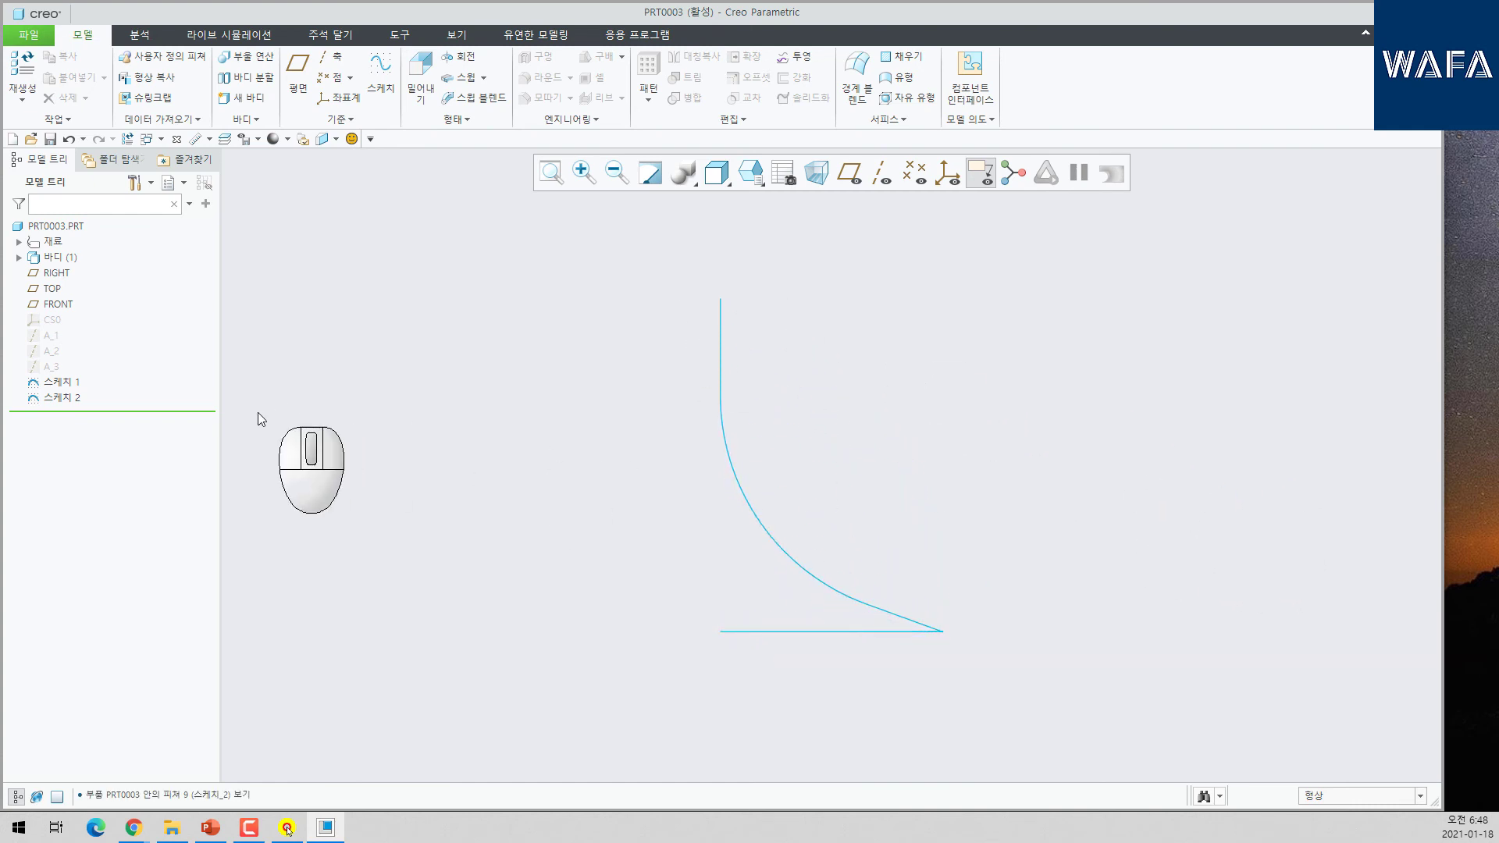
{"action": "left_click", "coordinate": [75, 400], "text": "ctrl"}
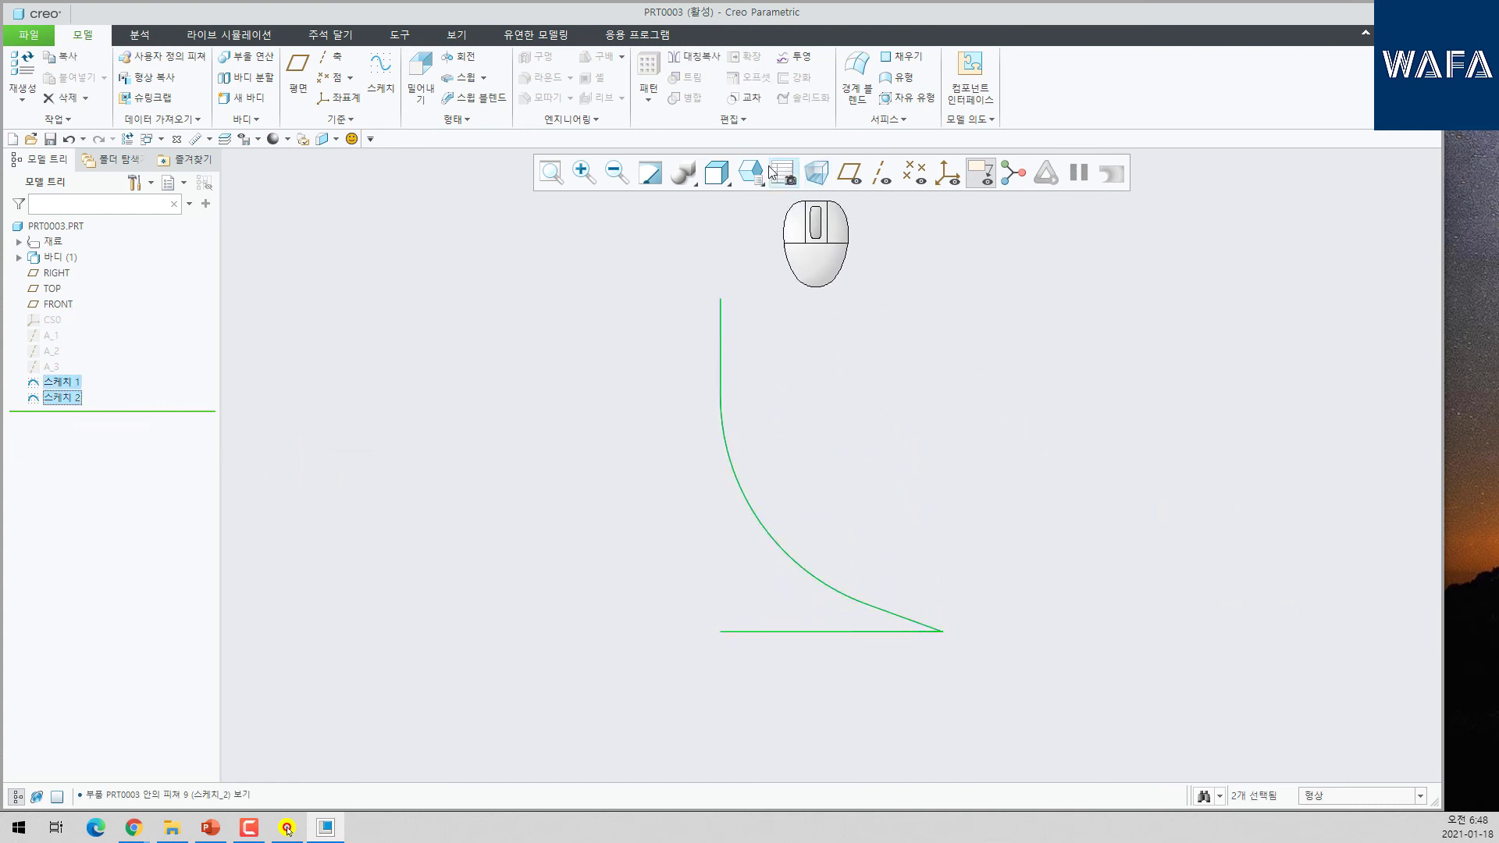
{"action": "left_click", "coordinate": [745, 98]}
{"action": "left_click", "coordinate": [533, 429]}
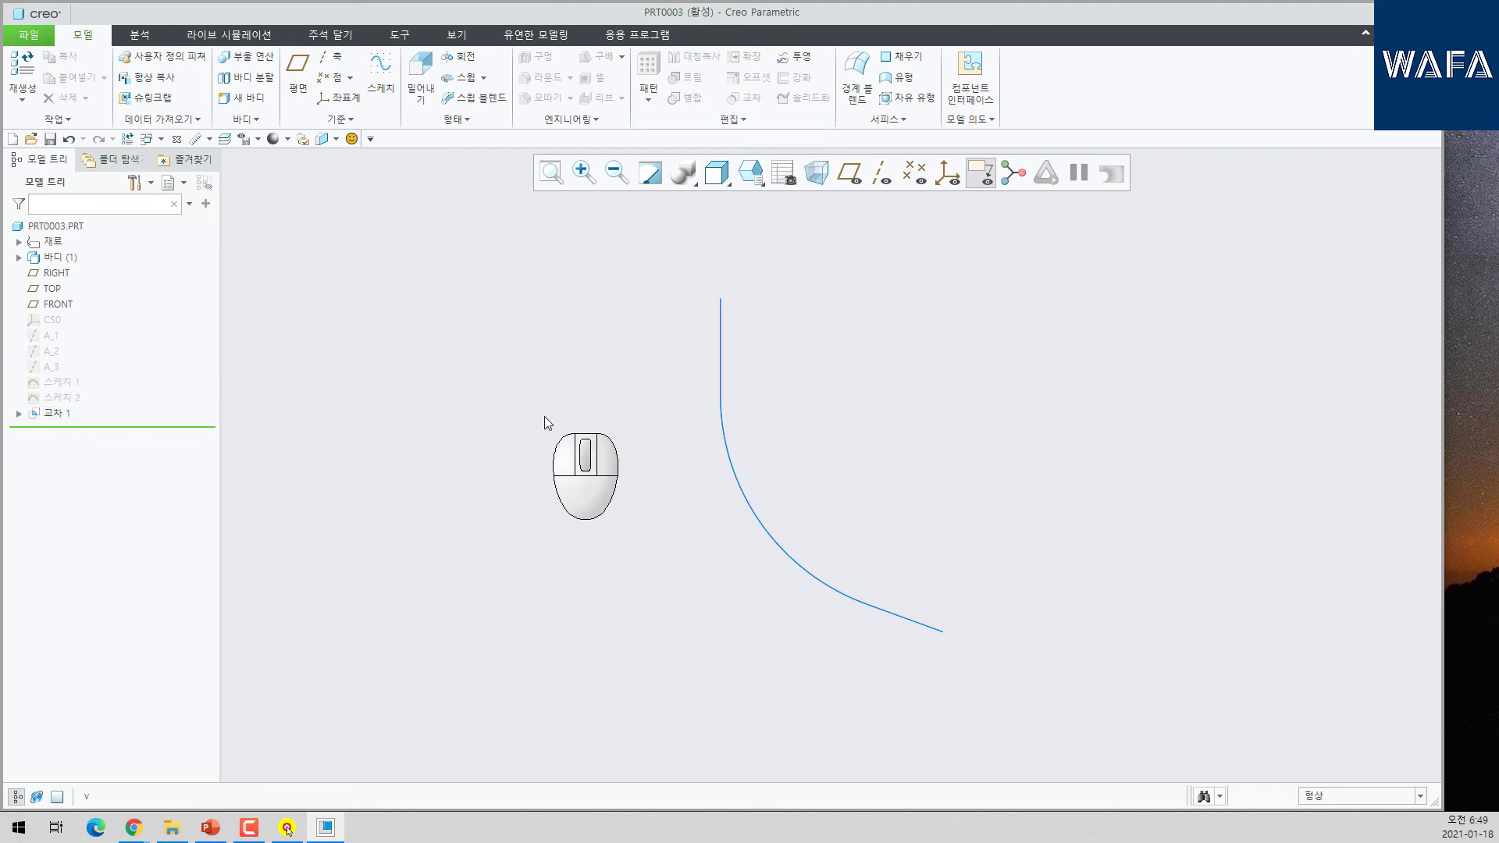
- Run a curvature analysis on the whole intersection curve with the comb scale at 36.45 and examine the transition between its arcs
{"action": "middle_click_drag", "start_coordinate": [545, 416], "coordinate": [946, 515]}
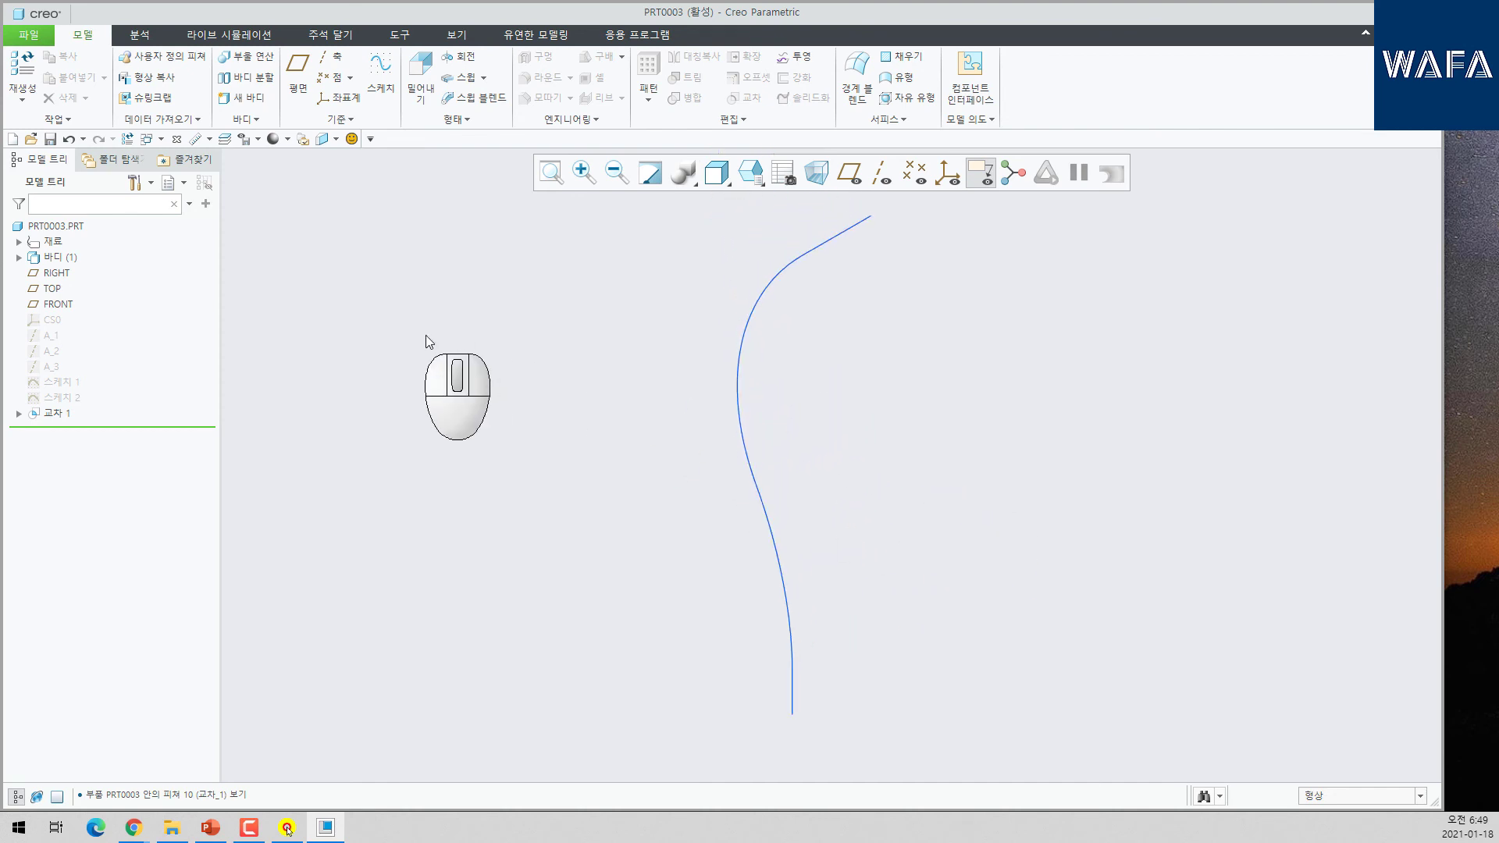
{"action": "left_click", "coordinate": [140, 36]}
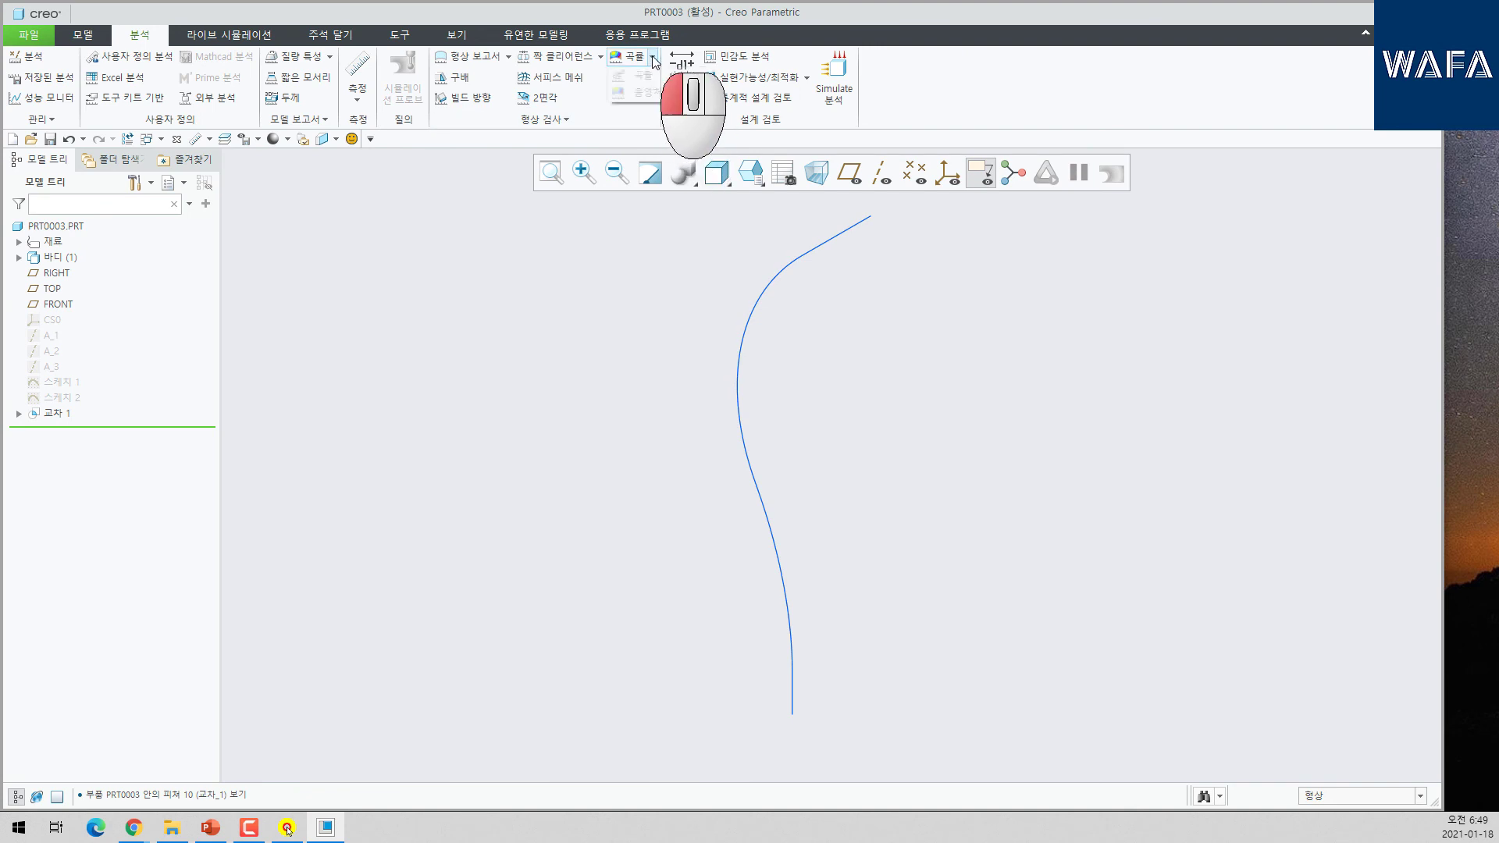
{"action": "left_click", "coordinate": [638, 77]}
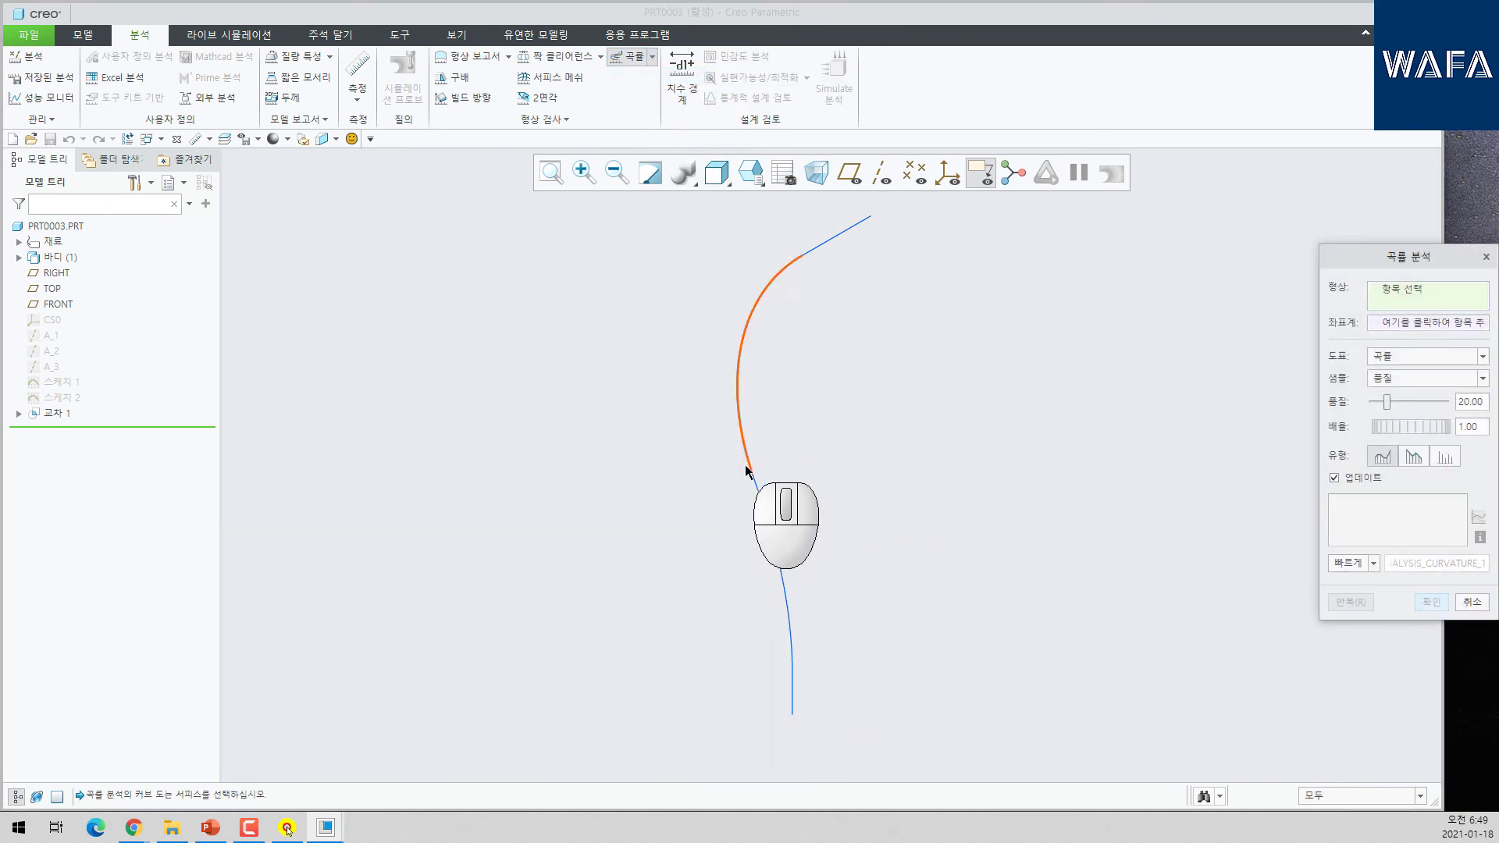
{"action": "right_click", "coordinate": [754, 316]}
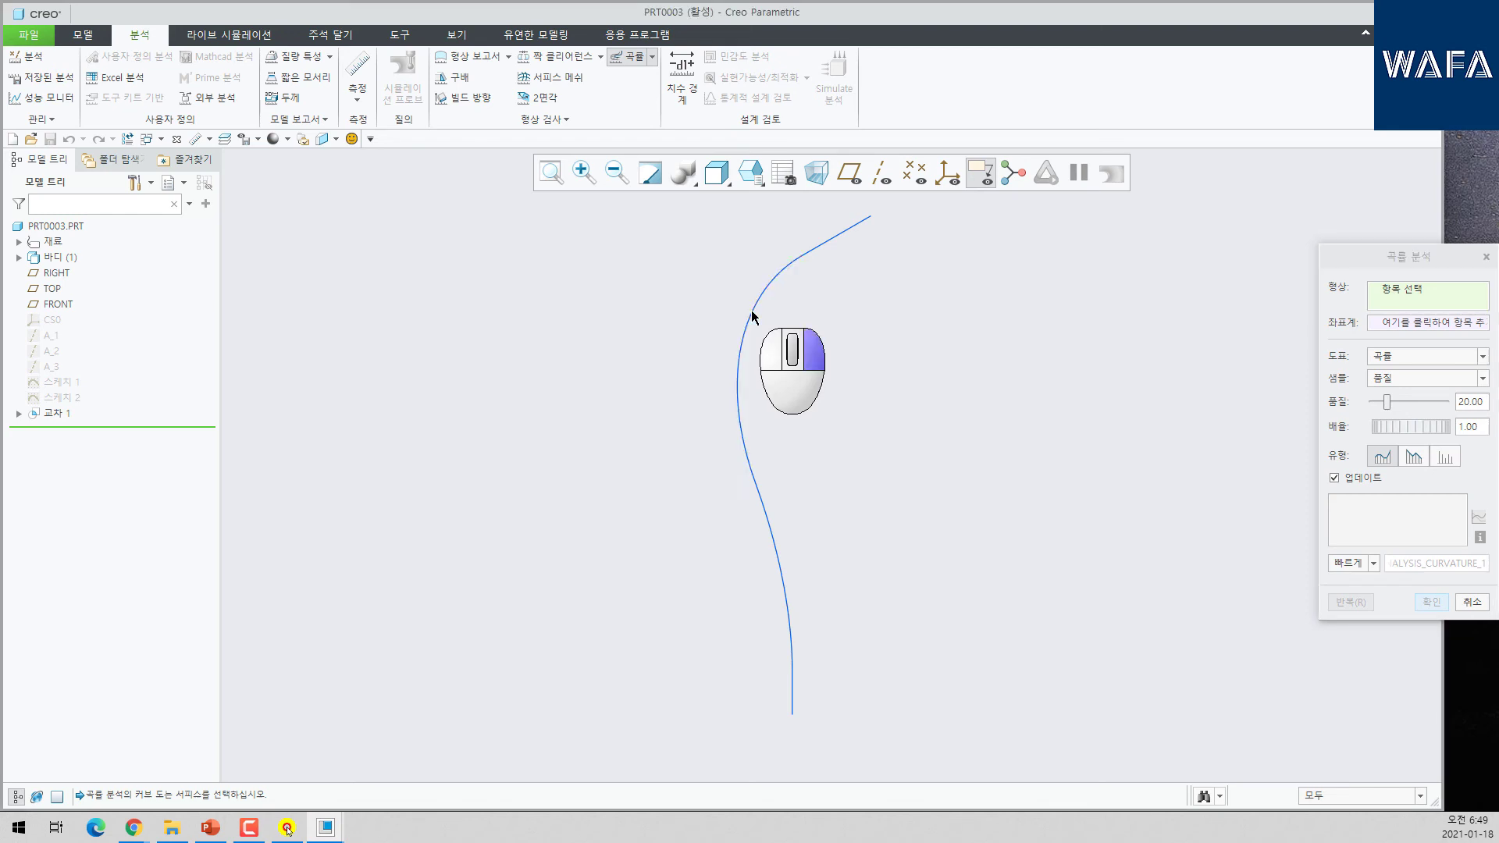
{"action": "left_click", "coordinate": [753, 316]}
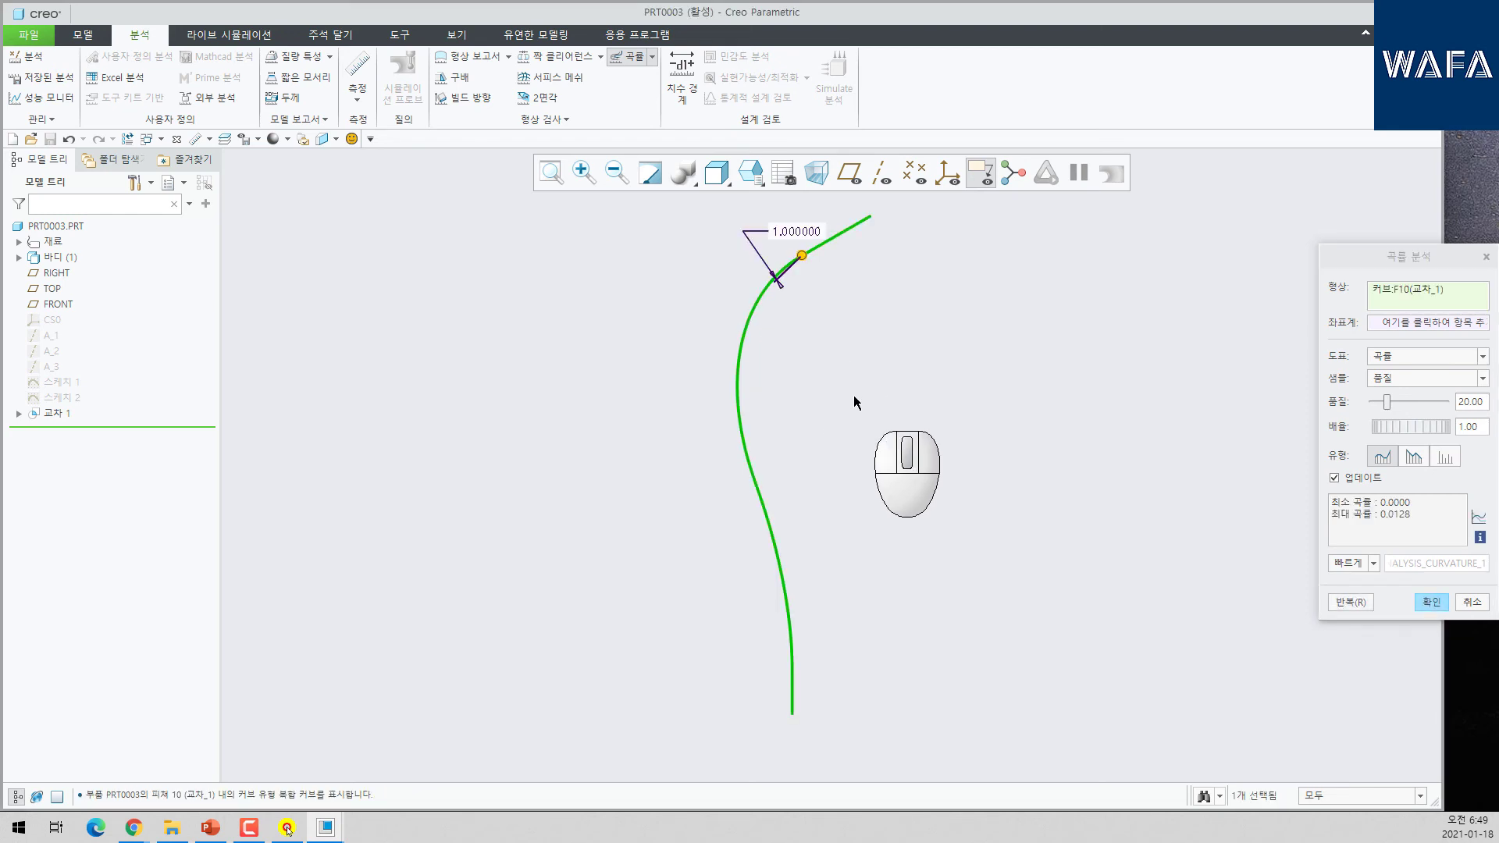
{"action": "left_click_drag", "start_coordinate": [803, 257], "coordinate": [859, 330]}
{"action": "mouse_move", "coordinate": [880, 452]}
{"action": "middle_mouse_down"}
{"action": "mouse_move", "coordinate": [916, 456]}
{"action": "mouse_move", "coordinate": [806, 489]}
{"action": "mouse_move", "coordinate": [933, 479]}
{"action": "mouse_move", "coordinate": [880, 438]}
{"action": "mouse_move", "coordinate": [881, 455]}
{"action": "middle_mouse_up"}
{"action": "scroll", "coordinate": [888, 473], "scroll_direction": "down", "scroll_amount": 3}
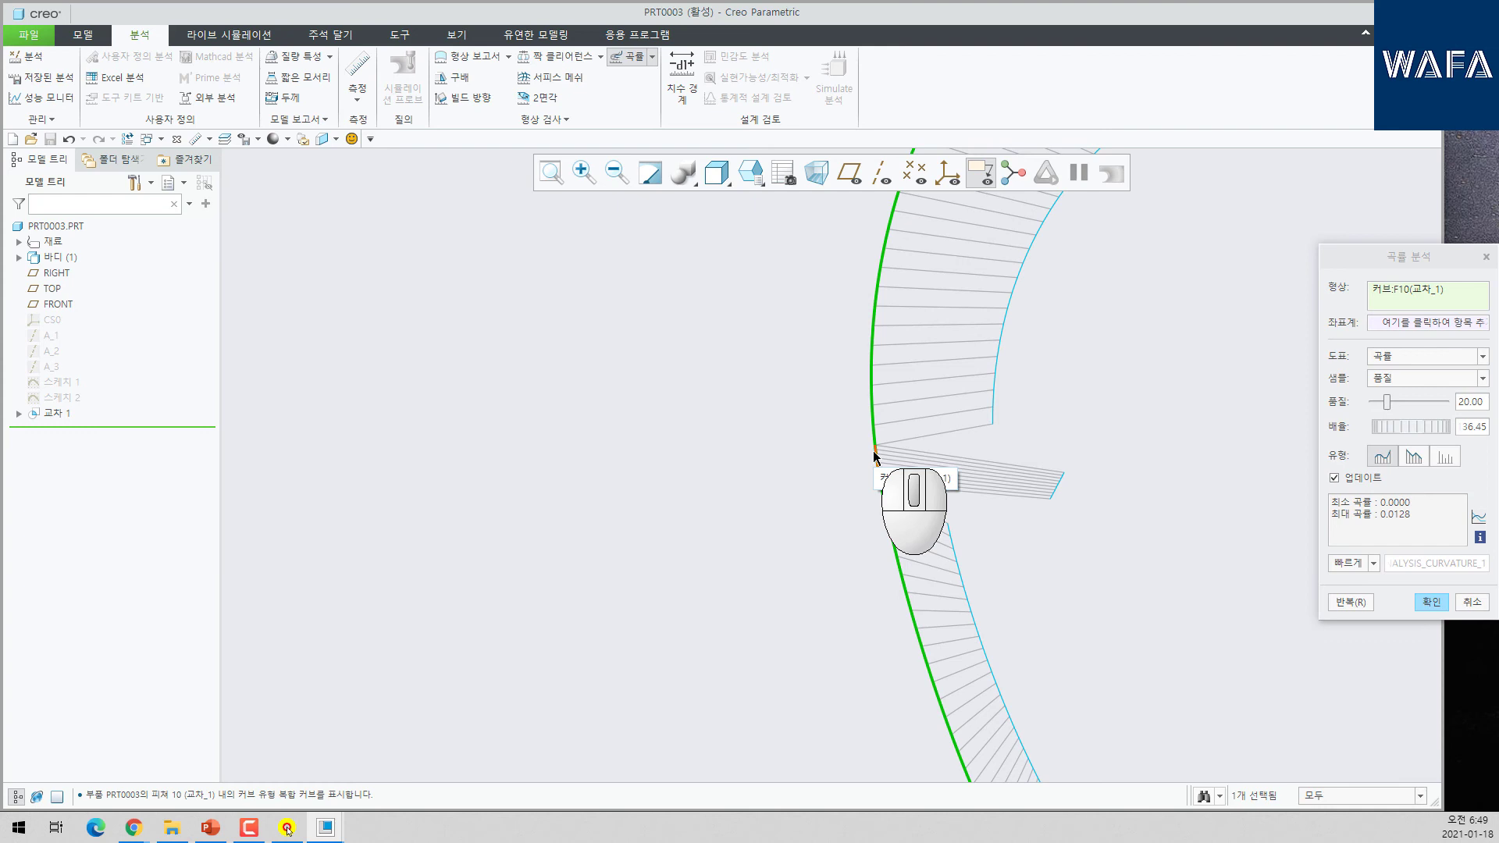
{"action": "left_click", "coordinate": [1431, 602]}
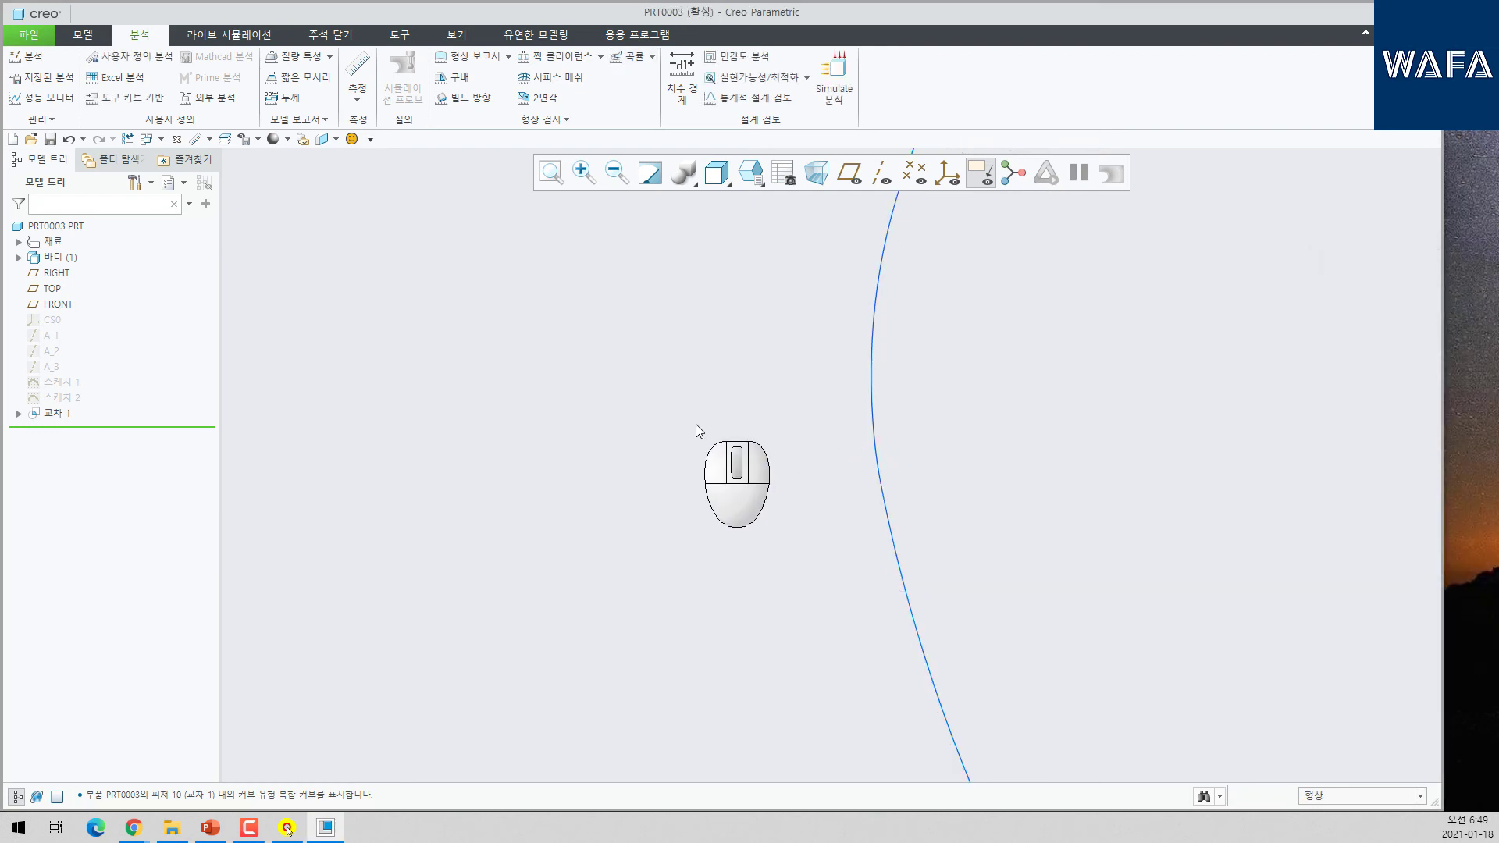
- Copy the intersection curve as a composite curve of the approximate type and hide the original intersection feature
{"action": "middle_click_drag", "start_coordinate": [703, 423], "coordinate": [915, 475]}
{"action": "left_click", "coordinate": [794, 677]}
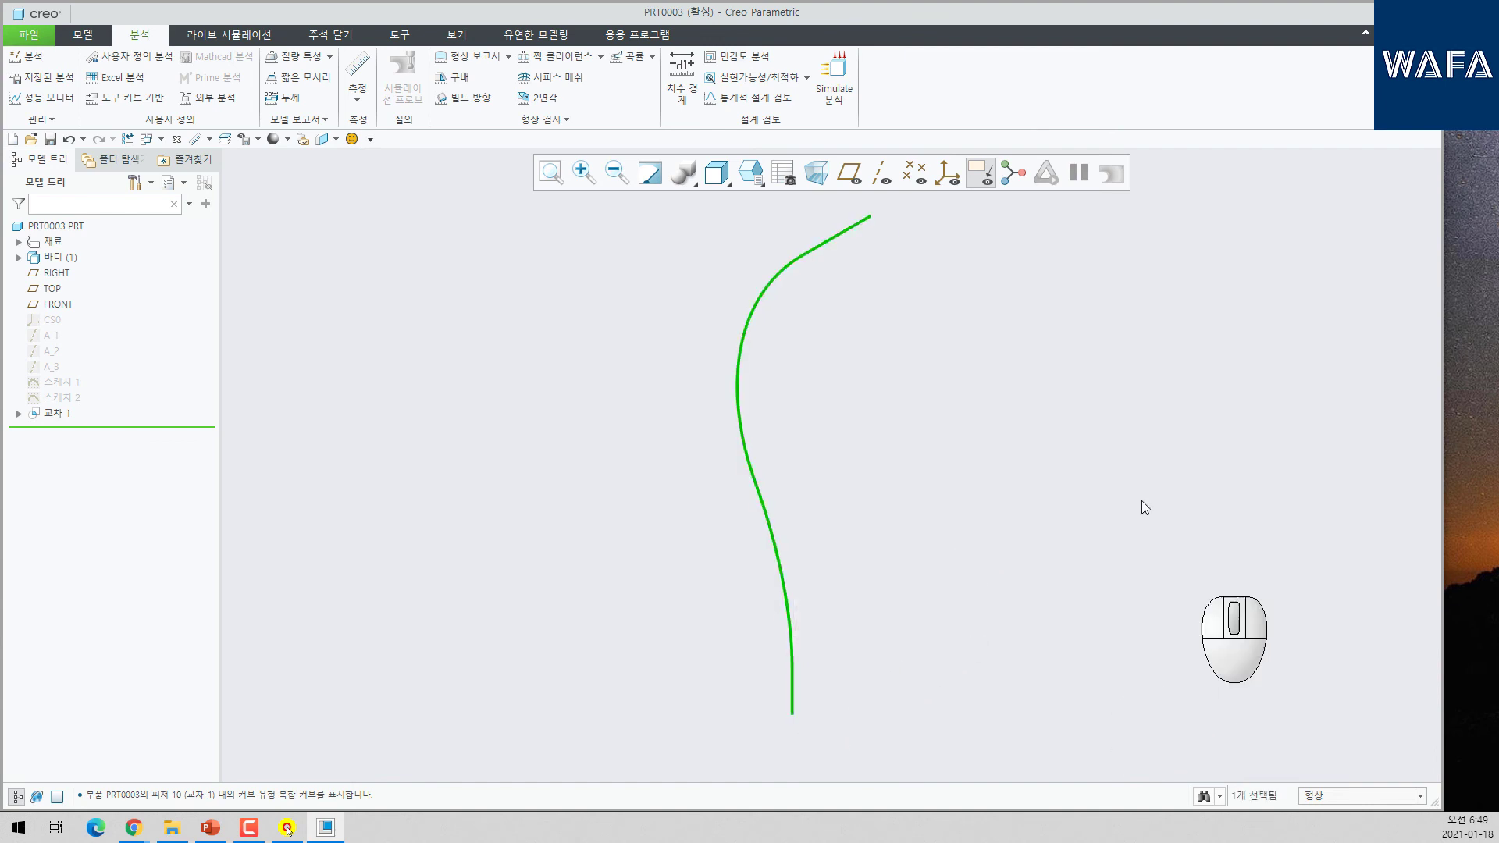
{"action": "left_click", "coordinate": [92, 36]}
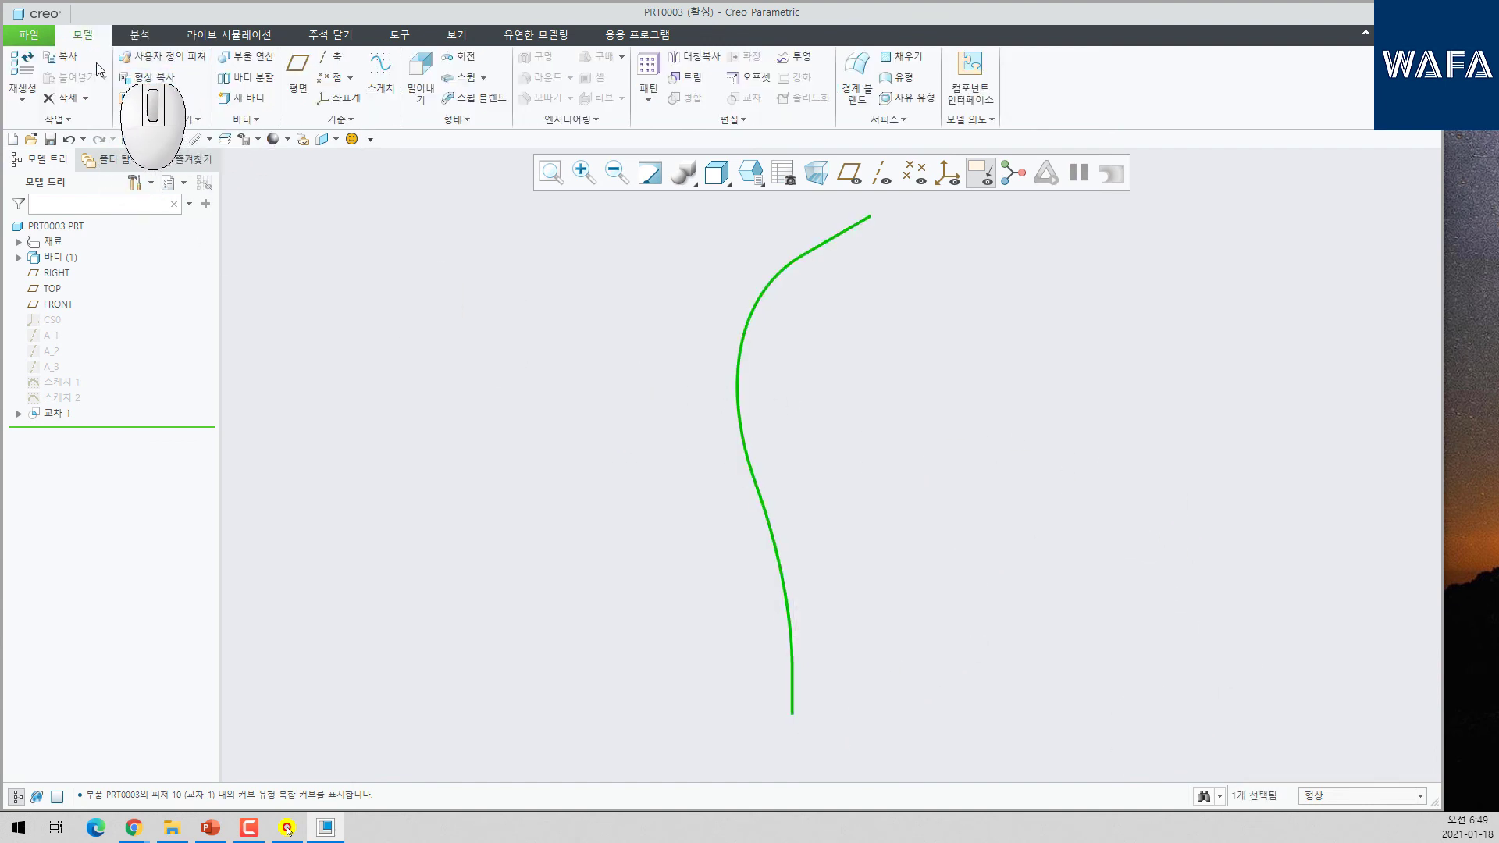
{"action": "left_click", "coordinate": [63, 56]}
{"action": "left_click", "coordinate": [72, 78]}
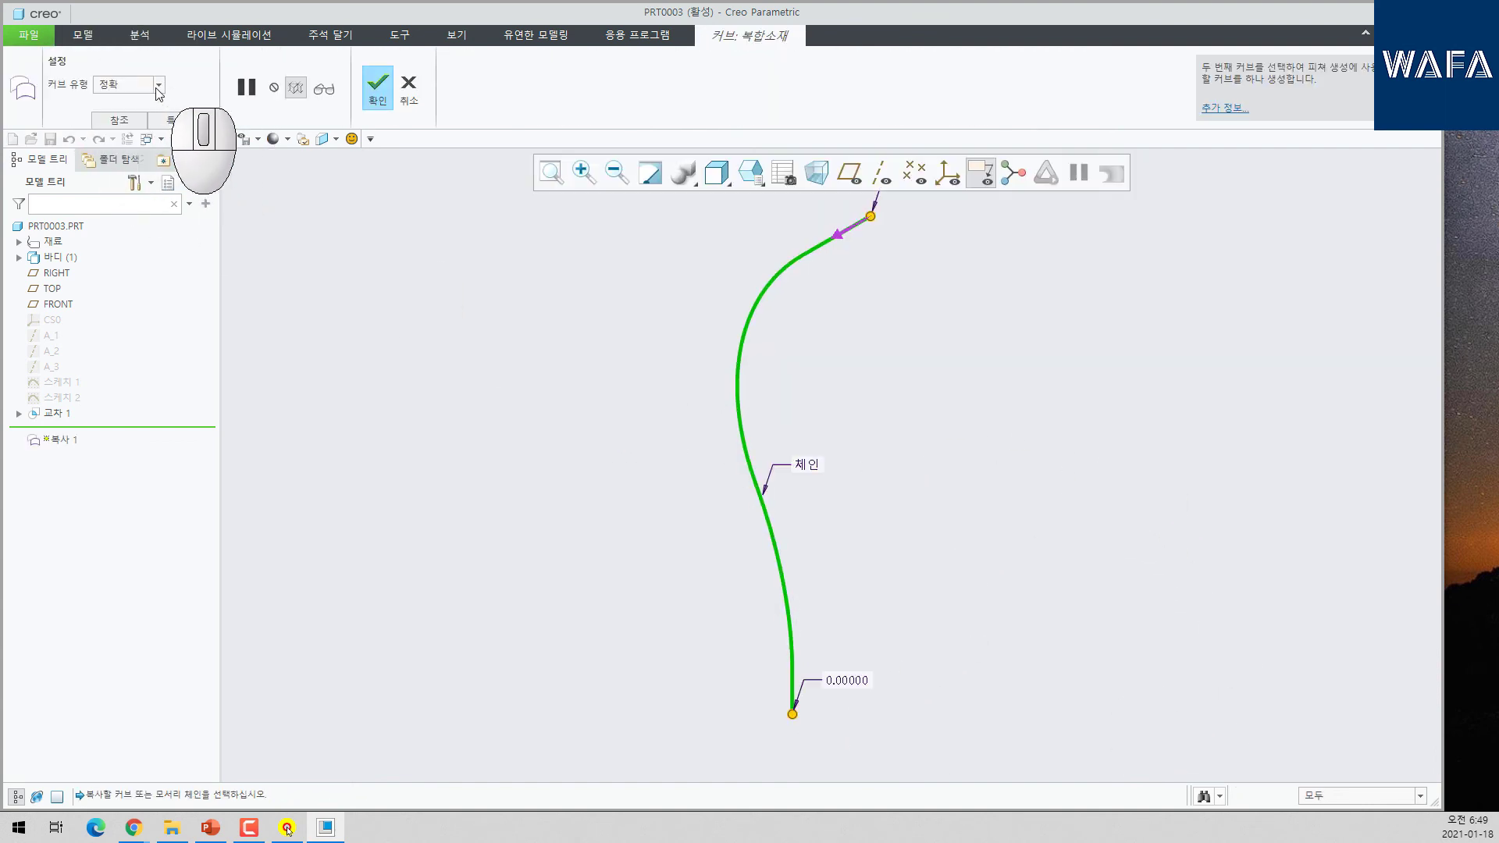
{"action": "left_click", "coordinate": [135, 104]}
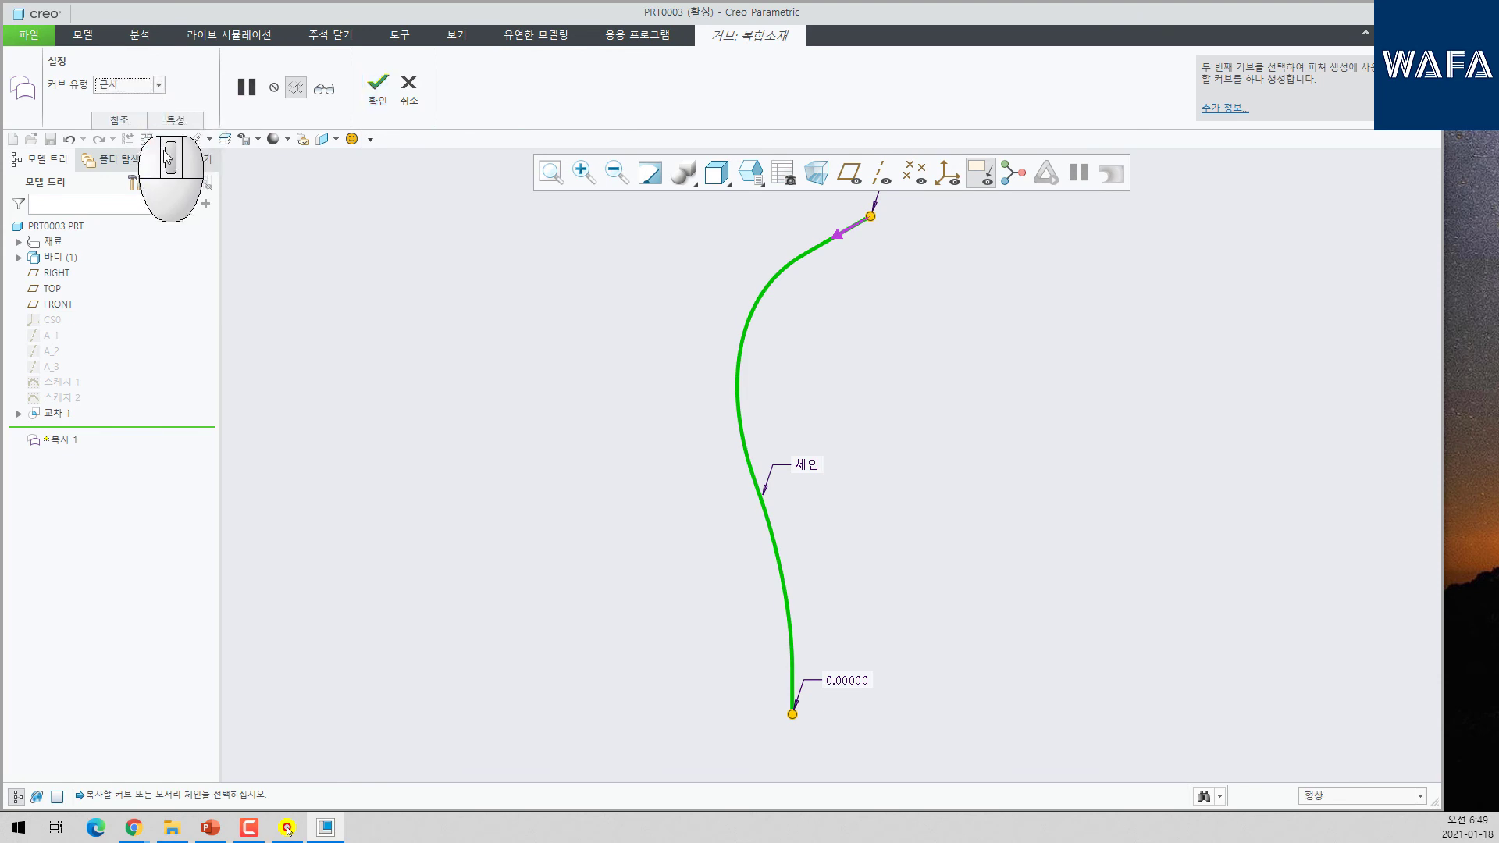
{"action": "left_click", "coordinate": [370, 91]}
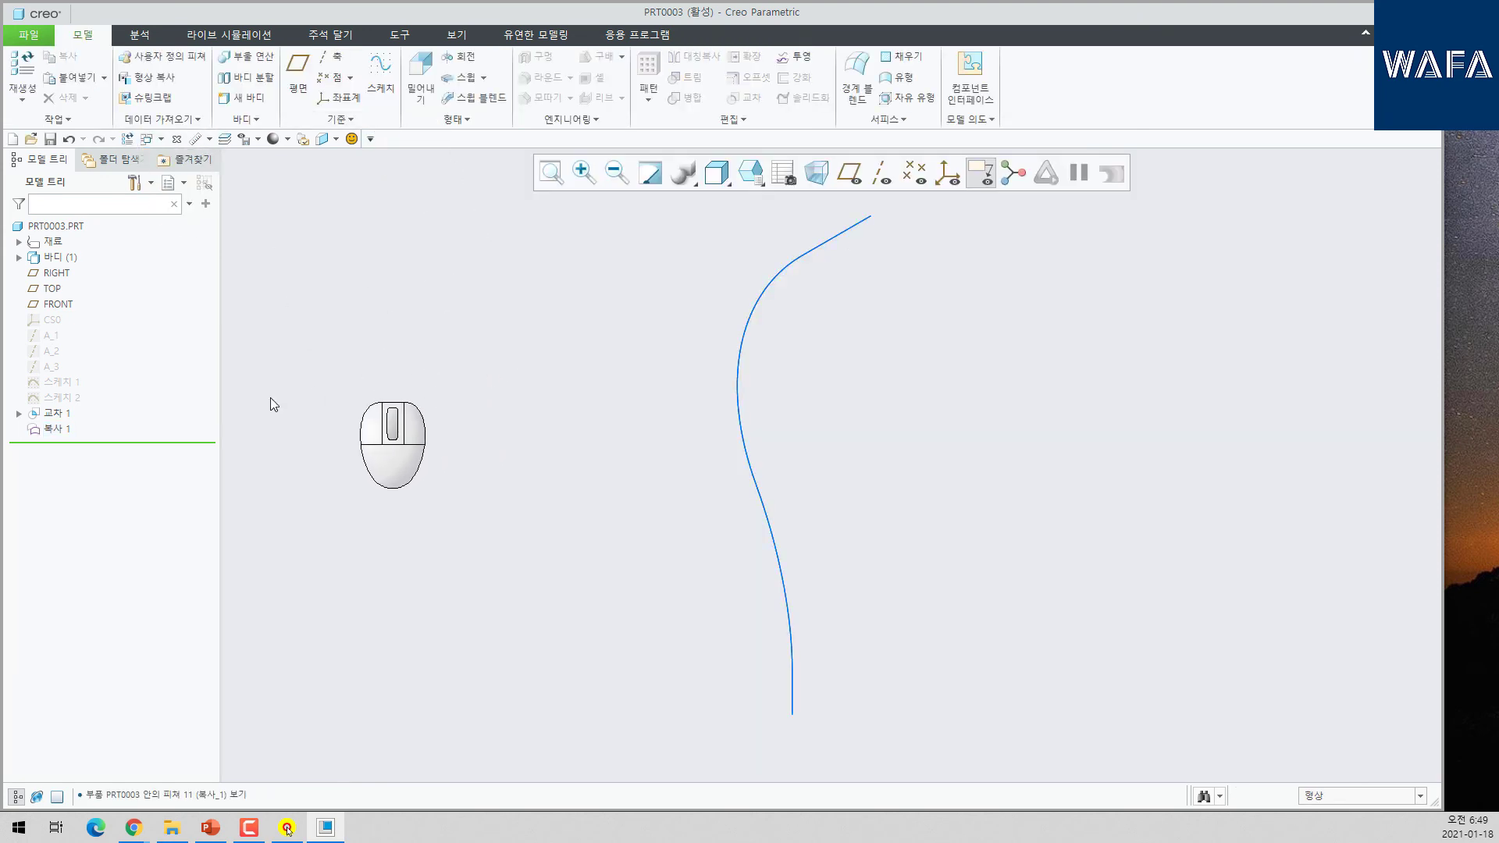
{"action": "left_click", "coordinate": [50, 419]}
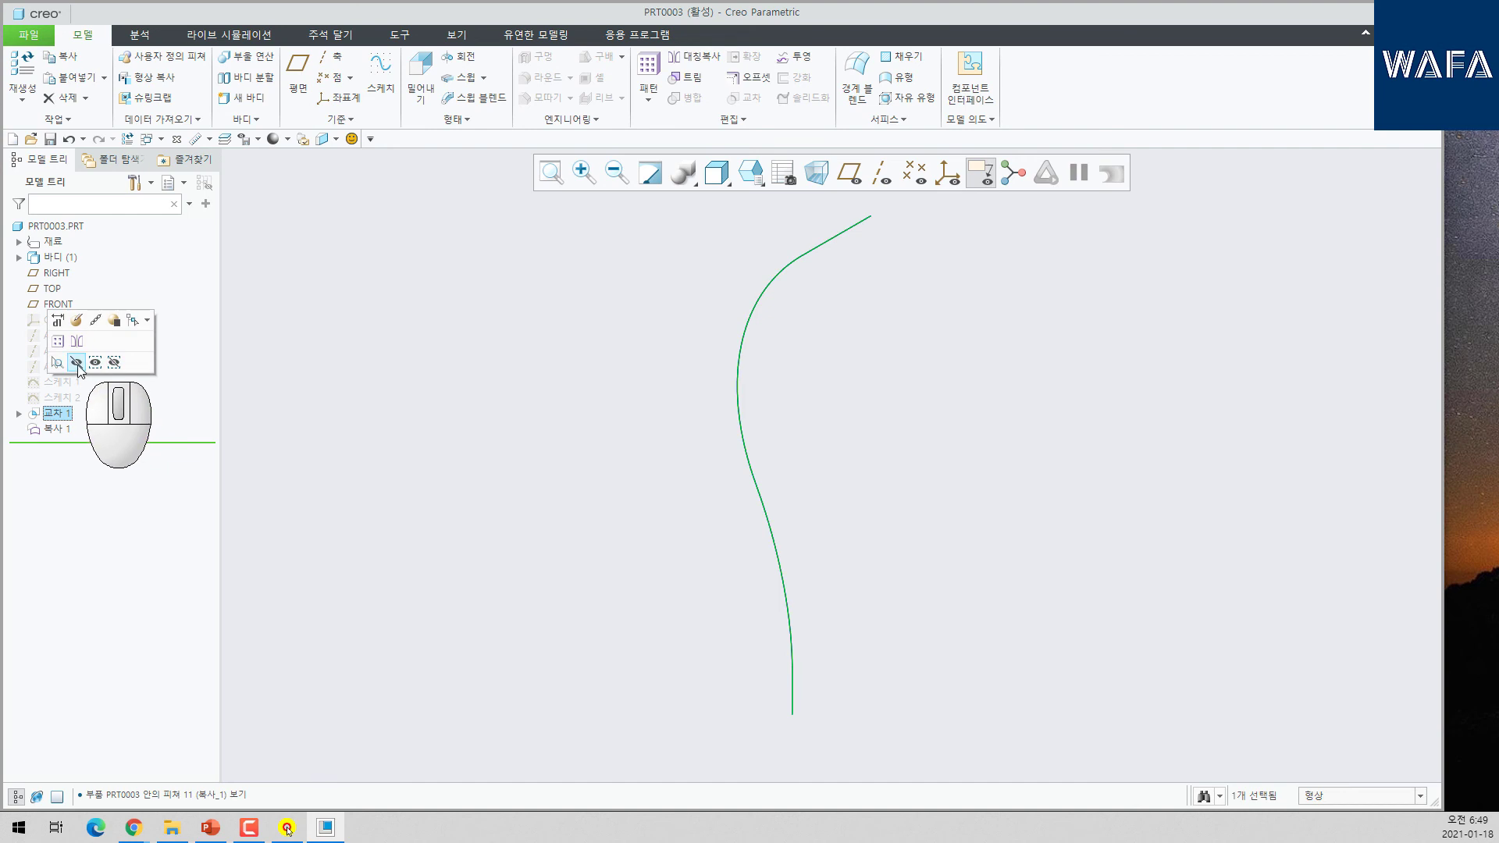
{"action": "left_click", "coordinate": [79, 364]}
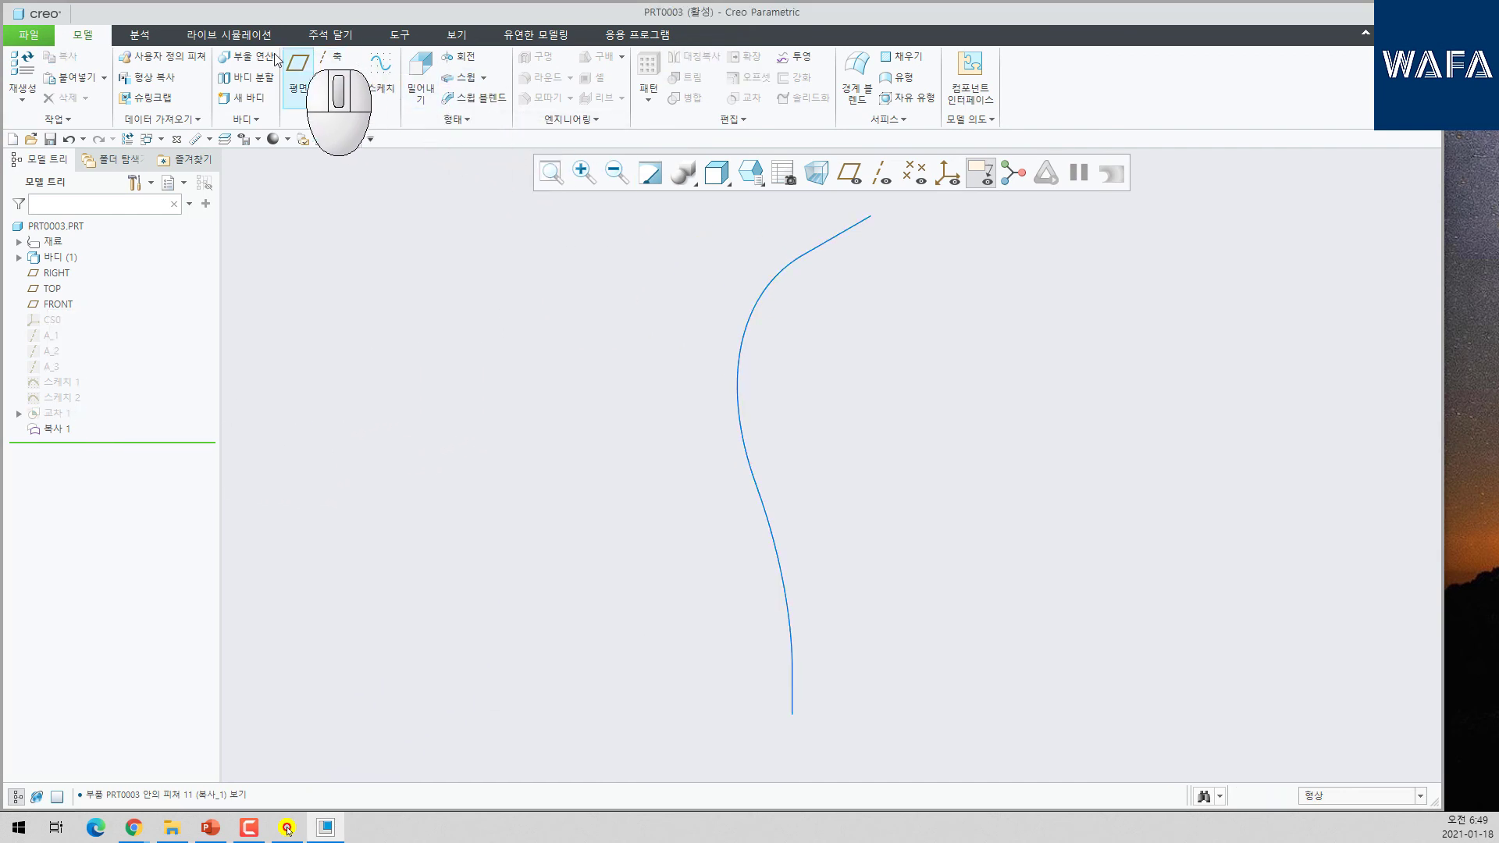
- Examine the curvature comb of the copied approximate curve around the transition between its arcs, and discard the analysis
{"action": "left_click", "coordinate": [140, 34]}
{"action": "left_click", "coordinate": [631, 57]}
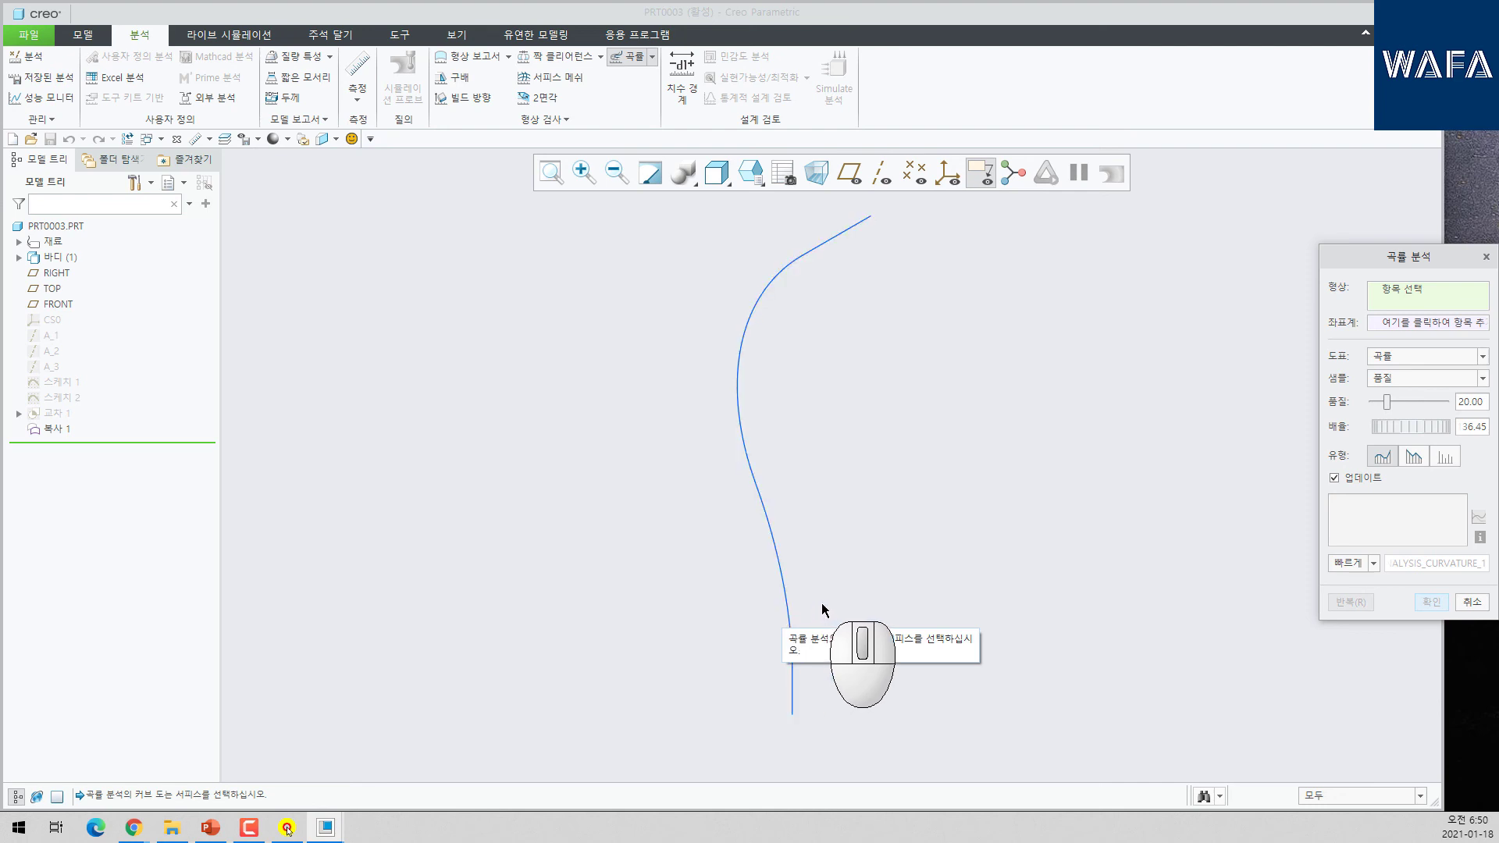
{"action": "left_click", "coordinate": [791, 617]}
{"action": "scroll", "coordinate": [757, 489], "scroll_direction": "down", "scroll_amount": 4}
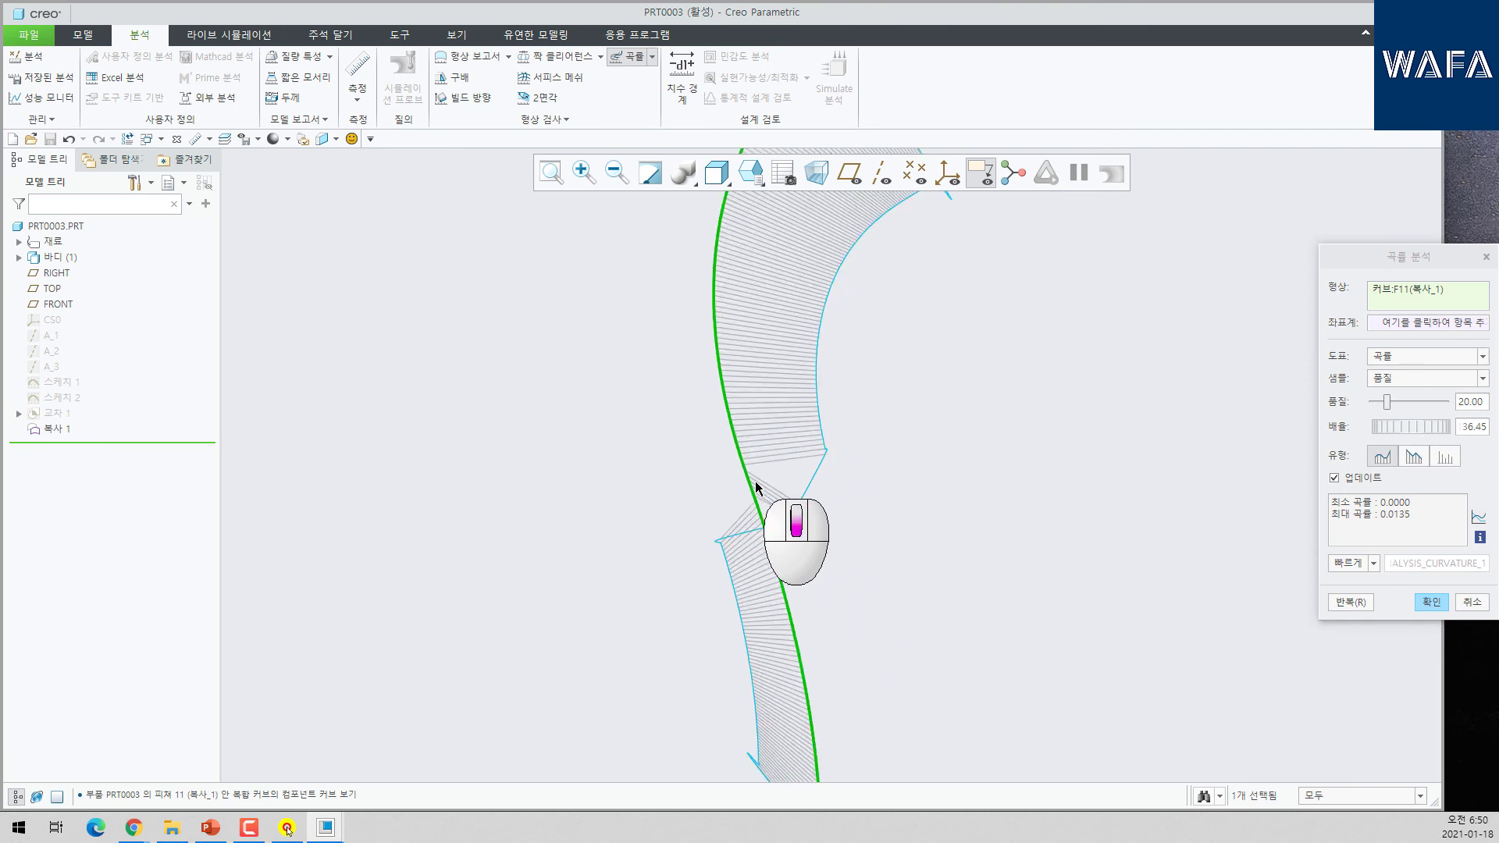
{"action": "middle_click_drag", "start_coordinate": [756, 489], "coordinate": [811, 457]}
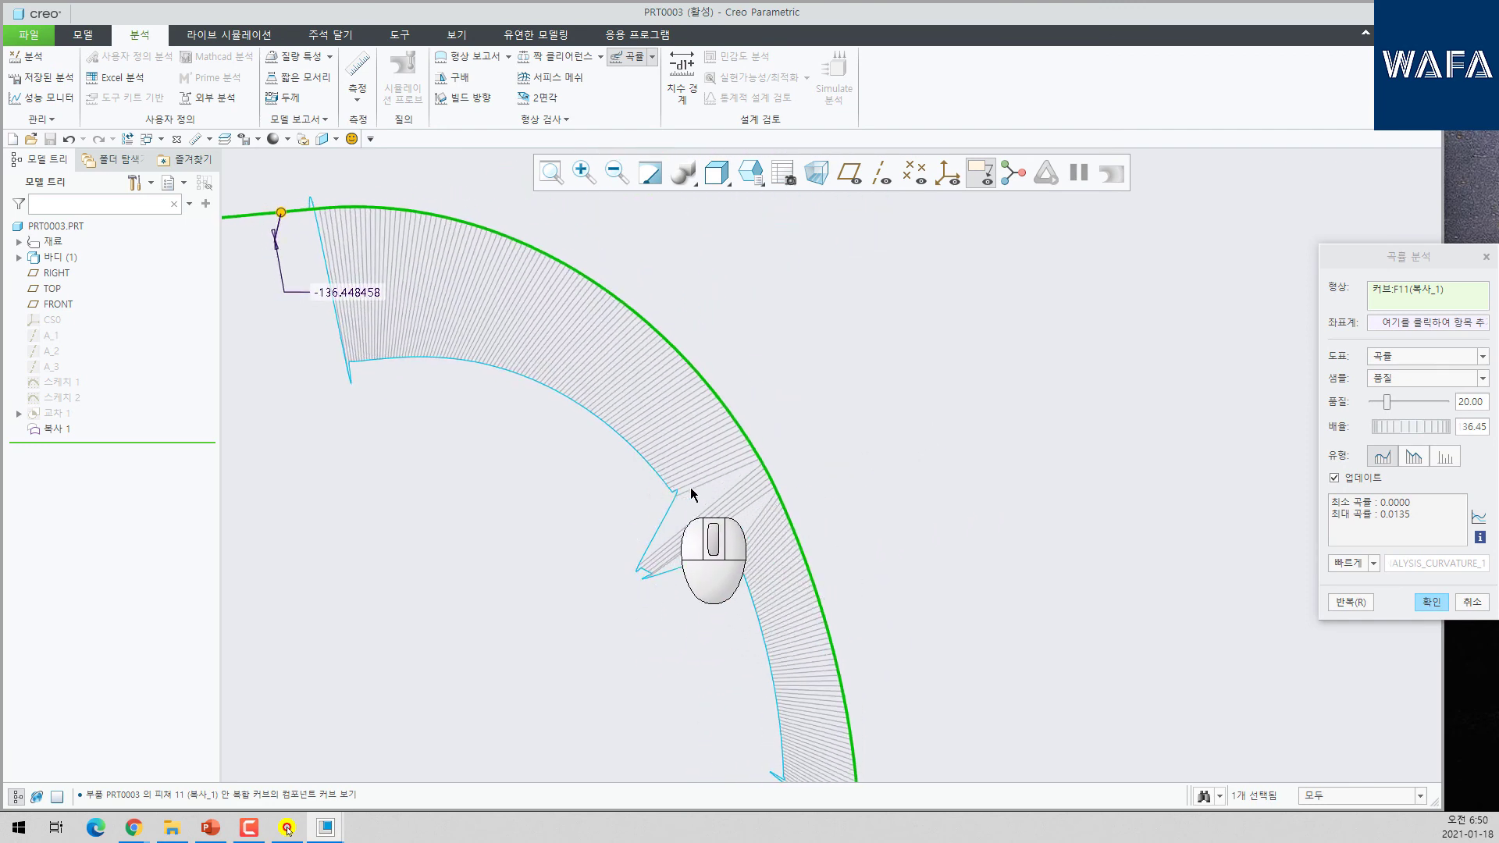
{"action": "middle_click_drag", "start_coordinate": [688, 504], "coordinate": [547, 539]}
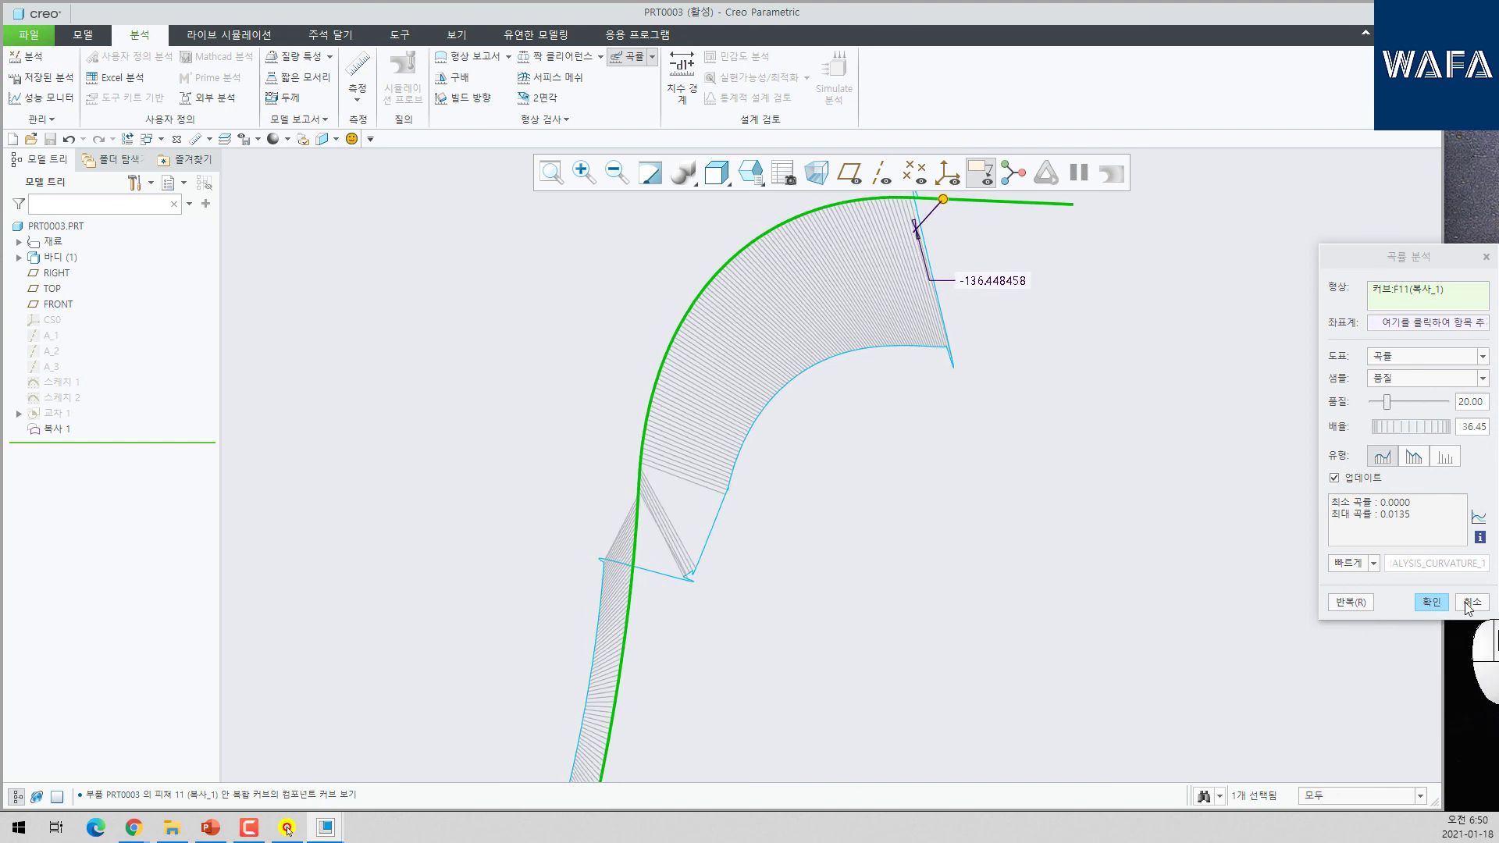
{"action": "left_click", "coordinate": [1468, 604]}
{"action": "middle_click_drag", "start_coordinate": [1179, 562], "coordinate": [1060, 539]}
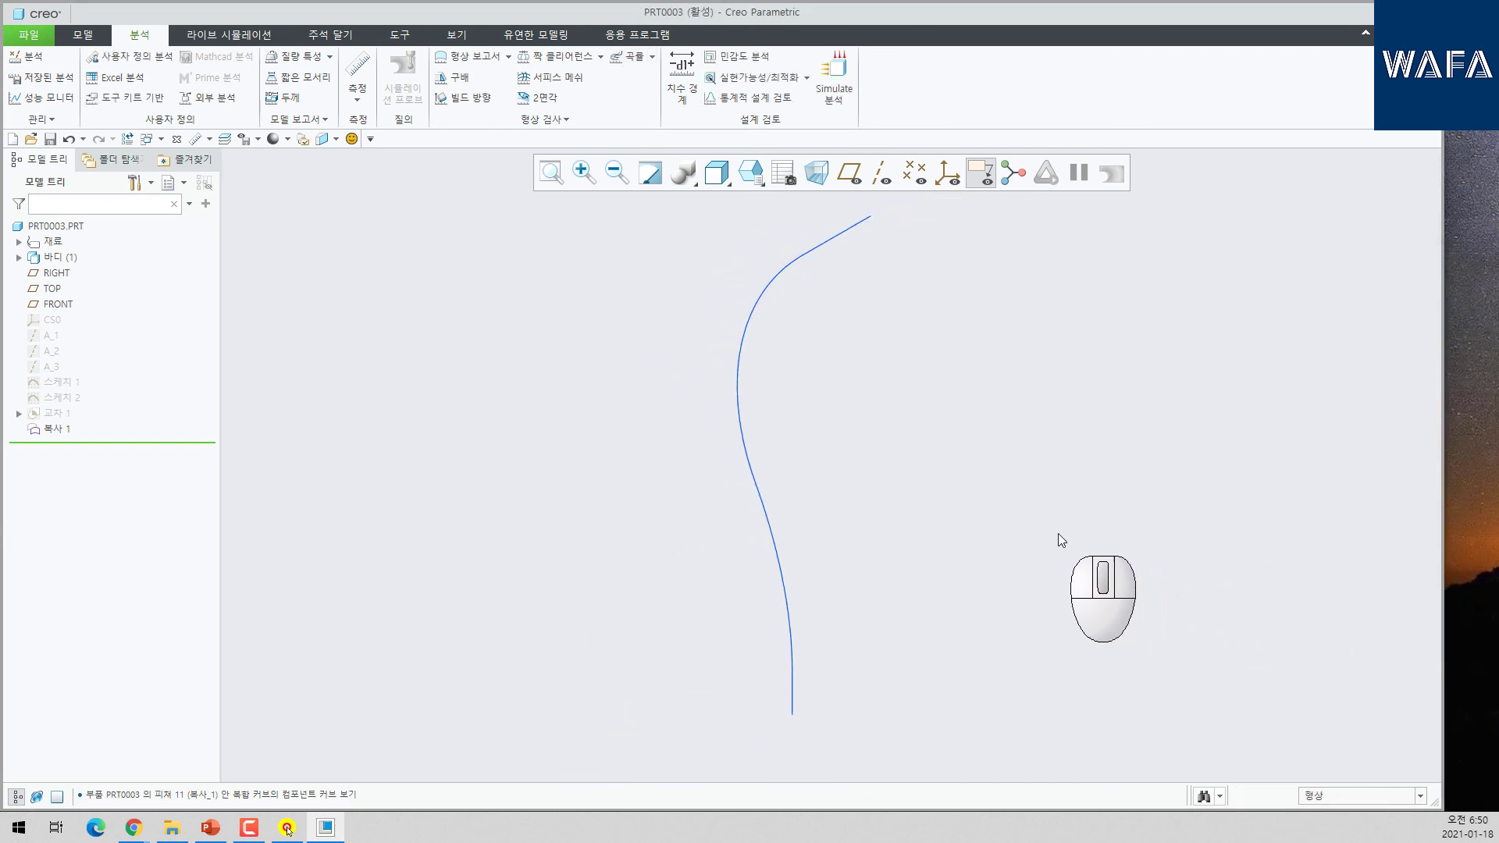
- Start a solid Sweep along the copied composite curve, with its start point at the lower end, and open the section sketch
{"action": "left_click", "coordinate": [84, 35]}
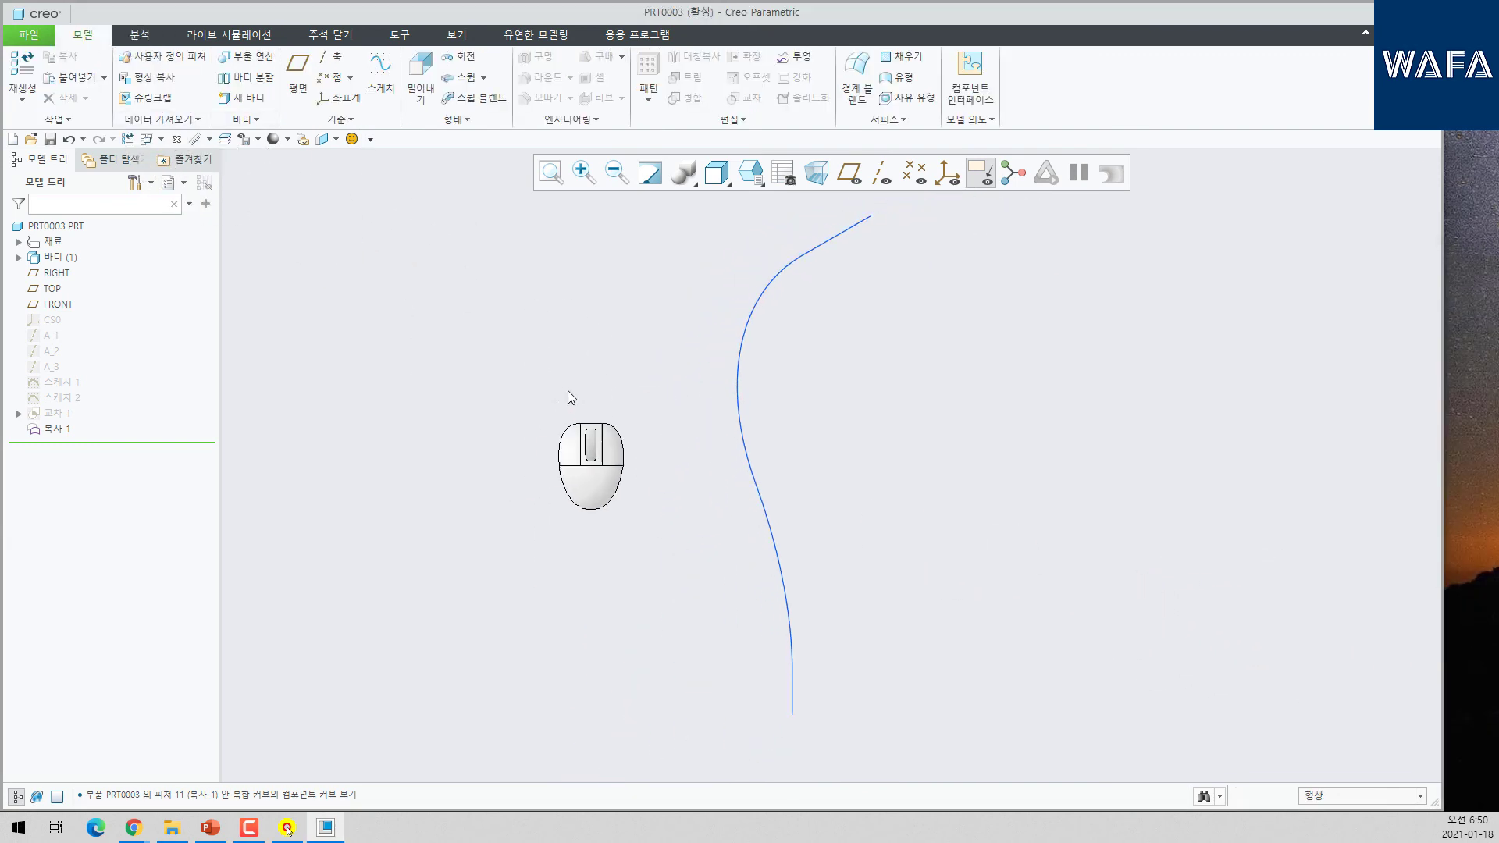
{"action": "left_click", "coordinate": [462, 77]}
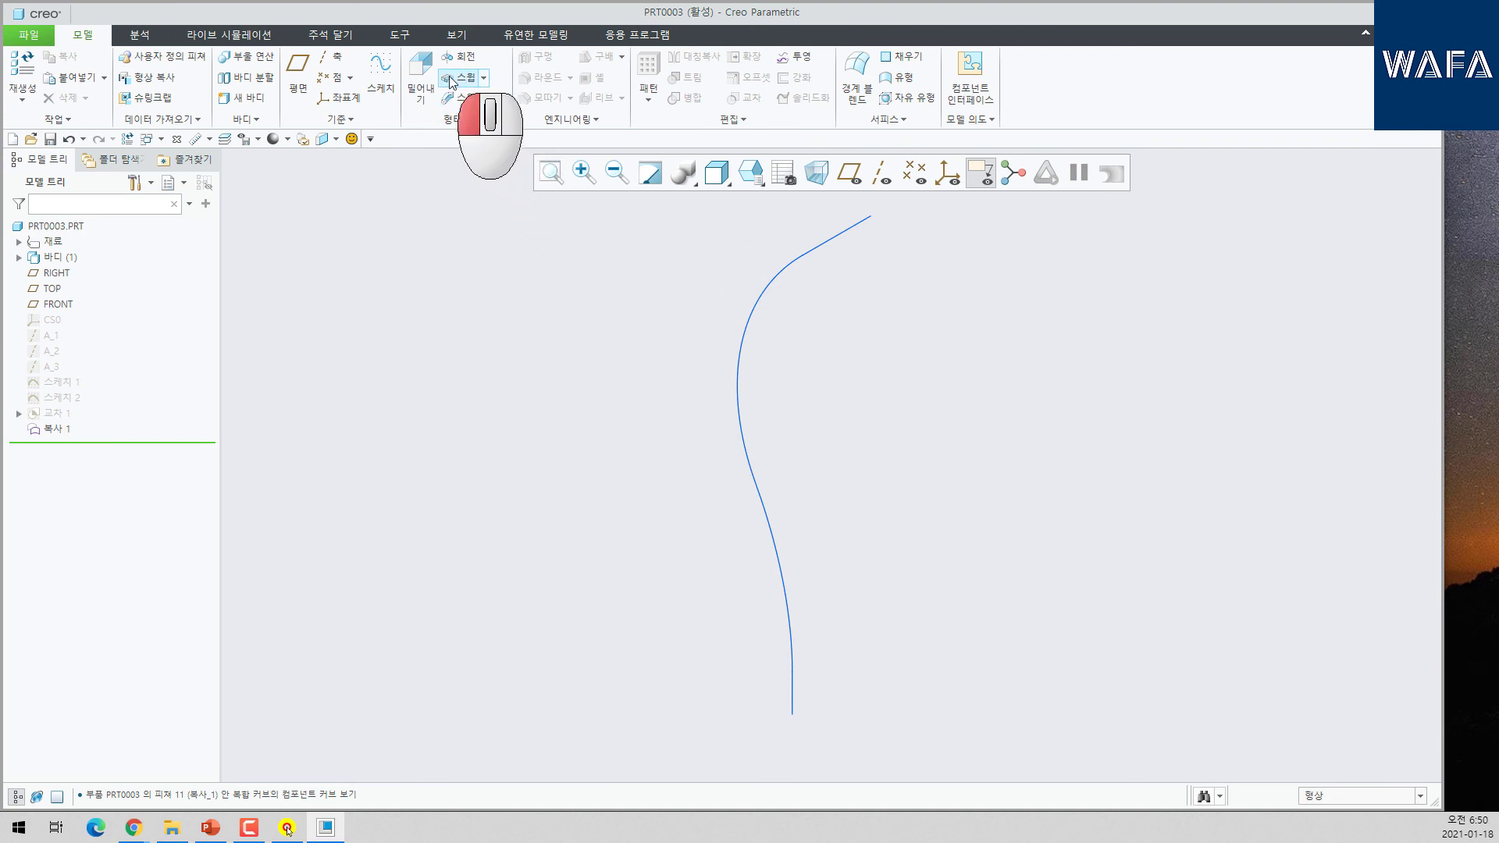
{"action": "left_click", "coordinate": [791, 693]}
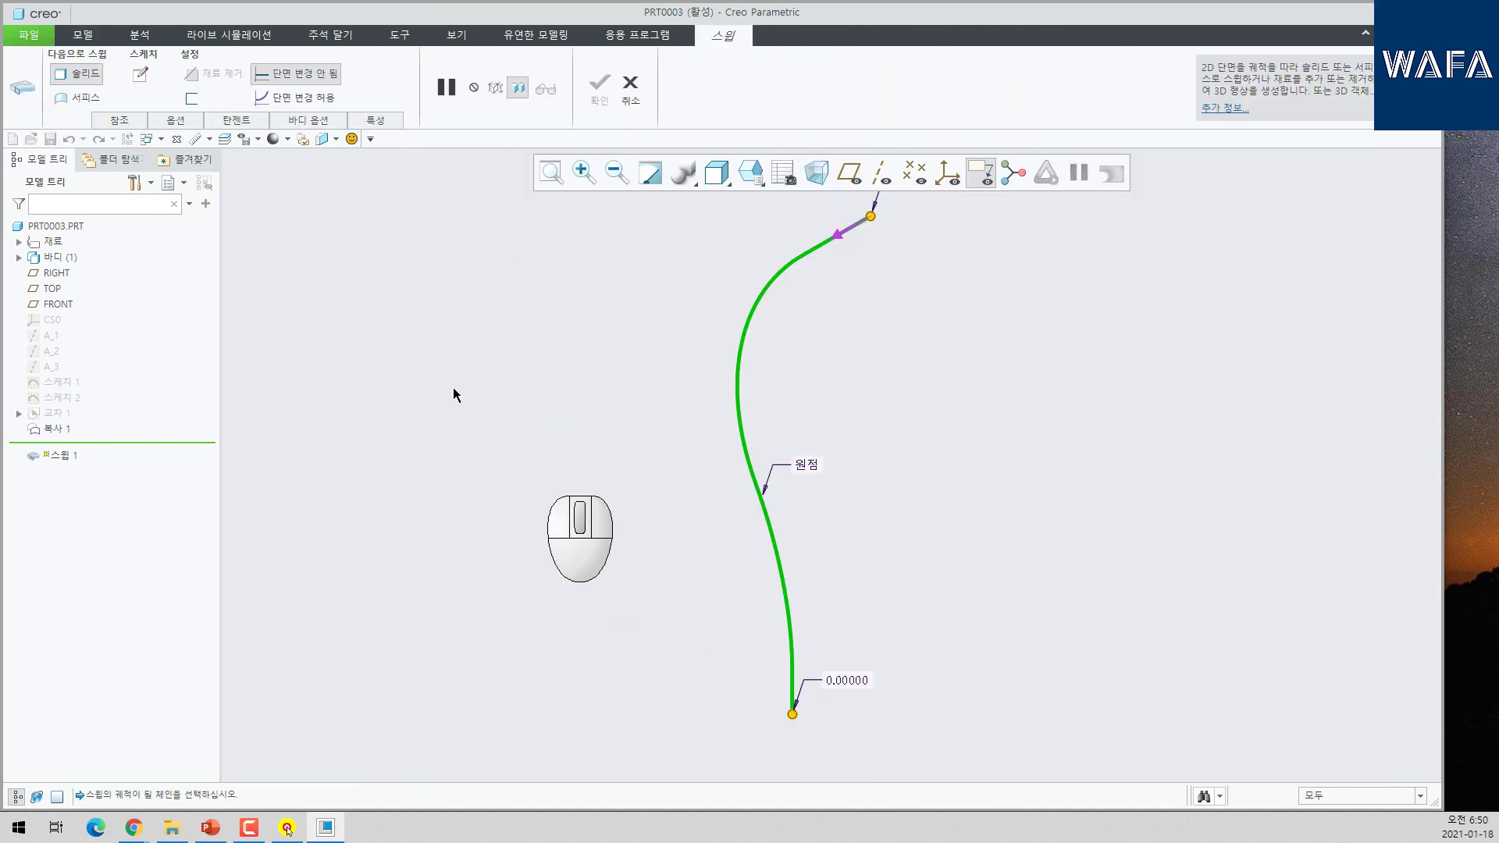
{"action": "left_click", "coordinate": [843, 234]}
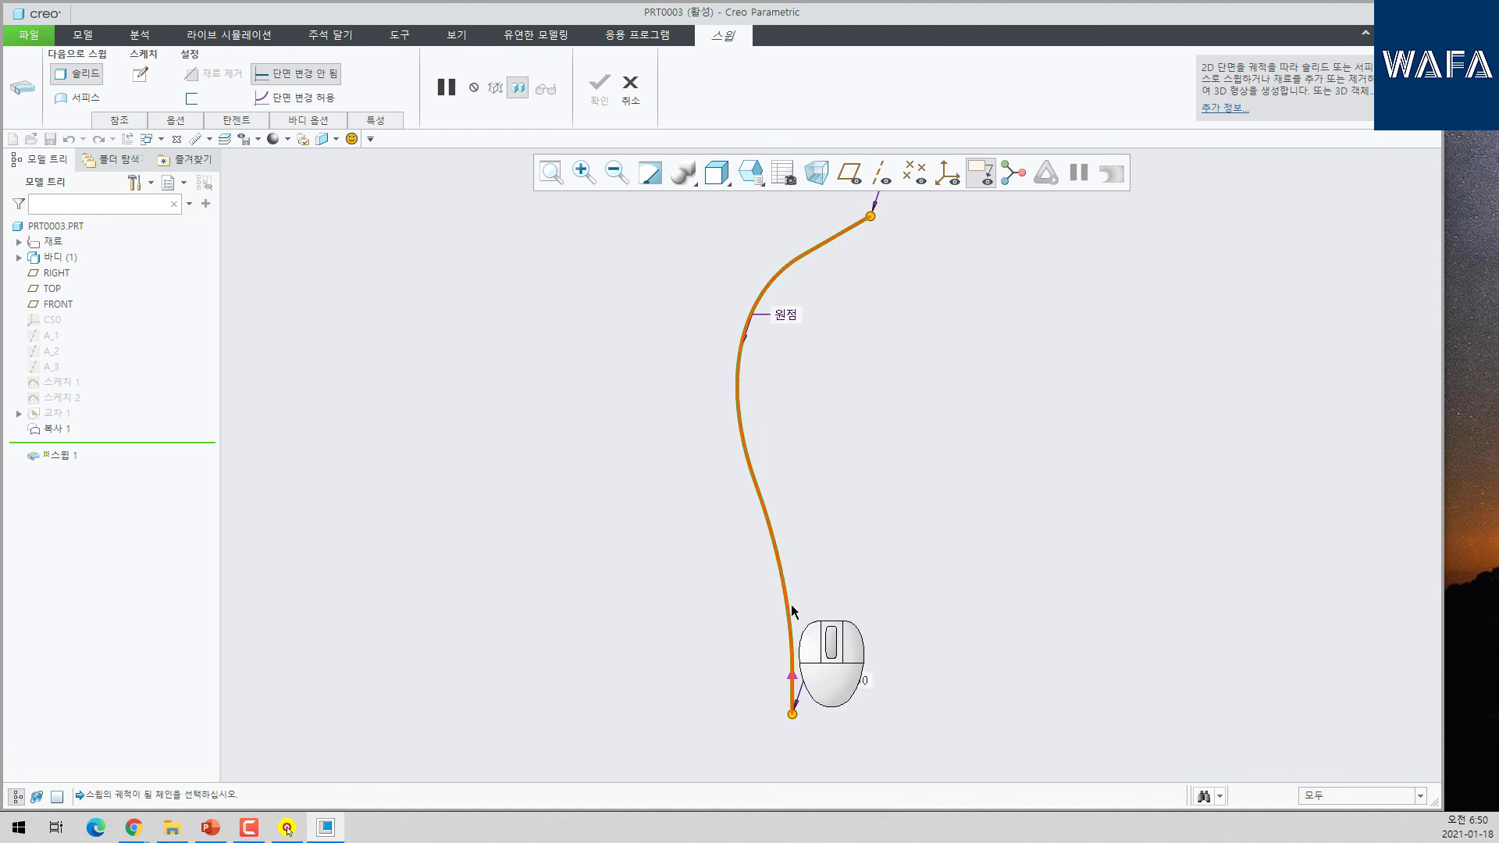
{"action": "left_click", "coordinate": [140, 74]}
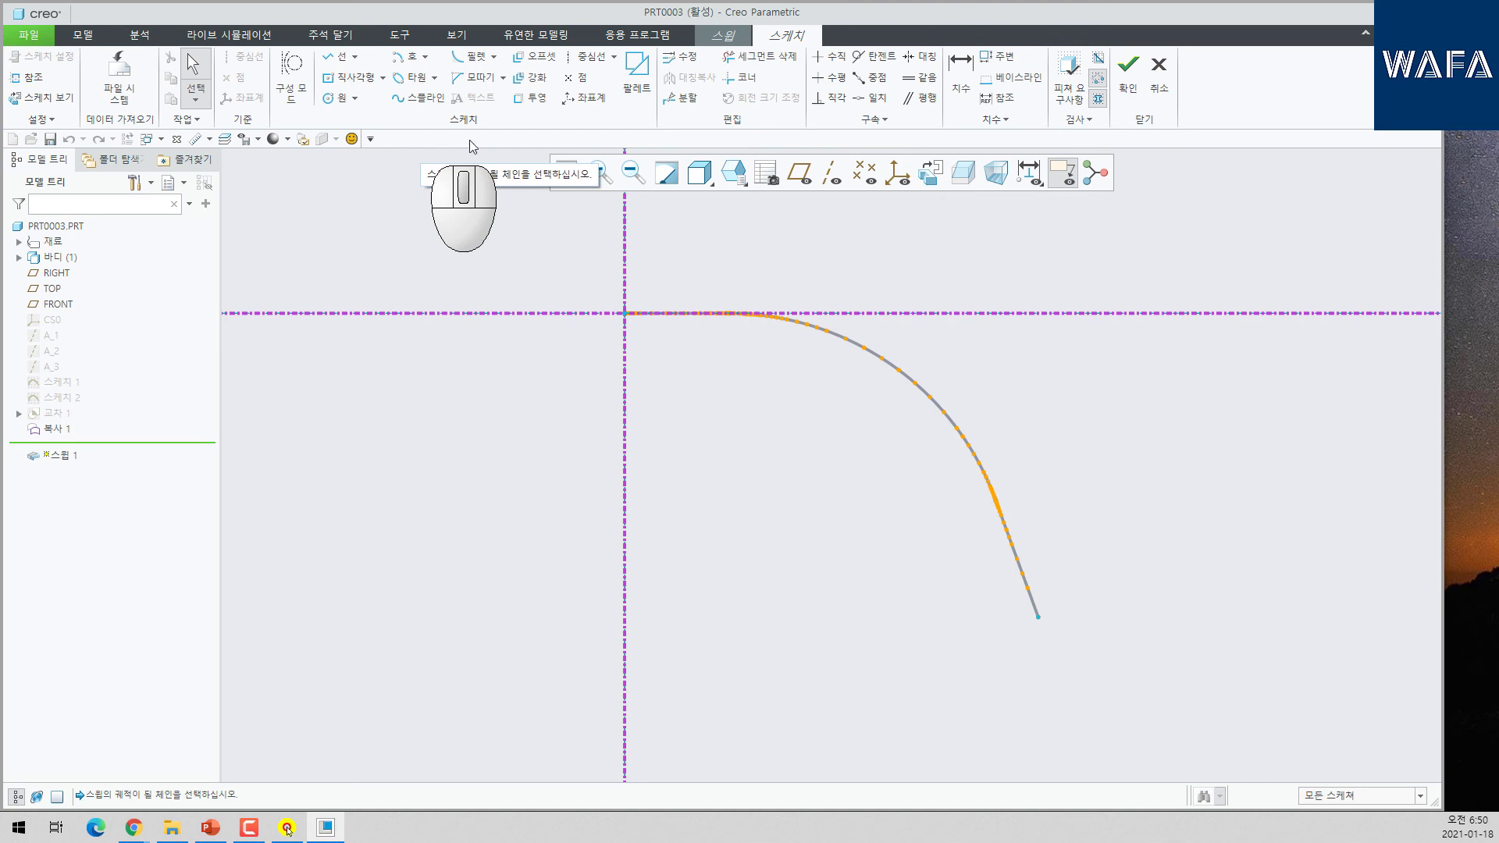
- Sketch two concentric circles about 41 mm and 23 mm in diameter, centred on the trajectory's start point
{"action": "left_click", "coordinate": [337, 97]}
{"action": "left_click", "coordinate": [624, 313]}
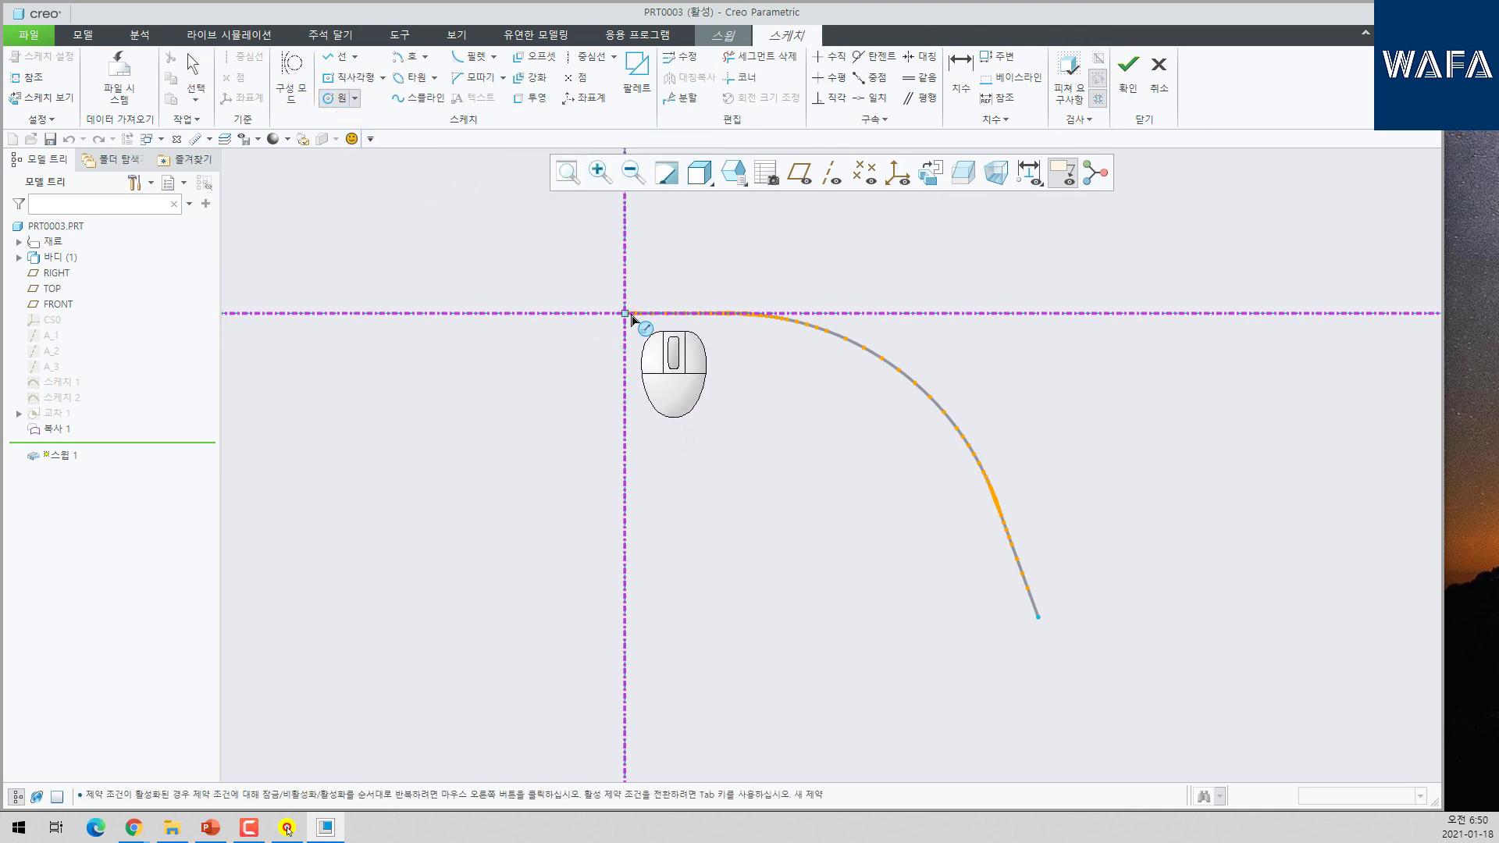
{"action": "left_click", "coordinate": [652, 366]}
{"action": "left_click", "coordinate": [625, 312]}
{"action": "middle_click", "coordinate": [635, 350]}
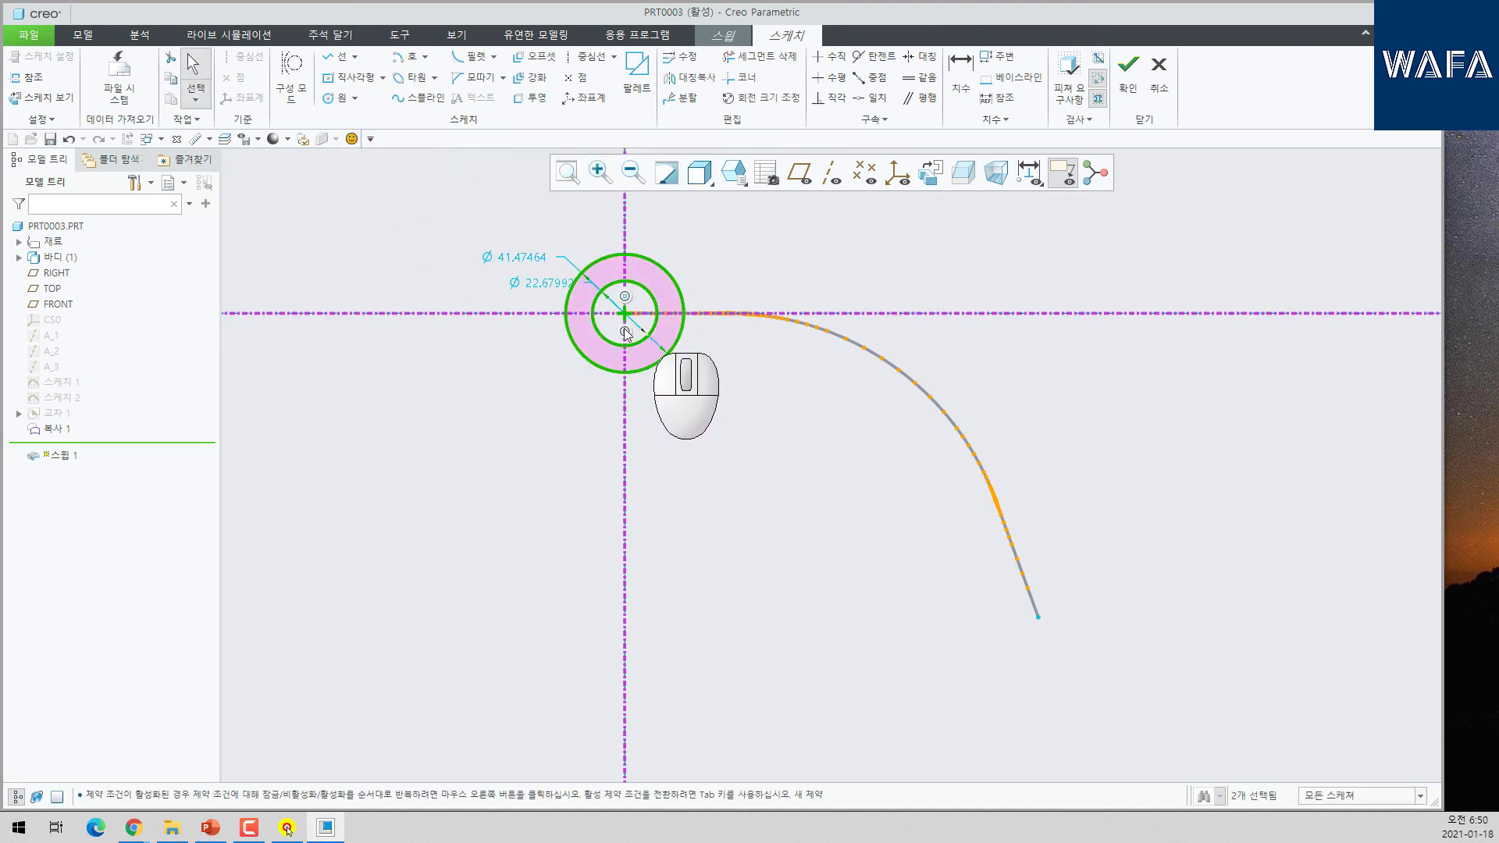
- Set the inner circle's diameter to 40 and the outer circle's to 50, and complete the sweep as a hollow pipe
{"action": "double_click", "coordinate": [558, 291]}
{"action": "type", "text": "40"}
{"action": "key", "text": "Return"}
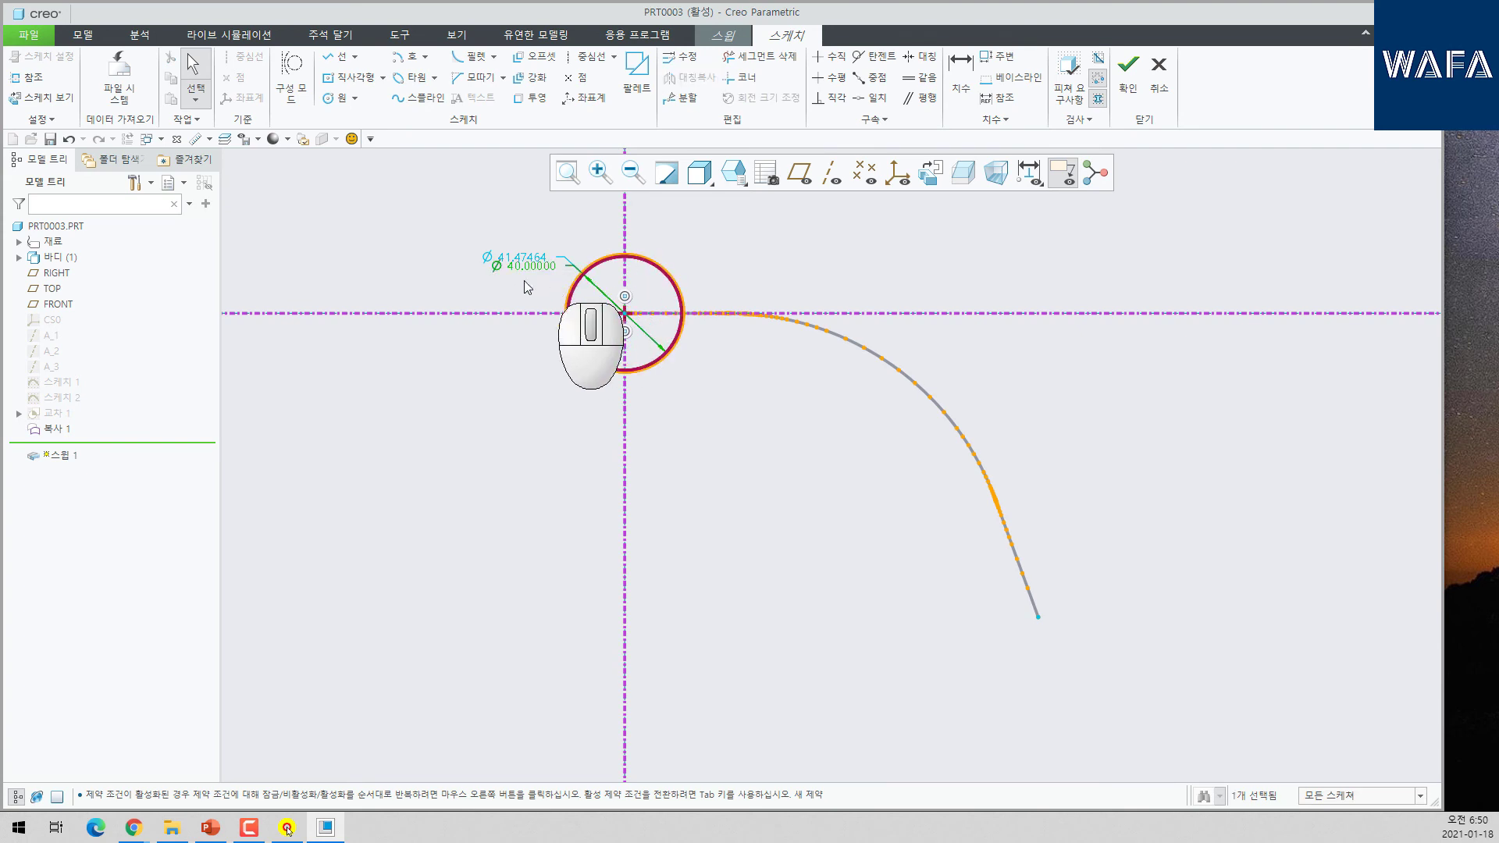
{"action": "double_click", "coordinate": [528, 261]}
{"action": "type", "text": "5"}
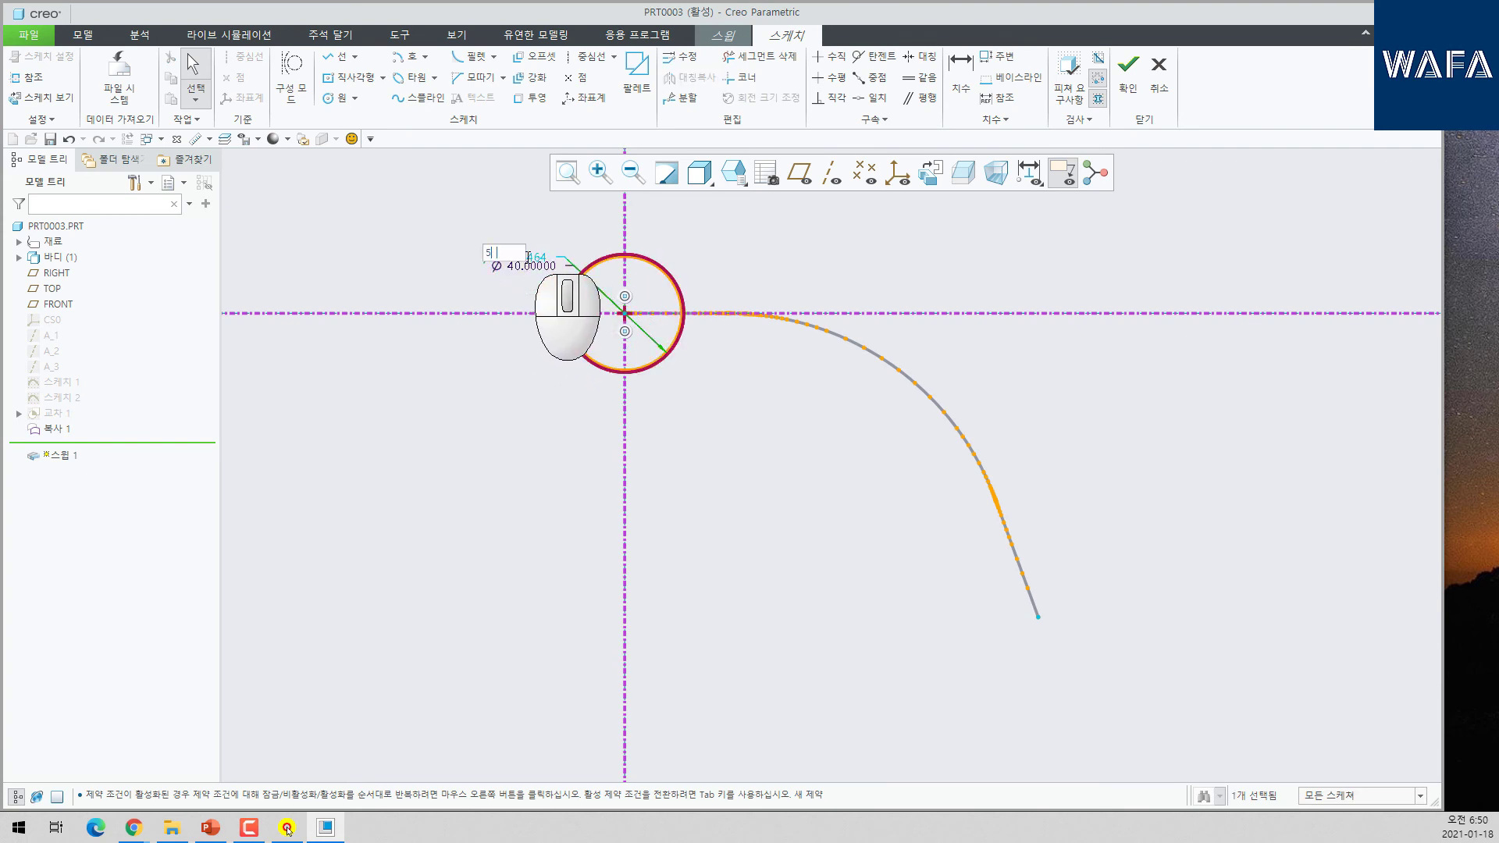
{"action": "type", "text": "0"}
{"action": "key", "text": "Return"}
{"action": "left_click", "coordinate": [1128, 71]}
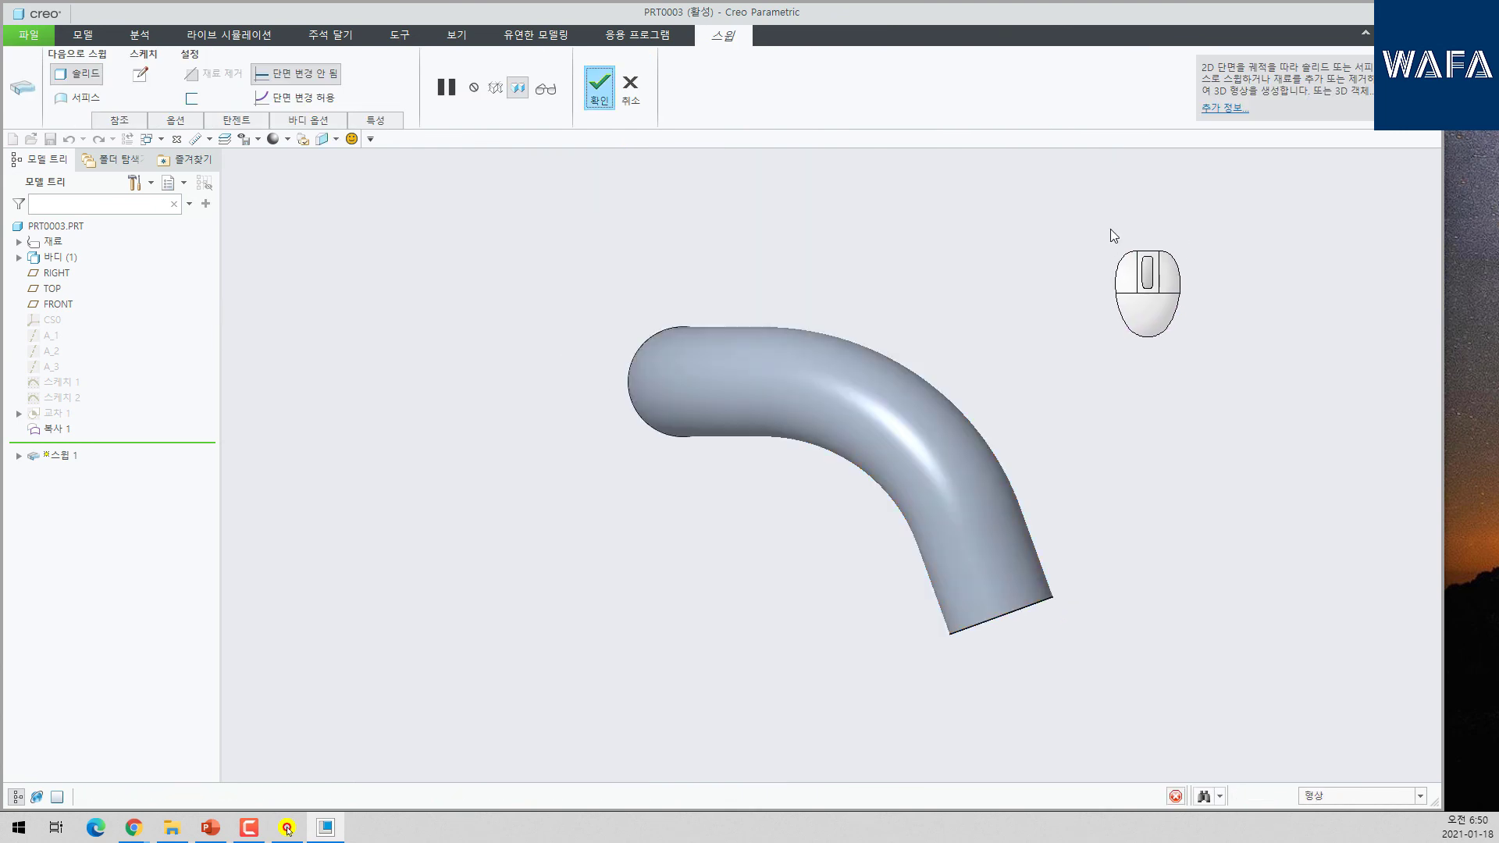
{"action": "middle_click", "coordinate": [1111, 230]}
{"action": "middle_click_drag", "start_coordinate": [1104, 231], "coordinate": [754, 375]}
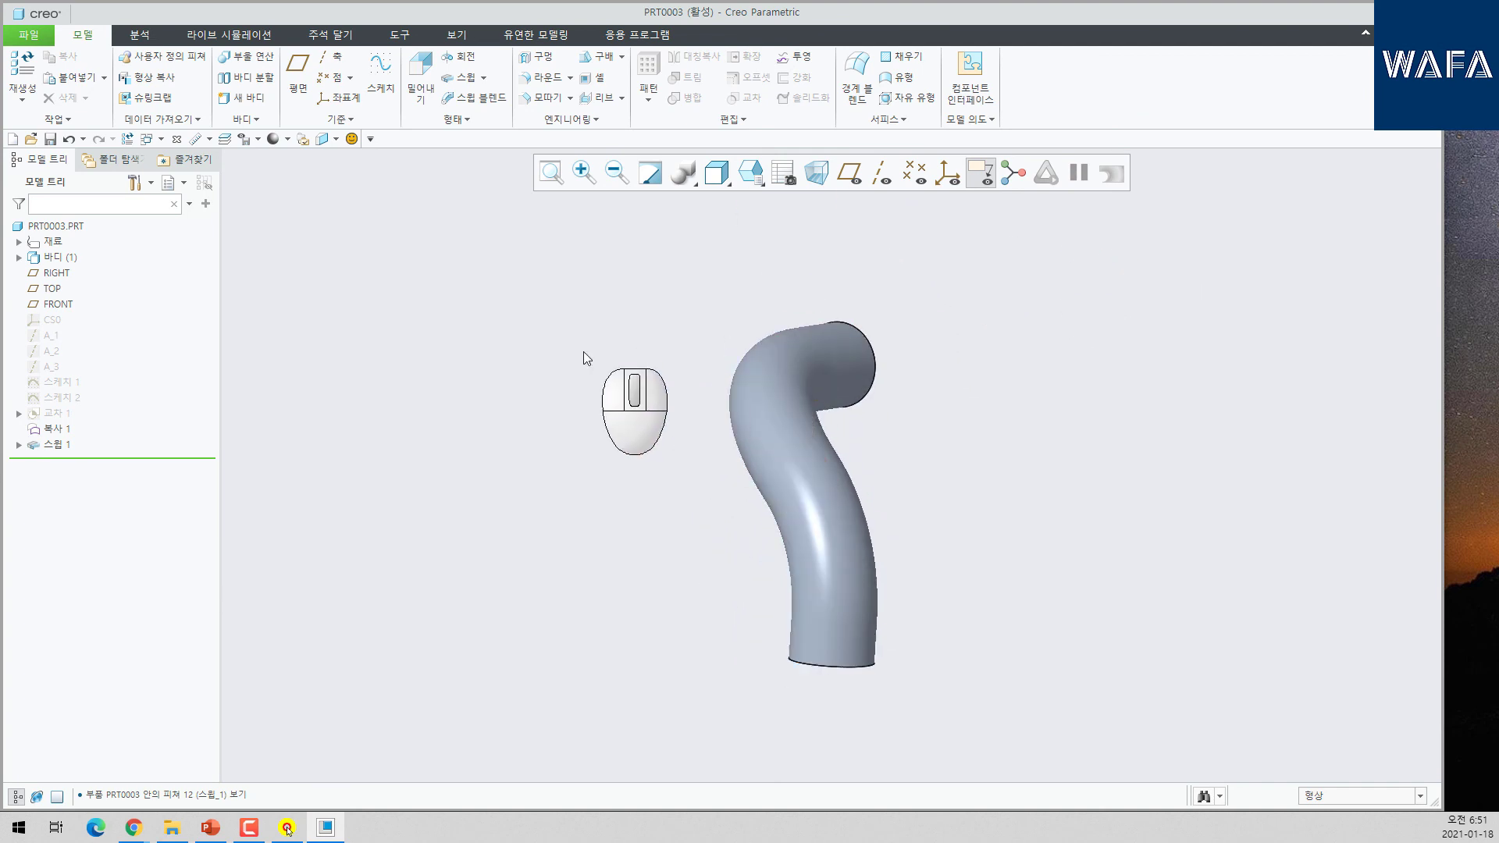
- Start an Extrude sketched on the TOP plane and add horizontal and vertical centrelines through the pipe end's centre
{"action": "left_click", "coordinate": [420, 69]}
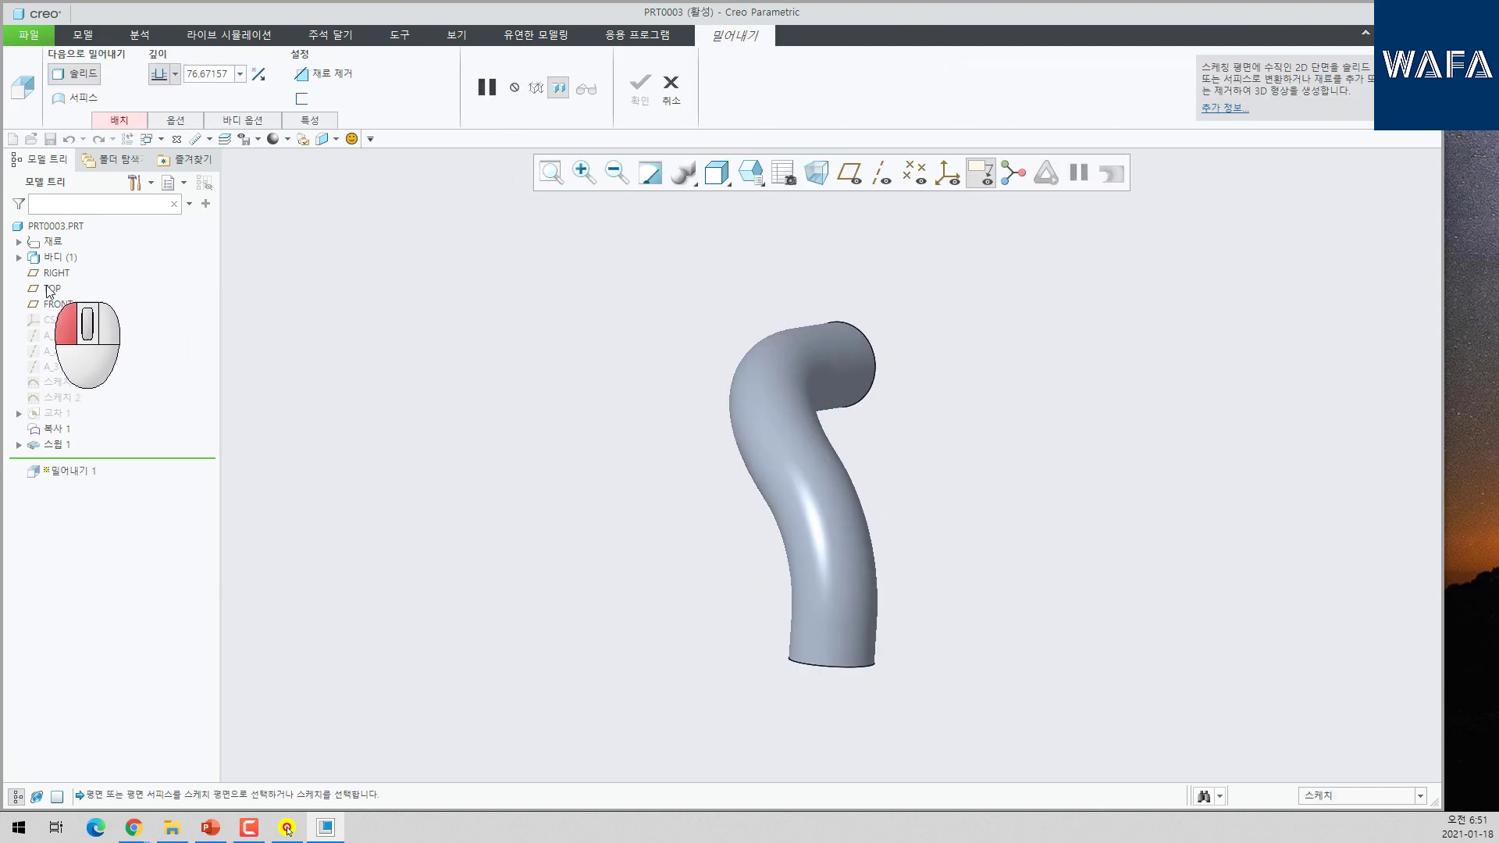
{"action": "left_click", "coordinate": [49, 290]}
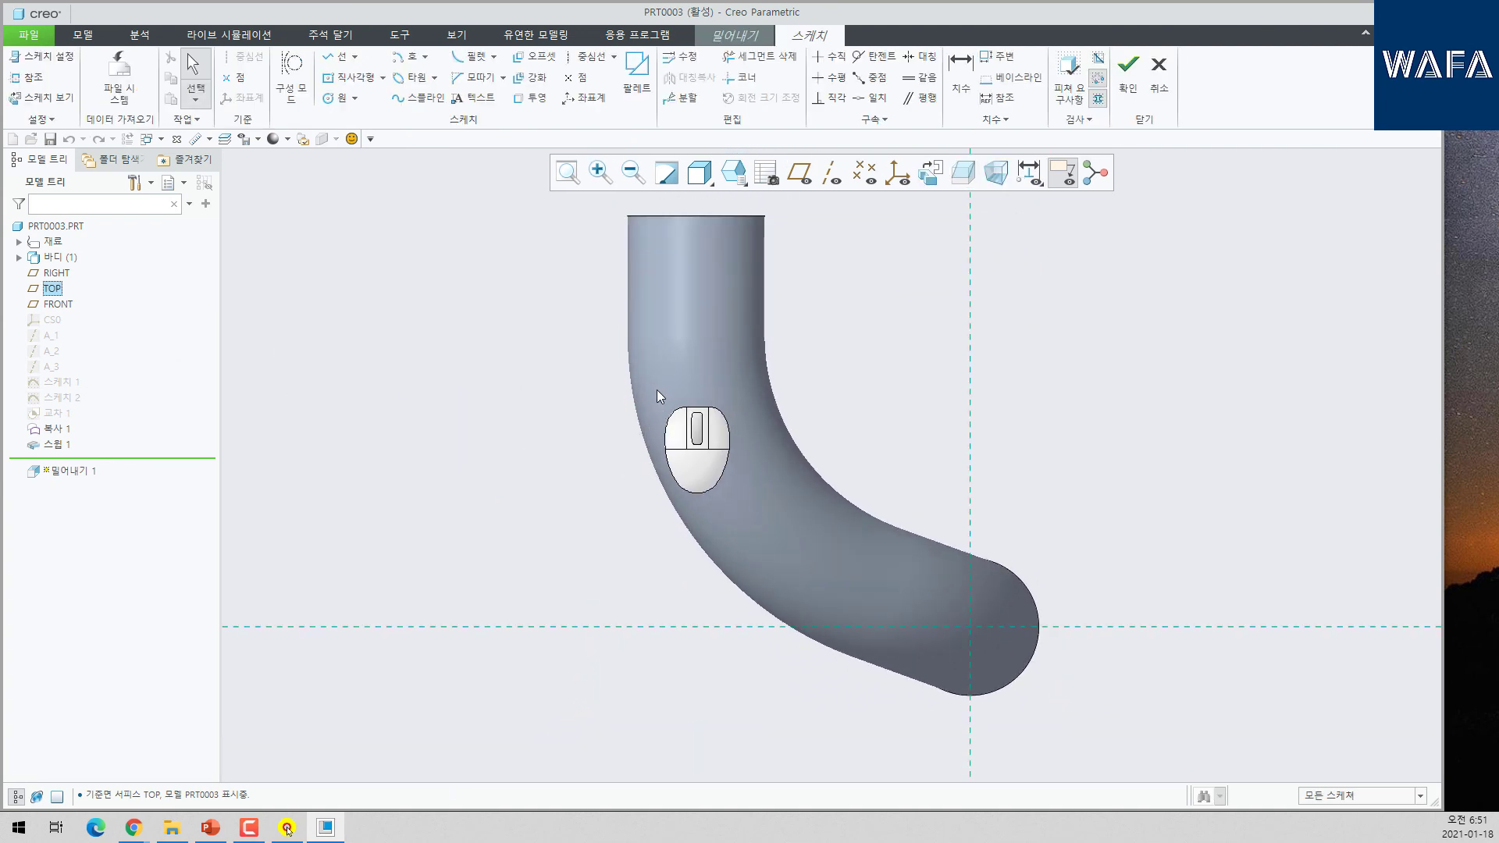
{"action": "scroll", "coordinate": [658, 388], "scroll_direction": "up", "scroll_amount": 2}
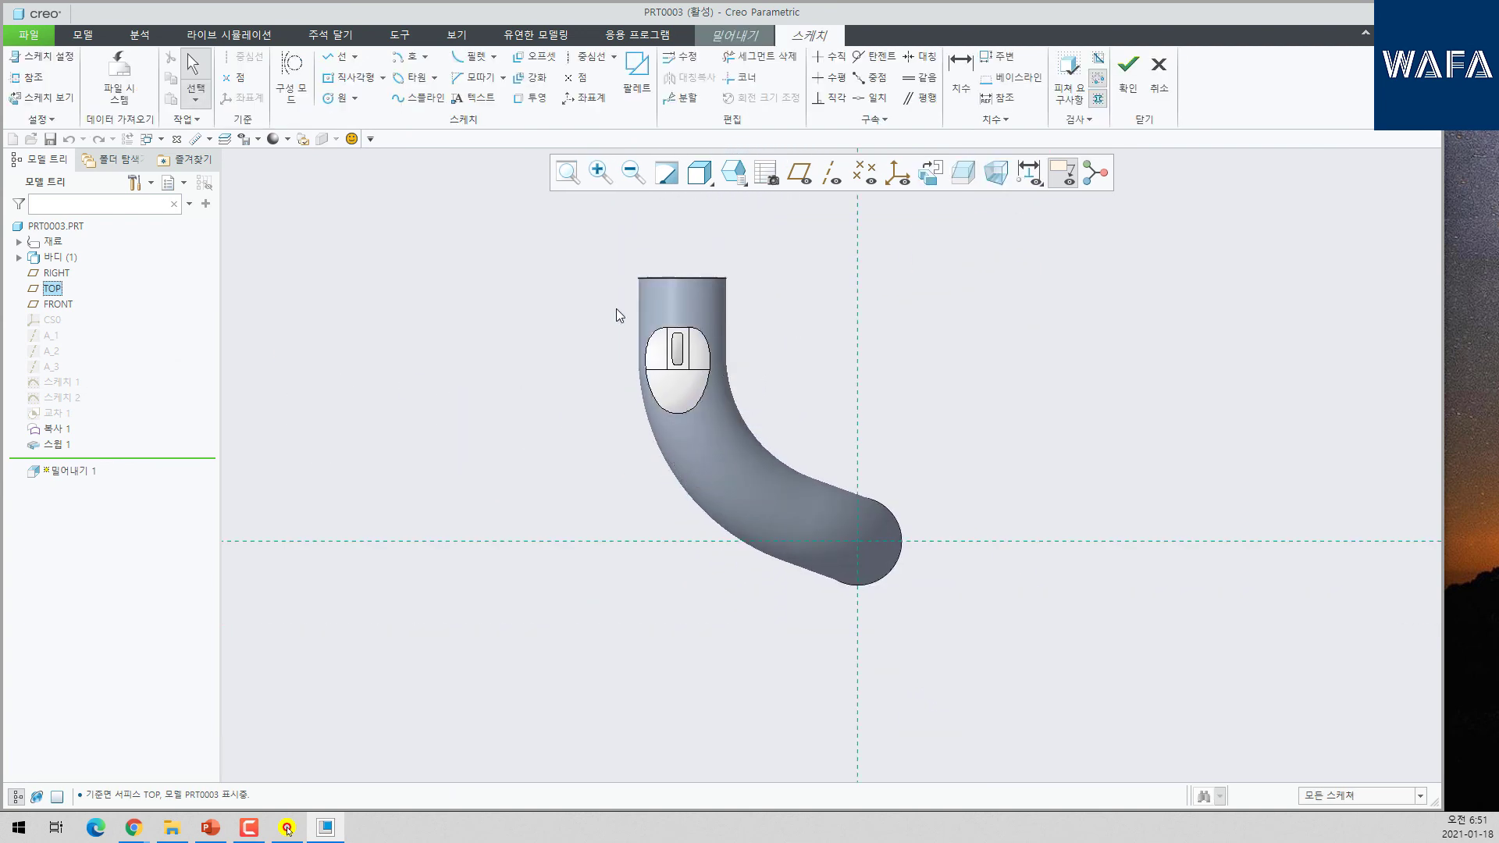
{"action": "left_click", "coordinate": [591, 56]}
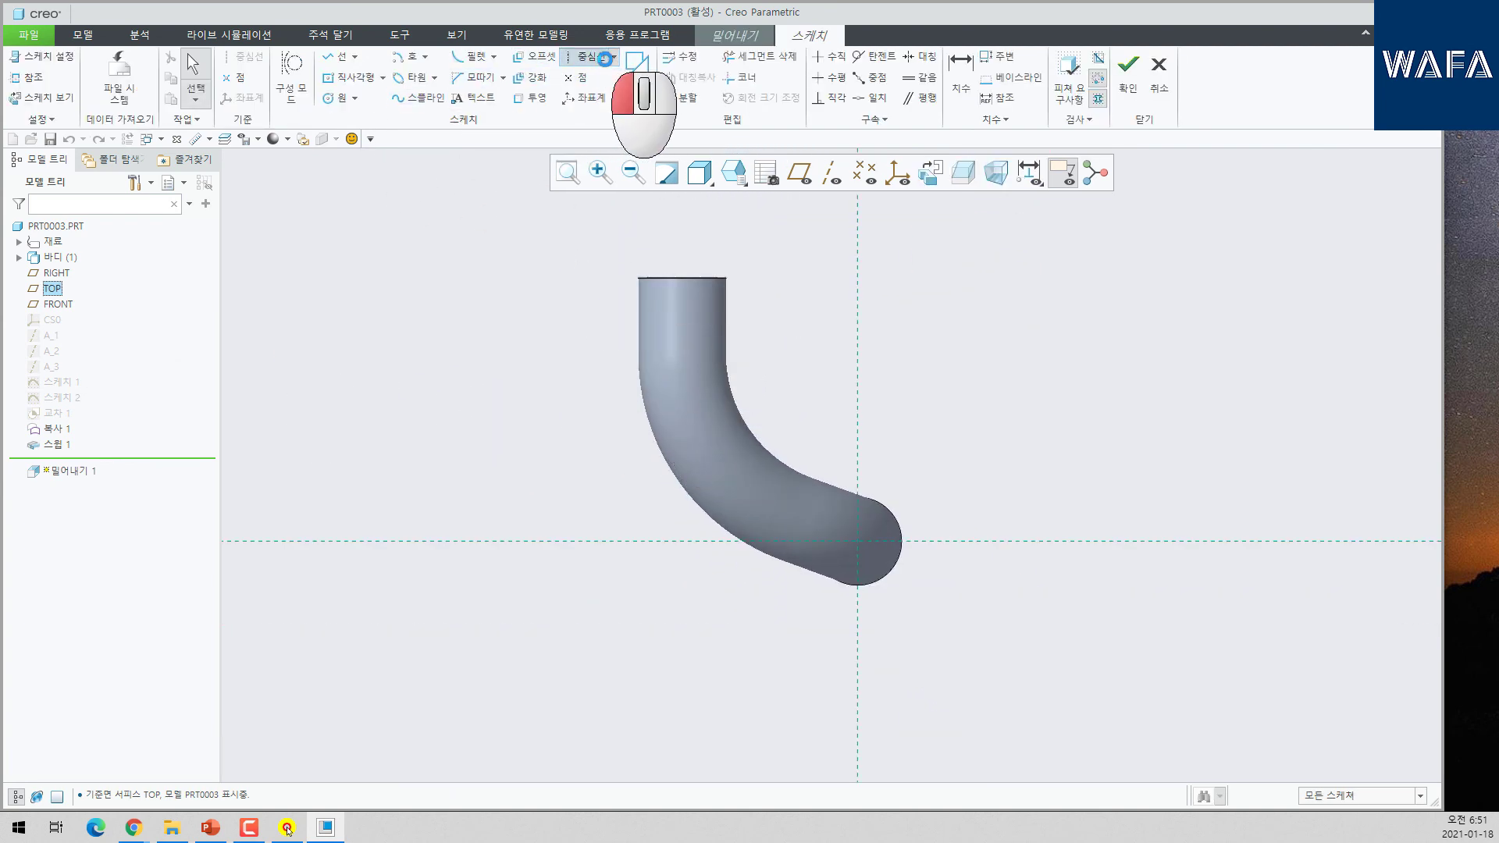
{"action": "left_click", "coordinate": [685, 540]}
{"action": "left_click", "coordinate": [917, 540]}
{"action": "left_click", "coordinate": [856, 454]}
{"action": "left_click", "coordinate": [854, 592]}
{"action": "middle_click", "coordinate": [931, 583]}
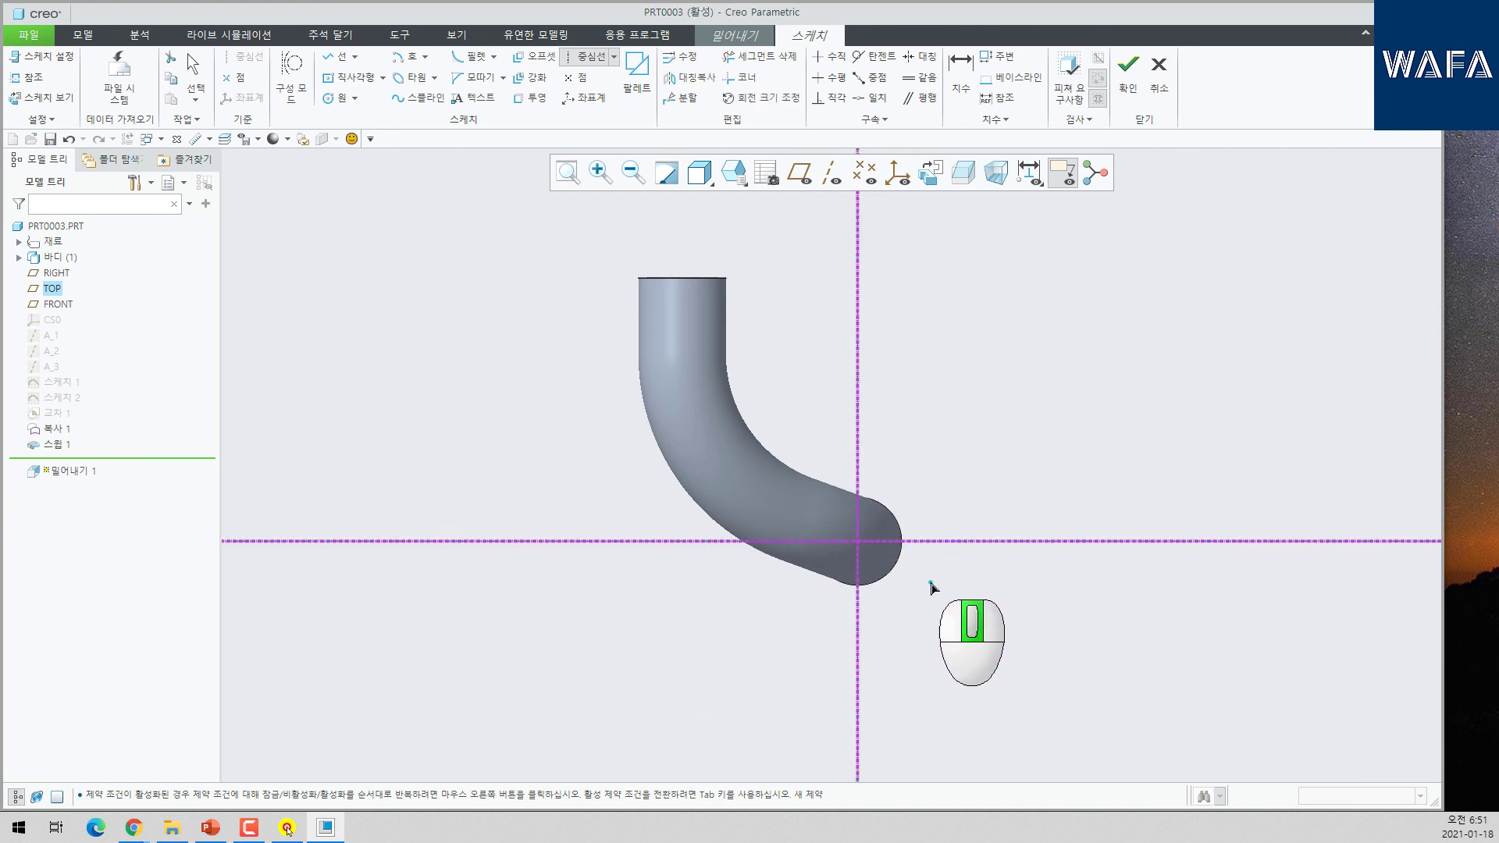
- Sketch a circle of about 124 mm diameter at the origin and concentric circles of about 63 and 31 mm about 135 mm above it
{"action": "left_click", "coordinate": [331, 97]}
{"action": "left_click", "coordinate": [857, 540]}
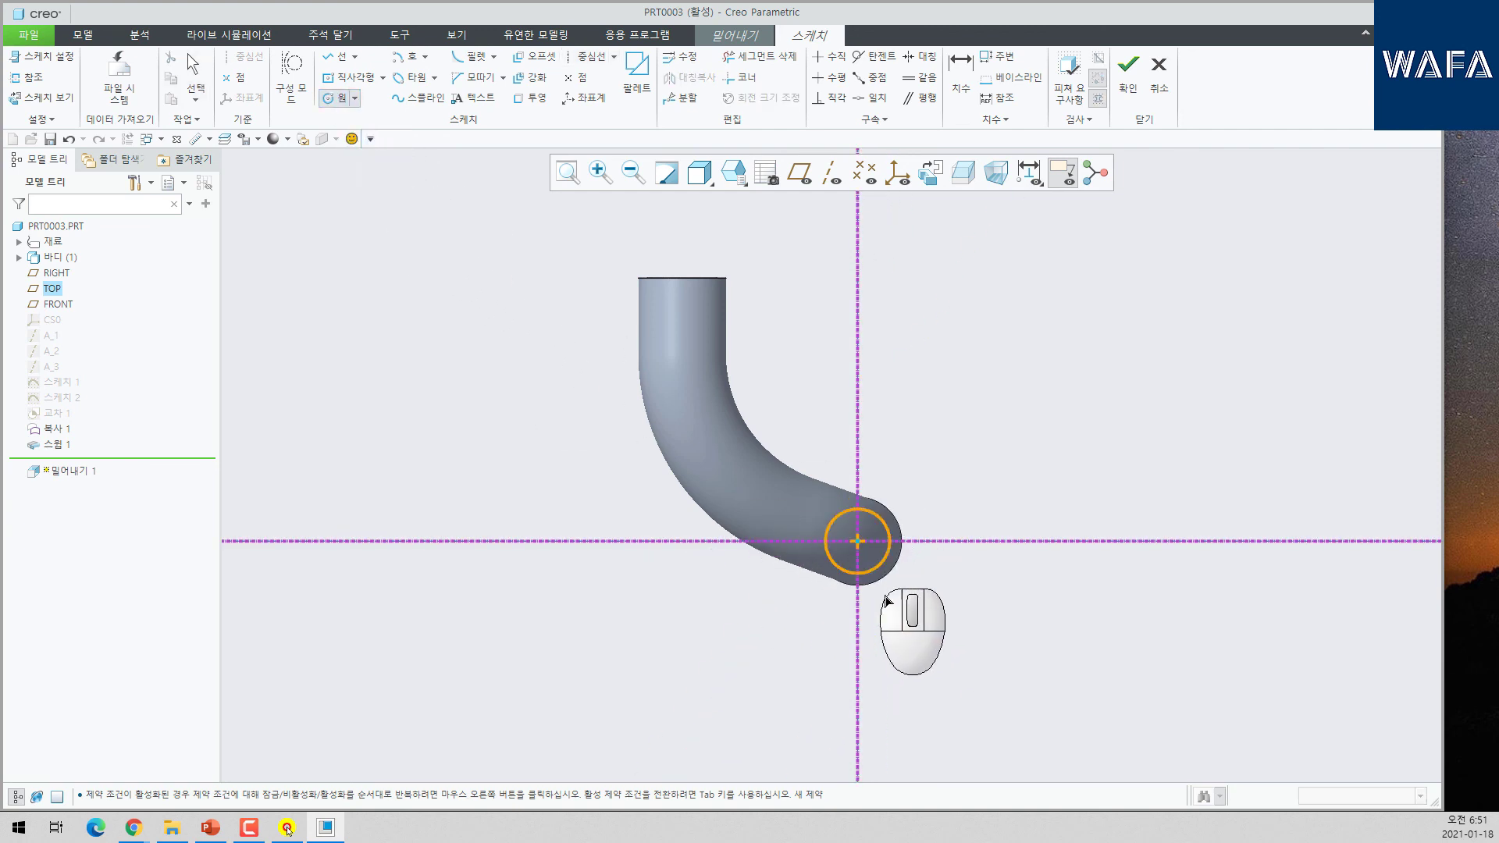
{"action": "left_click", "coordinate": [918, 640]}
{"action": "left_click", "coordinate": [858, 305]}
{"action": "left_click", "coordinate": [889, 350]}
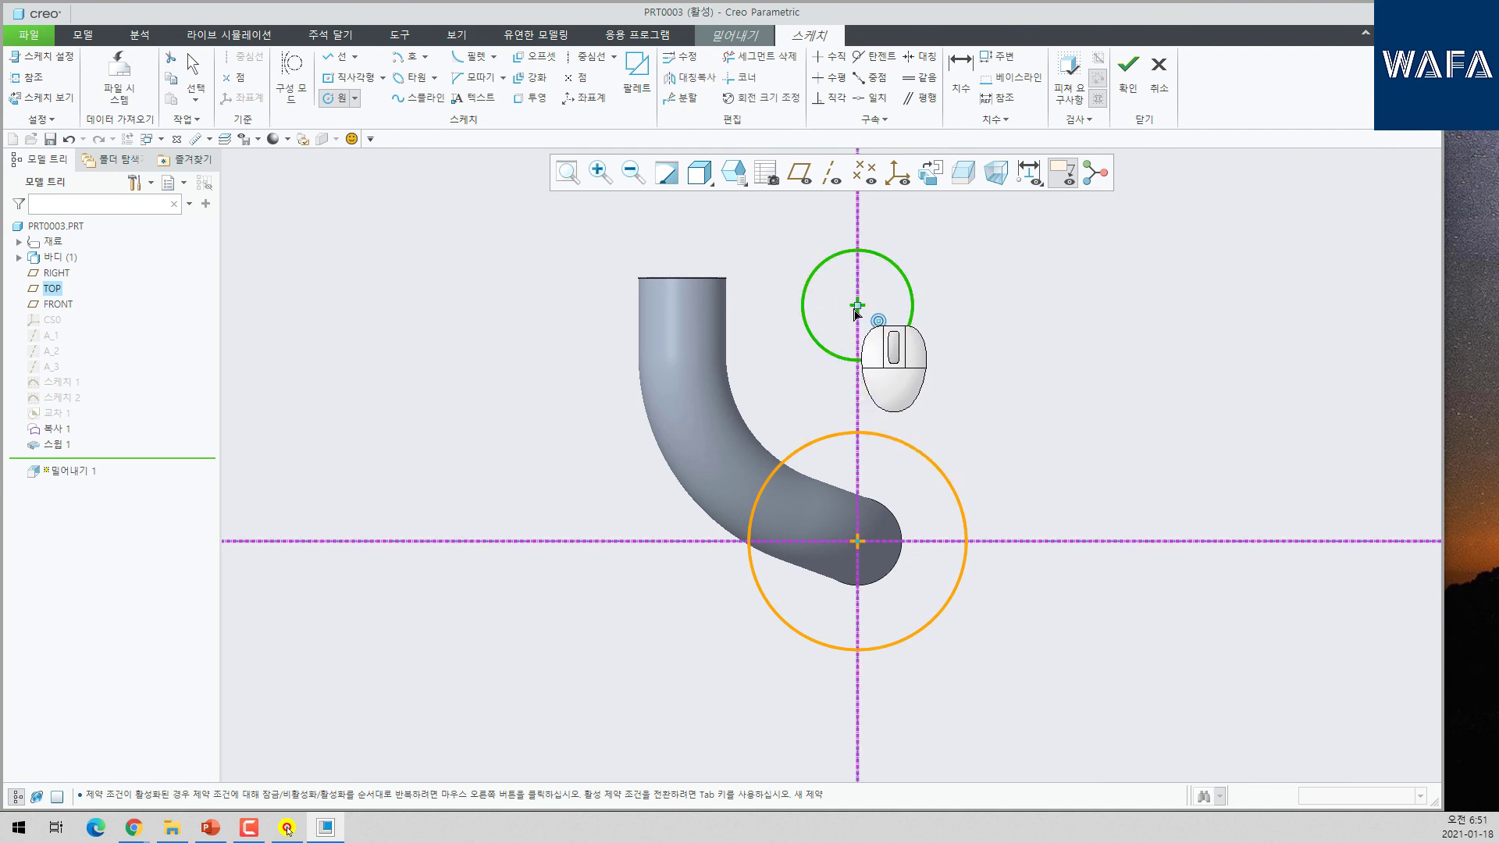
{"action": "left_click", "coordinate": [858, 304]}
{"action": "left_click", "coordinate": [878, 320]}
{"action": "middle_click", "coordinate": [1031, 377]}
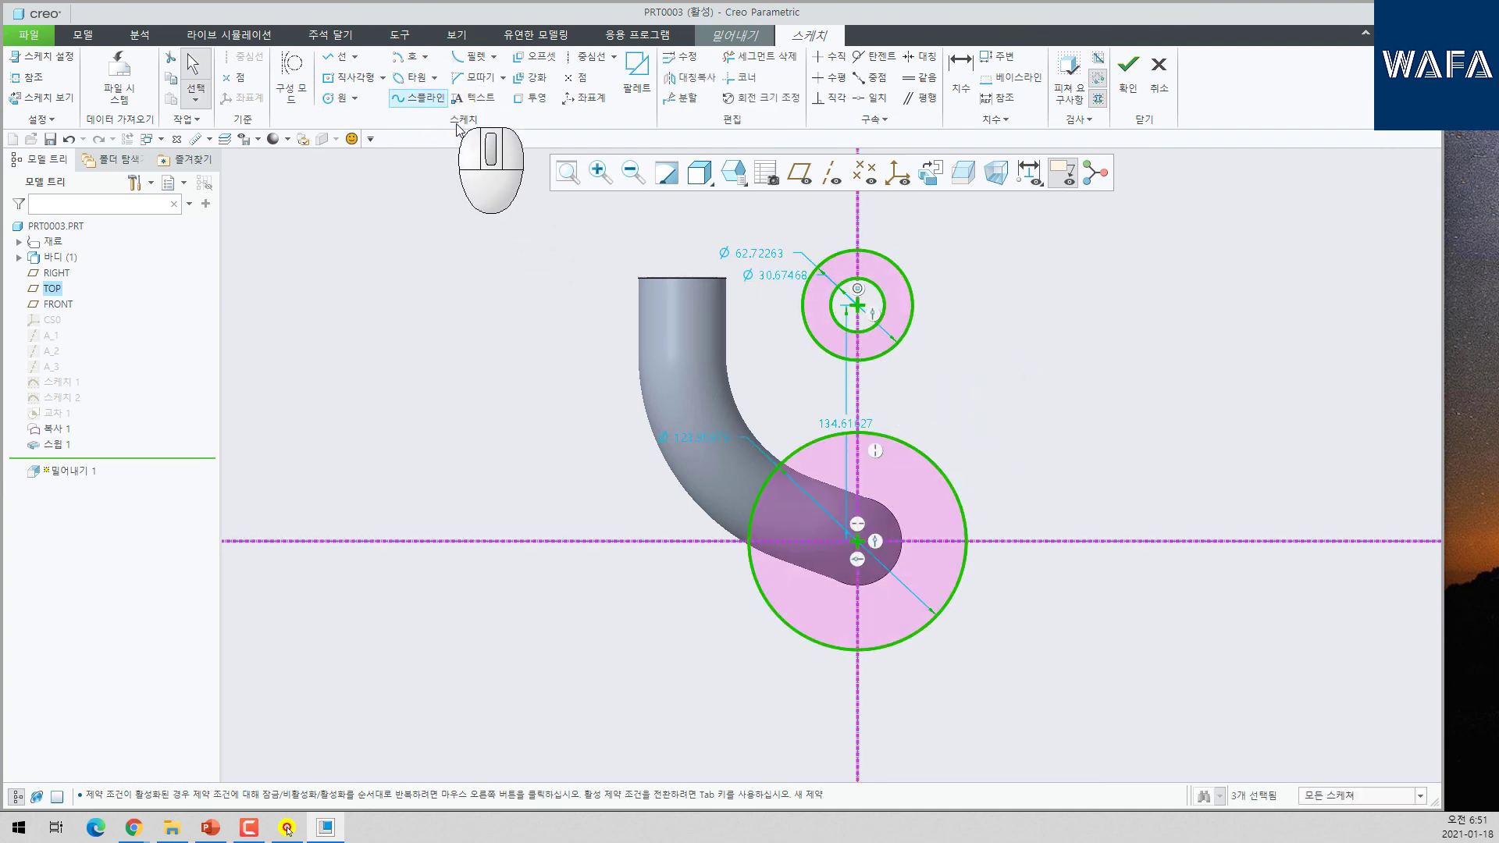
- Connect the large circle and the outer upper circle with a tangent line on each side
{"action": "left_click", "coordinate": [358, 57]}
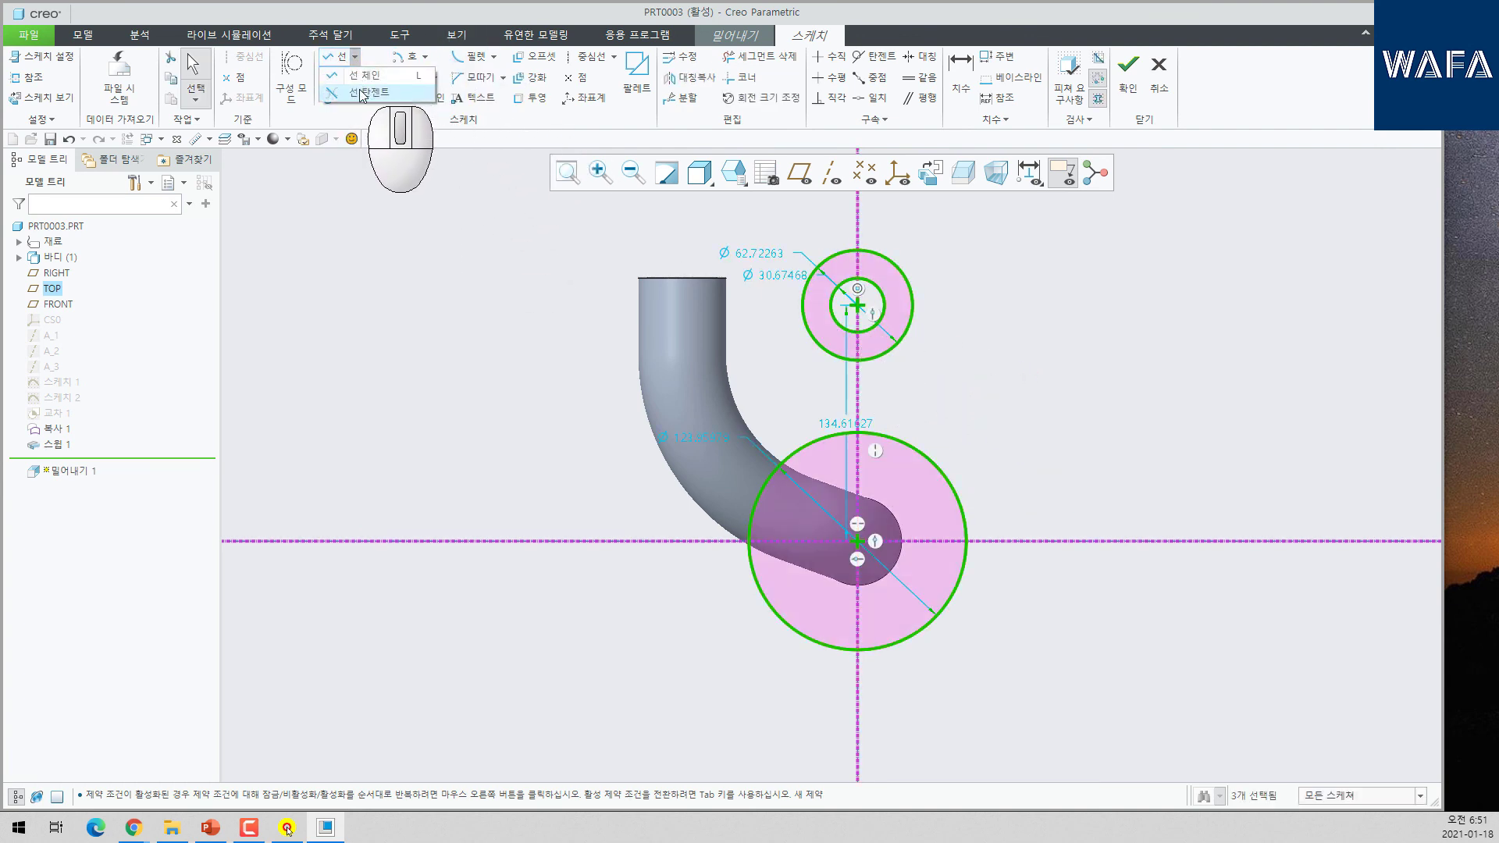
{"action": "left_click", "coordinate": [355, 94]}
{"action": "left_click", "coordinate": [915, 329]}
{"action": "left_click", "coordinate": [964, 512]}
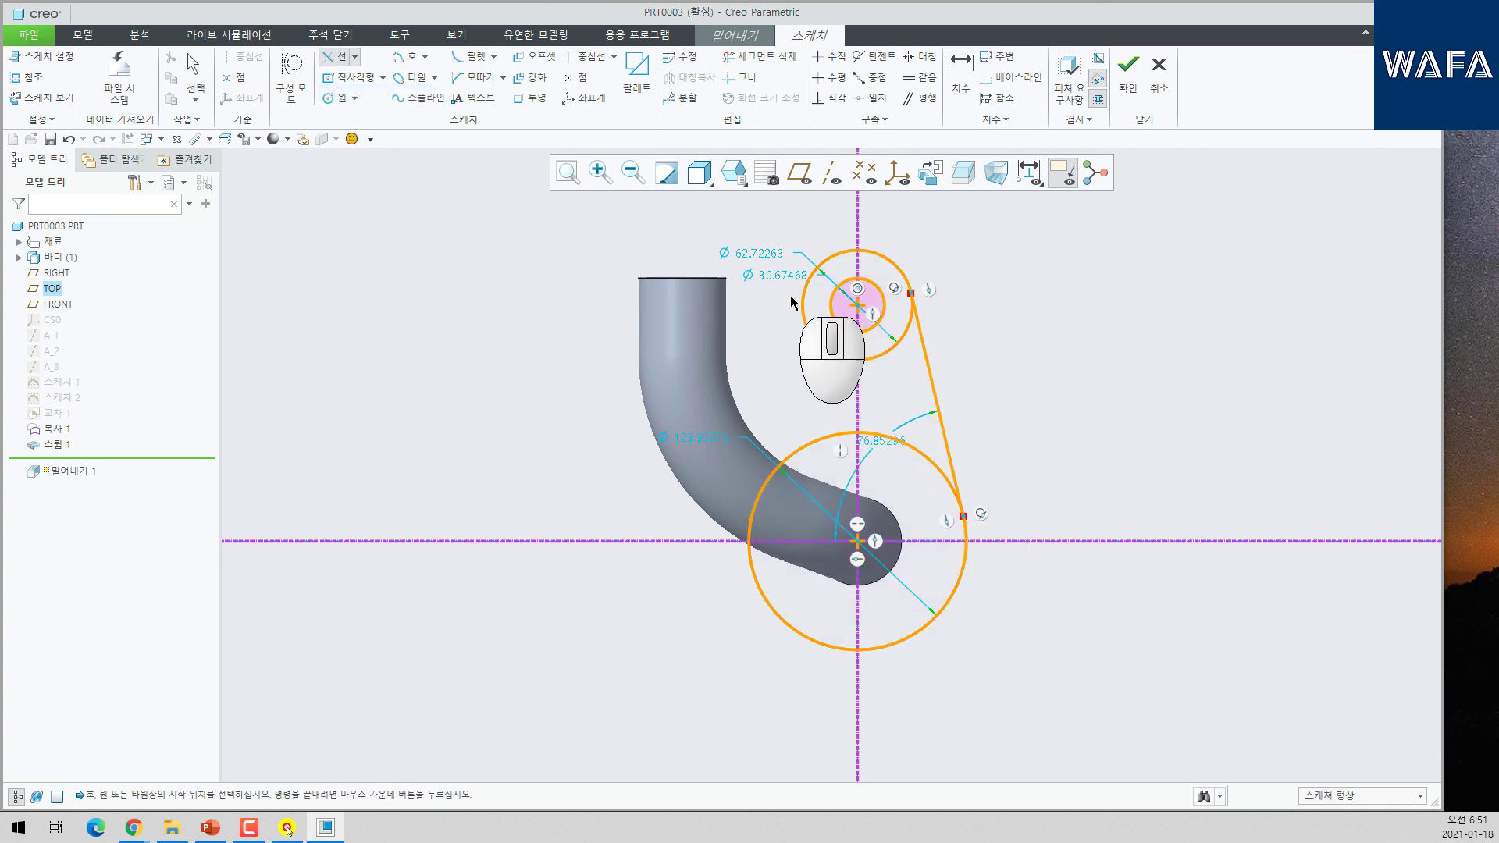
{"action": "left_click", "coordinate": [804, 314]}
{"action": "left_click", "coordinate": [754, 512]}
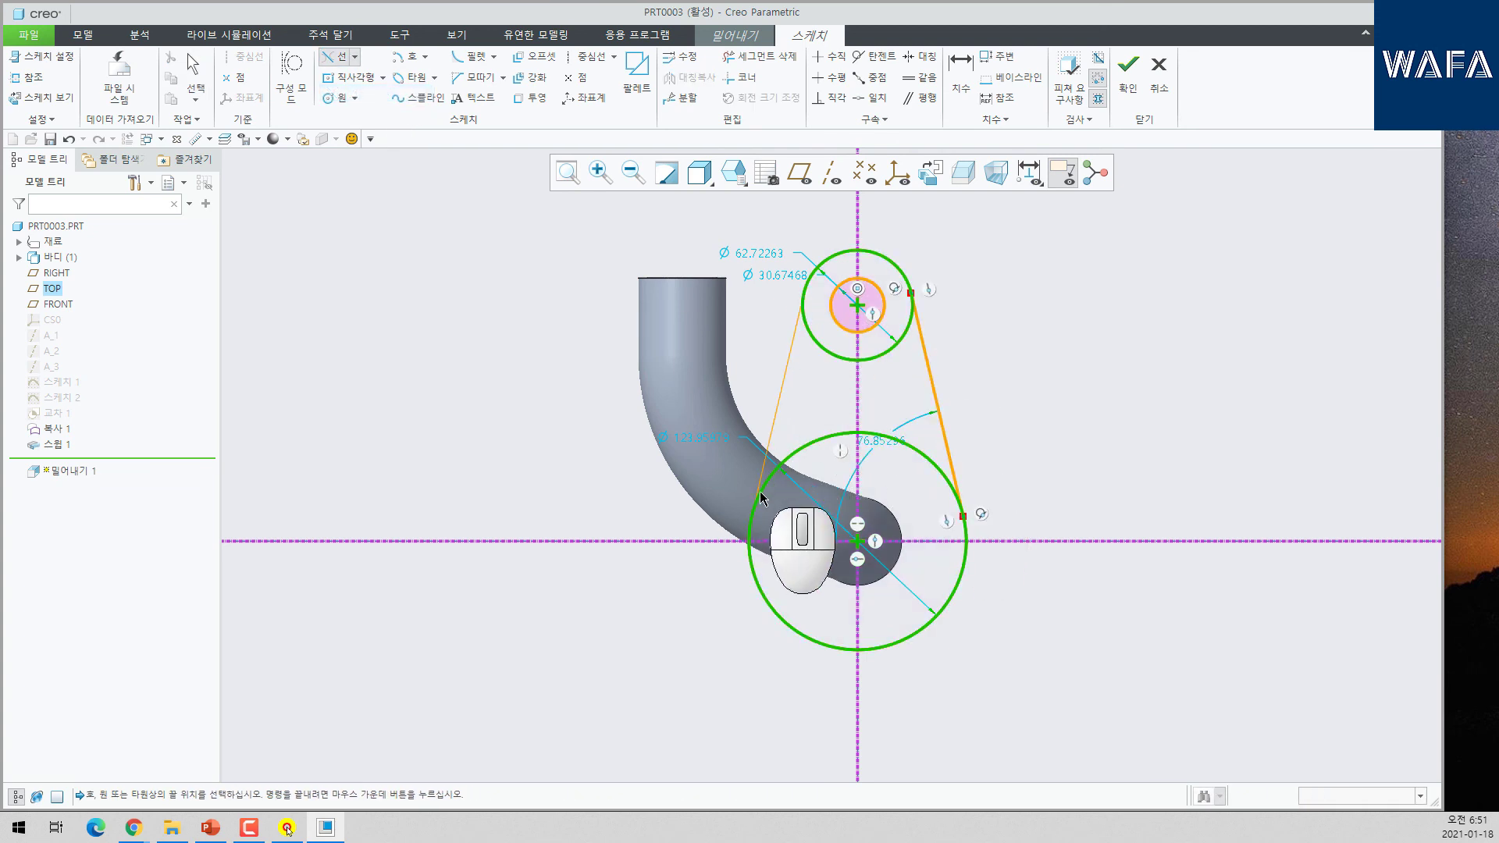
{"action": "middle_click", "coordinate": [982, 387]}
- Trim the circle arcs lying between the two tangent lines to leave a single closed flange outline
{"action": "left_click", "coordinate": [757, 56]}
{"action": "mouse_move", "coordinate": [827, 339]}
{"action": "left_mouse_down"}
{"action": "mouse_move", "coordinate": [848, 391]}
{"action": "mouse_move", "coordinate": [866, 358]}
{"action": "mouse_move", "coordinate": [788, 461]}
{"action": "mouse_move", "coordinate": [948, 453]}
{"action": "left_mouse_up"}
{"action": "middle_click", "coordinate": [1019, 344]}
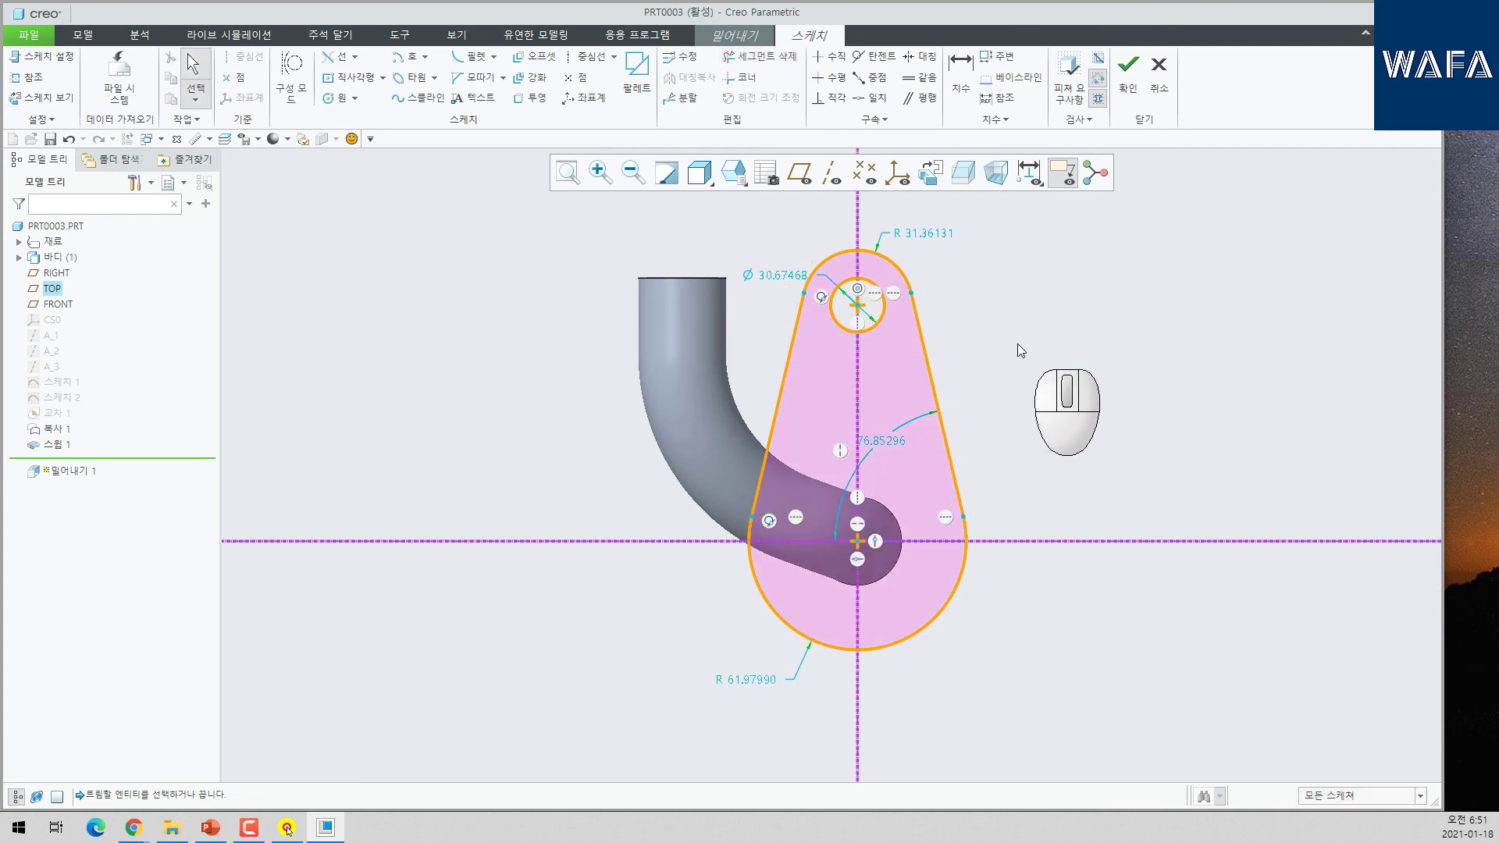
- Mirror the upper flange geometry about the horizontal centreline and trim the large circle's bottom arc between the mirrored lines
{"action": "left_click_drag", "start_coordinate": [609, 239], "coordinate": [991, 545]}
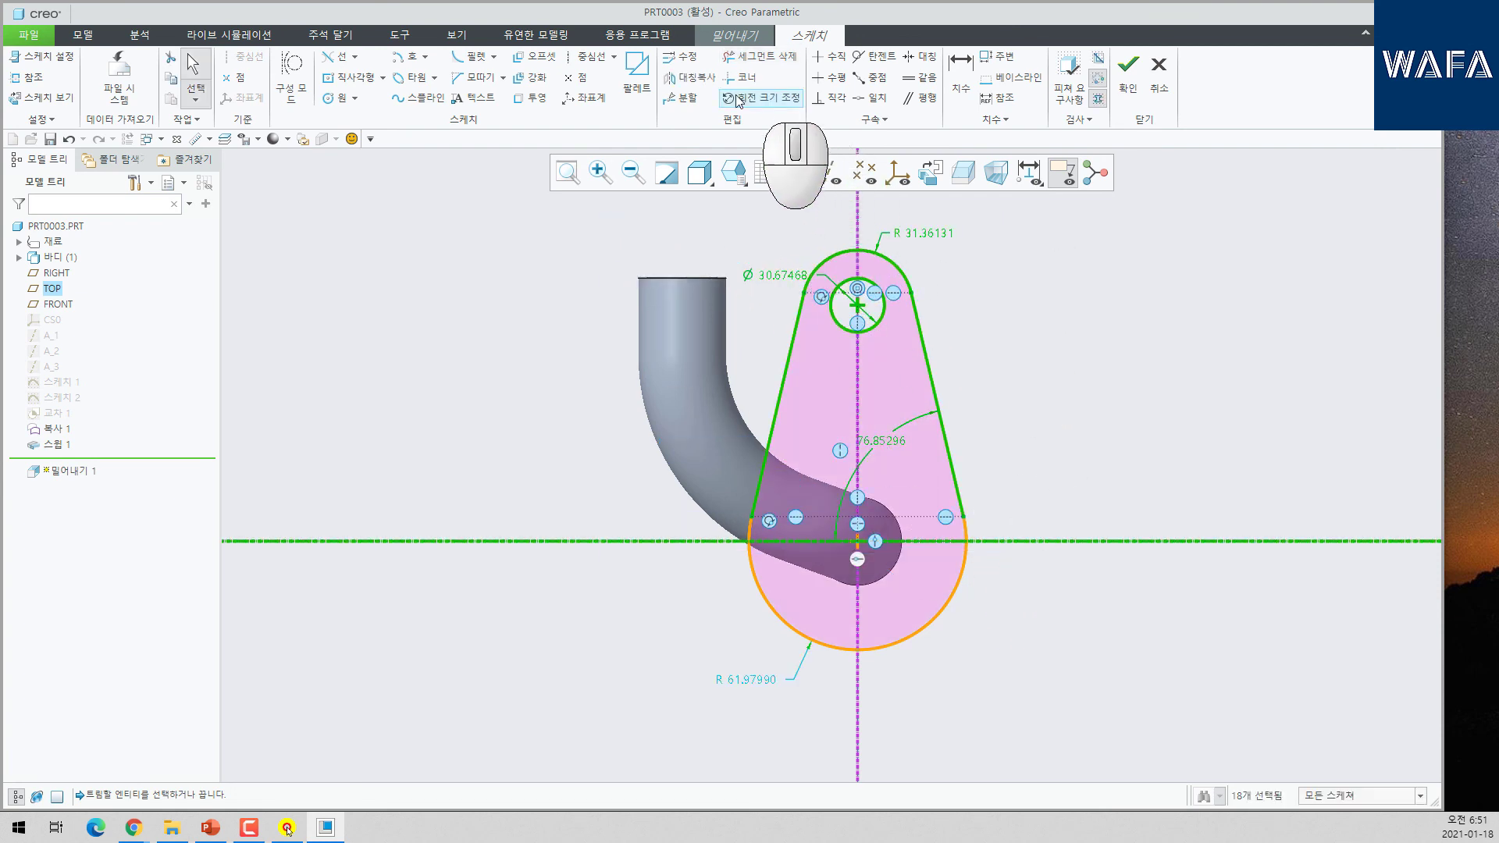
{"action": "left_click", "coordinate": [691, 77]}
{"action": "left_click", "coordinate": [1003, 541]}
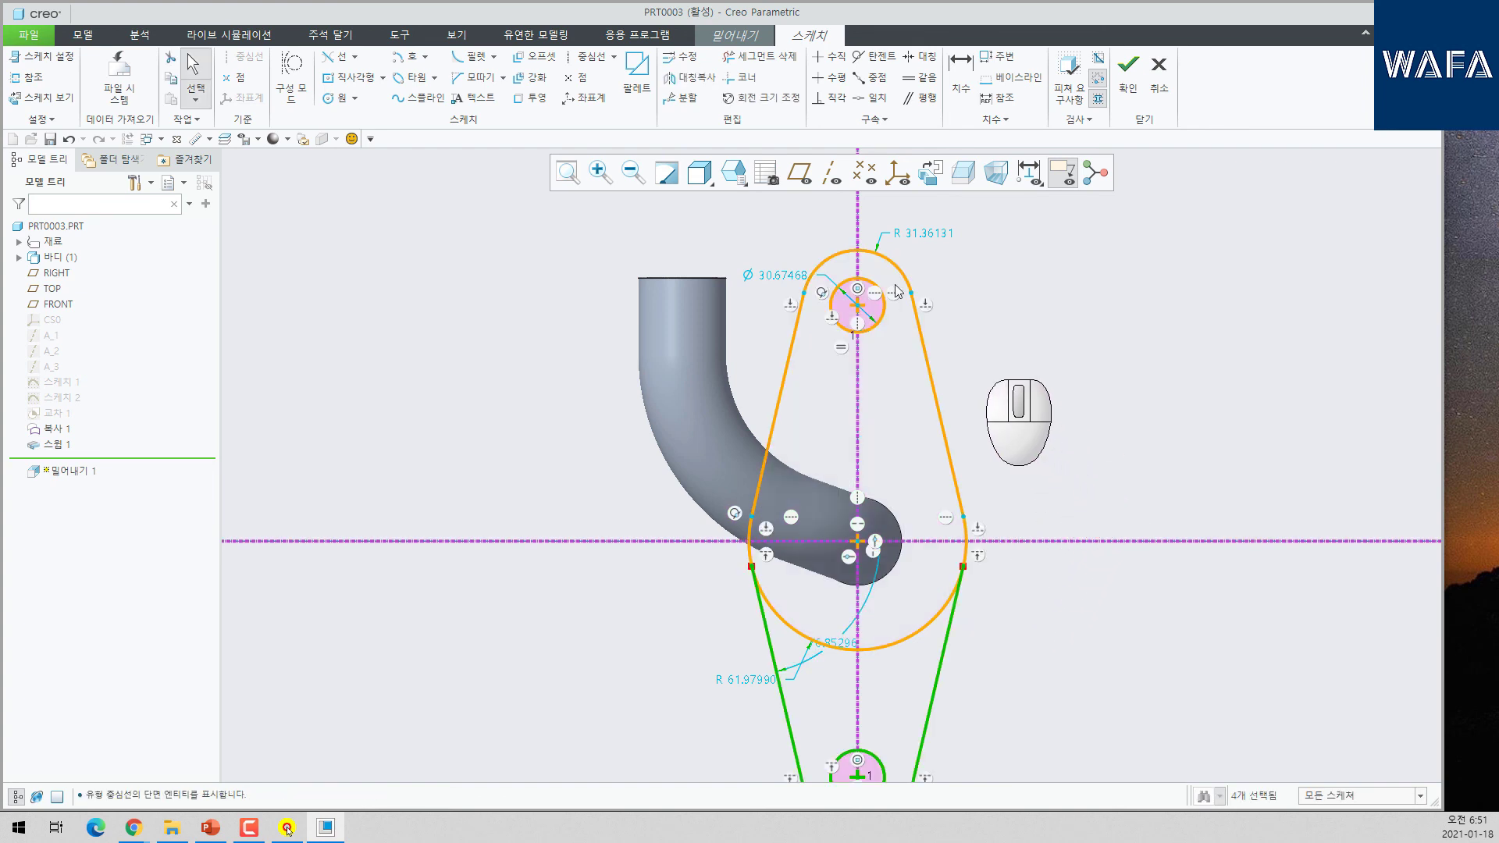
{"action": "left_click", "coordinate": [755, 67]}
{"action": "left_click_drag", "start_coordinate": [761, 601], "coordinate": [964, 609]}
{"action": "scroll", "coordinate": [881, 422], "scroll_direction": "up", "scroll_amount": 2}
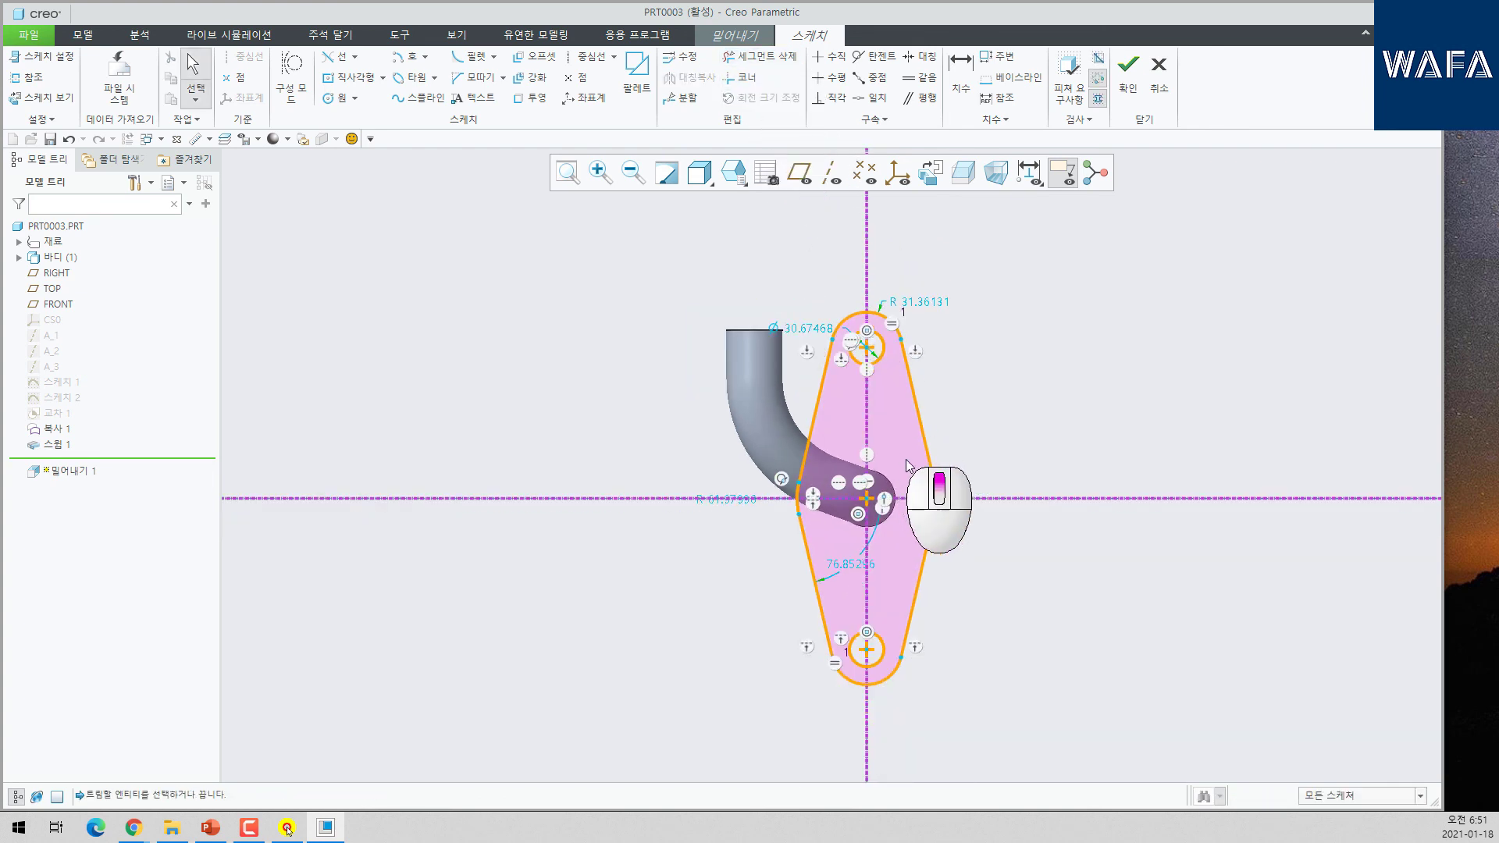
{"action": "left_click", "coordinate": [960, 72]}
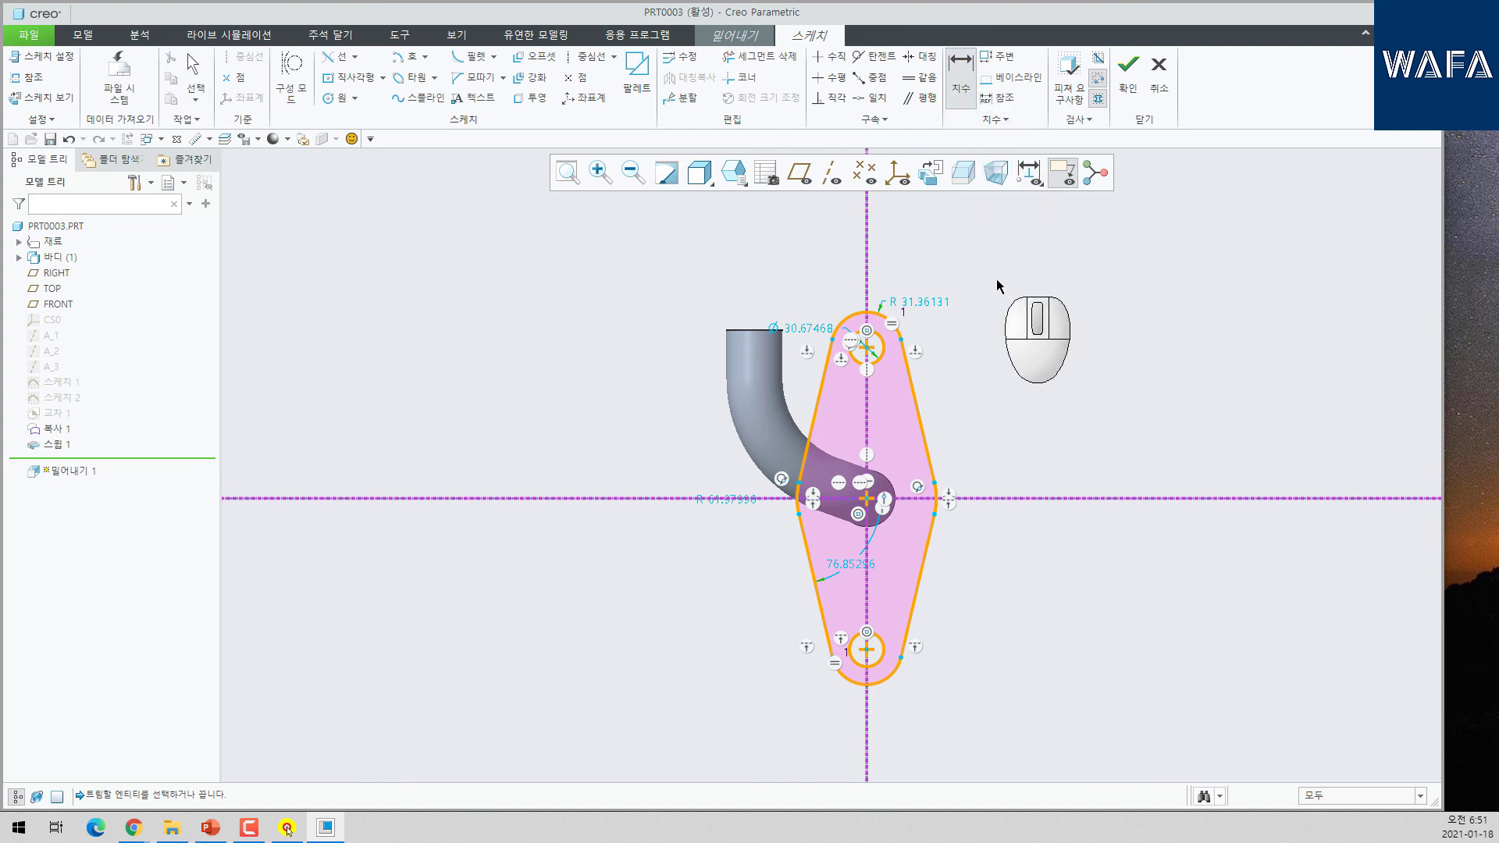
{"action": "left_click", "coordinate": [870, 348]}
{"action": "left_click", "coordinate": [870, 647]}
{"action": "middle_click", "coordinate": [962, 567]}
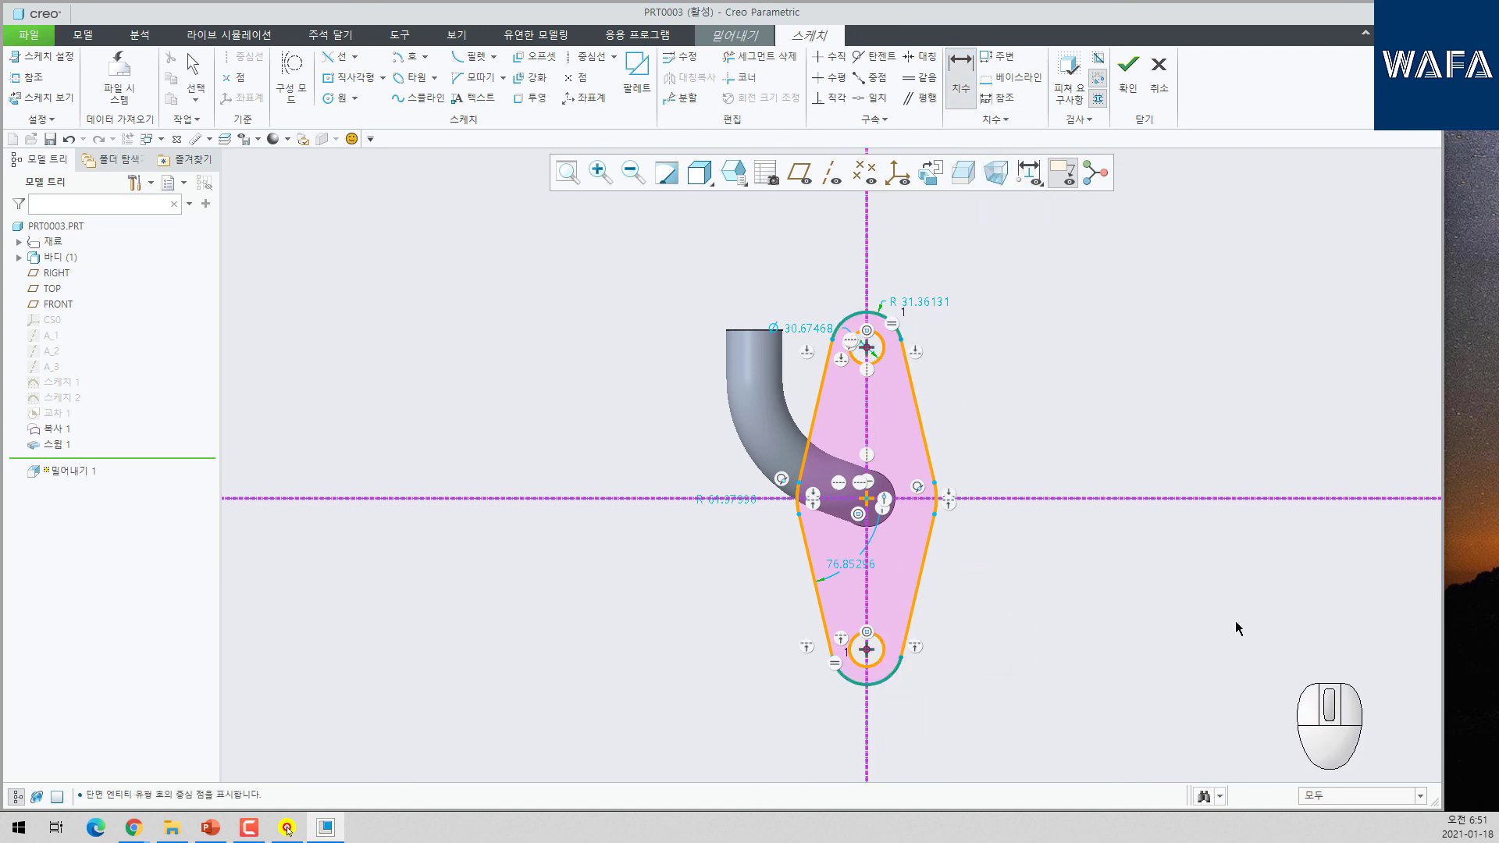
- Dimension the vertical distance between the centres of the two flange holes and set it to 100
{"action": "left_click", "coordinate": [965, 84]}
{"action": "left_click", "coordinate": [868, 348]}
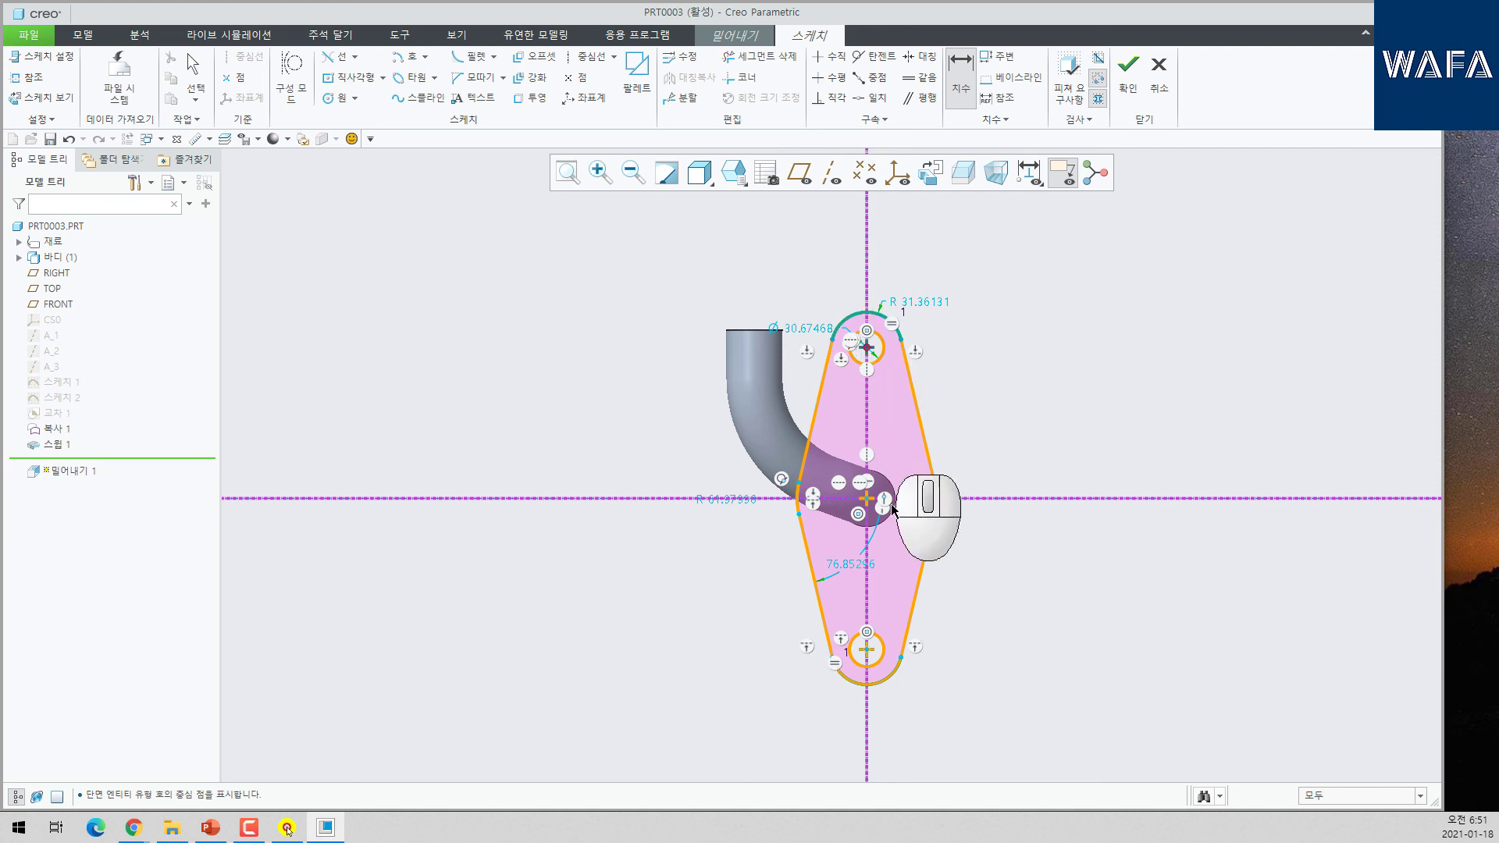
{"action": "left_click", "coordinate": [869, 650]}
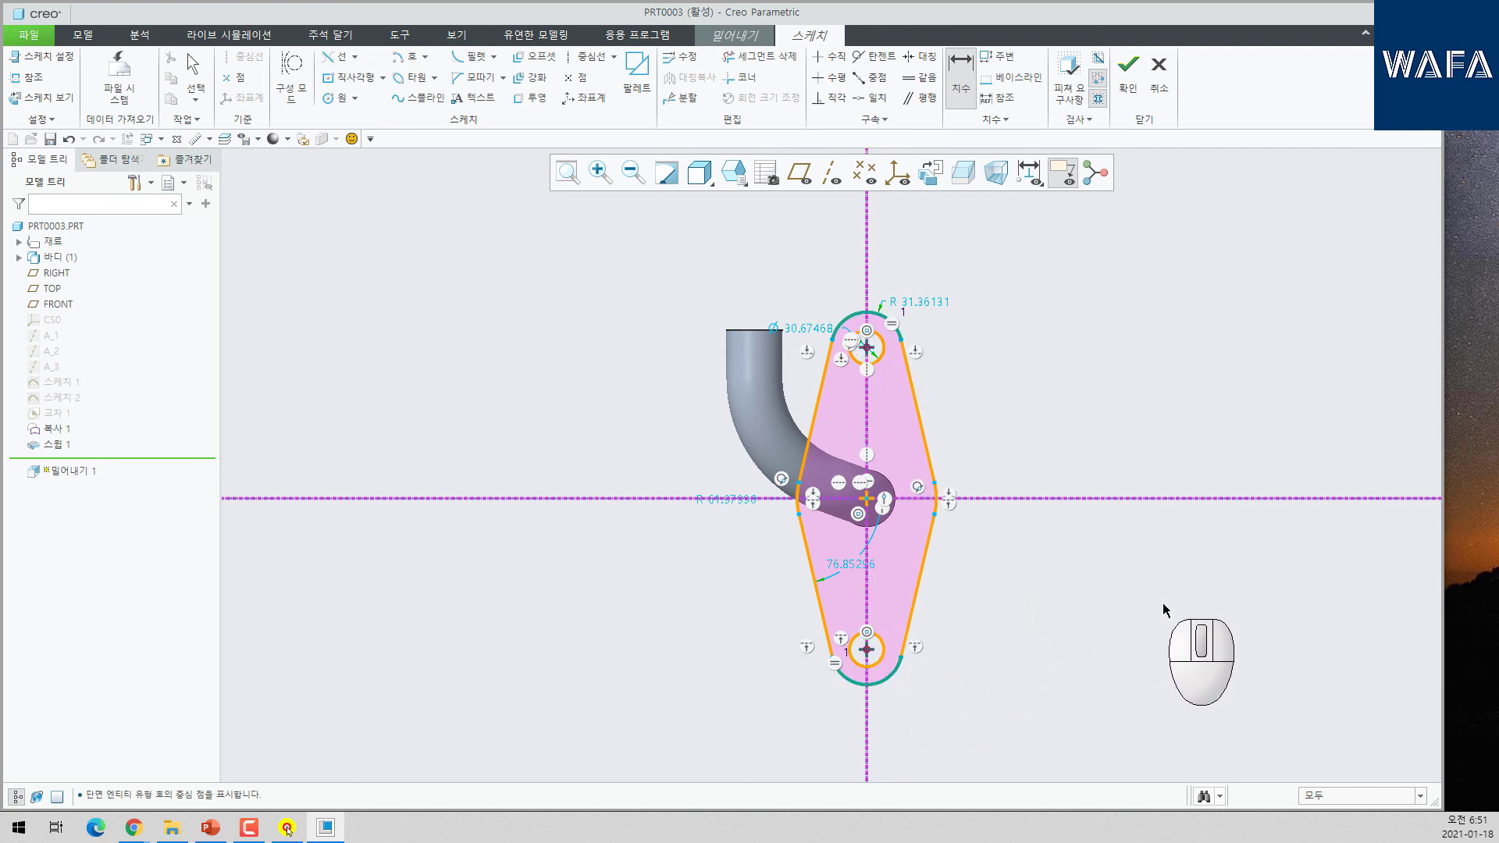
{"action": "middle_click", "coordinate": [1074, 542]}
{"action": "type", "text": "10"}
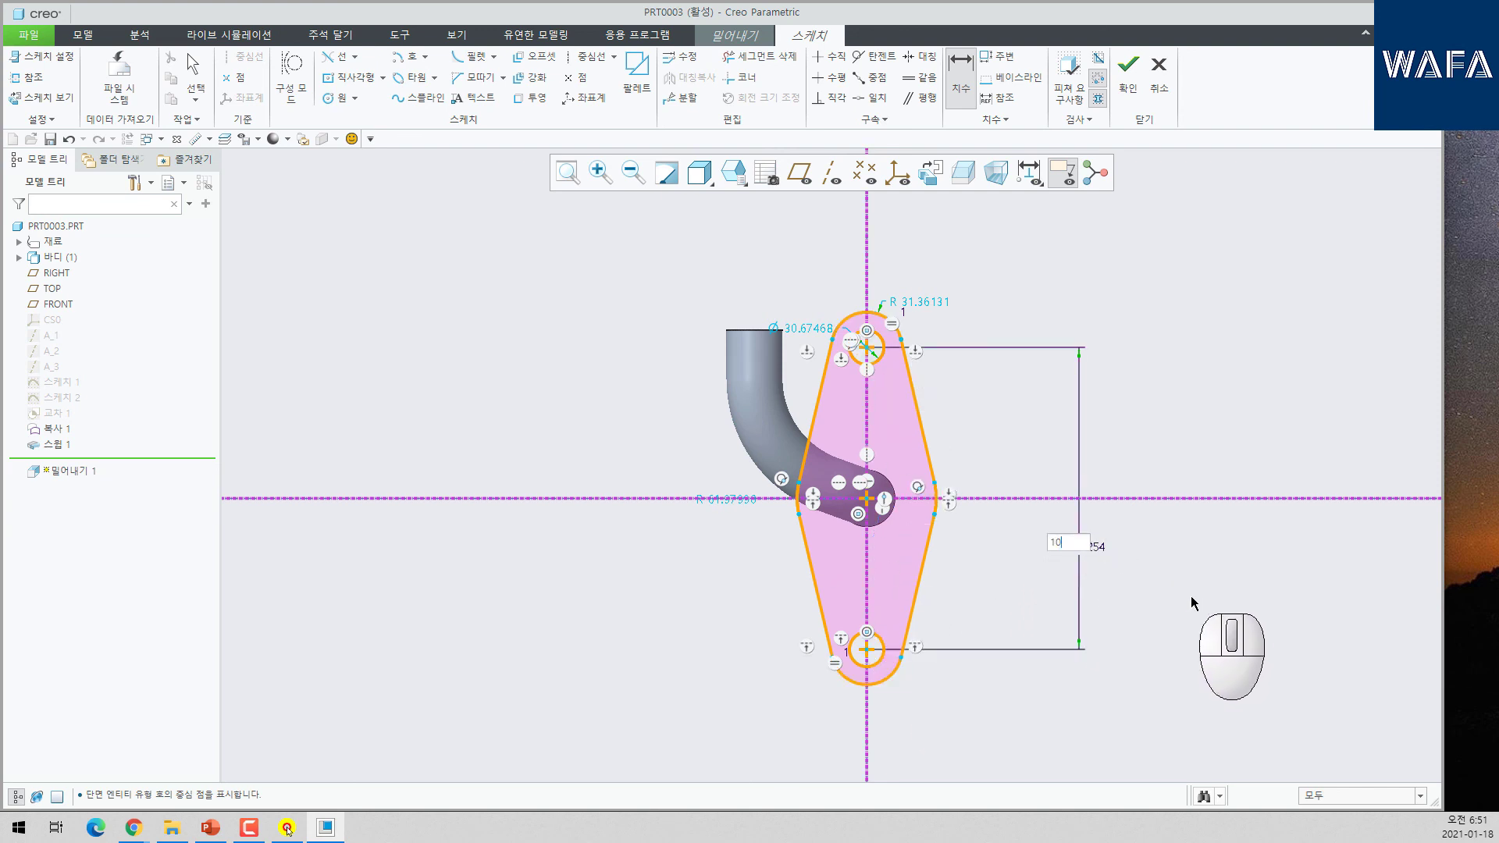
{"action": "type", "text": "0"}
{"action": "key", "text": "Return"}
{"action": "scroll", "coordinate": [893, 447], "scroll_direction": "down", "scroll_amount": 4}
{"action": "middle_click", "coordinate": [837, 365]}
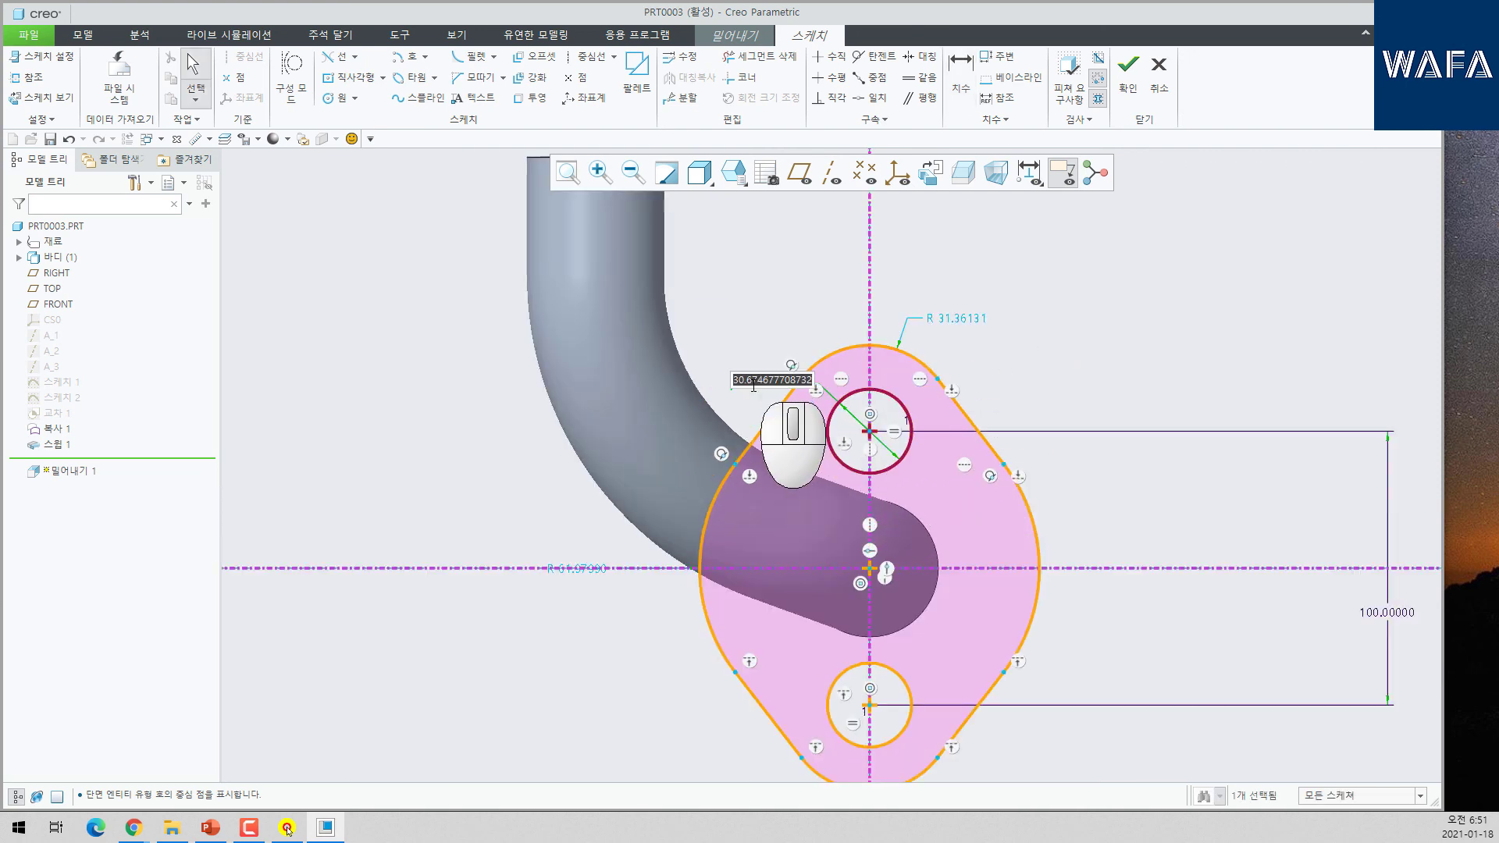
- Set the flange holes' diameter to 22 and the radius of the flange's end arcs to 25
{"action": "left_click", "coordinate": [757, 386]}
{"action": "type", "text": "22"}
{"action": "key", "text": "Return"}
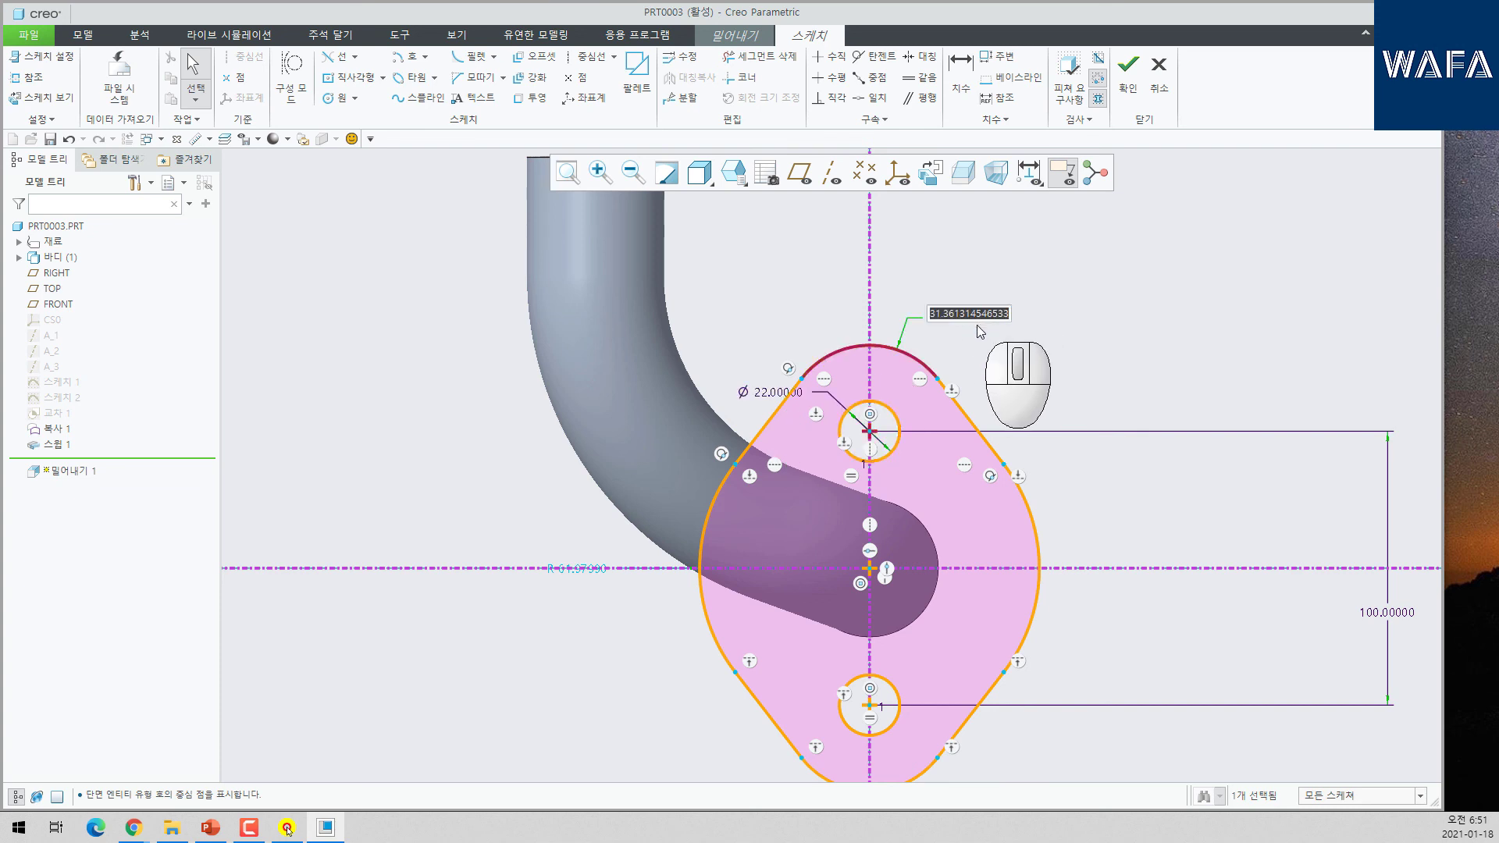
{"action": "type", "text": "25"}
{"action": "key", "text": "Return"}
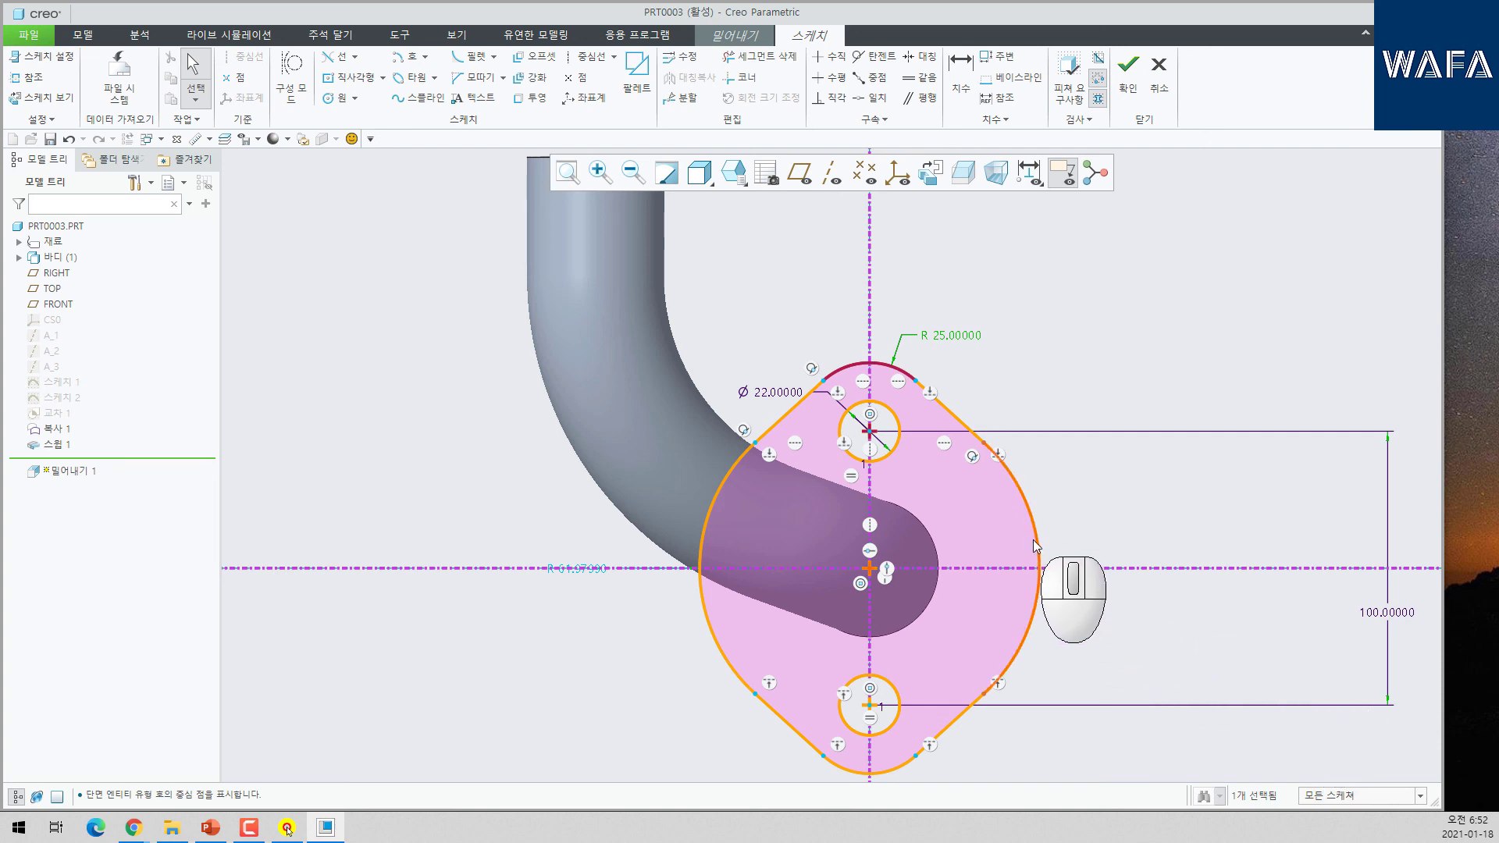
{"action": "scroll", "coordinate": [1036, 547], "scroll_direction": "up", "scroll_amount": 3}
{"action": "scroll", "coordinate": [1066, 479], "scroll_direction": "down", "scroll_amount": 2}
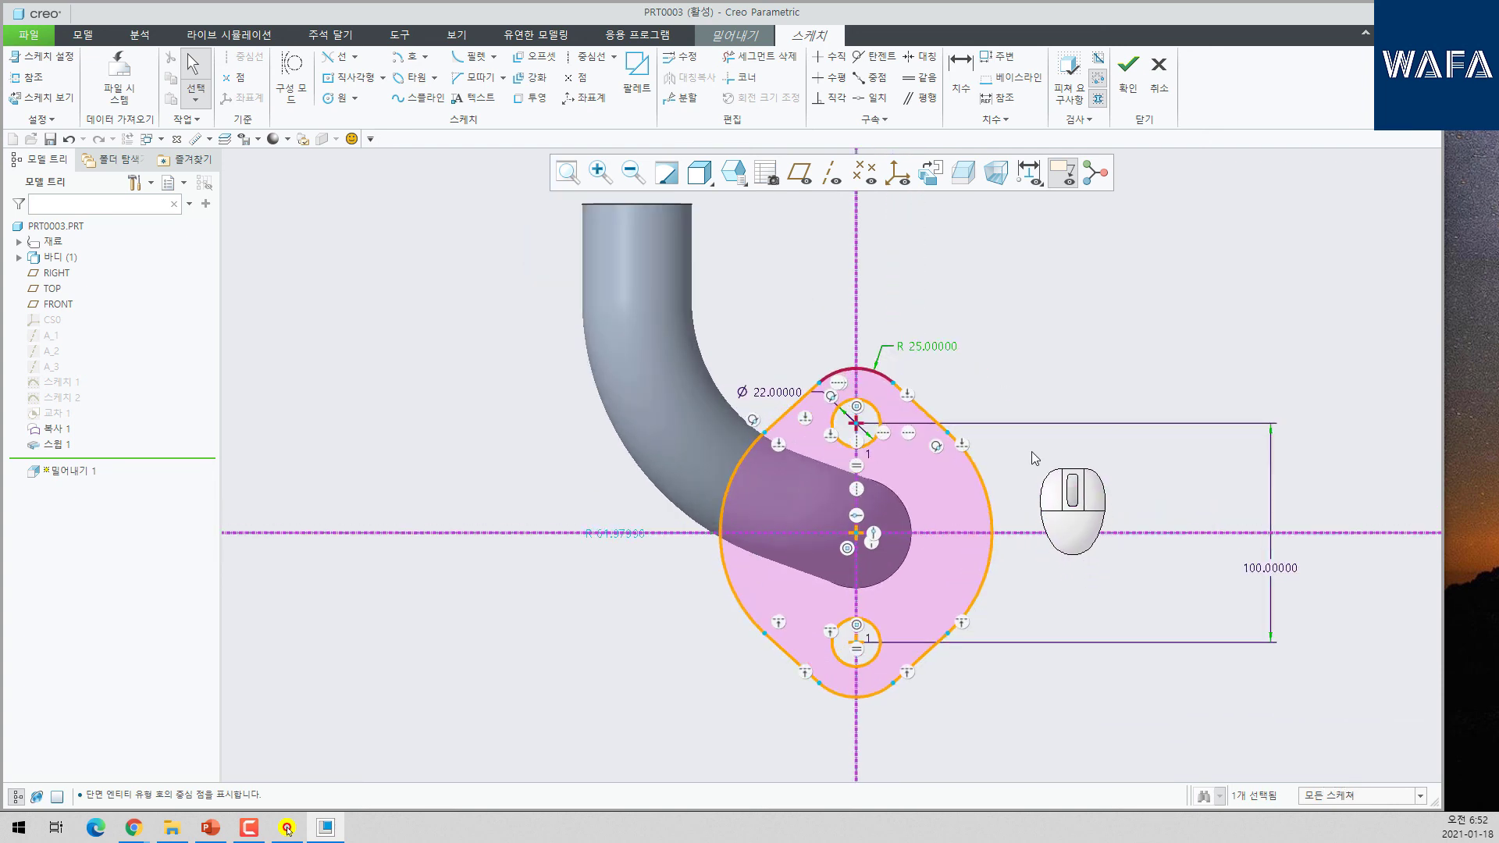
- Dimension the radius of the flange outline's large side arc
{"action": "left_click", "coordinate": [961, 70]}
{"action": "left_click", "coordinate": [985, 486]}
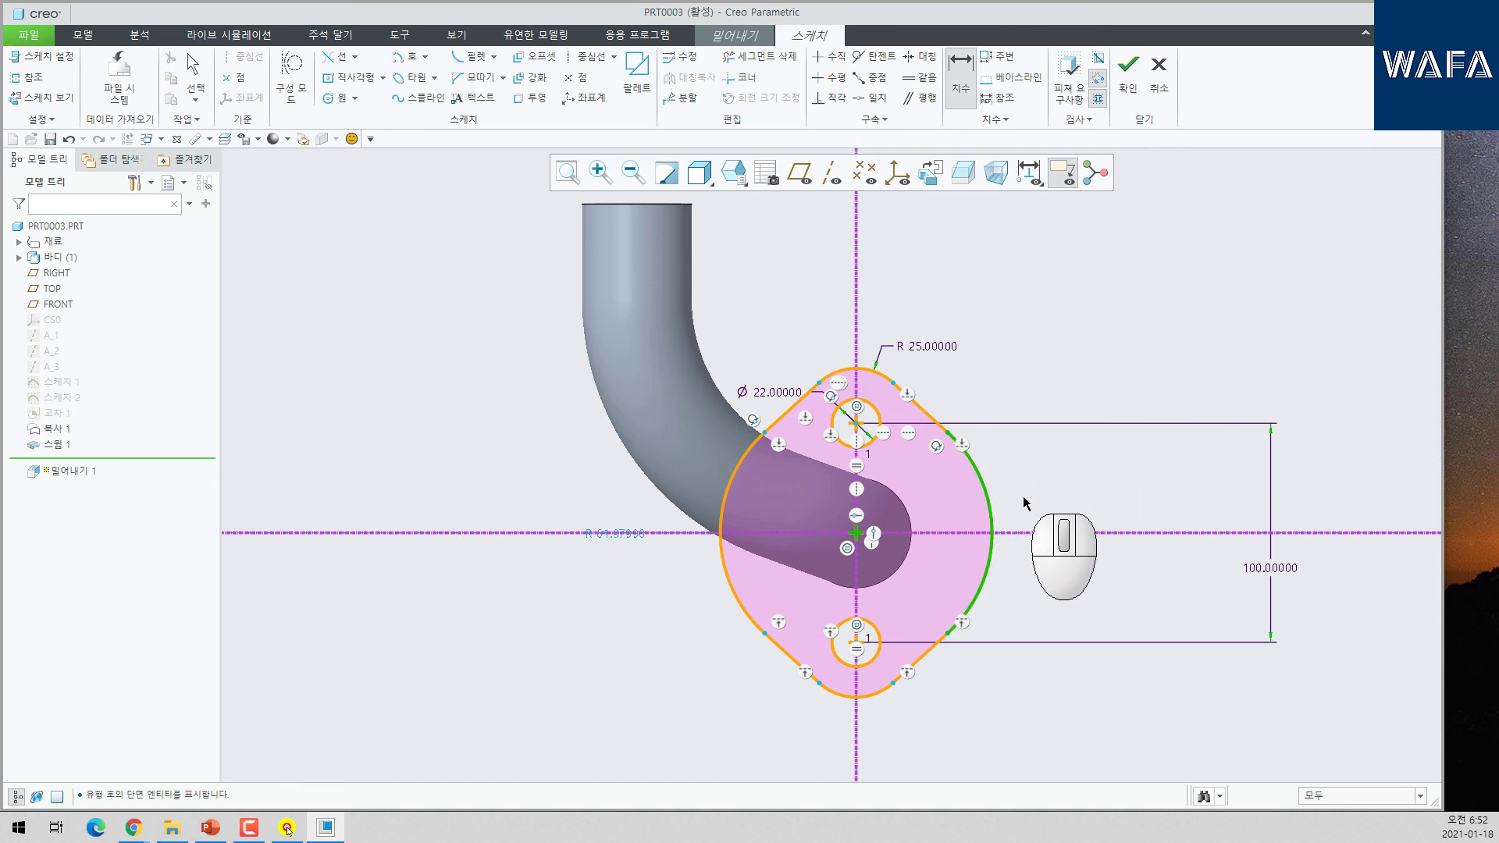
{"action": "middle_click", "coordinate": [1082, 414]}
{"action": "scroll", "coordinate": [832, 557], "scroll_direction": "down", "scroll_amount": 2}
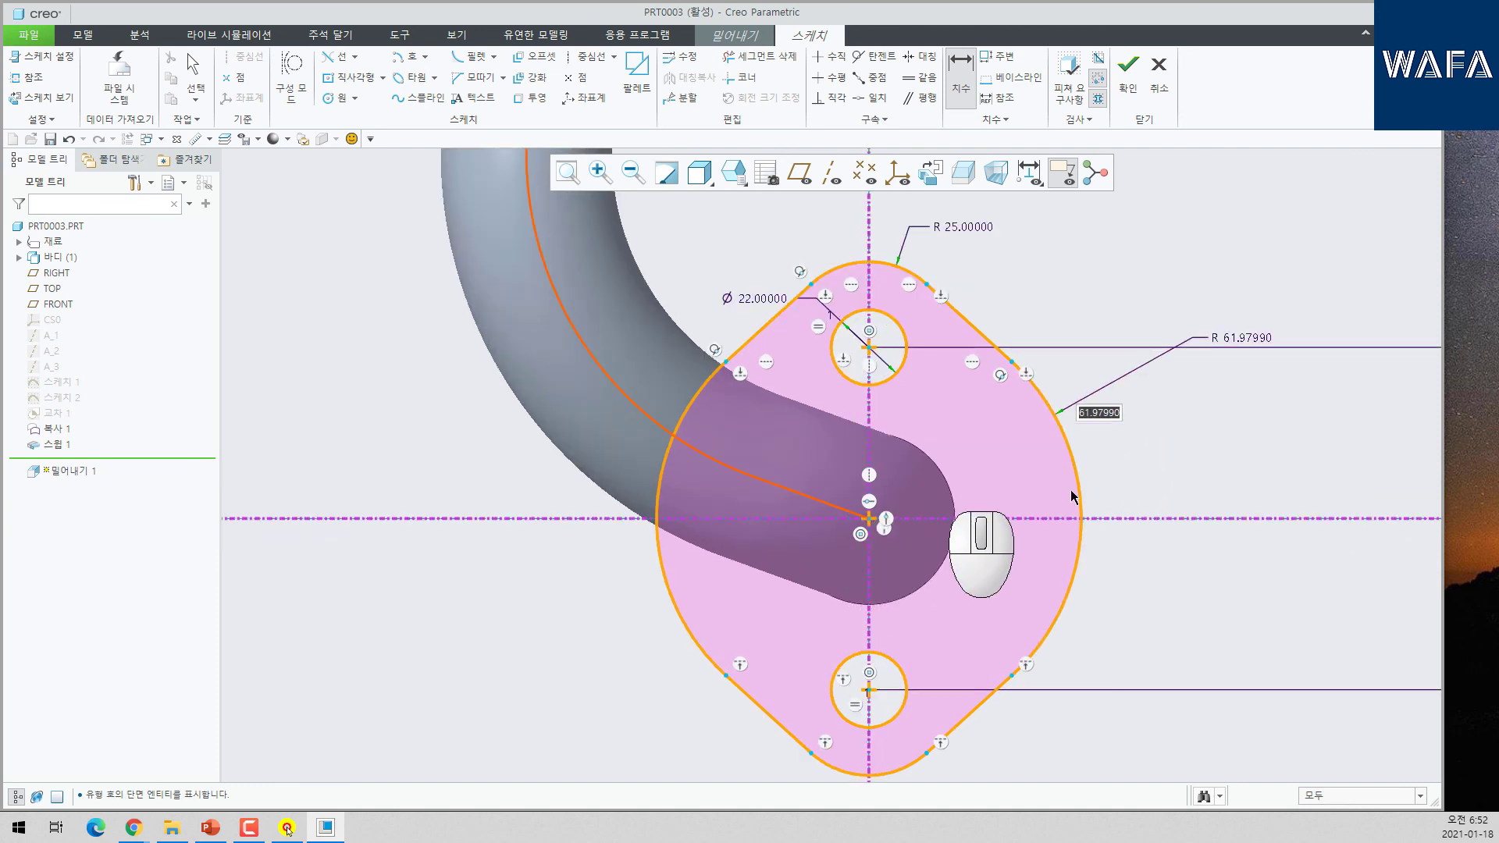
{"action": "middle_click", "coordinate": [1112, 462]}
{"action": "scroll", "coordinate": [866, 513], "scroll_direction": "down", "scroll_amount": 2}
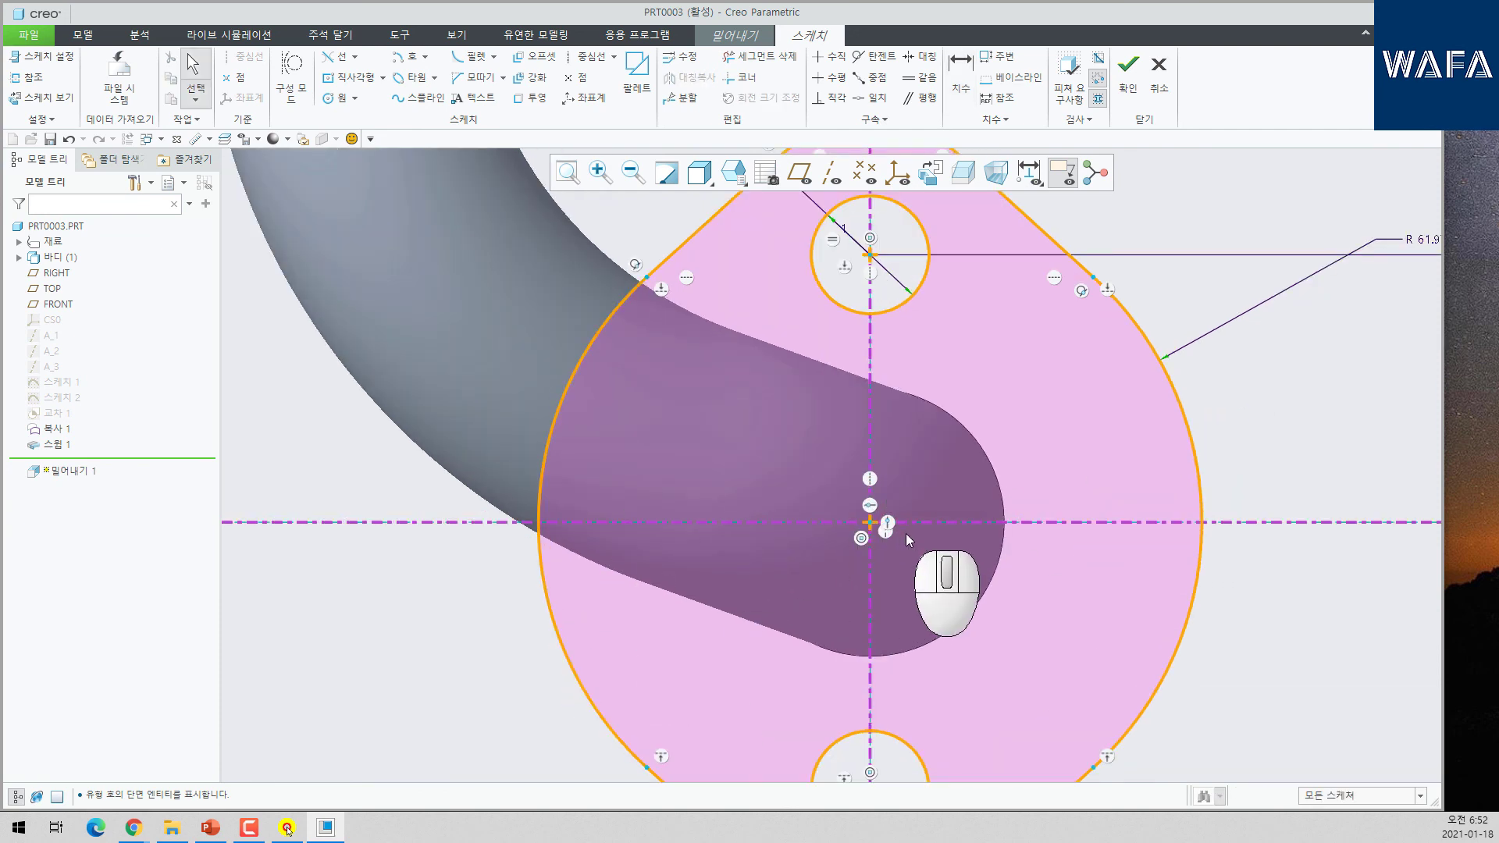
- Delete the alignment constraints that tie the centrelines and arc to the references at the flange's centre
{"action": "left_click", "coordinate": [887, 522]}
{"action": "left_click_drag", "start_coordinate": [823, 482], "coordinate": [883, 514]}
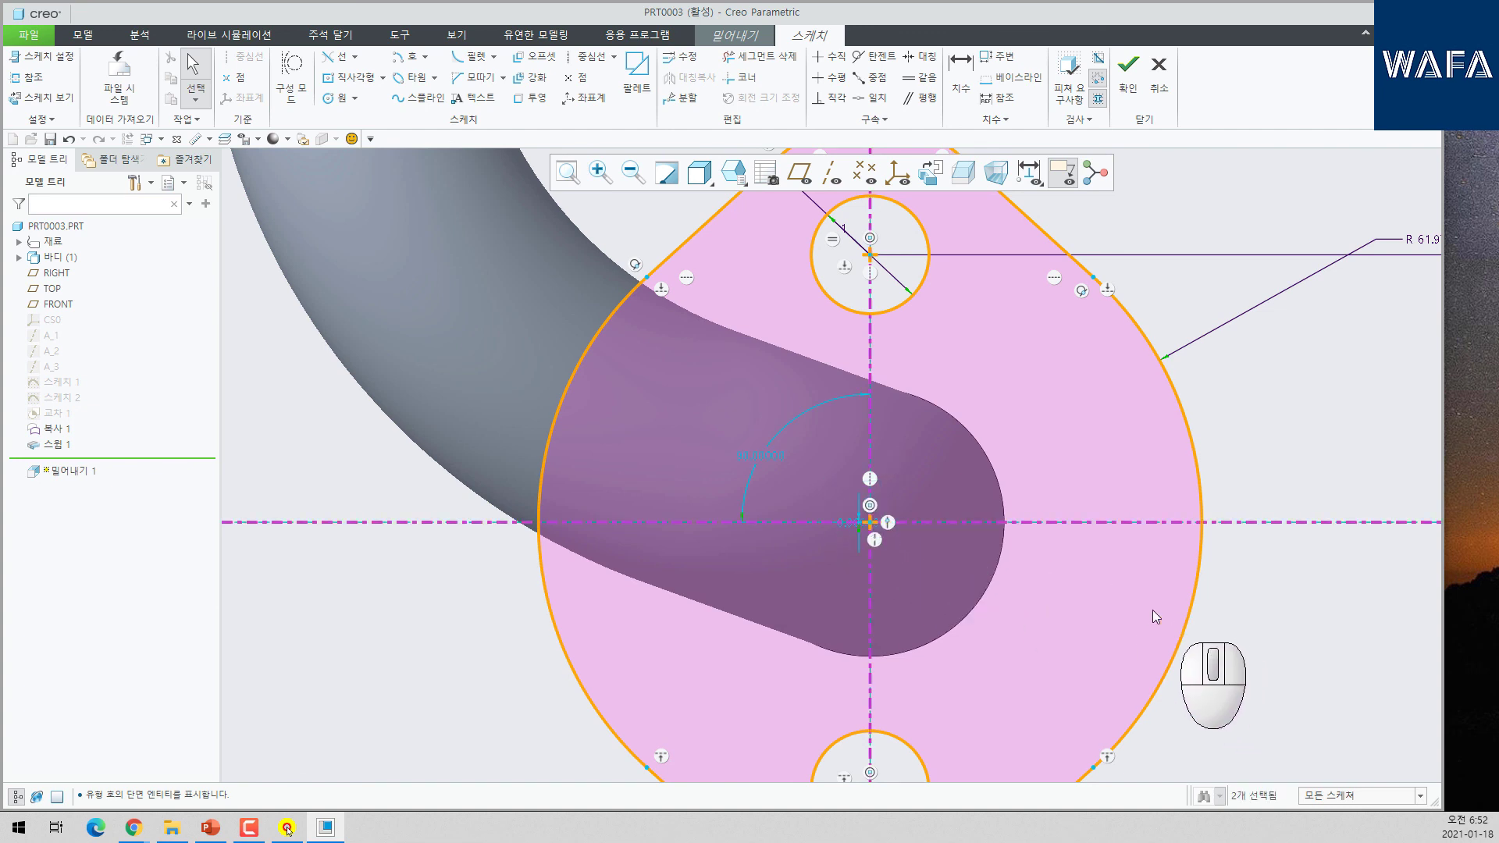
{"action": "scroll", "coordinate": [897, 517], "scroll_direction": "down", "scroll_amount": 3}
{"action": "mouse_move", "coordinate": [859, 495]}
{"action": "left_mouse_down"}
{"action": "mouse_move", "coordinate": [880, 547]}
{"action": "mouse_move", "coordinate": [922, 563]}
{"action": "left_mouse_up"}
{"action": "key", "text": "Delete"}
{"action": "scroll", "coordinate": [890, 466], "scroll_direction": "up", "scroll_amount": 5}
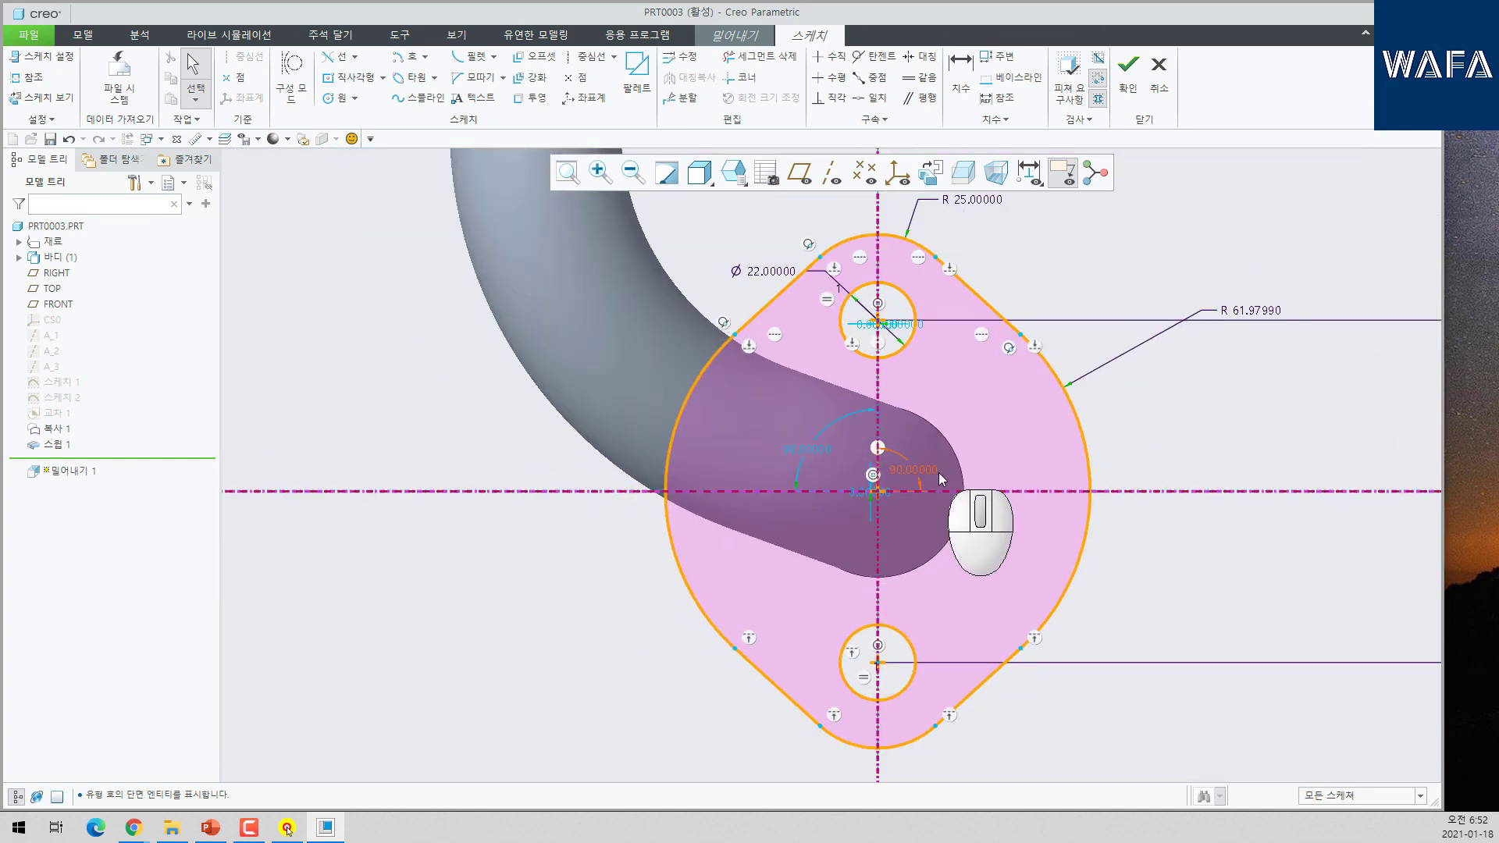
- Constrain the flange centrelines to vertical and horizontal, and pull the flange centre off the references to test its freedom
{"action": "left_click", "coordinate": [835, 57]}
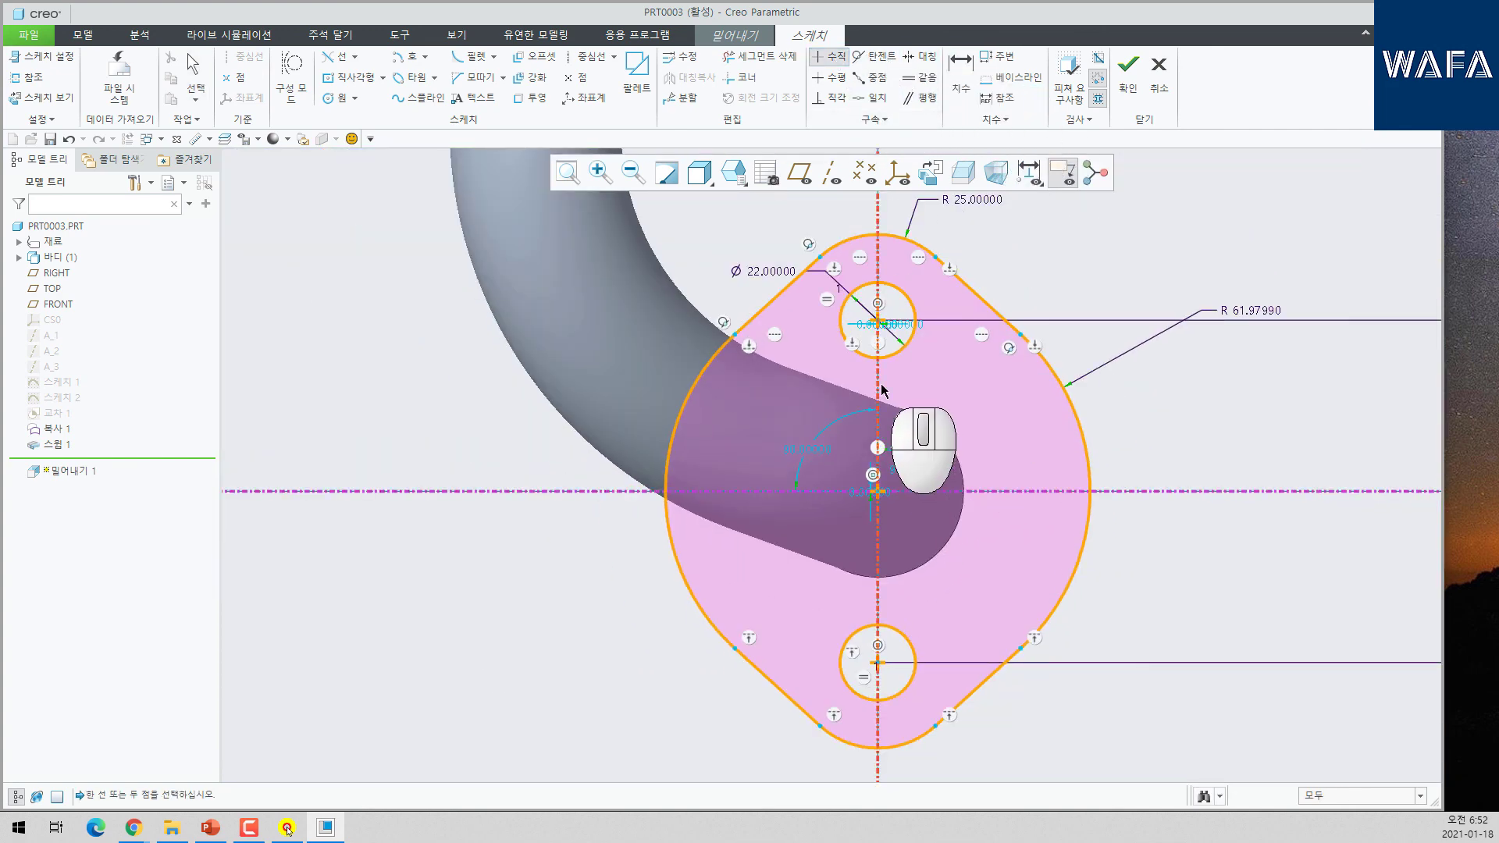
{"action": "left_click", "coordinate": [881, 386]}
{"action": "left_click", "coordinate": [831, 77]}
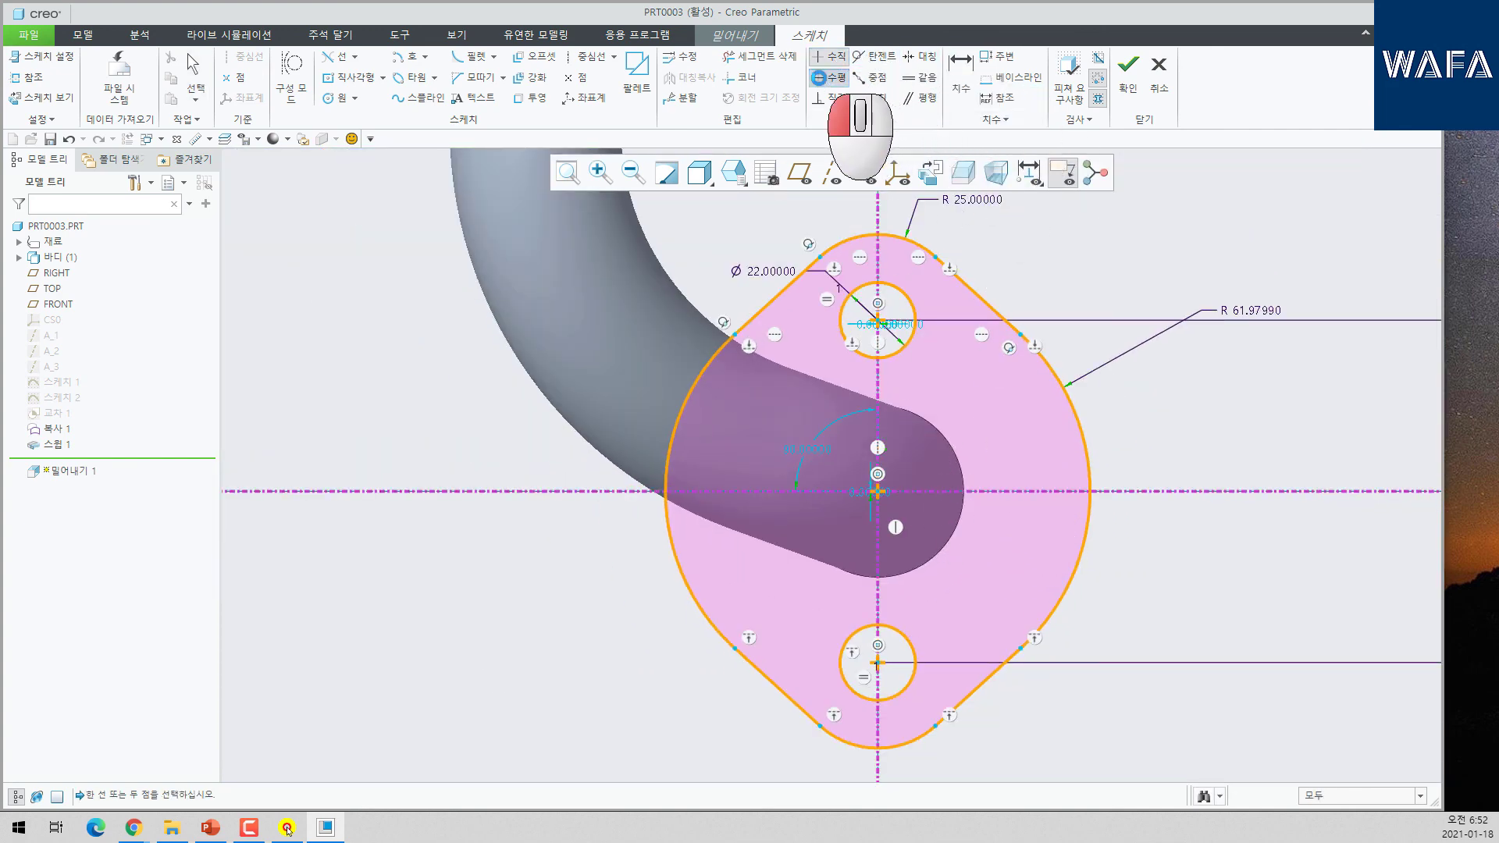
{"action": "left_click", "coordinate": [957, 490]}
{"action": "middle_click", "coordinate": [1114, 534]}
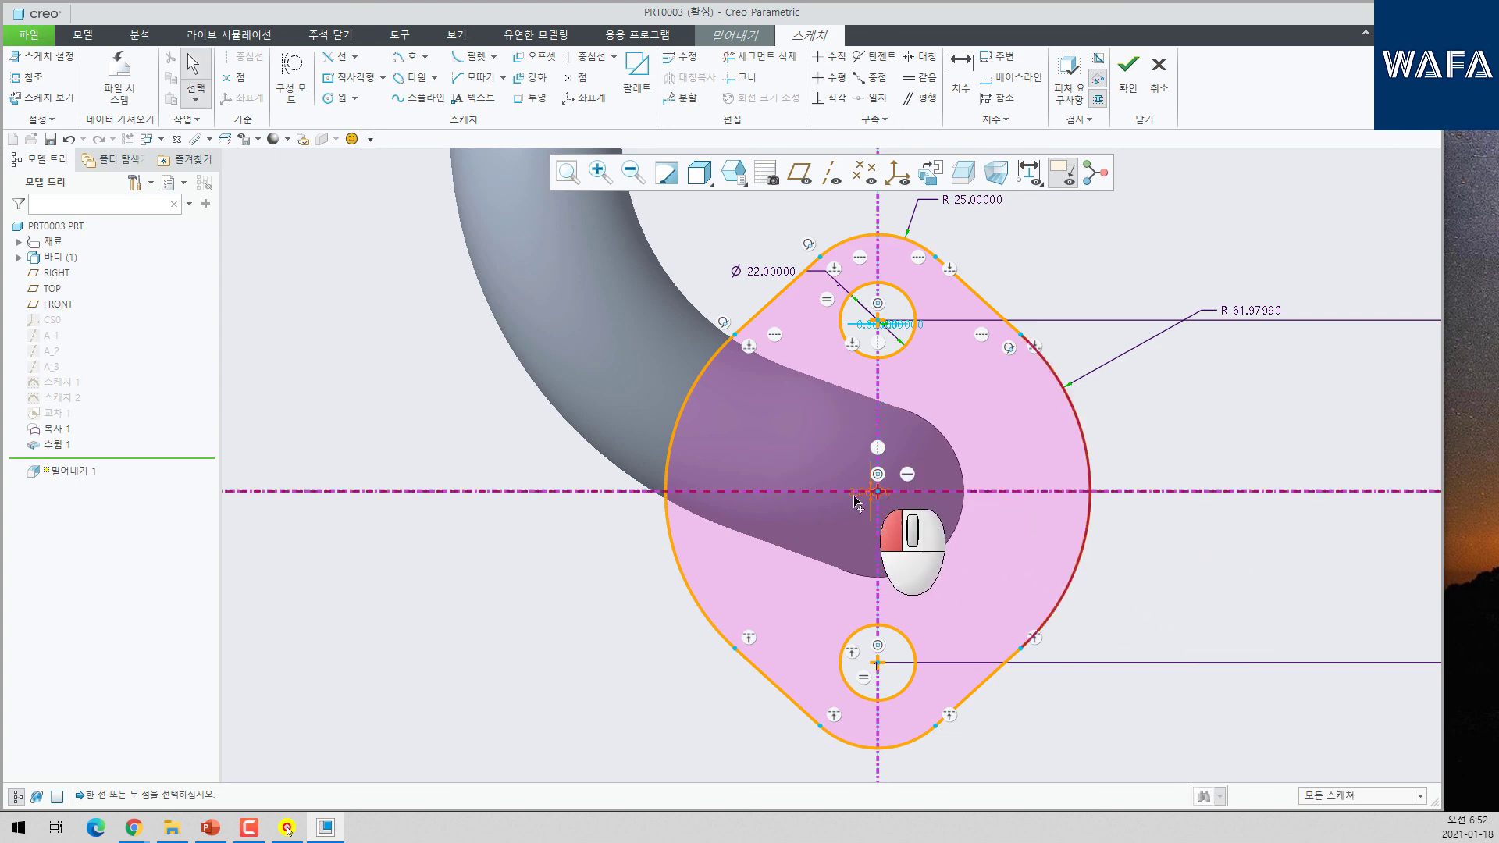
{"action": "mouse_move", "coordinate": [857, 503]}
{"action": "left_mouse_down"}
{"action": "mouse_move", "coordinate": [827, 523]}
{"action": "mouse_move", "coordinate": [867, 504]}
{"action": "mouse_move", "coordinate": [848, 529]}
{"action": "mouse_move", "coordinate": [866, 550]}
{"action": "left_mouse_up"}
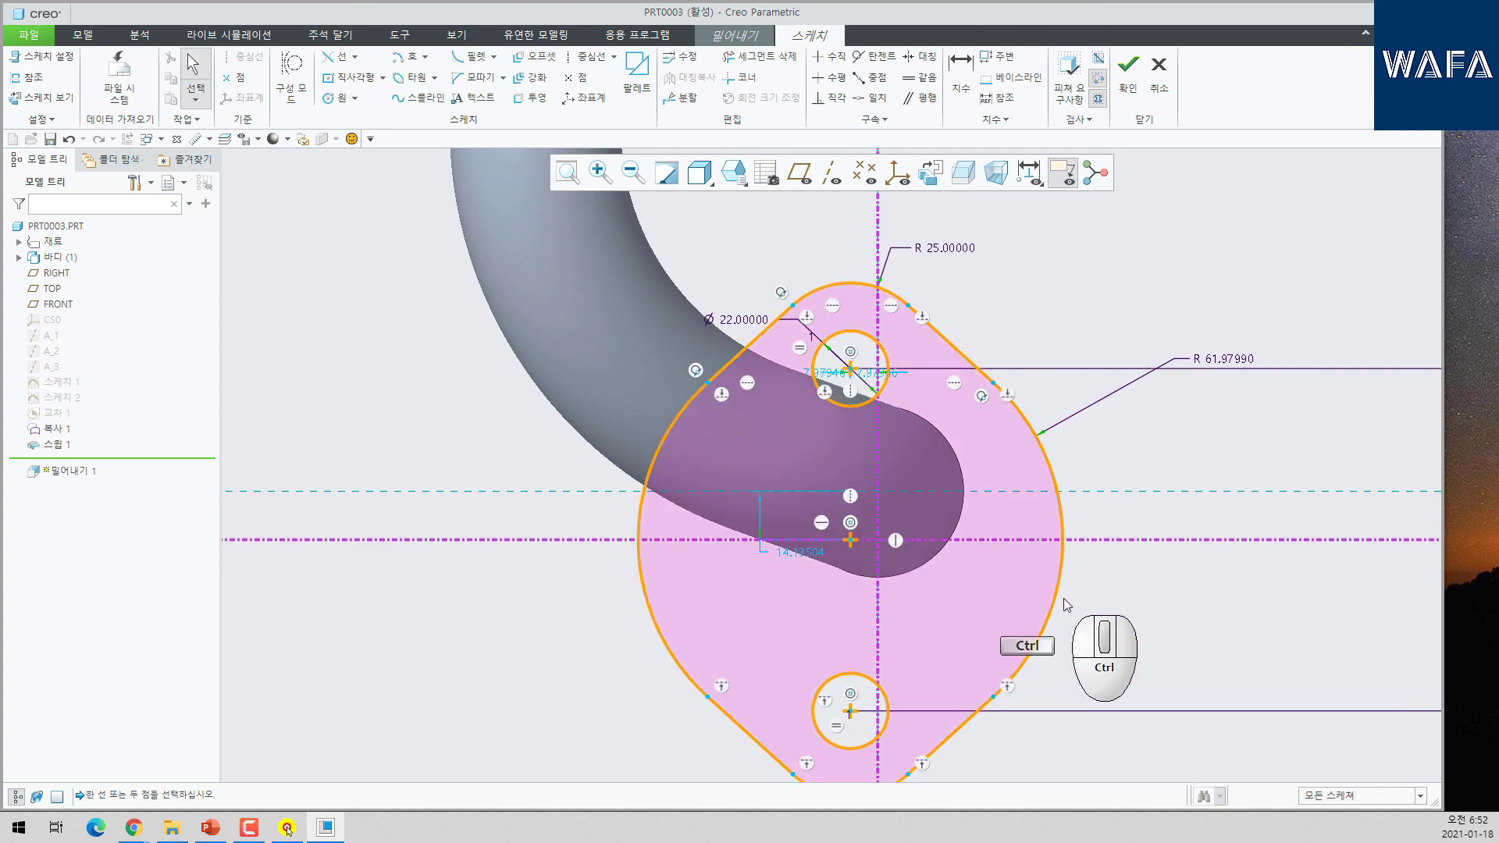
- Undo the recent constraint and dimension edits step by step, and redo them up to the displaced flange outline
{"action": "key", "text": "ctrl+z"}
{"action": "key", "text": "ctrl+z"}
{"action": "key", "text": "ctrl+z"}
{"action": "key", "text": "ctrl+z"}
{"action": "key", "text": "ctrl+z"}
{"action": "key", "text": "ctrl+z"}
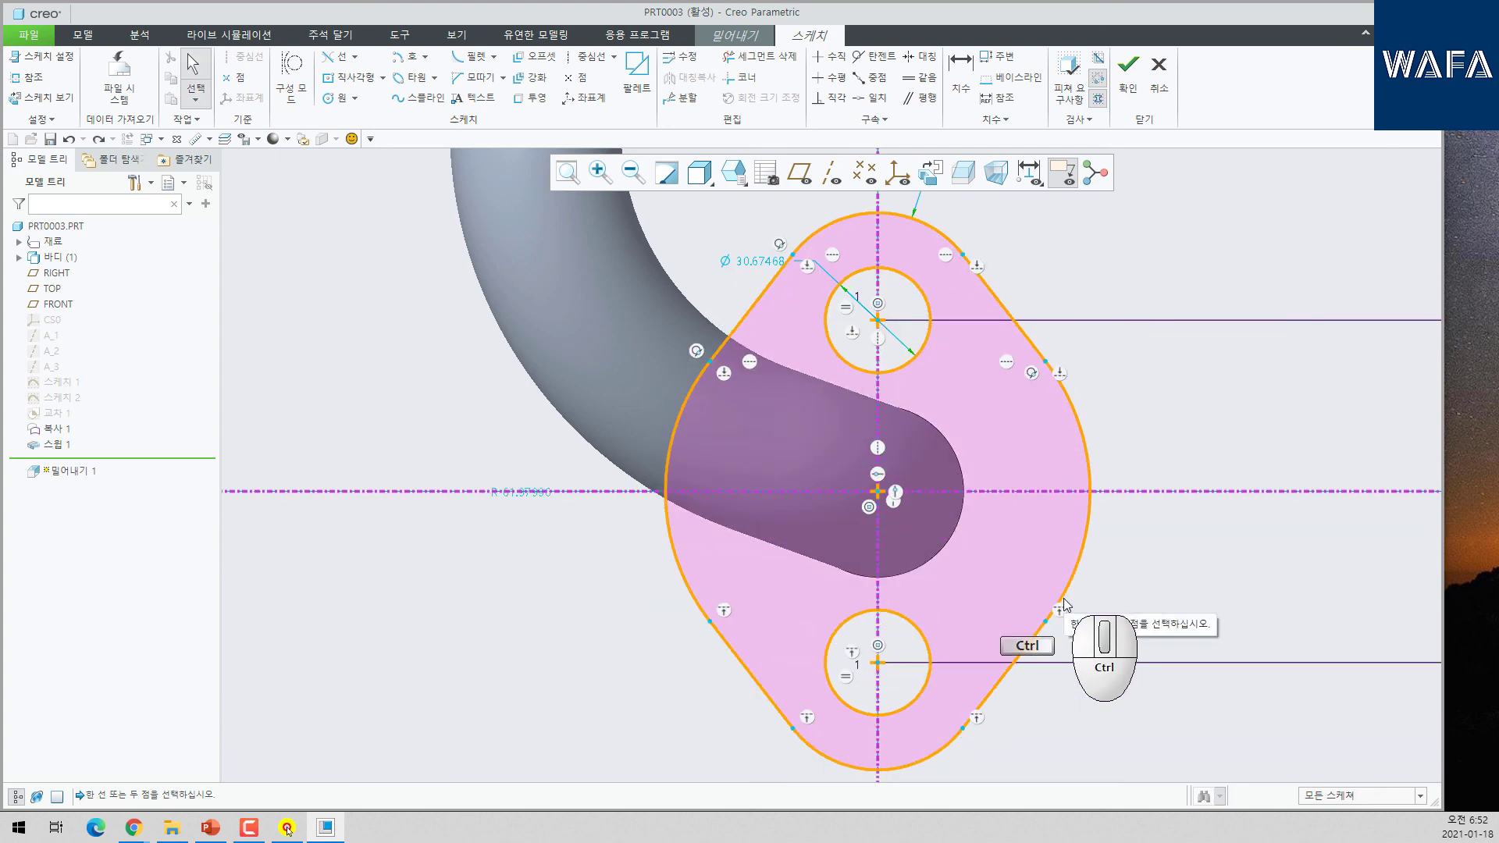
{"action": "key", "text": "ctrl+z"}
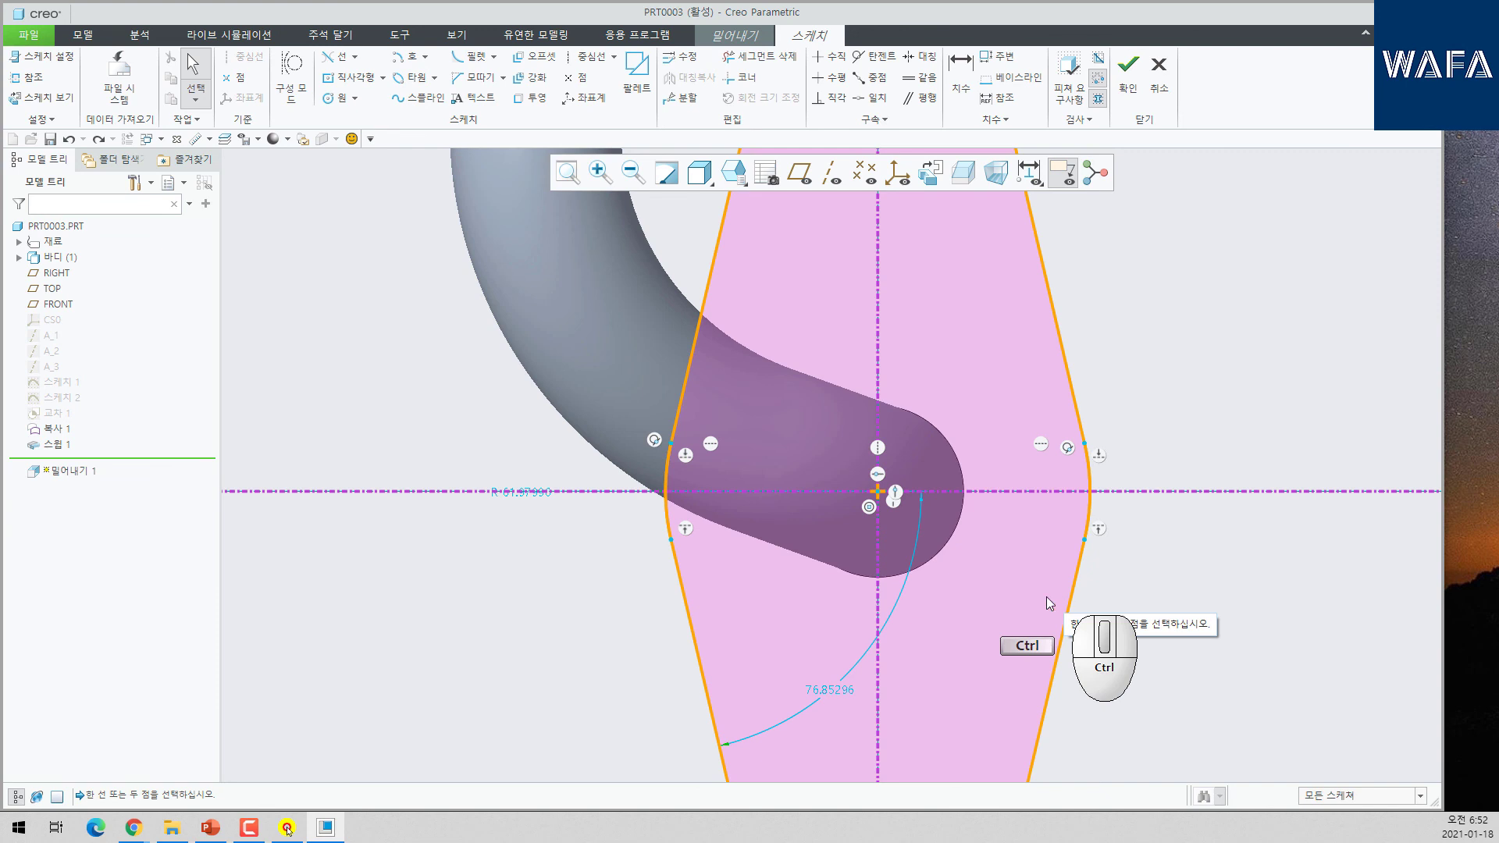
{"action": "left_click", "coordinate": [666, 484]}
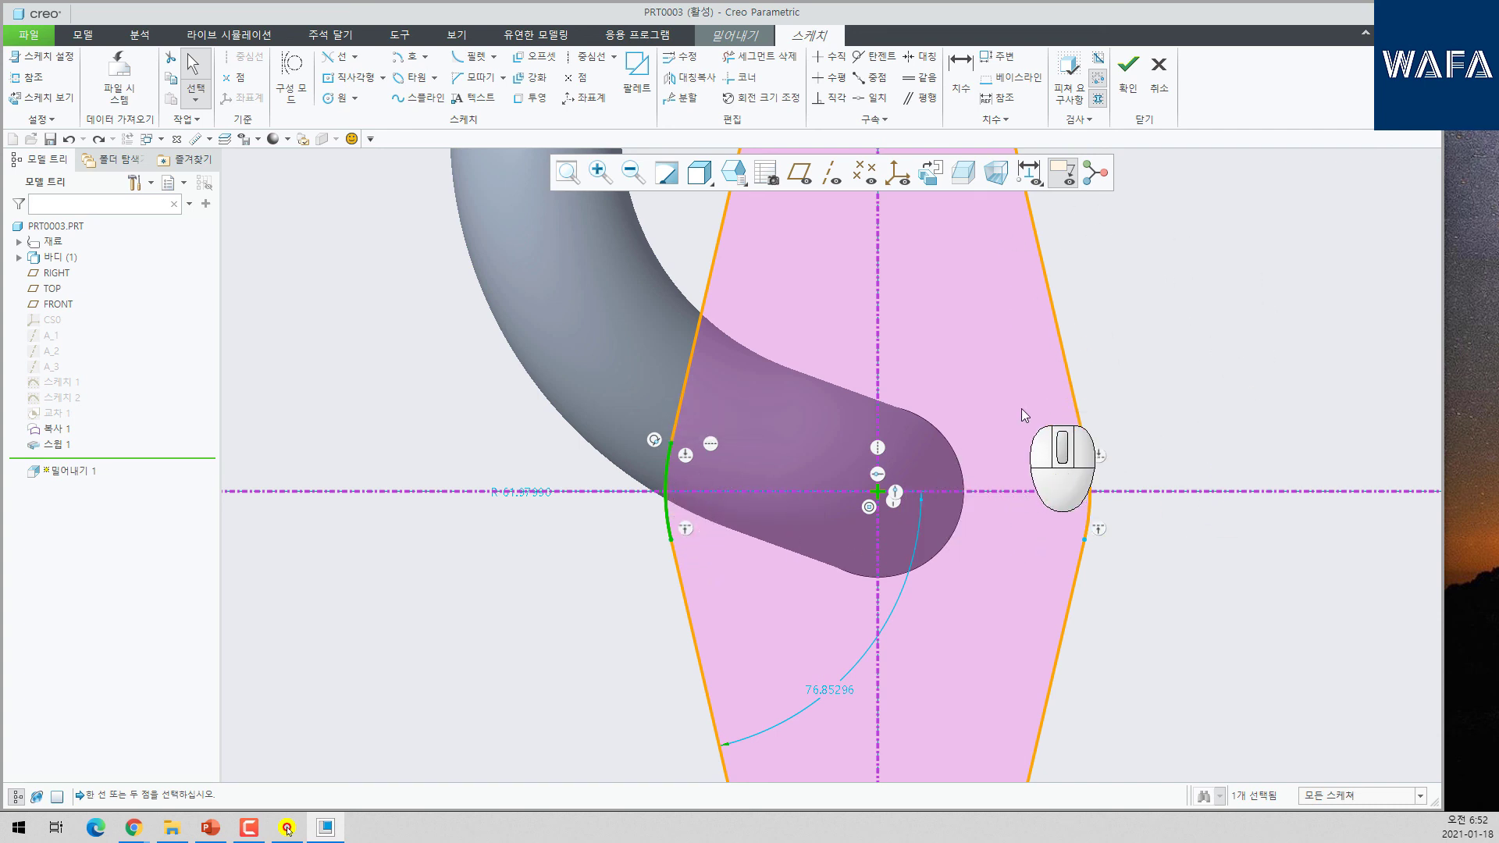
{"action": "key", "text": "ctrl+z"}
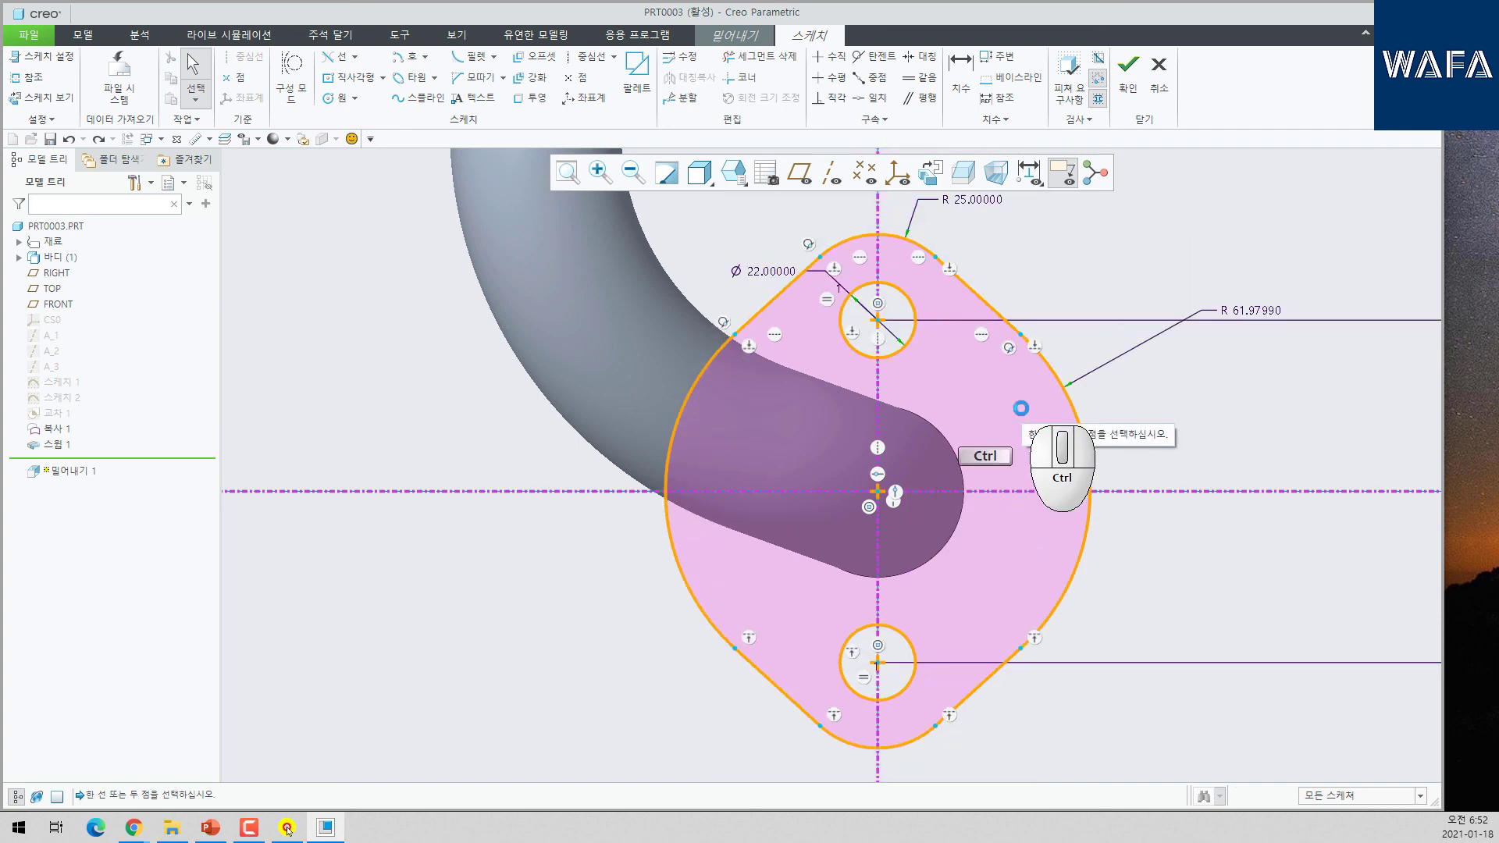
{"action": "key", "text": "ctrl+z"}
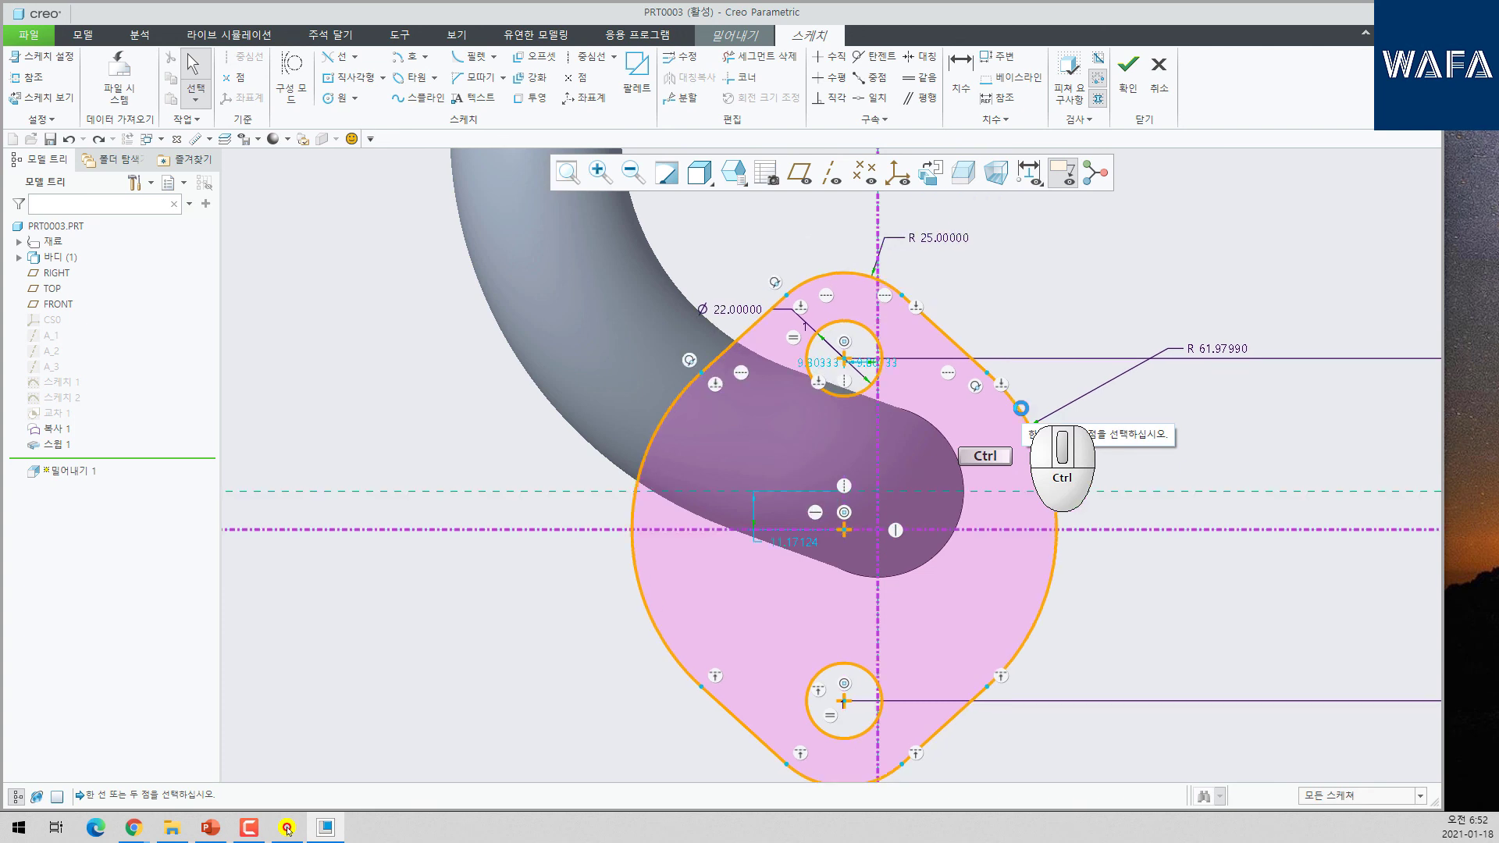
{"action": "key", "text": "ctrl+z"}
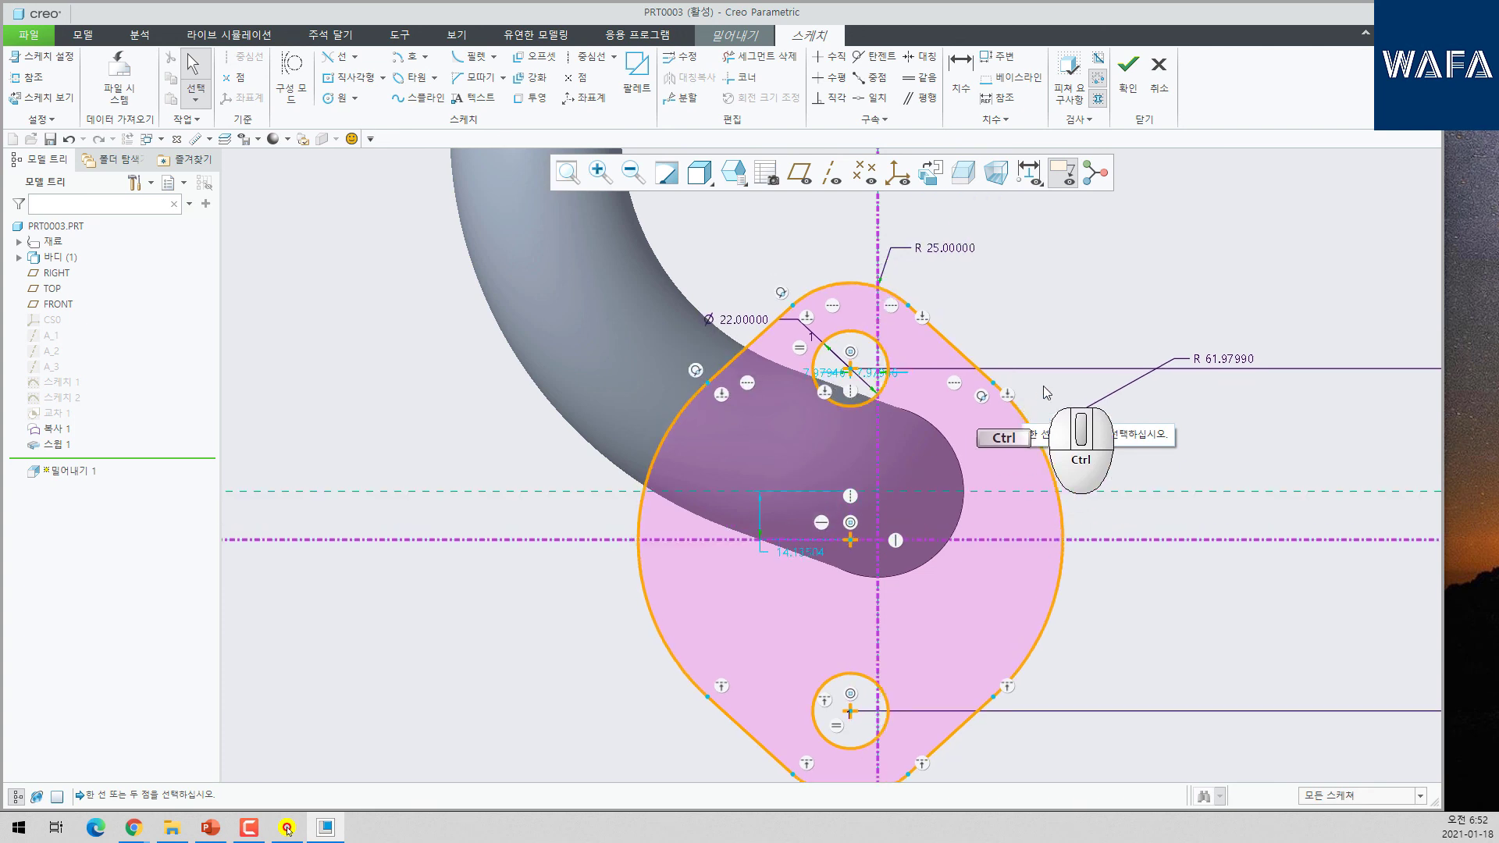
- Make the centrelines and flange centre coincident with the horizontal and vertical references at the pipe's centre
{"action": "left_click", "coordinate": [872, 98]}
{"action": "left_click", "coordinate": [812, 540]}
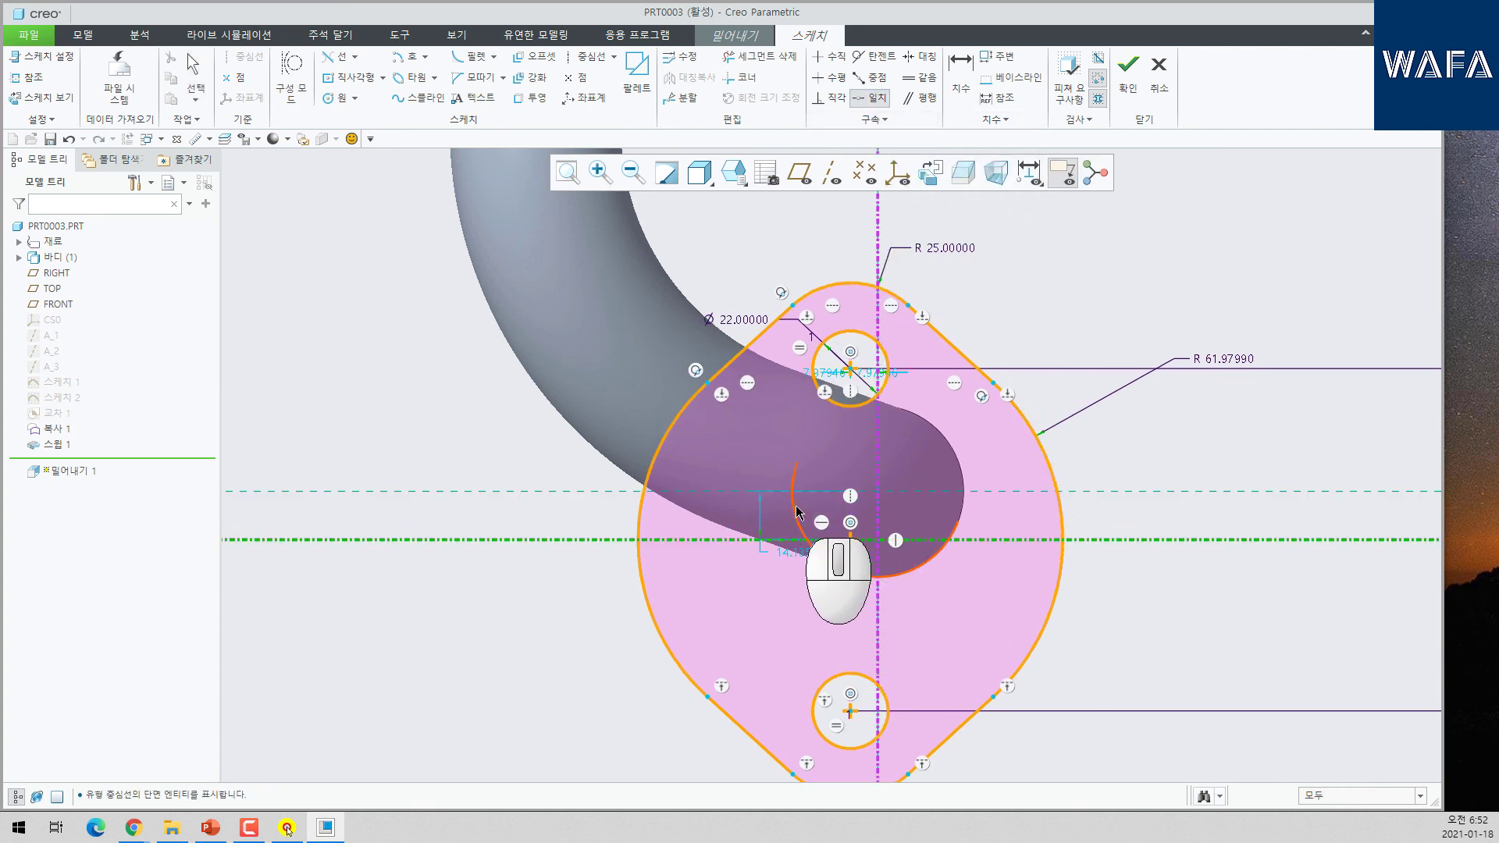
{"action": "left_click", "coordinate": [799, 491]}
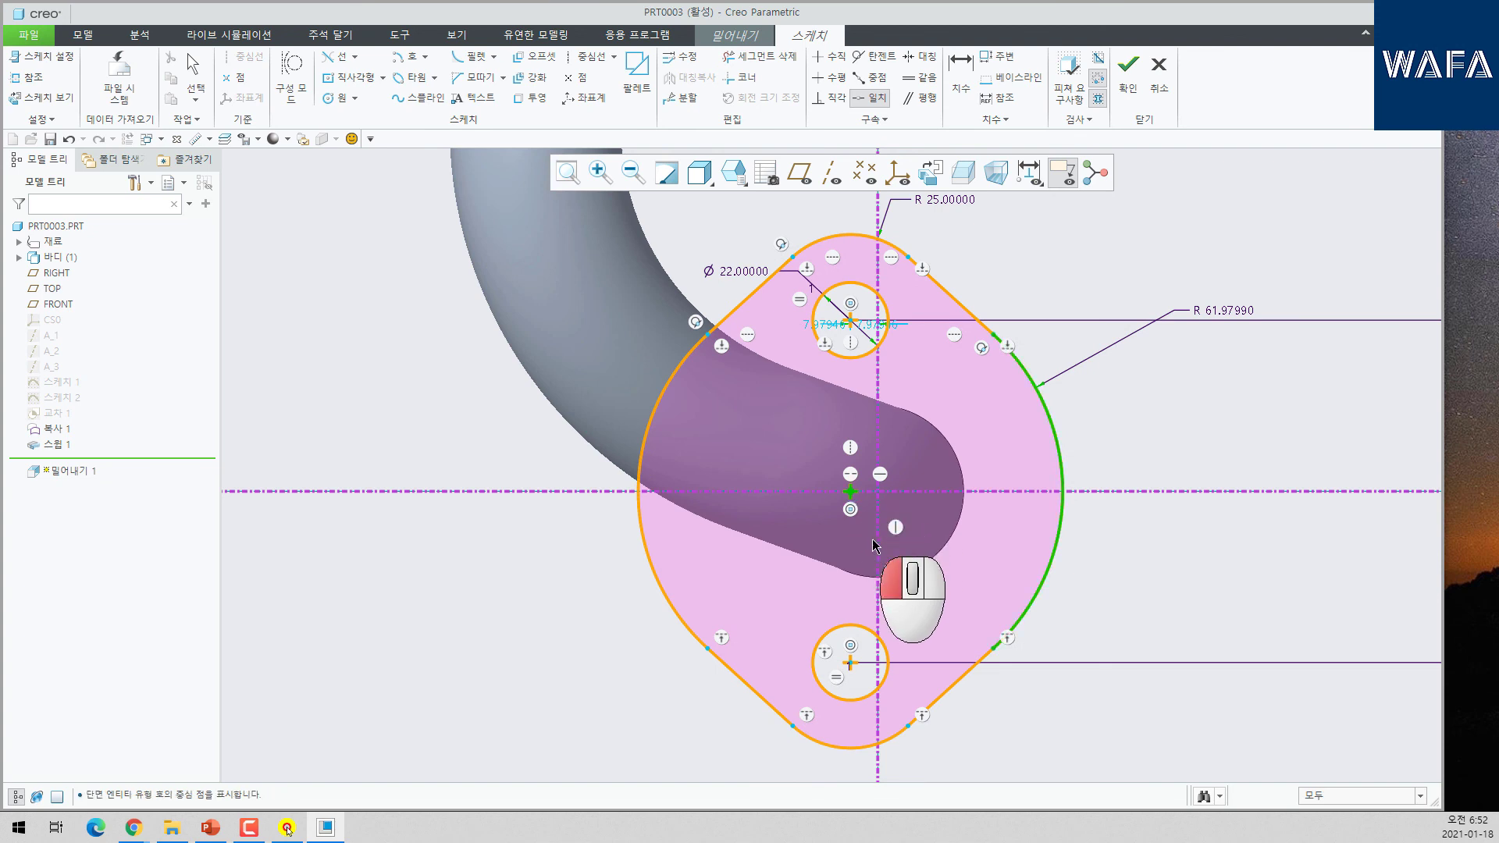
{"action": "left_click", "coordinate": [875, 595]}
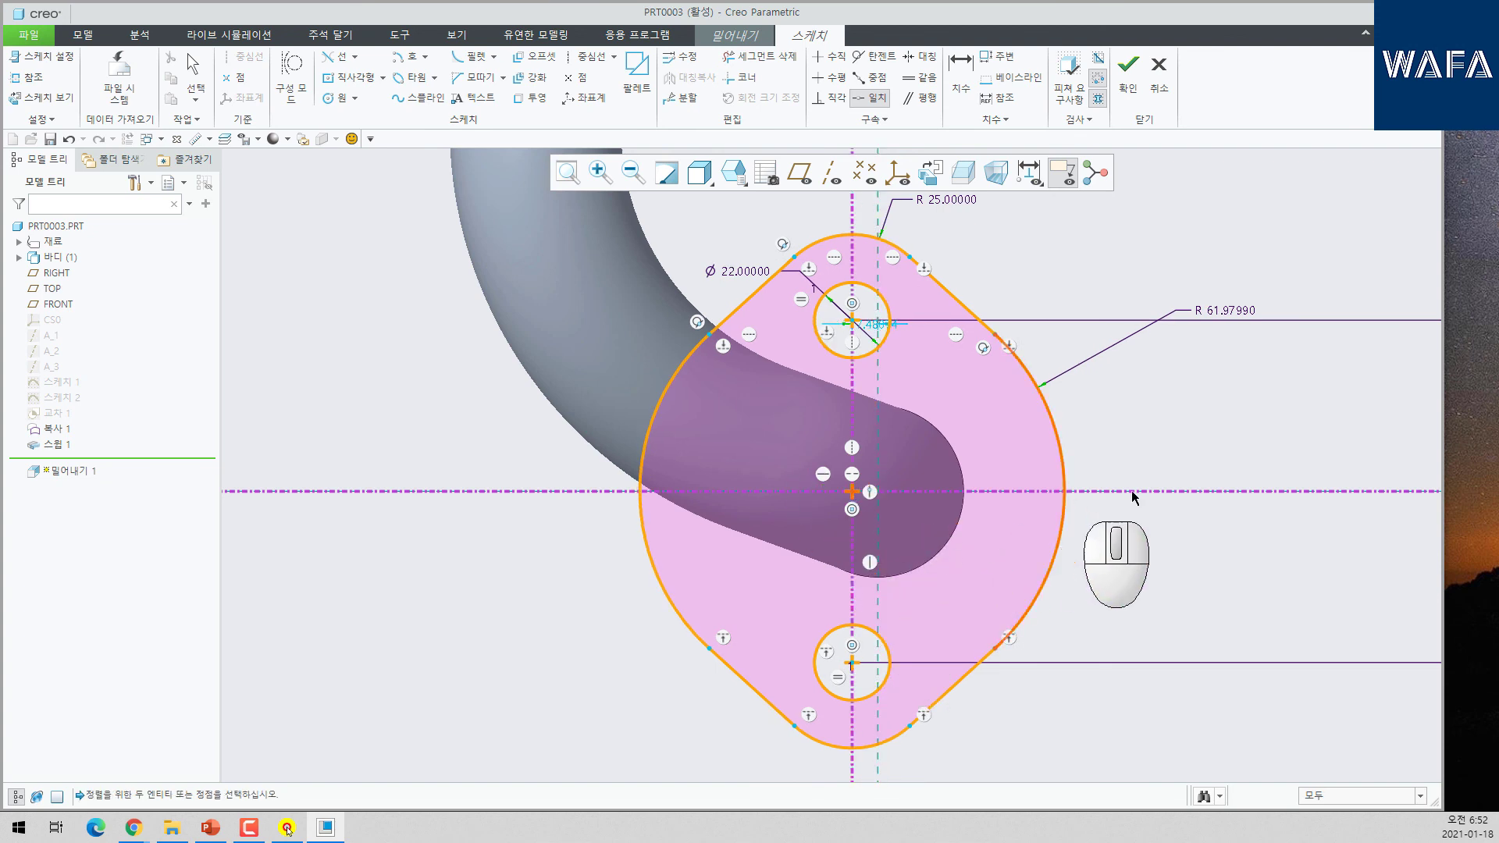
{"action": "left_click", "coordinate": [878, 388]}
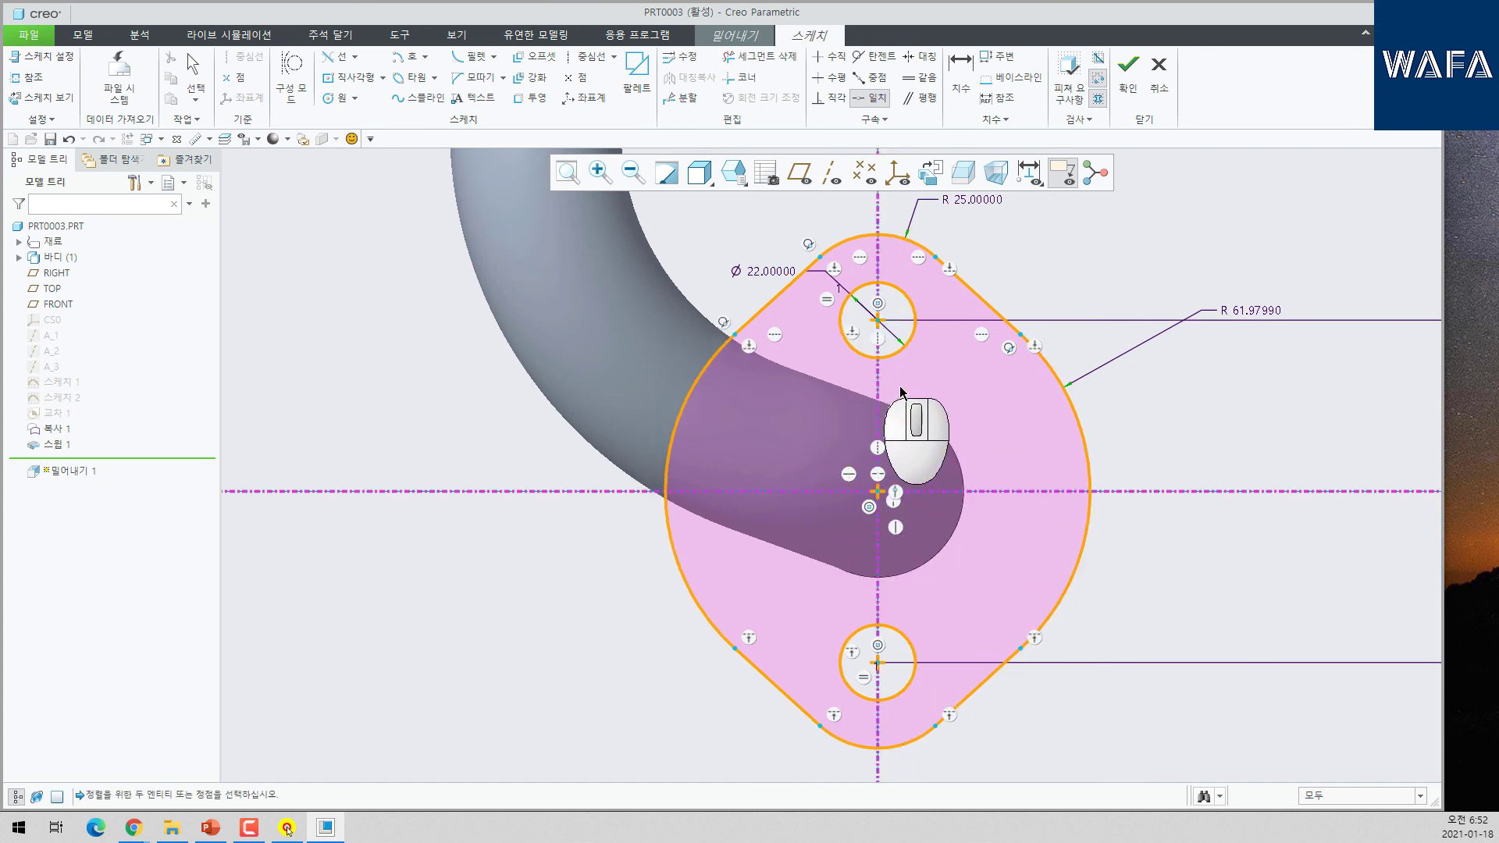
- Set the flange's large side arc radius to 40 and move its dimension text clear of the horizontal centreline
{"action": "middle_click", "coordinate": [1168, 441]}
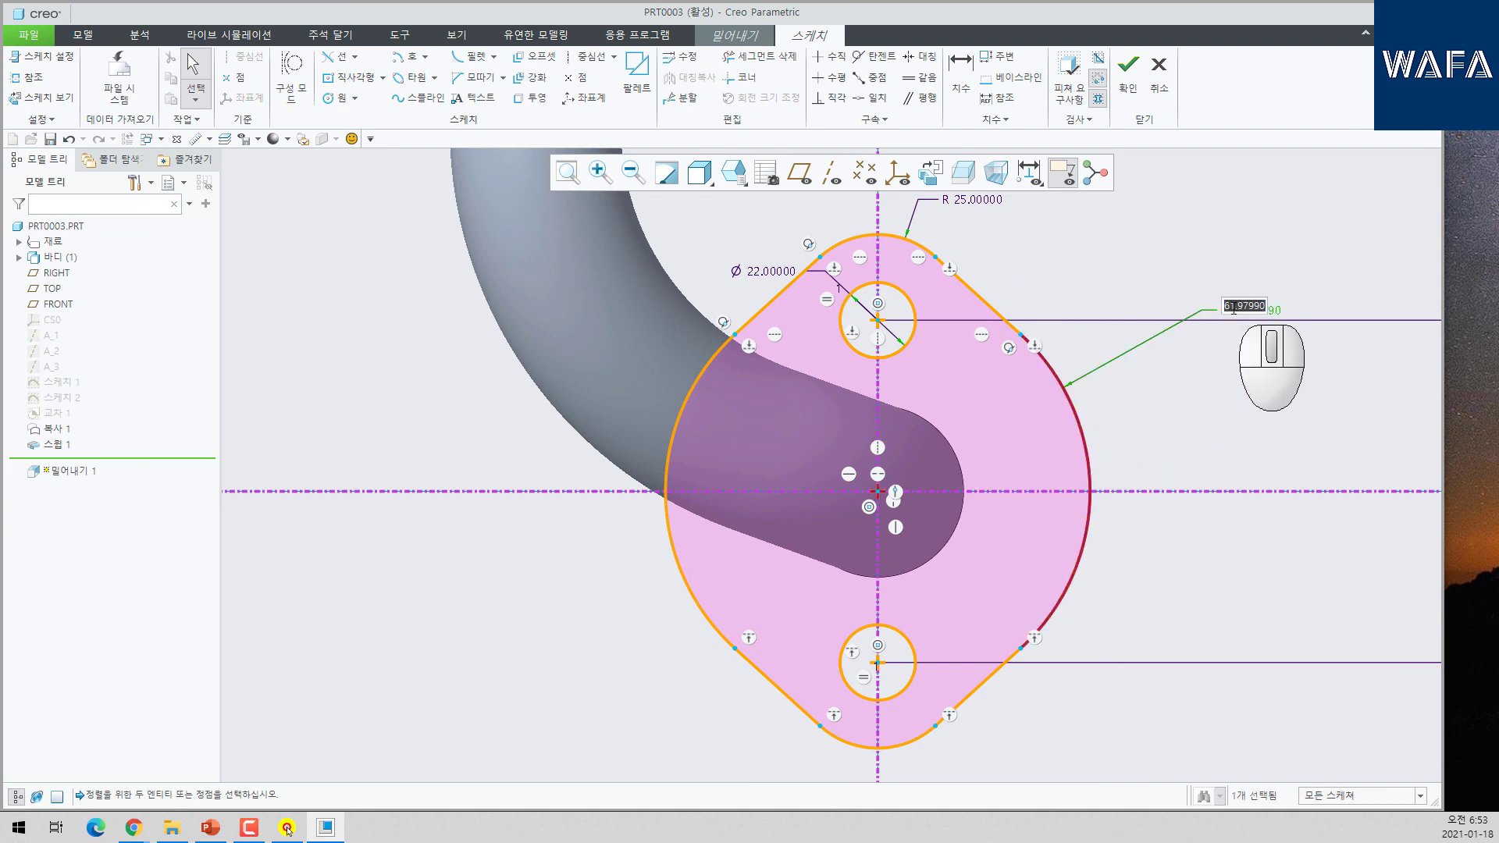
{"action": "key", "text": "Return"}
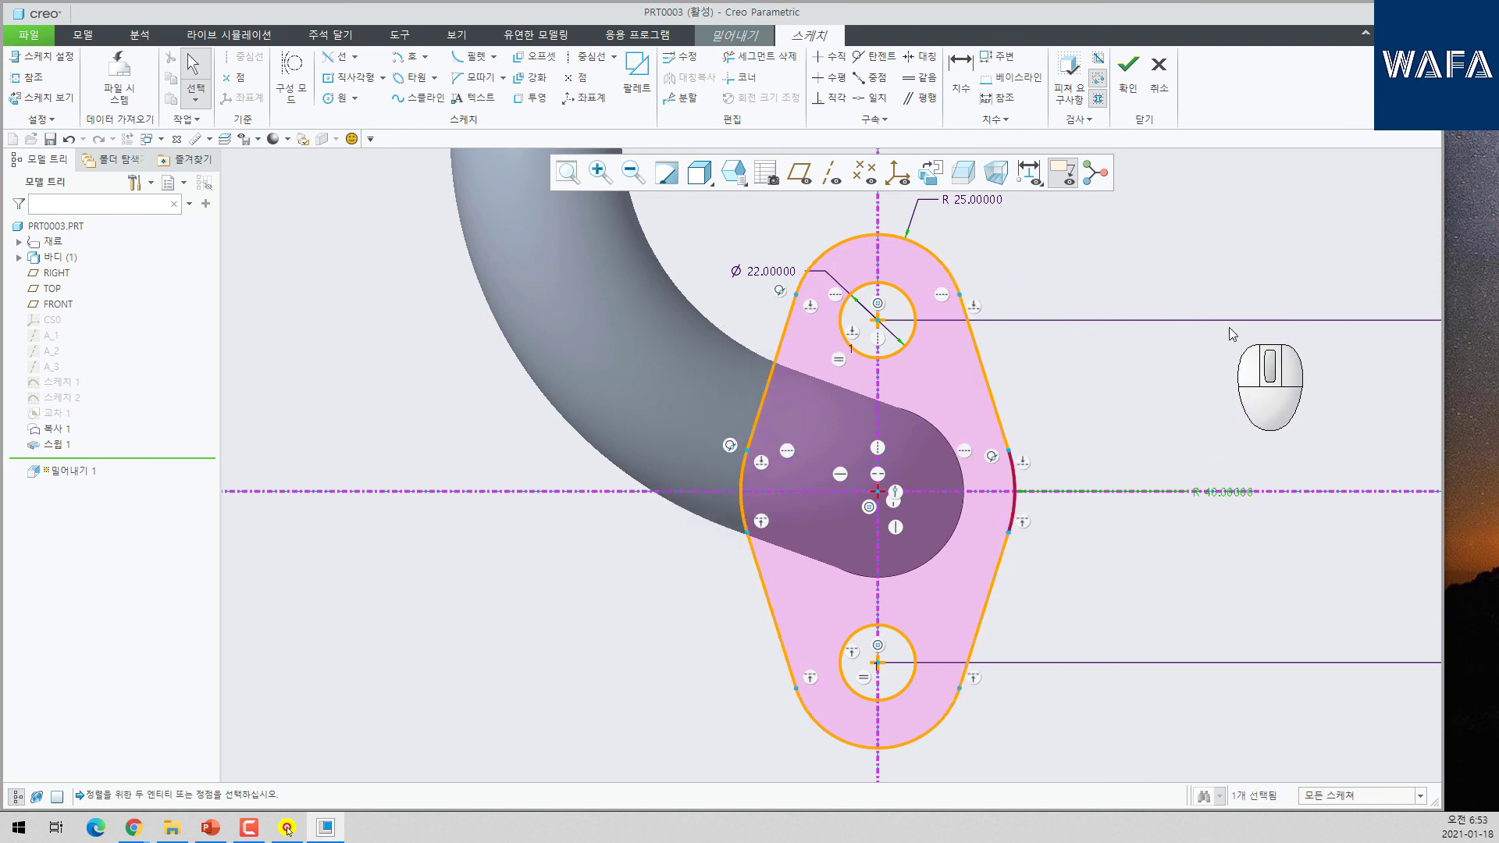
{"action": "scroll", "coordinate": [921, 417], "scroll_direction": "down", "scroll_amount": 2}
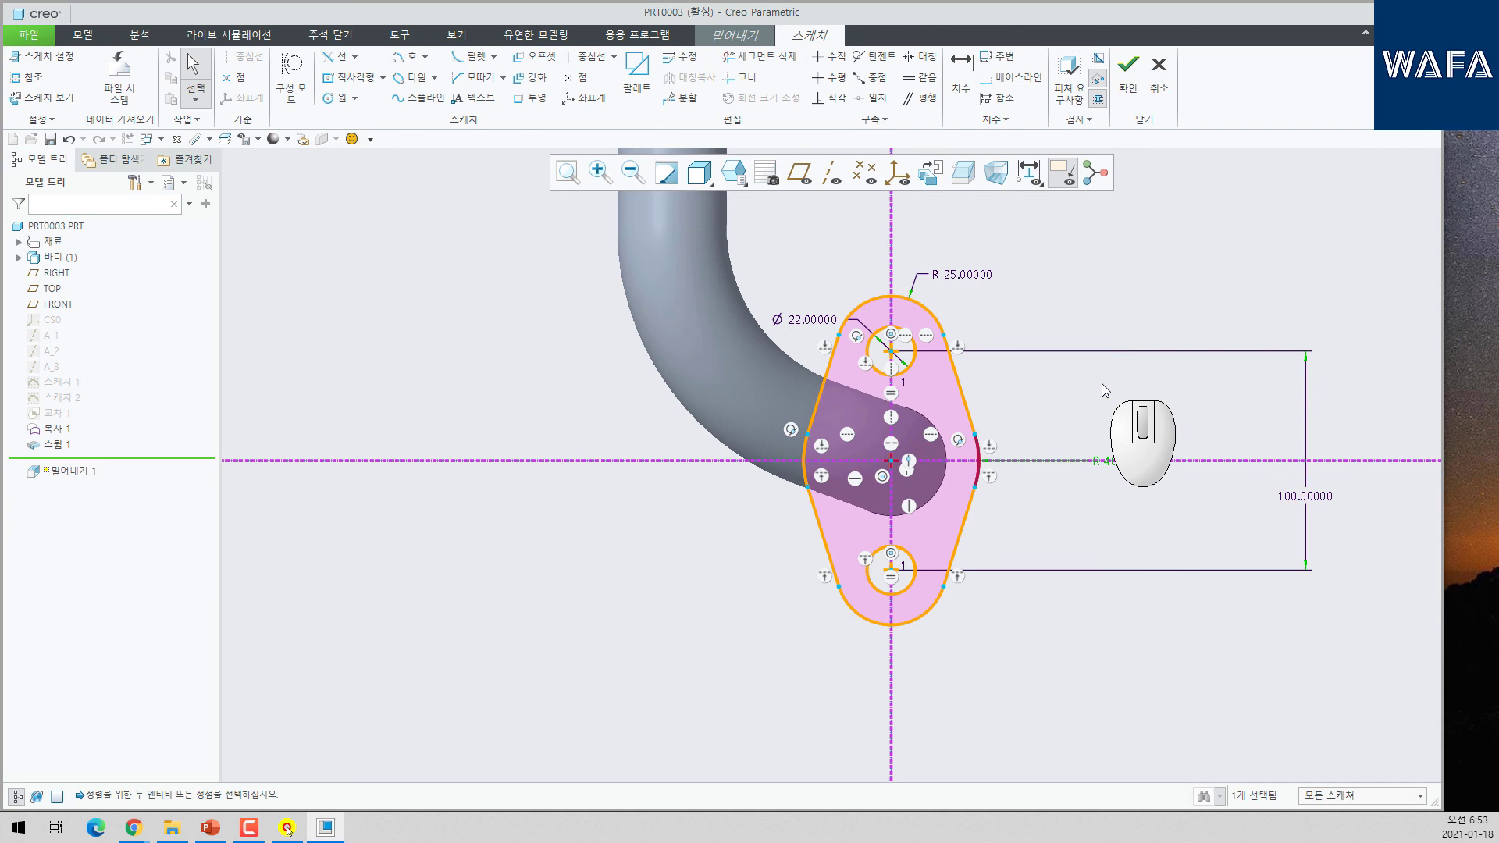
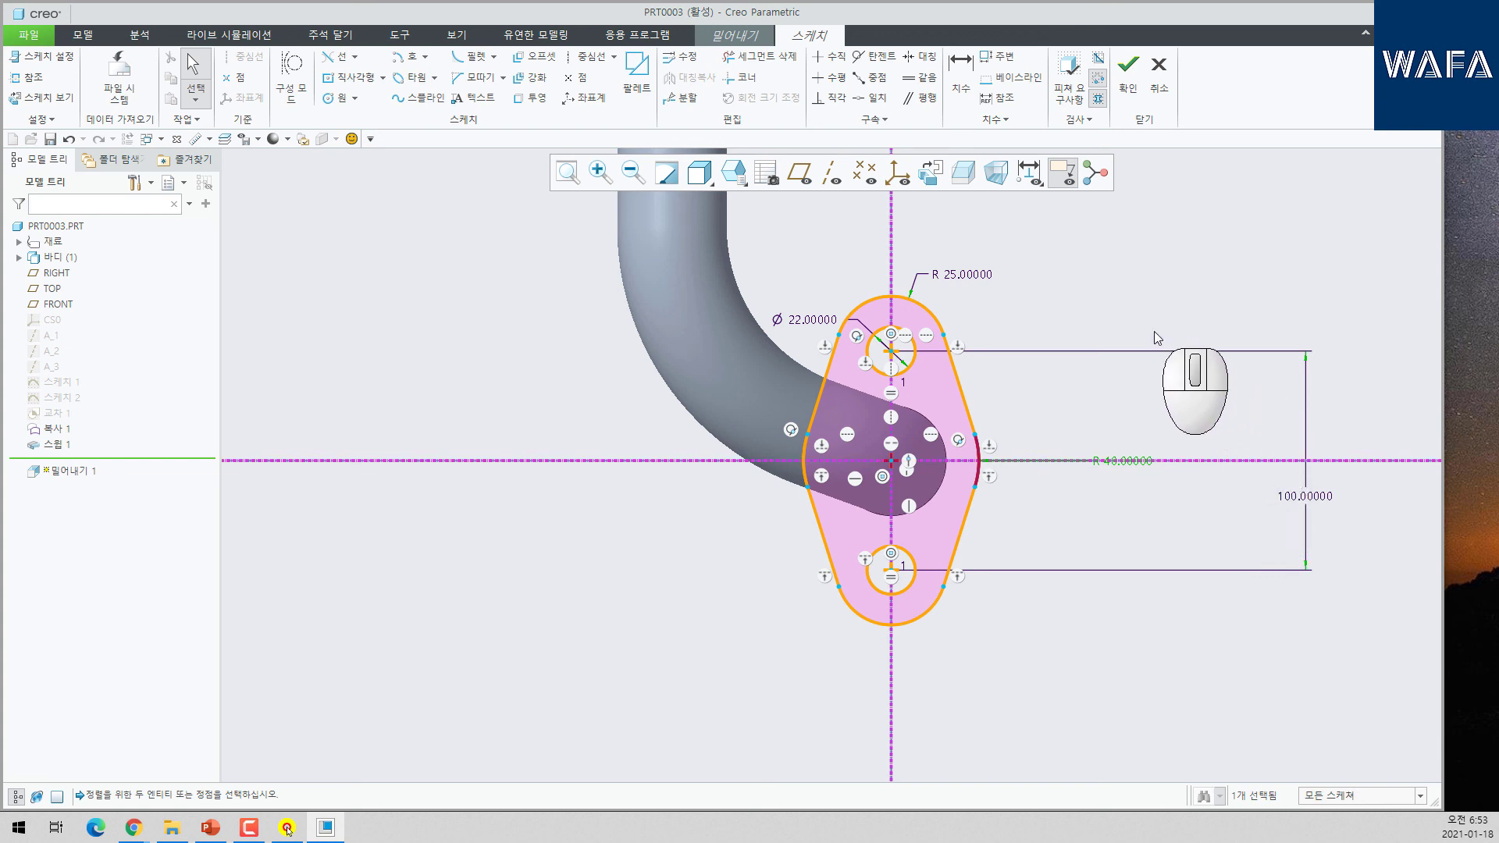
{"action": "left_click", "coordinate": [1109, 463]}
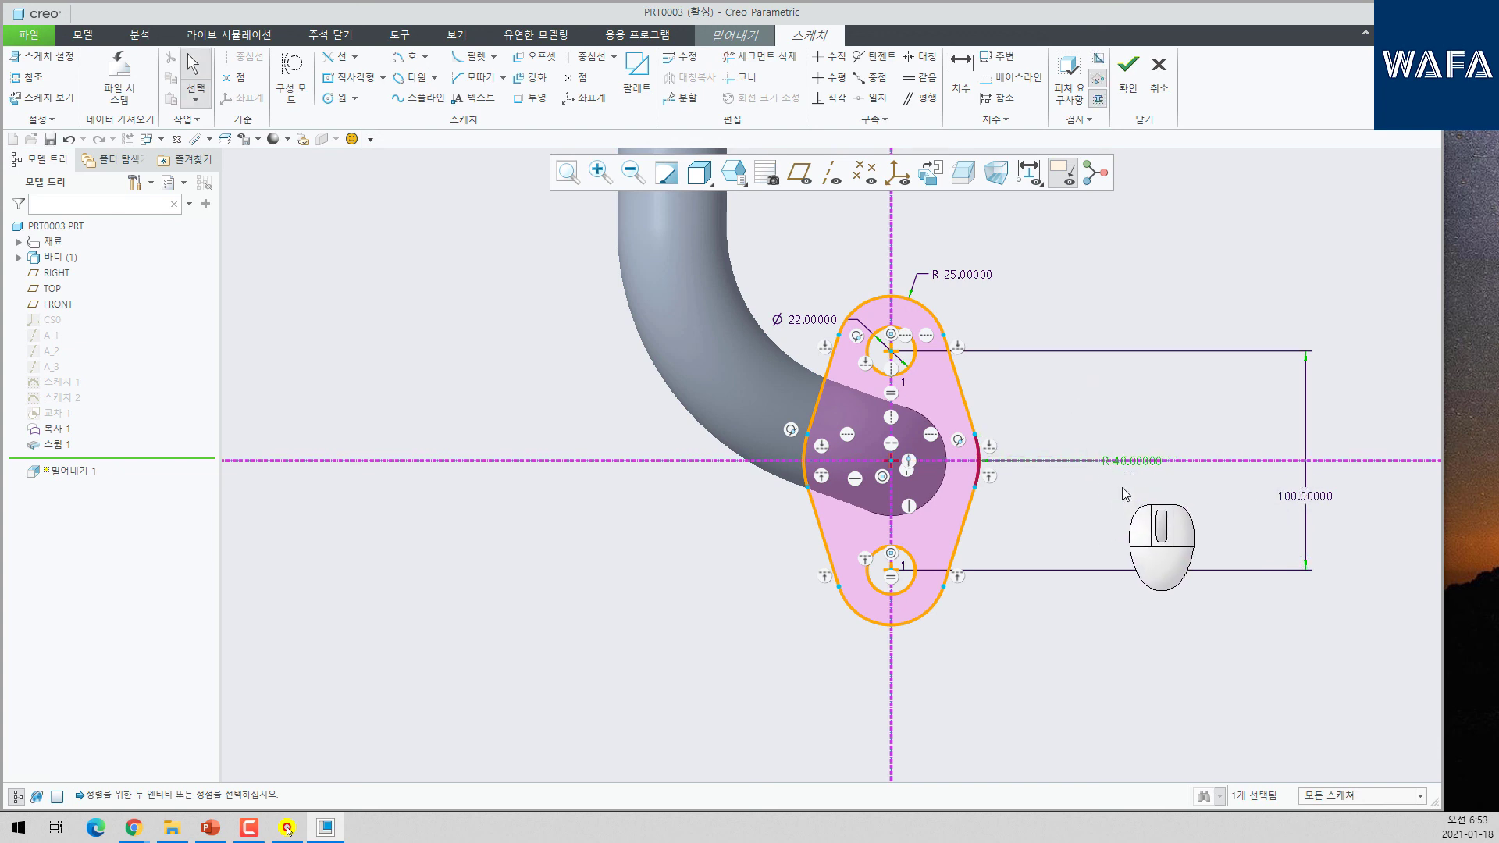
{"action": "left_click_drag", "start_coordinate": [1127, 445], "coordinate": [1121, 405]}
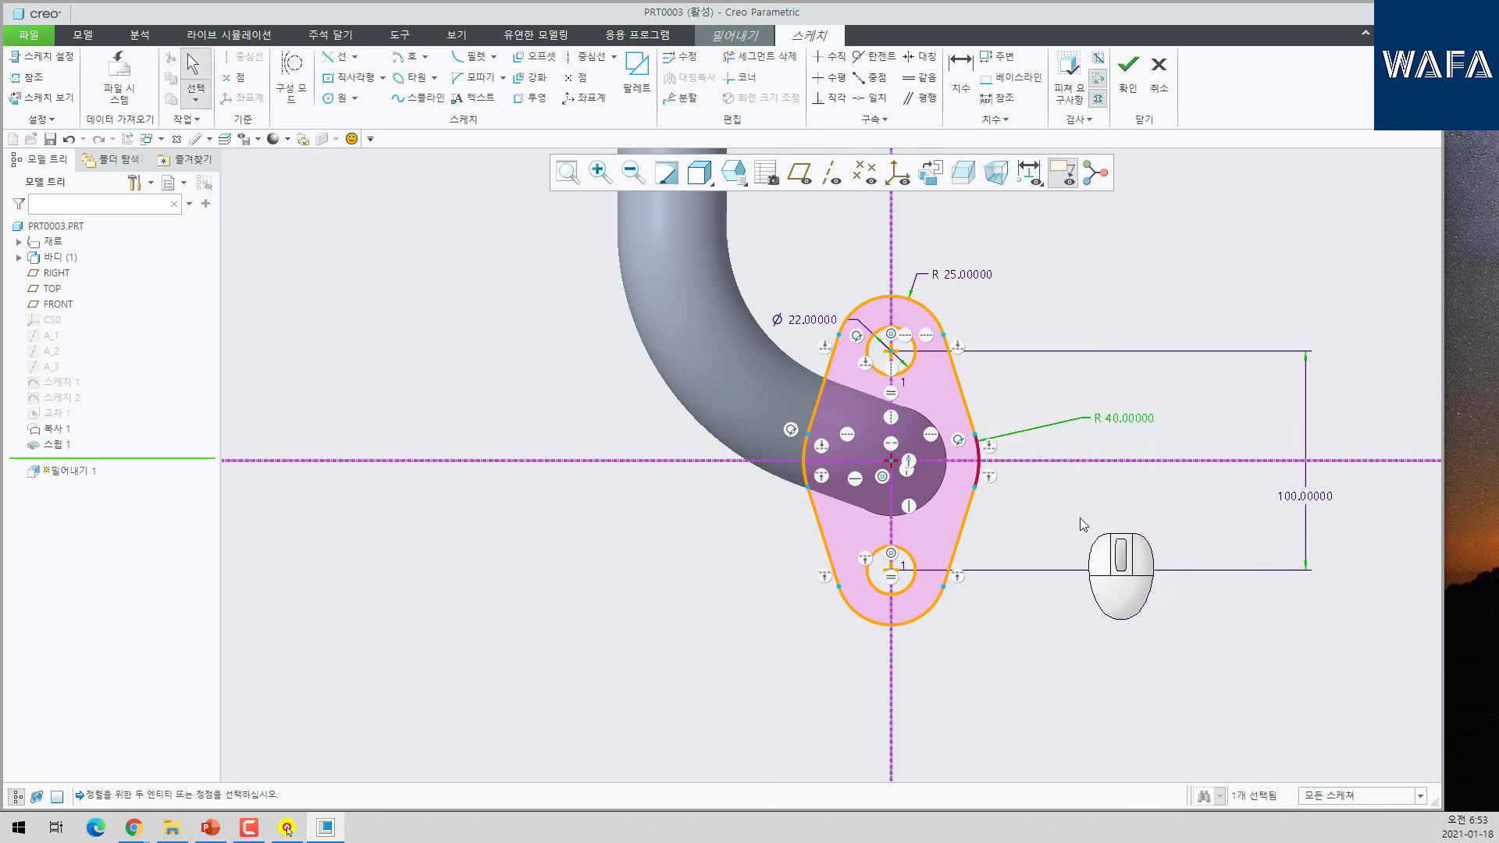
- Finish the flange sketch, extrude it to a depth of 10 and return the model to the default view
{"action": "left_click", "coordinate": [1127, 67]}
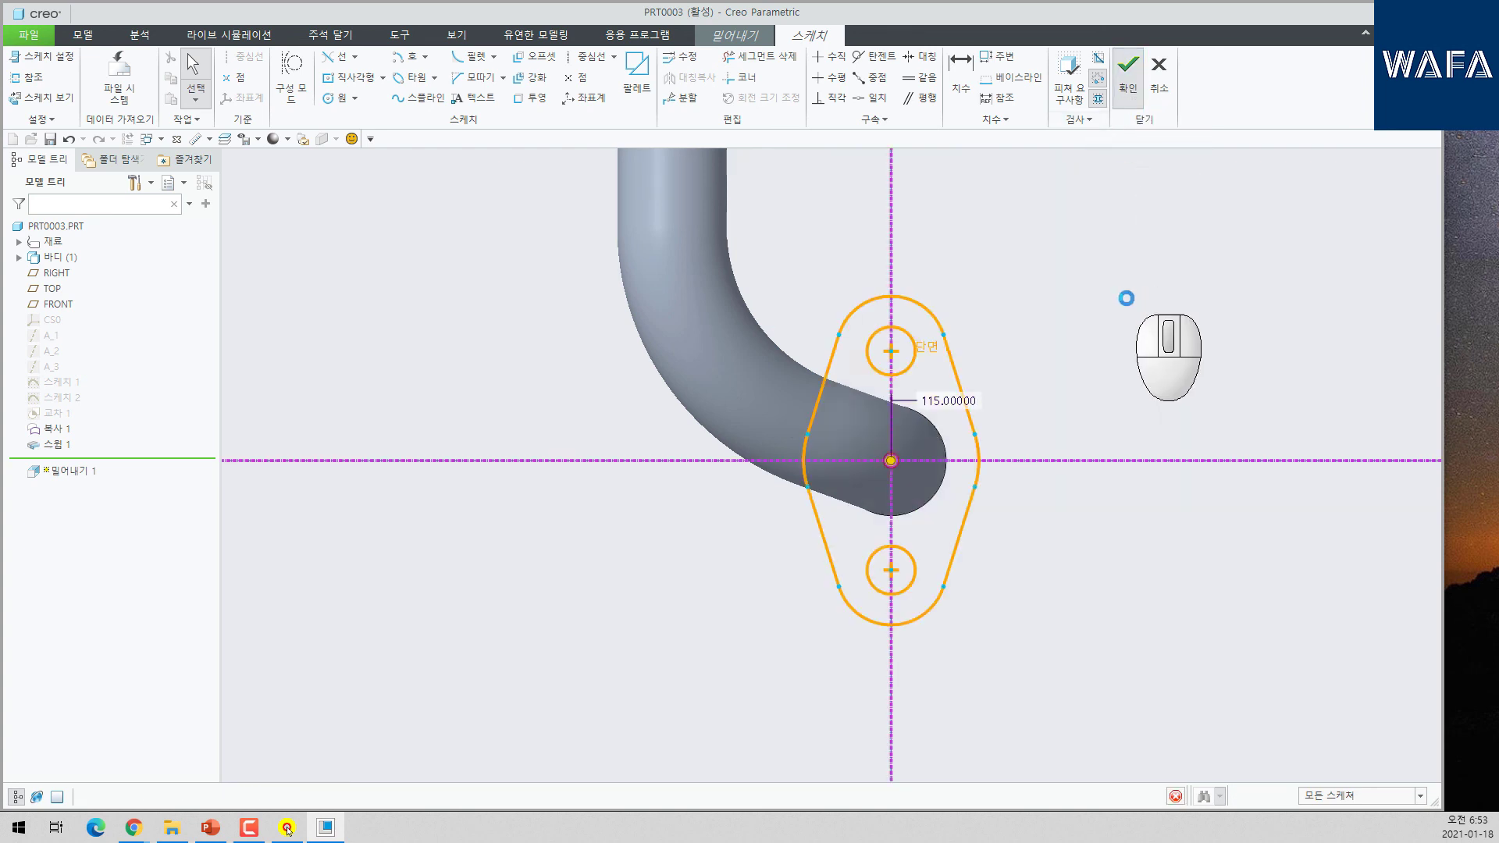
{"action": "left_click", "coordinate": [939, 406]}
{"action": "type", "text": "1"}
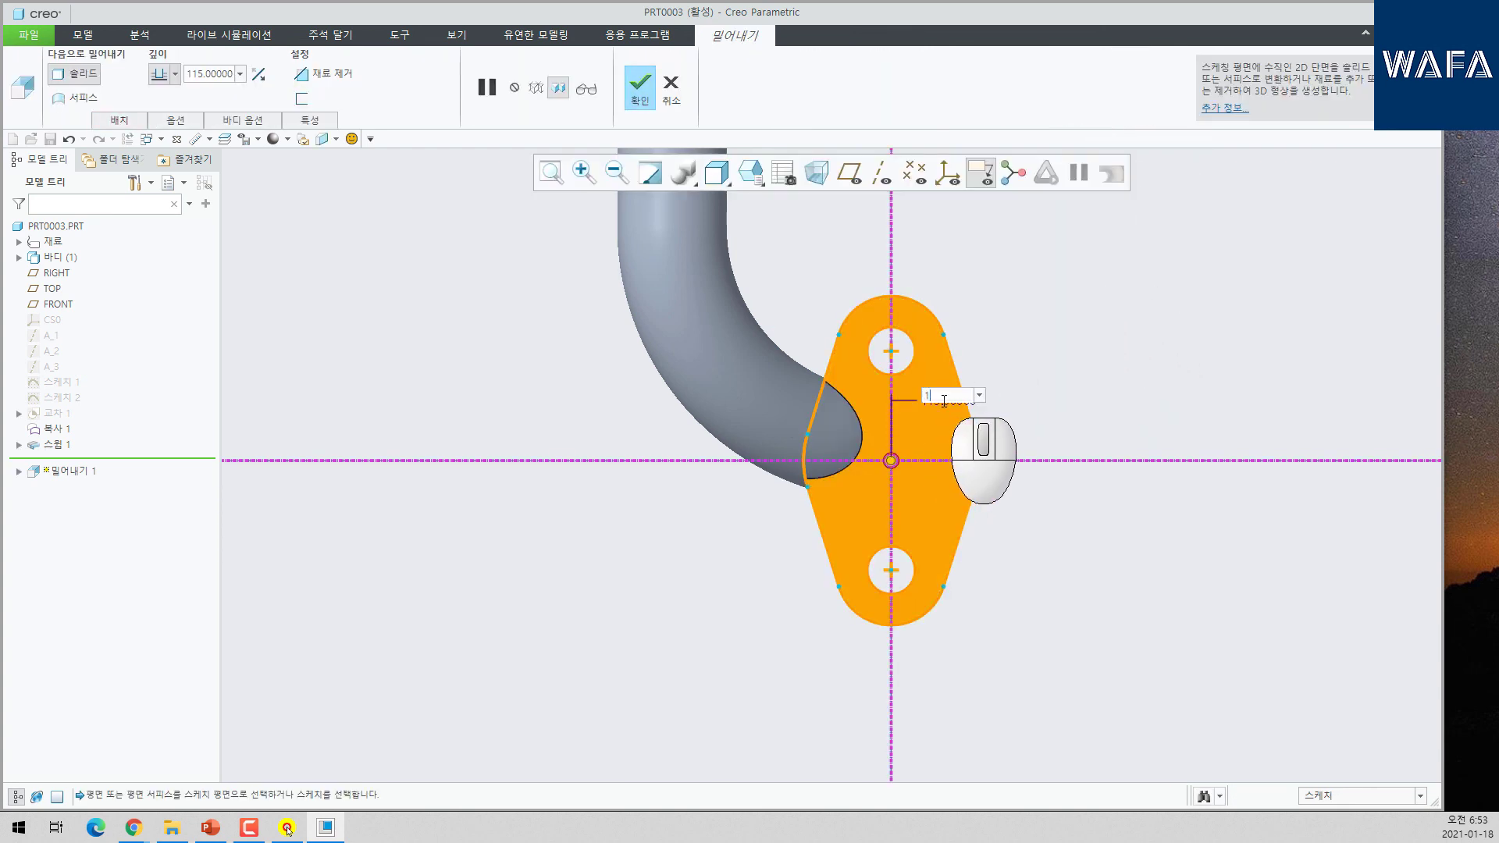
{"action": "type", "text": "0"}
{"action": "key", "text": "Return"}
{"action": "middle_click", "coordinate": [942, 401]}
{"action": "left_click", "coordinate": [1073, 444]}
{"action": "key", "text": "ctrl+d"}
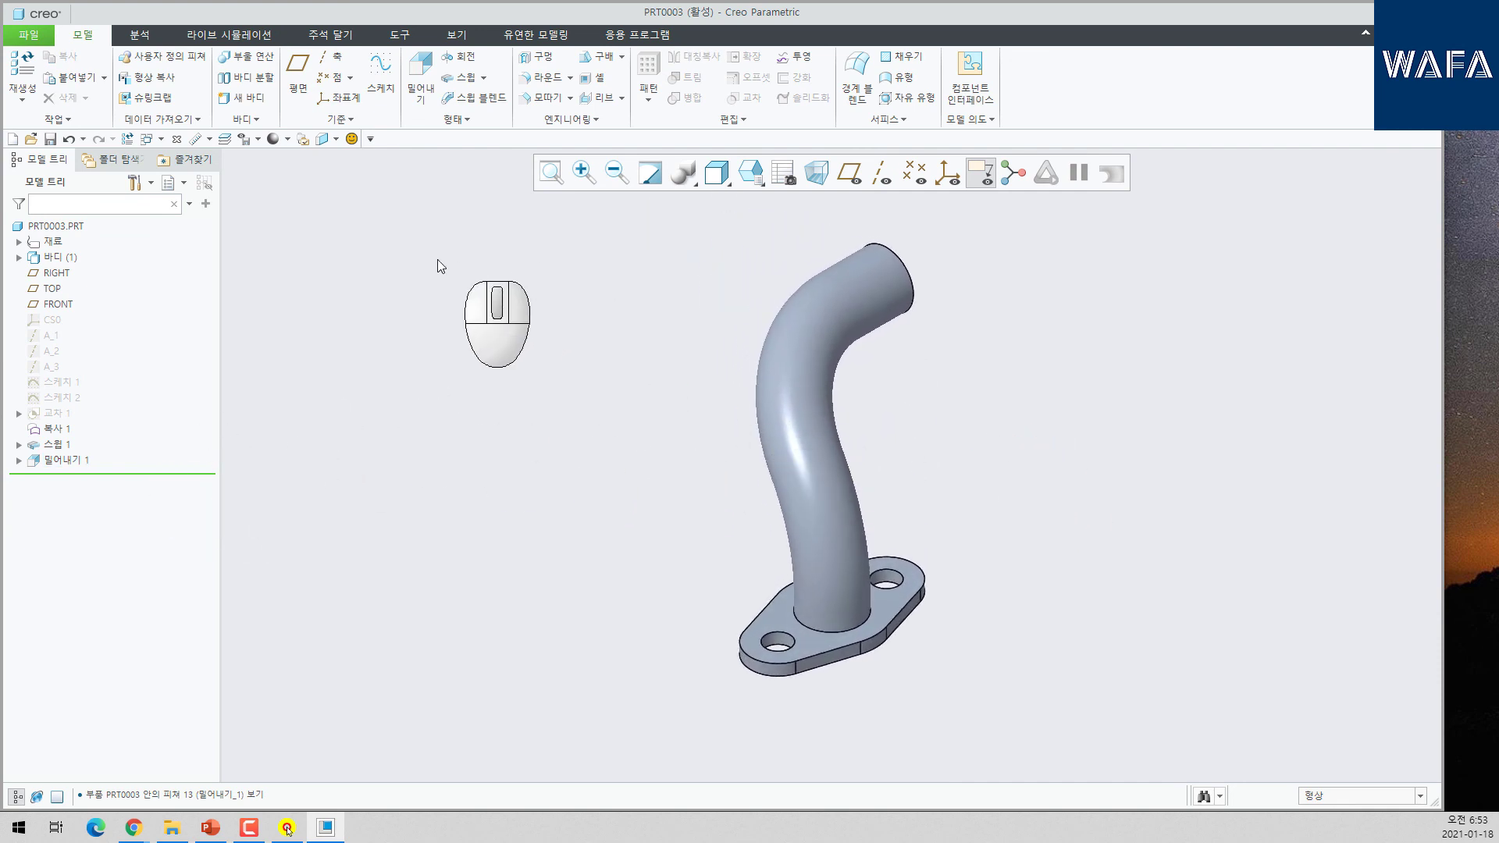
- Start an extrude sketch on the pipe's open ring-shaped end face and display the model in wireframe from the FRONT view
{"action": "left_click", "coordinate": [420, 78]}
{"action": "middle_click_drag", "start_coordinate": [550, 309], "coordinate": [918, 308]}
{"action": "left_click", "coordinate": [890, 299]}
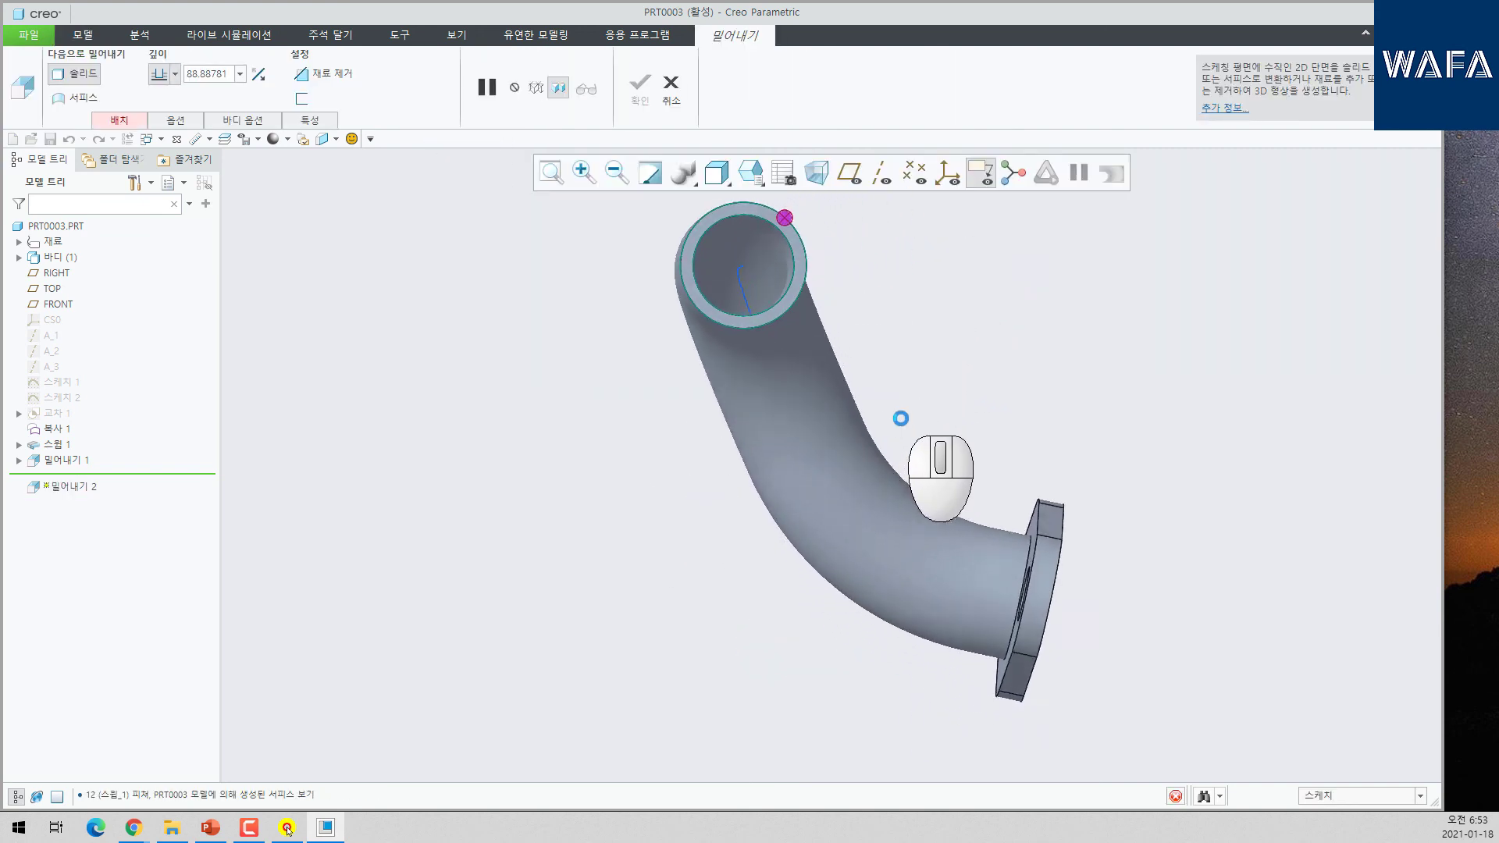
{"action": "left_click", "coordinate": [748, 178]}
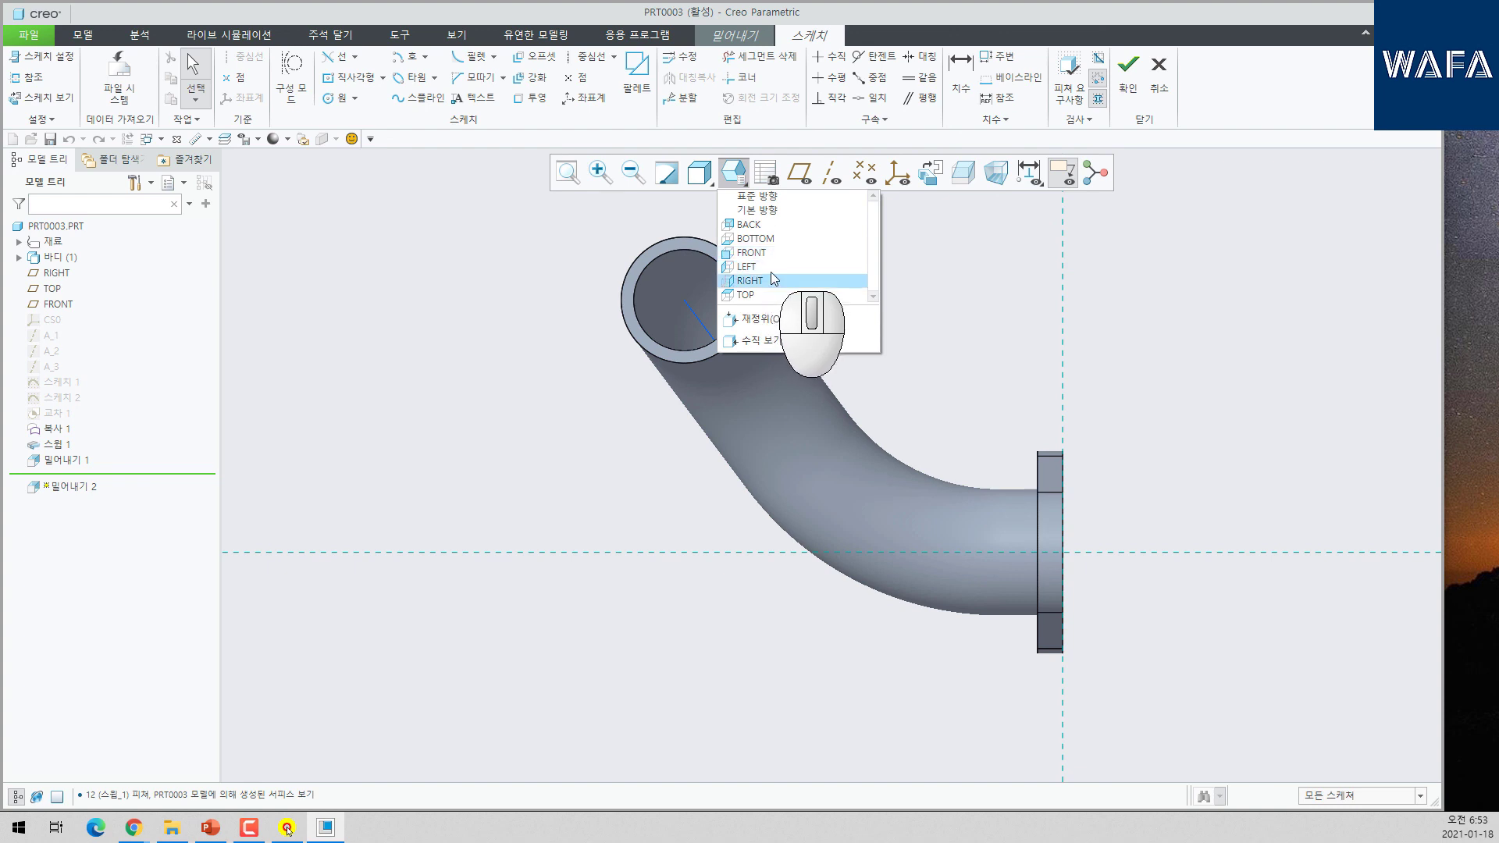
{"action": "left_click", "coordinate": [759, 253]}
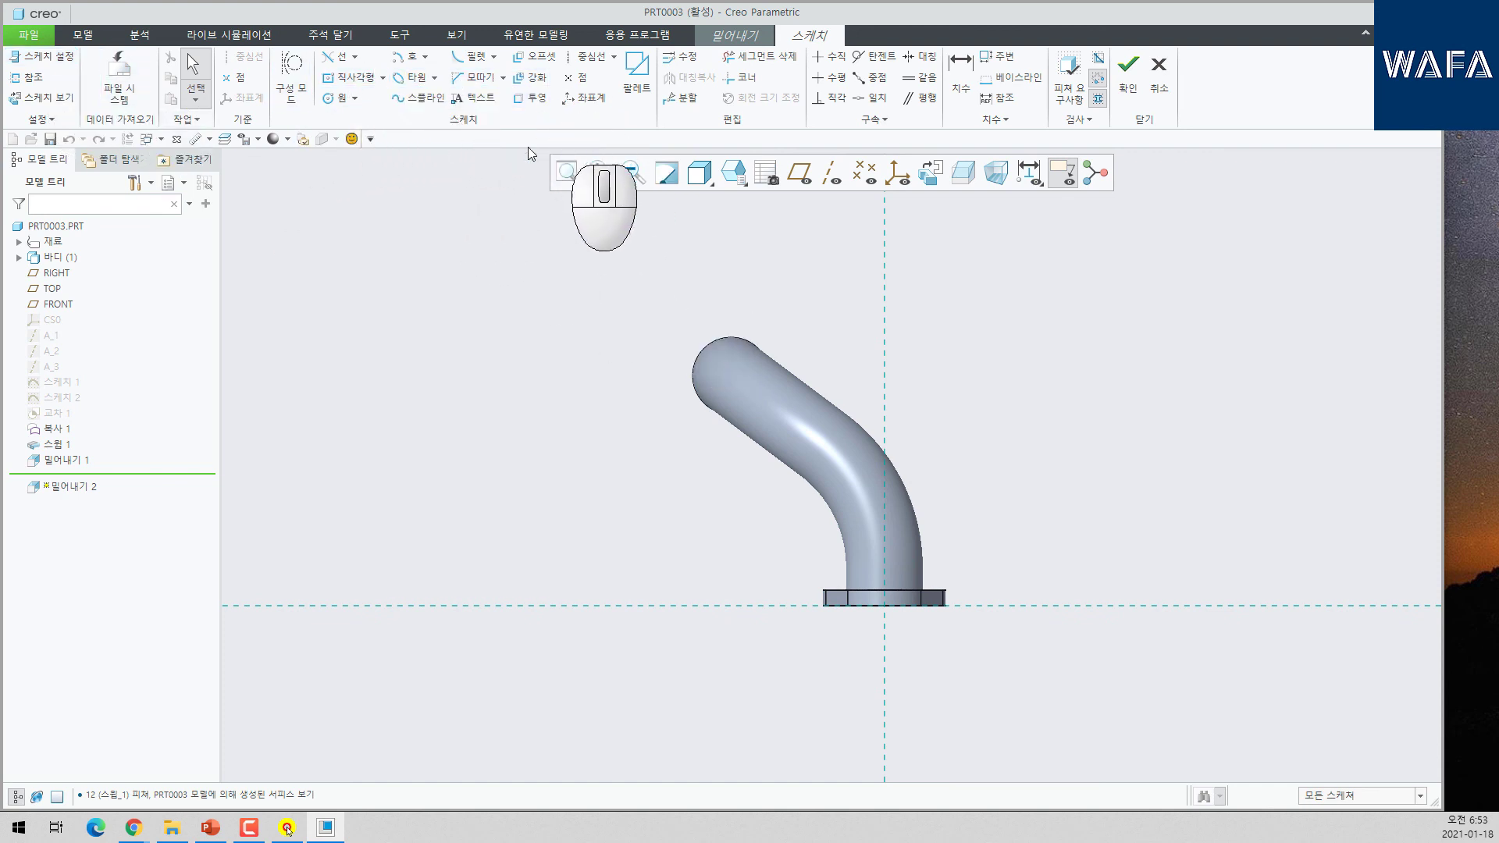
{"action": "left_click", "coordinate": [737, 181]}
{"action": "left_click", "coordinate": [742, 335]}
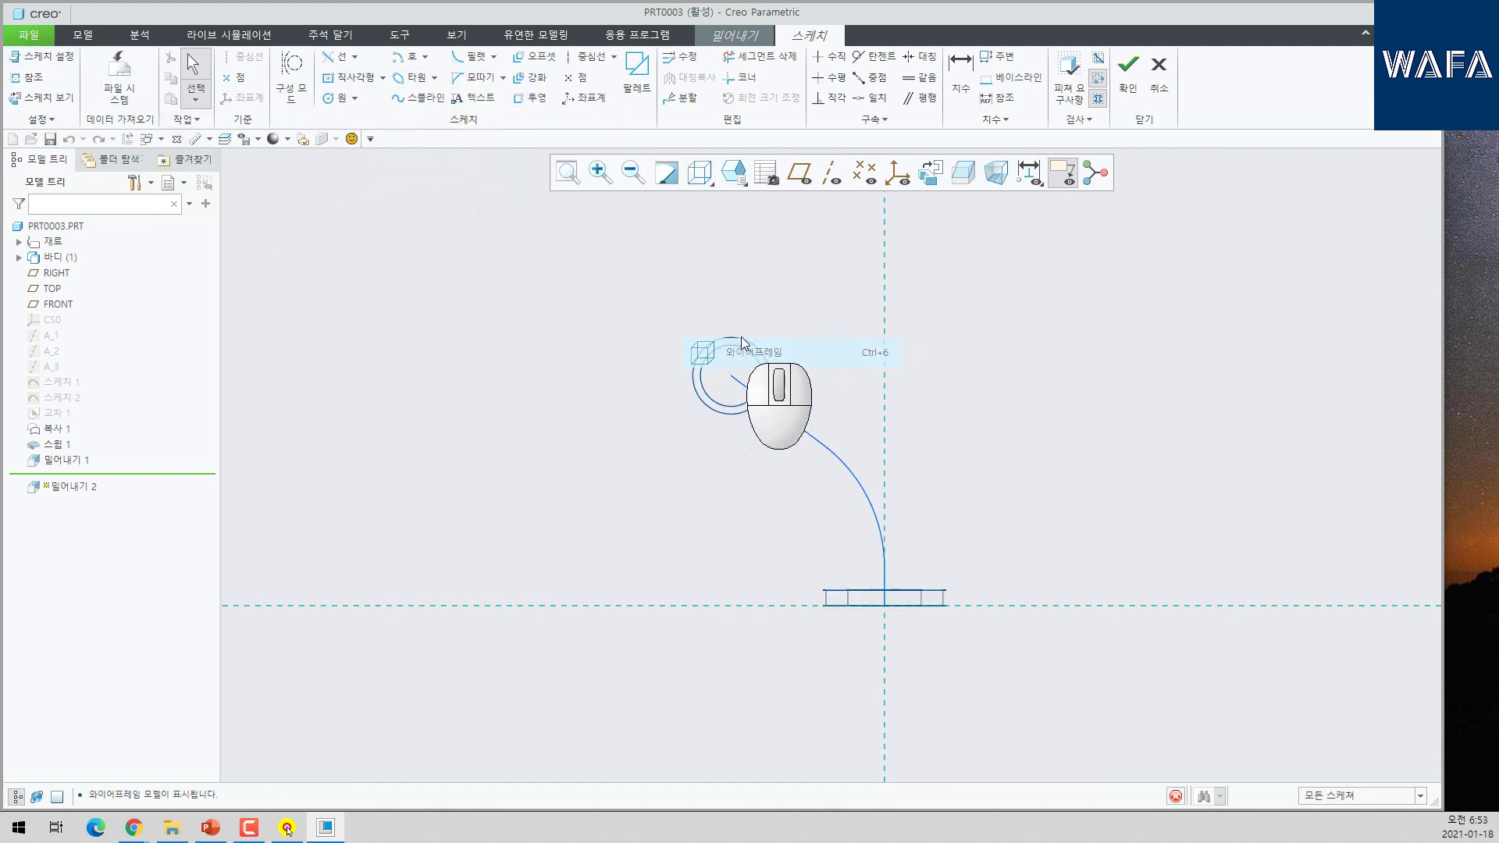
- Add the centre point of the pipe's open end as a sketch reference
{"action": "scroll", "coordinate": [743, 314], "scroll_direction": "down", "scroll_amount": 3}
{"action": "left_click", "coordinate": [28, 77]}
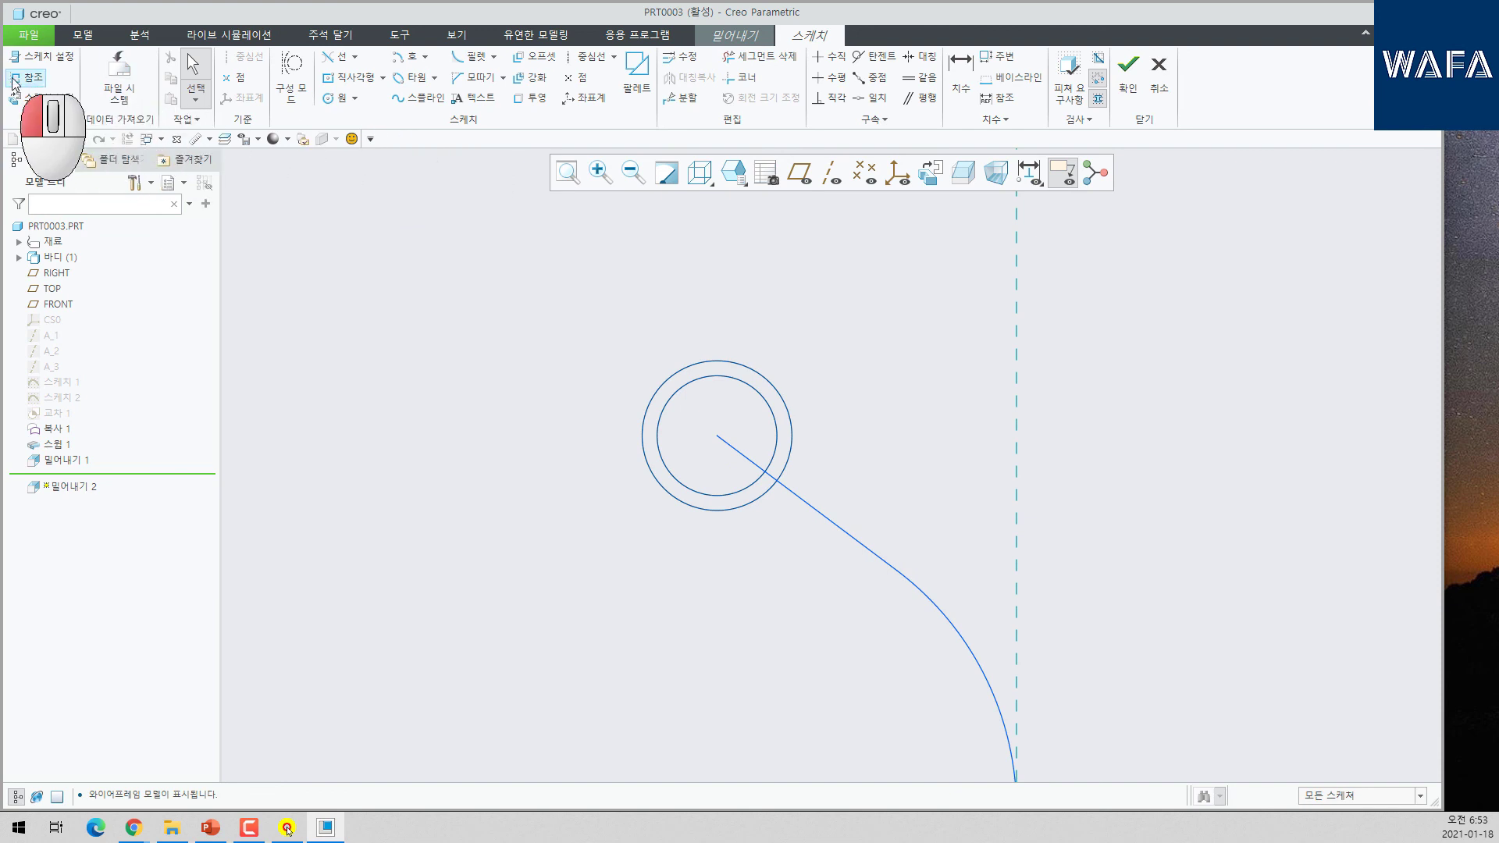
{"action": "left_click", "coordinate": [716, 436]}
- Draw a horizontal and a vertical centreline through the centre of the pipe's open end
{"action": "right_click_drag", "start_coordinate": [414, 301], "coordinate": [539, 342]}
{"action": "right_click", "coordinate": [608, 336]}
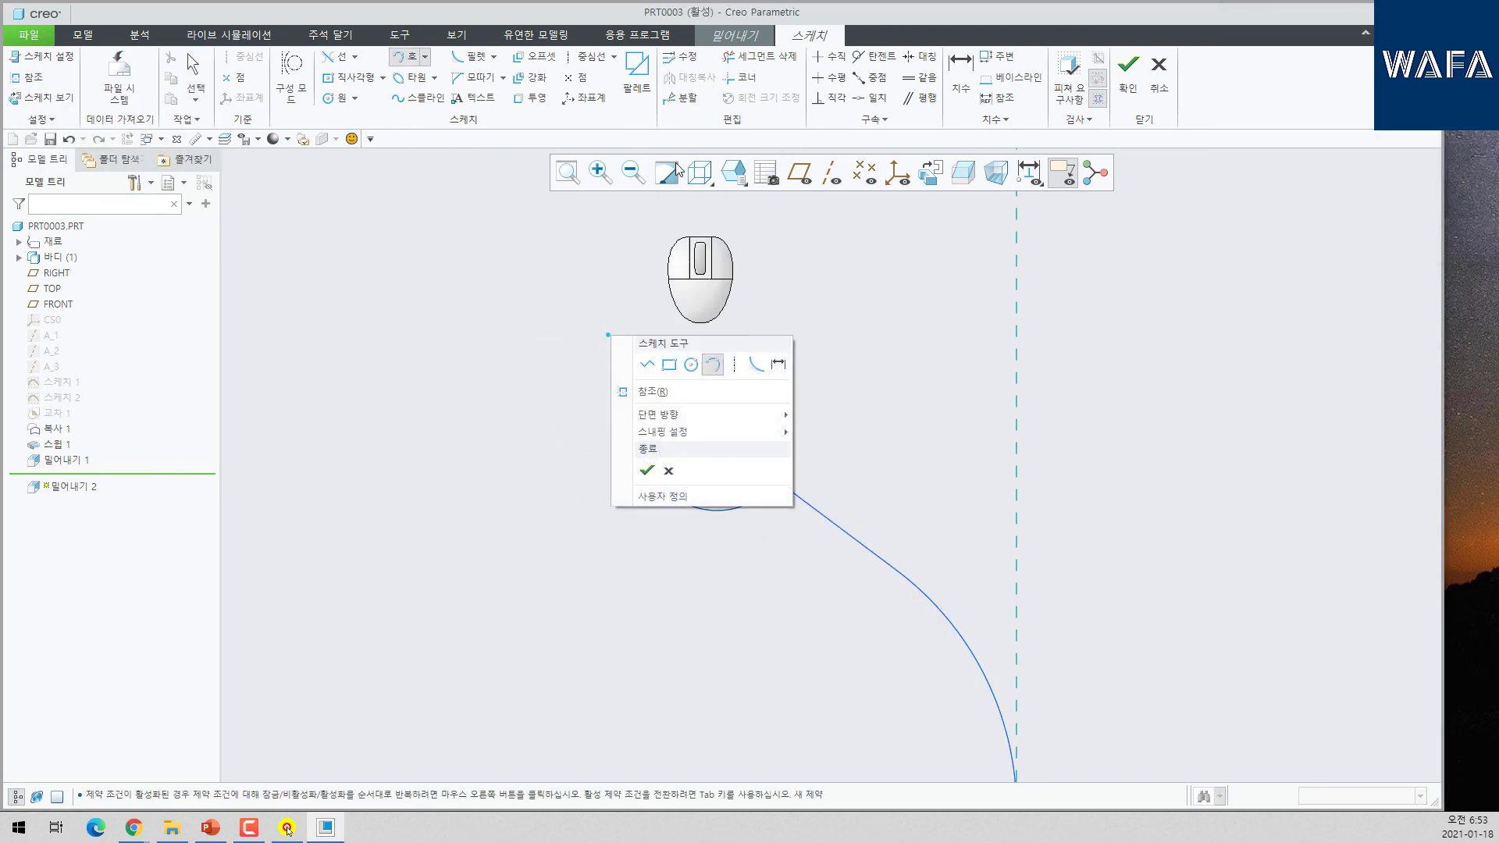
{"action": "left_click", "coordinate": [588, 58]}
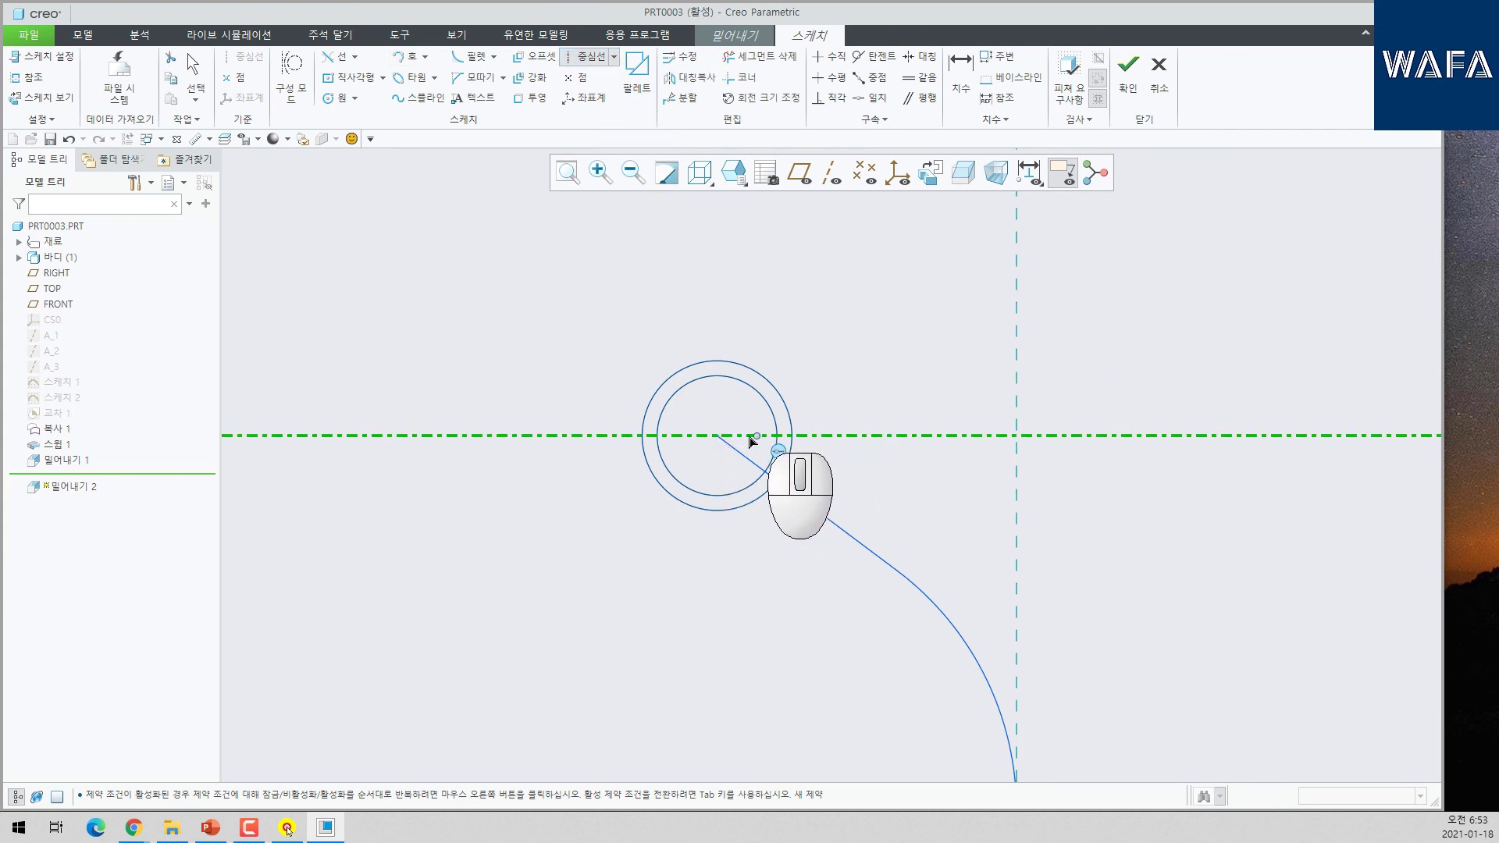
{"action": "left_click", "coordinate": [718, 437]}
{"action": "left_click", "coordinate": [719, 316]}
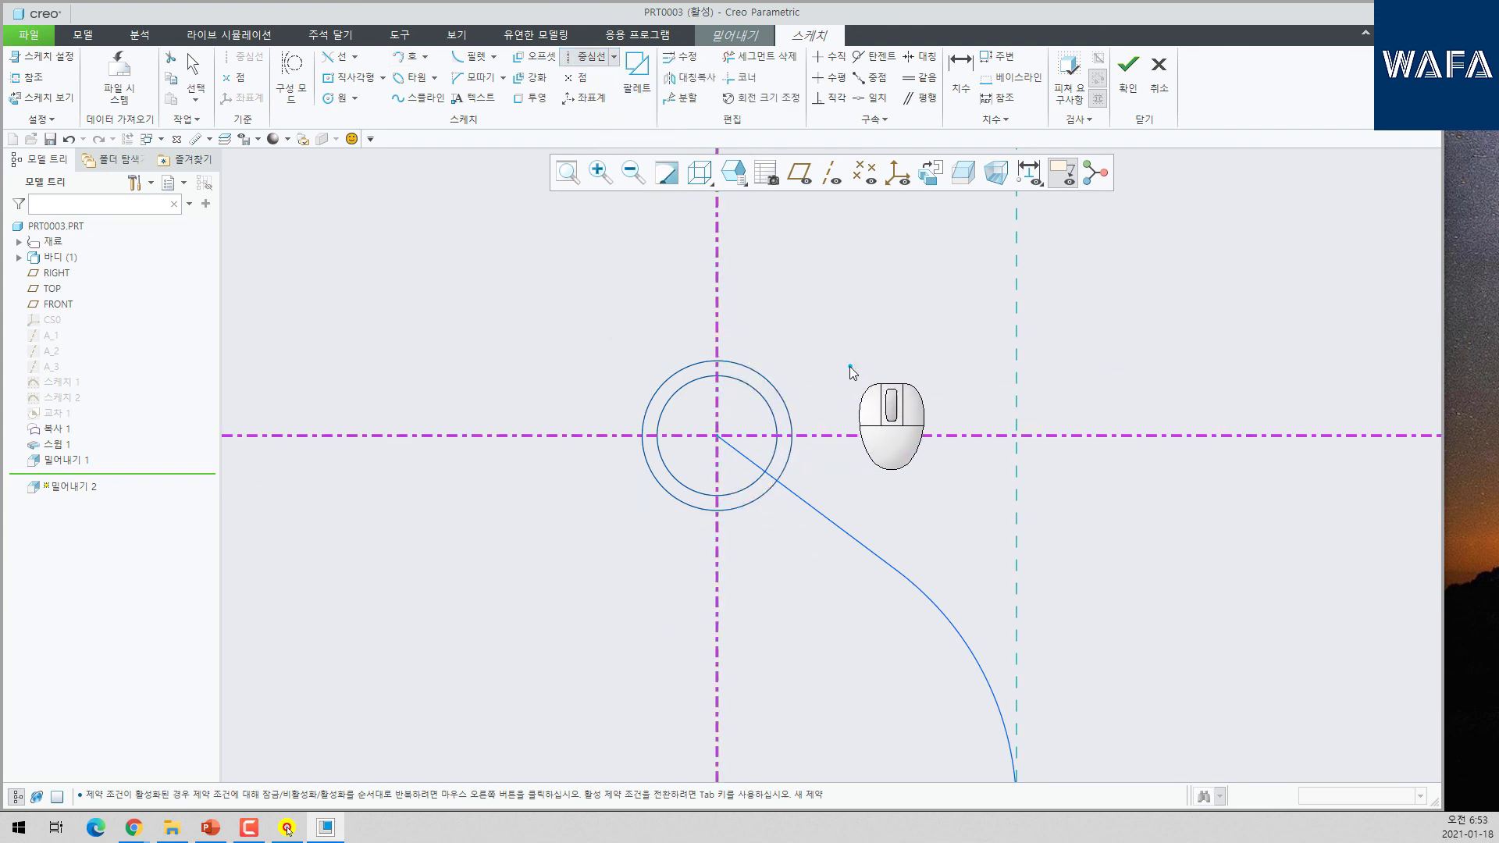
- Sketch a circle about 102 in diameter around the pipe end and concentric circles about 24 and 47 above it on the vertical centreline
{"action": "left_click", "coordinate": [330, 97]}
{"action": "left_click", "coordinate": [717, 435]}
{"action": "left_click", "coordinate": [790, 566]}
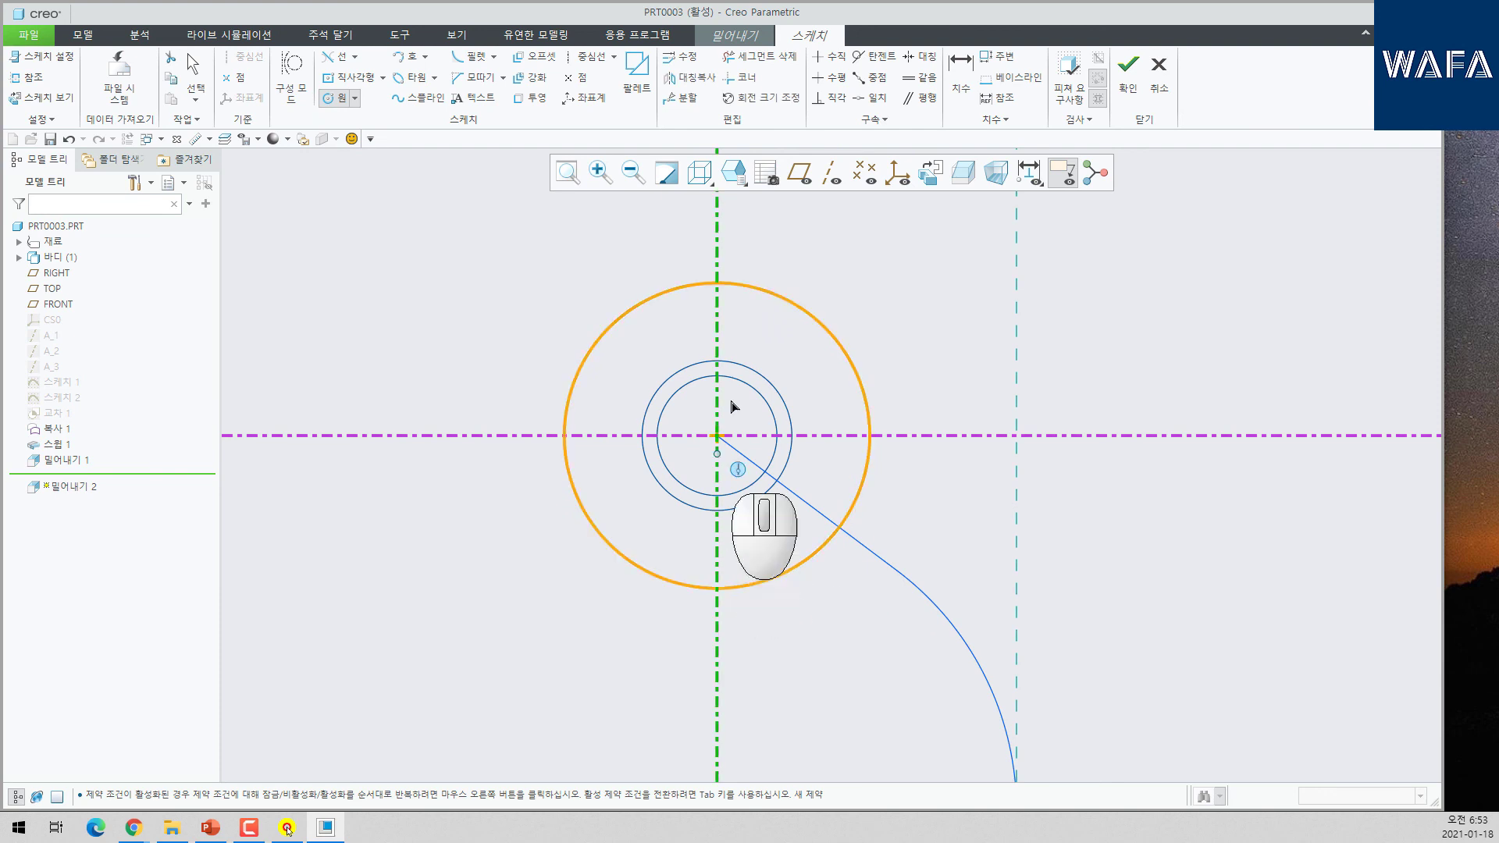
{"action": "middle_click_drag", "start_coordinate": [779, 381], "coordinate": [809, 503]}
{"action": "left_click", "coordinate": [762, 254]}
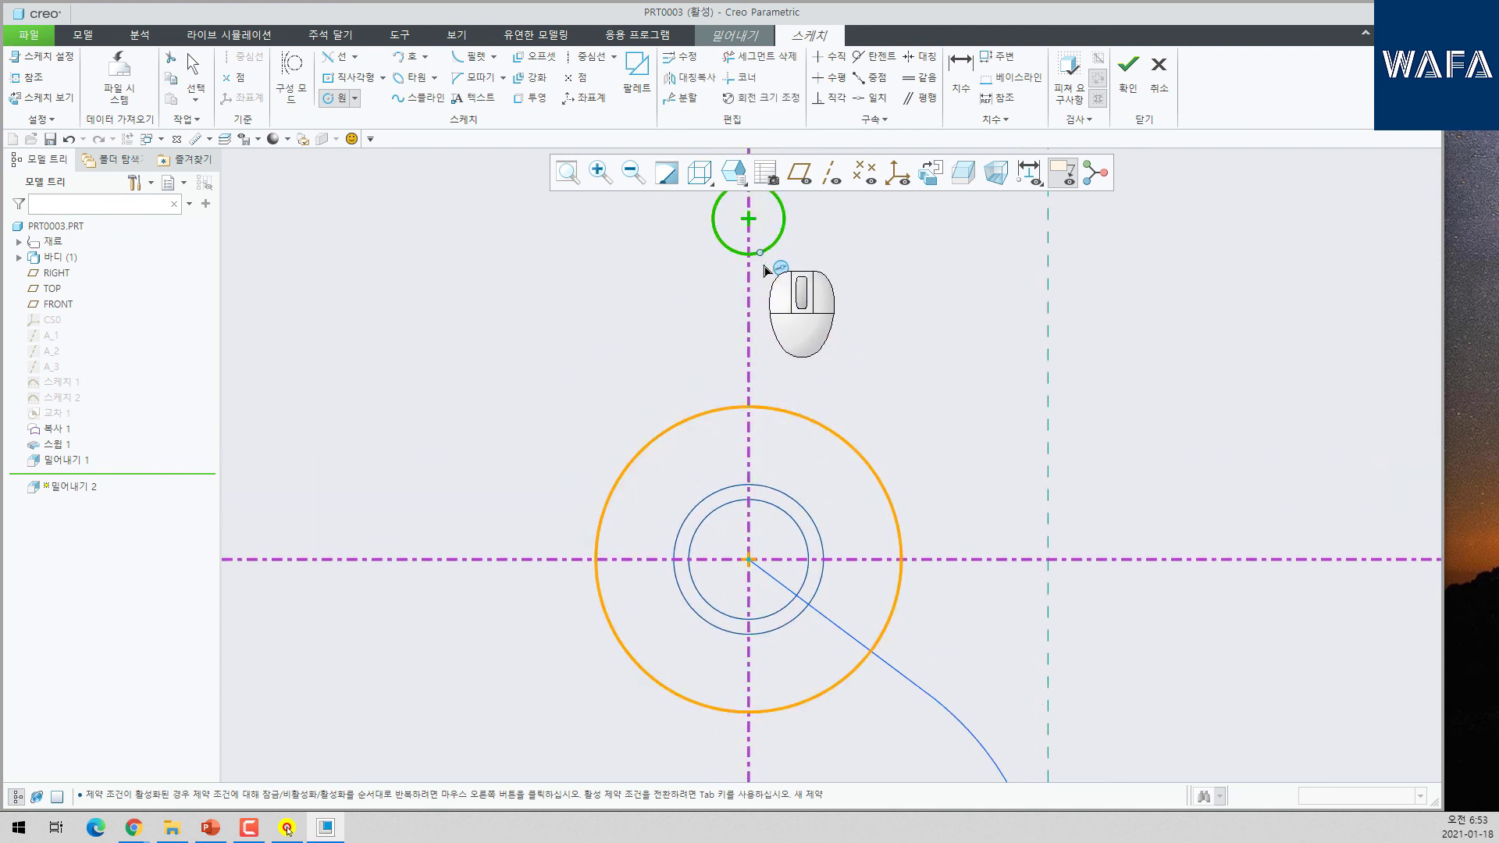
{"action": "middle_click_drag", "start_coordinate": [757, 253], "coordinate": [762, 331], "text": "shift"}
{"action": "left_click", "coordinate": [755, 296]}
{"action": "left_click", "coordinate": [785, 365]}
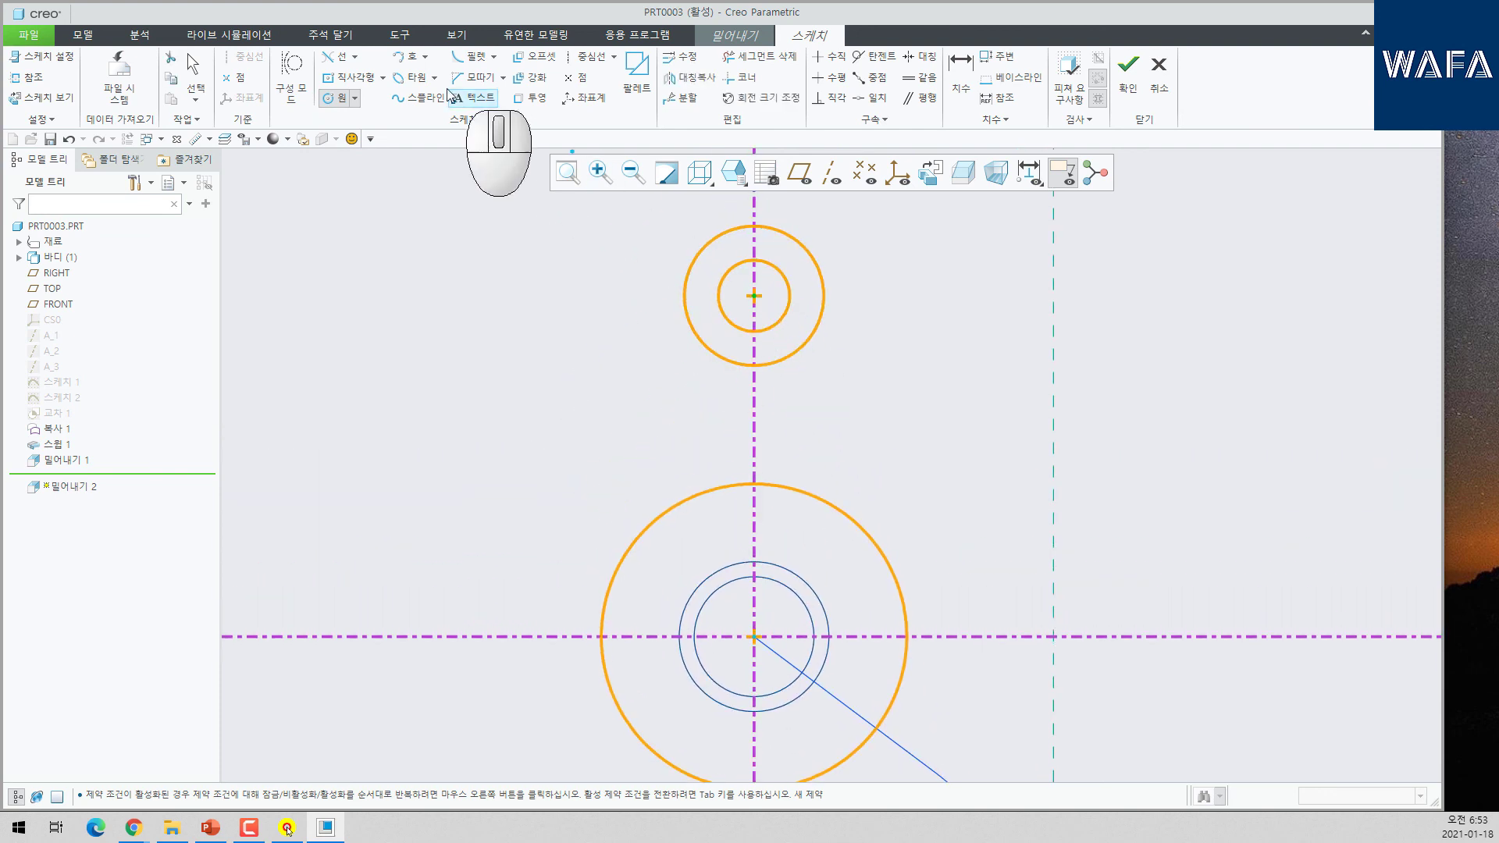
- Connect the large circle and the upper outer circle with a tangent line on each side
{"action": "left_click", "coordinate": [337, 57]}
{"action": "left_click", "coordinate": [684, 279]}
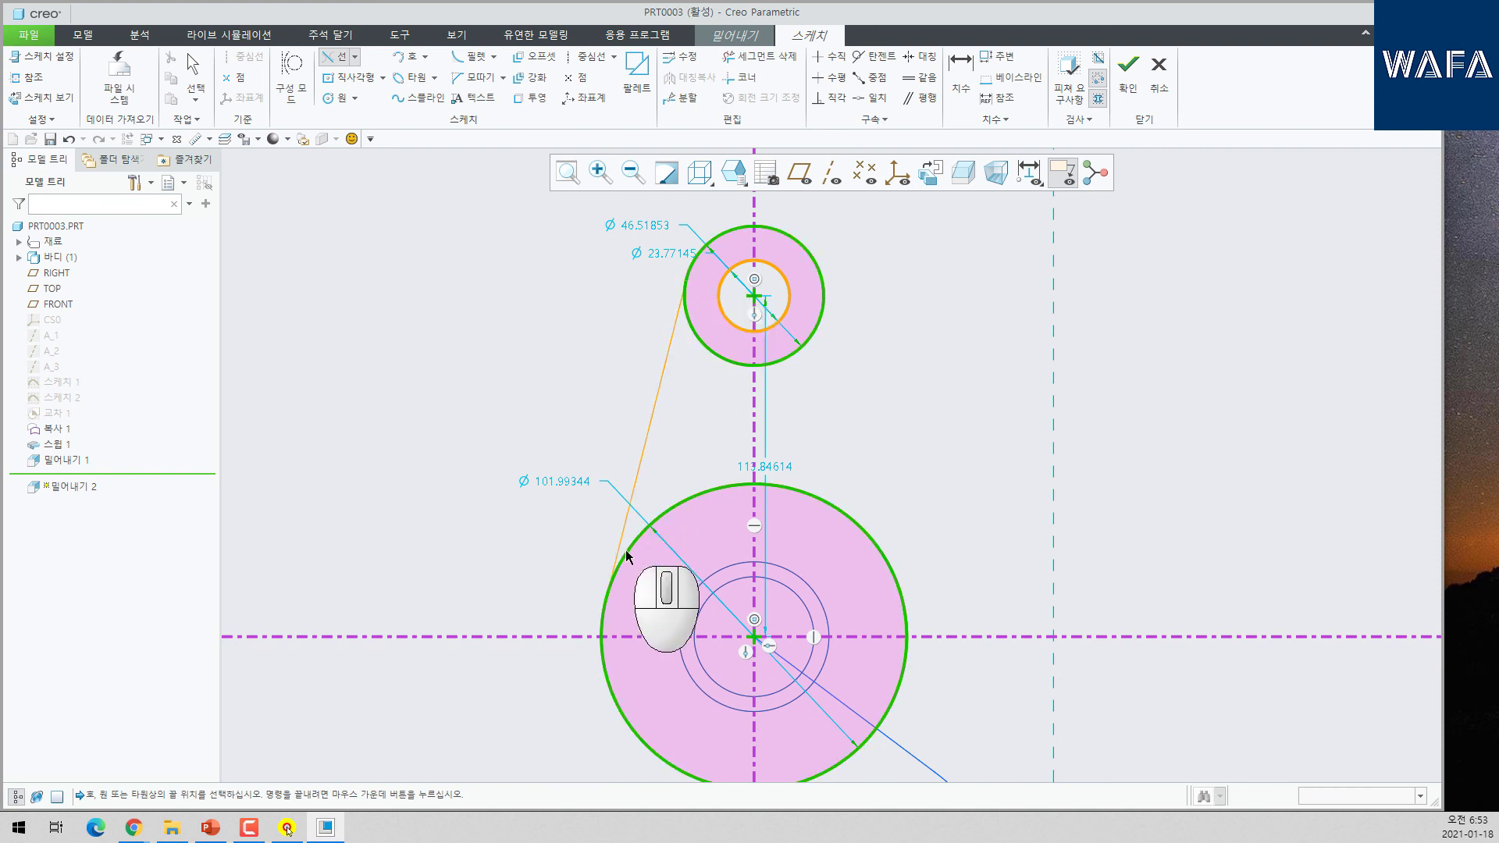
{"action": "left_click", "coordinate": [607, 598]}
{"action": "left_click", "coordinate": [898, 576]}
{"action": "left_click", "coordinate": [818, 294]}
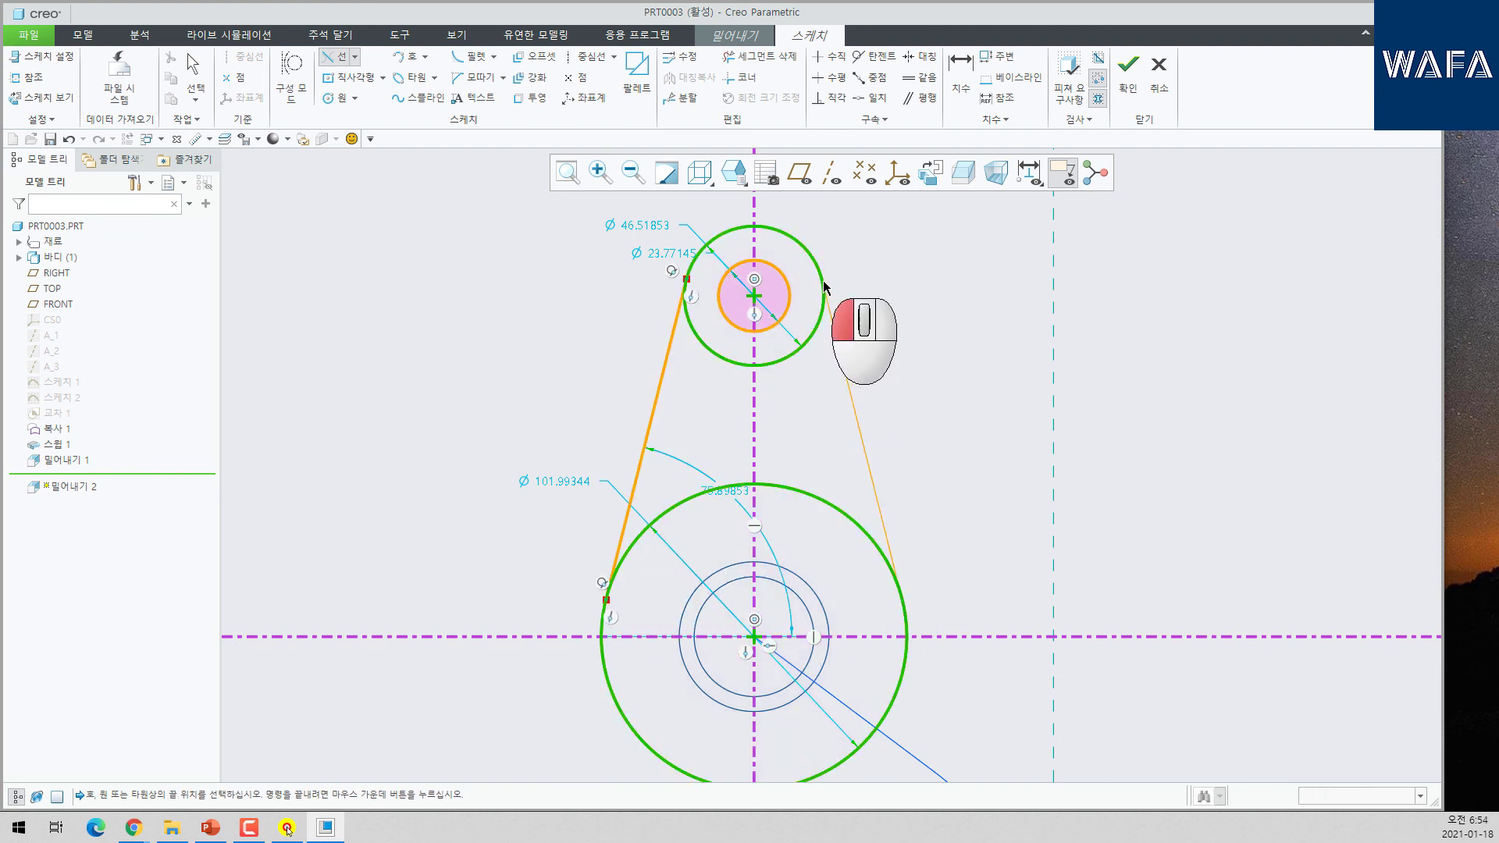
- Trim the inner arcs of the large and upper circles to leave a closed teardrop outline around the small hole
{"action": "left_click", "coordinate": [760, 56]}
{"action": "left_click", "coordinate": [785, 361]}
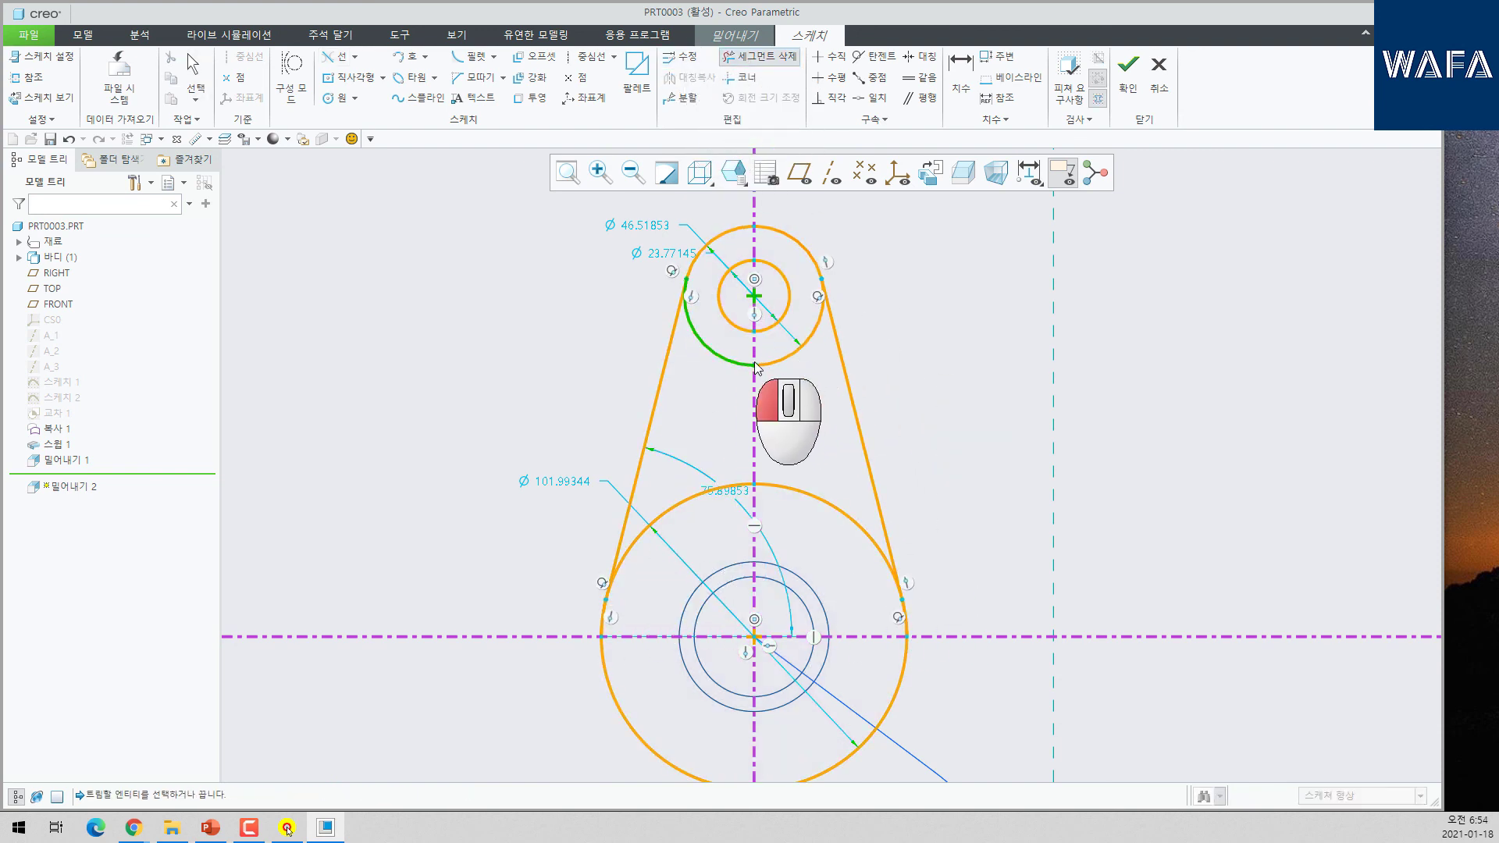
{"action": "left_click", "coordinate": [777, 481]}
{"action": "middle_click", "coordinate": [762, 467]}
{"action": "scroll", "coordinate": [703, 367], "scroll_direction": "down", "scroll_amount": 3}
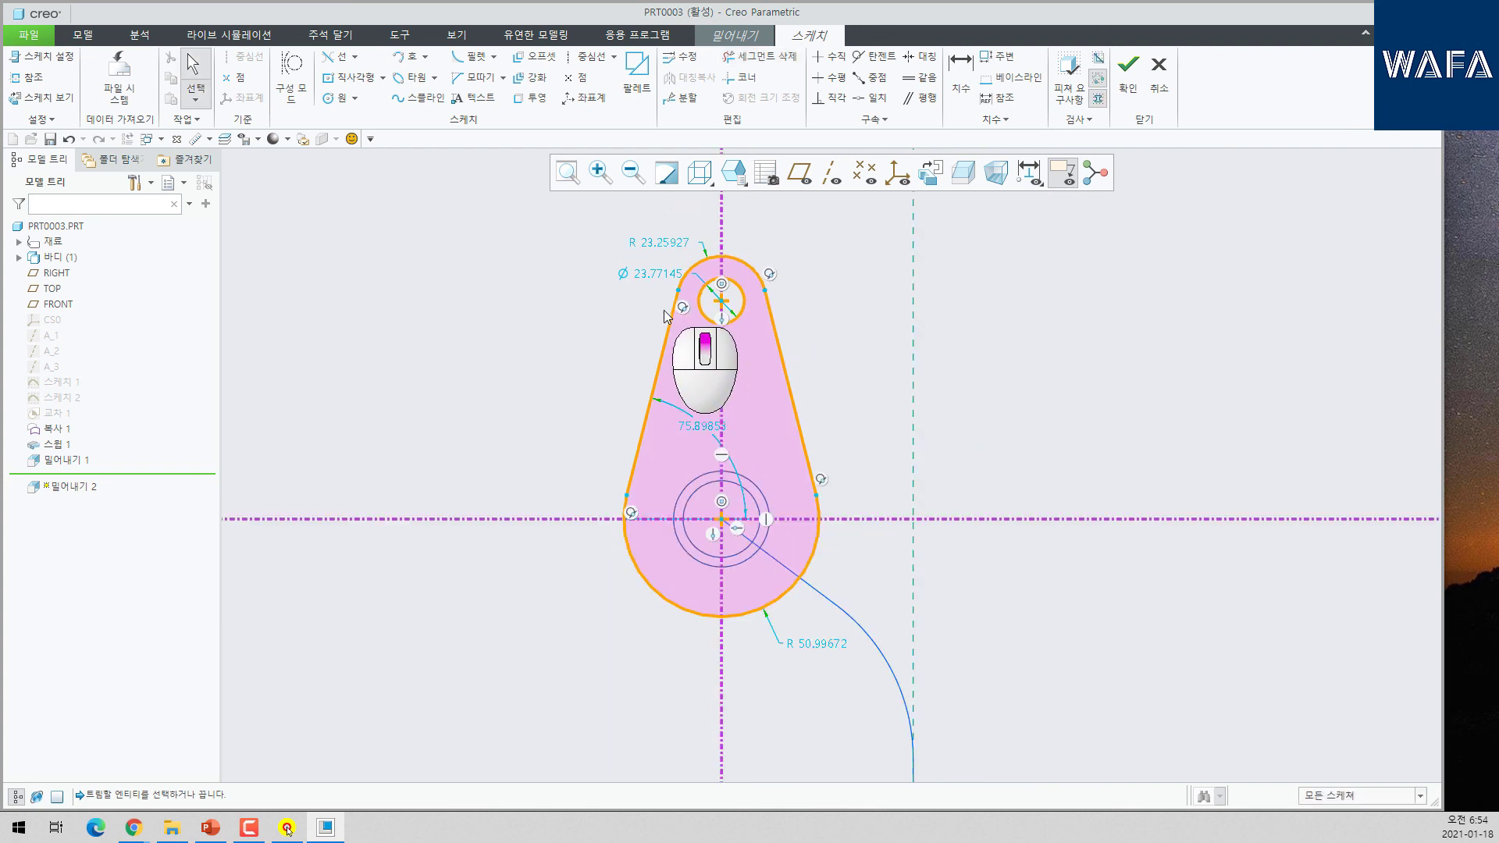
- Mirror the upper lobe and its hole about the horizontal centreline and trim away the large circle's remaining lower arc
{"action": "left_click_drag", "start_coordinate": [471, 203], "coordinate": [850, 518]}
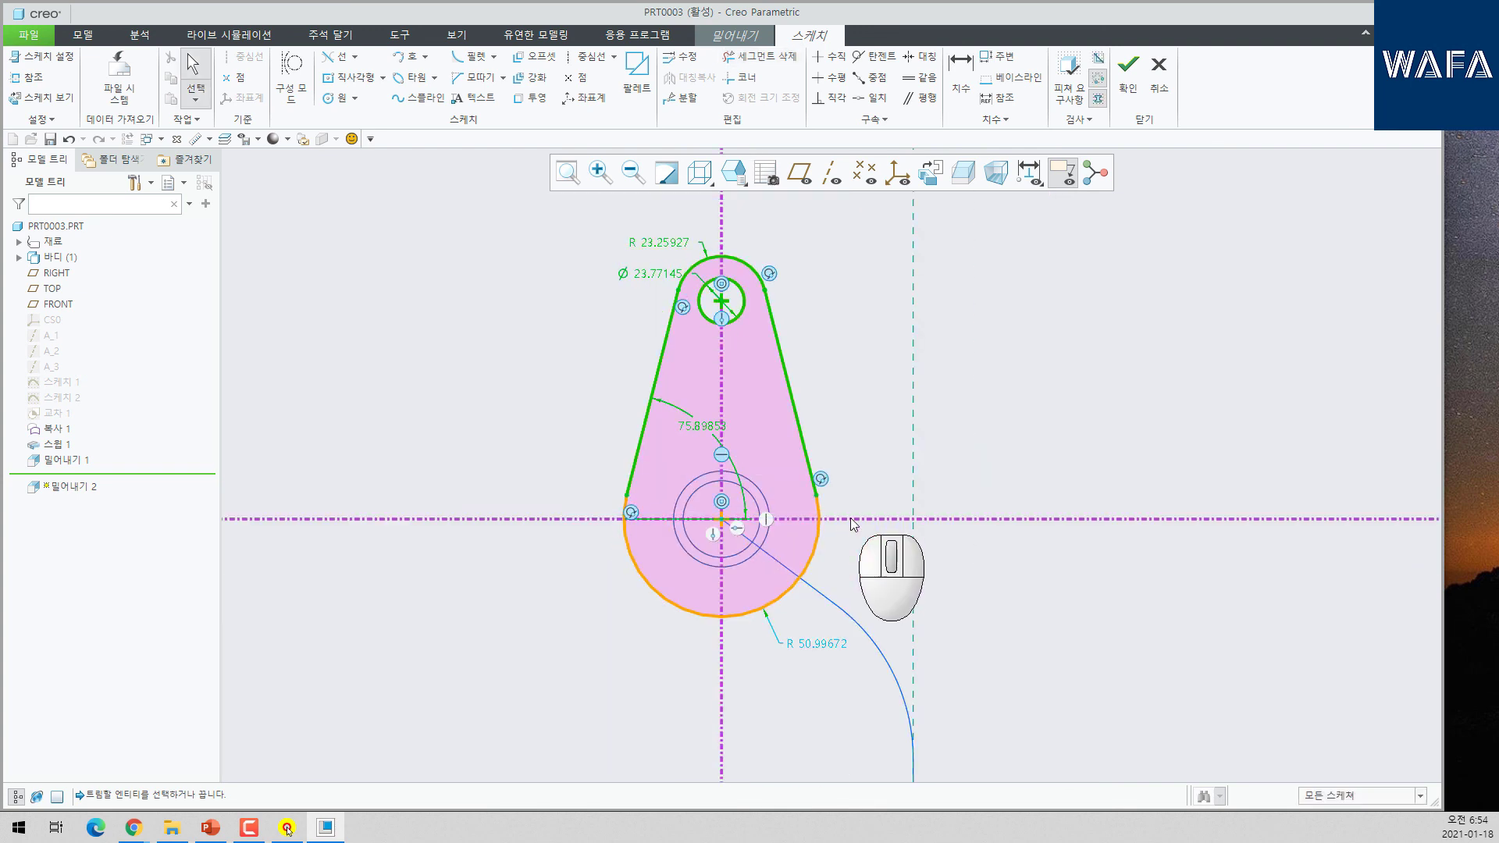
{"action": "left_click", "coordinate": [688, 79]}
{"action": "left_click", "coordinate": [813, 518]}
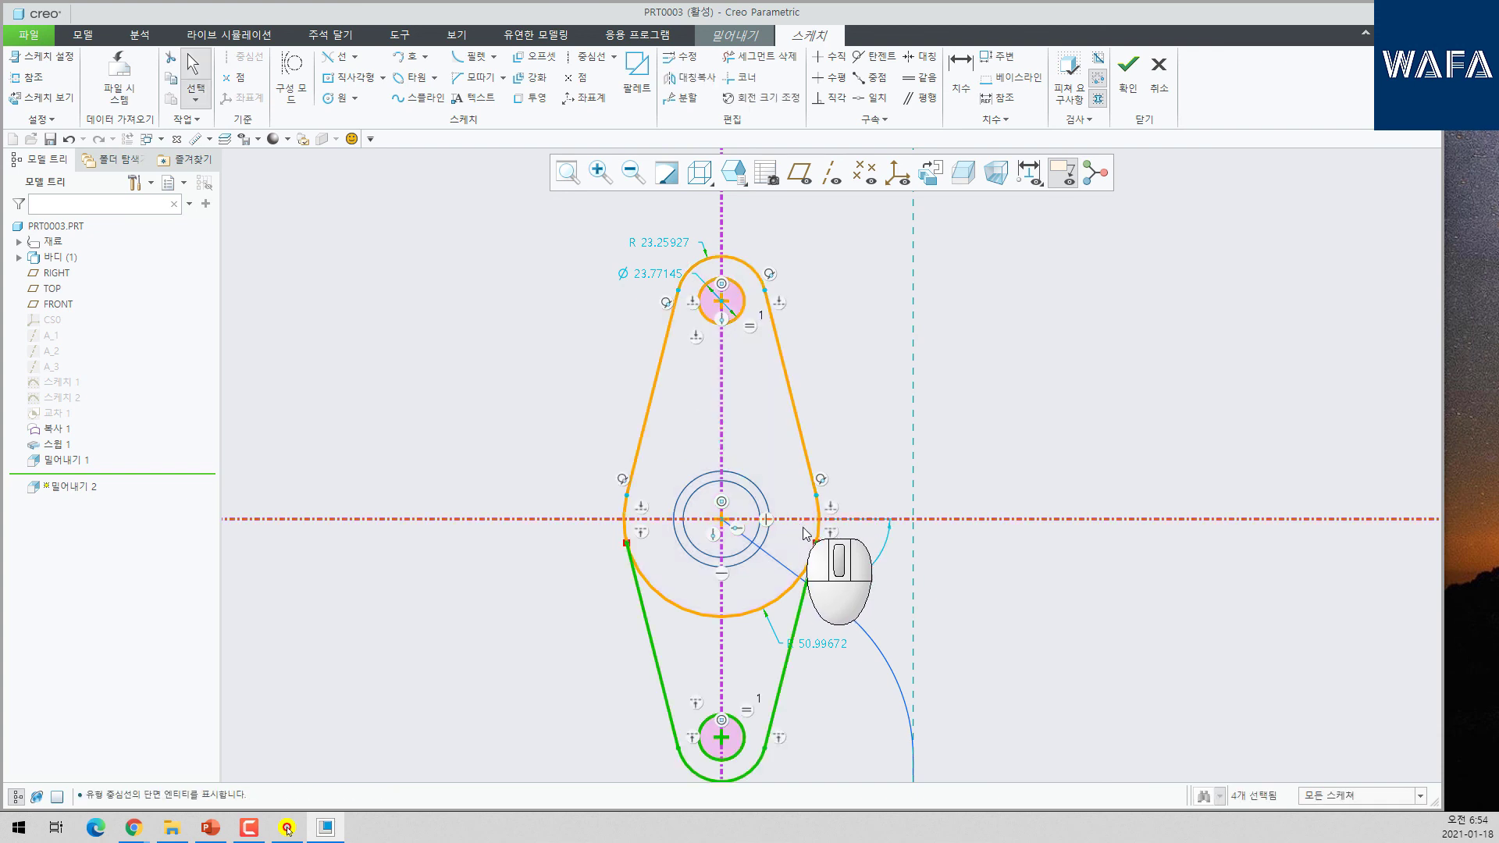
{"action": "left_click", "coordinate": [734, 60]}
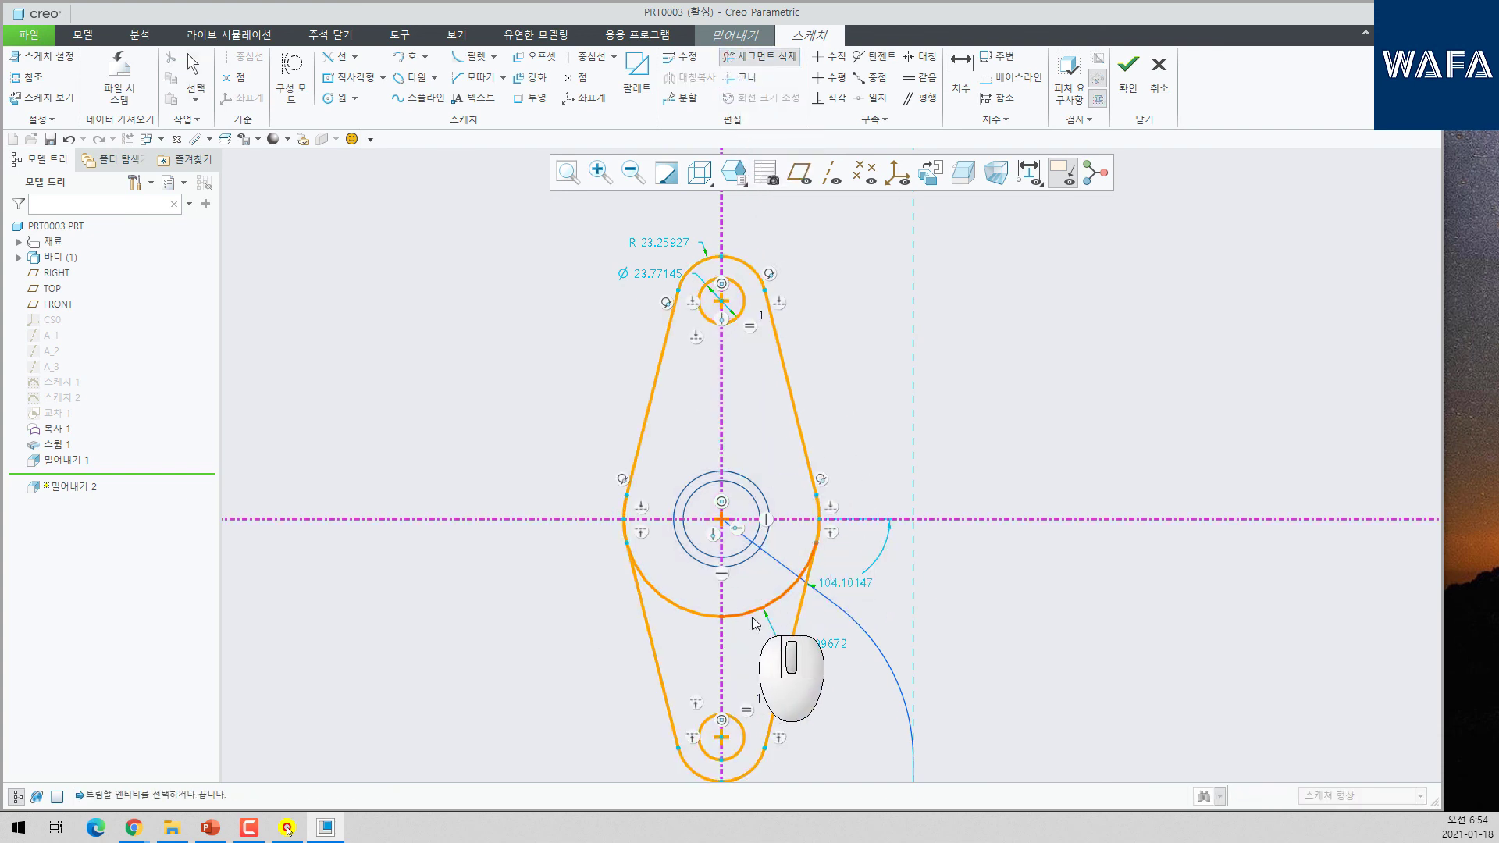
{"action": "left_click", "coordinate": [713, 616]}
{"action": "middle_click", "coordinate": [633, 559]}
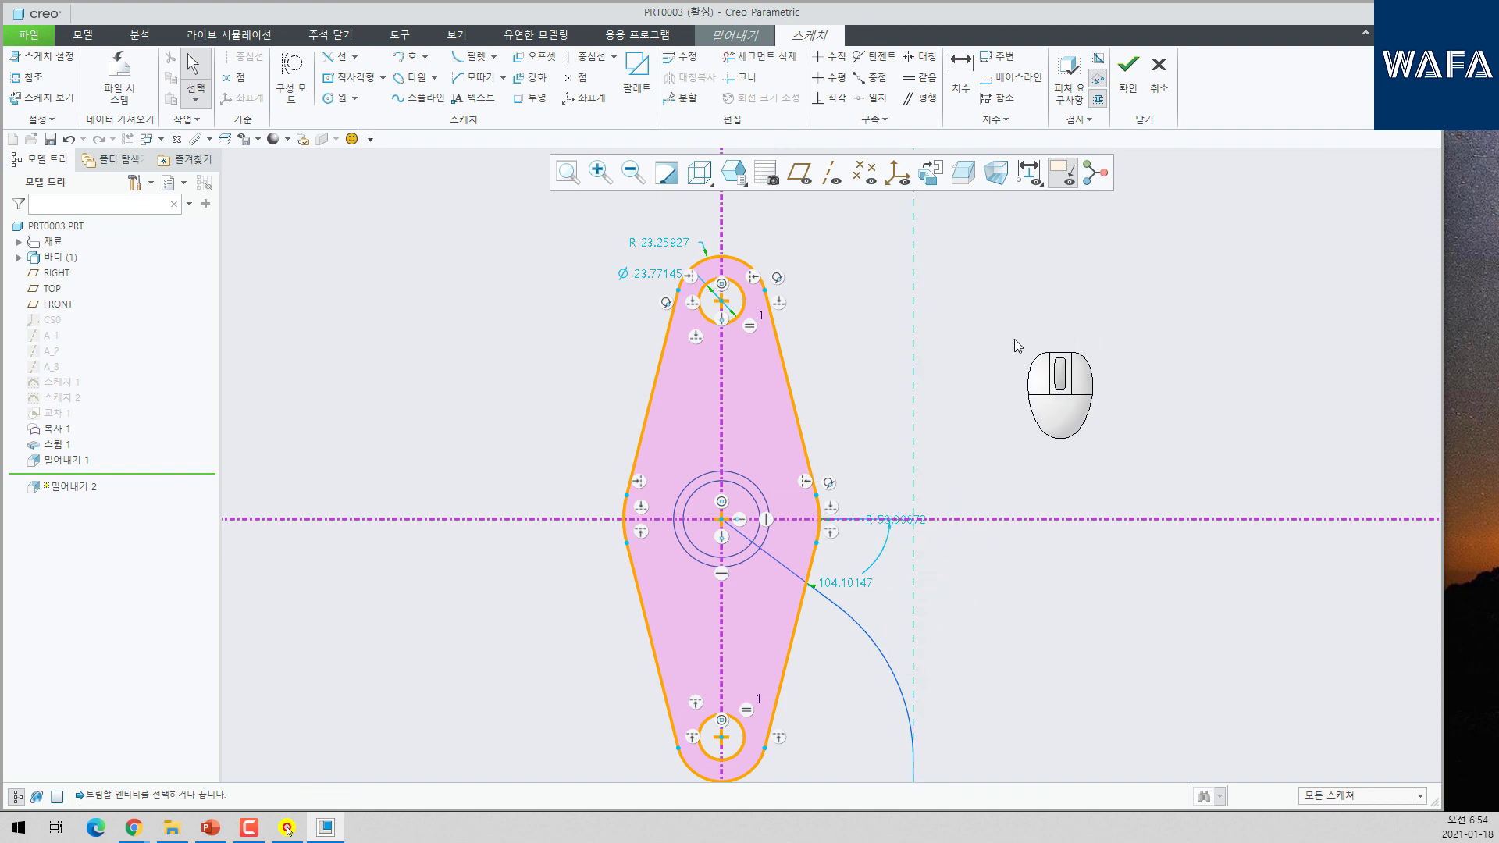
- Dimension the vertical distance between the two hole centres and set it to 100
{"action": "left_click", "coordinate": [959, 70]}
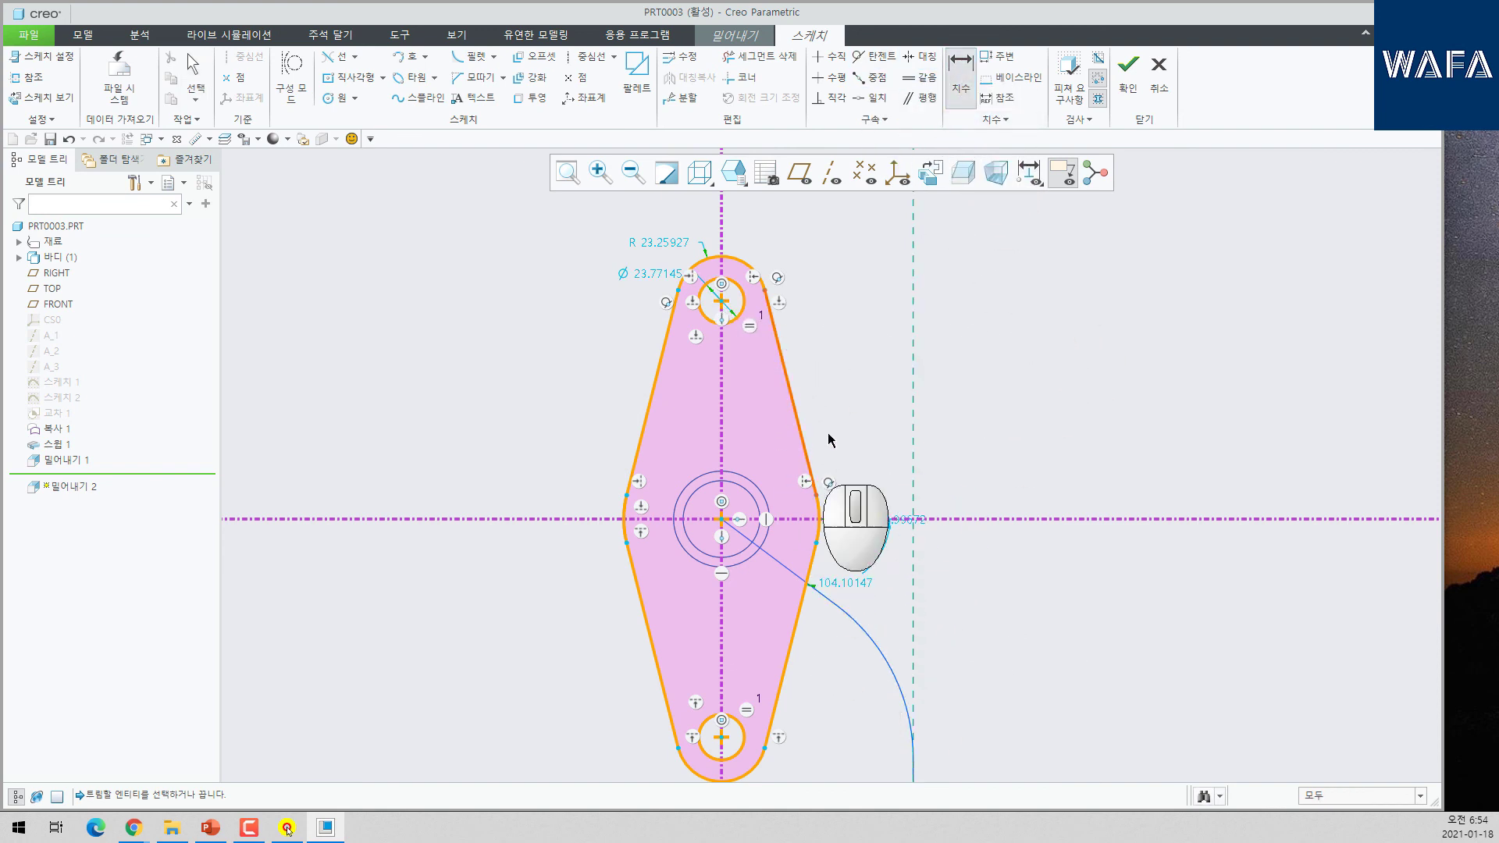
{"action": "left_click", "coordinate": [723, 303]}
{"action": "left_click", "coordinate": [723, 738]}
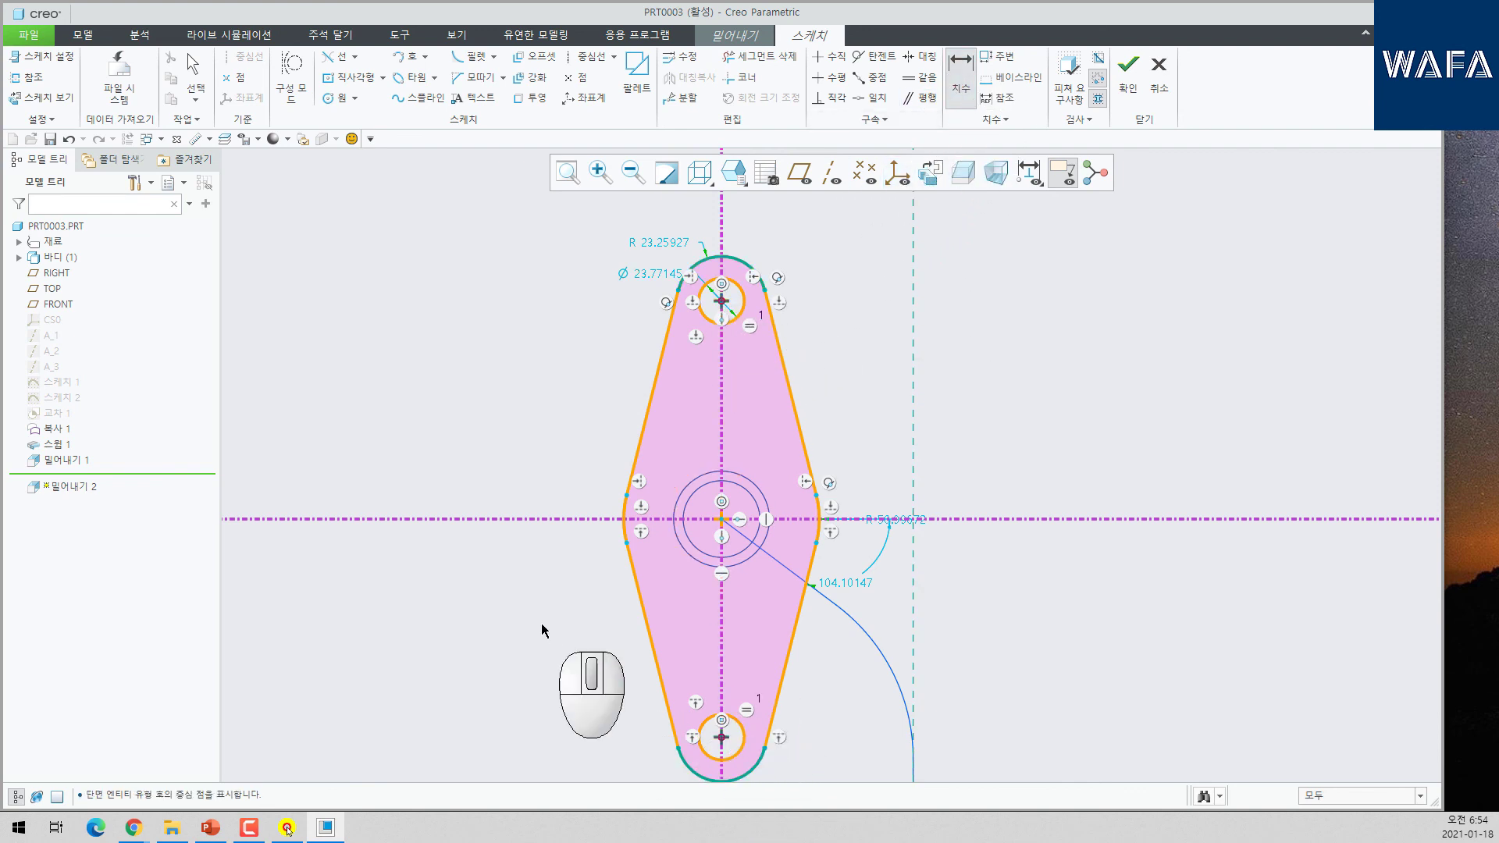
{"action": "middle_click", "coordinate": [545, 625]}
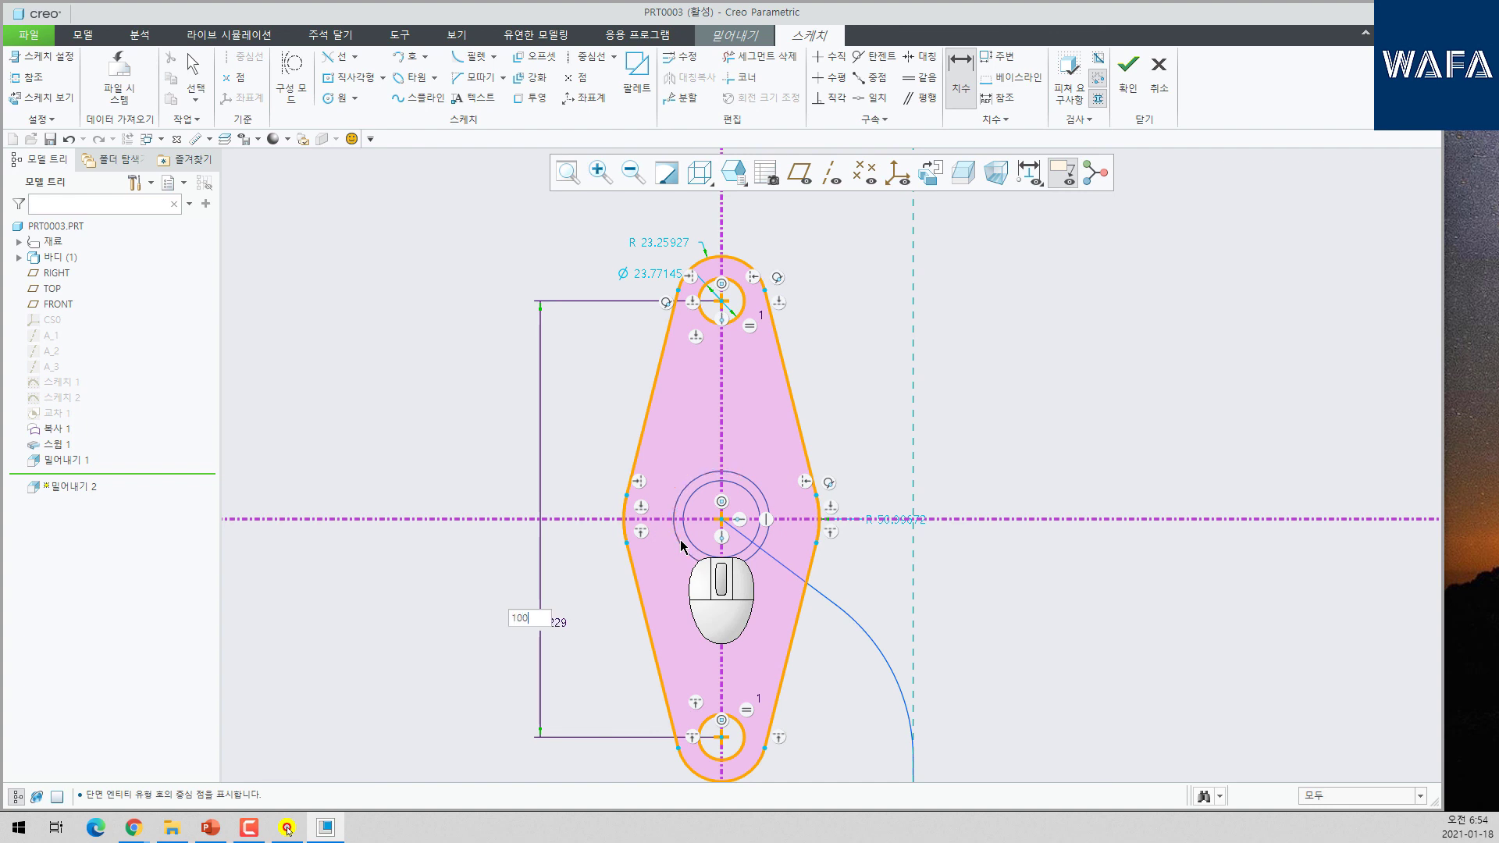
{"action": "type", "text": "100"}
{"action": "key", "text": "Return"}
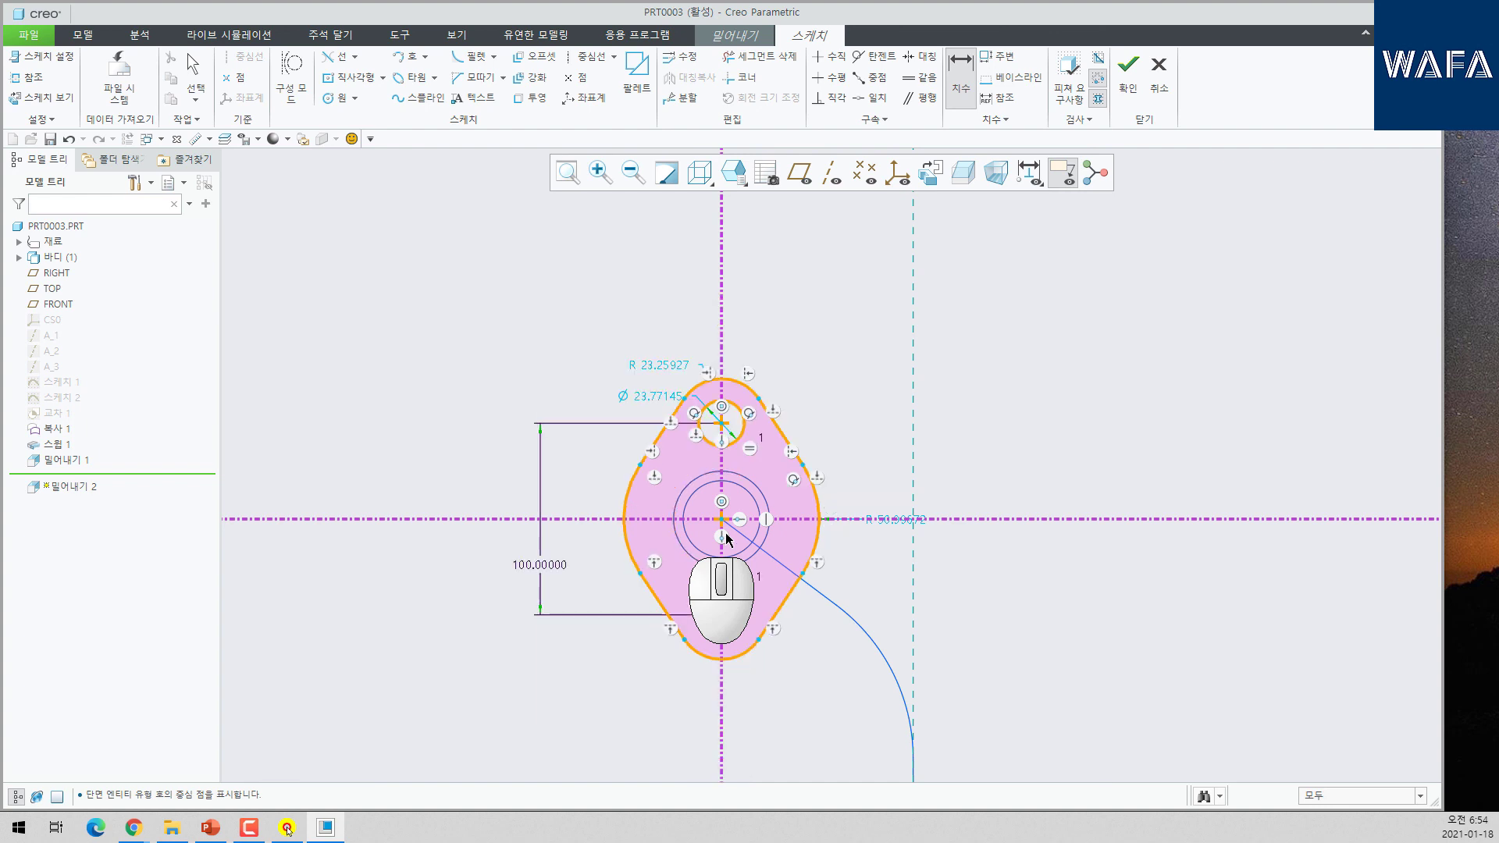
- Set the flange's end arc radius to 25 and the hole diameter to 22
{"action": "left_click", "coordinate": [662, 364]}
{"action": "type", "text": "25"}
{"action": "key", "text": "Return"}
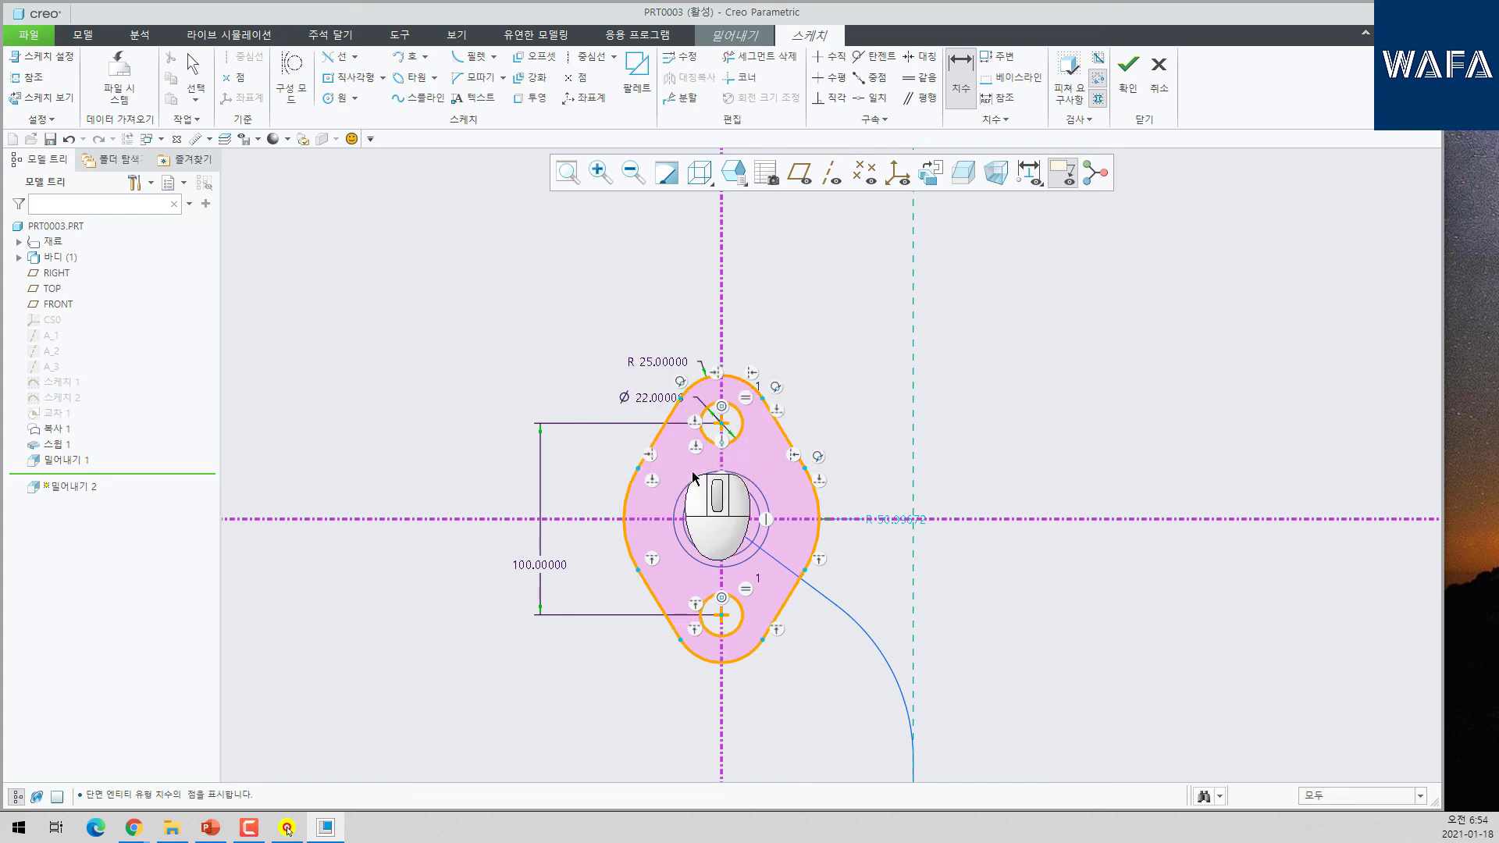
{"action": "middle_click", "coordinate": [909, 540]}
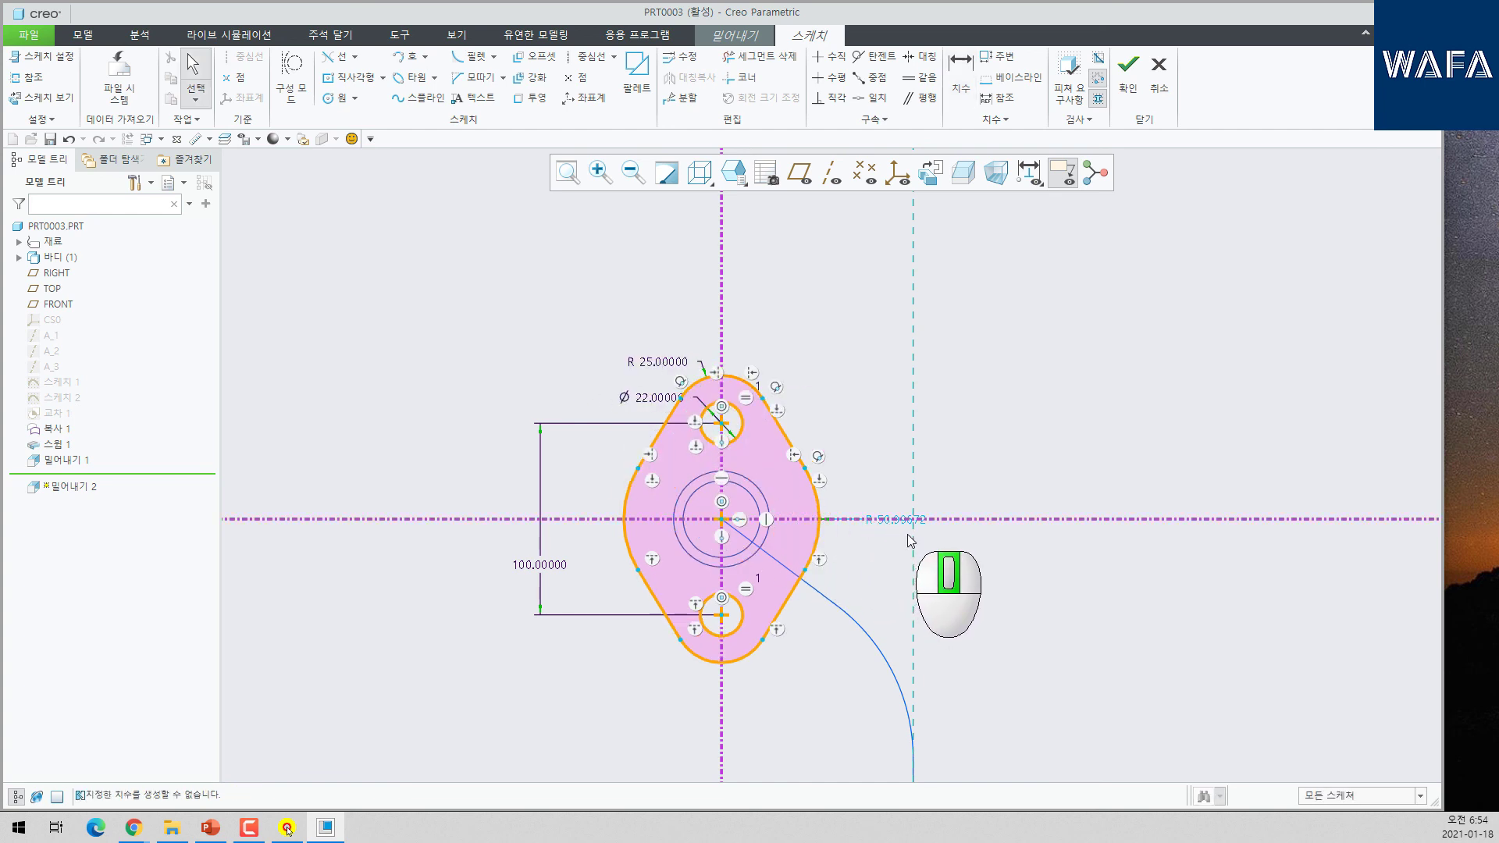
- Move the large side arc's radius dimension clear of the horizontal centreline, edit its value and finish the flange sketch
{"action": "left_click_drag", "start_coordinate": [903, 521], "coordinate": [860, 443]}
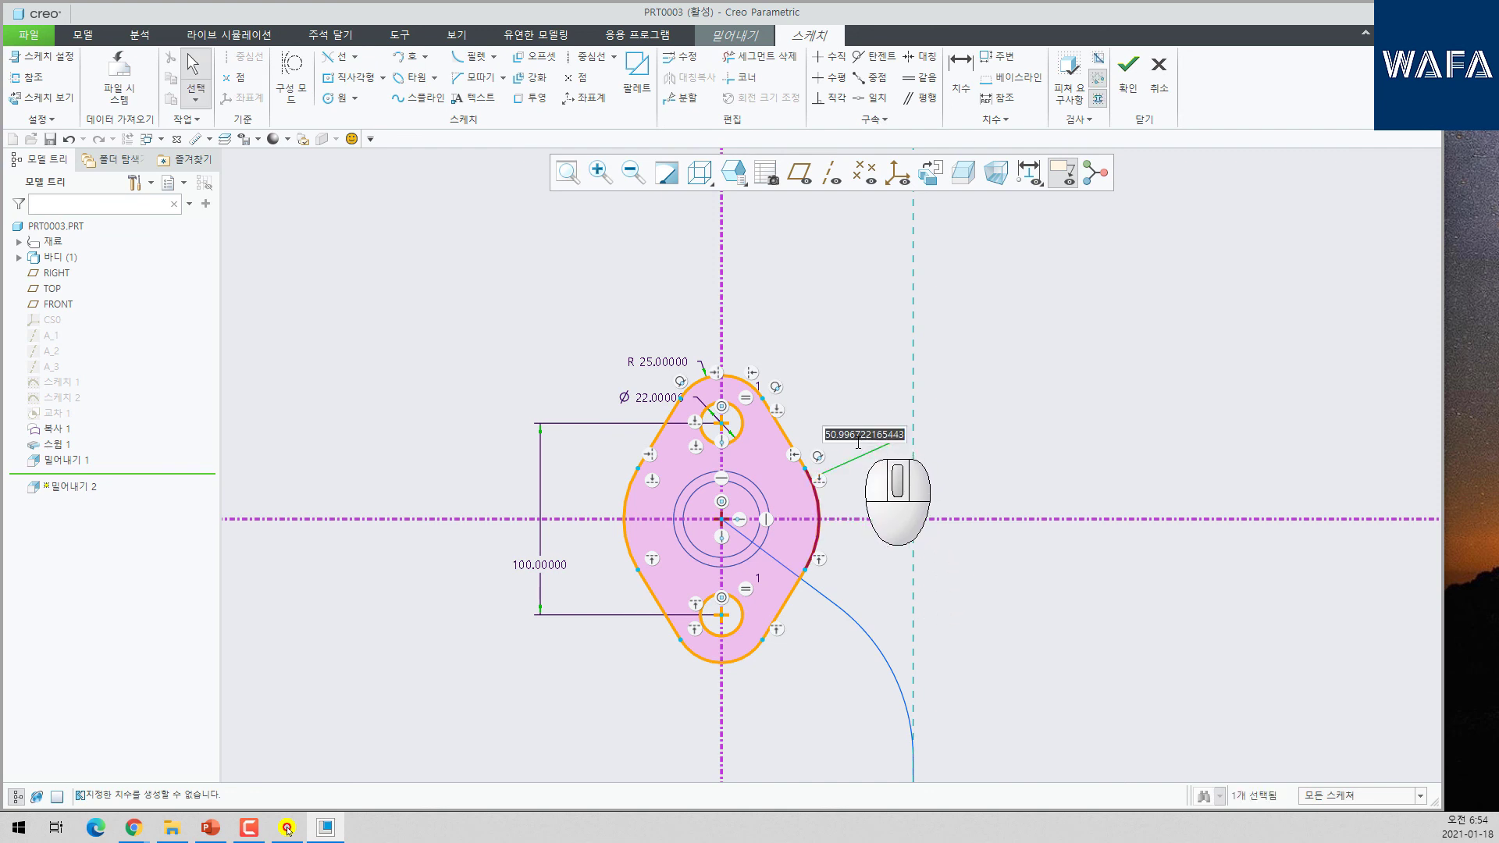
{"action": "key", "text": "Return"}
{"action": "left_click", "coordinate": [1128, 71]}
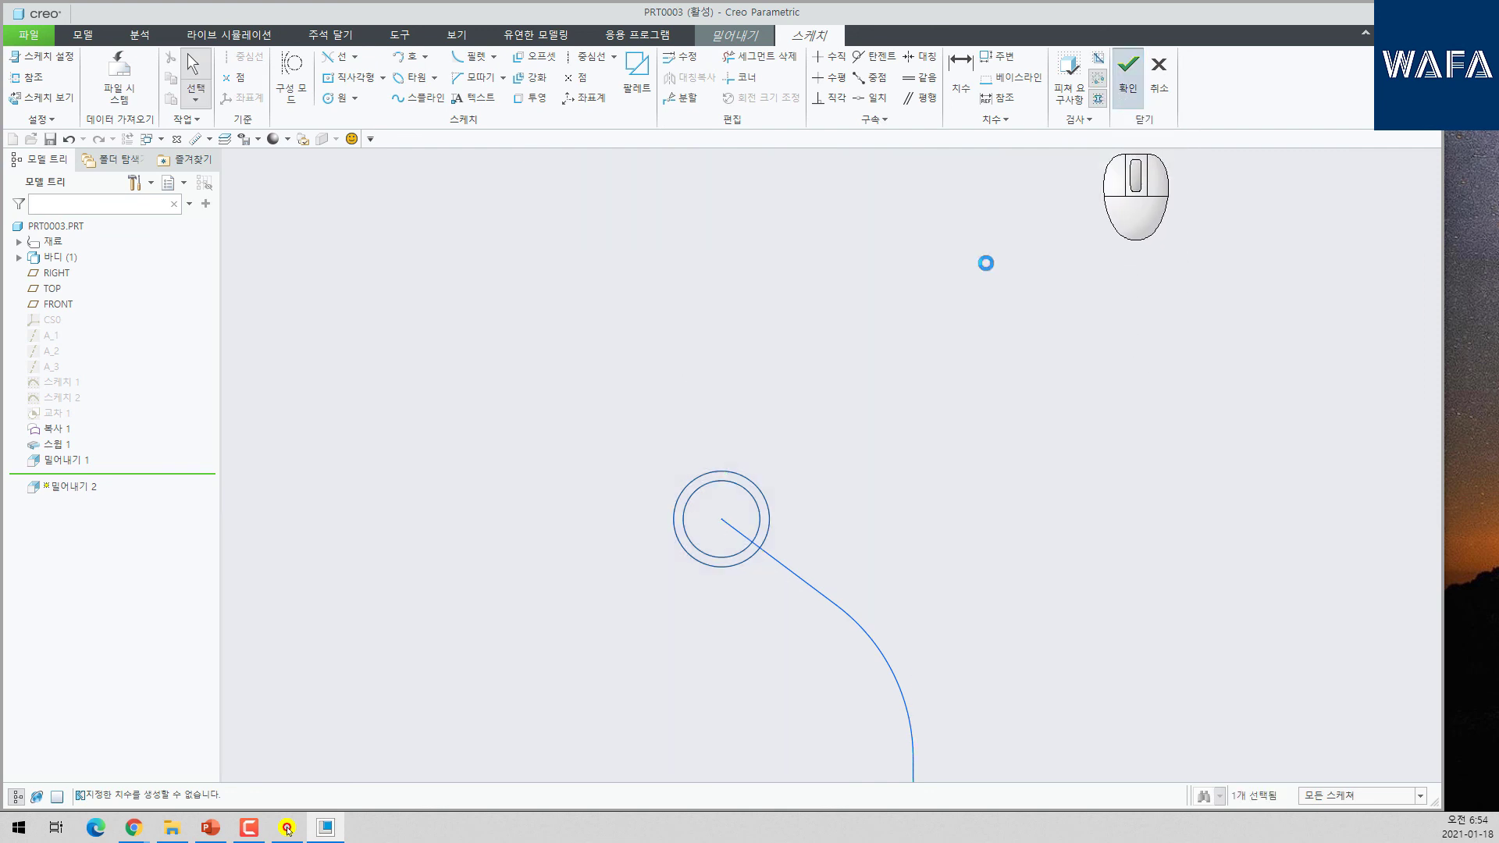
- Display the model shaded with edges, reverse the flange extrusion towards the pipe, reduce its depth and complete the feature
{"action": "mouse_move", "coordinate": [989, 262]}
{"action": "middle_mouse_down"}
{"action": "mouse_move", "coordinate": [958, 412]}
{"action": "mouse_move", "coordinate": [923, 434]}
{"action": "middle_mouse_up"}
{"action": "left_click", "coordinate": [750, 173]}
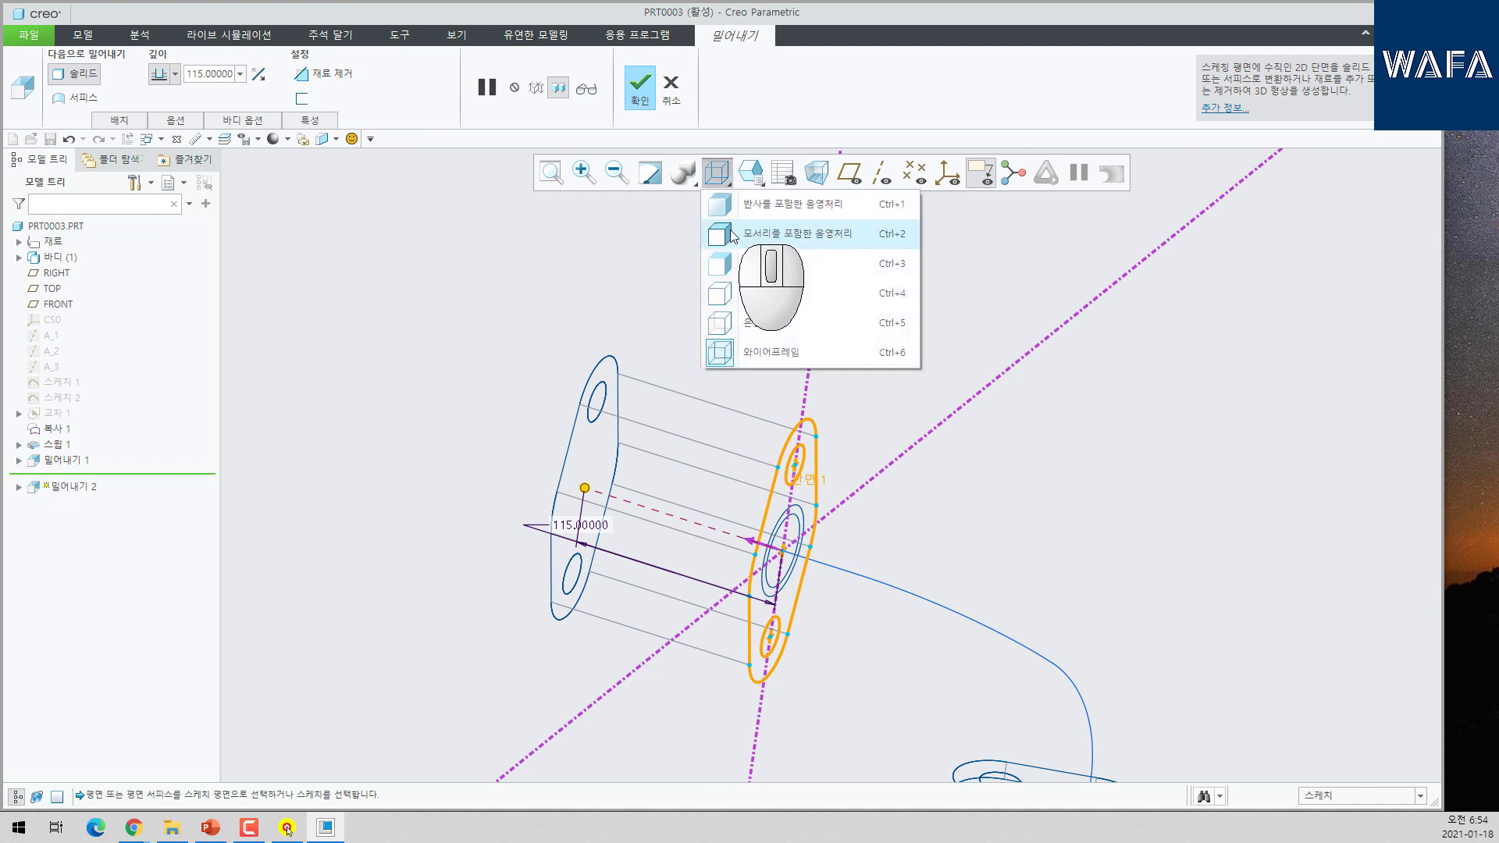
{"action": "left_click", "coordinate": [781, 247]}
{"action": "middle_click_drag", "start_coordinate": [755, 549], "coordinate": [898, 574]}
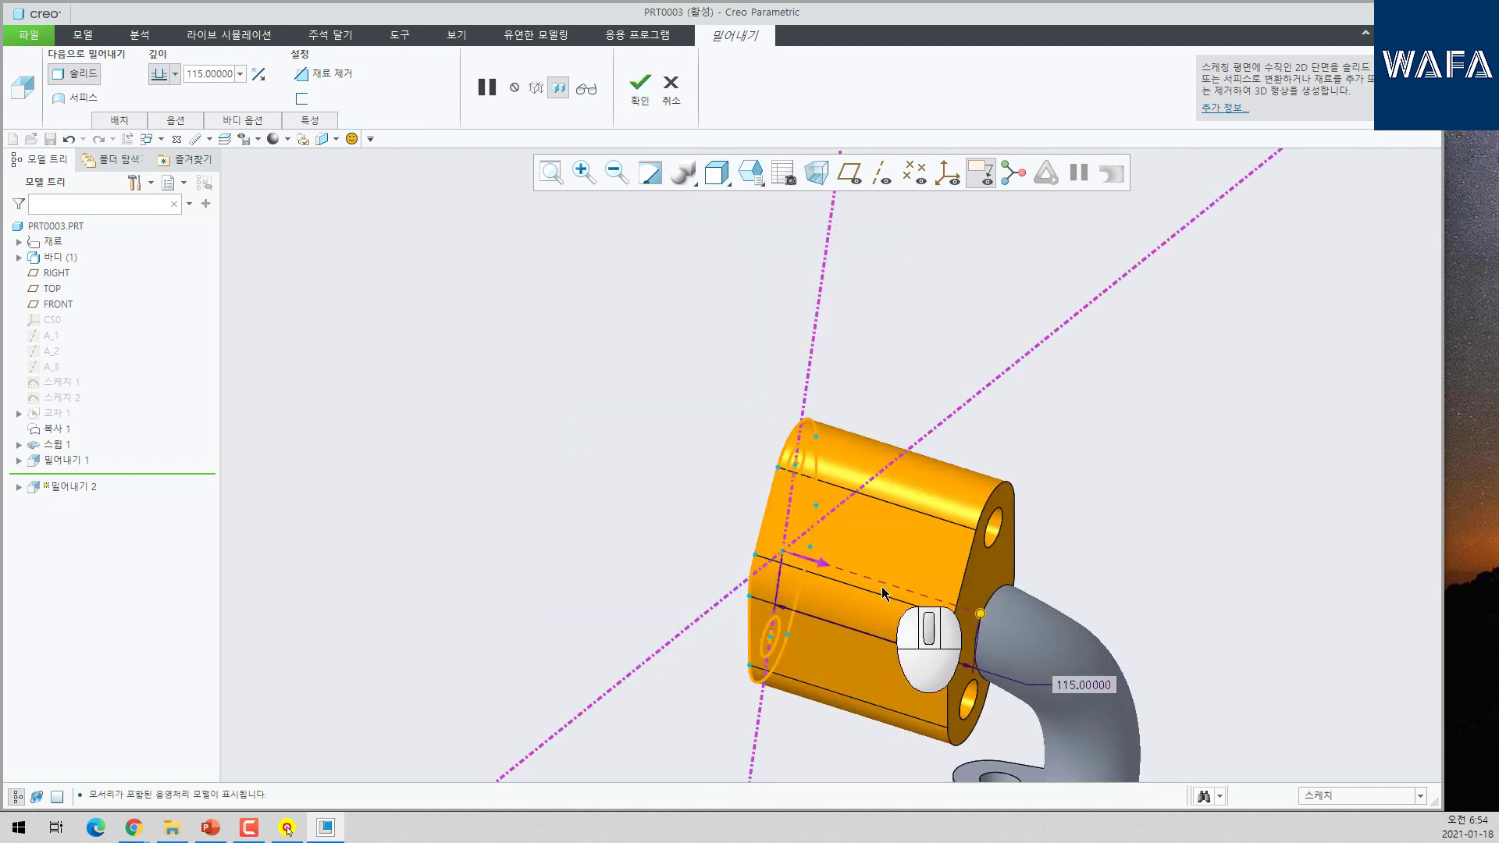
{"action": "key", "text": "Return"}
{"action": "middle_click", "coordinate": [1090, 692]}
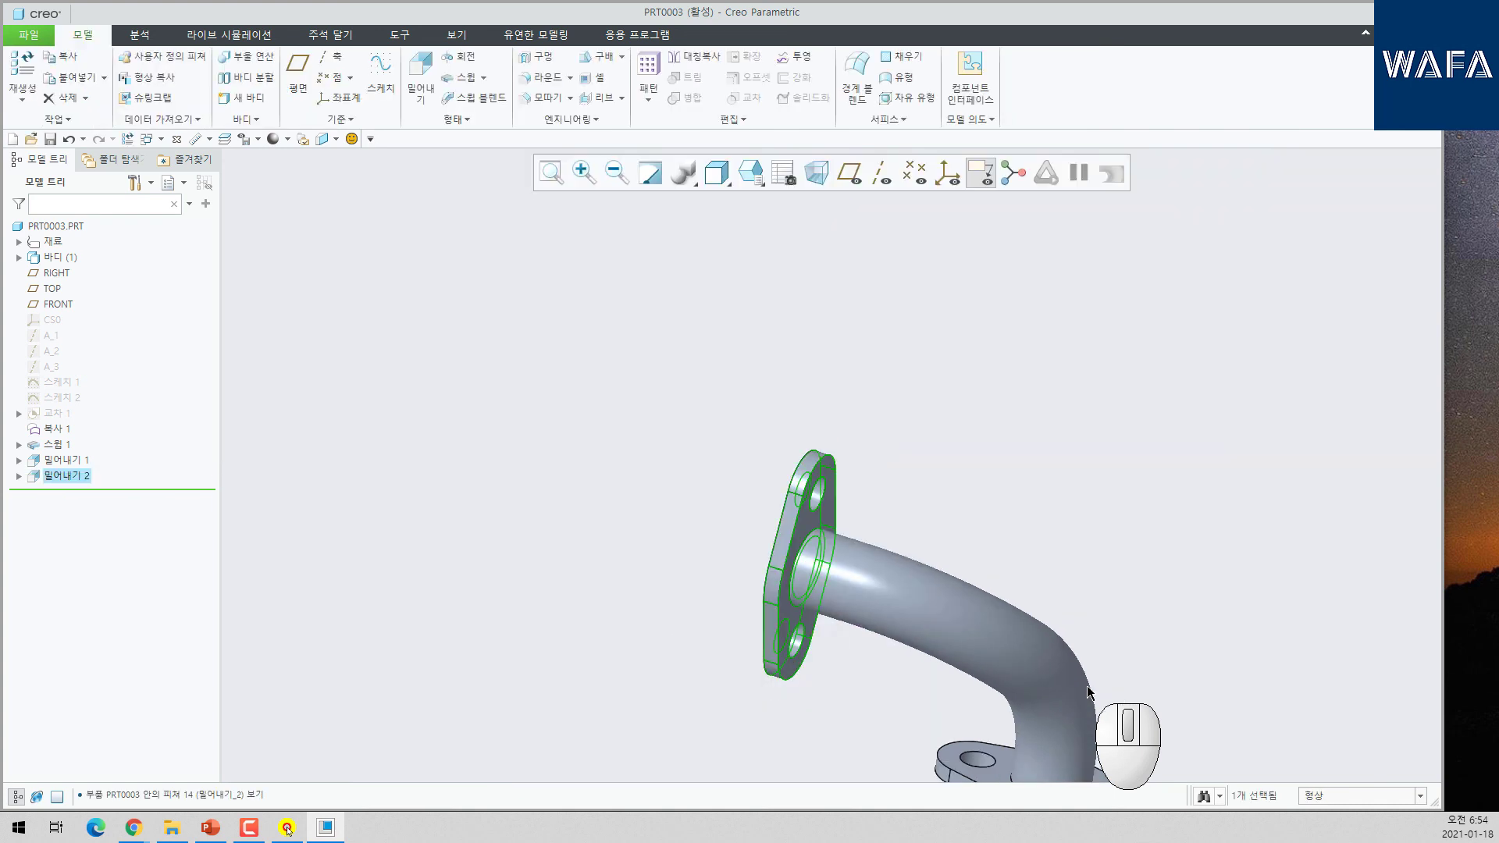
{"action": "left_click", "coordinate": [965, 462]}
- Roll the model history back to just after the pipe sweep, before both flange extrusions
{"action": "middle_click_drag", "start_coordinate": [856, 518], "coordinate": [747, 502]}
{"action": "scroll", "coordinate": [766, 495], "scroll_direction": "up", "scroll_amount": 3}
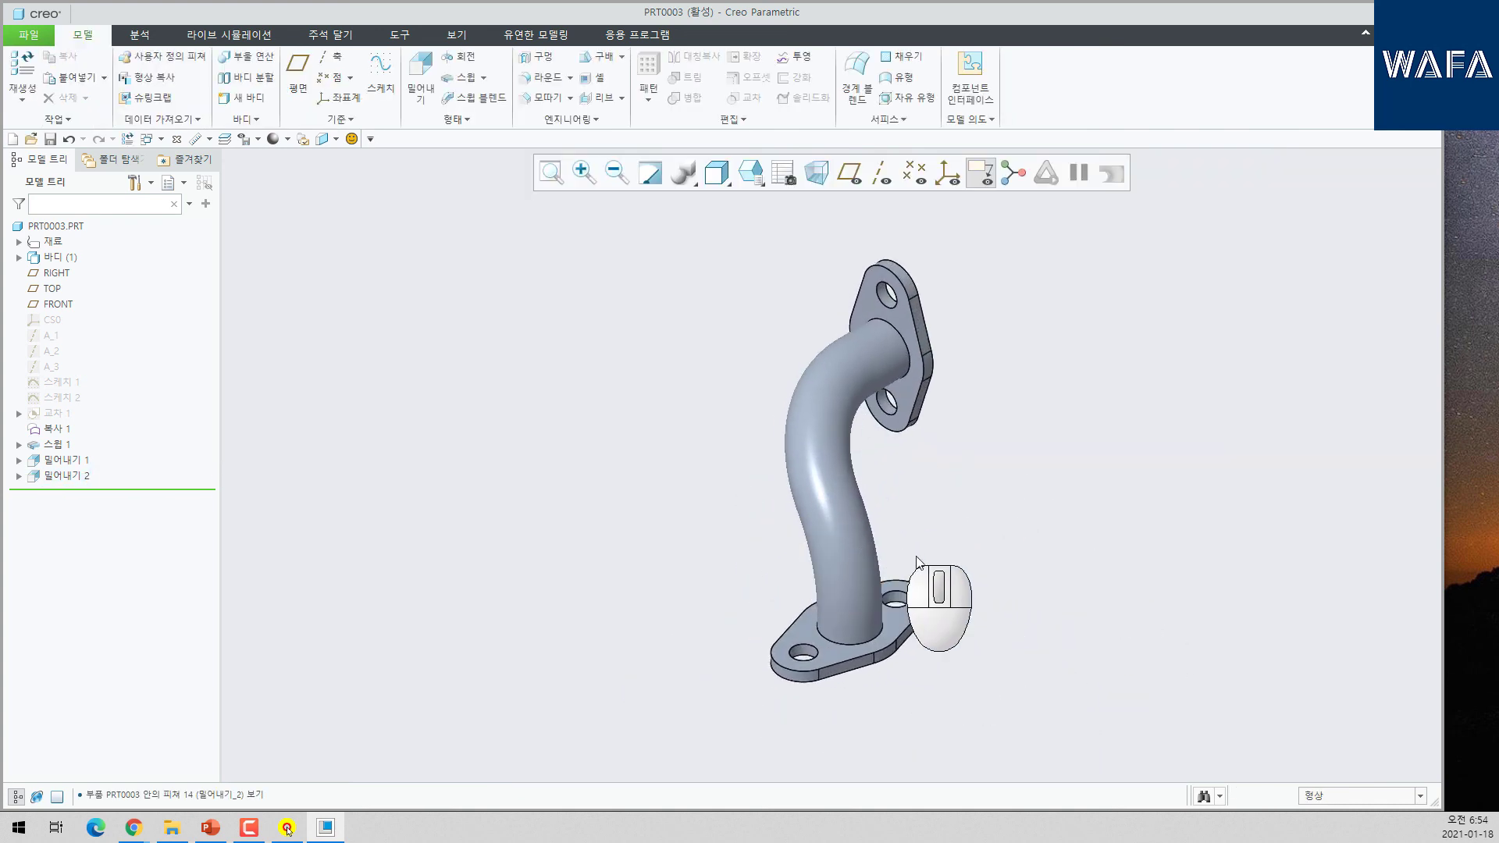
{"action": "middle_click_drag", "start_coordinate": [874, 354], "coordinate": [929, 356]}
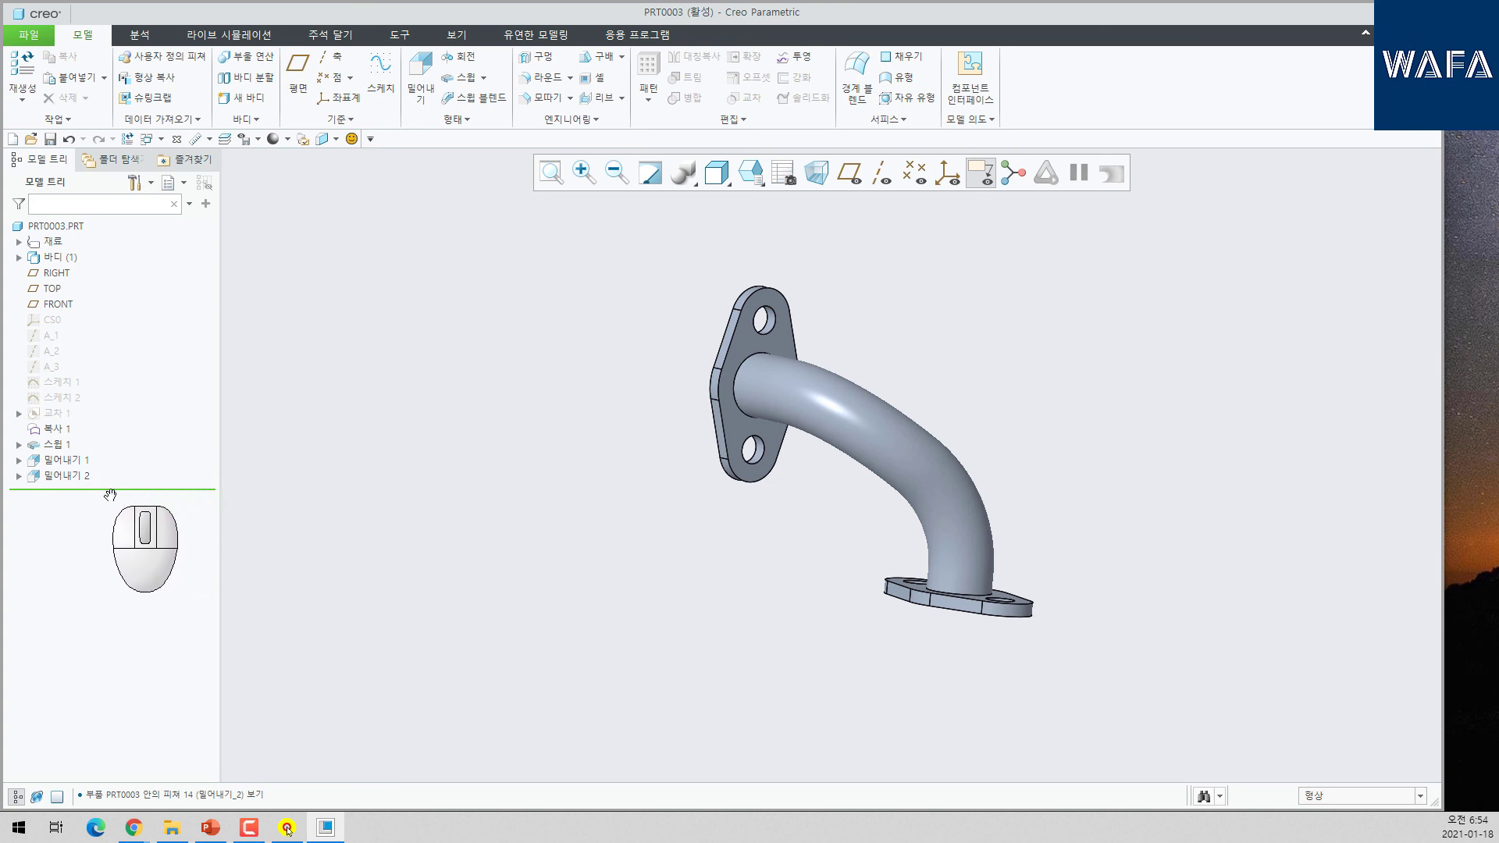
{"action": "mouse_move", "coordinate": [114, 484]}
{"action": "left_mouse_down"}
{"action": "mouse_move", "coordinate": [112, 438]}
{"action": "mouse_move", "coordinate": [103, 451]}
{"action": "left_mouse_up"}
- Select the inner bore surfaces of the swept pipe and create a surface copy of them
{"action": "middle_click_drag", "start_coordinate": [750, 515], "coordinate": [936, 498]}
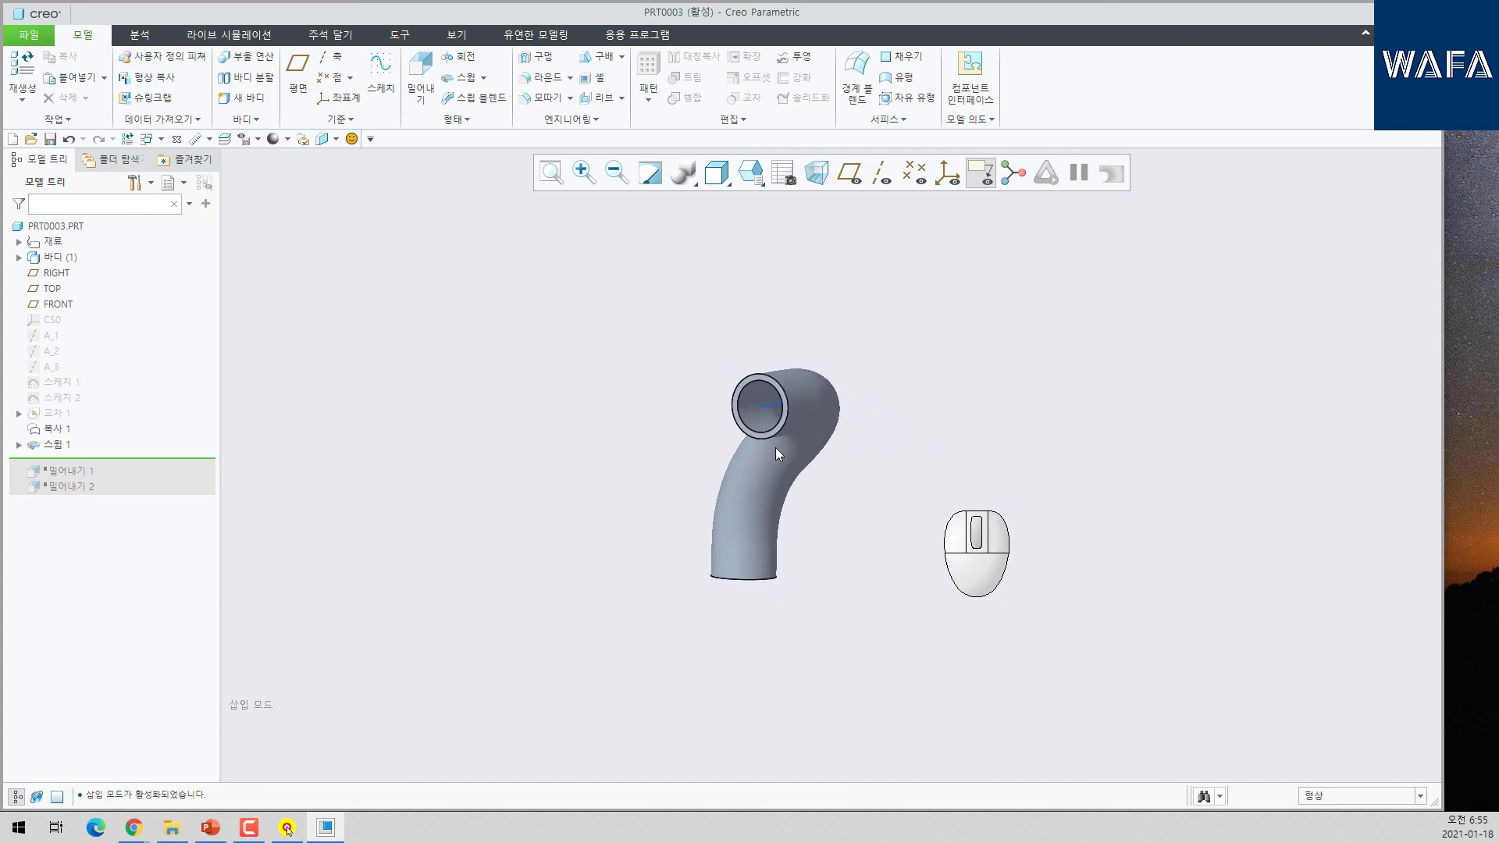
{"action": "scroll", "coordinate": [715, 348], "scroll_direction": "down", "scroll_amount": 3}
{"action": "scroll", "coordinate": [783, 420], "scroll_direction": "down", "scroll_amount": 2}
{"action": "left_click", "coordinate": [799, 457]}
{"action": "middle_click_drag", "start_coordinate": [803, 460], "coordinate": [576, 361]}
{"action": "left_click", "coordinate": [969, 510], "text": "ctrl"}
{"action": "scroll", "coordinate": [921, 531], "scroll_direction": "up", "scroll_amount": 3}
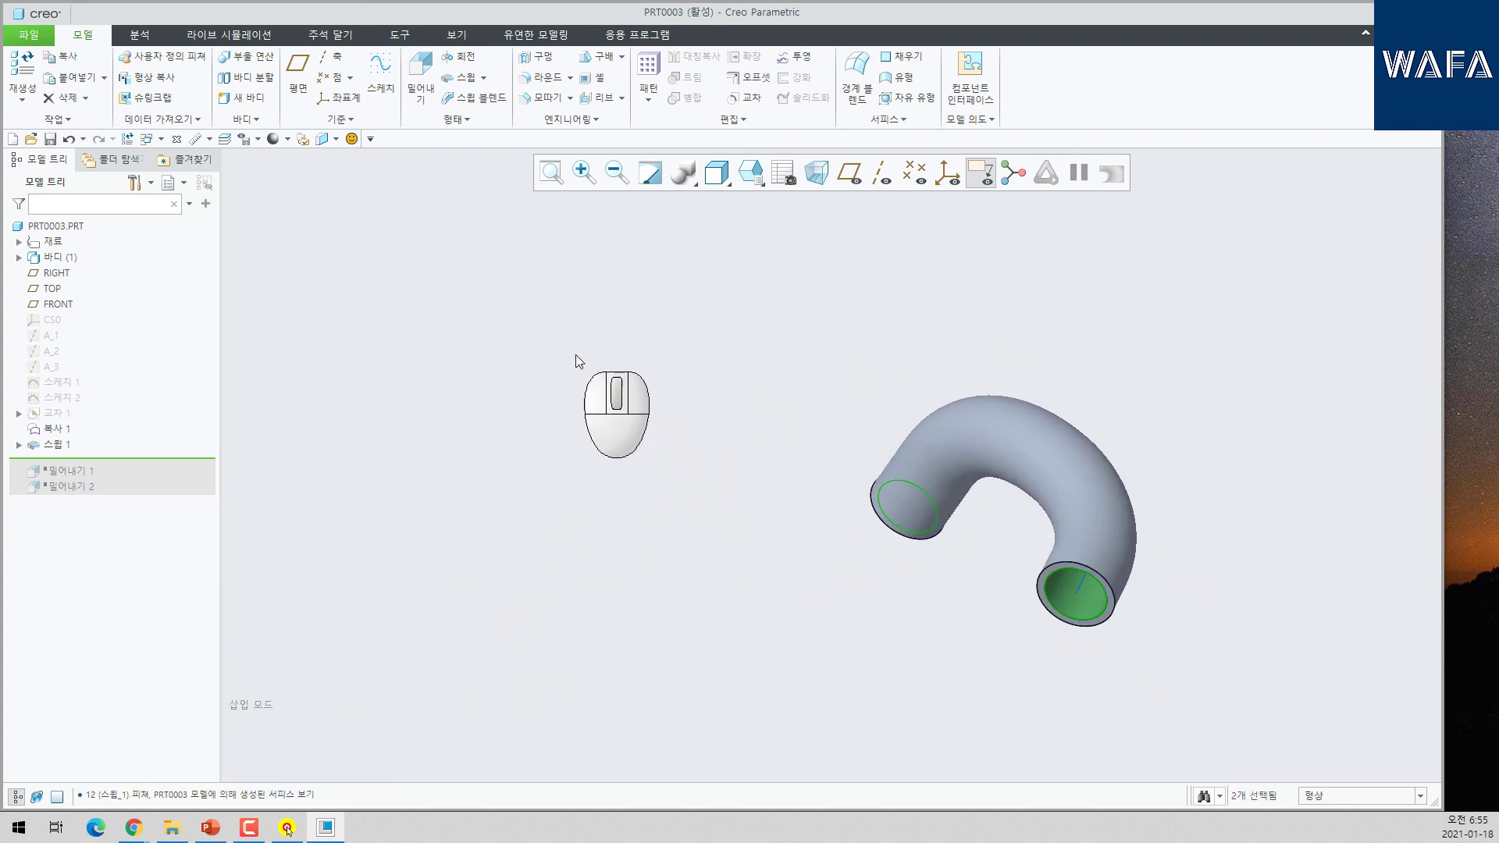
{"action": "left_click", "coordinate": [144, 77]}
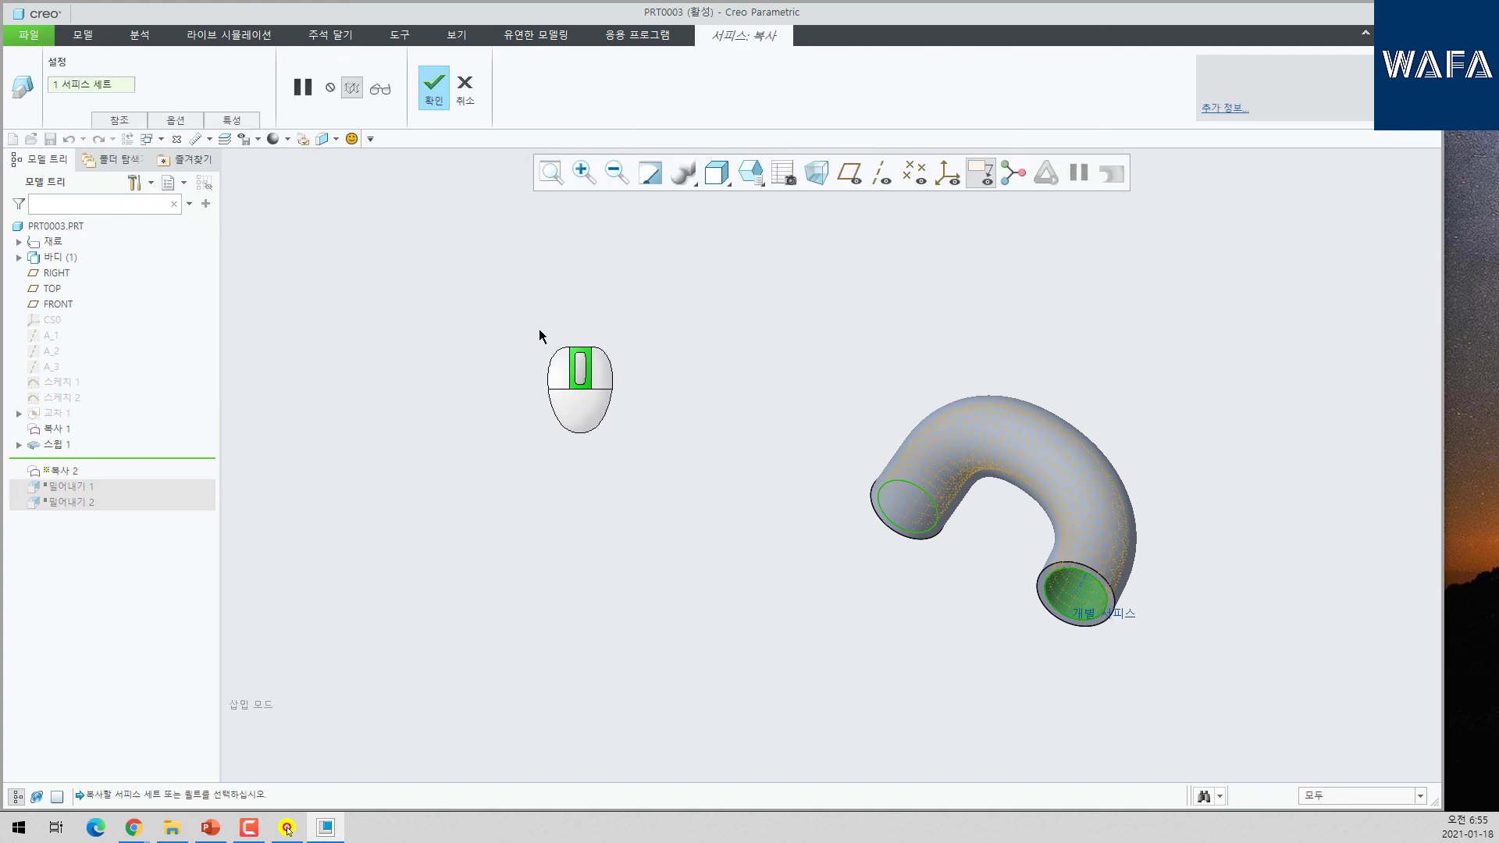
{"action": "middle_click", "coordinate": [546, 335]}
{"action": "left_click", "coordinate": [566, 349]}
- Resume both flange extrusions and solidify the copied bore surface with material removal, flipping the side so the flanges open into the pipe
{"action": "left_click_drag", "start_coordinate": [76, 477], "coordinate": [63, 506]}
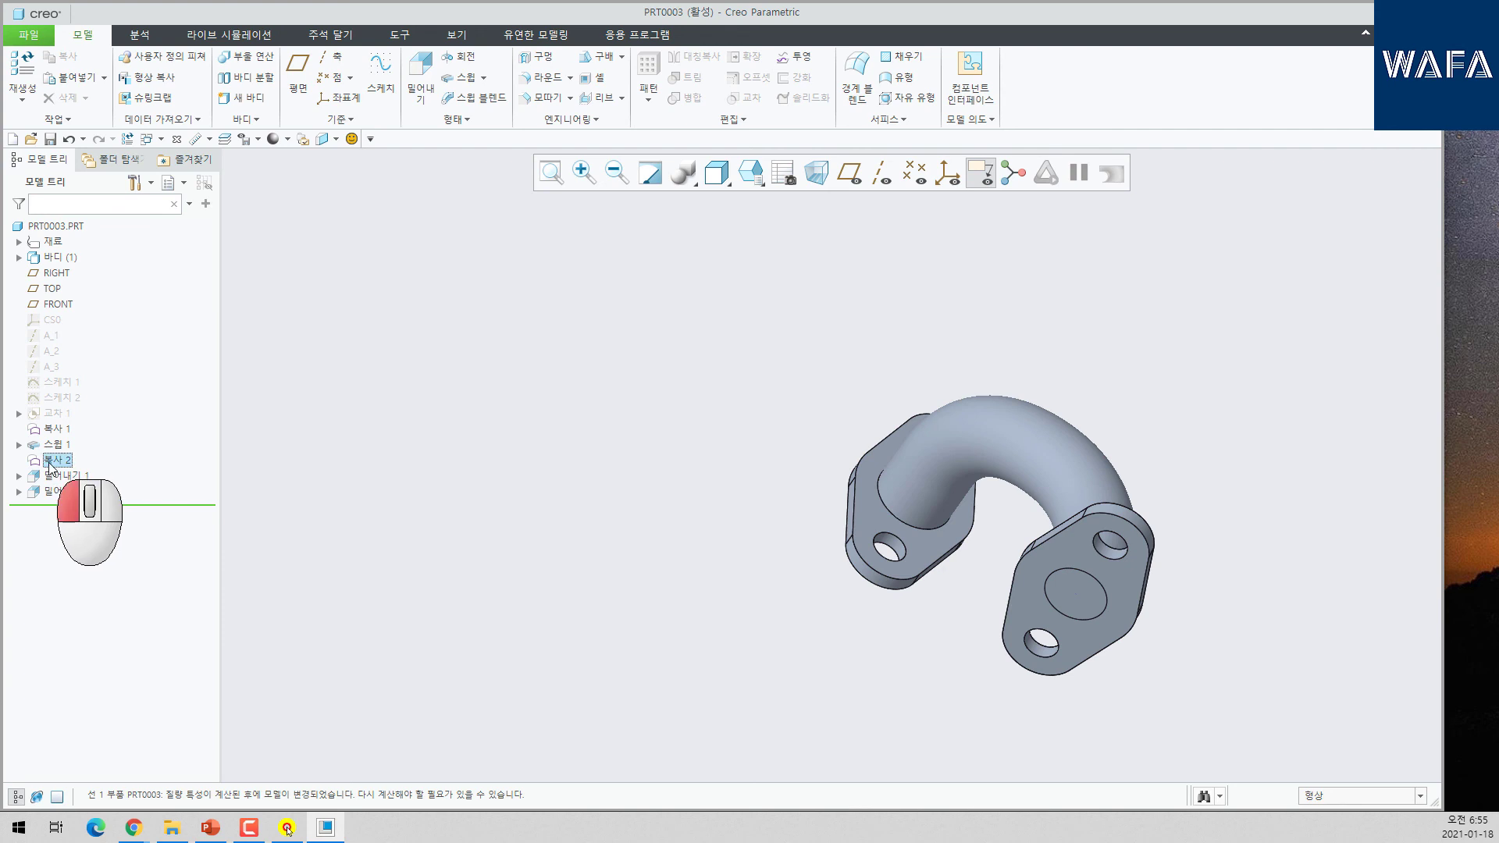
{"action": "left_click", "coordinate": [798, 97]}
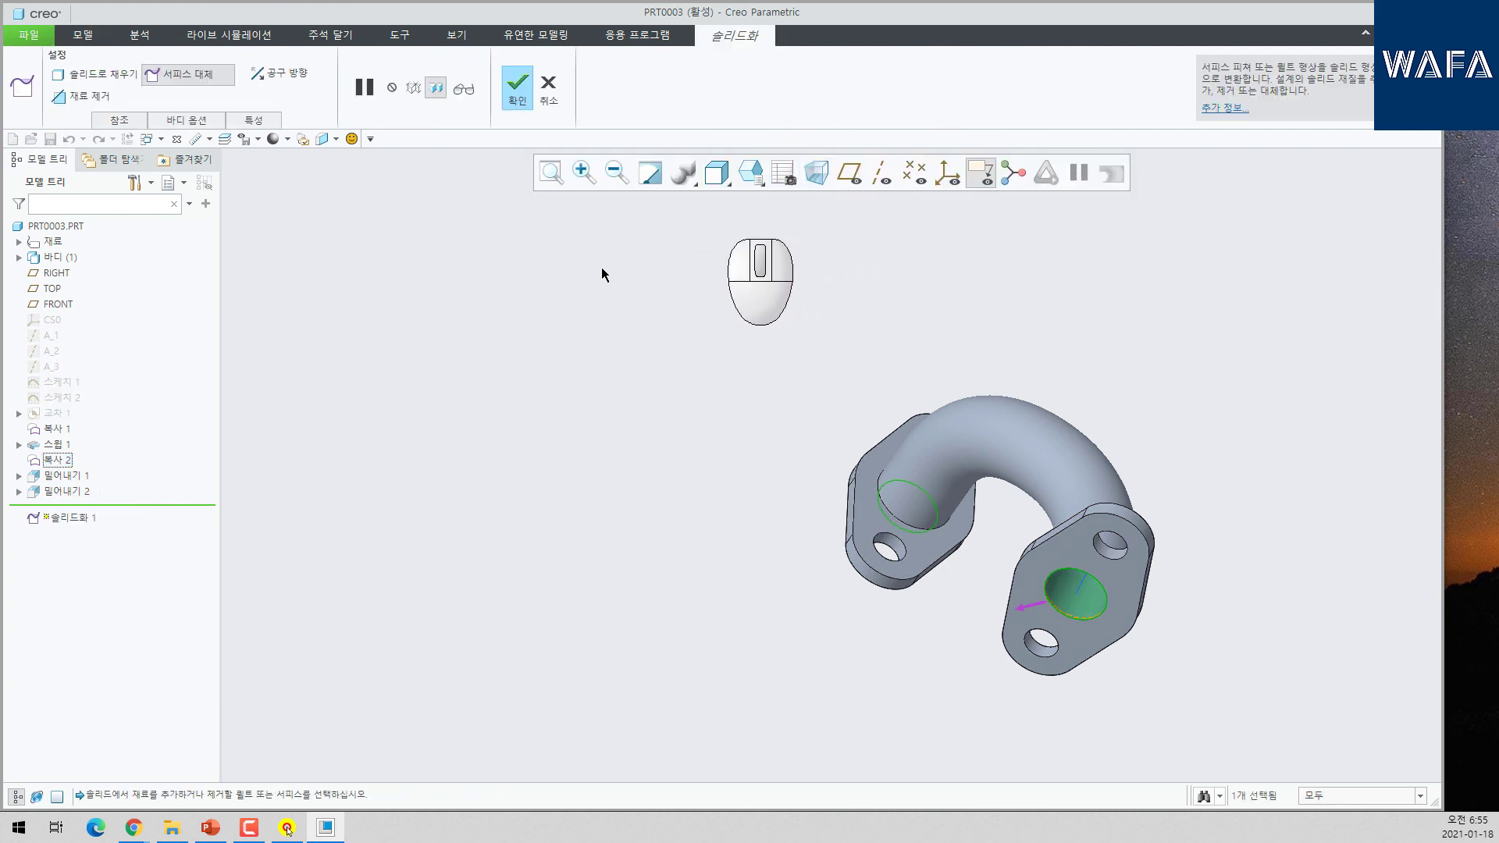
{"action": "left_click", "coordinate": [86, 96]}
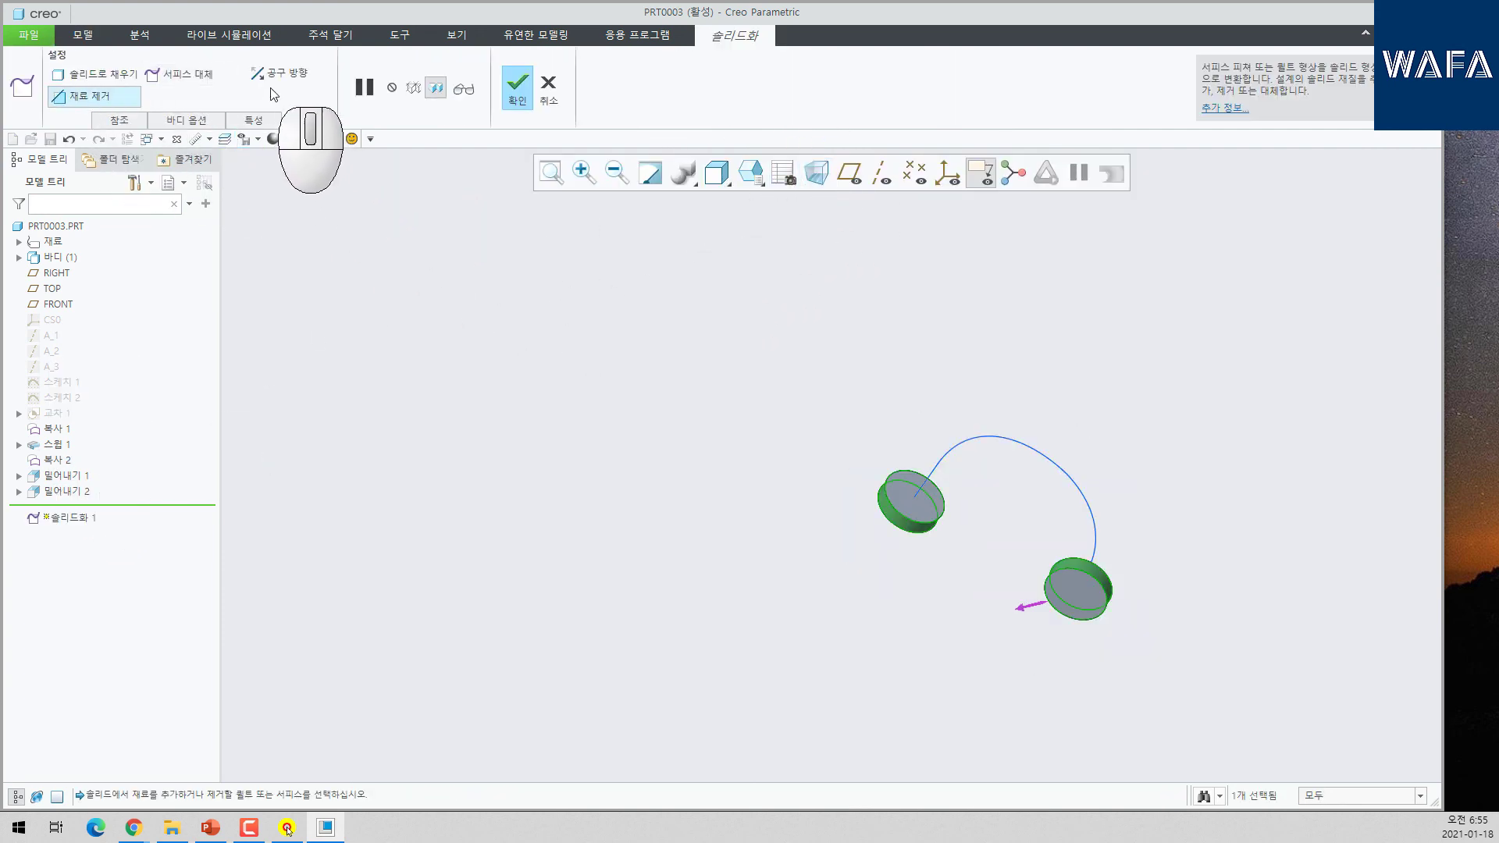
{"action": "left_click", "coordinate": [246, 74]}
{"action": "middle_click", "coordinate": [477, 305]}
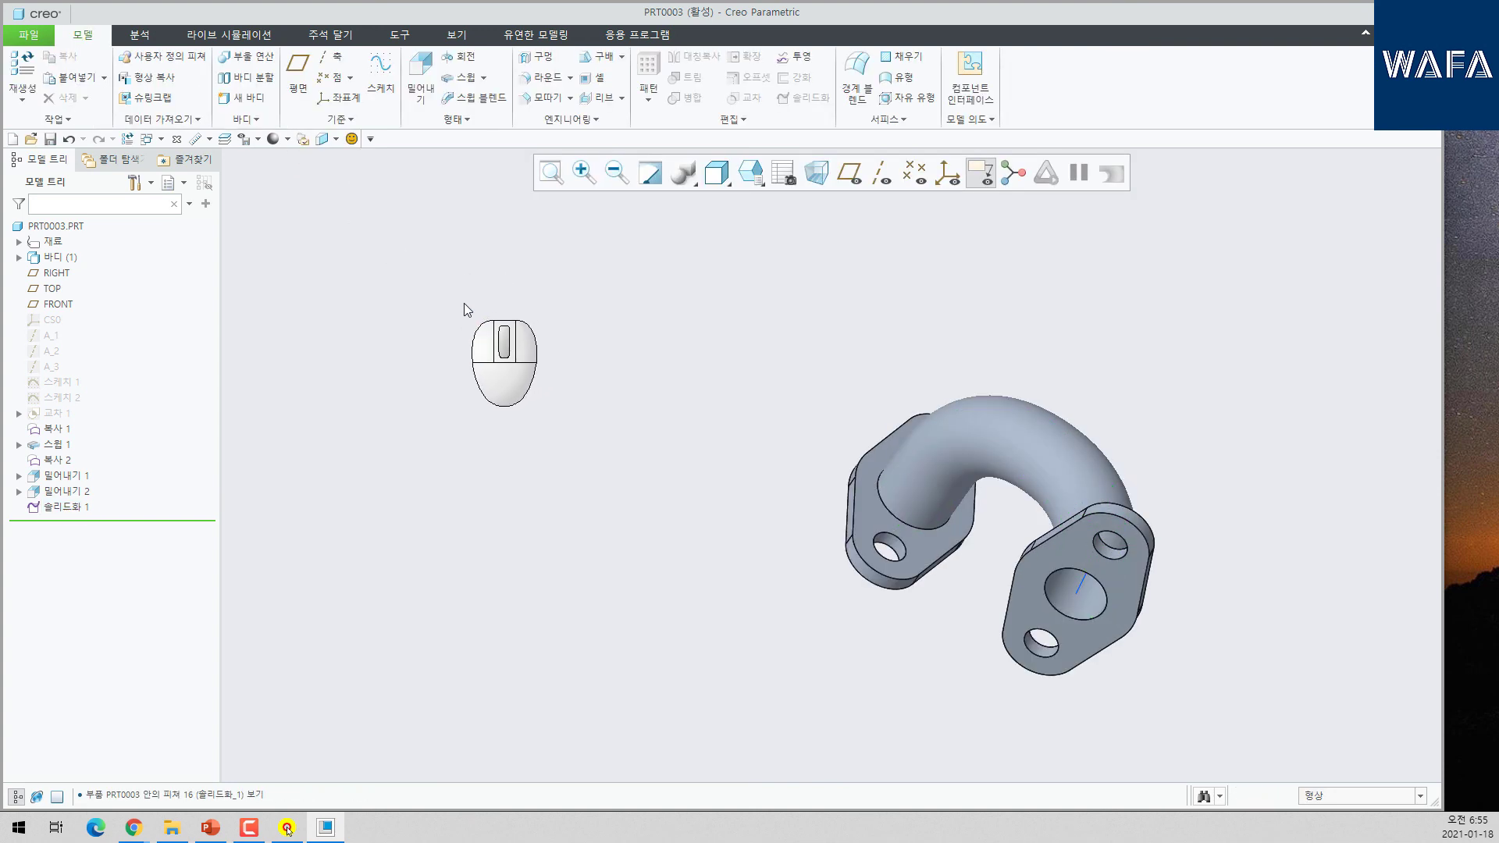
{"action": "middle_click_drag", "start_coordinate": [760, 451], "coordinate": [1101, 431]}
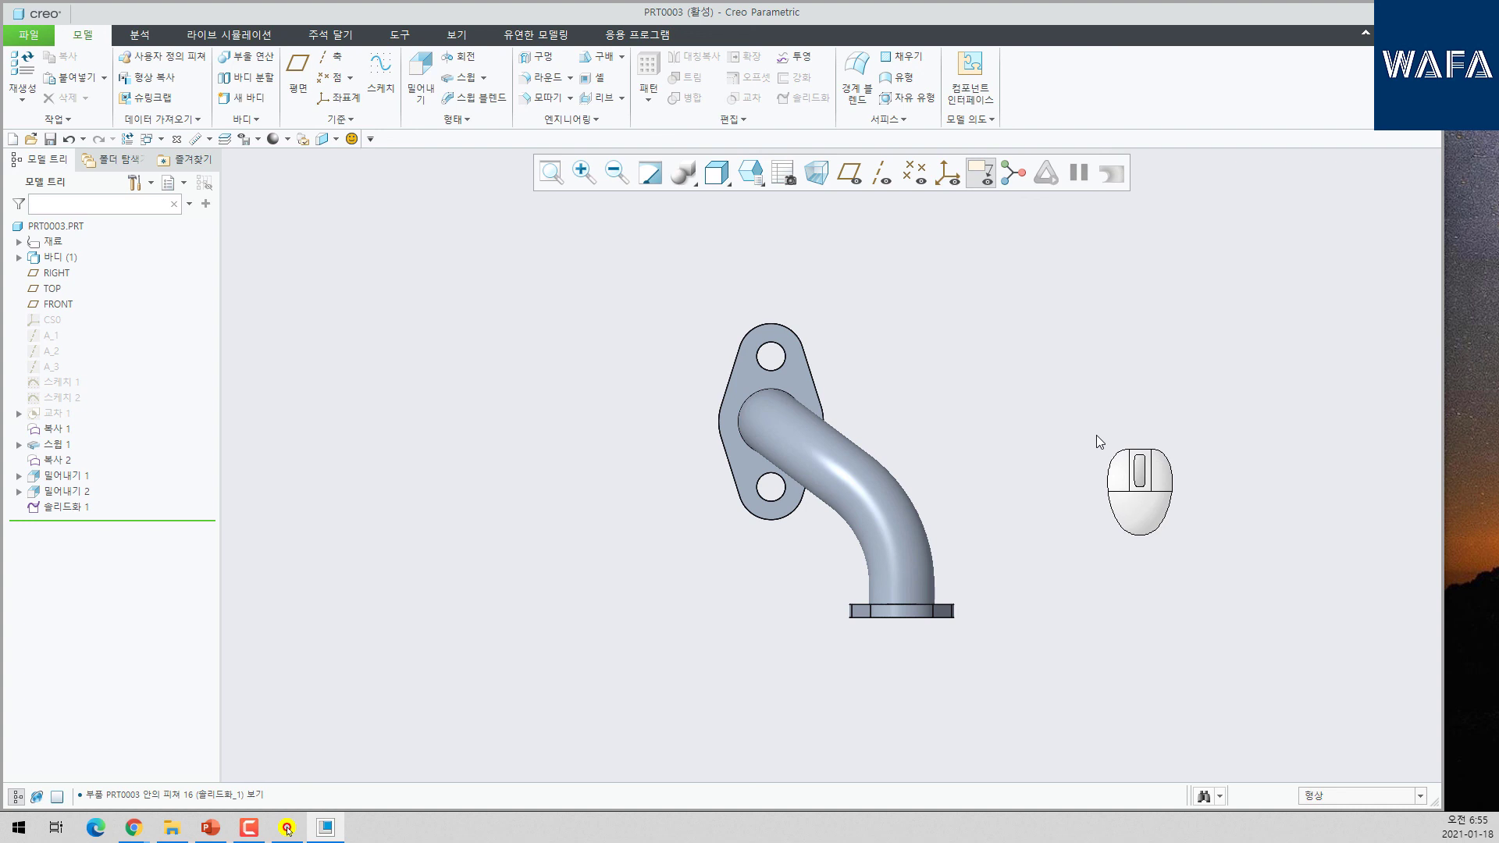
- Inspect the finished pipe from the side and display the model with hidden lines removed
{"action": "scroll", "coordinate": [779, 410], "scroll_direction": "down", "scroll_amount": 3}
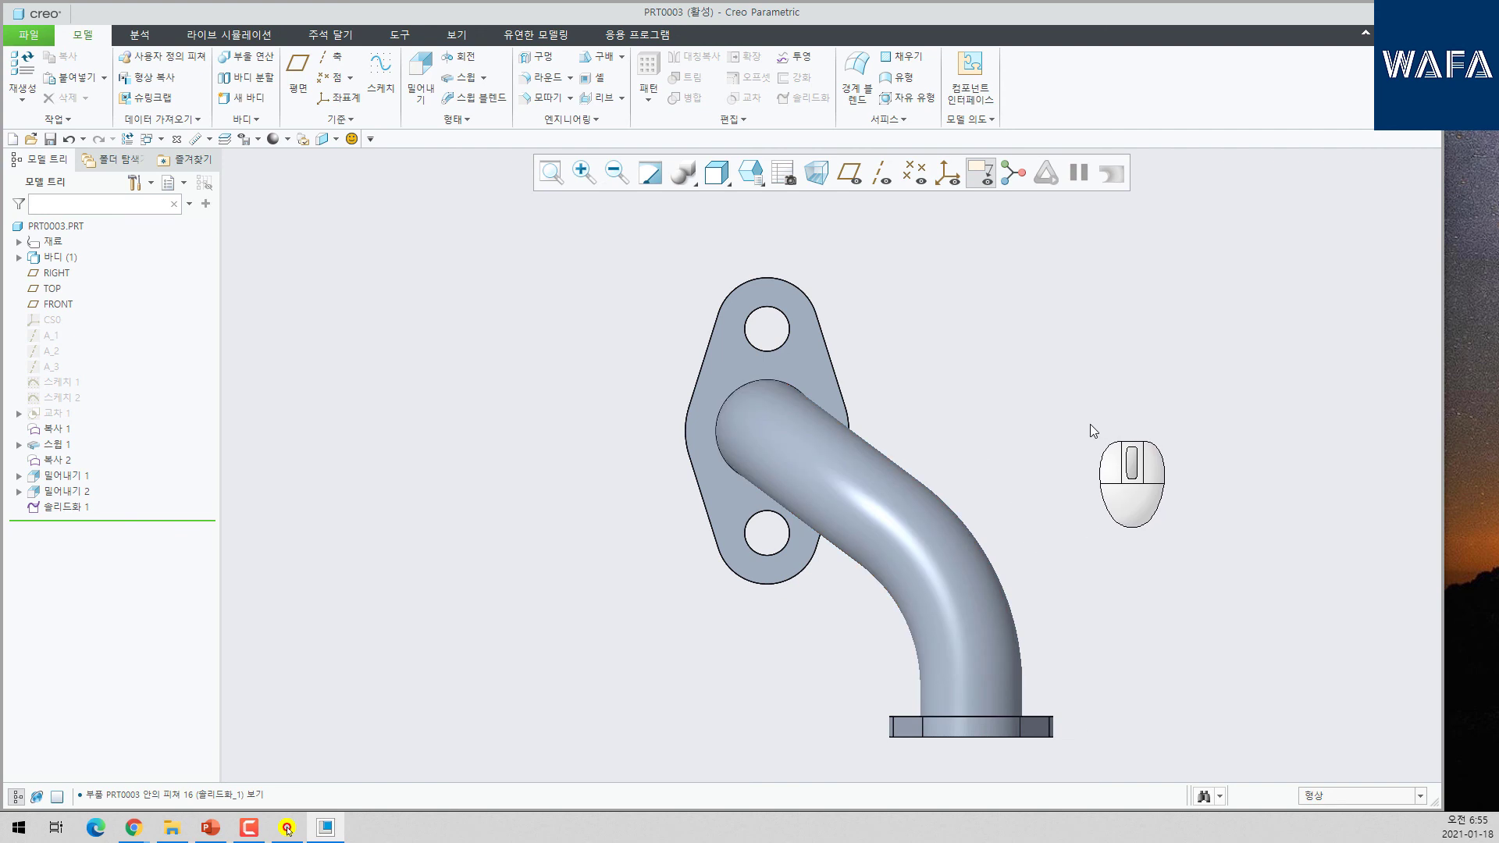
{"action": "key", "text": "ctrl+d"}
{"action": "middle_click_drag", "start_coordinate": [1084, 422], "coordinate": [1076, 435]}
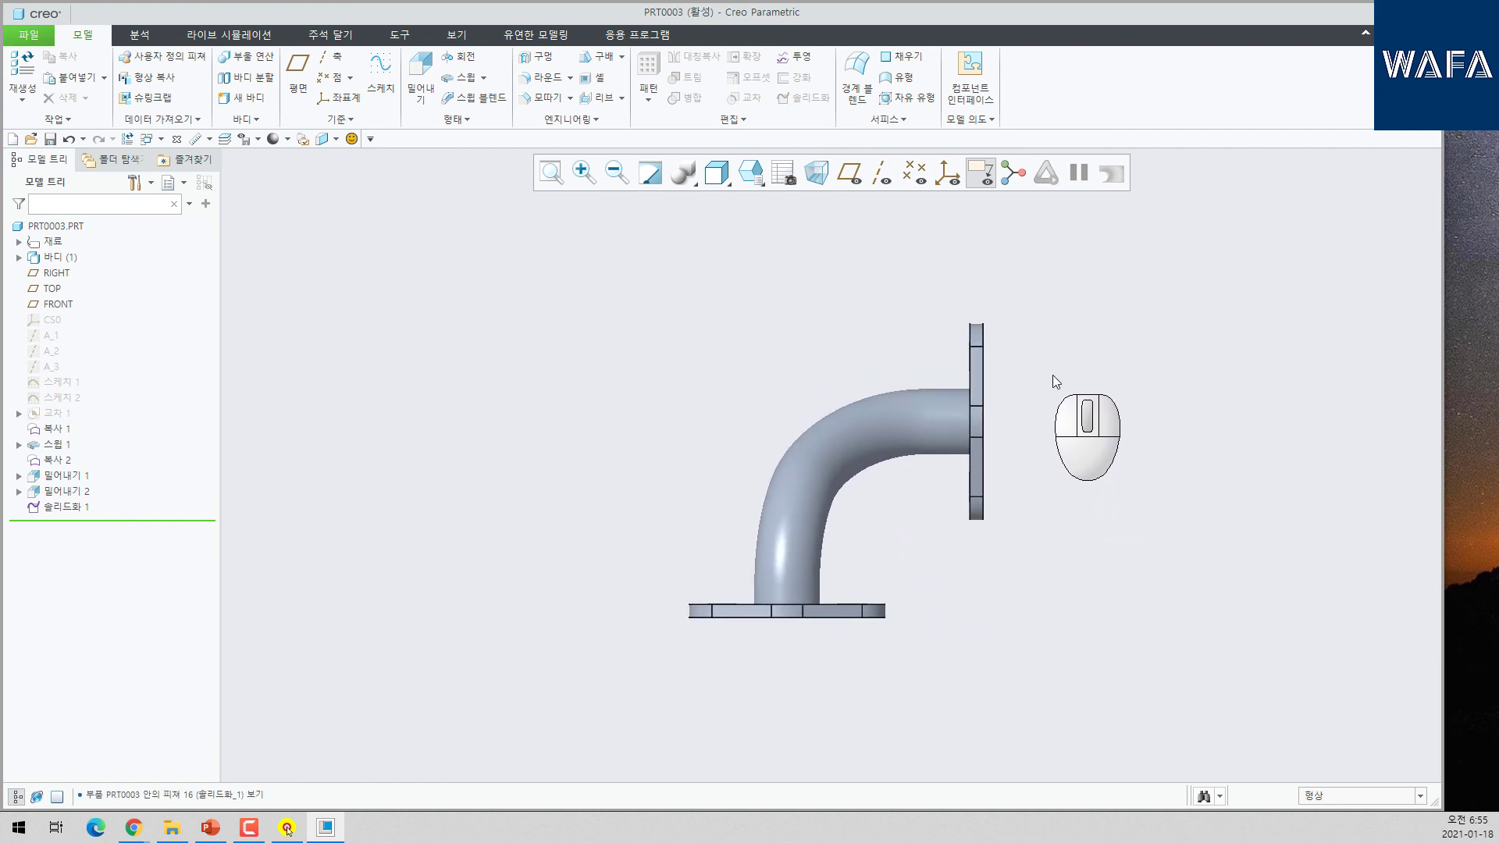
{"action": "left_click", "coordinate": [717, 172]}
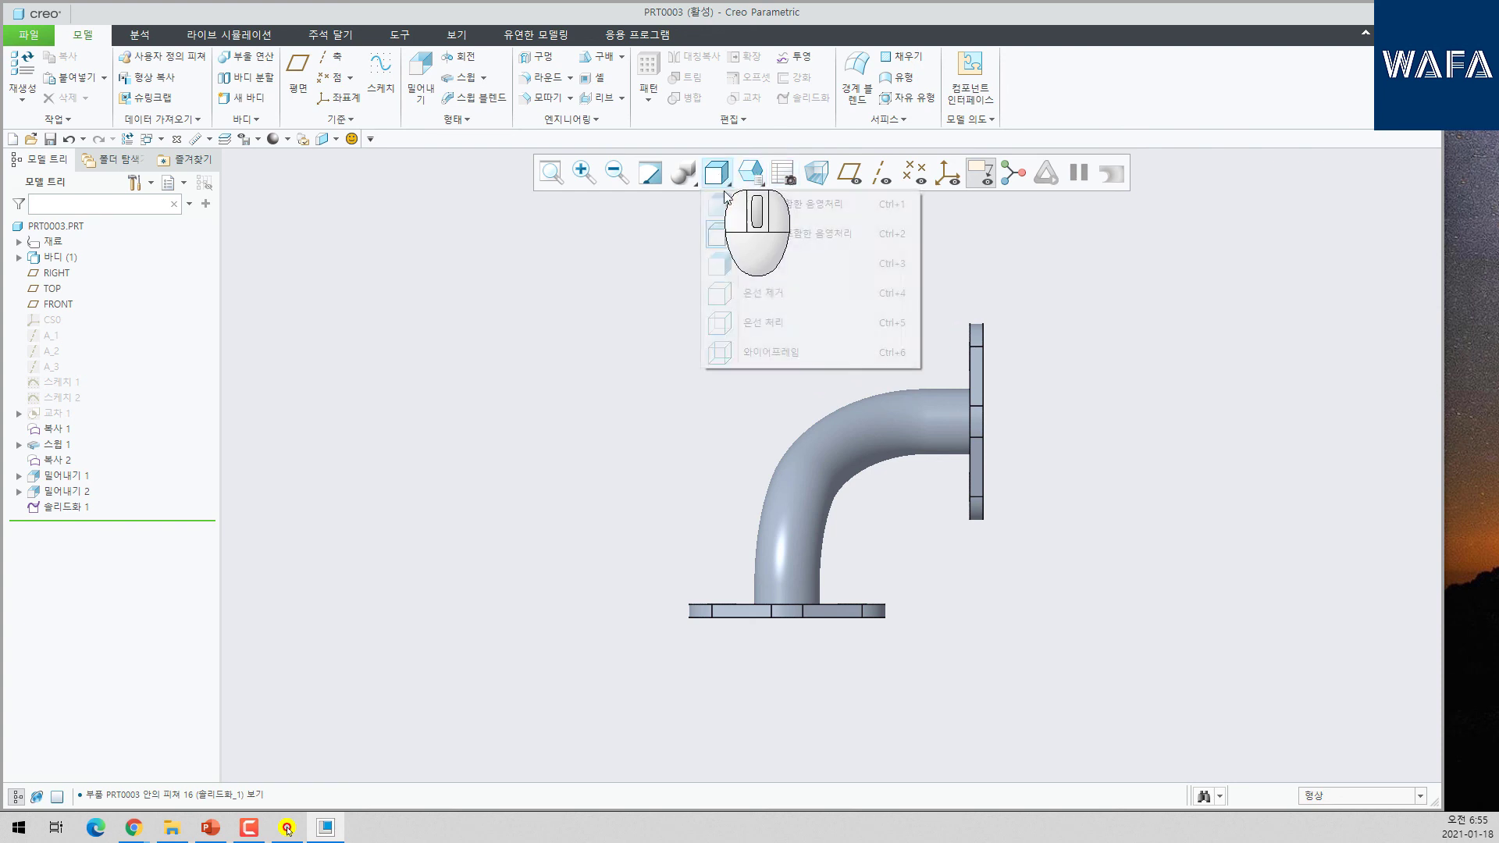
{"action": "left_click", "coordinate": [734, 291]}
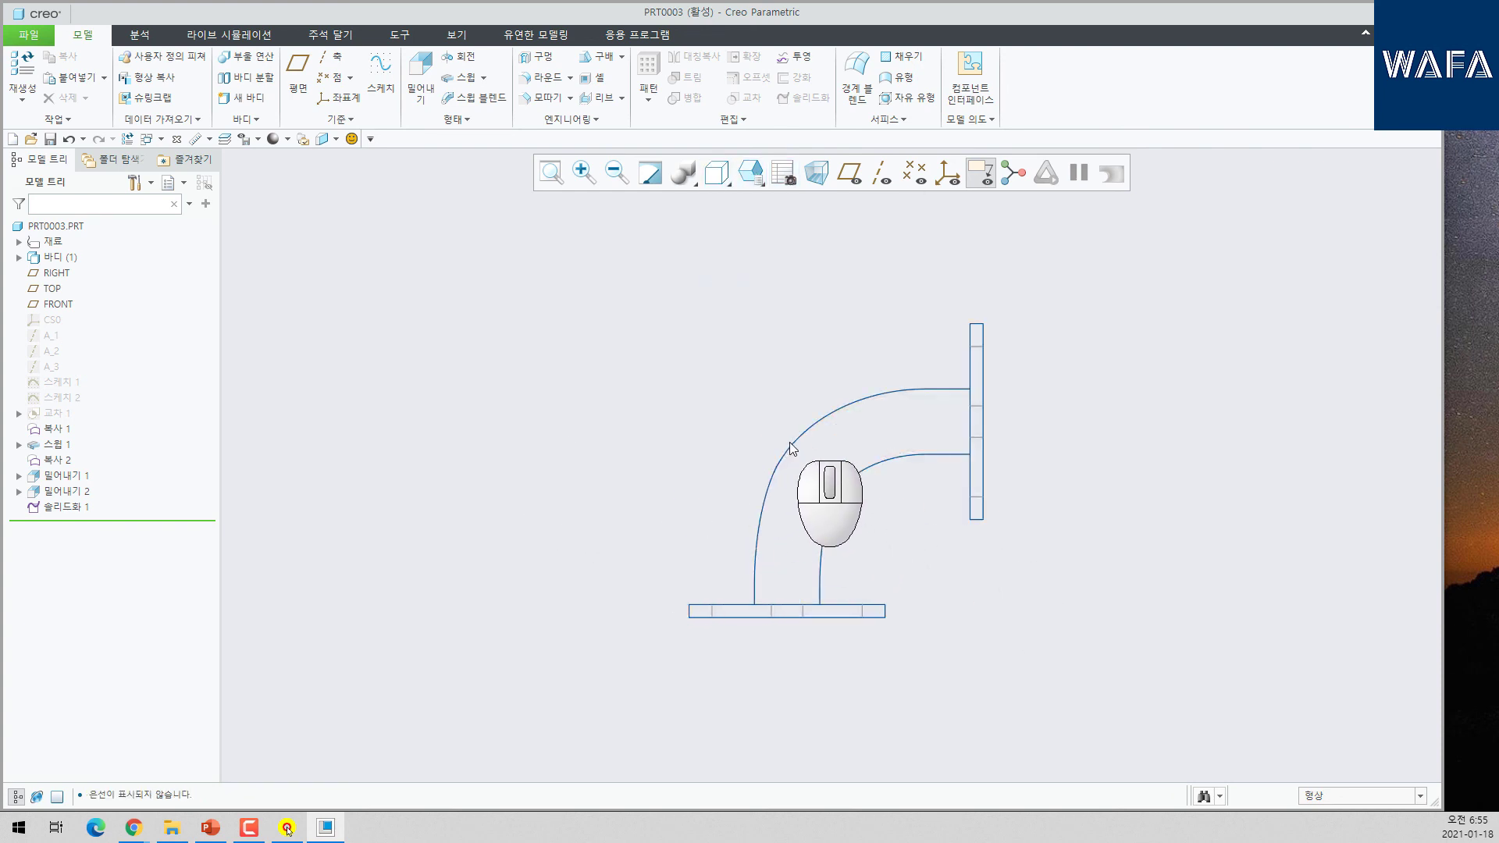
- Highlight the pipe's copied centreline curve, clear the selection and return the model to its default orientation
{"action": "left_click", "coordinate": [57, 430]}
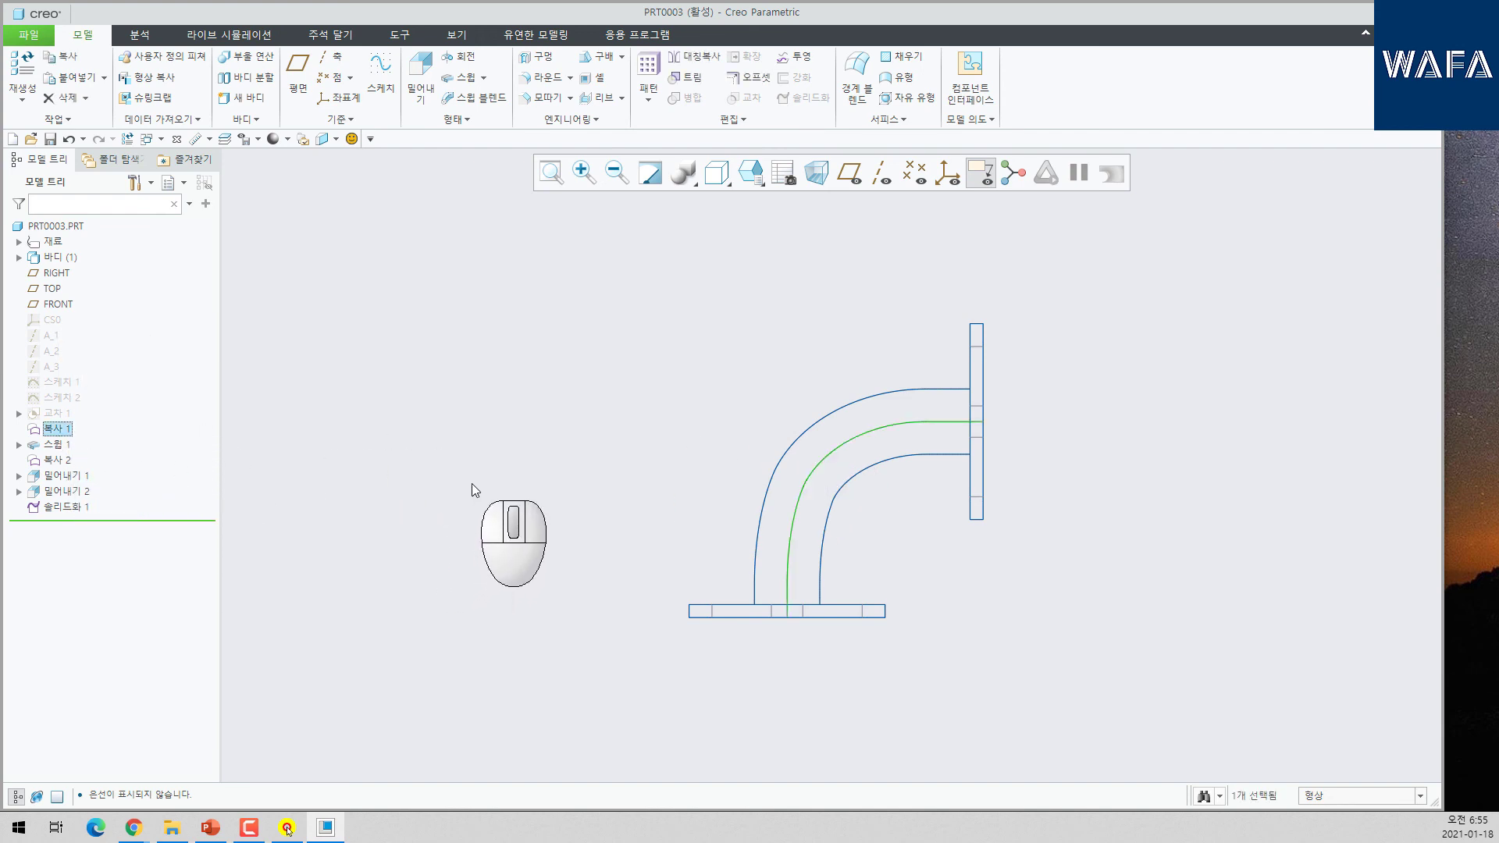
{"action": "left_click", "coordinate": [622, 352]}
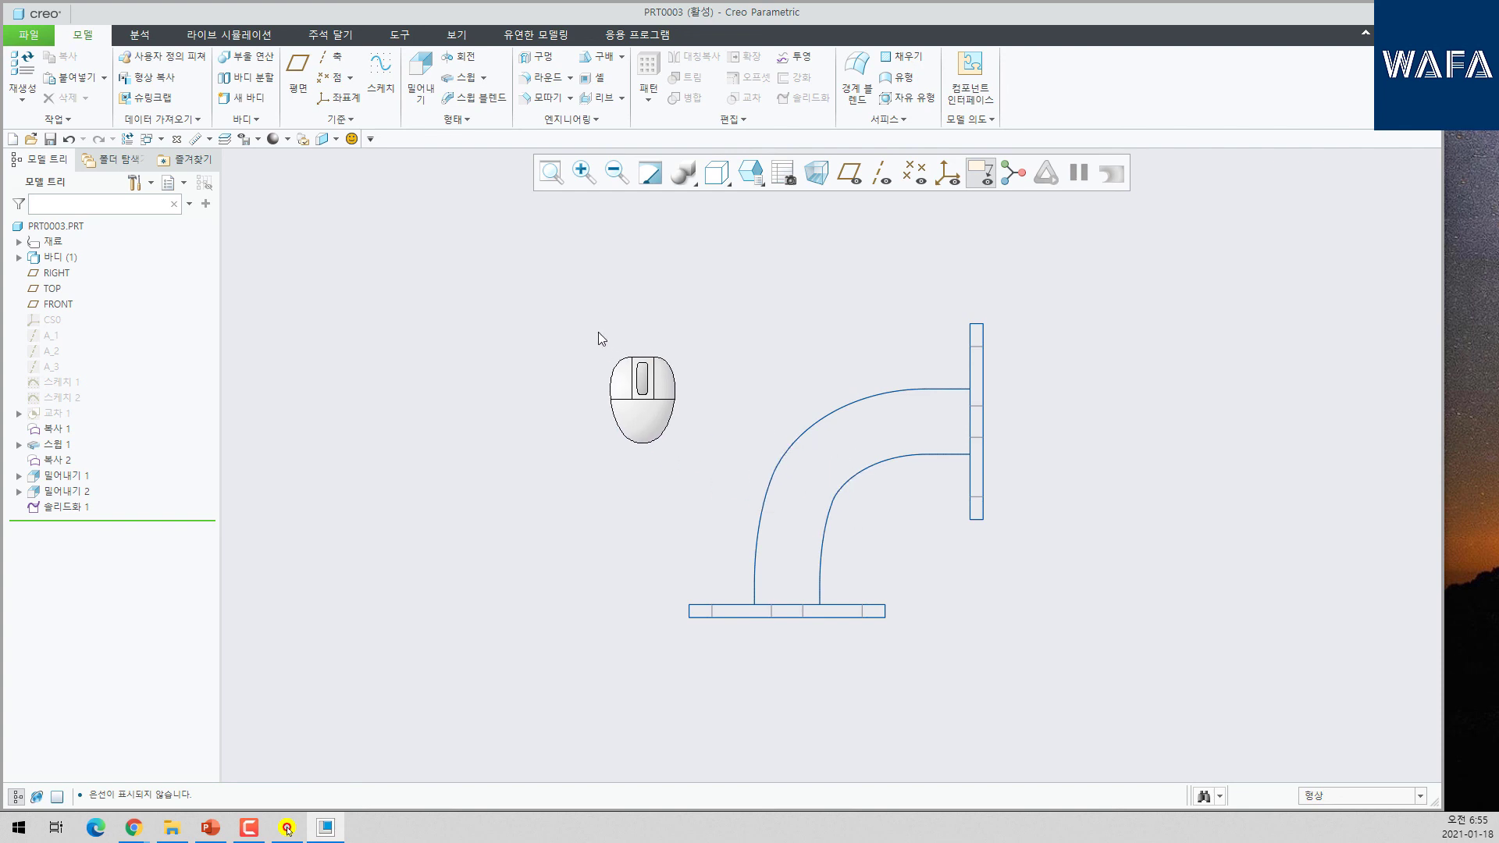
{"action": "key", "text": "ctrl+d"}
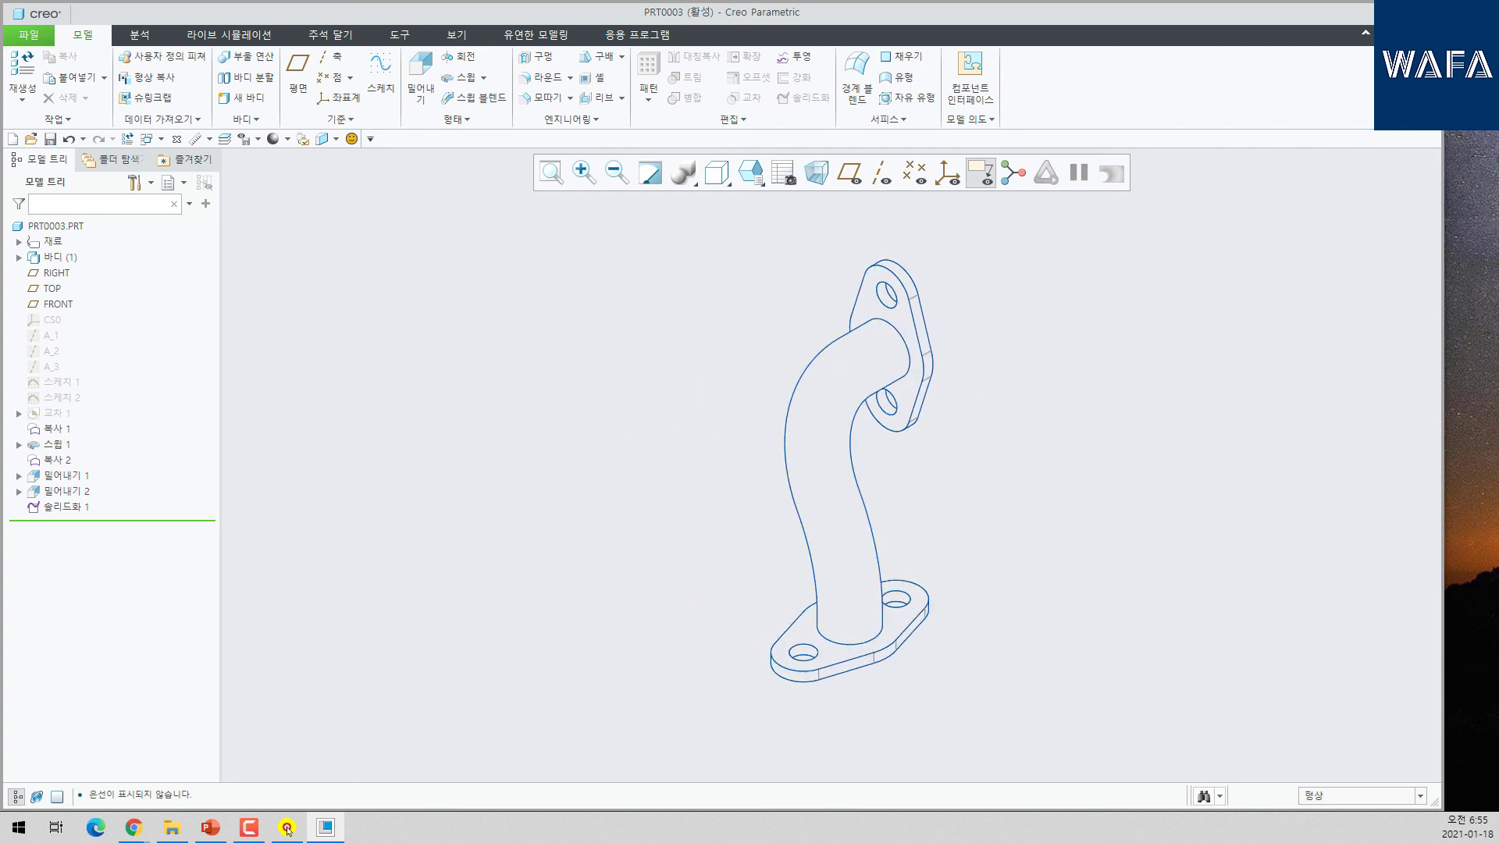
- Switch to PowerPoint, review the exercise drawings on slides 12 to 21, and return to Creo
{"action": "left_click", "coordinate": [287, 830]}
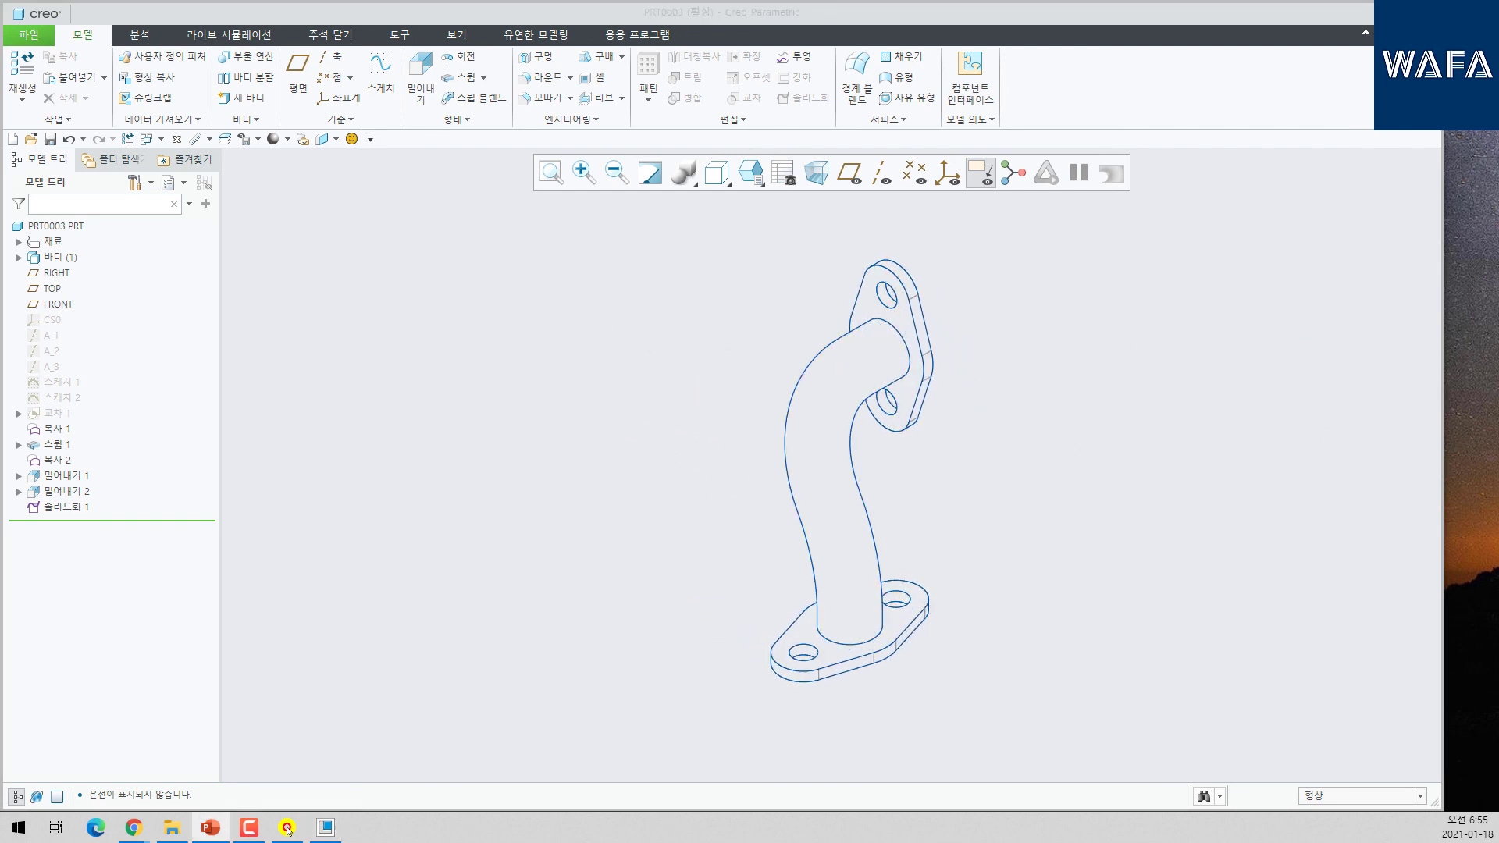
{"action": "key", "text": "alt+Tab"}
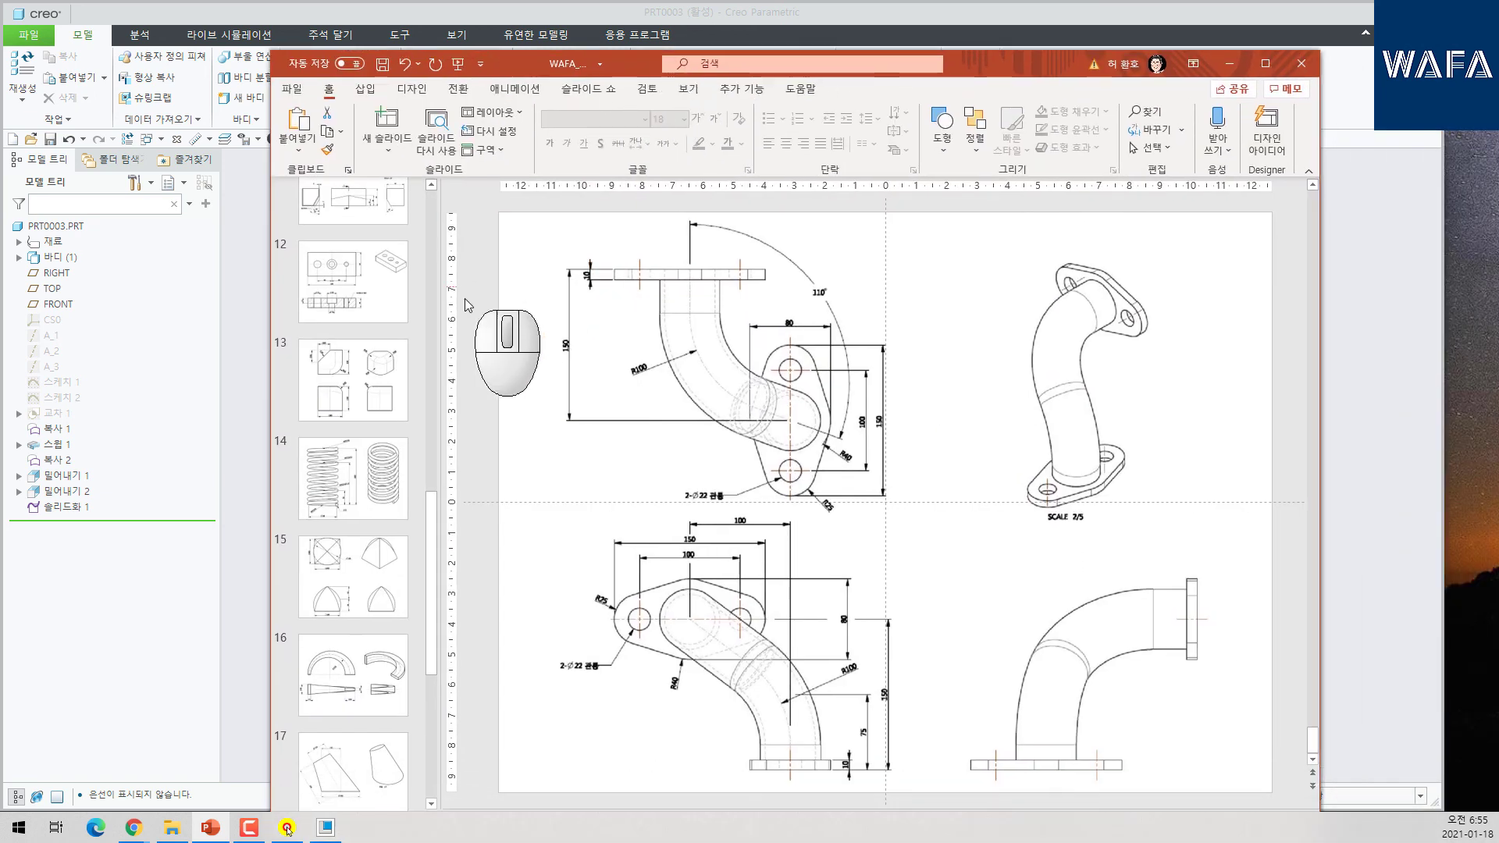
{"action": "scroll", "coordinate": [373, 343], "scroll_direction": "down", "scroll_amount": 5}
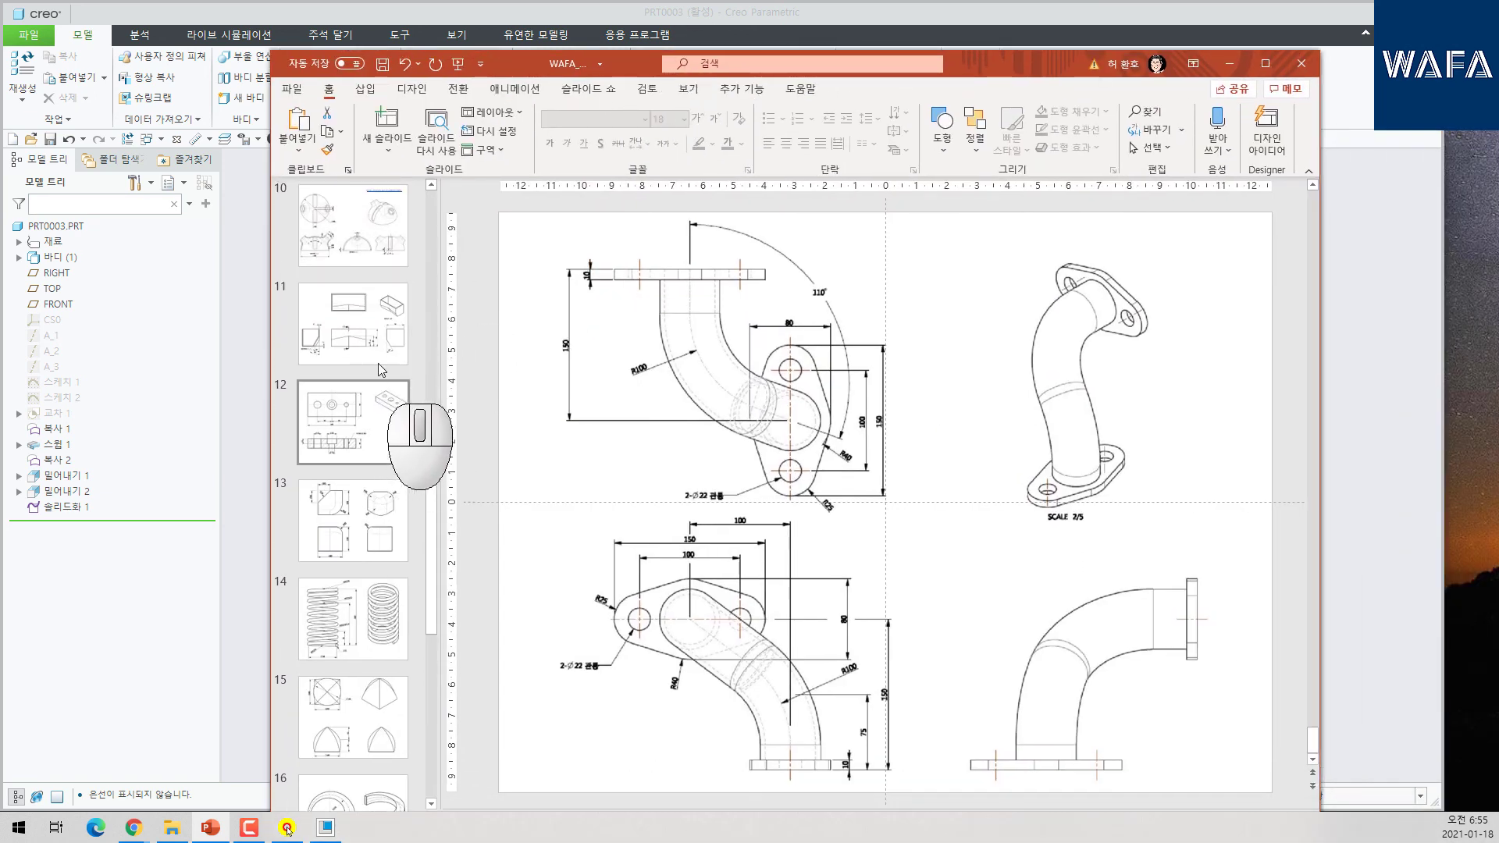
{"action": "scroll", "coordinate": [398, 375], "scroll_direction": "up", "scroll_amount": 2}
{"action": "left_click", "coordinate": [351, 480]}
{"action": "left_click", "coordinate": [355, 562]}
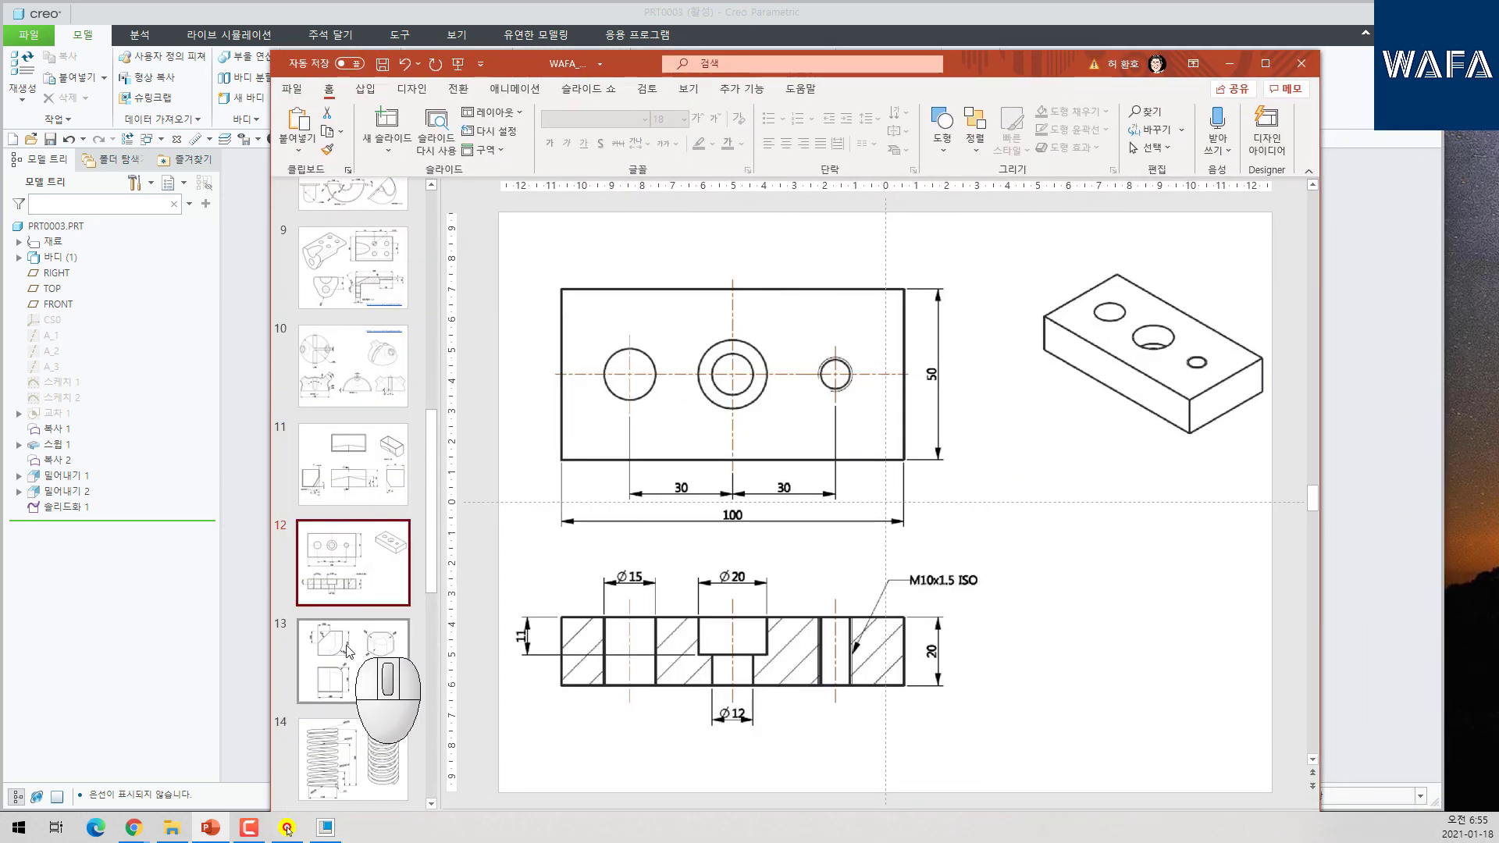
{"action": "left_click", "coordinate": [356, 642]}
{"action": "scroll", "coordinate": [358, 645], "scroll_direction": "down", "scroll_amount": 1}
{"action": "left_click", "coordinate": [358, 645]}
{"action": "scroll", "coordinate": [358, 645], "scroll_direction": "down", "scroll_amount": 1}
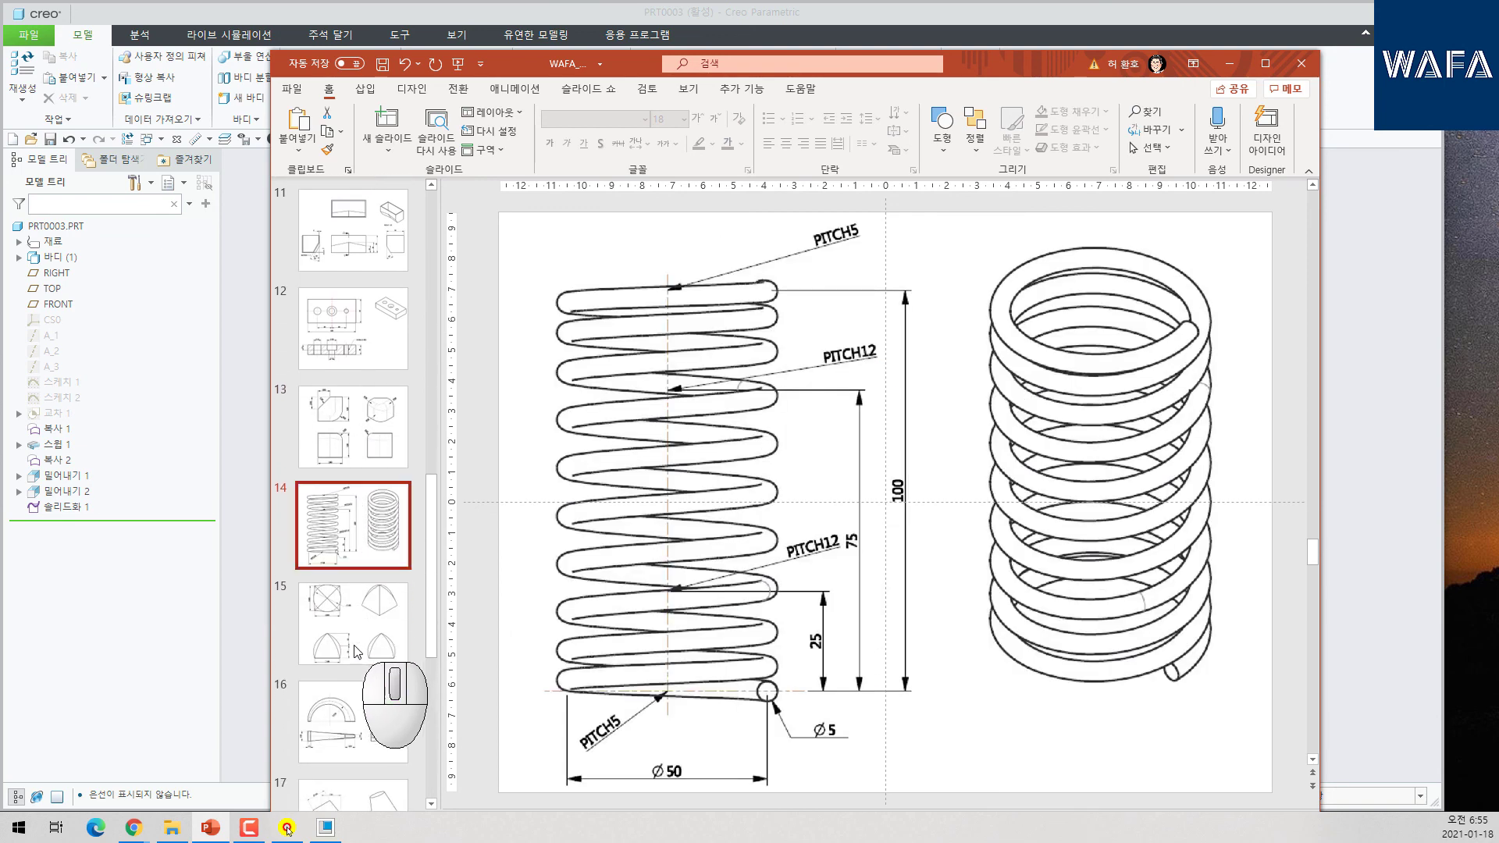
{"action": "left_click", "coordinate": [358, 656]}
{"action": "left_click", "coordinate": [359, 695]}
{"action": "scroll", "coordinate": [363, 697], "scroll_direction": "down", "scroll_amount": 1}
{"action": "left_click", "coordinate": [363, 697]}
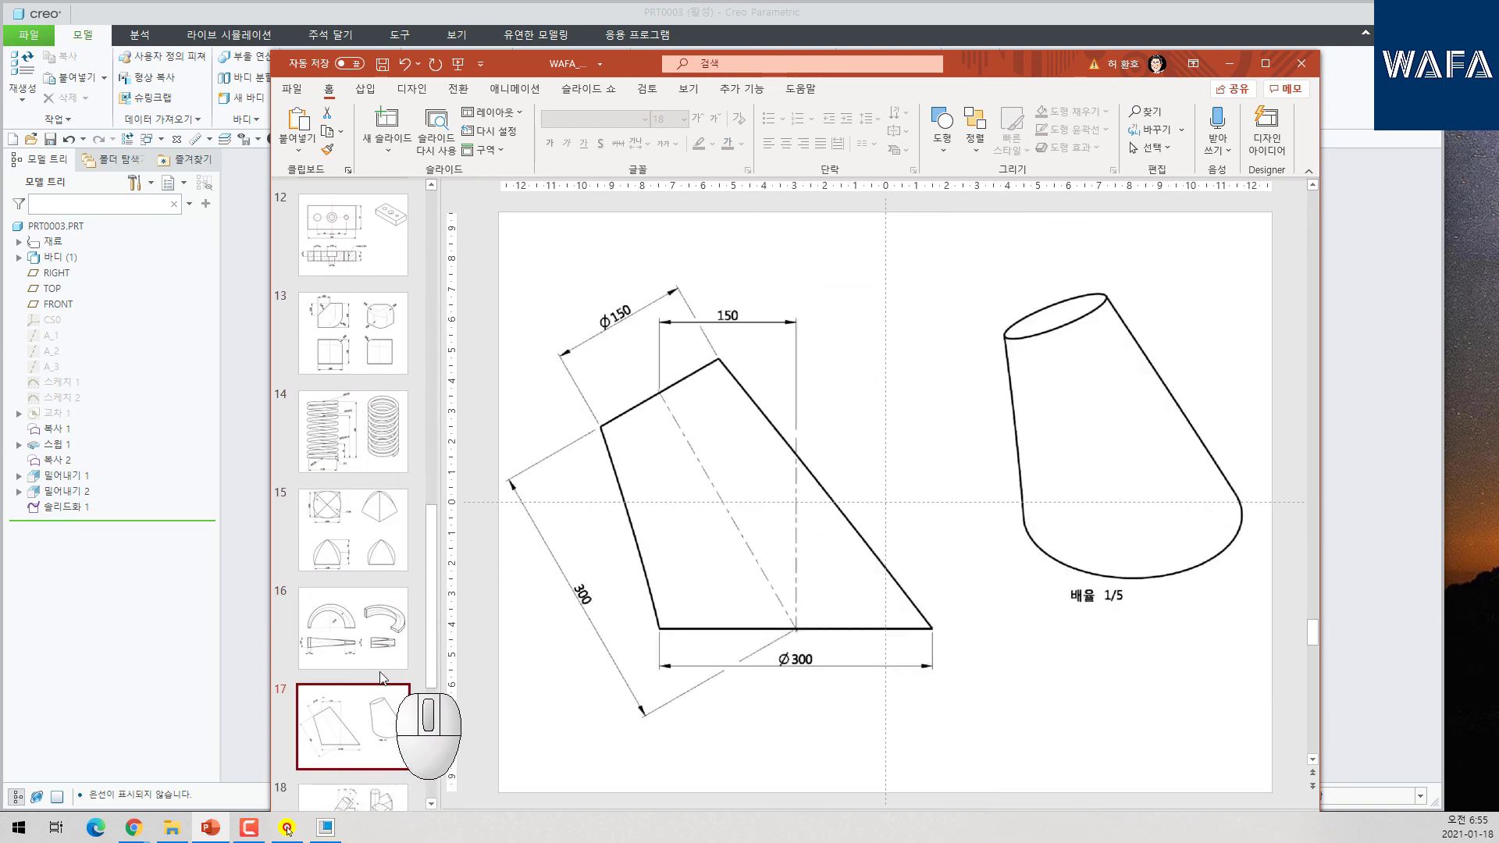
{"action": "scroll", "coordinate": [363, 702], "scroll_direction": "down", "scroll_amount": 1}
{"action": "left_click", "coordinate": [363, 714]}
{"action": "scroll", "coordinate": [363, 719], "scroll_direction": "down", "scroll_amount": 1}
{"action": "left_click", "coordinate": [363, 730]}
{"action": "scroll", "coordinate": [363, 730], "scroll_direction": "down", "scroll_amount": 1}
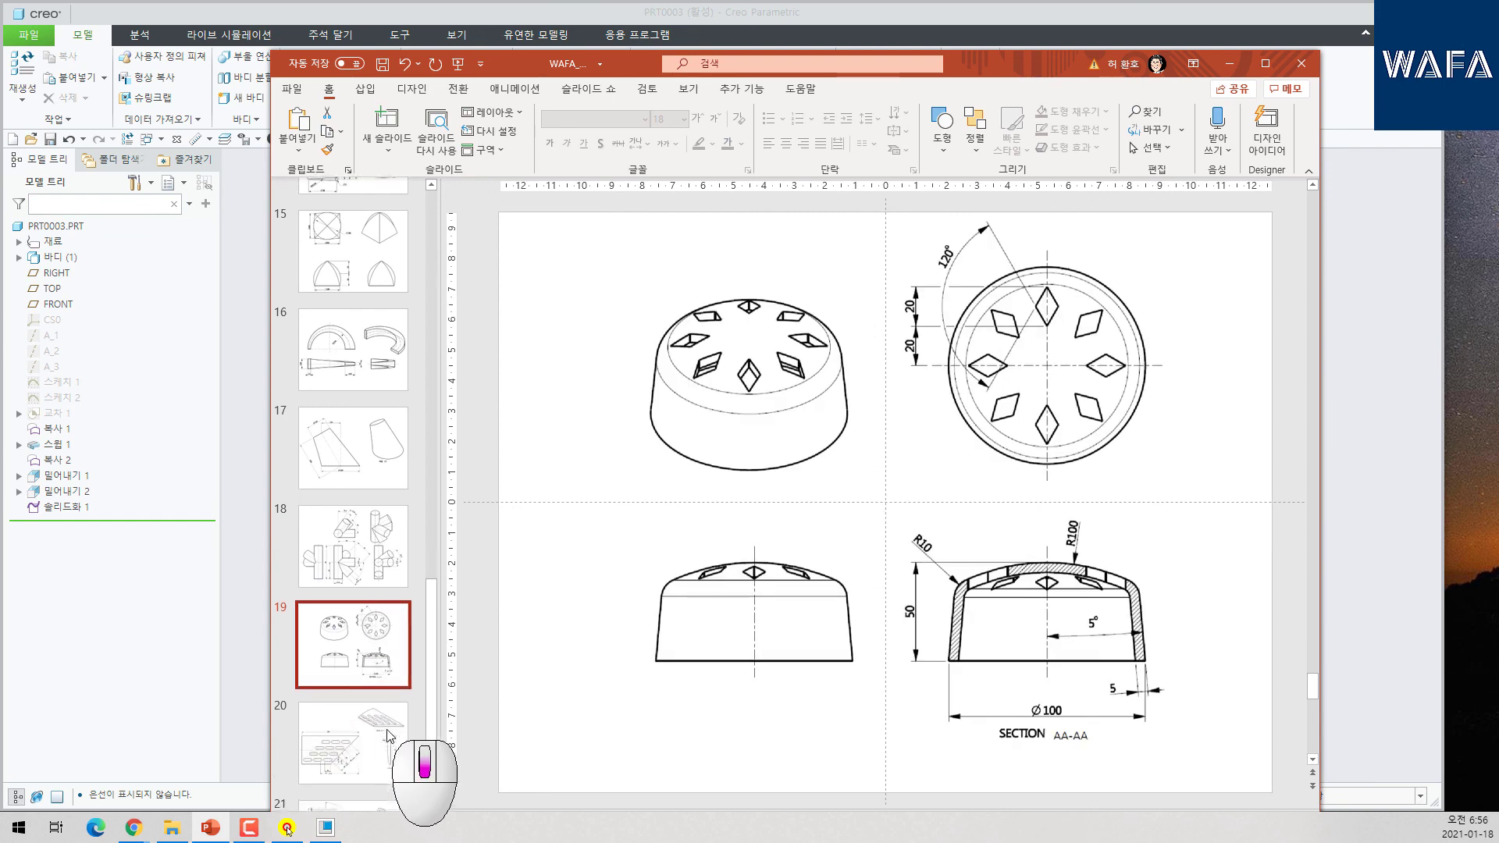
{"action": "left_click", "coordinate": [365, 740]}
{"action": "scroll", "coordinate": [362, 697], "scroll_direction": "down", "scroll_amount": 1}
{"action": "left_click", "coordinate": [364, 734]}
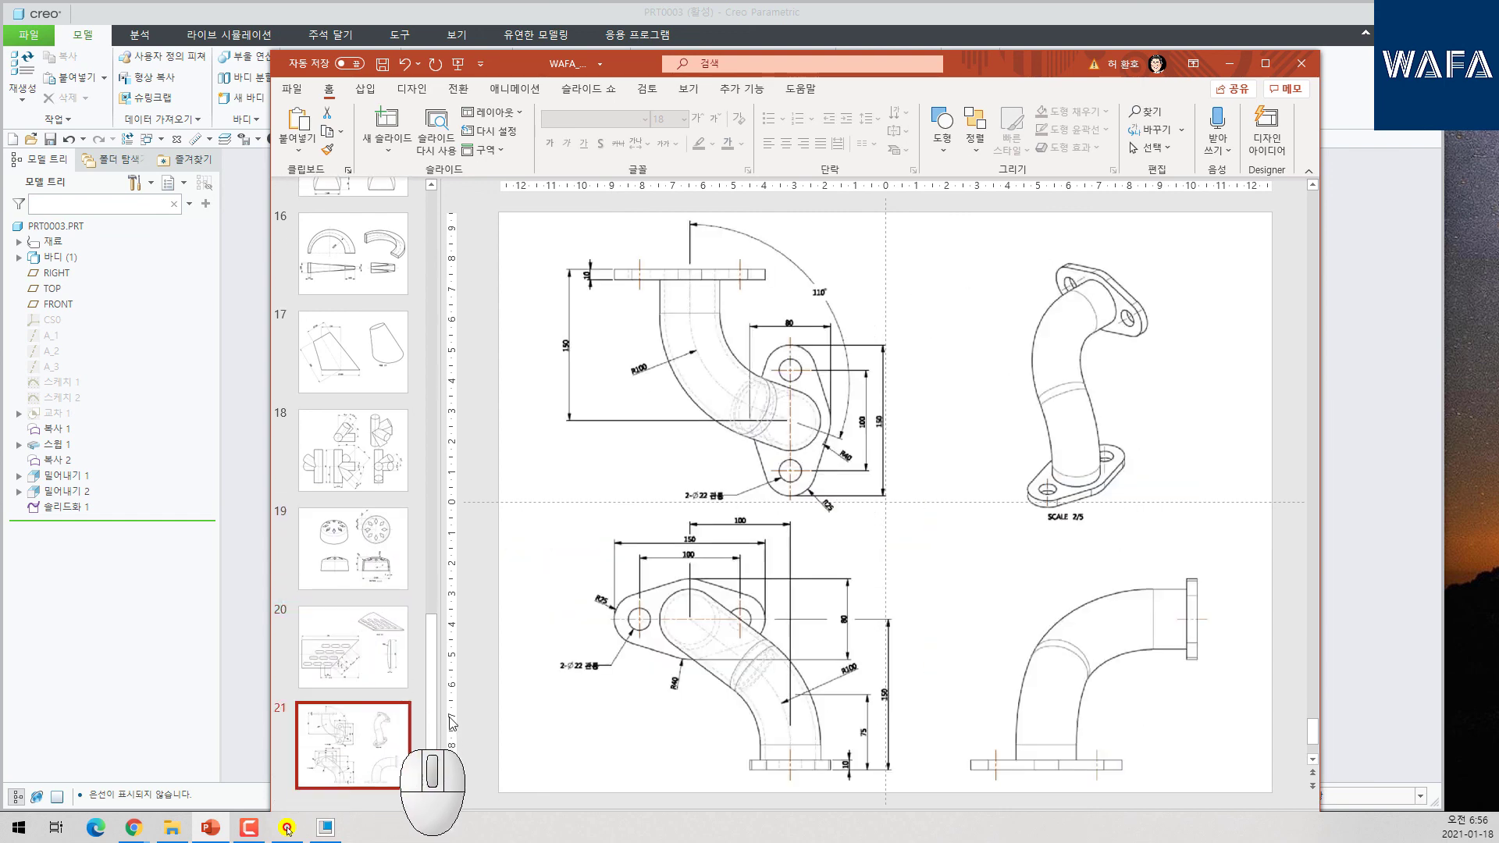
{"action": "left_click_drag", "start_coordinate": [1031, 67], "coordinate": [1093, 60]}
{"action": "left_click", "coordinate": [287, 831]}
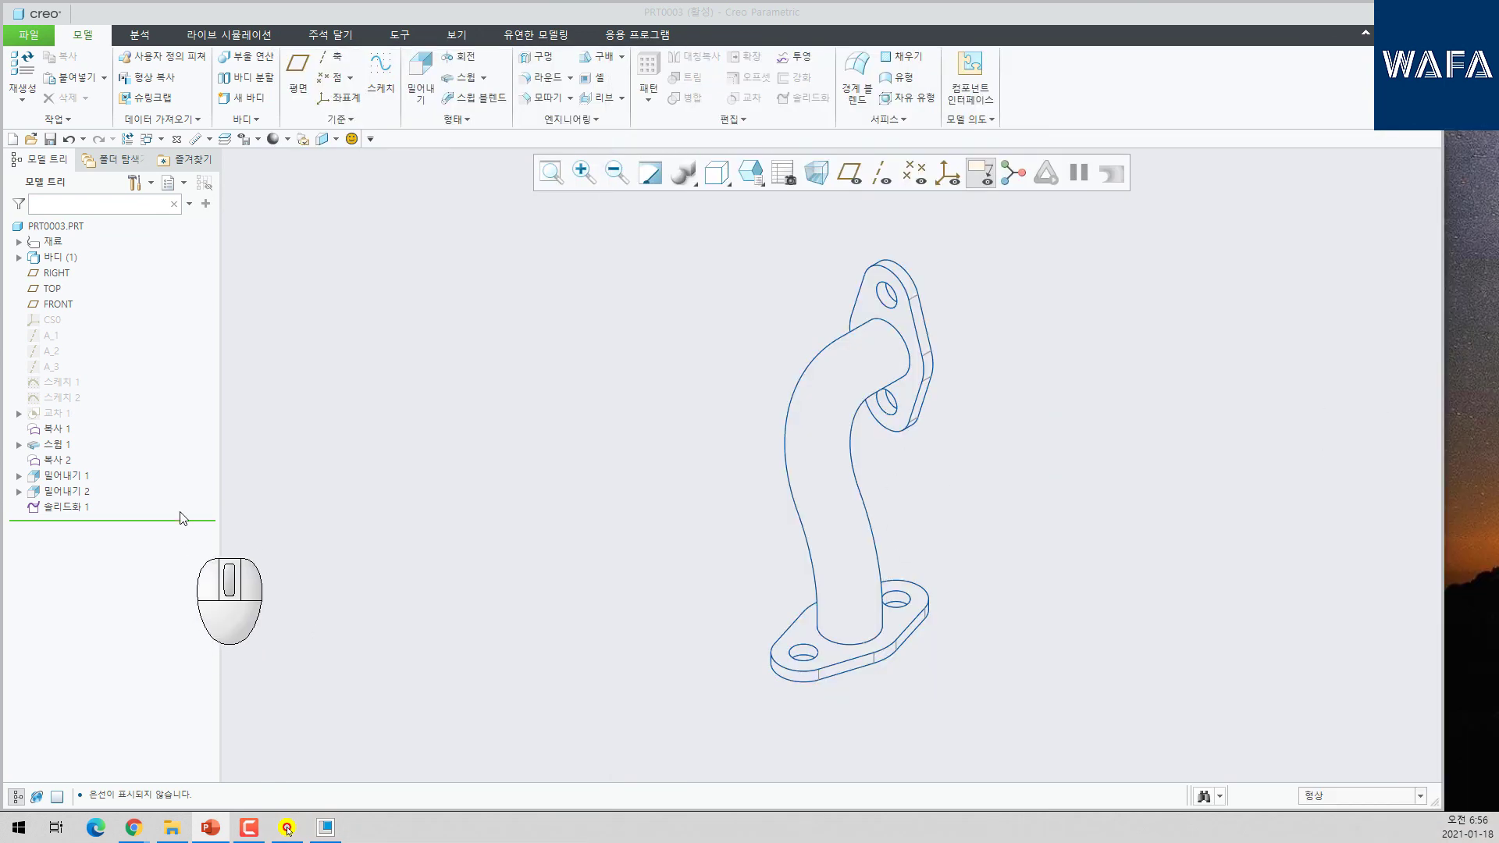